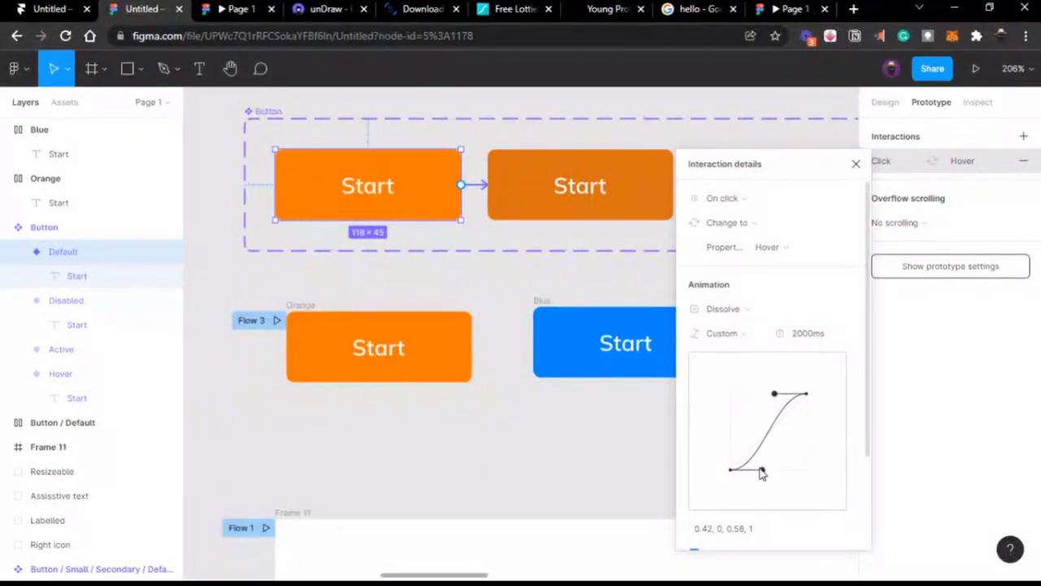
Step: Drag the Custom easing handles into an overshooting curve of 0.66, -0.75, 0.01, 2.34
{"action": "left_click_drag", "start_coordinate": [765, 479], "coordinate": [771, 491]}
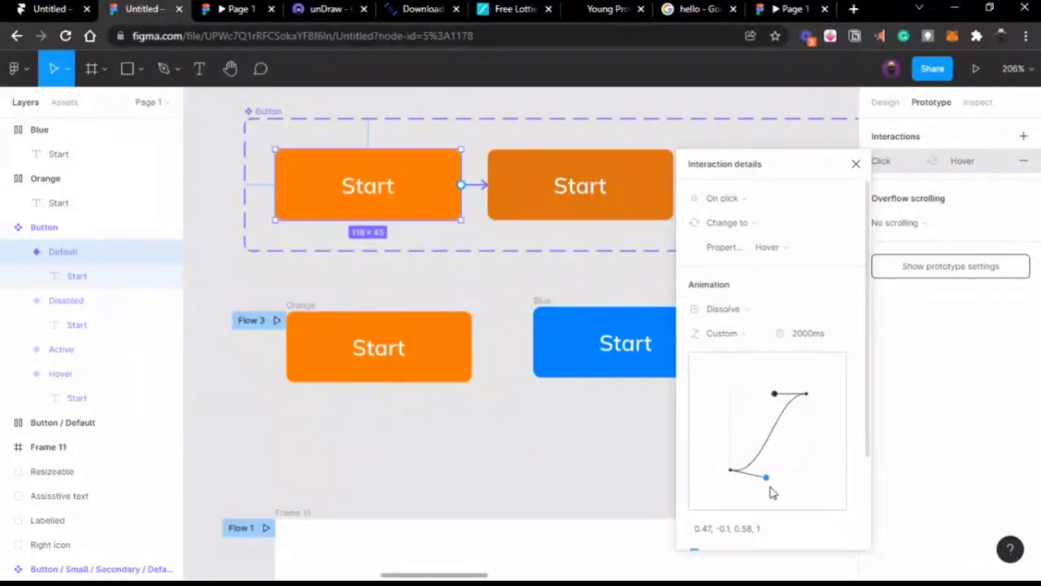
{"action": "left_click_drag", "start_coordinate": [771, 492], "coordinate": [811, 228]}
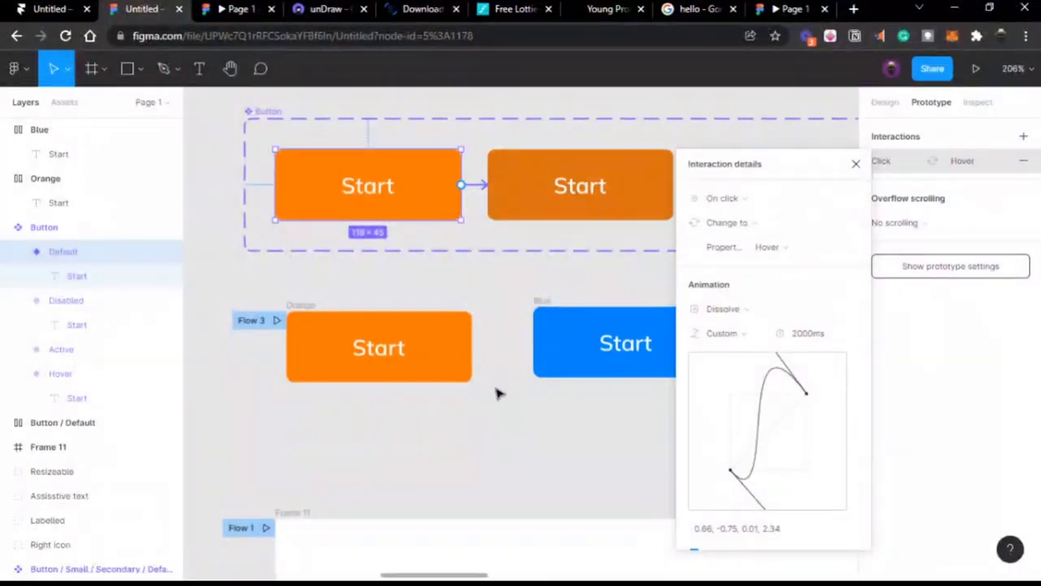
{"action": "left_click", "coordinate": [495, 393]}
{"action": "scroll", "coordinate": [495, 393], "scroll_direction": "down", "scroll_amount": 3, "text": "ctrl"}
{"action": "left_click", "coordinate": [423, 251]}
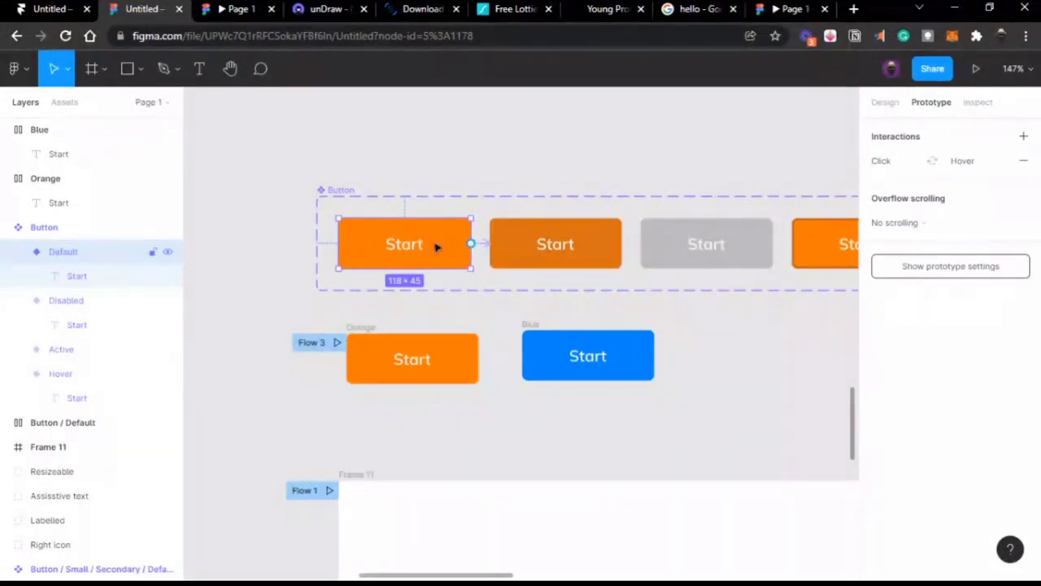
Step: Drag a Button instance of the Default Start variant above the component set
{"action": "left_click", "coordinate": [483, 247]}
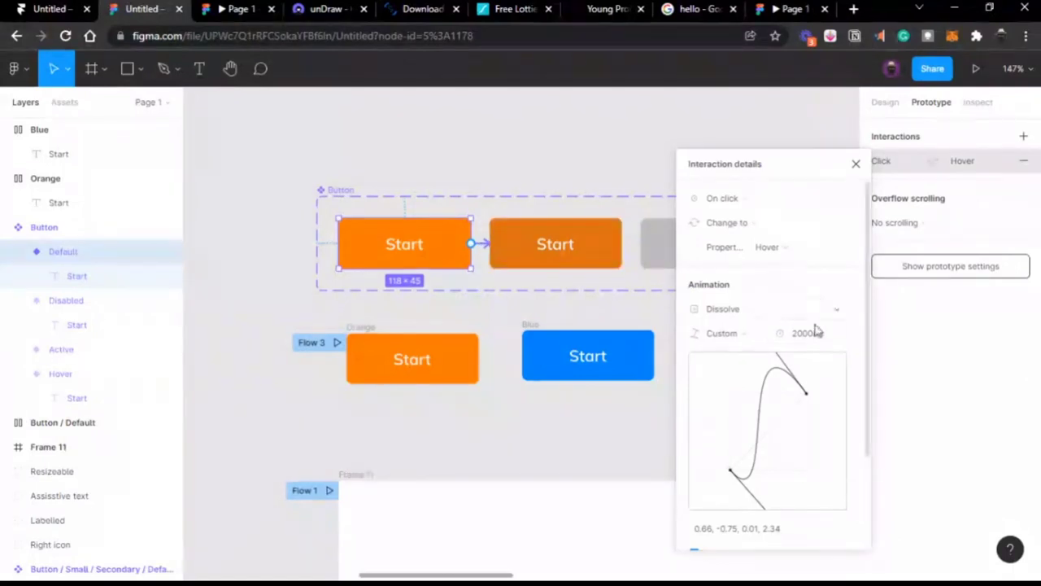
{"action": "left_click", "coordinate": [492, 164]}
{"action": "left_click", "coordinate": [448, 244]}
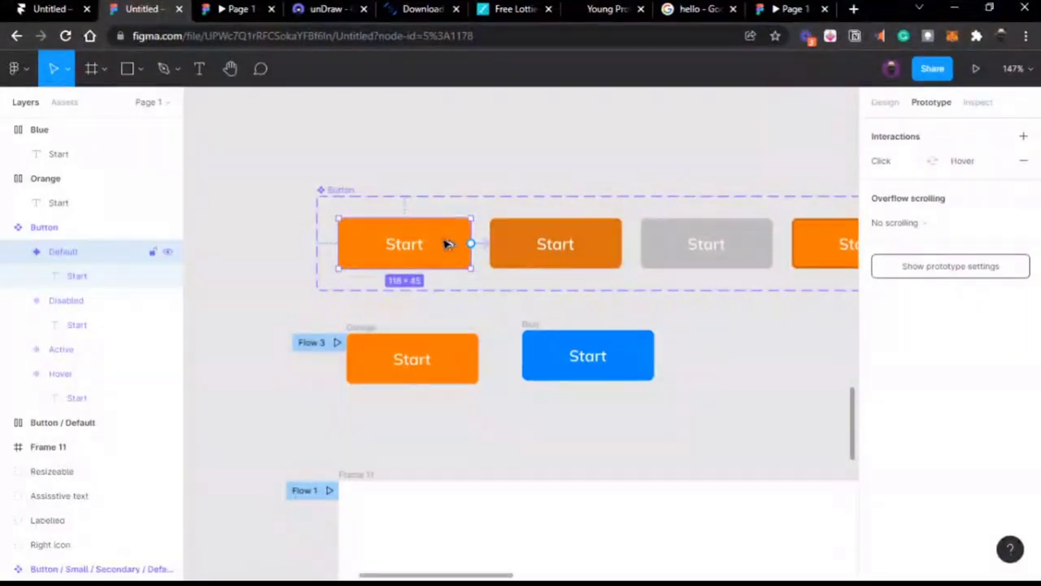
{"action": "left_click_drag", "start_coordinate": [448, 244], "coordinate": [457, 148], "text": "alt"}
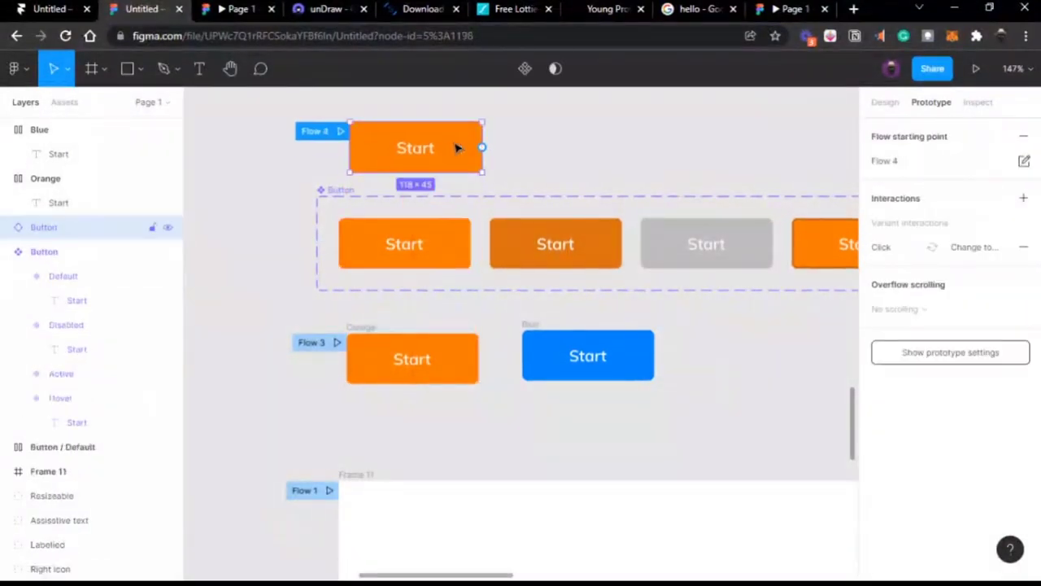
Step: Preview Flow 4 as a prototype, then return to the Figma editor
{"action": "left_click", "coordinate": [340, 132]}
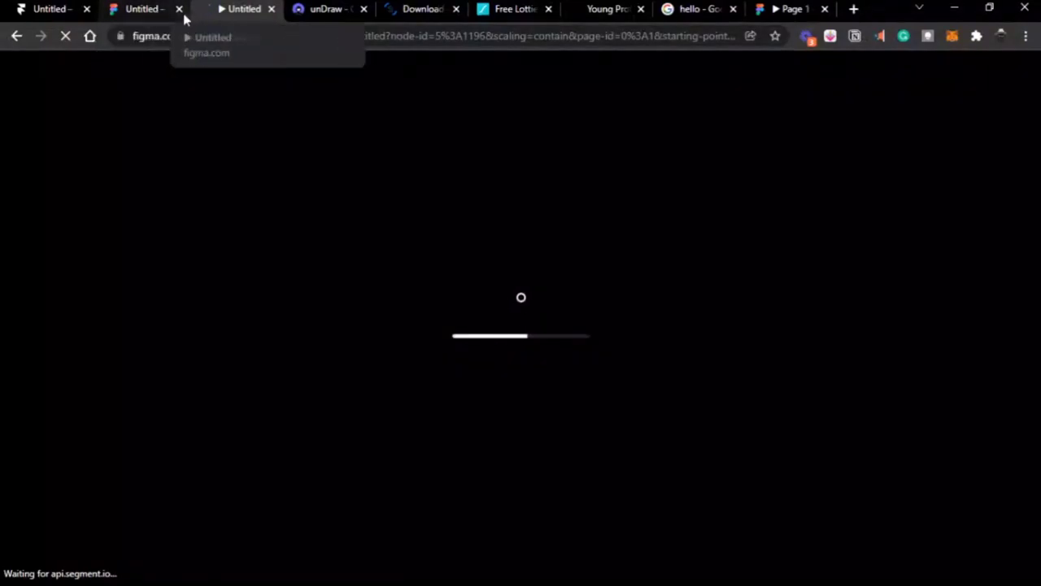
{"action": "left_click", "coordinate": [154, 10]}
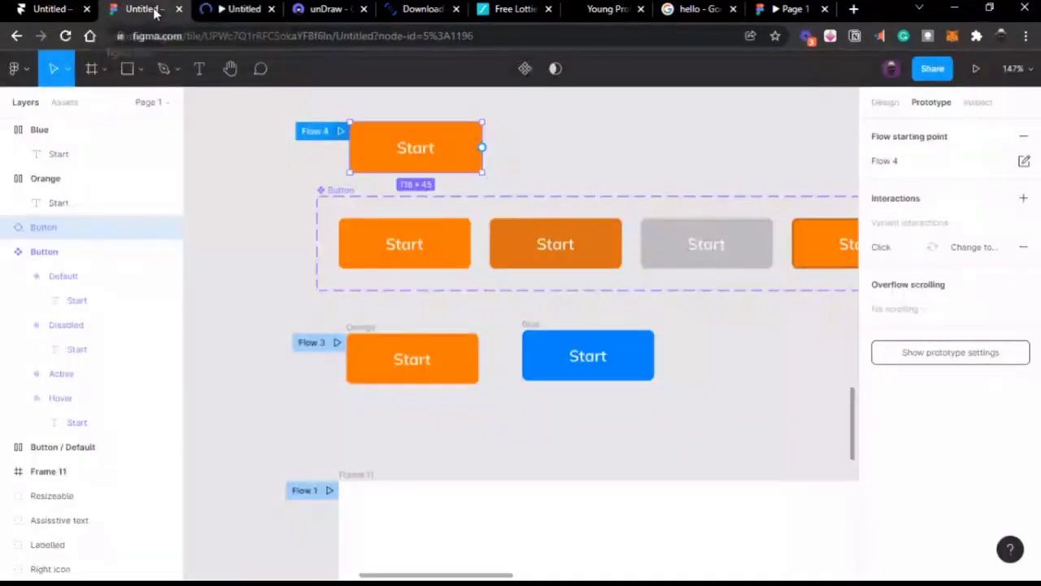
{"action": "left_click", "coordinate": [567, 177]}
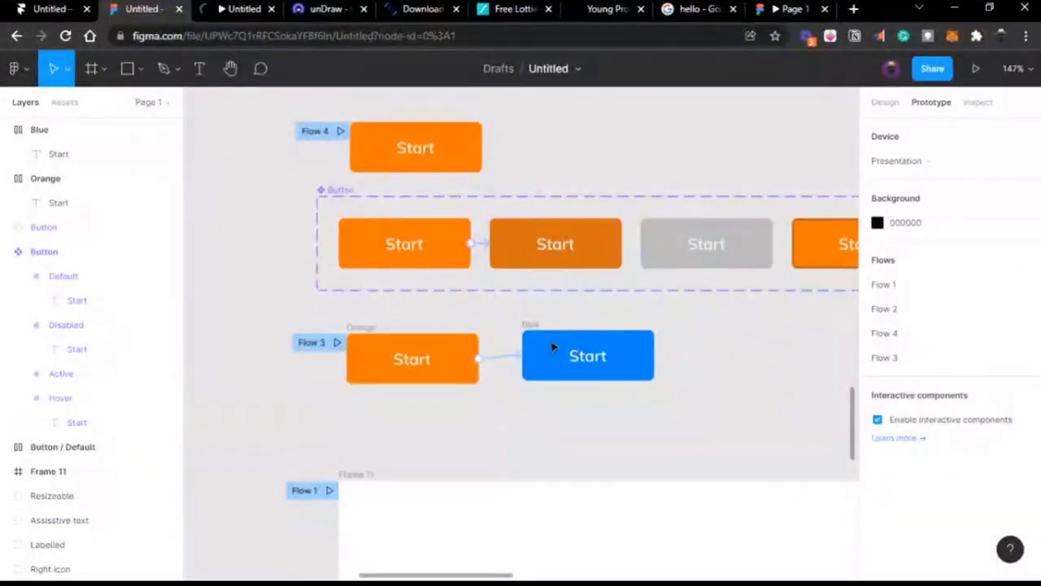
{"action": "left_click", "coordinate": [243, 14]}
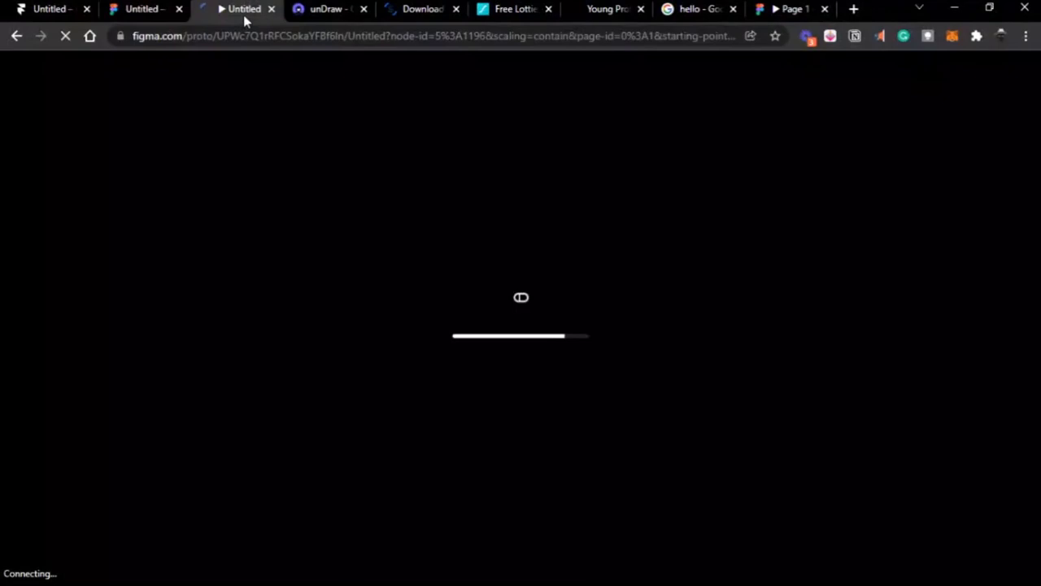
{"action": "left_click", "coordinate": [151, 12]}
{"action": "left_click", "coordinate": [482, 146]}
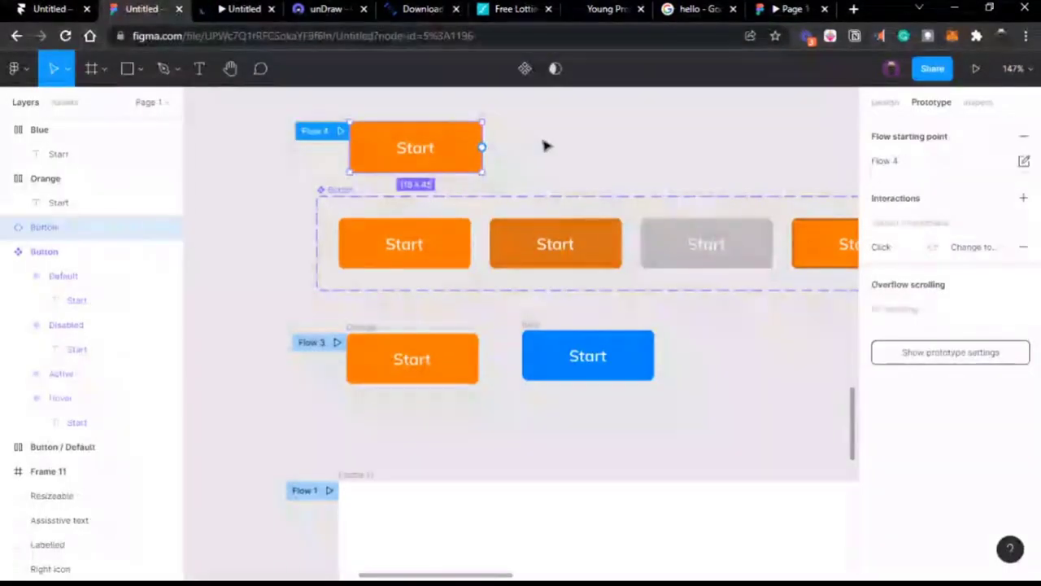
{"action": "left_click", "coordinate": [546, 144]}
{"action": "scroll", "coordinate": [546, 144], "scroll_direction": "down", "scroll_amount": 3}
{"action": "scroll", "coordinate": [546, 144], "scroll_direction": "down", "scroll_amount": 3}
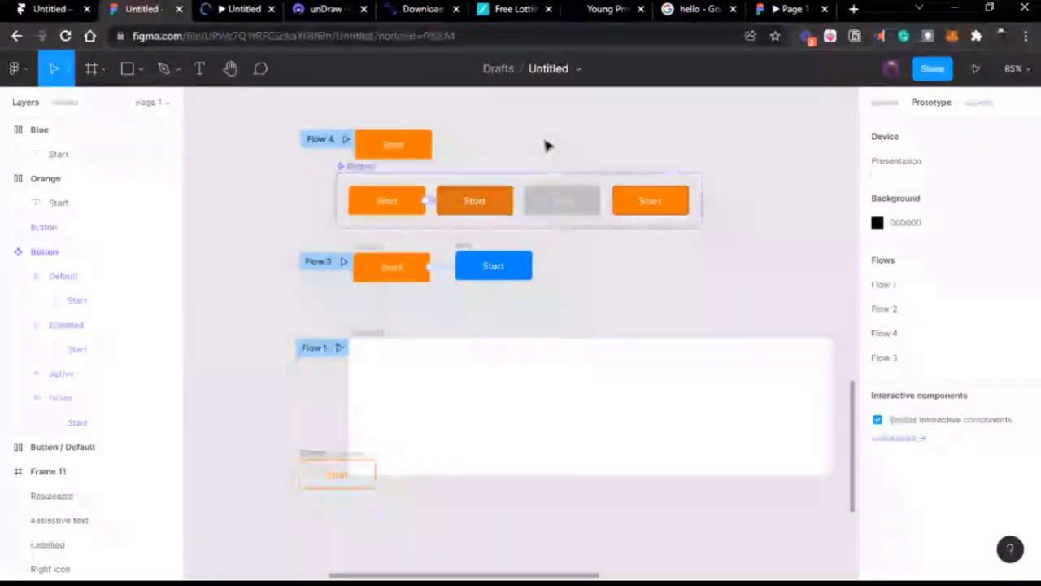
{"action": "scroll", "coordinate": [550, 262], "scroll_direction": "down", "scroll_amount": 3}
Step: Move the Button / Default instance away from Frame 11
{"action": "left_click", "coordinate": [304, 335]}
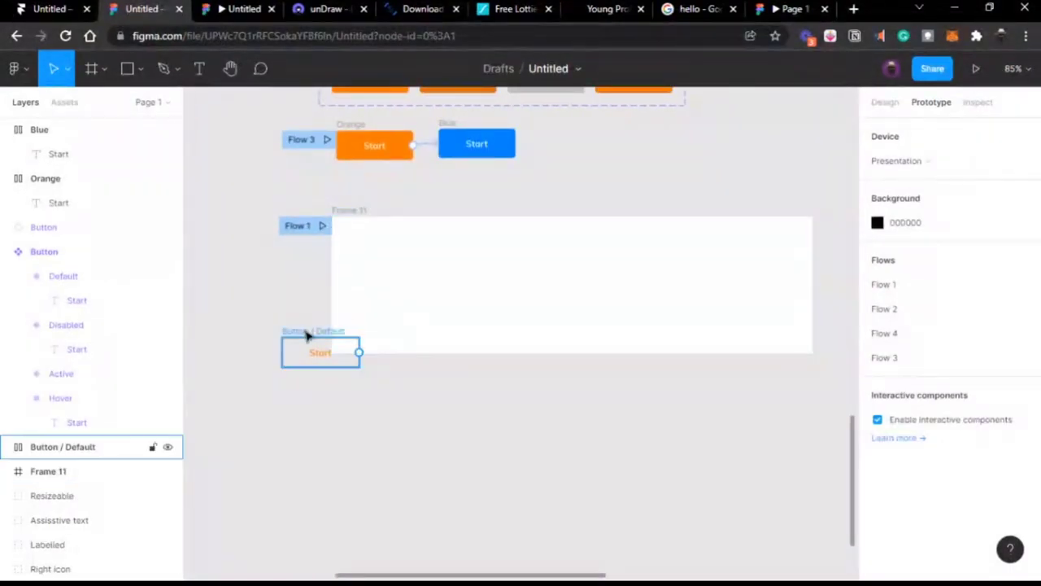
{"action": "left_click_drag", "start_coordinate": [304, 335], "coordinate": [293, 148]}
{"action": "scroll", "coordinate": [308, 155], "scroll_direction": "down", "scroll_amount": 4}
Step: Narrow Frame 11 from 738 × 210 to 395 × 210 by dragging its right edge
{"action": "left_click", "coordinate": [416, 174]}
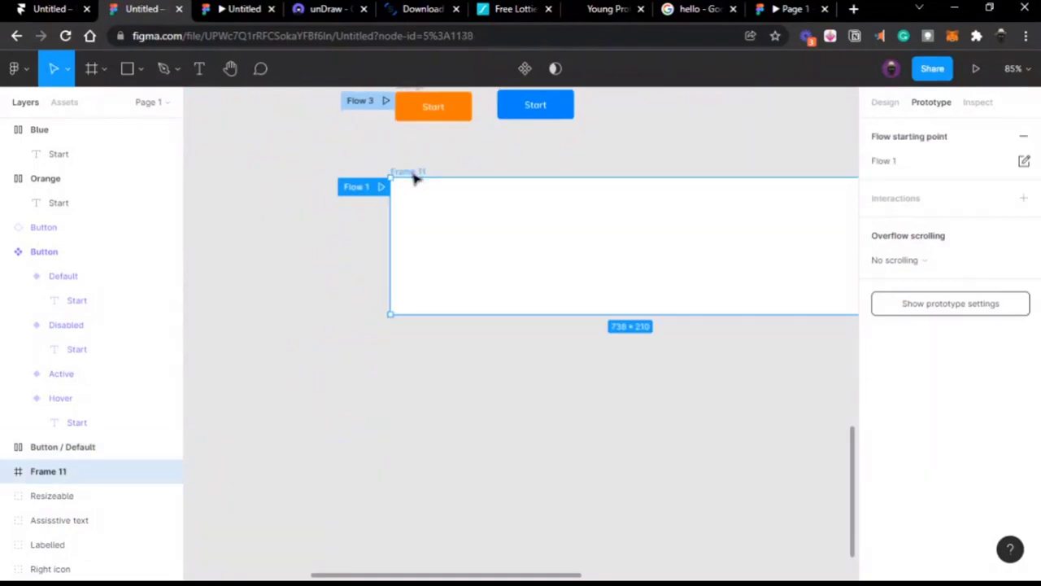
{"action": "scroll", "coordinate": [577, 223], "scroll_direction": "right", "scroll_amount": 2}
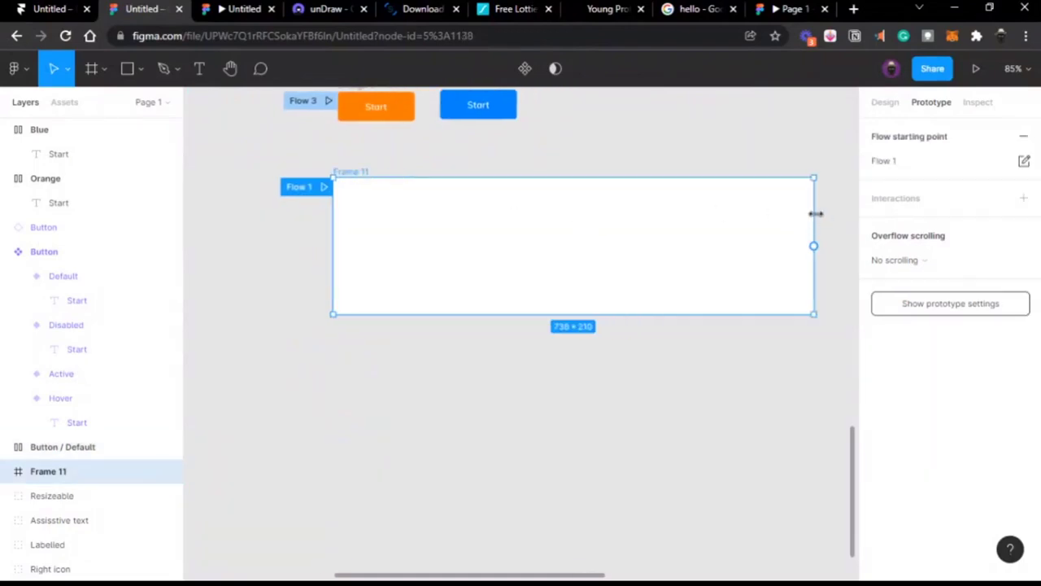
{"action": "left_click_drag", "start_coordinate": [813, 213], "coordinate": [590, 210]}
{"action": "scroll", "coordinate": [602, 212], "scroll_direction": "left", "scroll_amount": 2}
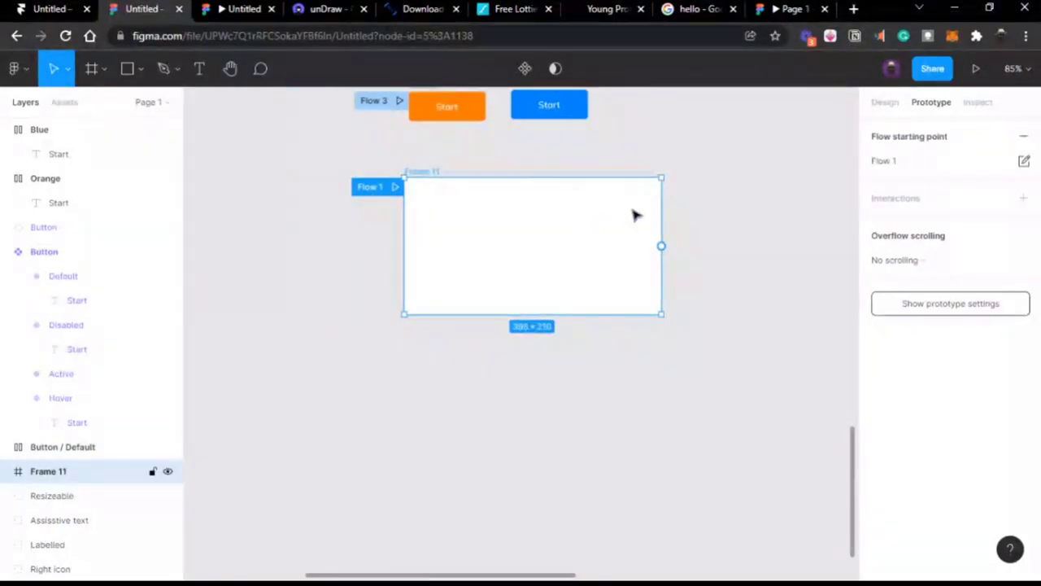
{"action": "scroll", "coordinate": [635, 214], "scroll_direction": "up", "scroll_amount": 2}
{"action": "scroll", "coordinate": [634, 214], "scroll_direction": "up", "scroll_amount": 5}
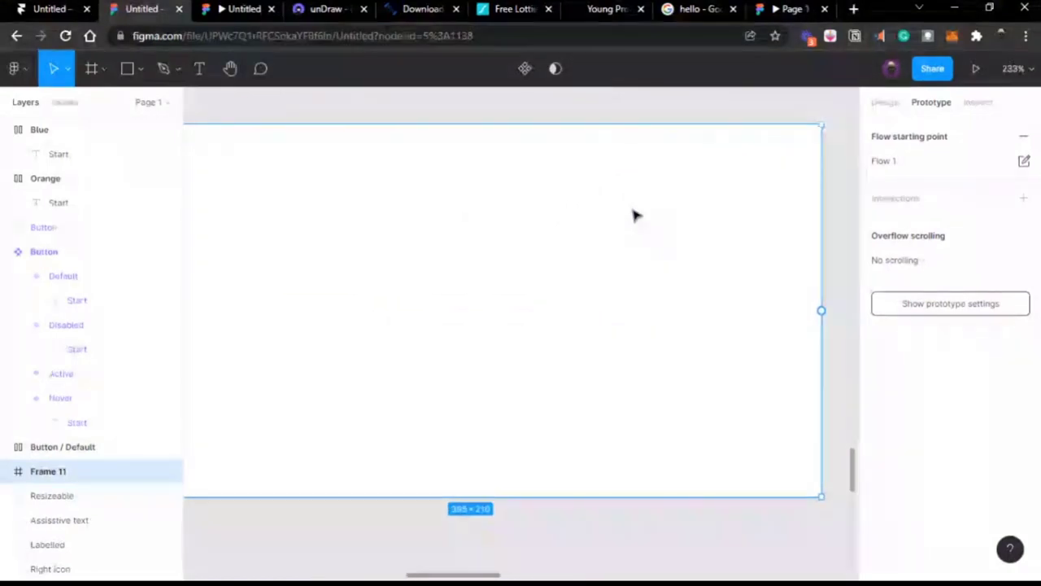
{"action": "scroll", "coordinate": [634, 215], "scroll_direction": "down", "scroll_amount": 2}
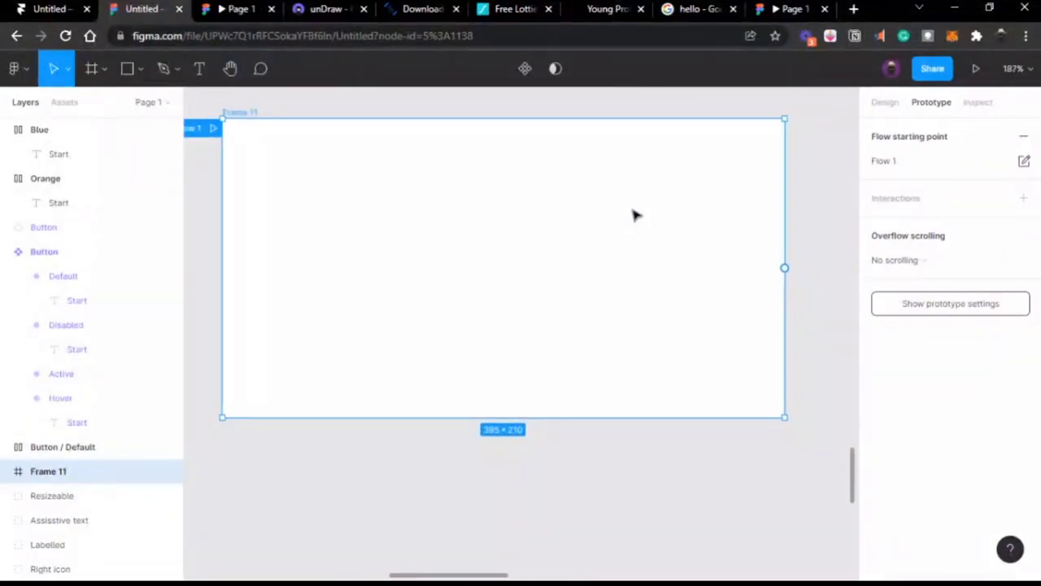
{"action": "scroll", "coordinate": [635, 215], "scroll_direction": "up", "scroll_amount": 1}
{"action": "left_click", "coordinate": [599, 128]}
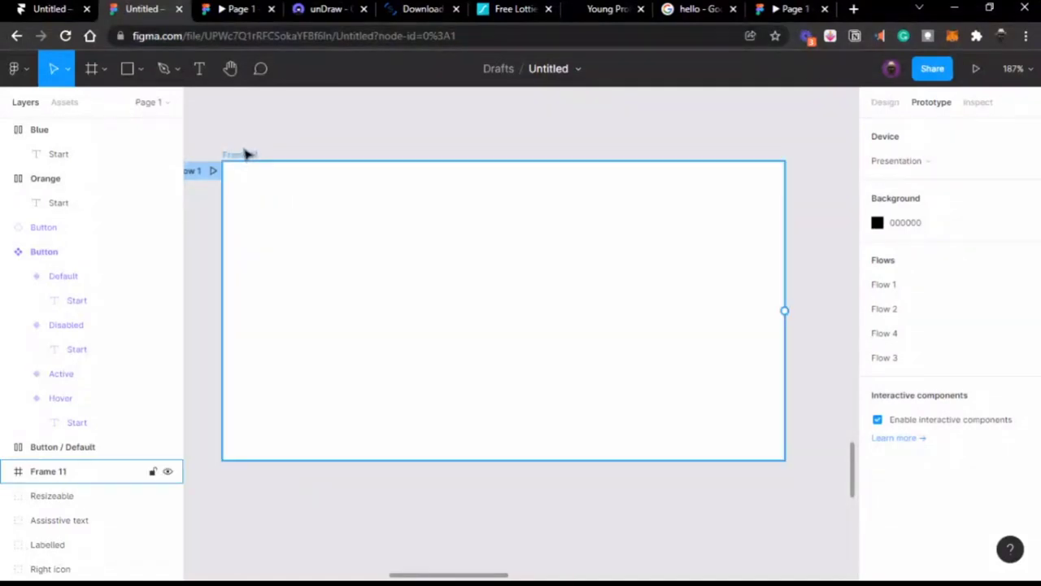
{"action": "left_click", "coordinate": [246, 154]}
{"action": "left_click", "coordinate": [296, 128]}
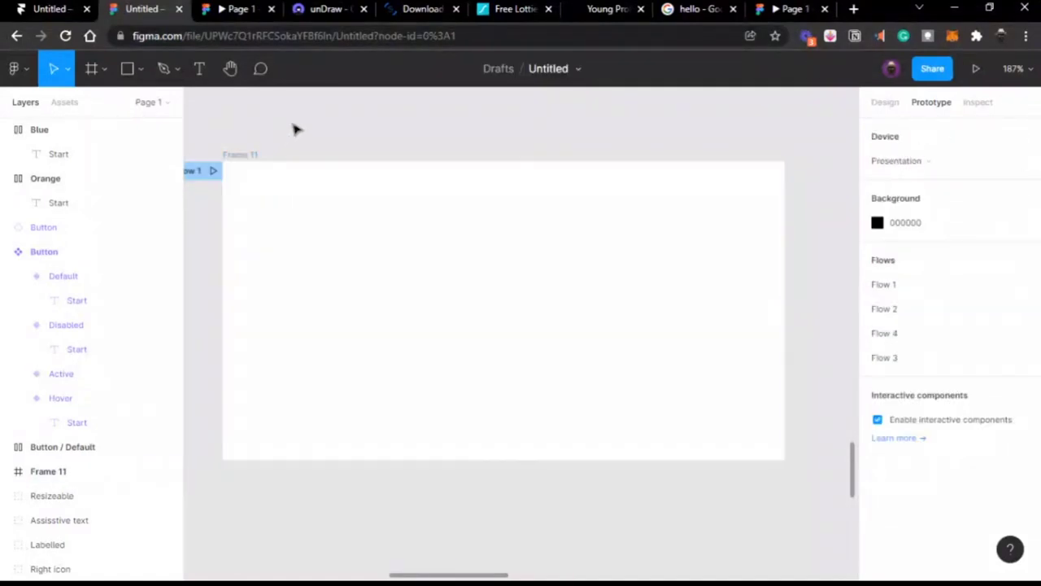
{"action": "scroll", "coordinate": [295, 129], "scroll_direction": "left", "scroll_amount": 1}
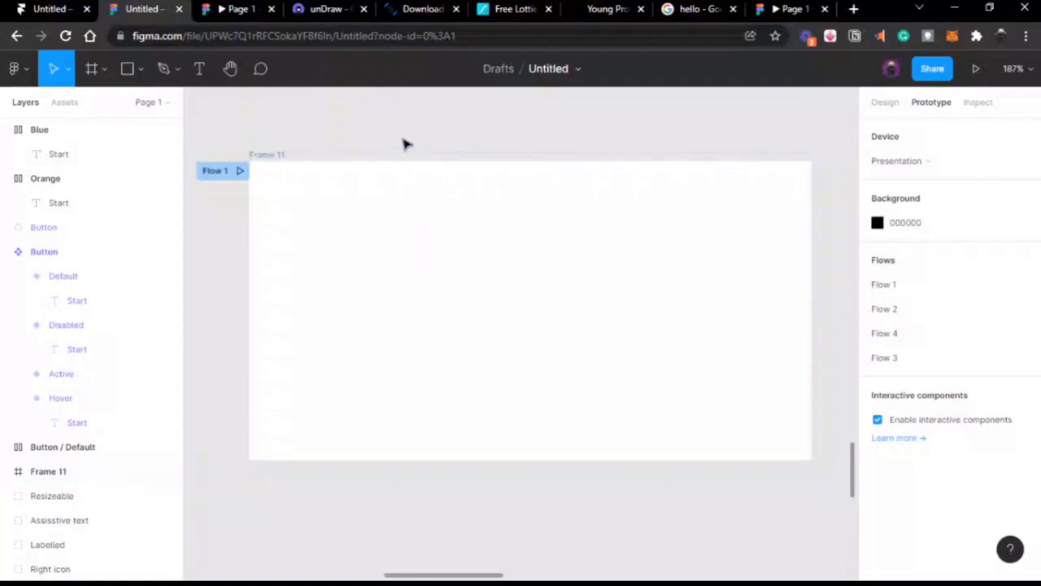
{"action": "left_click", "coordinate": [270, 159]}
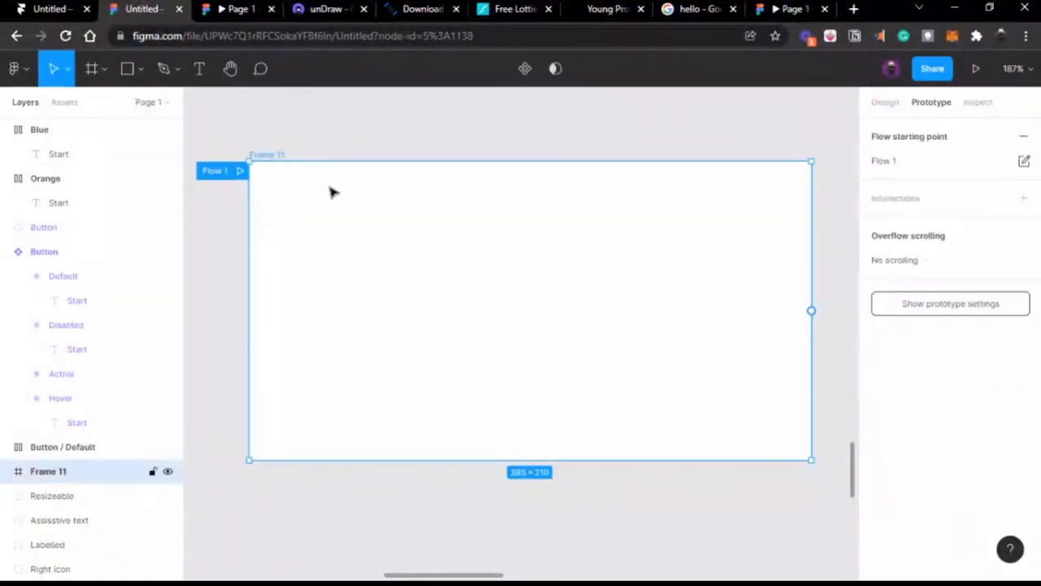
Step: Deselect Frame 11 and switch to the Rectangle tool
{"action": "scroll", "coordinate": [331, 192], "scroll_direction": "up", "scroll_amount": 1}
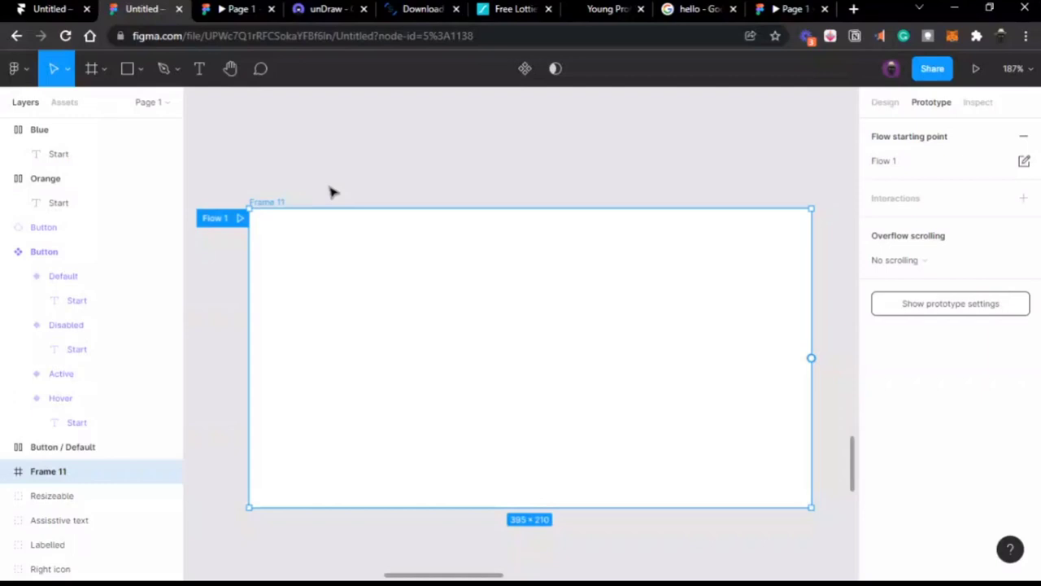
{"action": "left_click", "coordinate": [330, 192]}
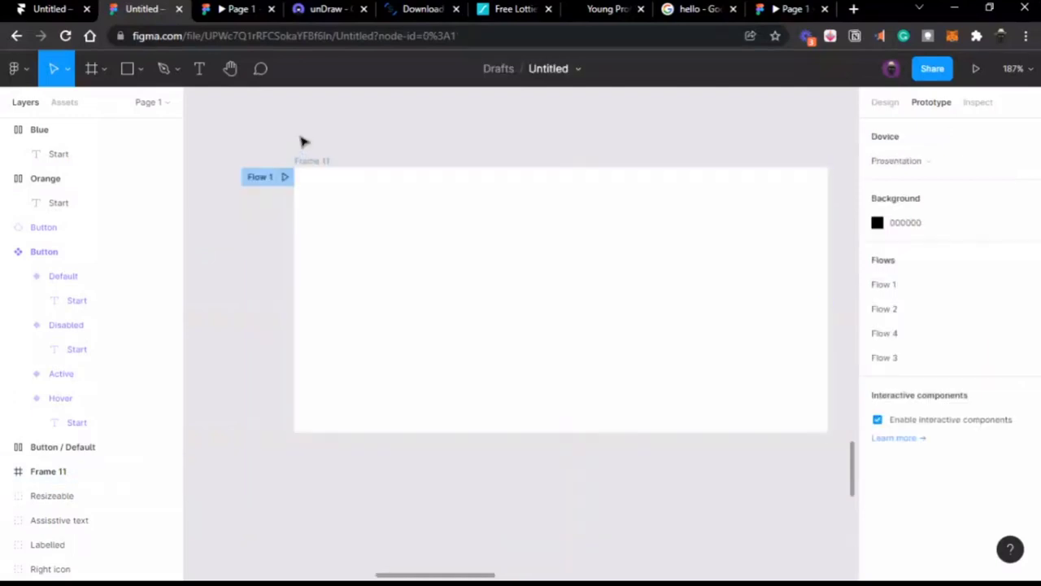
{"action": "left_click", "coordinate": [126, 70]}
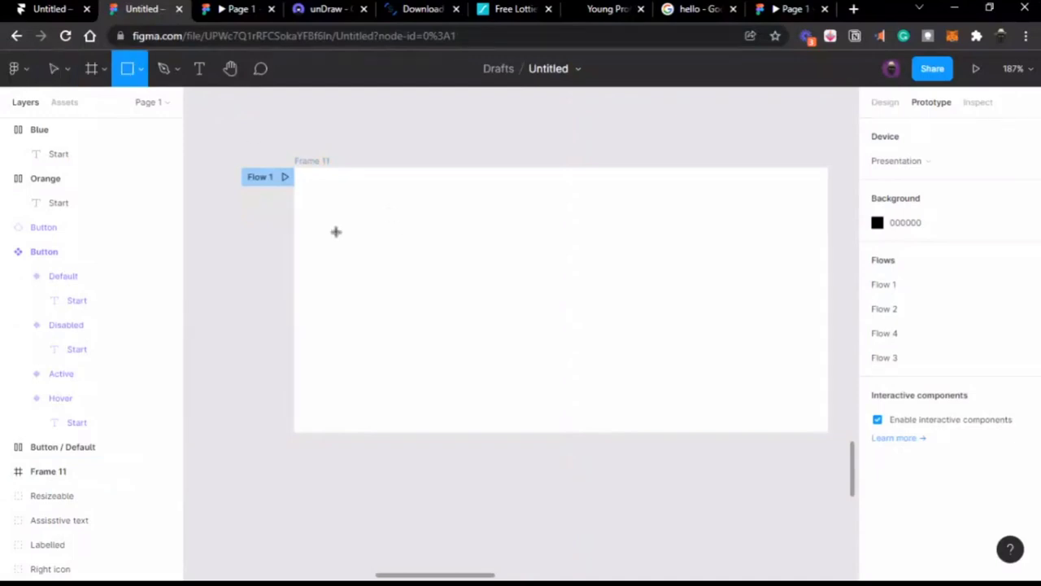
Step: Draw a grey 147 × 27 rectangle with radius 5 in Frame 11 at Y 42
{"action": "mouse_move", "coordinate": [336, 232]}
{"action": "left_mouse_down"}
{"action": "mouse_move", "coordinate": [583, 237]}
{"action": "mouse_move", "coordinate": [611, 276]}
{"action": "mouse_move", "coordinate": [598, 288]}
{"action": "left_mouse_up"}
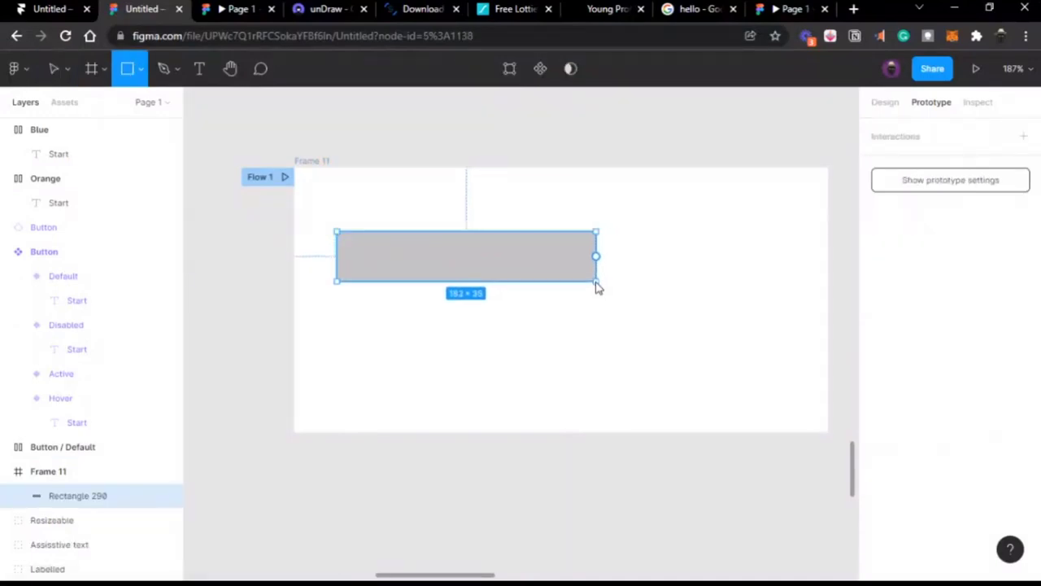
{"action": "scroll", "coordinate": [593, 279], "scroll_direction": "left", "scroll_amount": 2}
{"action": "scroll", "coordinate": [593, 279], "scroll_direction": "up", "scroll_amount": 3}
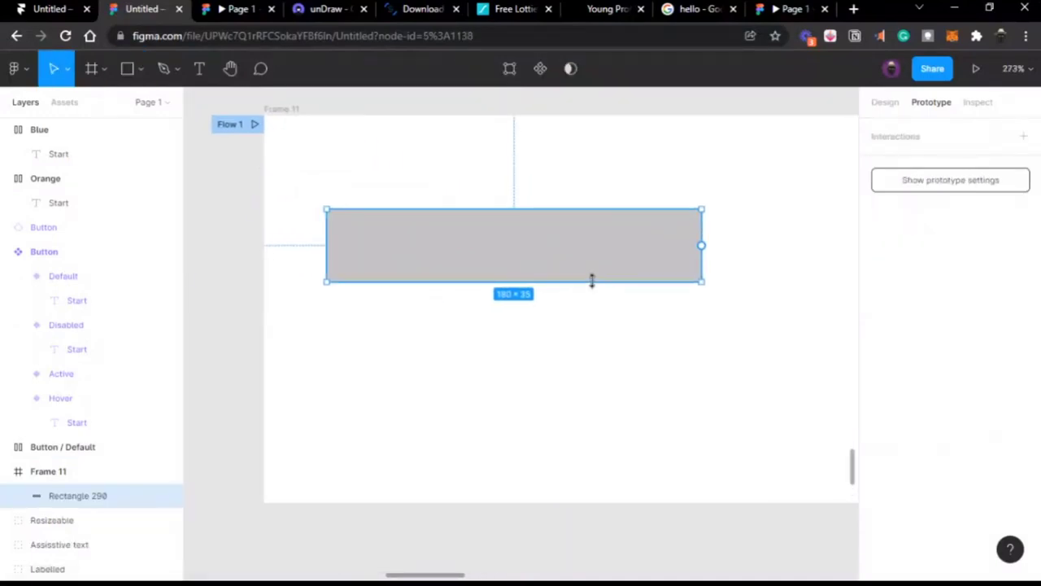
{"action": "scroll", "coordinate": [592, 280], "scroll_direction": "right", "scroll_amount": 2}
{"action": "scroll", "coordinate": [592, 279], "scroll_direction": "up", "scroll_amount": 1}
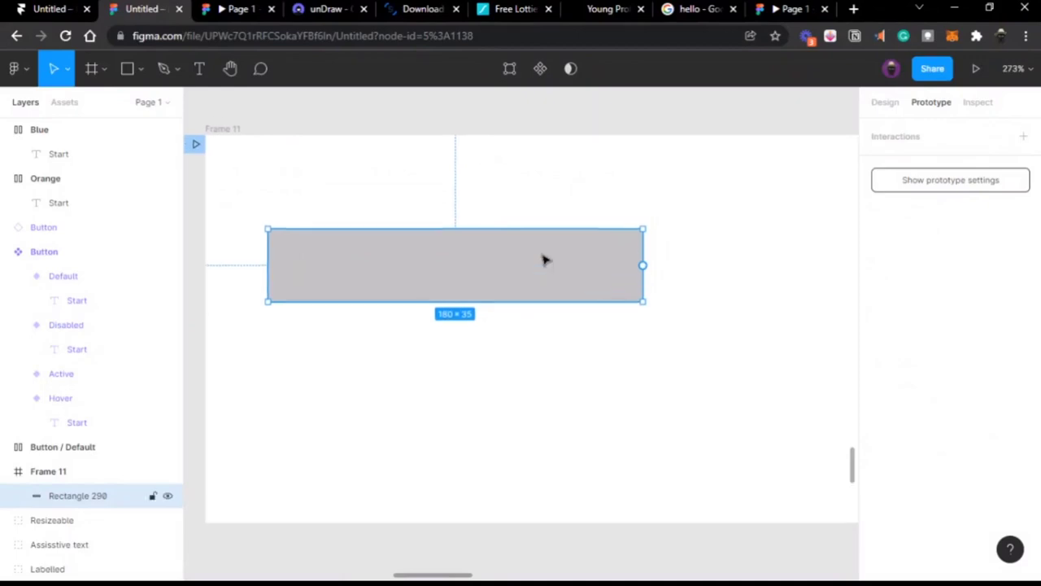
{"action": "left_click_drag", "start_coordinate": [533, 260], "coordinate": [531, 229]}
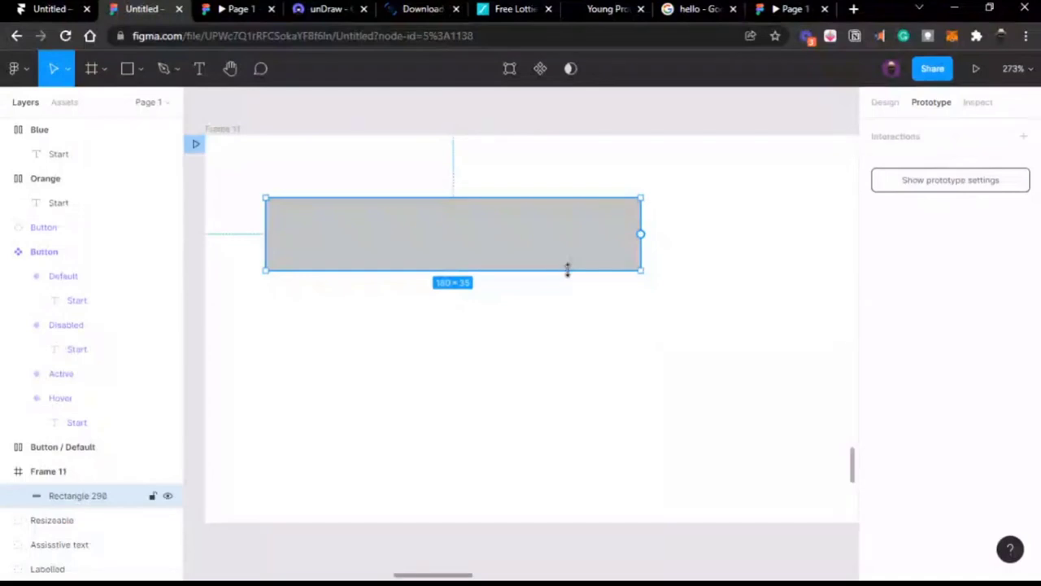
{"action": "left_click_drag", "start_coordinate": [567, 271], "coordinate": [564, 255]}
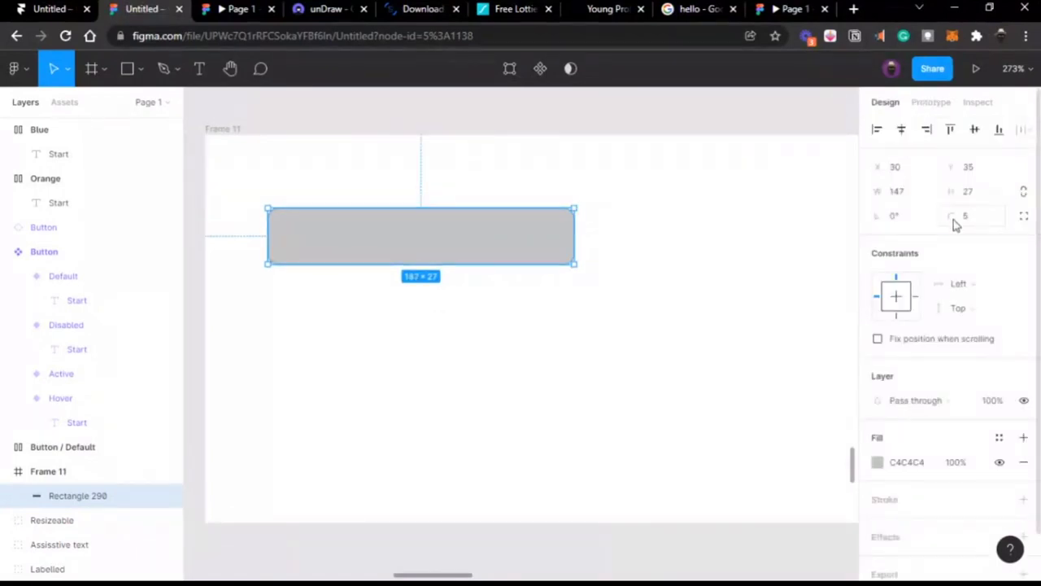
{"action": "left_click_drag", "start_coordinate": [548, 246], "coordinate": [548, 263]}
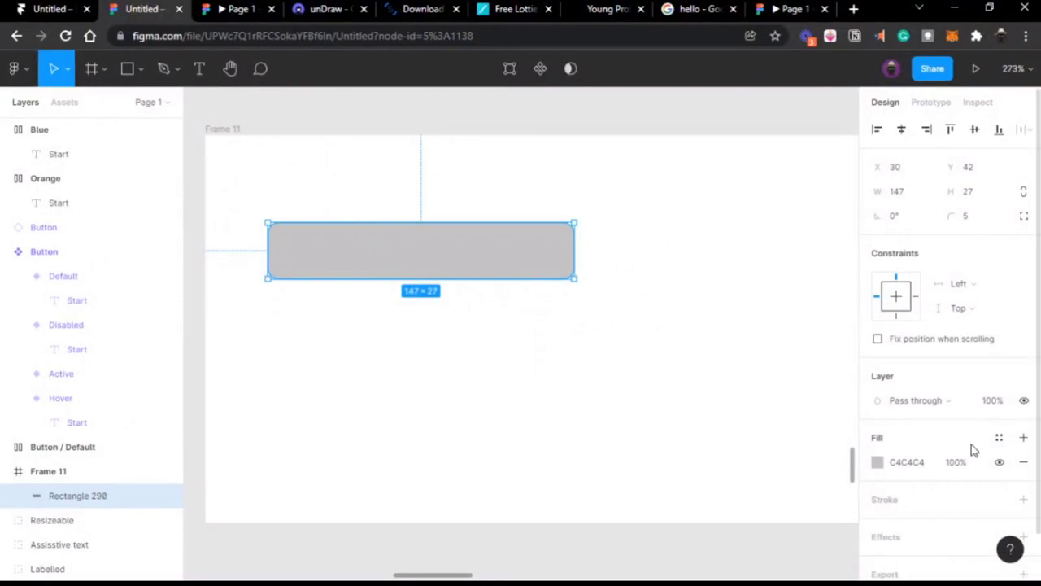
Step: Swap the rectangle's grey fill for a 0.5 black stroke and move it to 33, 54
{"action": "left_click", "coordinate": [879, 462]}
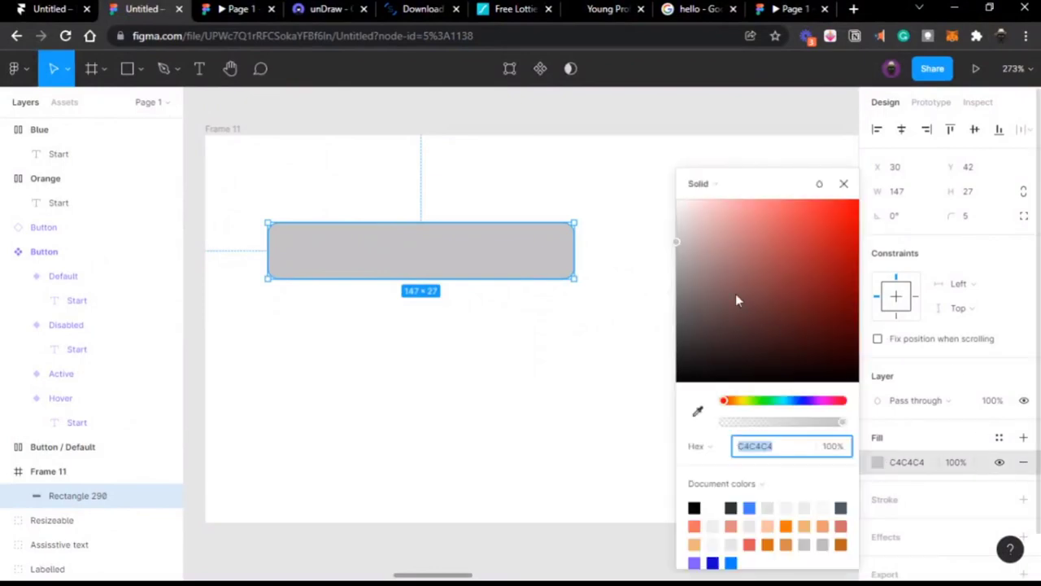
{"action": "left_click_drag", "start_coordinate": [735, 294], "coordinate": [667, 228]}
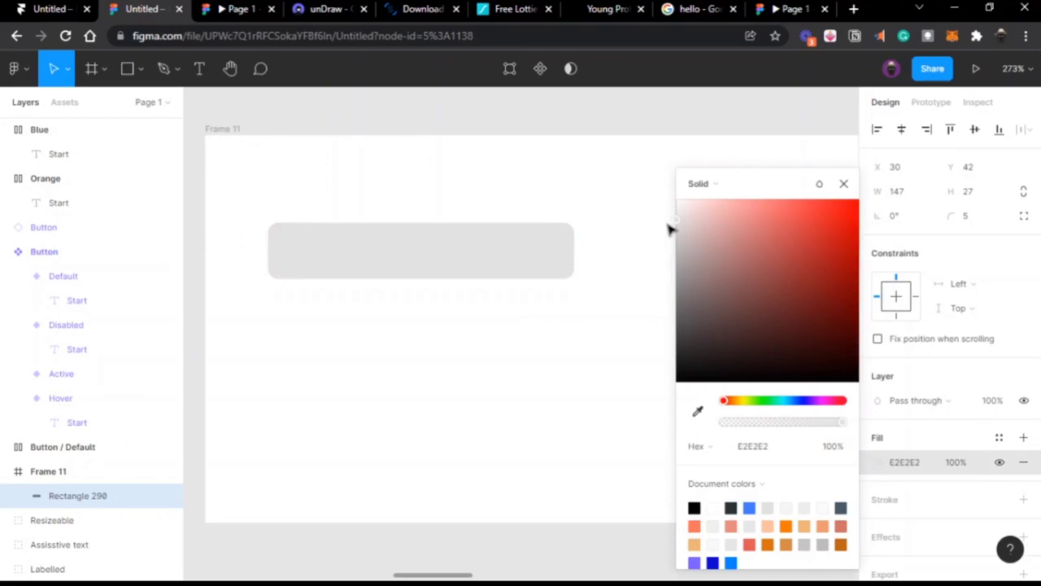
{"action": "scroll", "coordinate": [988, 400], "scroll_direction": "down", "scroll_amount": 1}
{"action": "left_click", "coordinate": [1023, 411]}
{"action": "left_click", "coordinate": [1024, 425]}
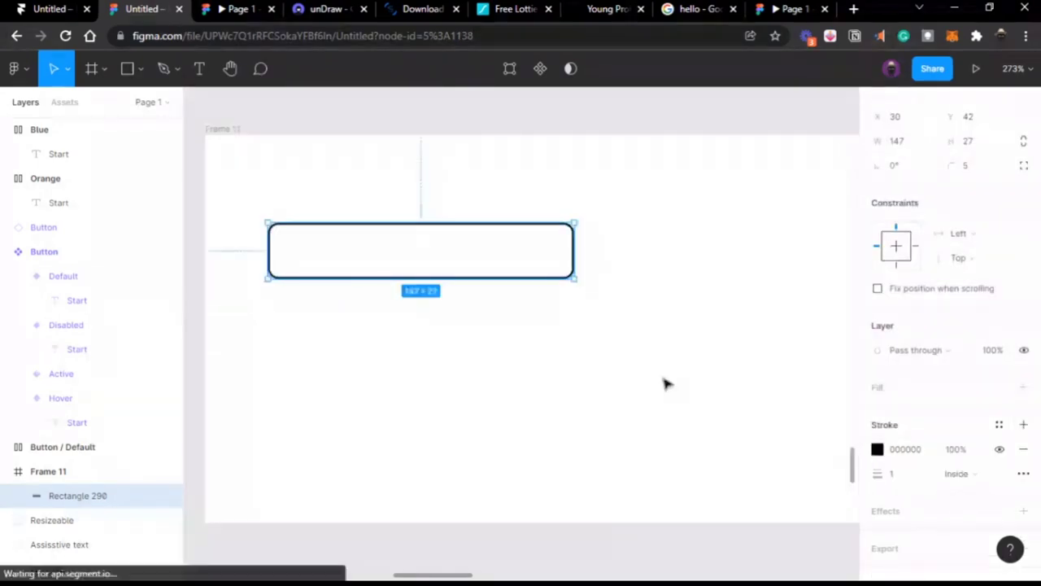
{"action": "left_click", "coordinate": [896, 474]}
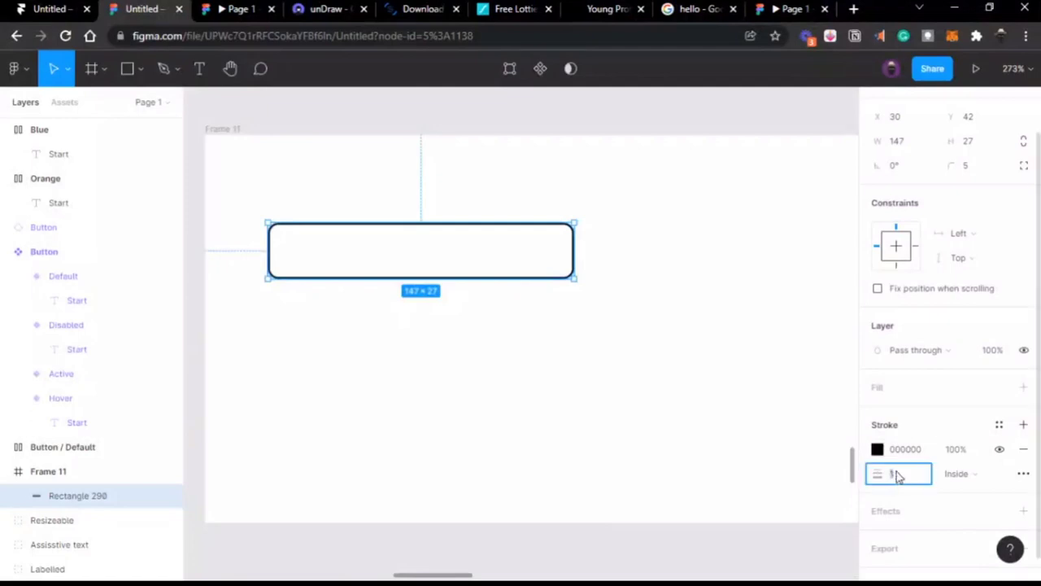
{"action": "scroll", "coordinate": [904, 418], "scroll_direction": "down", "scroll_amount": 1}
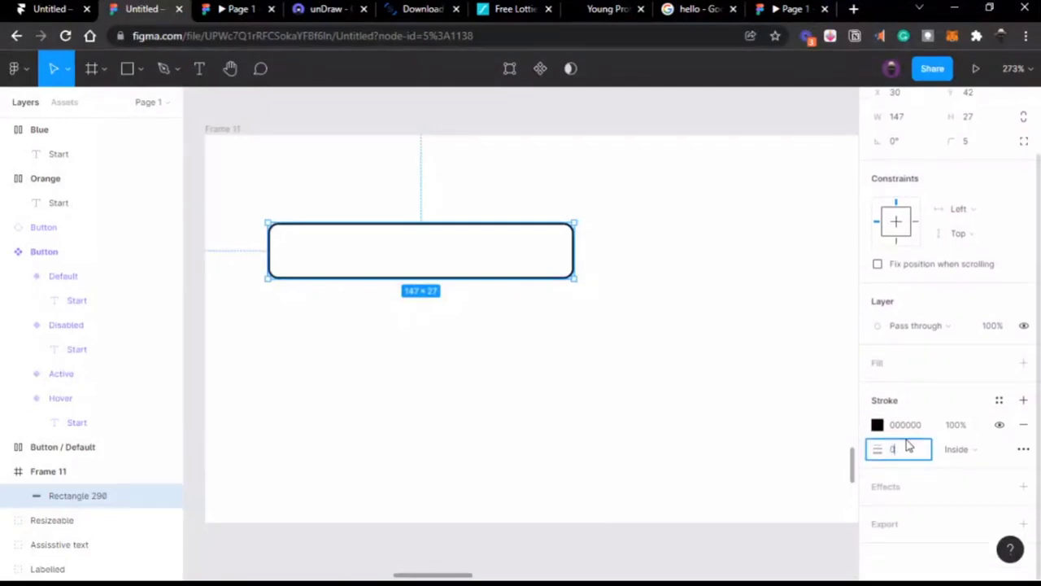
{"action": "key", "text": "Return"}
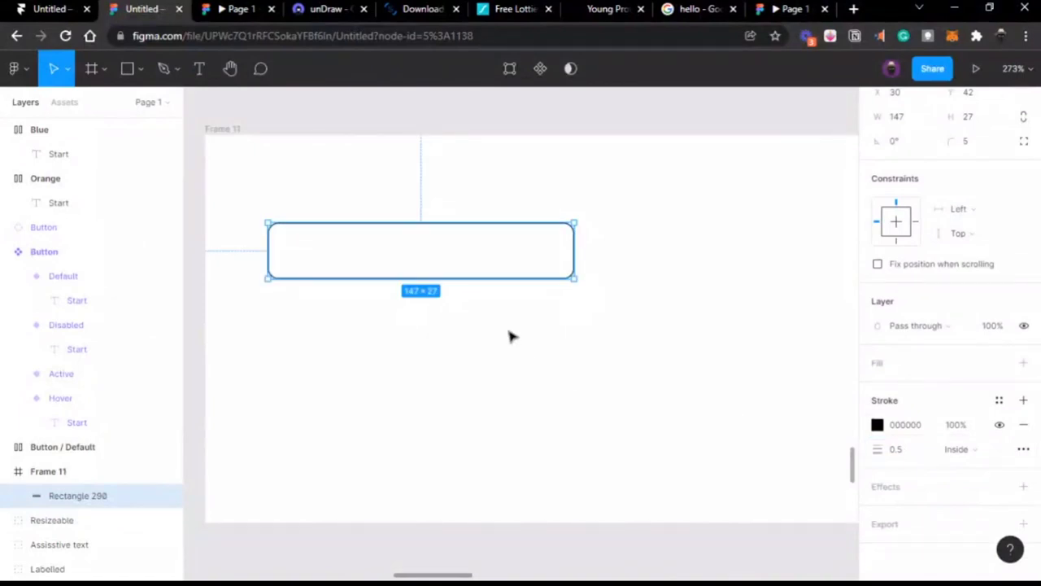
{"action": "left_click_drag", "start_coordinate": [464, 268], "coordinate": [465, 275]}
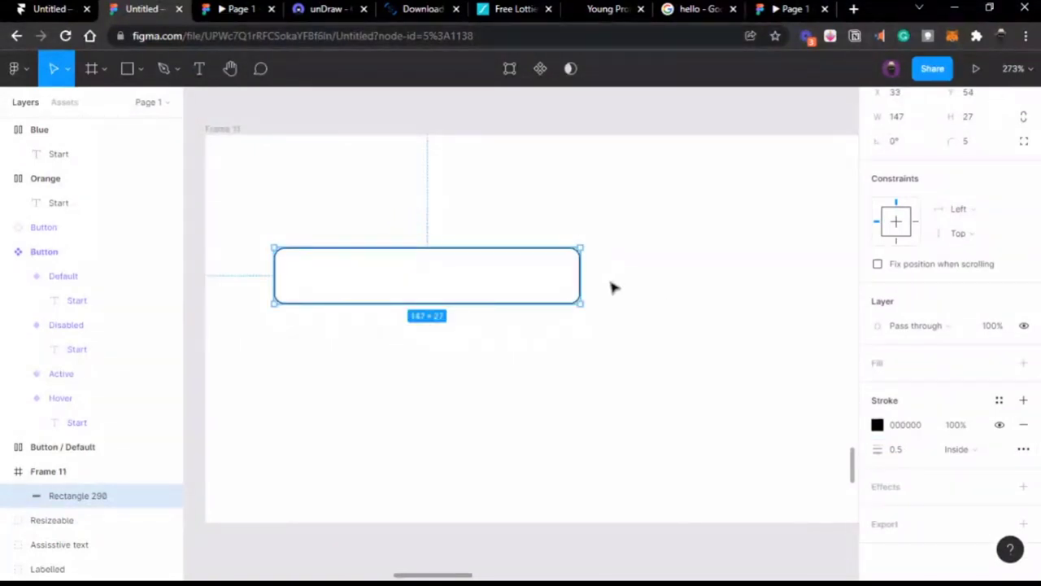
Step: Add a 'Full name' text label above the rectangle
{"action": "left_click", "coordinate": [198, 69]}
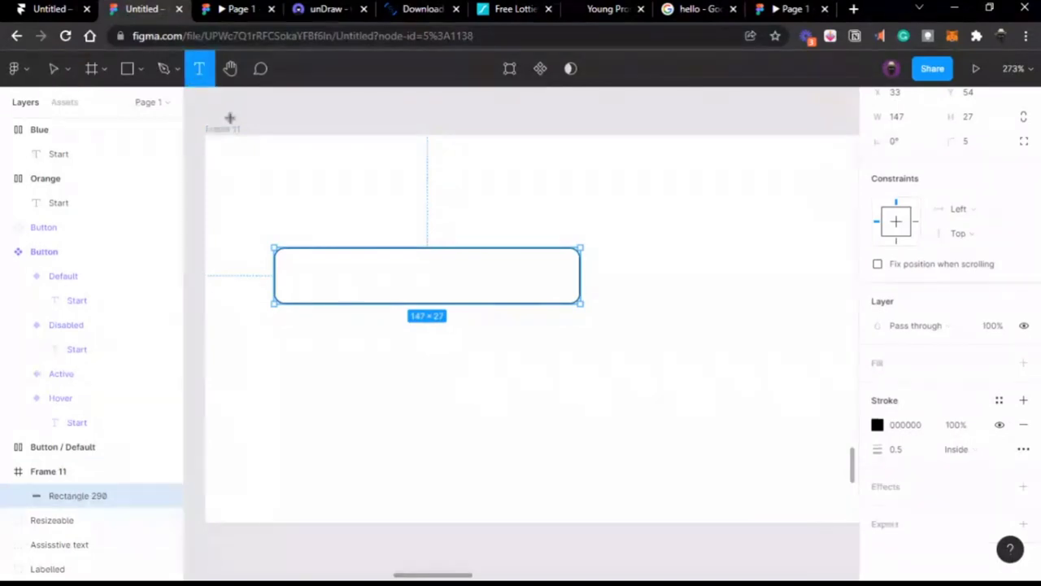
{"action": "left_click", "coordinate": [277, 218]}
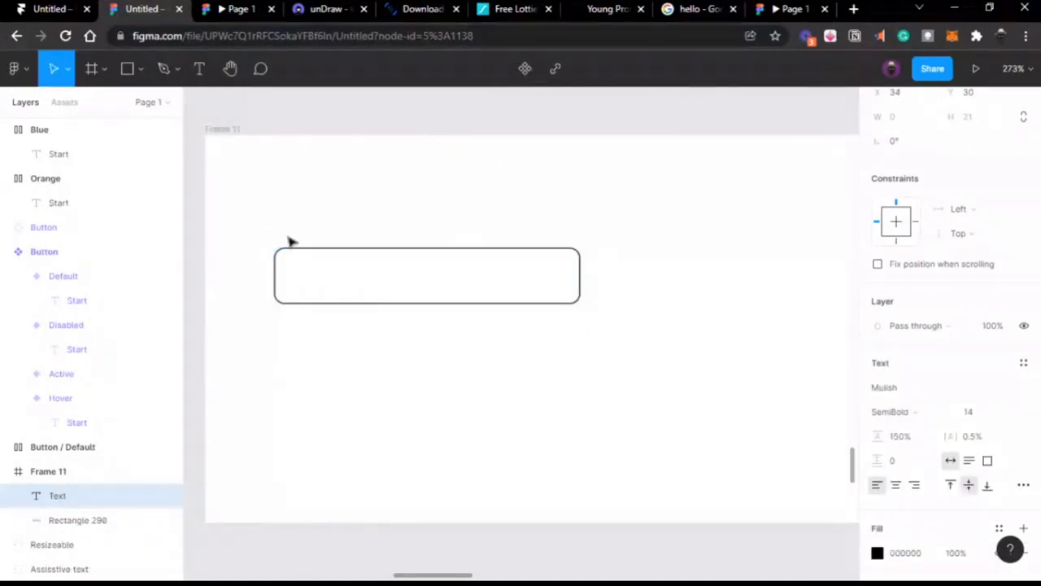
{"action": "type", "text": "f"}
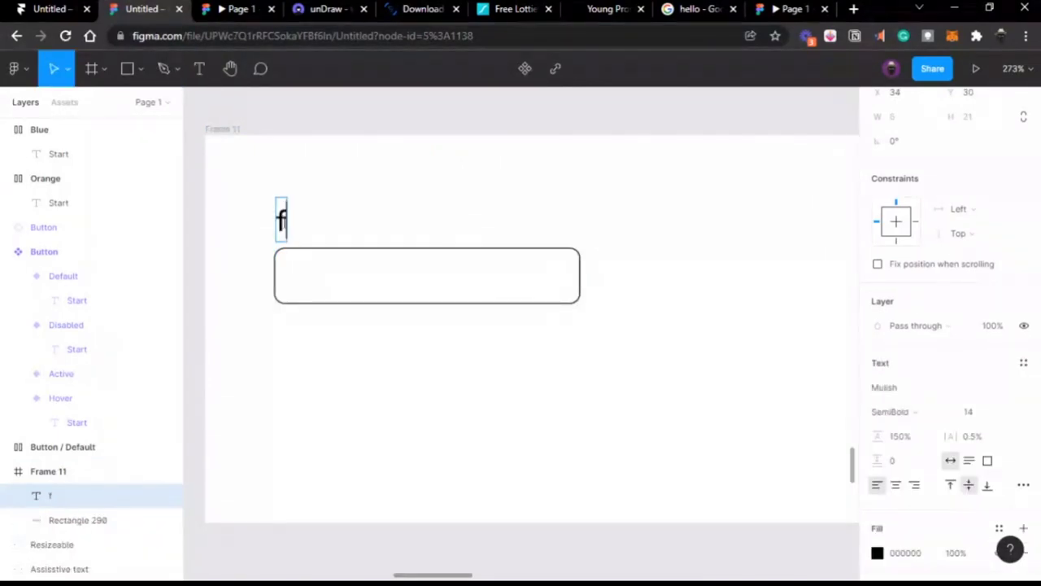
{"action": "key", "text": "BackSpace"}
{"action": "type", "text": "Full name"}
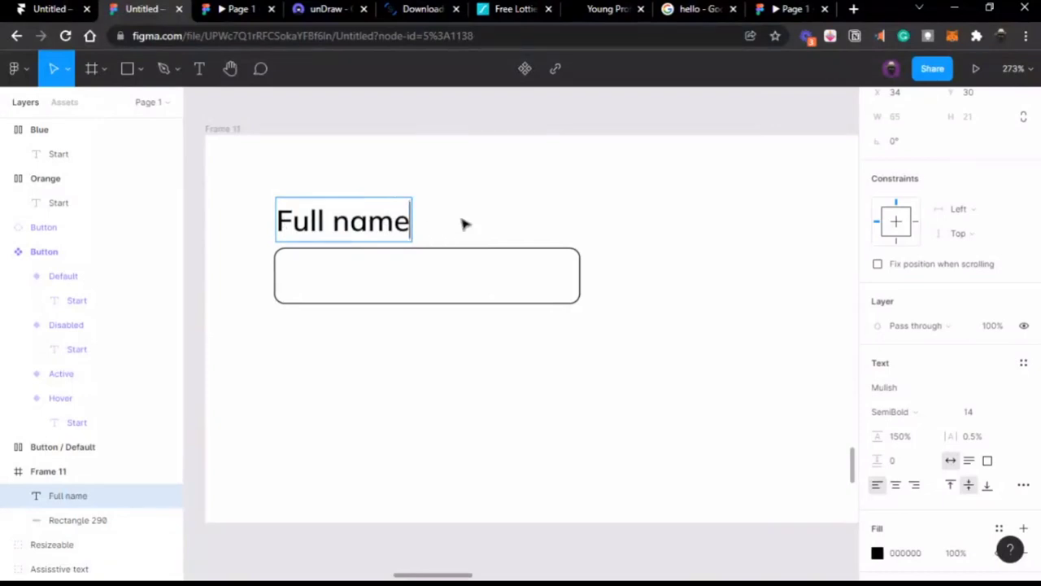
{"action": "key", "text": "Escape"}
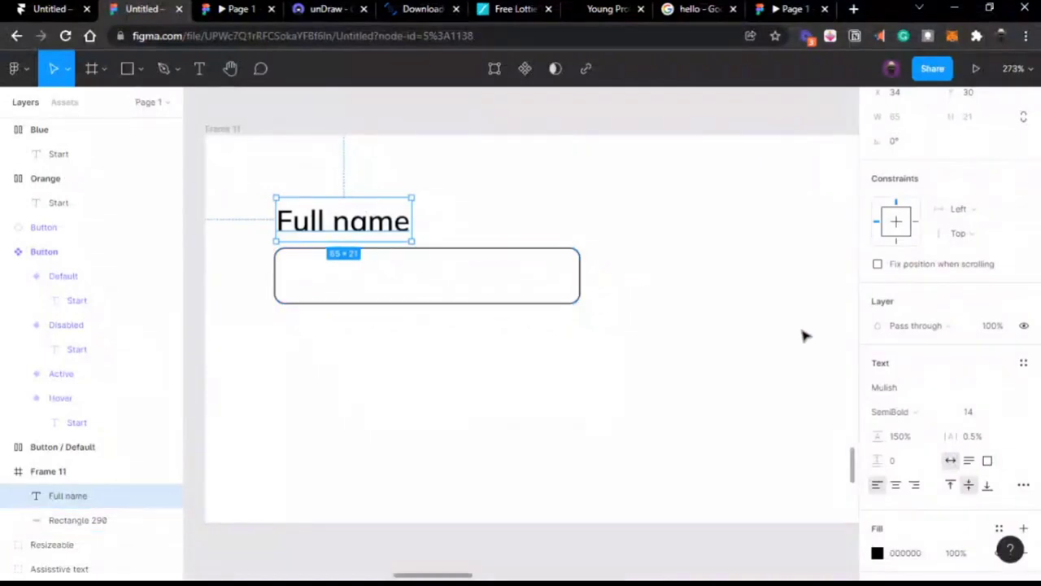
Step: Set the label's font to Roboto Regular, size 9
{"action": "left_click", "coordinate": [934, 395]}
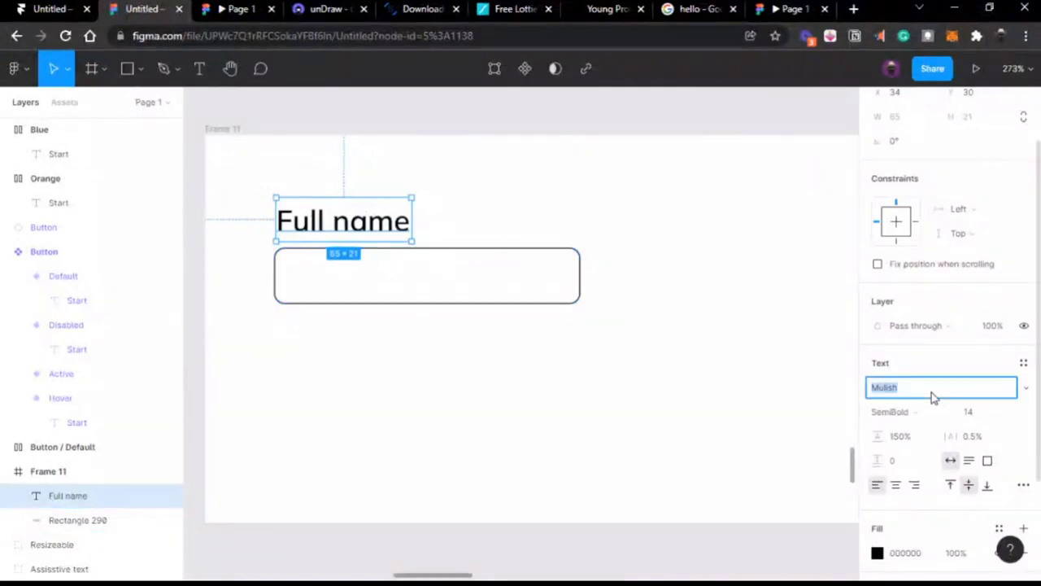
{"action": "type", "text": "Roboto"}
{"action": "key", "text": "Return"}
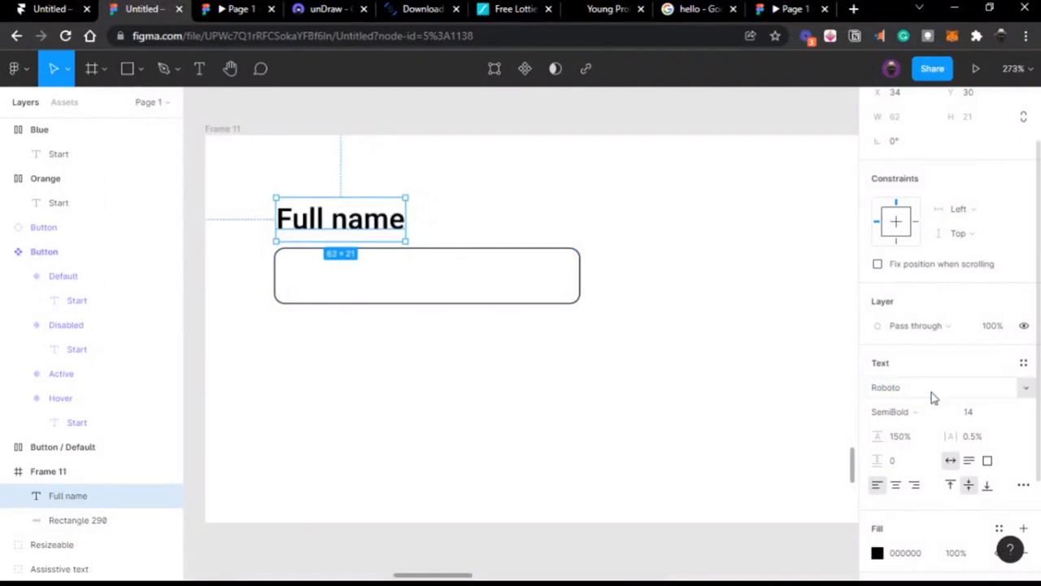
{"action": "left_click", "coordinate": [923, 413]}
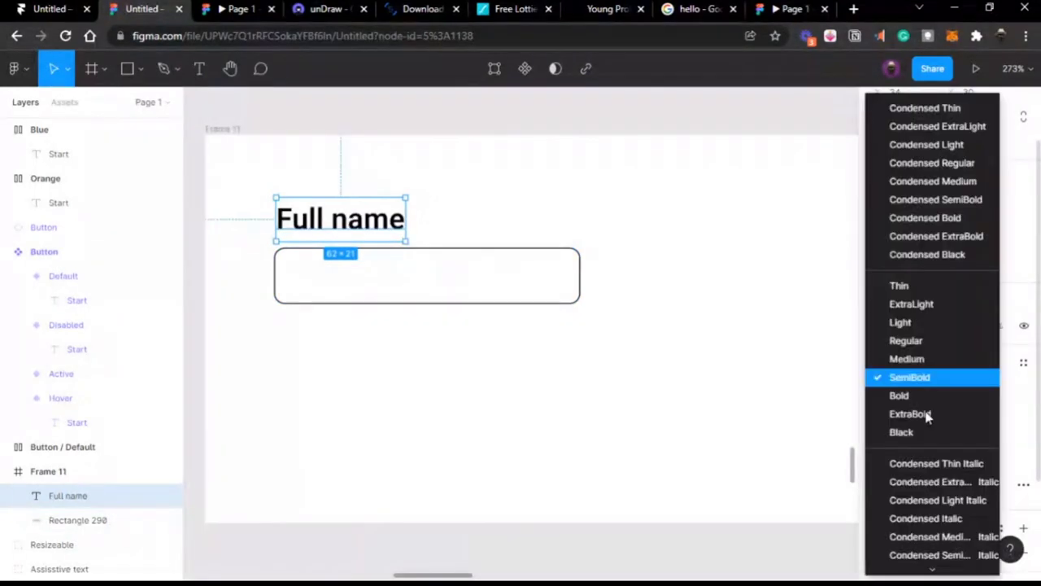
{"action": "left_click", "coordinate": [935, 341]}
{"action": "left_click", "coordinate": [979, 413]}
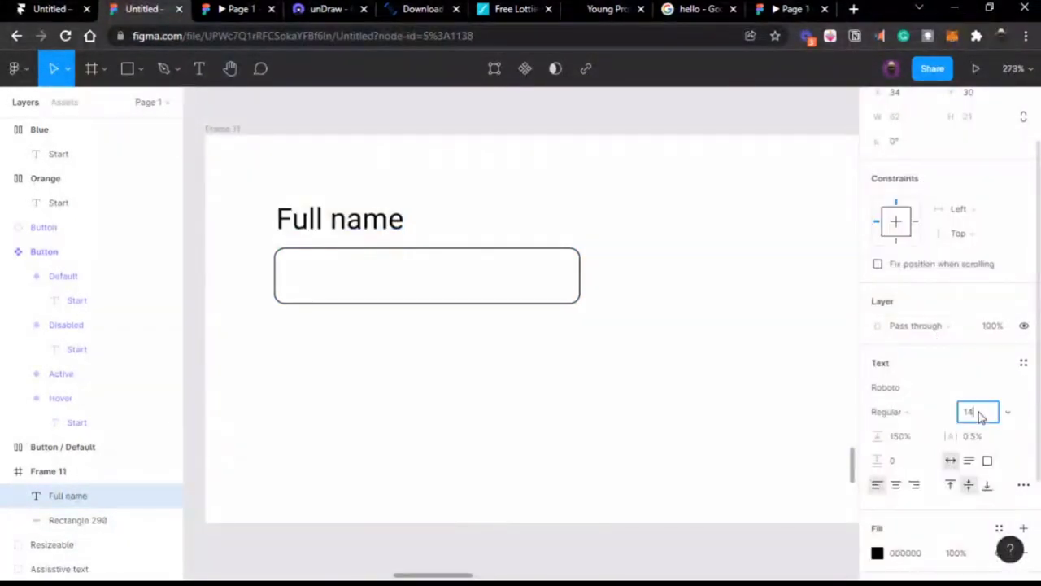
{"action": "type", "text": "9"}
{"action": "key", "text": "Return"}
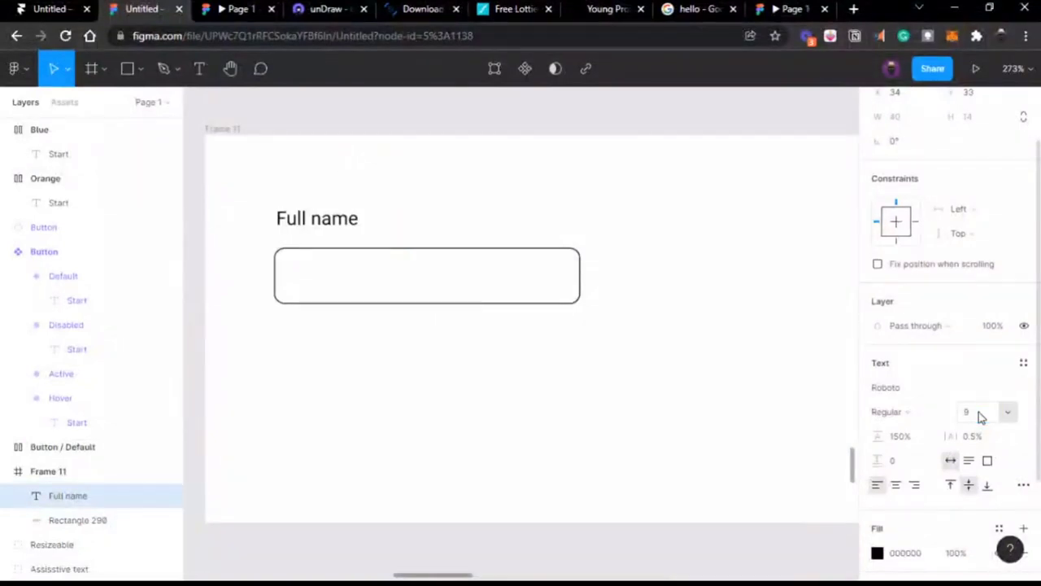
Step: Align the label with the box's left edge and shorten the box to 147 × 24
{"action": "left_click_drag", "start_coordinate": [299, 217], "coordinate": [298, 232]}
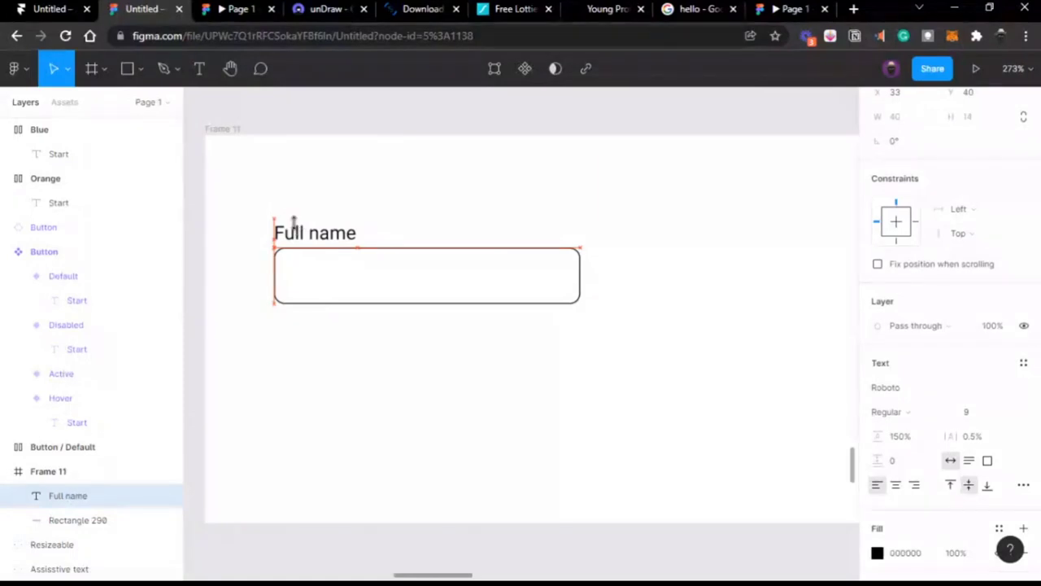
{"action": "left_click", "coordinate": [393, 254]}
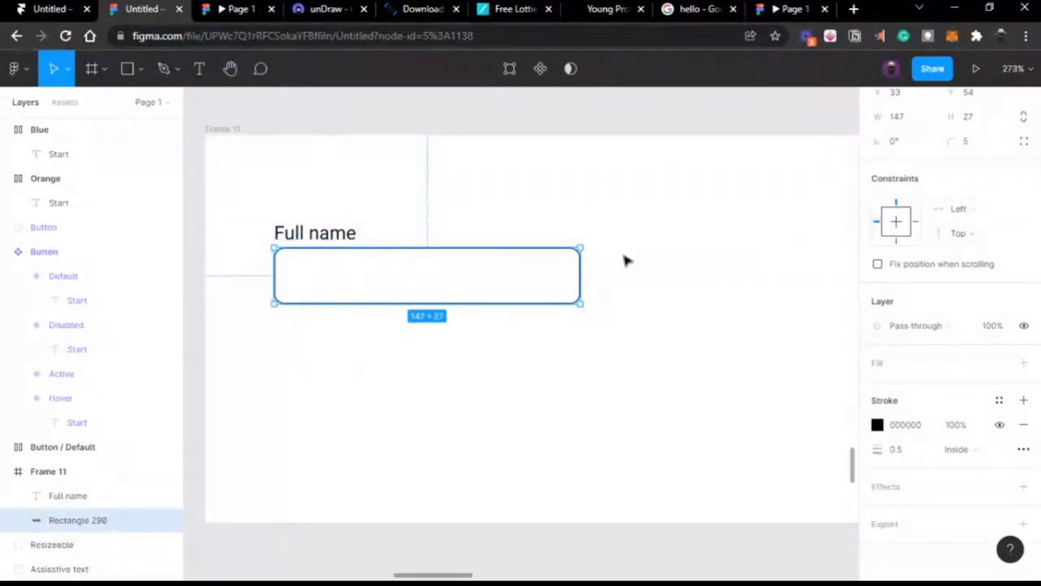
{"action": "scroll", "coordinate": [561, 289], "scroll_direction": "left", "scroll_amount": 2}
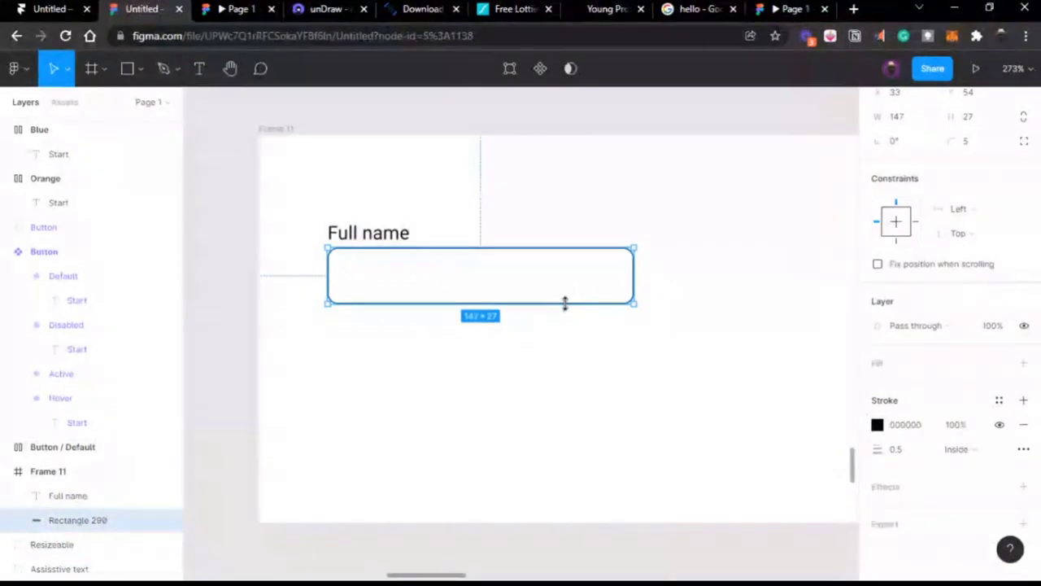
{"action": "left_click_drag", "start_coordinate": [565, 299], "coordinate": [564, 295]}
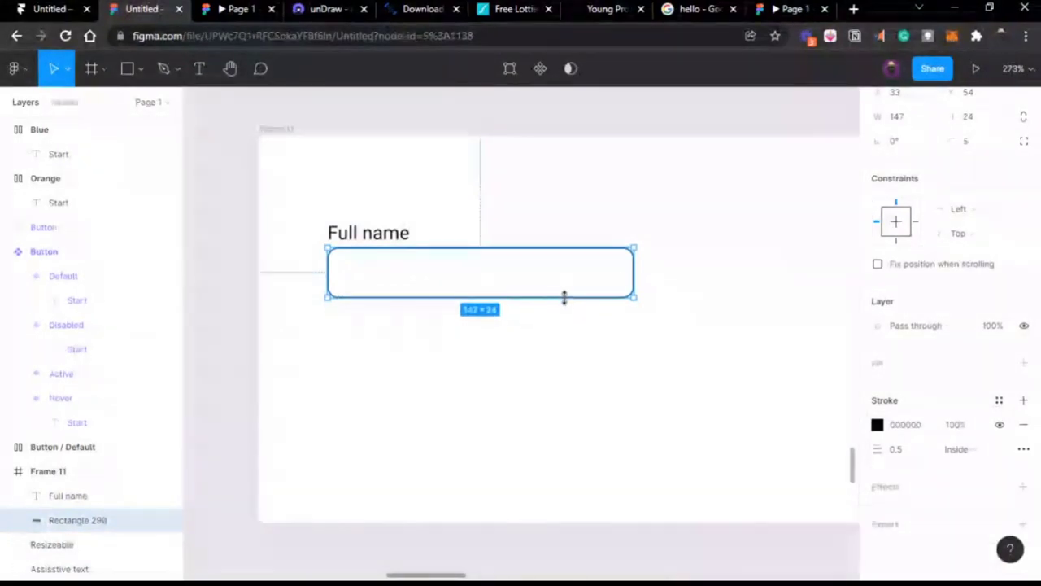
{"action": "scroll", "coordinate": [561, 293], "scroll_direction": "left", "scroll_amount": 1}
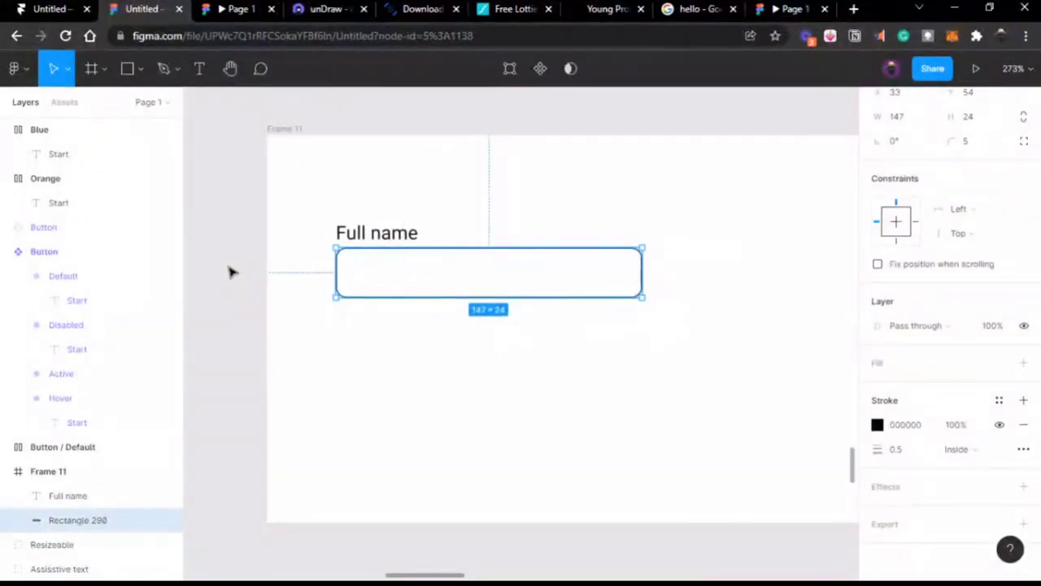
{"action": "left_click", "coordinate": [265, 273]}
Step: Duplicate the Full name label into the input box
{"action": "left_click", "coordinate": [386, 235]}
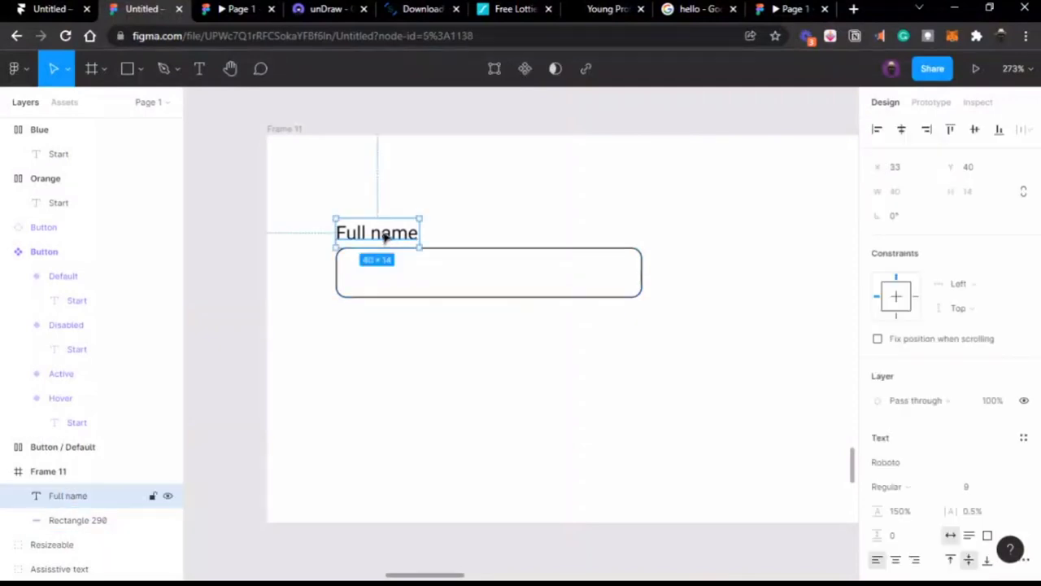
{"action": "left_click", "coordinate": [452, 255]}
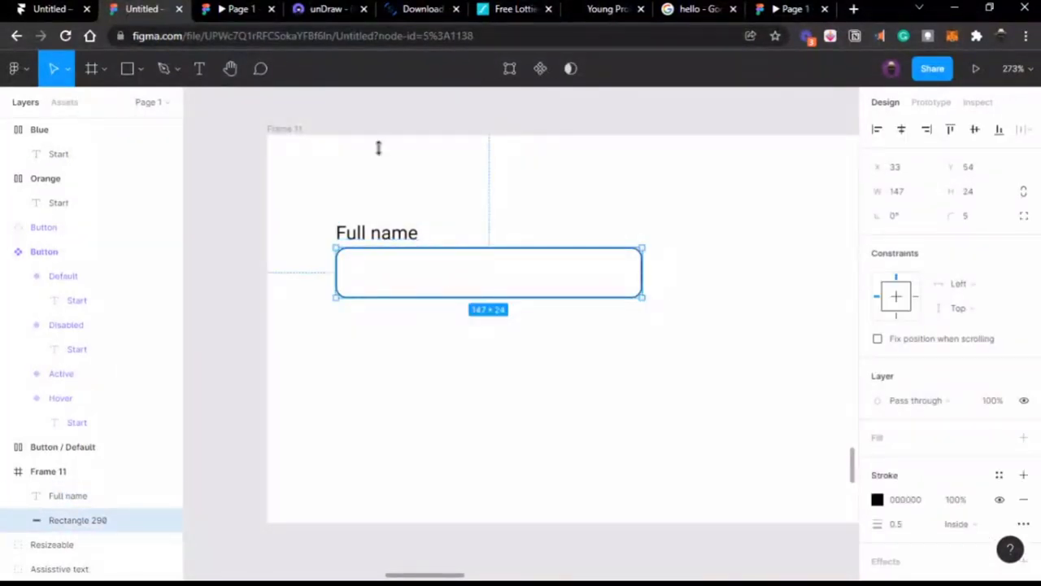
{"action": "left_click", "coordinate": [391, 235]}
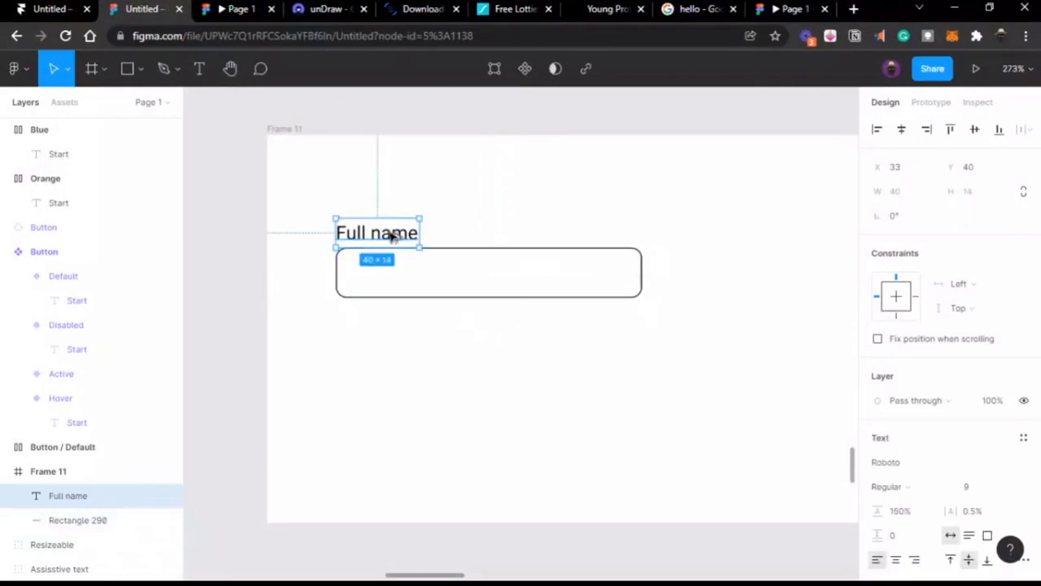
{"action": "left_click_drag", "start_coordinate": [391, 236], "coordinate": [431, 277]}
Step: Set the copied label's font size to 7
{"action": "double_click", "coordinate": [430, 277]}
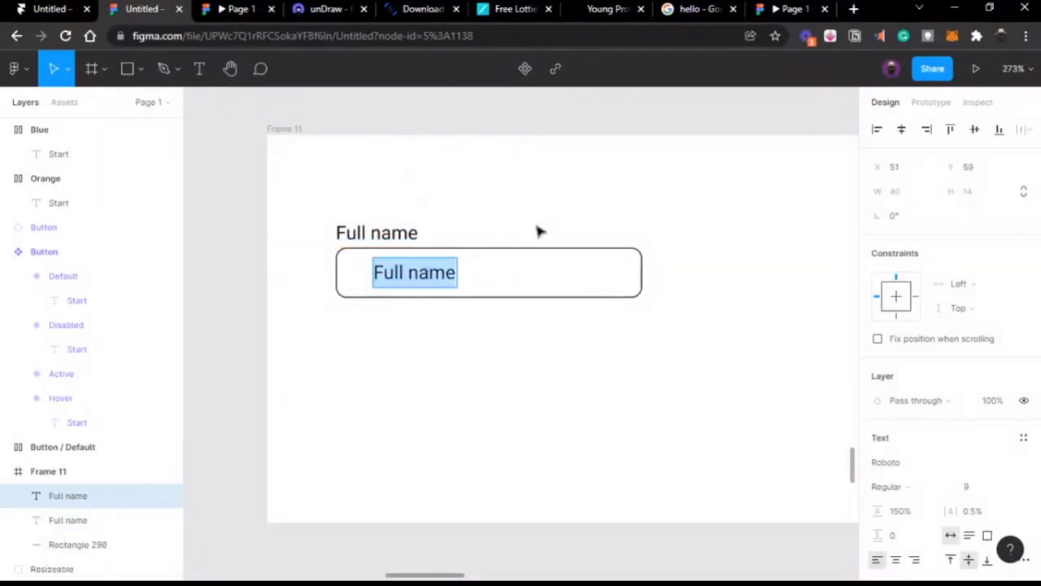
{"action": "key", "text": "Escape"}
{"action": "left_click", "coordinate": [976, 489]}
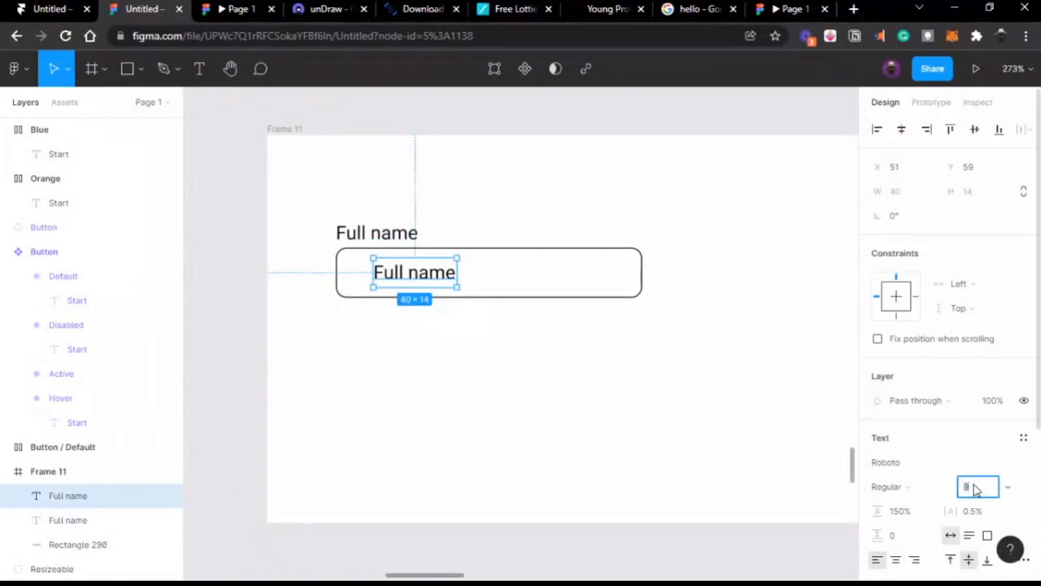
{"action": "key", "text": "Return"}
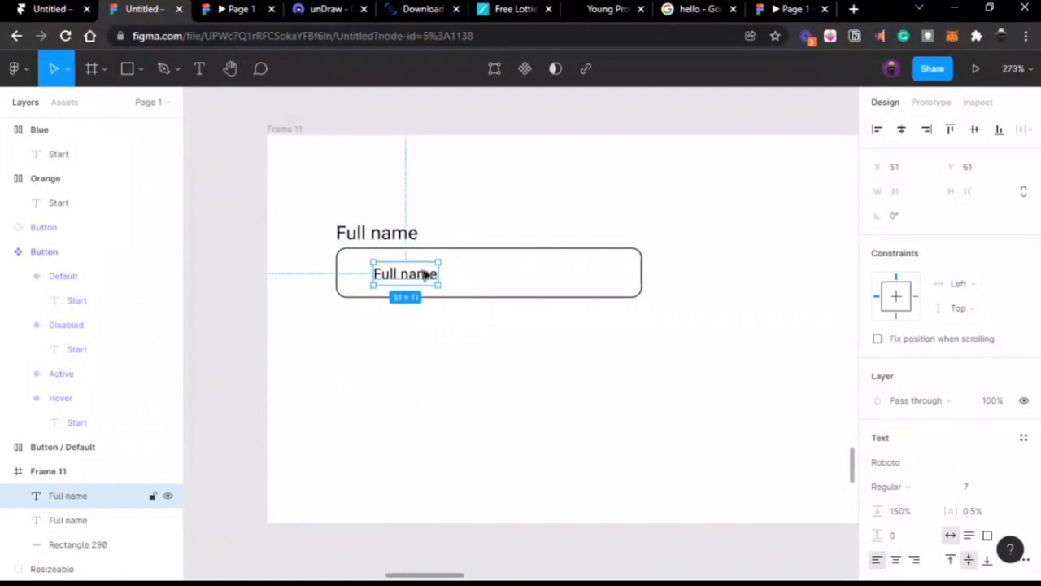
Step: Change the copy's text to 'Enter your full name here' and shift it left in the box
{"action": "double_click", "coordinate": [422, 278]}
{"action": "type", "text": "E"}
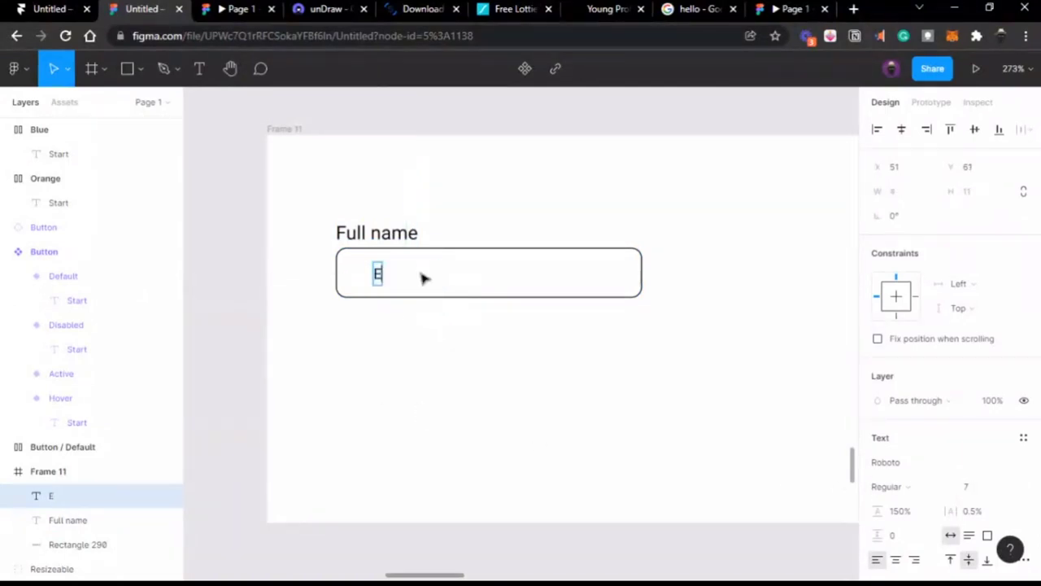
{"action": "type", "text": "nter yo"}
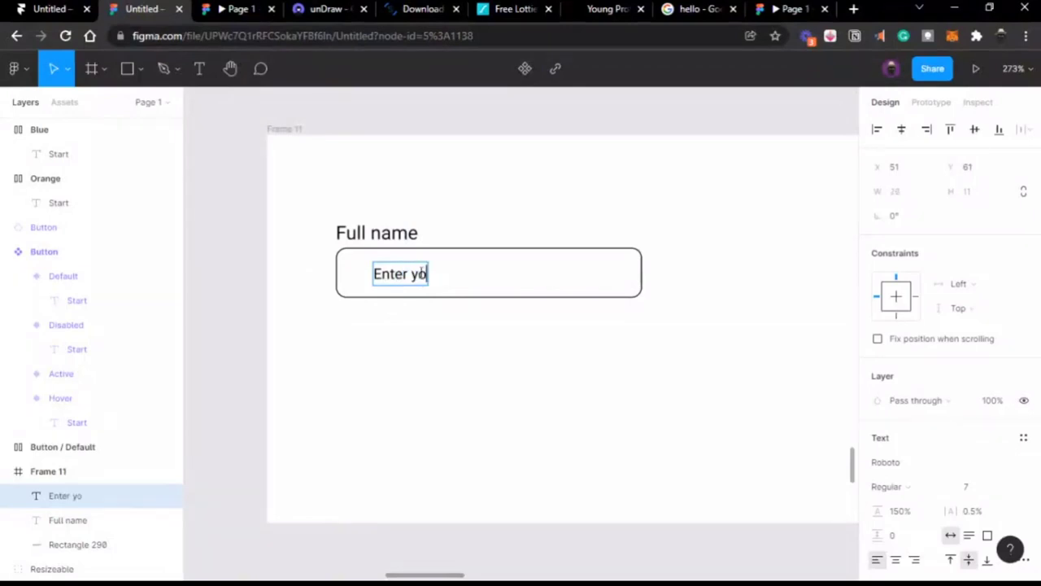
{"action": "type", "text": "ur ful"}
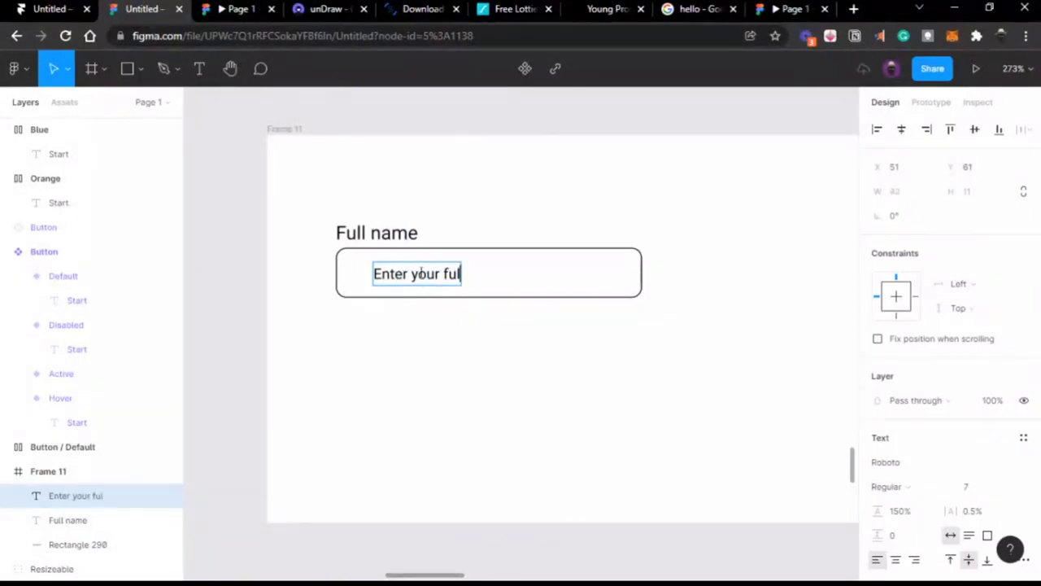
{"action": "type", "text": "l name here"}
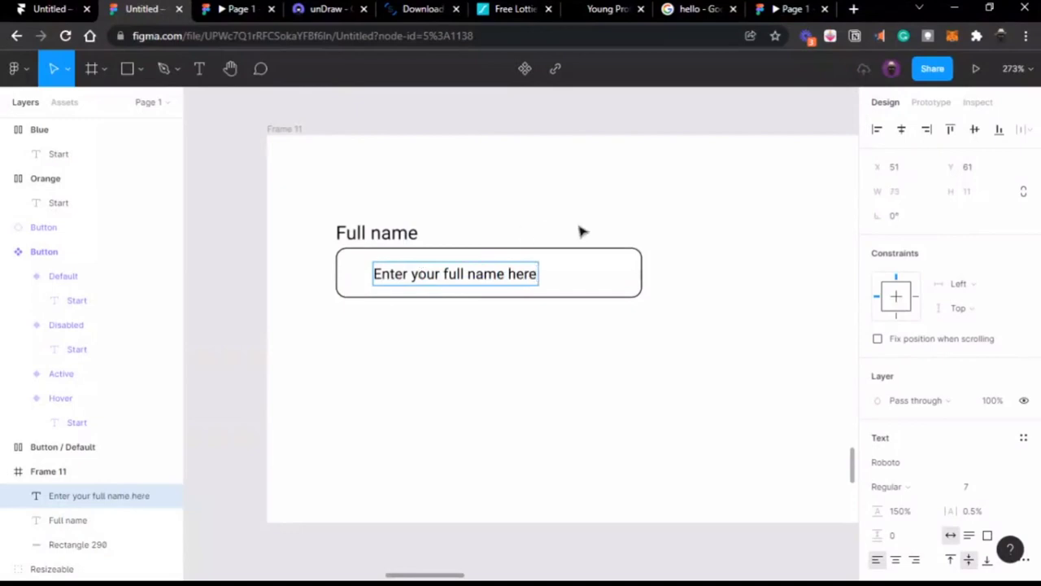
{"action": "key", "text": "Escape"}
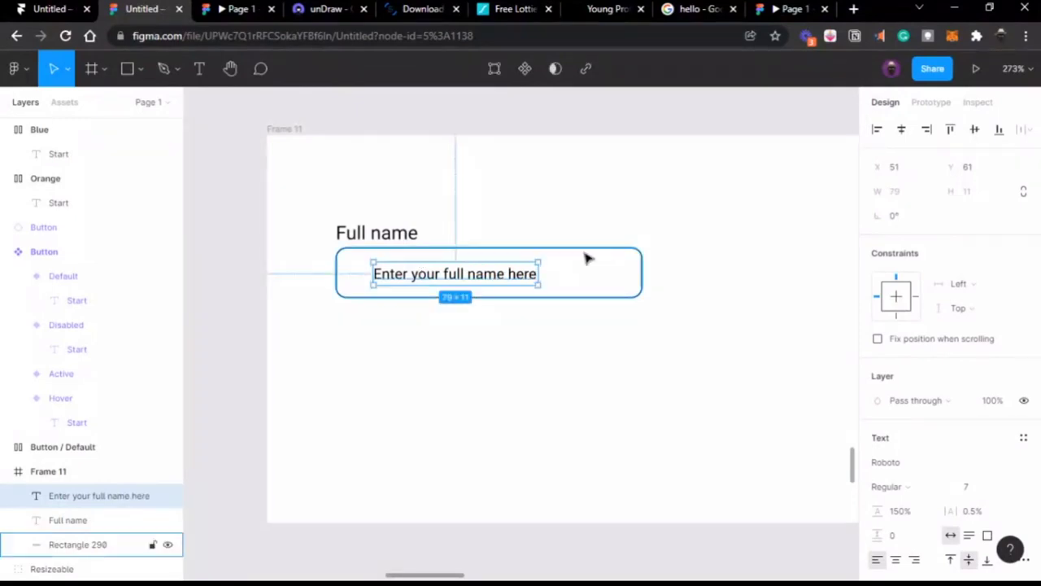
{"action": "left_click_drag", "start_coordinate": [498, 274], "coordinate": [481, 276]}
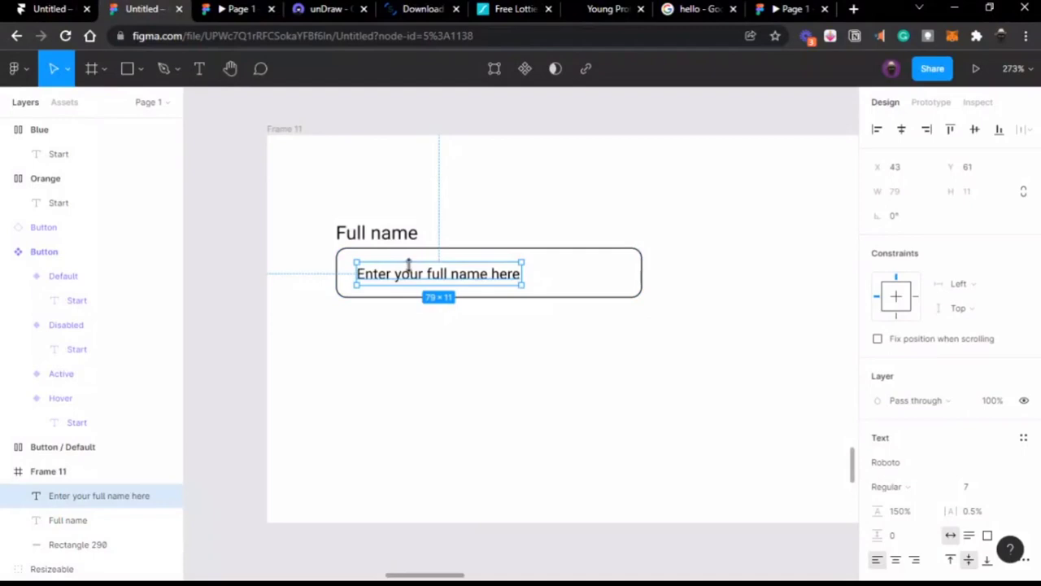
{"action": "scroll", "coordinate": [409, 266], "scroll_direction": "up", "scroll_amount": 5}
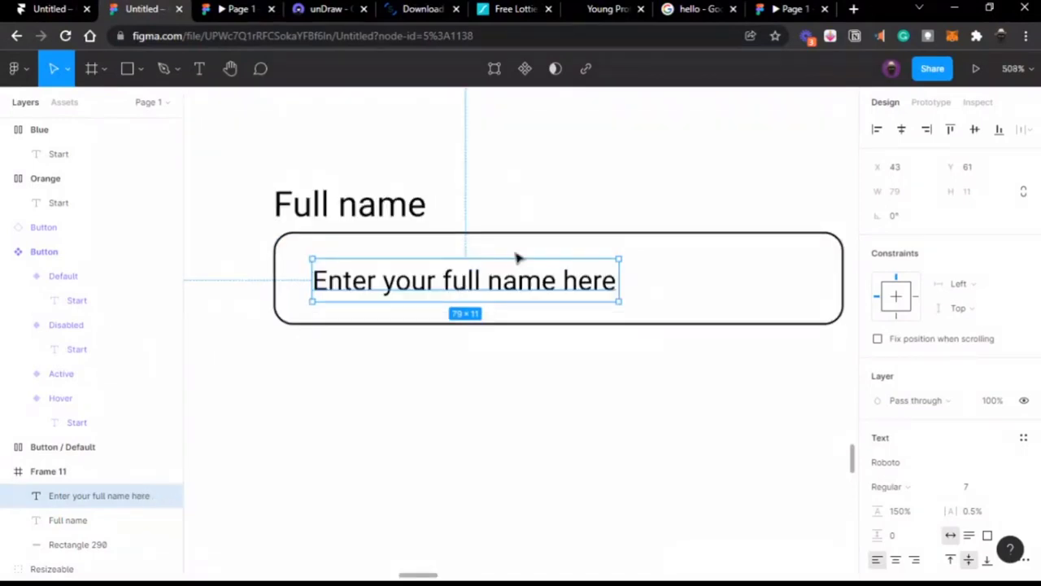
{"action": "left_click", "coordinate": [352, 209]}
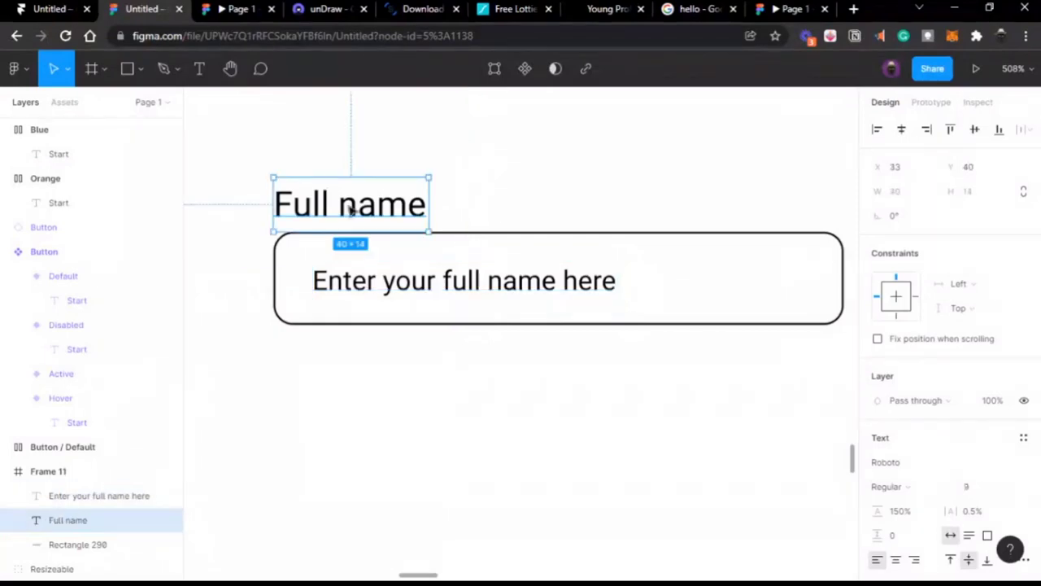
{"action": "left_click", "coordinate": [422, 294]}
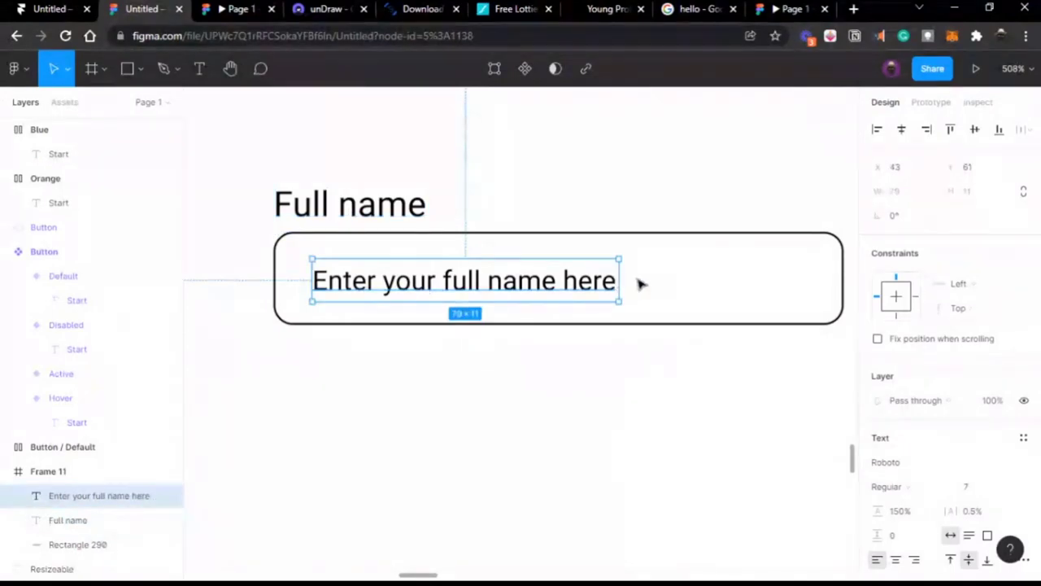
{"action": "scroll", "coordinate": [905, 431], "scroll_direction": "down", "scroll_amount": 5}
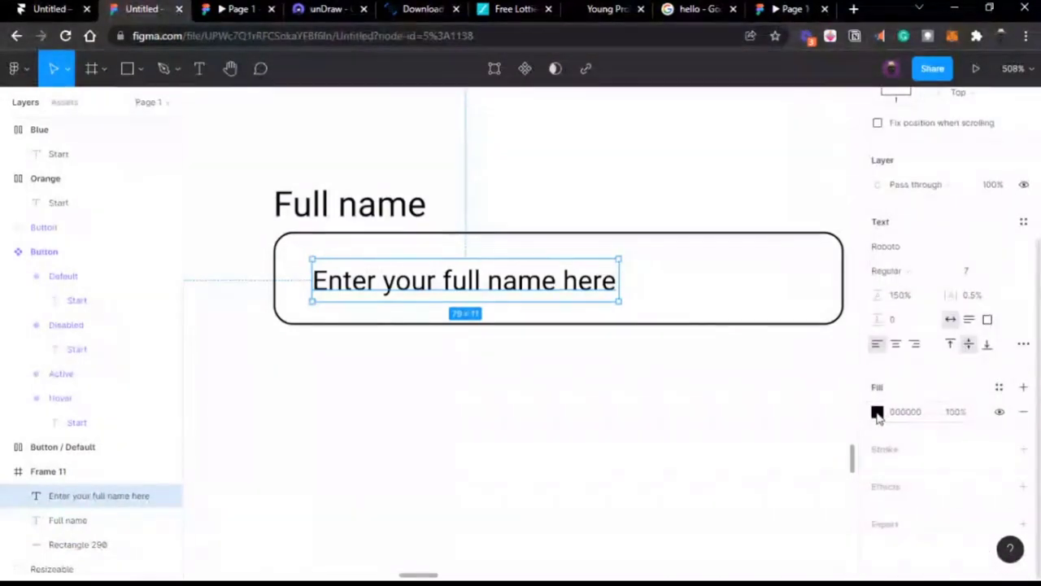
Step: Colour the placeholder text solid light grey BFBFBF at 100% opacity
{"action": "left_click", "coordinate": [877, 413]}
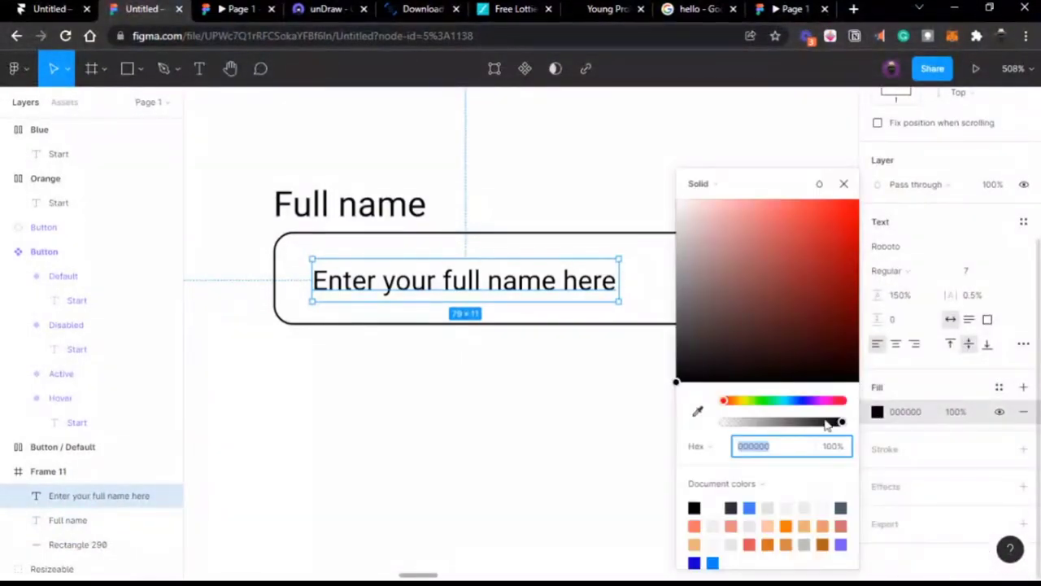
{"action": "left_click_drag", "start_coordinate": [827, 424], "coordinate": [824, 422]}
{"action": "left_click_drag", "start_coordinate": [749, 422], "coordinate": [749, 424]}
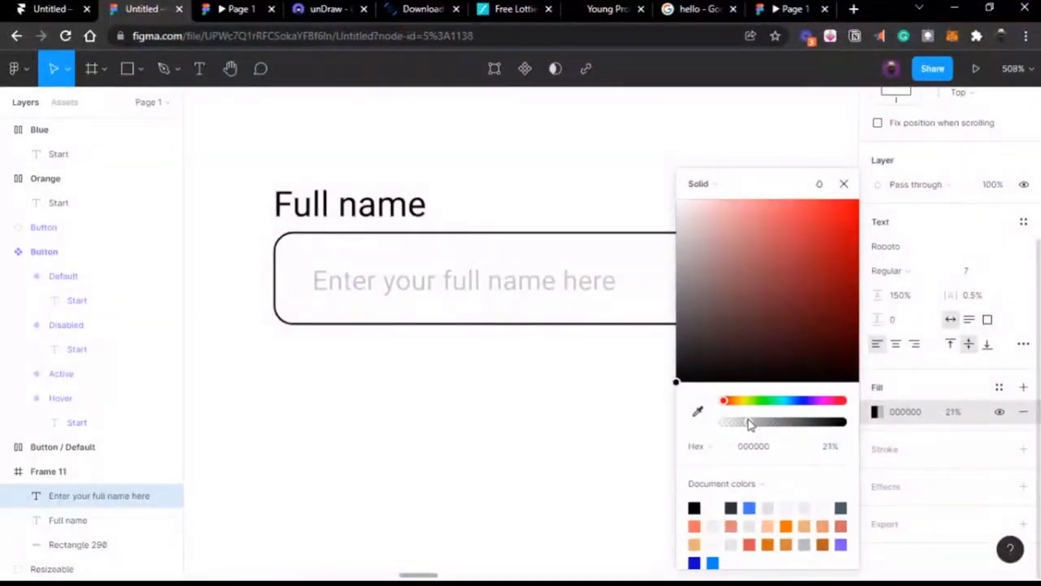
{"action": "scroll", "coordinate": [527, 341], "scroll_direction": "right", "scroll_amount": 2}
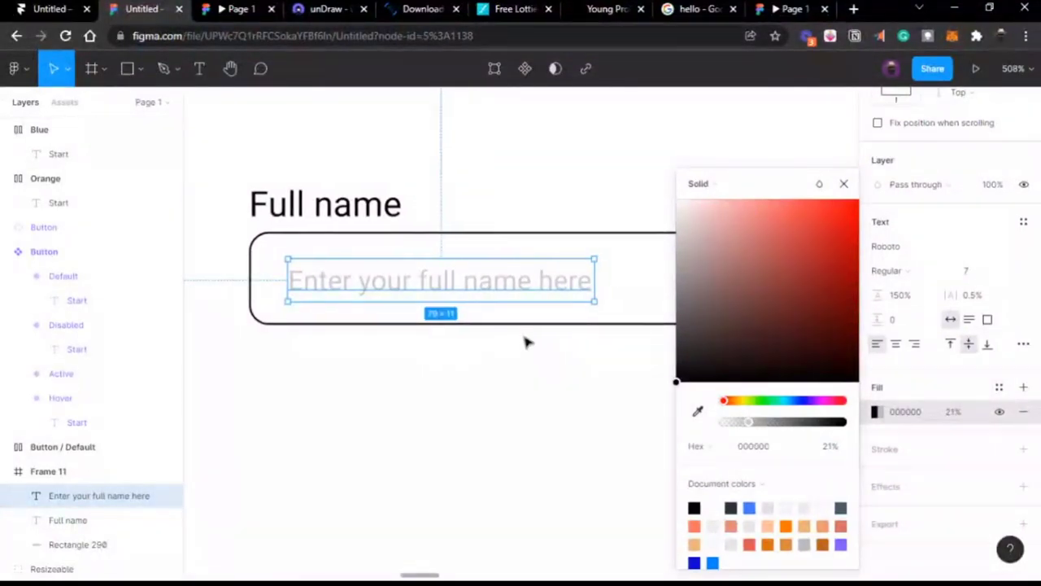
{"action": "left_click_drag", "start_coordinate": [776, 424], "coordinate": [860, 420]}
{"action": "mouse_move", "coordinate": [748, 301]}
{"action": "left_mouse_down"}
{"action": "mouse_move", "coordinate": [635, 250]}
{"action": "mouse_move", "coordinate": [616, 271]}
{"action": "mouse_move", "coordinate": [613, 256]}
{"action": "left_mouse_up"}
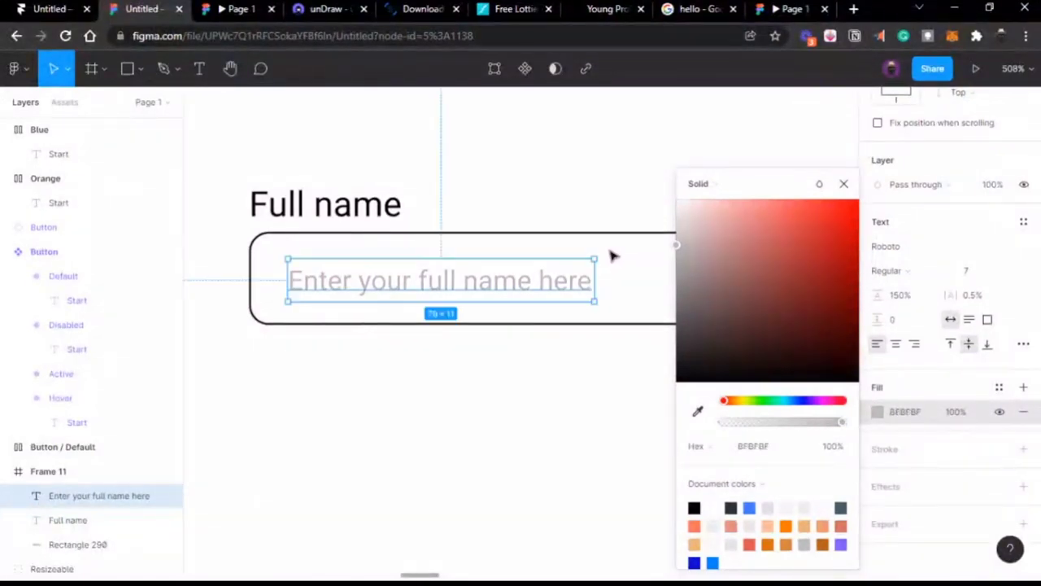
{"action": "left_click", "coordinate": [843, 184]}
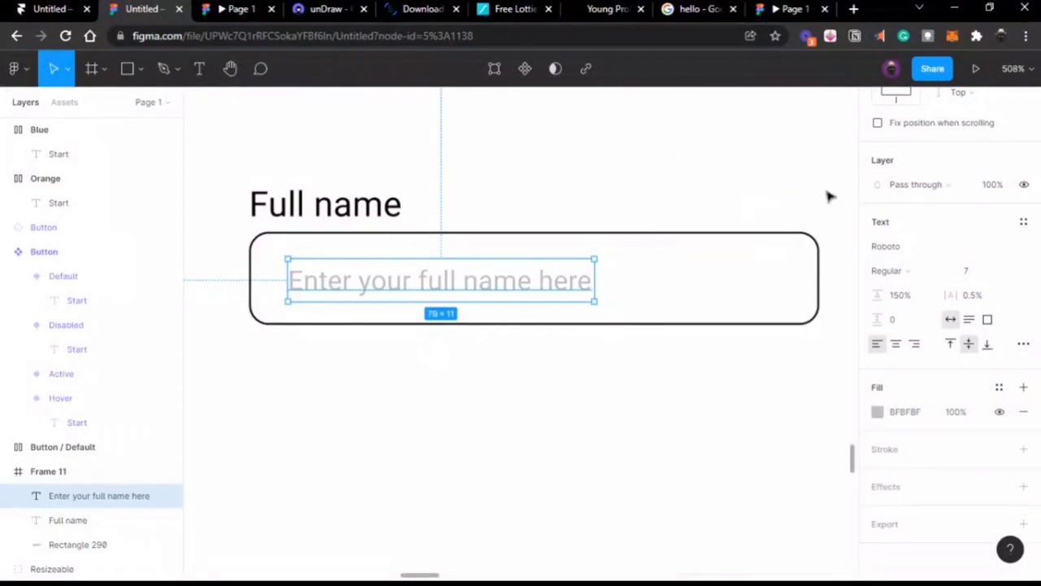
Step: Nudge the placeholder text slightly up and left inside the field
{"action": "left_click", "coordinate": [647, 233]}
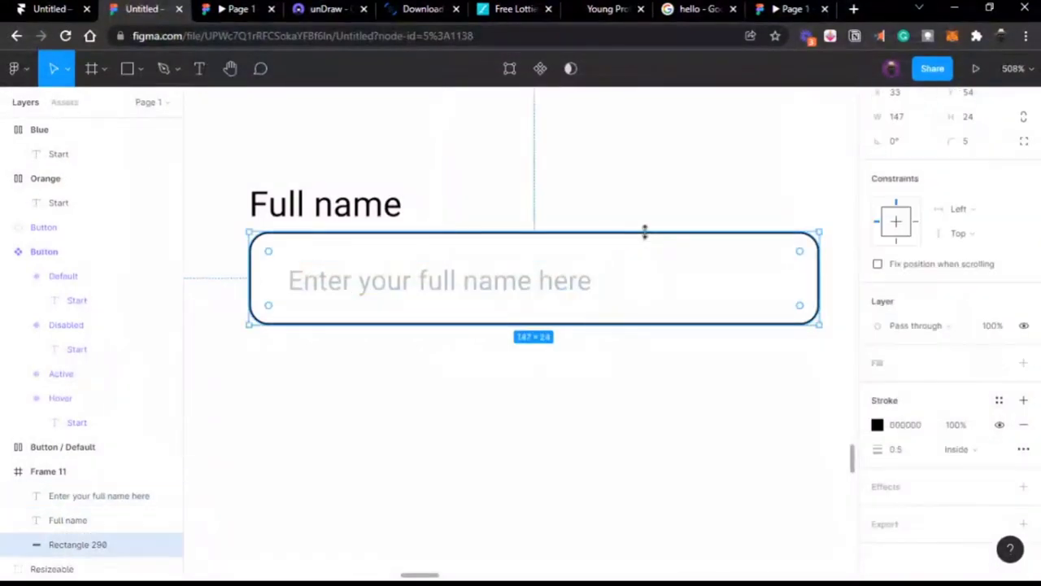
{"action": "left_click", "coordinate": [525, 284]}
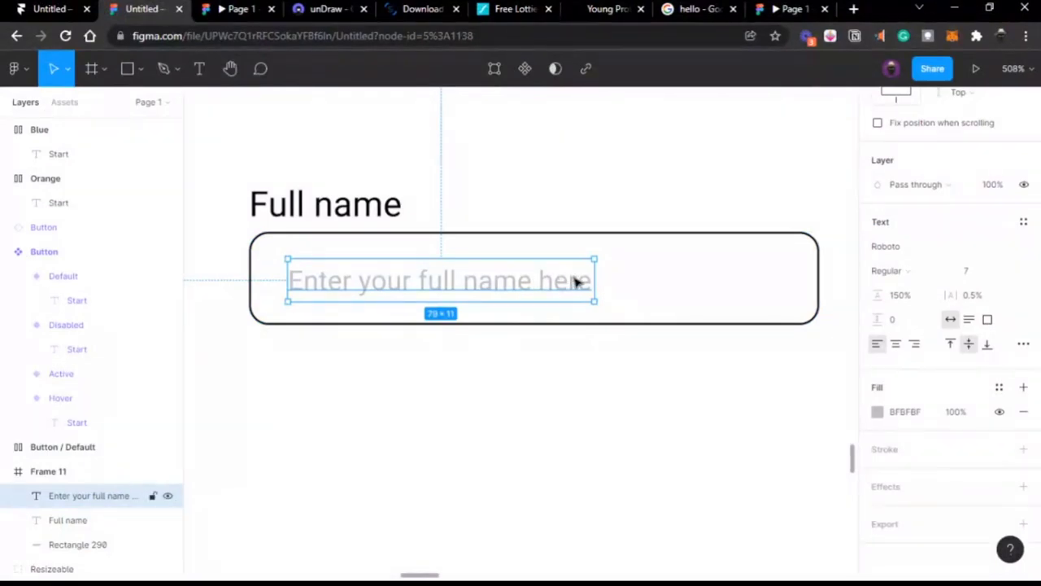
{"action": "left_click", "coordinate": [623, 237]}
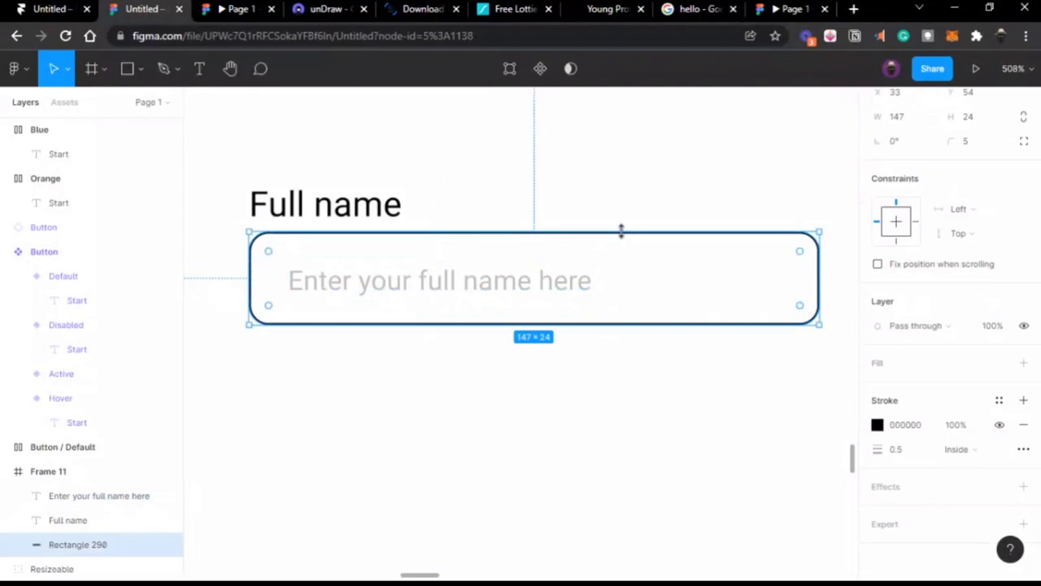
{"action": "left_click", "coordinate": [558, 289]}
{"action": "left_click_drag", "start_coordinate": [554, 288], "coordinate": [550, 284]}
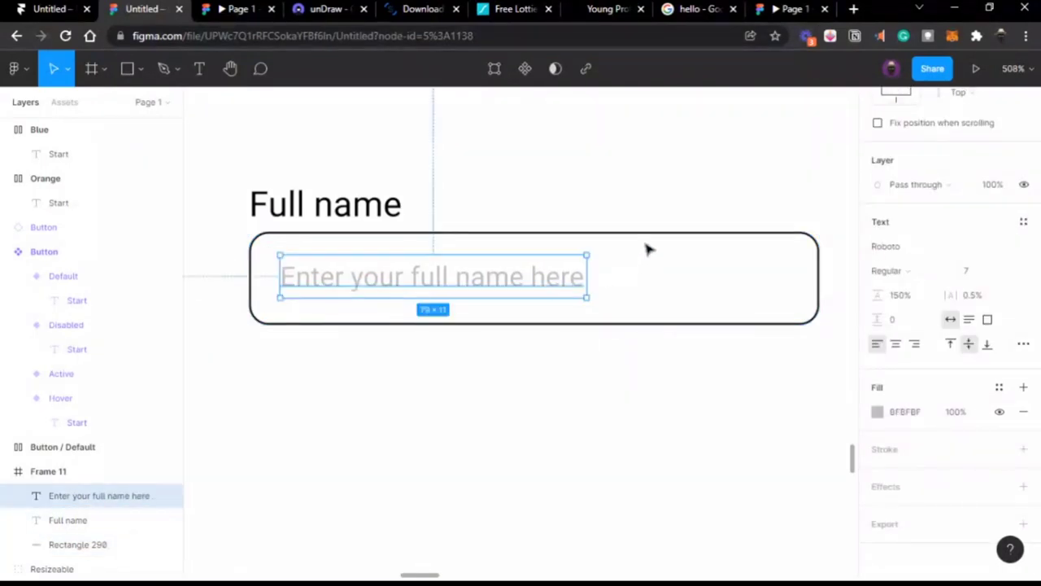
{"action": "left_click", "coordinate": [638, 216]}
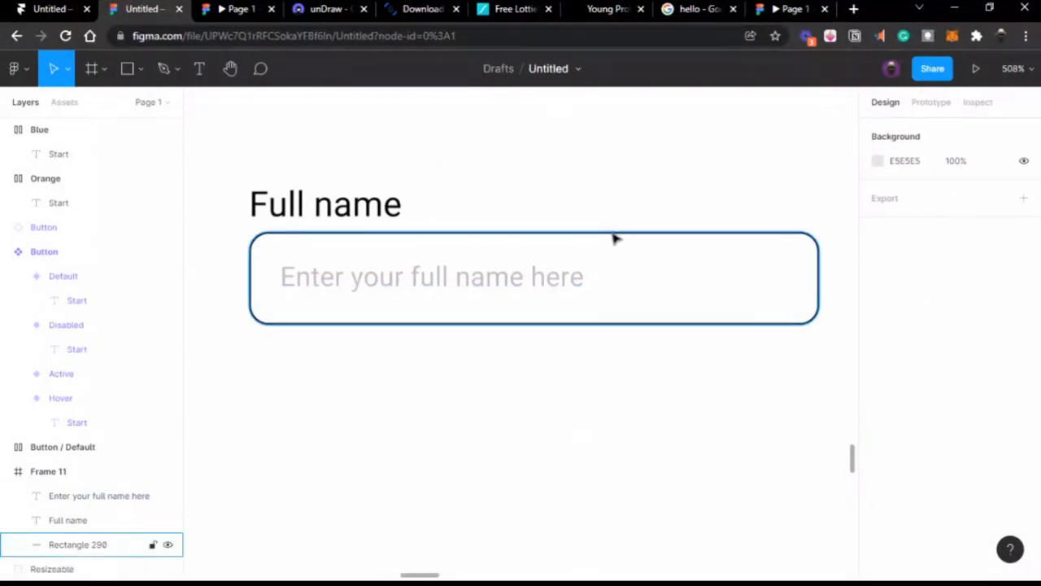
Step: Launch the Icons8 plugin from Plugins, then view the prototype preview tab
{"action": "left_click", "coordinate": [615, 237]}
{"action": "scroll", "coordinate": [602, 232], "scroll_direction": "left", "scroll_amount": 3}
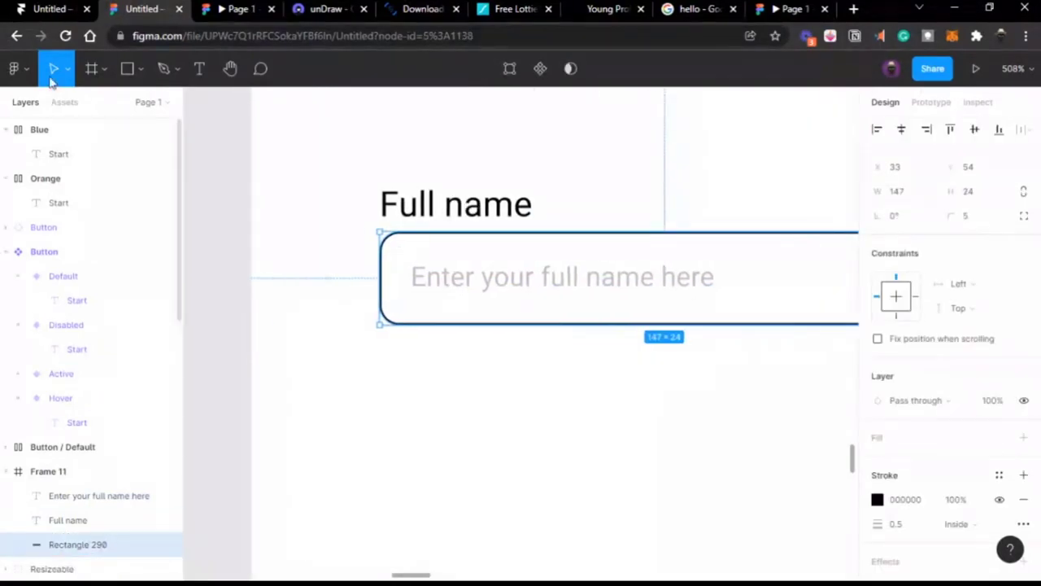
{"action": "left_click", "coordinate": [24, 70]}
{"action": "mouse_move", "coordinate": [98, 310]}
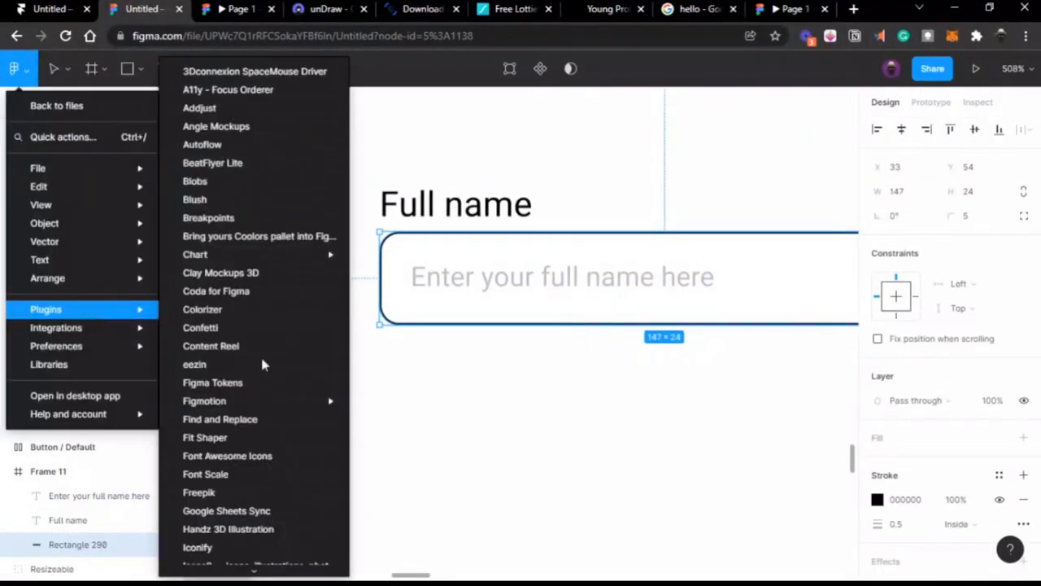
{"action": "scroll", "coordinate": [273, 488], "scroll_direction": "down", "scroll_amount": 3}
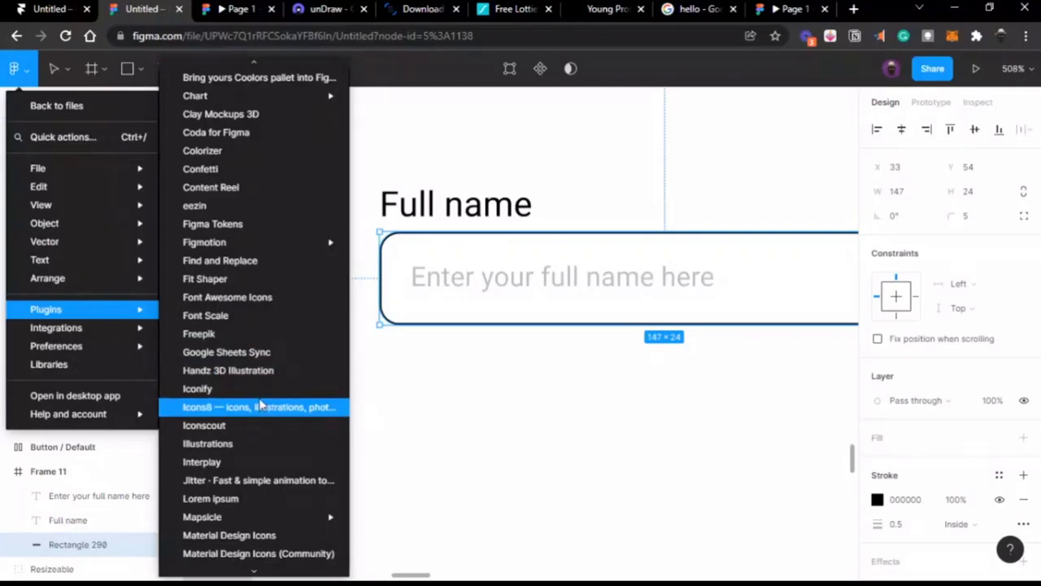
{"action": "left_click", "coordinate": [260, 407]}
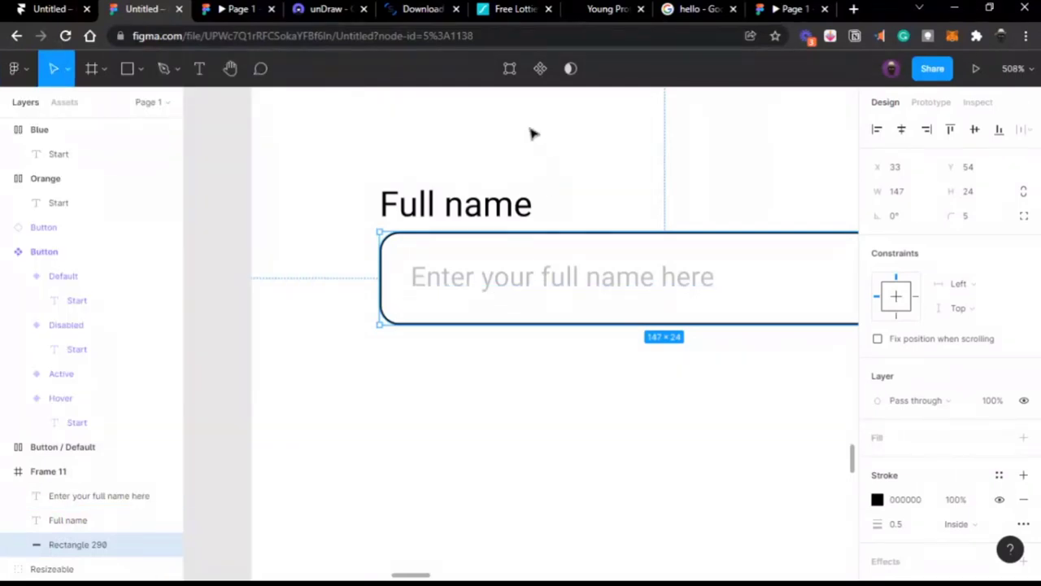
{"action": "left_click", "coordinate": [232, 13]}
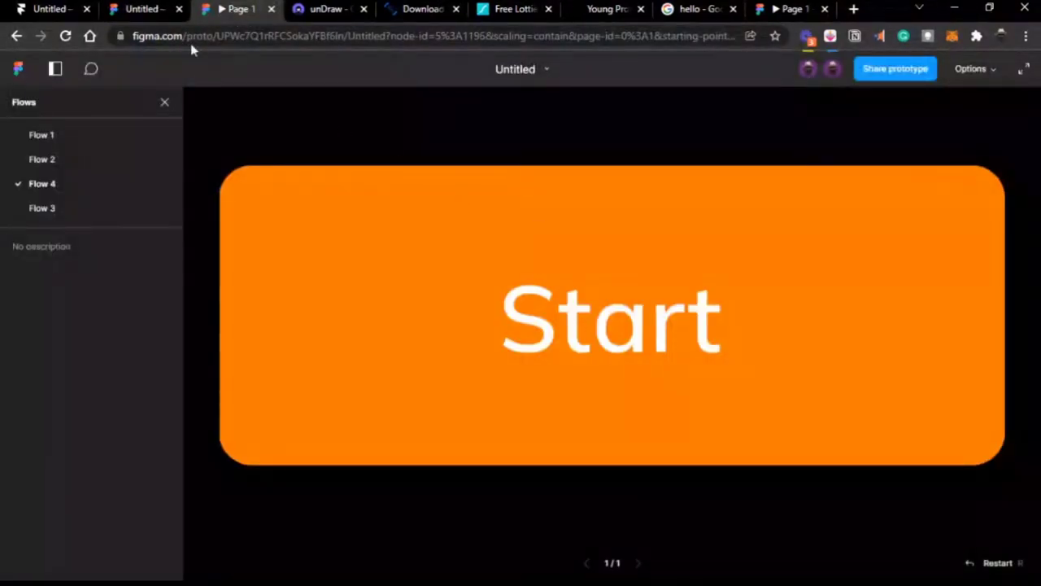
Step: Back in the editor, inspect the Default variant's click-to-Hover interaction in Prototype mode
{"action": "left_click", "coordinate": [151, 9]}
{"action": "scroll", "coordinate": [418, 235], "scroll_direction": "down", "scroll_amount": 5}
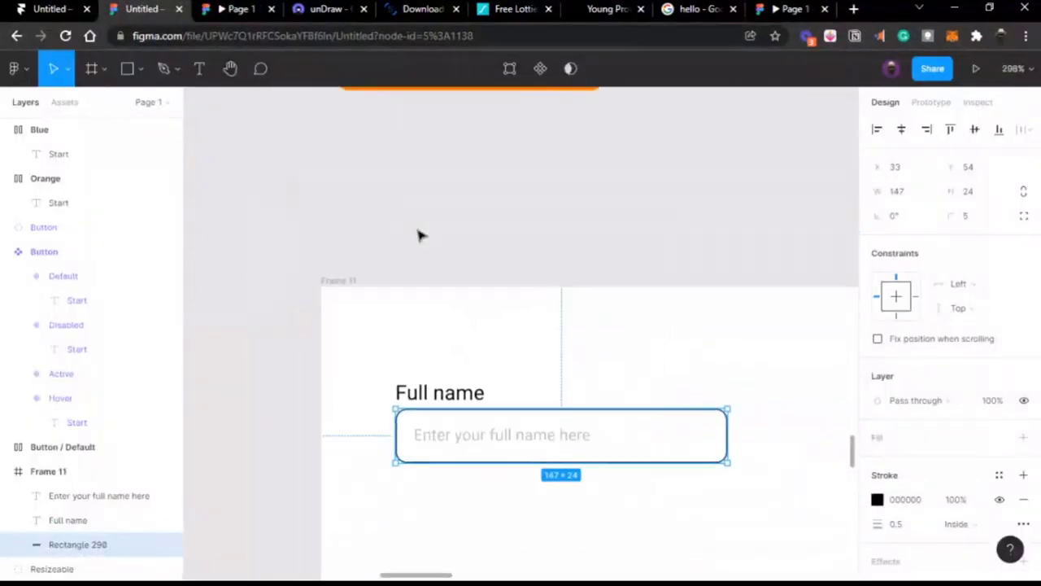
{"action": "scroll", "coordinate": [417, 235], "scroll_direction": "up", "scroll_amount": 2}
{"action": "scroll", "coordinate": [418, 235], "scroll_direction": "up", "scroll_amount": 1}
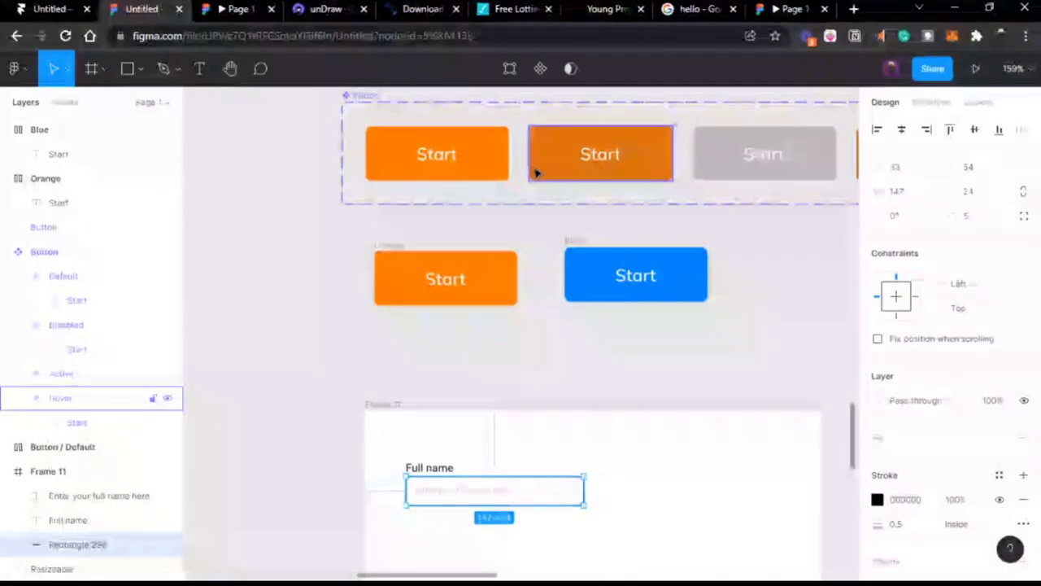
{"action": "key", "text": "shift+e"}
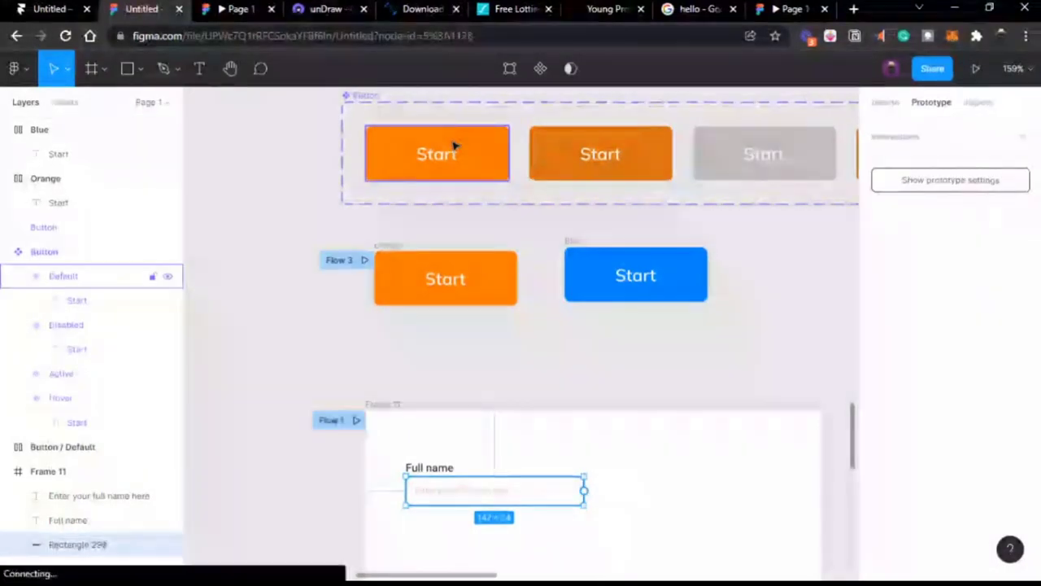
{"action": "left_click", "coordinate": [454, 145]}
{"action": "scroll", "coordinate": [522, 179], "scroll_direction": "up", "scroll_amount": 2}
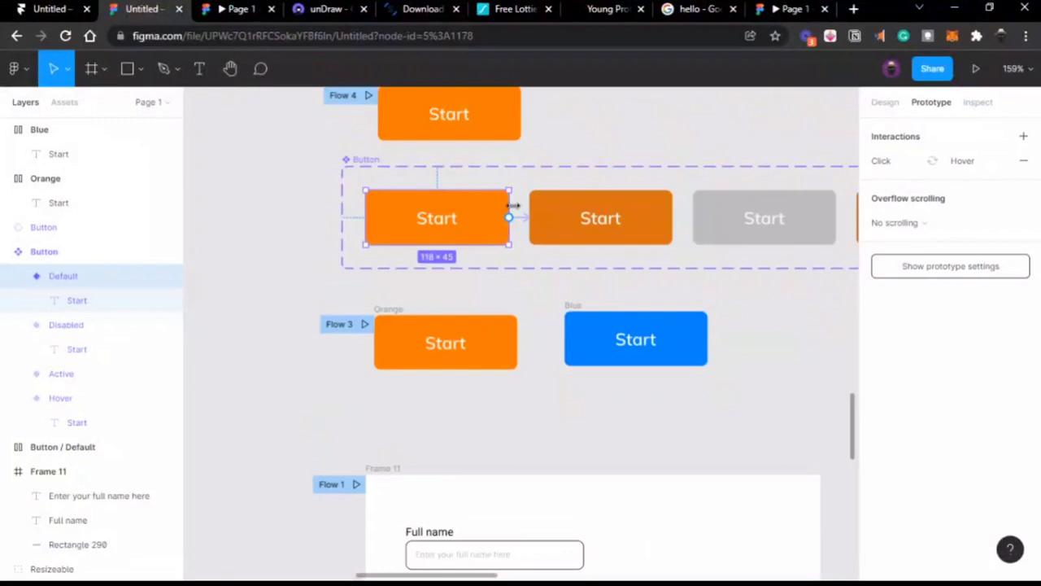
{"action": "left_click", "coordinate": [514, 205]}
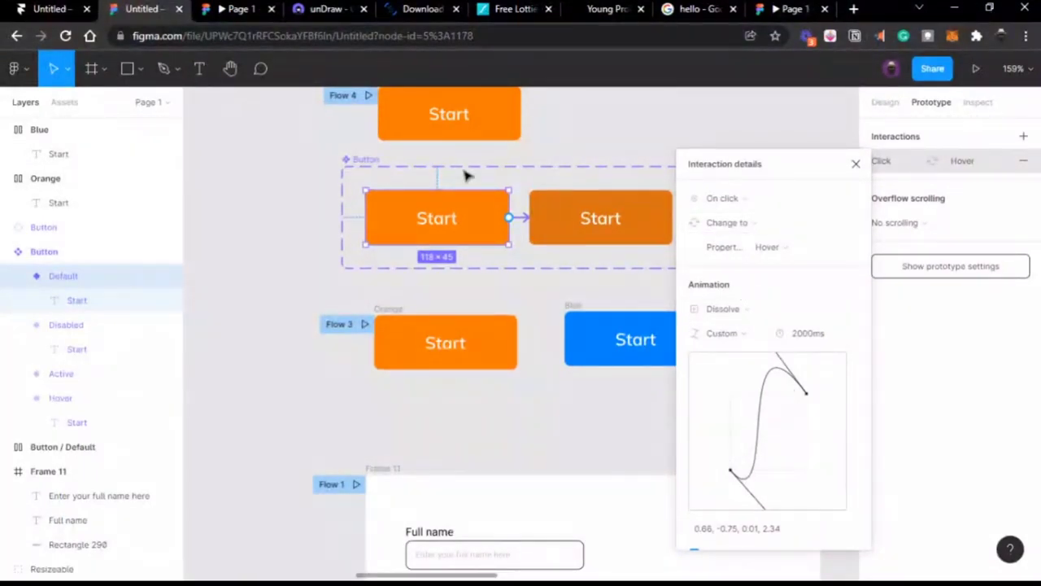
Step: Preview the prototype twice, then select the Hover variant to view its design properties
{"action": "left_click", "coordinate": [240, 15]}
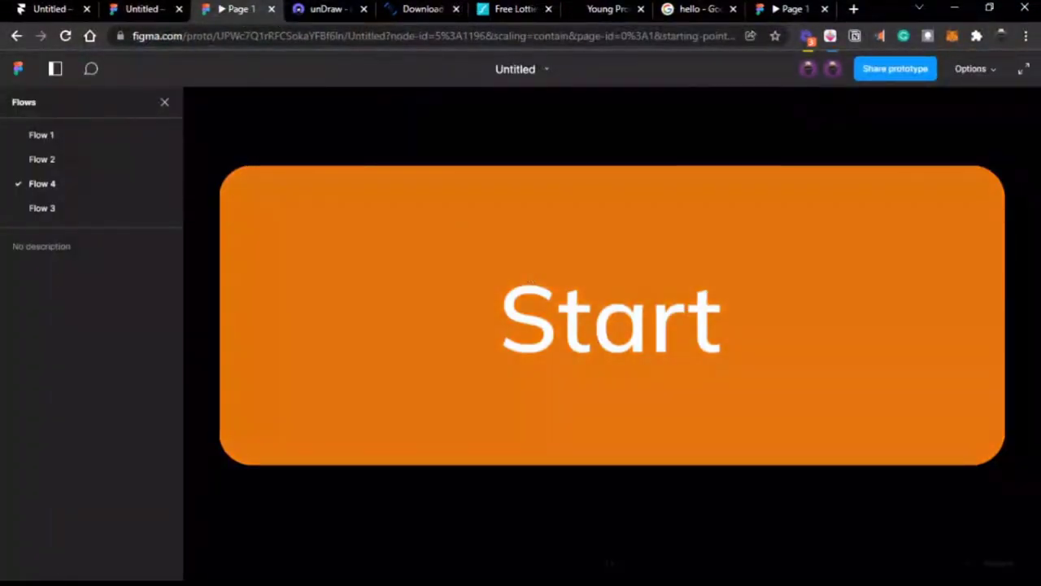
{"action": "left_click", "coordinate": [152, 15]}
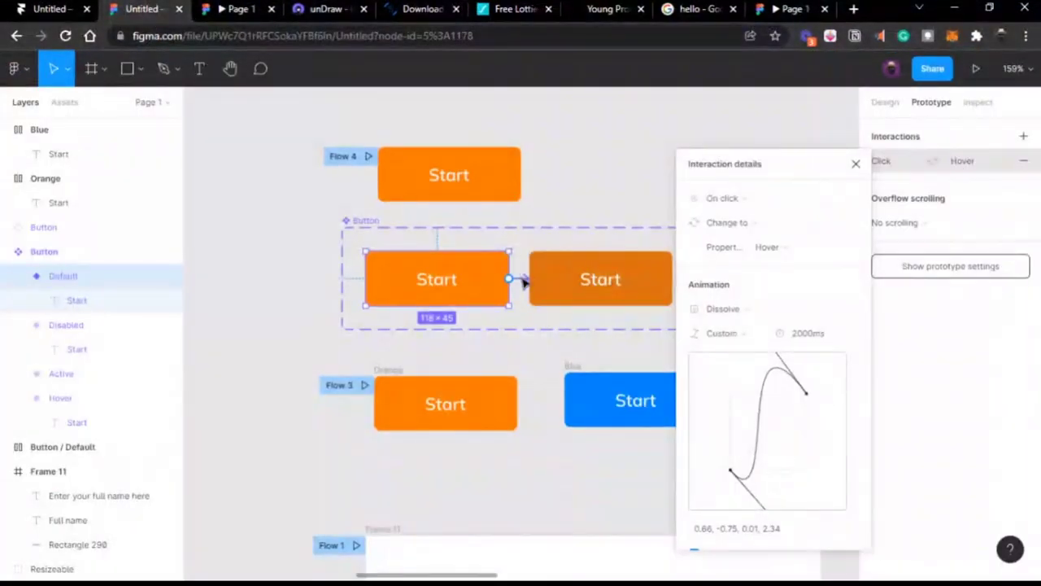
{"action": "left_click", "coordinate": [232, 15]}
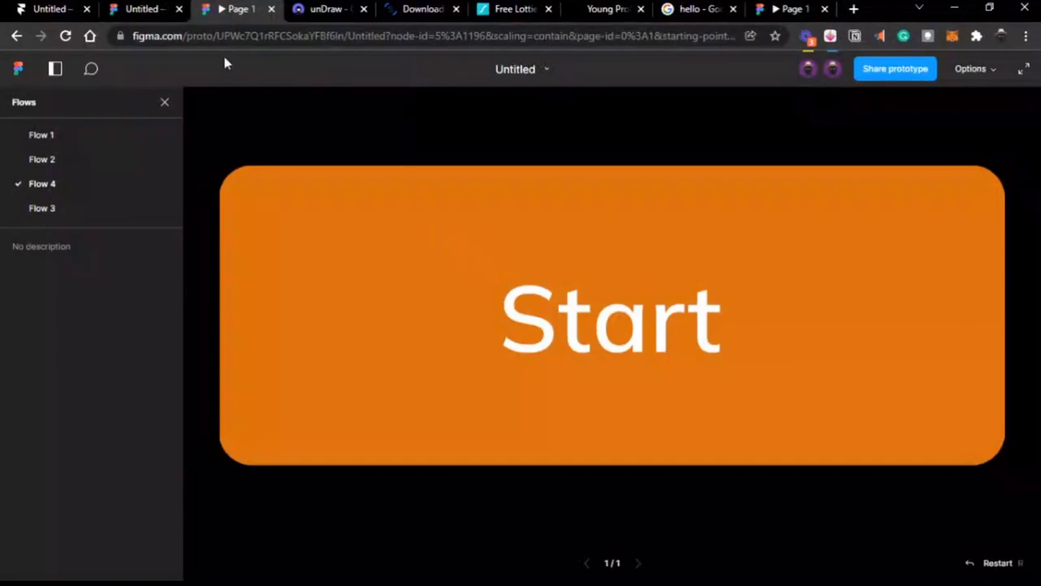
{"action": "left_click", "coordinate": [155, 10]}
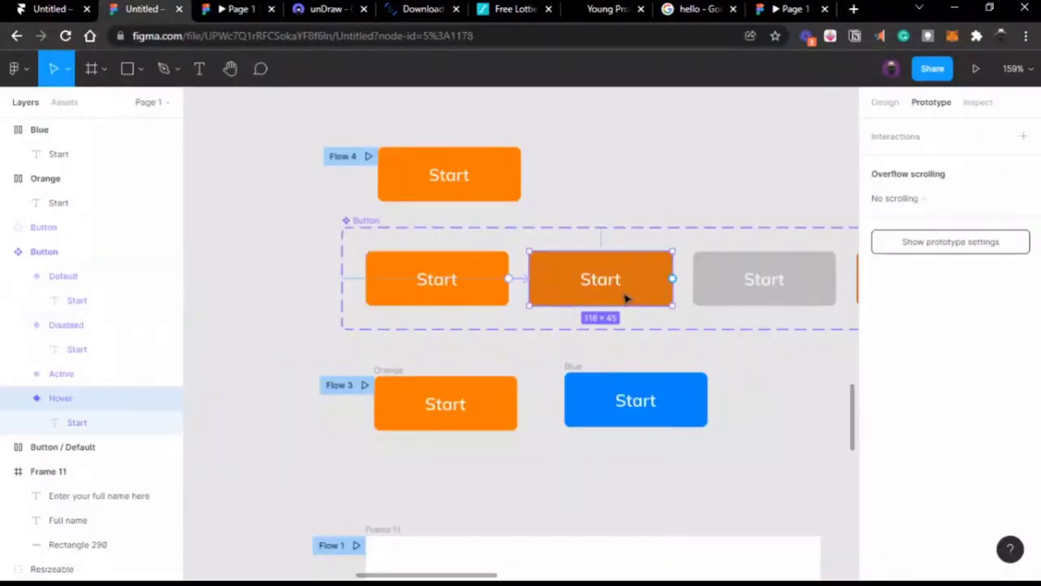
{"action": "left_click", "coordinate": [891, 105]}
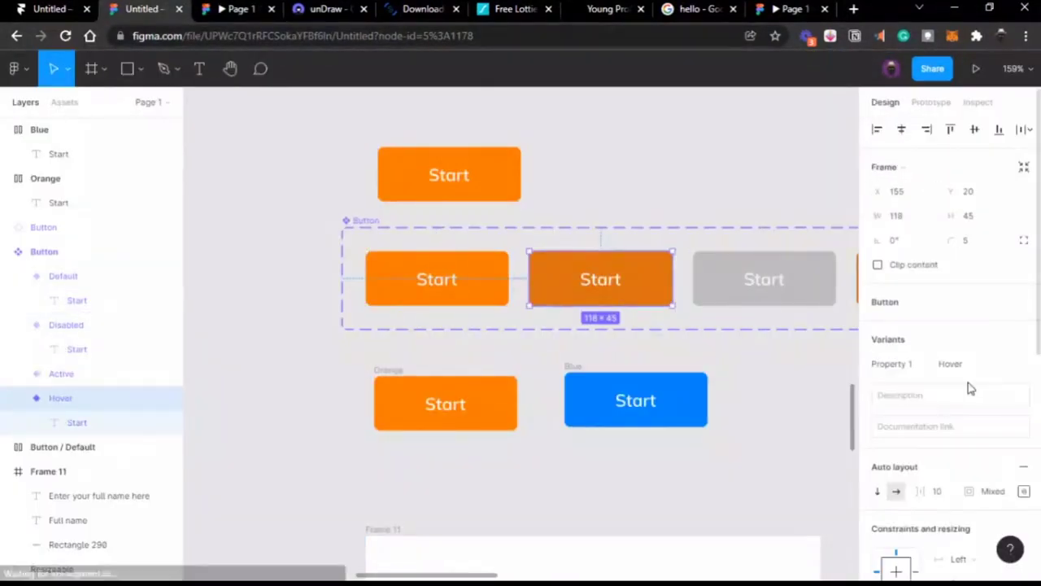
Step: Change the Hover variant's fill from orange to blue 133ED8
{"action": "scroll", "coordinate": [968, 389], "scroll_direction": "down", "scroll_amount": 5}
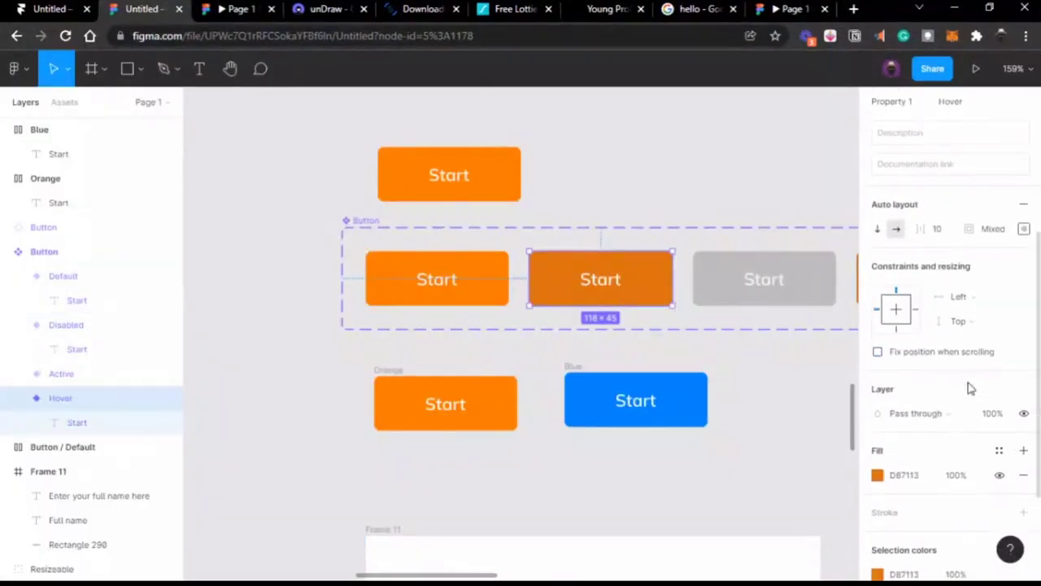
{"action": "left_click", "coordinate": [877, 476]}
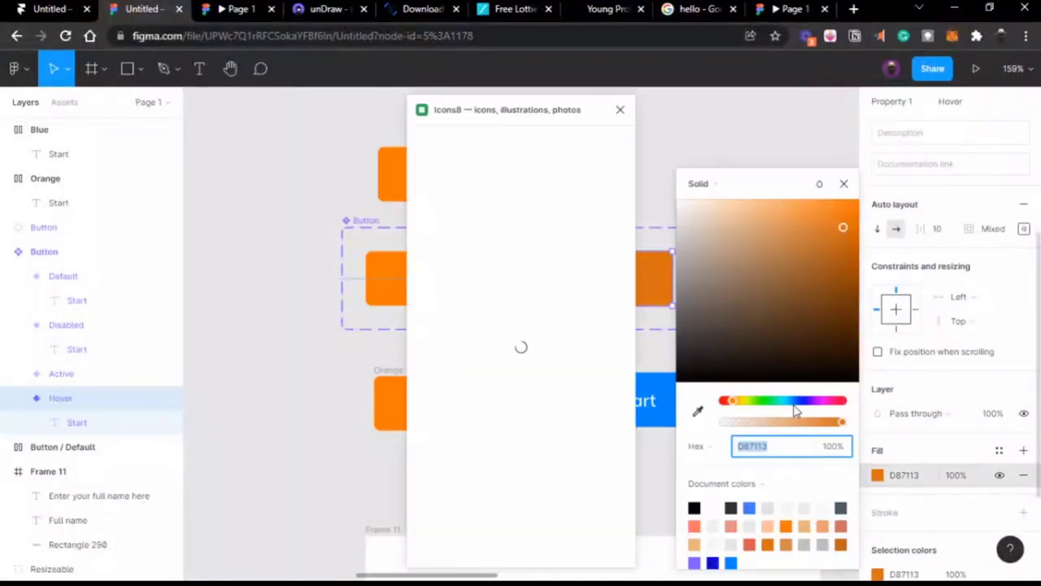
{"action": "left_click", "coordinate": [798, 401]}
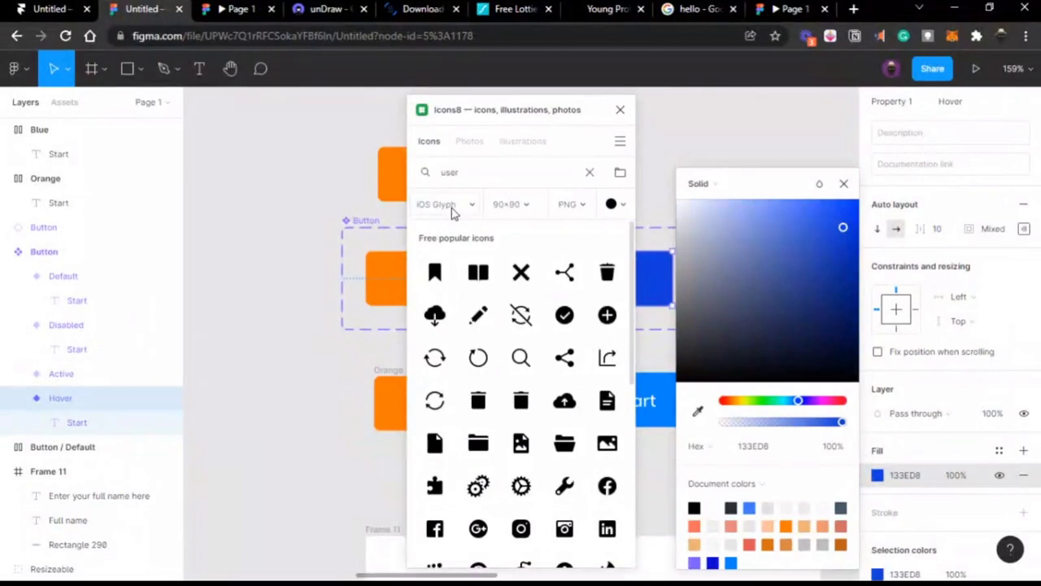
{"action": "key", "text": "Return"}
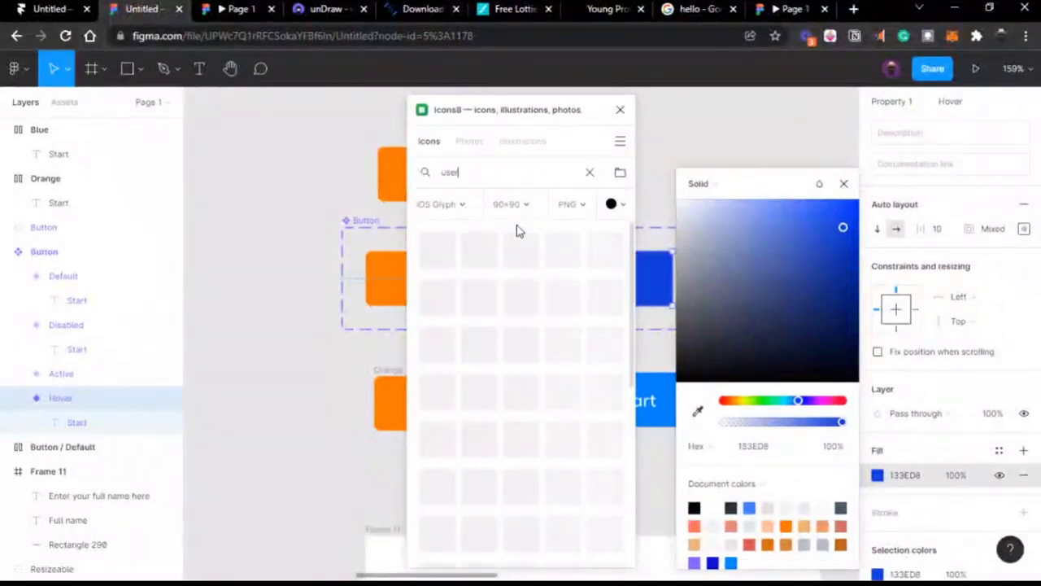
Step: Move the icon plugin aside and give the blue Hover button a 200 corner radius
{"action": "left_click_drag", "start_coordinate": [516, 122], "coordinate": [239, 123]}
{"action": "scroll", "coordinate": [423, 178], "scroll_direction": "left", "scroll_amount": 3}
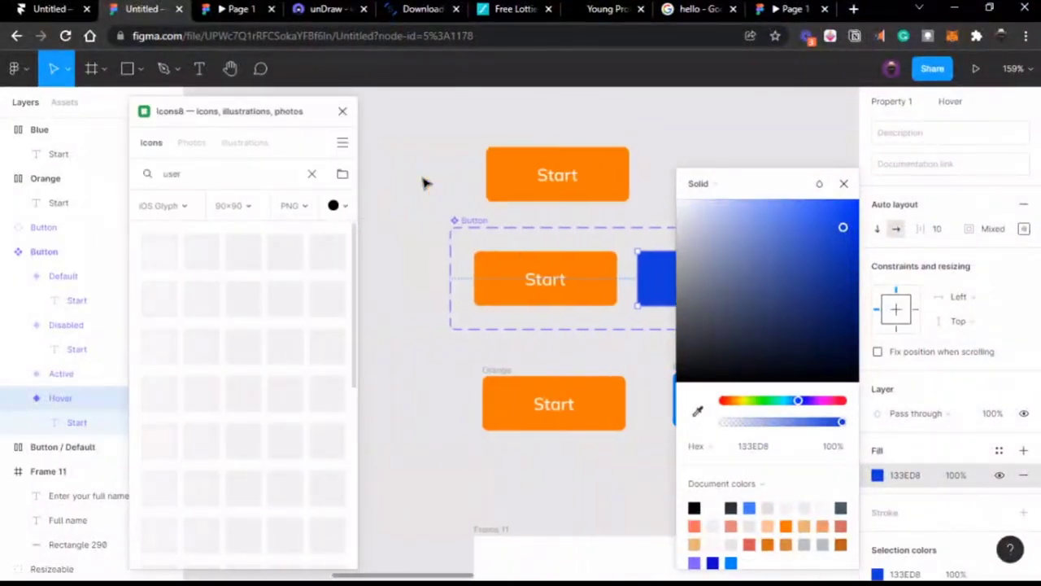
{"action": "left_click", "coordinate": [602, 261]}
{"action": "scroll", "coordinate": [602, 261], "scroll_direction": "right", "scroll_amount": 3}
{"action": "left_click", "coordinate": [599, 259]}
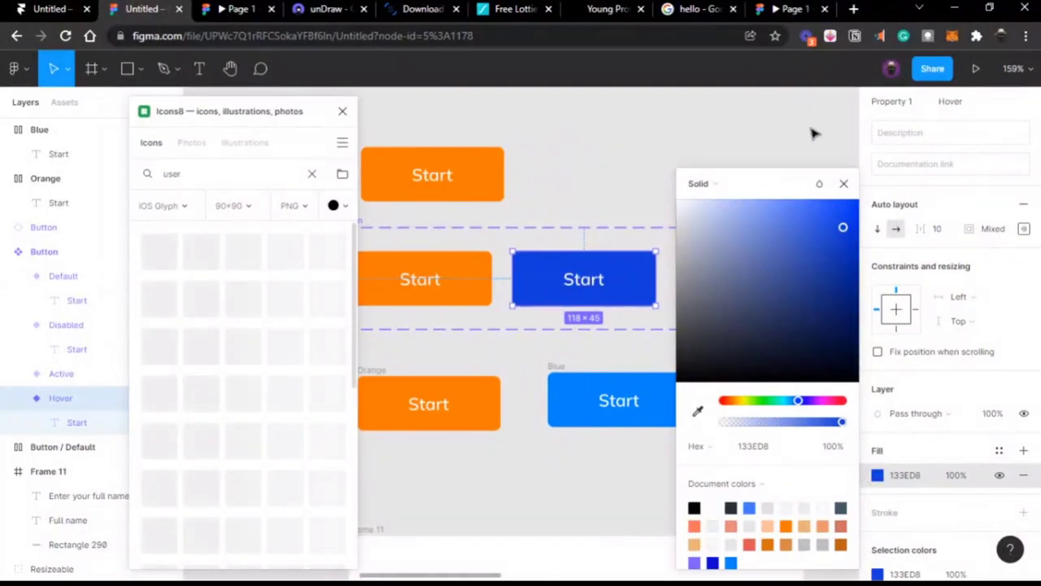
{"action": "scroll", "coordinate": [956, 154], "scroll_direction": "up", "scroll_amount": 5}
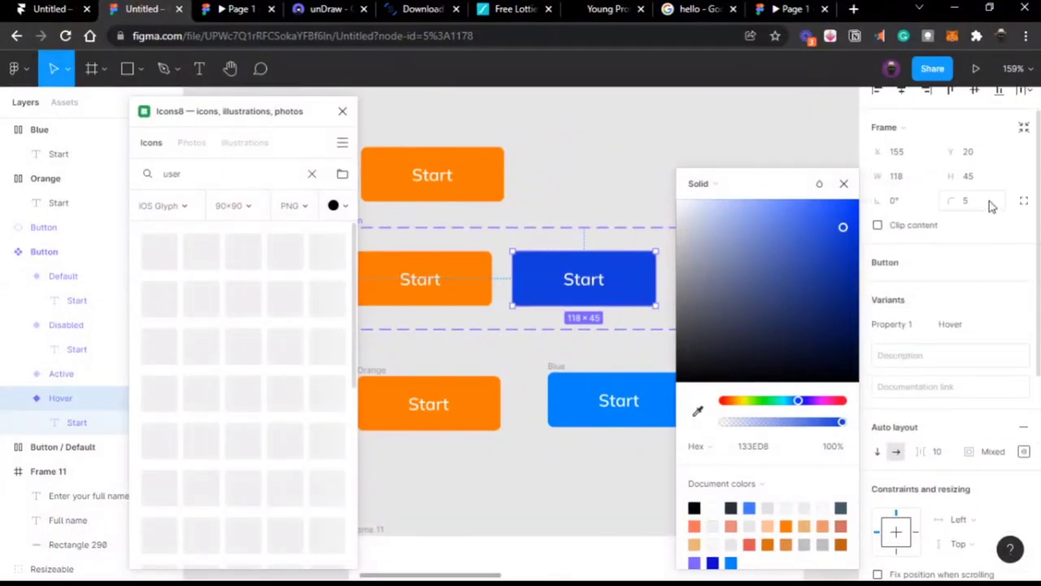
{"action": "left_click", "coordinate": [988, 204]}
{"action": "type", "text": "200"}
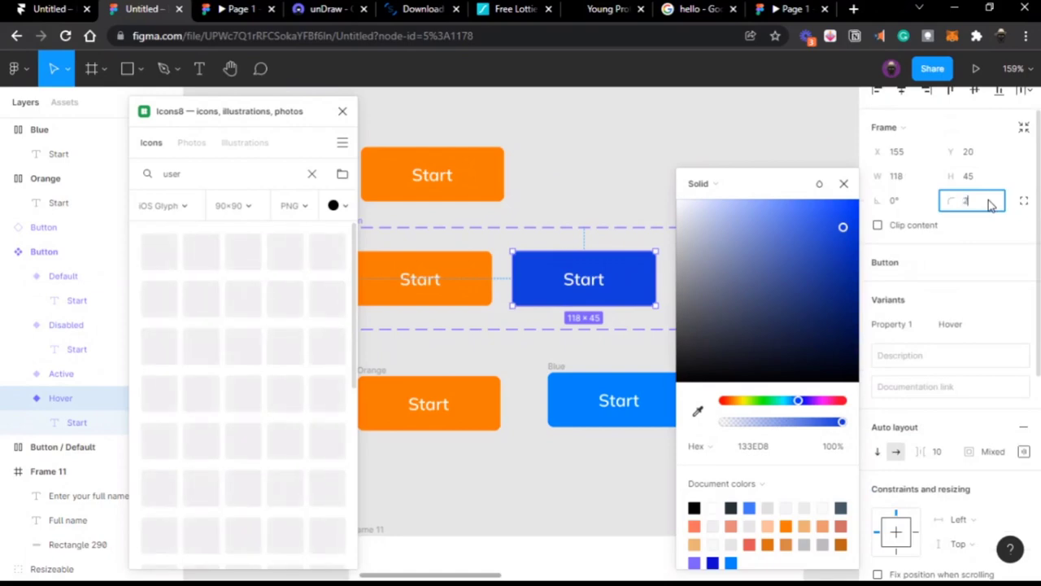
{"action": "key", "text": "Return"}
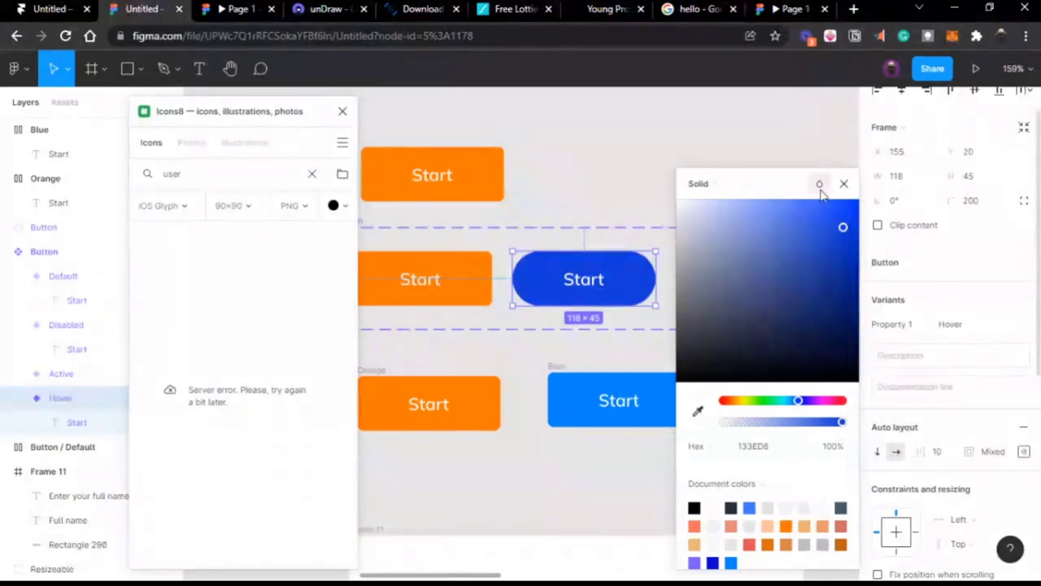
{"action": "left_click", "coordinate": [844, 183]}
{"action": "left_click", "coordinate": [238, 17]}
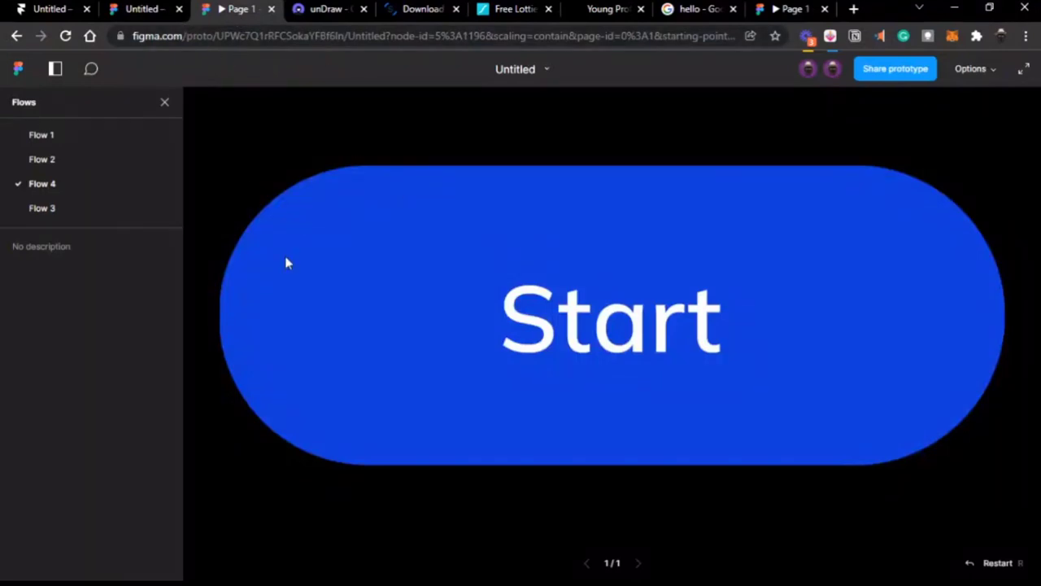
Step: Test Flow 4 in the prototype, where clicking the orange Start button turns it into the blue pill
{"action": "left_click", "coordinate": [104, 208]}
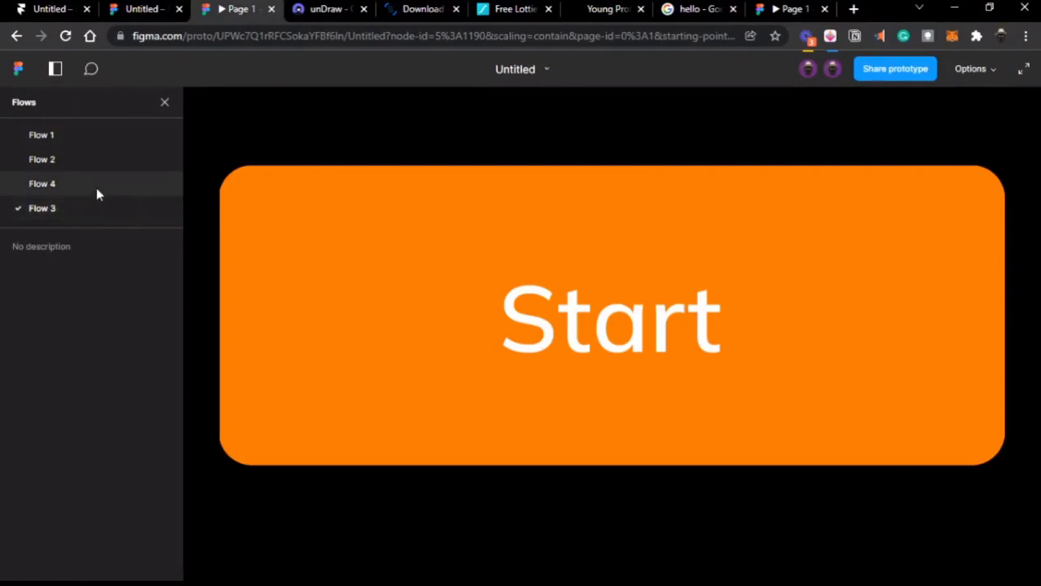
{"action": "left_click", "coordinate": [96, 186]}
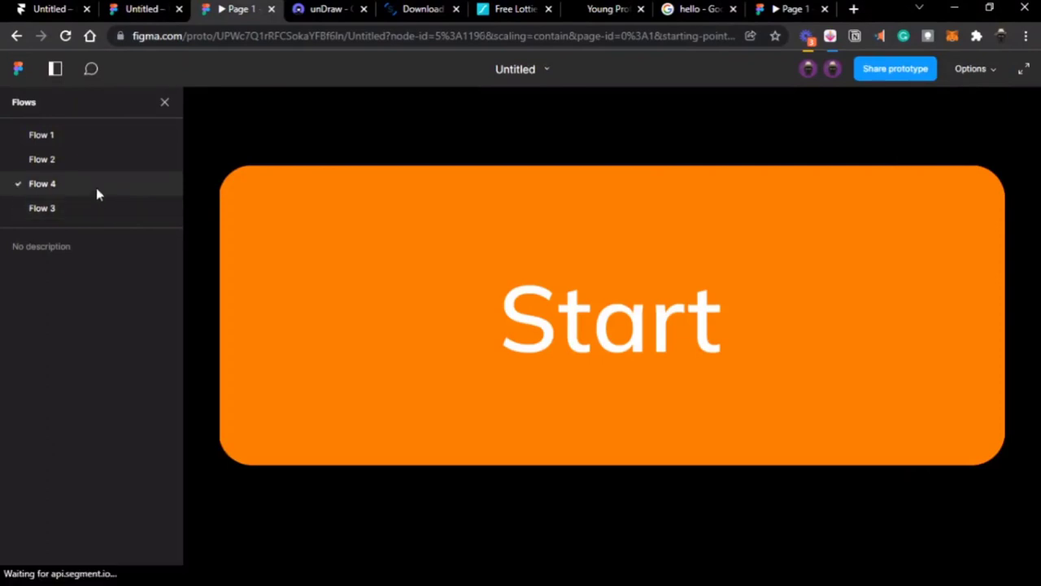
{"action": "left_click", "coordinate": [400, 295]}
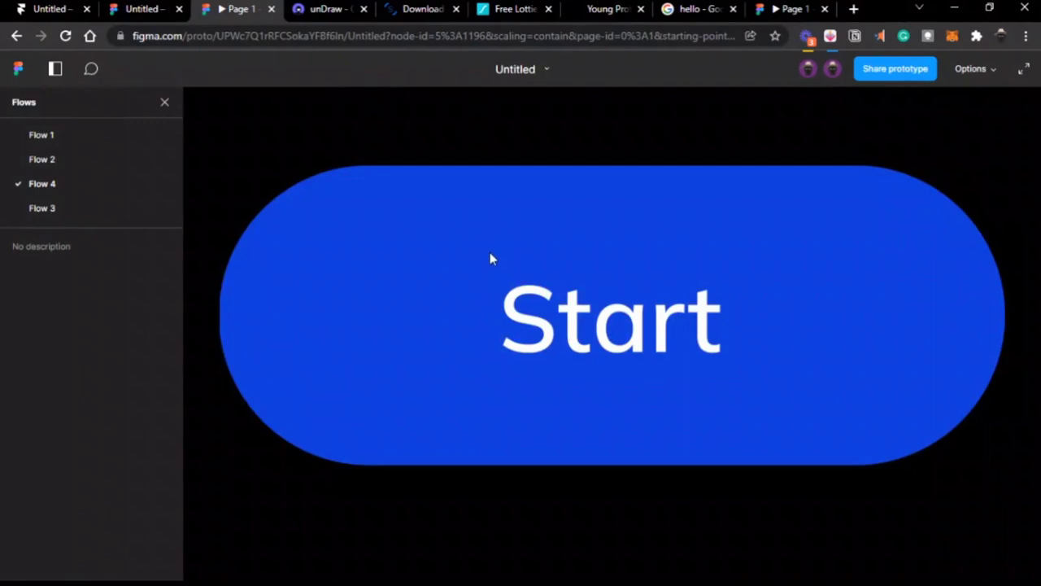
{"action": "key", "text": "ctrl+shift+Tab"}
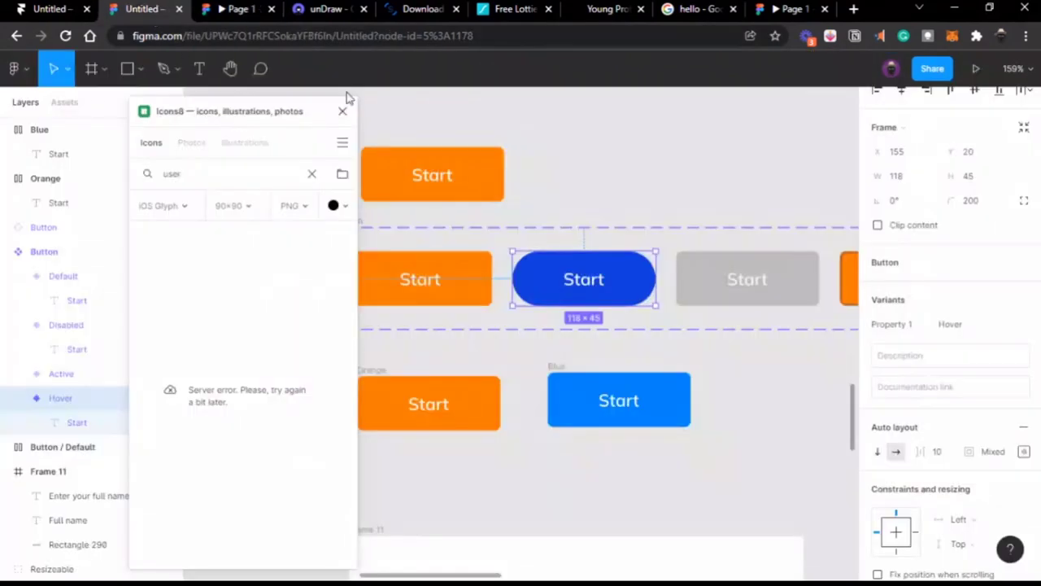
Step: Lengthen the Default variant's click-to-Hover dissolve from 2000ms to 6000ms
{"action": "left_click", "coordinate": [424, 279]}
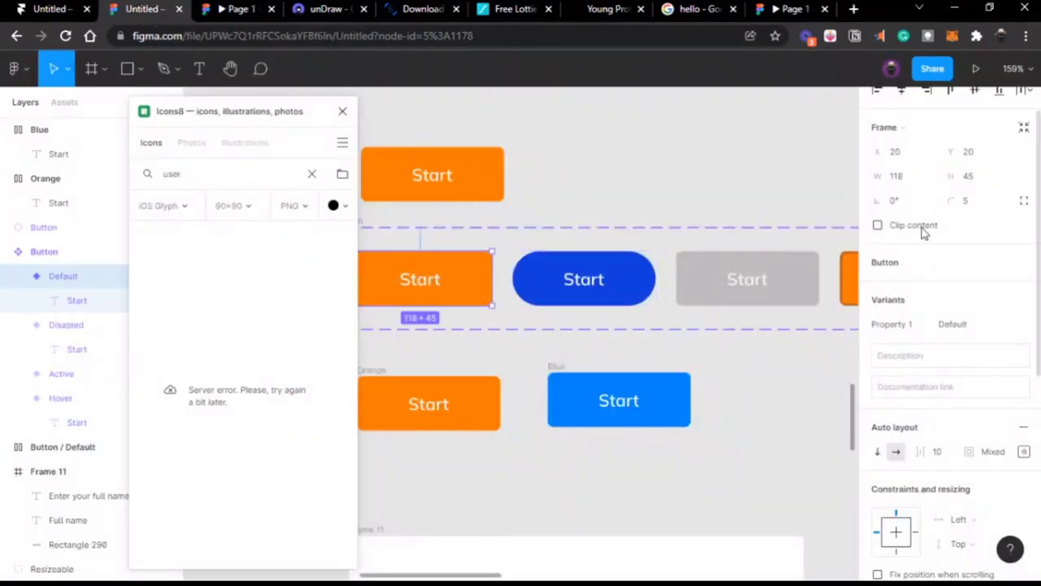
{"action": "left_click", "coordinate": [930, 102]}
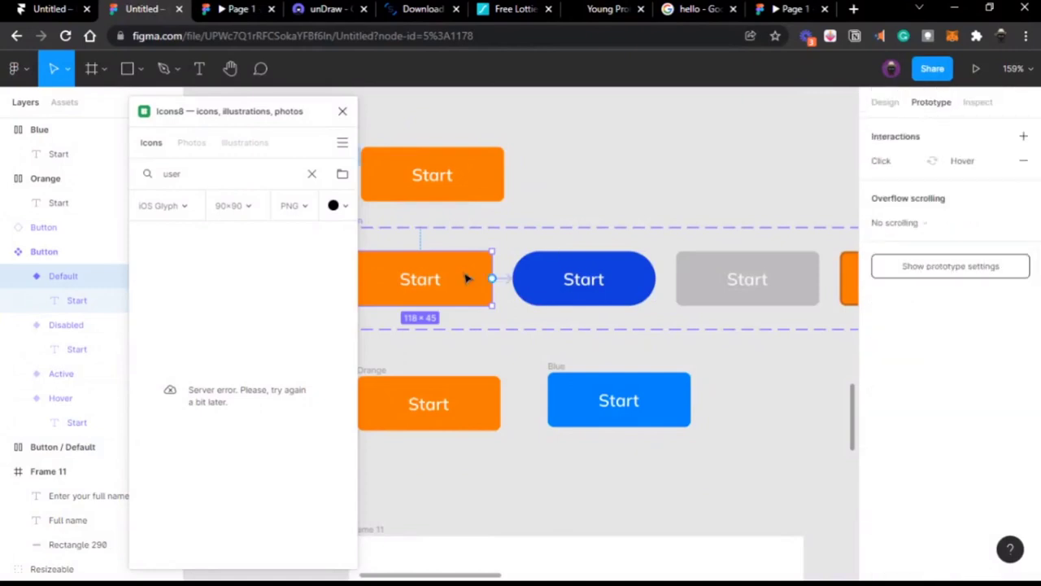
{"action": "left_click", "coordinate": [503, 279]}
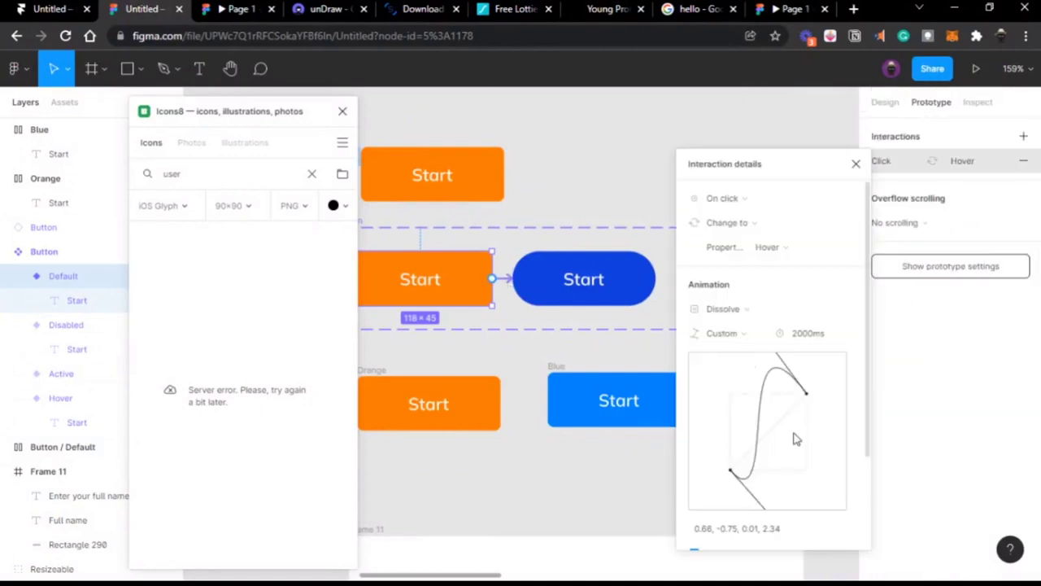
{"action": "left_click", "coordinate": [814, 341]}
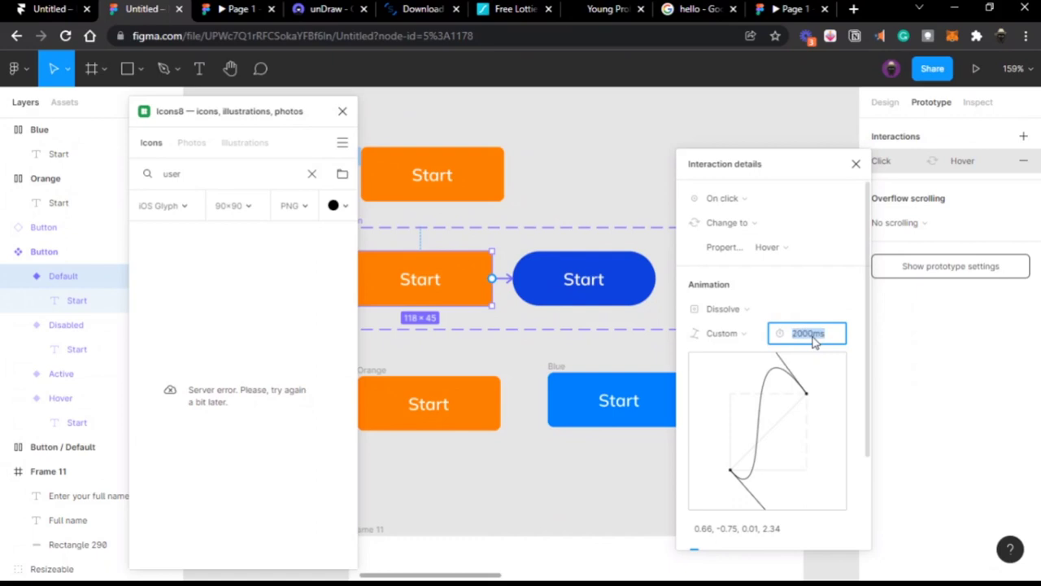
{"action": "type", "text": "6000"}
{"action": "key", "text": "Return"}
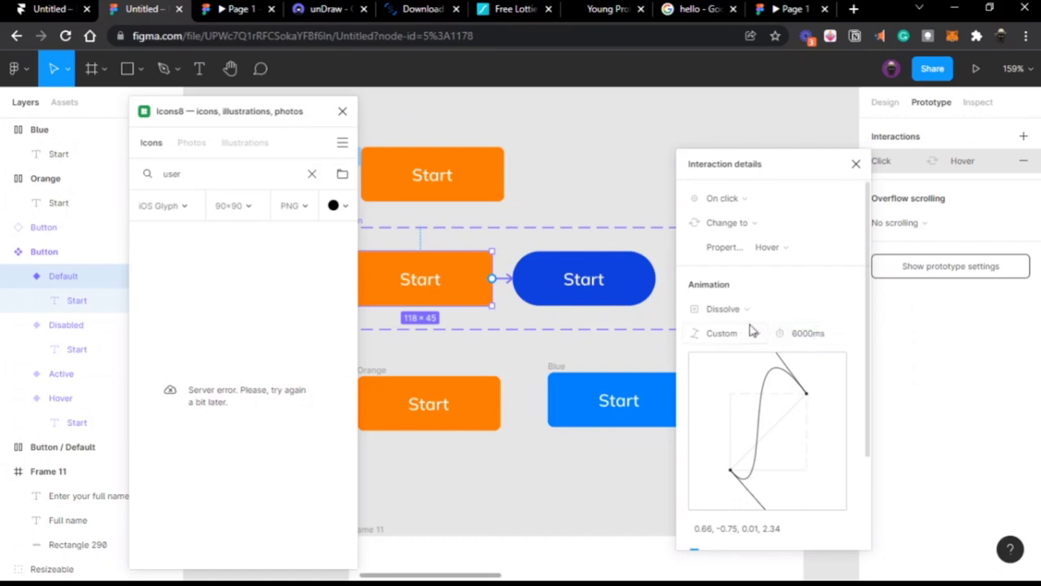
{"action": "mouse_move", "coordinate": [480, 6]}
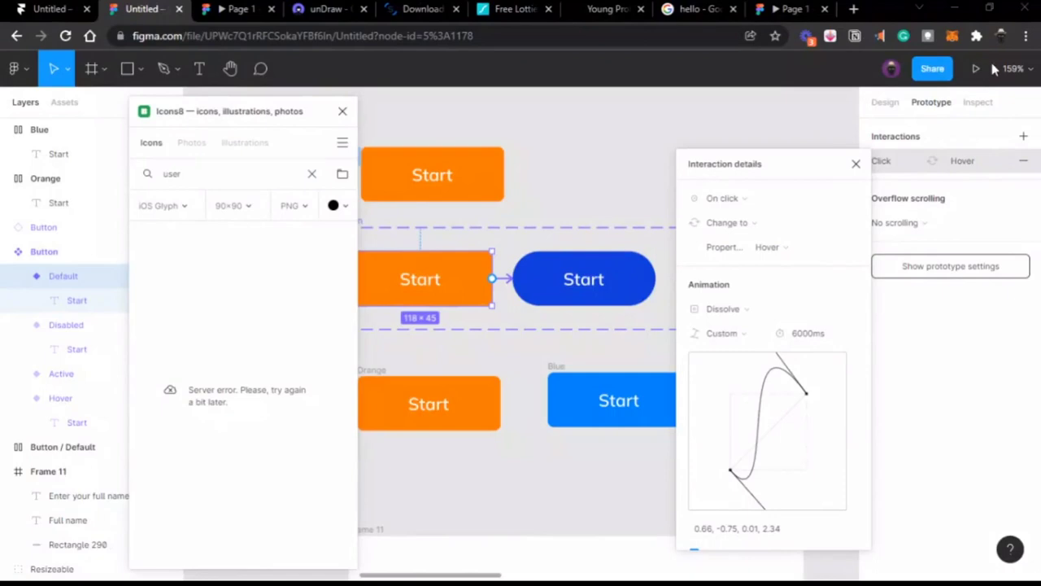
{"action": "key", "text": "alt+Tab"}
{"action": "key", "text": "alt+Tab"}
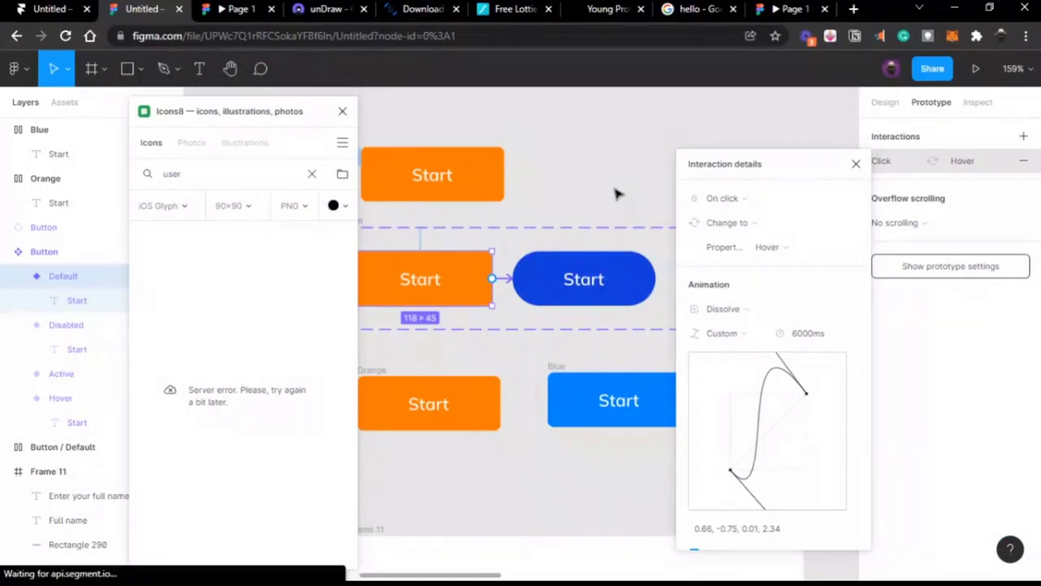
{"action": "key", "text": "ctrl+Tab"}
Step: Play Flow 4 in the prototype and click Start to watch the slower 6000ms dissolve
{"action": "left_click", "coordinate": [96, 182]}
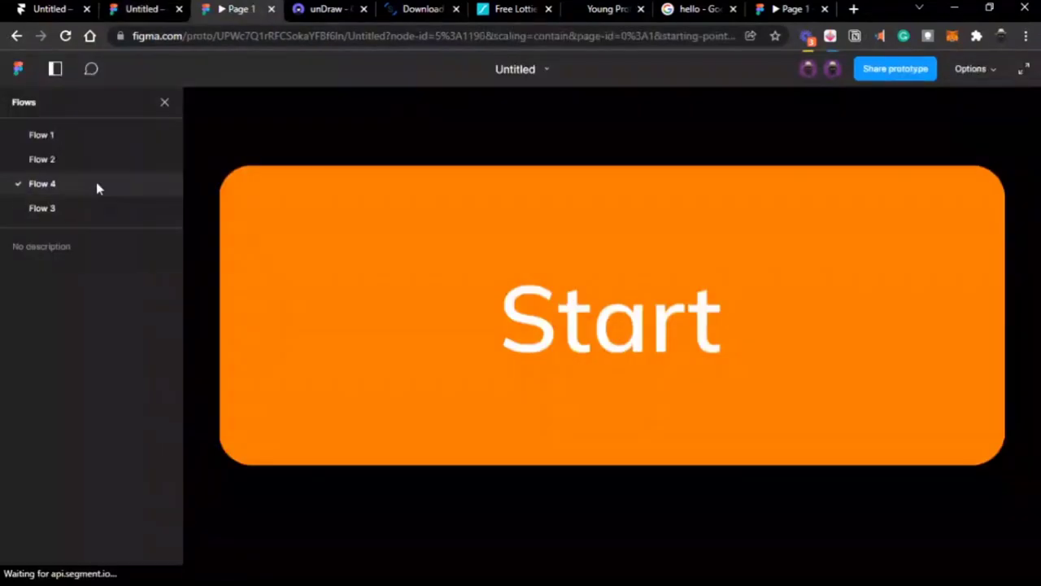
{"action": "left_click", "coordinate": [479, 287]}
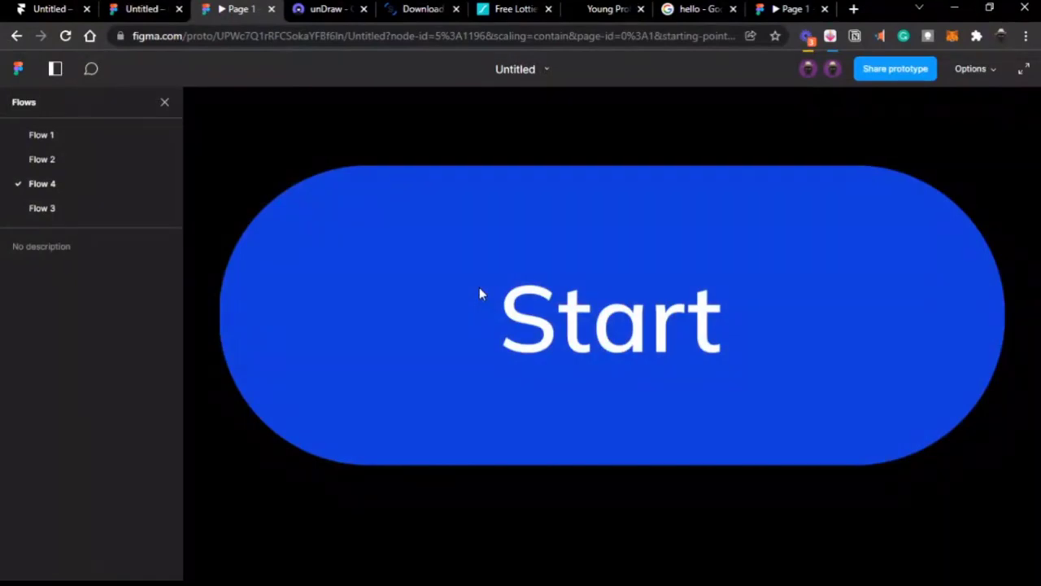
{"action": "left_click", "coordinate": [149, 14]}
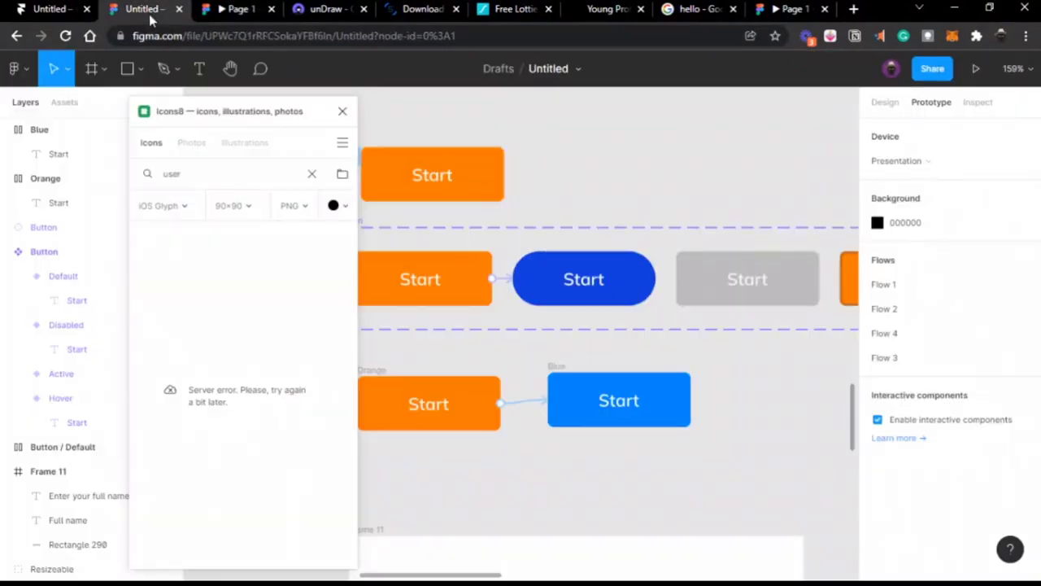
Step: Set the Default-to-Hover transition's easing to Ease in and out
{"action": "left_click", "coordinate": [504, 279]}
{"action": "scroll", "coordinate": [504, 280], "scroll_direction": "up", "scroll_amount": 5}
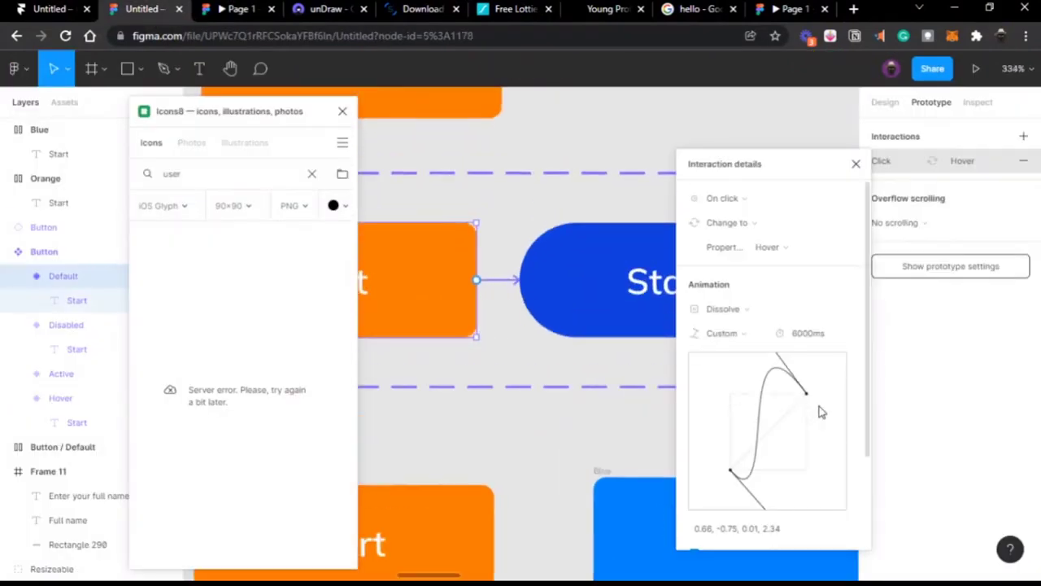
{"action": "left_click", "coordinate": [754, 336]}
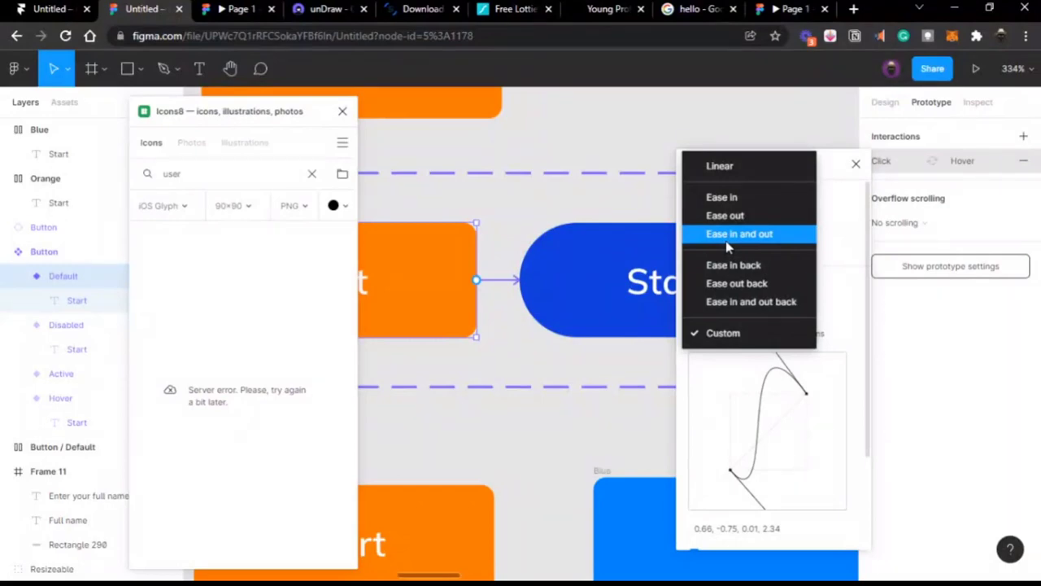
{"action": "left_click", "coordinate": [726, 239]}
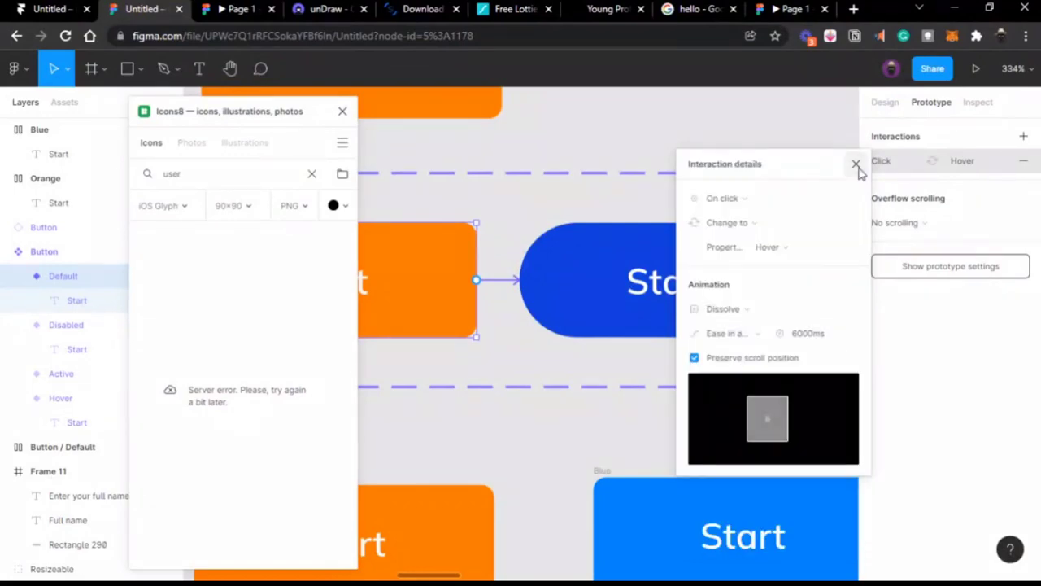
{"action": "left_click", "coordinate": [856, 165]}
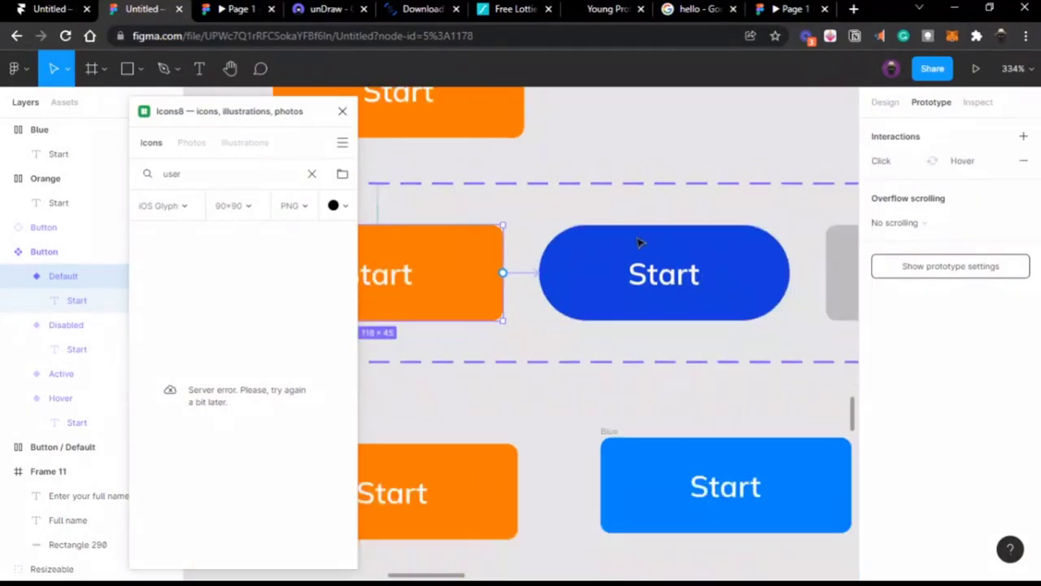
Step: Close the Icons8 plugin window
{"action": "scroll", "coordinate": [585, 244], "scroll_direction": "left", "scroll_amount": 3}
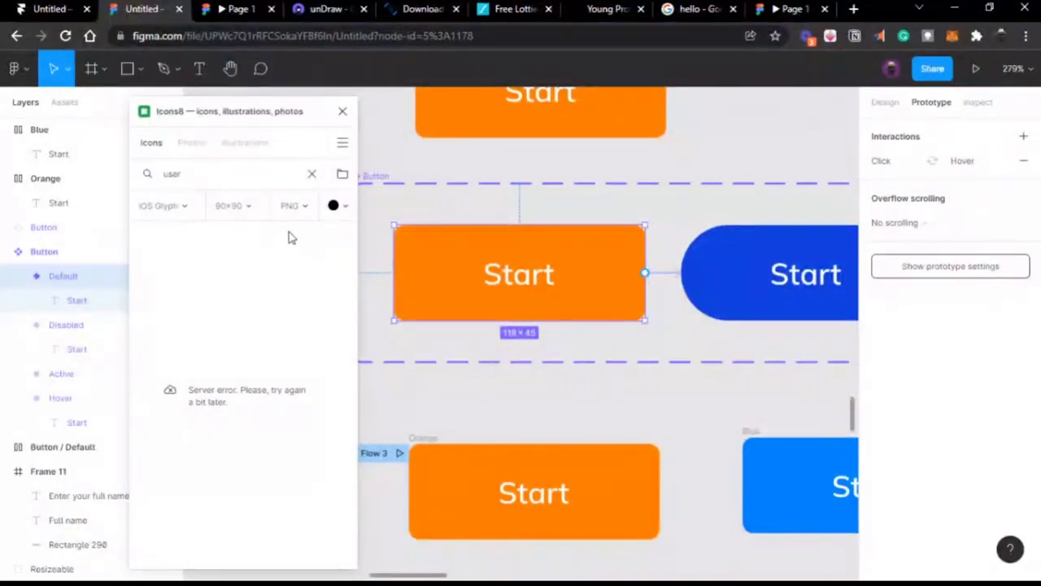
{"action": "left_click", "coordinate": [343, 111]}
{"action": "scroll", "coordinate": [610, 291], "scroll_direction": "right", "scroll_amount": 3}
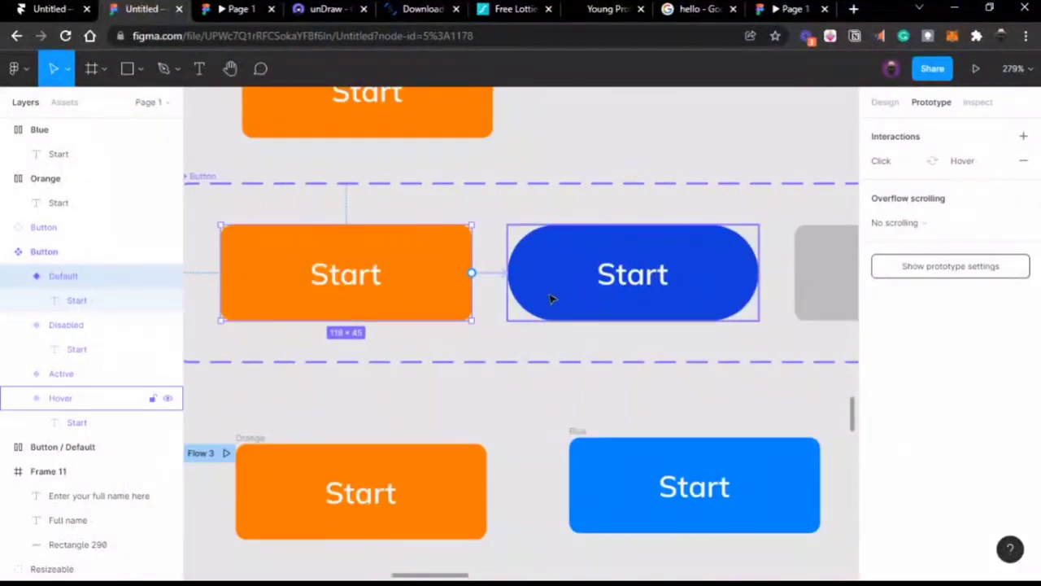
{"action": "scroll", "coordinate": [550, 299], "scroll_direction": "down", "scroll_amount": 3}
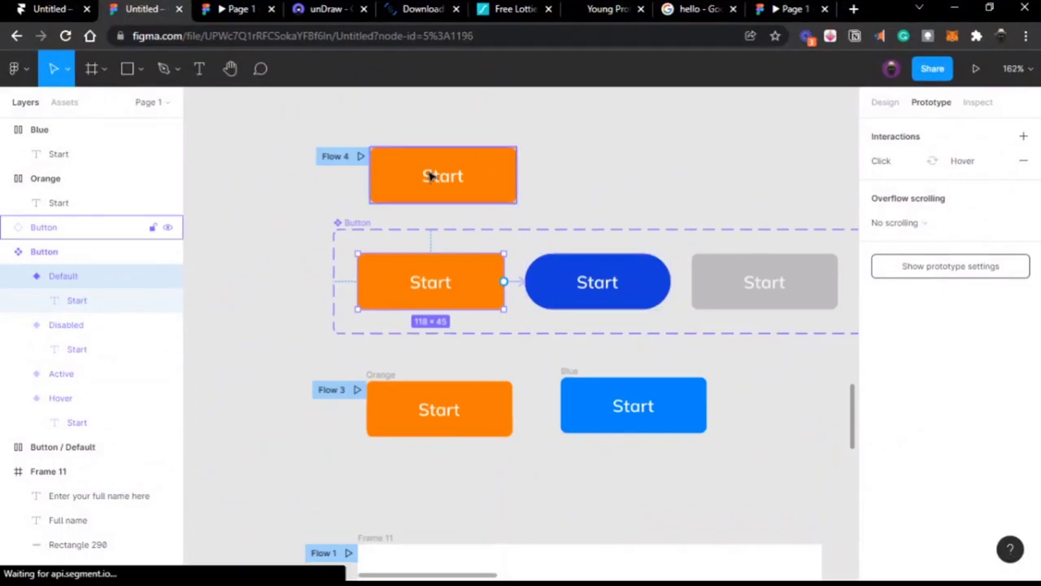
Step: Move the Flow 4 Start frame up and left, level with the Orange button
{"action": "left_click_drag", "start_coordinate": [432, 177], "coordinate": [355, 292]}
{"action": "scroll", "coordinate": [322, 138], "scroll_direction": "down", "scroll_amount": 3}
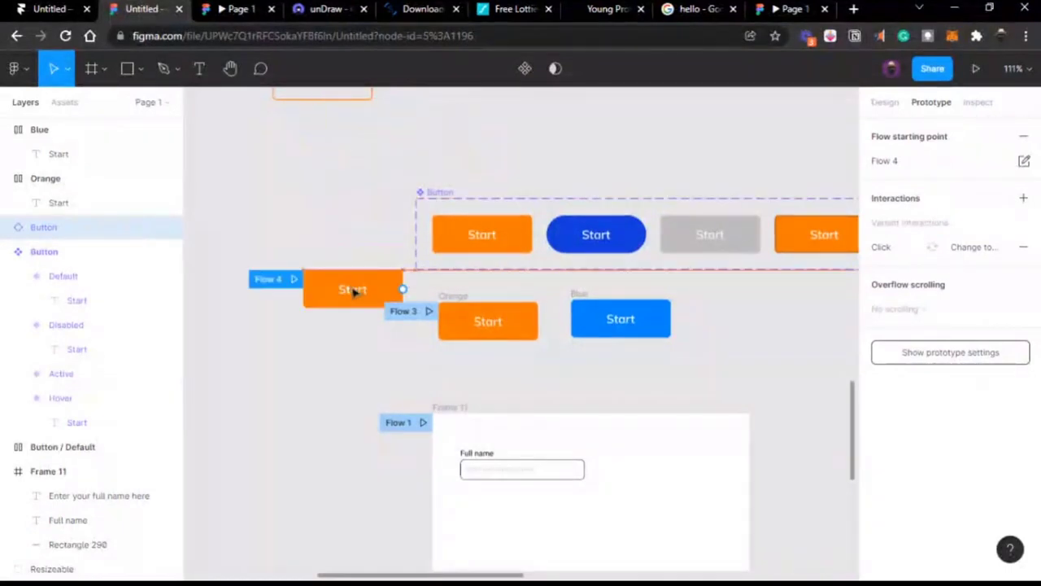
{"action": "left_click_drag", "start_coordinate": [352, 289], "coordinate": [365, 322]}
{"action": "scroll", "coordinate": [491, 309], "scroll_direction": "up", "scroll_amount": 5}
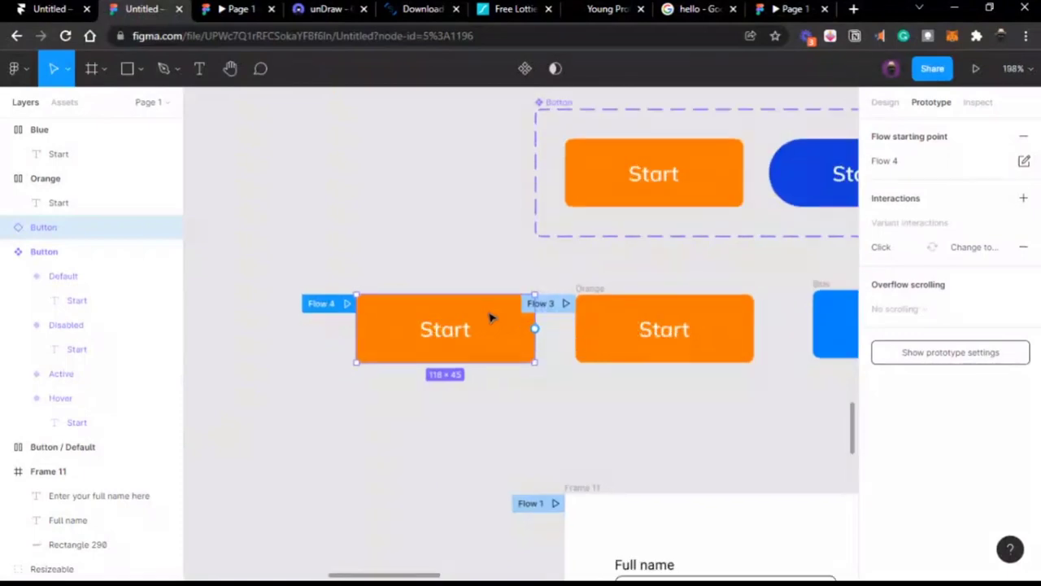
{"action": "scroll", "coordinate": [486, 315], "scroll_direction": "right", "scroll_amount": 5}
{"action": "scroll", "coordinate": [486, 315], "scroll_direction": "right", "scroll_amount": 2}
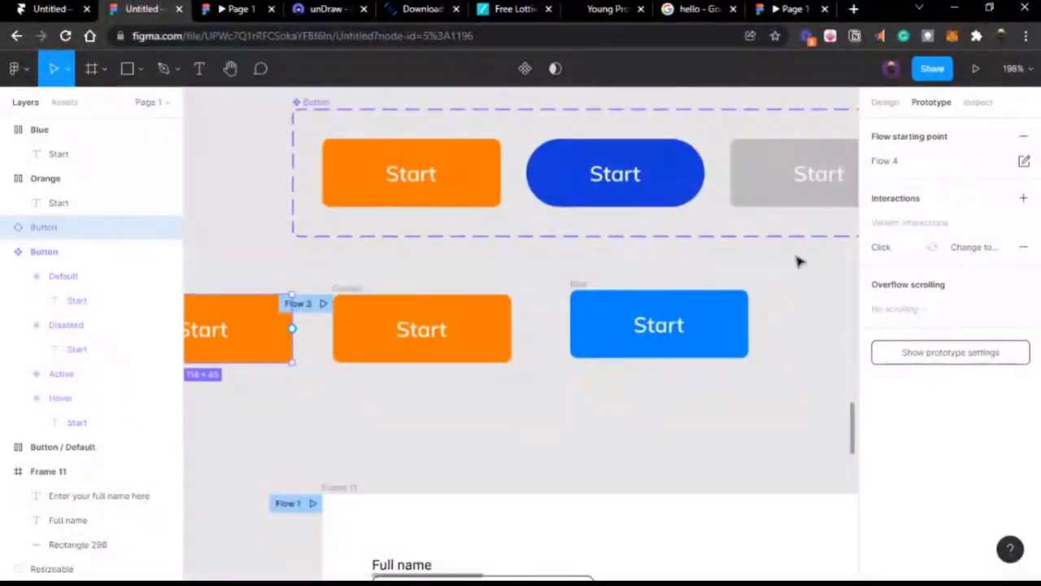
Step: Darken the left button's fill to D06D11
{"action": "left_click", "coordinate": [885, 102]}
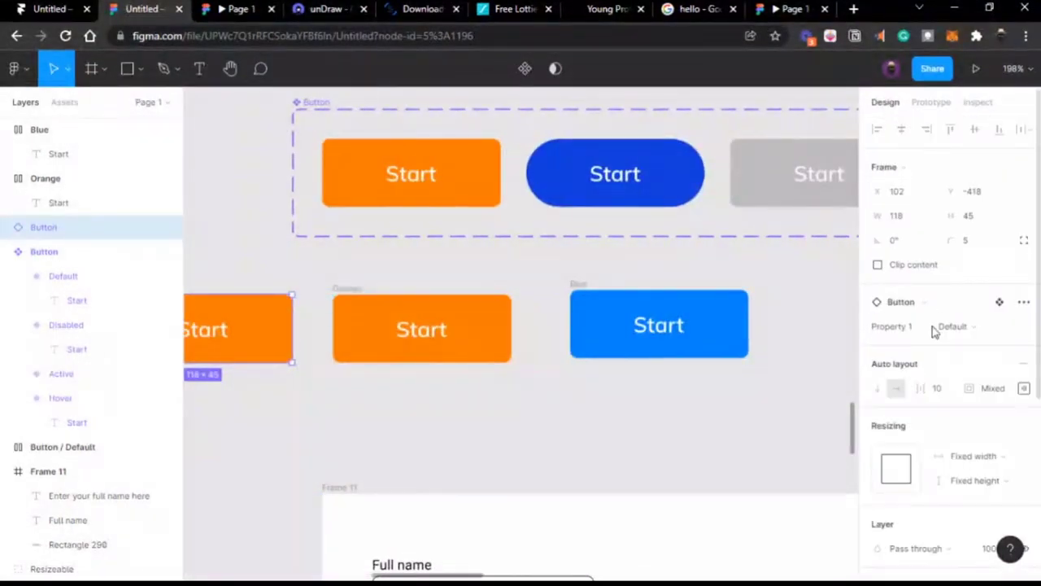
{"action": "scroll", "coordinate": [932, 327], "scroll_direction": "down", "scroll_amount": 5}
{"action": "left_click", "coordinate": [878, 325]}
{"action": "left_click", "coordinate": [844, 234]}
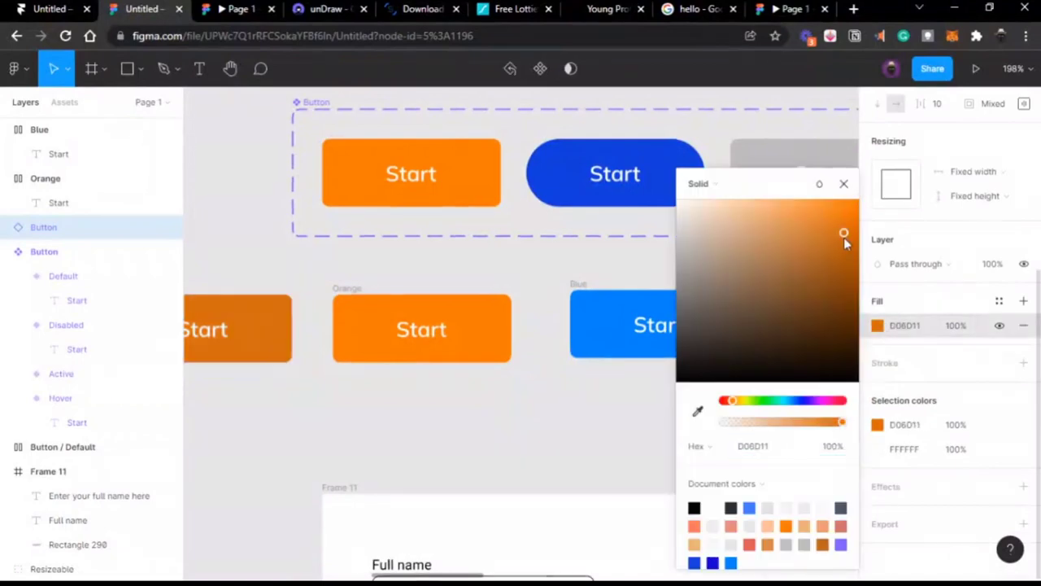
{"action": "scroll", "coordinate": [439, 392], "scroll_direction": "left", "scroll_amount": 5}
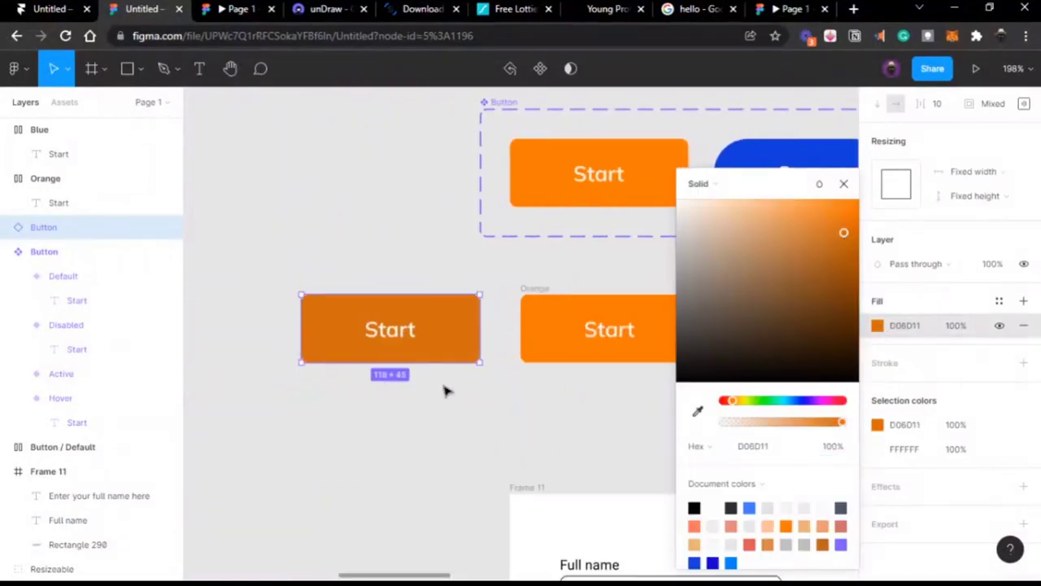
Step: Fill the Blue button with a grey sampled by the eyedropper
{"action": "left_click", "coordinate": [540, 295]}
{"action": "scroll", "coordinate": [606, 291], "scroll_direction": "right", "scroll_amount": 7}
{"action": "left_click", "coordinate": [598, 285]}
{"action": "scroll", "coordinate": [597, 284], "scroll_direction": "right", "scroll_amount": 6}
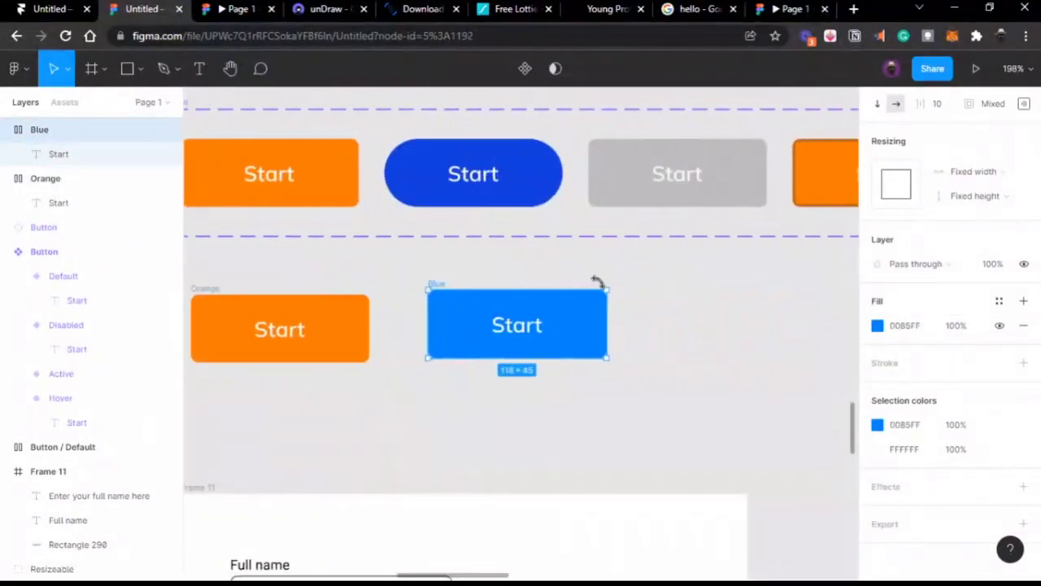
{"action": "key", "text": "i"}
{"action": "left_click", "coordinate": [623, 186]}
{"action": "left_click", "coordinate": [686, 341]}
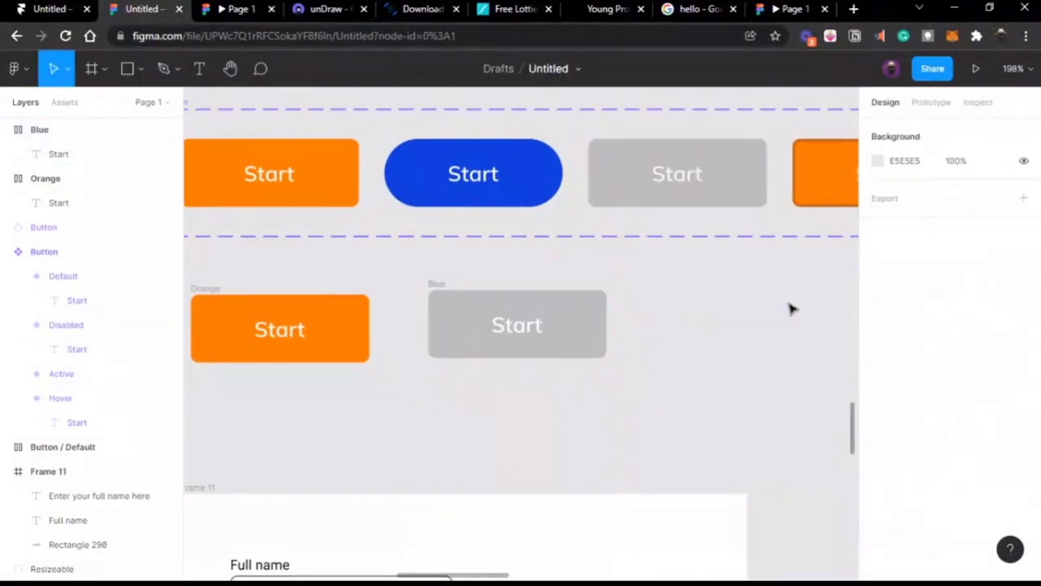
{"action": "scroll", "coordinate": [600, 339], "scroll_direction": "left", "scroll_amount": 12}
{"action": "scroll", "coordinate": [602, 340], "scroll_direction": "down", "scroll_amount": 5}
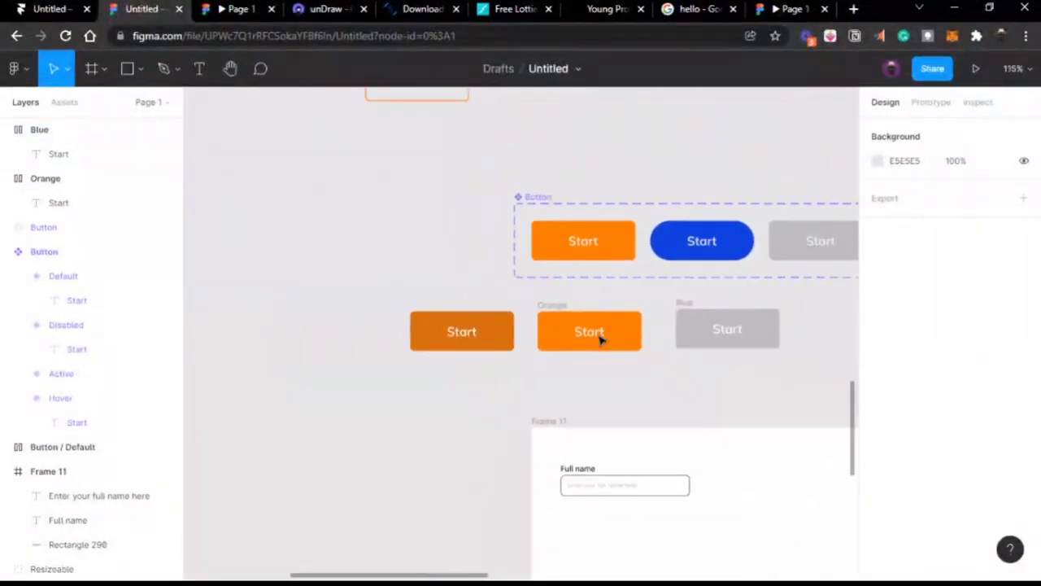
{"action": "left_click", "coordinate": [464, 328]}
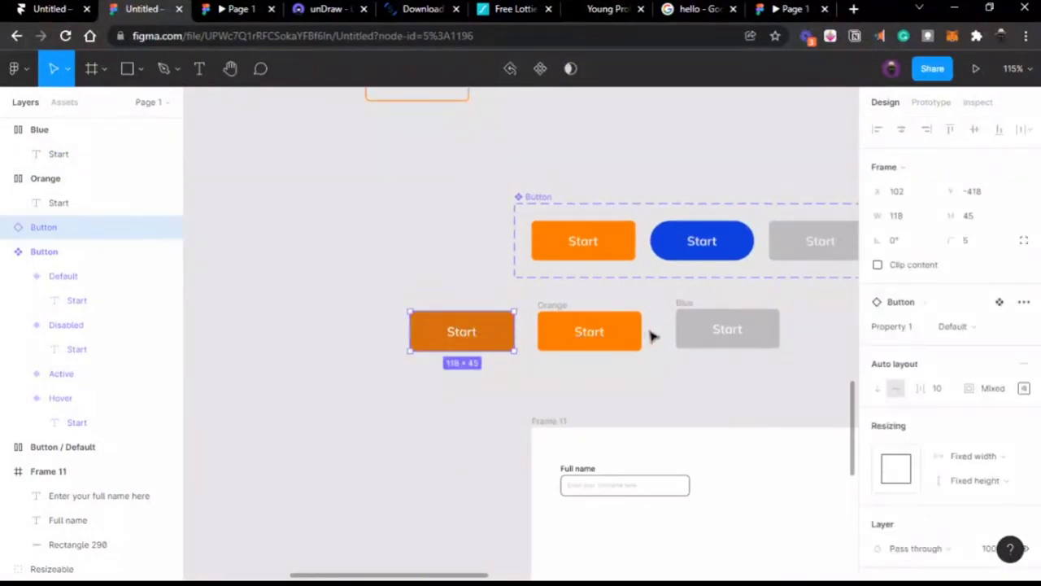
{"action": "left_click", "coordinate": [587, 331]}
{"action": "key", "text": "Escape"}
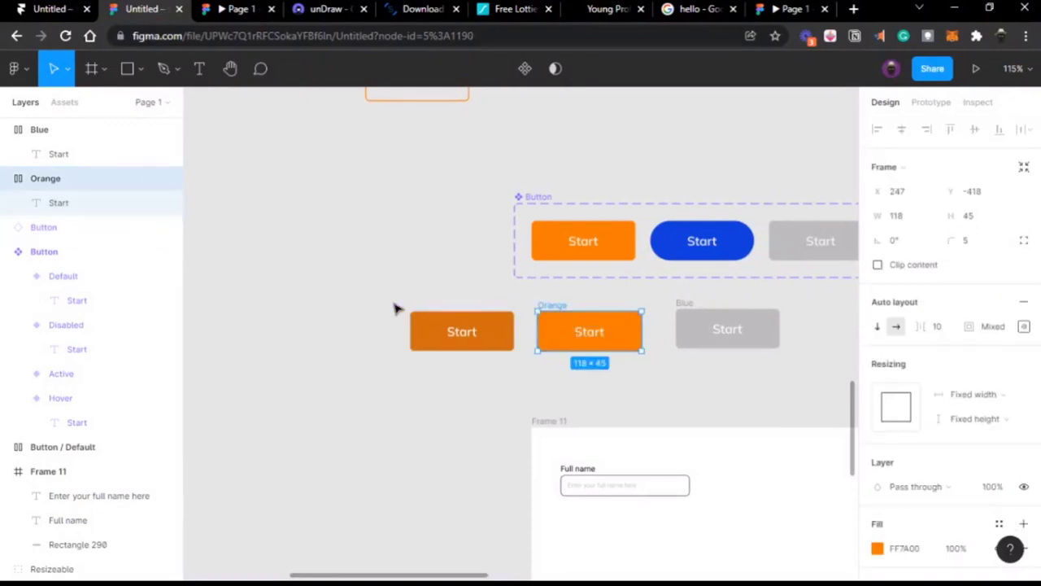
Step: Turn the Button, Orange and Blue buttons into separate components with Create multiple components
{"action": "left_click_drag", "start_coordinate": [394, 304], "coordinate": [795, 376]}
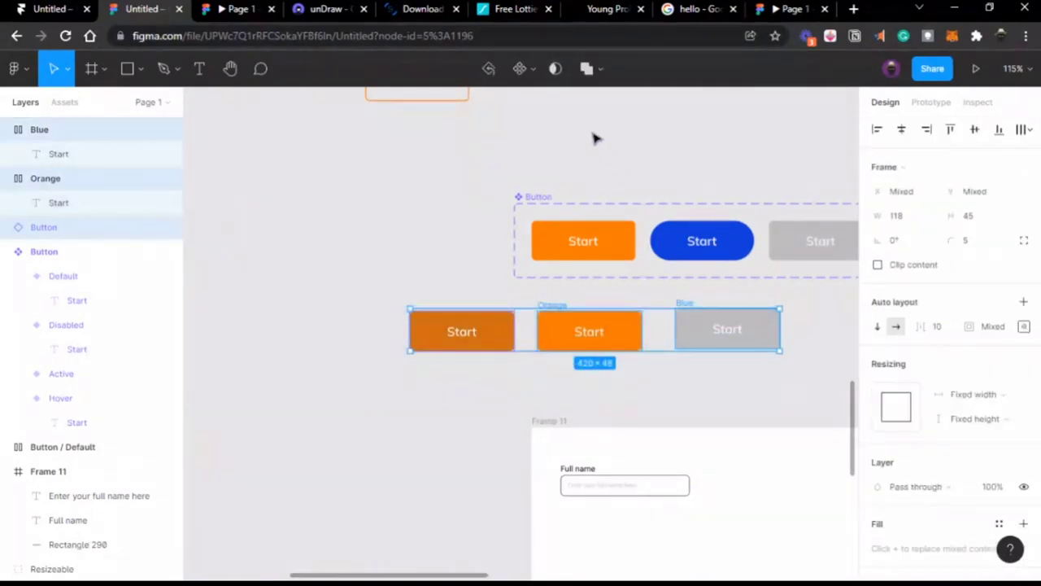
{"action": "left_click", "coordinate": [533, 68]}
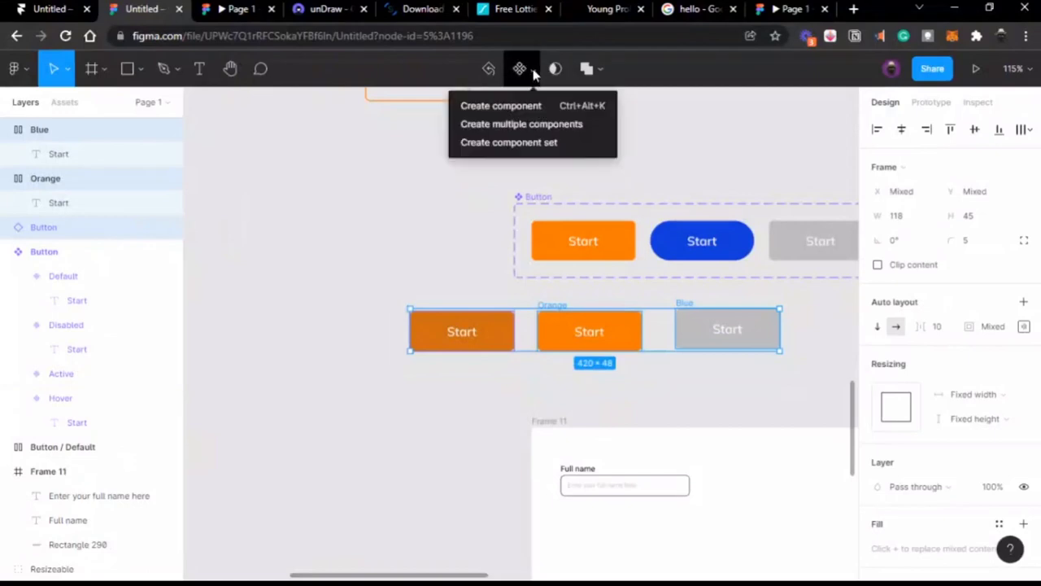
{"action": "left_click", "coordinate": [522, 124]}
{"action": "left_click", "coordinate": [681, 123]}
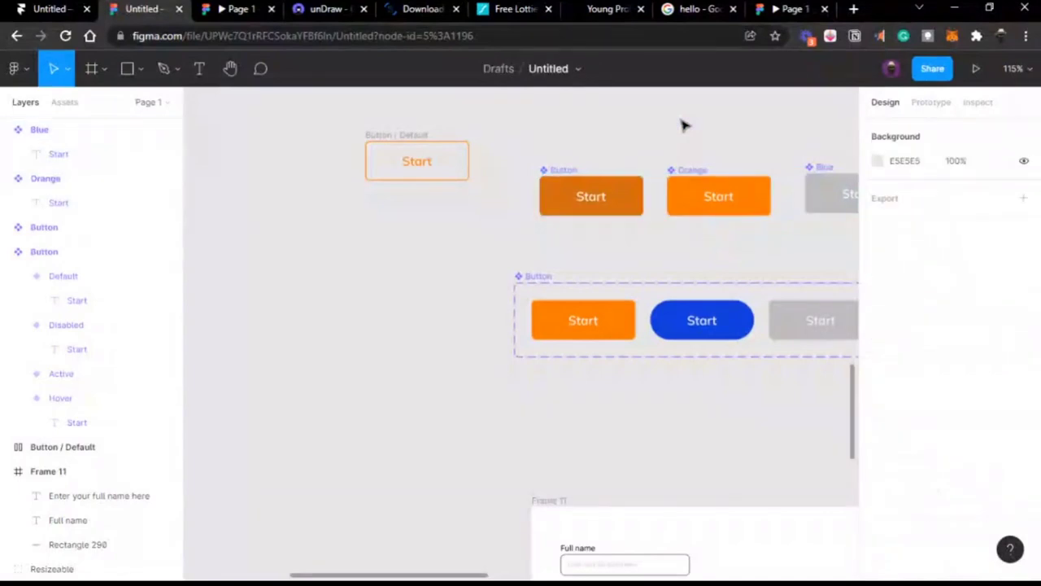
{"action": "scroll", "coordinate": [683, 125], "scroll_direction": "right", "scroll_amount": 3}
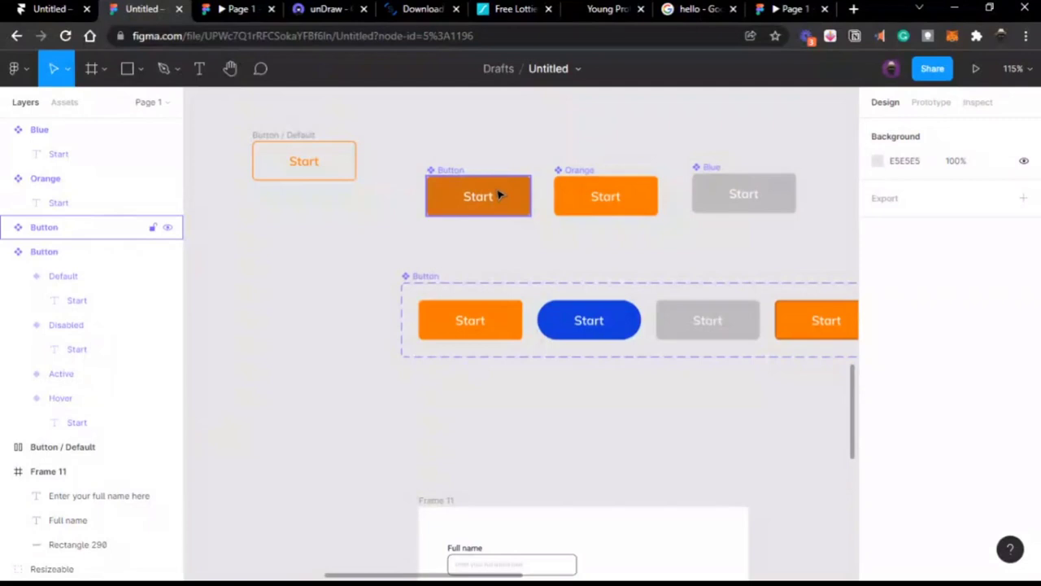
{"action": "left_click", "coordinate": [500, 195]}
{"action": "scroll", "coordinate": [488, 199], "scroll_direction": "up", "scroll_amount": 3}
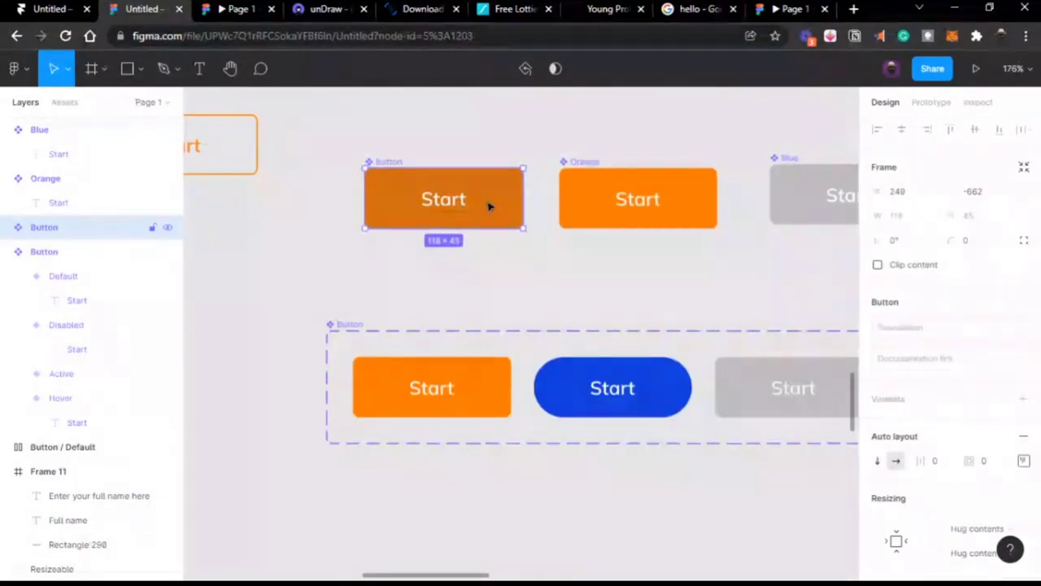
Step: Duplicate the Orange component below its row and place a Default Button copy below the variant set
{"action": "left_click", "coordinate": [602, 198]}
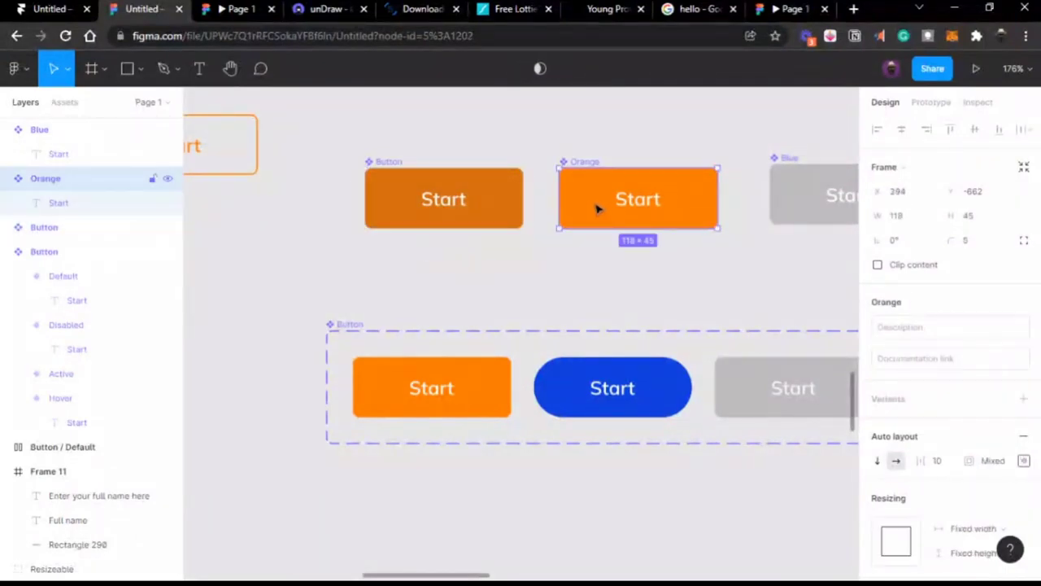
{"action": "scroll", "coordinate": [602, 205], "scroll_direction": "right", "scroll_amount": 3}
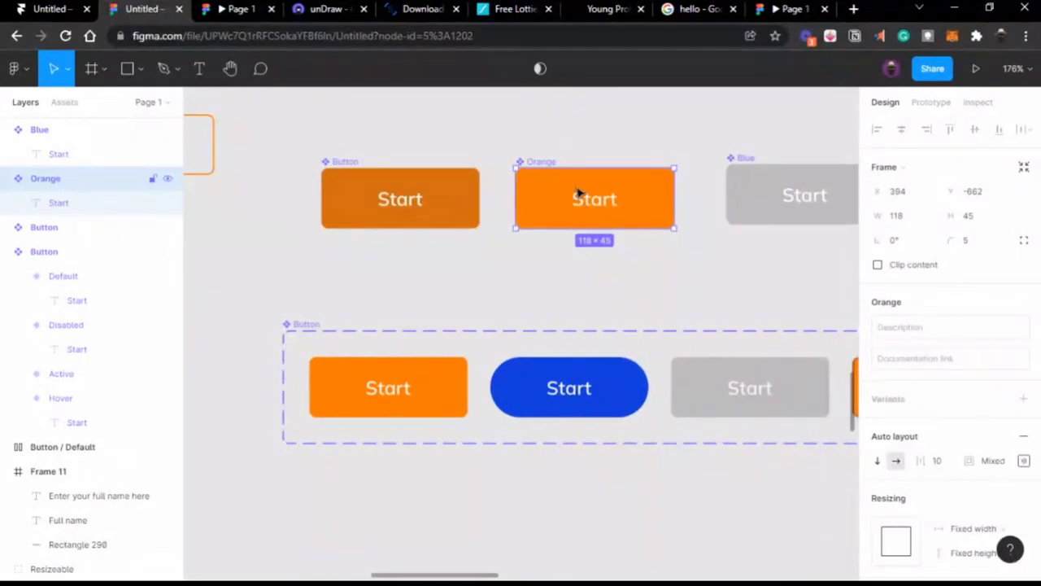
{"action": "left_click_drag", "start_coordinate": [623, 221], "coordinate": [693, 269]}
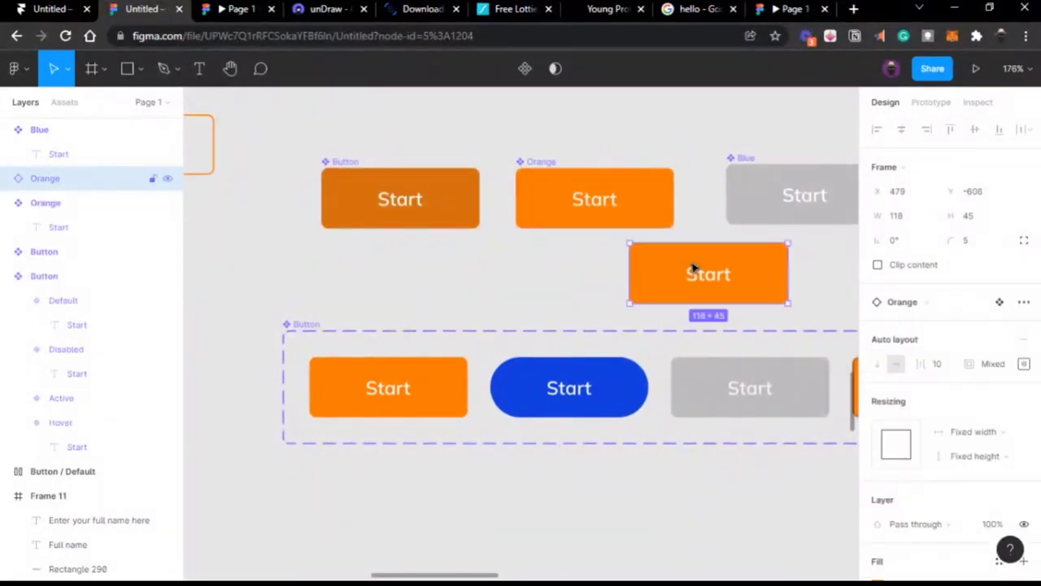
{"action": "left_click_drag", "start_coordinate": [692, 269], "coordinate": [616, 279]}
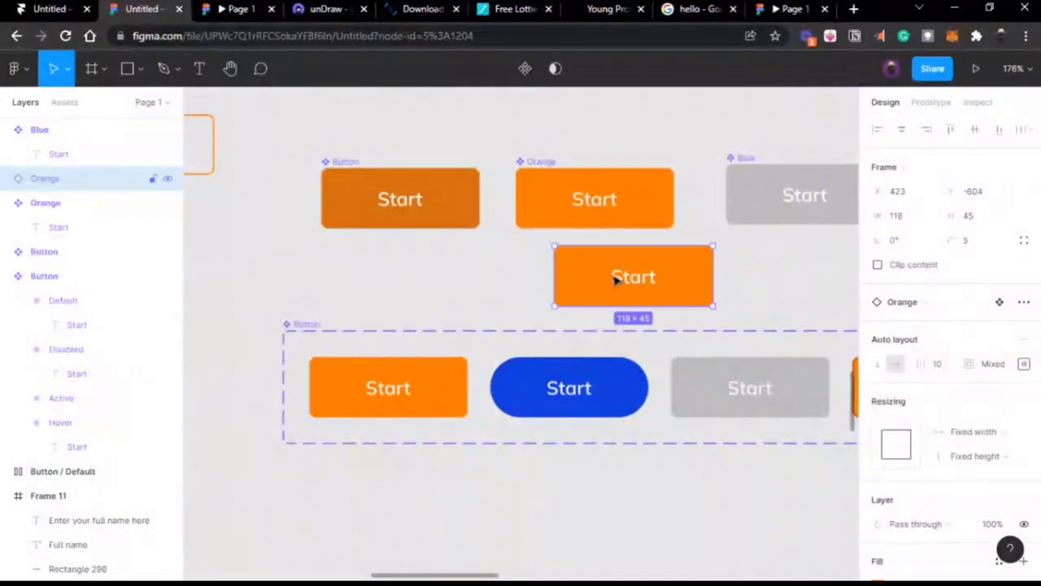
{"action": "left_click", "coordinate": [438, 387]}
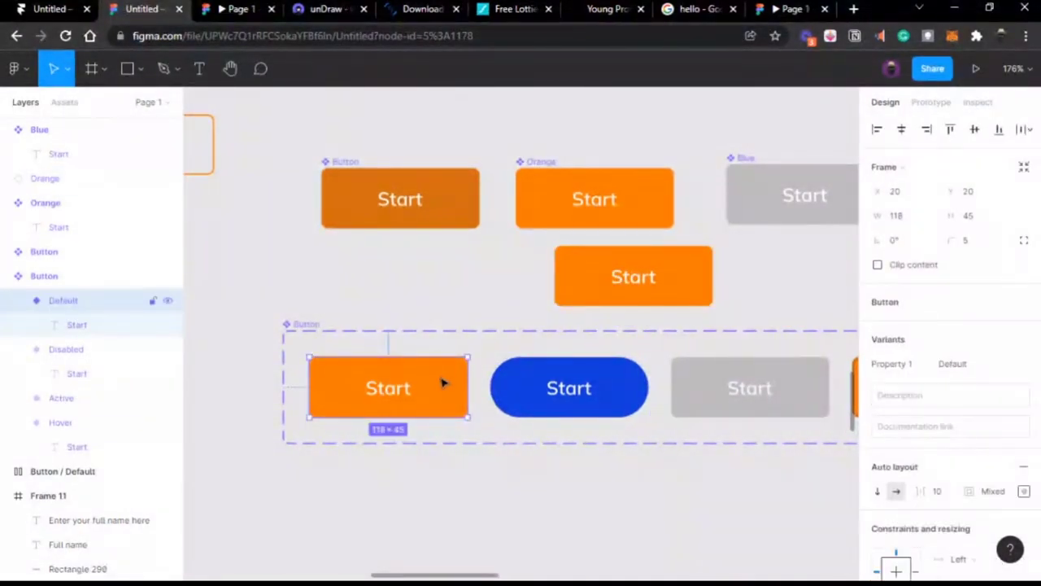
{"action": "left_click_drag", "start_coordinate": [443, 383], "coordinate": [476, 498]}
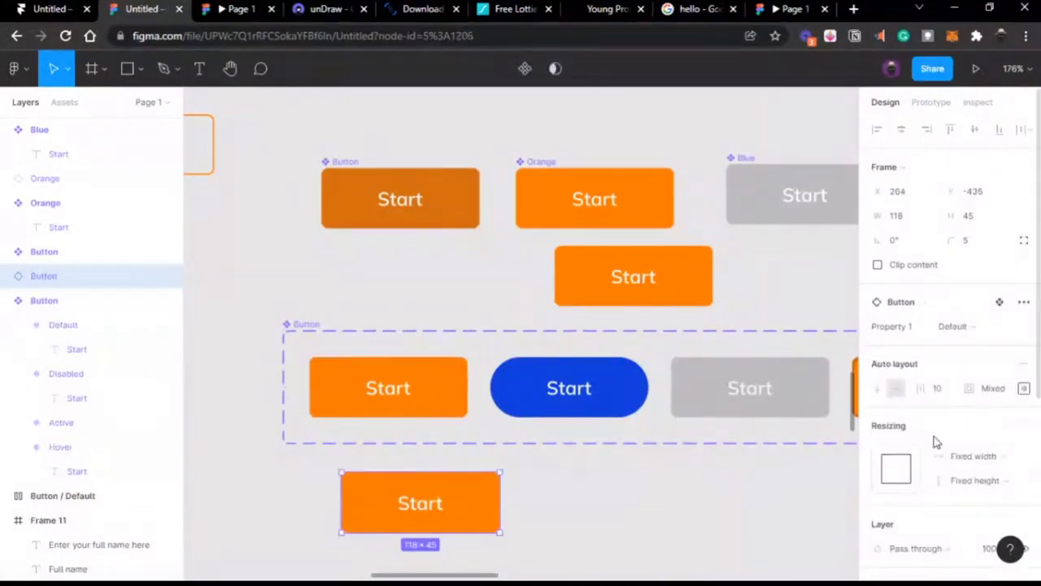
{"action": "left_click", "coordinate": [971, 329]}
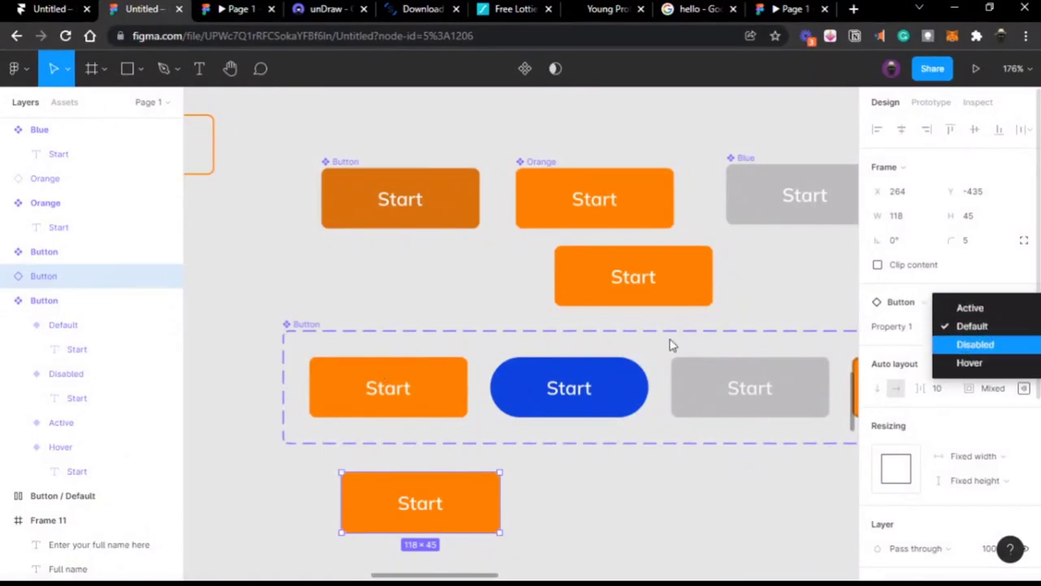
{"action": "left_click", "coordinate": [444, 277]}
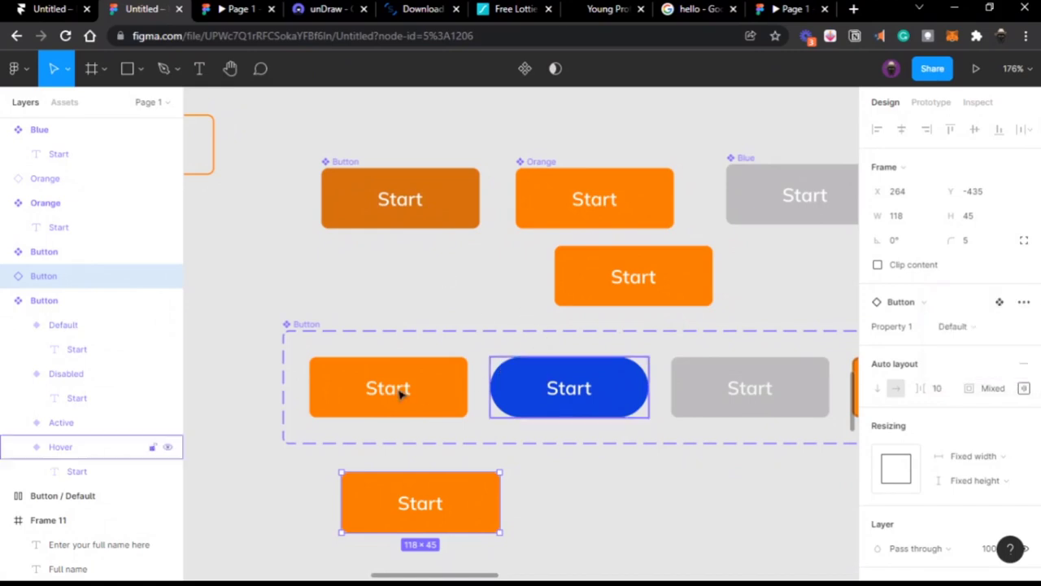
{"action": "scroll", "coordinate": [431, 457], "scroll_direction": "down", "scroll_amount": 2}
{"action": "scroll", "coordinate": [432, 453], "scroll_direction": "down", "scroll_amount": 5}
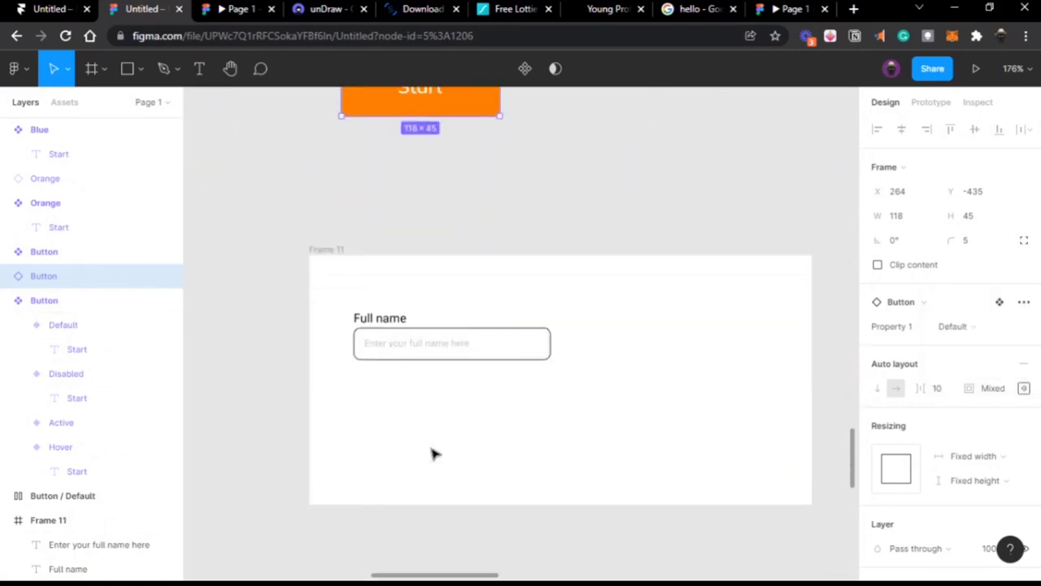
{"action": "scroll", "coordinate": [432, 453], "scroll_direction": "up", "scroll_amount": 3}
{"action": "left_click_drag", "start_coordinate": [496, 236], "coordinate": [760, 472]}
{"action": "scroll", "coordinate": [762, 472], "scroll_direction": "right", "scroll_amount": 3}
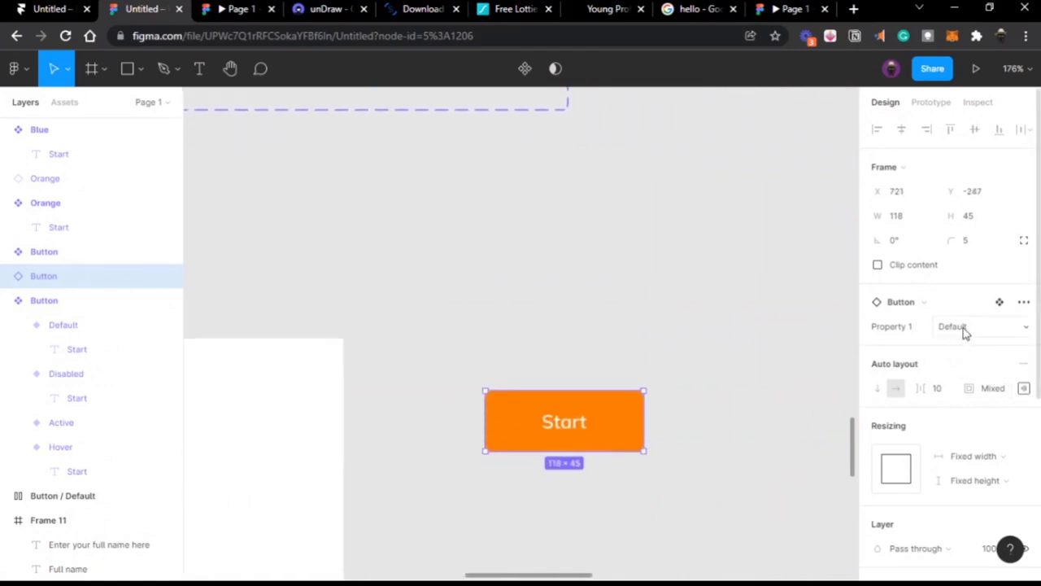
{"action": "scroll", "coordinate": [451, 340], "scroll_direction": "up", "scroll_amount": 4}
{"action": "scroll", "coordinate": [451, 340], "scroll_direction": "left", "scroll_amount": 5}
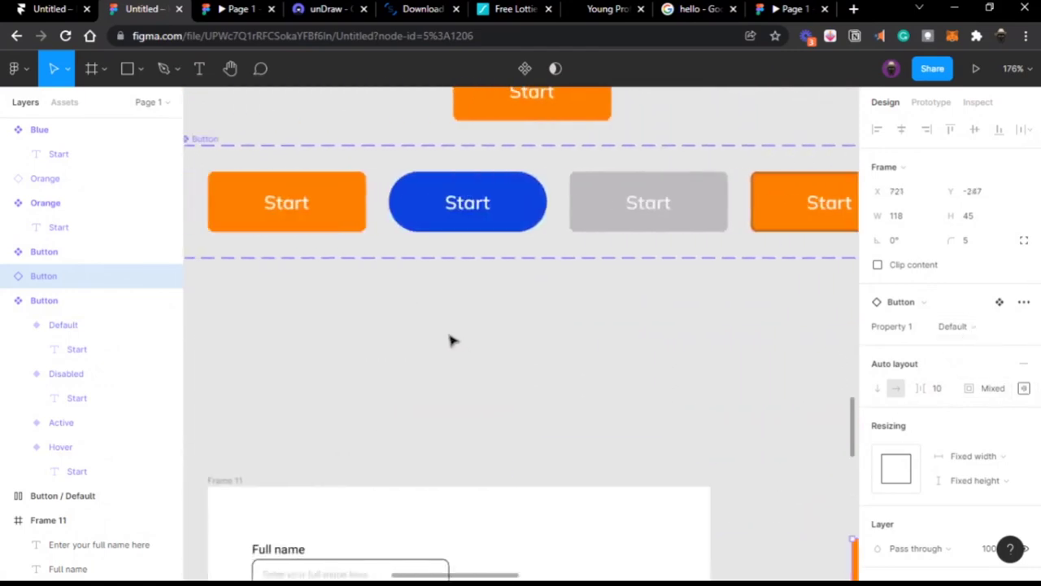
{"action": "scroll", "coordinate": [748, 221], "scroll_direction": "right", "scroll_amount": 3}
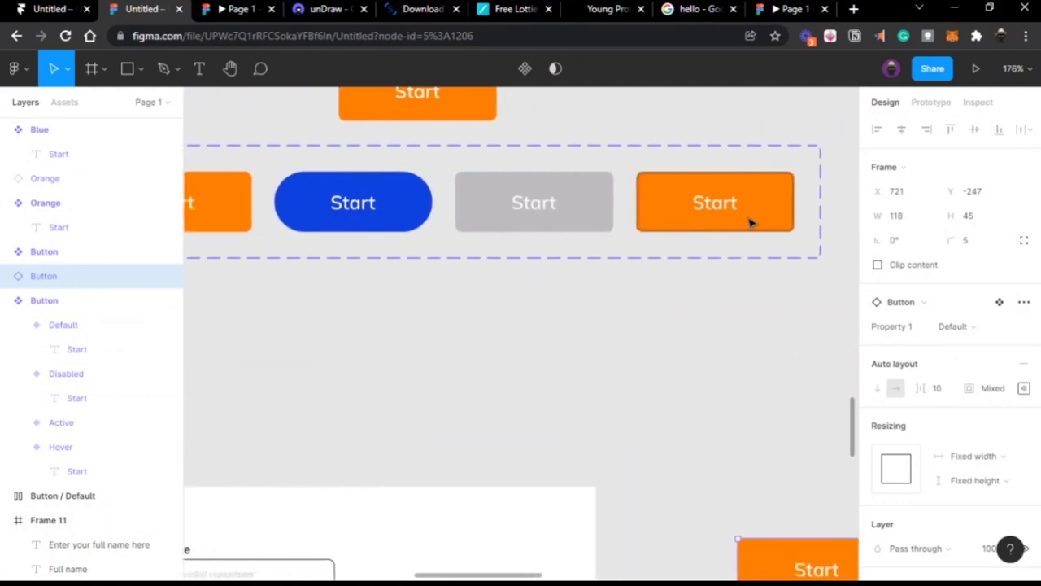
{"action": "scroll", "coordinate": [551, 249], "scroll_direction": "right", "scroll_amount": 4}
{"action": "scroll", "coordinate": [551, 249], "scroll_direction": "down", "scroll_amount": 5}
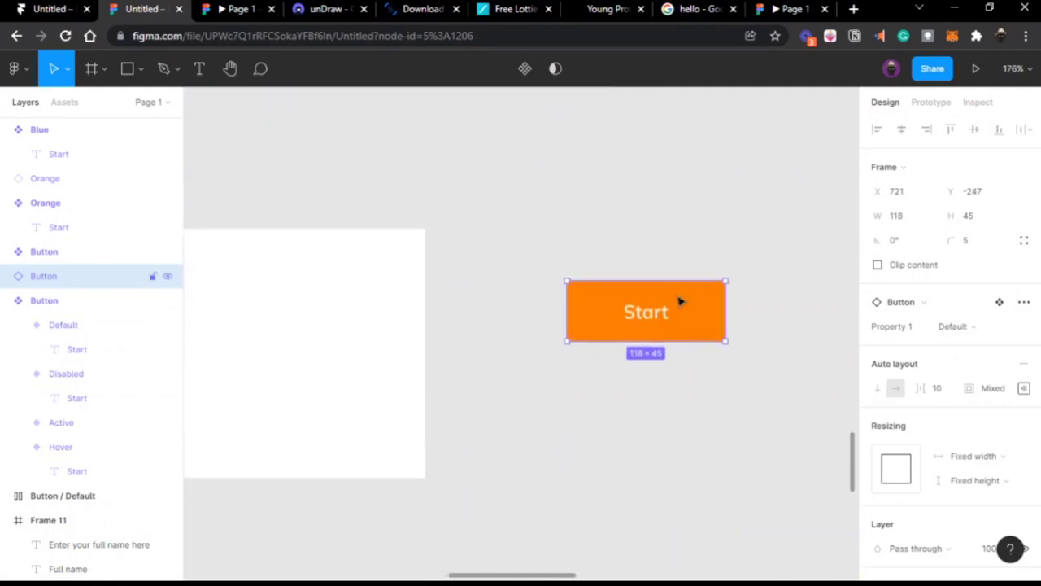
{"action": "left_click", "coordinate": [981, 326]}
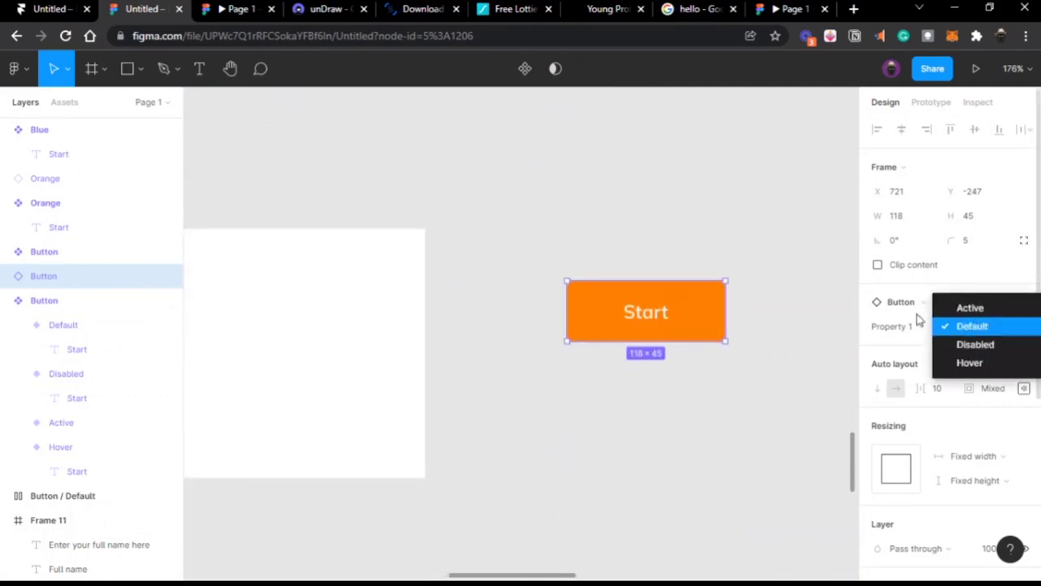
{"action": "left_click", "coordinate": [1007, 308]}
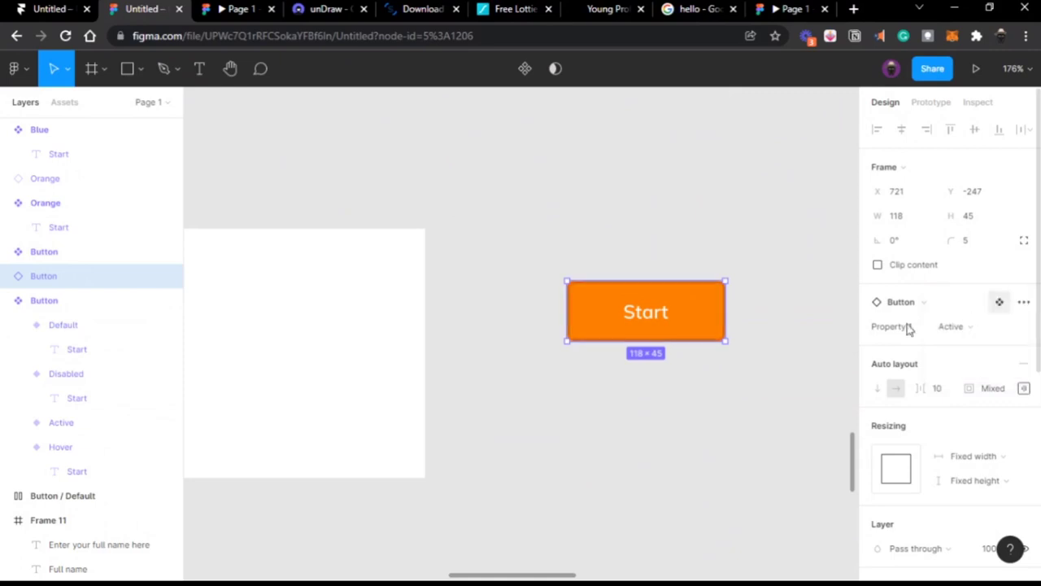
{"action": "scroll", "coordinate": [687, 312], "scroll_direction": "up", "scroll_amount": 4}
{"action": "scroll", "coordinate": [687, 311], "scroll_direction": "right", "scroll_amount": 1}
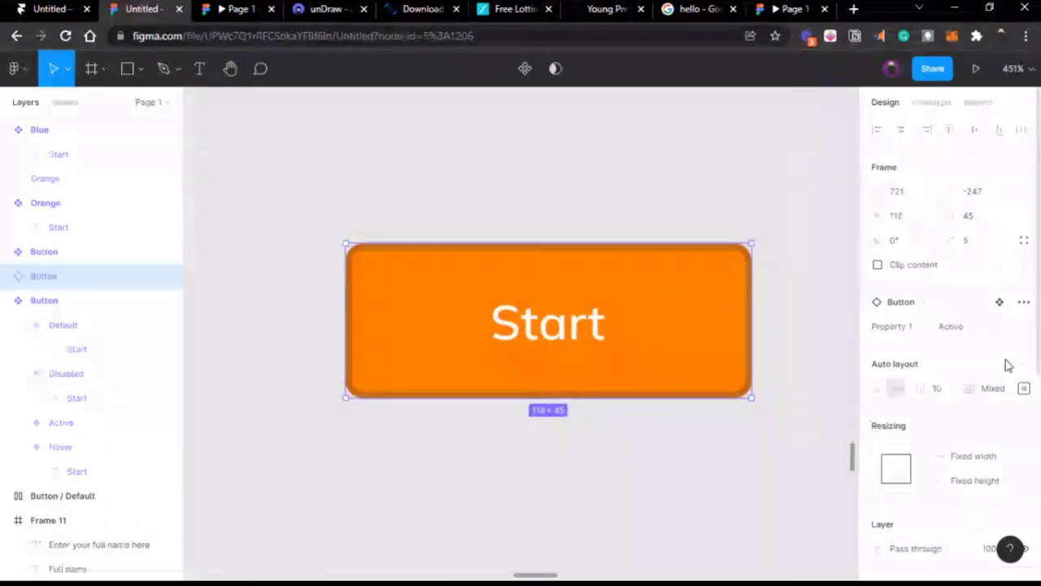
{"action": "left_click", "coordinate": [973, 326]}
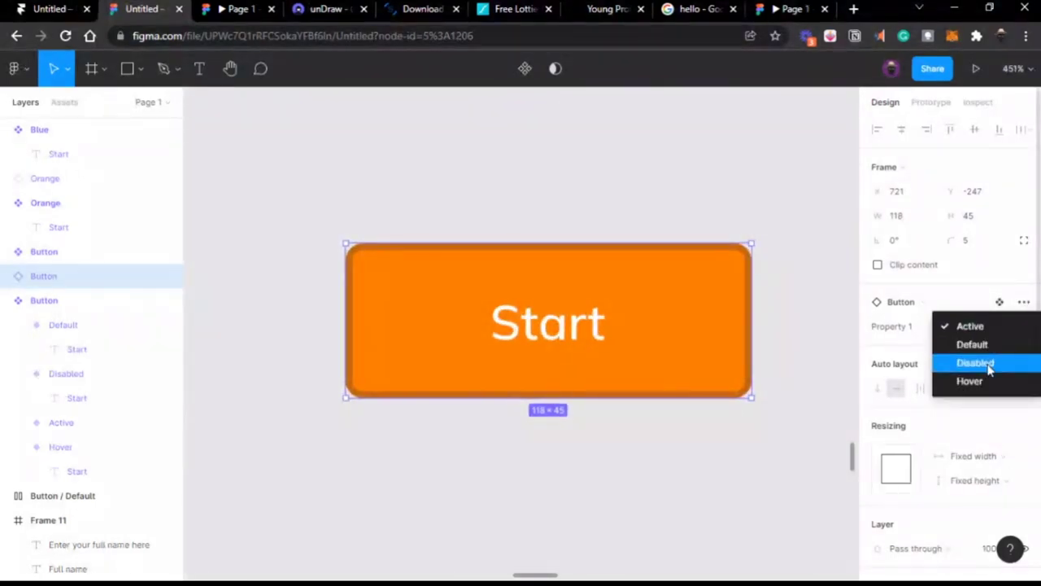
{"action": "left_click", "coordinate": [990, 370]}
{"action": "left_click", "coordinate": [946, 338]}
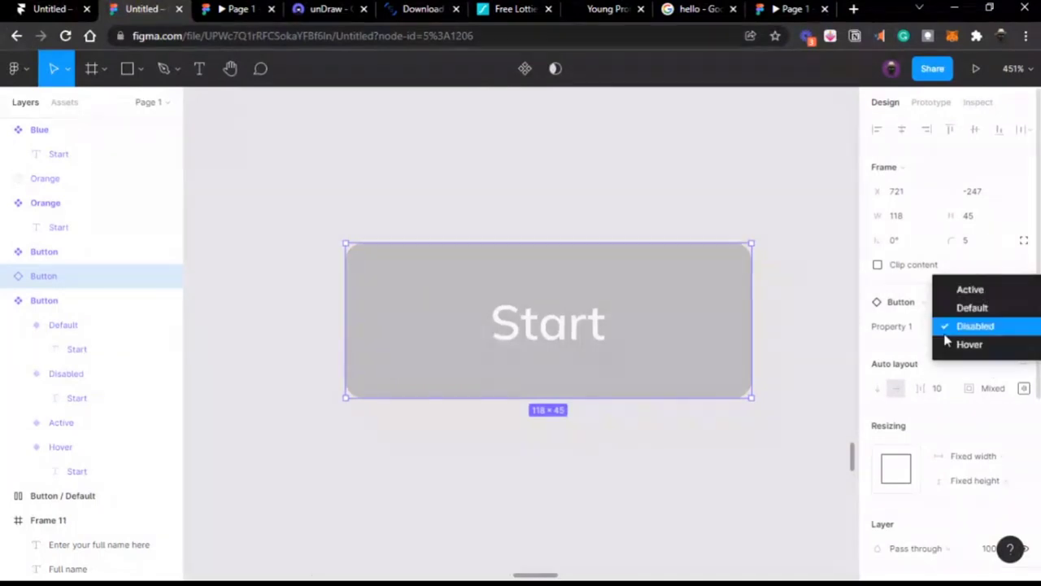
{"action": "scroll", "coordinate": [657, 211], "scroll_direction": "down", "scroll_amount": 5}
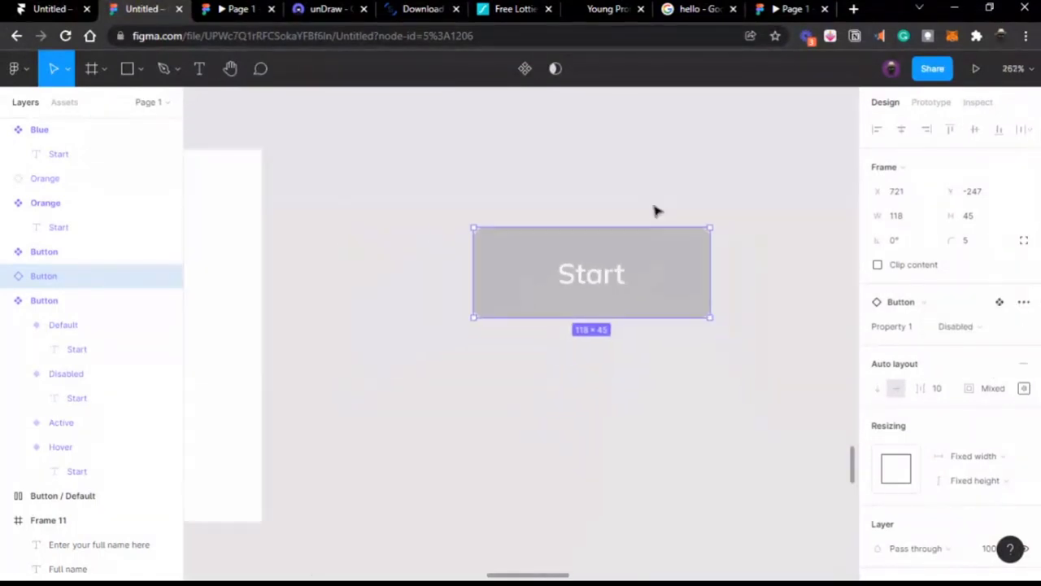
{"action": "scroll", "coordinate": [657, 211], "scroll_direction": "left", "scroll_amount": 4}
{"action": "scroll", "coordinate": [658, 210], "scroll_direction": "up", "scroll_amount": 4}
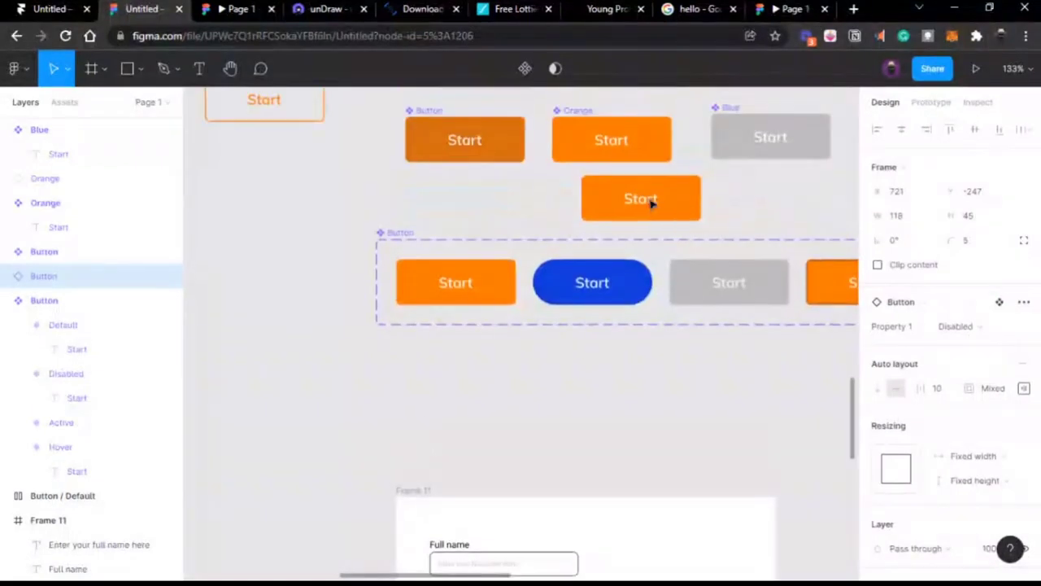
{"action": "left_click", "coordinate": [470, 119]}
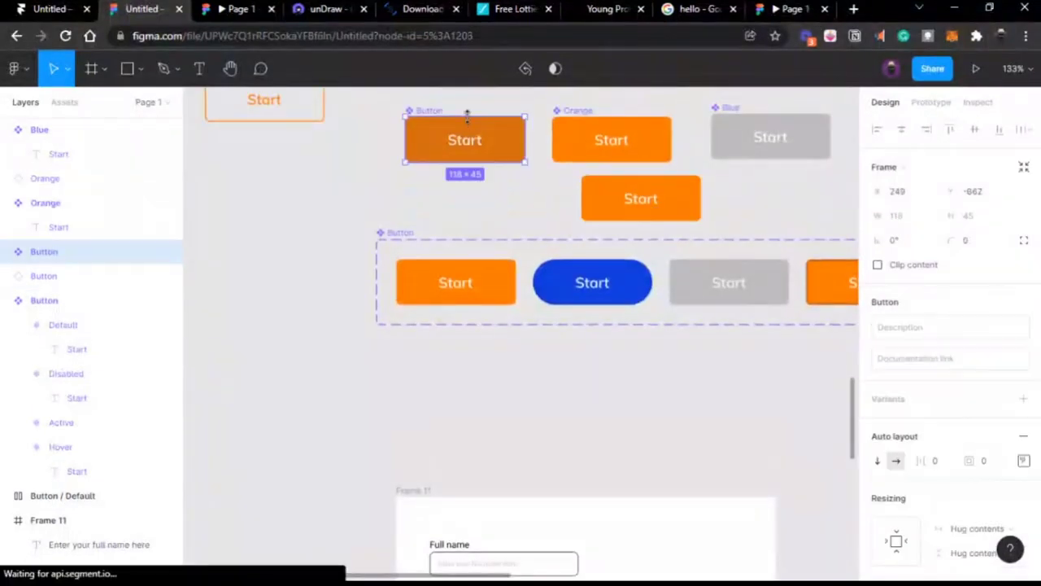
{"action": "left_click", "coordinate": [595, 124]}
{"action": "scroll", "coordinate": [593, 125], "scroll_direction": "right", "scroll_amount": 5}
{"action": "scroll", "coordinate": [447, 157], "scroll_direction": "down", "scroll_amount": 4}
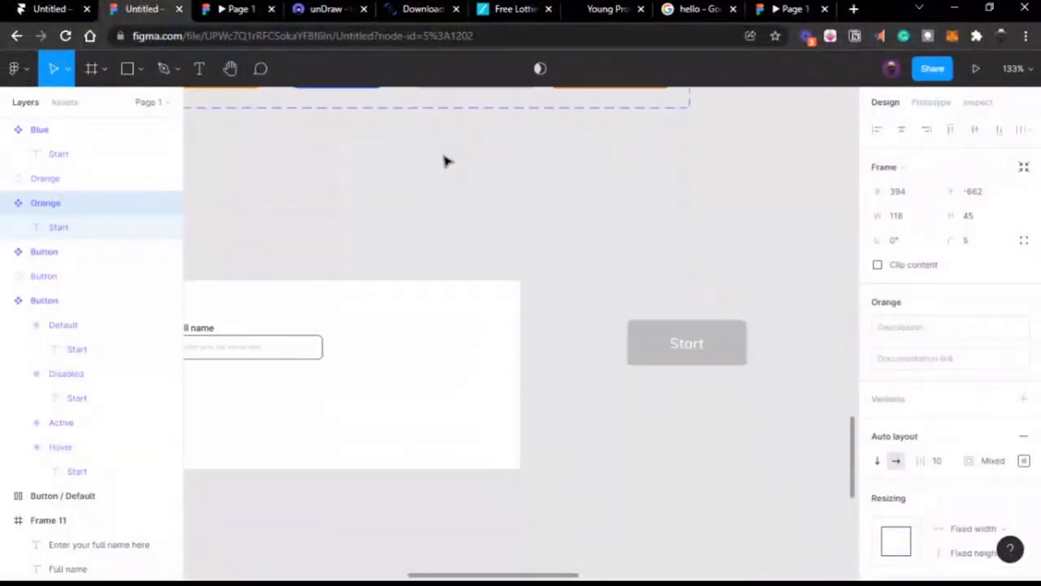
{"action": "scroll", "coordinate": [447, 161], "scroll_direction": "right", "scroll_amount": 5}
{"action": "left_click", "coordinate": [480, 206]}
{"action": "scroll", "coordinate": [482, 210], "scroll_direction": "left", "scroll_amount": 3}
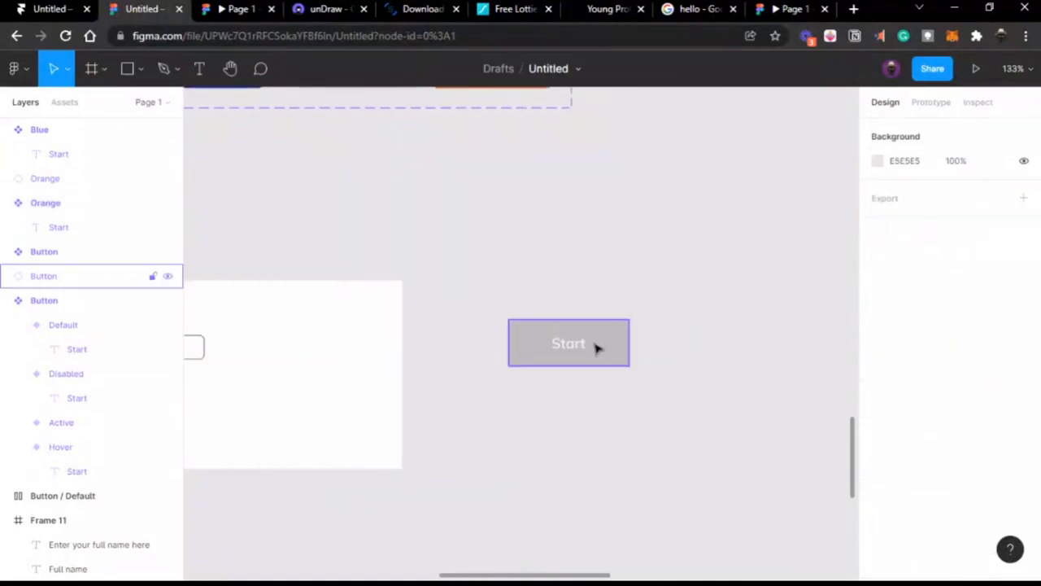
{"action": "left_click", "coordinate": [597, 347]}
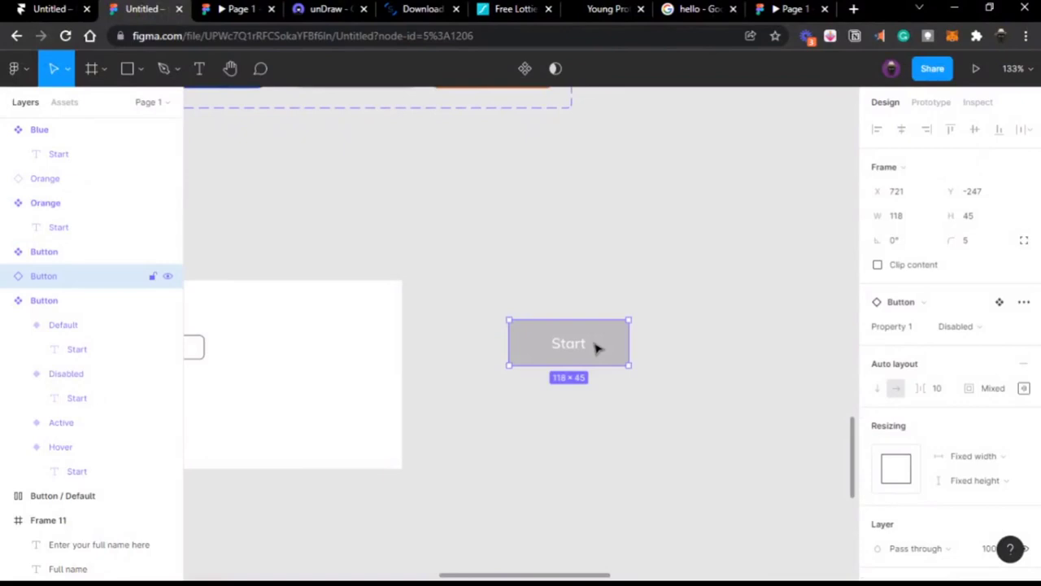
{"action": "scroll", "coordinate": [594, 347], "scroll_direction": "left", "scroll_amount": 3}
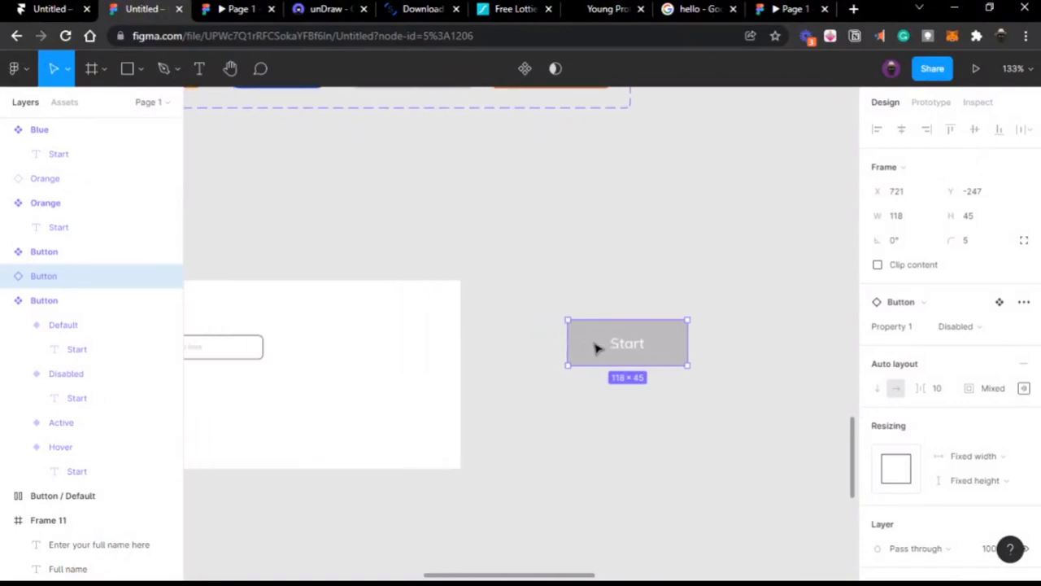
{"action": "scroll", "coordinate": [594, 347], "scroll_direction": "left", "scroll_amount": 3}
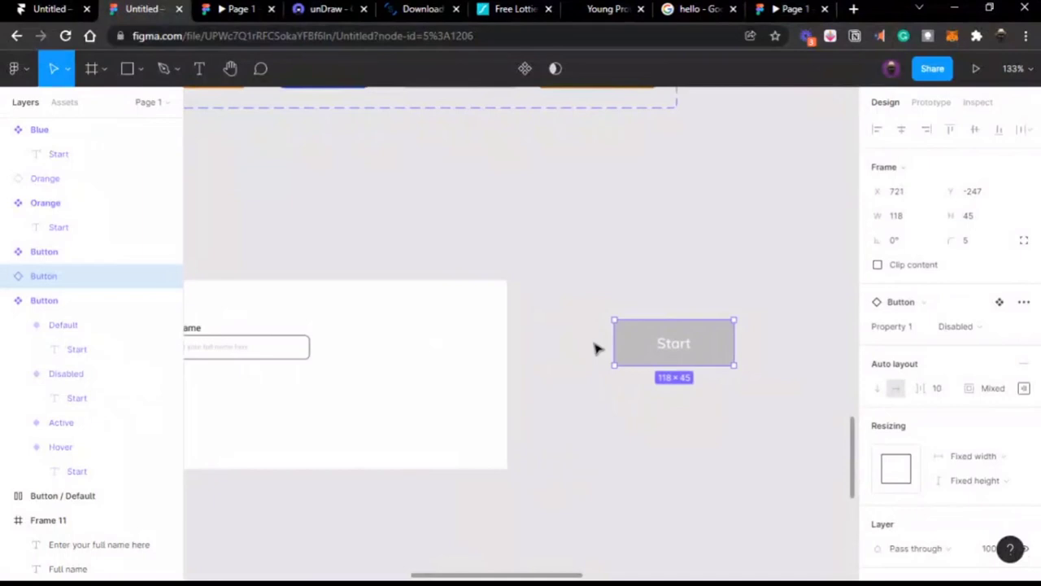
{"action": "left_click", "coordinate": [594, 348]}
{"action": "scroll", "coordinate": [595, 347], "scroll_direction": "left", "scroll_amount": 8}
Step: Set the Full name label's font size to 8
{"action": "left_click", "coordinate": [411, 329]}
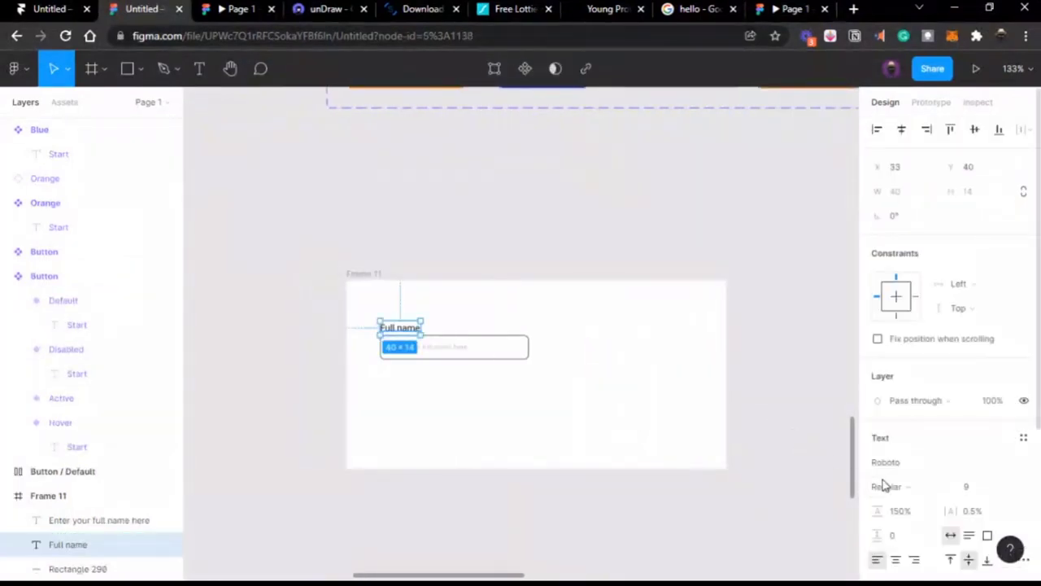
{"action": "left_click", "coordinate": [965, 487]}
{"action": "type", "text": "8"}
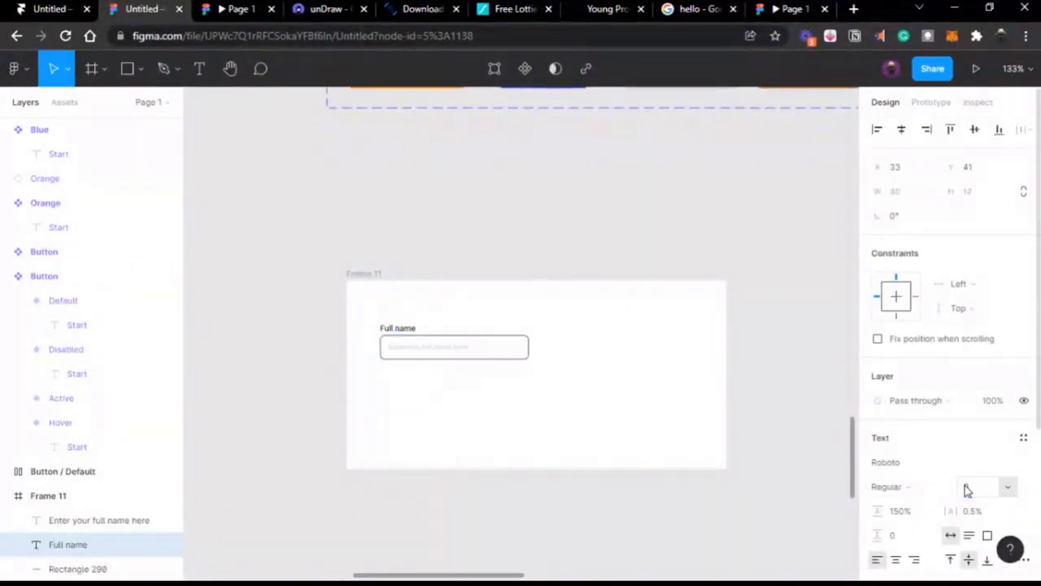
{"action": "scroll", "coordinate": [429, 405], "scroll_direction": "up", "scroll_amount": 5}
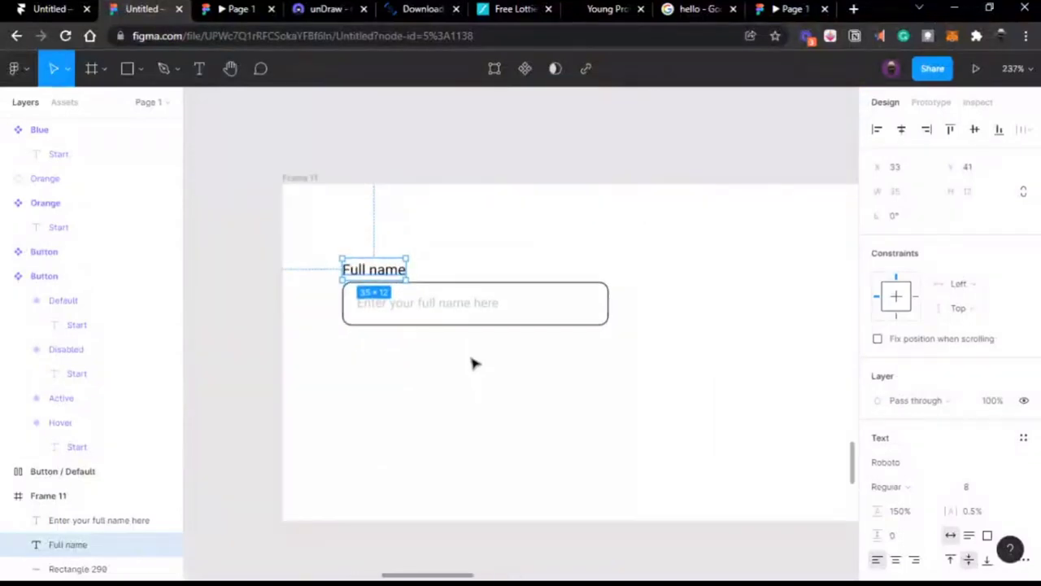
{"action": "scroll", "coordinate": [474, 364], "scroll_direction": "up", "scroll_amount": 1}
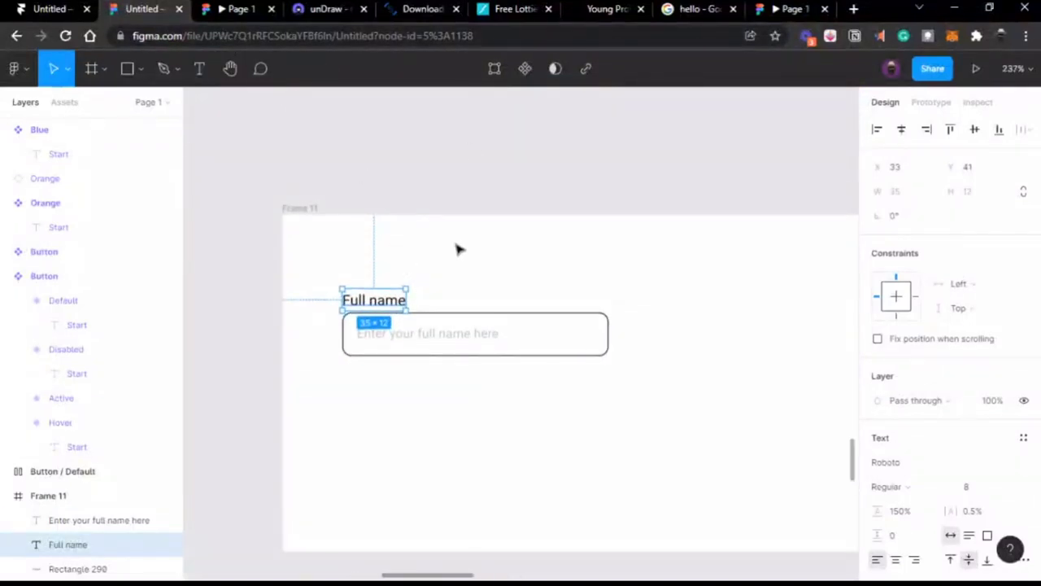
Step: Select the placeholder text and input box rectangle, then go to the Google results tab
{"action": "left_click", "coordinate": [469, 139]}
{"action": "left_click", "coordinate": [449, 334]}
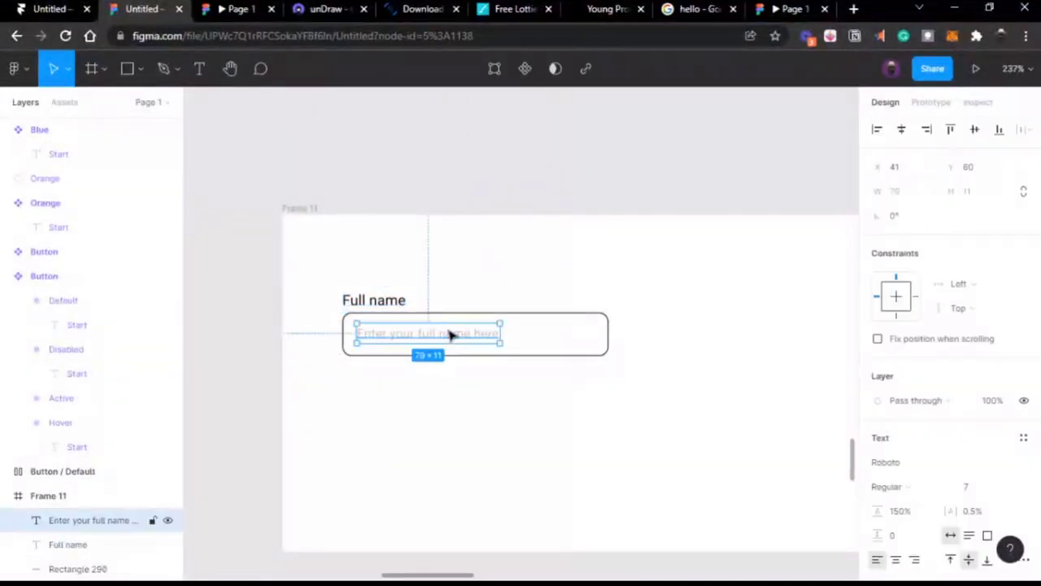
{"action": "scroll", "coordinate": [450, 335], "scroll_direction": "up", "scroll_amount": 2}
{"action": "left_click", "coordinate": [500, 310]}
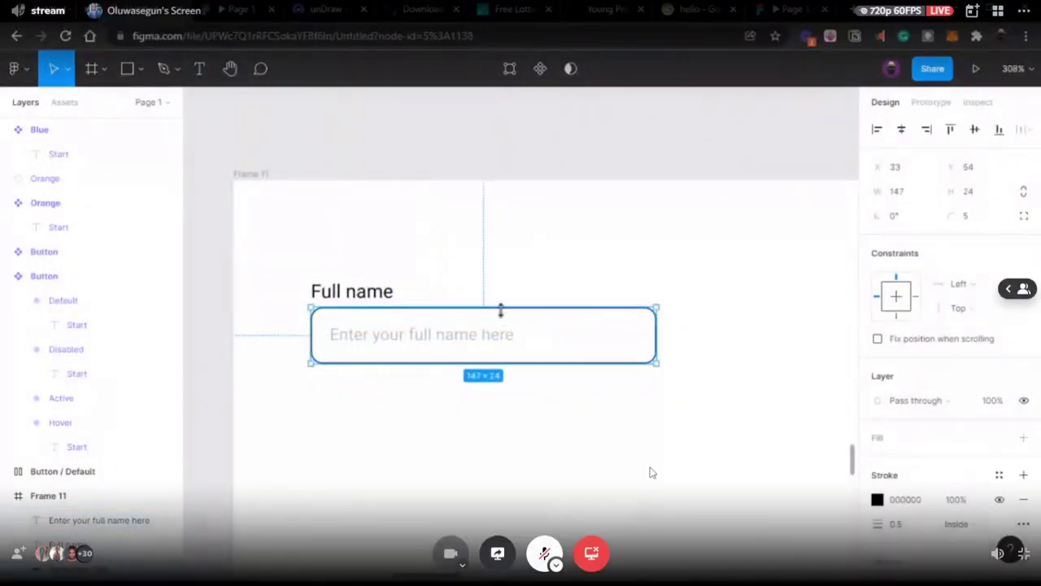
{"action": "left_click", "coordinate": [485, 340]}
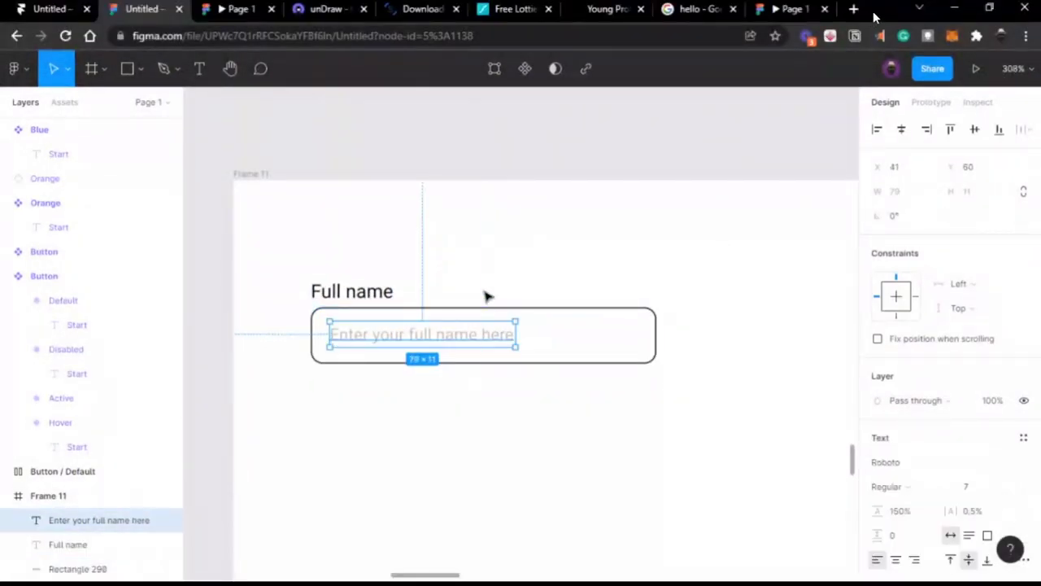
{"action": "left_click", "coordinate": [527, 310]}
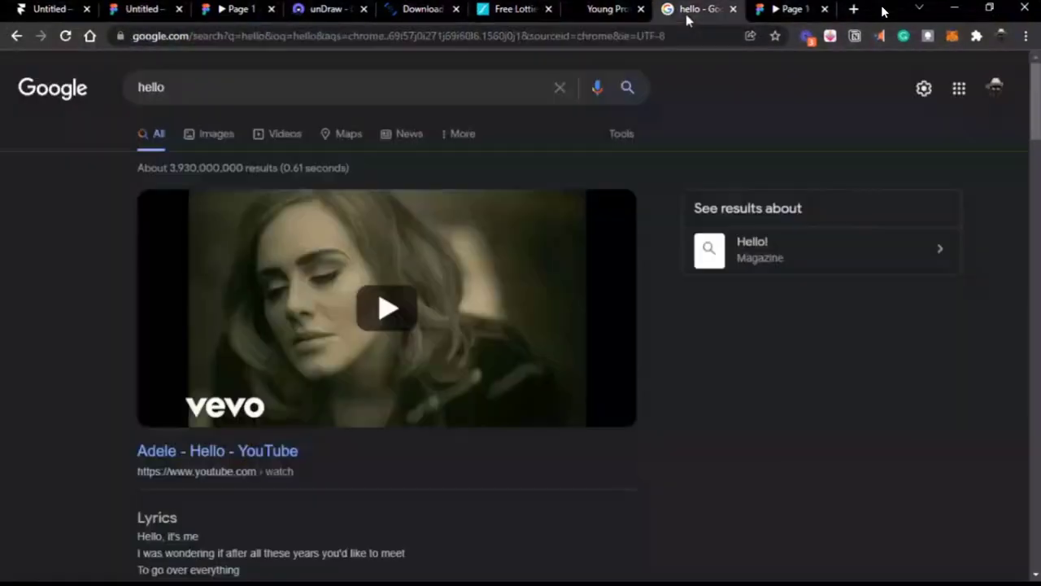
{"action": "left_click", "coordinate": [688, 13]}
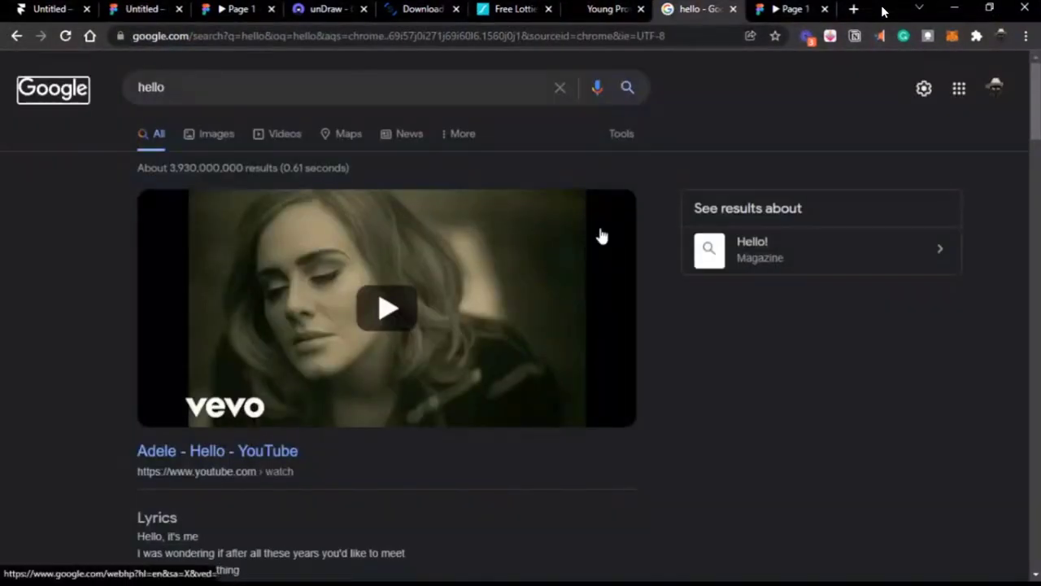
Step: Tab through the Google 'hello' results page down to the lyrics source link
{"action": "key", "text": "Tab"}
{"action": "key", "text": "Tab"}
{"action": "key", "text": "Tab"}
{"action": "key", "text": "Tab"}
{"action": "key", "text": "Tab"}
{"action": "key", "text": "Tab"}
{"action": "key", "text": "Tab"}
{"action": "key", "text": "Tab"}
{"action": "key", "text": "Tab"}
{"action": "key", "text": "Tab"}
{"action": "key", "text": "Tab"}
{"action": "key", "text": "Tab"}
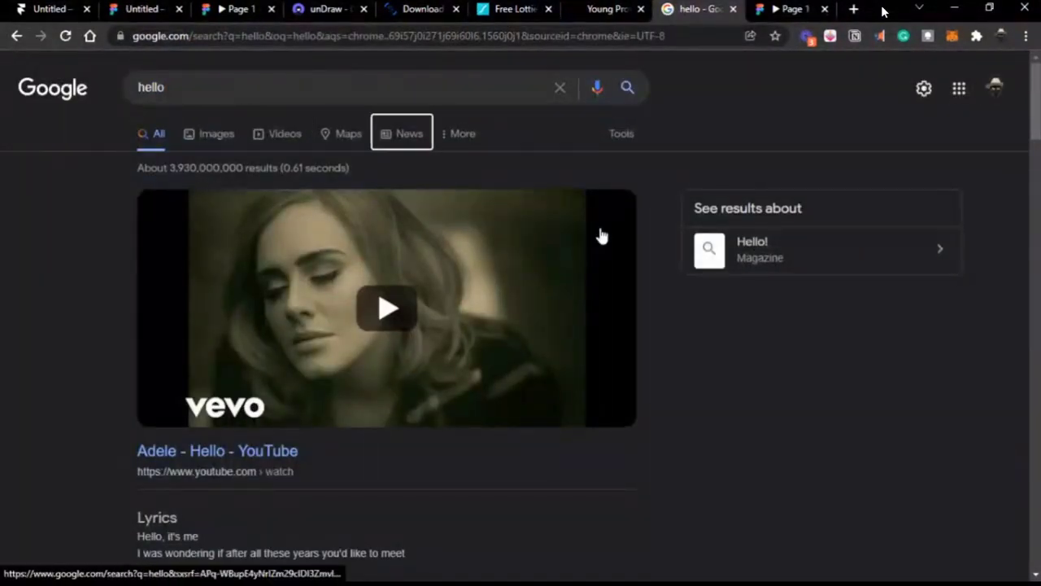
{"action": "key", "text": "Tab"}
{"action": "key", "text": "Tab"}
{"action": "key", "text": "Tab"}
{"action": "key", "text": "Tab"}
{"action": "key", "text": "Tab"}
{"action": "key", "text": "Tab"}
{"action": "key", "text": "Tab"}
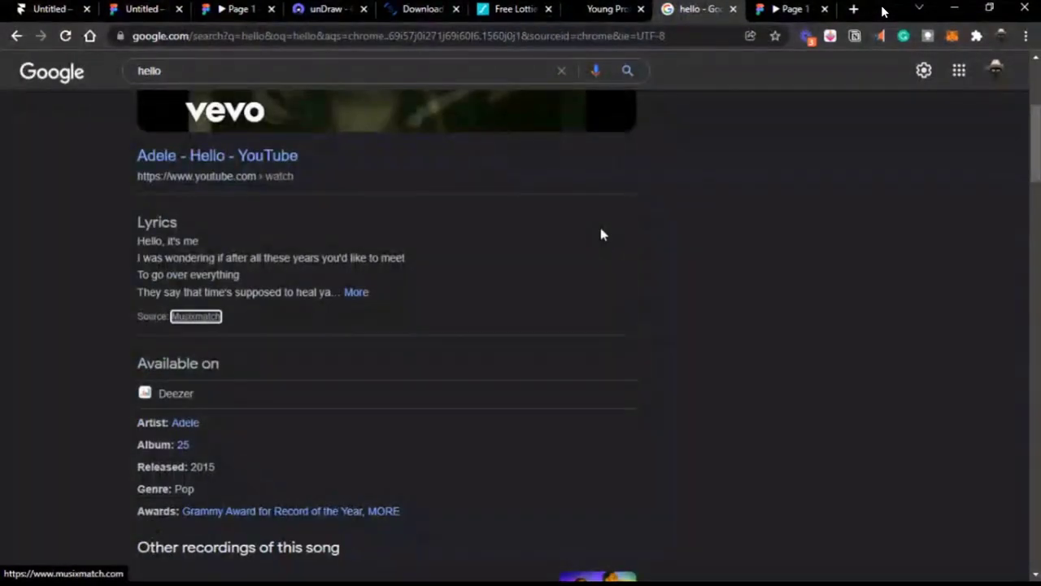
Step: Group the Full name label, input box and placeholder text into one field group
{"action": "left_click", "coordinate": [159, 13]}
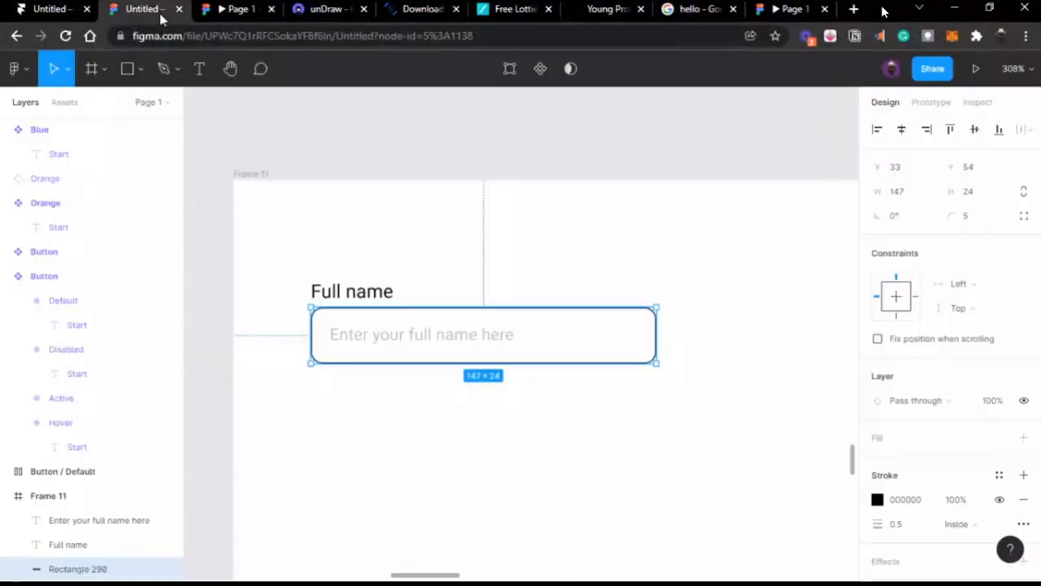
{"action": "left_click", "coordinate": [433, 165]}
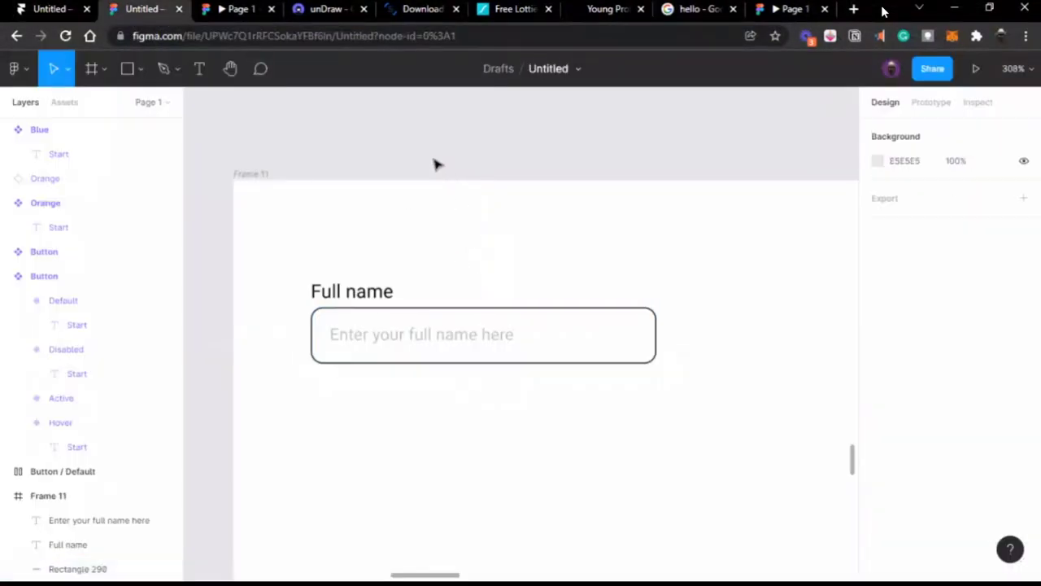
{"action": "left_click", "coordinate": [468, 336]}
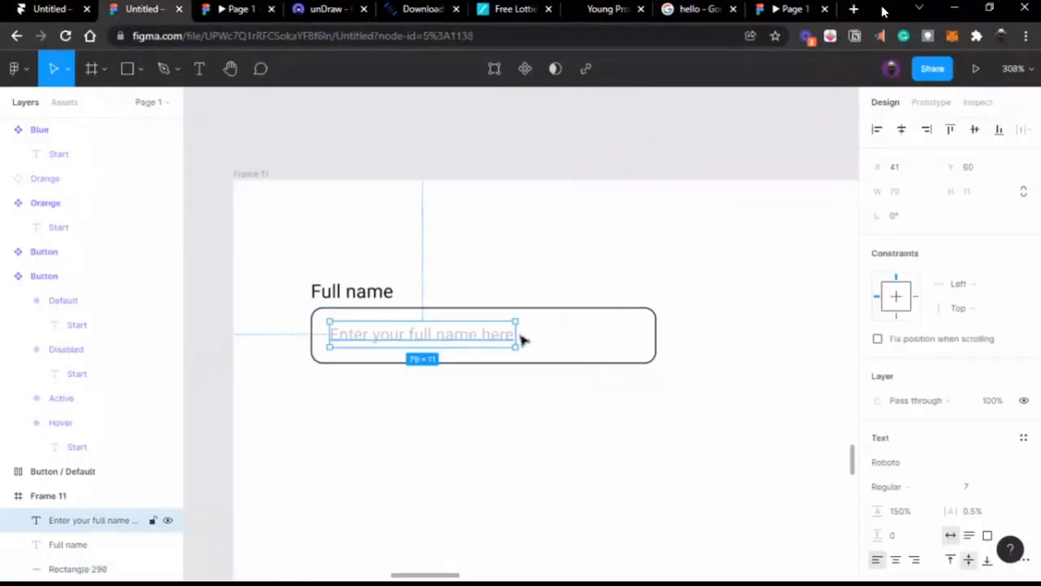
{"action": "left_click", "coordinate": [554, 314]}
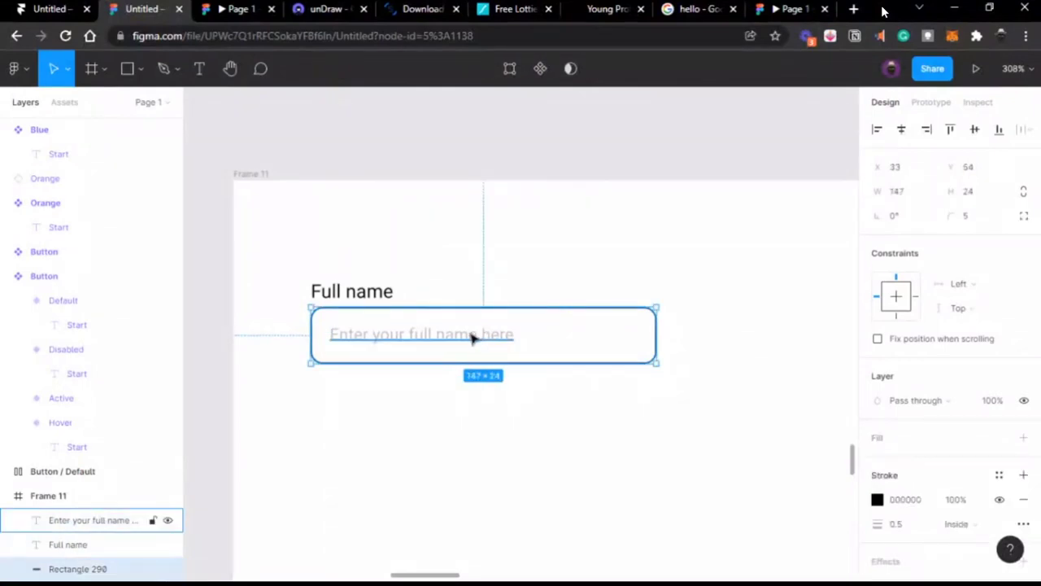
{"action": "left_click", "coordinate": [473, 336]}
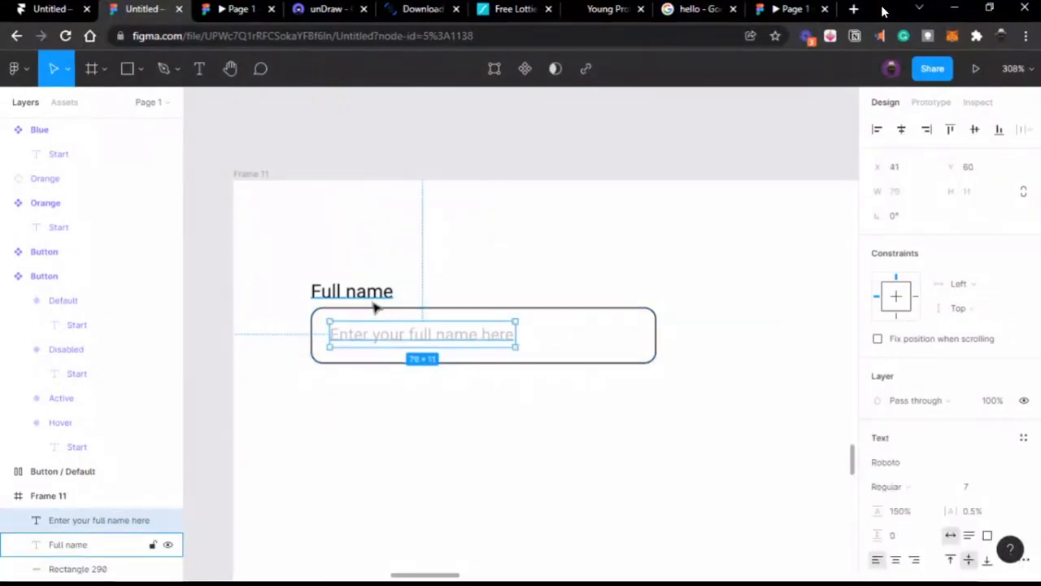
{"action": "left_click", "coordinate": [437, 311]}
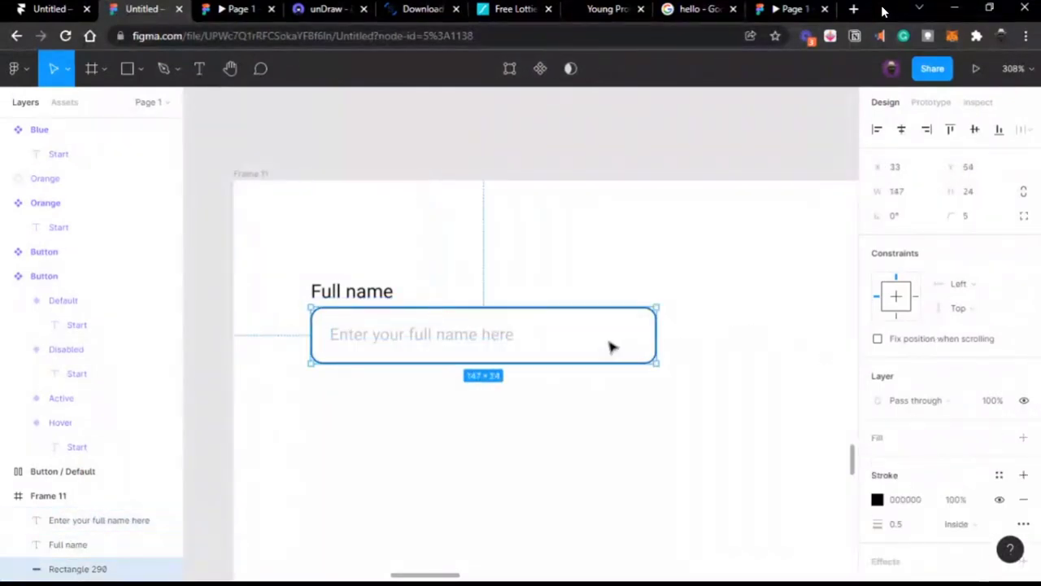
{"action": "left_click", "coordinate": [454, 336], "text": "shift"}
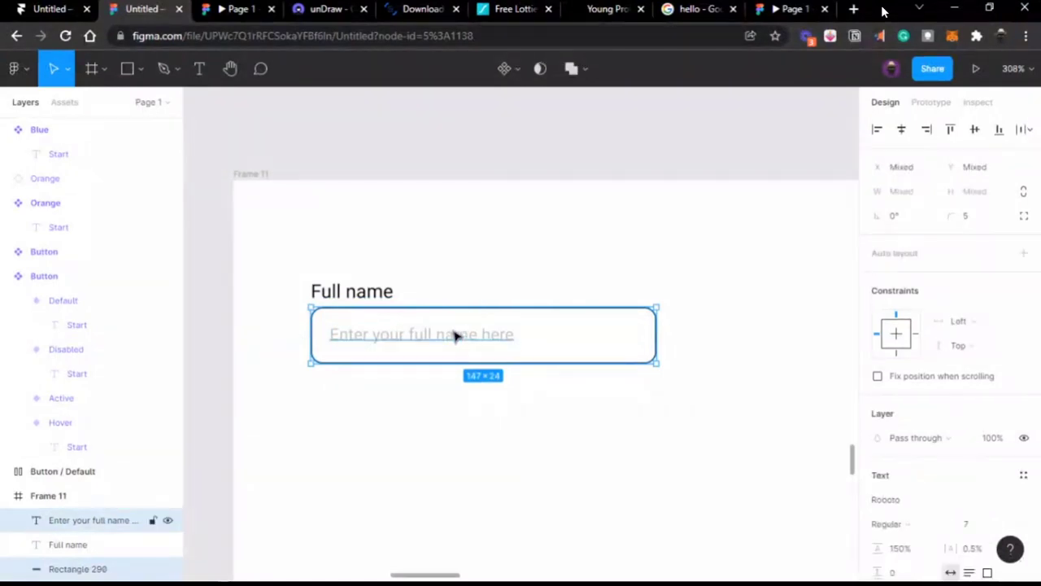
{"action": "key", "text": "ctrl+g"}
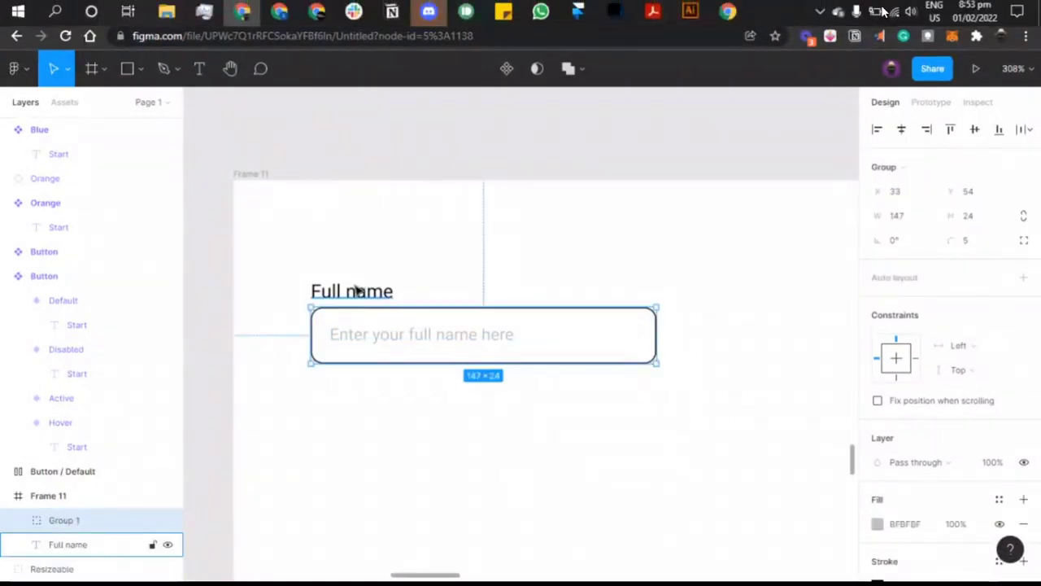
{"action": "left_click", "coordinate": [358, 291], "text": "shift"}
{"action": "key", "text": "ctrl+g"}
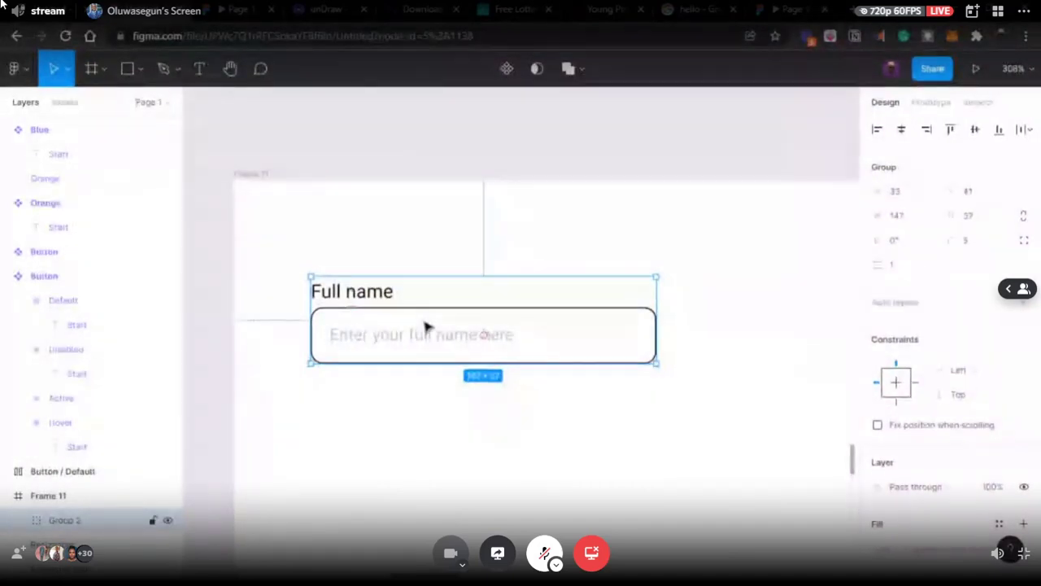
Step: Duplicate the Full name field below the original, checking the copy's label
{"action": "left_click_drag", "start_coordinate": [428, 326], "coordinate": [428, 452]}
{"action": "double_click", "coordinate": [365, 415]}
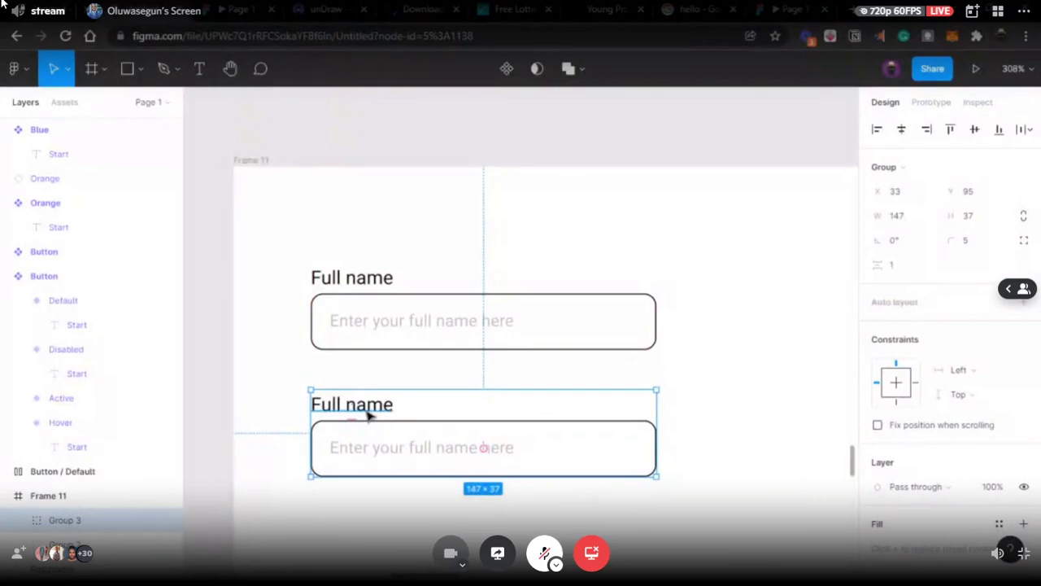
{"action": "key", "text": "Escape"}
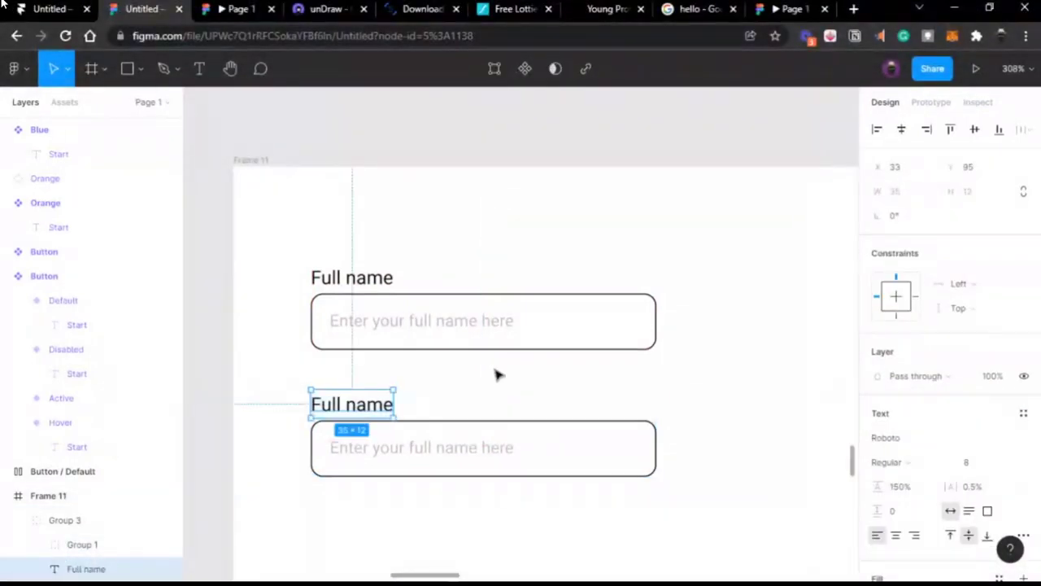
{"action": "key", "text": "Escape"}
{"action": "left_click", "coordinate": [465, 429]}
Step: Select the copied field's input box and placeholder, then switch to the Google 'hello' tab
{"action": "double_click", "coordinate": [460, 421]}
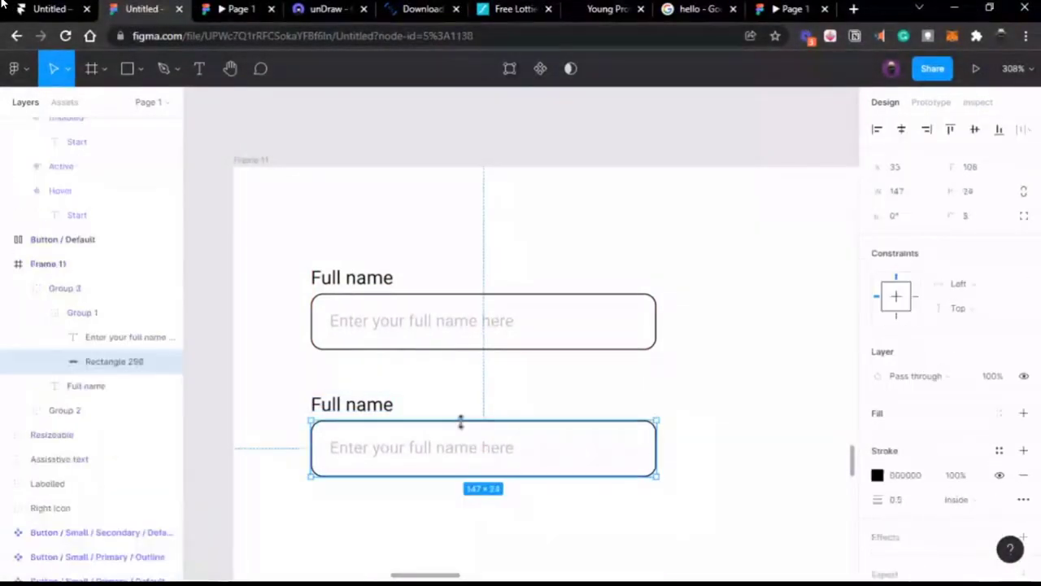
{"action": "scroll", "coordinate": [465, 428], "scroll_direction": "down", "scroll_amount": 3}
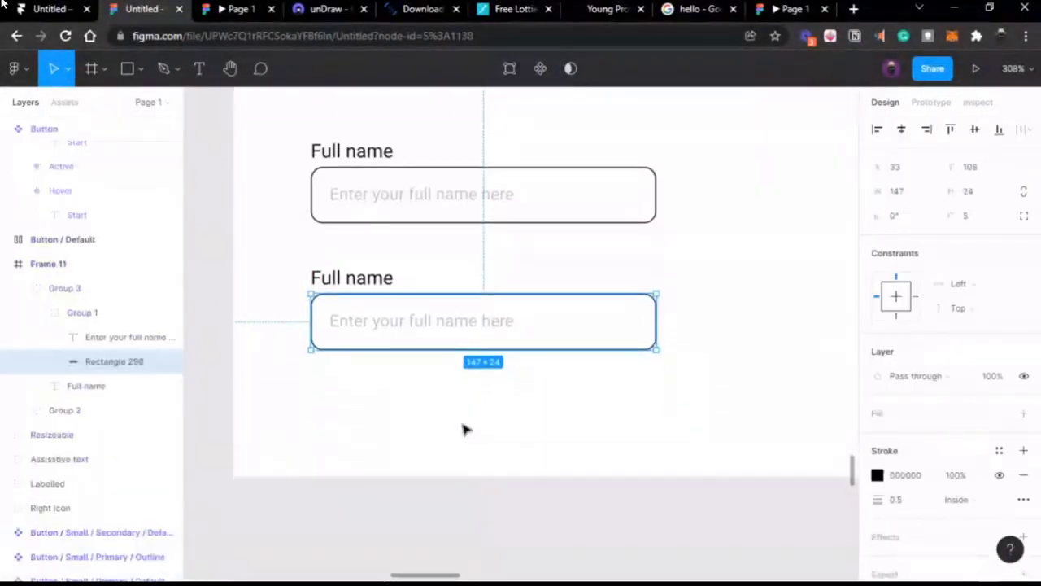
{"action": "double_click", "coordinate": [491, 322]}
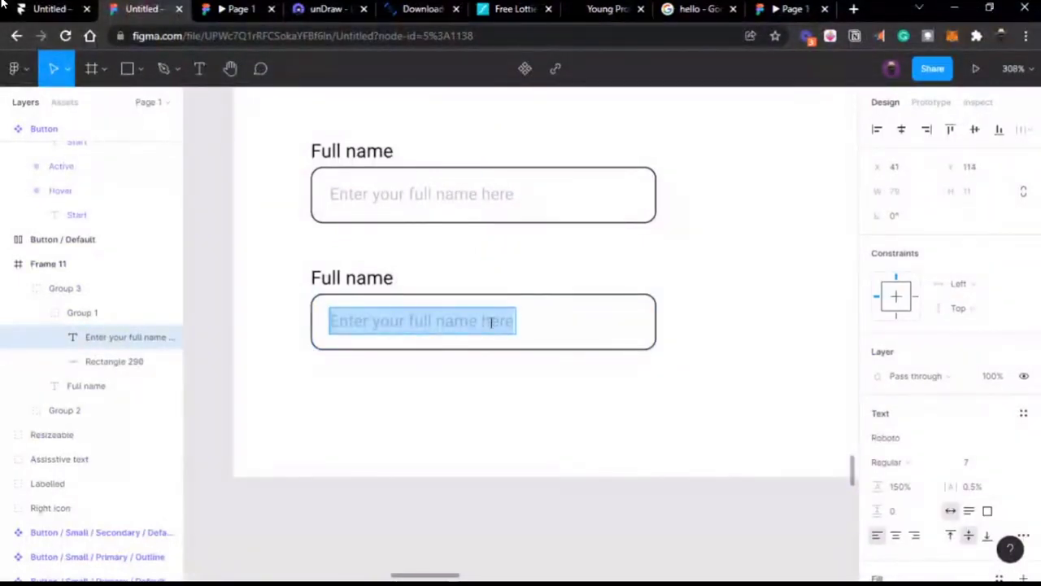
{"action": "key", "text": "Escape"}
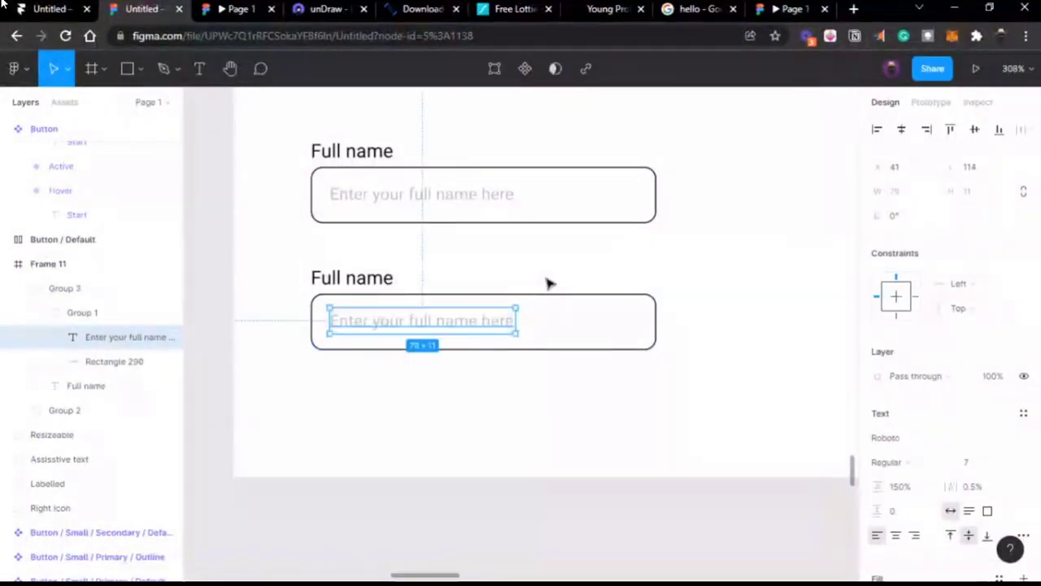
{"action": "left_click", "coordinate": [590, 296]}
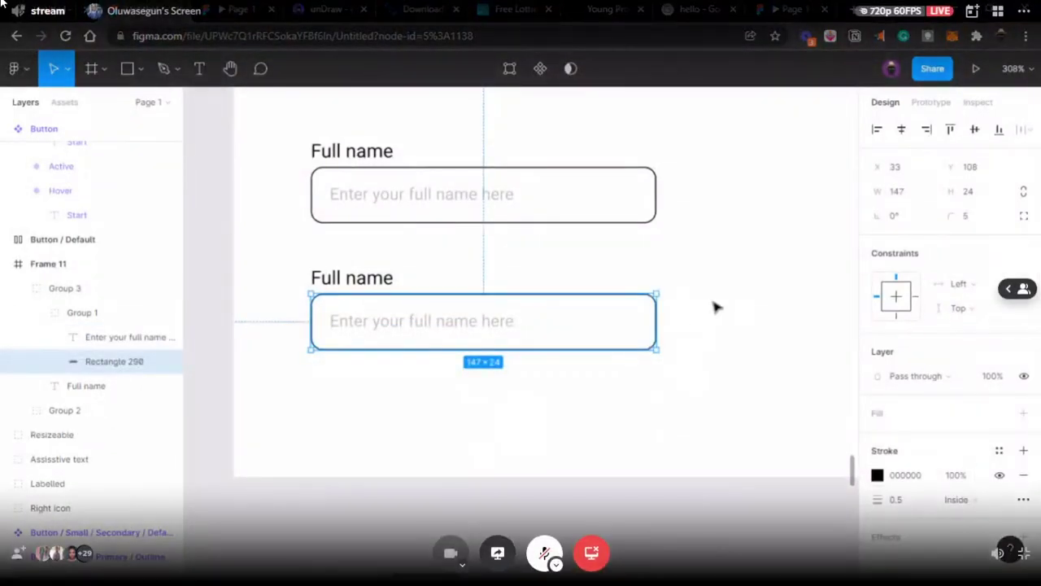
{"action": "scroll", "coordinate": [716, 304], "scroll_direction": "up", "scroll_amount": 3}
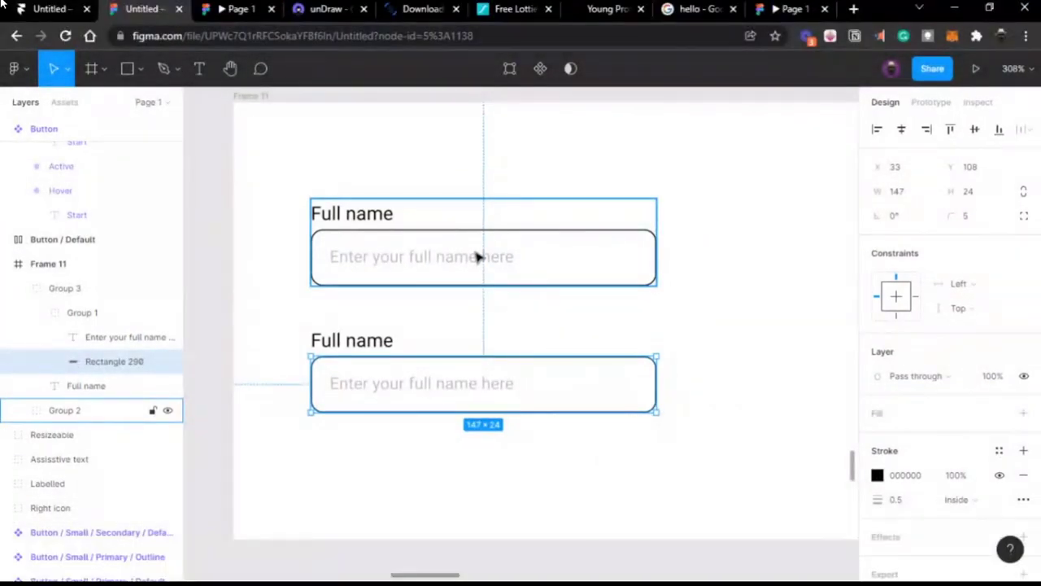
{"action": "left_click", "coordinate": [682, 11]}
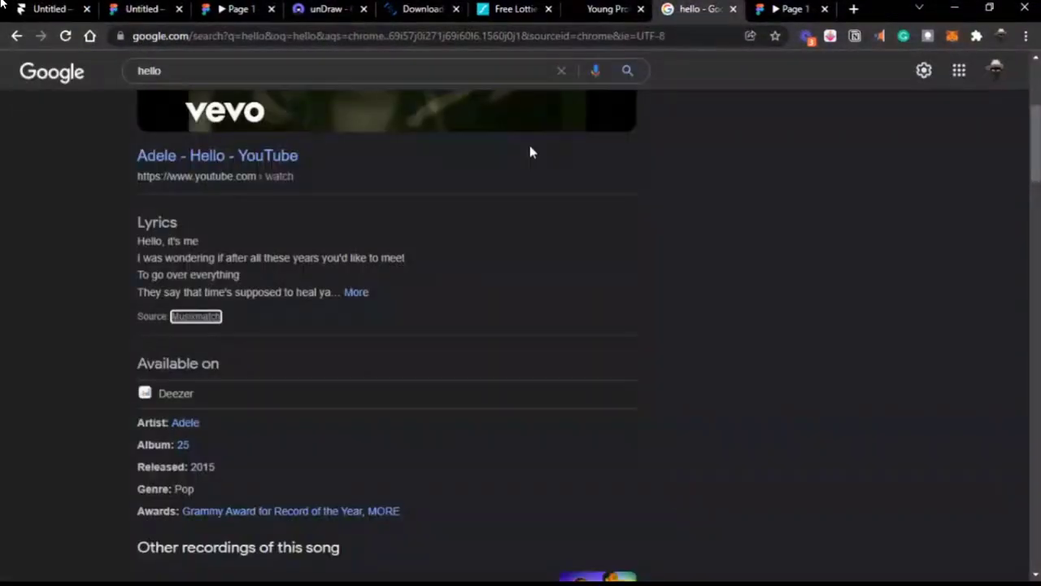
Step: Clear 'hello' from the Google search box, dismissing the suggestions, and return to Figma
{"action": "scroll", "coordinate": [529, 154], "scroll_direction": "up", "scroll_amount": 4}
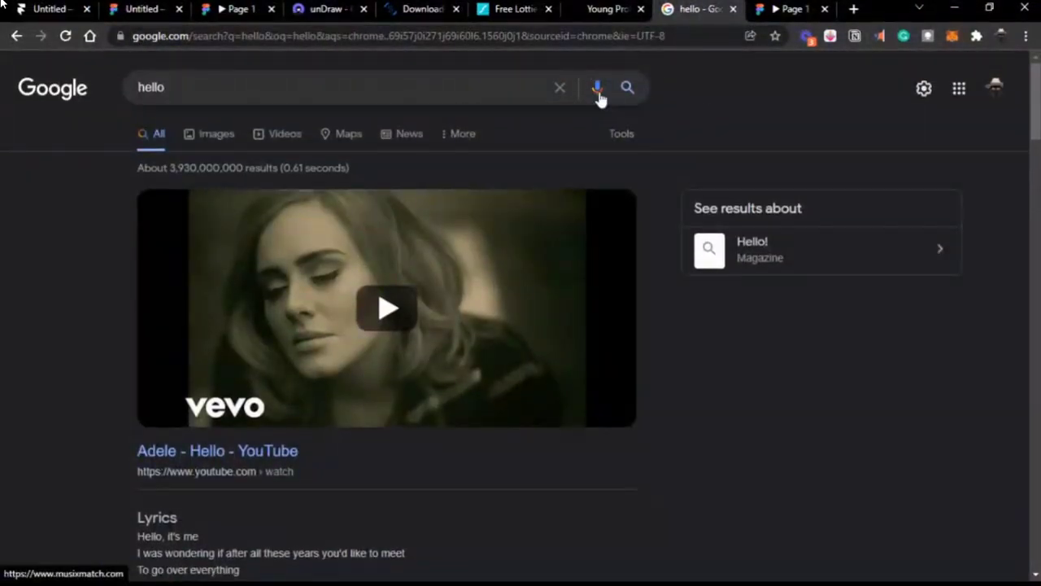
{"action": "left_click", "coordinate": [560, 87]}
{"action": "left_click", "coordinate": [749, 102]}
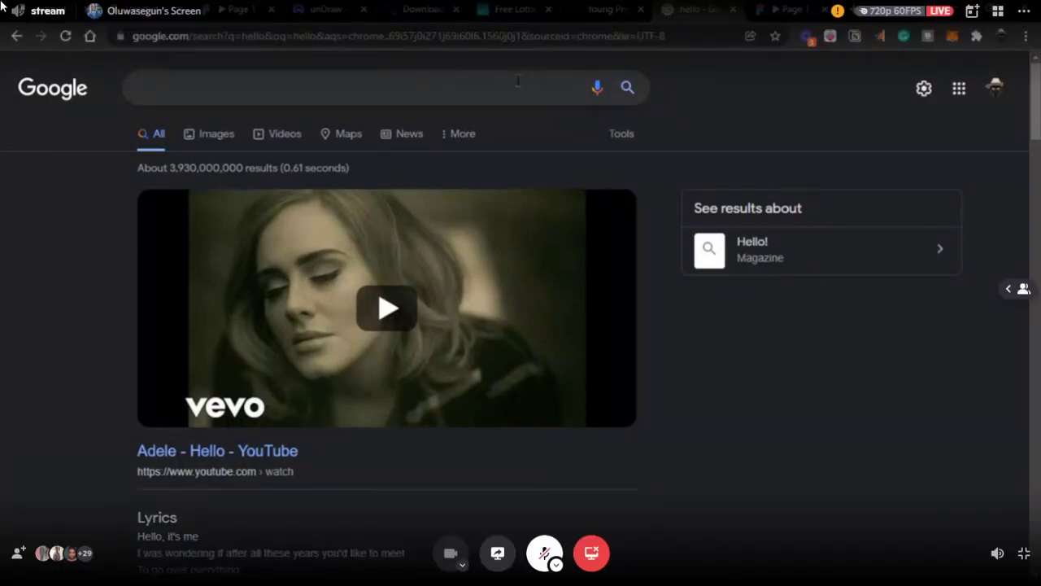
{"action": "left_click", "coordinate": [518, 82]}
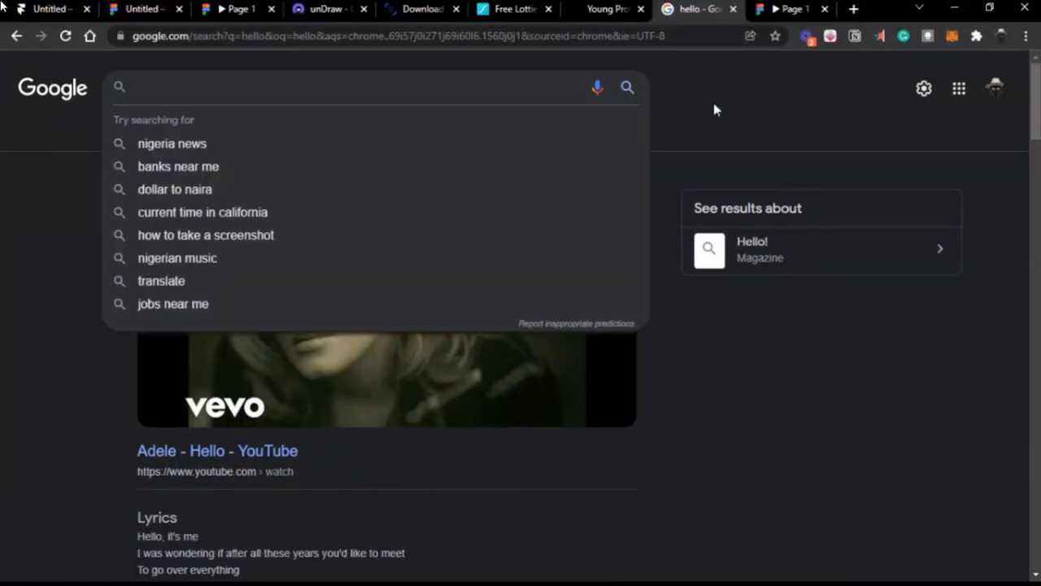
{"action": "left_click", "coordinate": [713, 107]}
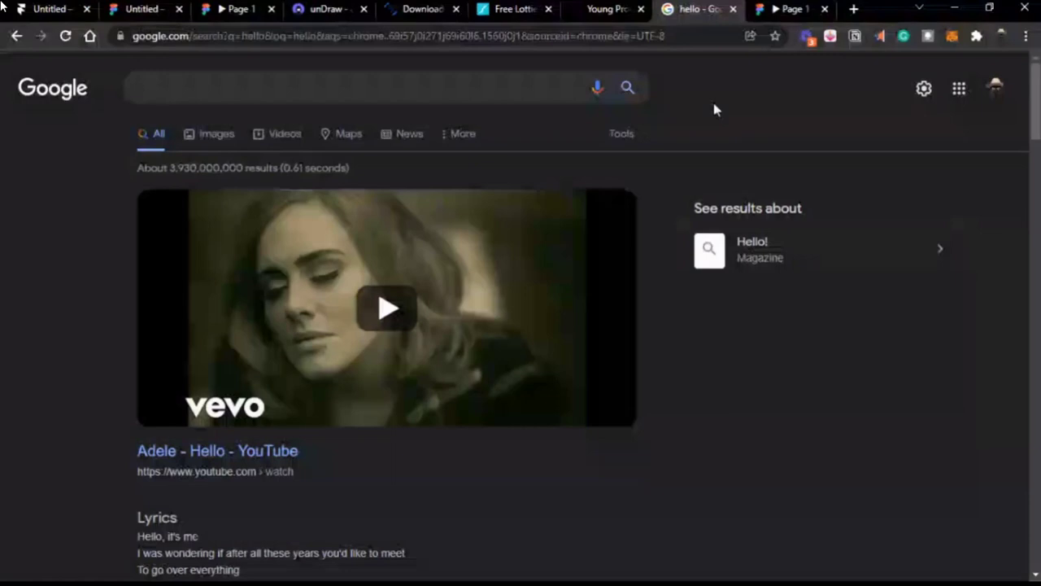
{"action": "left_click", "coordinate": [506, 85]}
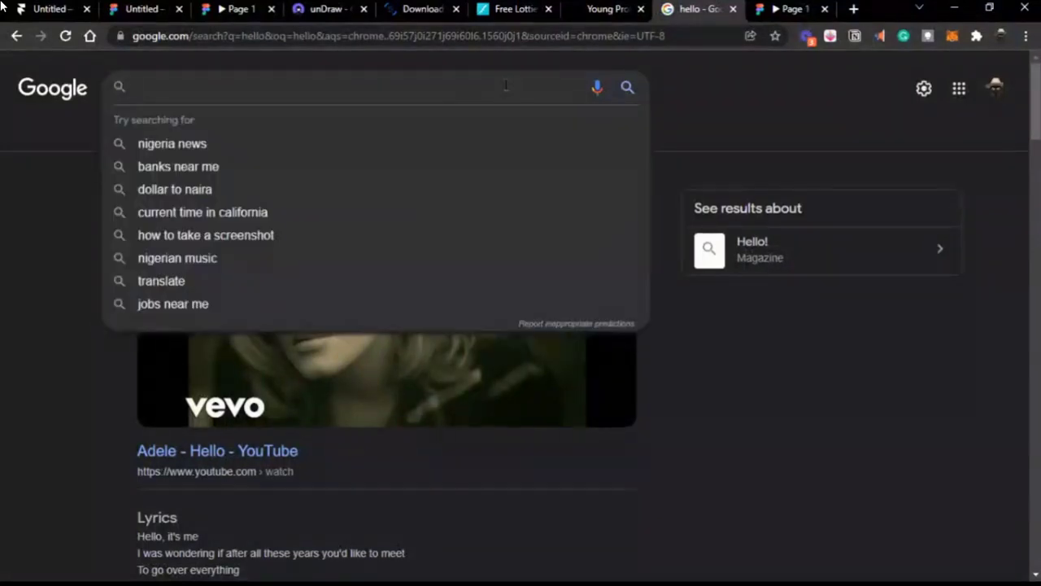
{"action": "left_click", "coordinate": [755, 81]}
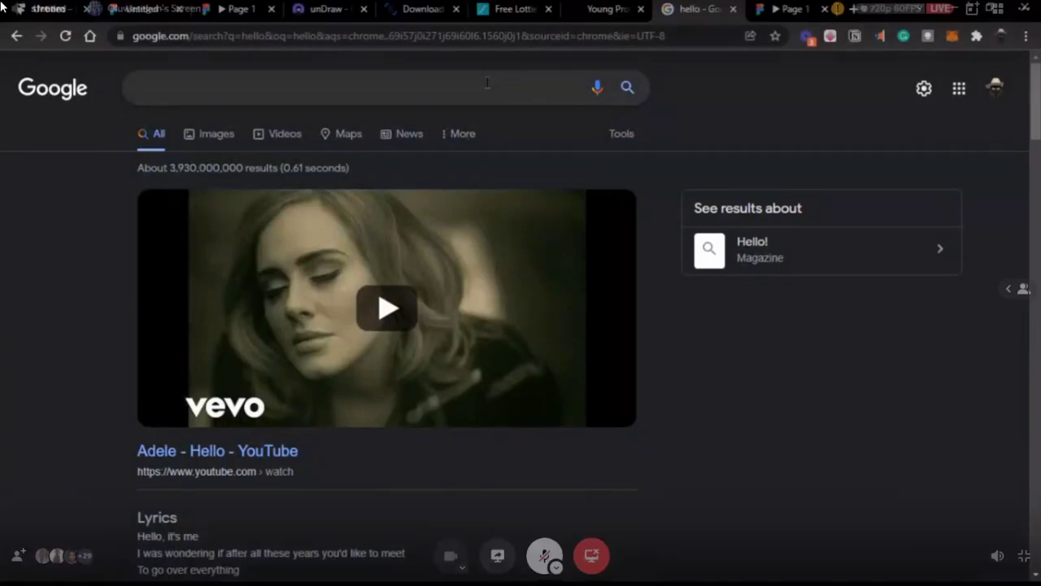
{"action": "left_click", "coordinate": [487, 82]}
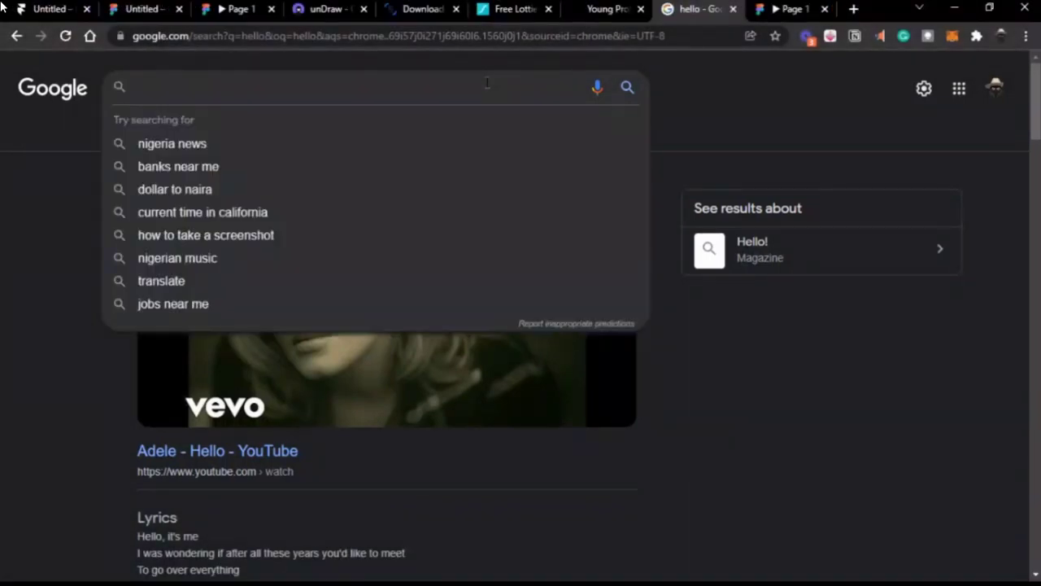
{"action": "left_click", "coordinate": [806, 102]}
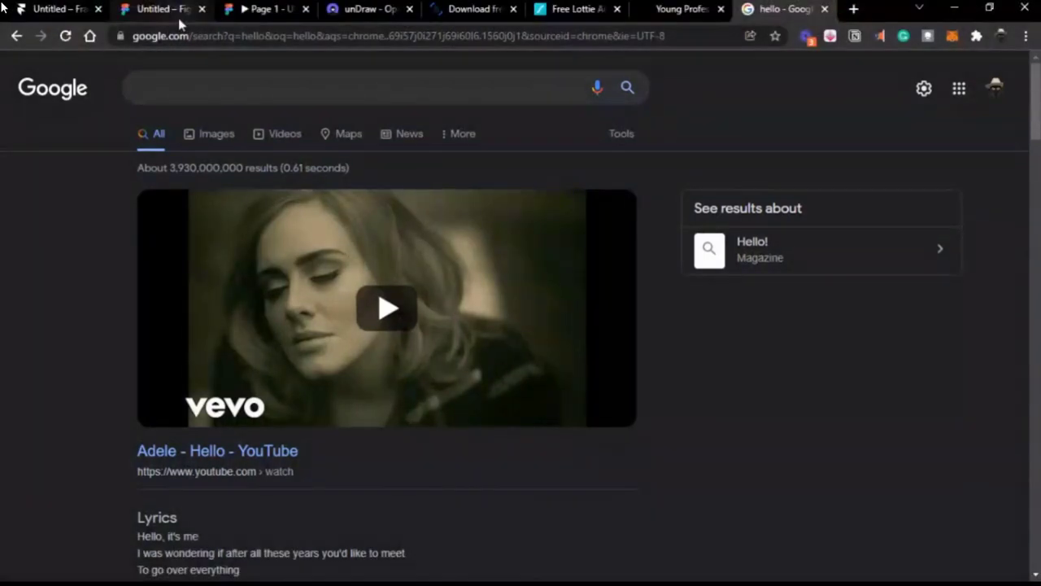
{"action": "left_click", "coordinate": [178, 18]}
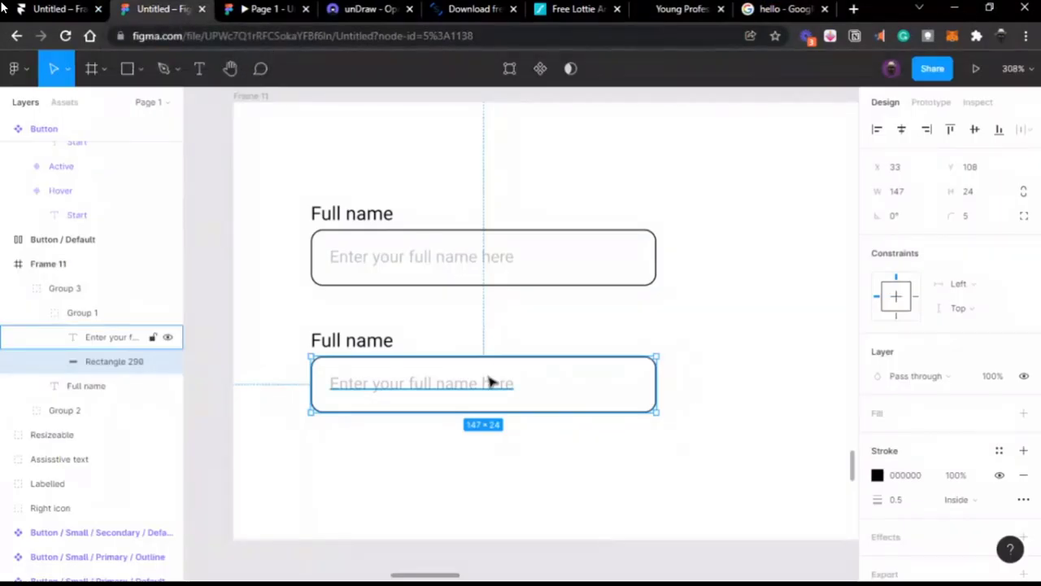
Step: Eyedrop the Start button's orange FF7A00 as the lower input box's stroke colour
{"action": "scroll", "coordinate": [491, 383], "scroll_direction": "down", "scroll_amount": 2}
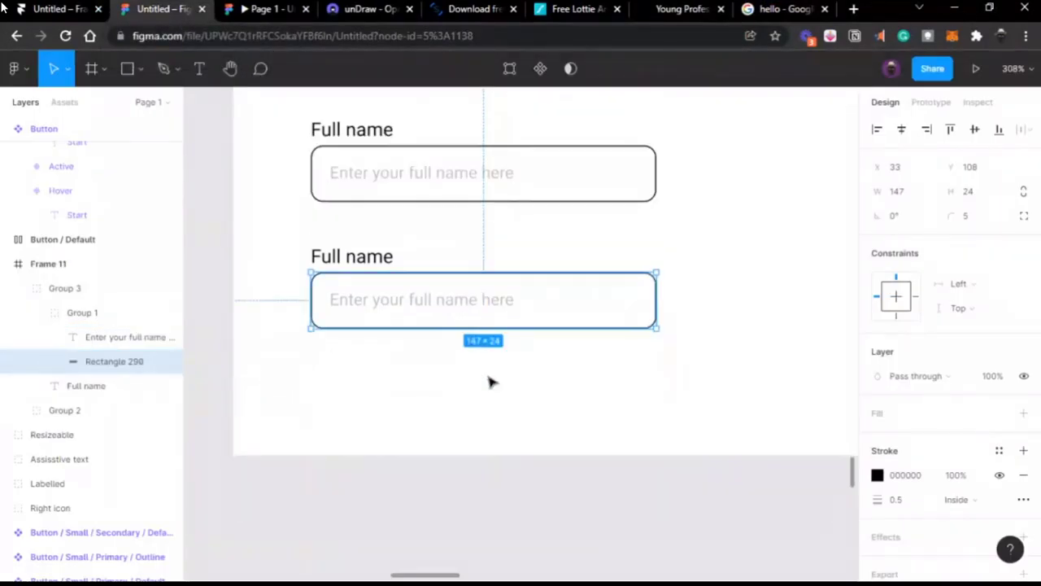
{"action": "left_click", "coordinate": [878, 476]}
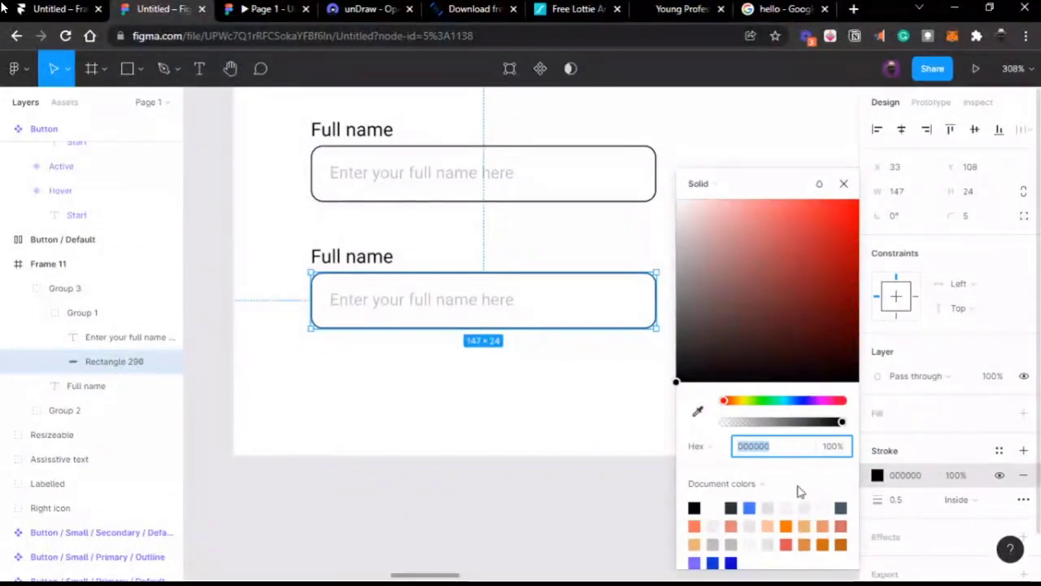
{"action": "scroll", "coordinate": [511, 432], "scroll_direction": "down", "scroll_amount": 1}
{"action": "scroll", "coordinate": [510, 434], "scroll_direction": "up", "scroll_amount": 6}
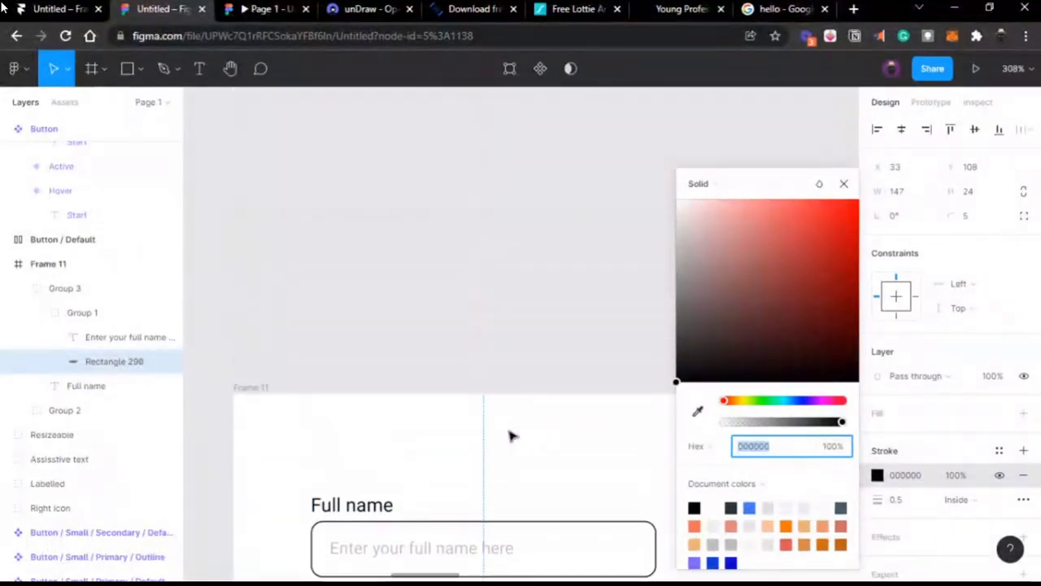
{"action": "left_click", "coordinate": [697, 411]}
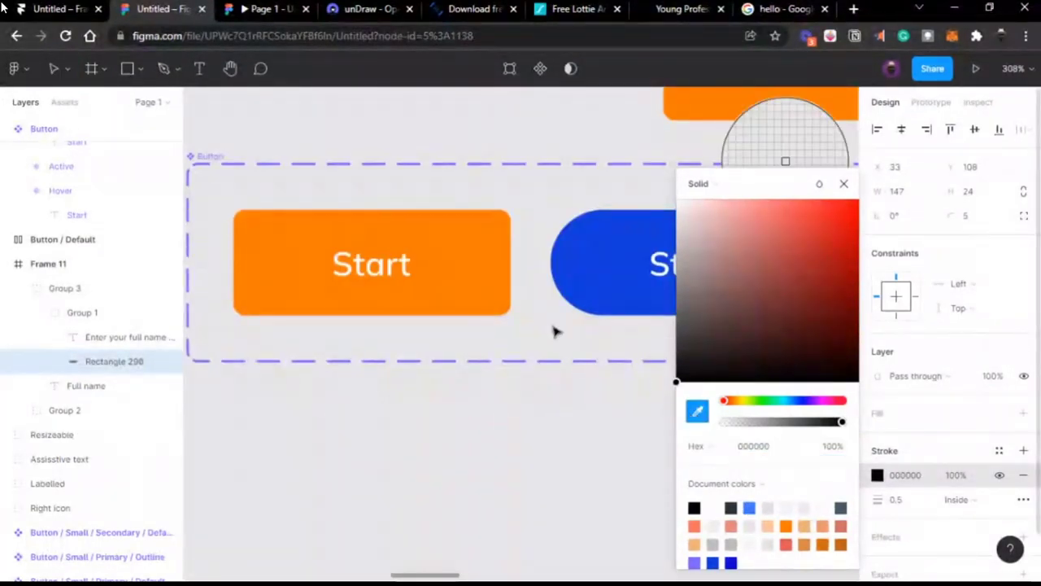
{"action": "left_click", "coordinate": [494, 284]}
{"action": "scroll", "coordinate": [495, 284], "scroll_direction": "down", "scroll_amount": 6}
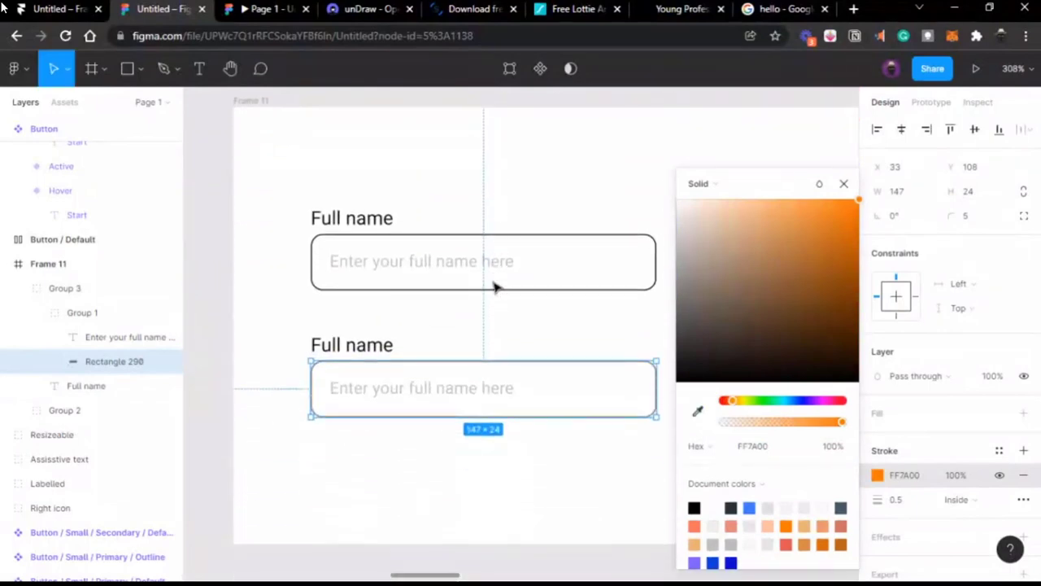
{"action": "left_click", "coordinate": [200, 310]}
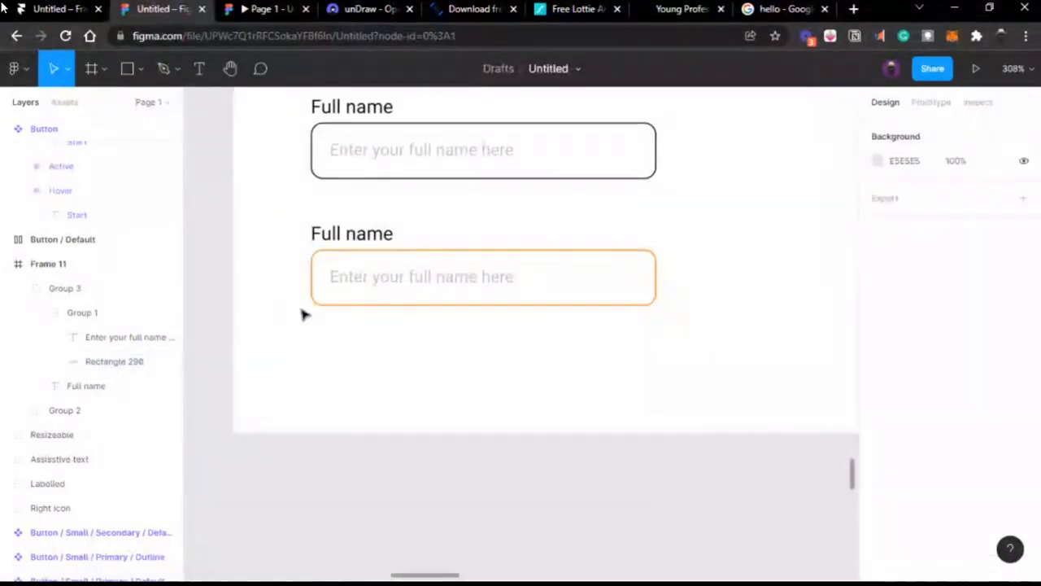
Step: Inspect the second field's label, input box and placeholder layers without changing them
{"action": "scroll", "coordinate": [404, 392], "scroll_direction": "up", "scroll_amount": 1}
{"action": "left_click", "coordinate": [389, 297]}
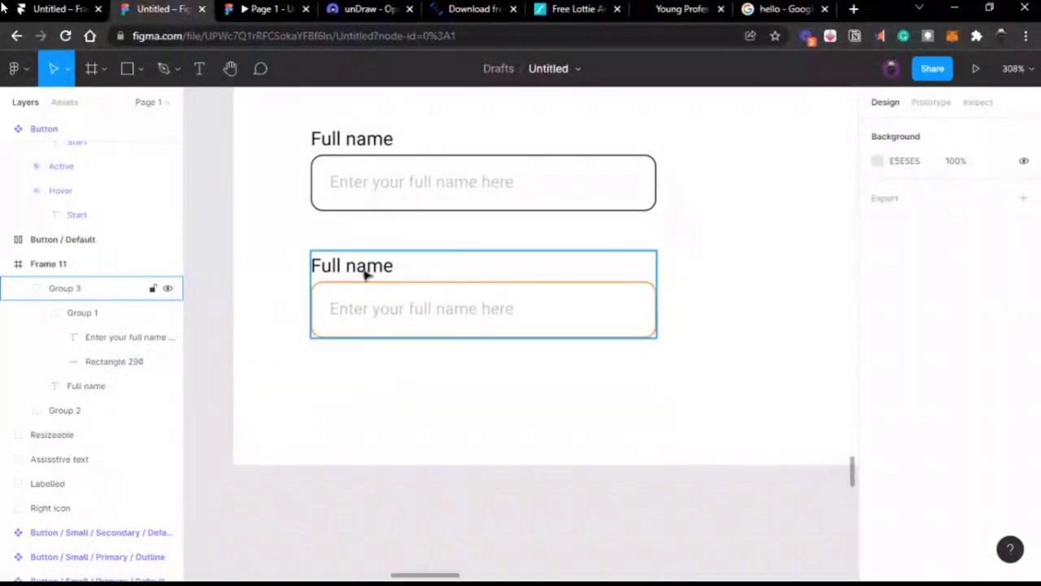
{"action": "double_click", "coordinate": [366, 275]}
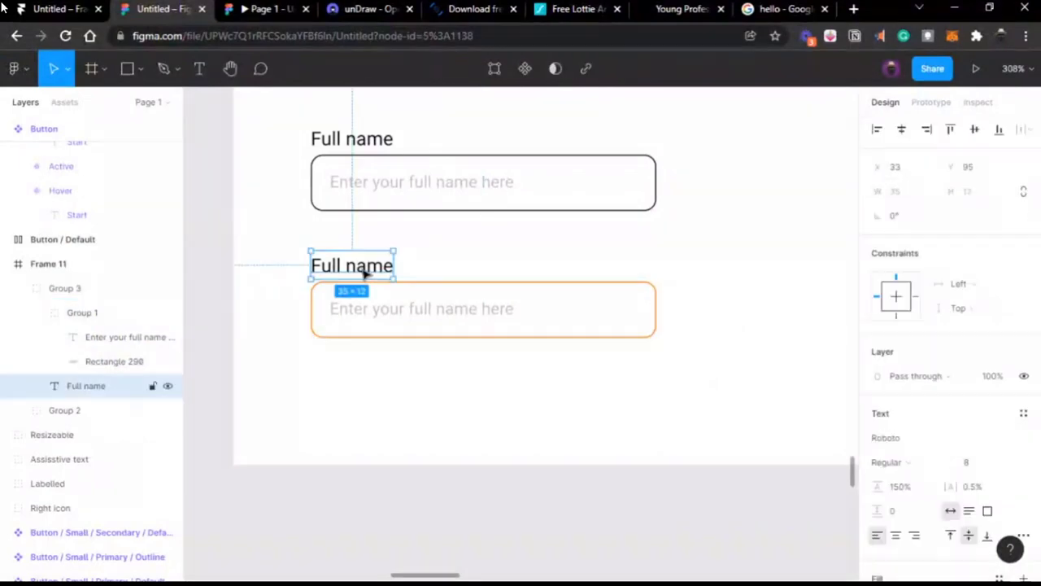
{"action": "left_click", "coordinate": [476, 315]}
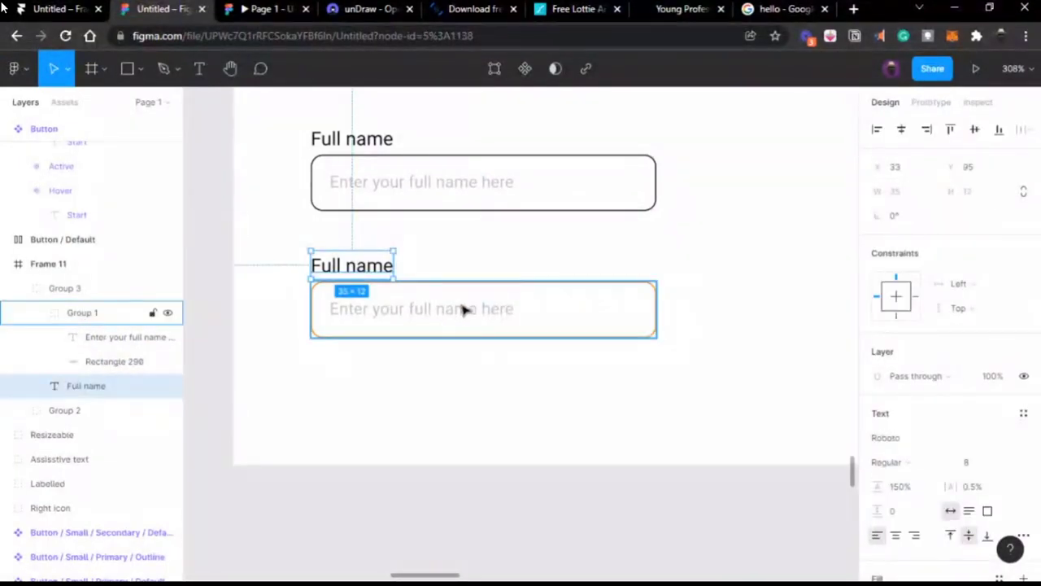
{"action": "scroll", "coordinate": [470, 312], "scroll_direction": "up", "scroll_amount": 3, "text": "ctrl"}
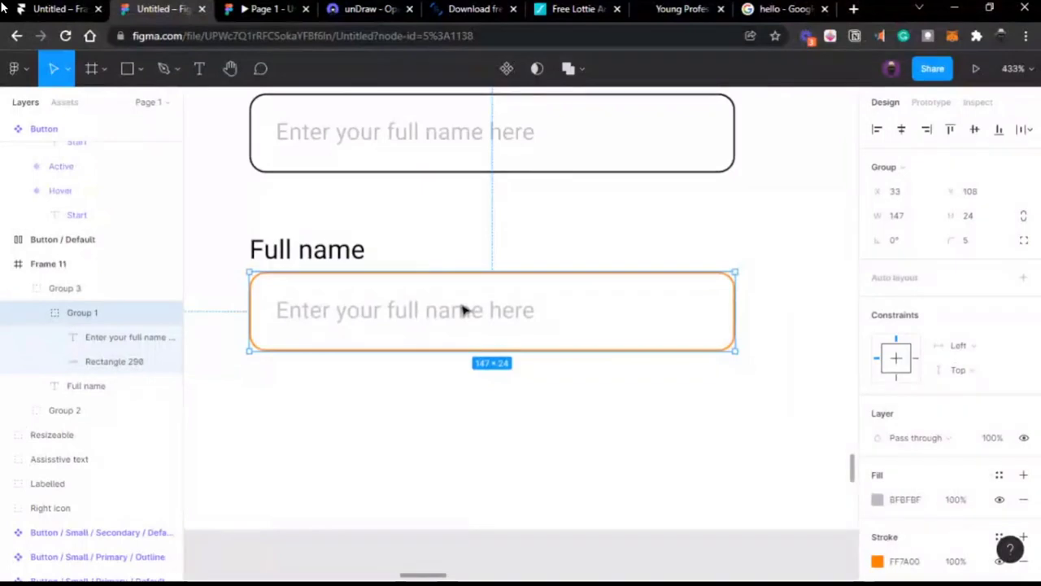
{"action": "double_click", "coordinate": [464, 309]}
{"action": "double_click", "coordinate": [461, 304]}
{"action": "key", "text": "Escape"}
Step: Alt-drag the whole second Full name field to the right, creating Group 4
{"action": "left_click", "coordinate": [484, 377]}
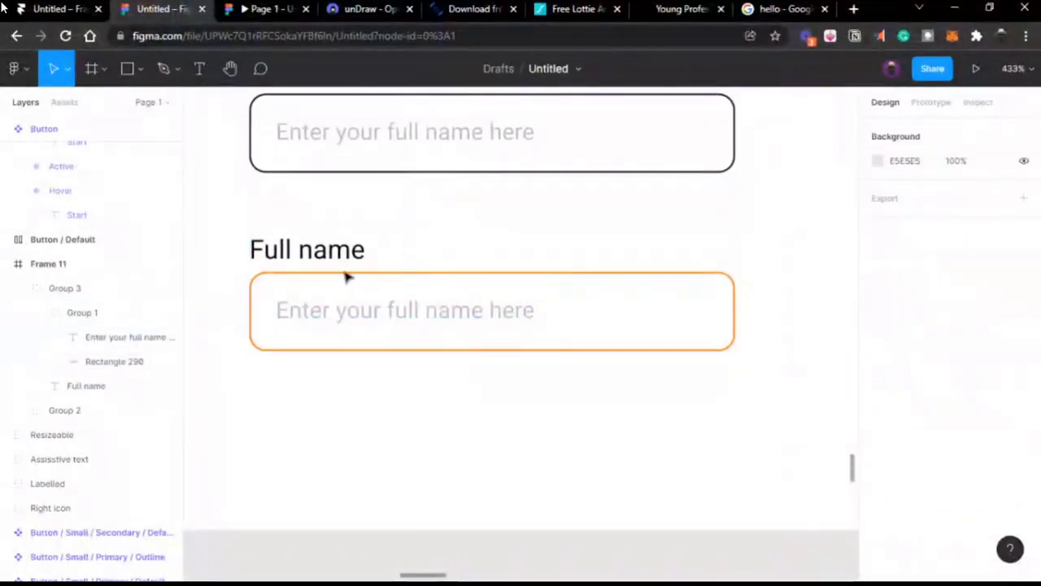
{"action": "left_click", "coordinate": [339, 273]}
{"action": "left_click_drag", "start_coordinate": [360, 442], "coordinate": [709, 314]}
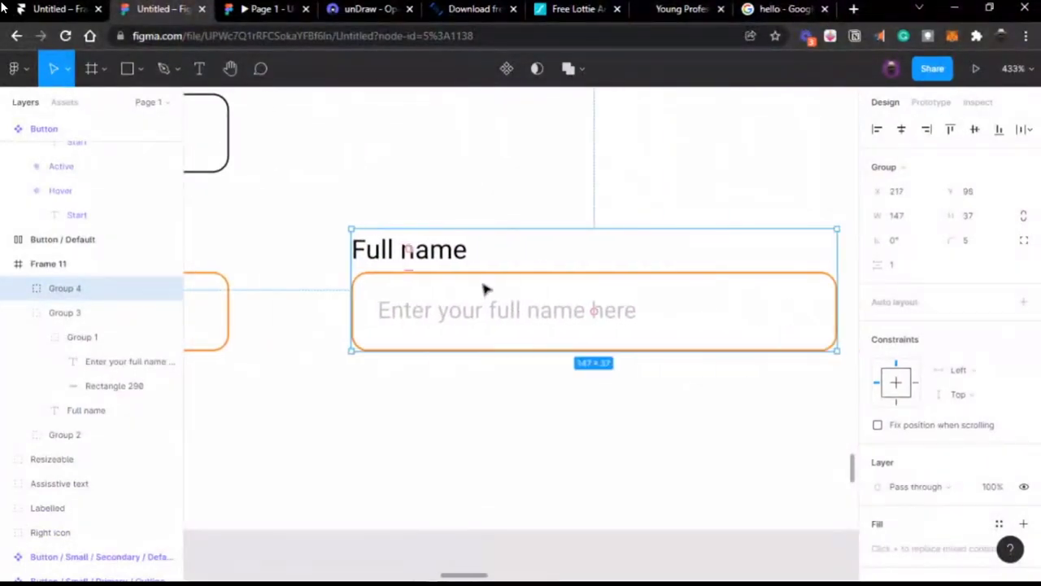
Step: Replace the copy's placeholder with a sample full name coloured black 000000
{"action": "double_click", "coordinate": [481, 301]}
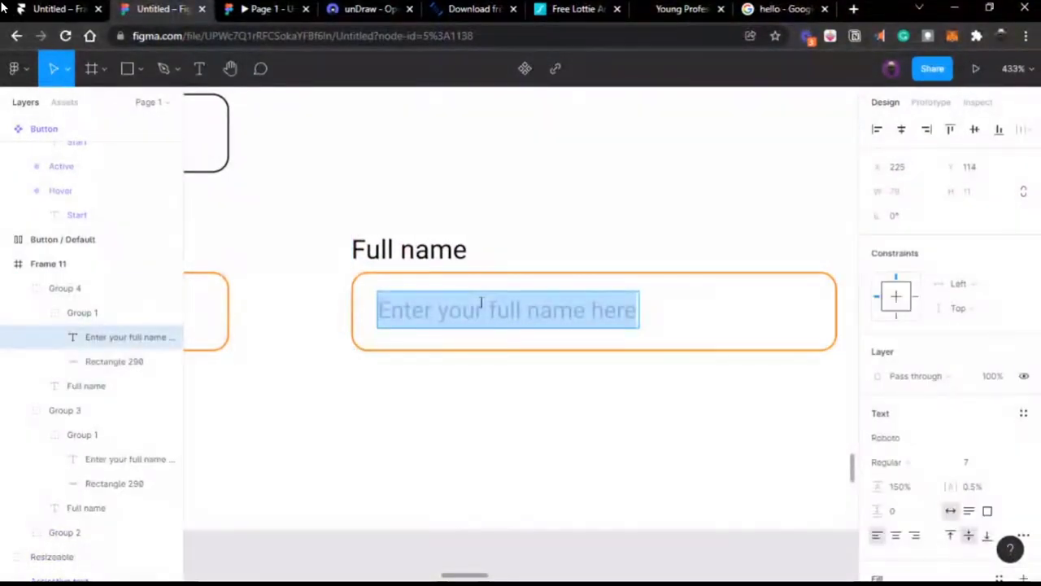
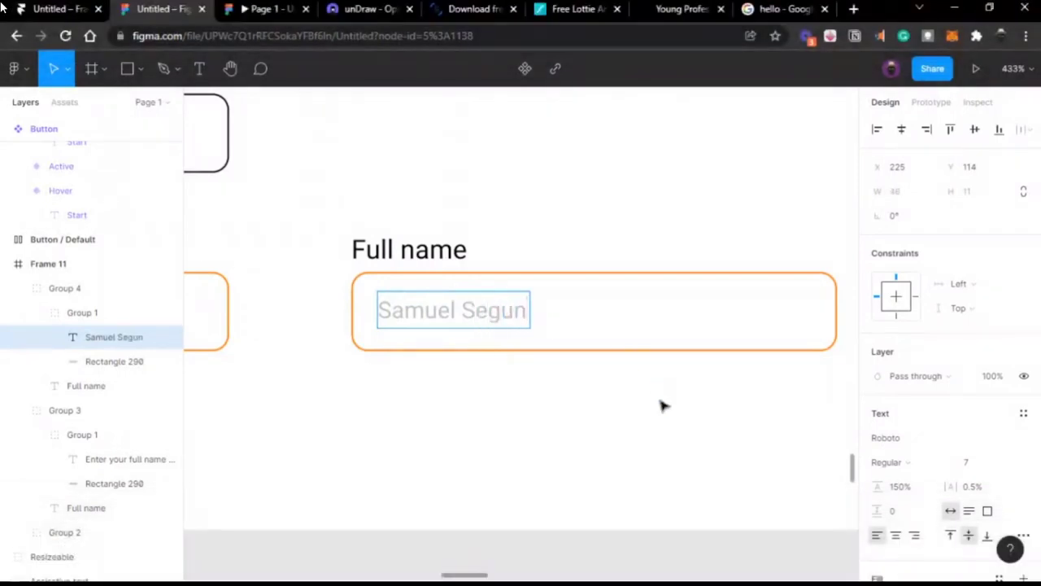
{"action": "key", "text": "Escape"}
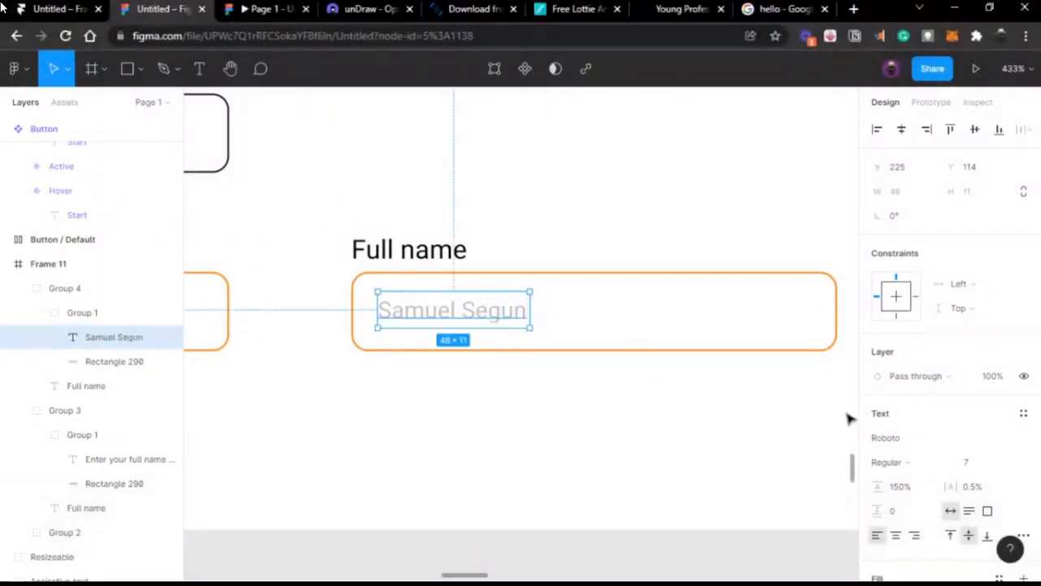
{"action": "scroll", "coordinate": [879, 448], "scroll_direction": "down", "scroll_amount": 3}
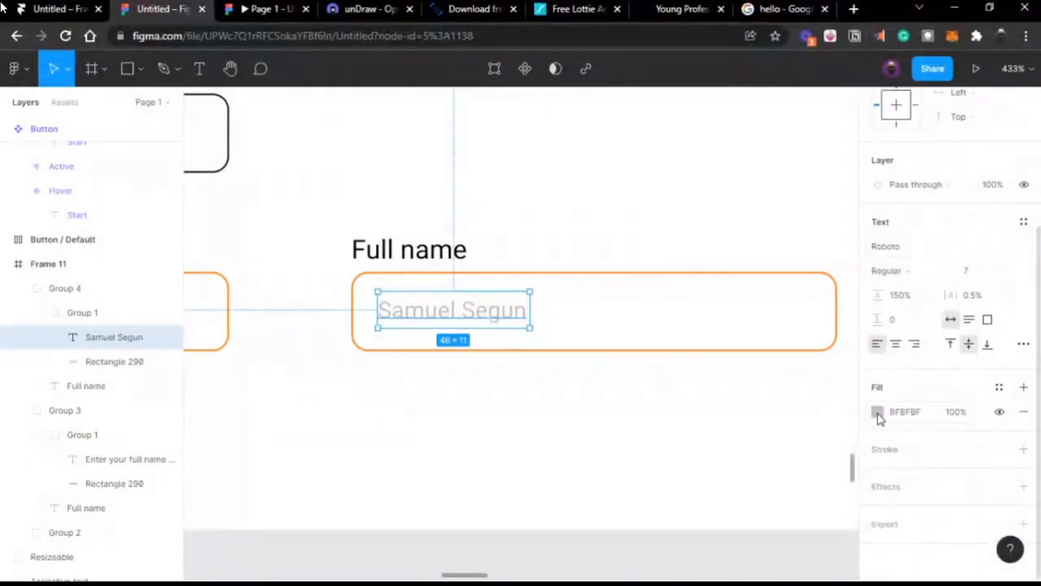
{"action": "left_click", "coordinate": [877, 412]}
{"action": "left_click_drag", "start_coordinate": [719, 255], "coordinate": [653, 414]}
{"action": "left_click", "coordinate": [845, 184]}
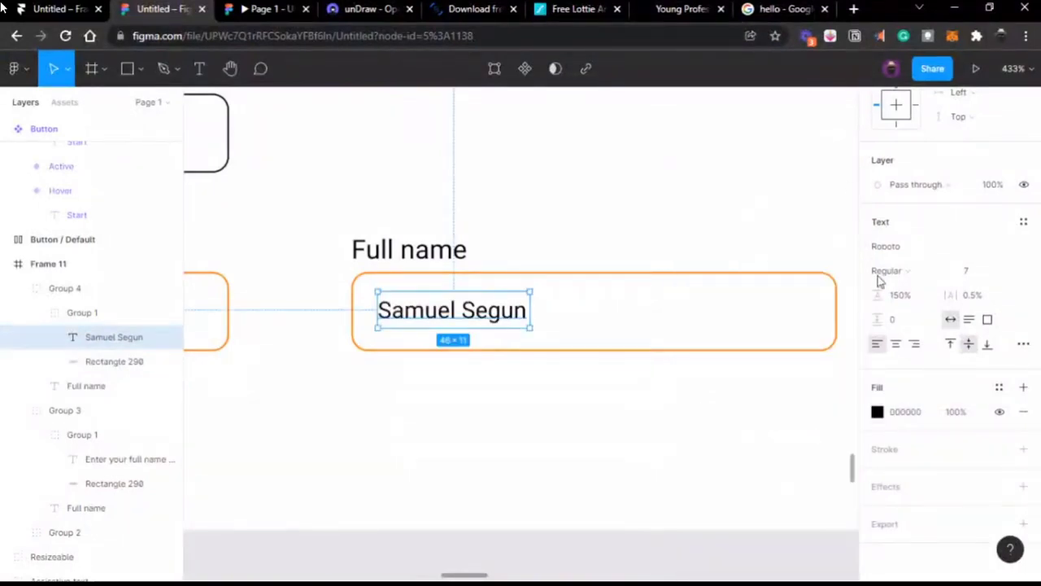
Step: Set the name text's font size to 9 after briefly trying 8
{"action": "left_click", "coordinate": [978, 275]}
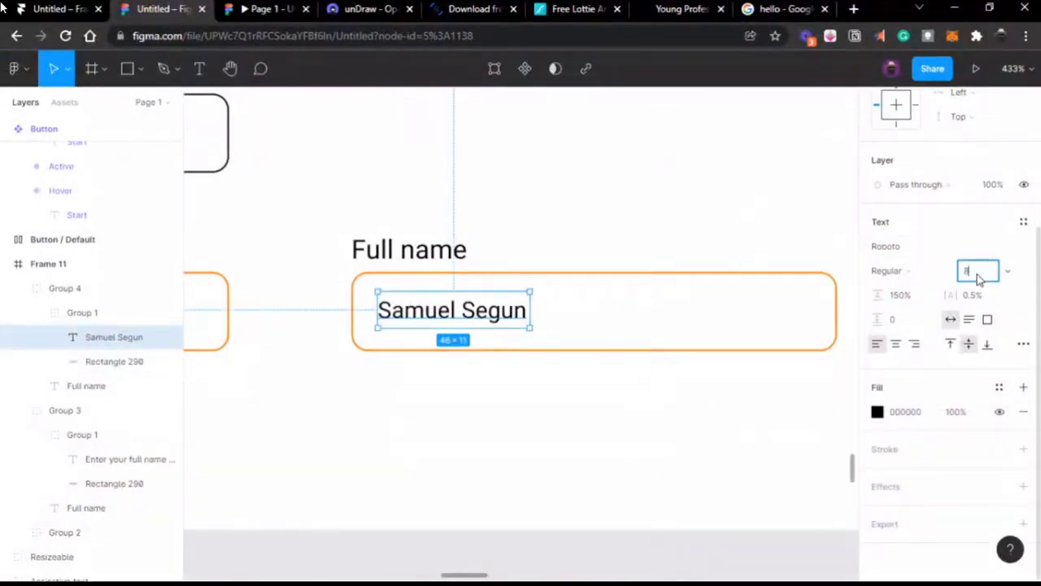
{"action": "type", "text": "8"}
{"action": "key", "text": "Return"}
{"action": "left_click", "coordinate": [978, 275]}
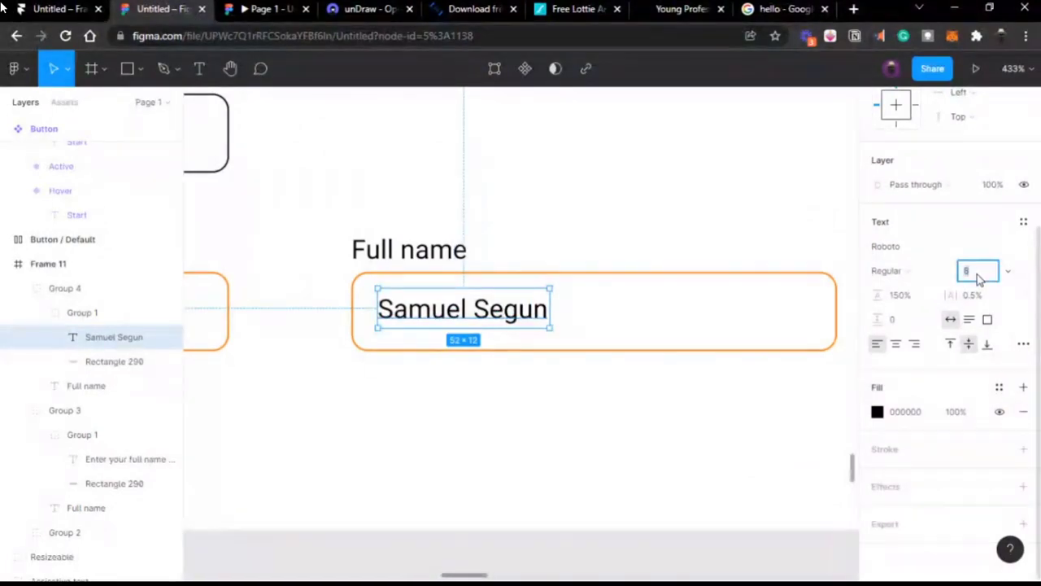
{"action": "type", "text": "9"}
{"action": "key", "text": "Return"}
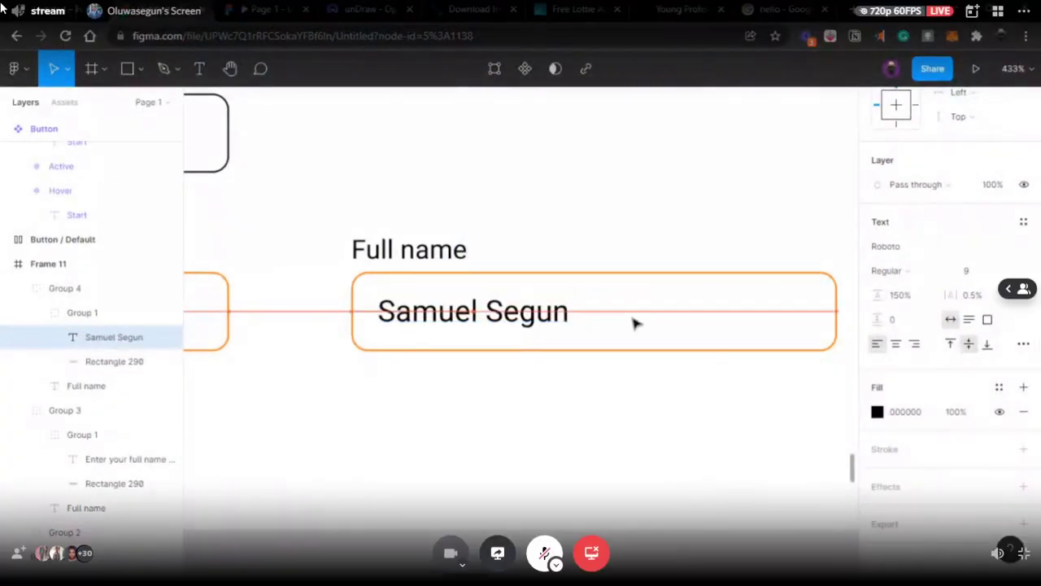
{"action": "left_click", "coordinate": [572, 224]}
{"action": "scroll", "coordinate": [571, 224], "scroll_direction": "down", "scroll_amount": 2}
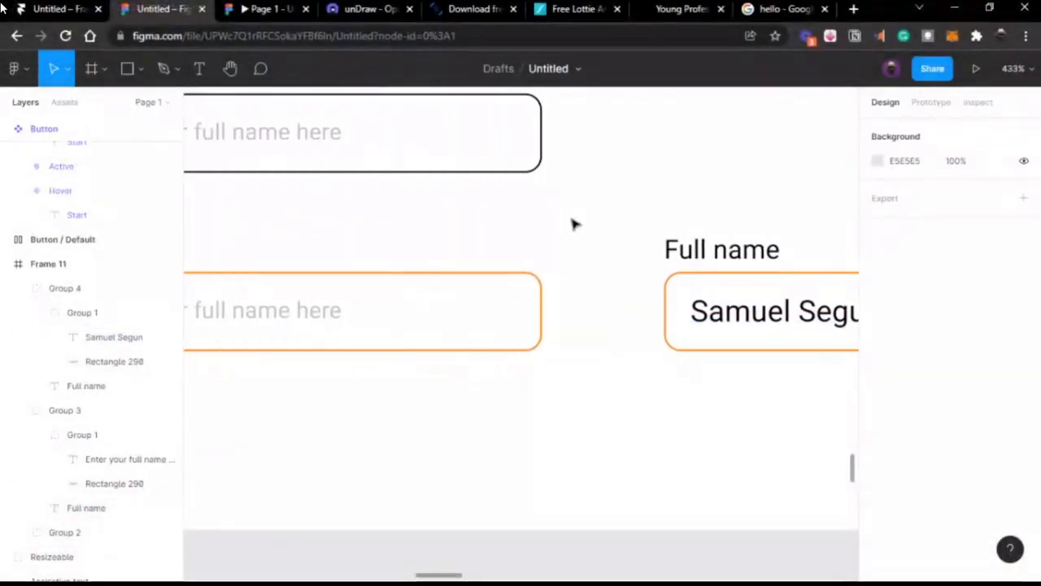
{"action": "scroll", "coordinate": [572, 223], "scroll_direction": "left", "scroll_amount": 5}
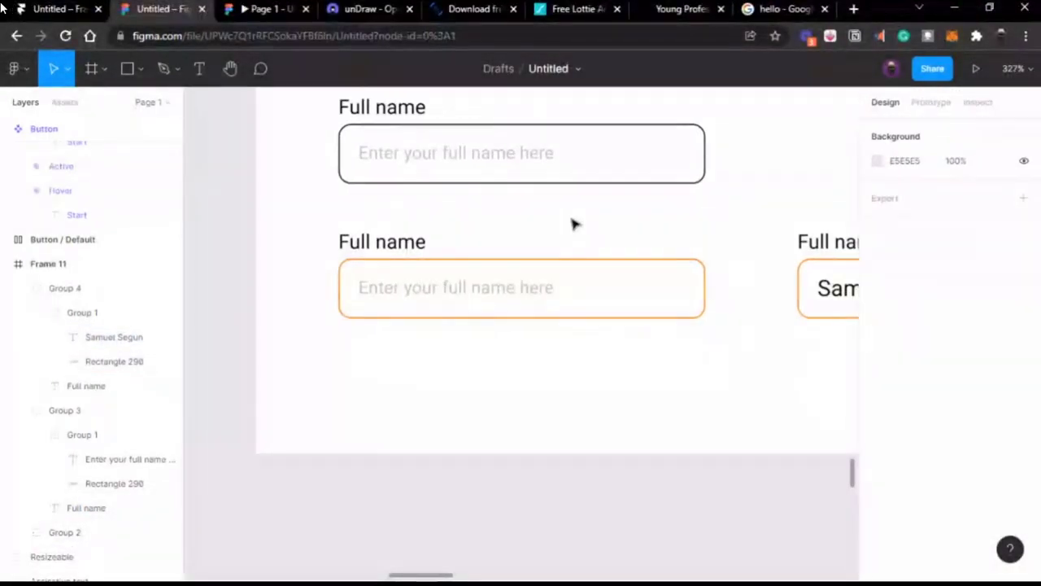
{"action": "scroll", "coordinate": [572, 224], "scroll_direction": "right", "scroll_amount": 2}
{"action": "scroll", "coordinate": [586, 229], "scroll_direction": "right", "scroll_amount": 4}
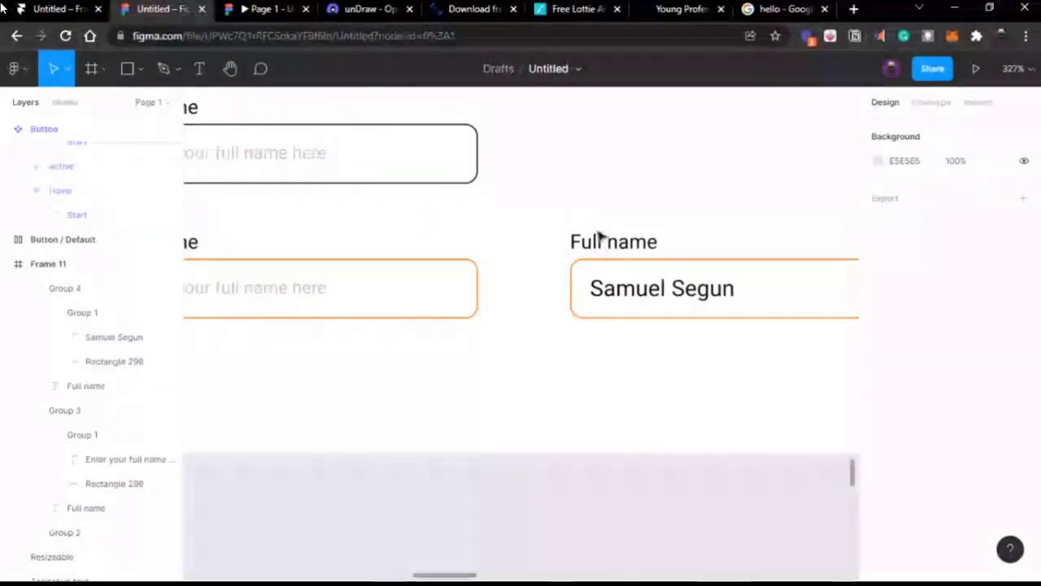
{"action": "left_click", "coordinate": [603, 236]}
{"action": "left_click", "coordinate": [602, 238]}
{"action": "scroll", "coordinate": [600, 268], "scroll_direction": "right", "scroll_amount": 2}
{"action": "left_click", "coordinate": [597, 293]}
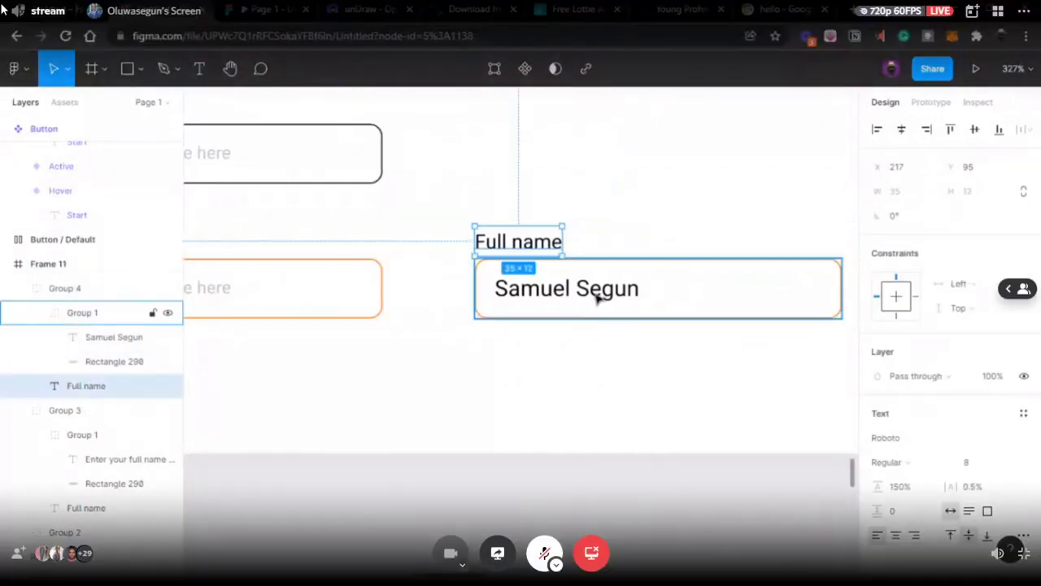
{"action": "double_click", "coordinate": [598, 294]}
{"action": "scroll", "coordinate": [590, 296], "scroll_direction": "down", "scroll_amount": 5}
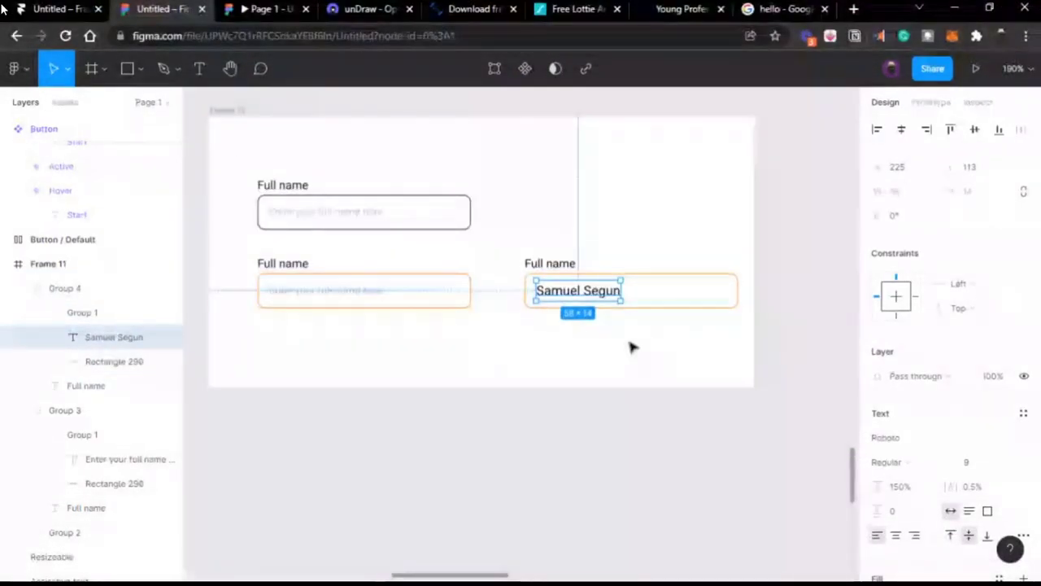
{"action": "left_click", "coordinate": [633, 348]}
{"action": "left_click", "coordinate": [675, 290]}
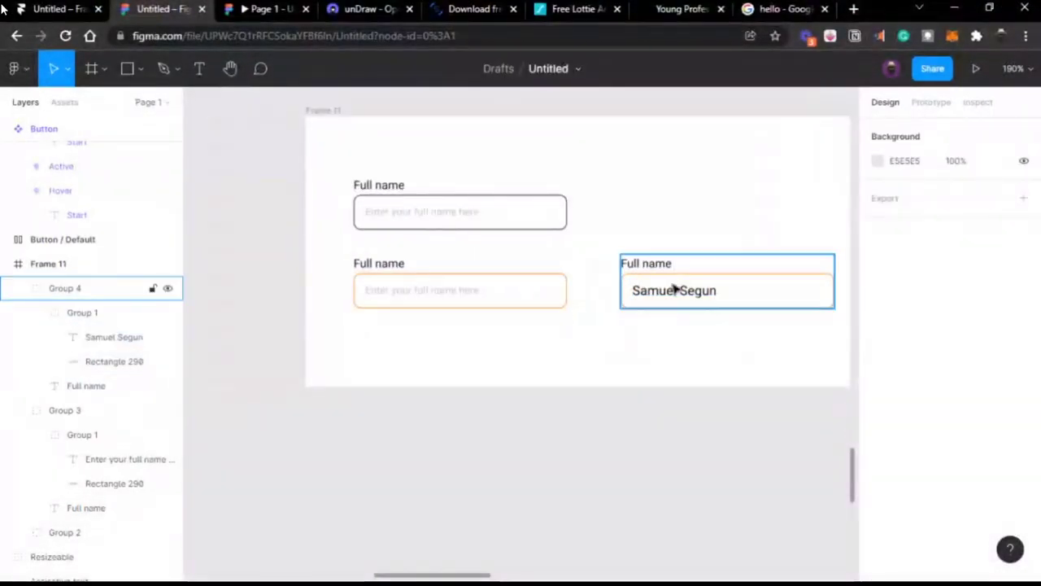
{"action": "left_click", "coordinate": [674, 290]}
{"action": "scroll", "coordinate": [675, 290], "scroll_direction": "right", "scroll_amount": 2}
{"action": "scroll", "coordinate": [625, 290], "scroll_direction": "up", "scroll_amount": 1}
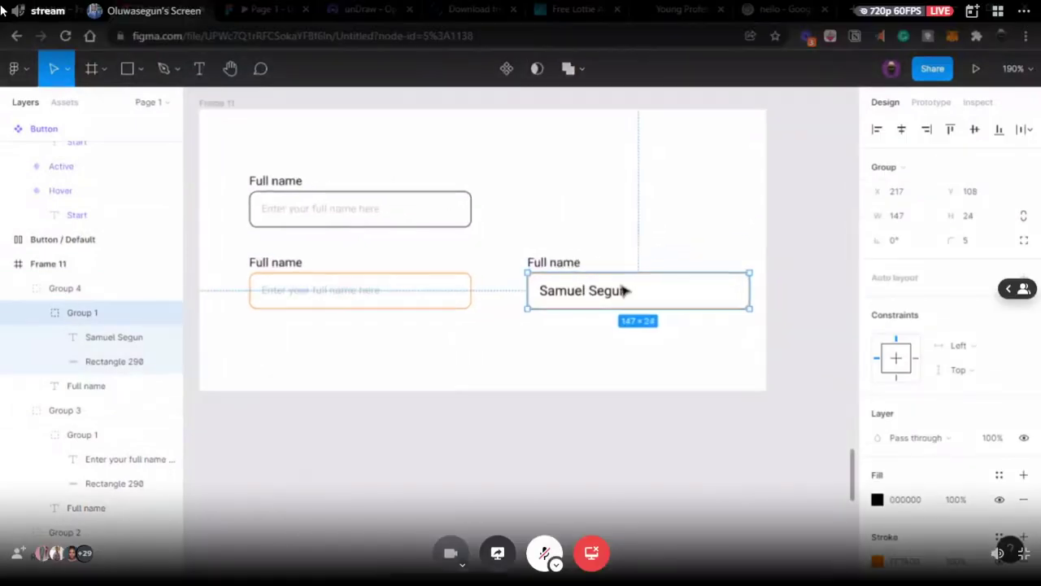
{"action": "scroll", "coordinate": [625, 291], "scroll_direction": "up", "scroll_amount": 3}
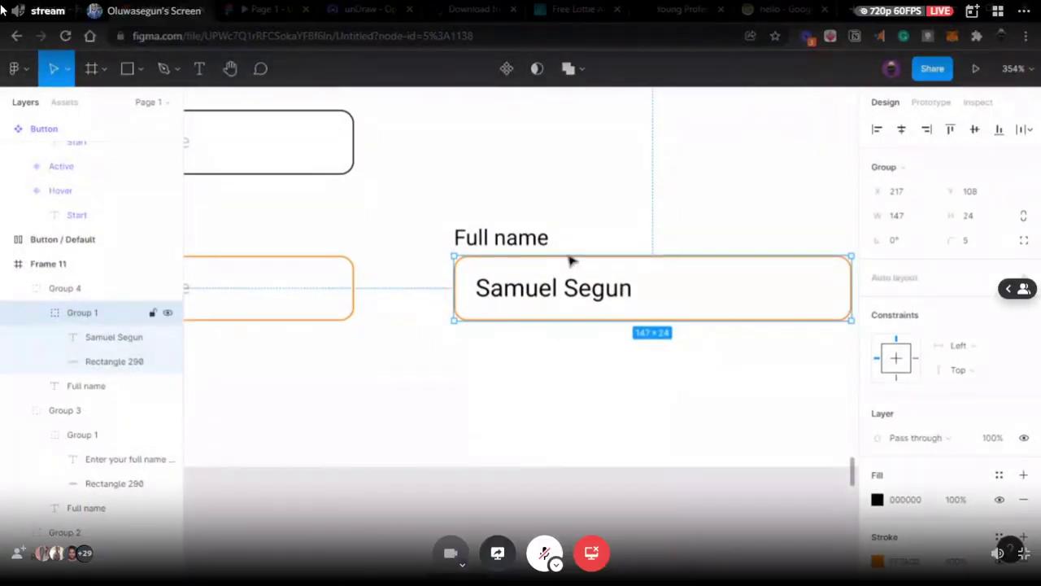
{"action": "left_click", "coordinate": [586, 190]}
{"action": "scroll", "coordinate": [586, 190], "scroll_direction": "down", "scroll_amount": 3}
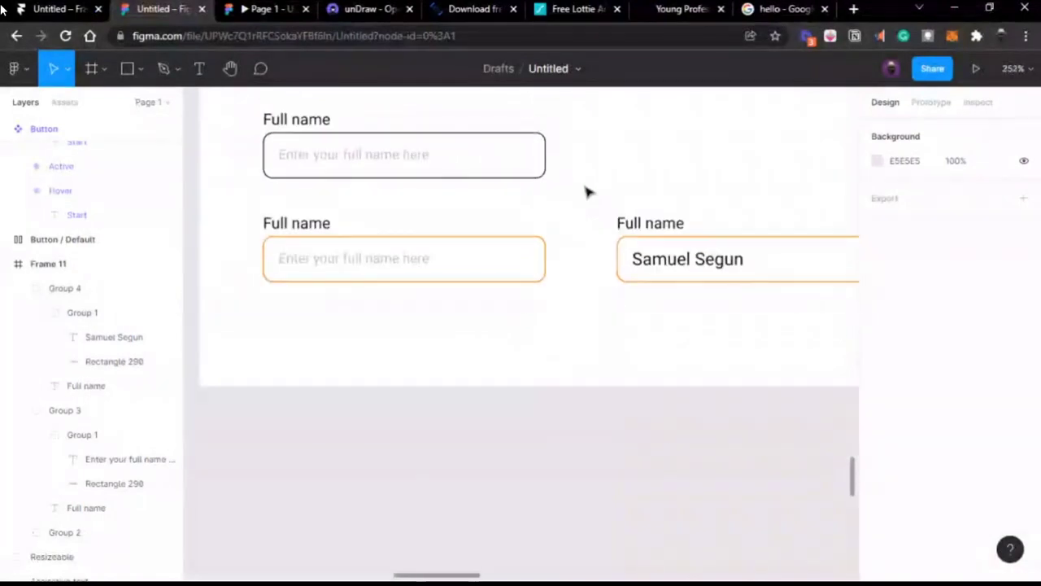
{"action": "scroll", "coordinate": [586, 191], "scroll_direction": "right", "scroll_amount": 2}
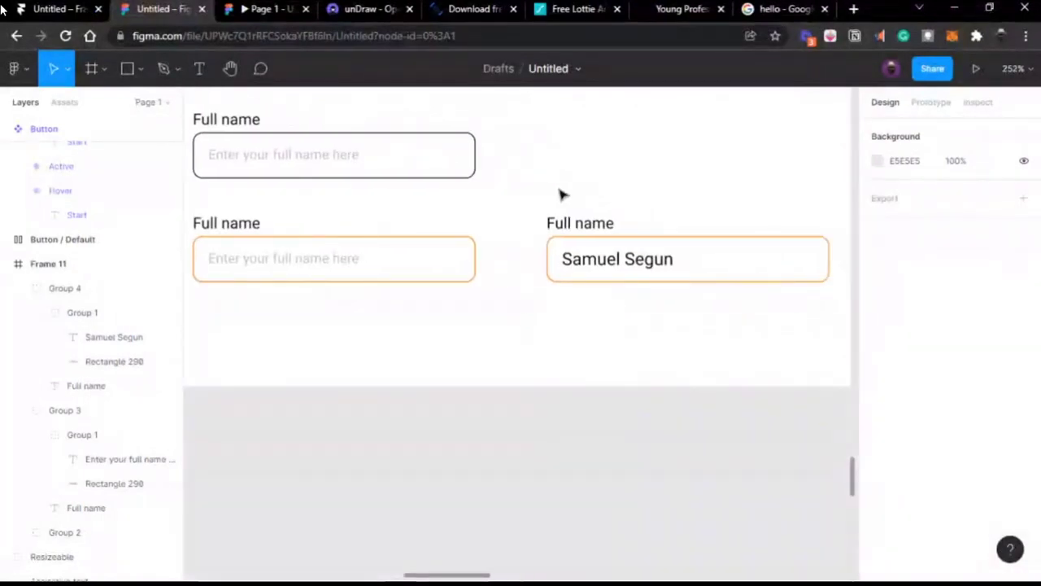
Step: Select the three Full name fields and stack them in auto layout with 20 spacing
{"action": "left_click", "coordinate": [597, 225]}
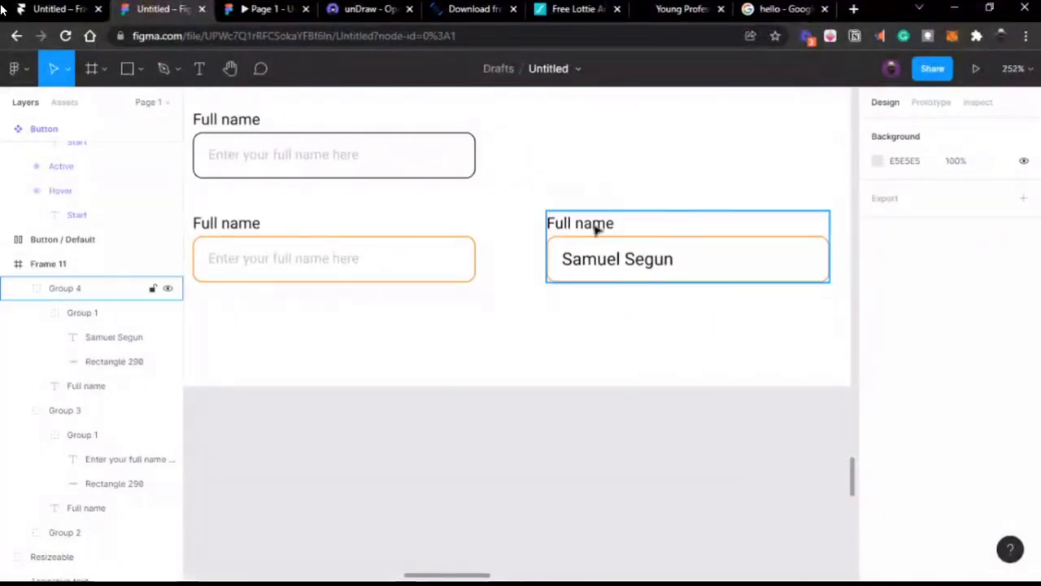
{"action": "scroll", "coordinate": [595, 225], "scroll_direction": "left", "scroll_amount": 1}
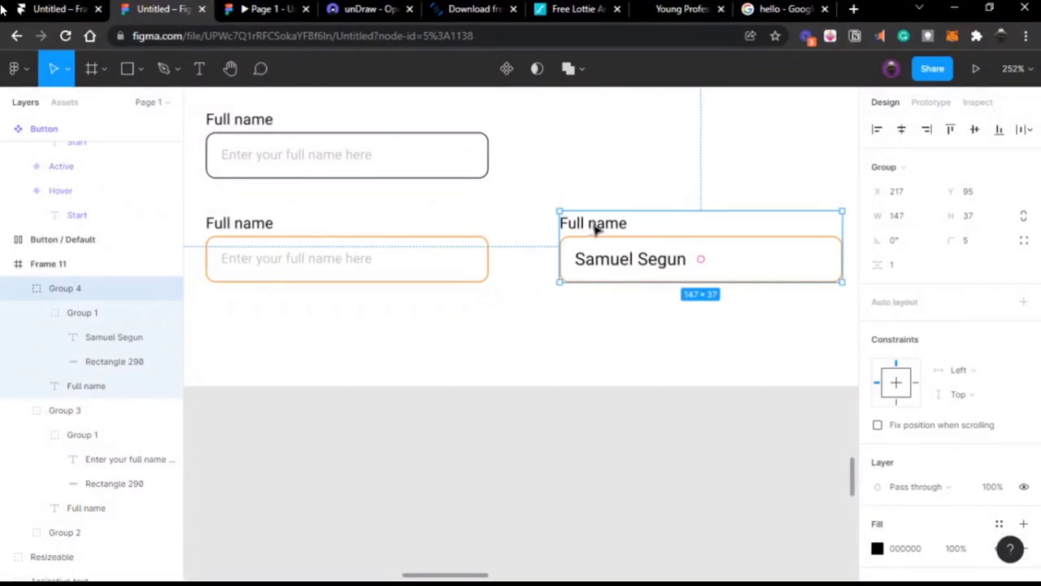
{"action": "left_click", "coordinate": [326, 255]}
{"action": "scroll", "coordinate": [350, 220], "scroll_direction": "left", "scroll_amount": 5}
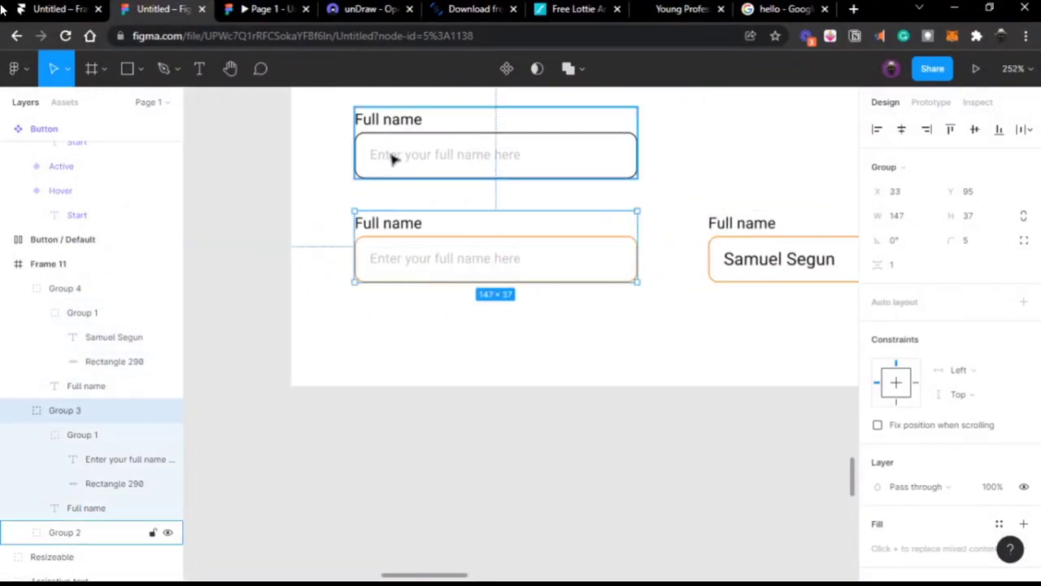
{"action": "left_click", "coordinate": [394, 154], "text": "shift"}
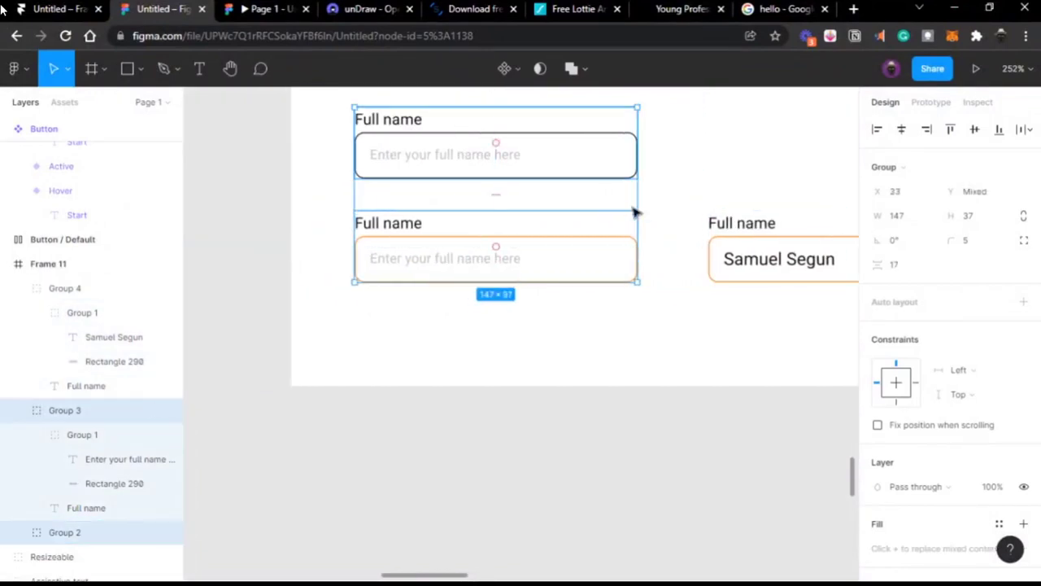
{"action": "left_click", "coordinate": [732, 240], "text": "shift"}
{"action": "key", "text": "shift+a"}
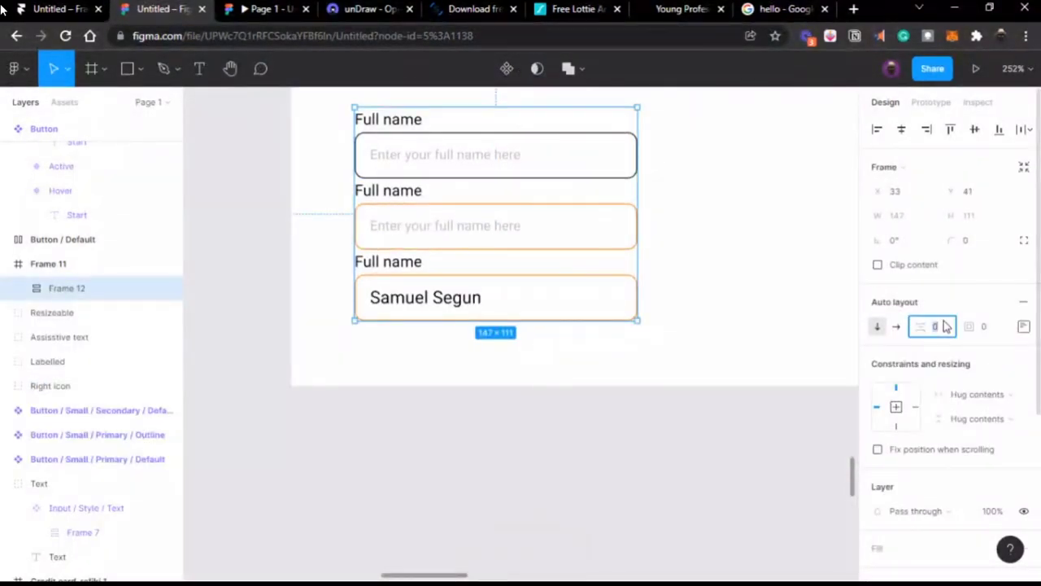
{"action": "type", "text": "20"}
{"action": "key", "text": "Return"}
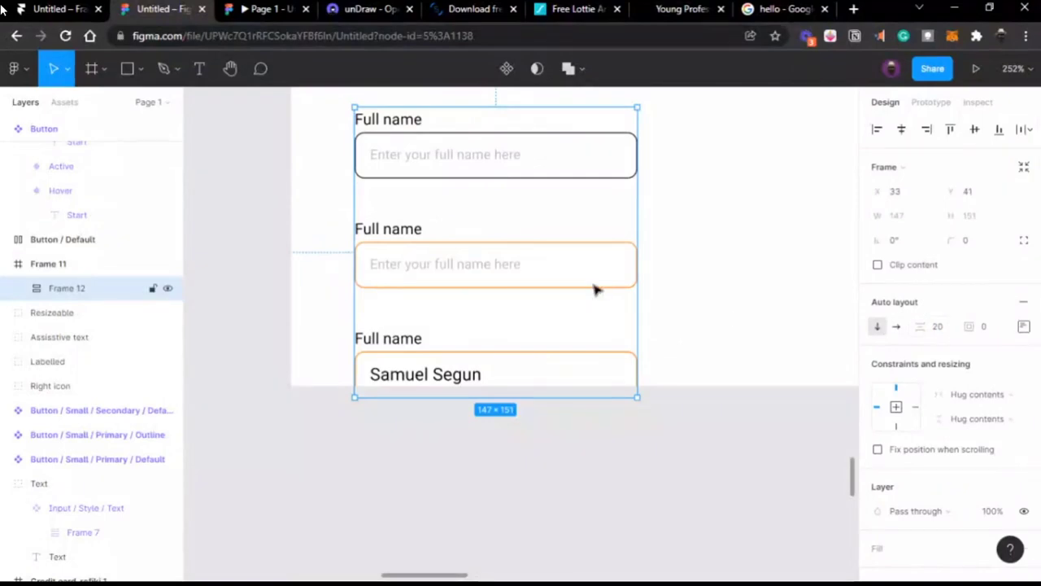
Step: Move the three-field stack up and centre it vertically within Frame 11
{"action": "scroll", "coordinate": [596, 290], "scroll_direction": "down", "scroll_amount": 5}
{"action": "left_click_drag", "start_coordinate": [590, 280], "coordinate": [590, 255]}
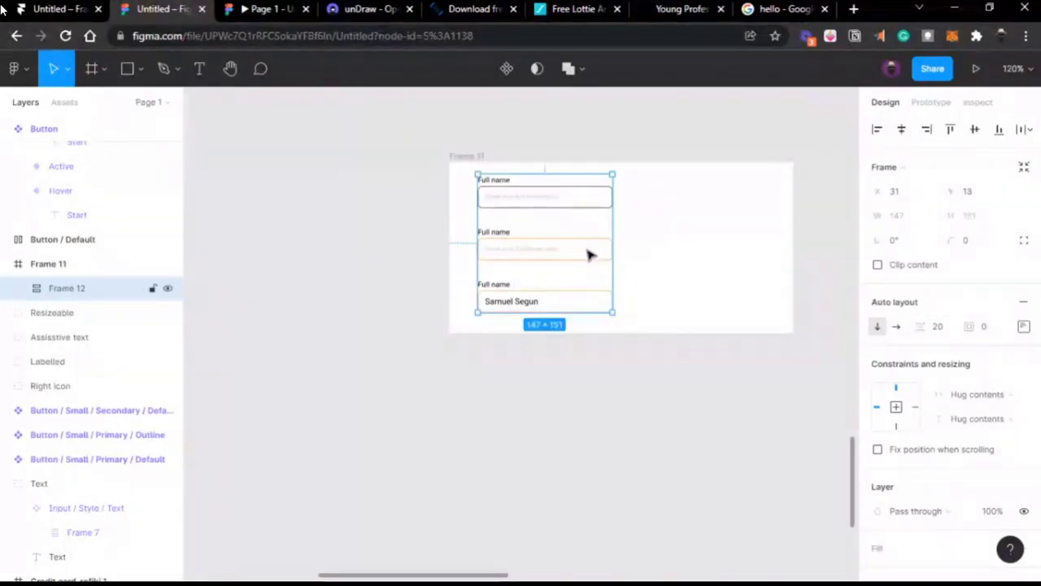
{"action": "left_click", "coordinate": [975, 128]}
{"action": "key", "text": "Return"}
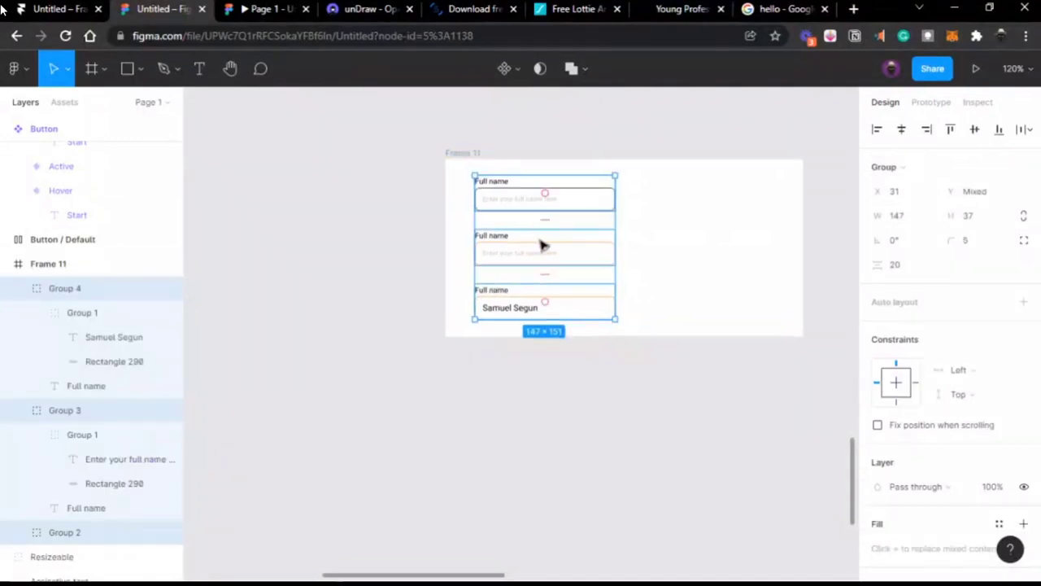
{"action": "scroll", "coordinate": [542, 242], "scroll_direction": "up", "scroll_amount": 5}
{"action": "scroll", "coordinate": [542, 243], "scroll_direction": "up", "scroll_amount": 2}
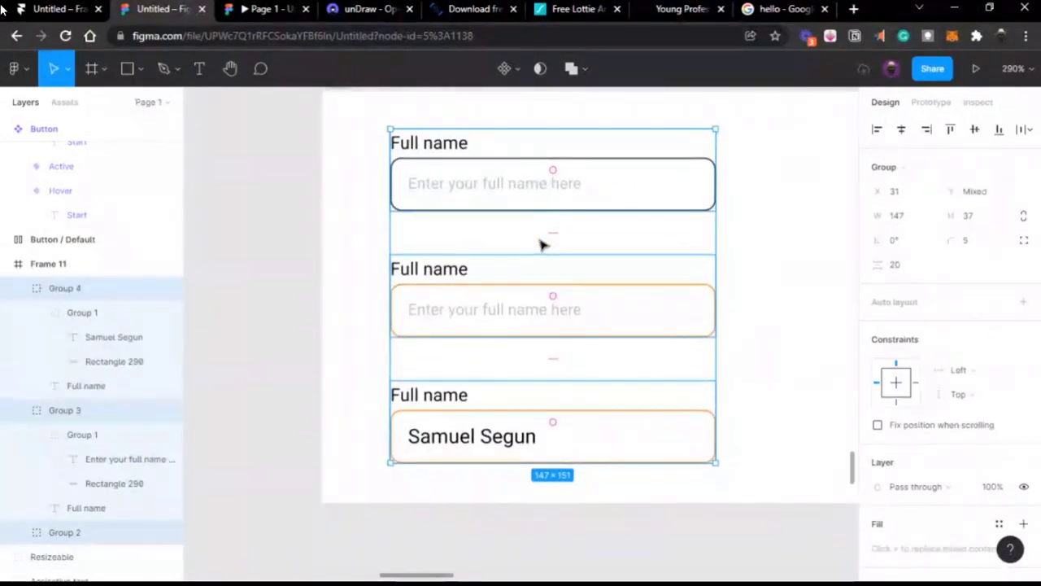
{"action": "scroll", "coordinate": [542, 242], "scroll_direction": "up", "scroll_amount": 1}
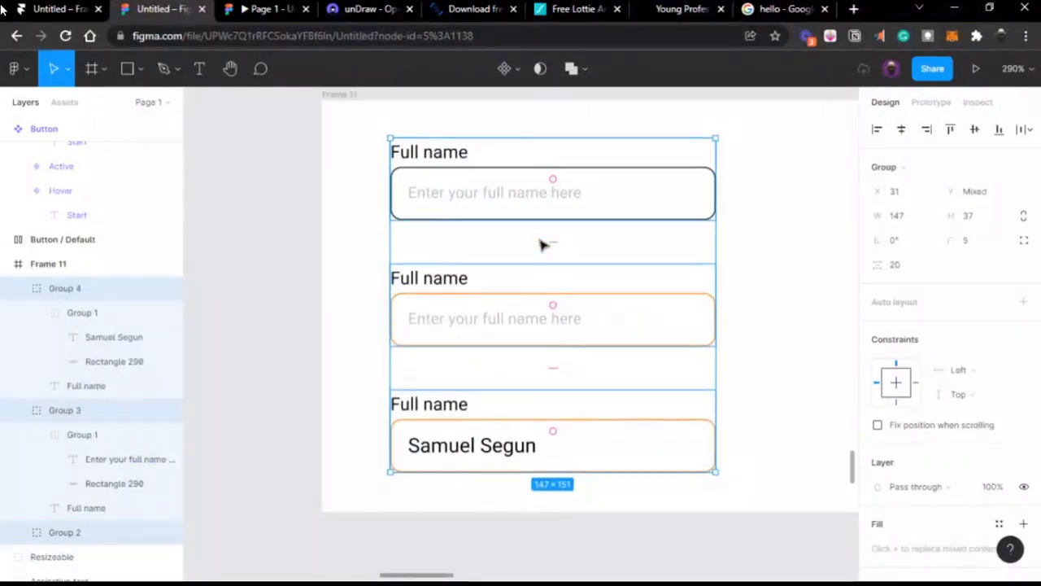
{"action": "left_click", "coordinate": [274, 235]}
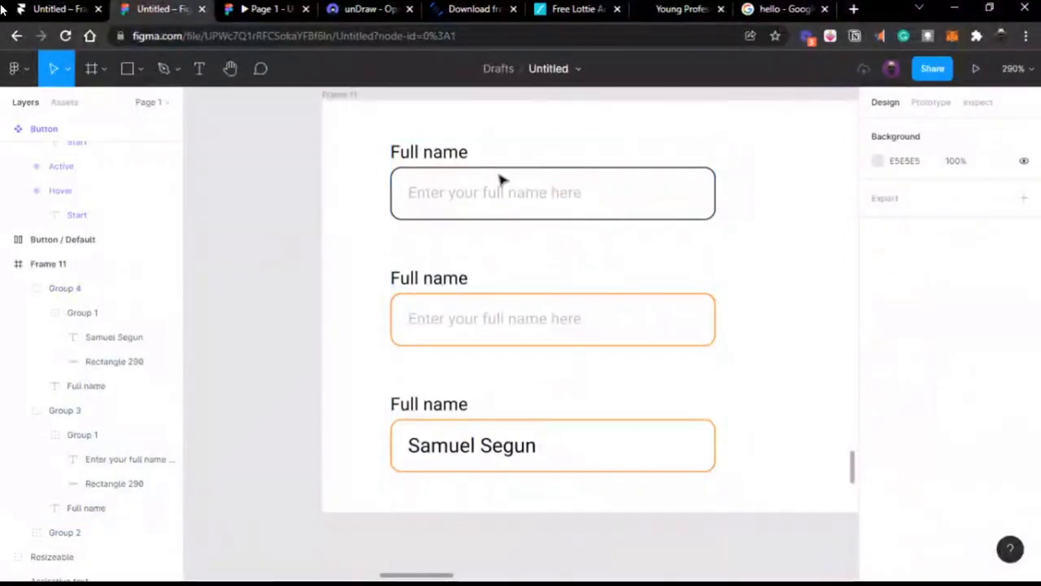
{"action": "left_click", "coordinate": [435, 171]}
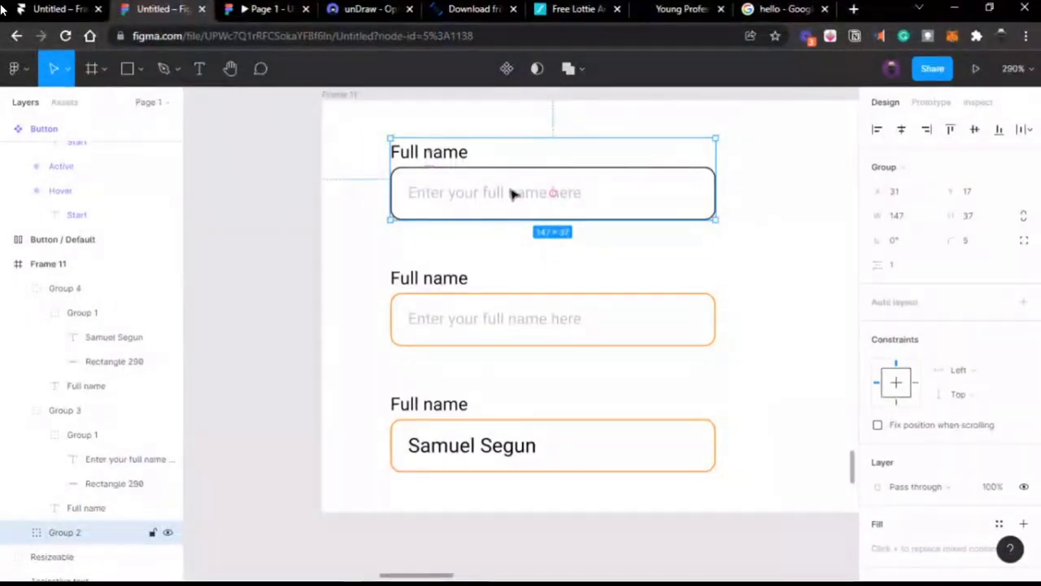
Step: Duplicate the top Full name field to the right of the stacked column
{"action": "scroll", "coordinate": [536, 186], "scroll_direction": "right", "scroll_amount": 2}
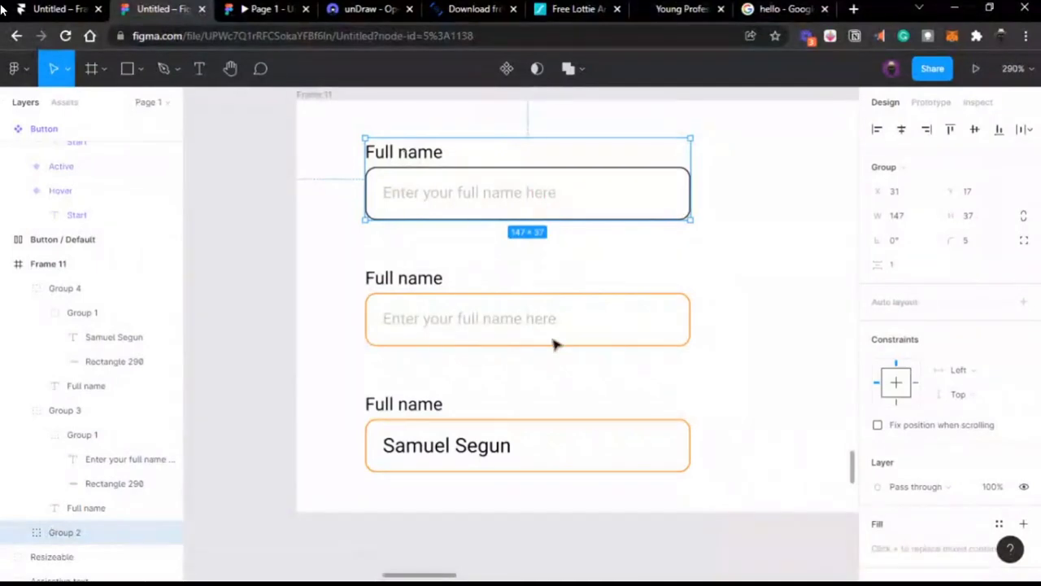
{"action": "left_click", "coordinate": [532, 325]}
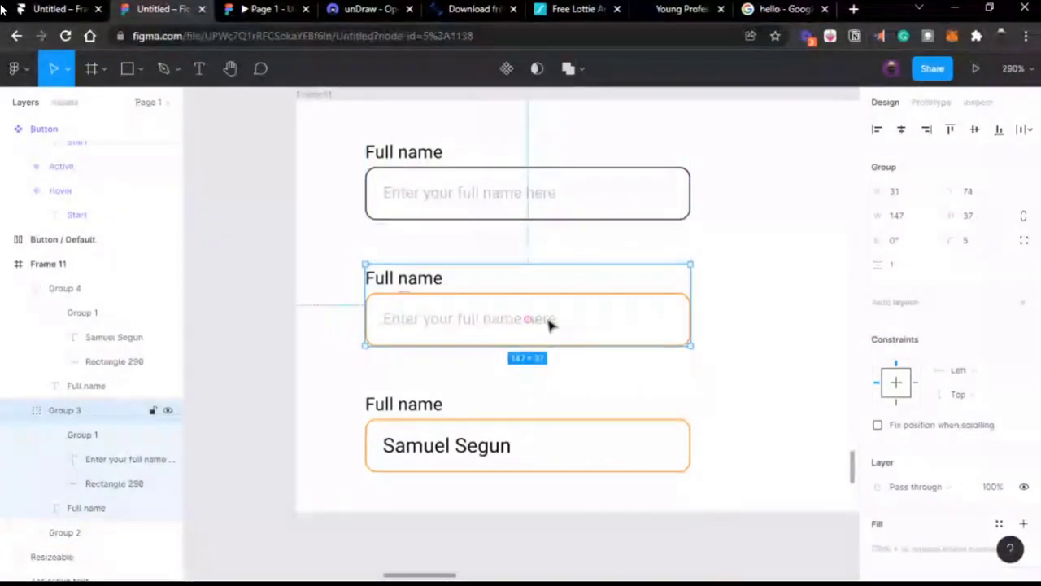
{"action": "left_click", "coordinate": [503, 458]}
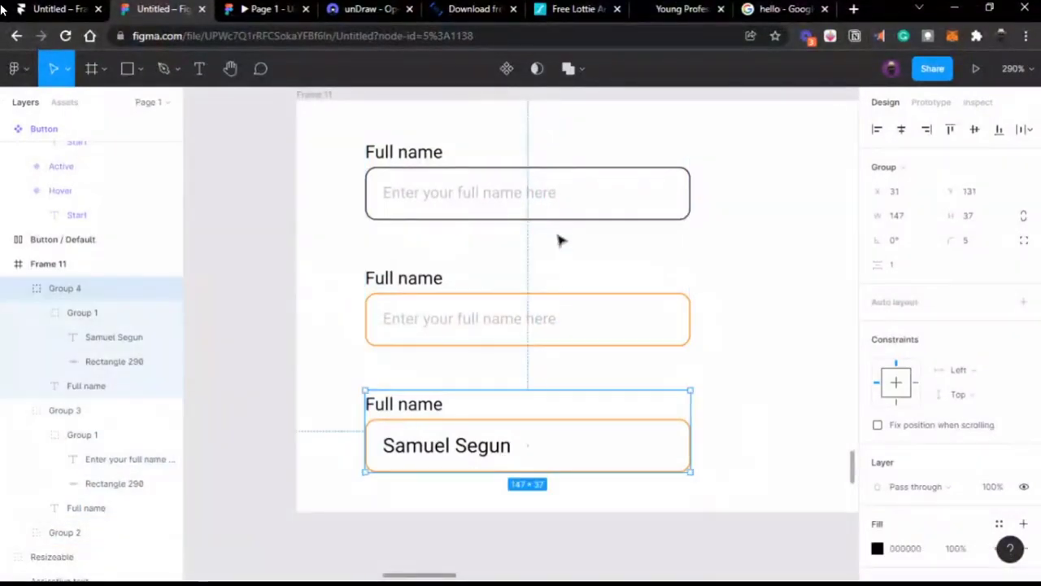
{"action": "left_click", "coordinate": [553, 193]}
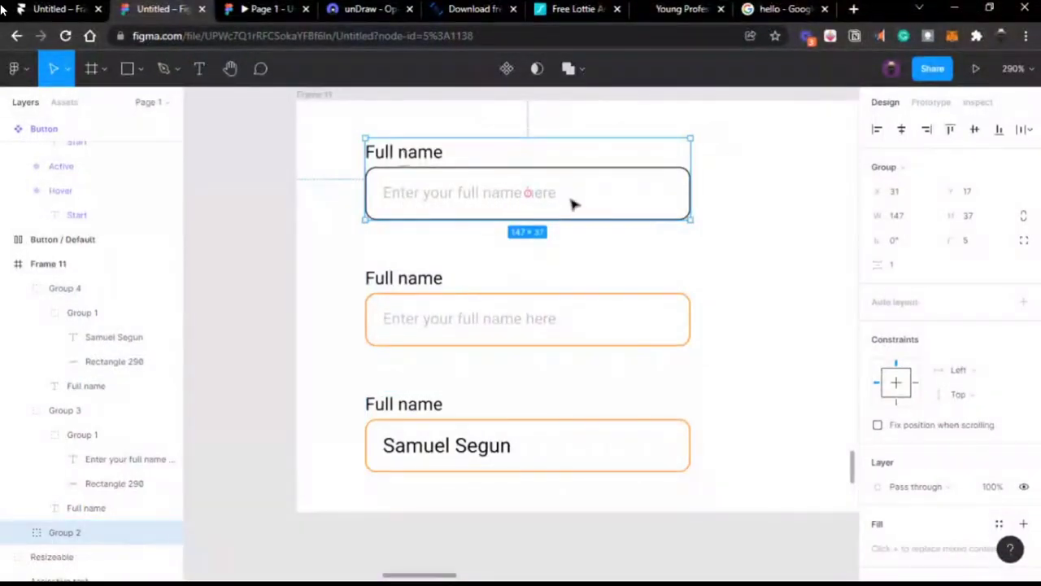
{"action": "left_click_drag", "start_coordinate": [425, 195], "coordinate": [777, 200]}
{"action": "scroll", "coordinate": [607, 210], "scroll_direction": "right", "scroll_amount": 3}
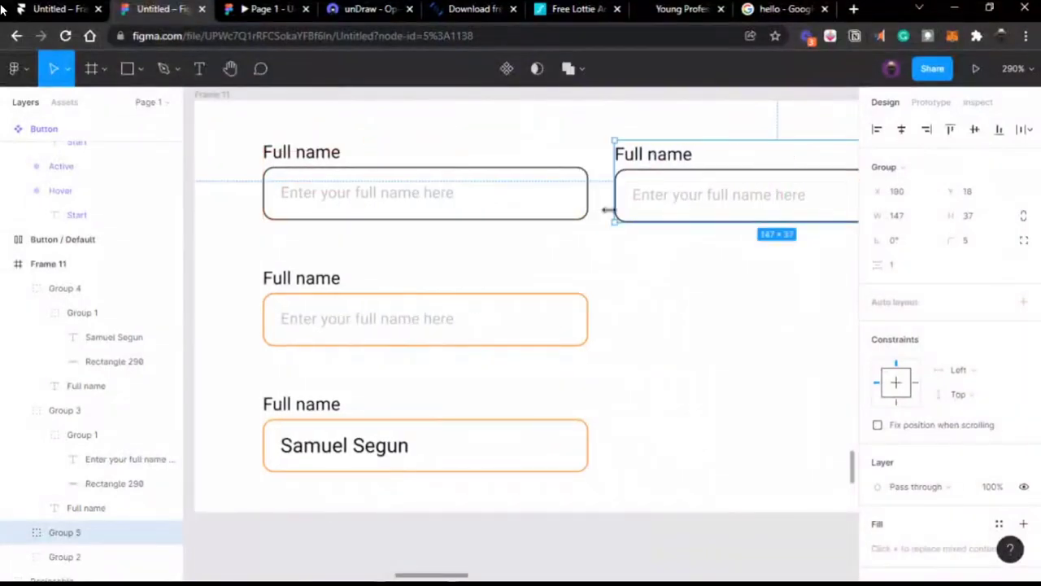
{"action": "left_click_drag", "start_coordinate": [643, 205], "coordinate": [631, 195]}
Step: Inspect the copied field's Full name label, input box and whole group
{"action": "scroll", "coordinate": [756, 203], "scroll_direction": "right", "scroll_amount": 6}
{"action": "scroll", "coordinate": [639, 195], "scroll_direction": "left", "scroll_amount": 5}
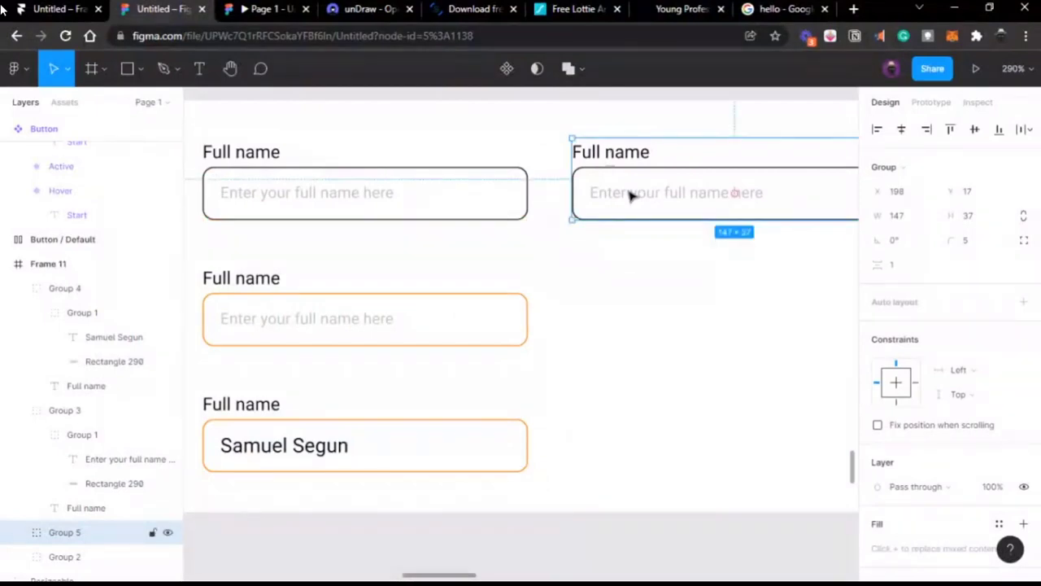
{"action": "scroll", "coordinate": [631, 195], "scroll_direction": "right", "scroll_amount": 1}
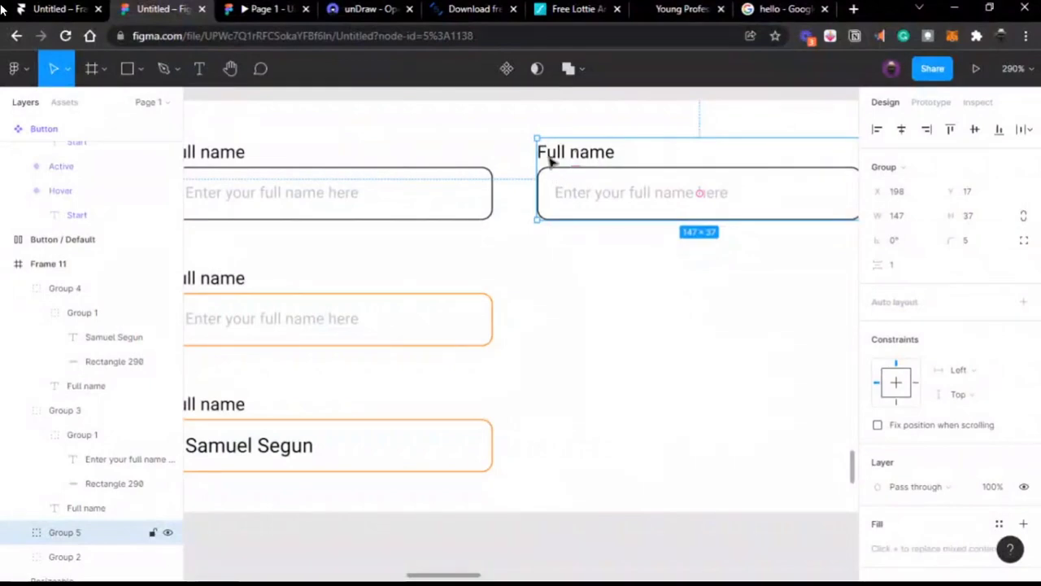
{"action": "double_click", "coordinate": [550, 161]}
{"action": "left_click", "coordinate": [627, 193]}
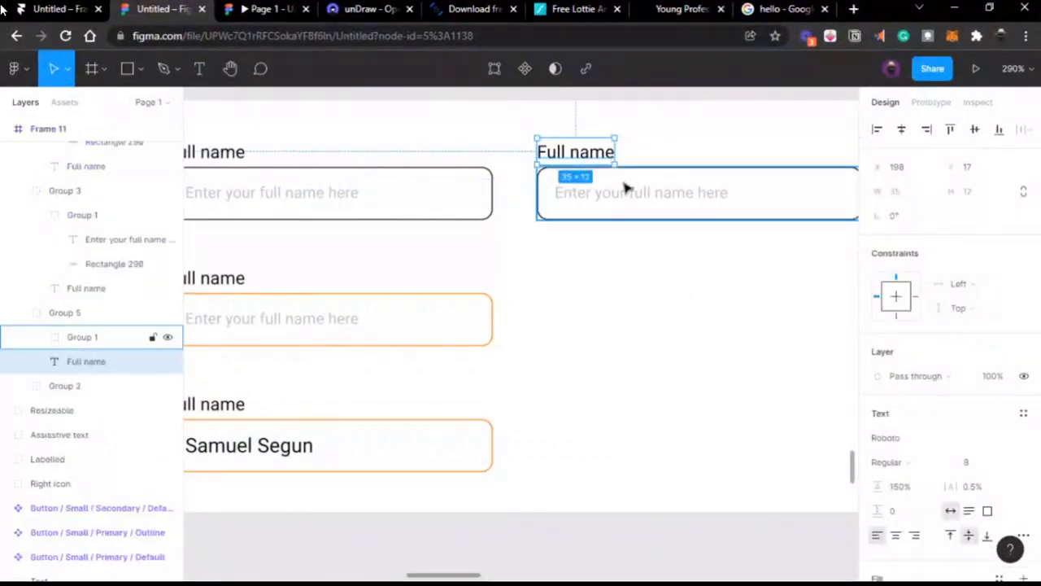
{"action": "left_click", "coordinate": [604, 154]}
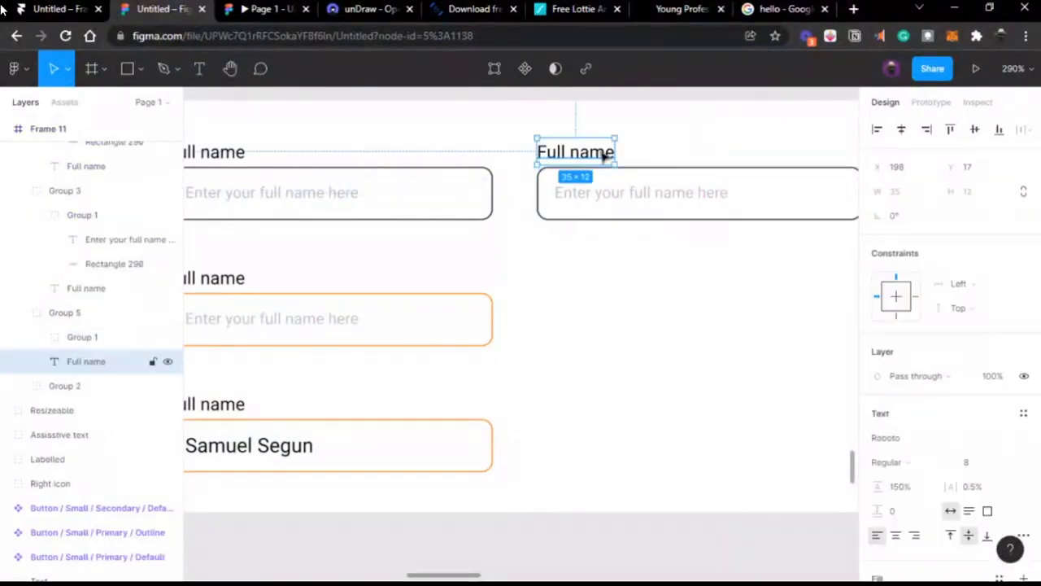
{"action": "left_click", "coordinate": [565, 257]}
{"action": "scroll", "coordinate": [565, 258], "scroll_direction": "right", "scroll_amount": 3}
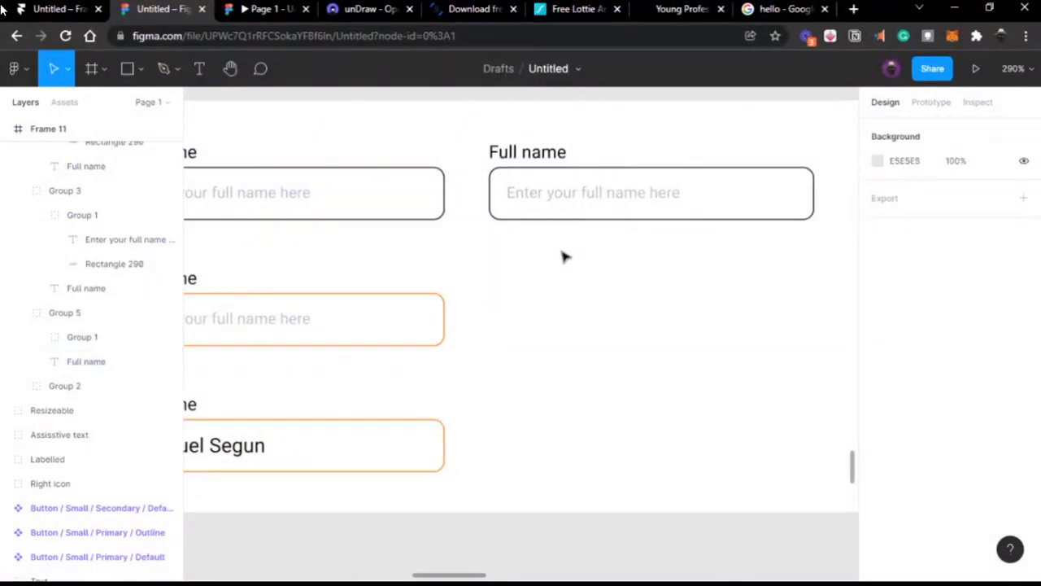
{"action": "left_click", "coordinate": [567, 194]}
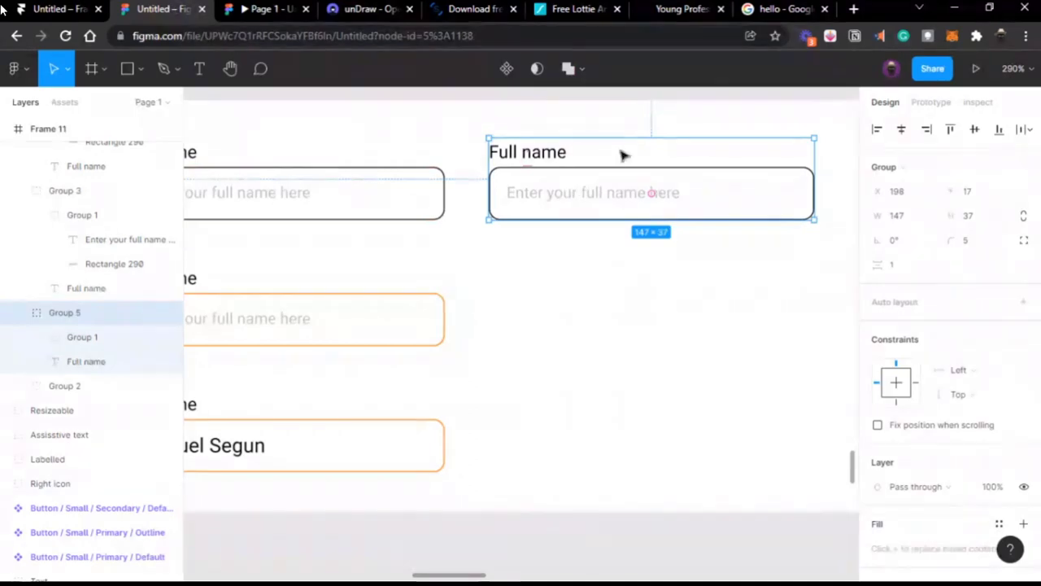
Step: Search Google for 'material.io forms', then return to the Figma design
{"action": "left_click", "coordinate": [759, 16]}
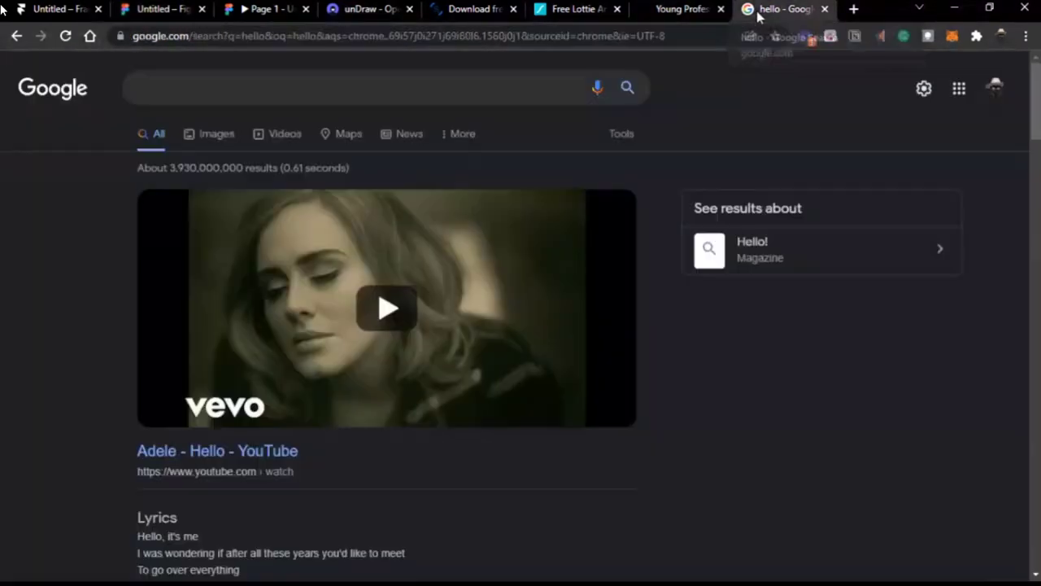
{"action": "left_click", "coordinate": [704, 35]}
{"action": "type", "text": "materia"}
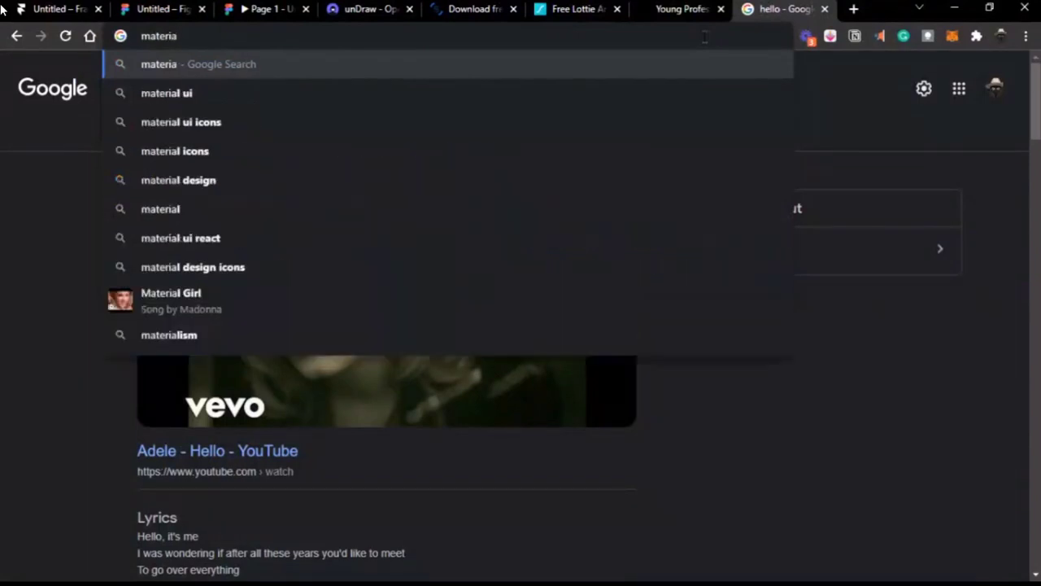
{"action": "type", "text": "l.io"}
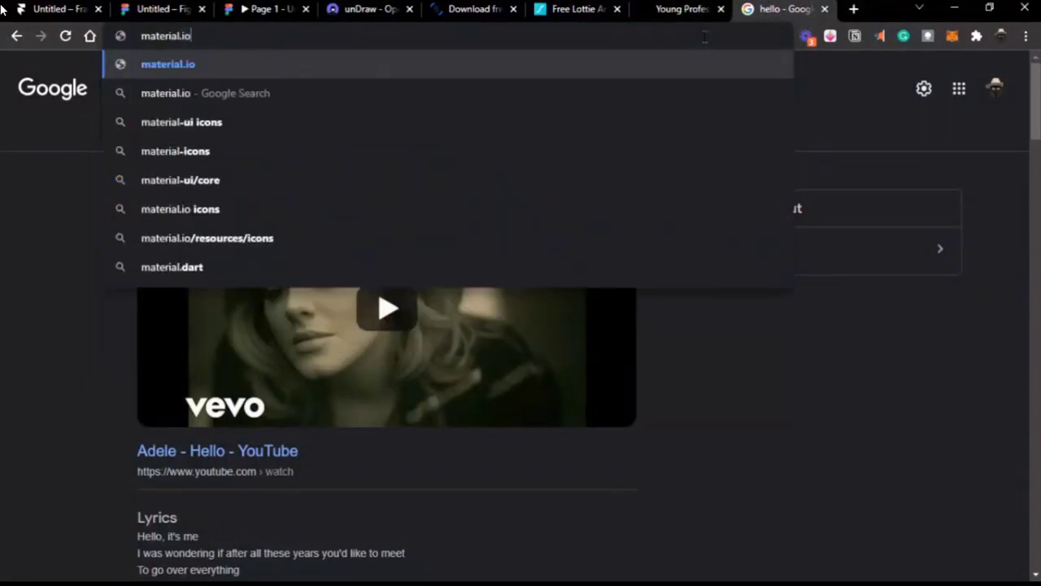
{"action": "type", "text": " forms"}
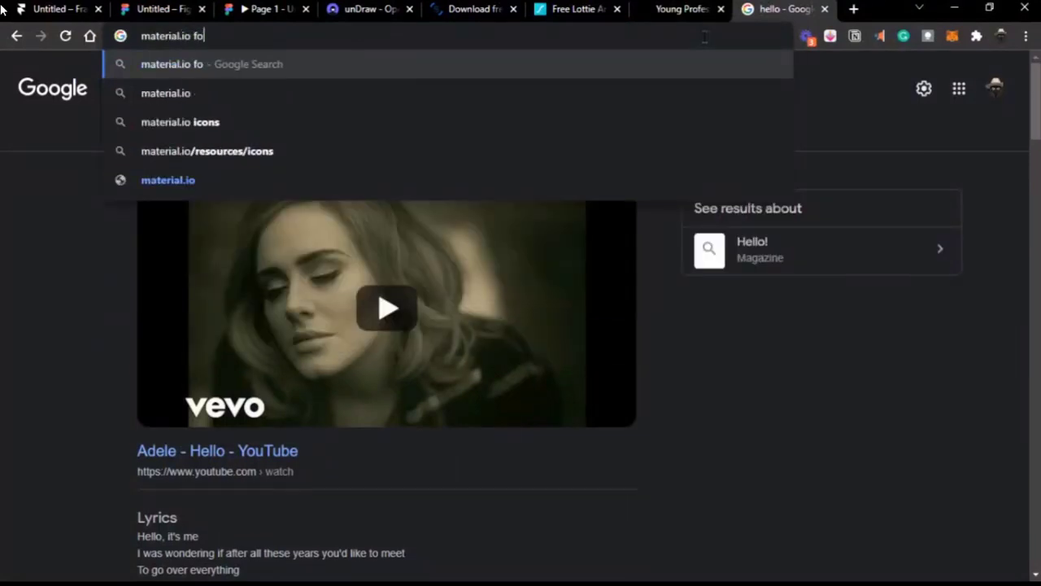
{"action": "key", "text": "Return"}
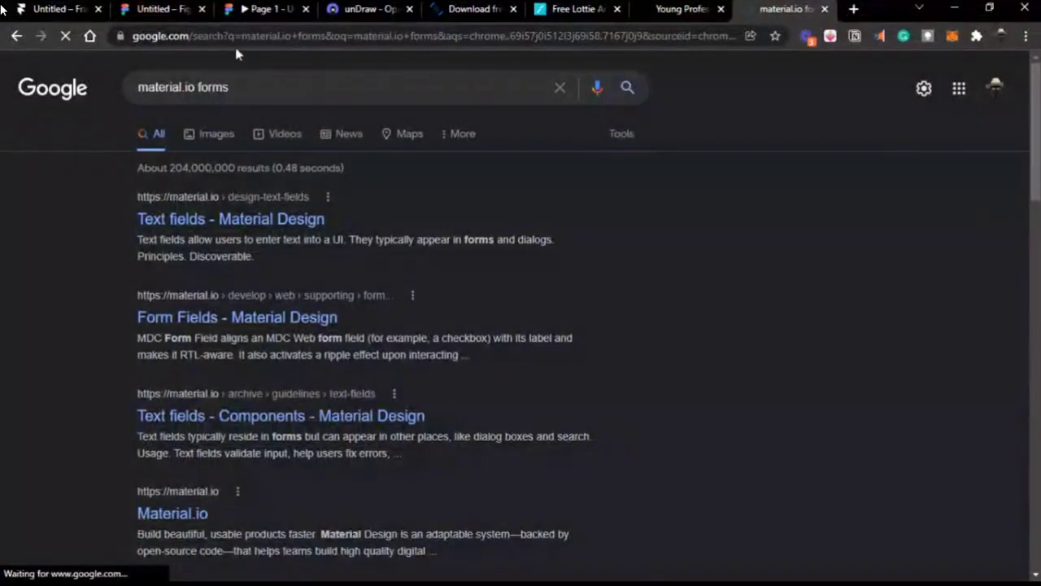
{"action": "left_click", "coordinate": [172, 9]}
Step: Shift the right-hand field right and delete its 'Enter your full name here' placeholder
{"action": "scroll", "coordinate": [598, 261], "scroll_direction": "left", "scroll_amount": 2}
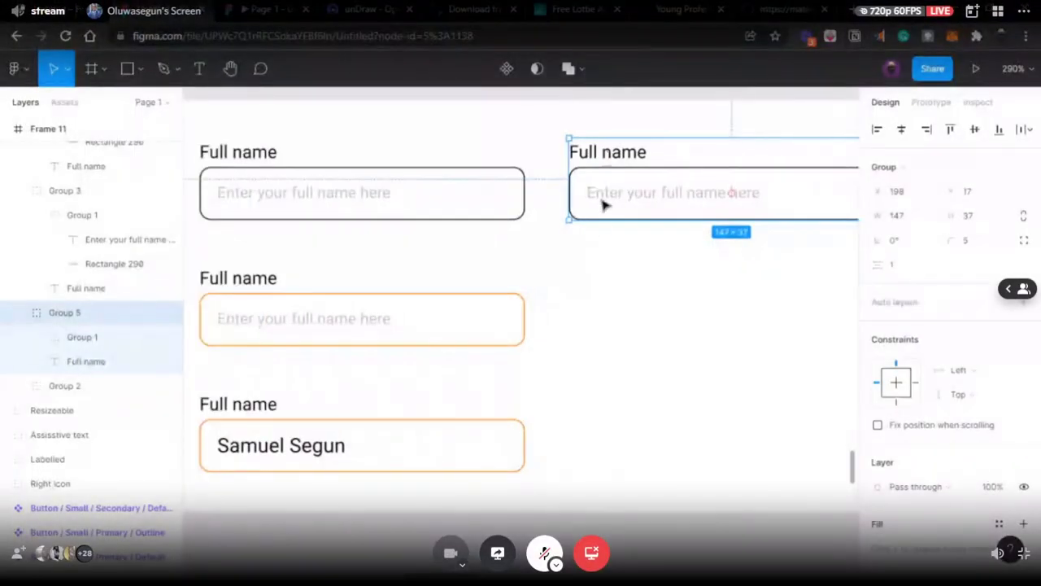
{"action": "left_click_drag", "start_coordinate": [616, 187], "coordinate": [657, 187]}
{"action": "scroll", "coordinate": [657, 187], "scroll_direction": "right", "scroll_amount": 3}
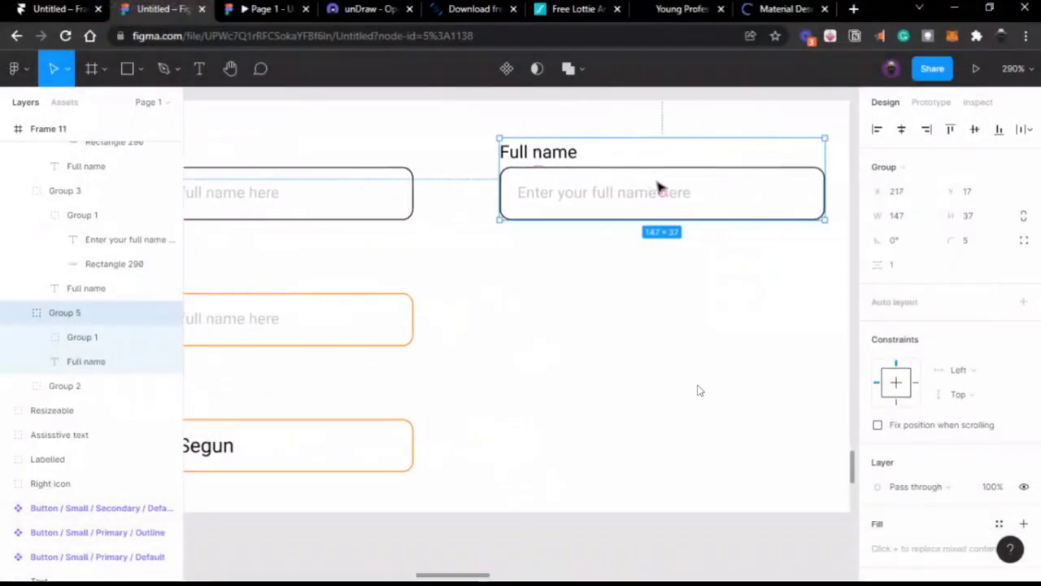
{"action": "double_click", "coordinate": [559, 161]}
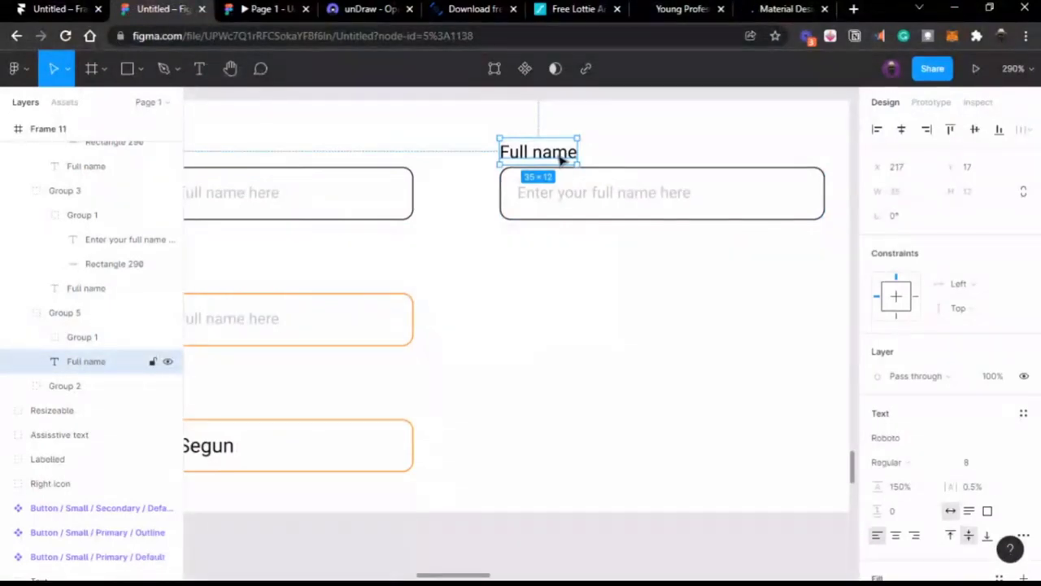
{"action": "scroll", "coordinate": [562, 159], "scroll_direction": "up", "scroll_amount": 5}
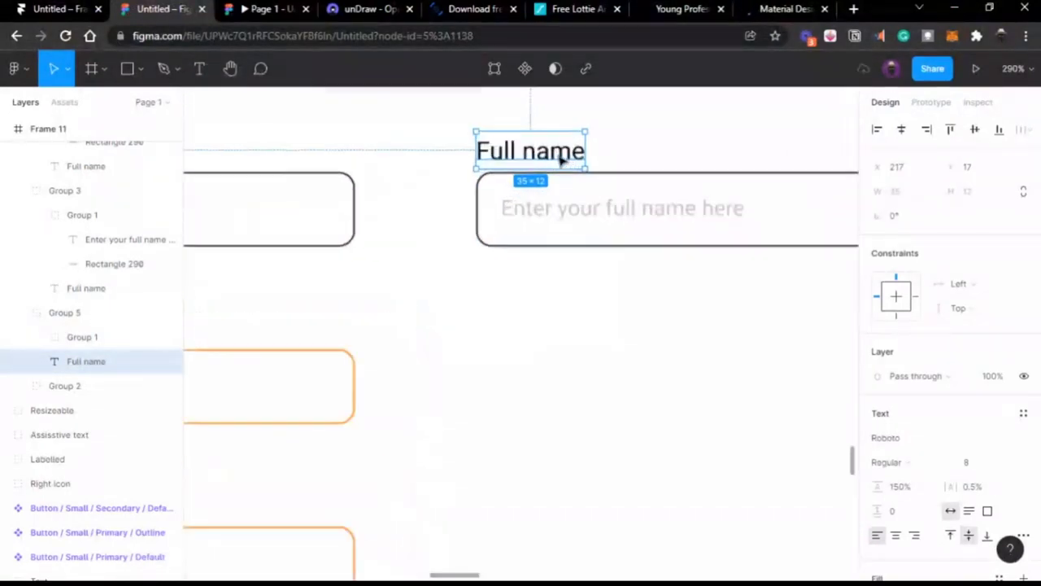
{"action": "left_click", "coordinate": [648, 236]}
{"action": "double_click", "coordinate": [649, 236]}
{"action": "key", "text": "Delete"}
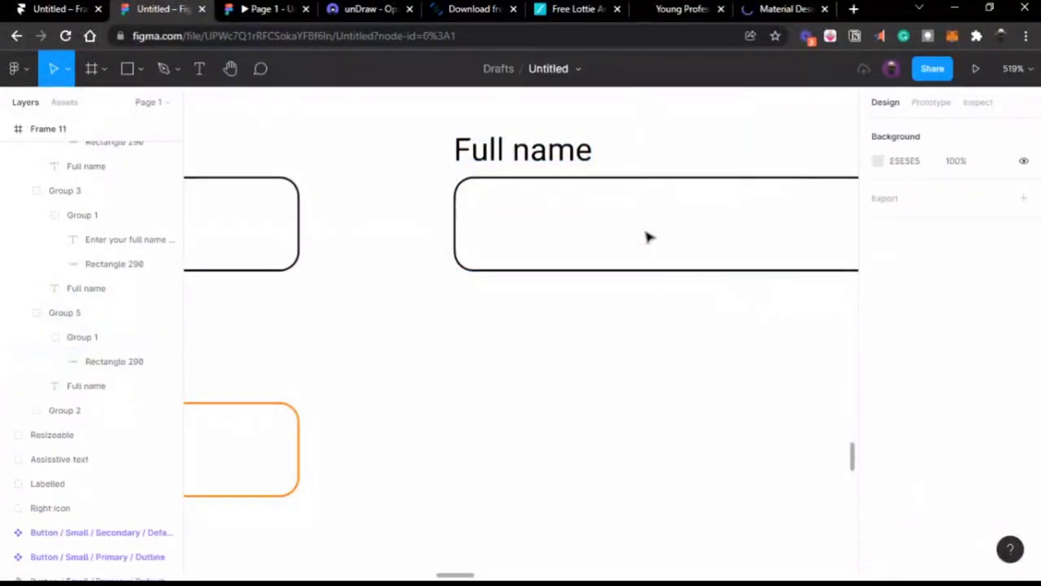
Step: Move the Full name label inside the box's top-left corner at font size 6
{"action": "left_click", "coordinate": [539, 160]}
{"action": "double_click", "coordinate": [539, 160]}
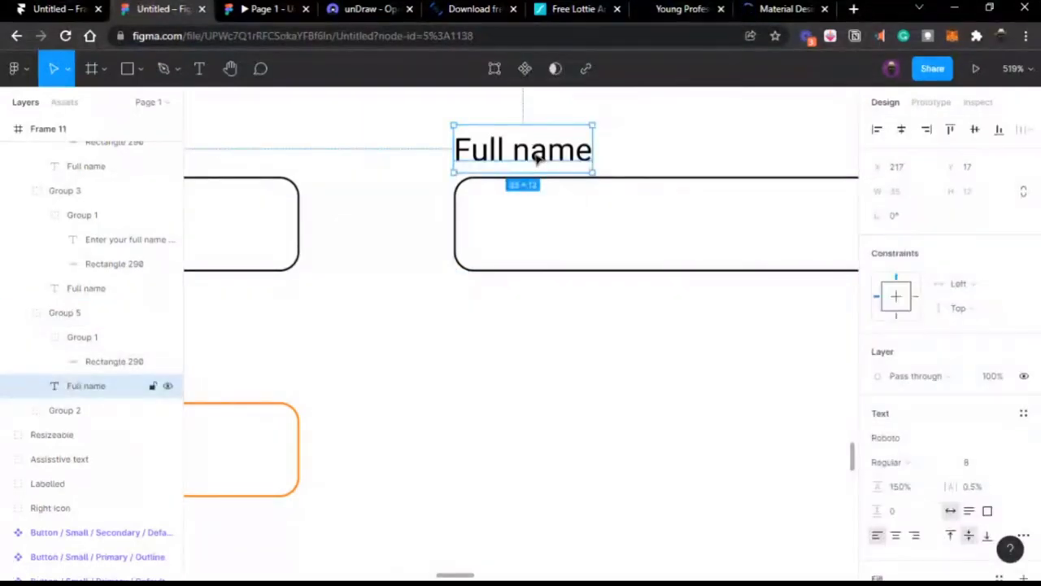
{"action": "left_click_drag", "start_coordinate": [539, 160], "coordinate": [563, 221]}
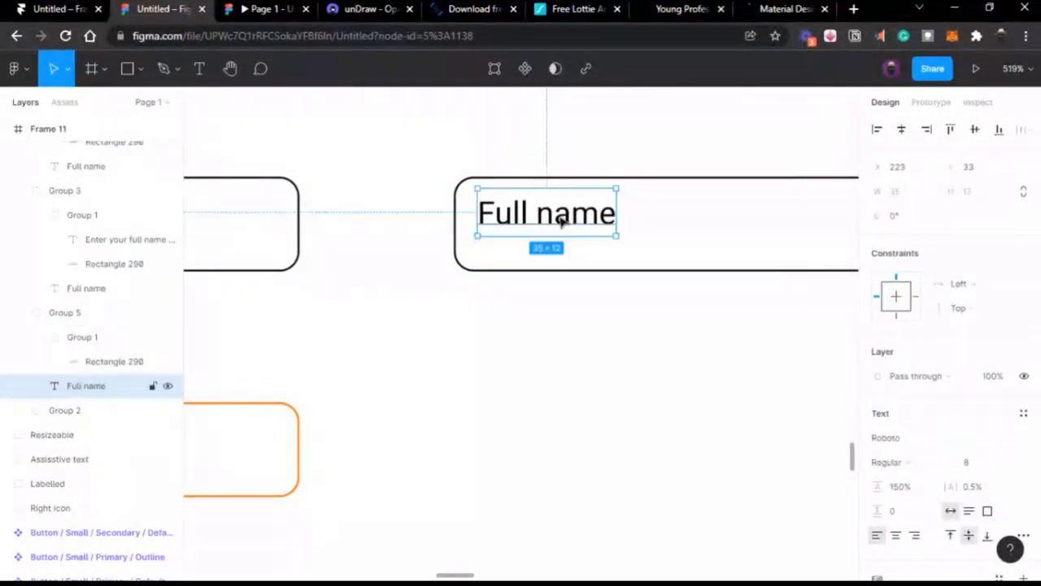
{"action": "left_click", "coordinate": [979, 467]}
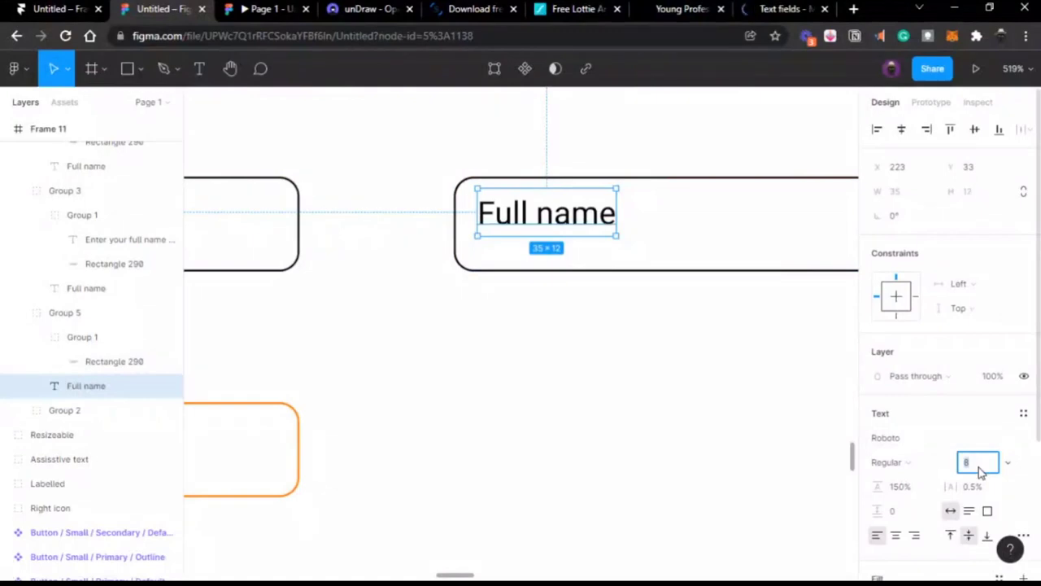
{"action": "key", "text": "Return"}
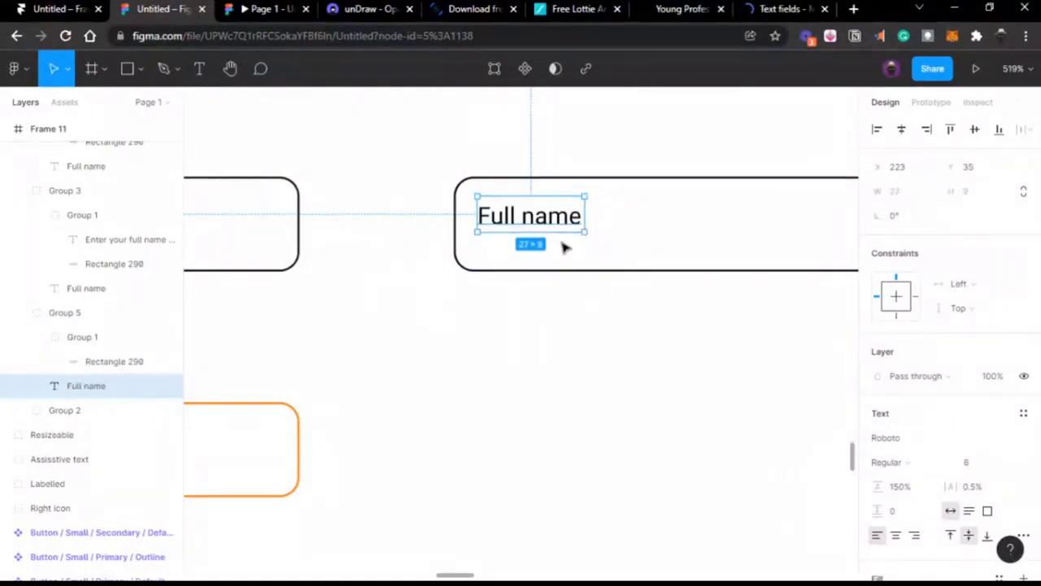
{"action": "left_click_drag", "start_coordinate": [549, 221], "coordinate": [559, 203]}
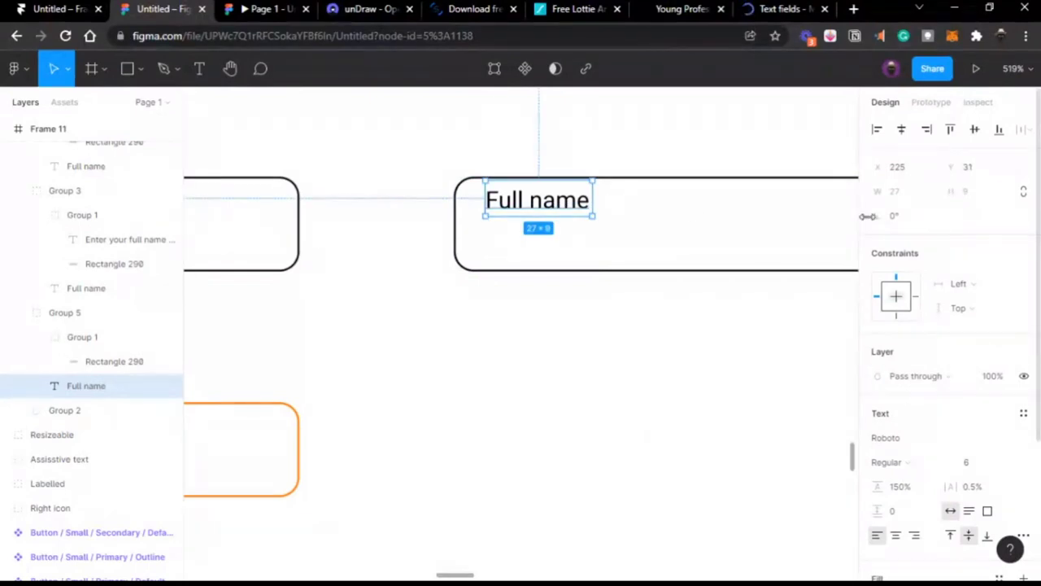
{"action": "left_click", "coordinate": [786, 16]}
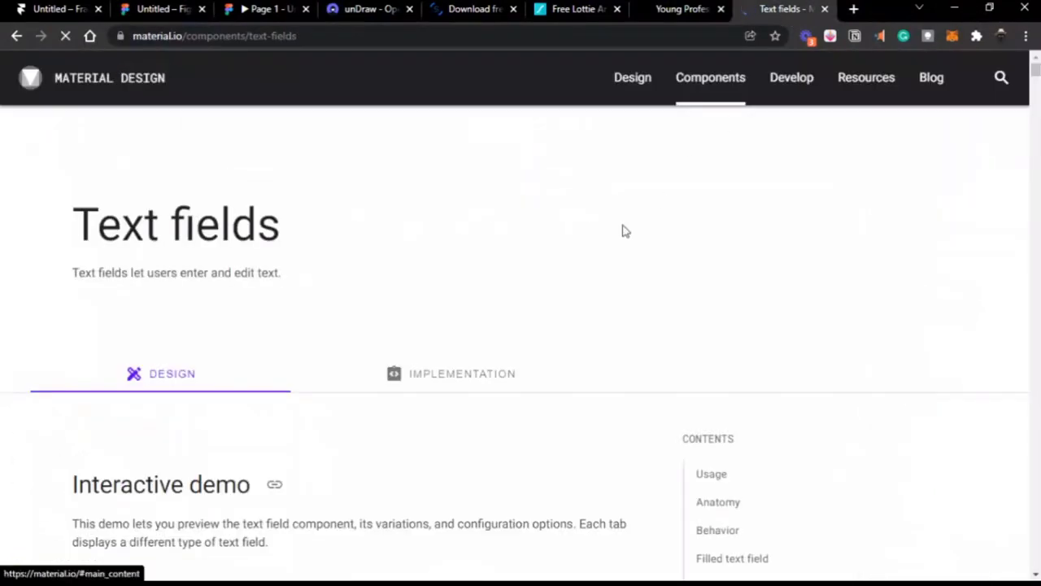
{"action": "scroll", "coordinate": [623, 231], "scroll_direction": "down", "scroll_amount": 3}
{"action": "scroll", "coordinate": [623, 231], "scroll_direction": "down", "scroll_amount": 3}
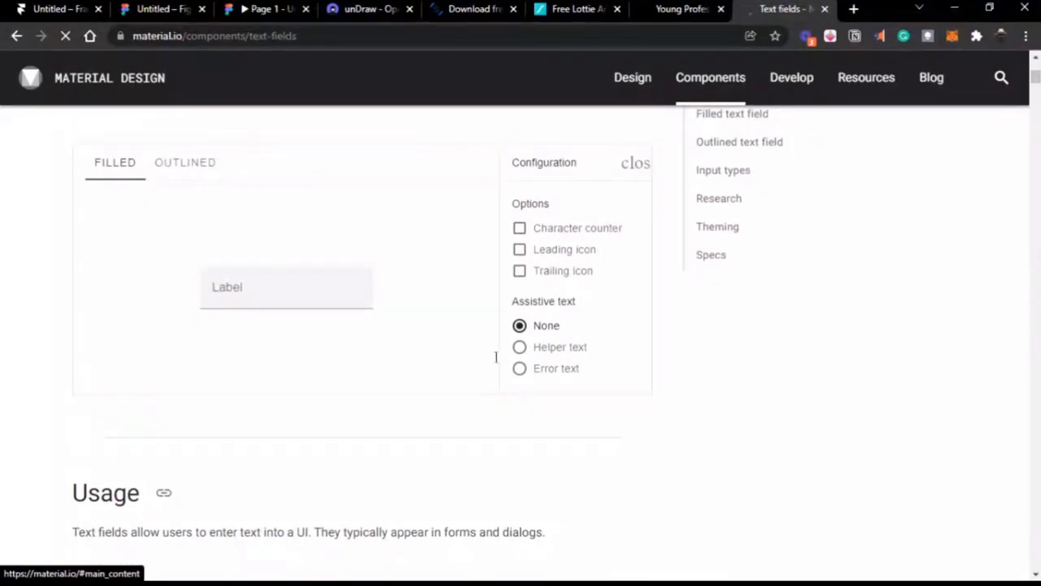
{"action": "scroll", "coordinate": [386, 351], "scroll_direction": "up", "scroll_amount": 1}
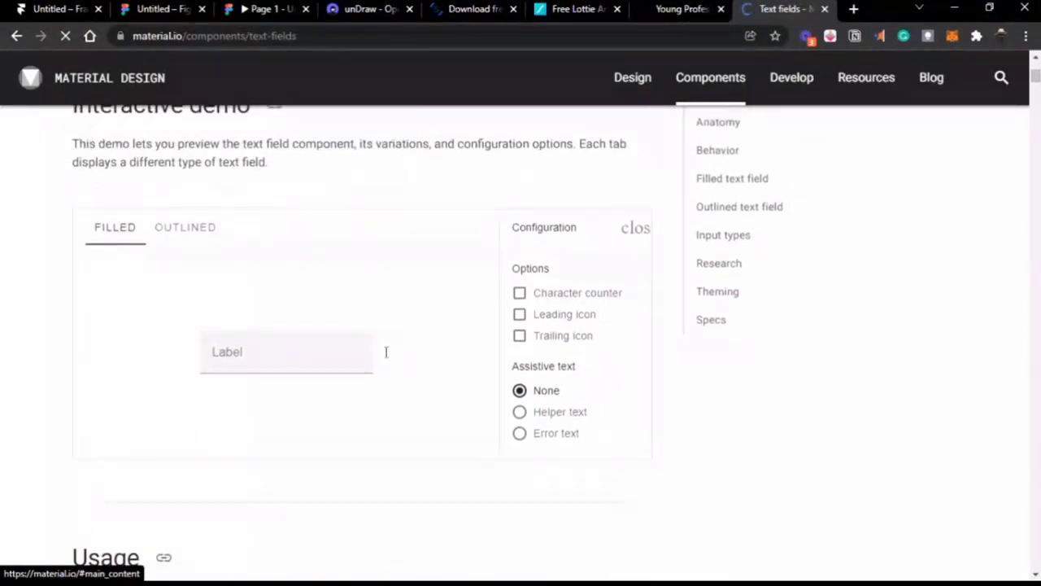
{"action": "scroll", "coordinate": [386, 352], "scroll_direction": "down", "scroll_amount": 4}
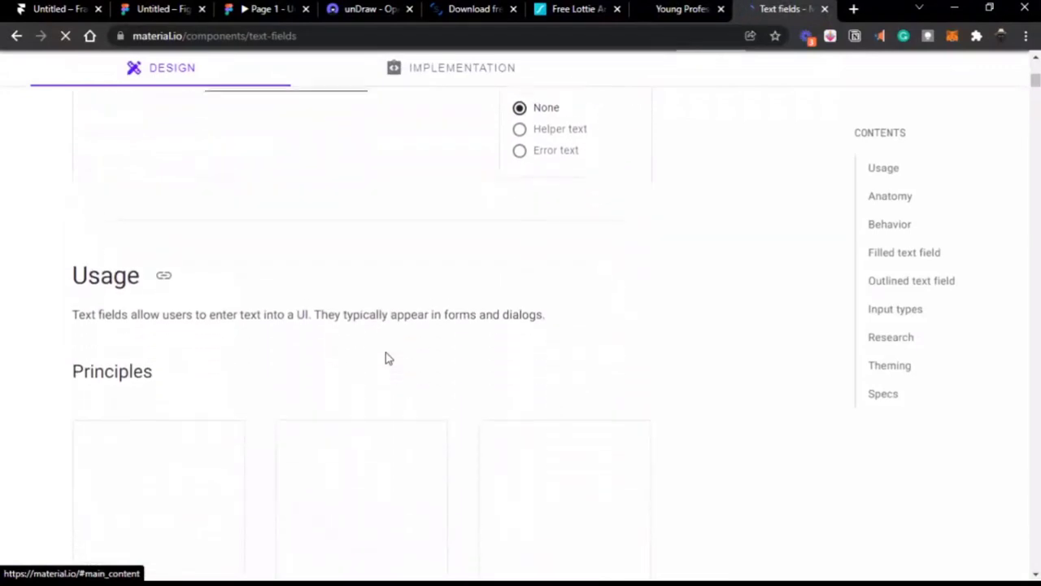
{"action": "scroll", "coordinate": [386, 358], "scroll_direction": "down", "scroll_amount": 2}
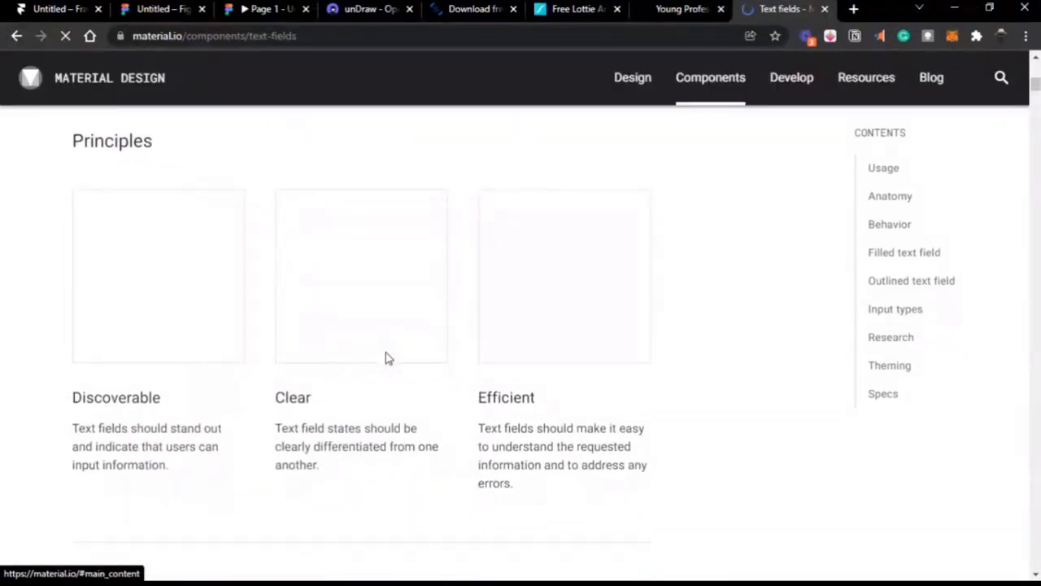
{"action": "scroll", "coordinate": [386, 358], "scroll_direction": "down", "scroll_amount": 2}
{"action": "scroll", "coordinate": [386, 358], "scroll_direction": "down", "scroll_amount": 3}
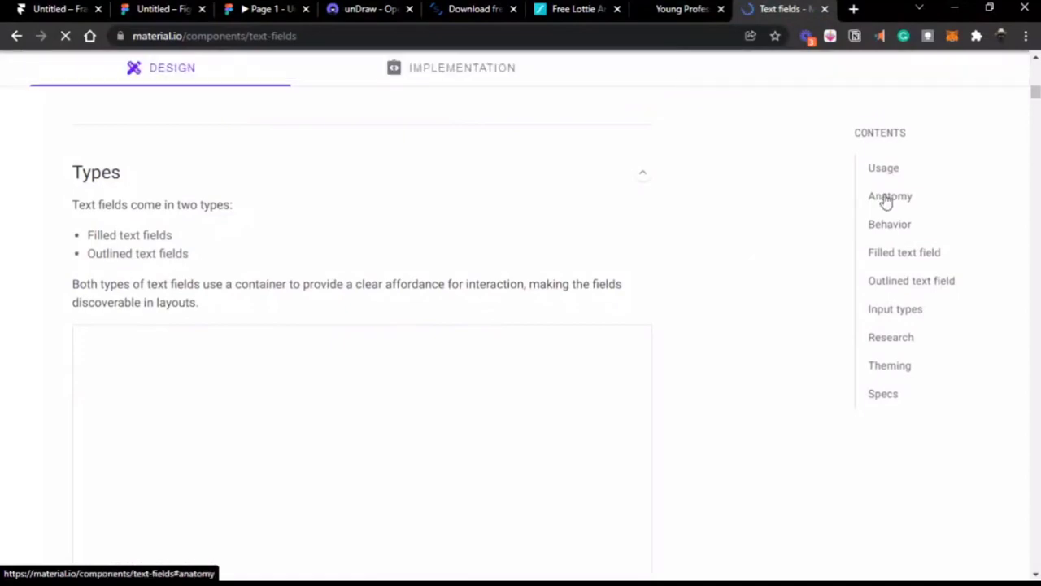
{"action": "scroll", "coordinate": [686, 235], "scroll_direction": "down", "scroll_amount": 4}
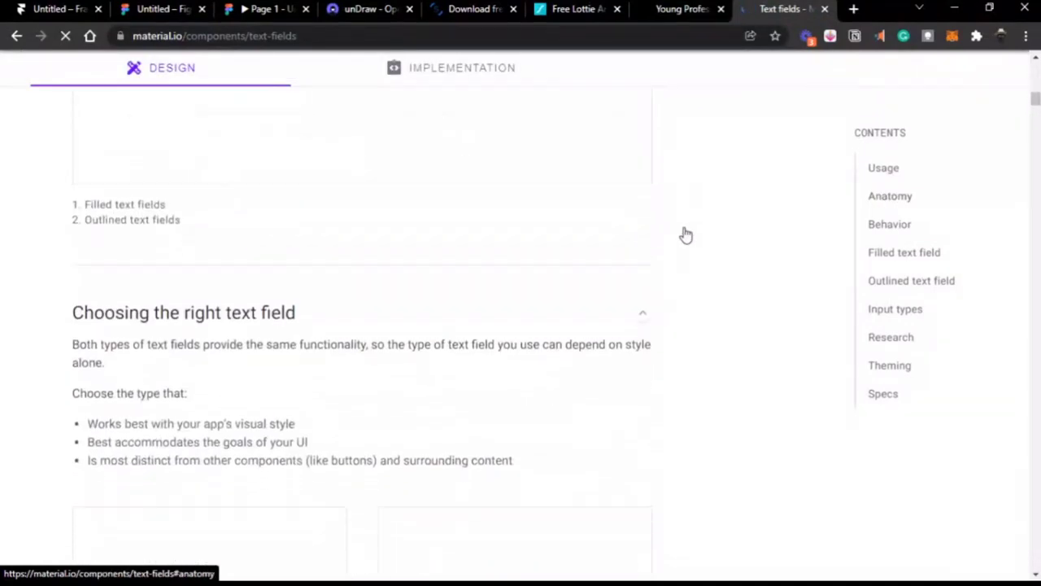
{"action": "scroll", "coordinate": [686, 235], "scroll_direction": "up", "scroll_amount": 10}
{"action": "scroll", "coordinate": [686, 235], "scroll_direction": "down", "scroll_amount": 3}
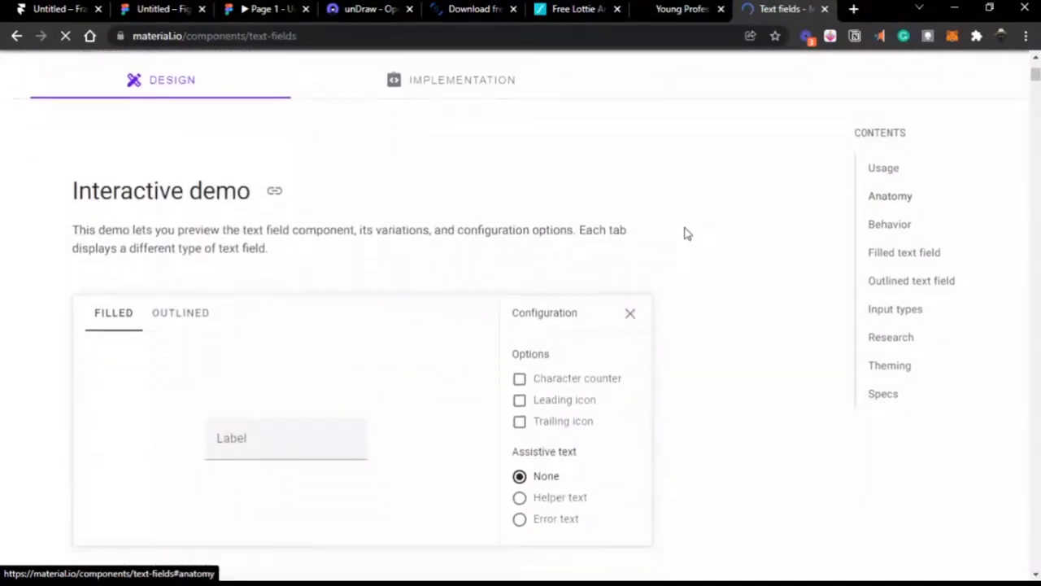
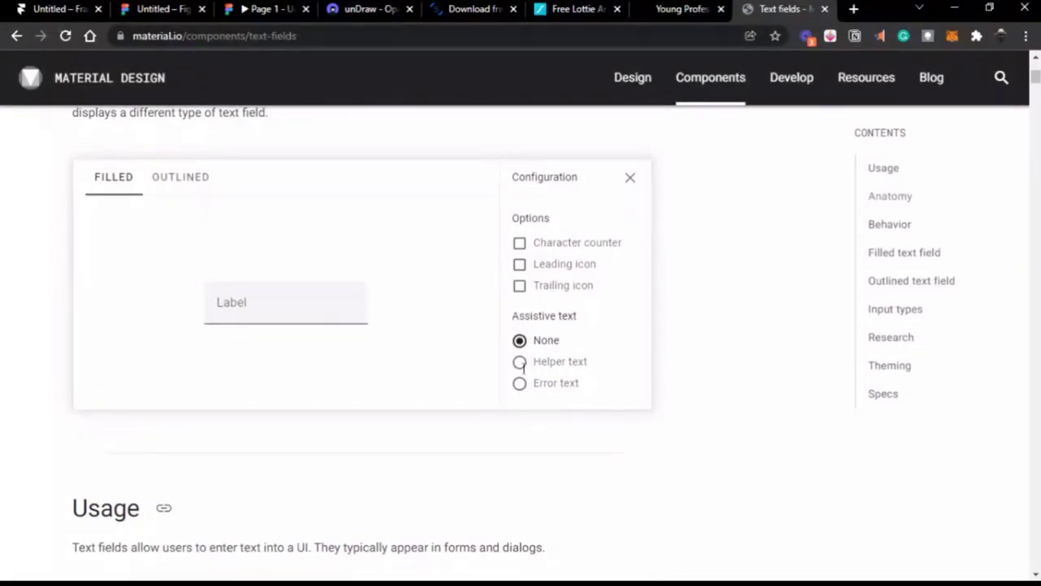
Step: Switch the demo field to error text with a character counter
{"action": "left_click", "coordinate": [520, 362]}
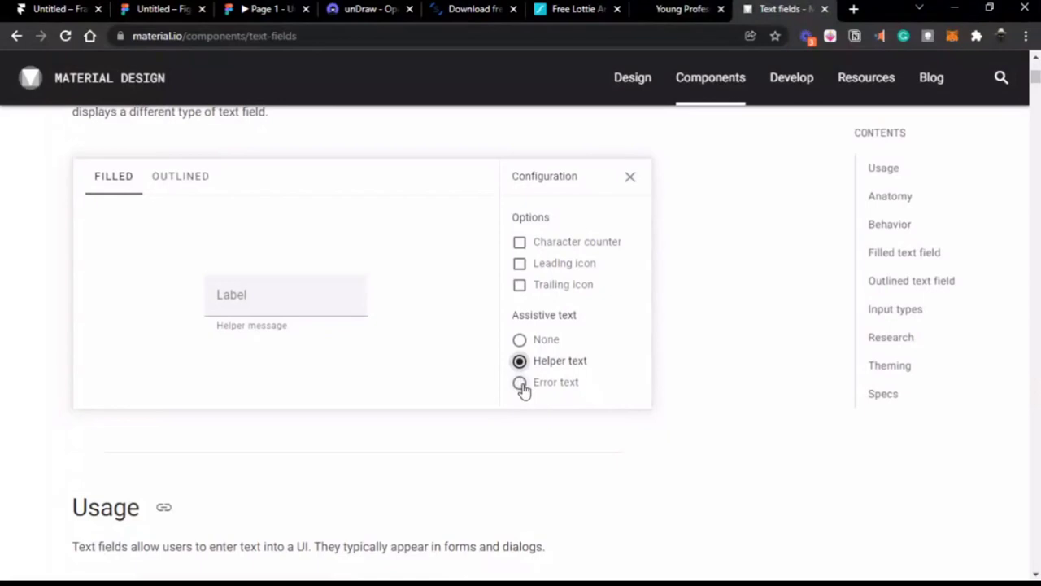
{"action": "left_click", "coordinate": [520, 383]}
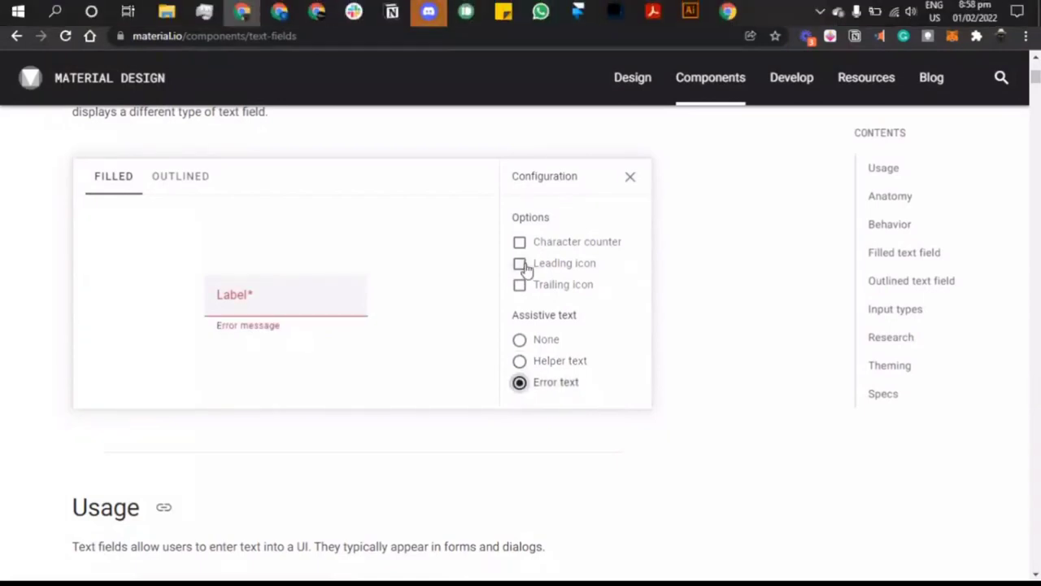
{"action": "left_click", "coordinate": [521, 244]}
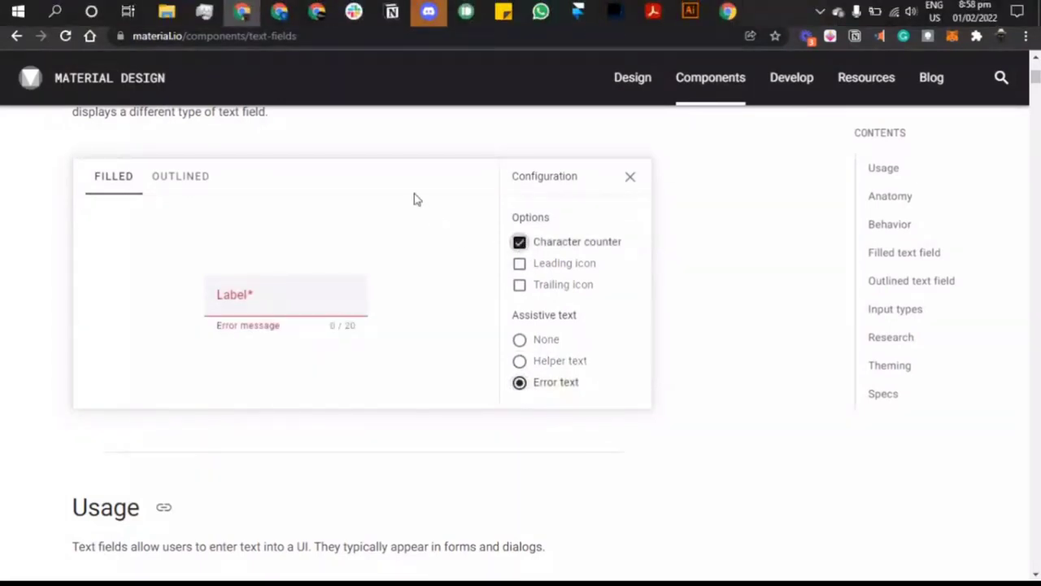
Step: Scroll down to the filled and outlined text field examples
{"action": "scroll", "coordinate": [627, 188], "scroll_direction": "down", "scroll_amount": 7}
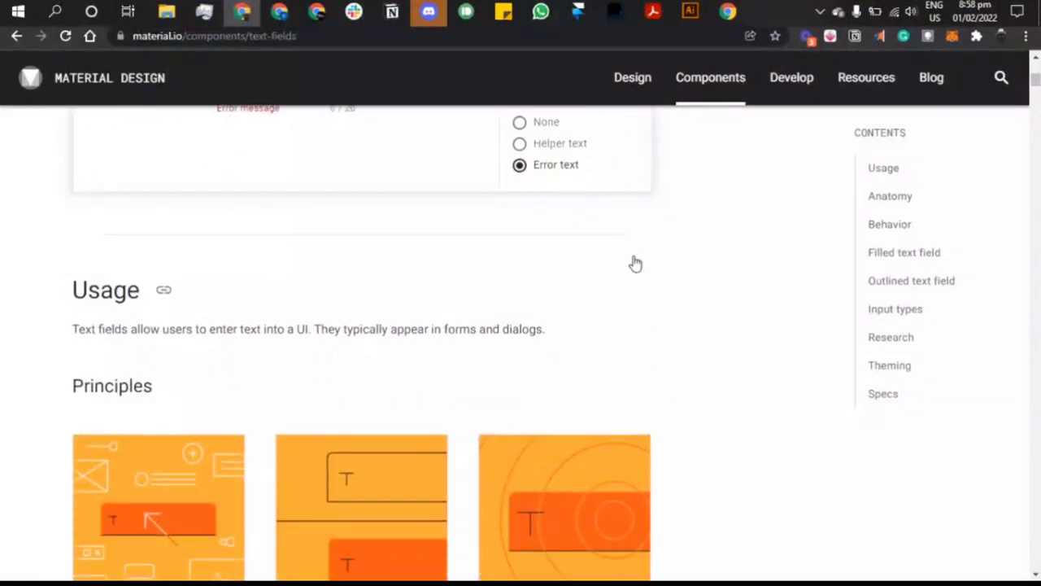
{"action": "scroll", "coordinate": [633, 274], "scroll_direction": "down", "scroll_amount": 5}
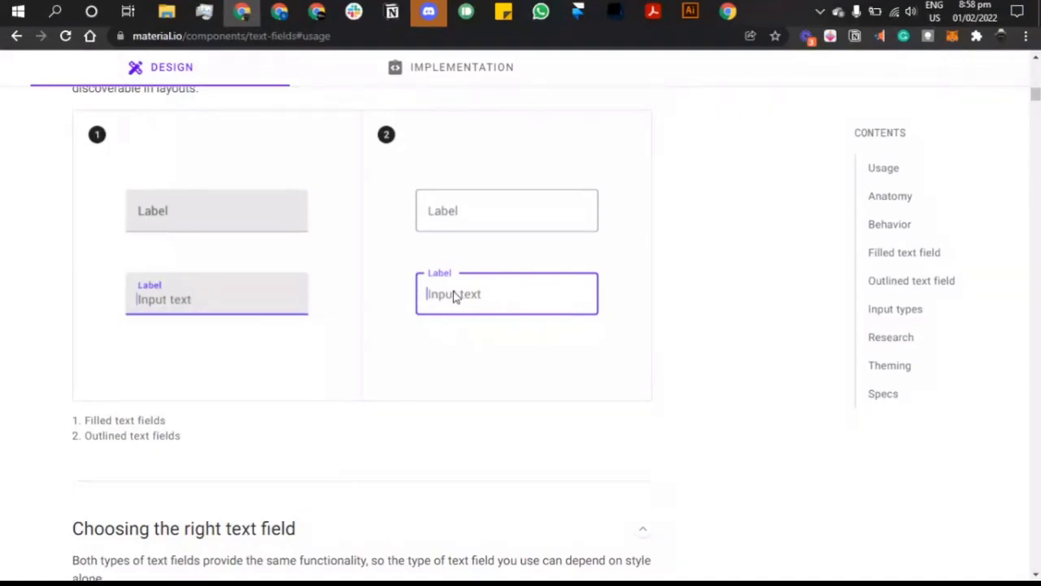
{"action": "scroll", "coordinate": [455, 297], "scroll_direction": "down", "scroll_amount": 2}
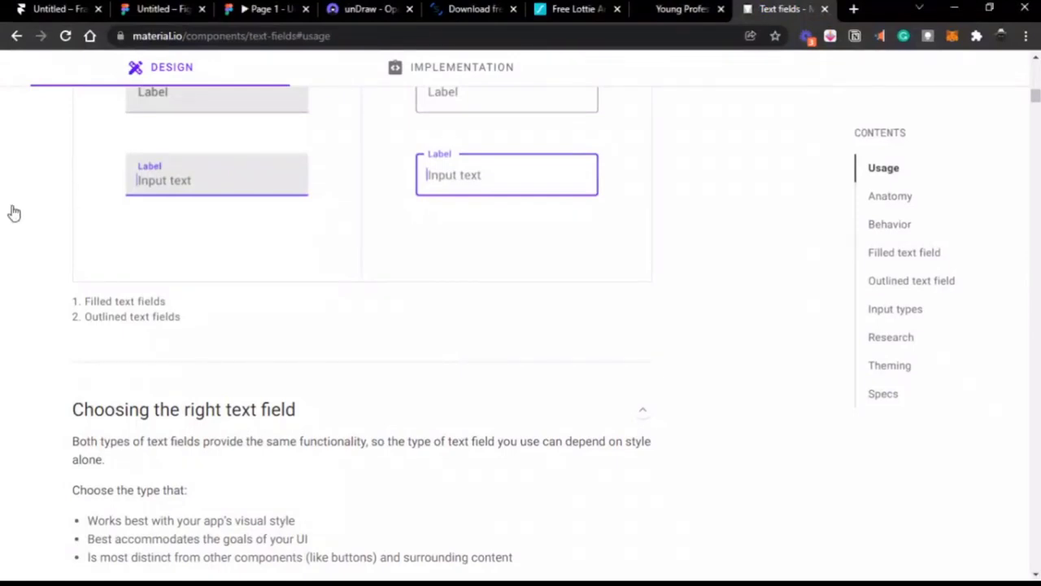
Step: Glance at the Figma design, then scroll through the Material Contacts form examples
{"action": "left_click", "coordinate": [162, 9]}
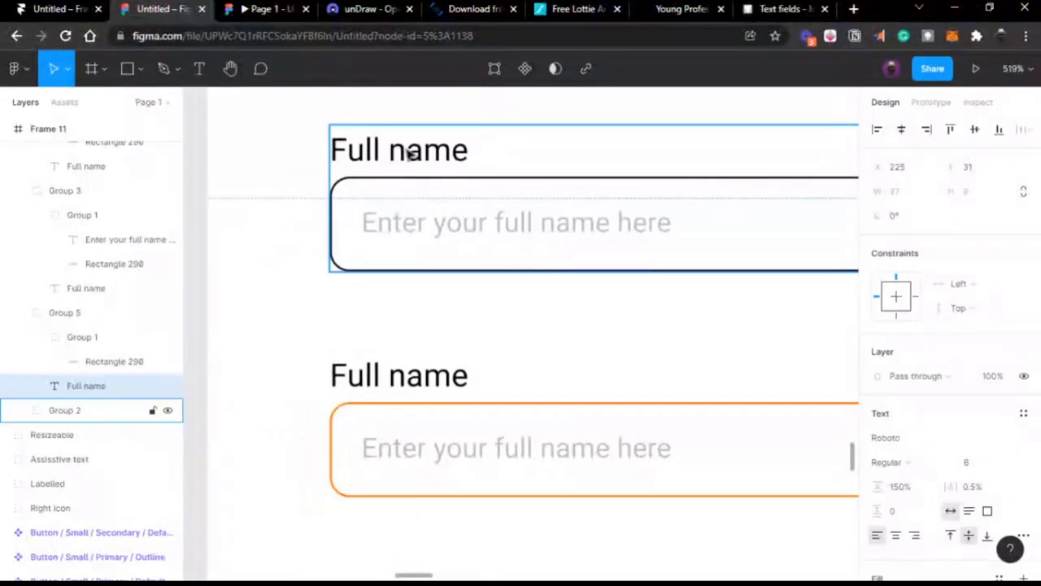
{"action": "scroll", "coordinate": [432, 212], "scroll_direction": "right", "scroll_amount": 10}
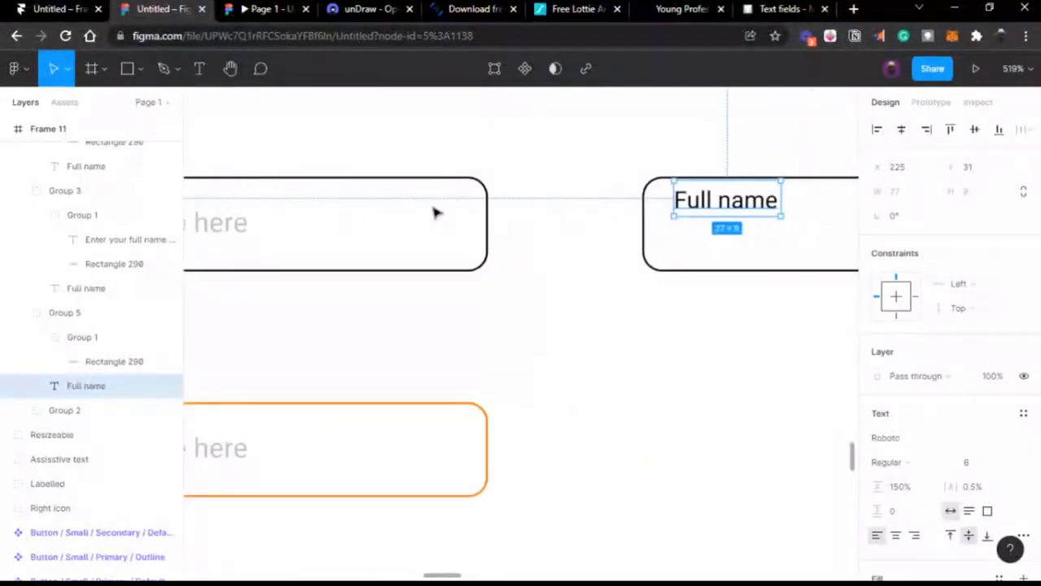
{"action": "left_click", "coordinate": [791, 15]}
{"action": "scroll", "coordinate": [479, 299], "scroll_direction": "down", "scroll_amount": 8}
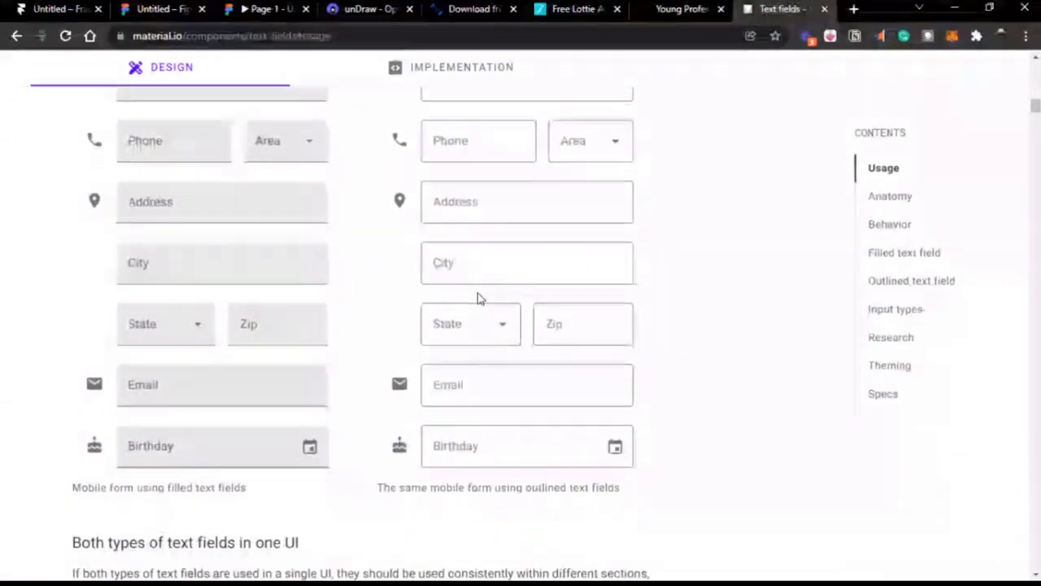
{"action": "scroll", "coordinate": [478, 299], "scroll_direction": "up", "scroll_amount": 2}
{"action": "scroll", "coordinate": [478, 297], "scroll_direction": "down", "scroll_amount": 5}
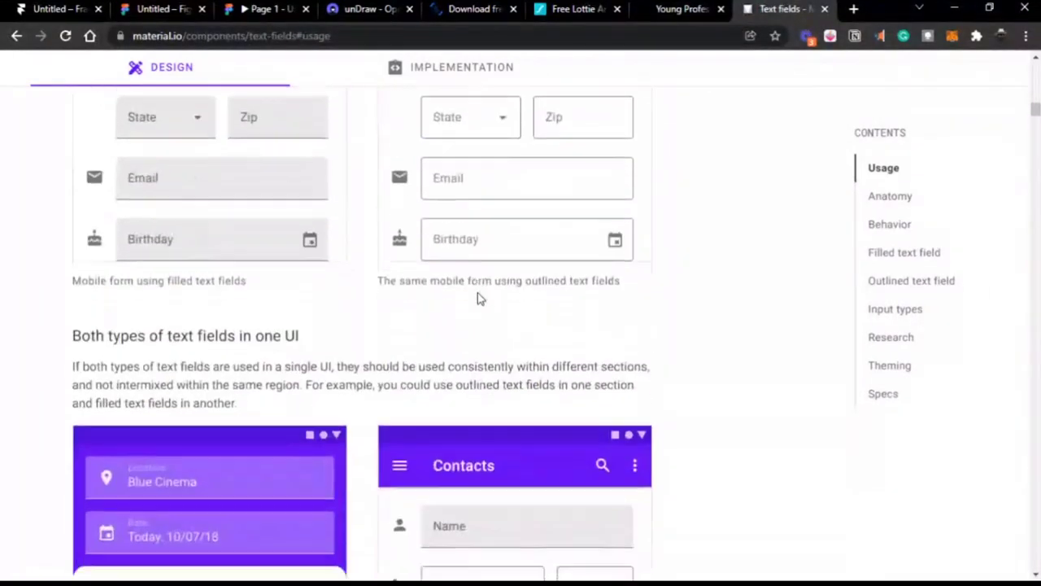
{"action": "scroll", "coordinate": [480, 297], "scroll_direction": "up", "scroll_amount": 3}
{"action": "scroll", "coordinate": [491, 220], "scroll_direction": "up", "scroll_amount": 1}
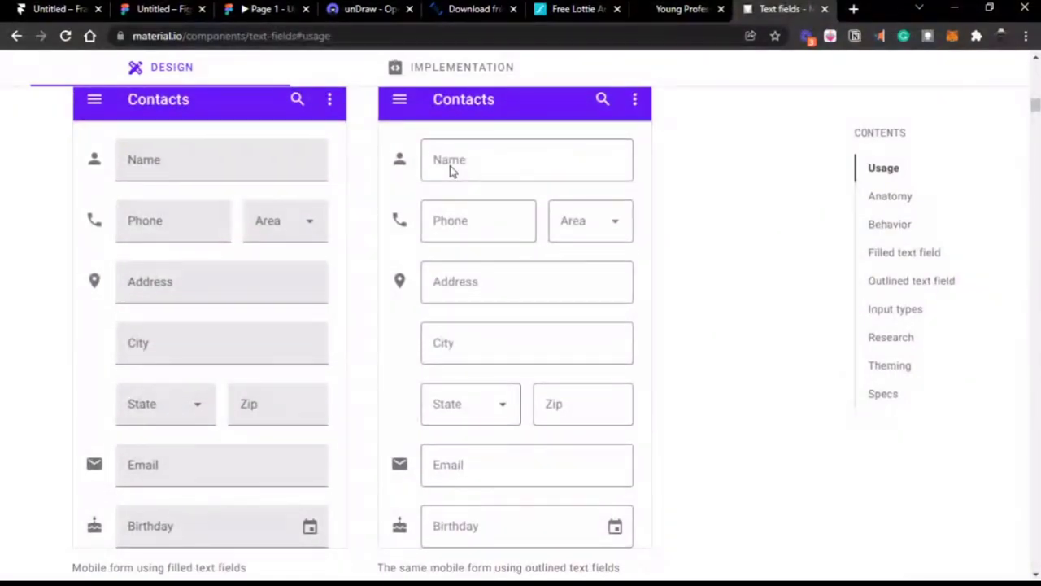
{"action": "scroll", "coordinate": [446, 190], "scroll_direction": "down", "scroll_amount": 1}
{"action": "scroll", "coordinate": [446, 191], "scroll_direction": "up", "scroll_amount": 2}
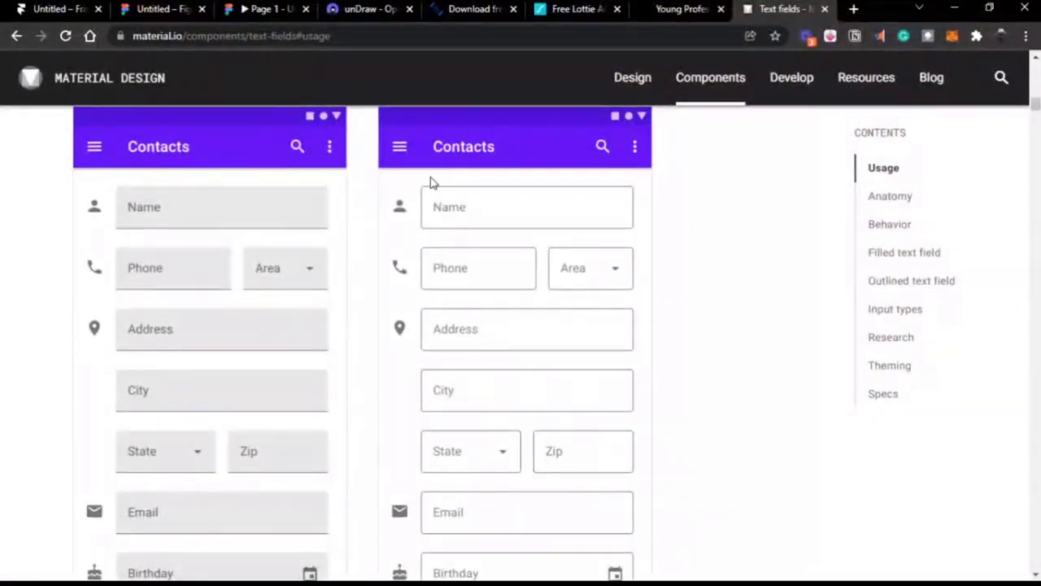
Step: Recheck the Contacts forms once more and return to the Figma Full name fields
{"action": "left_click", "coordinate": [138, 14]}
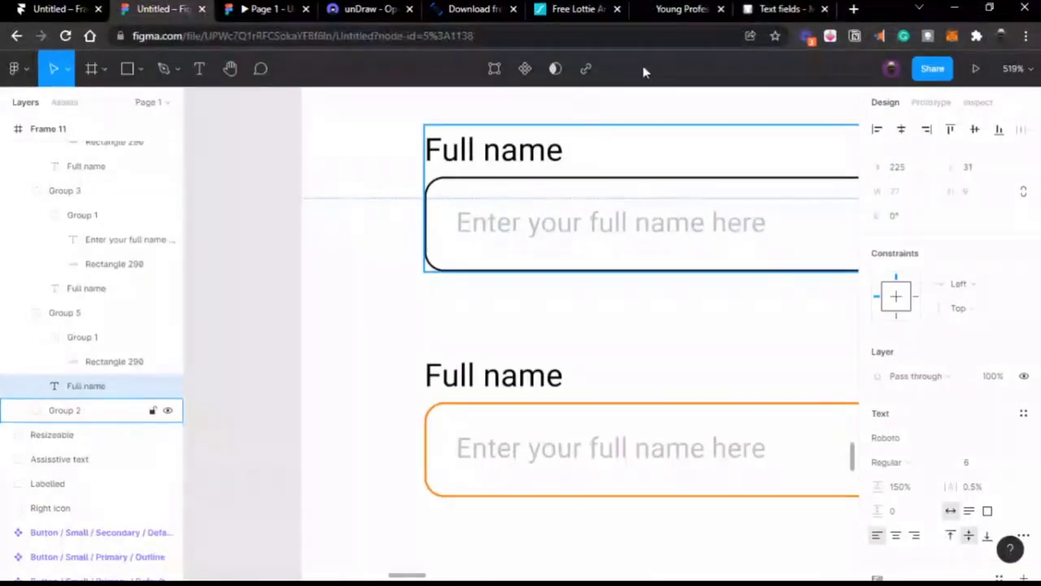
{"action": "left_click", "coordinate": [787, 17]}
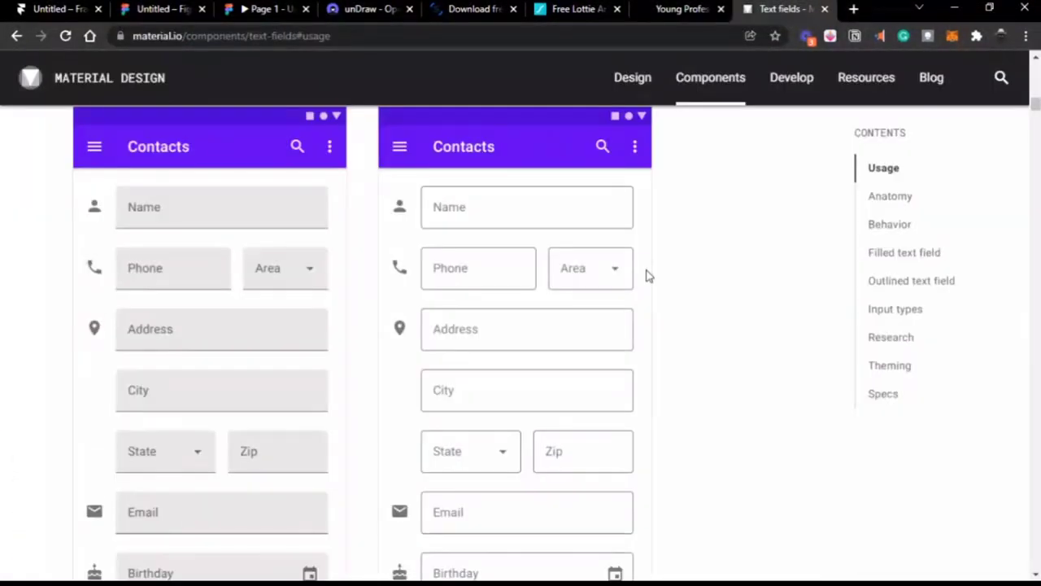
{"action": "scroll", "coordinate": [484, 217], "scroll_direction": "down", "scroll_amount": 4}
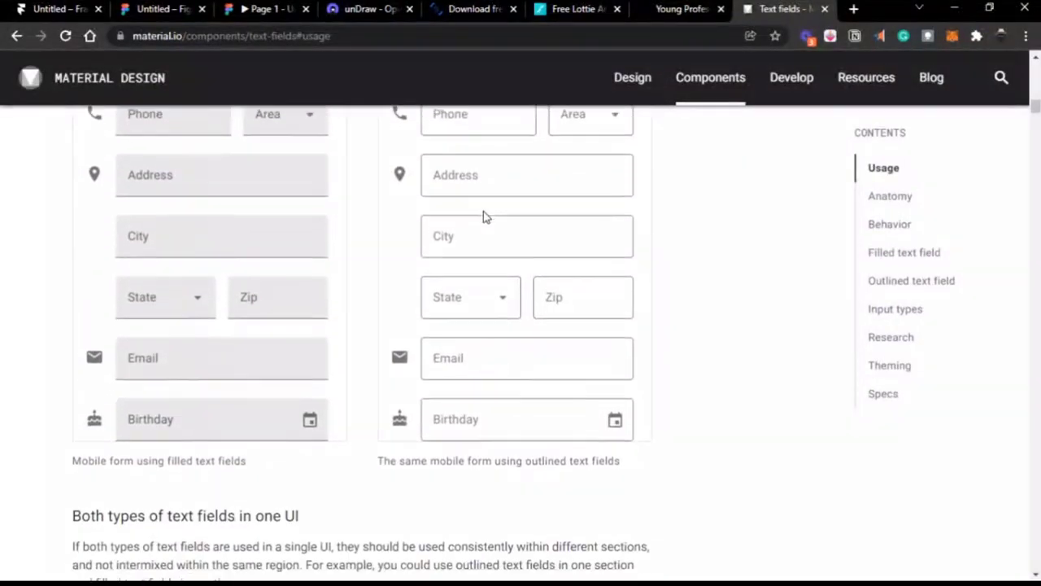
{"action": "scroll", "coordinate": [484, 216], "scroll_direction": "down", "scroll_amount": 1}
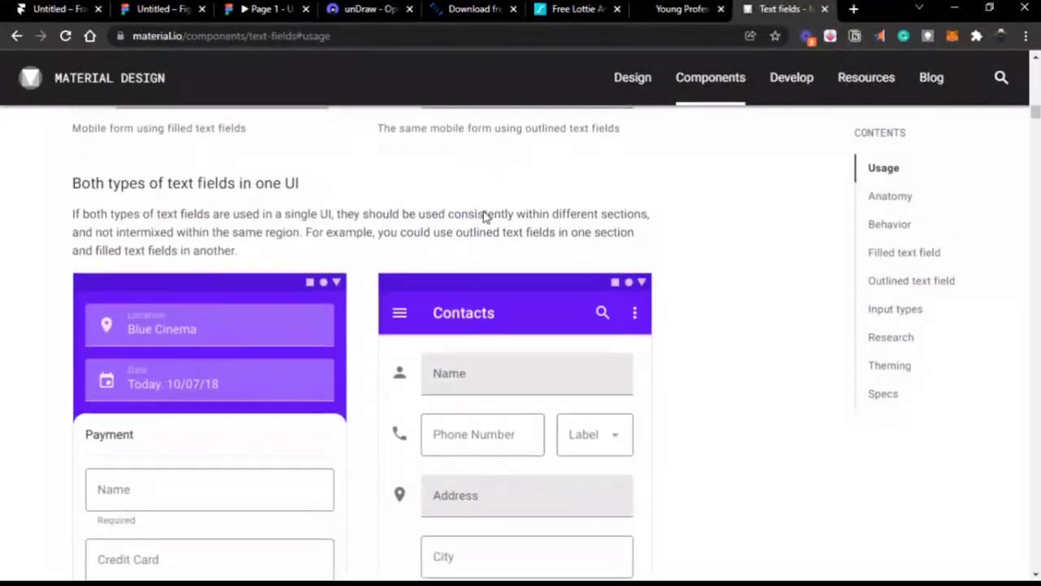
{"action": "left_click", "coordinate": [166, 11]}
{"action": "scroll", "coordinate": [524, 297], "scroll_direction": "right", "scroll_amount": 2}
{"action": "scroll", "coordinate": [525, 297], "scroll_direction": "down", "scroll_amount": 5, "text": "ctrl"}
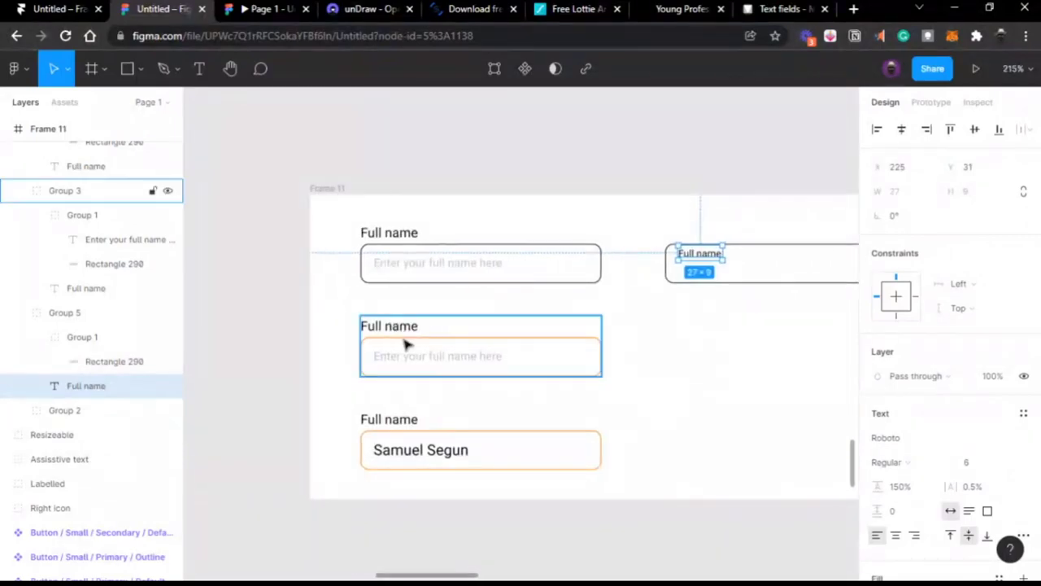
Step: Give the box around the new Full name label a corner radius of 0
{"action": "scroll", "coordinate": [542, 316], "scroll_direction": "right", "scroll_amount": 3}
{"action": "scroll", "coordinate": [584, 231], "scroll_direction": "up", "scroll_amount": 3, "text": "ctrl"}
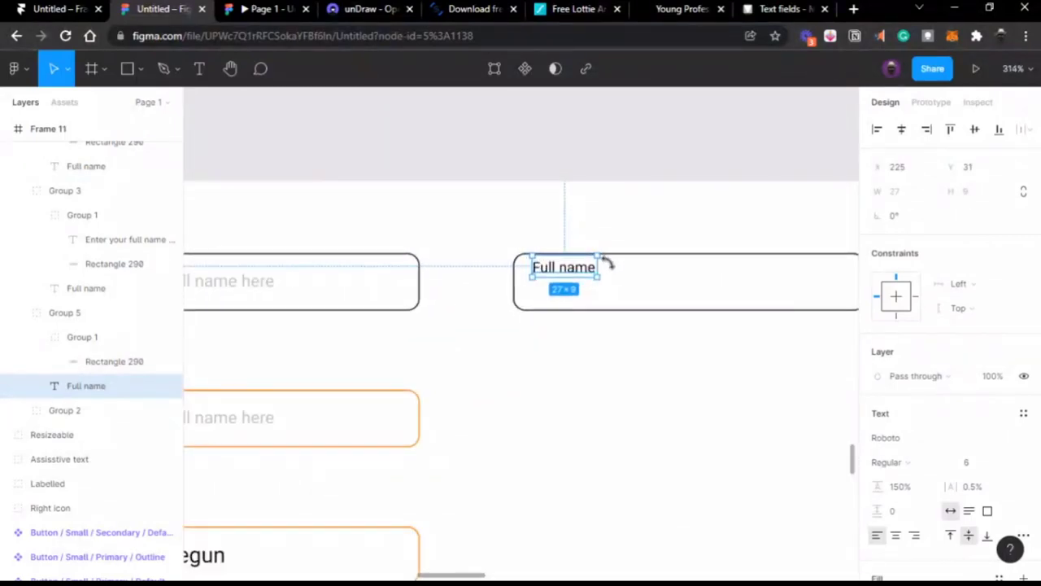
{"action": "left_click", "coordinate": [612, 260]}
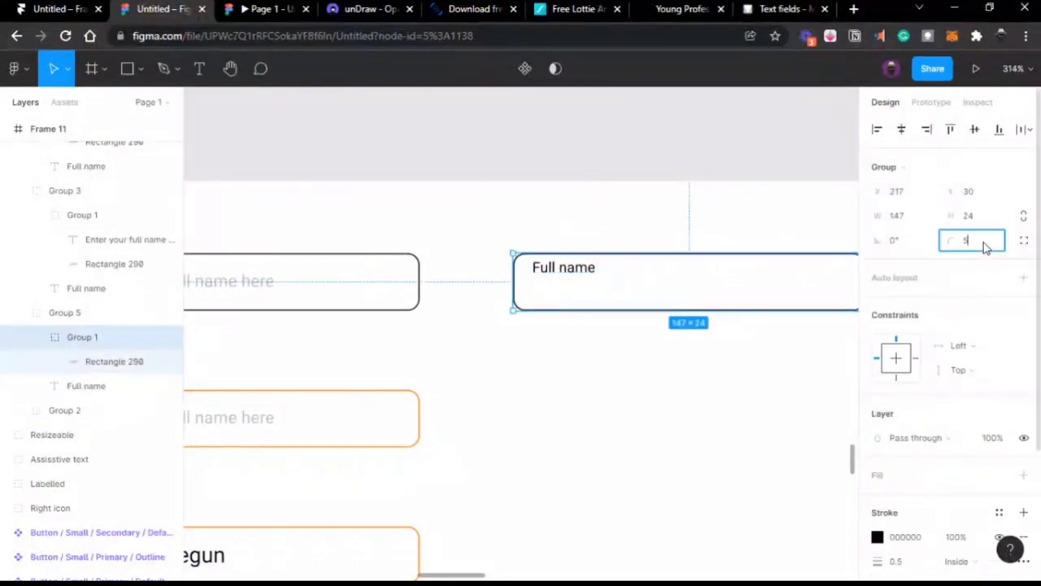
{"action": "key", "text": "Return"}
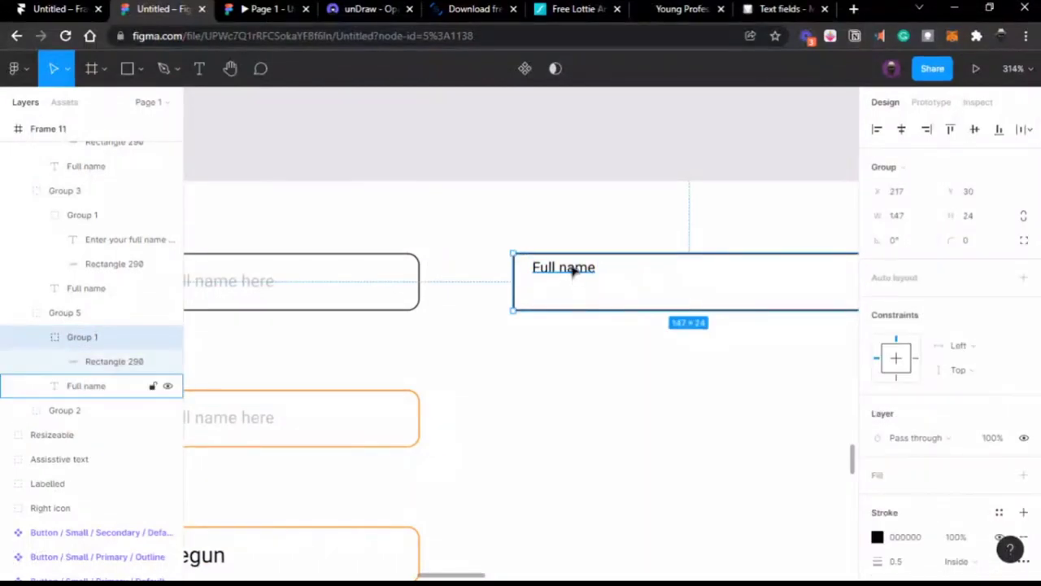
Step: Flatten the box into a single vector and open it for point editing
{"action": "scroll", "coordinate": [637, 253], "scroll_direction": "up", "scroll_amount": 5, "text": "ctrl"}
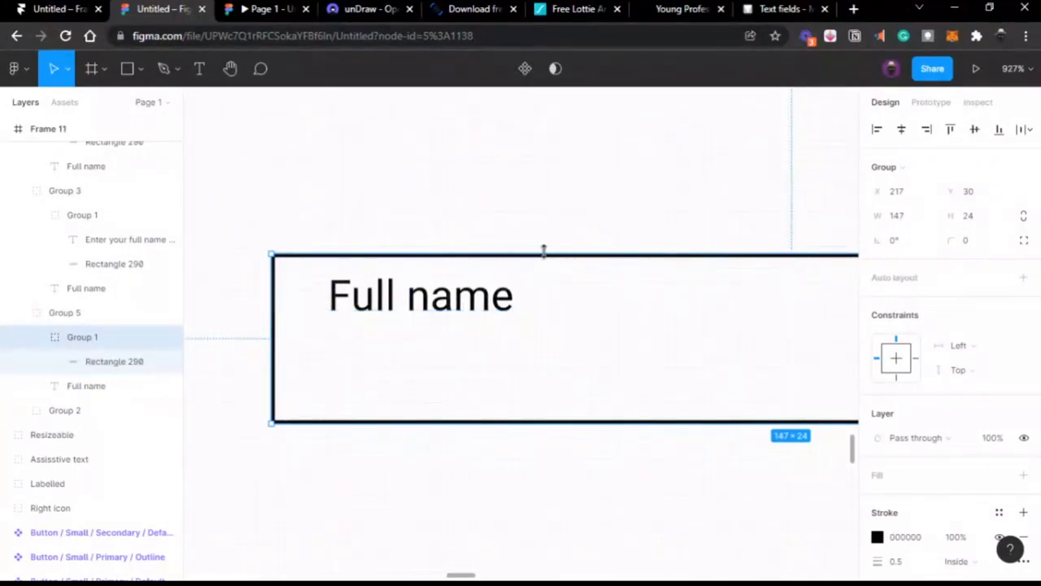
{"action": "right_click", "coordinate": [529, 309]}
{"action": "left_click", "coordinate": [570, 353]}
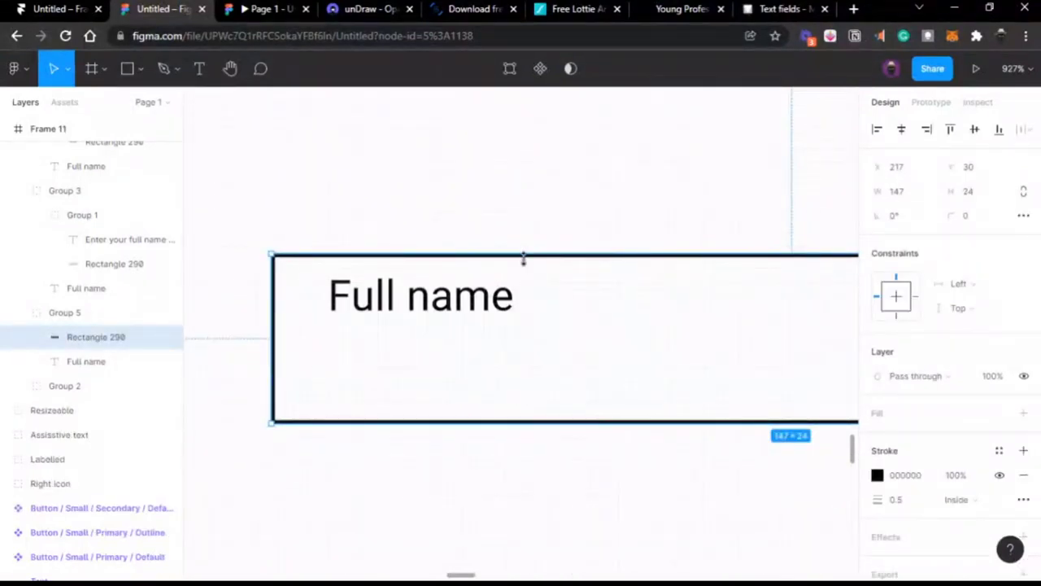
{"action": "scroll", "coordinate": [523, 258], "scroll_direction": "up", "scroll_amount": 5}
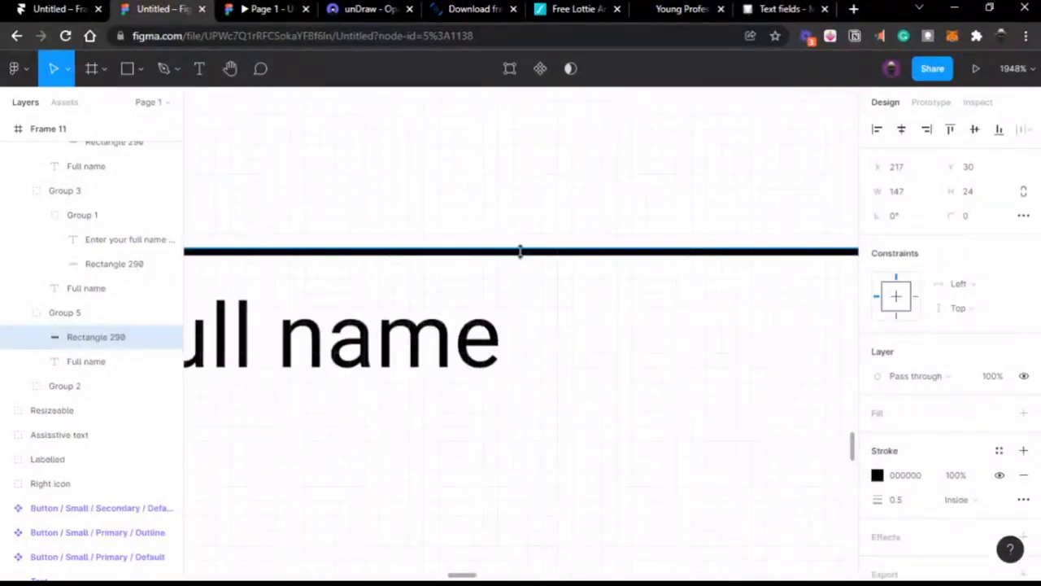
{"action": "double_click", "coordinate": [521, 252]}
{"action": "scroll", "coordinate": [523, 259], "scroll_direction": "down", "scroll_amount": 5}
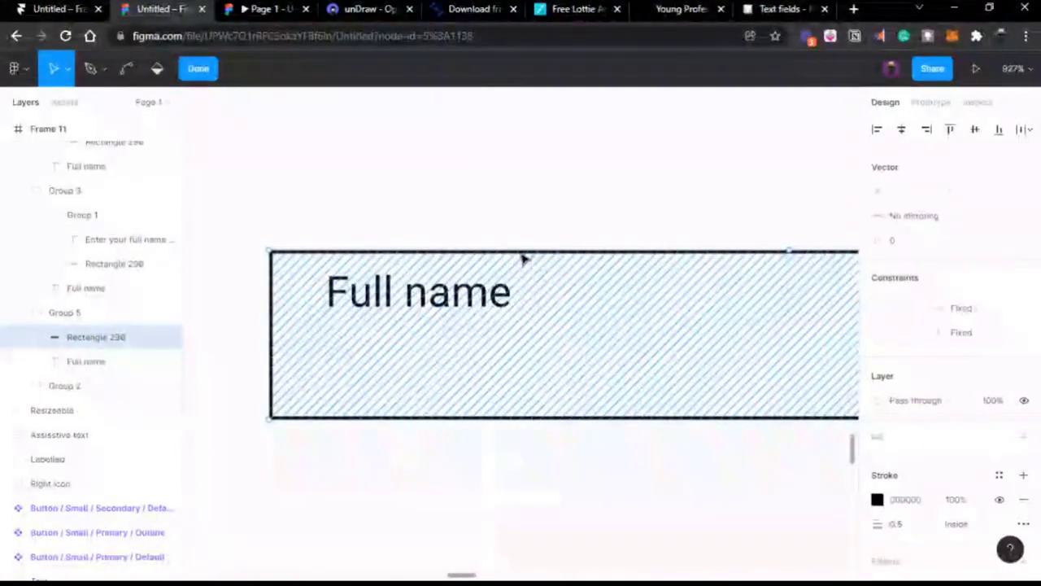
Step: Delete the box's top-left point and redraw part of the top edge with the Pen
{"action": "left_click", "coordinate": [269, 252]}
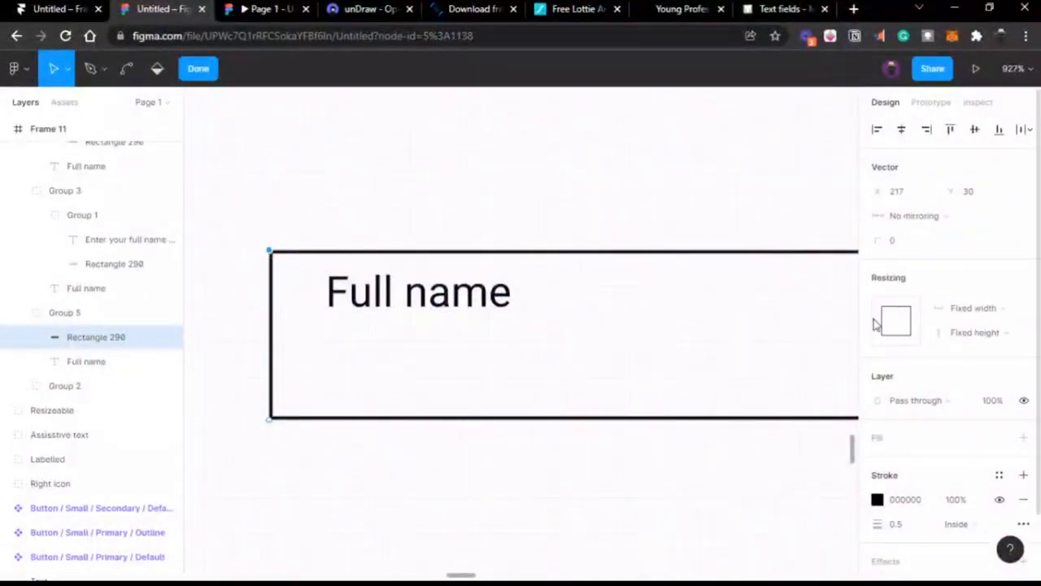
{"action": "key", "text": "Delete"}
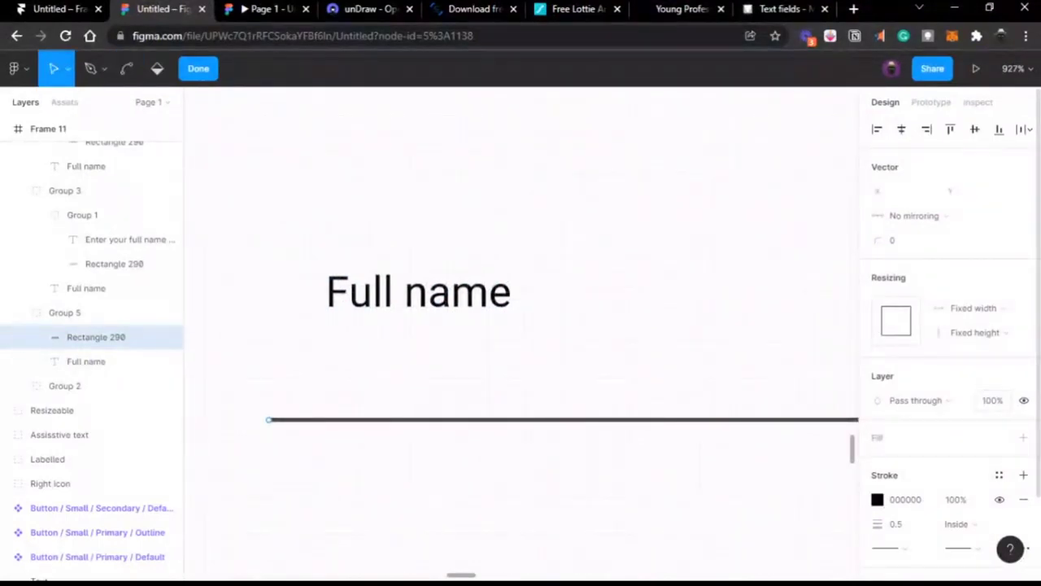
{"action": "scroll", "coordinate": [607, 365], "scroll_direction": "down", "scroll_amount": 4}
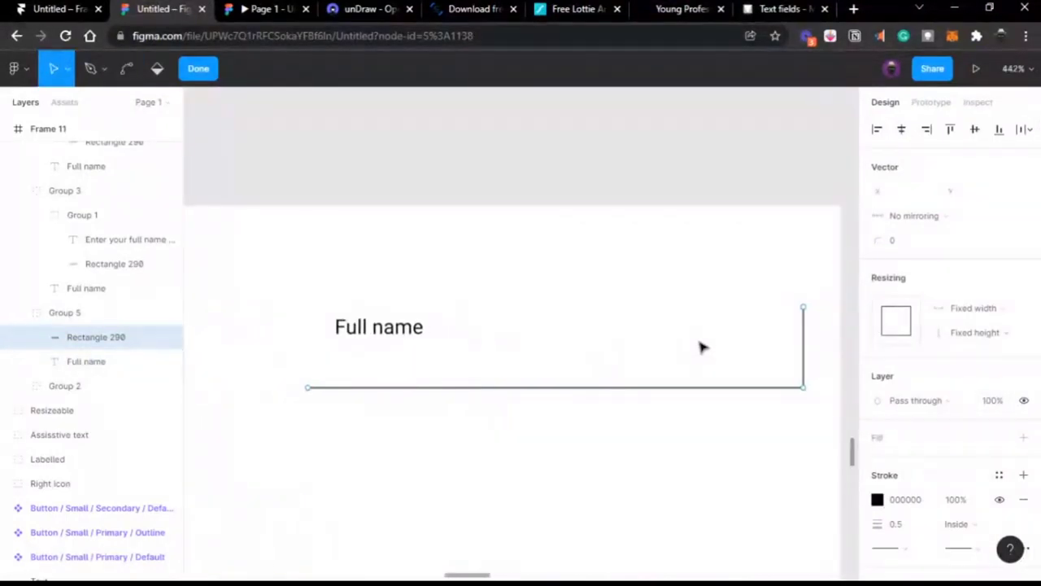
{"action": "left_click", "coordinate": [91, 68]}
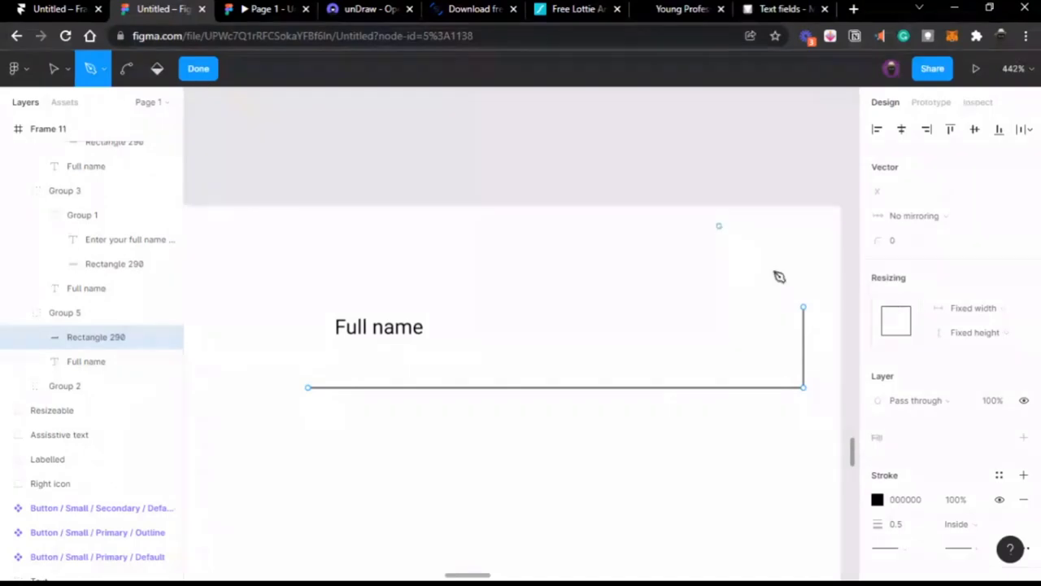
{"action": "left_click", "coordinate": [804, 308]}
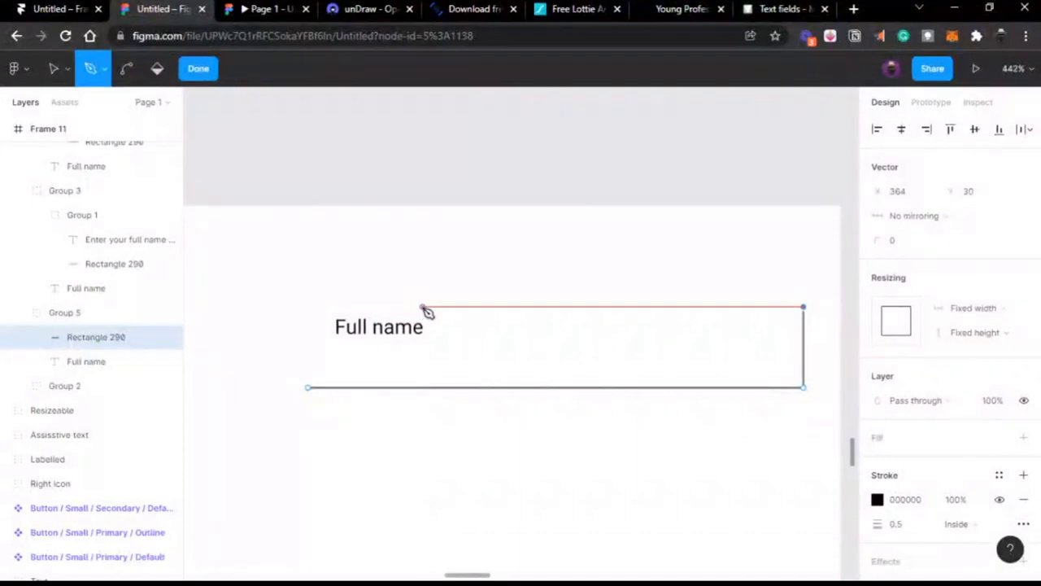
{"action": "left_click", "coordinate": [423, 308]}
{"action": "key", "text": "Escape"}
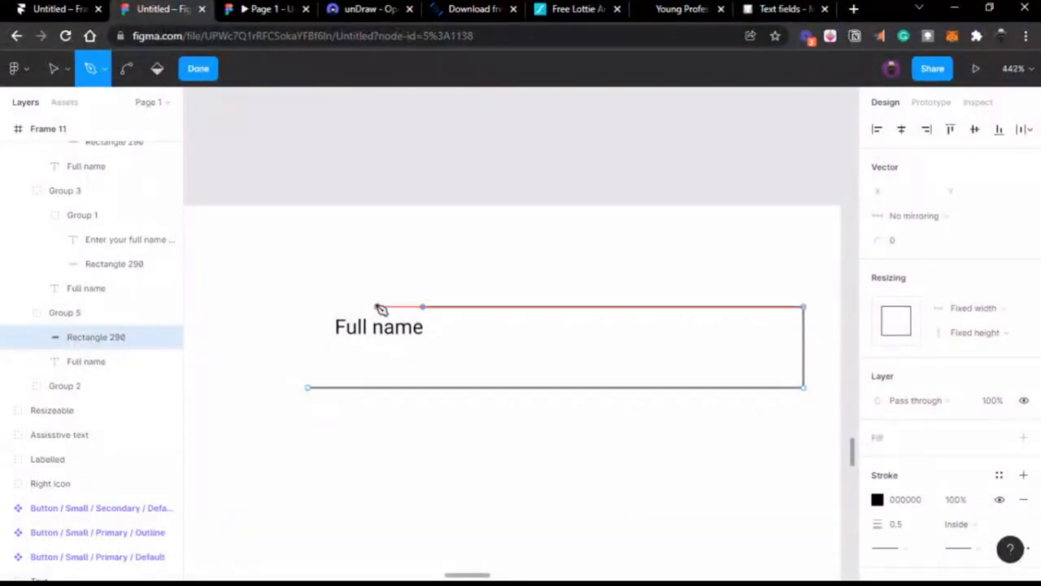
Step: Draw the left side up to the top-left corner plus a short top stretch, then finish
{"action": "left_click", "coordinate": [308, 388]}
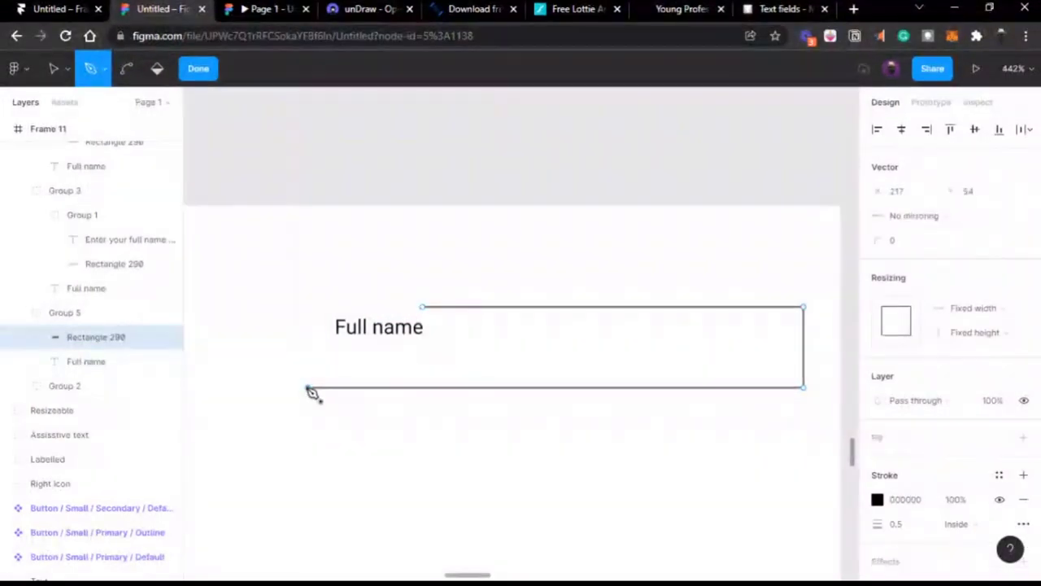
{"action": "left_click", "coordinate": [309, 308]}
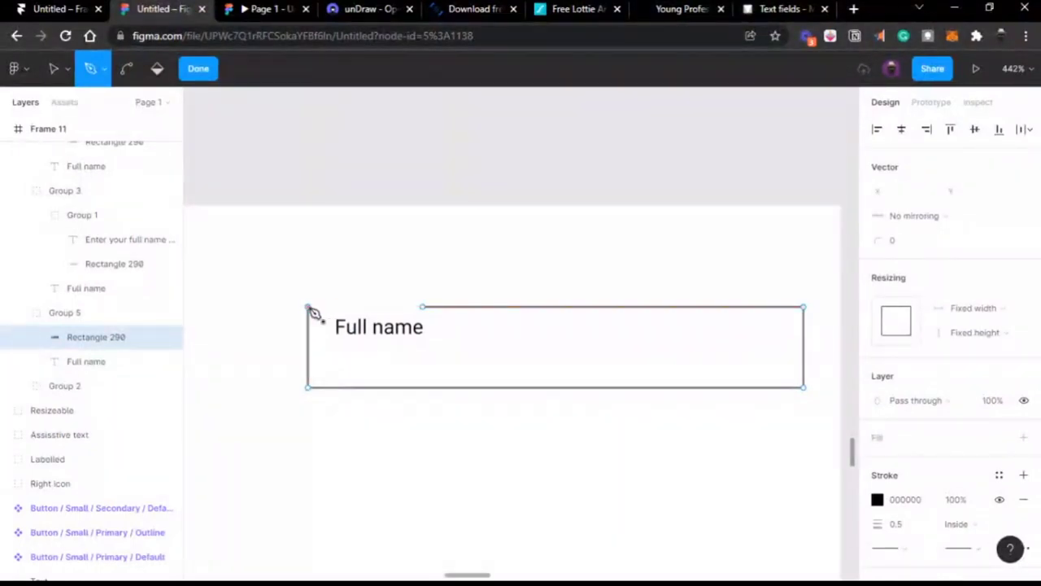
{"action": "left_click", "coordinate": [310, 308]}
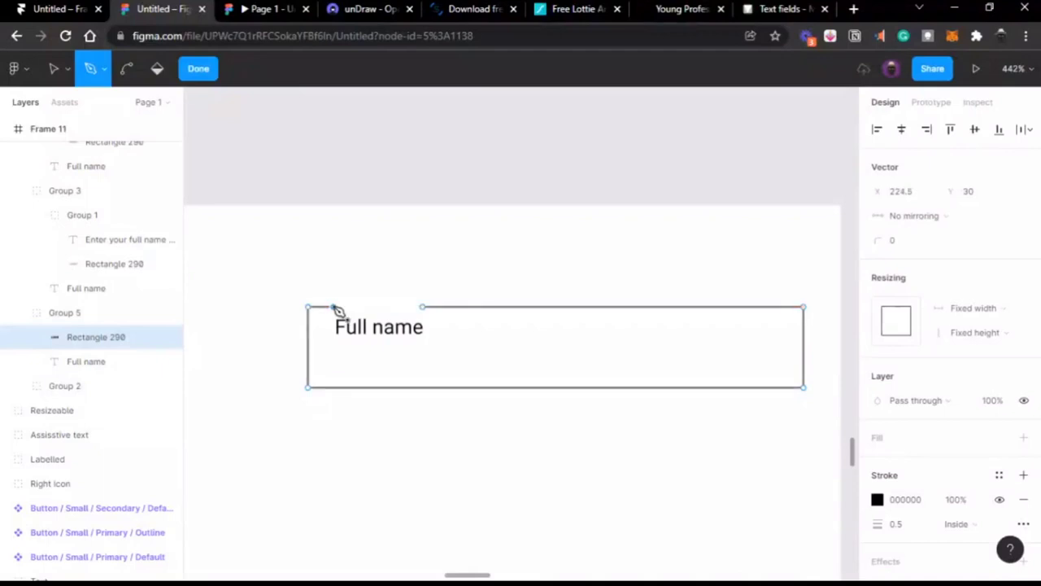
{"action": "left_click", "coordinate": [422, 307]}
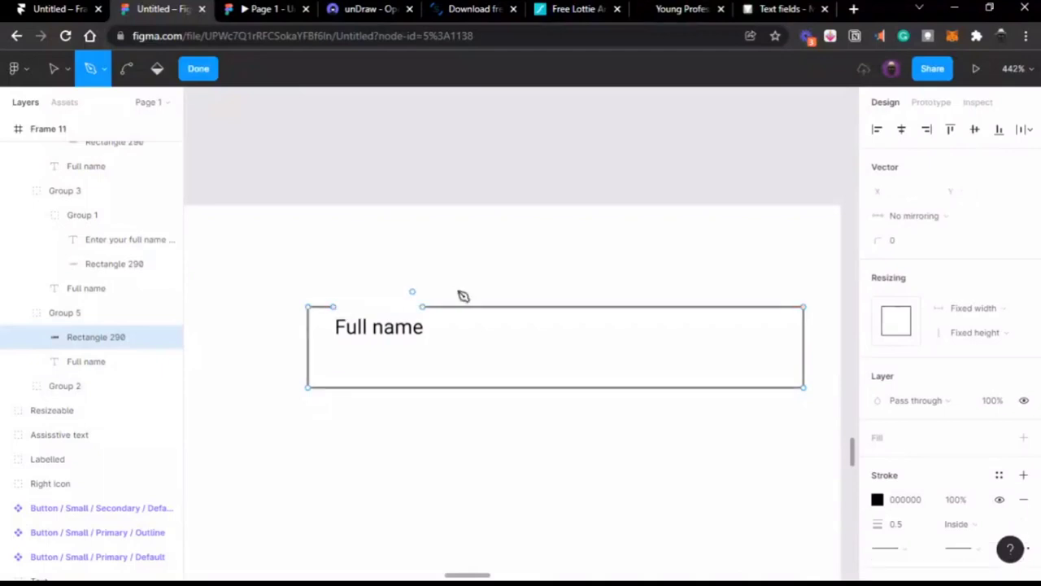
{"action": "left_click", "coordinate": [197, 70]}
Step: Move the Full name label into the top border gap and set its font size to 5
{"action": "left_click", "coordinate": [402, 338]}
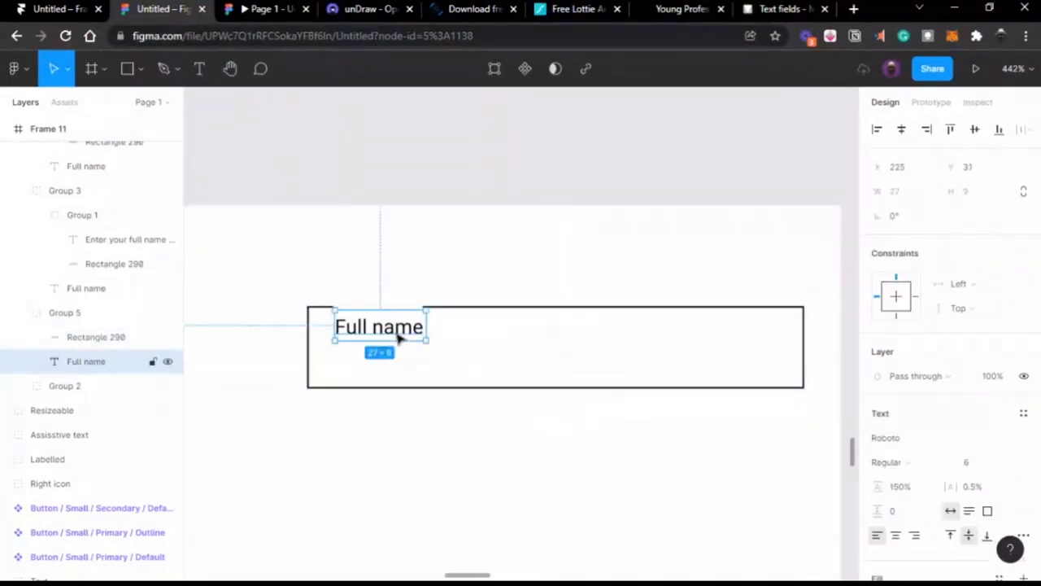
{"action": "double_click", "coordinate": [401, 327]}
{"action": "key", "text": "Escape"}
{"action": "left_click_drag", "start_coordinate": [391, 333], "coordinate": [398, 317]}
{"action": "scroll", "coordinate": [398, 317], "scroll_direction": "up", "scroll_amount": 1}
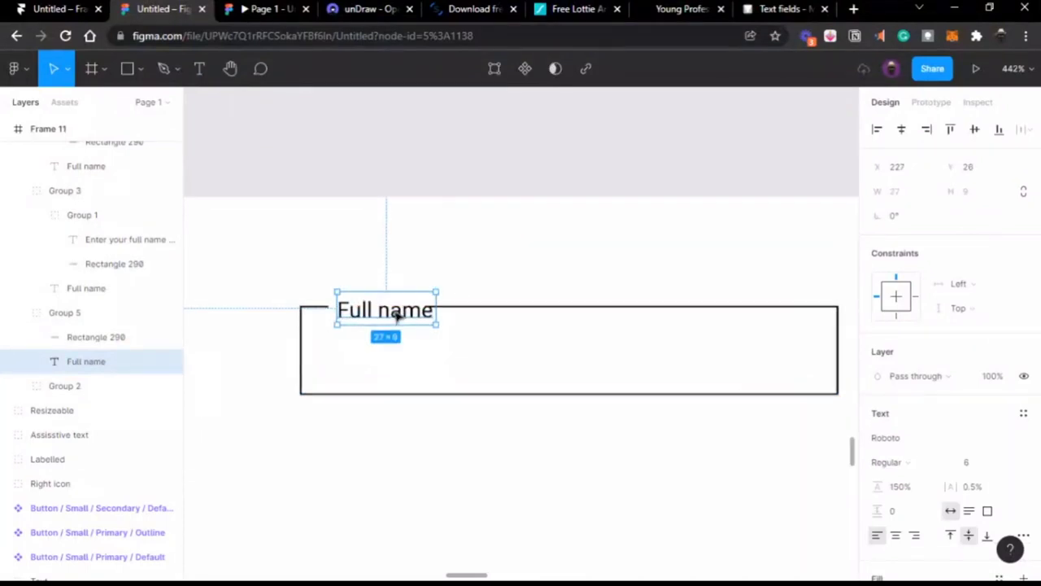
{"action": "scroll", "coordinate": [398, 317], "scroll_direction": "up", "scroll_amount": 3}
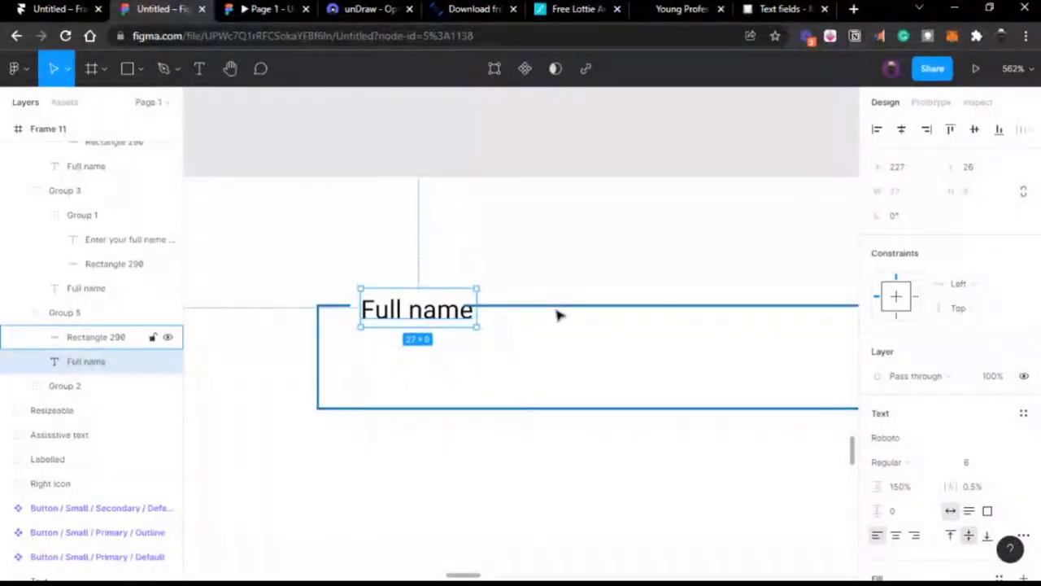
{"action": "scroll", "coordinate": [558, 311], "scroll_direction": "left", "scroll_amount": 2}
{"action": "left_click_drag", "start_coordinate": [457, 311], "coordinate": [452, 307]}
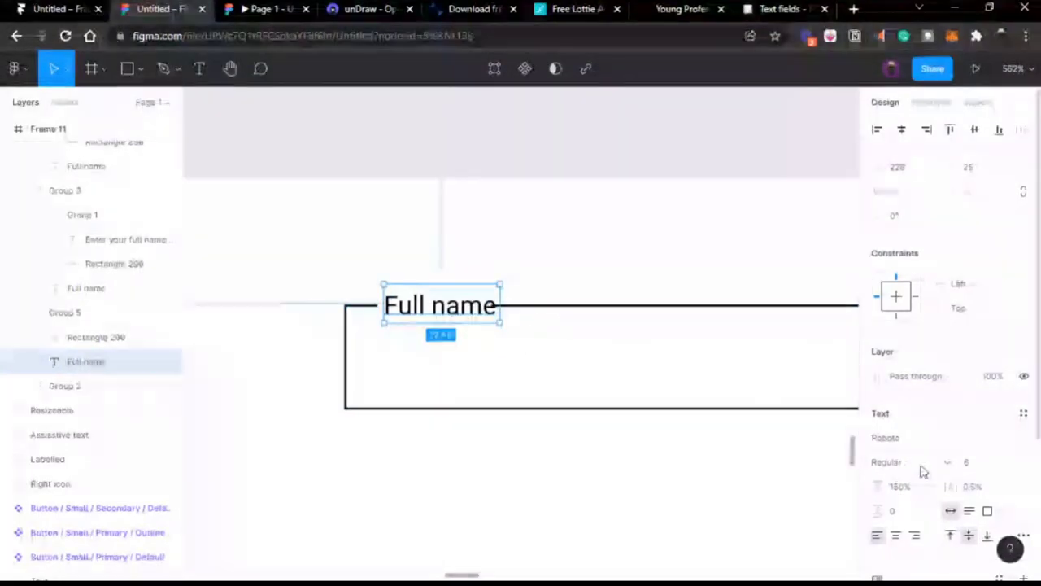
{"action": "left_click", "coordinate": [968, 464]}
{"action": "type", "text": "5"}
{"action": "key", "text": "Return"}
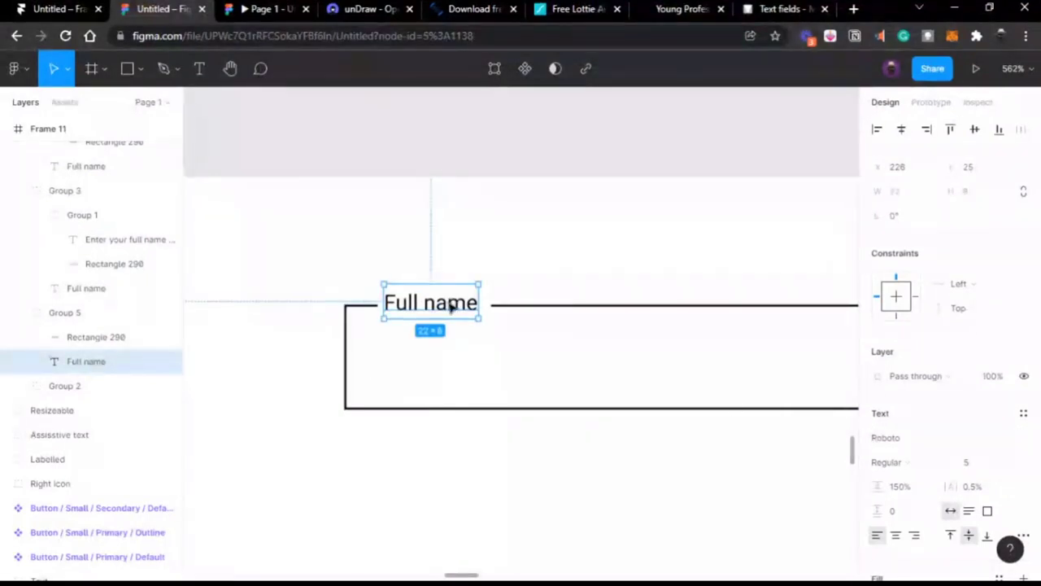
{"action": "left_click_drag", "start_coordinate": [451, 302], "coordinate": [458, 308]}
Step: Alt-drag a copy of the left field's placeholder text into the right field
{"action": "scroll", "coordinate": [457, 308], "scroll_direction": "down", "scroll_amount": 5}
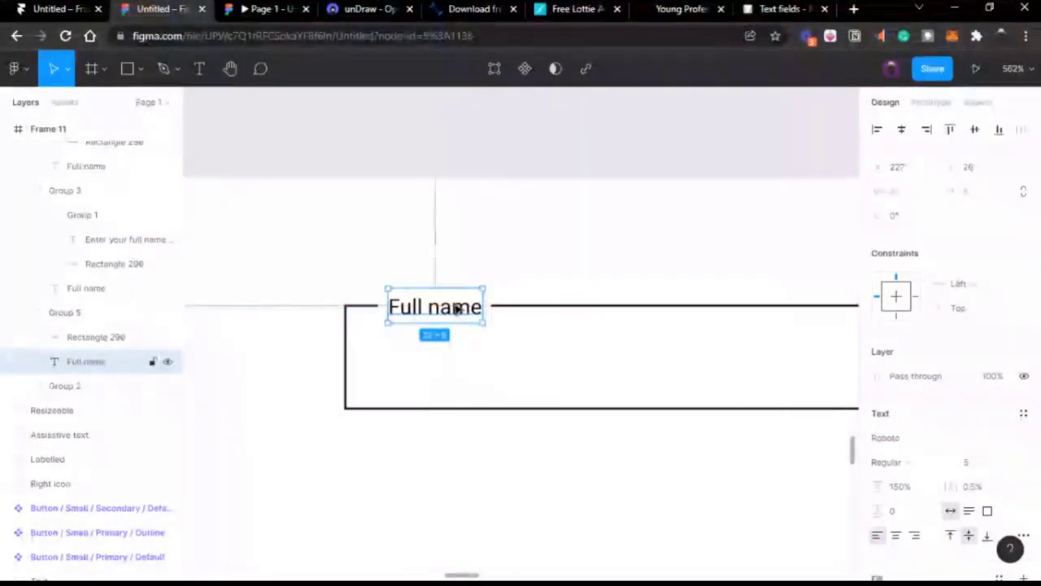
{"action": "scroll", "coordinate": [317, 327], "scroll_direction": "left", "scroll_amount": 5}
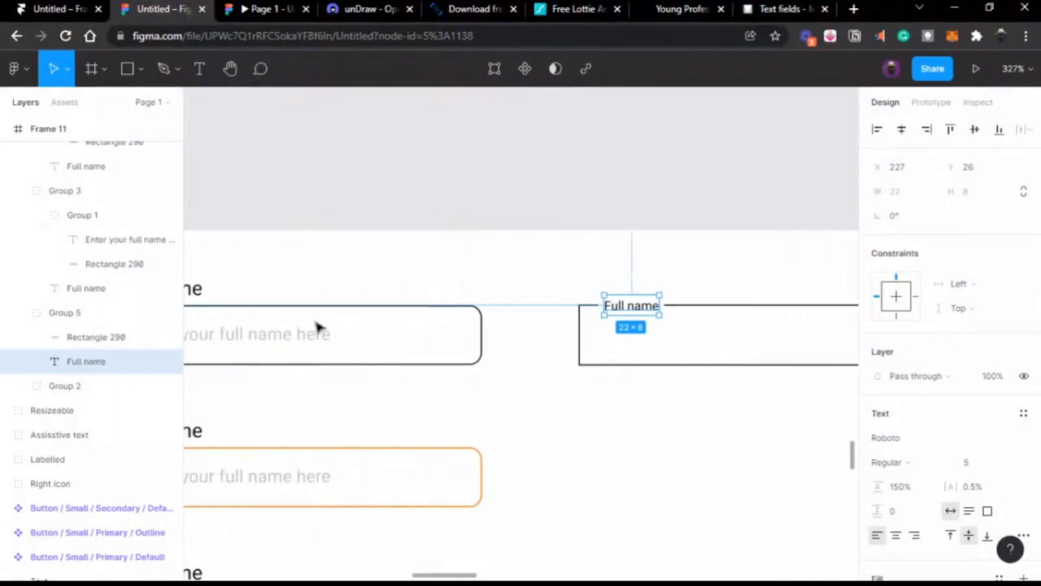
{"action": "left_click", "coordinate": [271, 342]}
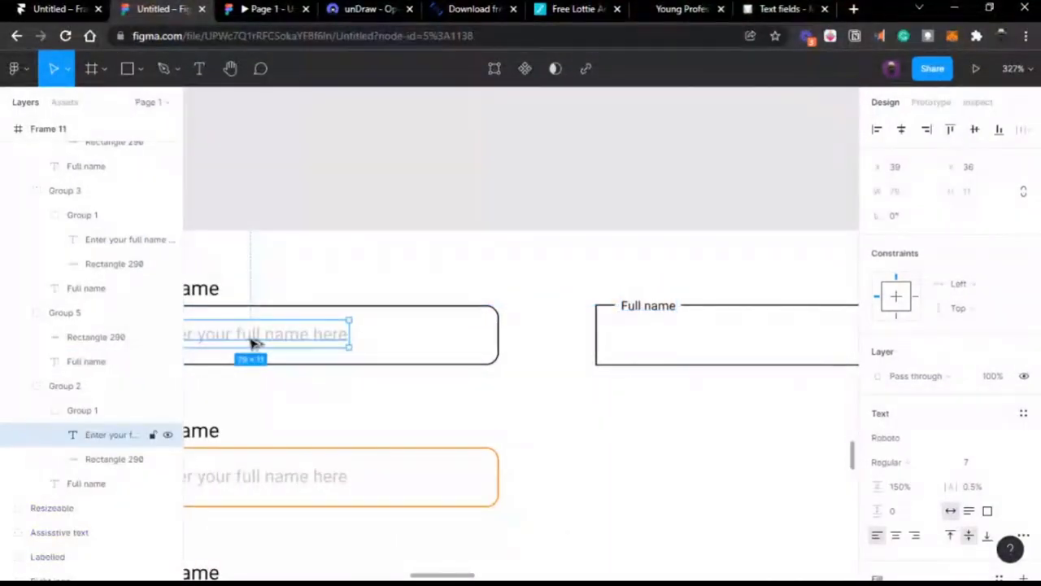
{"action": "left_click_drag", "start_coordinate": [347, 343], "coordinate": [723, 344]}
Step: Give the right field's outline rectangle a corner radius of 2
{"action": "scroll", "coordinate": [725, 347], "scroll_direction": "right", "scroll_amount": 4}
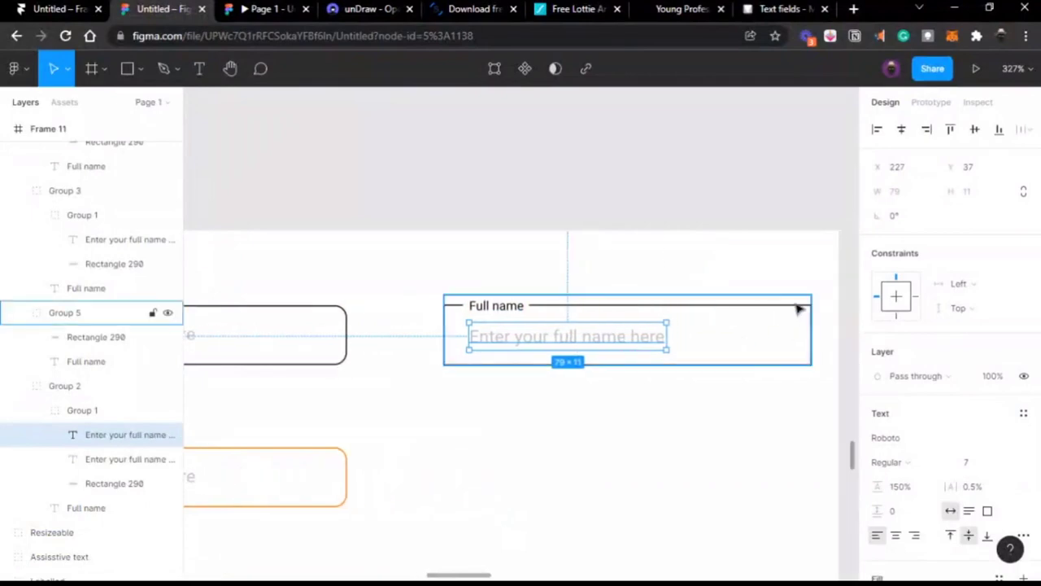
{"action": "left_click", "coordinate": [798, 308]}
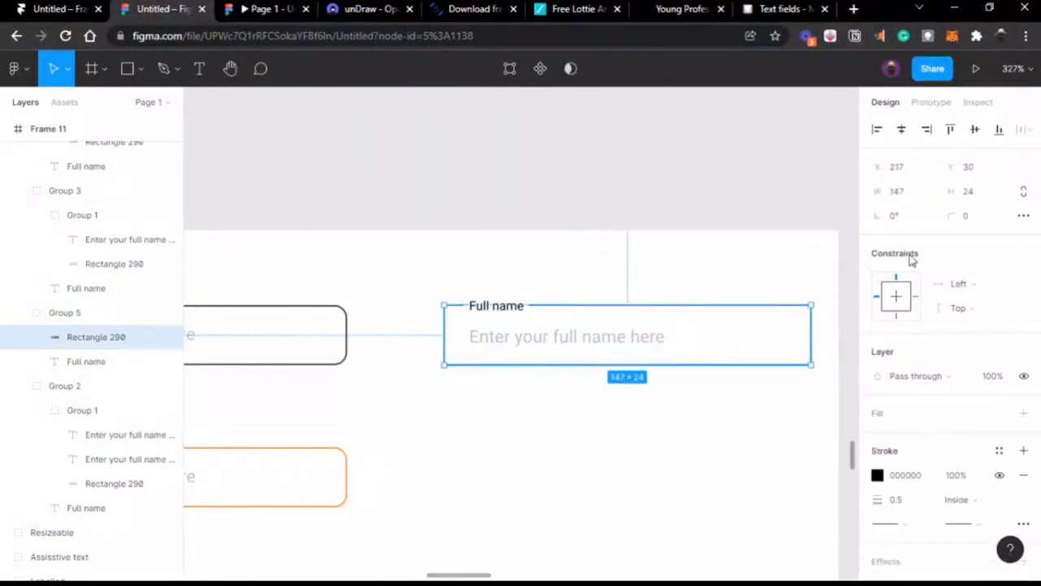
{"action": "left_click", "coordinate": [988, 215]}
{"action": "type", "text": "2"}
{"action": "key", "text": "Return"}
{"action": "left_click", "coordinate": [781, 179]}
Step: Ungroup Group 2 and Group 1 so the field's layers sit loose in Frame 11
{"action": "scroll", "coordinate": [665, 282], "scroll_direction": "right", "scroll_amount": 2}
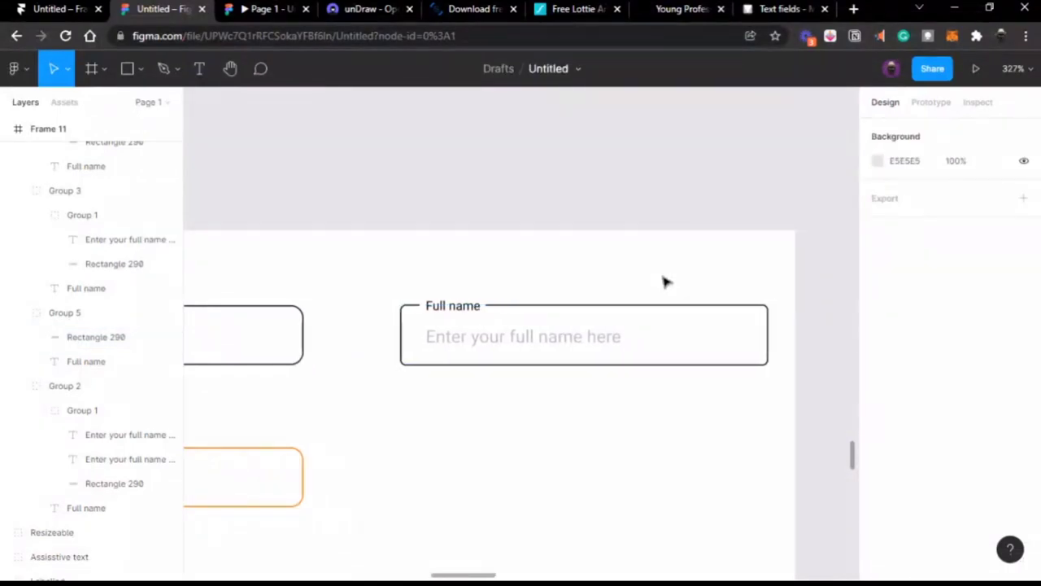
{"action": "scroll", "coordinate": [665, 282], "scroll_direction": "down", "scroll_amount": 1}
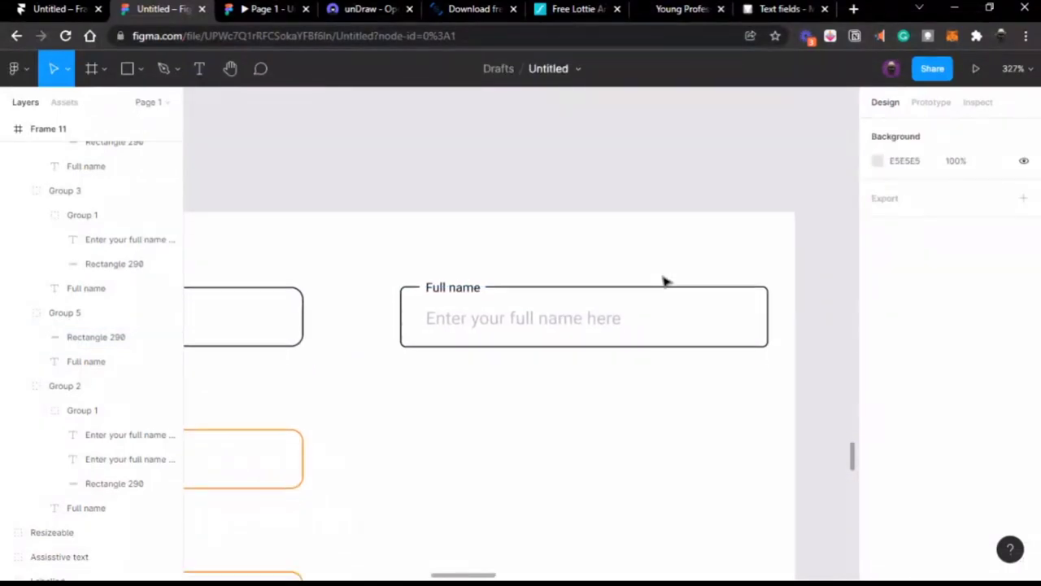
{"action": "left_click", "coordinate": [581, 333]}
{"action": "key", "text": "ctrl+shift+g"}
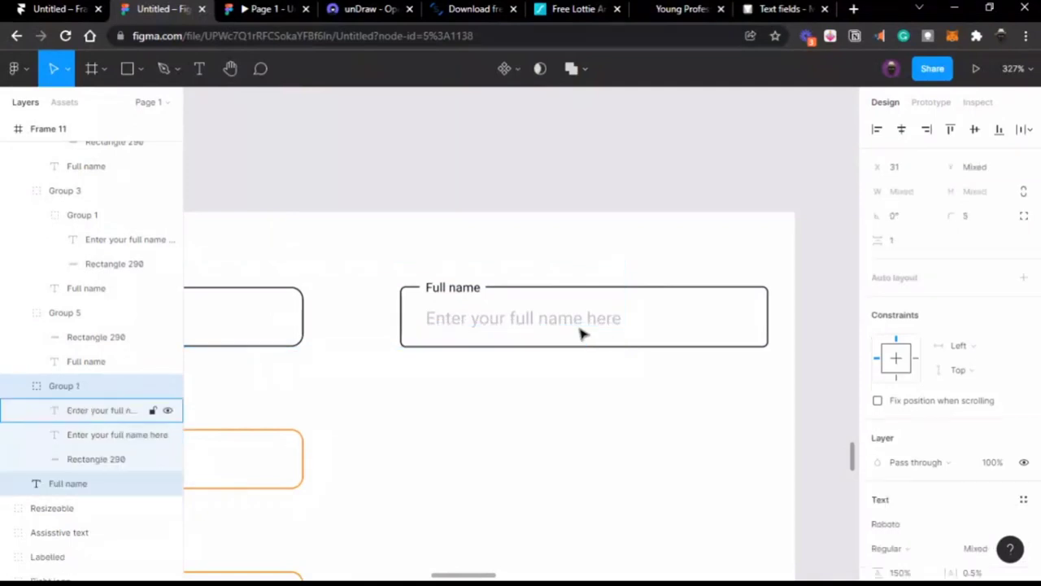
{"action": "left_click", "coordinate": [663, 154]}
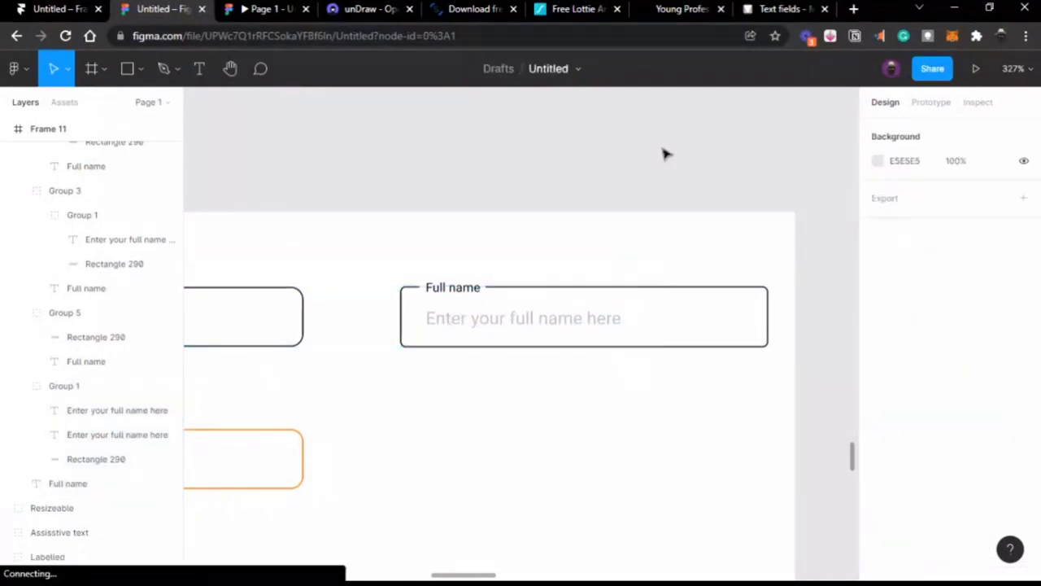
{"action": "left_click", "coordinate": [568, 315]}
{"action": "key", "text": "ctrl+shift+g"}
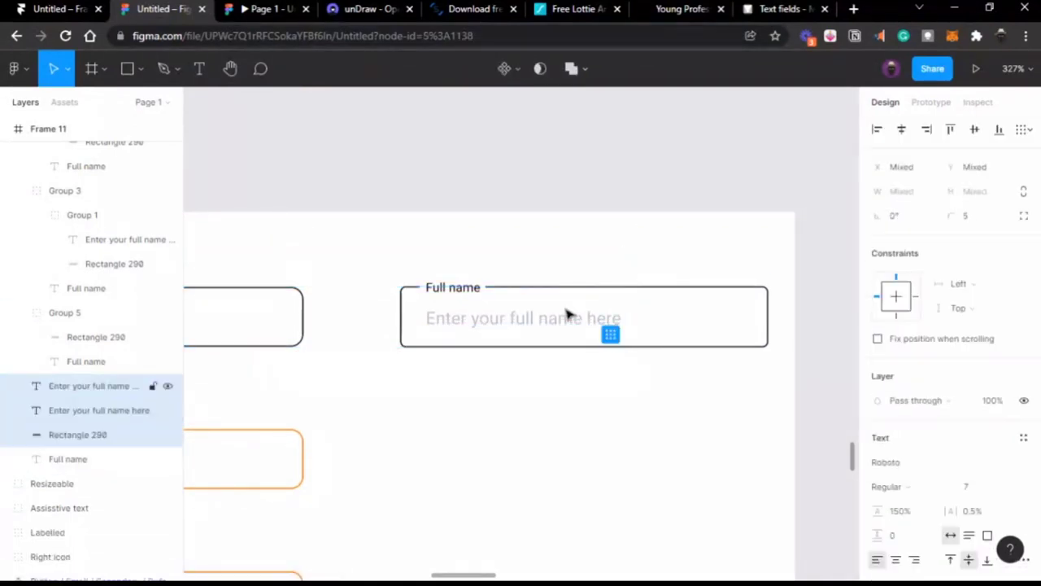
{"action": "left_click", "coordinate": [589, 226]}
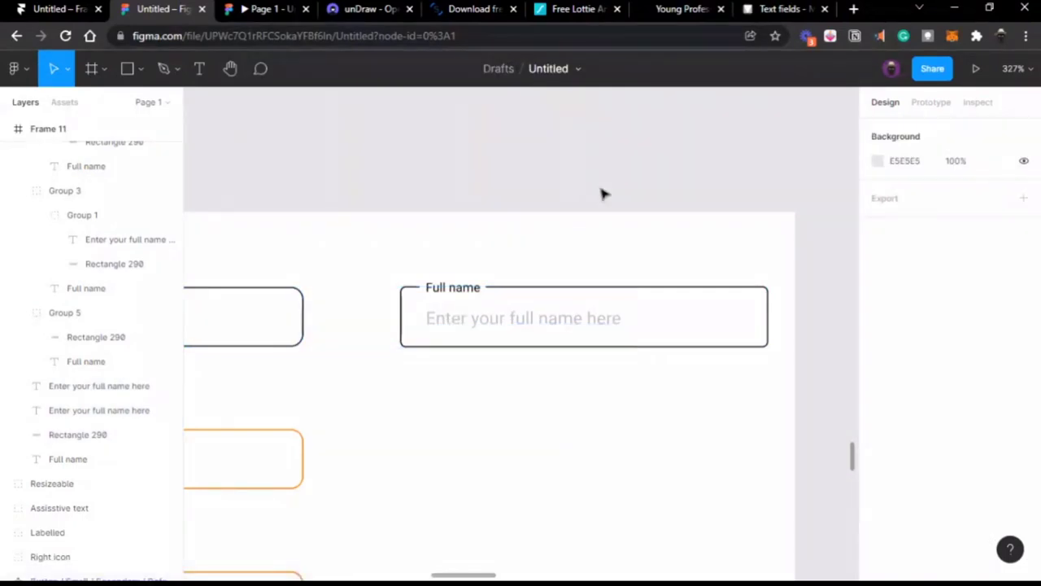
{"action": "scroll", "coordinate": [623, 225], "scroll_direction": "left", "scroll_amount": 3}
{"action": "scroll", "coordinate": [624, 227], "scroll_direction": "down", "scroll_amount": 2}
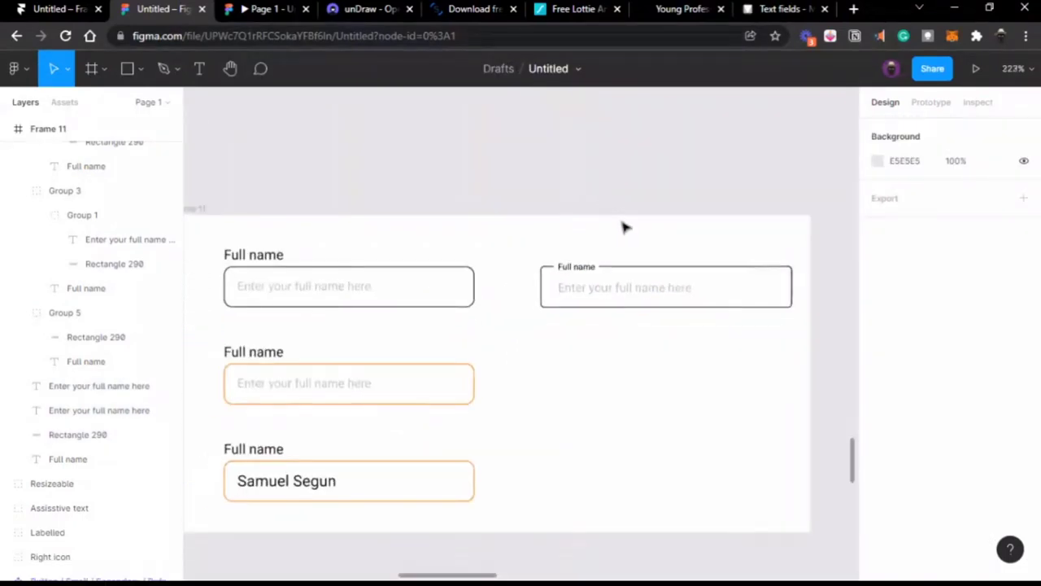
{"action": "scroll", "coordinate": [623, 225], "scroll_direction": "right", "scroll_amount": 1}
Step: Duplicate the right field below itself, then delete that empty lower copy
{"action": "left_click", "coordinate": [561, 275]}
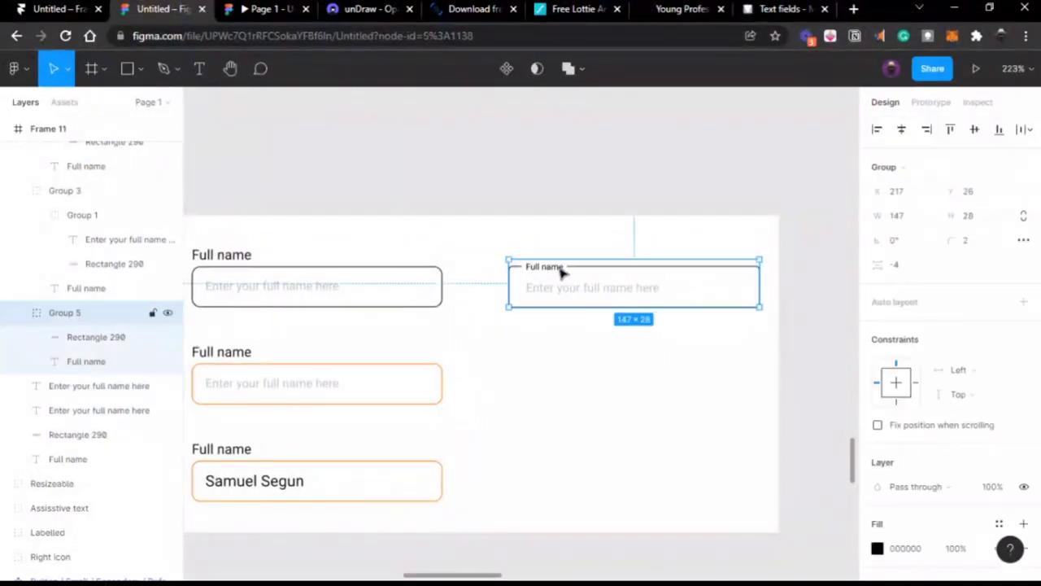
{"action": "left_click_drag", "start_coordinate": [562, 274], "coordinate": [569, 342]}
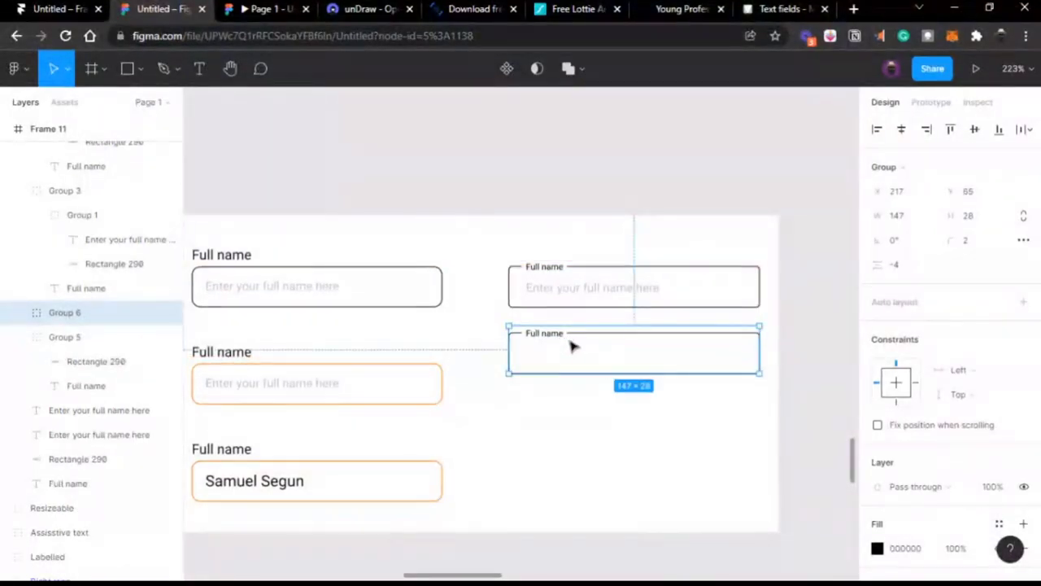
{"action": "double_click", "coordinate": [561, 342]}
{"action": "scroll", "coordinate": [560, 342], "scroll_direction": "up", "scroll_amount": 5}
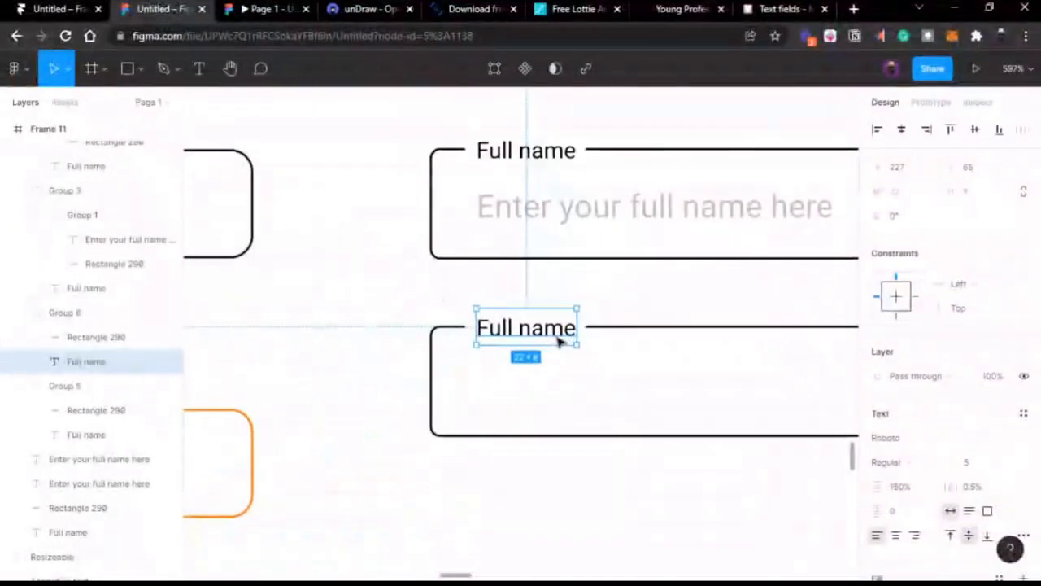
{"action": "scroll", "coordinate": [560, 342], "scroll_direction": "right", "scroll_amount": 1}
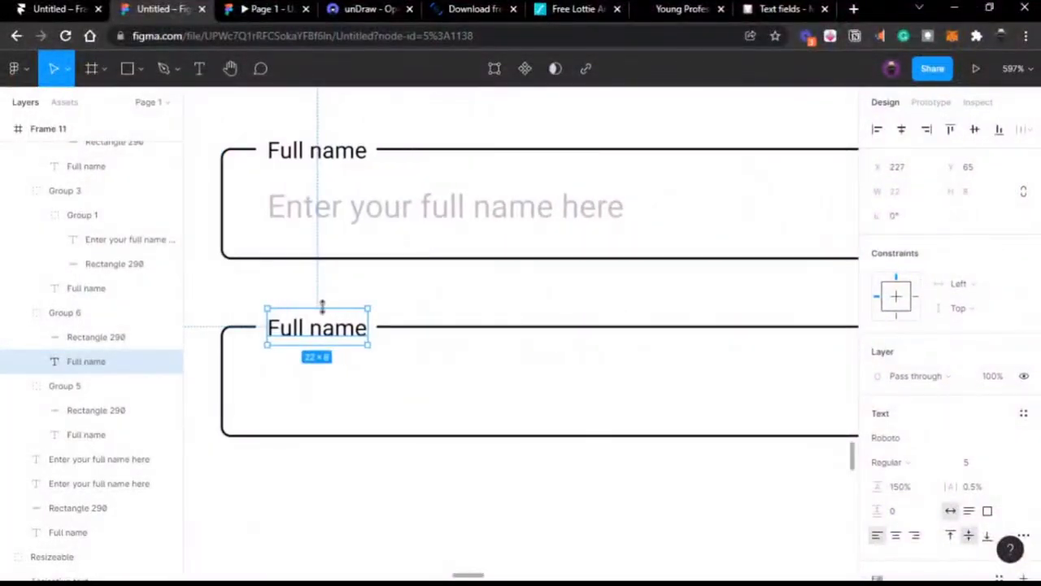
{"action": "left_click", "coordinate": [476, 295]}
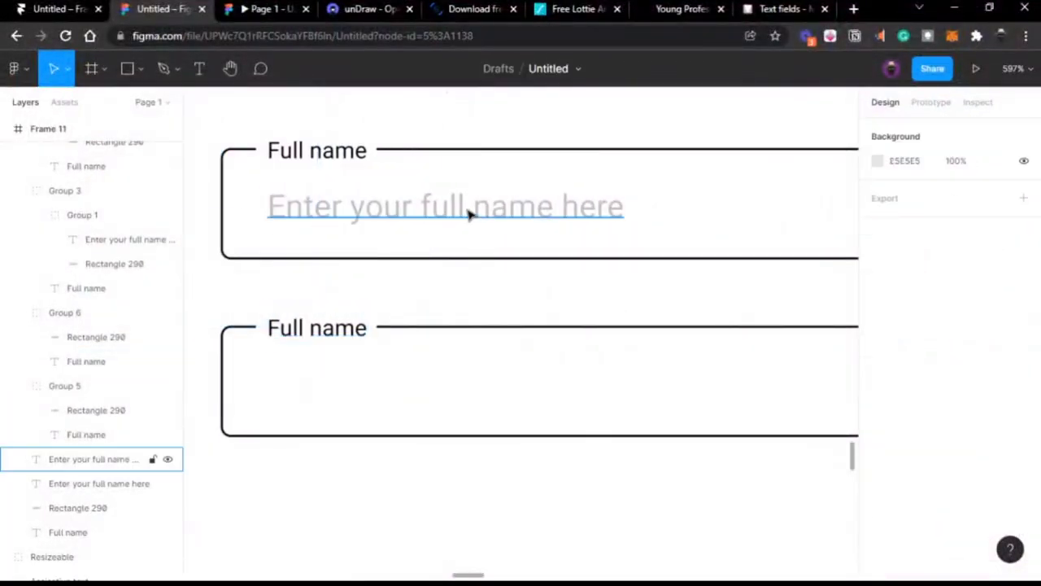
{"action": "left_click", "coordinate": [469, 213]}
{"action": "left_click", "coordinate": [445, 332]}
{"action": "left_click", "coordinate": [444, 332]}
{"action": "left_click_drag", "start_coordinate": [444, 333], "coordinate": [443, 365]}
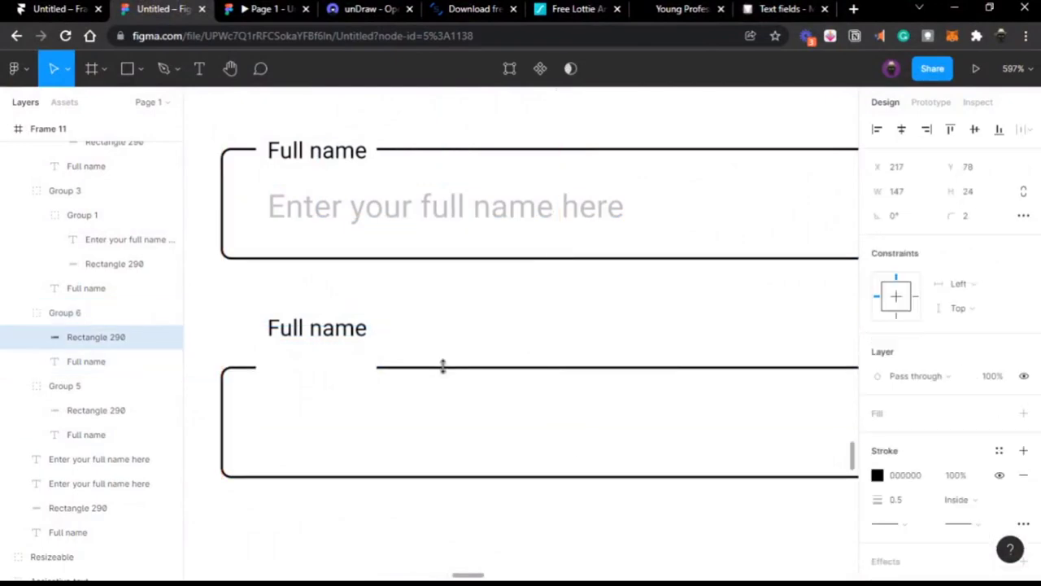
{"action": "key", "text": "ctrl+z"}
{"action": "scroll", "coordinate": [445, 372], "scroll_direction": "down", "scroll_amount": 5}
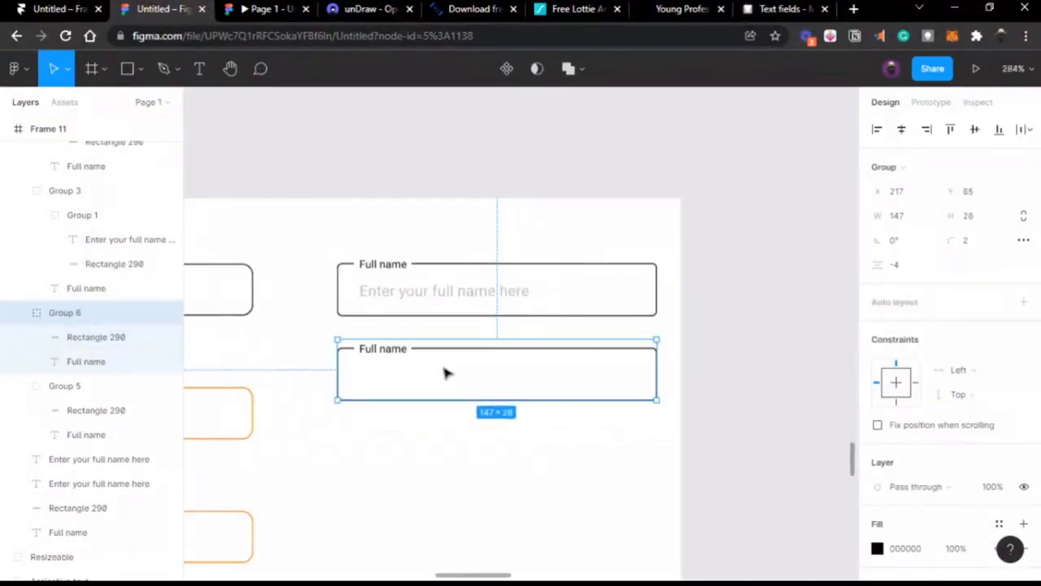
{"action": "key", "text": "Delete"}
Step: Alt-drag a copy of the default field's label, placeholder and rectangle under the right field
{"action": "scroll", "coordinate": [447, 372], "scroll_direction": "left", "scroll_amount": 5}
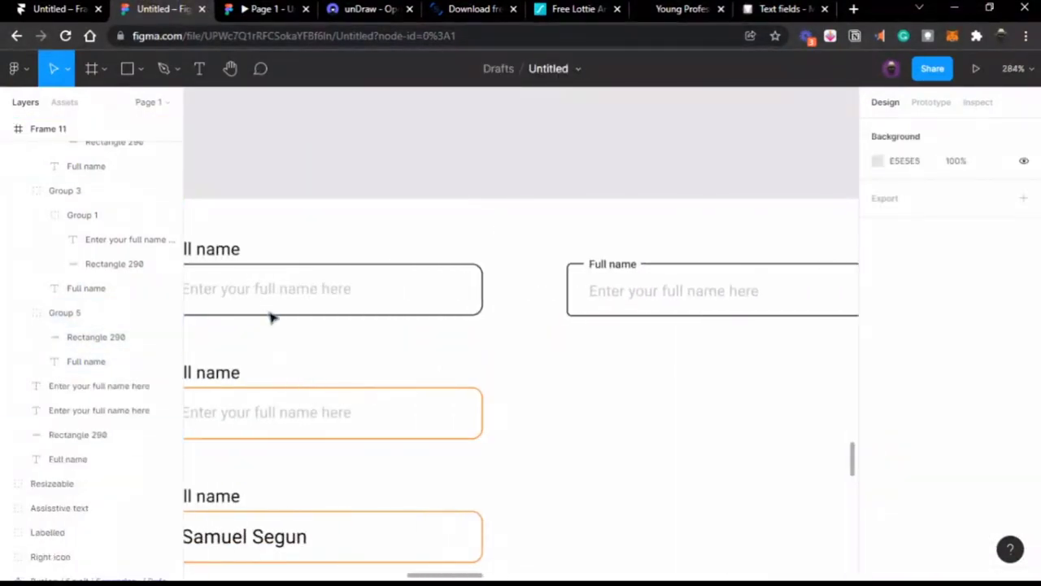
{"action": "left_click", "coordinate": [210, 259]}
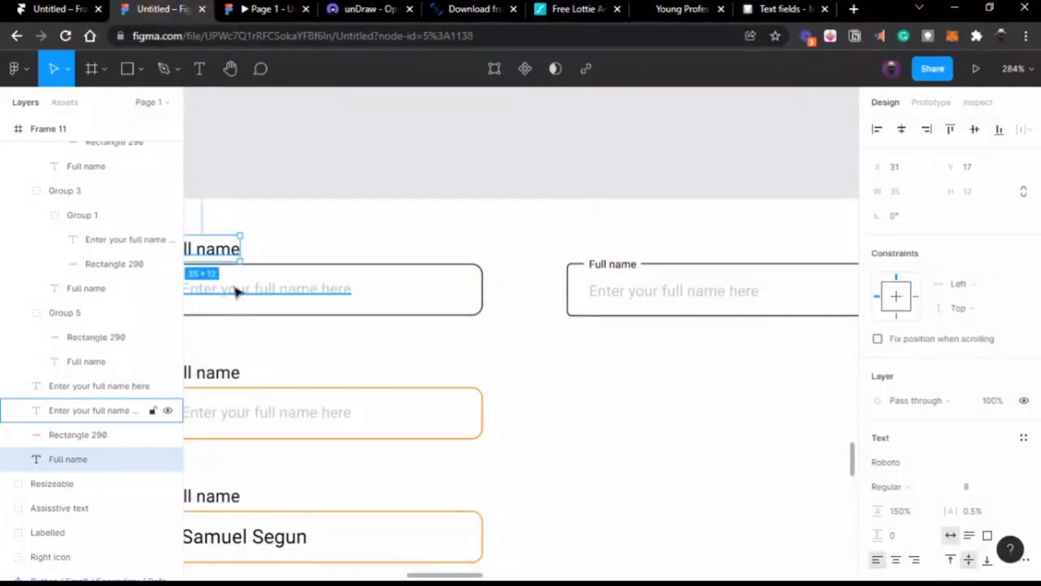
{"action": "left_click", "coordinate": [252, 289], "text": "shift"}
{"action": "left_click", "coordinate": [395, 269], "text": "shift"}
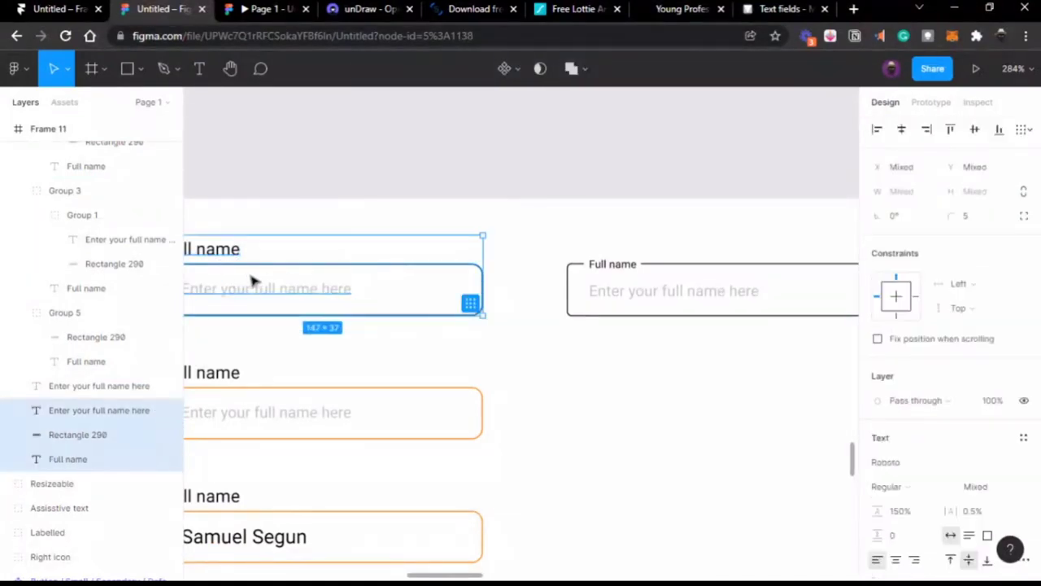
{"action": "left_click_drag", "start_coordinate": [252, 279], "coordinate": [651, 395]}
{"action": "scroll", "coordinate": [649, 394], "scroll_direction": "right", "scroll_amount": 3}
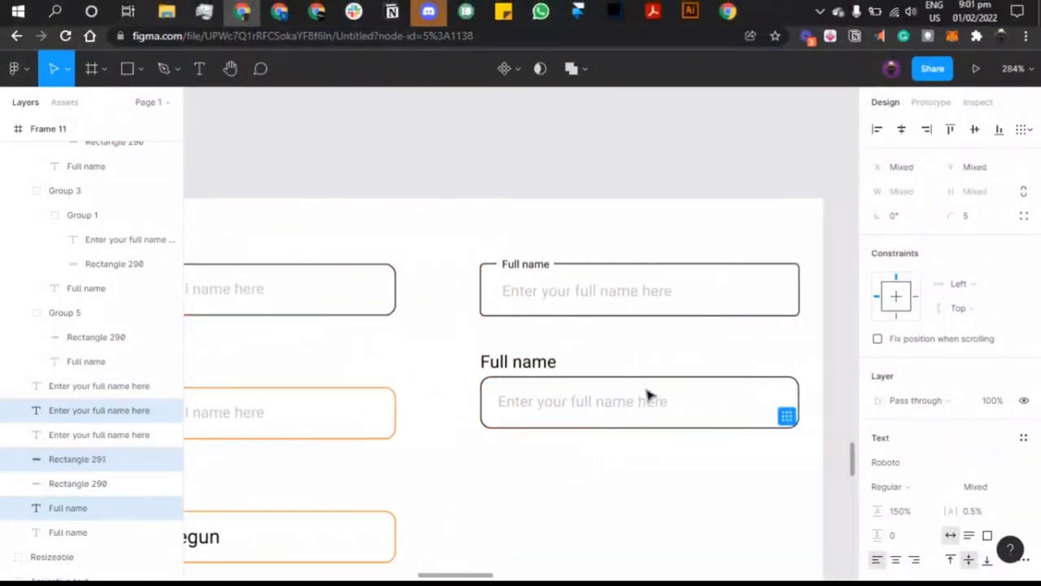
Step: Set the copied field's border rectangle to corner radius 2
{"action": "left_click", "coordinate": [775, 377]}
{"action": "left_click", "coordinate": [968, 216]}
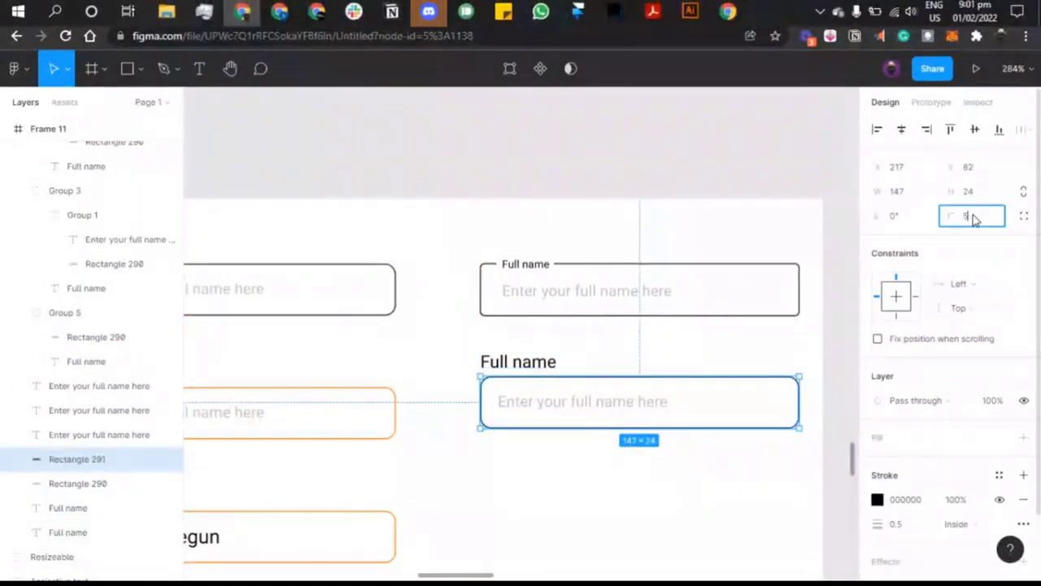
{"action": "type", "text": "2"}
{"action": "key", "text": "Return"}
{"action": "left_click", "coordinate": [779, 262]}
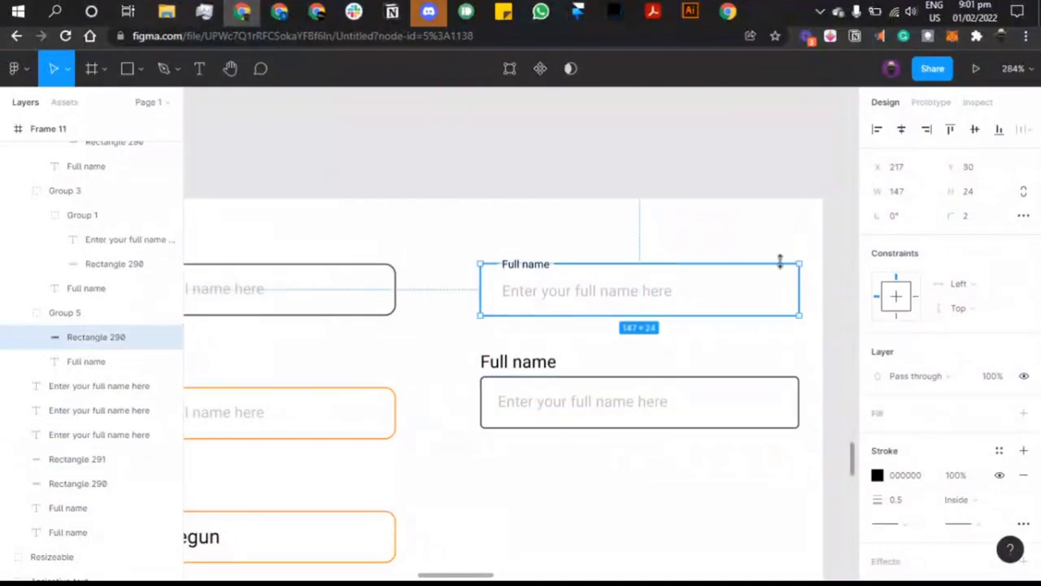
{"action": "left_click", "coordinate": [725, 376]}
{"action": "scroll", "coordinate": [725, 375], "scroll_direction": "right", "scroll_amount": 2}
{"action": "scroll", "coordinate": [623, 410], "scroll_direction": "up", "scroll_amount": 2}
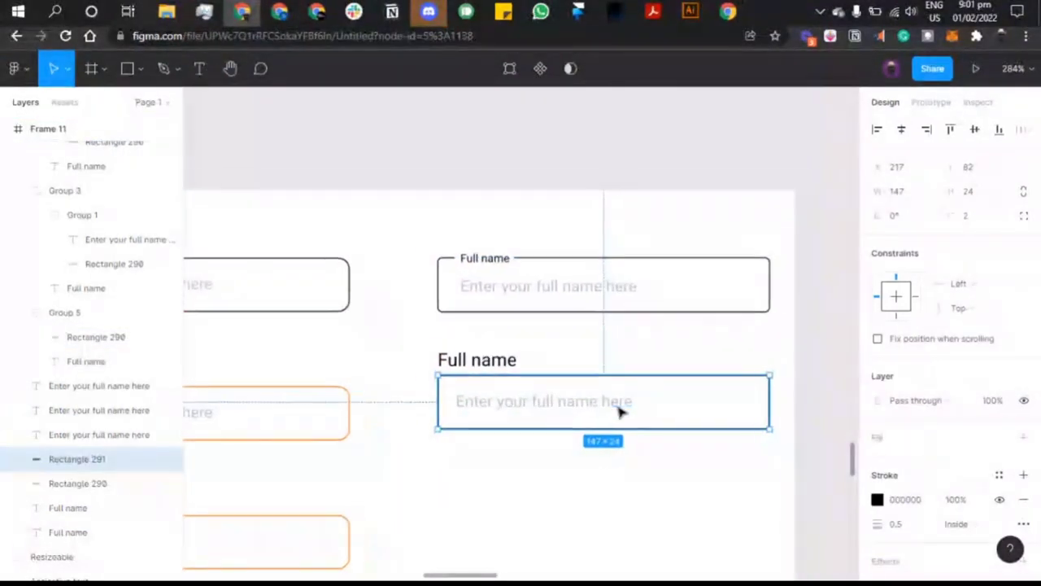
Step: Set the copied field's Full name label to font size 6
{"action": "left_click", "coordinate": [477, 362]}
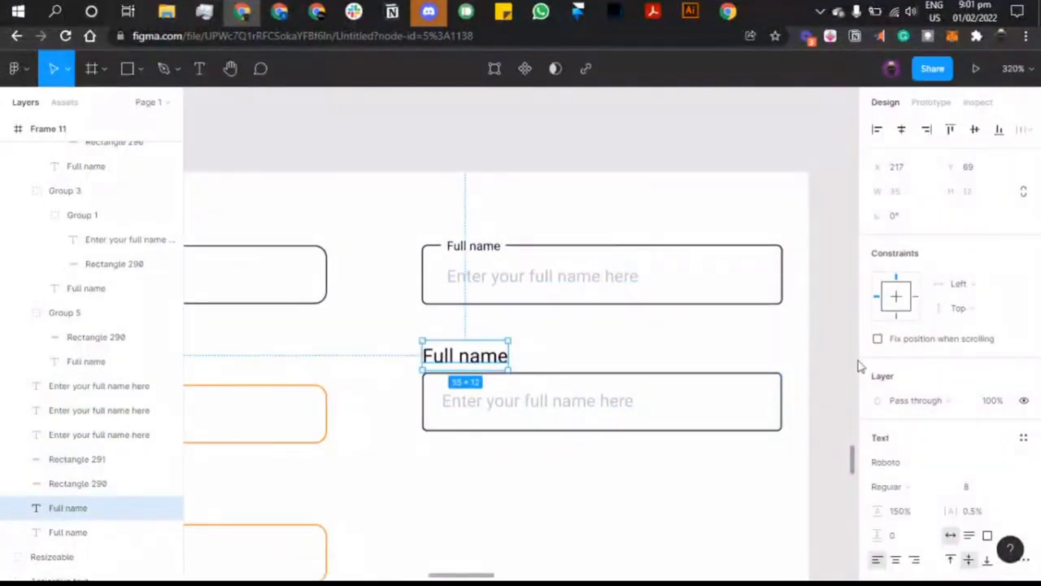
{"action": "left_click", "coordinate": [967, 486]}
{"action": "type", "text": "7"}
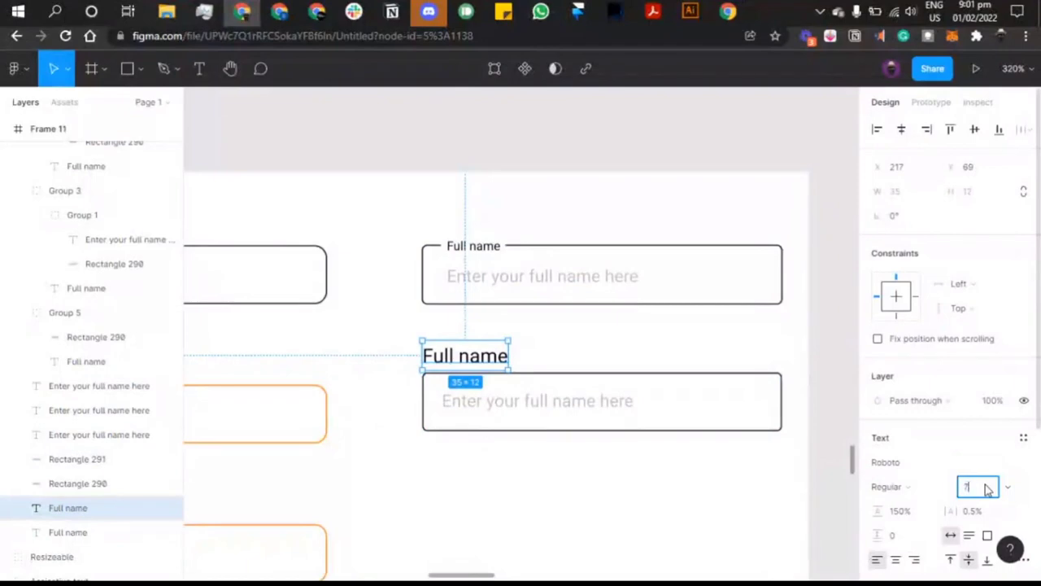
{"action": "key", "text": "Return"}
{"action": "scroll", "coordinate": [593, 429], "scroll_direction": "left", "scroll_amount": 1}
{"action": "scroll", "coordinate": [593, 430], "scroll_direction": "left", "scroll_amount": 5}
{"action": "scroll", "coordinate": [593, 430], "scroll_direction": "right", "scroll_amount": 6}
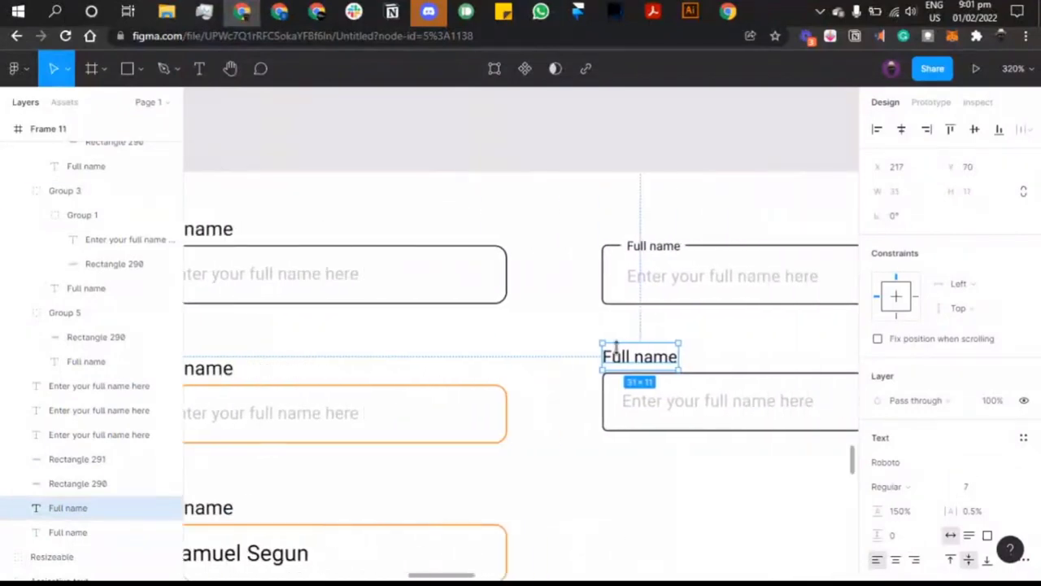
{"action": "left_click", "coordinate": [486, 250]}
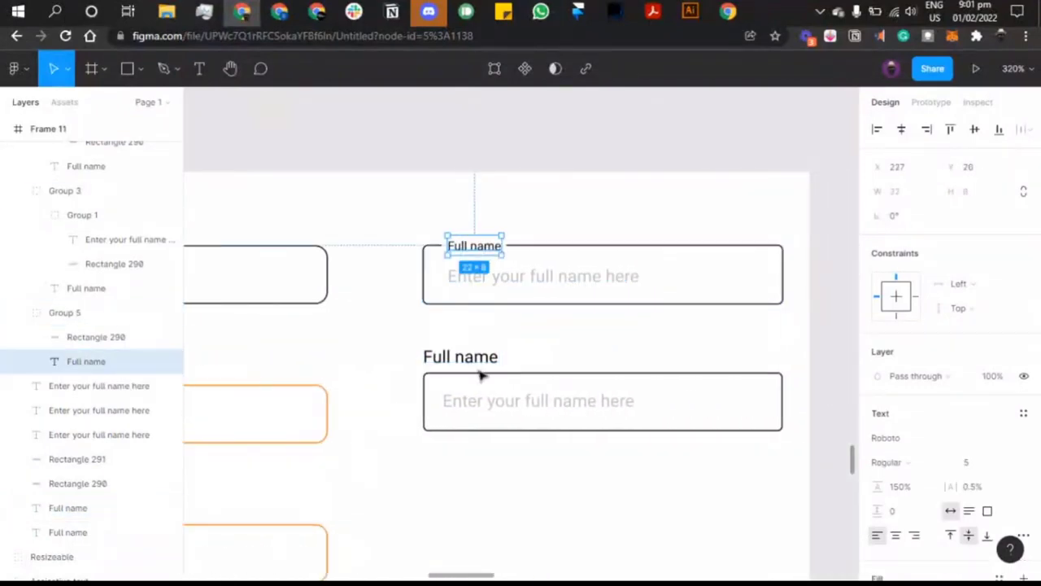
{"action": "left_click", "coordinate": [446, 361]}
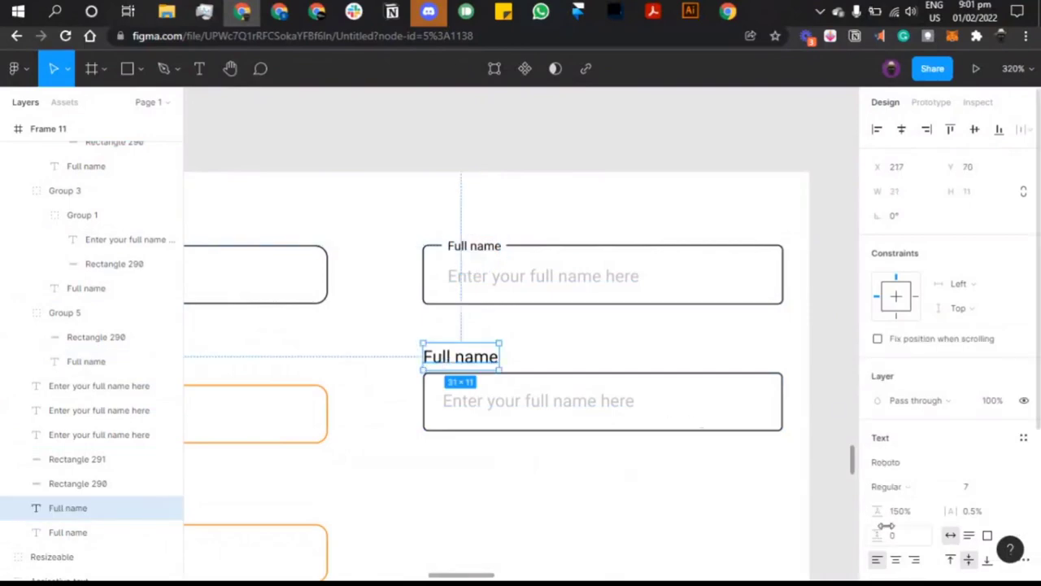
{"action": "left_click", "coordinate": [973, 486]}
{"action": "type", "text": "6"}
{"action": "key", "text": "Return"}
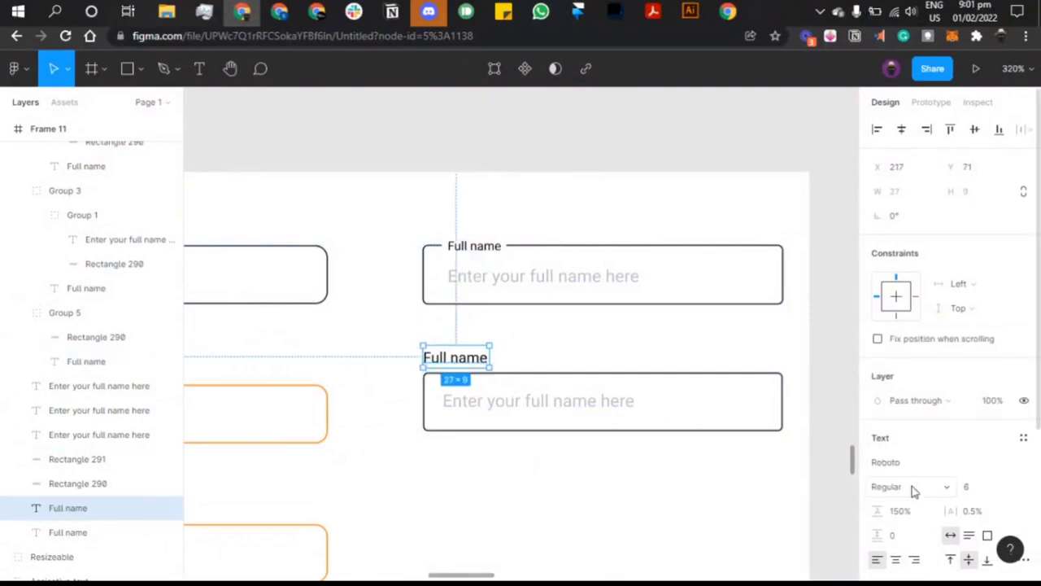
{"action": "key", "text": "Escape"}
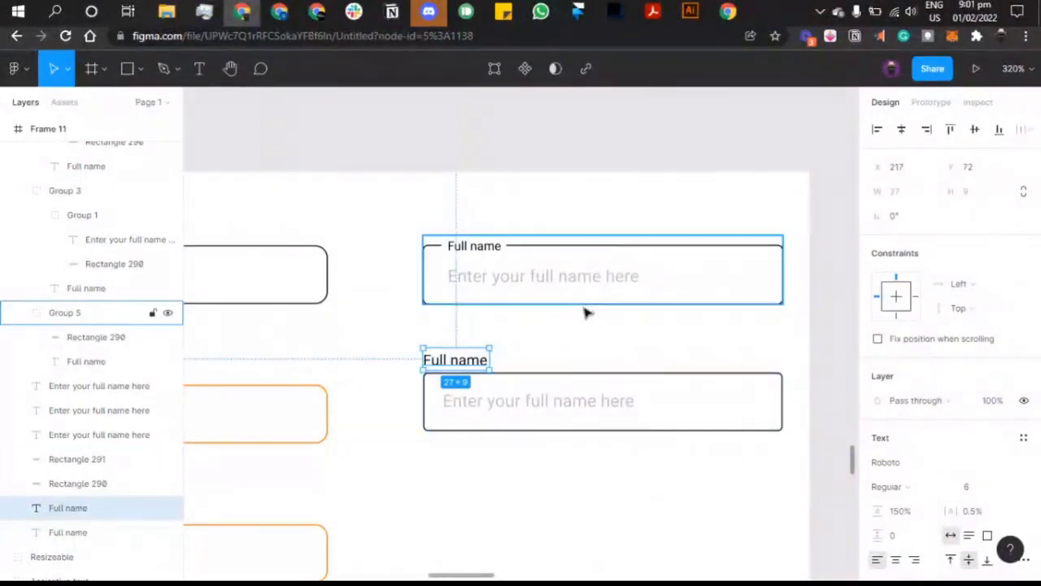
Step: Change the copied field's border stroke to orange FF7A00
{"action": "left_click", "coordinate": [584, 404]}
{"action": "left_click", "coordinate": [581, 379]}
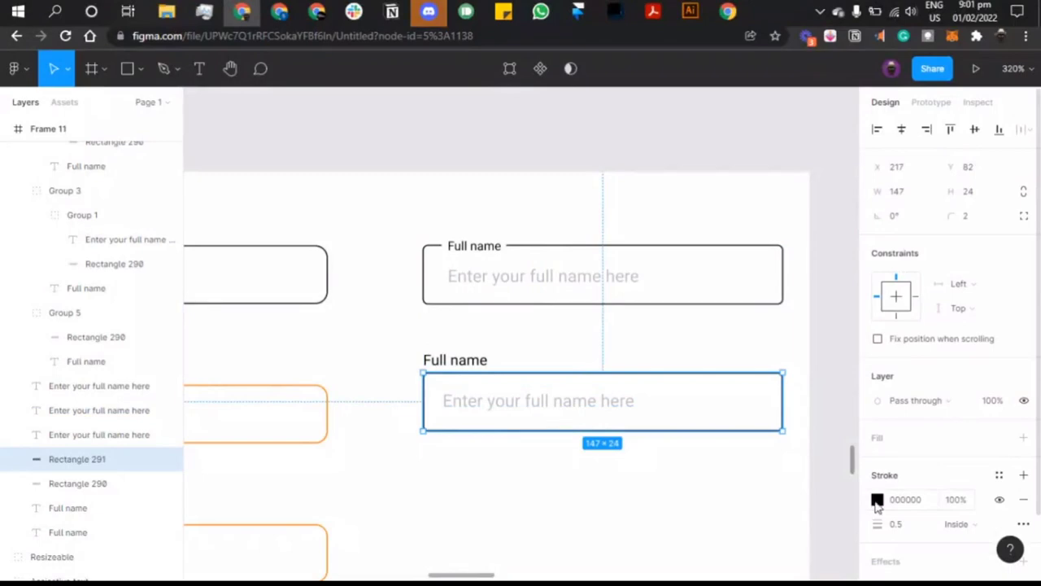
{"action": "left_click", "coordinate": [876, 501]}
{"action": "left_click", "coordinate": [768, 525]}
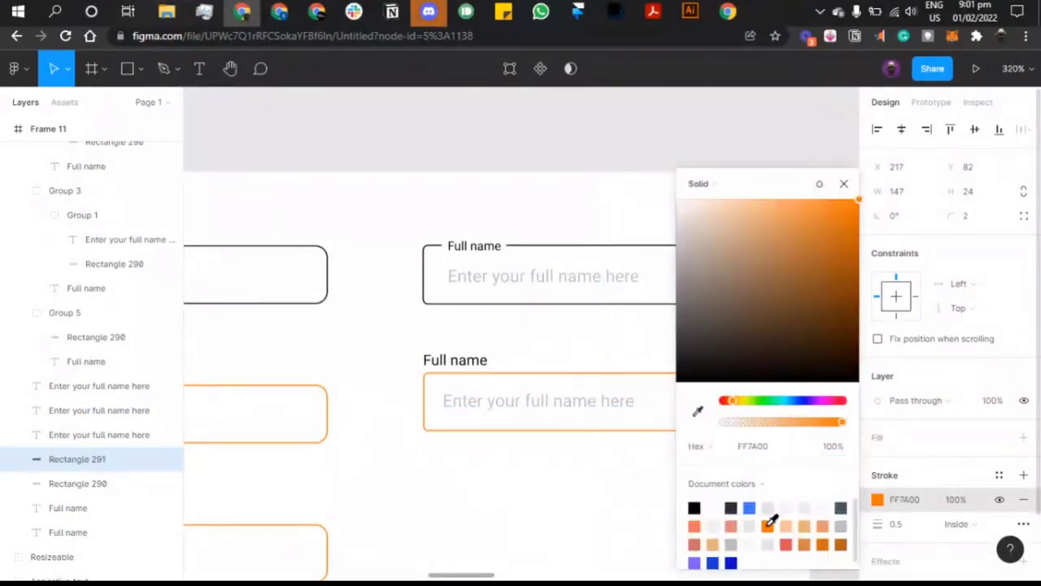
{"action": "left_click", "coordinate": [504, 130]}
Step: Set the orange field's placeholder text to font size 8
{"action": "scroll", "coordinate": [545, 231], "scroll_direction": "right", "scroll_amount": 2}
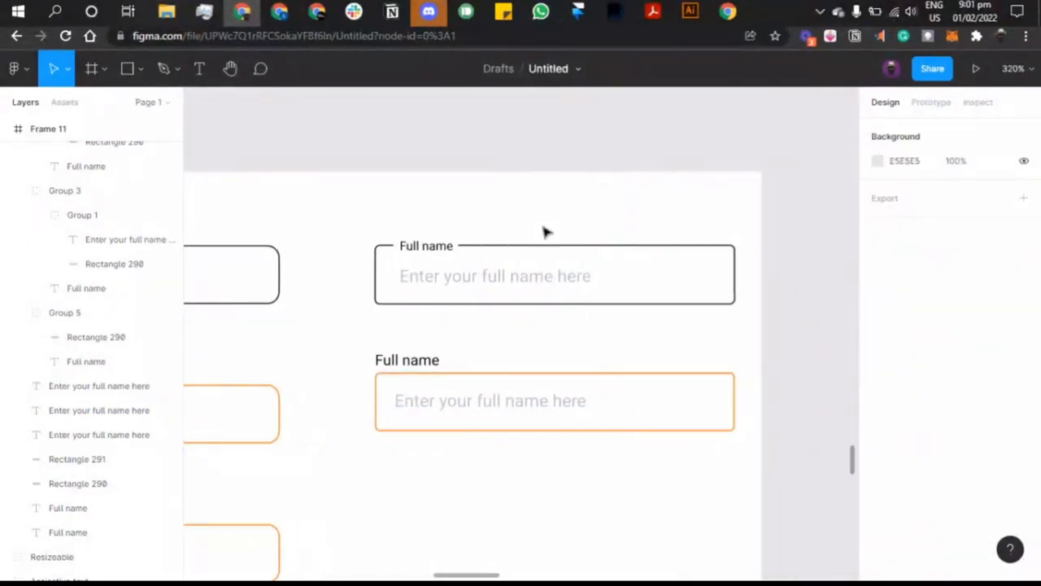
{"action": "scroll", "coordinate": [545, 231], "scroll_direction": "down", "scroll_amount": 2}
{"action": "double_click", "coordinate": [573, 332]}
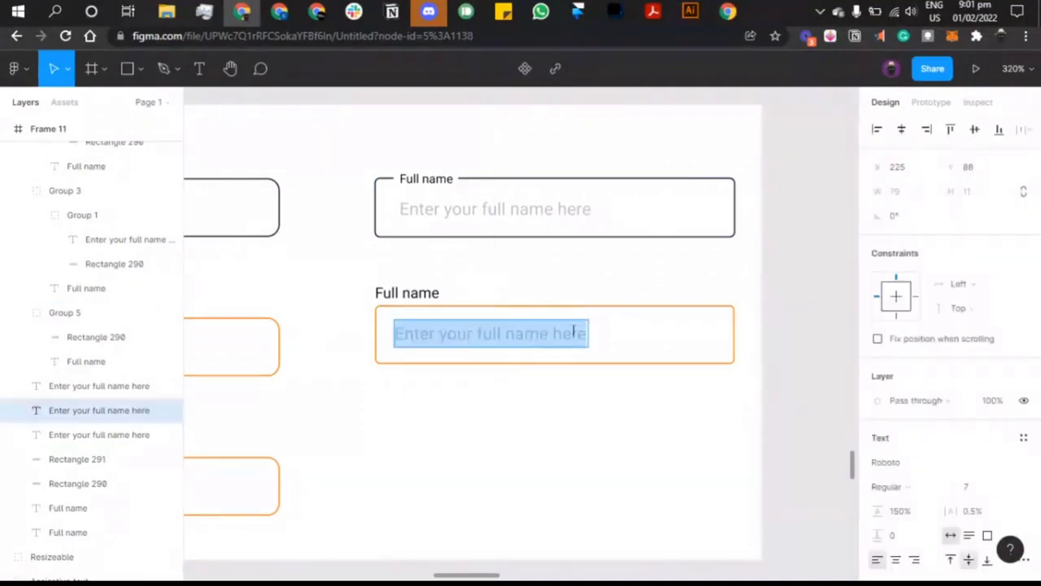
{"action": "key", "text": "Escape"}
{"action": "left_click", "coordinate": [974, 489]}
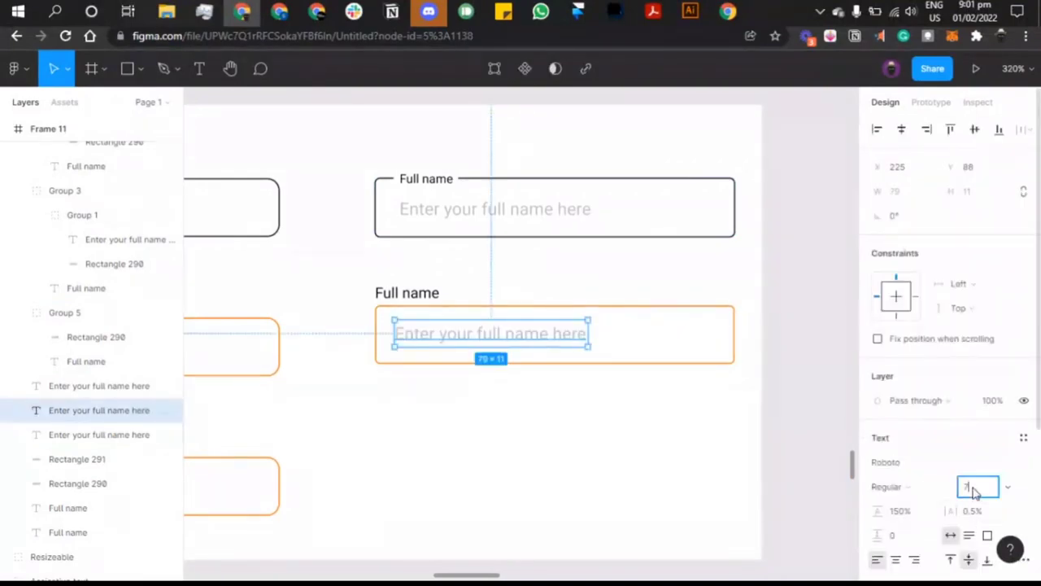
{"action": "key", "text": "Return"}
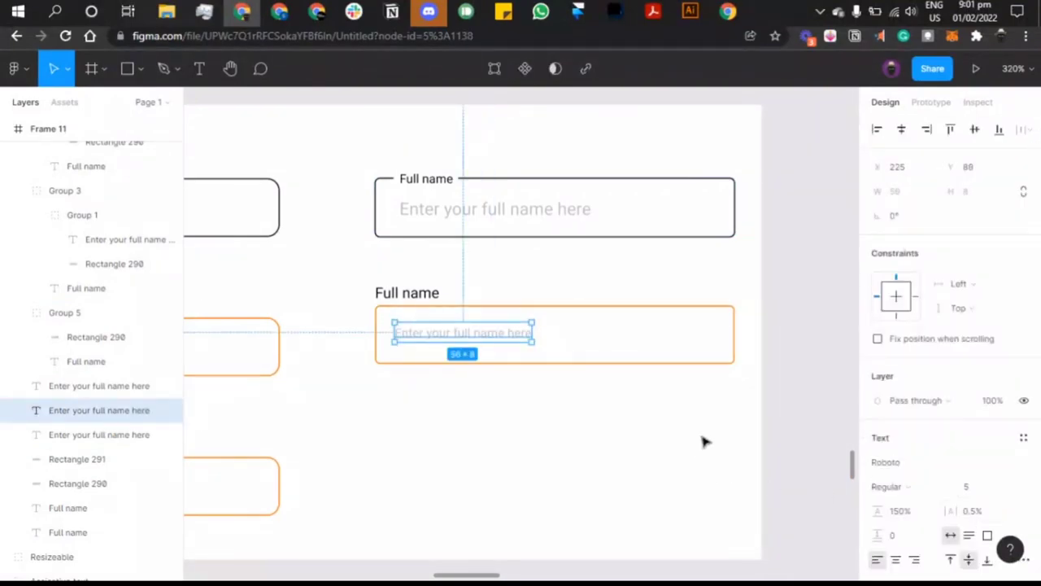
{"action": "left_click", "coordinate": [968, 488]}
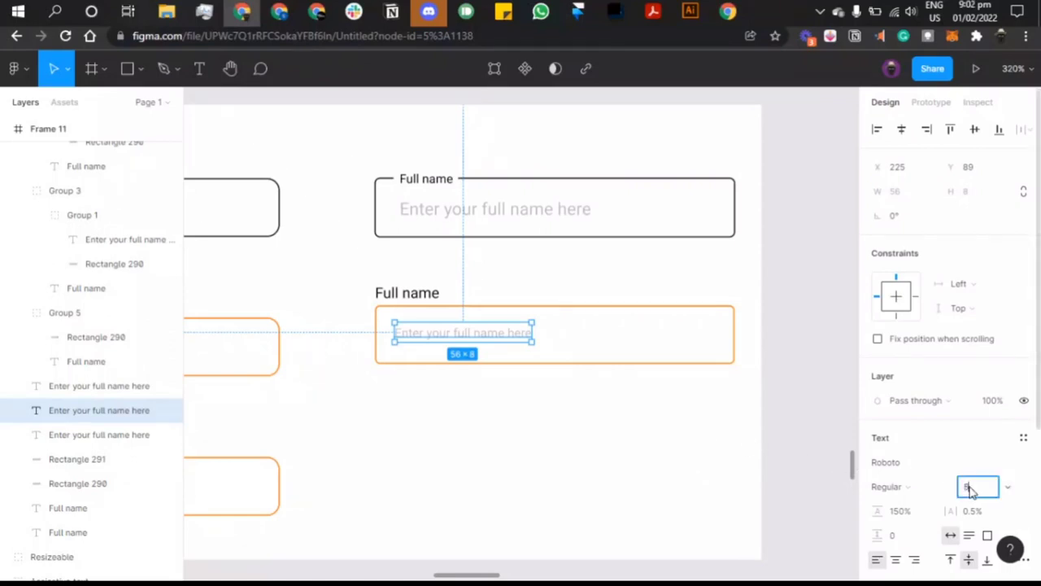
{"action": "type", "text": "8"}
{"action": "key", "text": "Return"}
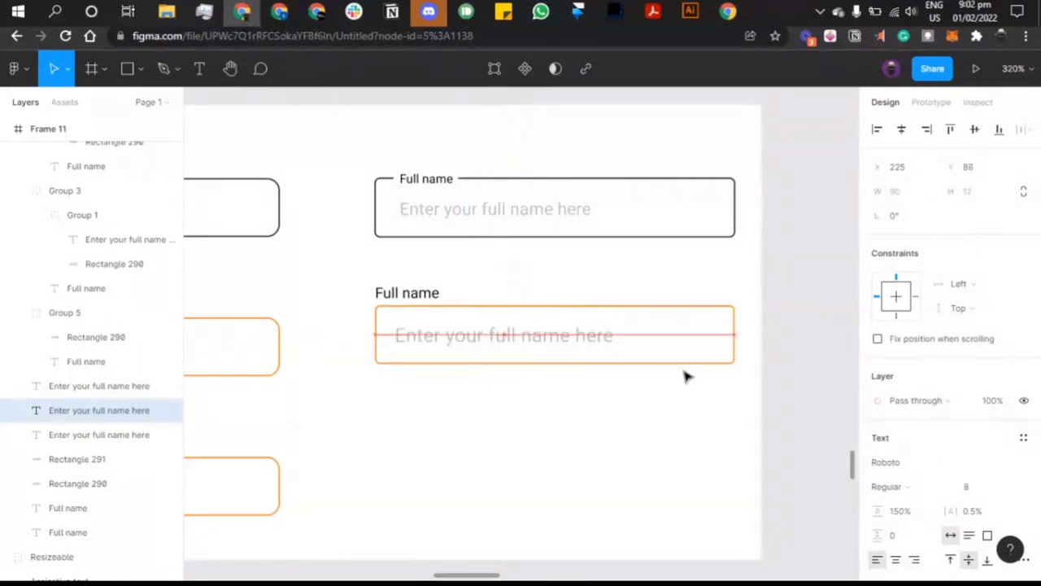
Step: Lighten the placeholder's fill to the grey CFCFCF
{"action": "scroll", "coordinate": [934, 498], "scroll_direction": "down", "scroll_amount": 5}
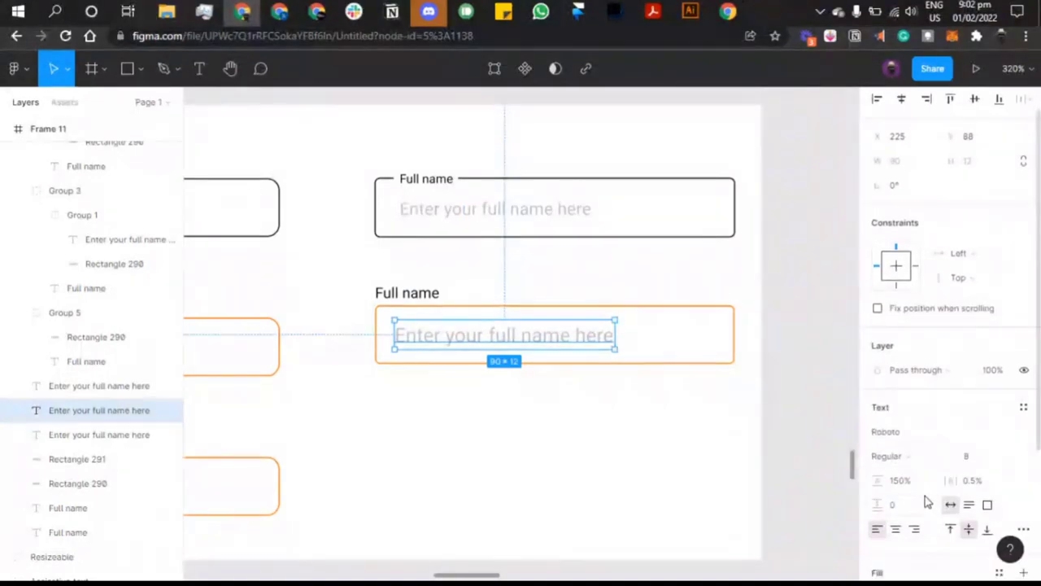
{"action": "left_click", "coordinate": [878, 440]}
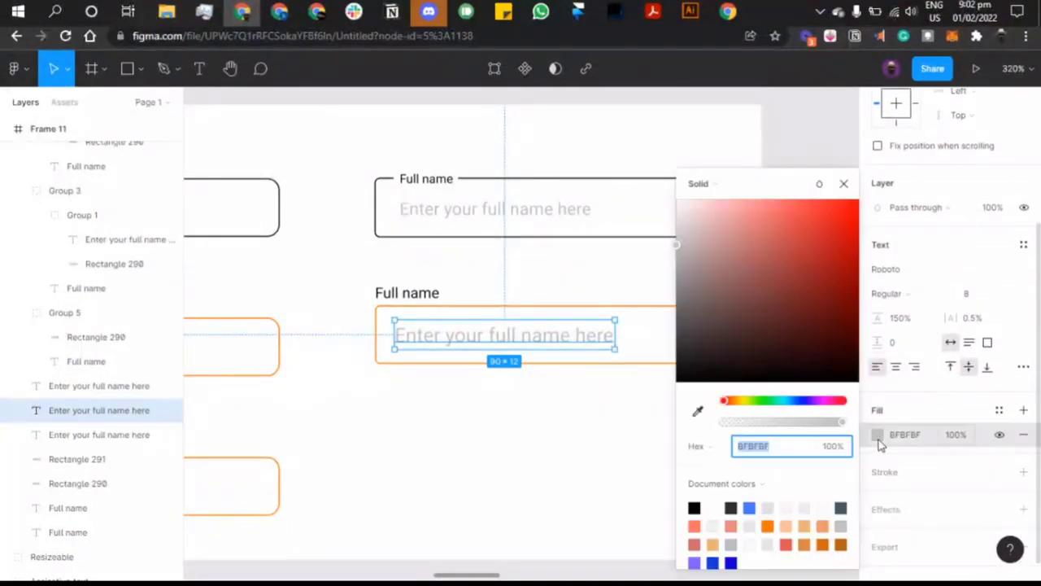
{"action": "mouse_move", "coordinate": [718, 294]}
{"action": "left_mouse_down"}
{"action": "mouse_move", "coordinate": [657, 225]}
{"action": "mouse_move", "coordinate": [661, 242]}
{"action": "left_mouse_up"}
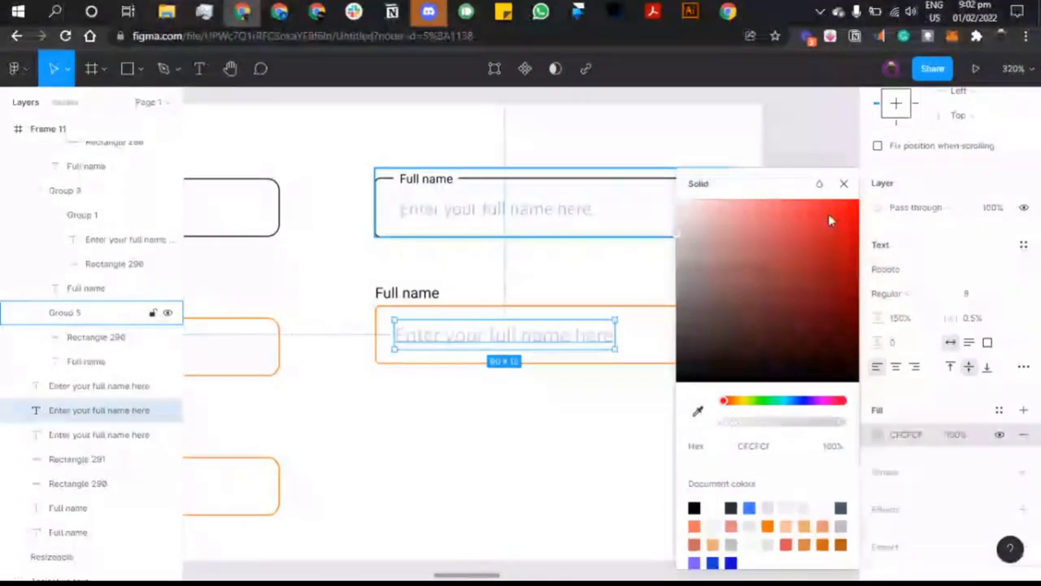
{"action": "left_click", "coordinate": [845, 187]}
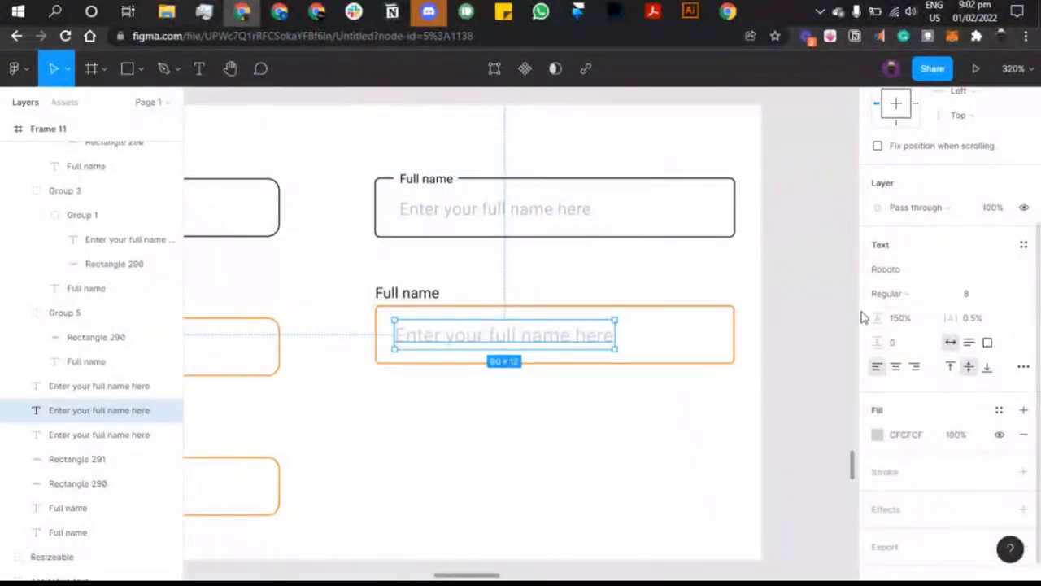
Step: Group the placeholder with the orange border rectangle
{"action": "left_click", "coordinate": [825, 309]}
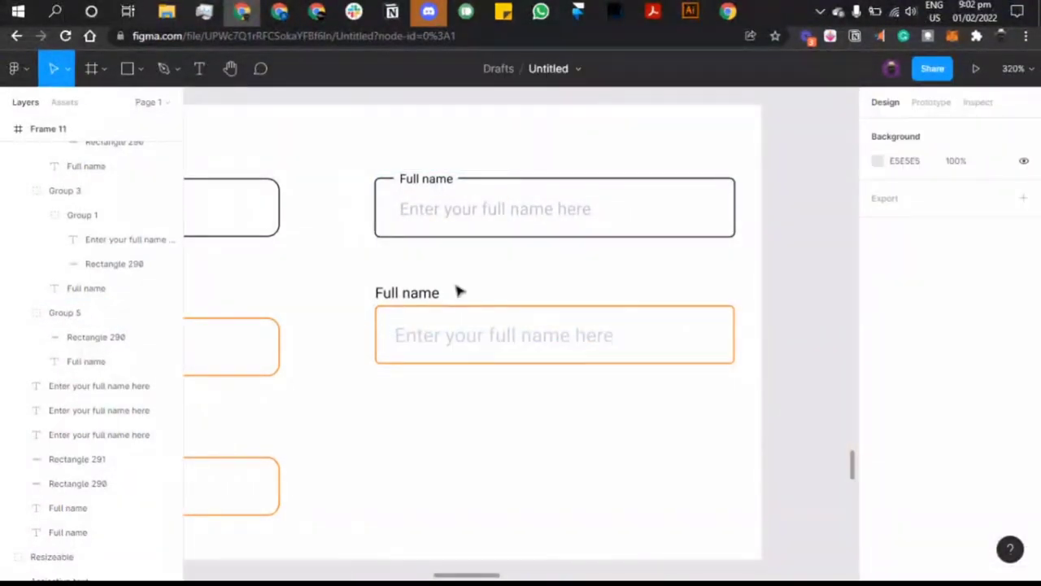
{"action": "left_click", "coordinate": [440, 180]}
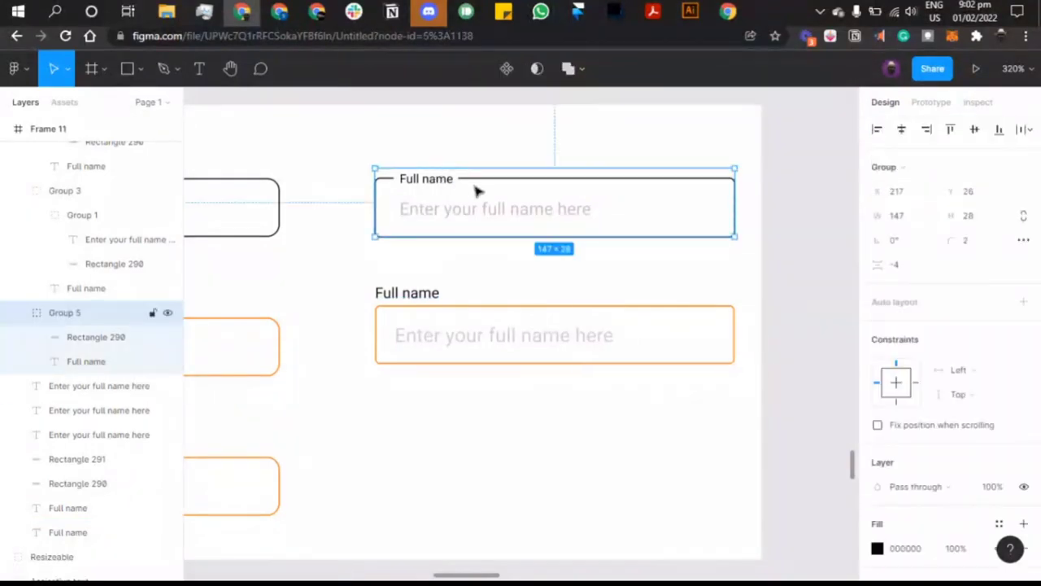
{"action": "left_click", "coordinate": [423, 294]}
{"action": "left_click", "coordinate": [458, 338]}
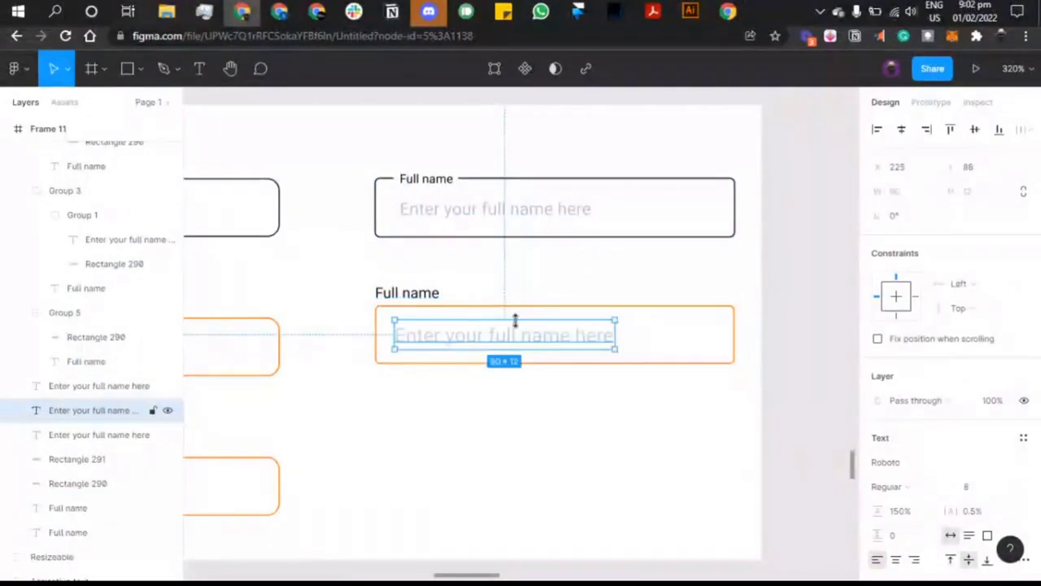
{"action": "left_click", "coordinate": [521, 307], "text": "shift"}
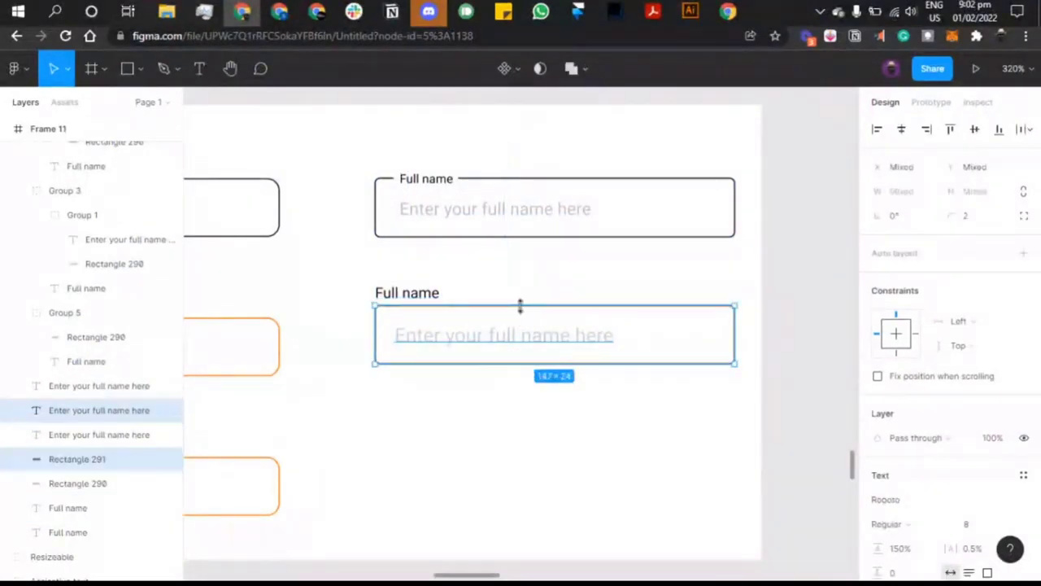
{"action": "key", "text": "ctrl+g"}
Step: Group the lower Full name label with its field box, undoing a first placeholder move
{"action": "left_click", "coordinate": [426, 297], "text": "shift"}
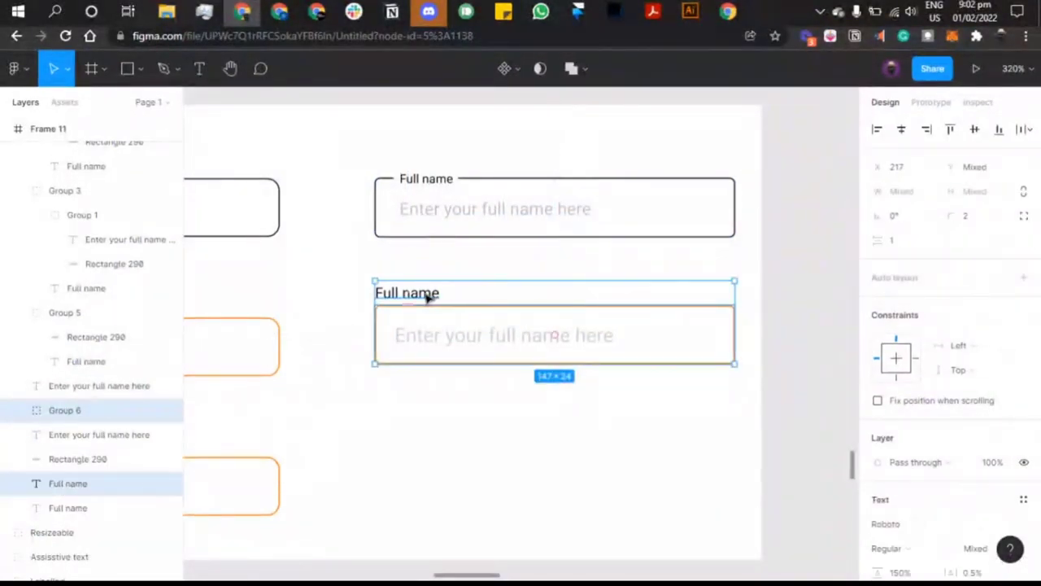
{"action": "key", "text": "ctrl+g"}
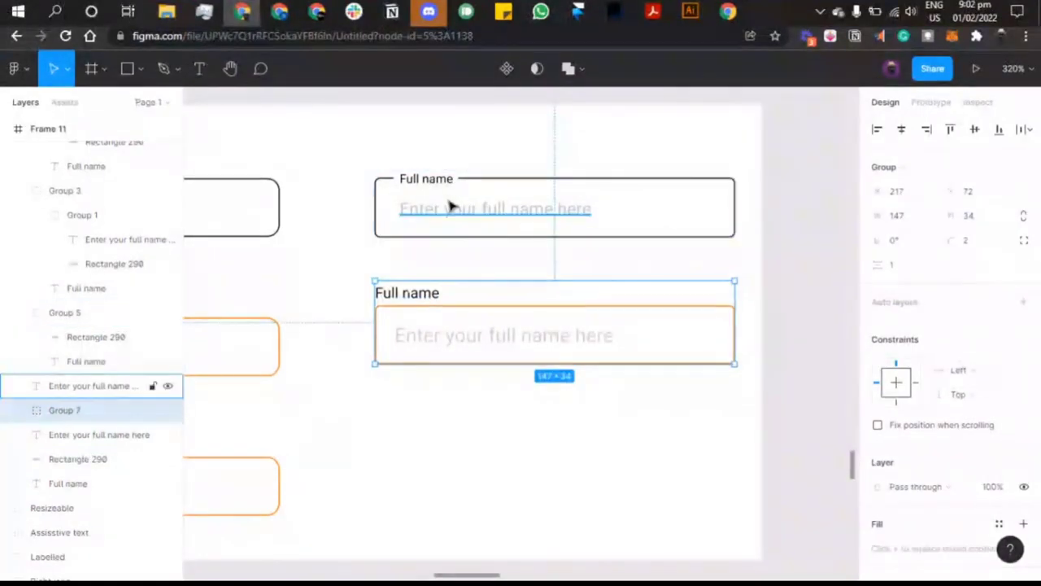
{"action": "left_click", "coordinate": [450, 201]}
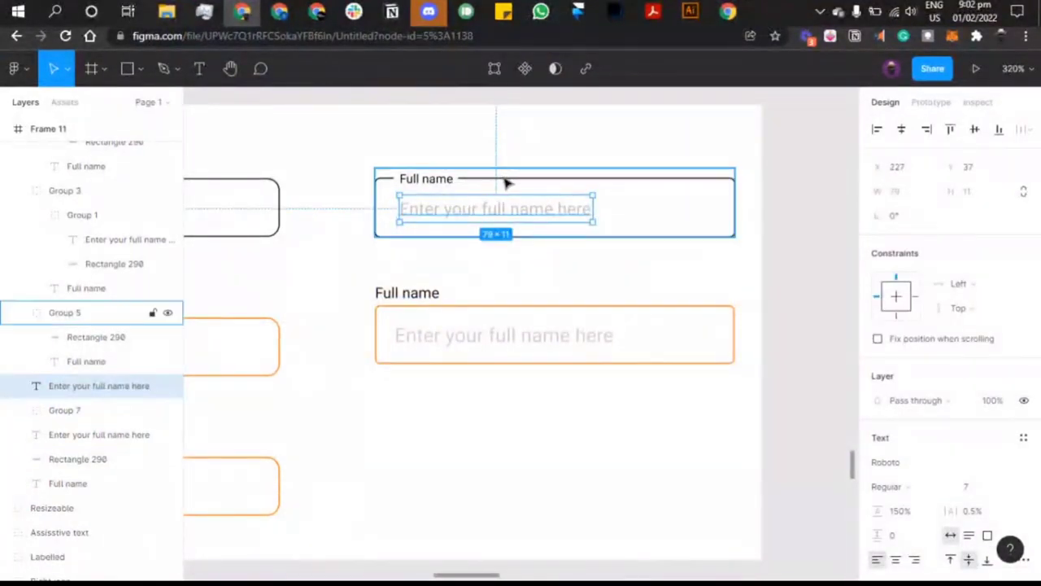
{"action": "left_click_drag", "start_coordinate": [105, 384], "coordinate": [82, 336]}
{"action": "left_click", "coordinate": [93, 315]}
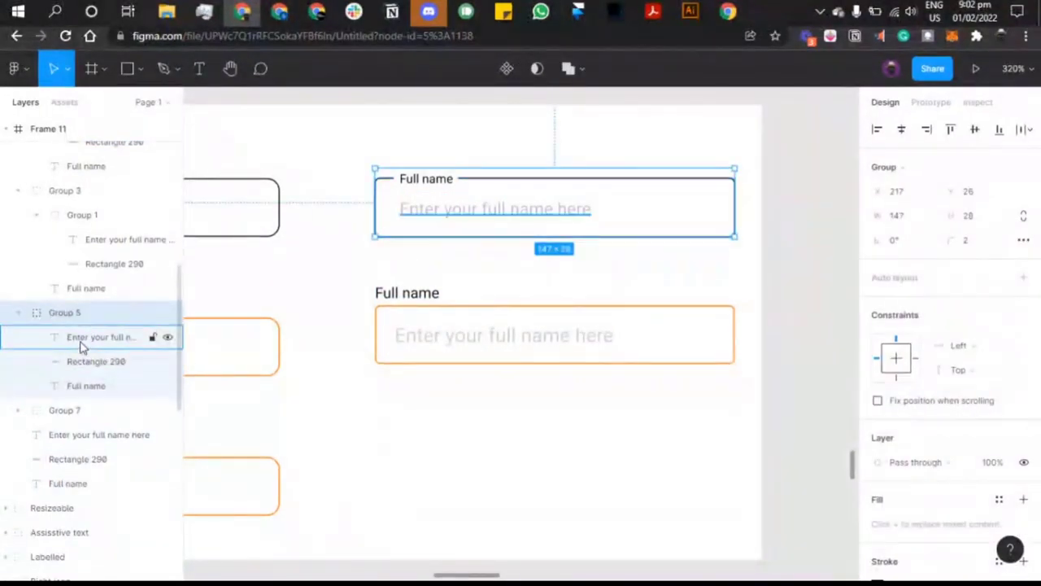
{"action": "key", "text": "ctrl+z"}
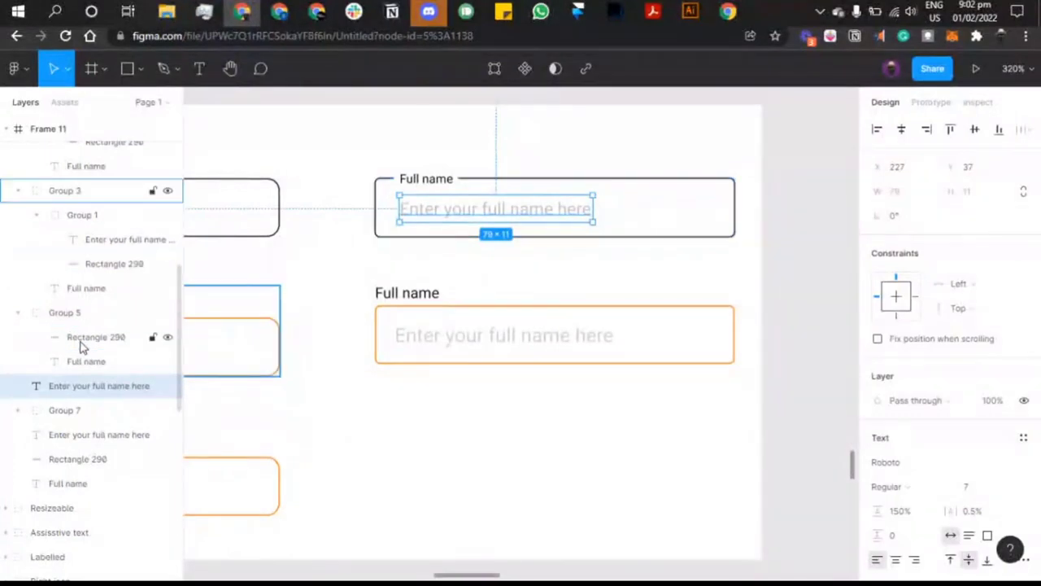
Step: Move the top placeholder text into Group 5 and view that group's prototype settings
{"action": "left_click", "coordinate": [50, 319]}
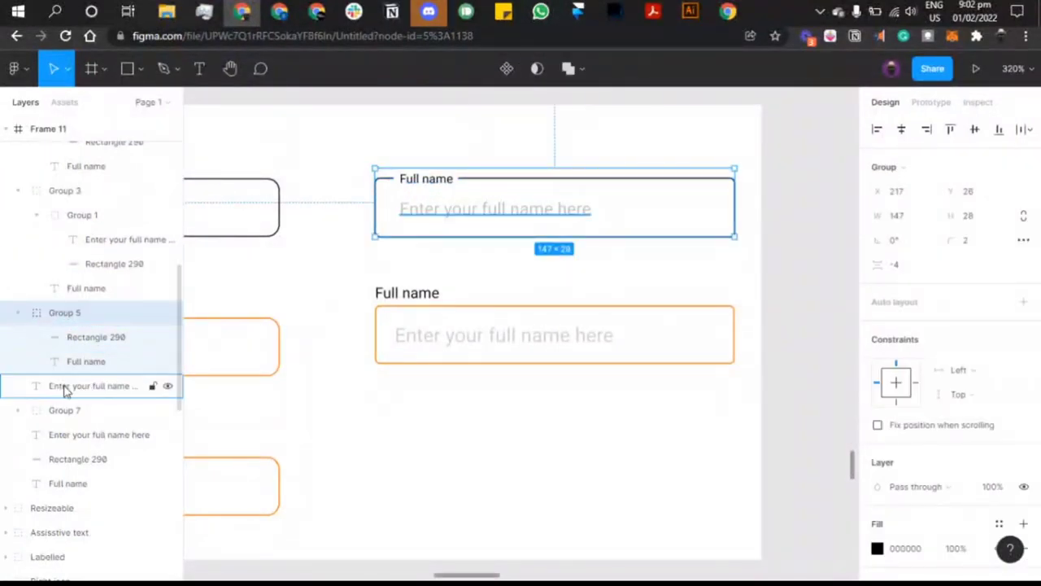
{"action": "left_click_drag", "start_coordinate": [65, 389], "coordinate": [81, 333]}
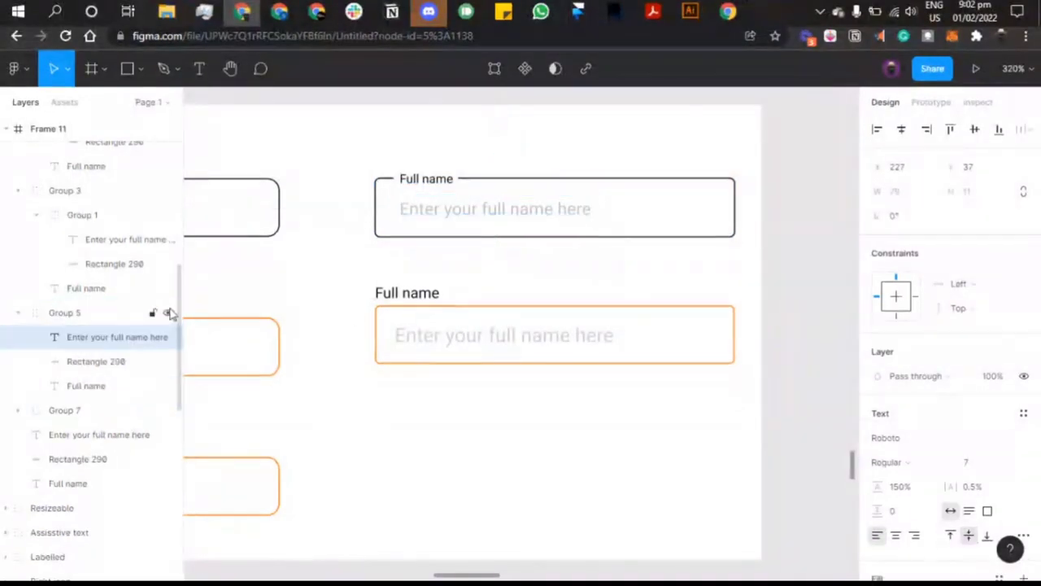
{"action": "left_click", "coordinate": [414, 337]}
{"action": "left_click", "coordinate": [458, 230]}
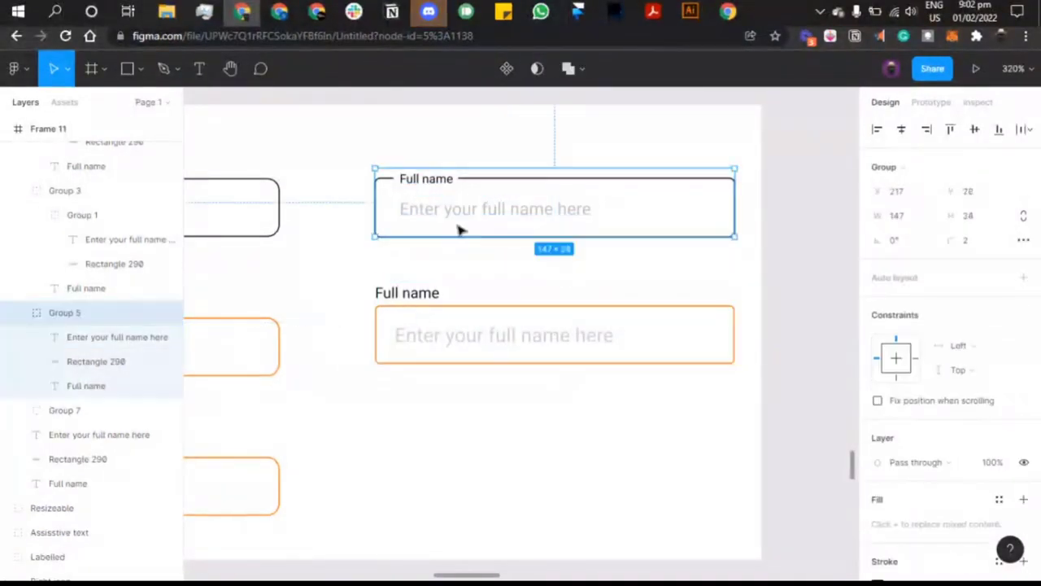
{"action": "left_click", "coordinate": [926, 103]}
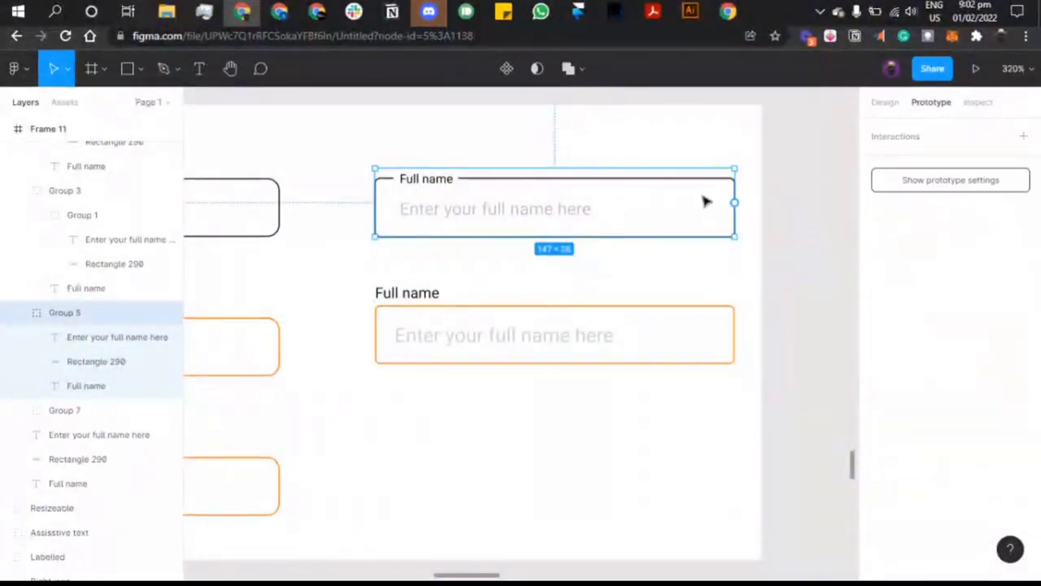
Step: Move Group 5 and Group 7 out of Frame 11 onto empty canvas to its right
{"action": "scroll", "coordinate": [707, 202], "scroll_direction": "down", "scroll_amount": 3}
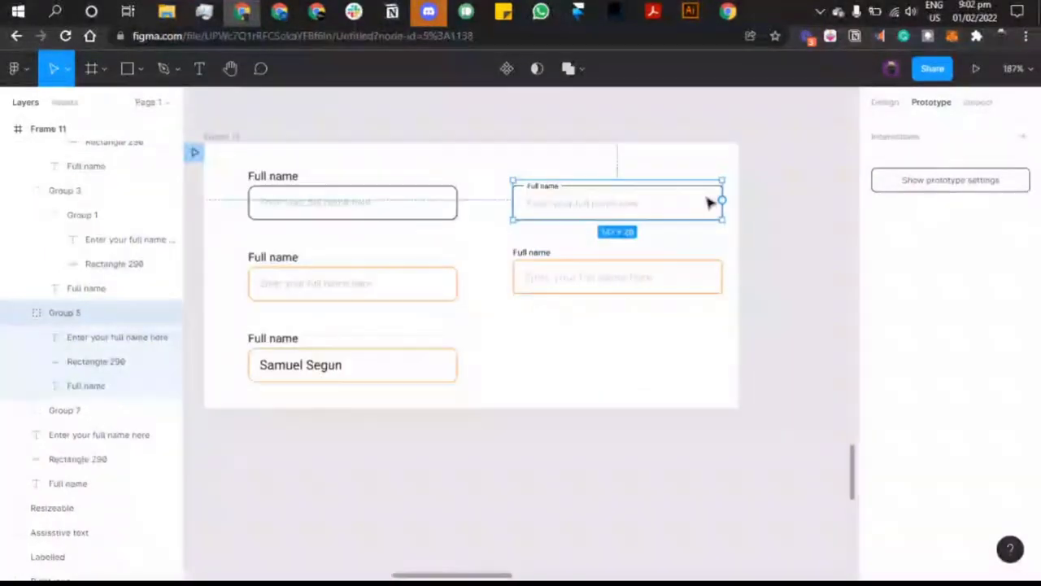
{"action": "left_click", "coordinate": [567, 280], "text": "shift"}
{"action": "left_click_drag", "start_coordinate": [541, 220], "coordinate": [773, 204]}
{"action": "scroll", "coordinate": [773, 204], "scroll_direction": "right", "scroll_amount": 4}
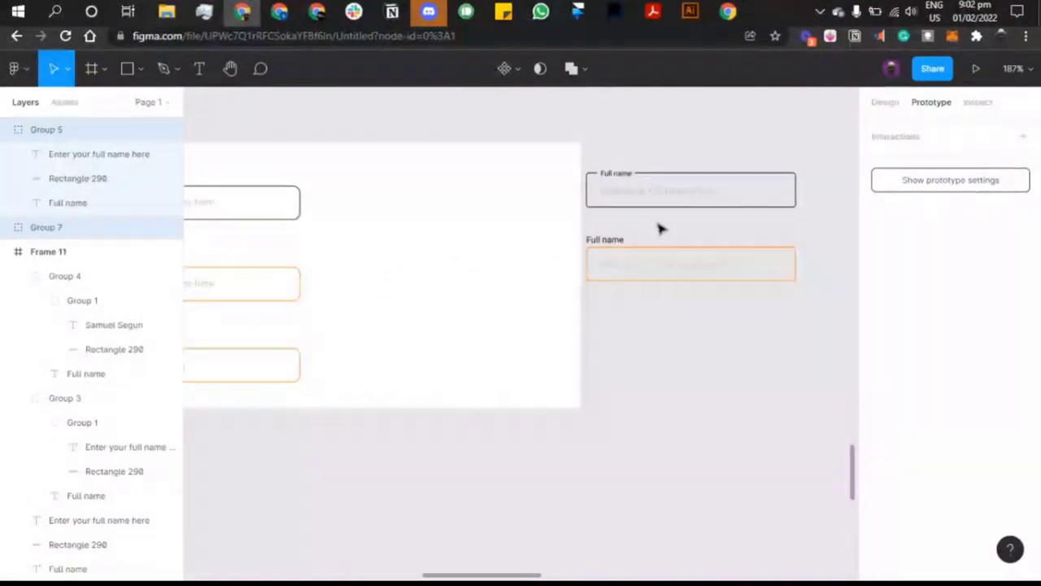
{"action": "left_click_drag", "start_coordinate": [631, 222], "coordinate": [670, 195]}
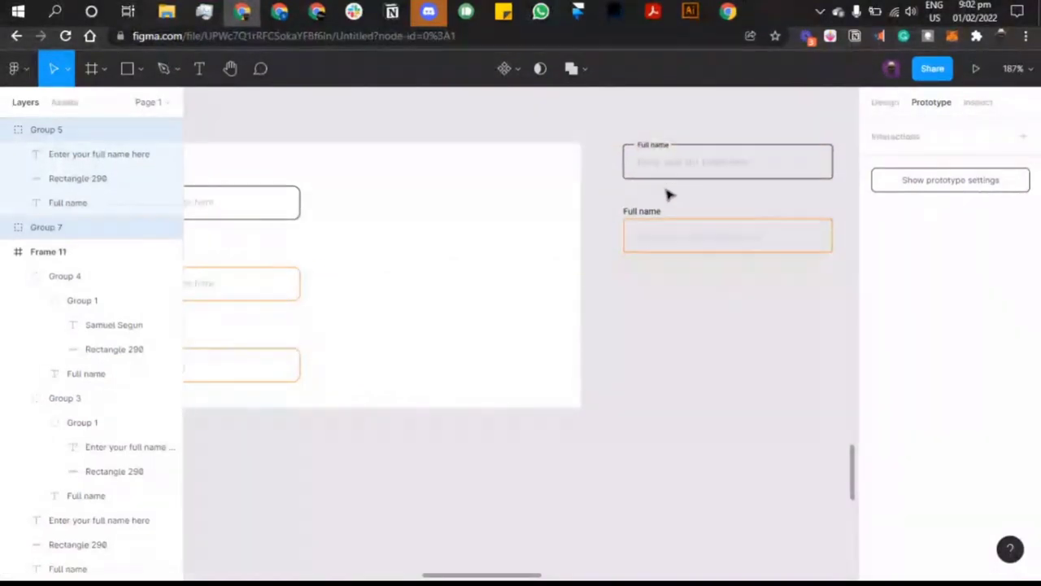
{"action": "scroll", "coordinate": [602, 208], "scroll_direction": "right", "scroll_amount": 4}
{"action": "left_click_drag", "start_coordinate": [482, 183], "coordinate": [521, 177]}
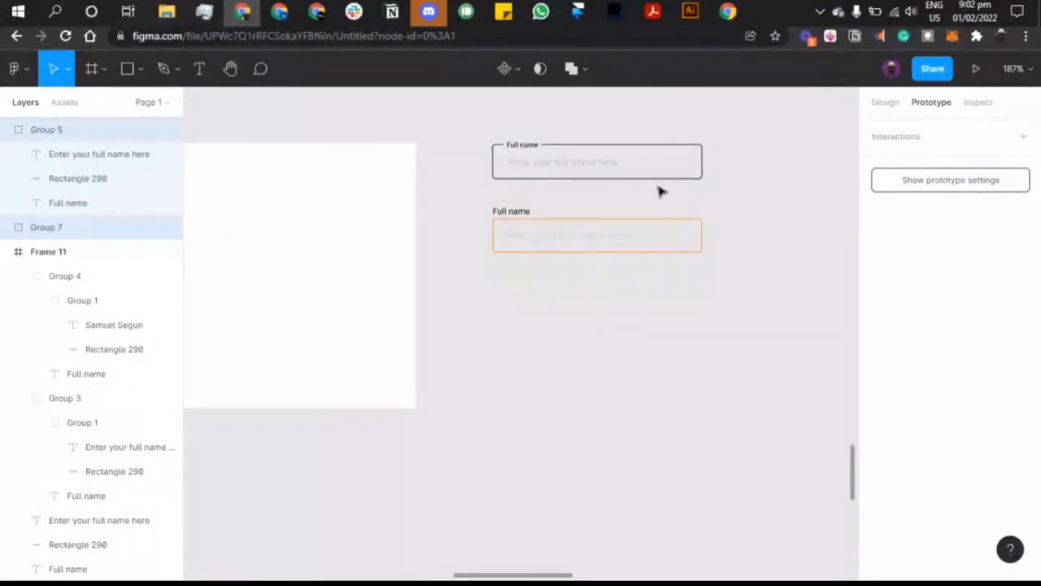
{"action": "left_click", "coordinate": [724, 197]}
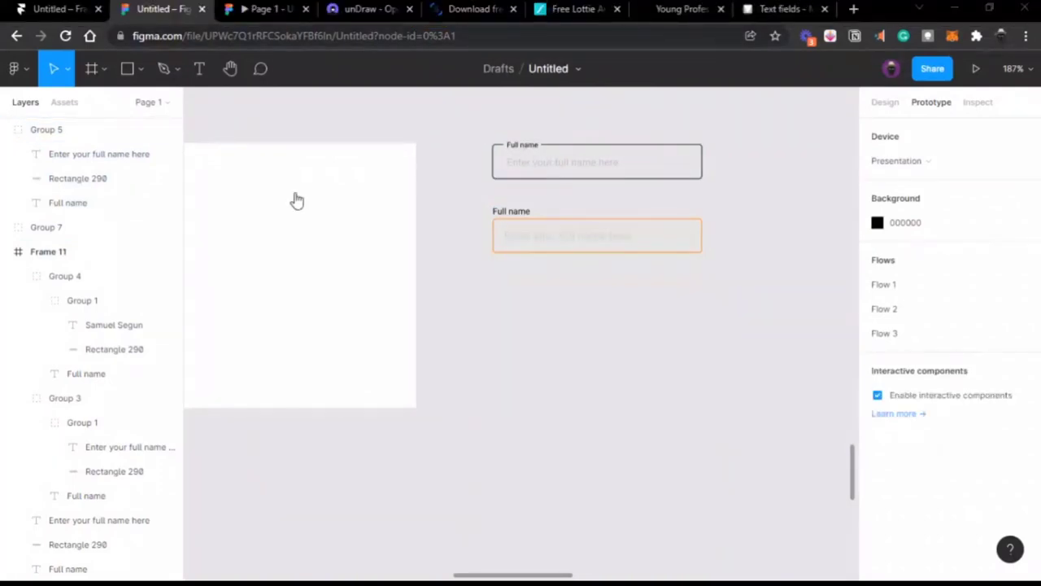
{"action": "left_click", "coordinate": [16, 297]}
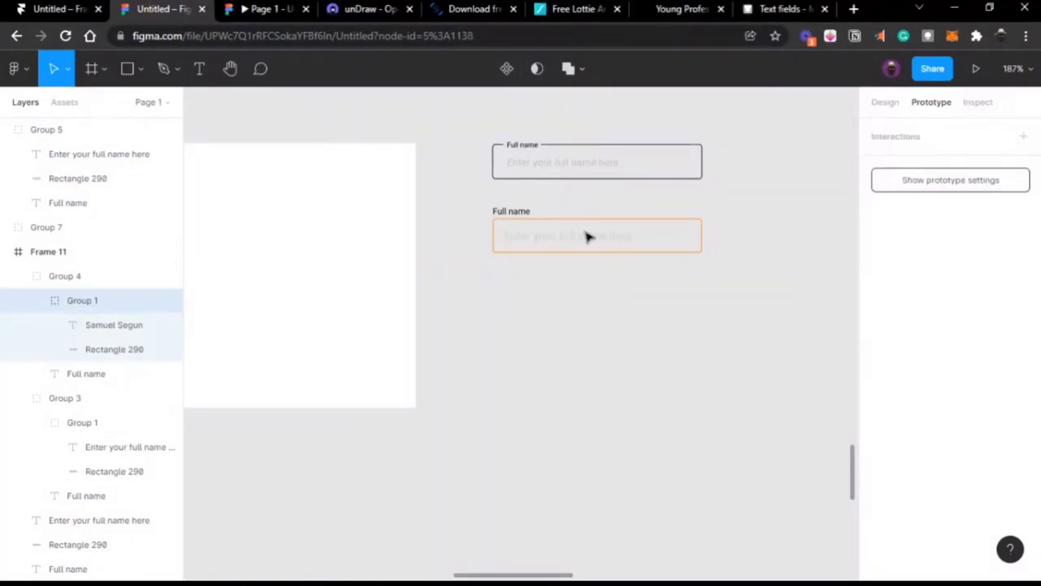
{"action": "left_click", "coordinate": [541, 143]}
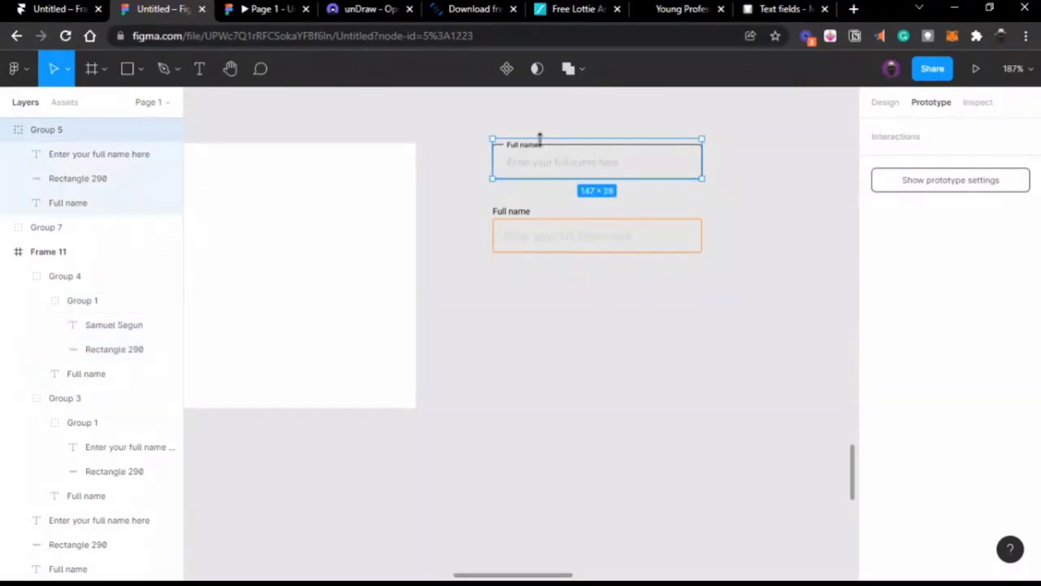
{"action": "scroll", "coordinate": [637, 162], "scroll_direction": "up", "scroll_amount": 3}
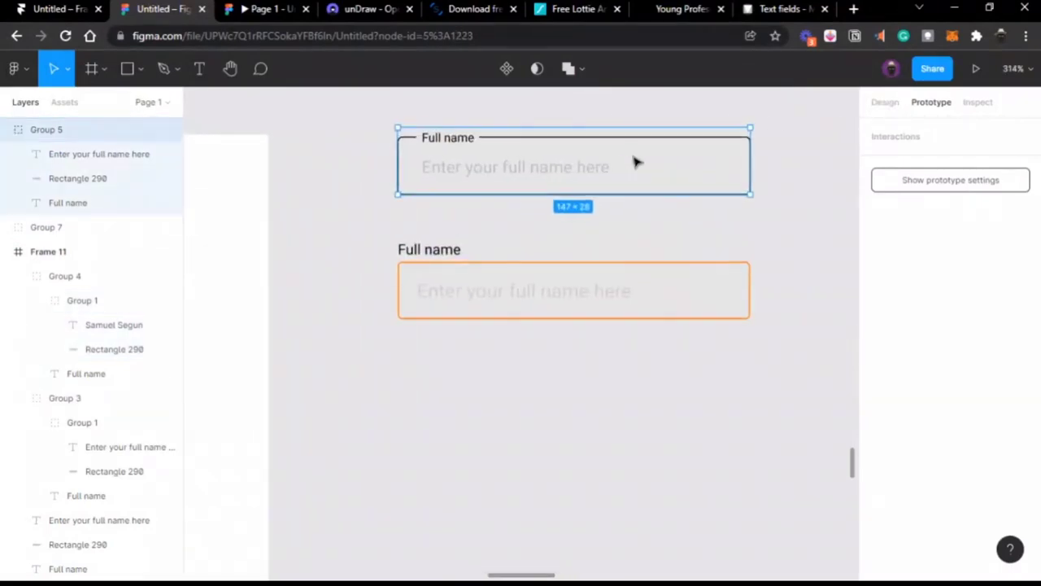
{"action": "scroll", "coordinate": [639, 210], "scroll_direction": "right", "scroll_amount": 3}
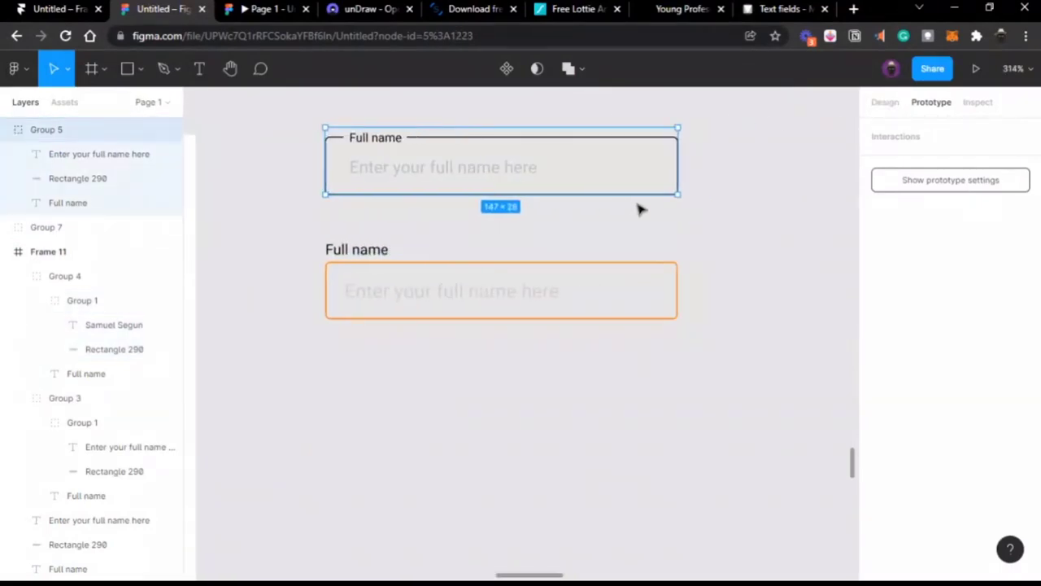
Step: Wrap each Full name field in its own frame, Frame 12 and Frame 13
{"action": "right_click", "coordinate": [472, 168]}
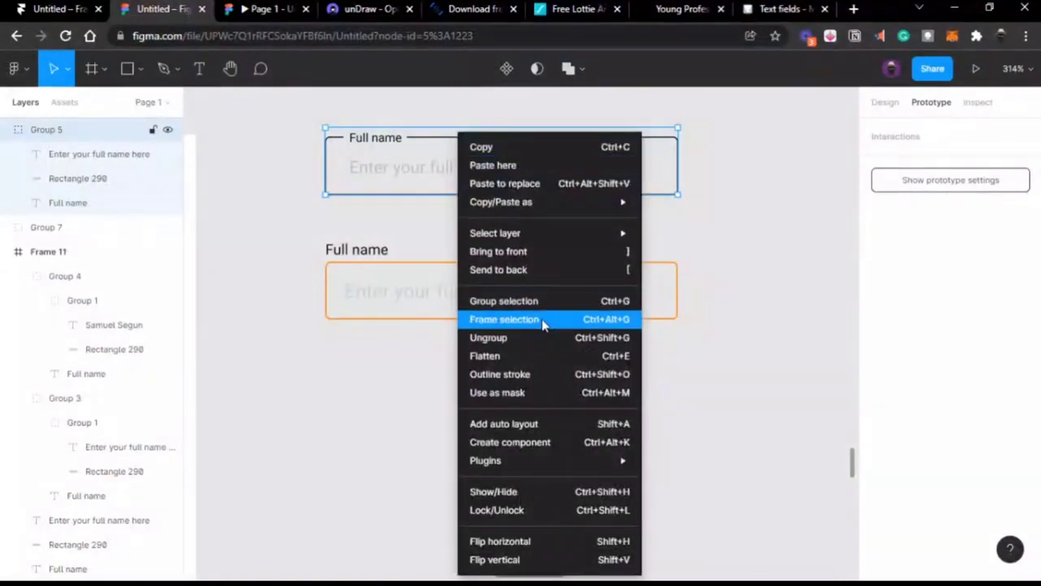
{"action": "left_click", "coordinate": [504, 319]}
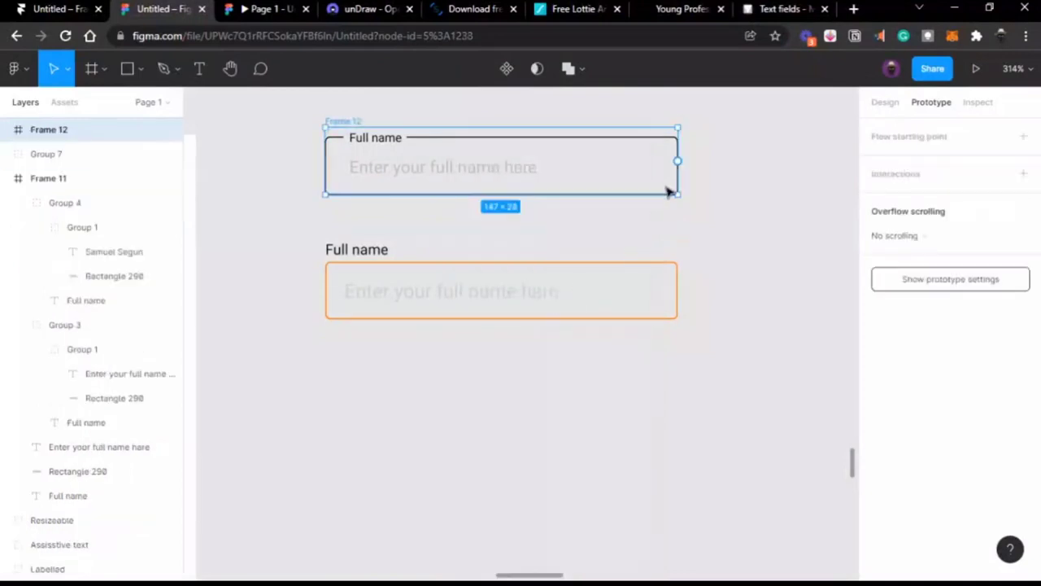
{"action": "left_click", "coordinate": [448, 265]}
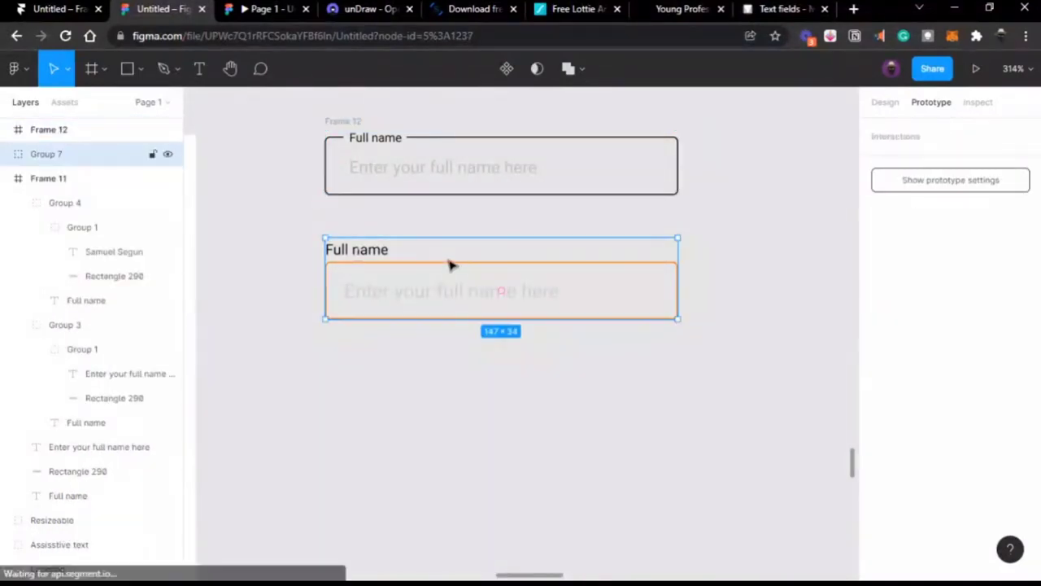
{"action": "right_click", "coordinate": [448, 265]}
{"action": "left_click", "coordinate": [493, 324]}
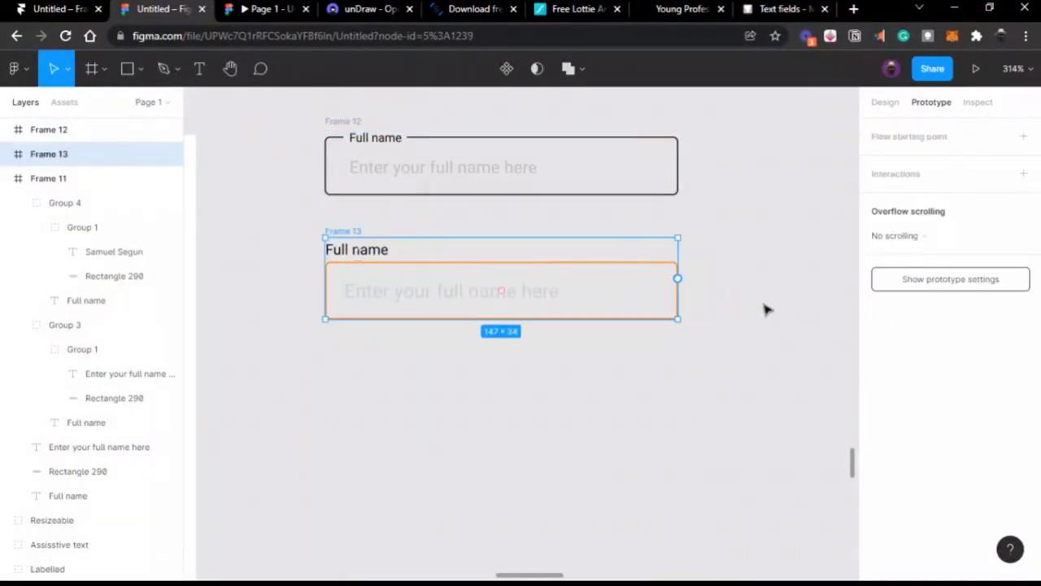
{"action": "left_click", "coordinate": [767, 309]}
Step: Link Frame 12 to Frame 13 on click with a Smart animate transition
{"action": "left_click", "coordinate": [470, 168]}
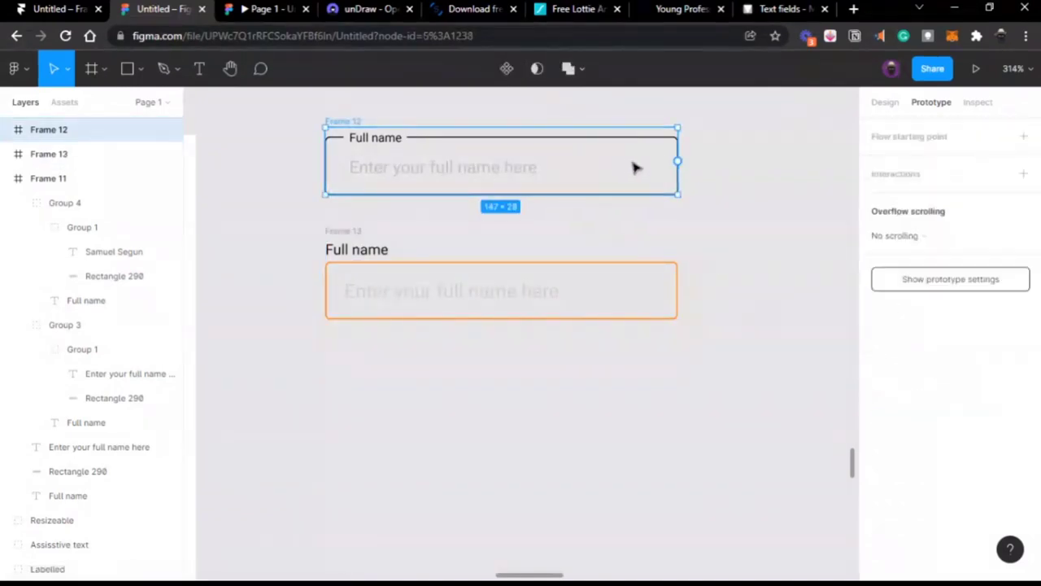
{"action": "left_click_drag", "start_coordinate": [679, 160], "coordinate": [659, 280]}
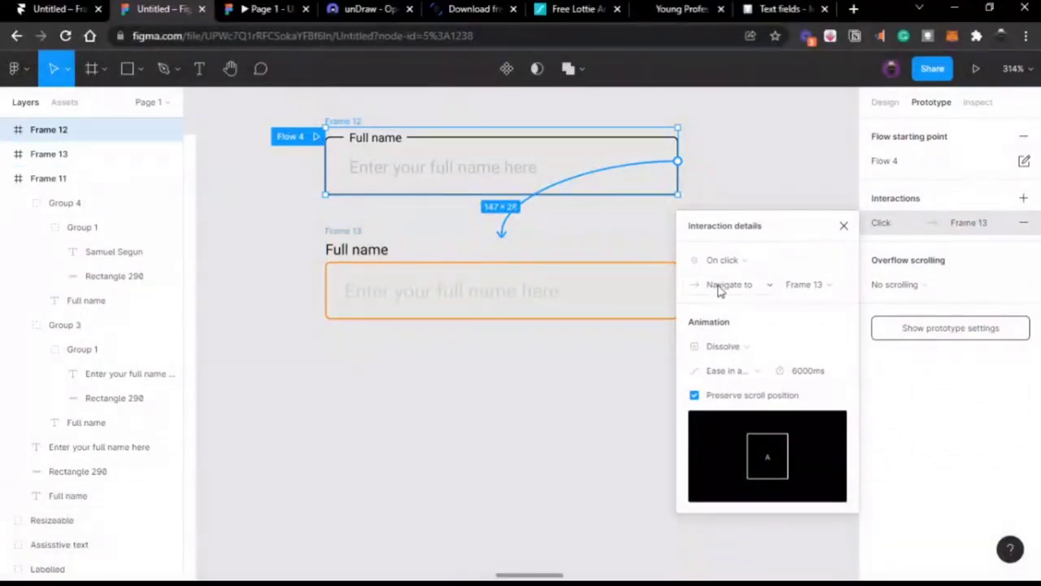
{"action": "left_click", "coordinate": [732, 347]}
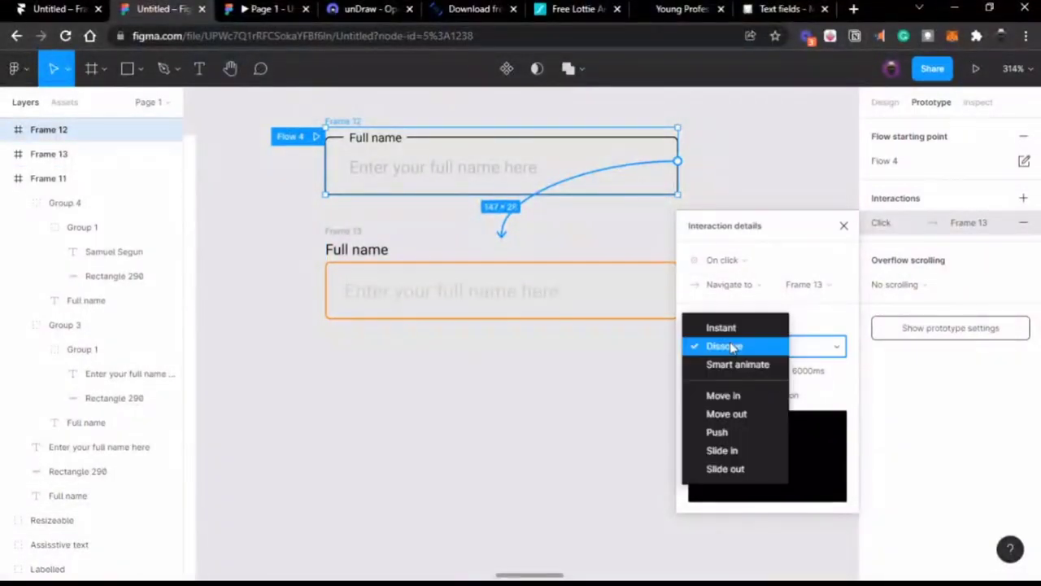
{"action": "left_click", "coordinate": [737, 365]}
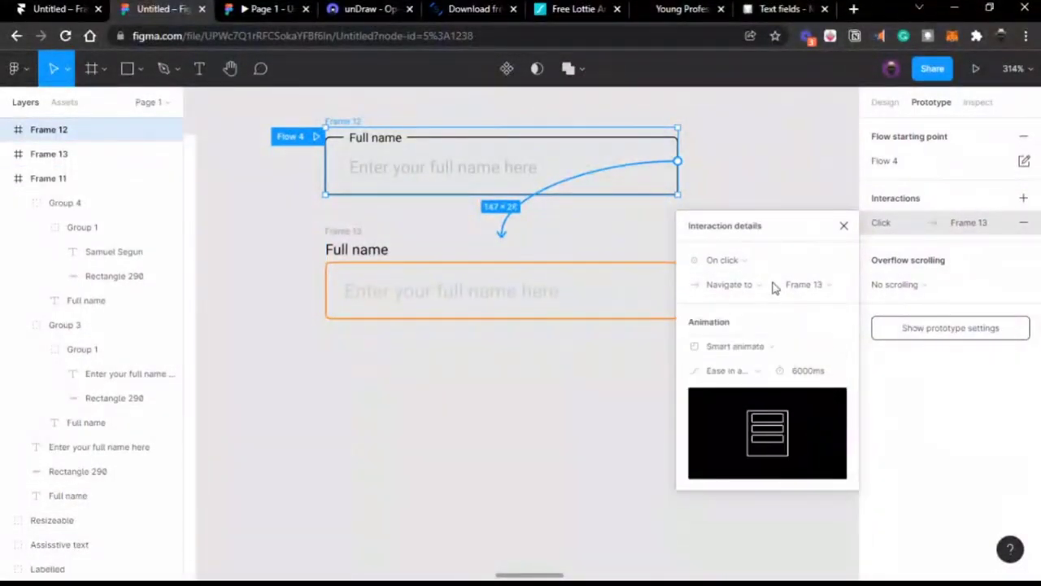
{"action": "left_click", "coordinate": [844, 225]}
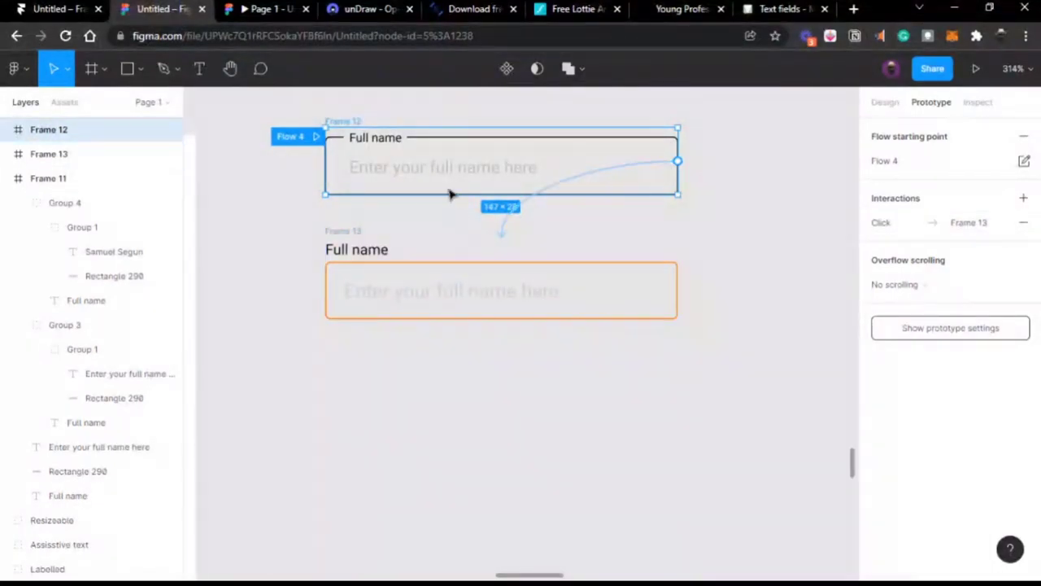
Step: Rename the fields' border rectangles to 'Base stroke'
{"action": "double_click", "coordinate": [440, 144]}
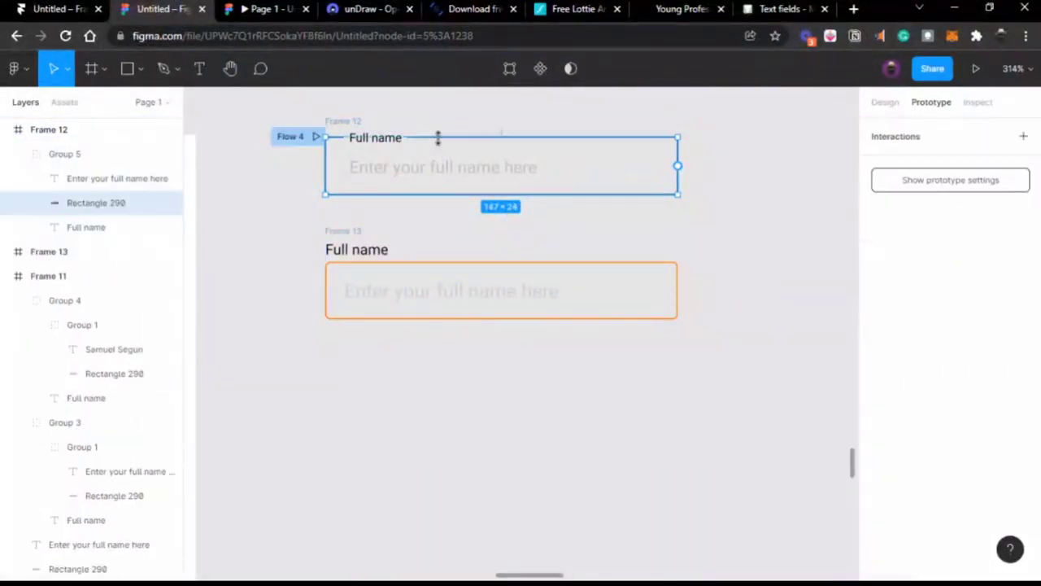
{"action": "double_click", "coordinate": [120, 209]}
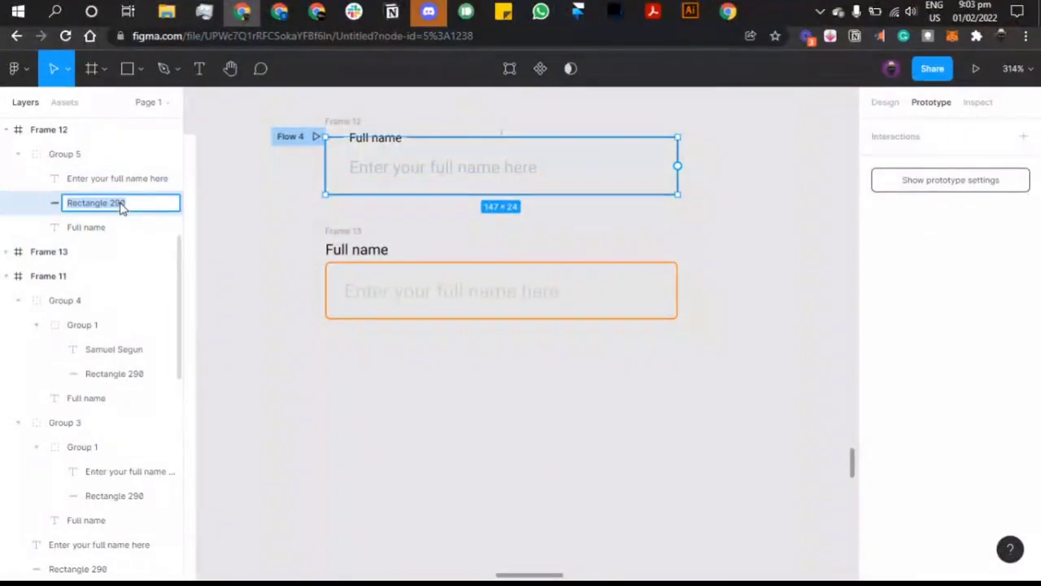
{"action": "type", "text": "Base"}
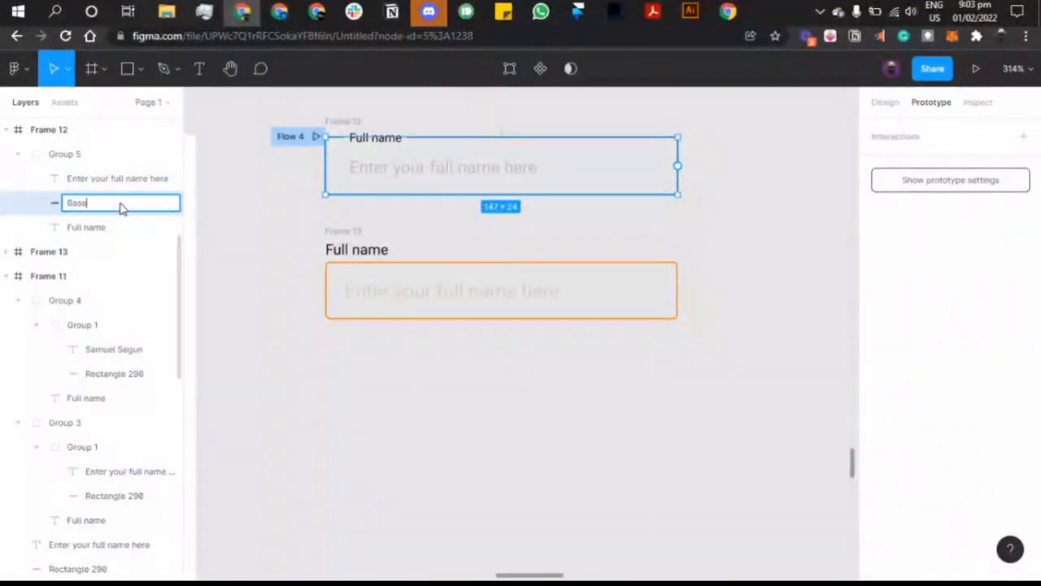
{"action": "type", "text": " stroke"}
{"action": "key", "text": "ctrl+a"}
{"action": "key", "text": "ctrl+c"}
{"action": "left_click", "coordinate": [367, 267]}
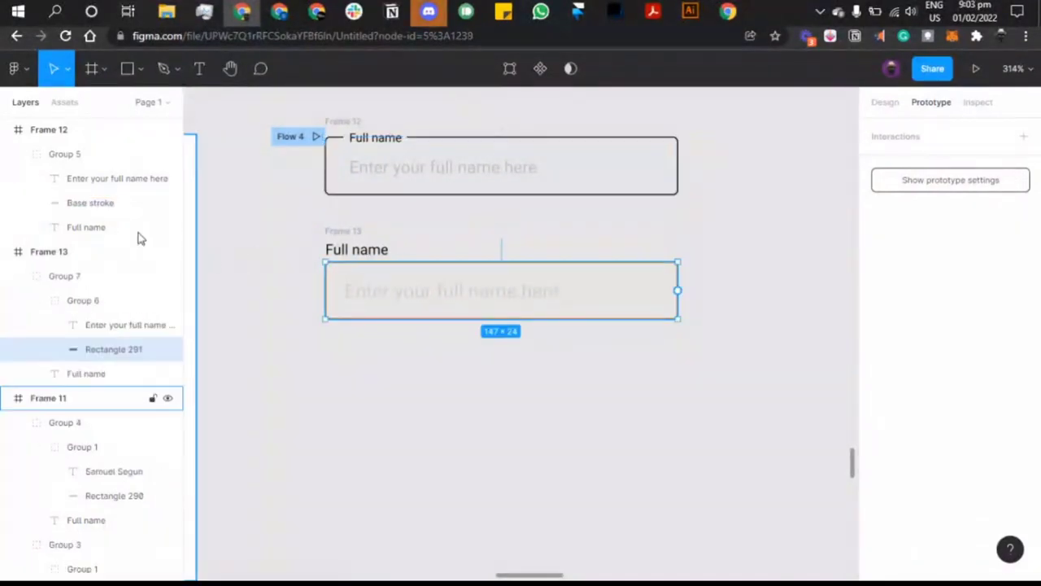
{"action": "double_click", "coordinate": [113, 350]}
{"action": "key", "text": "ctrl+v"}
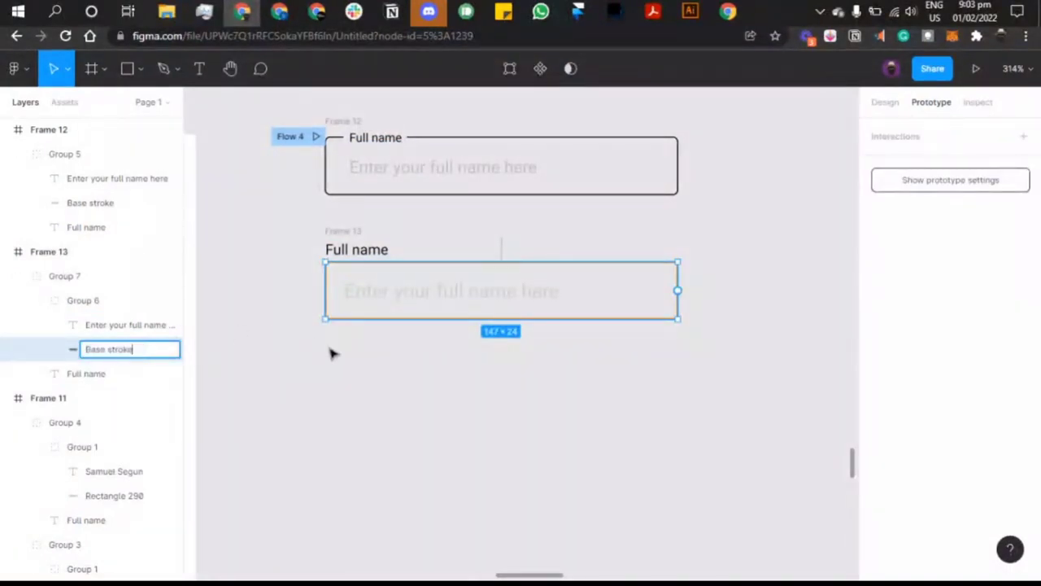
Step: Rename Frame 12 to 'Forms / Default'
{"action": "left_click", "coordinate": [352, 257]}
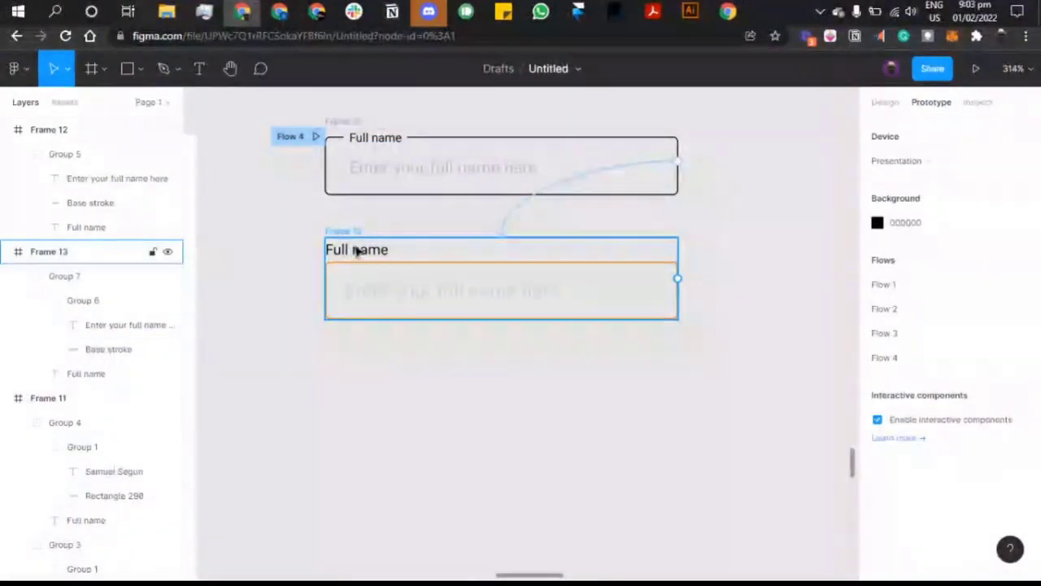
{"action": "left_click", "coordinate": [356, 234]}
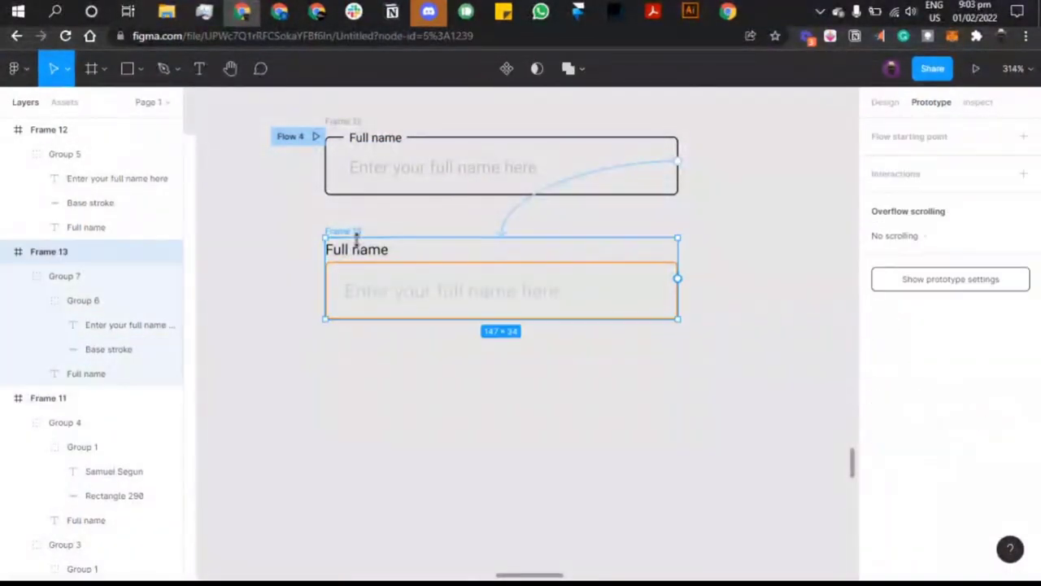
{"action": "left_click", "coordinate": [362, 140]}
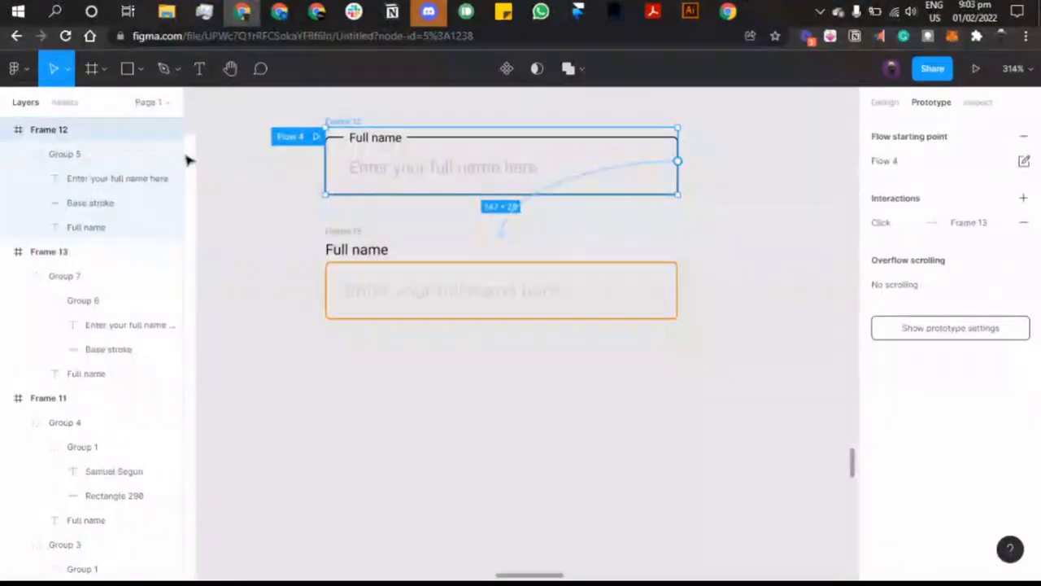
{"action": "double_click", "coordinate": [65, 131]}
{"action": "type", "text": "F"}
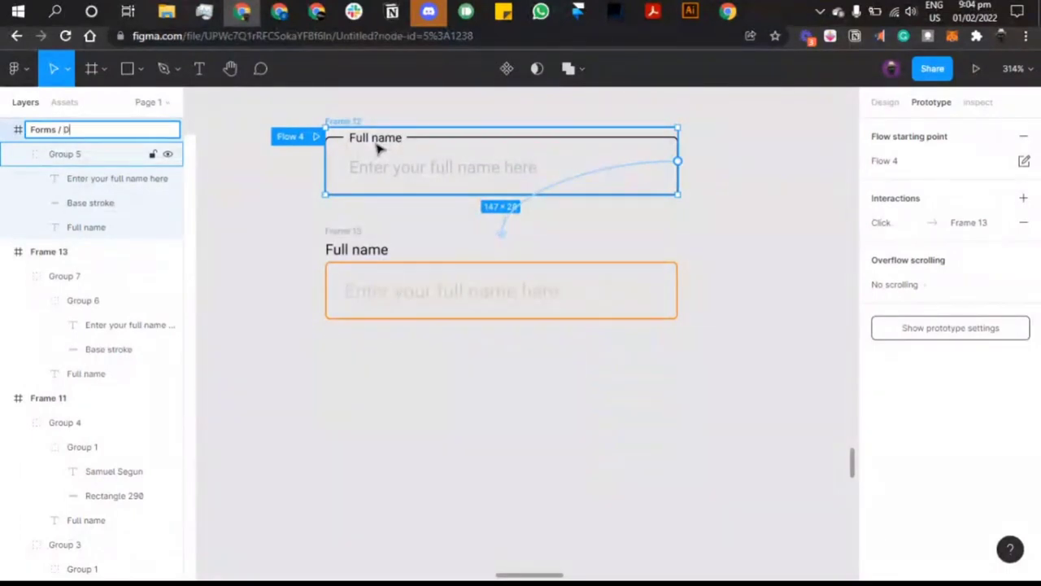
{"action": "type", "text": "efault"}
{"action": "left_click", "coordinate": [362, 233]}
Step: Rename Frame 13 to 'Forms / Active'
{"action": "double_click", "coordinate": [96, 136]}
{"action": "key", "text": "ctrl+c"}
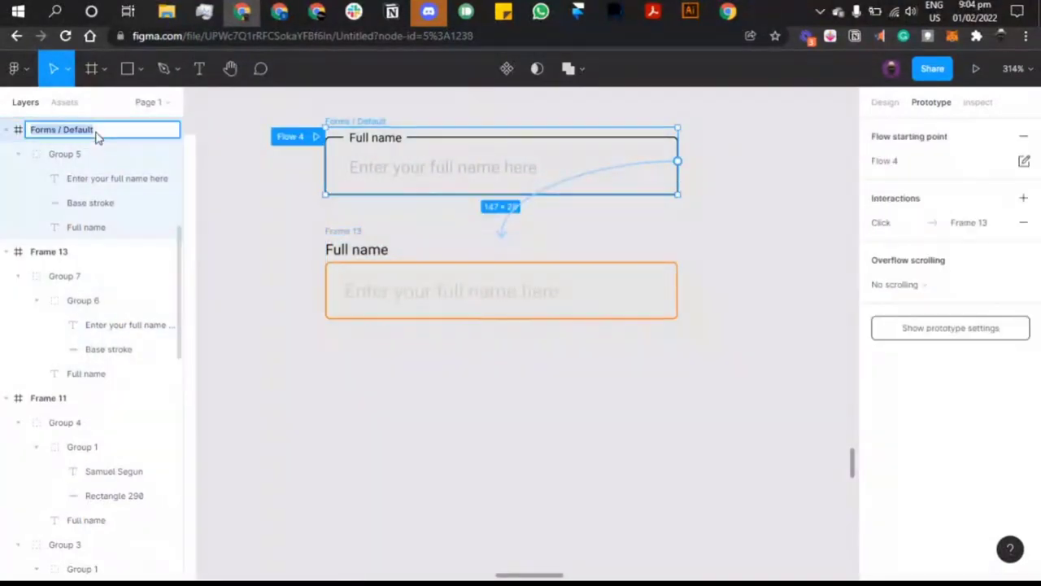
{"action": "double_click", "coordinate": [57, 257]}
{"action": "key", "text": "ctrl+v"}
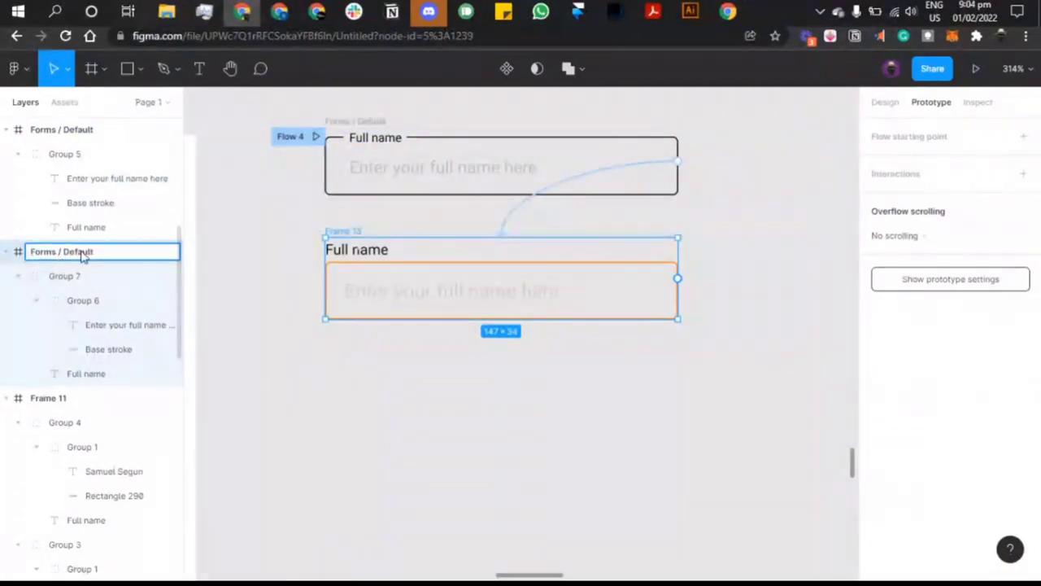
{"action": "type", "text": "Activ"}
{"action": "left_click", "coordinate": [279, 290]}
{"action": "left_click", "coordinate": [370, 235]}
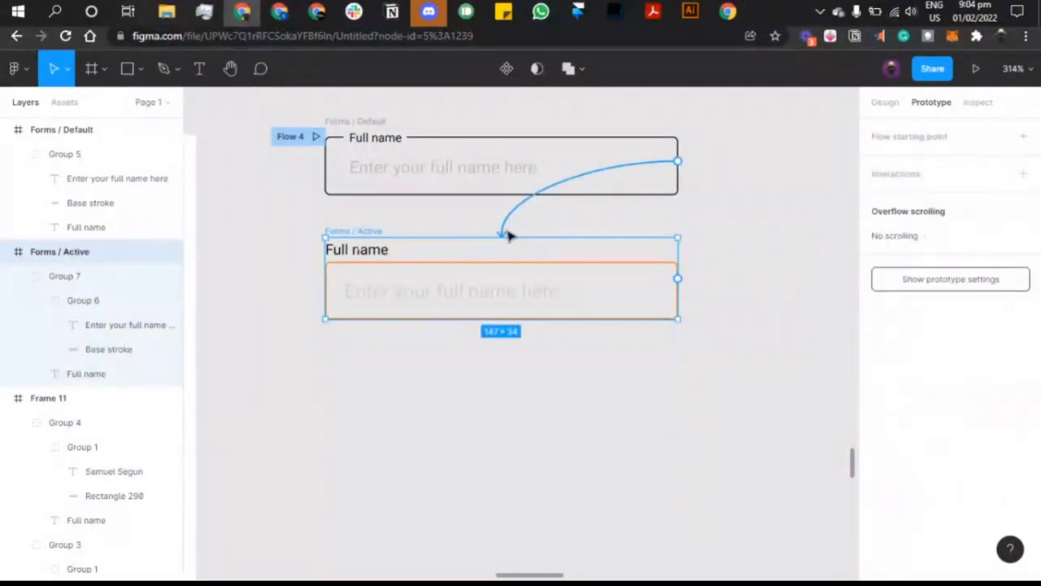
Step: Change the Default-to-Active click animation duration from 6000ms to 800ms
{"action": "left_click", "coordinate": [505, 233]}
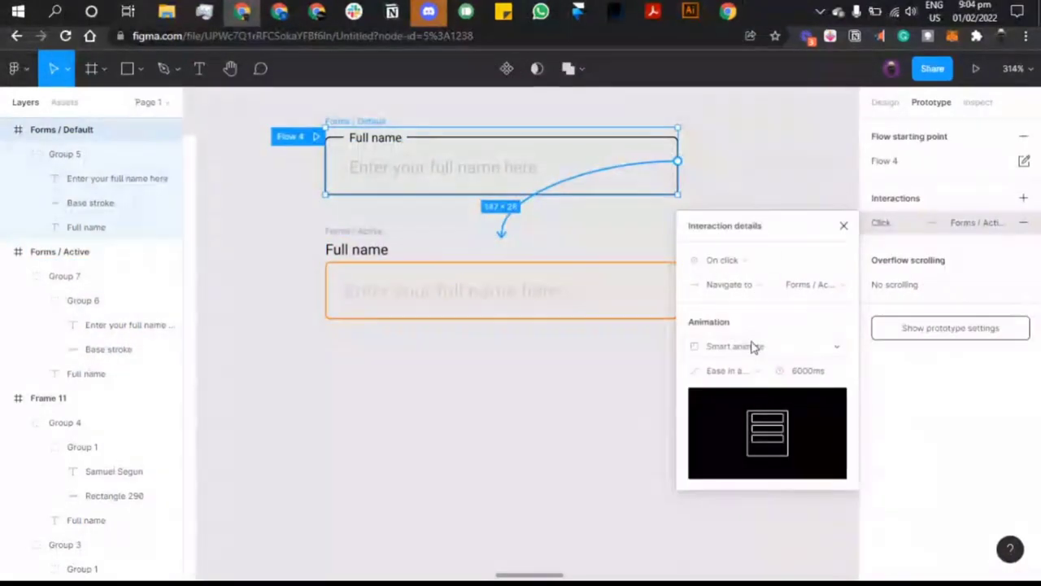
{"action": "left_click", "coordinate": [804, 371]}
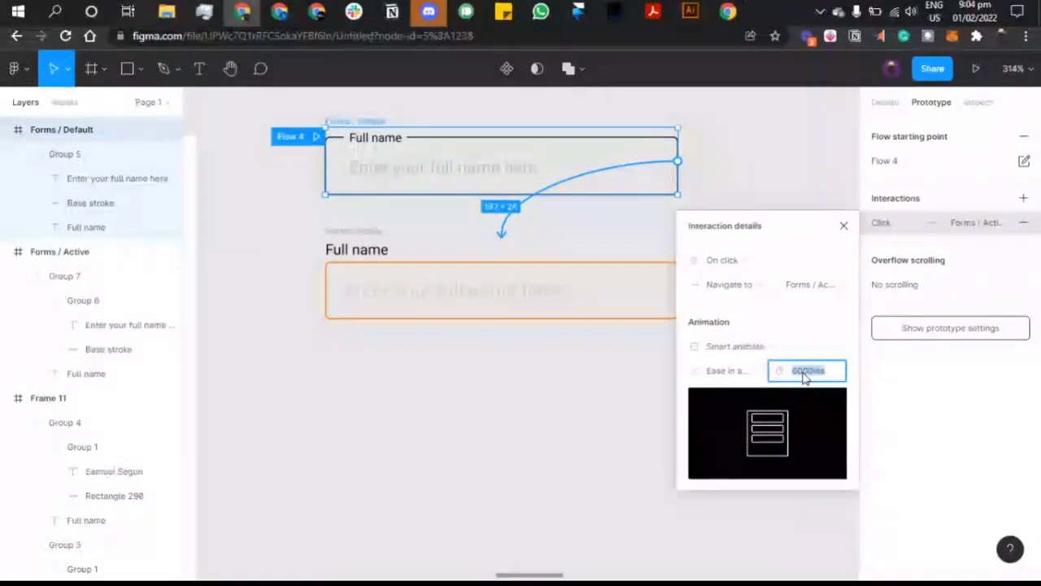
{"action": "type", "text": "8"}
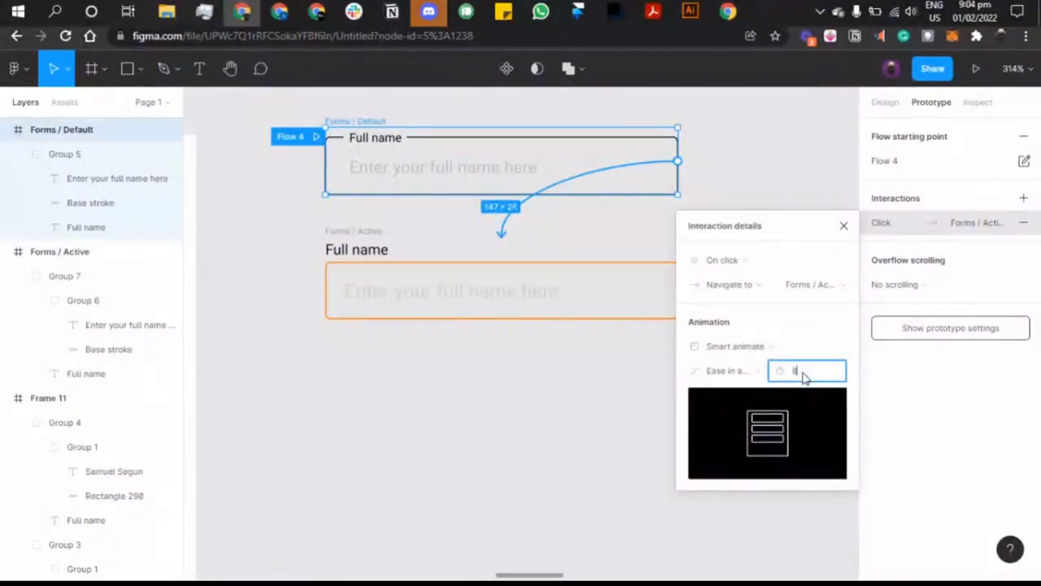
{"action": "type", "text": "00"}
{"action": "key", "text": "Return"}
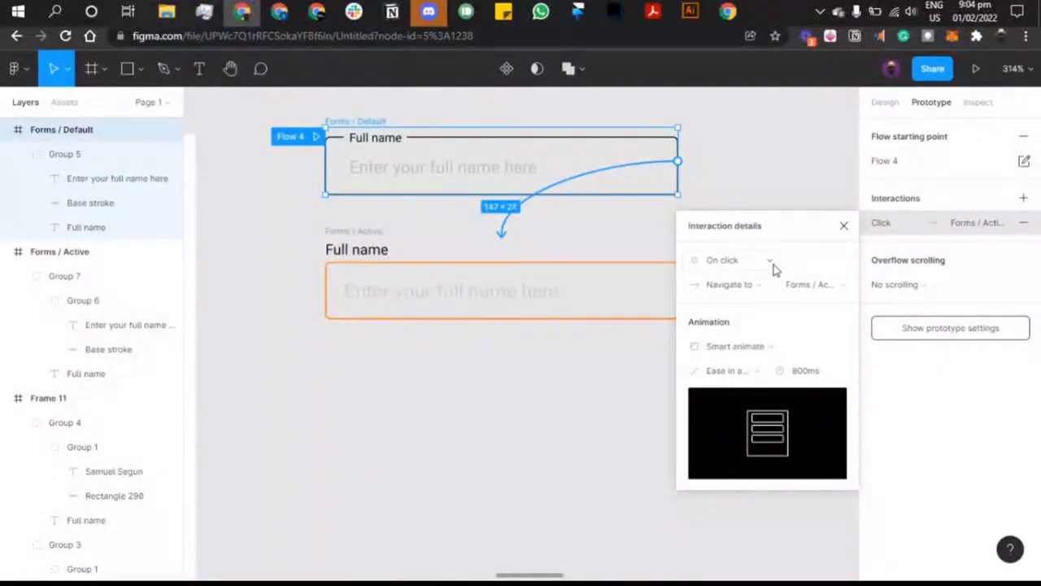
{"action": "left_click", "coordinate": [843, 226]}
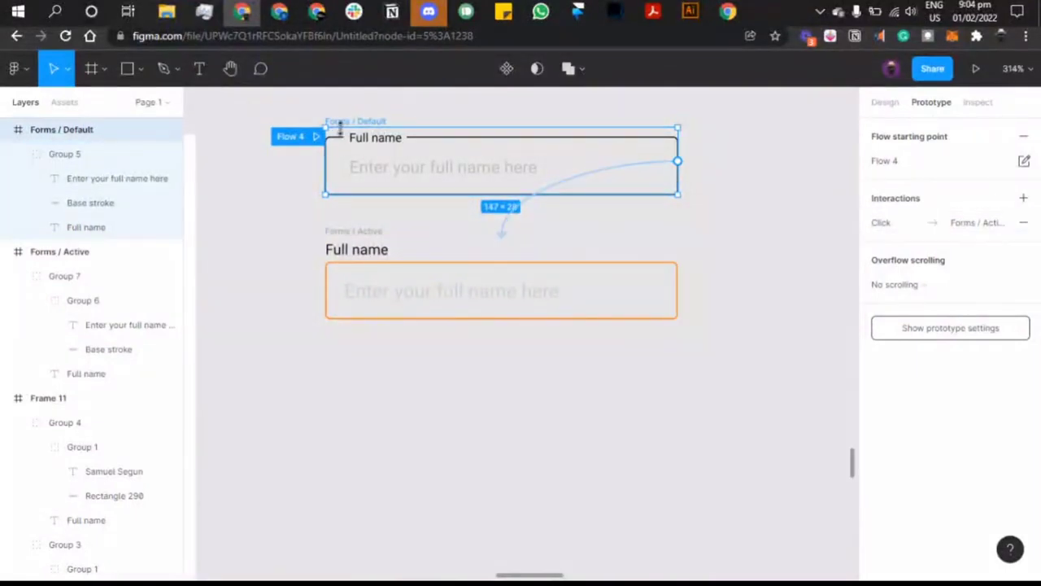
Step: Draw a new frame, move Forms / Default into it, and resize it to 217×70
{"action": "left_click", "coordinate": [646, 237]}
{"action": "scroll", "coordinate": [648, 236], "scroll_direction": "up", "scroll_amount": 2}
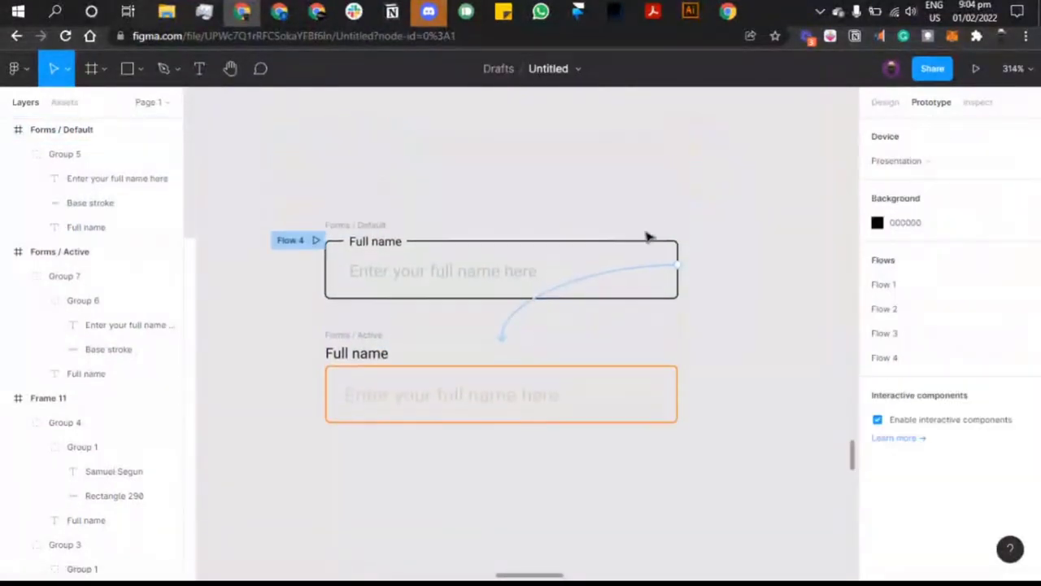
{"action": "left_click", "coordinate": [88, 71]}
{"action": "scroll", "coordinate": [390, 211], "scroll_direction": "right", "scroll_amount": 2}
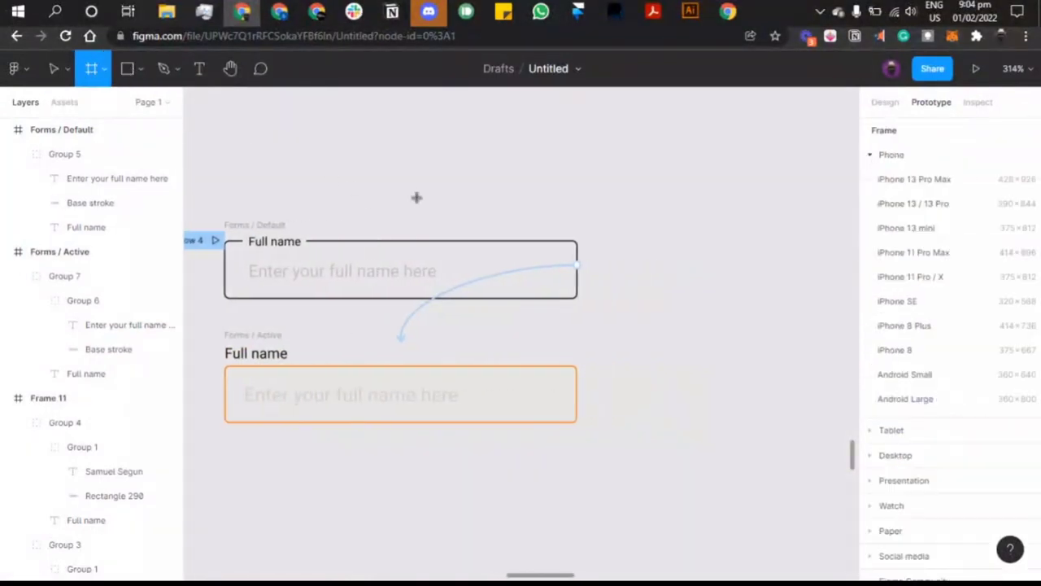
{"action": "left_click_drag", "start_coordinate": [312, 116], "coordinate": [682, 206]}
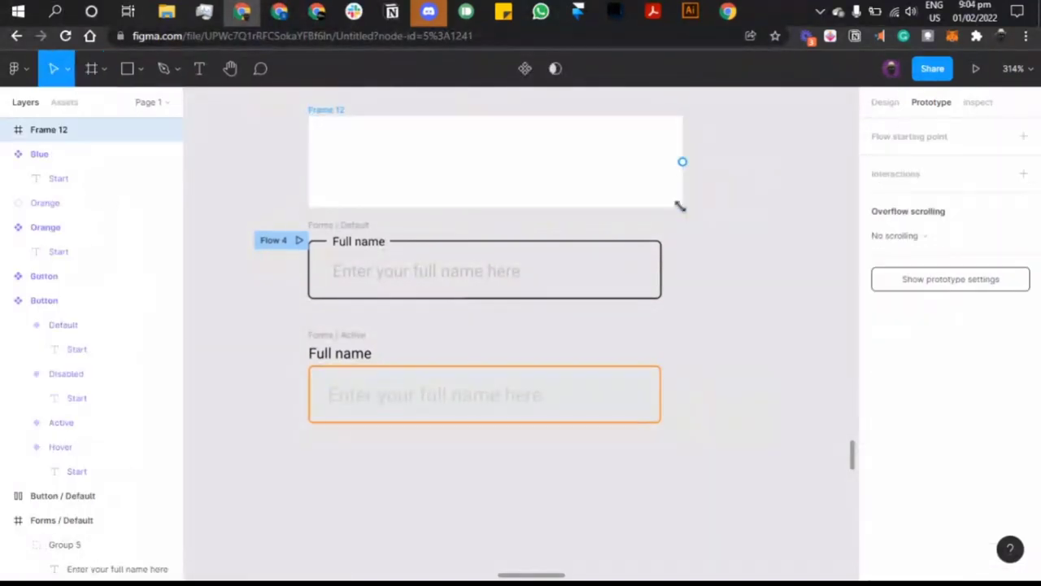
{"action": "left_click", "coordinate": [363, 231]}
{"action": "left_click_drag", "start_coordinate": [372, 212], "coordinate": [372, 125]}
{"action": "left_click", "coordinate": [328, 111]}
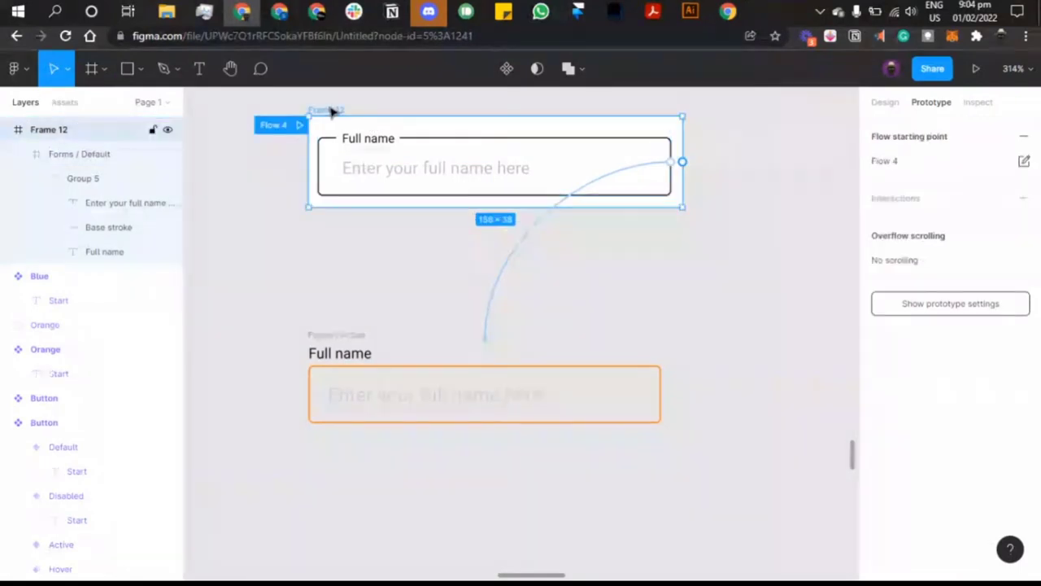
{"action": "left_click_drag", "start_coordinate": [684, 210], "coordinate": [827, 282]}
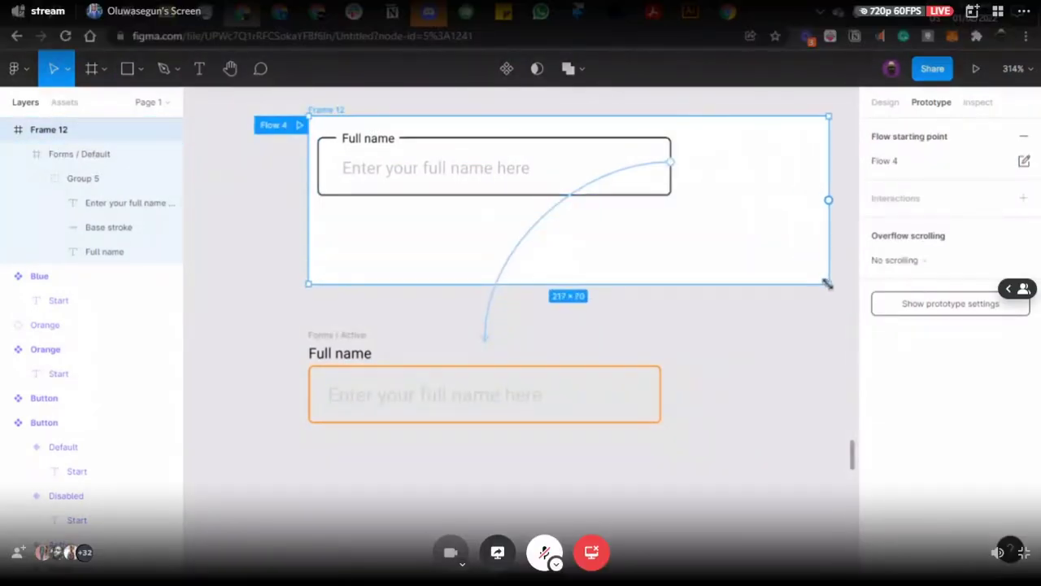
{"action": "left_click", "coordinate": [486, 156]}
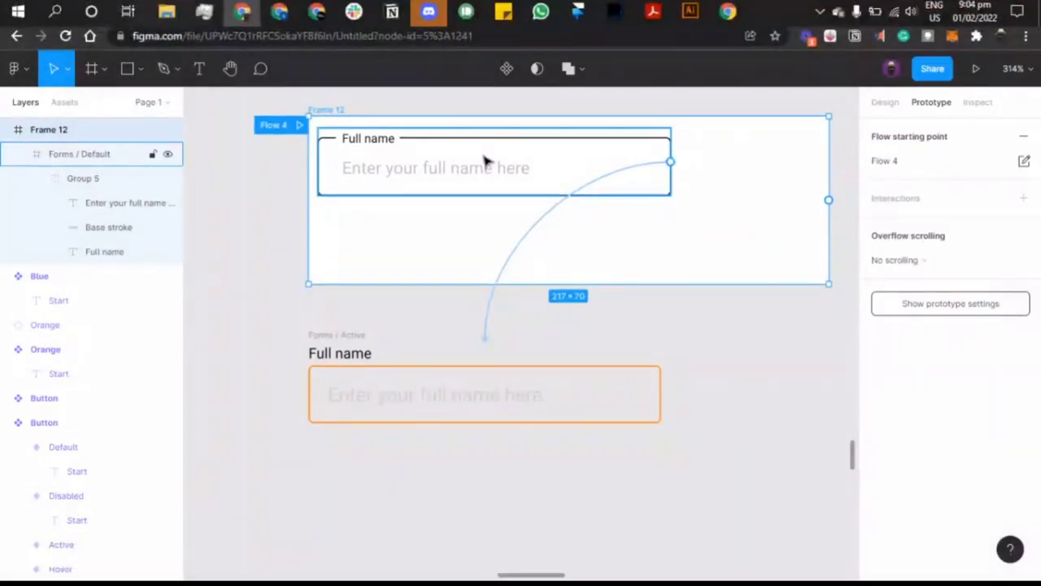
Step: Centre the Forms / Default field horizontally and vertically within Frame 12
{"action": "left_click", "coordinate": [887, 104]}
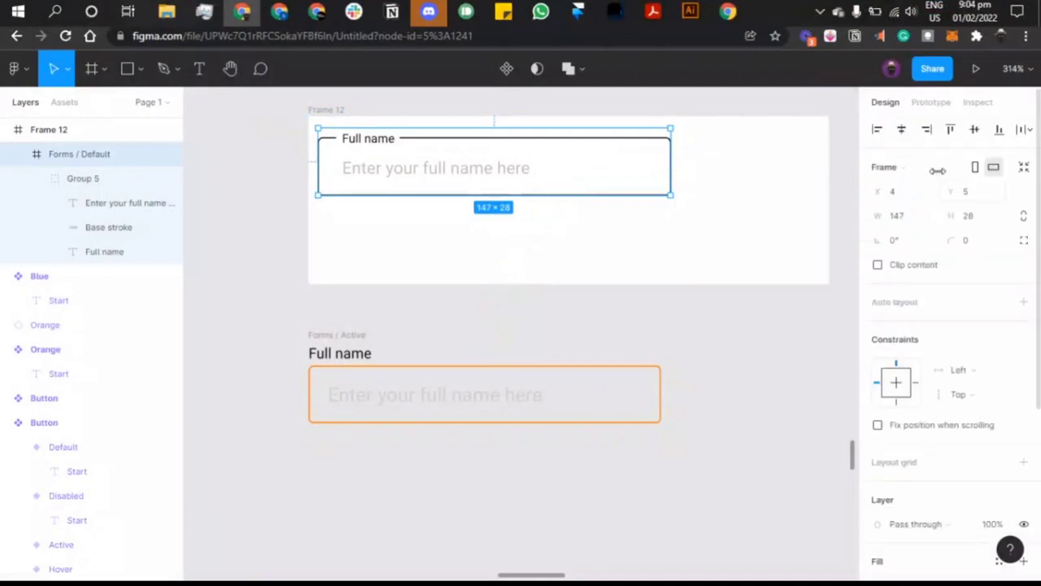
{"action": "left_click", "coordinate": [903, 132]}
{"action": "left_click", "coordinate": [976, 131]}
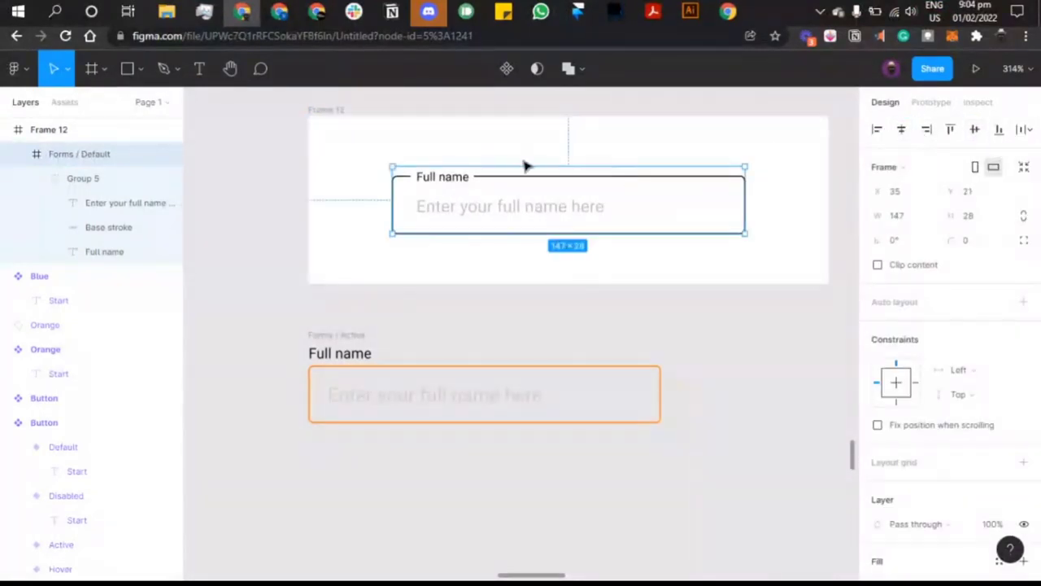
Step: Preview the Flow 4 prototype from Frame 12's prototype settings
{"action": "scroll", "coordinate": [683, 212], "scroll_direction": "right", "scroll_amount": 2}
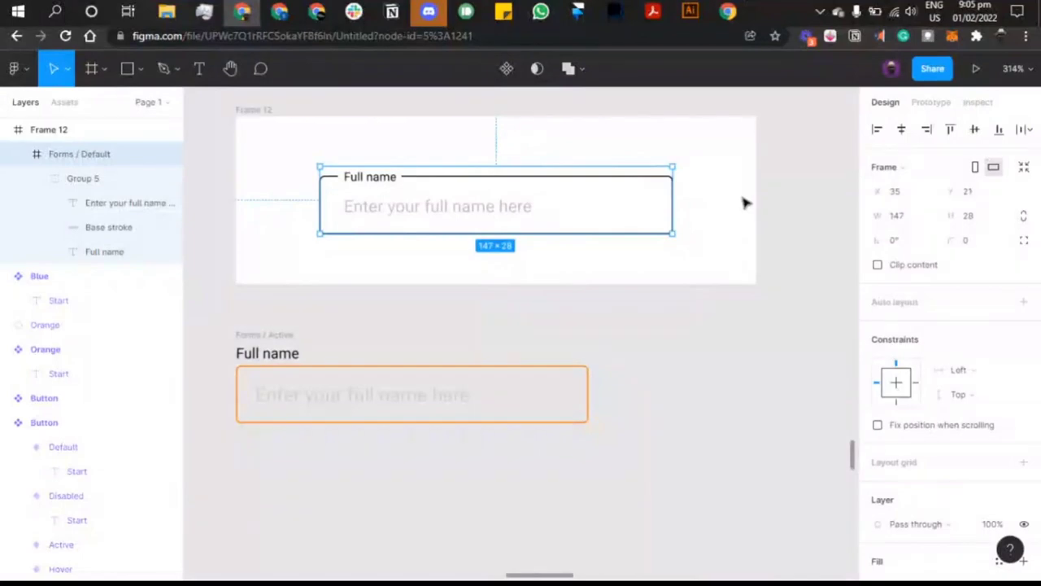
{"action": "left_click", "coordinate": [250, 113]}
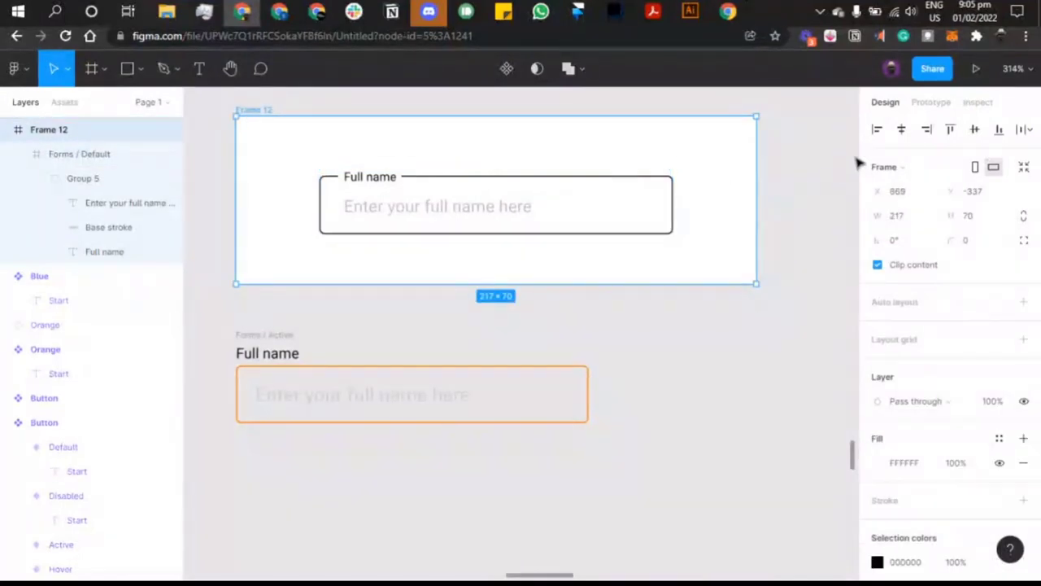
{"action": "left_click", "coordinate": [929, 103]}
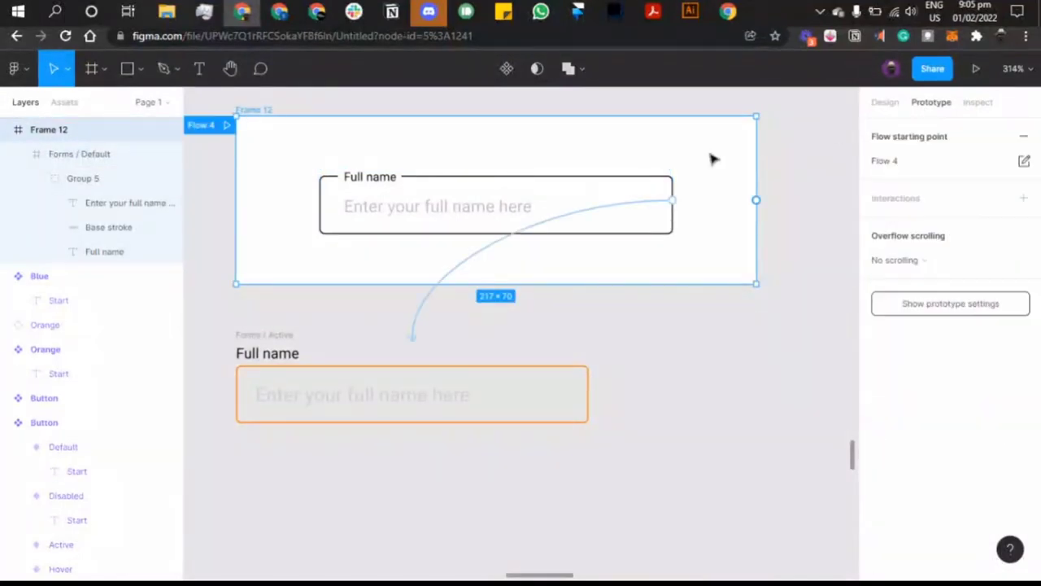
{"action": "left_click", "coordinate": [229, 125]}
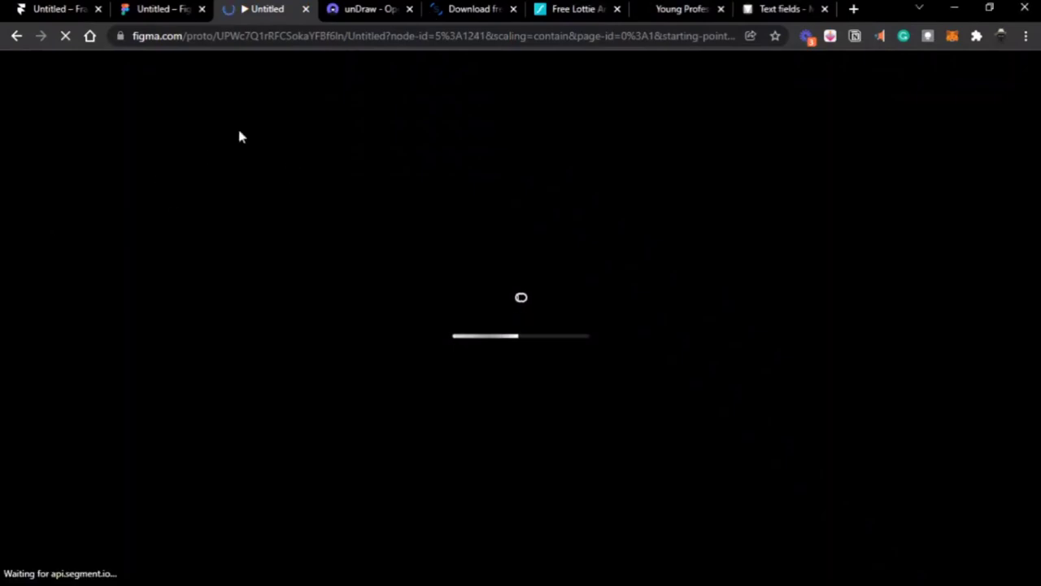
Step: Return to the Figma editor tab while the prototype keeps loading
{"action": "left_click", "coordinate": [147, 10]}
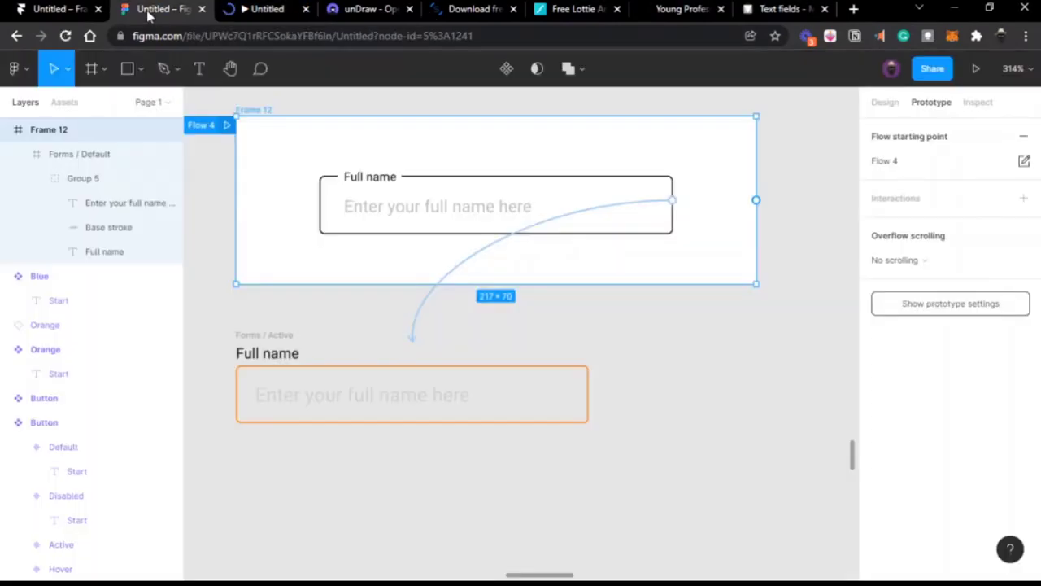
{"action": "left_click", "coordinate": [314, 372]}
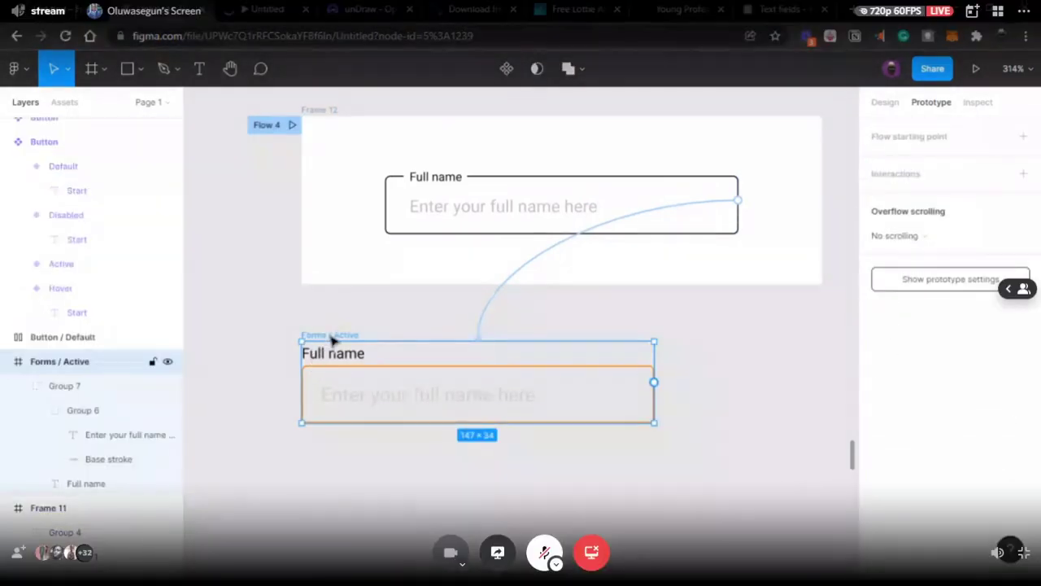
{"action": "left_click_drag", "start_coordinate": [330, 334], "coordinate": [423, 321]}
{"action": "left_click", "coordinate": [775, 335]}
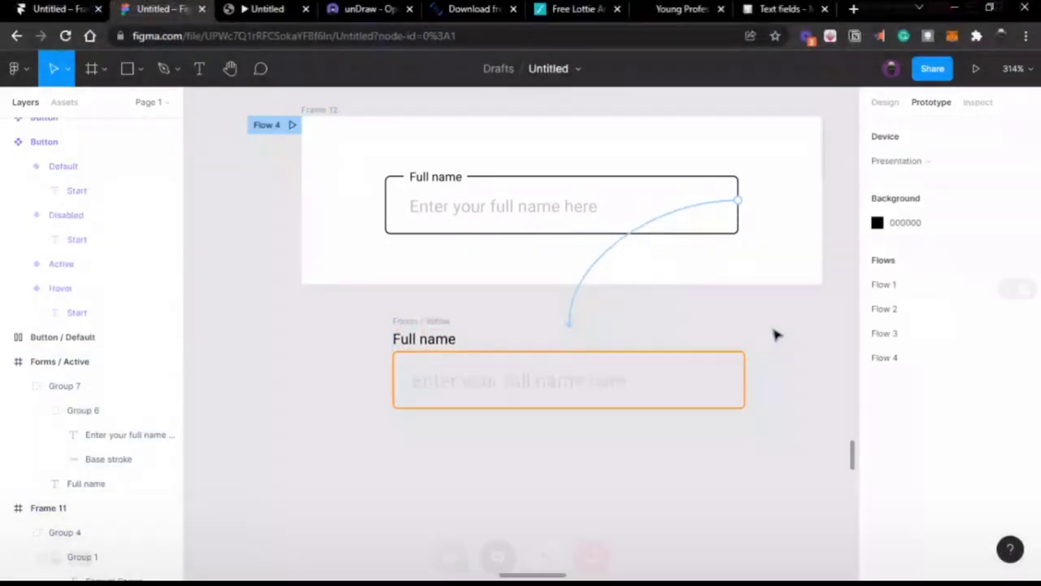
{"action": "scroll", "coordinate": [776, 335], "scroll_direction": "down", "scroll_amount": 5}
{"action": "scroll", "coordinate": [776, 336], "scroll_direction": "up", "scroll_amount": 5}
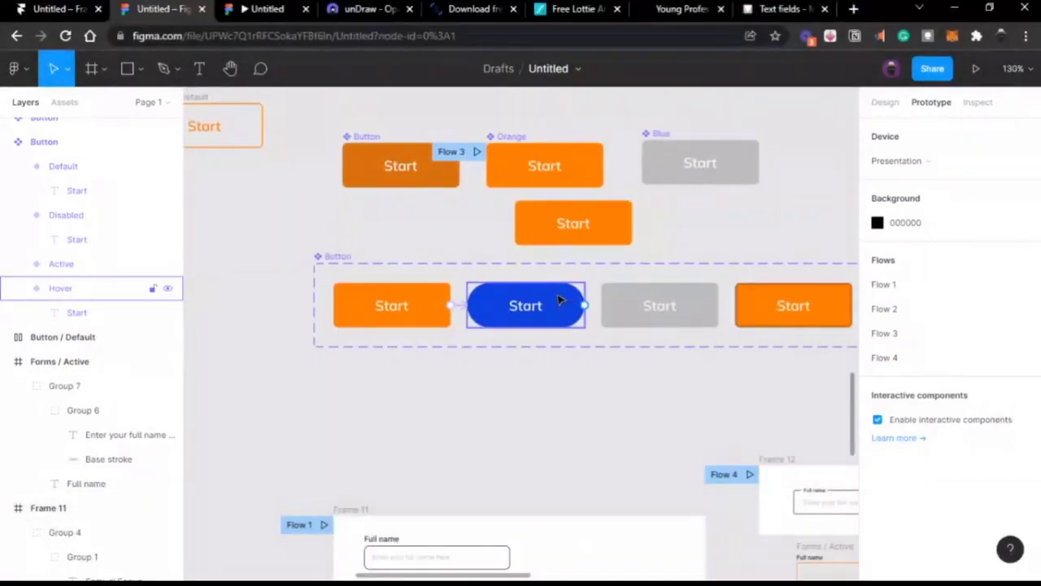
{"action": "left_click", "coordinate": [560, 300]}
{"action": "scroll", "coordinate": [569, 298], "scroll_direction": "right", "scroll_amount": 3}
{"action": "left_click", "coordinate": [596, 299]}
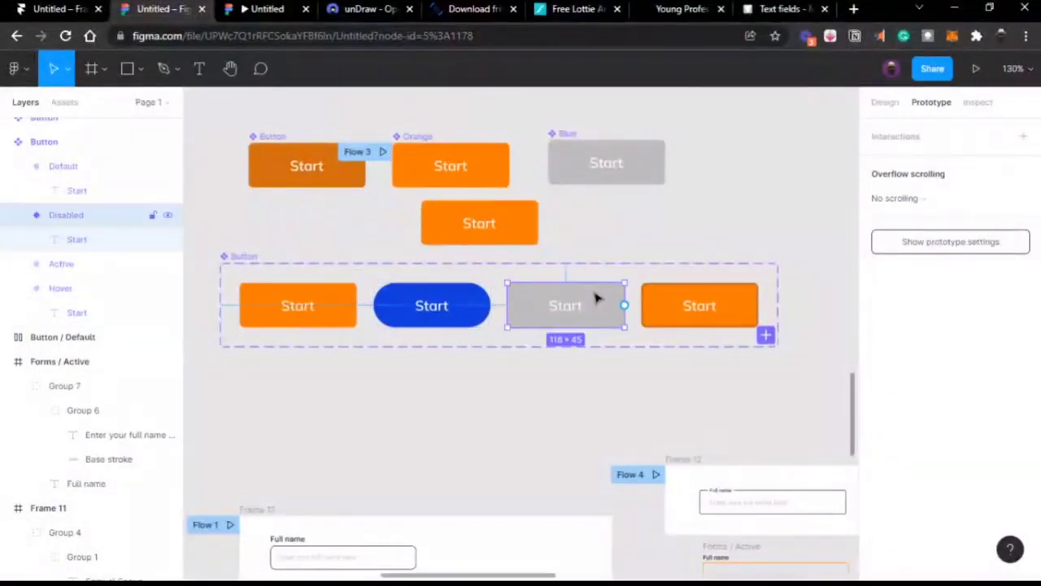
{"action": "scroll", "coordinate": [356, 281], "scroll_direction": "left", "scroll_amount": 3}
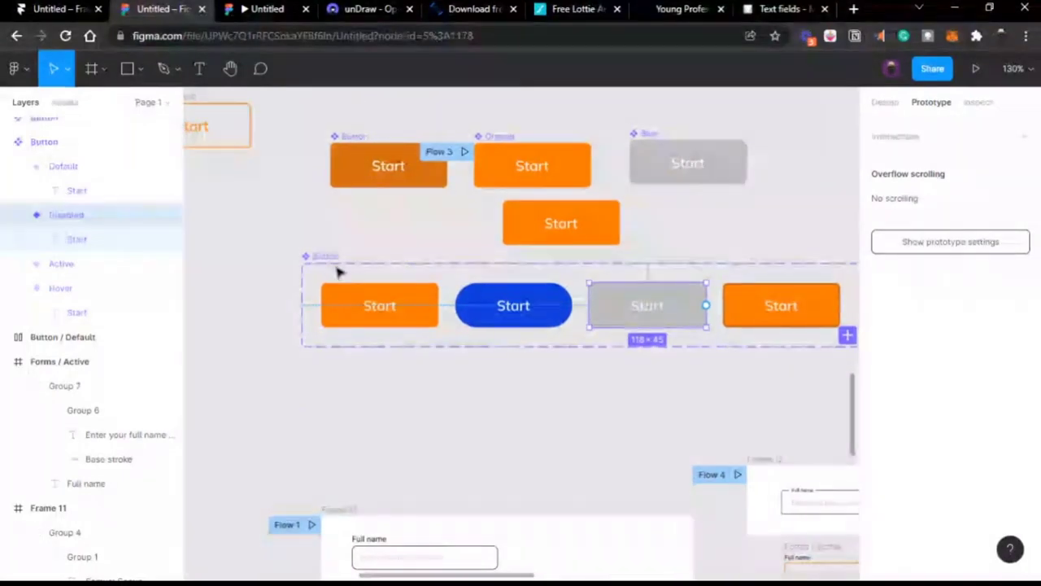
{"action": "left_click", "coordinate": [327, 258]}
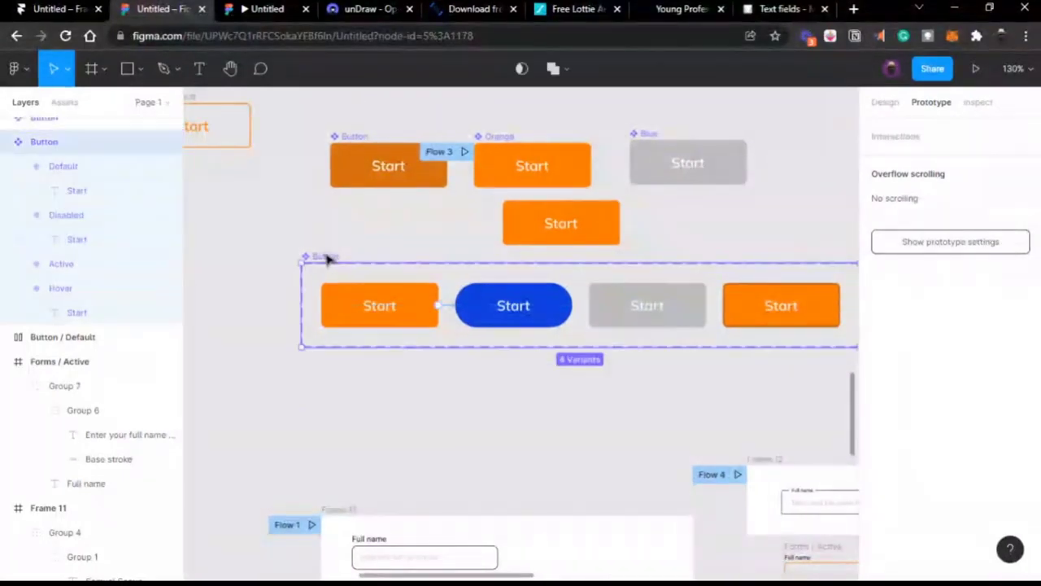
{"action": "left_click", "coordinate": [374, 306]}
{"action": "scroll", "coordinate": [375, 307], "scroll_direction": "right", "scroll_amount": 2}
{"action": "scroll", "coordinate": [374, 309], "scroll_direction": "down", "scroll_amount": 3}
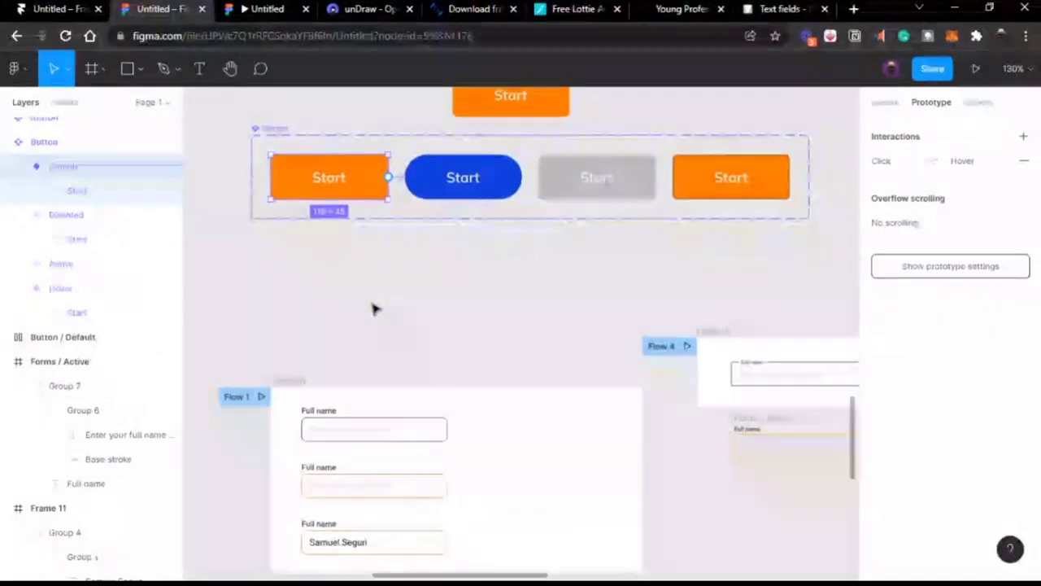
{"action": "left_click", "coordinate": [374, 307]}
{"action": "scroll", "coordinate": [374, 307], "scroll_direction": "right", "scroll_amount": 3}
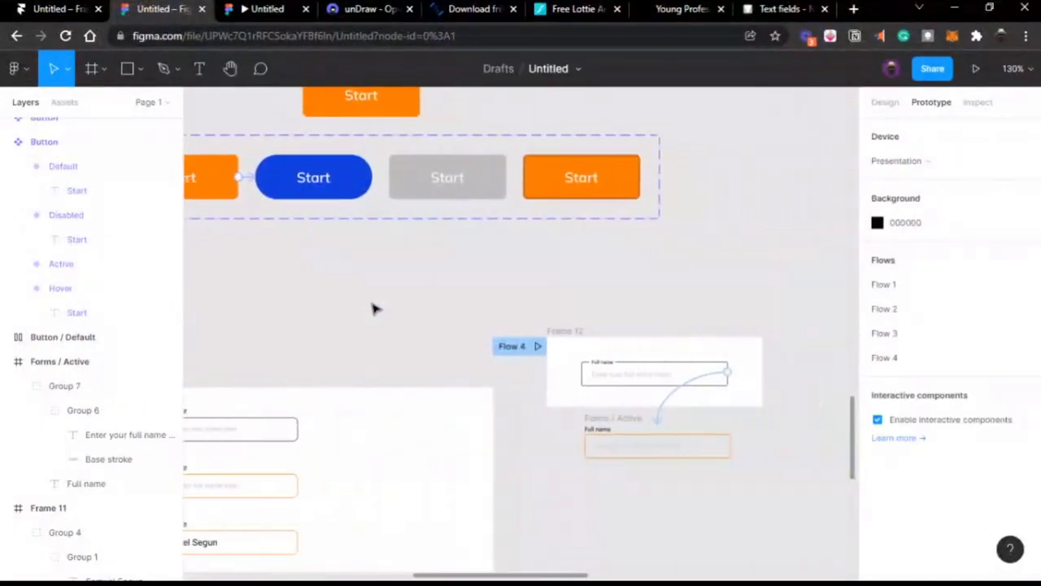
{"action": "scroll", "coordinate": [374, 307], "scroll_direction": "left", "scroll_amount": 2}
{"action": "scroll", "coordinate": [374, 307], "scroll_direction": "right", "scroll_amount": 3}
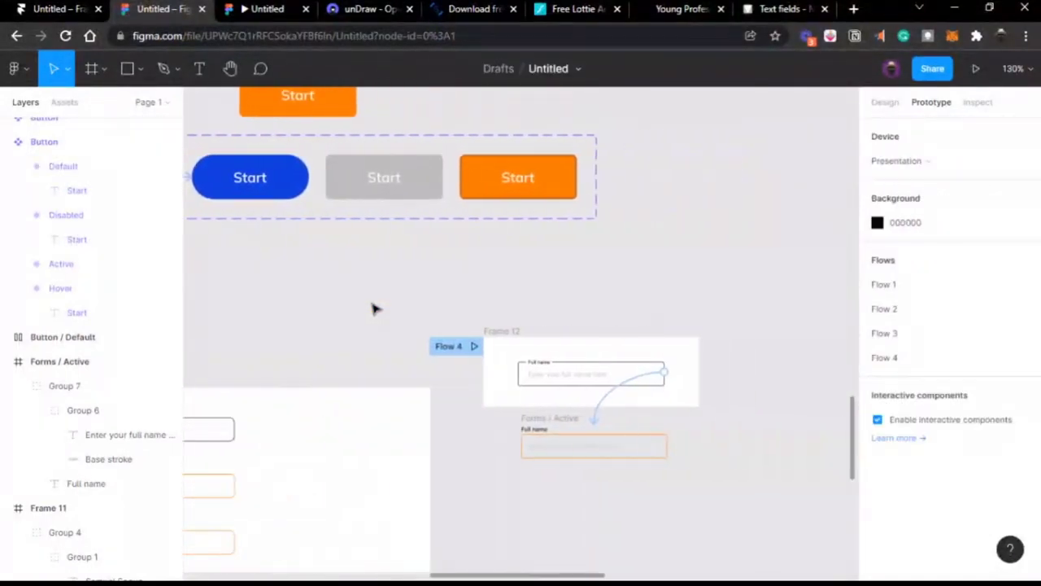
{"action": "scroll", "coordinate": [393, 306], "scroll_direction": "left", "scroll_amount": 5}
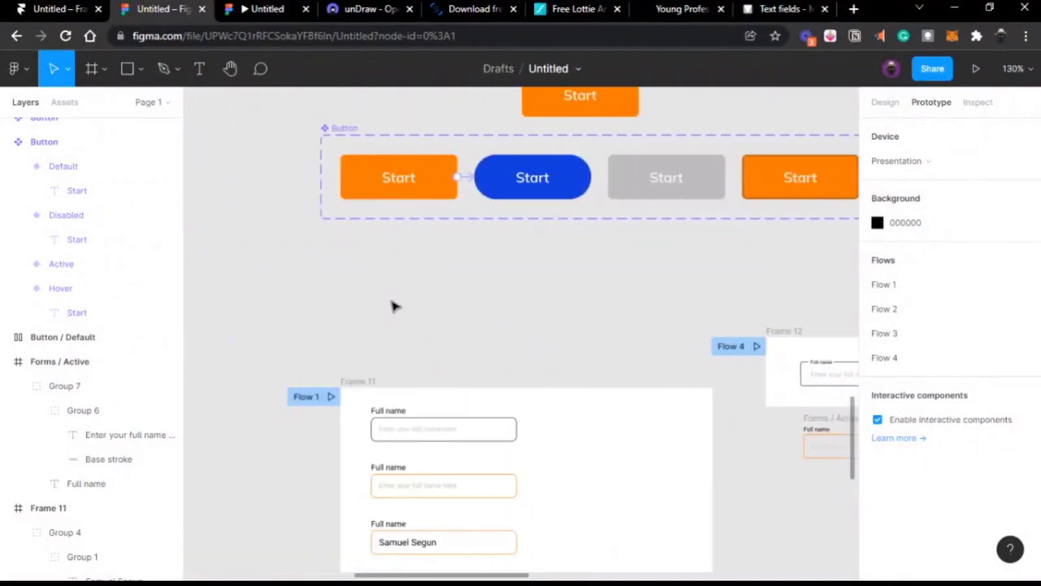
{"action": "scroll", "coordinate": [392, 306], "scroll_direction": "right", "scroll_amount": 1}
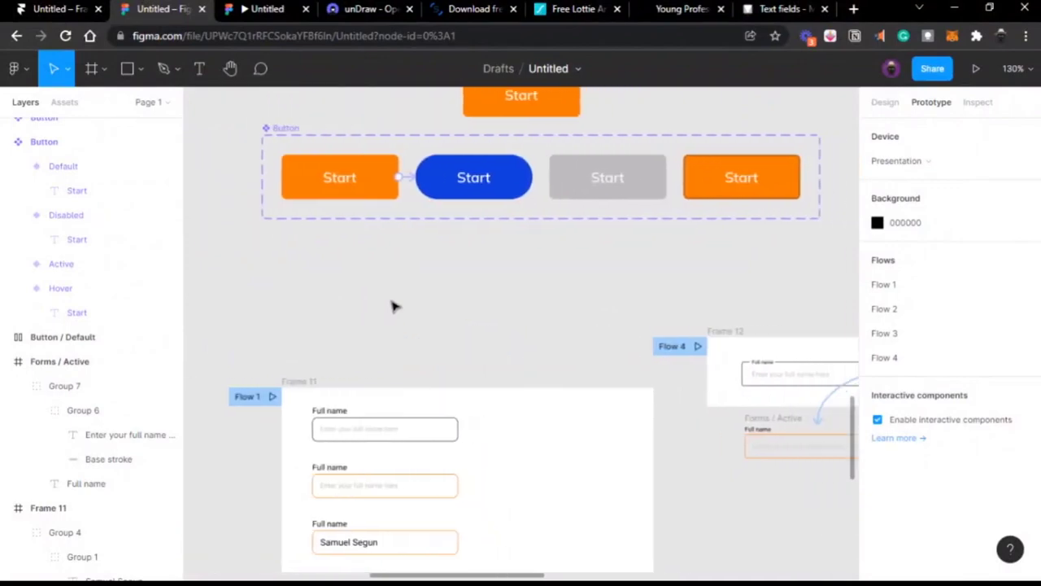
{"action": "scroll", "coordinate": [392, 305], "scroll_direction": "right", "scroll_amount": 3}
{"action": "scroll", "coordinate": [392, 306], "scroll_direction": "down", "scroll_amount": 1}
{"action": "left_click", "coordinate": [591, 308]}
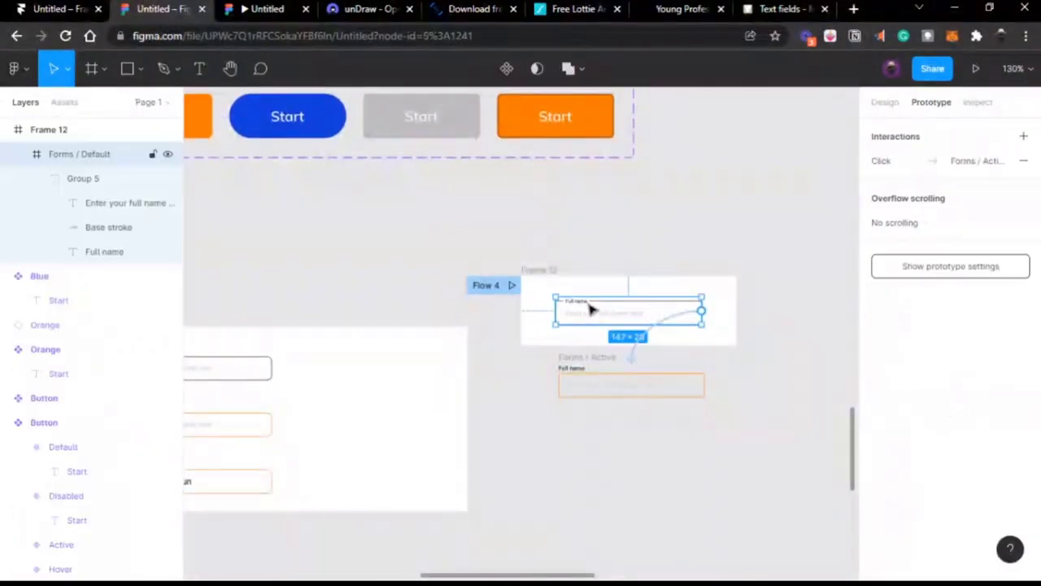
{"action": "scroll", "coordinate": [592, 309], "scroll_direction": "up", "scroll_amount": 5}
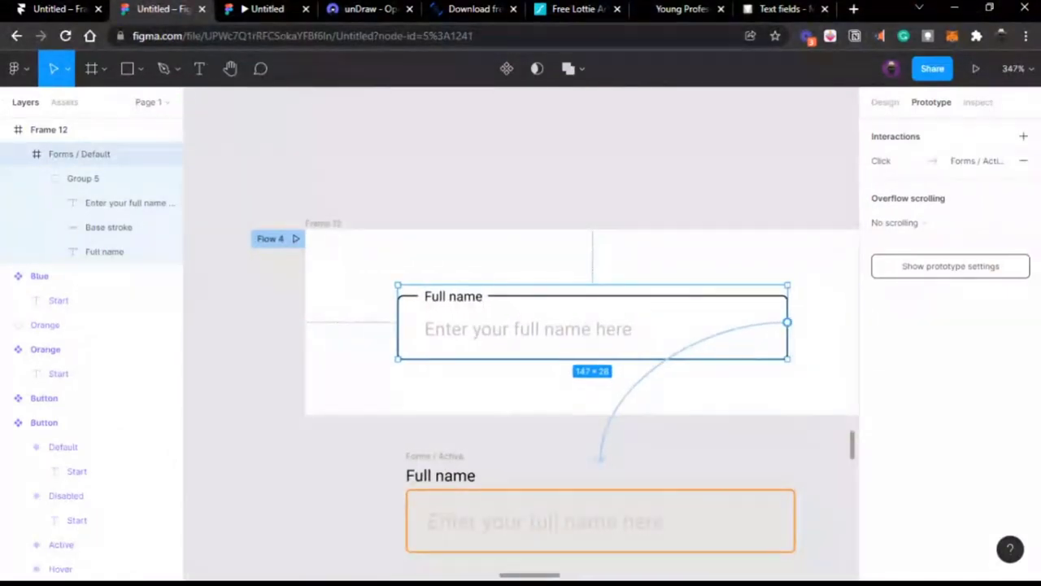
{"action": "left_click", "coordinate": [262, 9]}
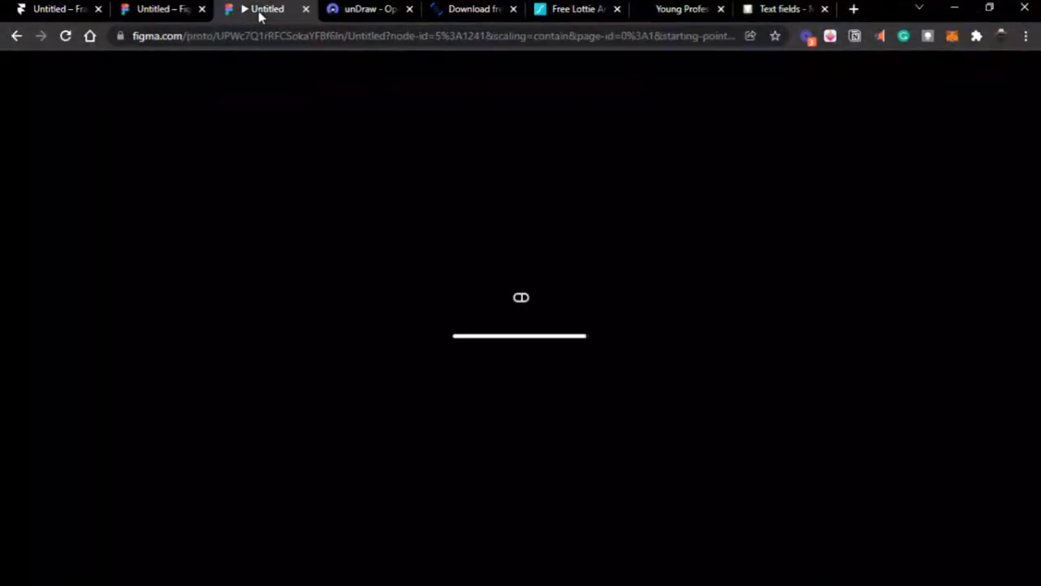
{"action": "left_click", "coordinate": [140, 9]}
{"action": "scroll", "coordinate": [514, 332], "scroll_direction": "down", "scroll_amount": 2}
{"action": "scroll", "coordinate": [514, 332], "scroll_direction": "down", "scroll_amount": 3}
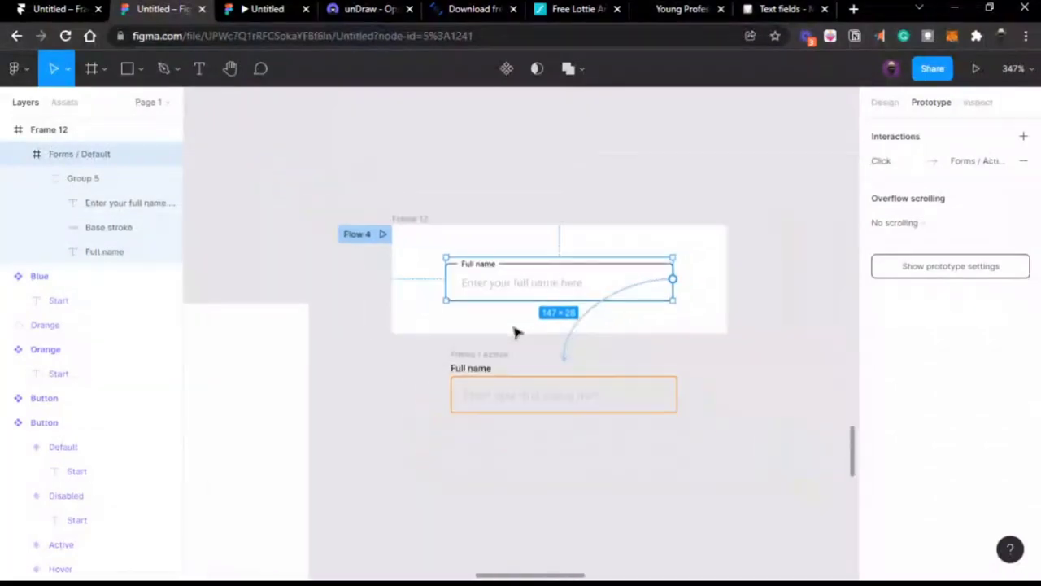
{"action": "scroll", "coordinate": [514, 332], "scroll_direction": "right", "scroll_amount": 2}
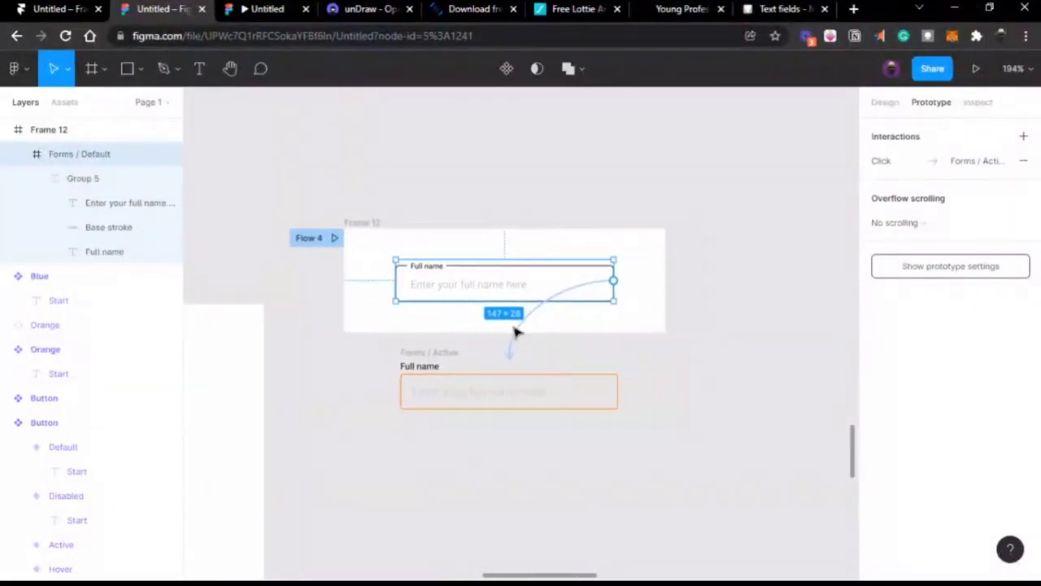
{"action": "left_click", "coordinate": [544, 215]}
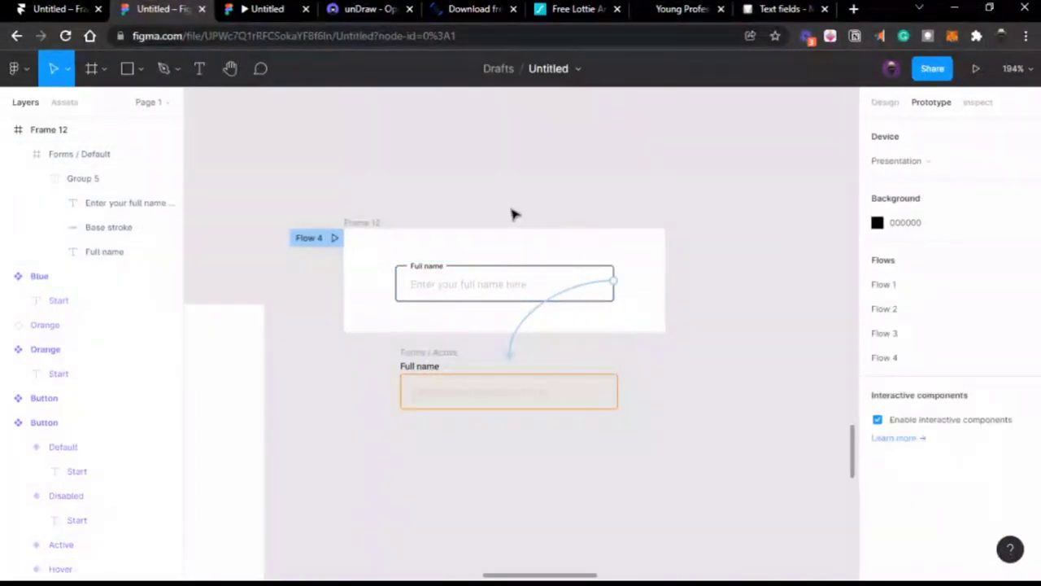
{"action": "left_click", "coordinate": [255, 9]}
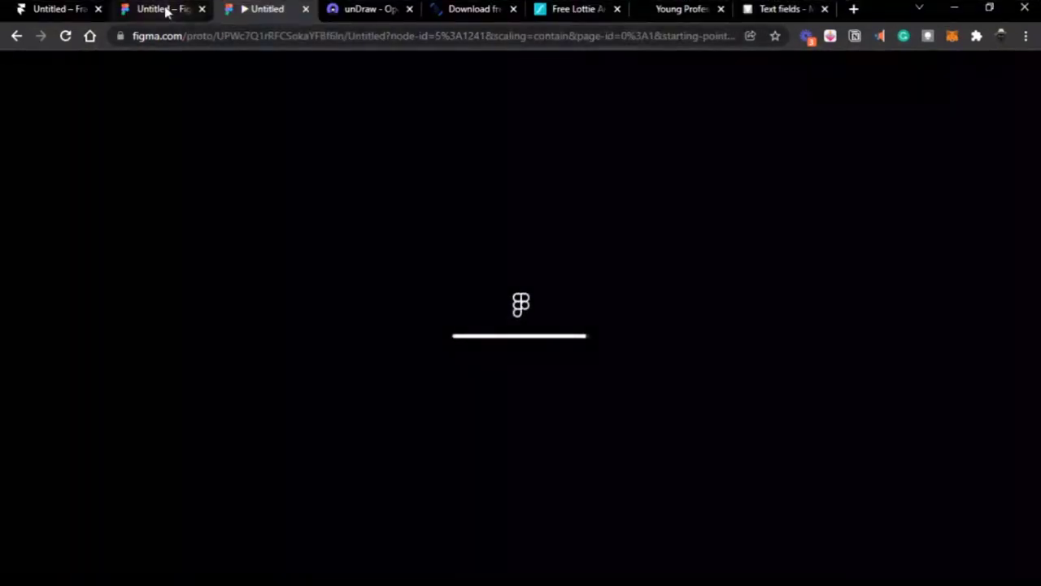
{"action": "left_click", "coordinate": [168, 10]}
Step: Shift the Forms / Active frame slightly up and left on the canvas
{"action": "left_click", "coordinate": [362, 222]}
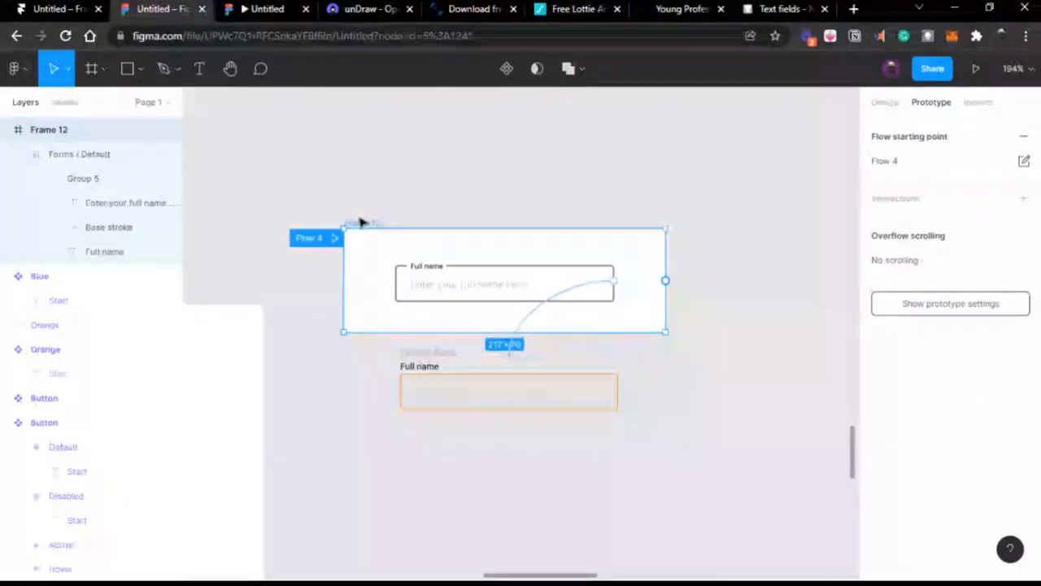
{"action": "scroll", "coordinate": [516, 305], "scroll_direction": "up", "scroll_amount": 3, "text": "ctrl"}
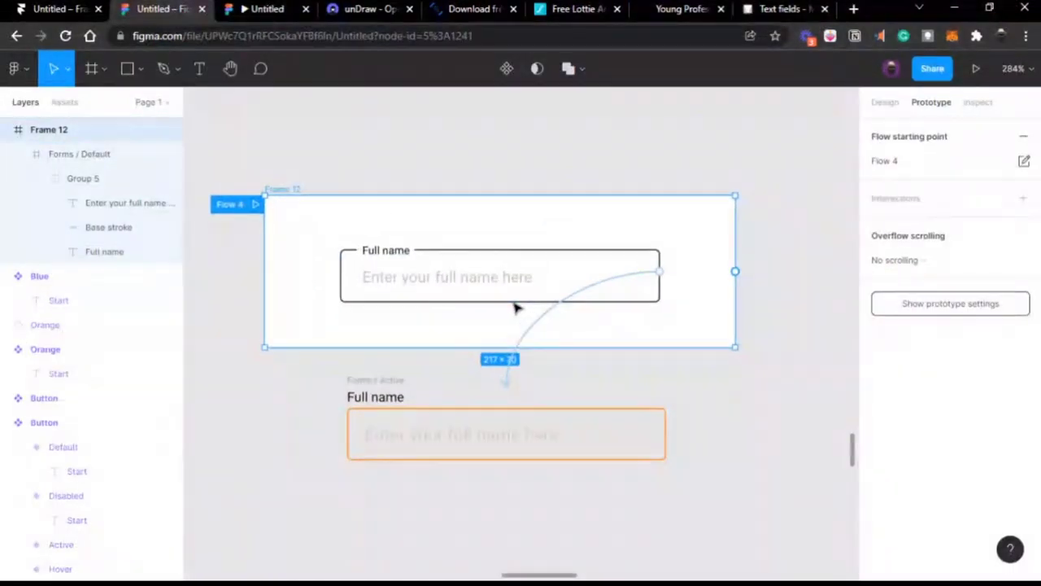
{"action": "scroll", "coordinate": [375, 344], "scroll_direction": "down", "scroll_amount": 1}
{"action": "left_click_drag", "start_coordinate": [376, 344], "coordinate": [343, 331]}
{"action": "left_click", "coordinate": [649, 329]}
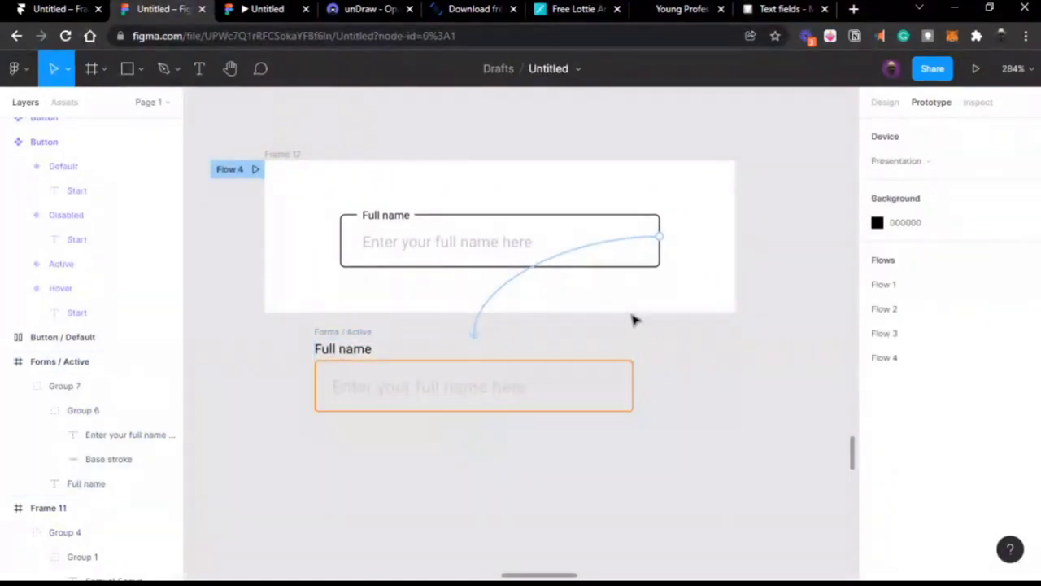
Step: Inspect Frame 12, its Full name field and the blue Start button variant
{"action": "left_click", "coordinate": [443, 235]}
{"action": "scroll", "coordinate": [444, 235], "scroll_direction": "down", "scroll_amount": 5, "text": "ctrl"}
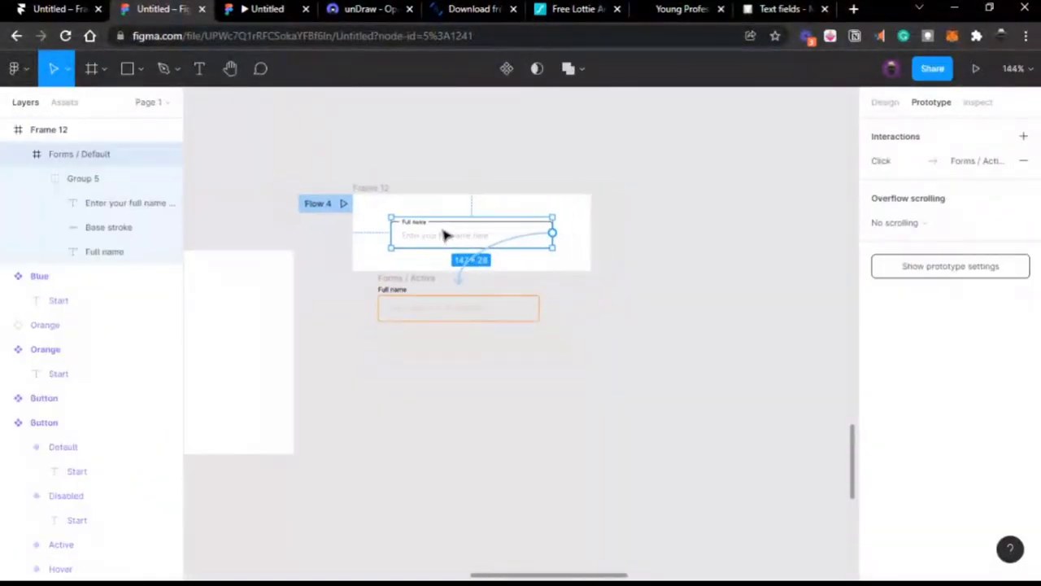
{"action": "scroll", "coordinate": [443, 236], "scroll_direction": "left", "scroll_amount": 5}
{"action": "scroll", "coordinate": [443, 235], "scroll_direction": "up", "scroll_amount": 3}
{"action": "scroll", "coordinate": [445, 234], "scroll_direction": "up", "scroll_amount": 2}
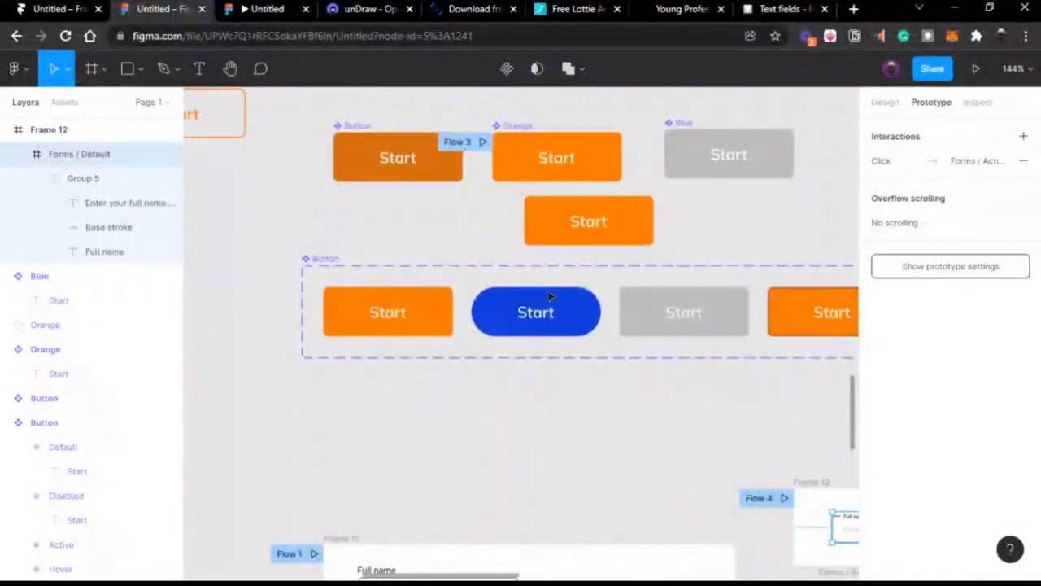
{"action": "scroll", "coordinate": [558, 309], "scroll_direction": "right", "scroll_amount": 2}
{"action": "scroll", "coordinate": [558, 306], "scroll_direction": "down", "scroll_amount": 2}
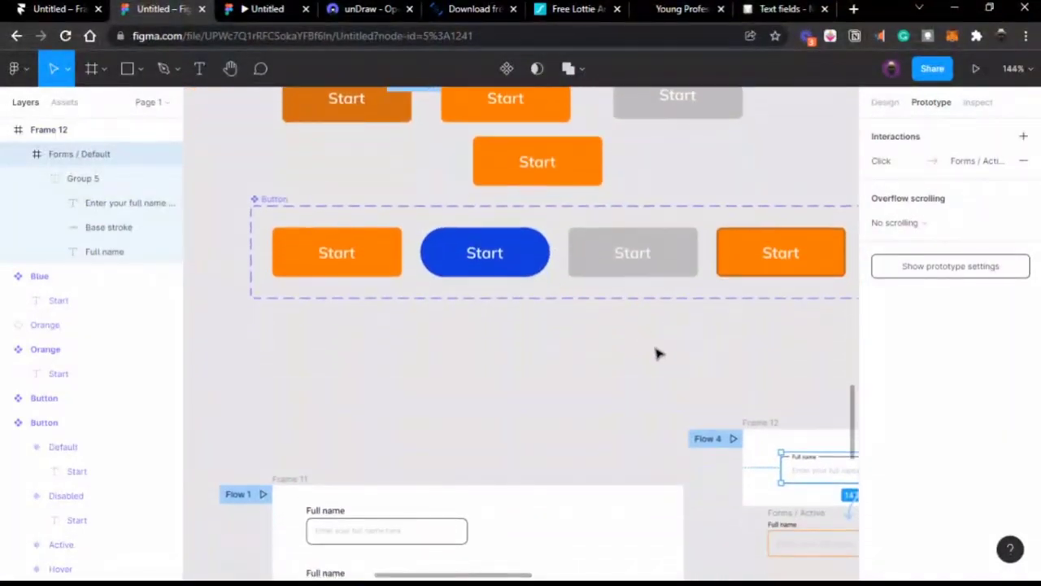
{"action": "scroll", "coordinate": [658, 353], "scroll_direction": "right", "scroll_amount": 3}
{"action": "left_click", "coordinate": [499, 337]}
{"action": "scroll", "coordinate": [500, 337], "scroll_direction": "left", "scroll_amount": 3}
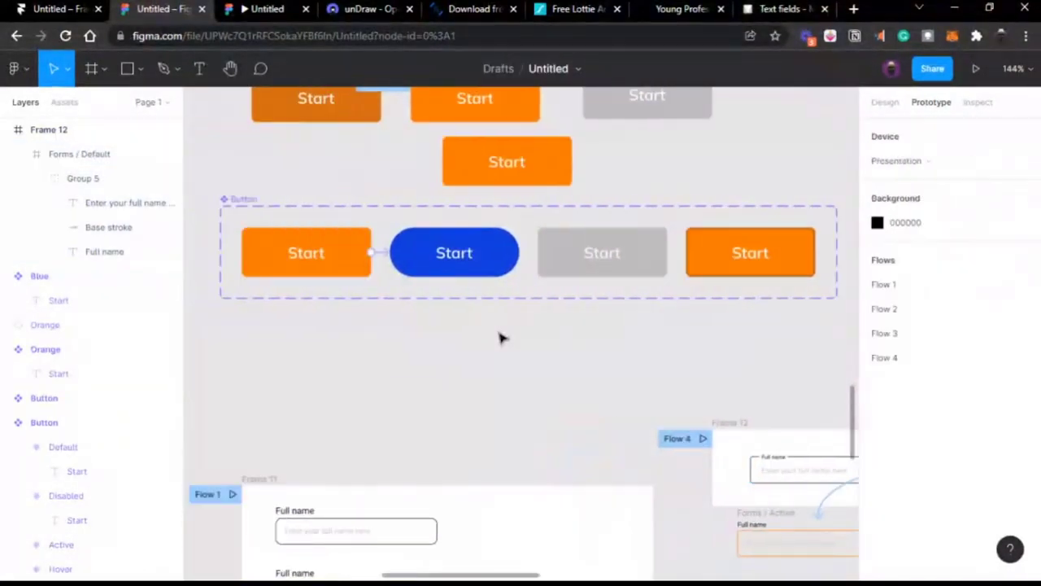
{"action": "scroll", "coordinate": [501, 316], "scroll_direction": "down", "scroll_amount": 1}
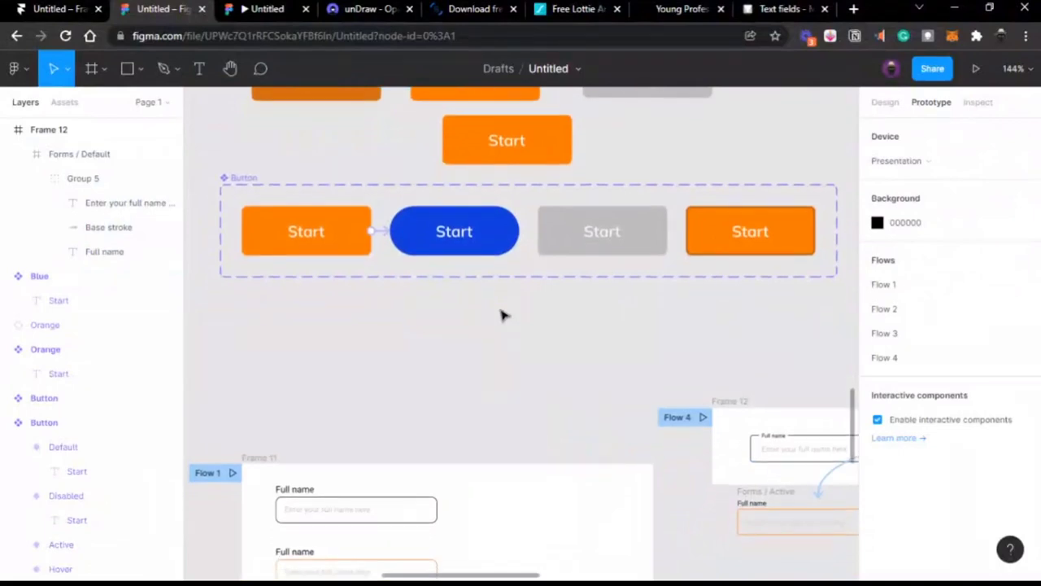
{"action": "left_click", "coordinate": [424, 236]}
{"action": "left_click", "coordinate": [438, 308]}
{"action": "scroll", "coordinate": [439, 307], "scroll_direction": "right", "scroll_amount": 3}
{"action": "scroll", "coordinate": [439, 307], "scroll_direction": "down", "scroll_amount": 2}
{"action": "left_click", "coordinate": [540, 316]}
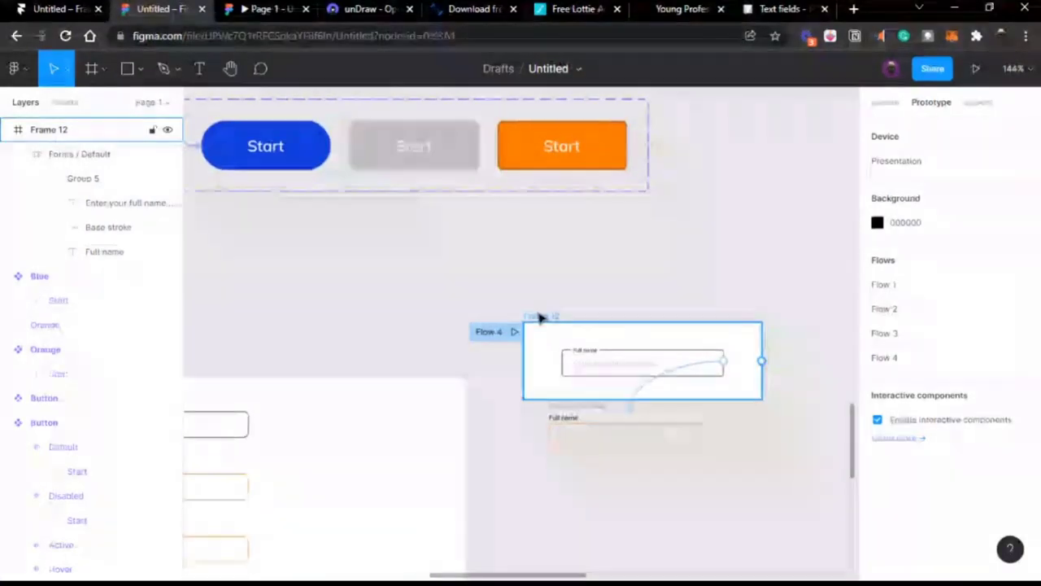
{"action": "left_click", "coordinate": [580, 350]}
{"action": "scroll", "coordinate": [585, 355], "scroll_direction": "up", "scroll_amount": 4}
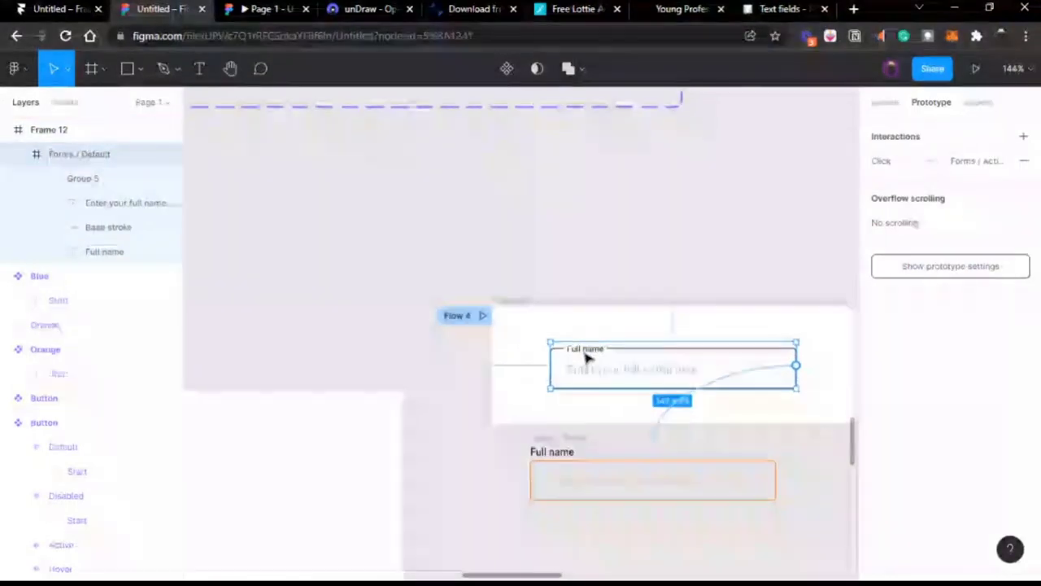
{"action": "scroll", "coordinate": [553, 358], "scroll_direction": "right", "scroll_amount": 2}
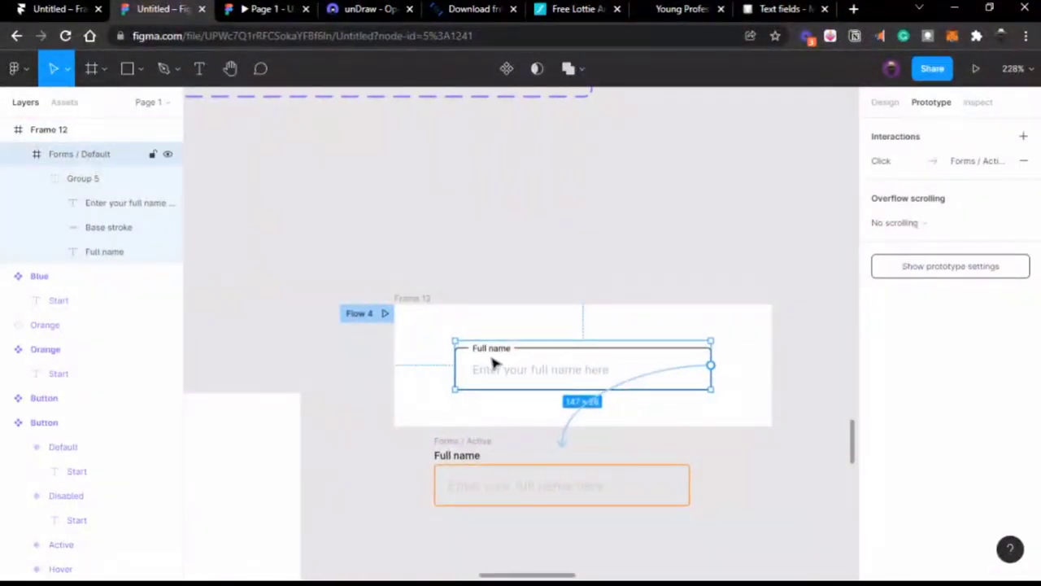
{"action": "scroll", "coordinate": [492, 363], "scroll_direction": "right", "scroll_amount": 2}
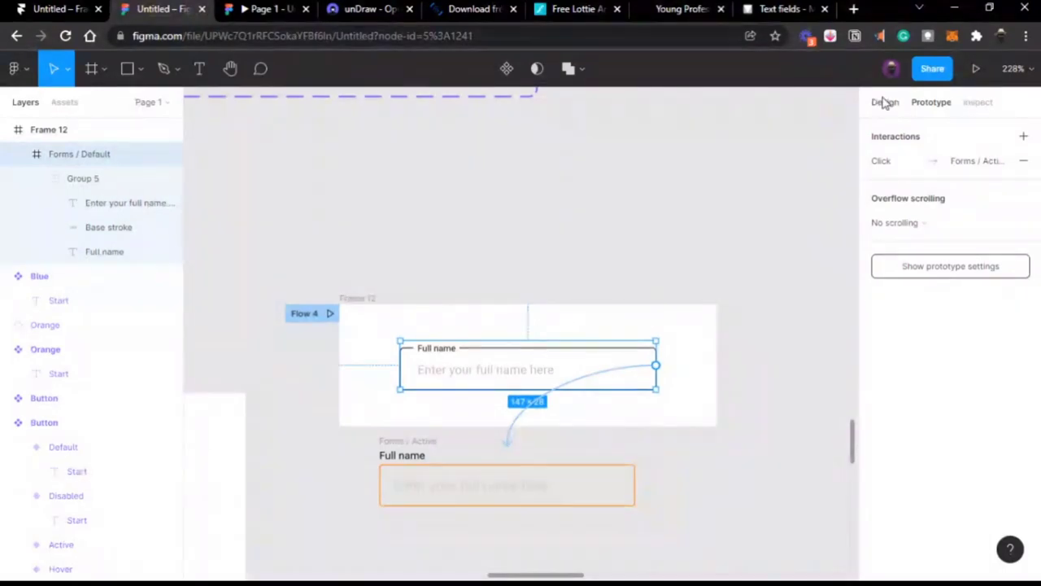
{"action": "scroll", "coordinate": [543, 274], "scroll_direction": "left", "scroll_amount": 4}
{"action": "left_click", "coordinate": [543, 274]}
Step: Move the default Full name field slightly left inside Frame 12
{"action": "scroll", "coordinate": [544, 275], "scroll_direction": "up", "scroll_amount": 3}
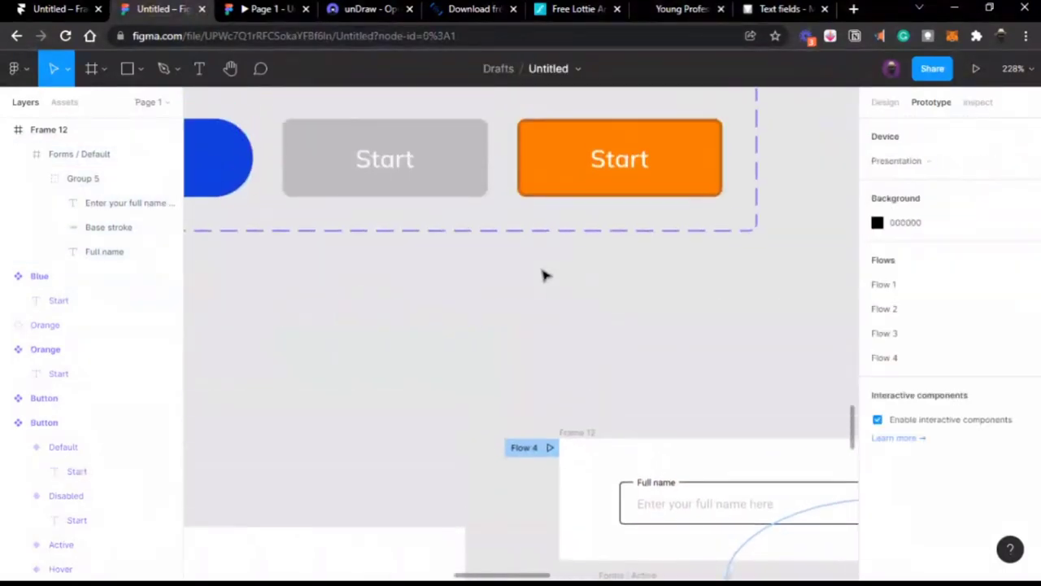
{"action": "scroll", "coordinate": [543, 274], "scroll_direction": "down", "scroll_amount": 5}
{"action": "scroll", "coordinate": [543, 274], "scroll_direction": "left", "scroll_amount": 3}
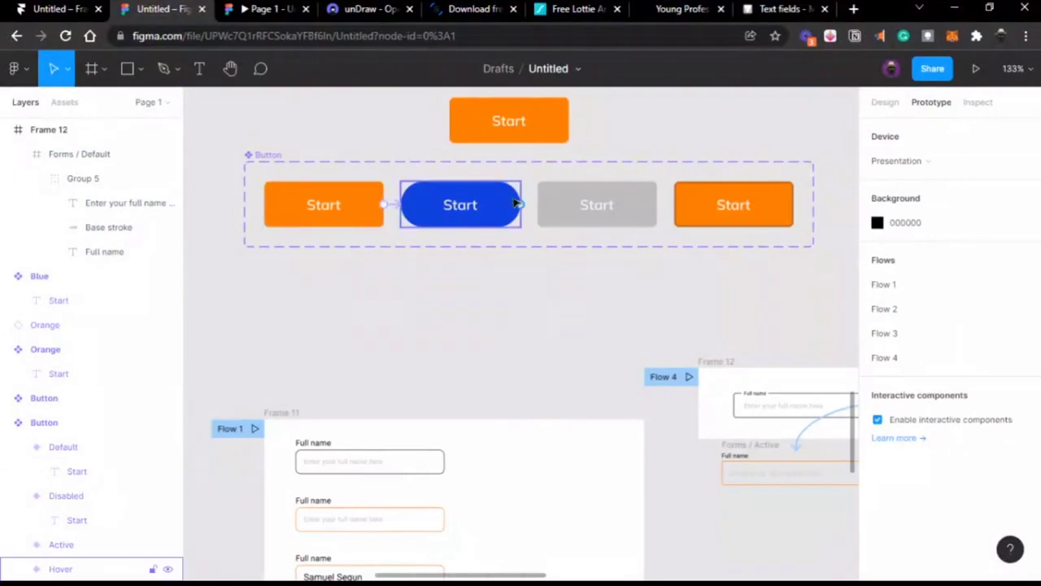
{"action": "scroll", "coordinate": [570, 293], "scroll_direction": "right", "scroll_amount": 3}
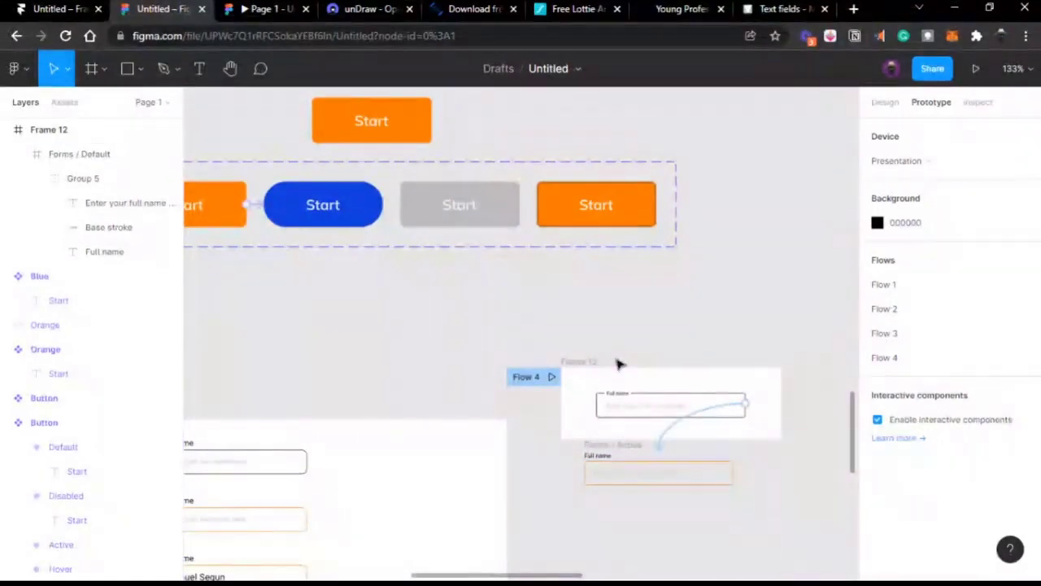
{"action": "scroll", "coordinate": [619, 364], "scroll_direction": "right", "scroll_amount": 2}
{"action": "scroll", "coordinate": [567, 297], "scroll_direction": "left", "scroll_amount": 5}
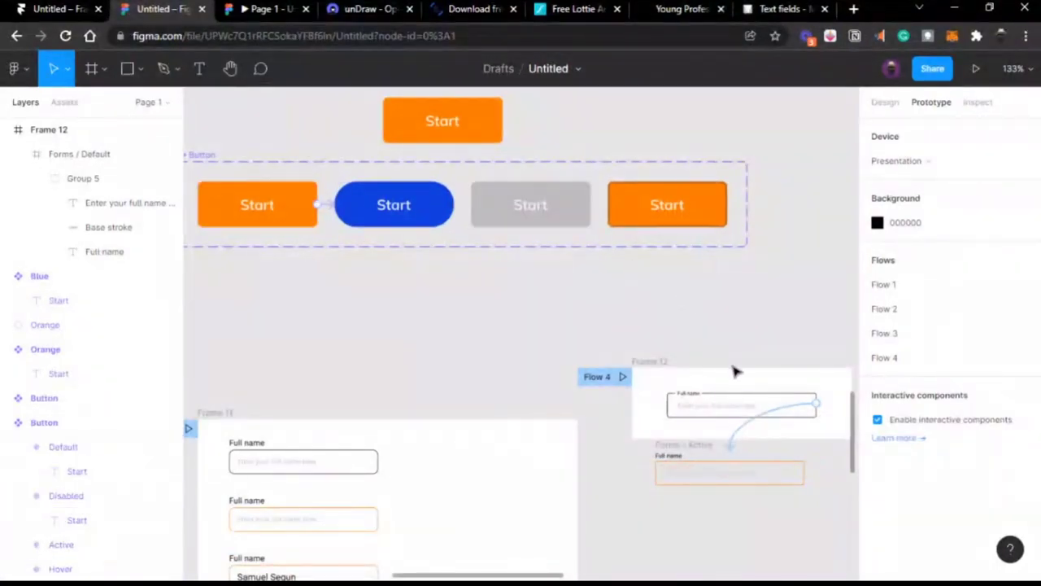
{"action": "scroll", "coordinate": [698, 399], "scroll_direction": "right", "scroll_amount": 5}
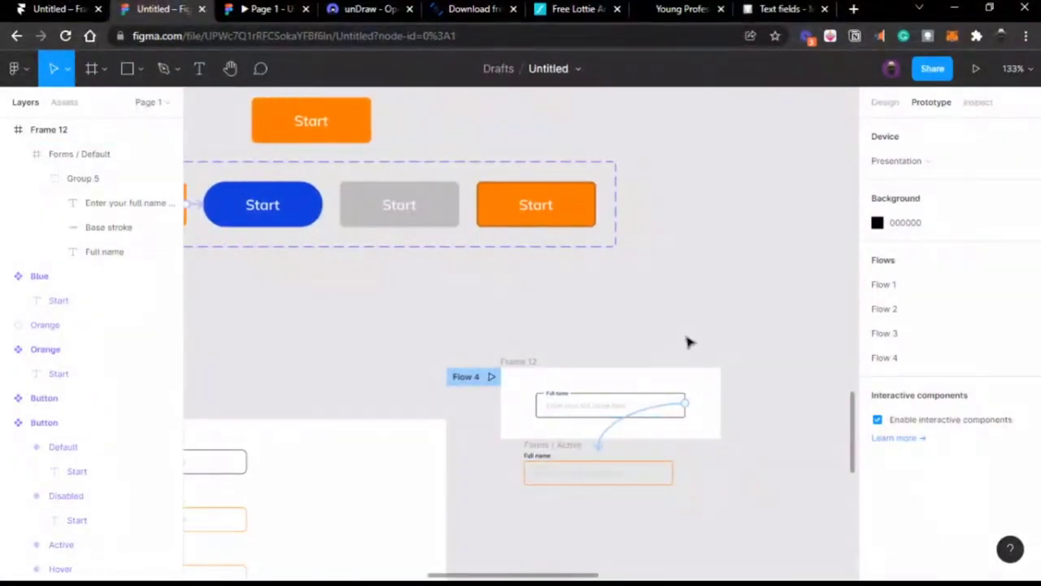
{"action": "scroll", "coordinate": [573, 407], "scroll_direction": "up", "scroll_amount": 5}
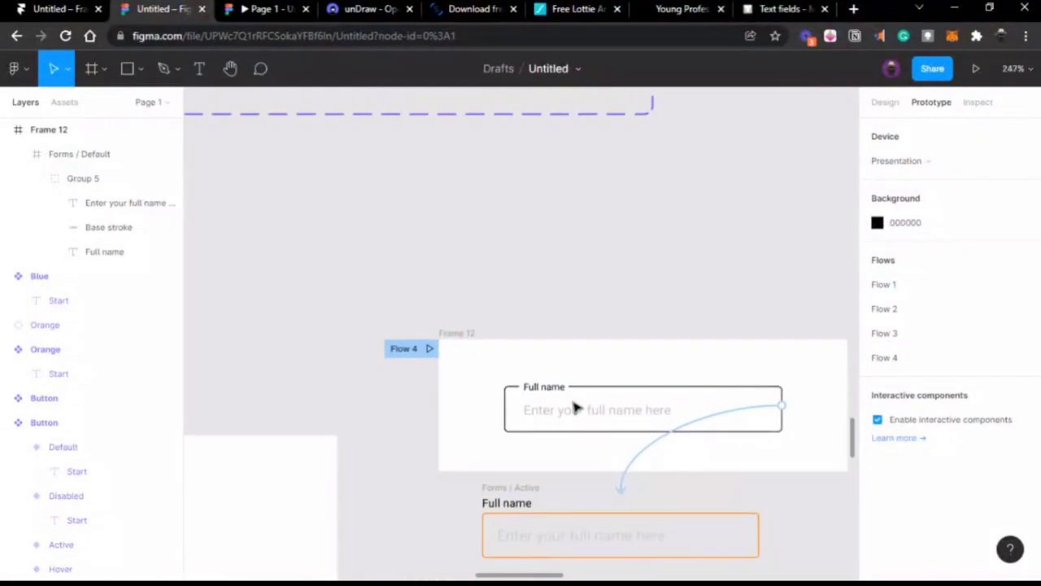
{"action": "scroll", "coordinate": [573, 406], "scroll_direction": "right", "scroll_amount": 3}
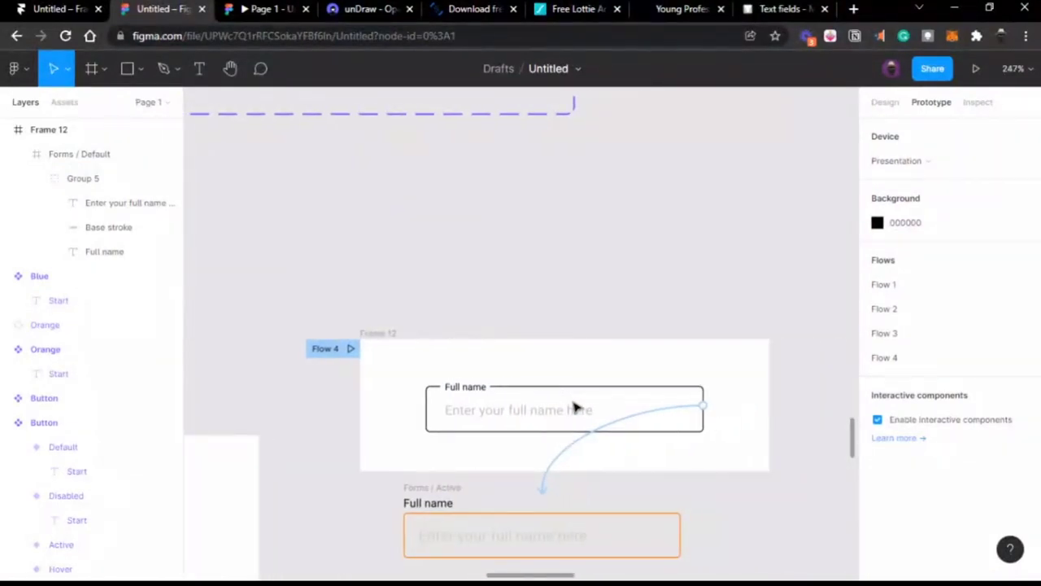
{"action": "left_click", "coordinate": [444, 399]}
{"action": "left_click_drag", "start_coordinate": [501, 393], "coordinate": [477, 390]}
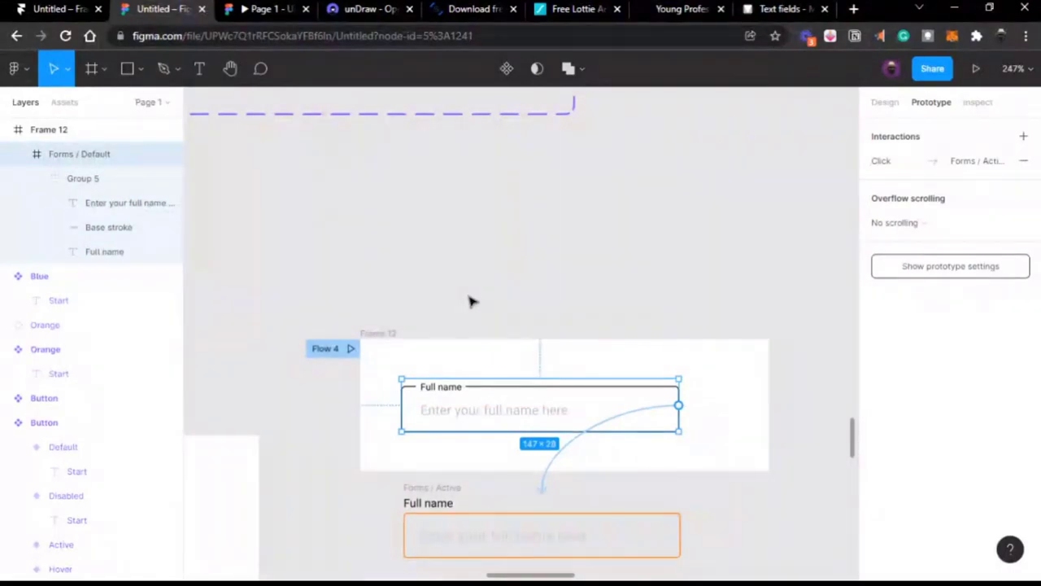
{"action": "scroll", "coordinate": [471, 302], "scroll_direction": "left", "scroll_amount": 5}
{"action": "scroll", "coordinate": [470, 301], "scroll_direction": "up", "scroll_amount": 3}
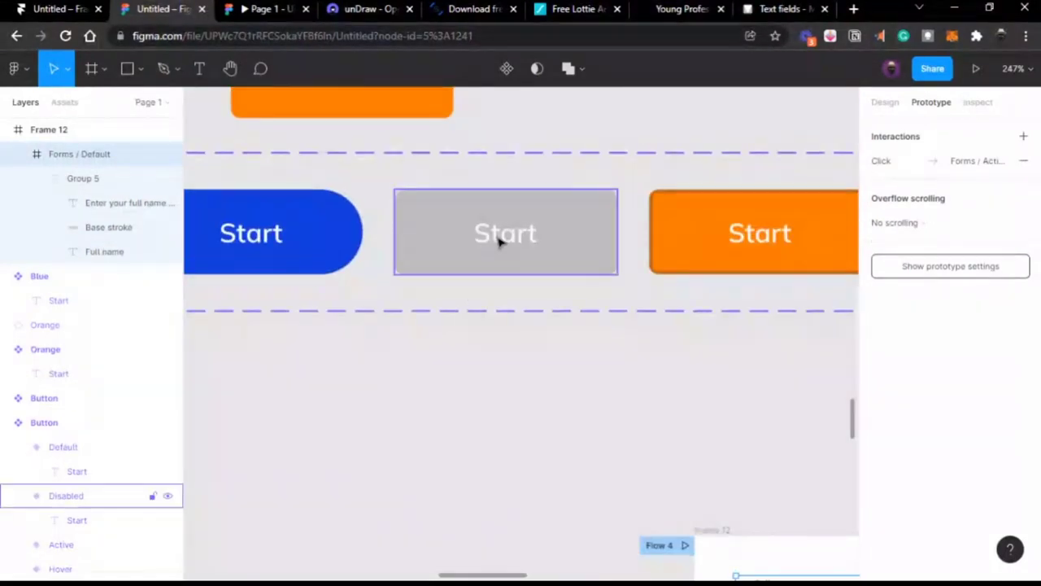
{"action": "scroll", "coordinate": [500, 242], "scroll_direction": "down", "scroll_amount": 3}
{"action": "scroll", "coordinate": [521, 284], "scroll_direction": "right", "scroll_amount": 3}
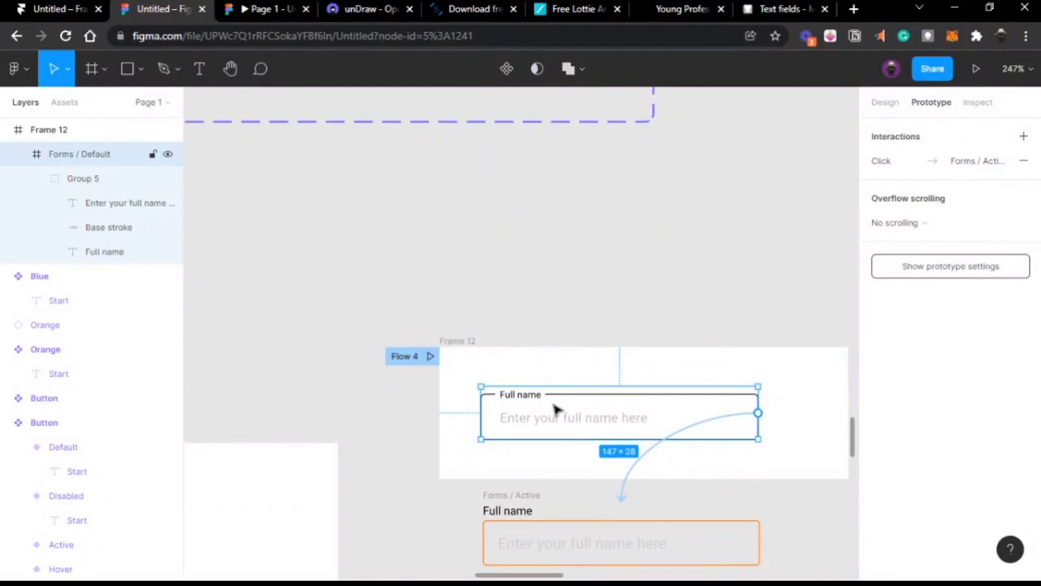
{"action": "left_click", "coordinate": [620, 321]}
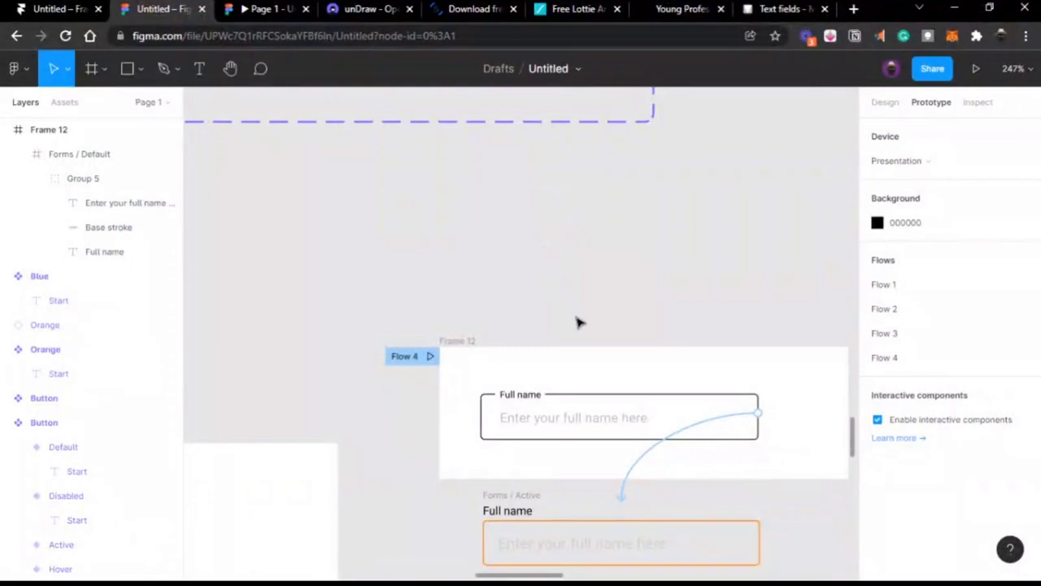
Step: Test the prototype: clicking the Full name field should switch to the active field
{"action": "scroll", "coordinate": [578, 326], "scroll_direction": "right", "scroll_amount": 3}
{"action": "scroll", "coordinate": [577, 325], "scroll_direction": "down", "scroll_amount": 1}
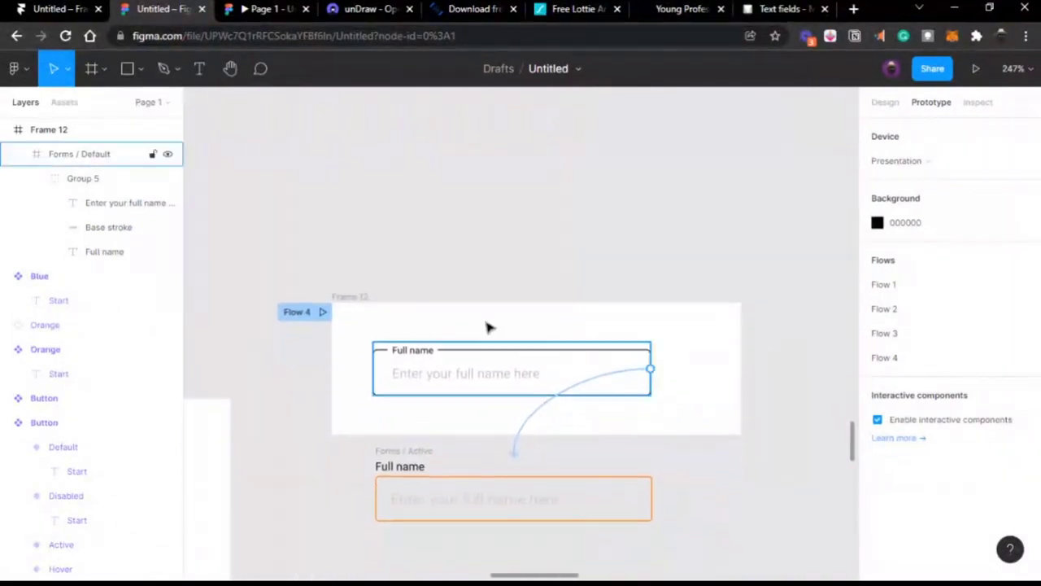
{"action": "left_click", "coordinate": [355, 297]}
{"action": "scroll", "coordinate": [358, 283], "scroll_direction": "down", "scroll_amount": 3}
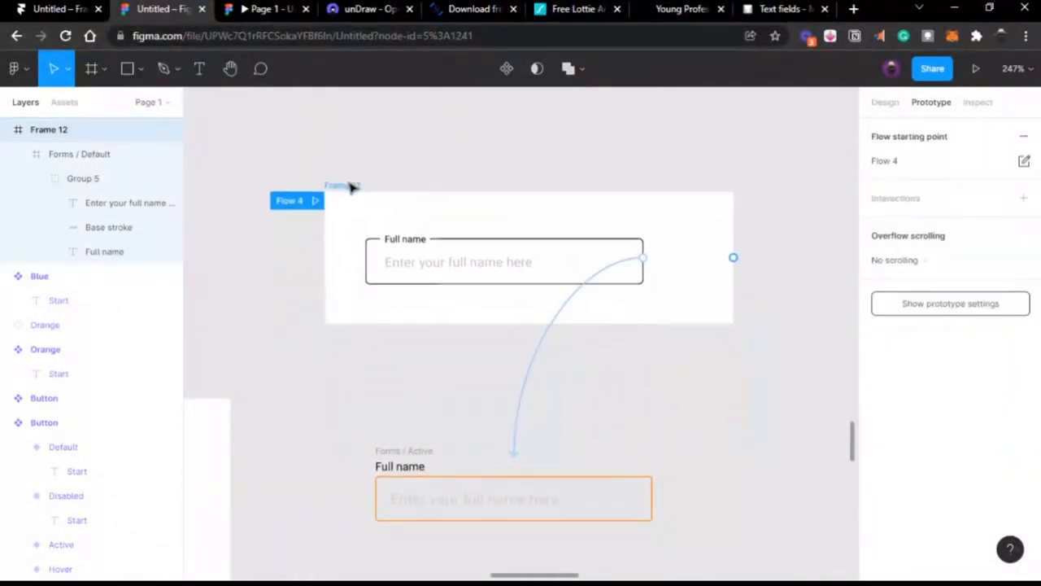
{"action": "left_click", "coordinate": [430, 245]}
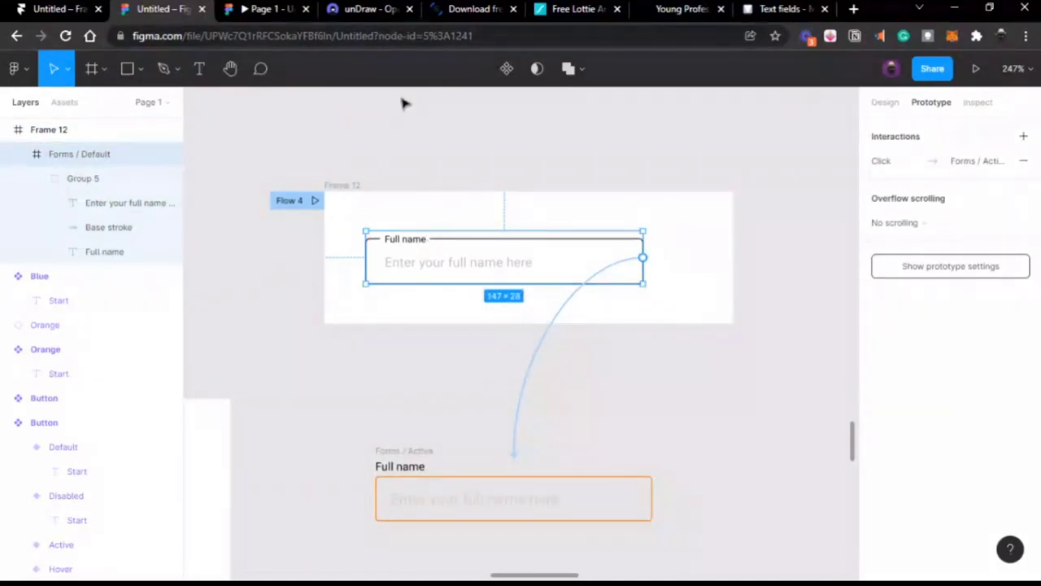
{"action": "left_click", "coordinate": [268, 11]}
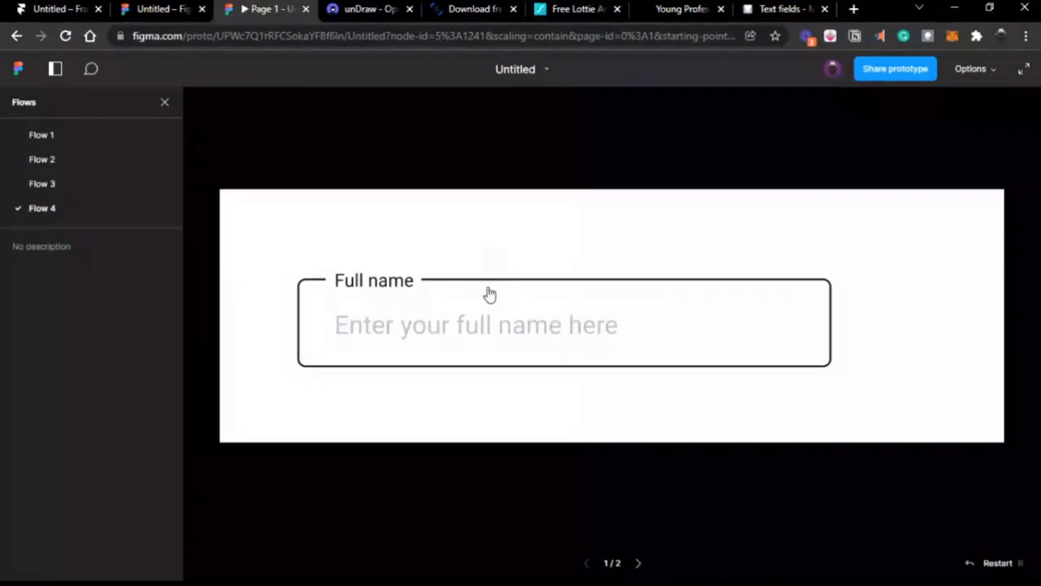
{"action": "left_click", "coordinate": [485, 306]}
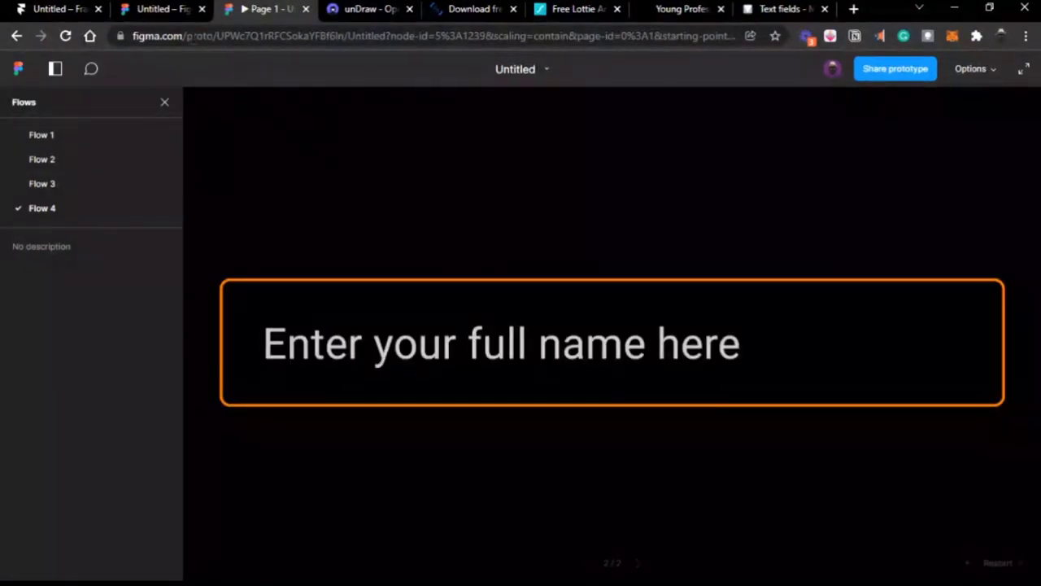
{"action": "left_click", "coordinate": [168, 14]}
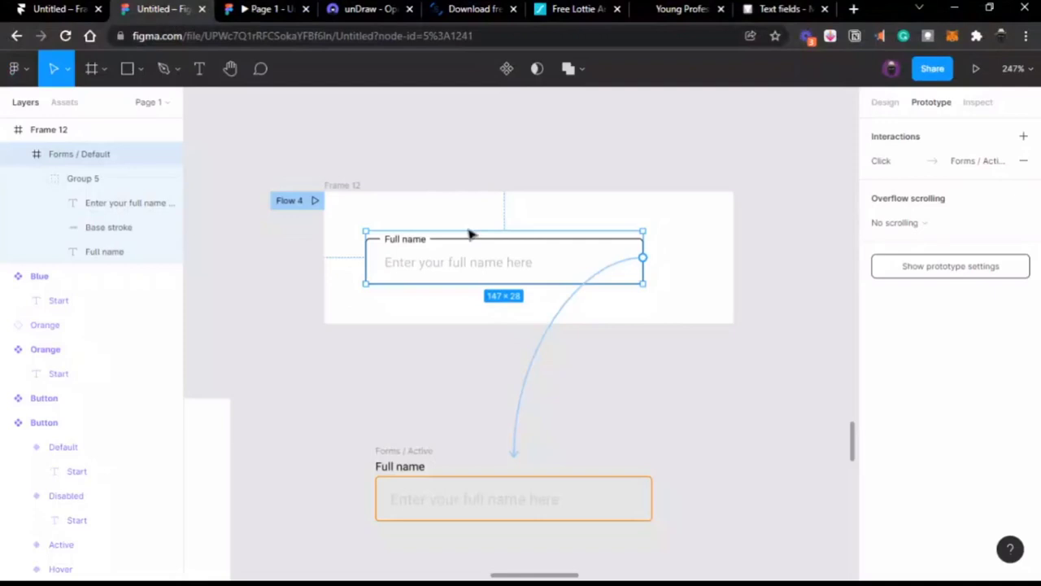
Step: Duplicate Frame 12 just to its right and delete the default field from the copy
{"action": "left_click", "coordinate": [464, 398]}
{"action": "left_click", "coordinate": [336, 187]}
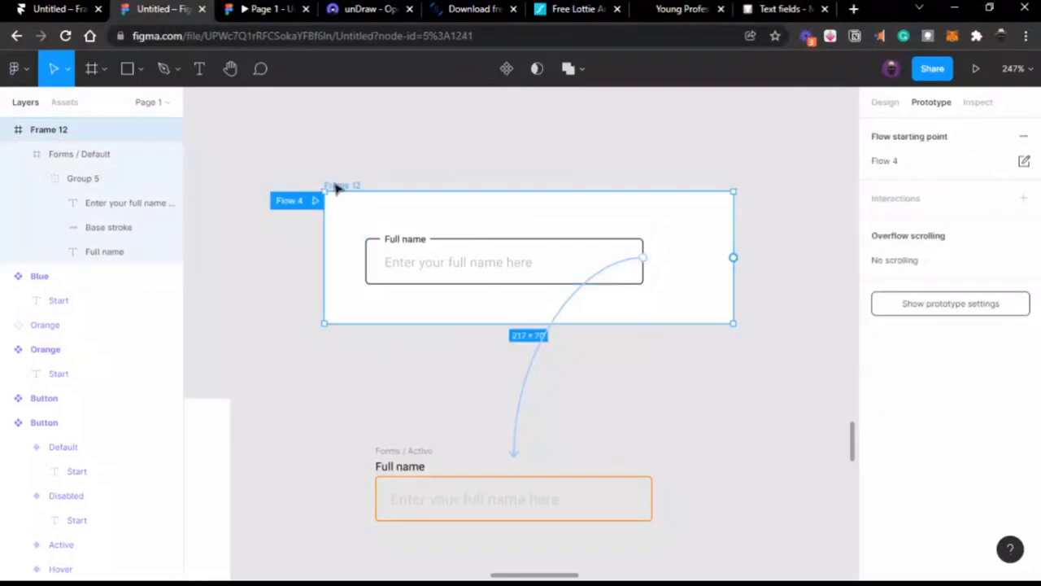
{"action": "key", "text": "ctrl+d"}
{"action": "left_click_drag", "start_coordinate": [790, 207], "coordinate": [773, 189]}
{"action": "scroll", "coordinate": [770, 186], "scroll_direction": "right", "scroll_amount": 4}
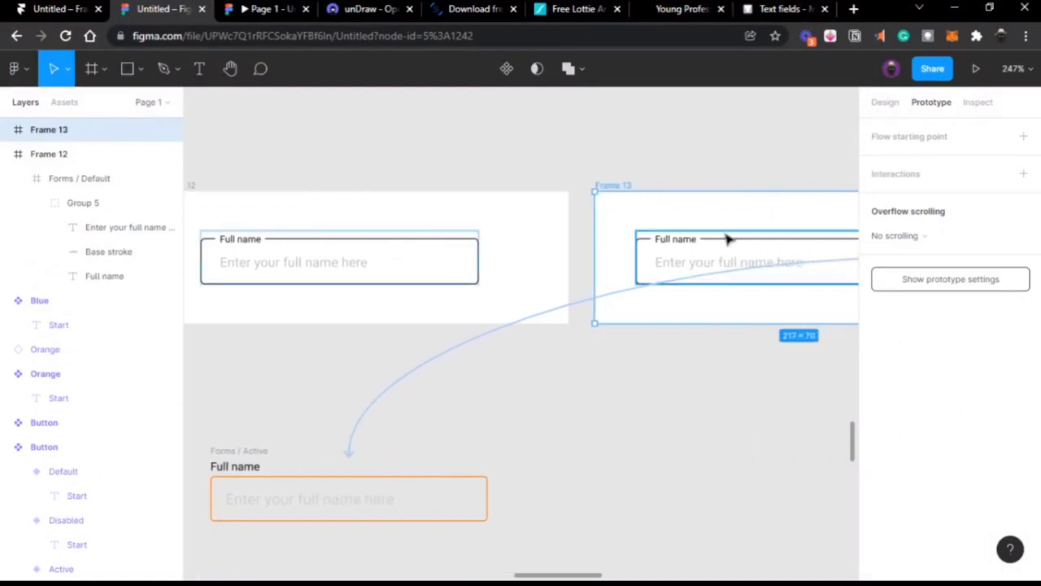
{"action": "left_click", "coordinate": [726, 236]}
{"action": "key", "text": "Delete"}
Step: Move the Forms / Active field into Frame 13 and centre it horizontally
{"action": "left_click", "coordinate": [232, 462]}
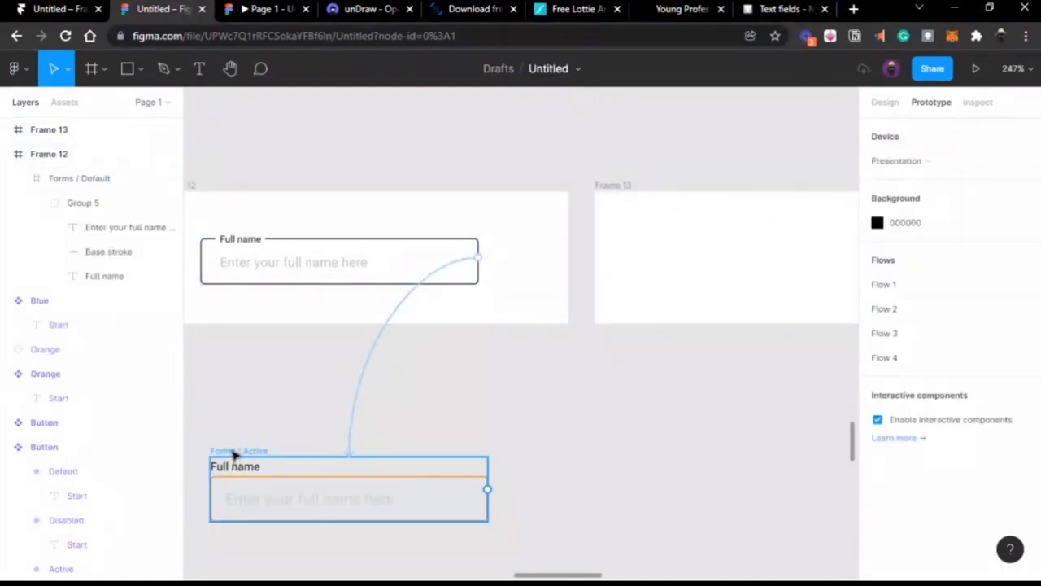
{"action": "left_click_drag", "start_coordinate": [232, 454], "coordinate": [670, 219]}
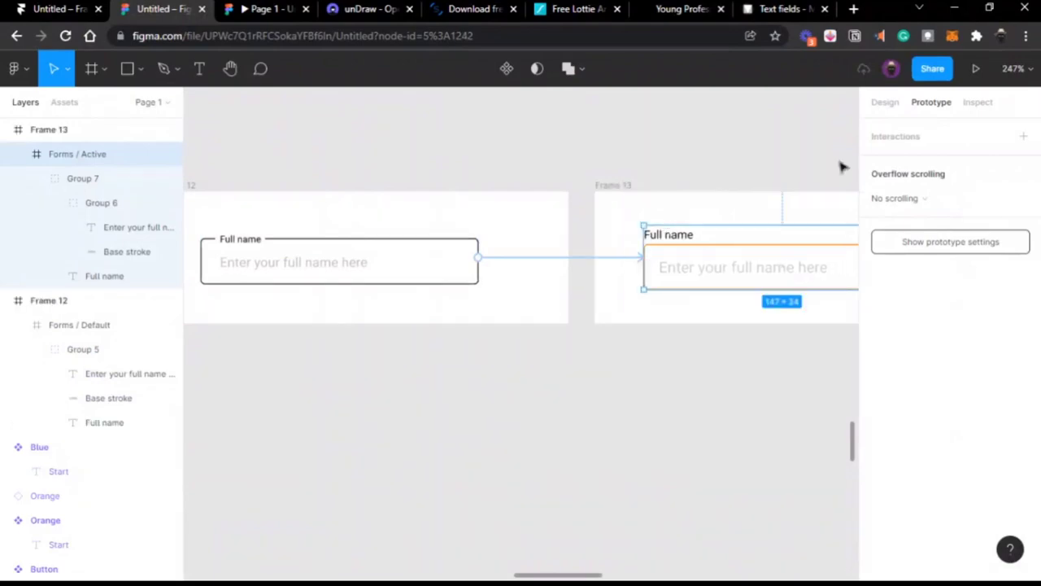
{"action": "left_click", "coordinate": [886, 103]}
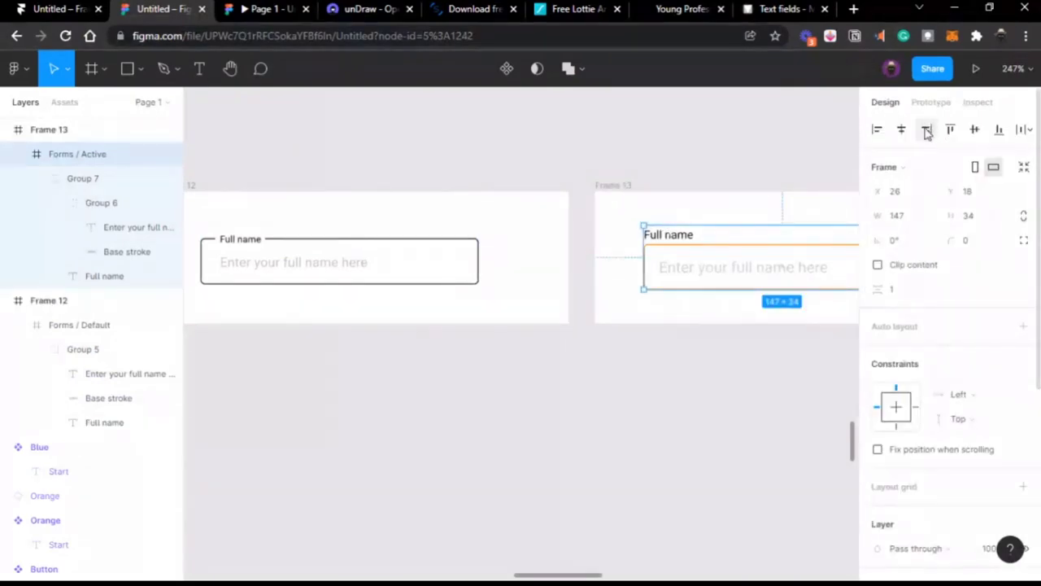
{"action": "left_click", "coordinate": [901, 129]}
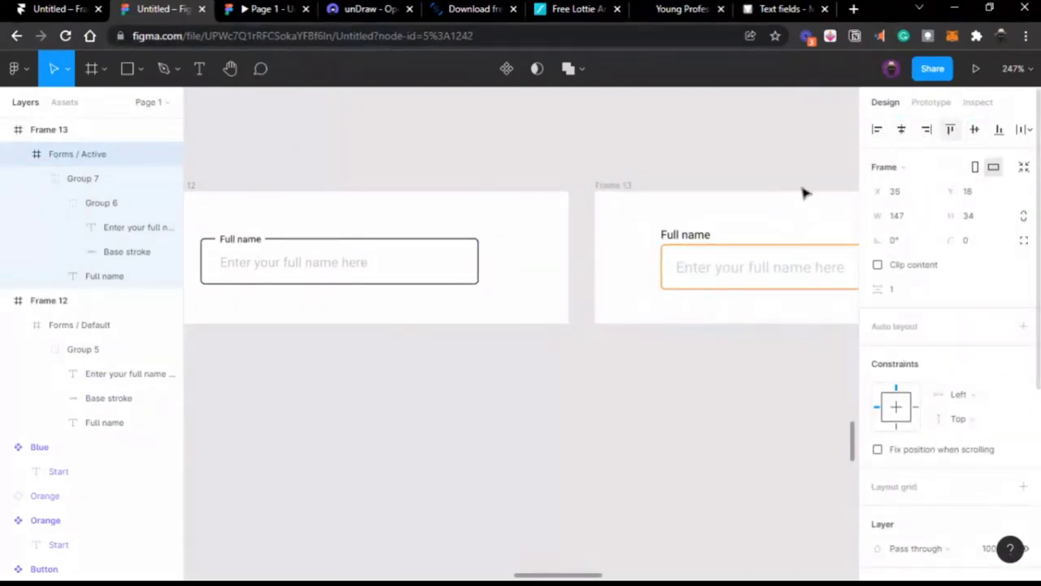
Step: Rename the two frames Background 01 and Background 02
{"action": "scroll", "coordinate": [601, 224], "scroll_direction": "left", "scroll_amount": 3}
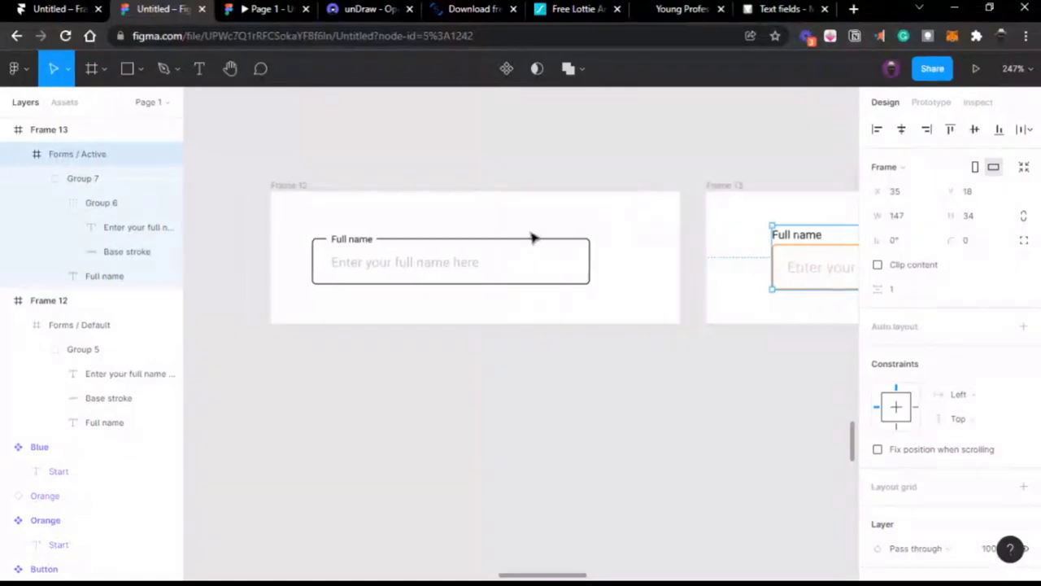
{"action": "left_click", "coordinate": [290, 184]}
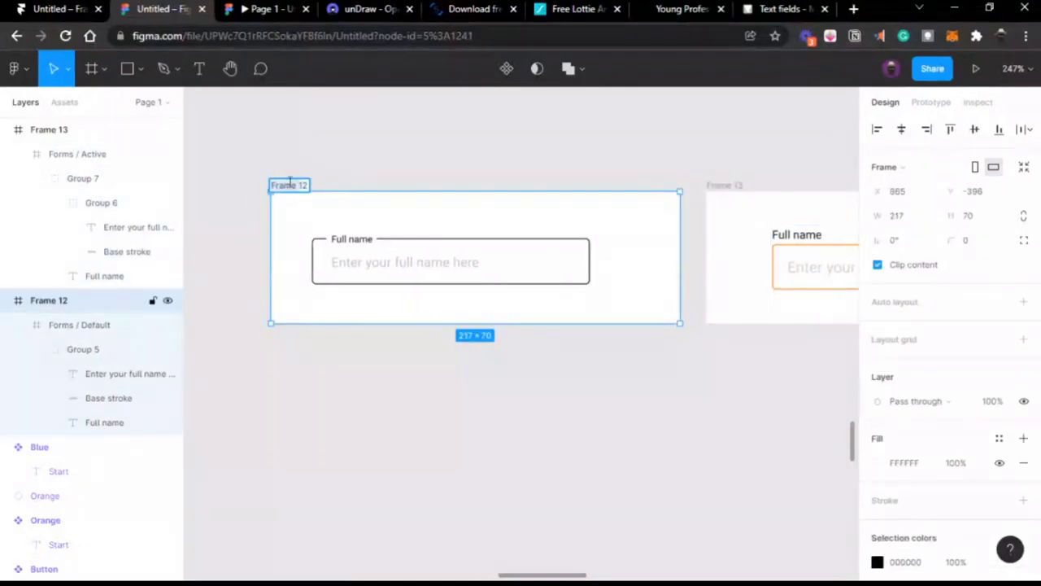
{"action": "double_click", "coordinate": [290, 184]}
{"action": "type", "text": "Background 01"}
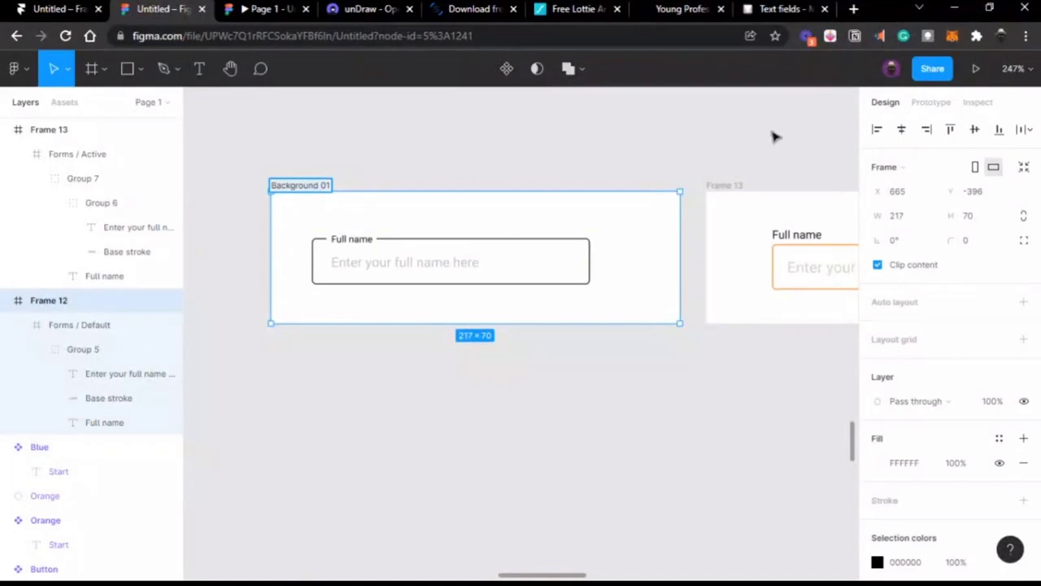
{"action": "double_click", "coordinate": [728, 184]}
{"action": "type", "text": "Background 01"}
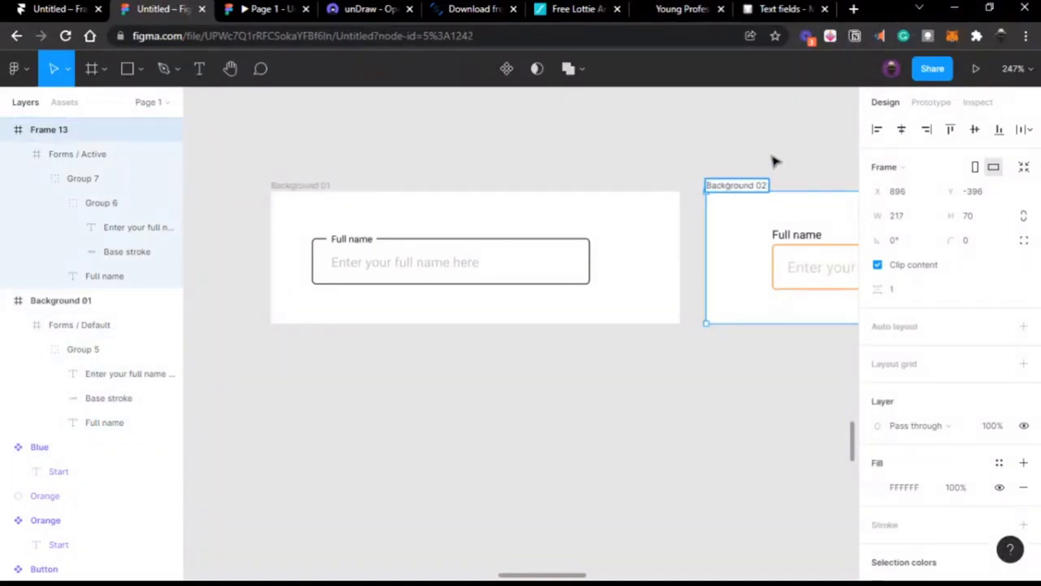
{"action": "left_click", "coordinate": [466, 173]}
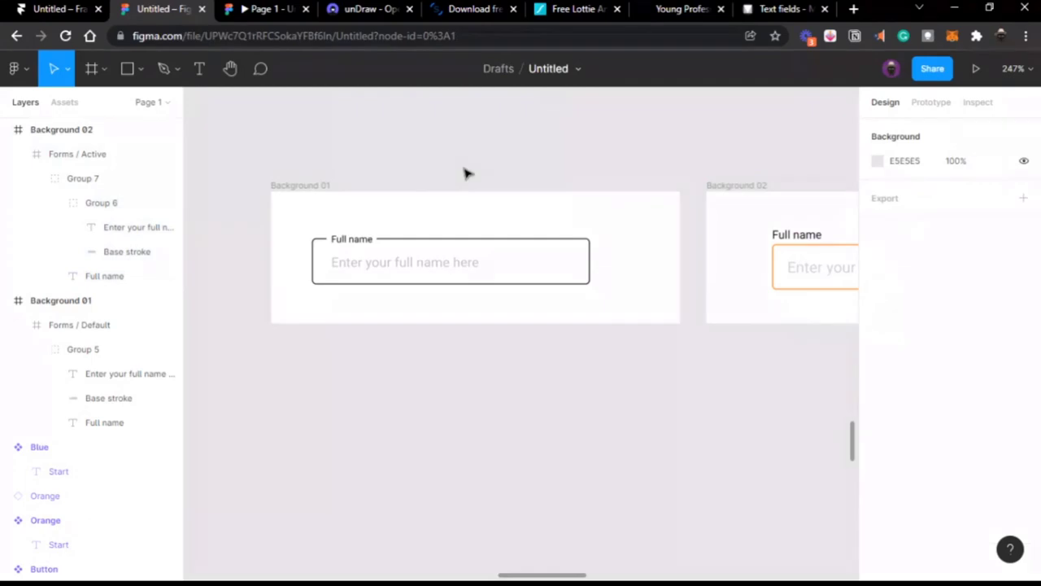
Step: In the prototype preview, click the Full name field to check its animated transition
{"action": "left_click", "coordinate": [265, 10]}
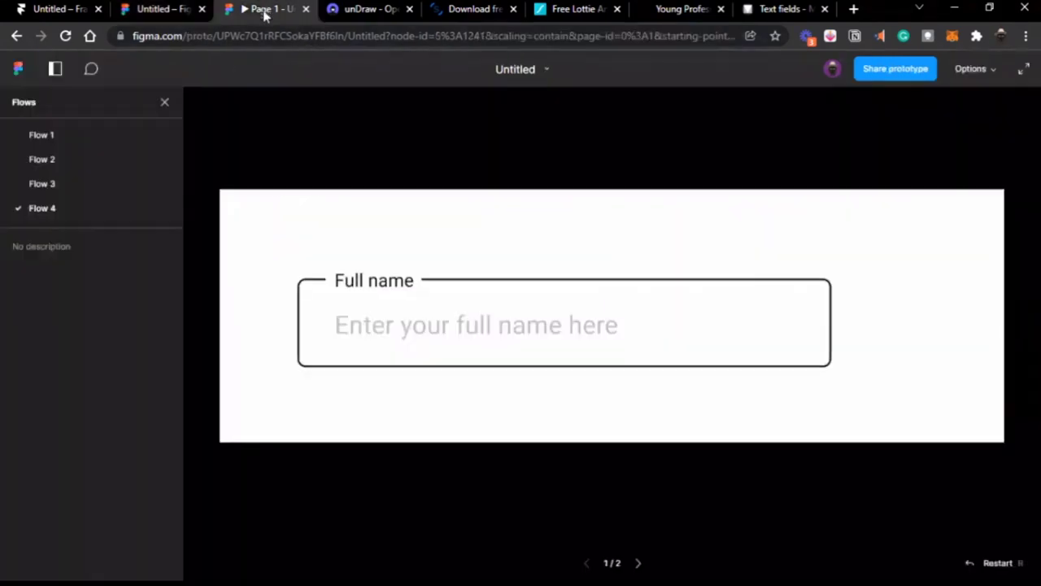
{"action": "left_click", "coordinate": [414, 319]}
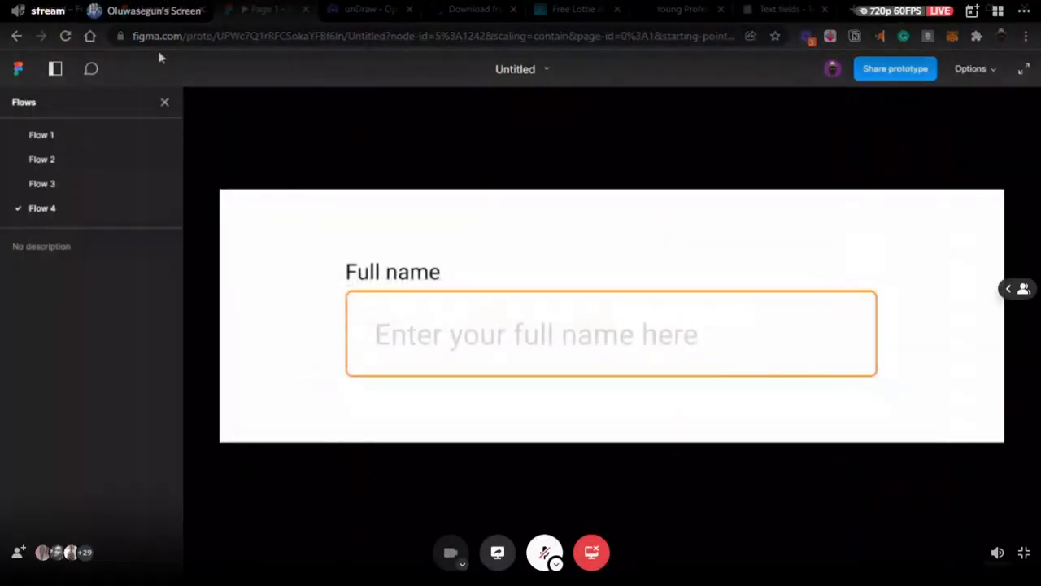
{"action": "left_click", "coordinate": [153, 15]}
Step: Centre the default Full name field horizontally in Background 01 and reopen the preview
{"action": "scroll", "coordinate": [500, 231], "scroll_direction": "right", "scroll_amount": 3}
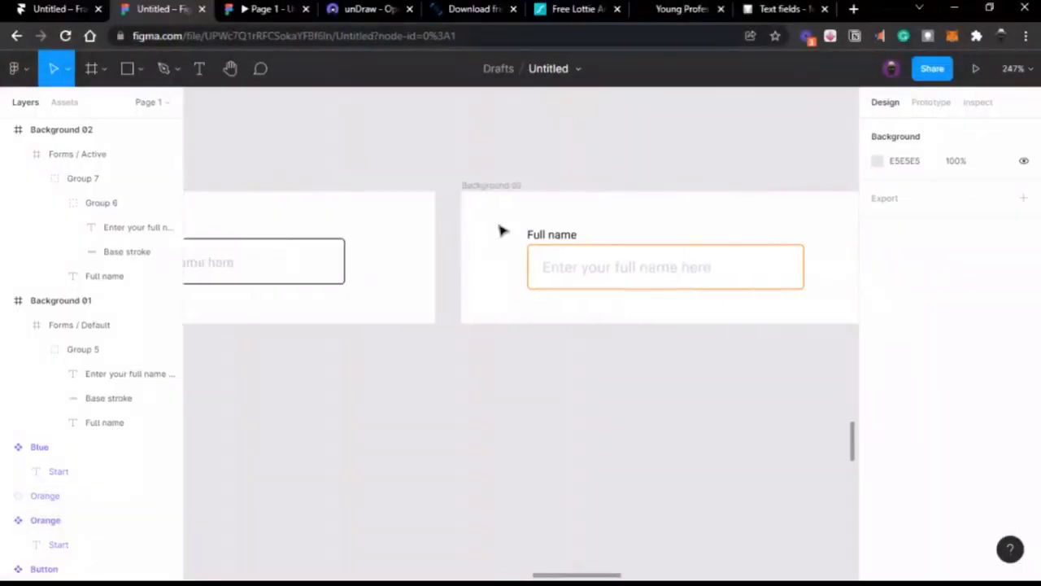
{"action": "scroll", "coordinate": [500, 230], "scroll_direction": "down", "scroll_amount": 2}
{"action": "scroll", "coordinate": [500, 230], "scroll_direction": "left", "scroll_amount": 2}
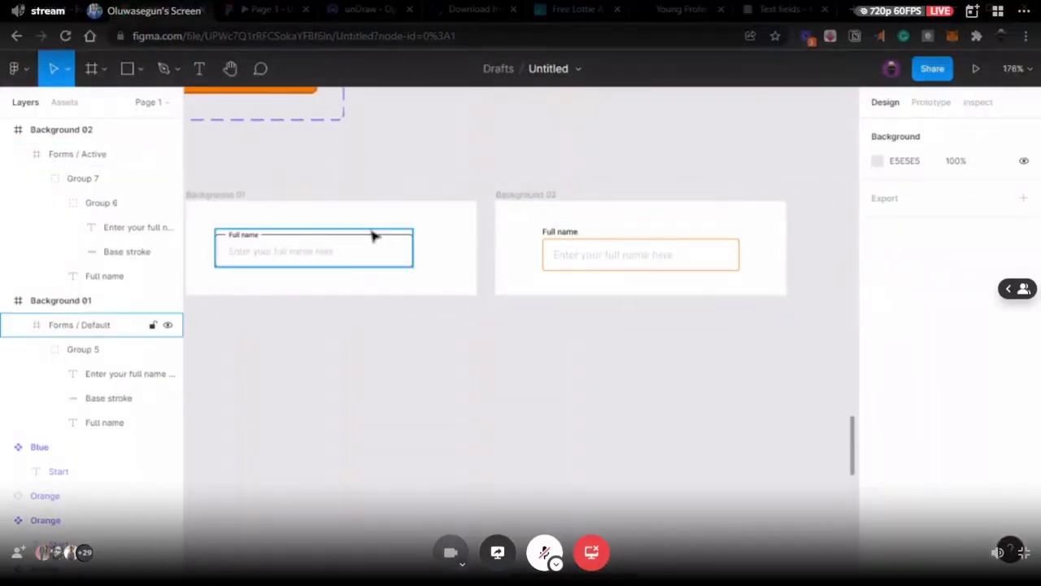
{"action": "left_click", "coordinate": [368, 237]}
{"action": "left_click", "coordinate": [902, 131]}
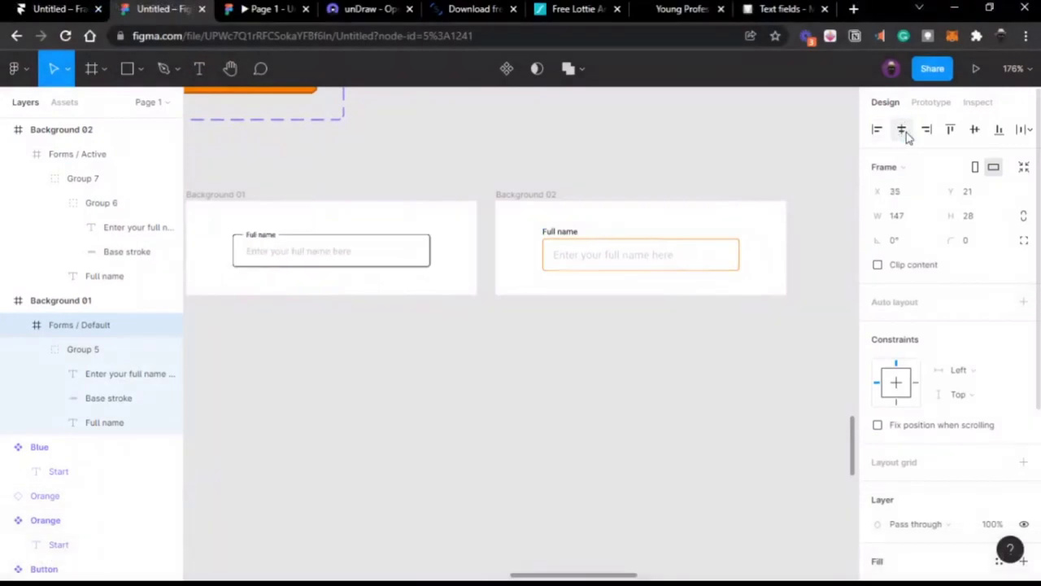
{"action": "left_click", "coordinate": [647, 243]}
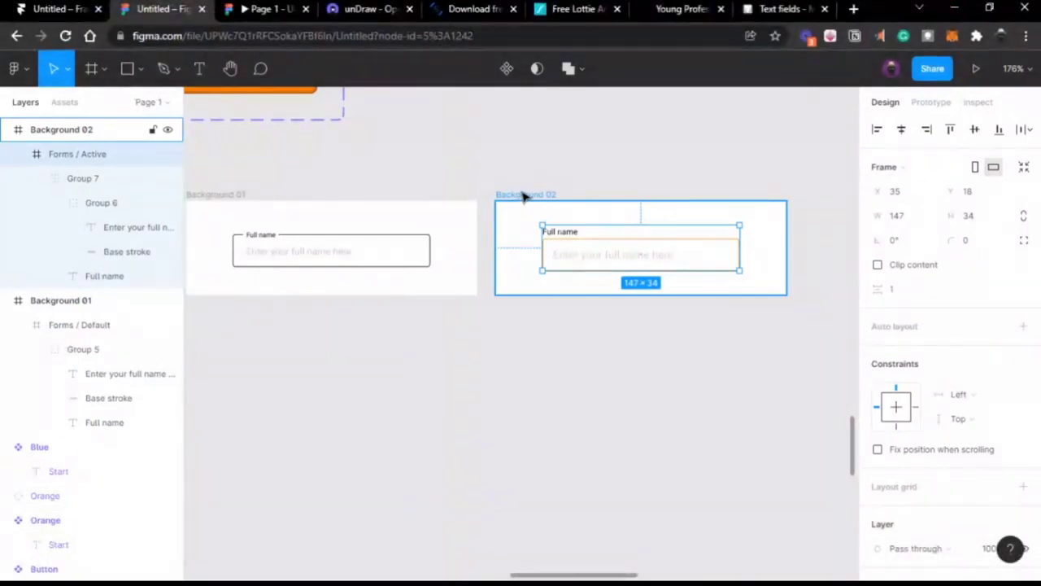
{"action": "left_click", "coordinate": [236, 14]}
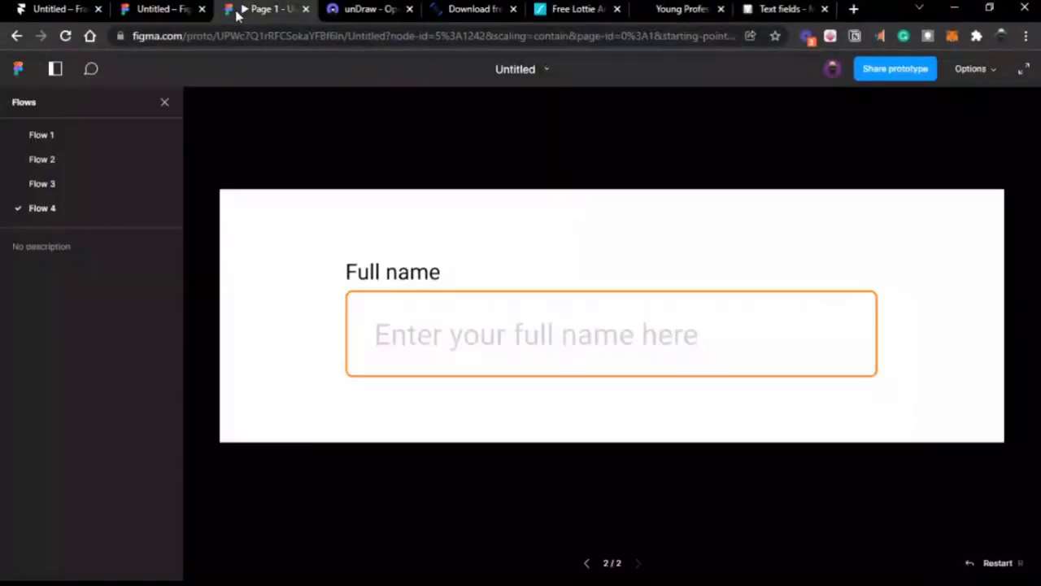
Step: View Flow 3, then make Background 02 a flow starting point in the Prototype panel
{"action": "left_click", "coordinate": [91, 183]}
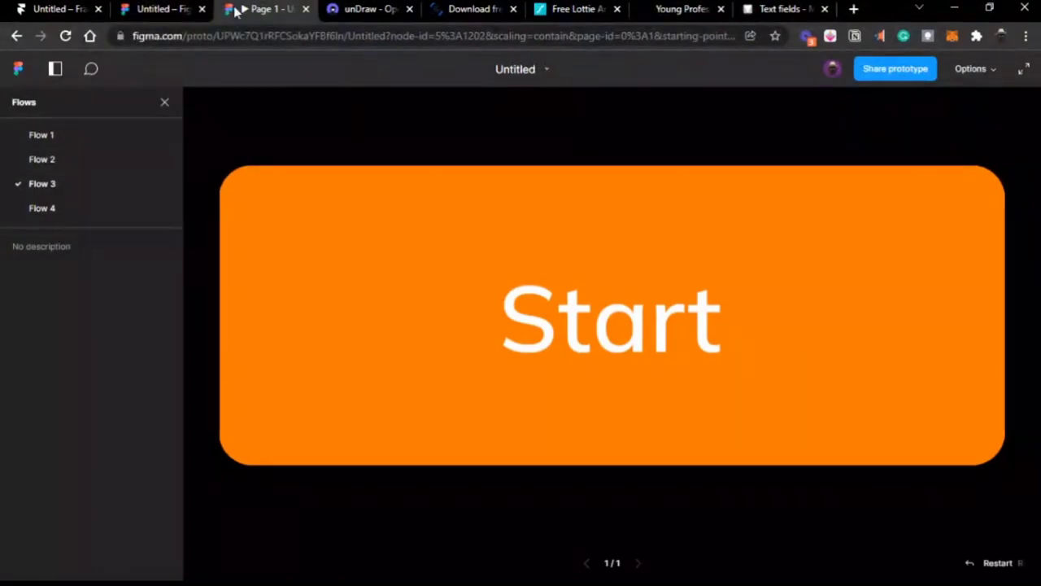
{"action": "left_click", "coordinate": [174, 11]}
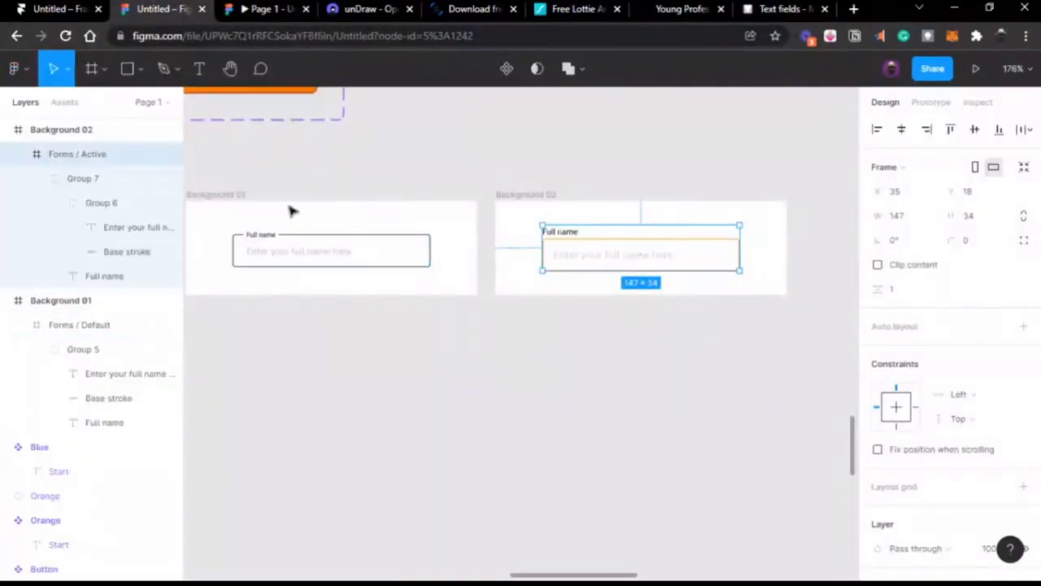
{"action": "left_click", "coordinate": [279, 195]}
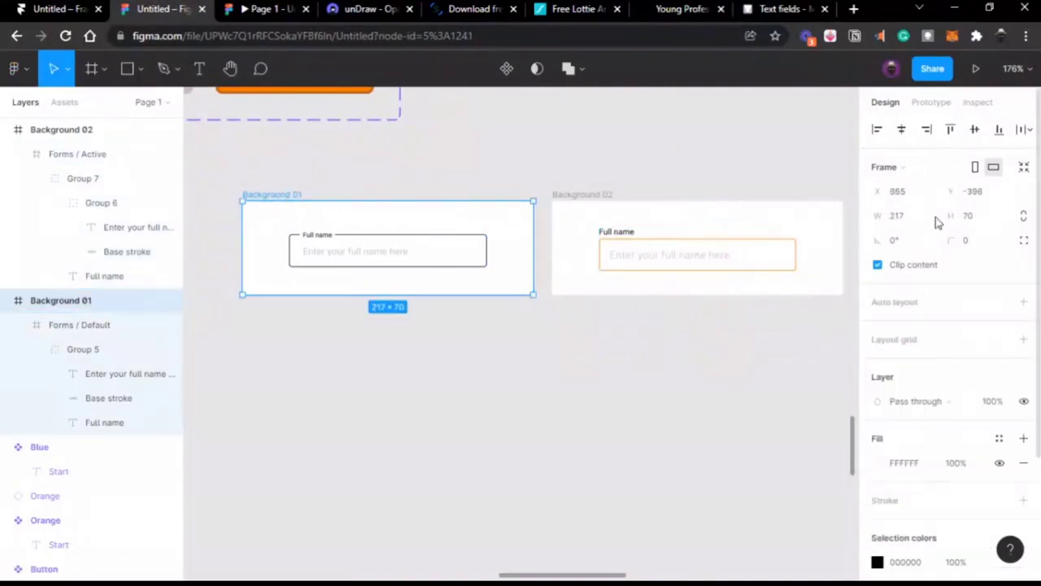
{"action": "left_click", "coordinate": [933, 103]}
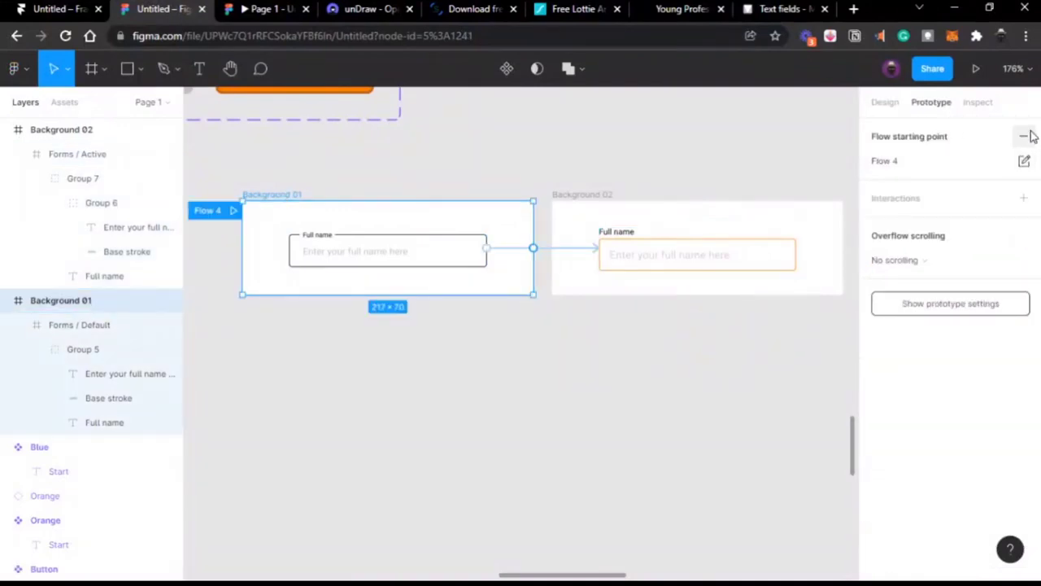
{"action": "left_click", "coordinate": [588, 195]}
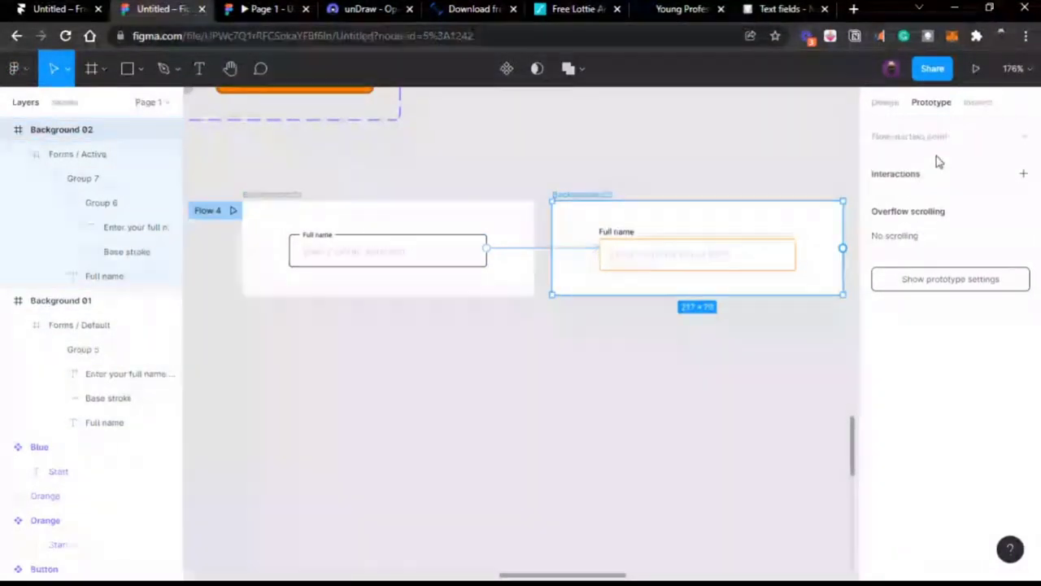
{"action": "left_click", "coordinate": [1023, 137]}
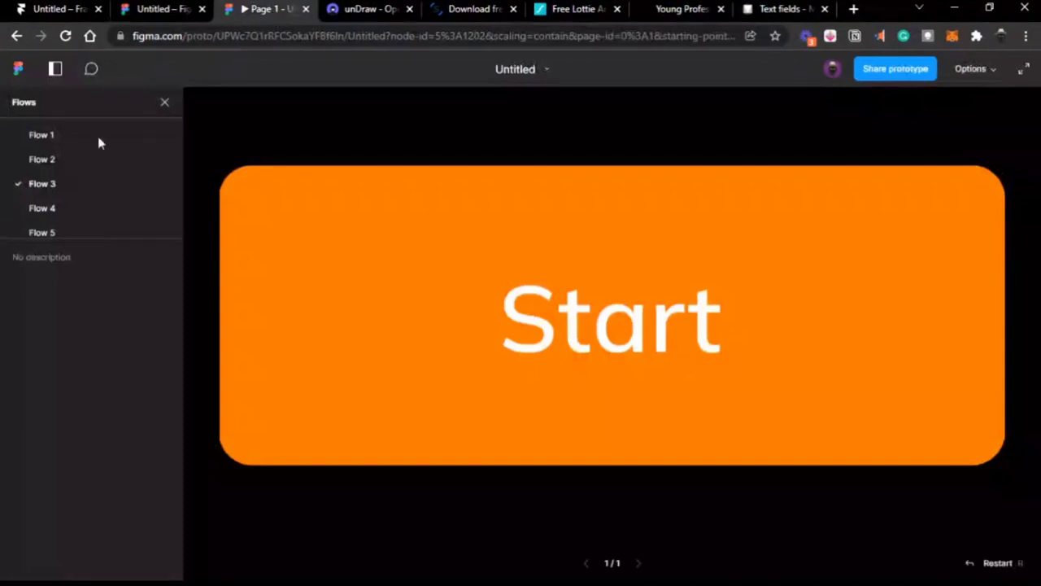
Step: Replay Flow 4, clicking the Full name field to see its orange-bordered focus animation
{"action": "left_click", "coordinate": [52, 210]}
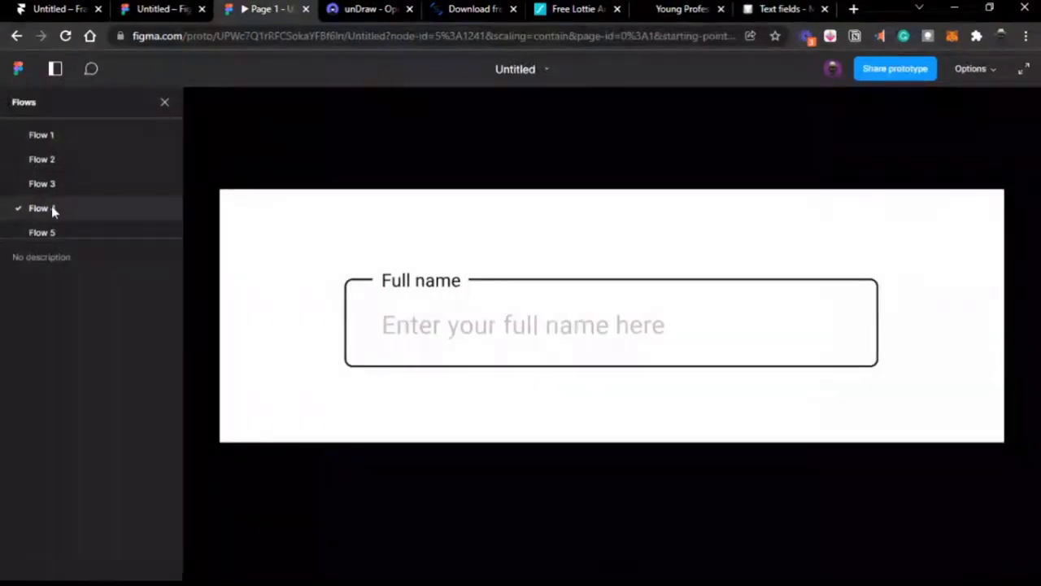
{"action": "left_click", "coordinate": [387, 285]}
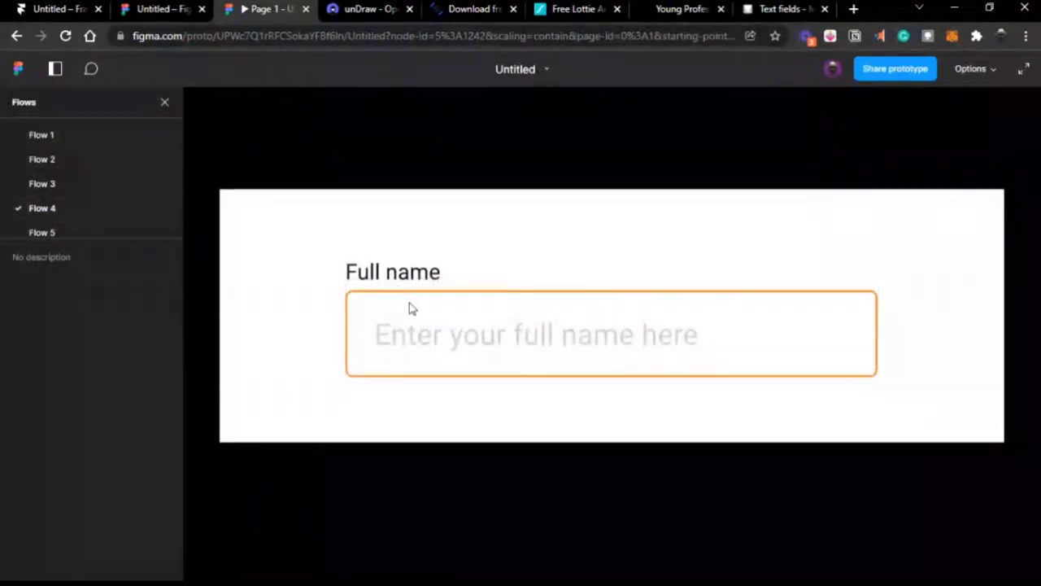
{"action": "left_click", "coordinate": [79, 225]}
{"action": "left_click", "coordinate": [71, 201]}
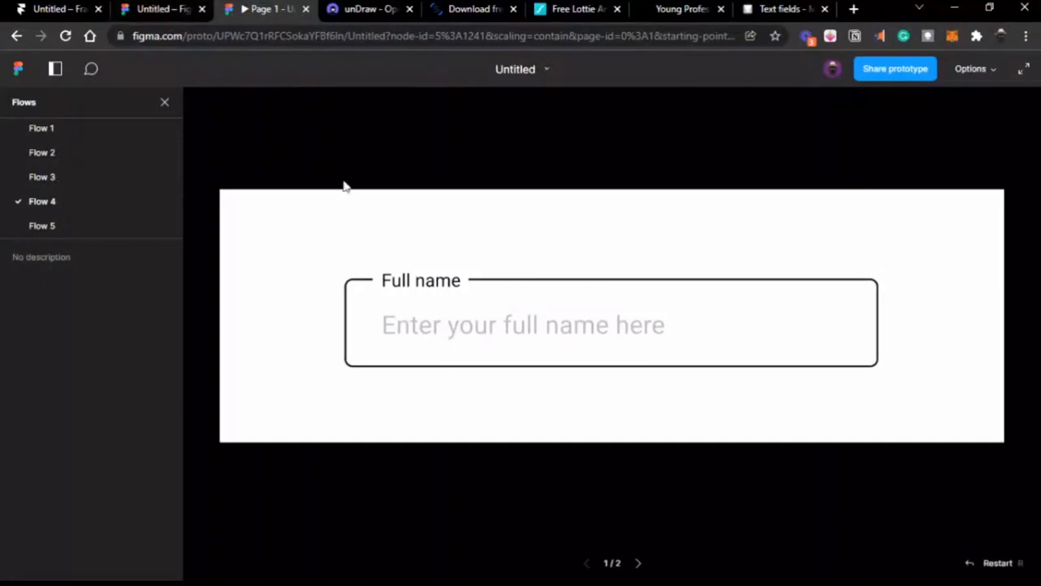
{"action": "left_click", "coordinate": [469, 336]}
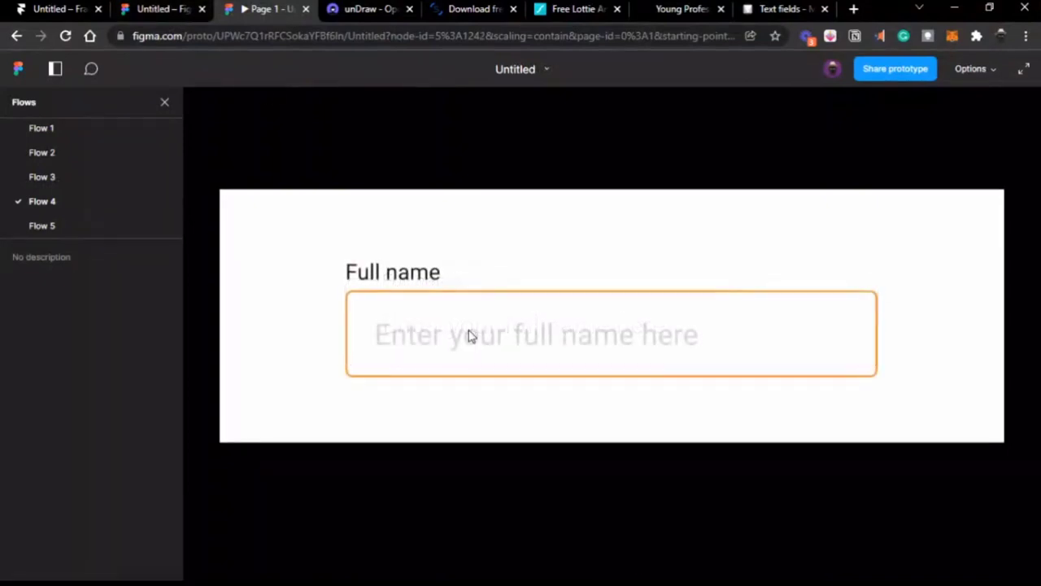
Step: Replace Background 02 with a duplicate of Background 01 placed to its right
{"action": "left_click", "coordinate": [163, 10]}
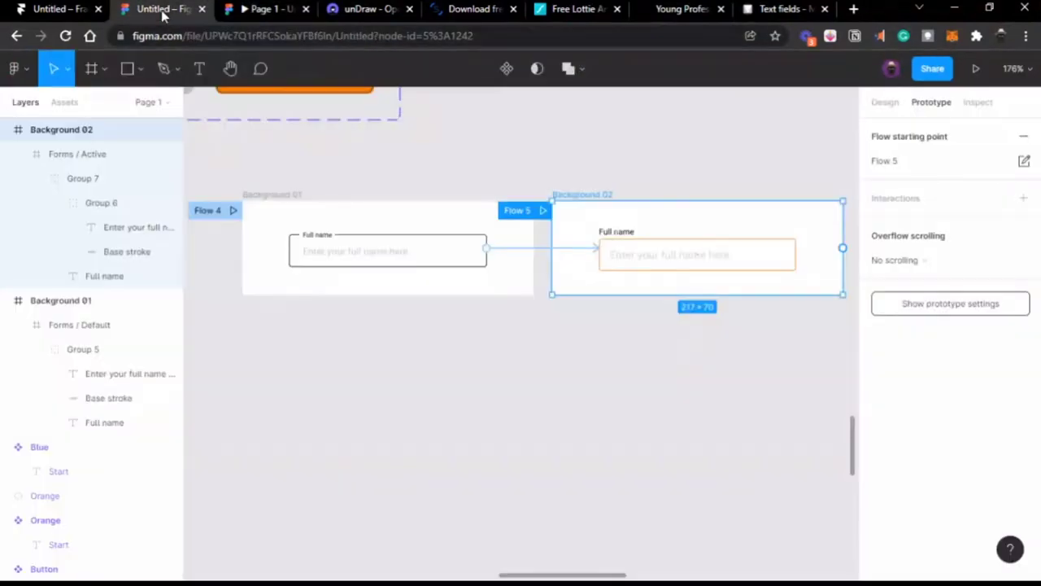
{"action": "key", "text": "Delete"}
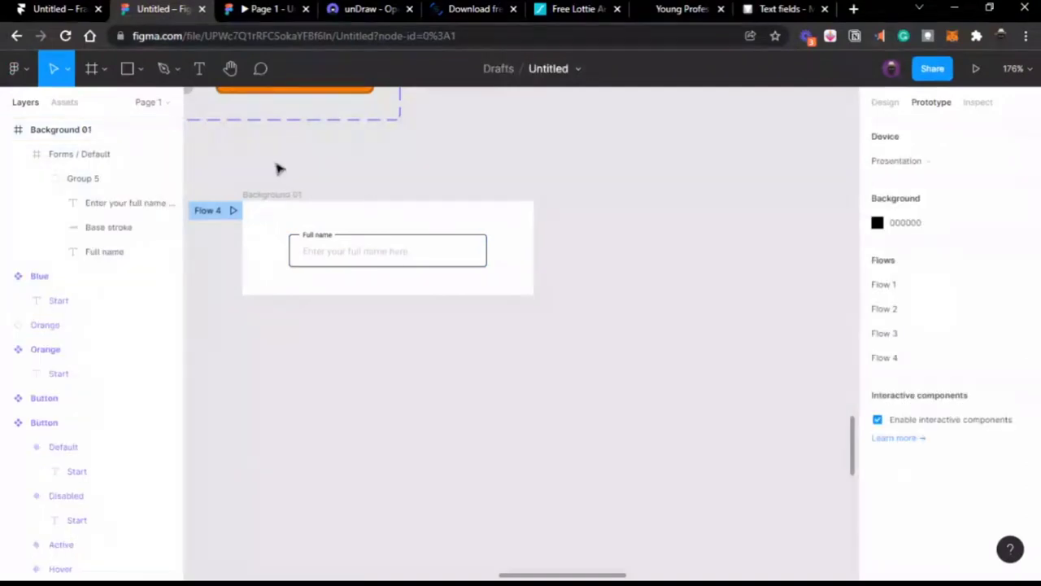
{"action": "left_click", "coordinate": [256, 196]}
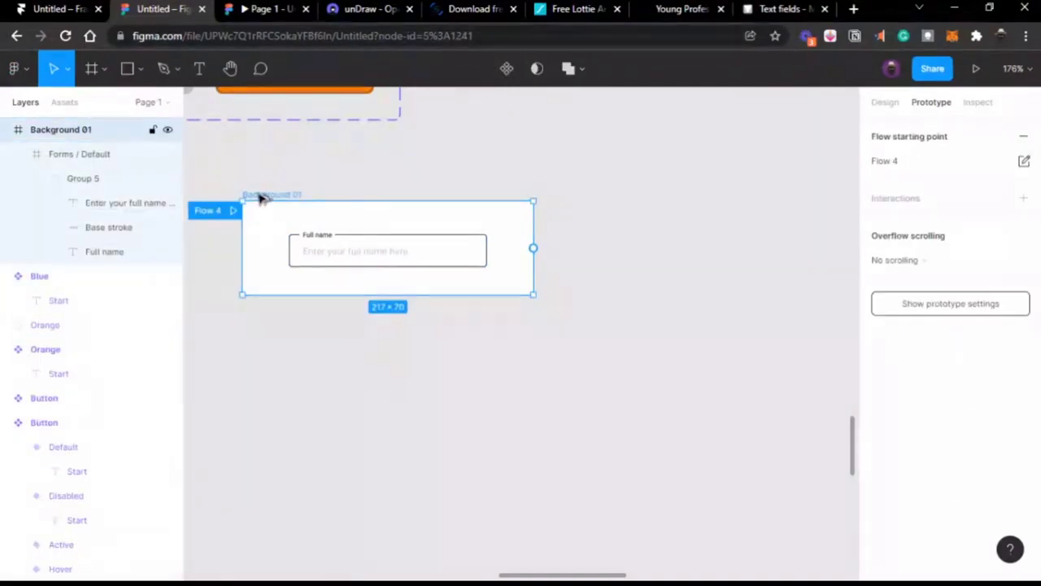
{"action": "key", "text": "ctrl+d"}
{"action": "left_click_drag", "start_coordinate": [651, 233], "coordinate": [566, 198]}
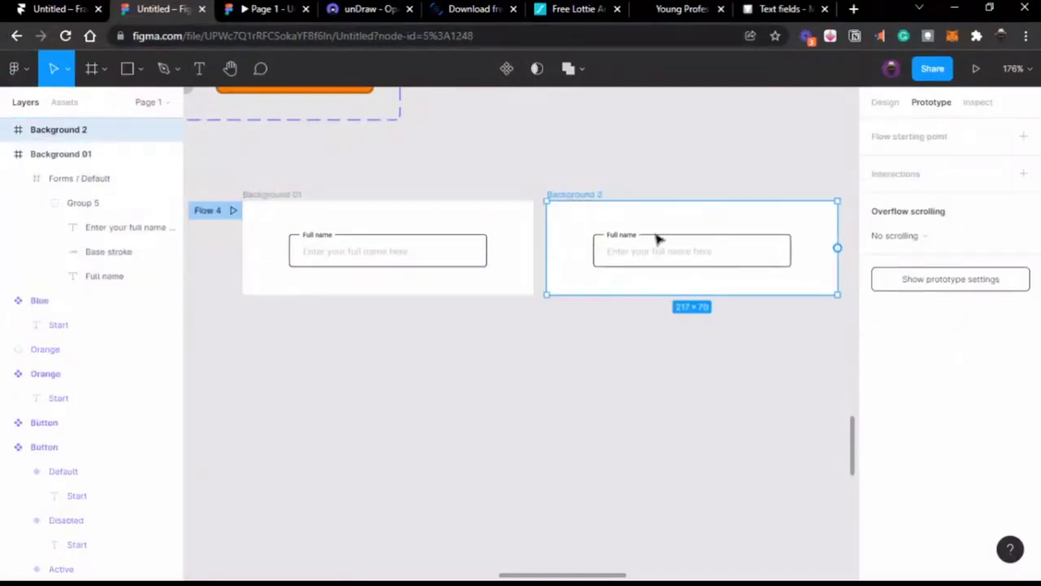
Step: Move the copy's Full name label above the field and set its font size to 7
{"action": "scroll", "coordinate": [658, 238], "scroll_direction": "up", "scroll_amount": 5}
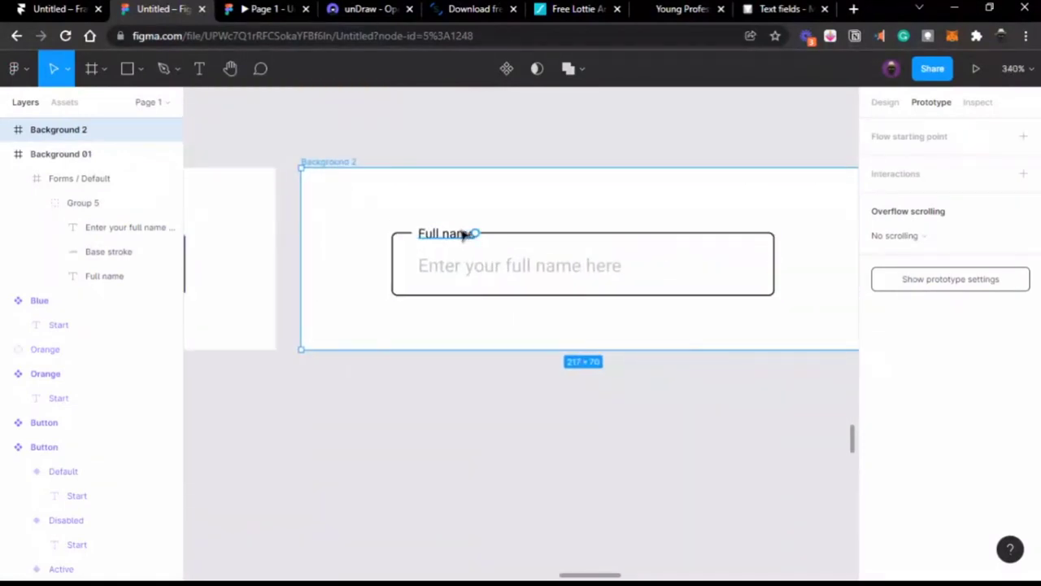
{"action": "left_click", "coordinate": [464, 235], "text": "ctrl"}
{"action": "scroll", "coordinate": [464, 235], "scroll_direction": "up", "scroll_amount": 3}
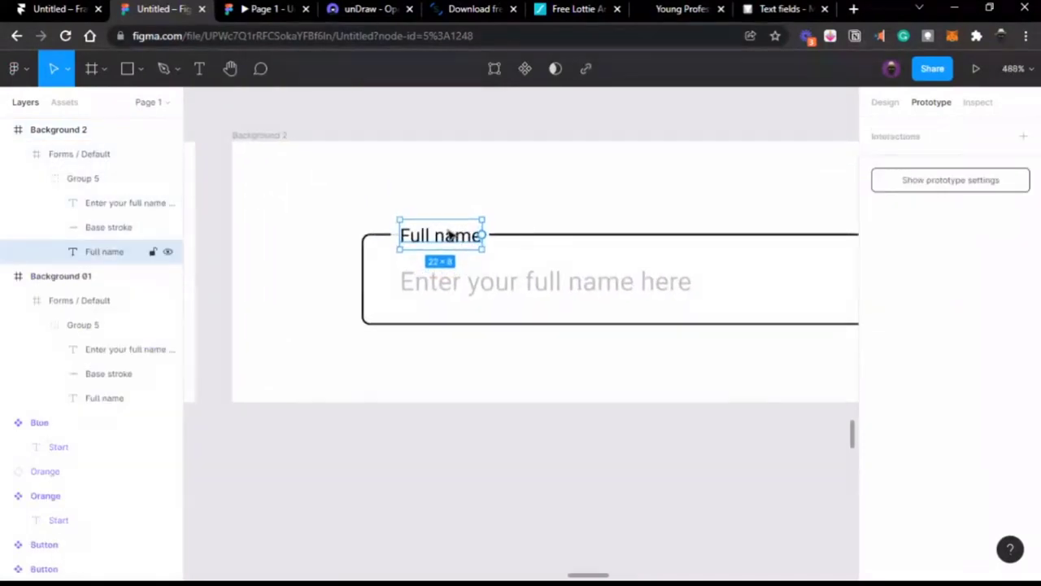
{"action": "left_click_drag", "start_coordinate": [464, 235], "coordinate": [415, 217]}
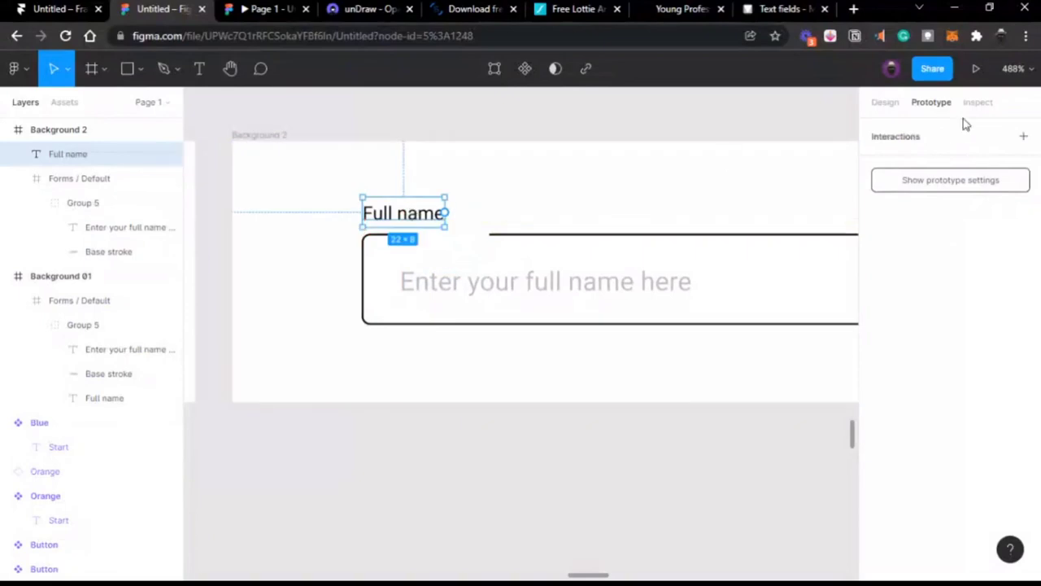
{"action": "left_click", "coordinate": [883, 102]}
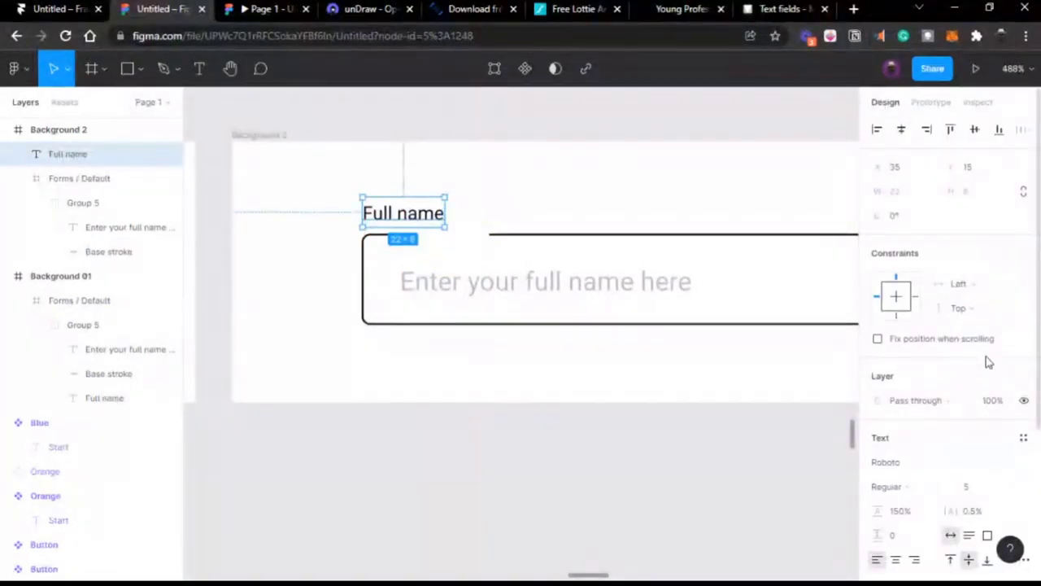
{"action": "scroll", "coordinate": [980, 382], "scroll_direction": "down", "scroll_amount": 2}
{"action": "left_click", "coordinate": [975, 414]}
{"action": "type", "text": "6"}
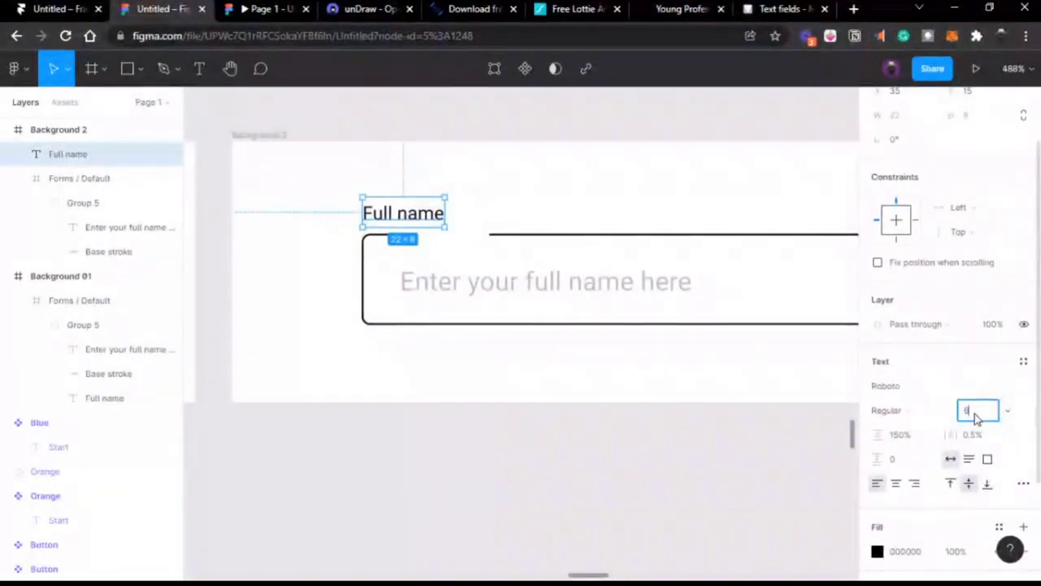
{"action": "key", "text": "Return"}
{"action": "left_click", "coordinate": [975, 413]}
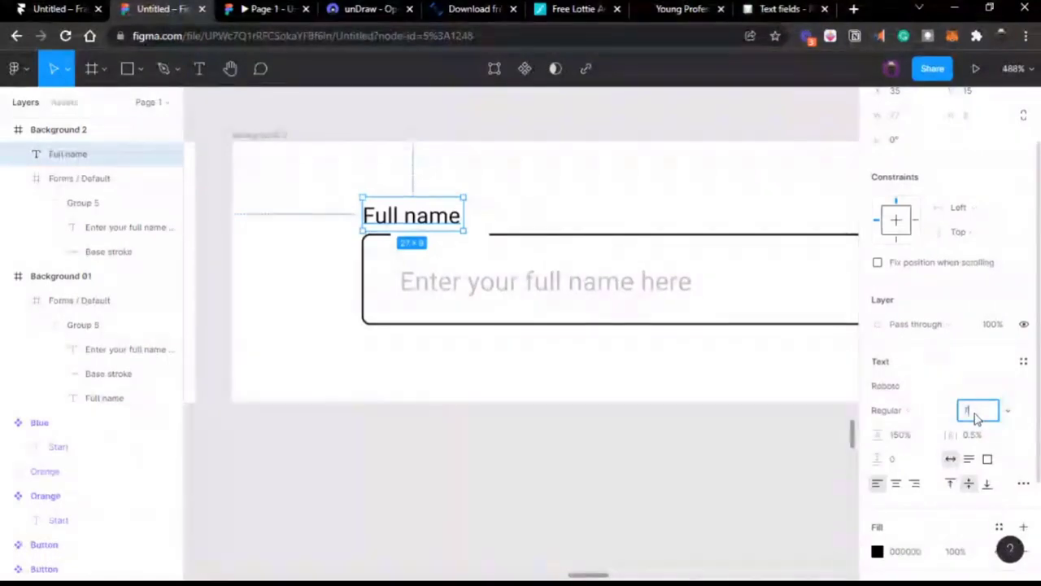
{"action": "type", "text": "7"}
{"action": "key", "text": "Return"}
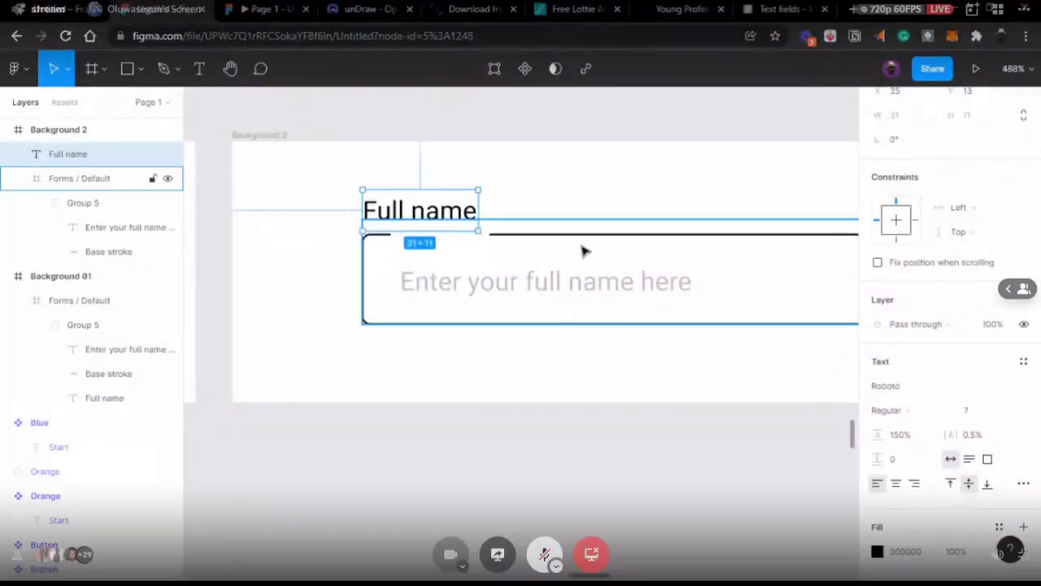
Step: Close the gap in the field's border line and colour it orange FF7A00
{"action": "double_click", "coordinate": [564, 236]}
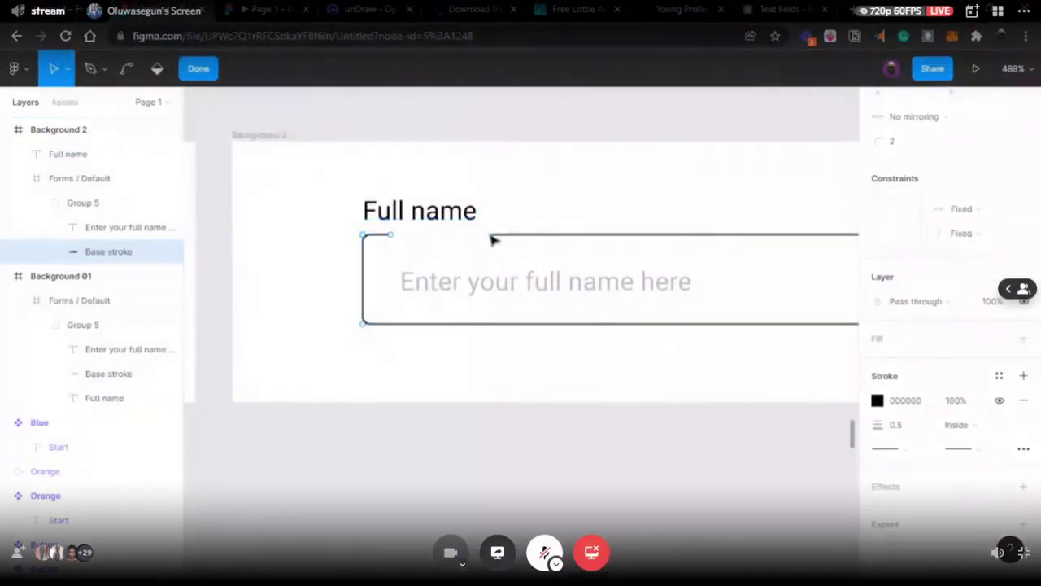
{"action": "left_click_drag", "start_coordinate": [434, 237], "coordinate": [393, 236]}
{"action": "key", "text": "Escape"}
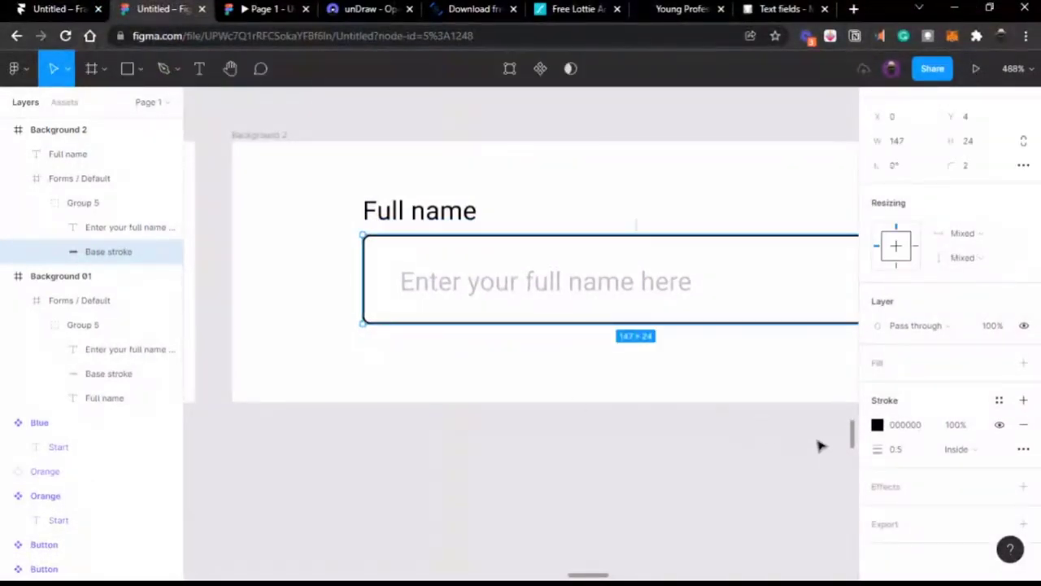
{"action": "left_click", "coordinate": [877, 425]}
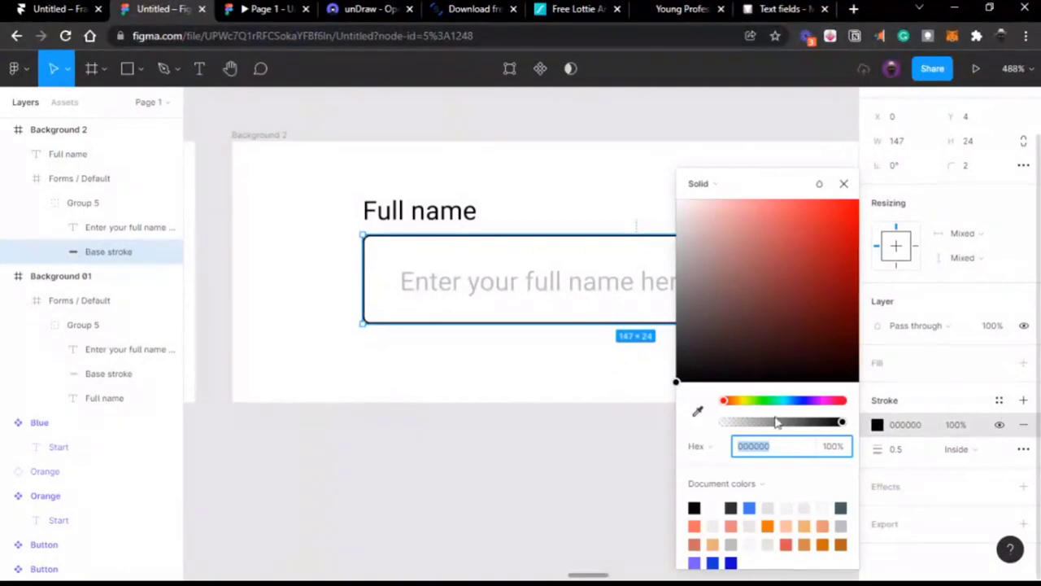
{"action": "left_click", "coordinate": [767, 526]}
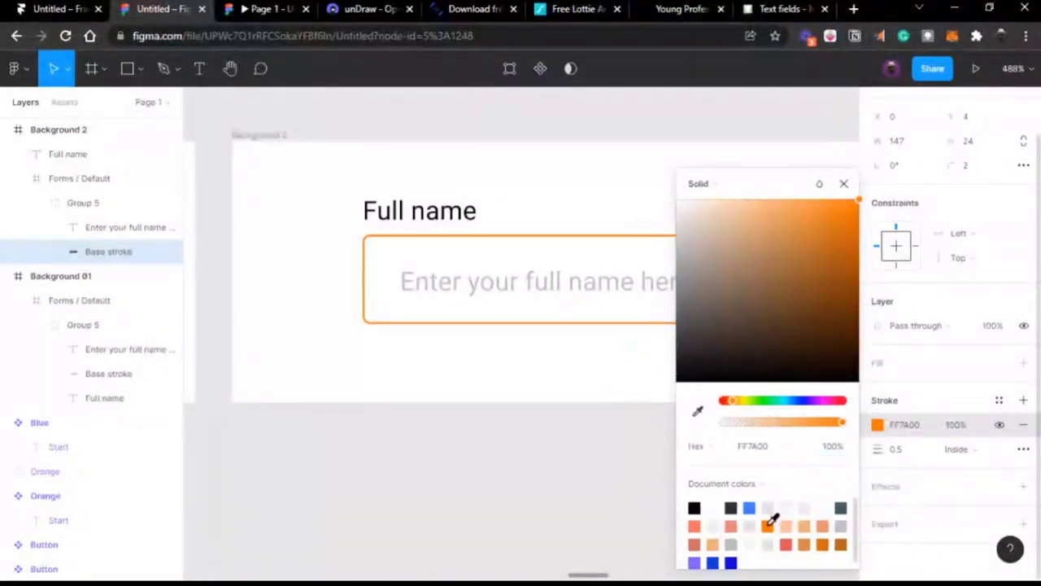
{"action": "left_click", "coordinate": [606, 452]}
{"action": "scroll", "coordinate": [606, 452], "scroll_direction": "down", "scroll_amount": 3}
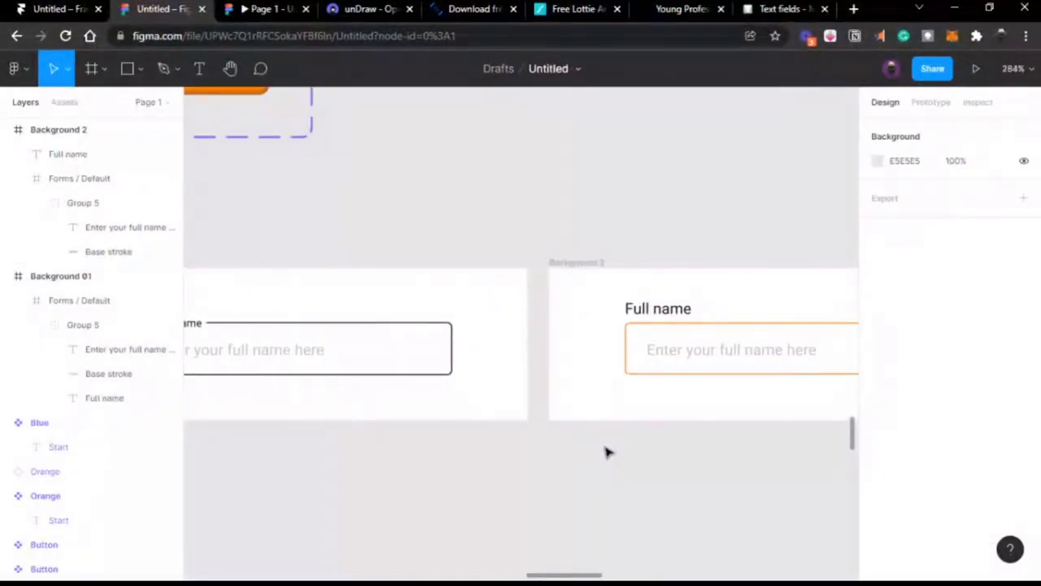
Step: Nudge the right-hand field and its Full name label slightly down
{"action": "scroll", "coordinate": [606, 452], "scroll_direction": "down", "scroll_amount": 3}
{"action": "scroll", "coordinate": [607, 448], "scroll_direction": "left", "scroll_amount": 2}
{"action": "scroll", "coordinate": [607, 448], "scroll_direction": "right", "scroll_amount": 2}
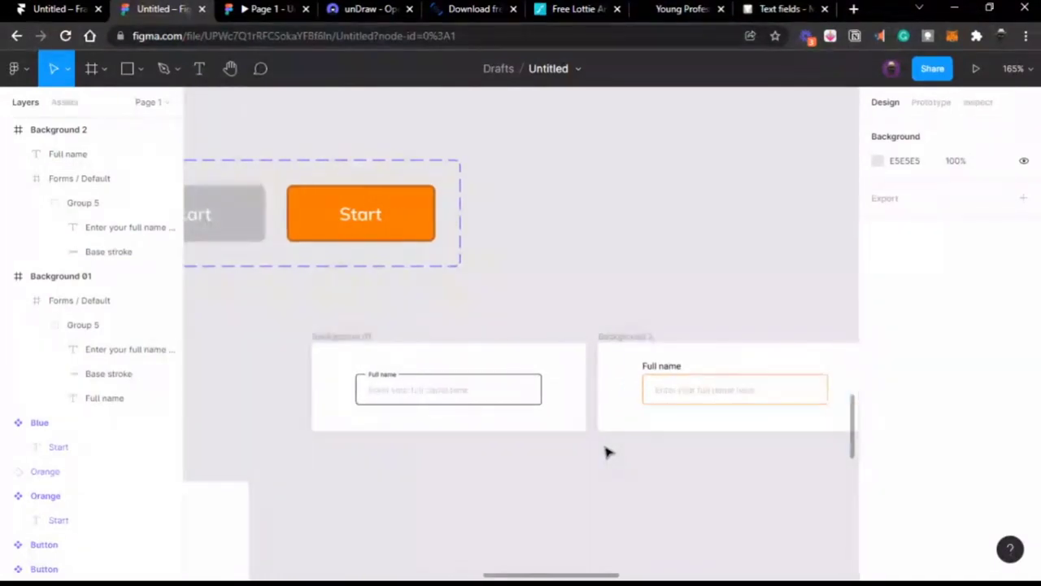
{"action": "left_click", "coordinate": [663, 386]}
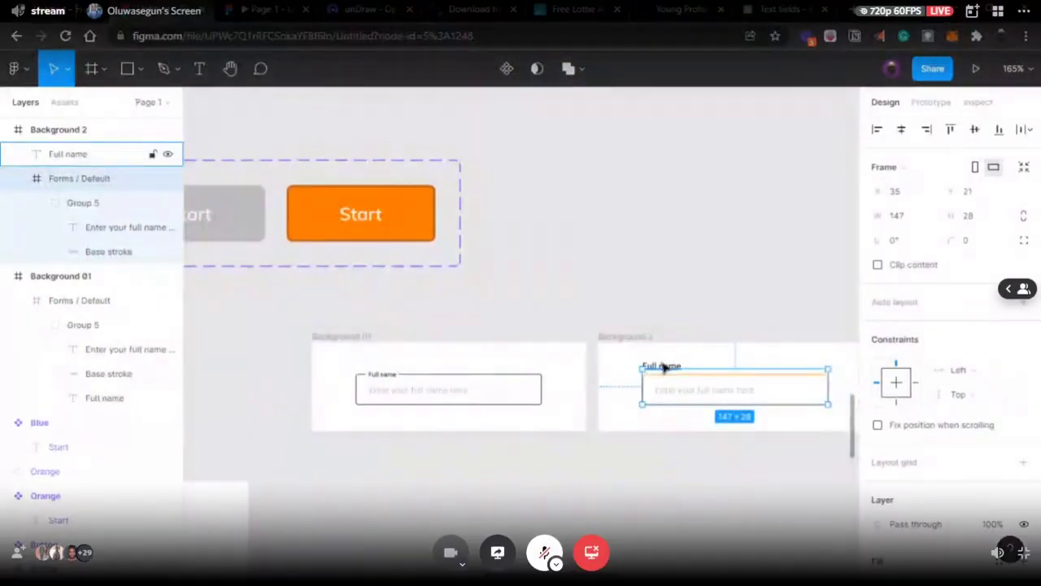
{"action": "left_click", "coordinate": [662, 366], "text": "shift"}
{"action": "left_click_drag", "start_coordinate": [672, 384], "coordinate": [674, 389]}
Step: Try font size 5 and a downward nudge on the right label, then undo them
{"action": "left_click", "coordinate": [383, 376]}
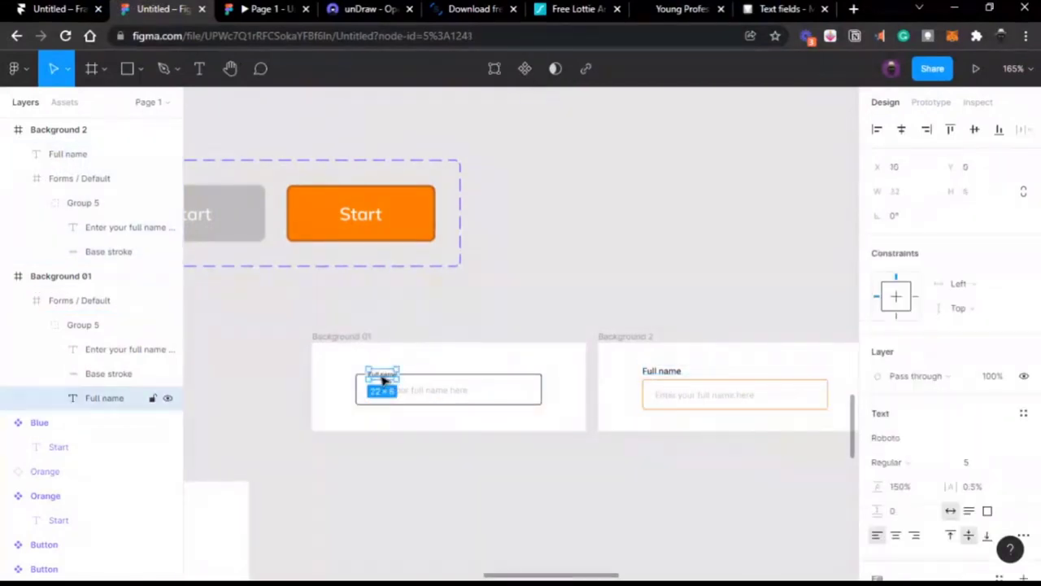
{"action": "left_click", "coordinate": [663, 374]}
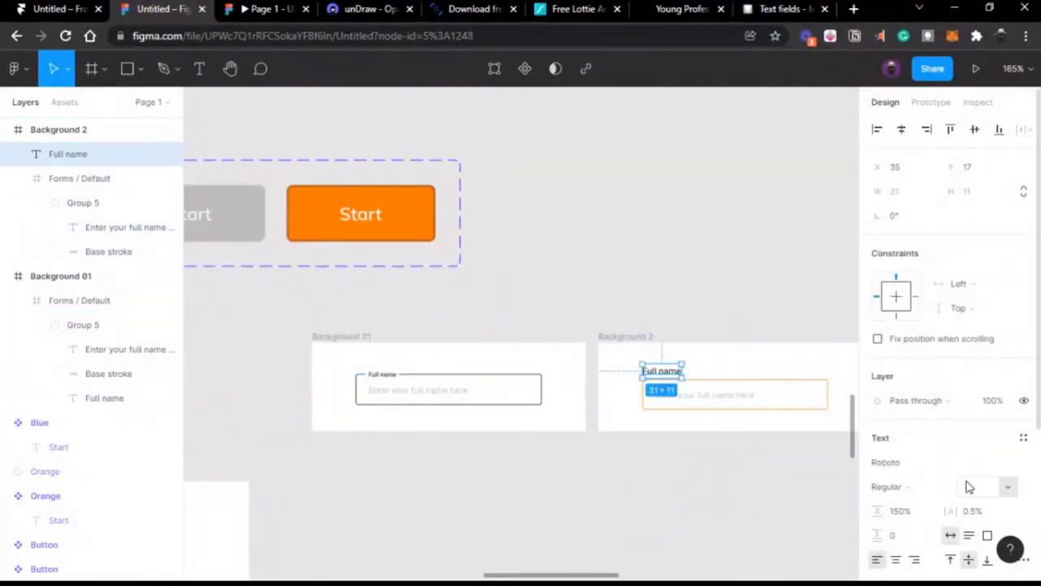
{"action": "left_click", "coordinate": [976, 487]}
{"action": "key", "text": "Return"}
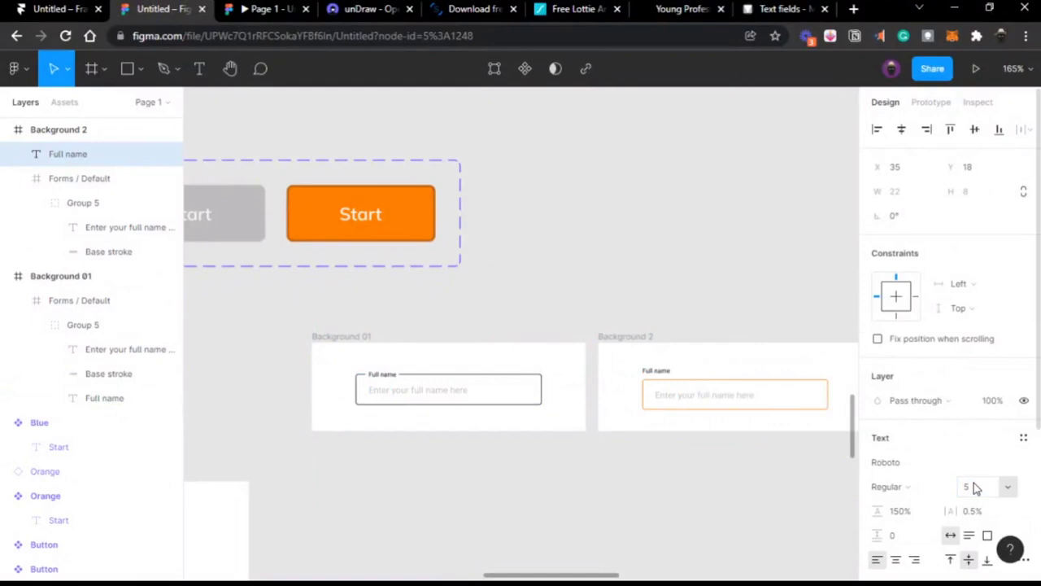
{"action": "key", "text": "Down"}
{"action": "key", "text": "Down"}
{"action": "key", "text": "Down"}
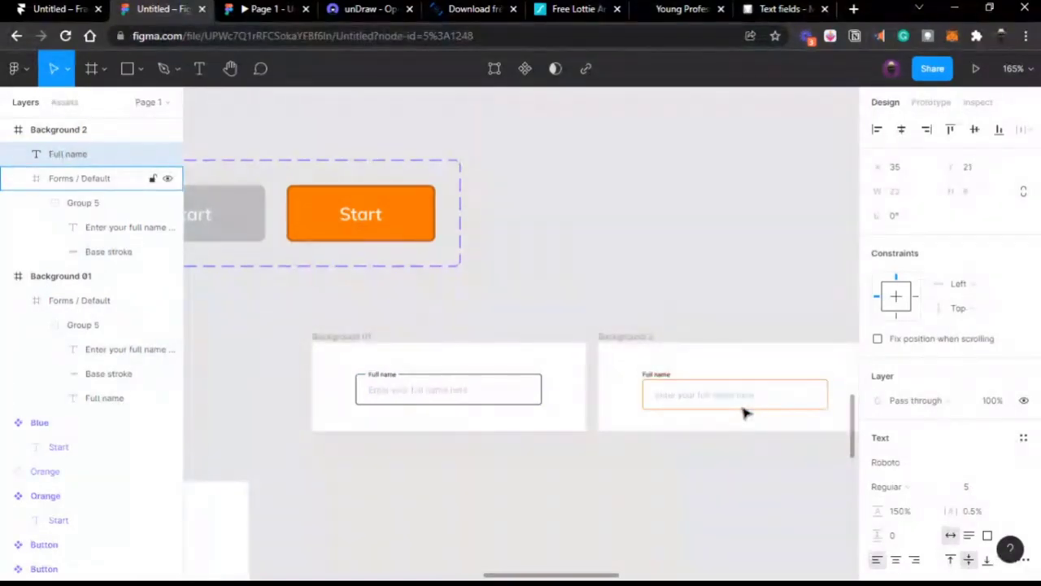
{"action": "key", "text": "ctrl+z"}
{"action": "key", "text": "ctrl+z"}
{"action": "key", "text": "ctrl+z"}
{"action": "key", "text": "ctrl+z"}
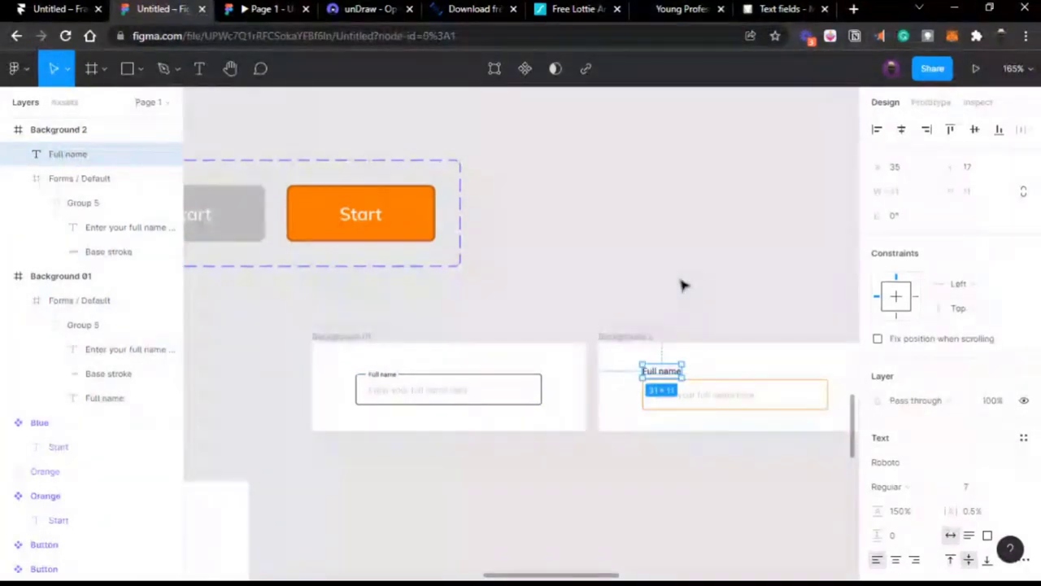
{"action": "left_click", "coordinate": [683, 284]}
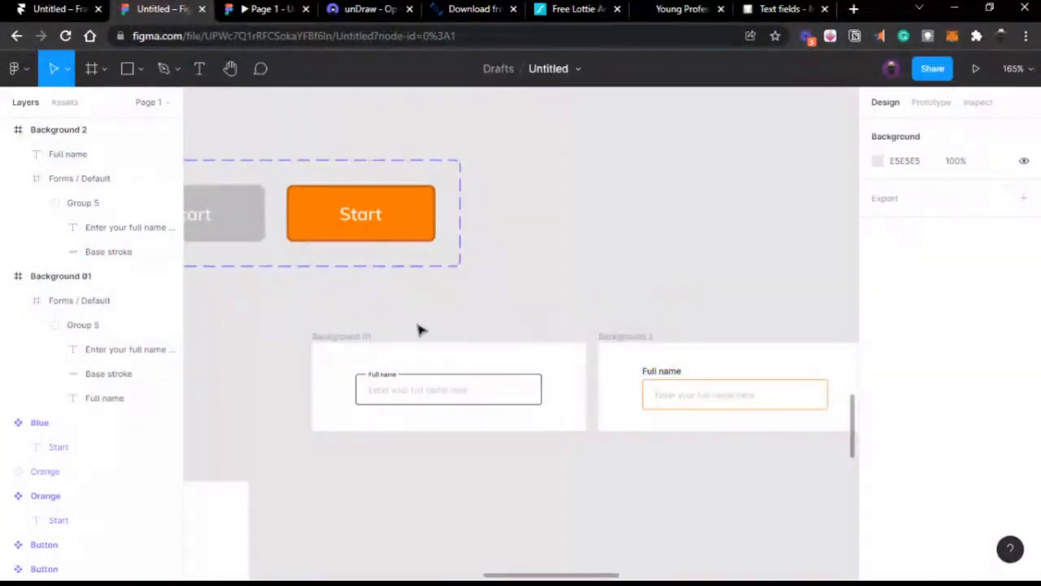
{"action": "left_click", "coordinate": [261, 20]}
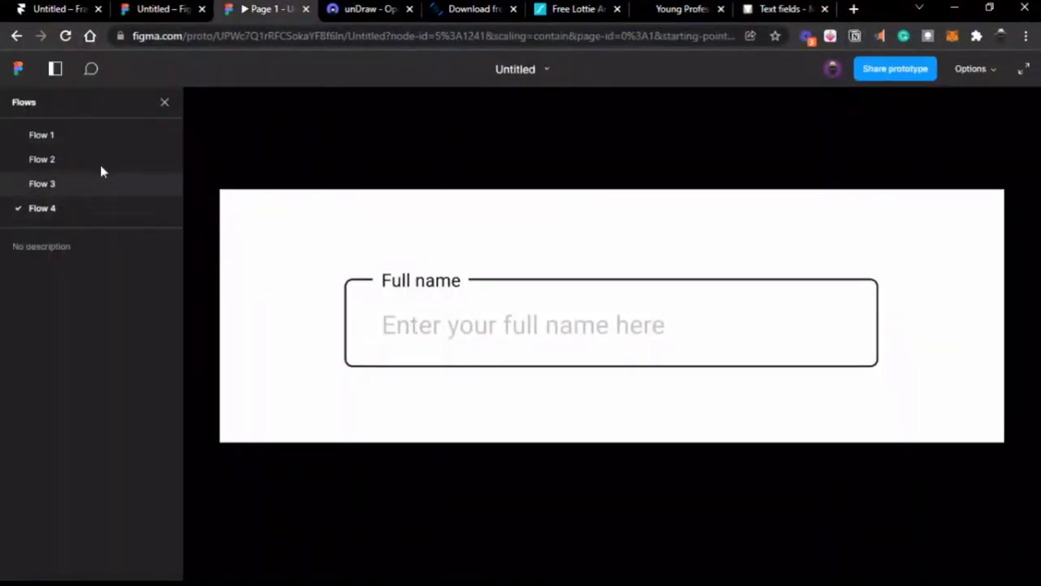
Step: Make Background 2 a new flow starting point, Flow 5, in the Prototype panel
{"action": "left_click", "coordinate": [160, 10]}
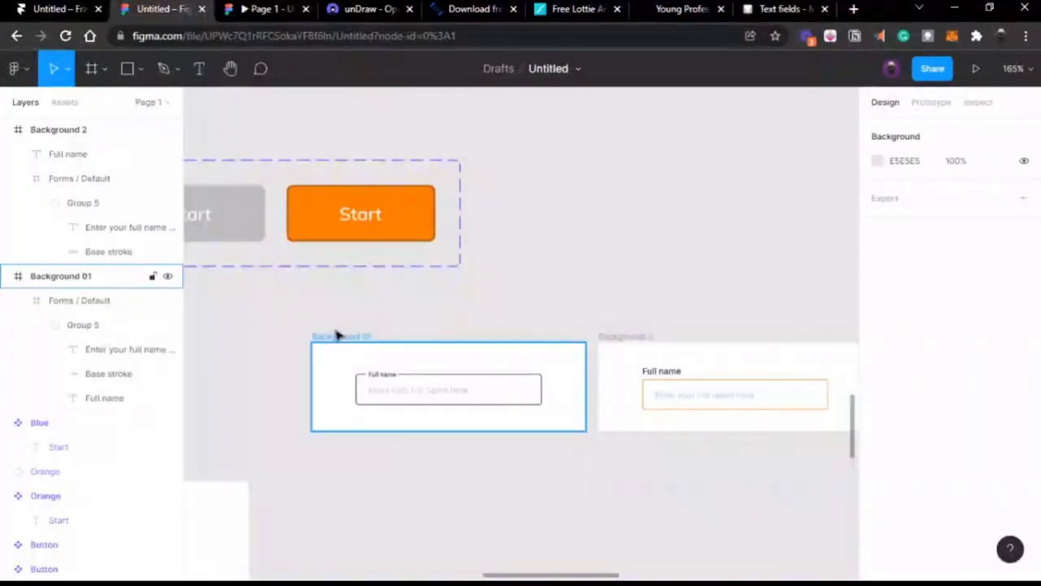
{"action": "left_click", "coordinate": [338, 336]}
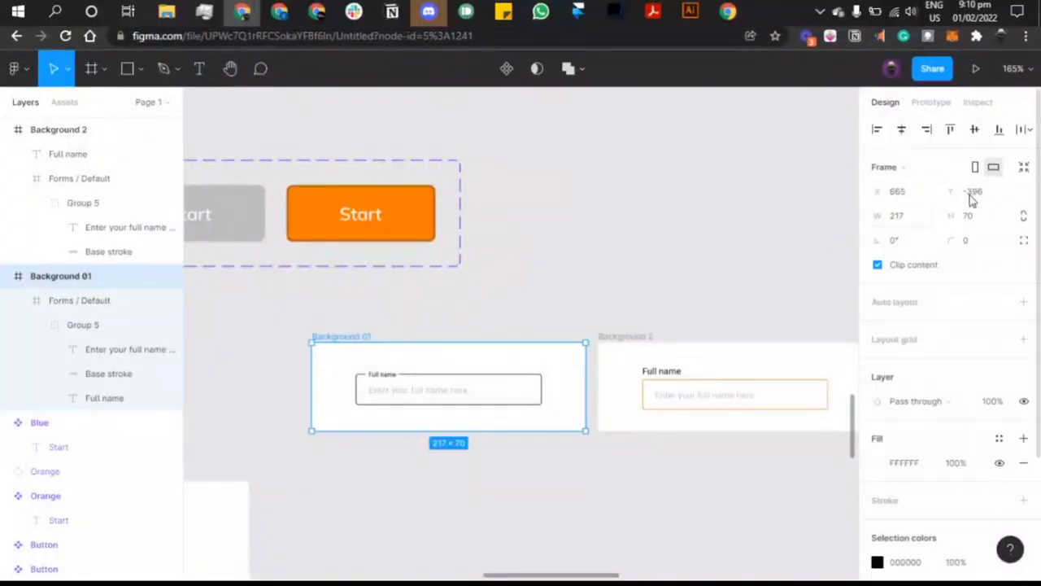
{"action": "left_click", "coordinate": [948, 104]}
{"action": "left_click", "coordinate": [602, 339]}
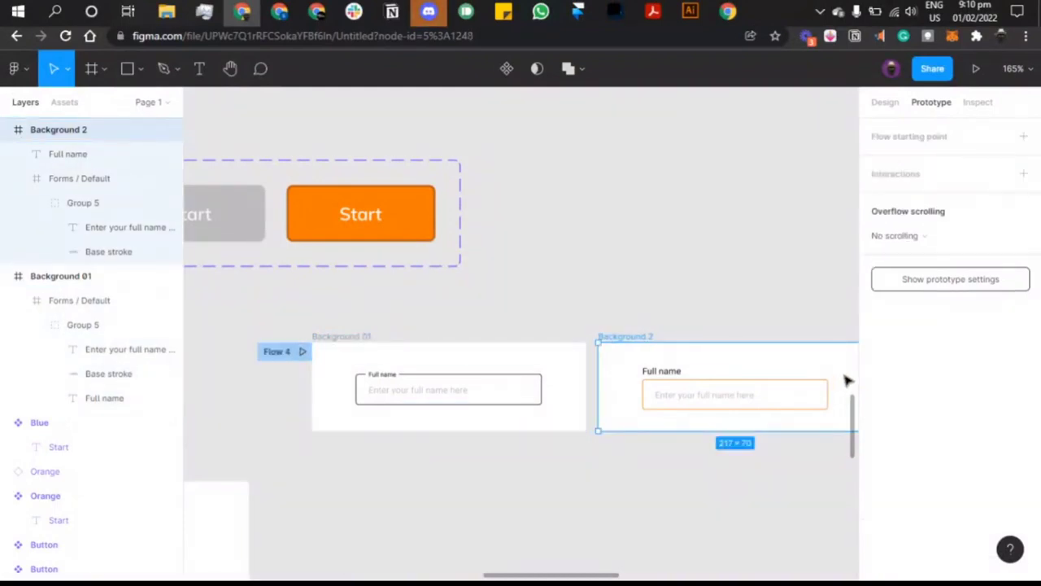
{"action": "left_click", "coordinate": [1023, 137]}
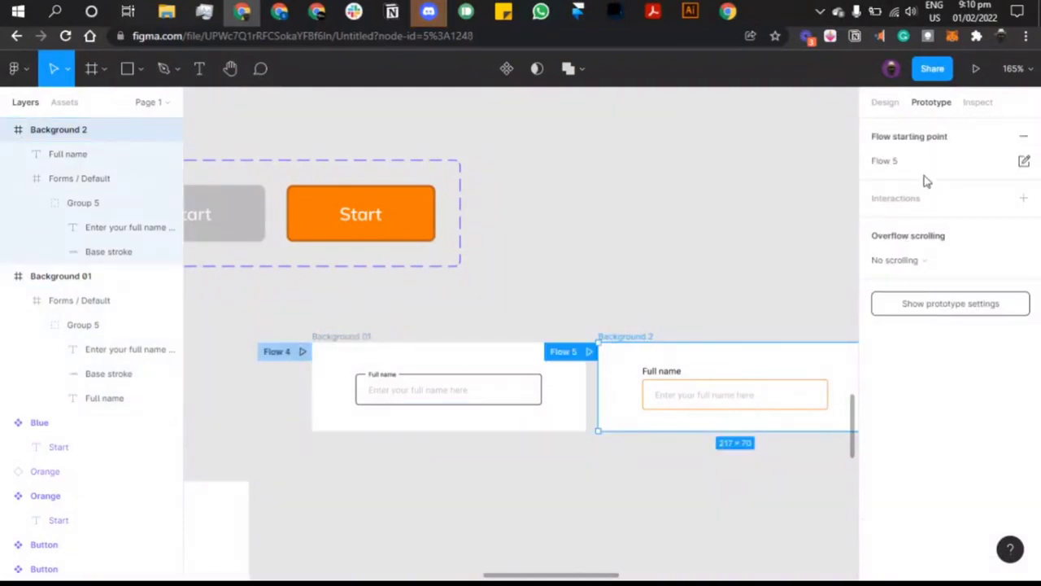
{"action": "left_click", "coordinate": [572, 228]}
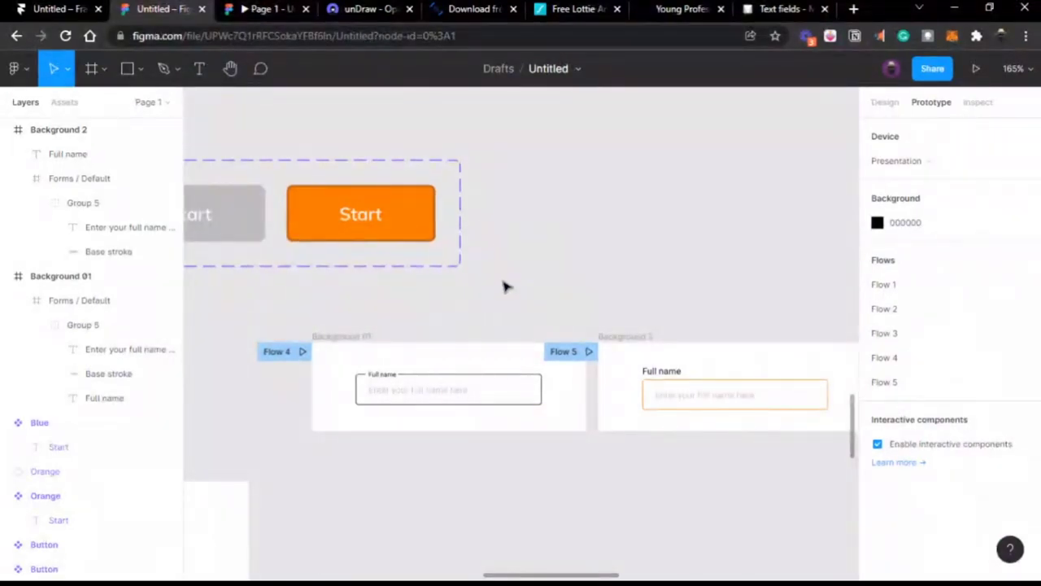
Step: Preview Flow 5's orange-bordered field and Flow 4, then return to the editor
{"action": "left_click", "coordinate": [253, 10]}
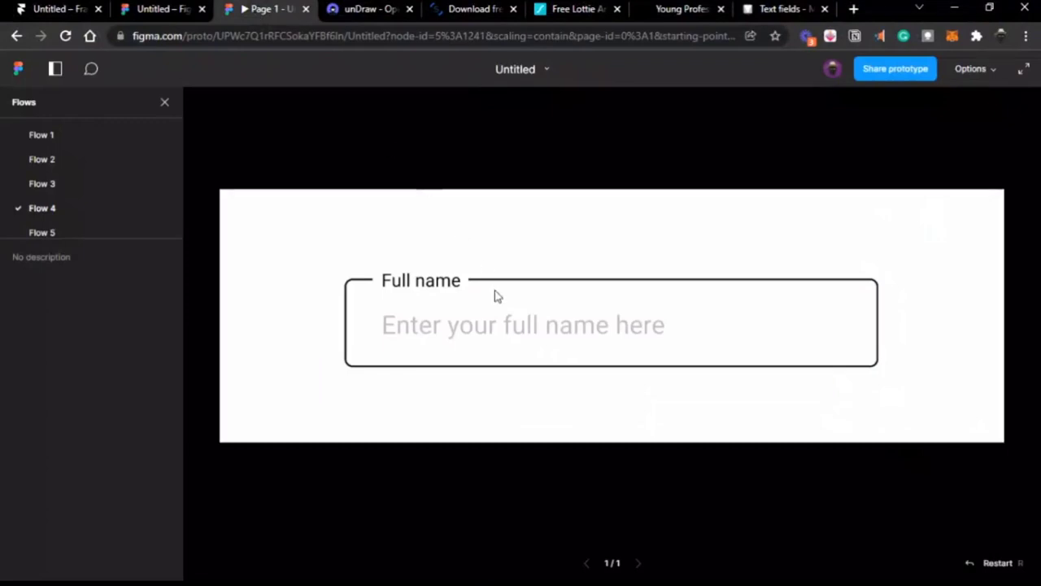
{"action": "left_click", "coordinate": [146, 232]}
{"action": "left_click", "coordinate": [122, 215]}
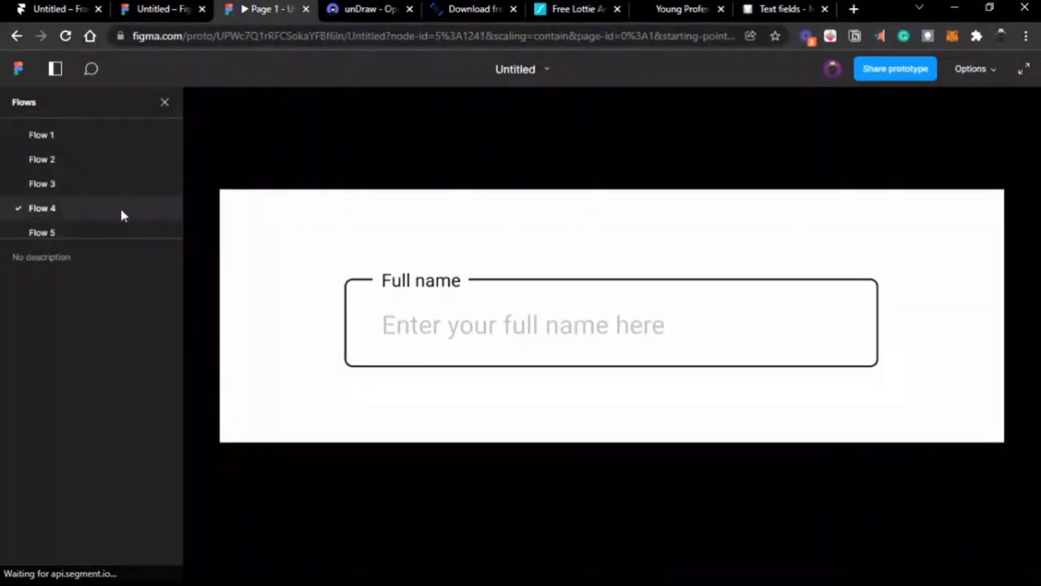
{"action": "left_click", "coordinate": [175, 9]}
Step: Link the default Full name field to Background 2 with an On click, Smart animate interaction
{"action": "left_click", "coordinate": [498, 395]}
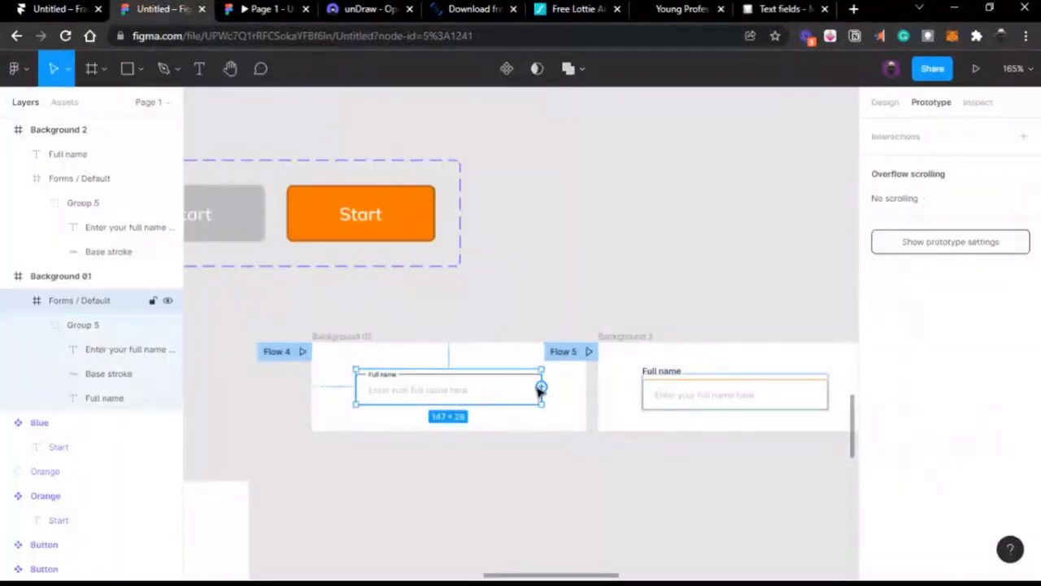
{"action": "left_click_drag", "start_coordinate": [541, 387], "coordinate": [628, 393]}
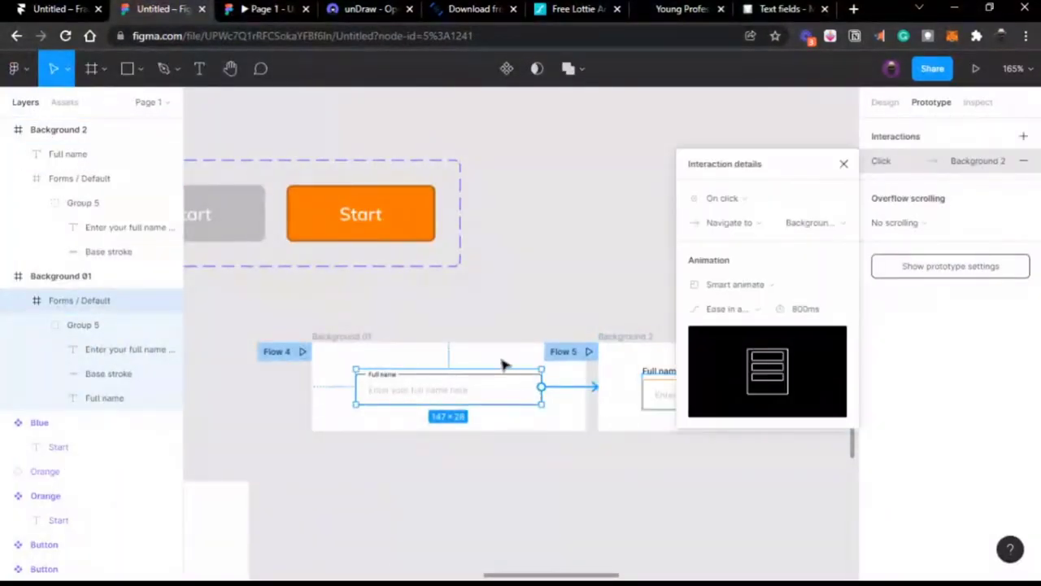
{"action": "left_click", "coordinate": [521, 306]}
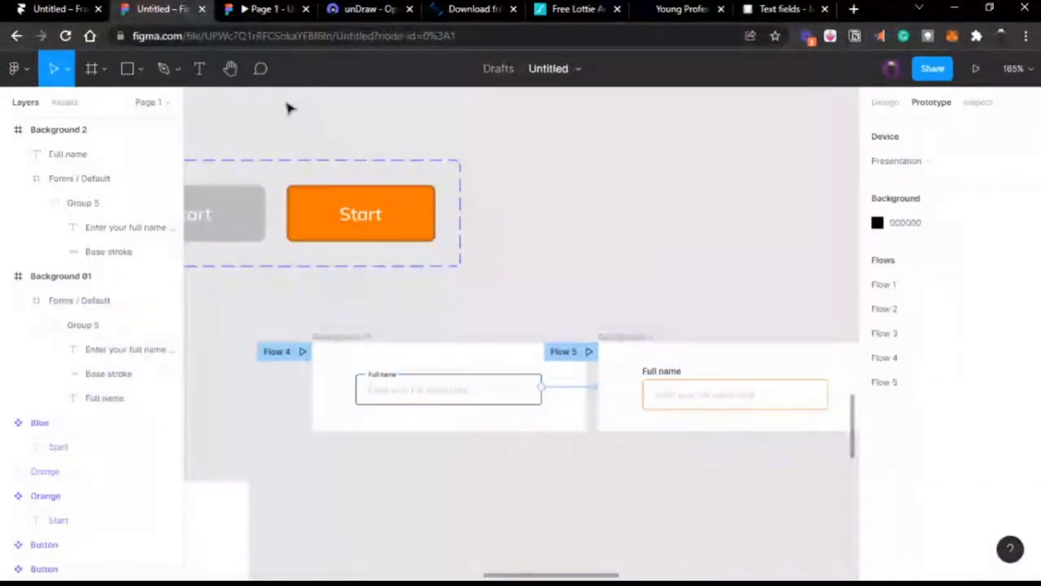
Step: Preview the prototype from Flow 4 and click the field to test the transition
{"action": "left_click", "coordinate": [248, 12]}
{"action": "left_click", "coordinate": [439, 329]}
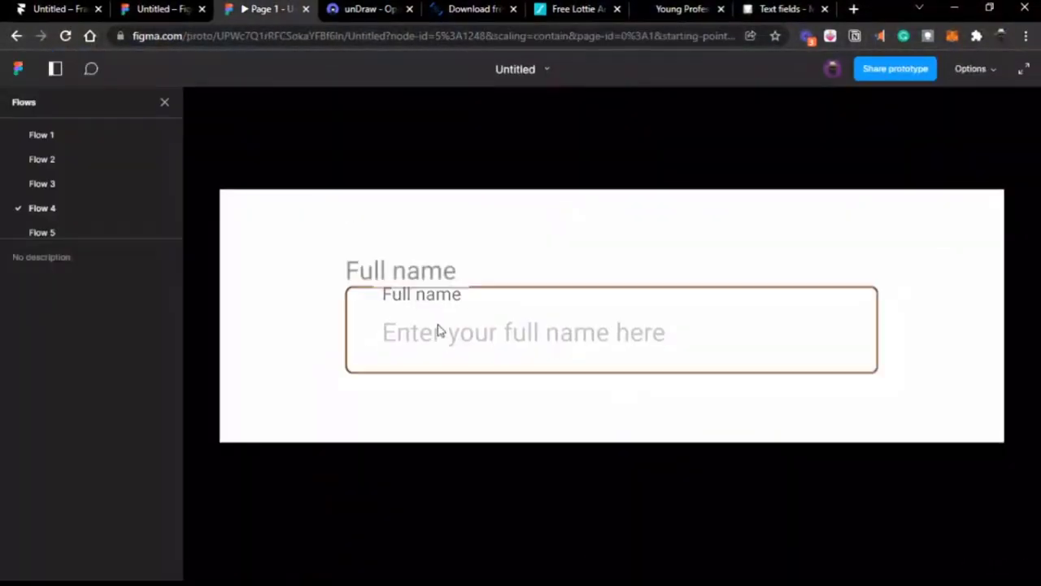
{"action": "left_click", "coordinate": [98, 230]}
{"action": "left_click", "coordinate": [96, 210]}
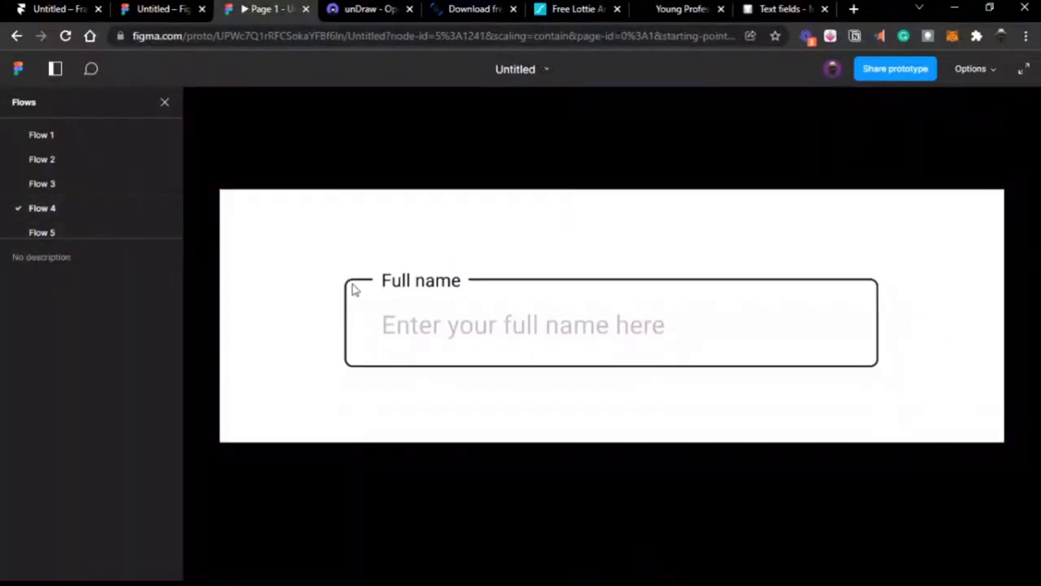
{"action": "left_click", "coordinate": [416, 335]}
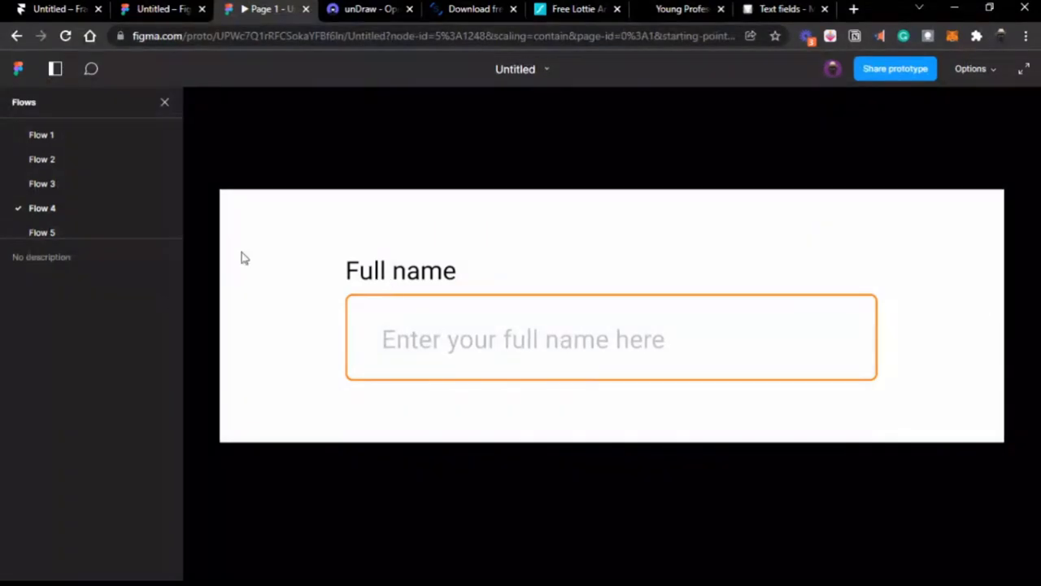
{"action": "left_click", "coordinate": [162, 10]}
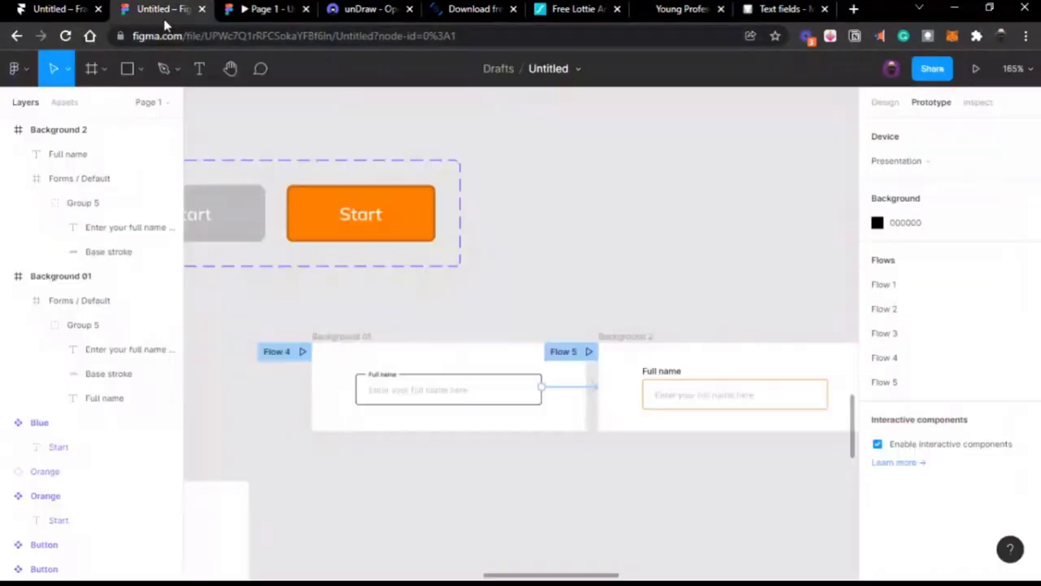
Step: Change the field's transition easing to Ease in and out back
{"action": "left_click", "coordinate": [578, 389]}
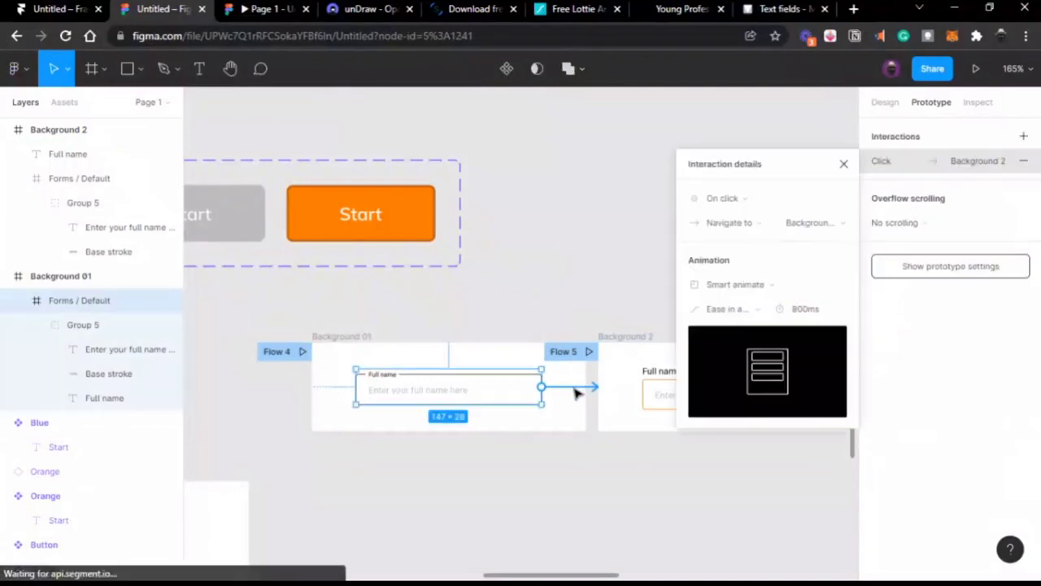
{"action": "left_click", "coordinate": [754, 310]}
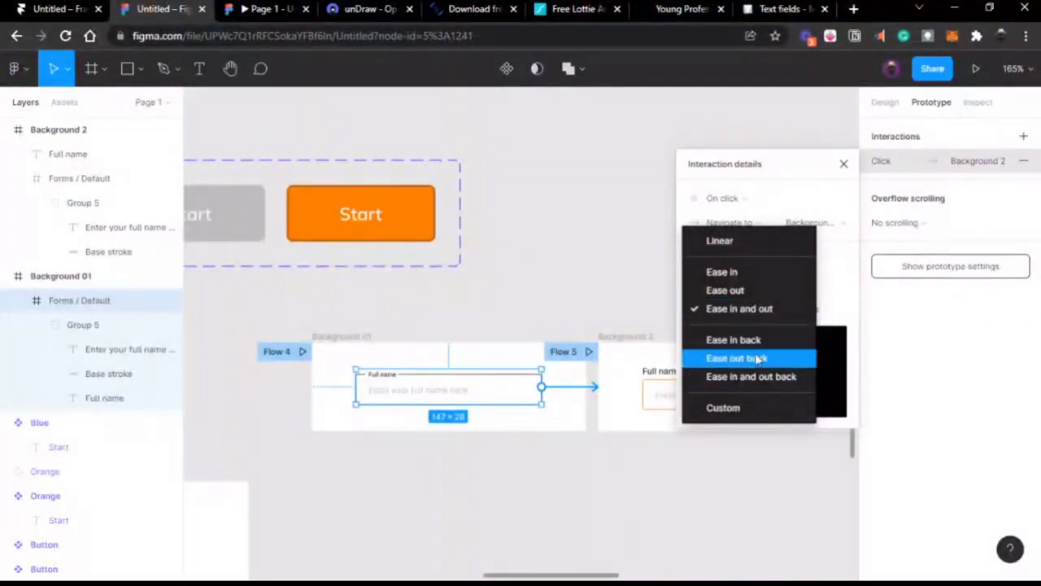
{"action": "left_click", "coordinate": [758, 377]}
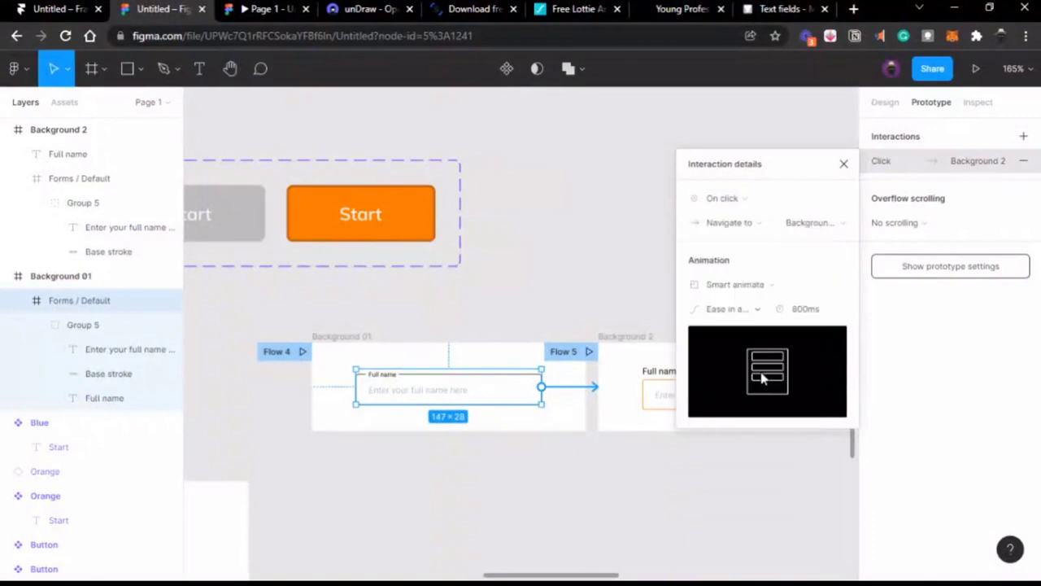
{"action": "left_click", "coordinate": [569, 240]}
Step: Replay the preview and click the field to check the new easing's orange-border animation
{"action": "left_click", "coordinate": [266, 10]}
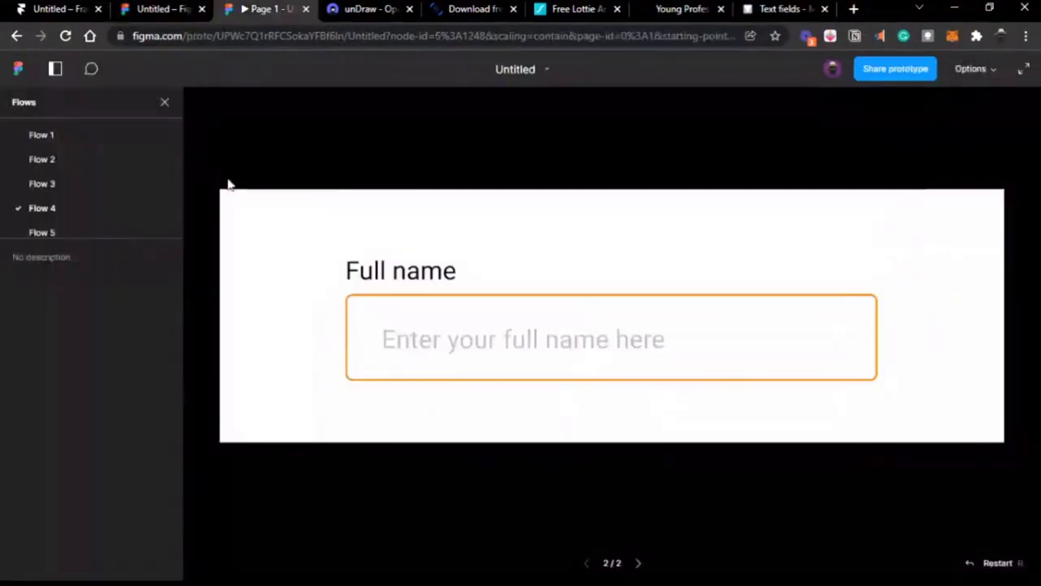
{"action": "left_click", "coordinate": [135, 232]}
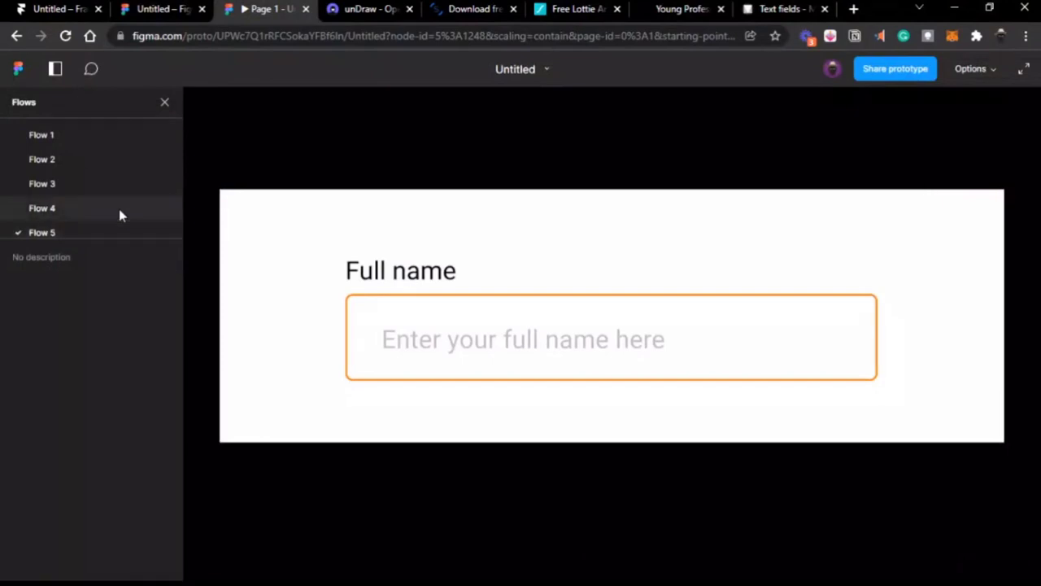
{"action": "left_click", "coordinate": [404, 335]}
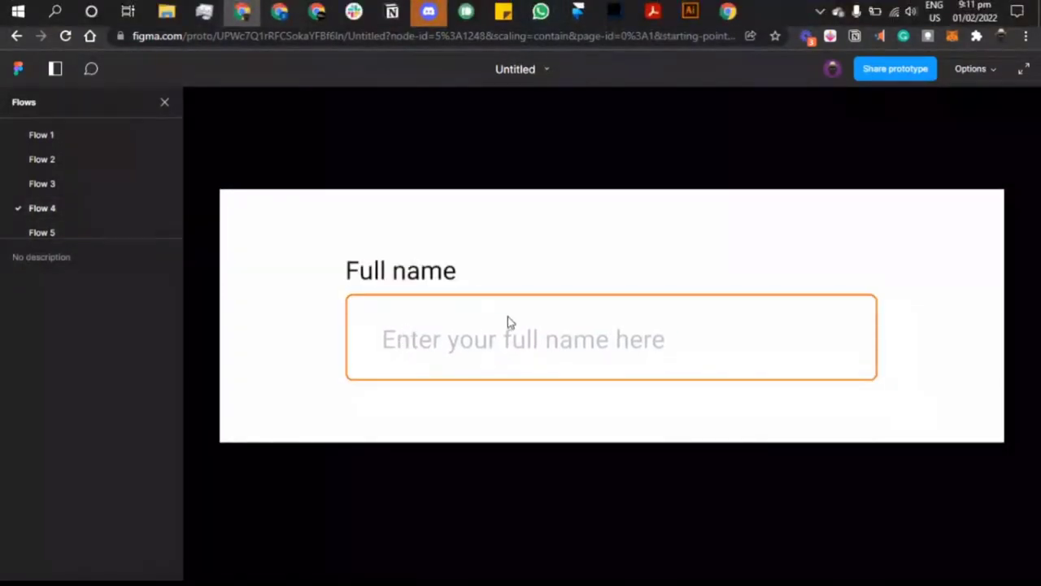
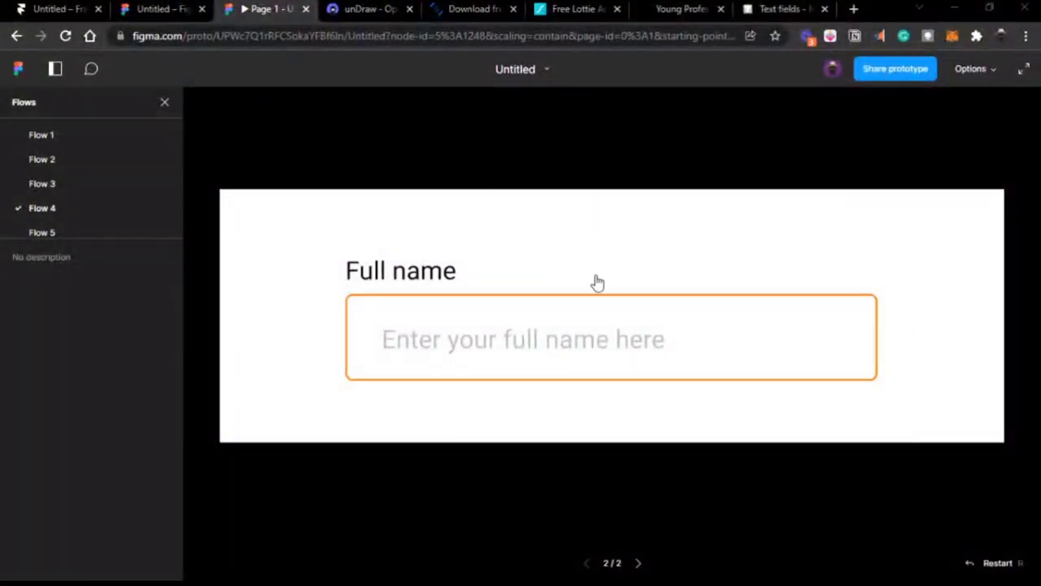
Step: Minimize the Discord window and return to the Figma design file in Chrome
{"action": "key", "text": "alt+Tab"}
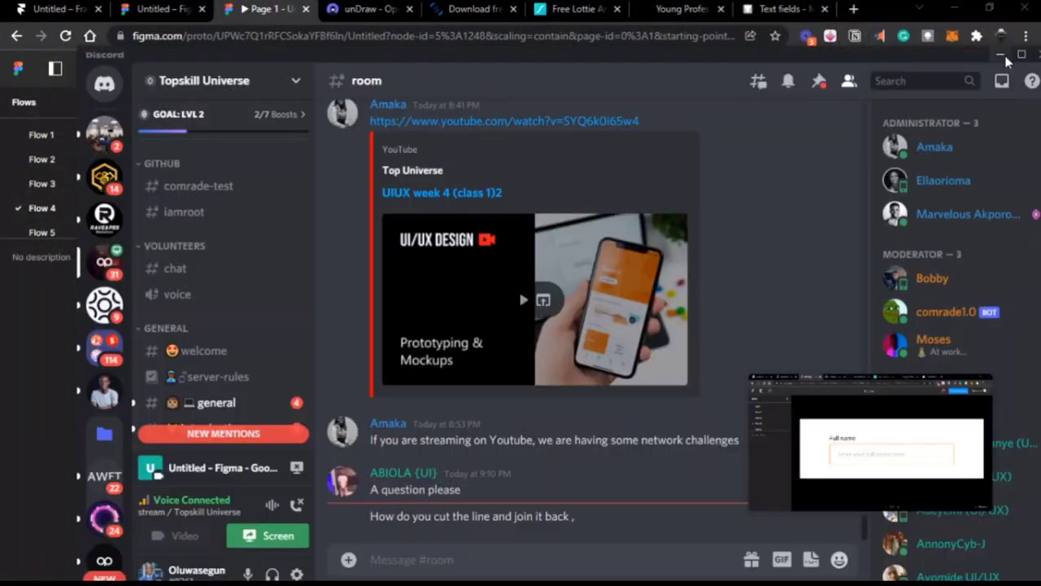
{"action": "left_click", "coordinate": [1001, 55]}
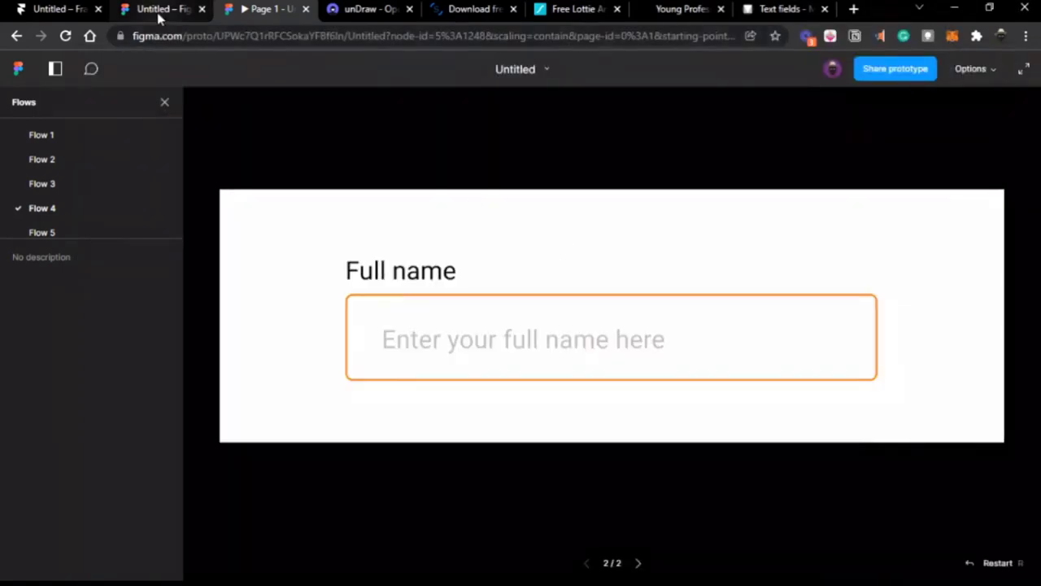
{"action": "left_click", "coordinate": [158, 10]}
Step: Draw a 145×24 rectangle below the Full name field
{"action": "scroll", "coordinate": [464, 236], "scroll_direction": "right", "scroll_amount": 3}
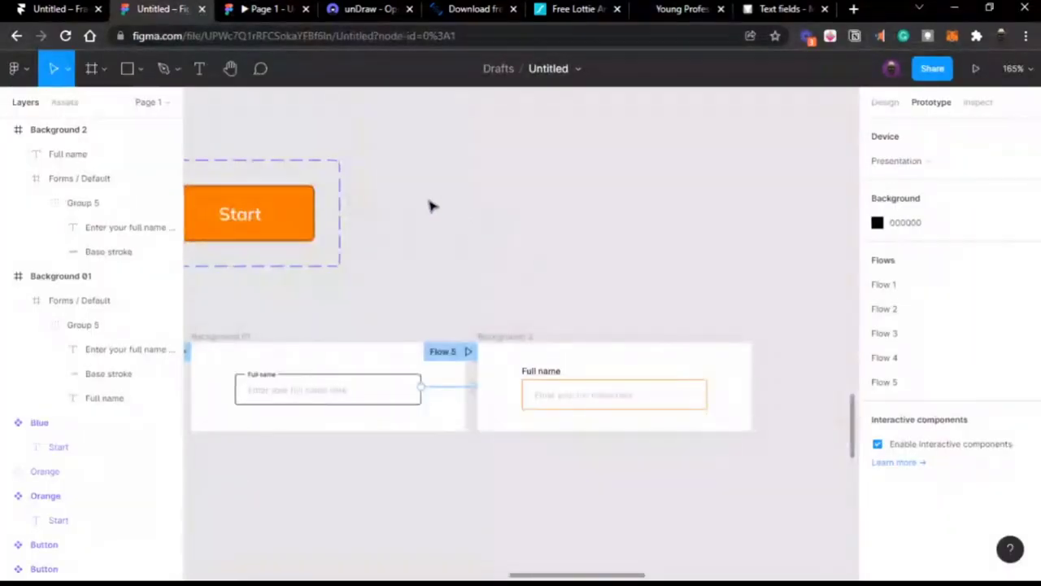
{"action": "scroll", "coordinate": [416, 193], "scroll_direction": "up", "scroll_amount": 5}
{"action": "scroll", "coordinate": [421, 193], "scroll_direction": "down", "scroll_amount": 3}
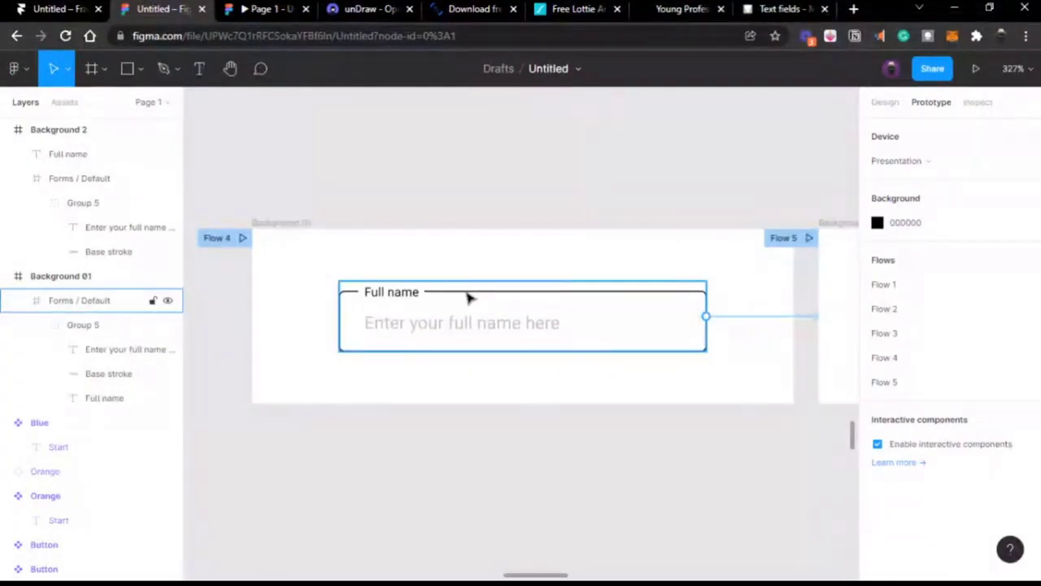
{"action": "scroll", "coordinate": [468, 297], "scroll_direction": "down", "scroll_amount": 1}
{"action": "scroll", "coordinate": [468, 297], "scroll_direction": "down", "scroll_amount": 1}
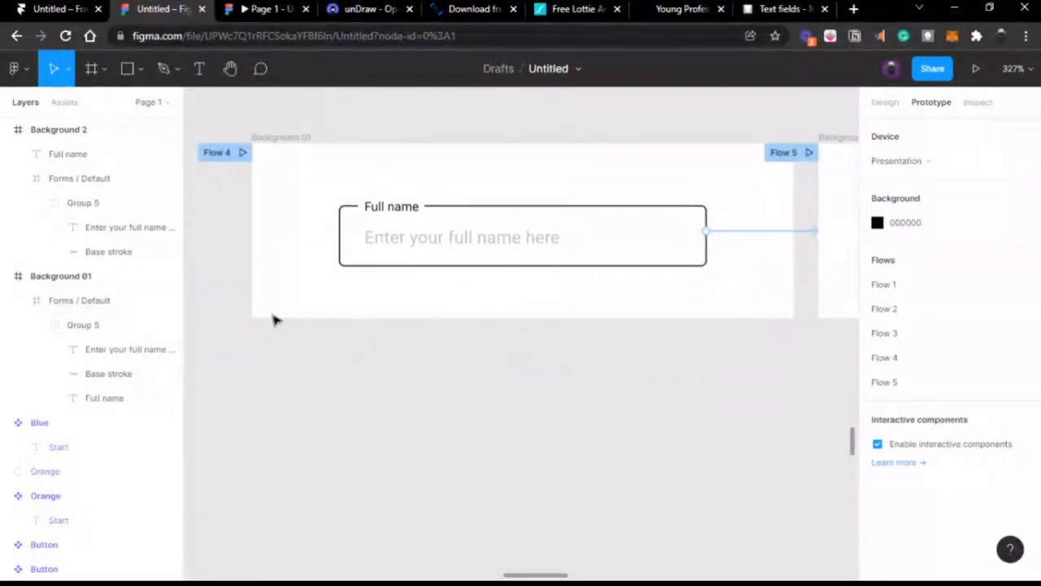
{"action": "left_click", "coordinate": [127, 69]}
{"action": "left_click_drag", "start_coordinate": [335, 347], "coordinate": [699, 406]}
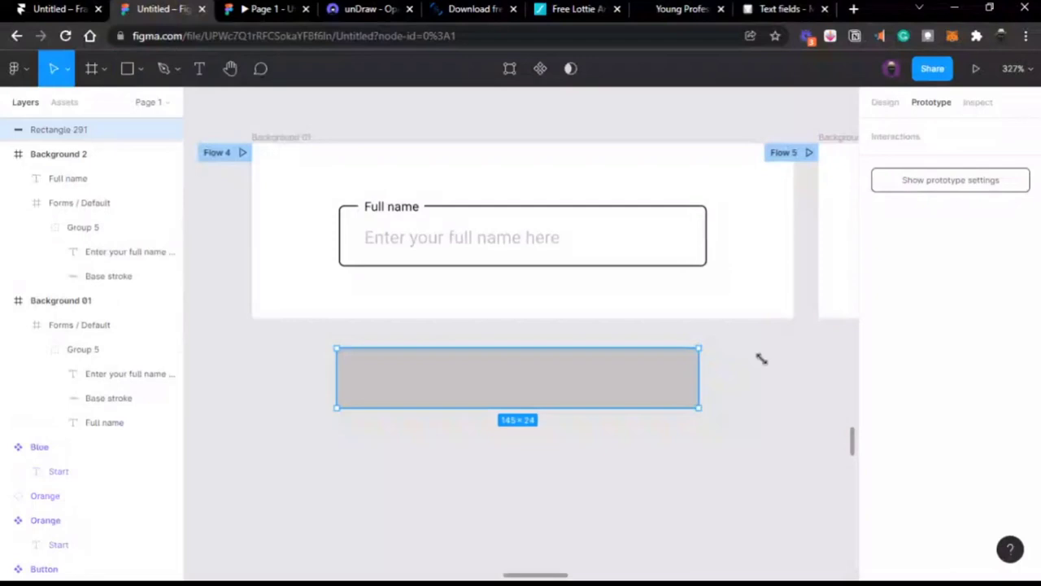
Step: Experiment with adding and removing fill and outline layers on the rectangle
{"action": "left_click", "coordinate": [891, 107]}
{"action": "left_click", "coordinate": [1023, 376]}
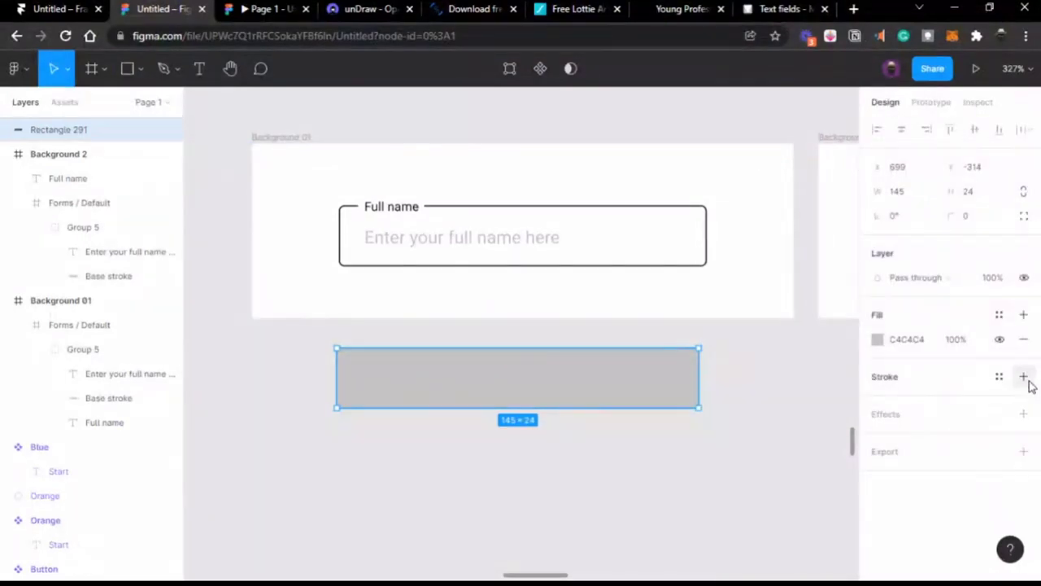
{"action": "left_click", "coordinate": [1023, 339]}
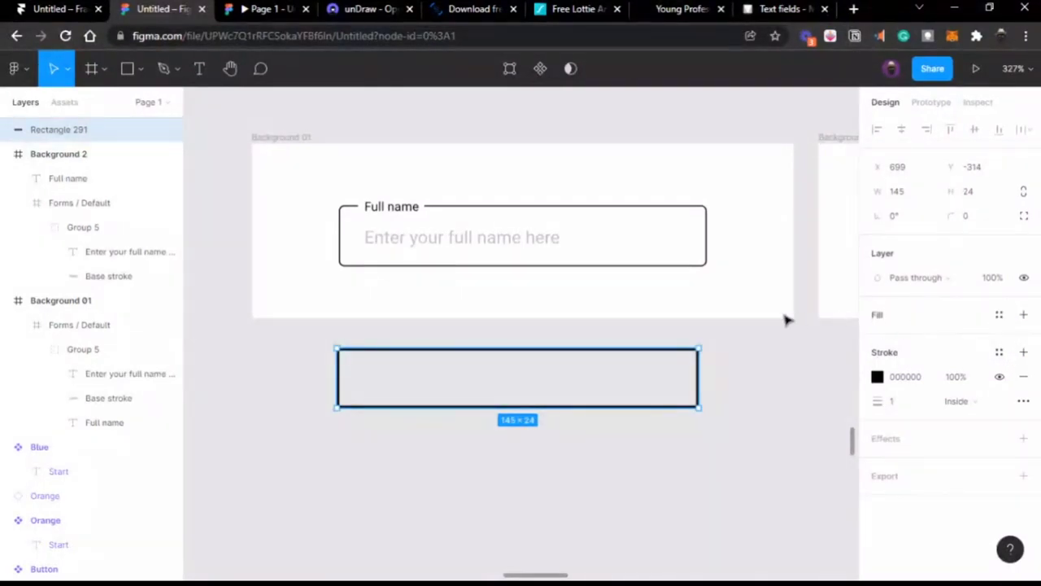
{"action": "left_click", "coordinate": [1023, 315]}
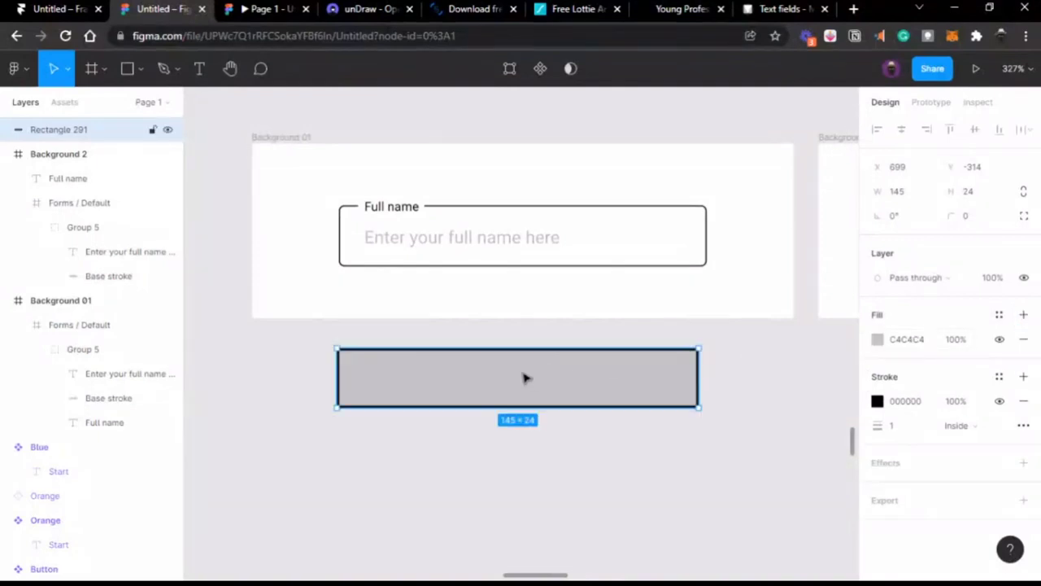
{"action": "left_click", "coordinate": [1023, 340]}
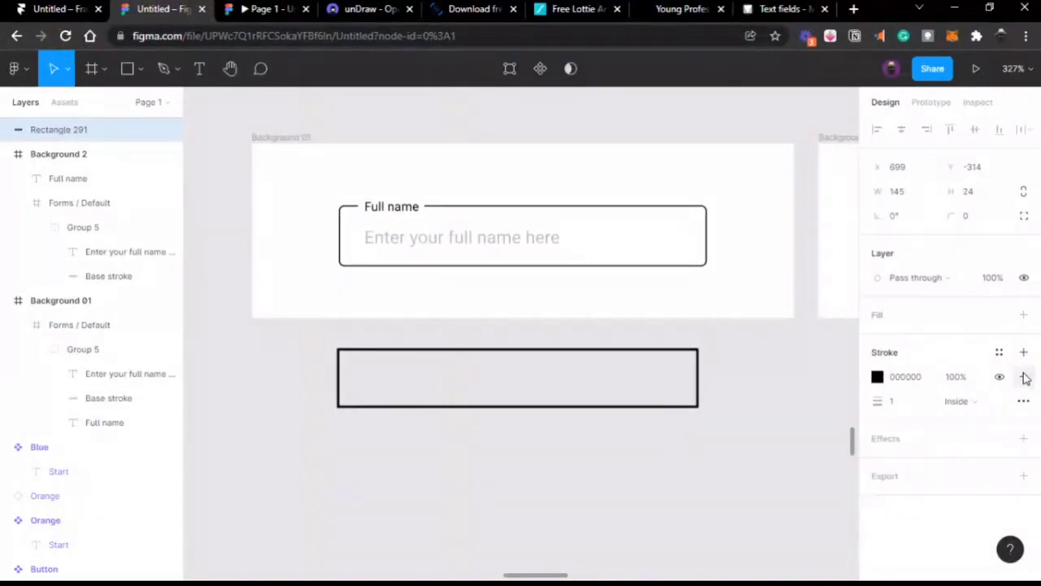
{"action": "left_click", "coordinate": [1024, 378]}
{"action": "left_click", "coordinate": [1023, 315]}
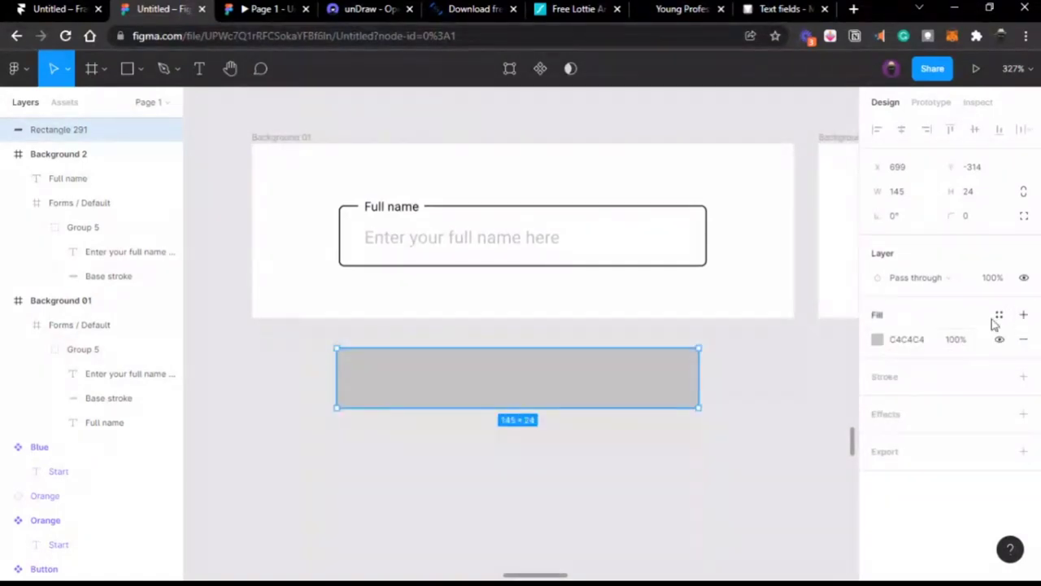
{"action": "left_click", "coordinate": [1023, 315]}
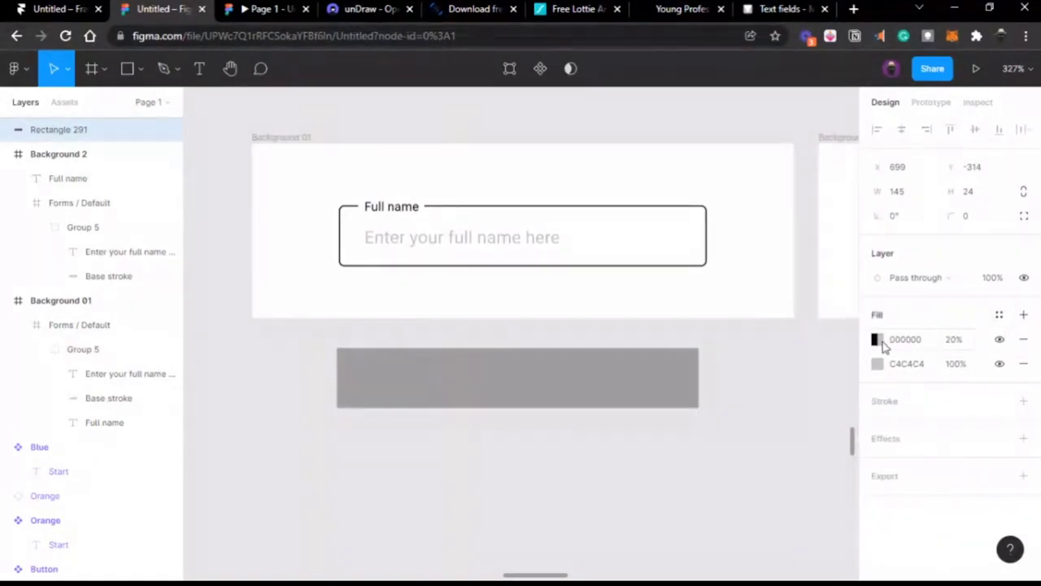
{"action": "left_click", "coordinate": [1023, 315]}
{"action": "left_click", "coordinate": [1024, 340]}
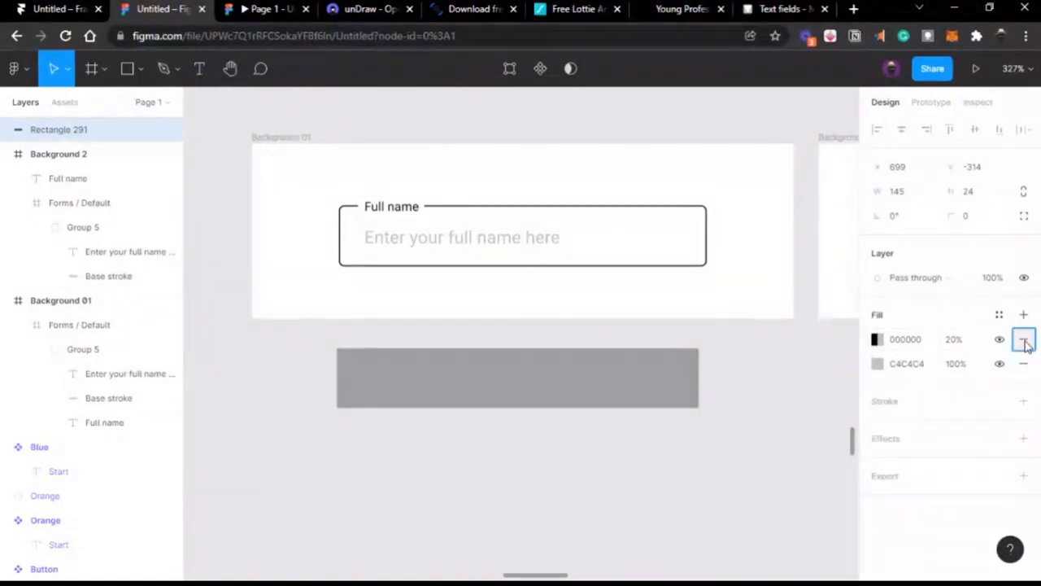
{"action": "left_click", "coordinate": [1025, 340]}
Step: Leave the rectangle with a single 1 px black outline and no fill
{"action": "left_click", "coordinate": [1025, 376]}
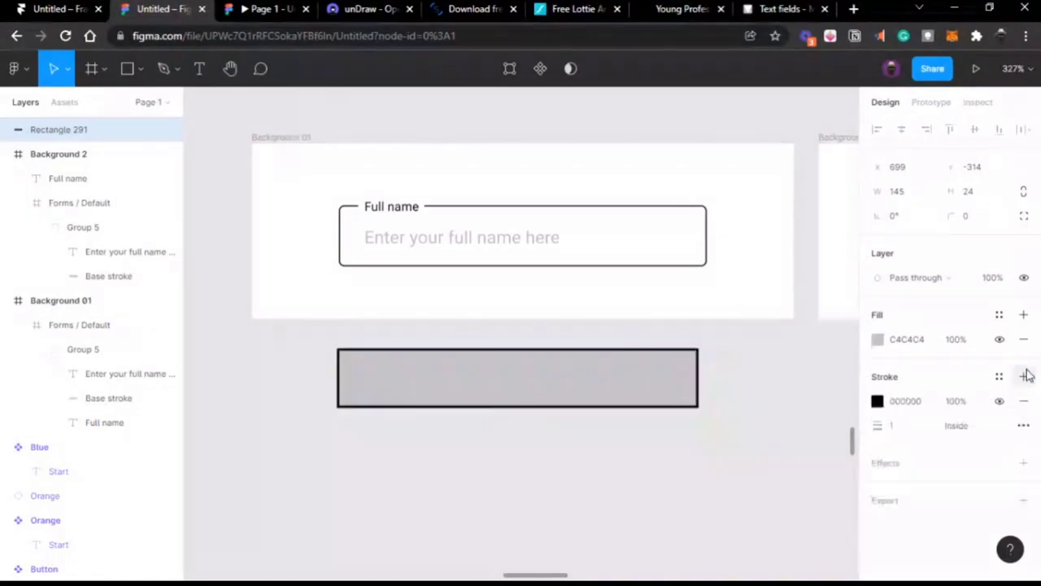
{"action": "left_click", "coordinate": [1024, 376]}
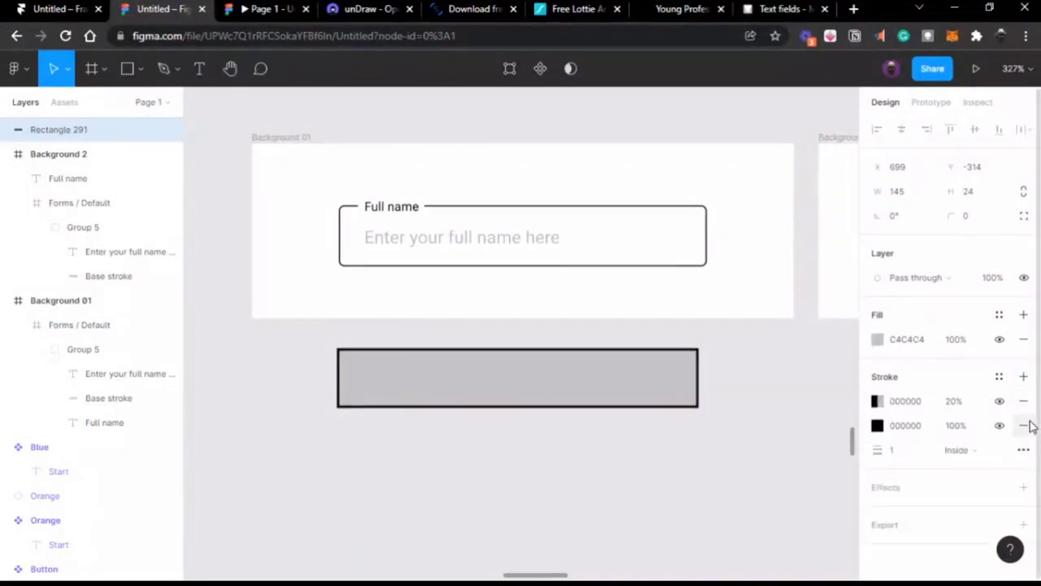
{"action": "left_click", "coordinate": [1026, 425]}
{"action": "left_click", "coordinate": [1025, 401]}
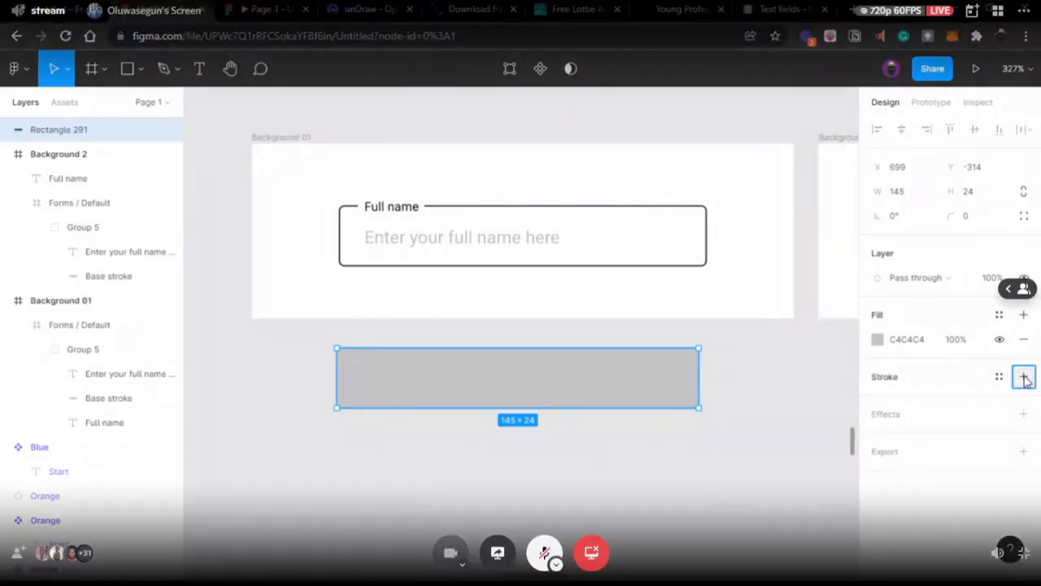
{"action": "left_click", "coordinate": [1025, 377]}
{"action": "left_click", "coordinate": [1024, 339]}
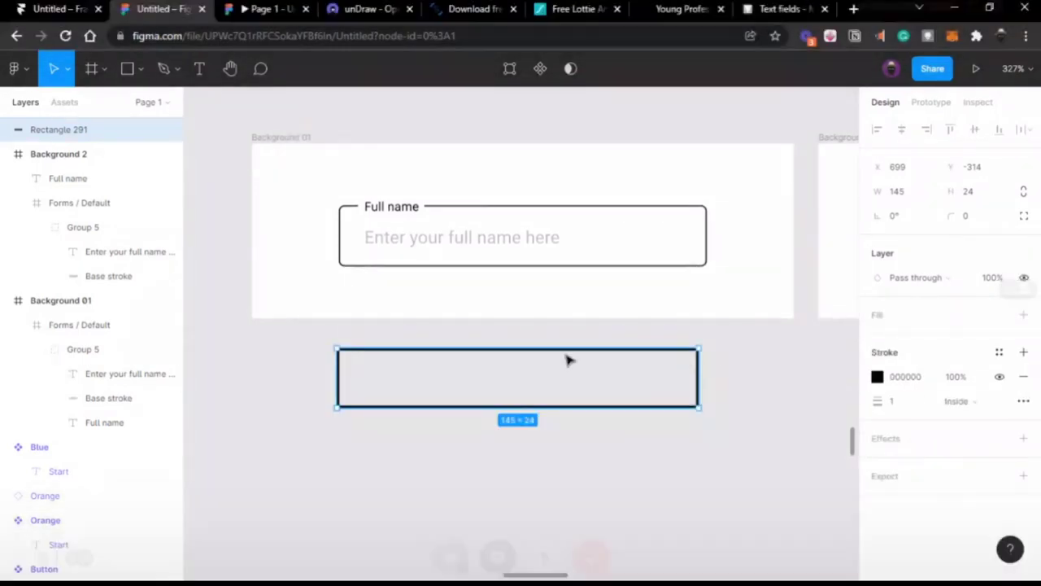
Step: Enter and exit vector editing on the outlined rectangle a couple of times
{"action": "scroll", "coordinate": [561, 353], "scroll_direction": "up", "scroll_amount": 5}
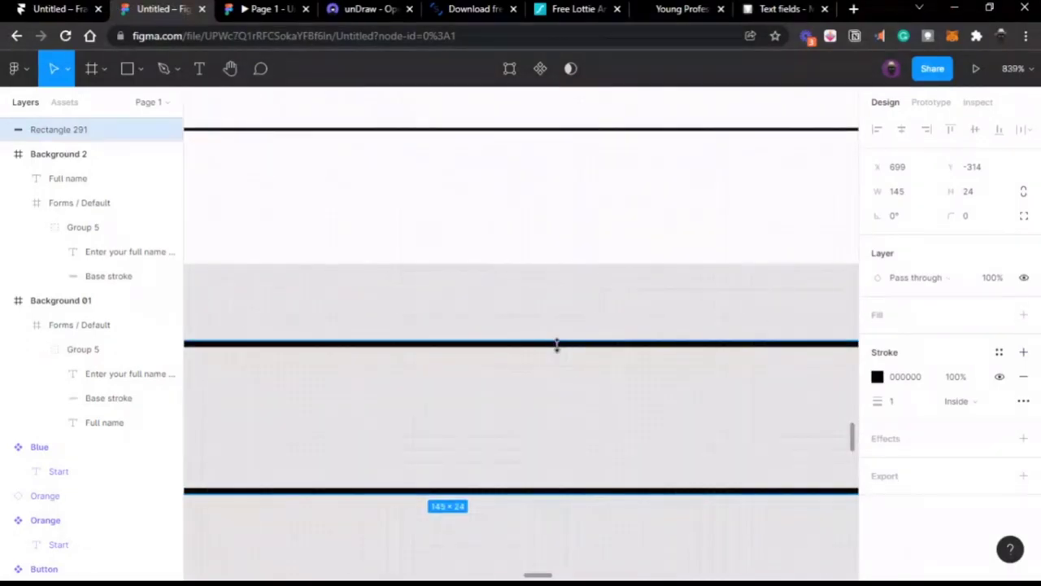
{"action": "double_click", "coordinate": [560, 353]}
{"action": "scroll", "coordinate": [561, 353], "scroll_direction": "down", "scroll_amount": 3}
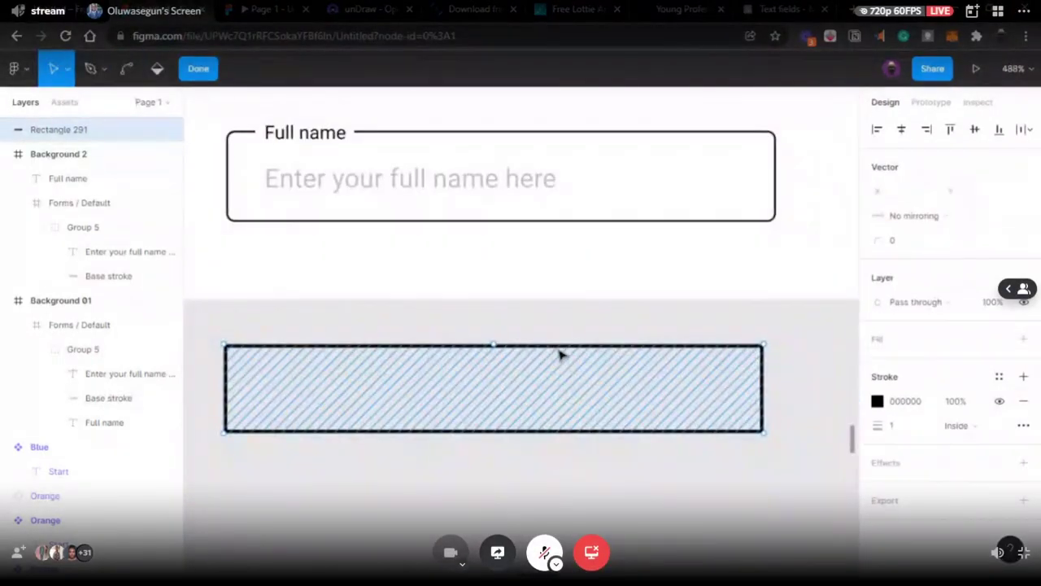
{"action": "key", "text": "Escape"}
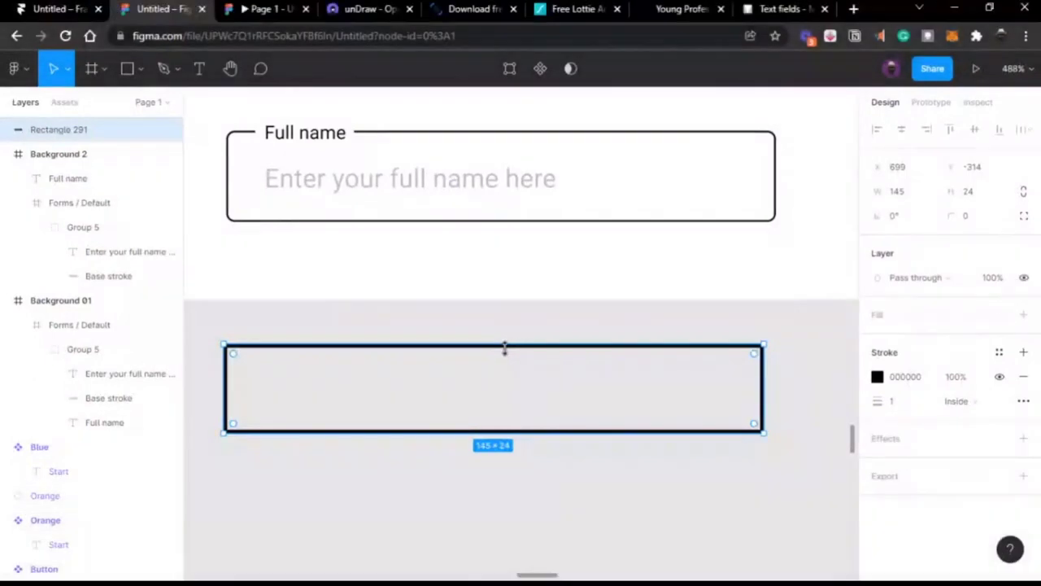
{"action": "double_click", "coordinate": [507, 356]}
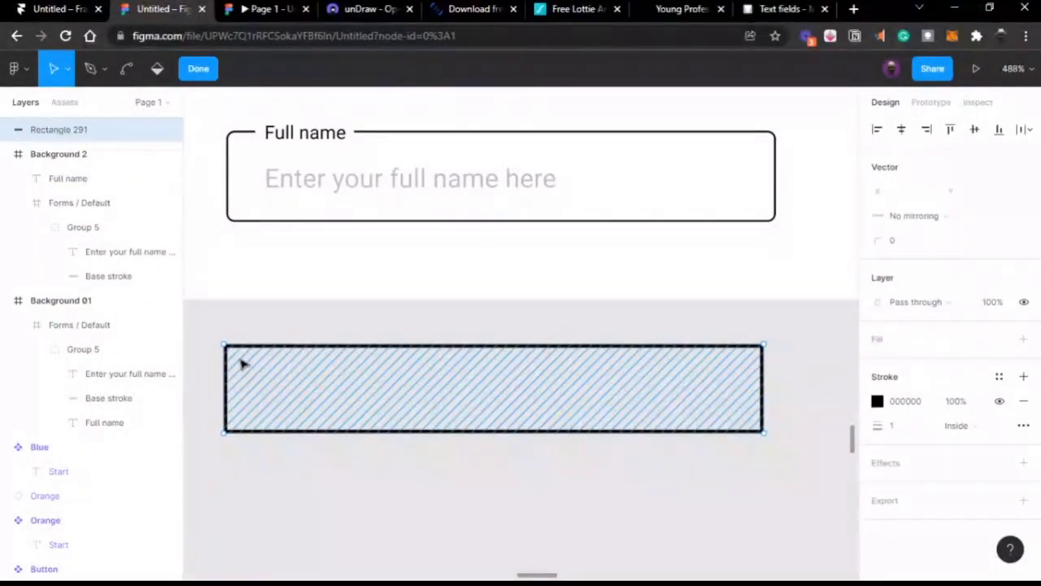
{"action": "scroll", "coordinate": [242, 363], "scroll_direction": "left", "scroll_amount": 3}
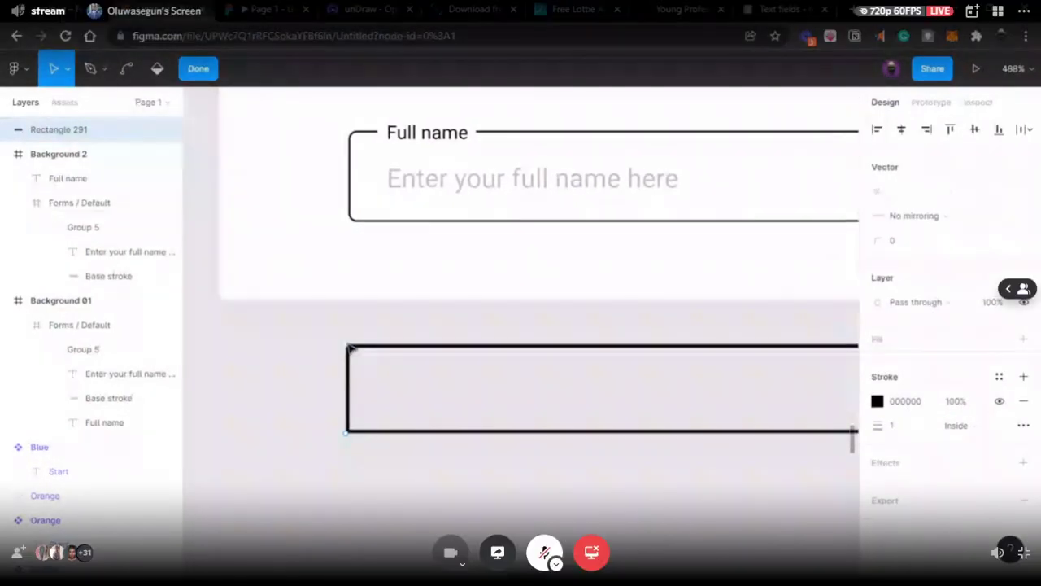
{"action": "scroll", "coordinate": [350, 348], "scroll_direction": "up", "scroll_amount": 3}
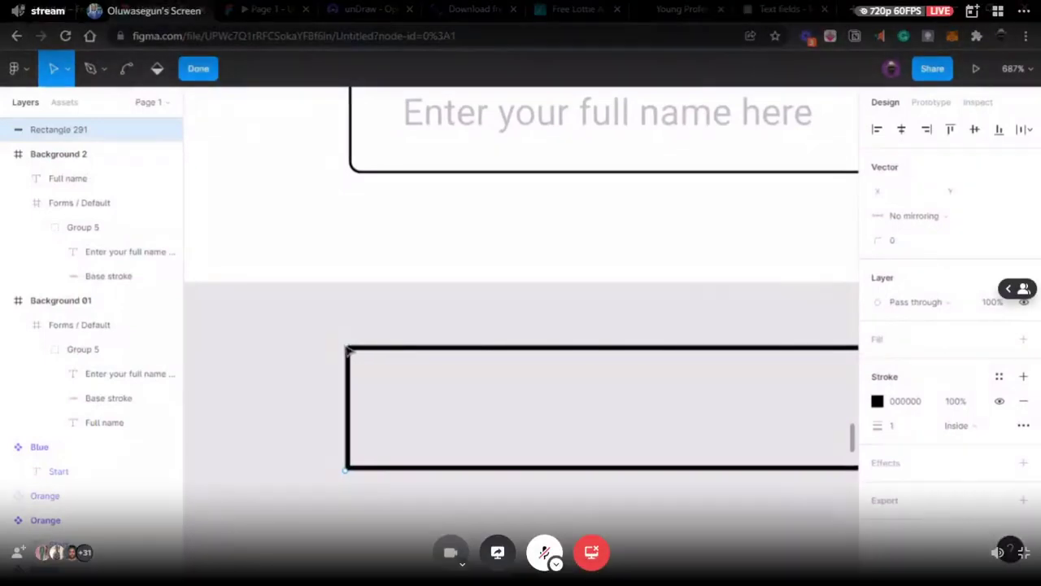
{"action": "key", "text": "Escape"}
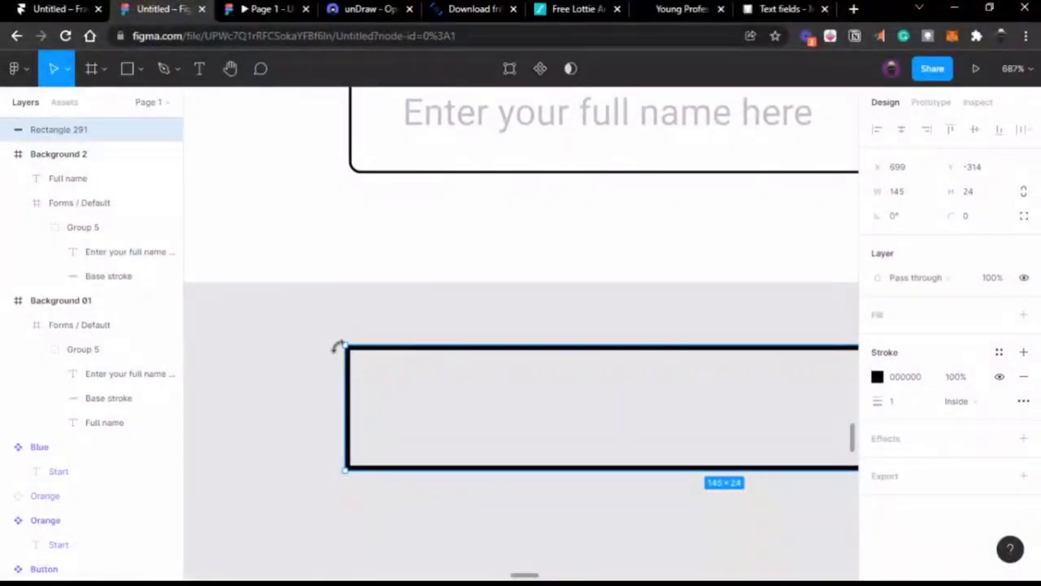
Step: Re-enter vector editing and select the rectangle's top-left corner point
{"action": "scroll", "coordinate": [655, 464], "scroll_direction": "right", "scroll_amount": 3}
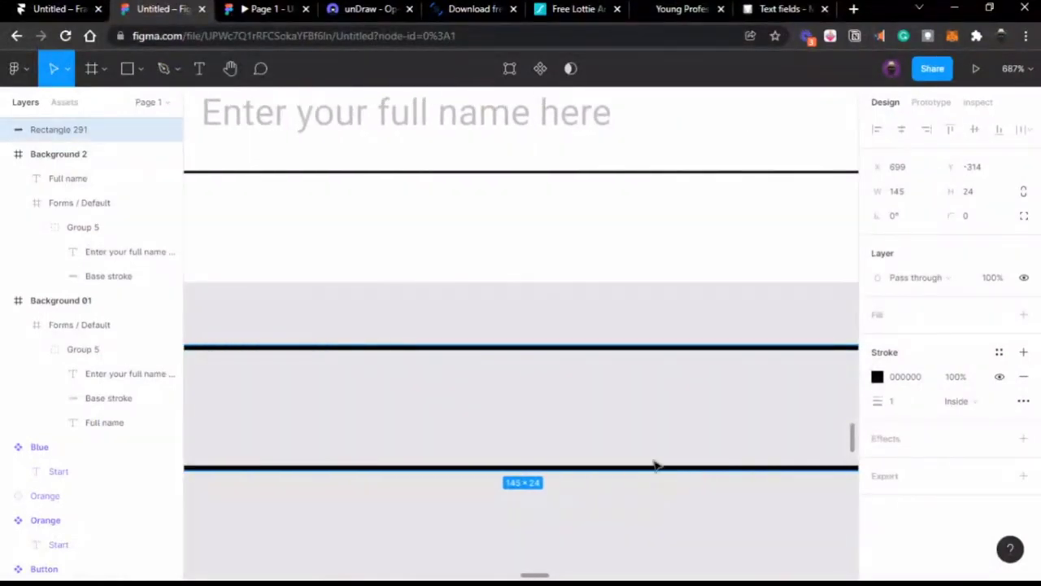
{"action": "scroll", "coordinate": [655, 464], "scroll_direction": "left", "scroll_amount": 5}
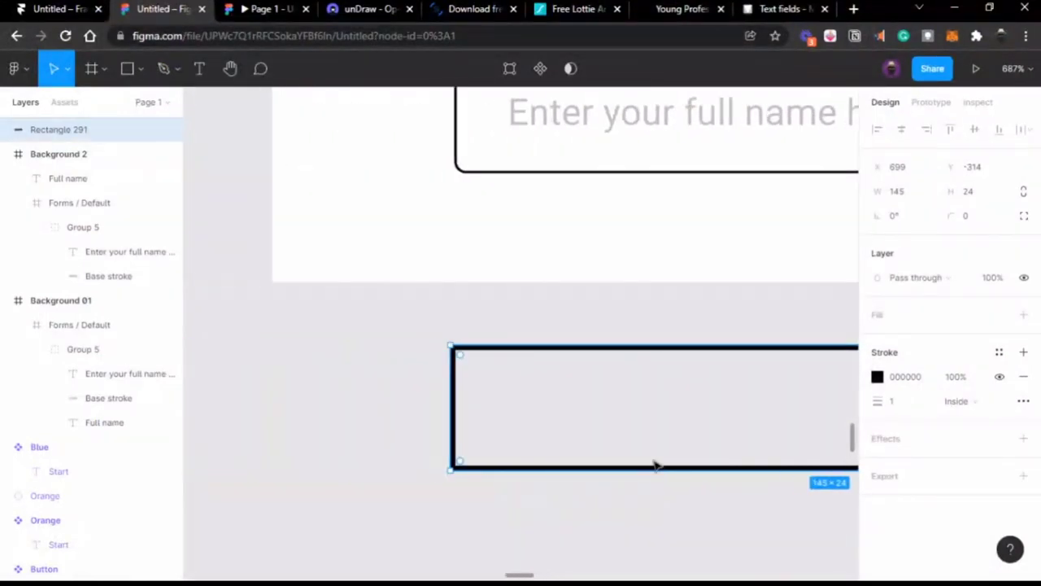
{"action": "double_click", "coordinate": [480, 359]}
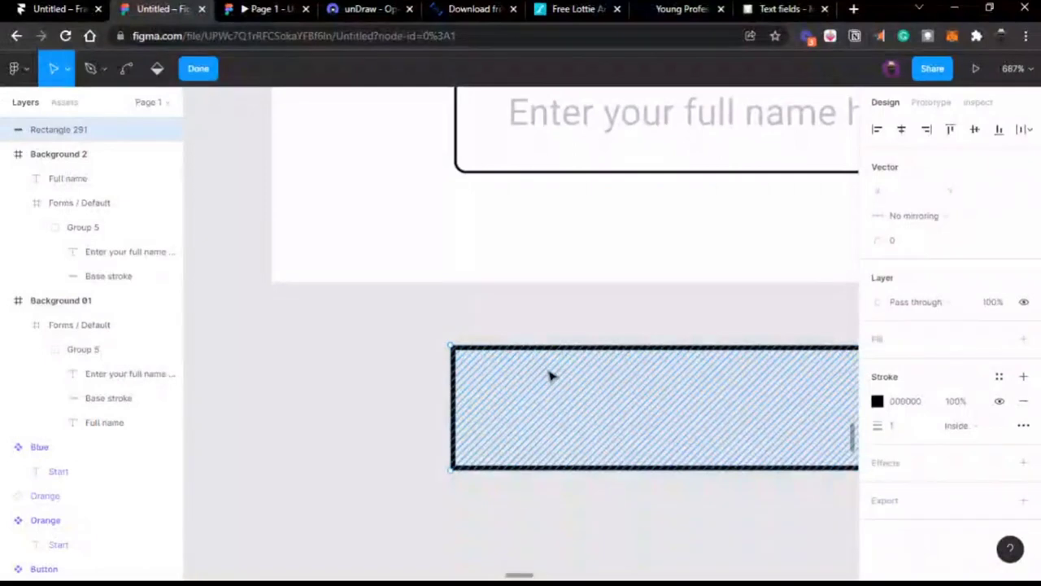
{"action": "scroll", "coordinate": [571, 394], "scroll_direction": "left", "scroll_amount": 4}
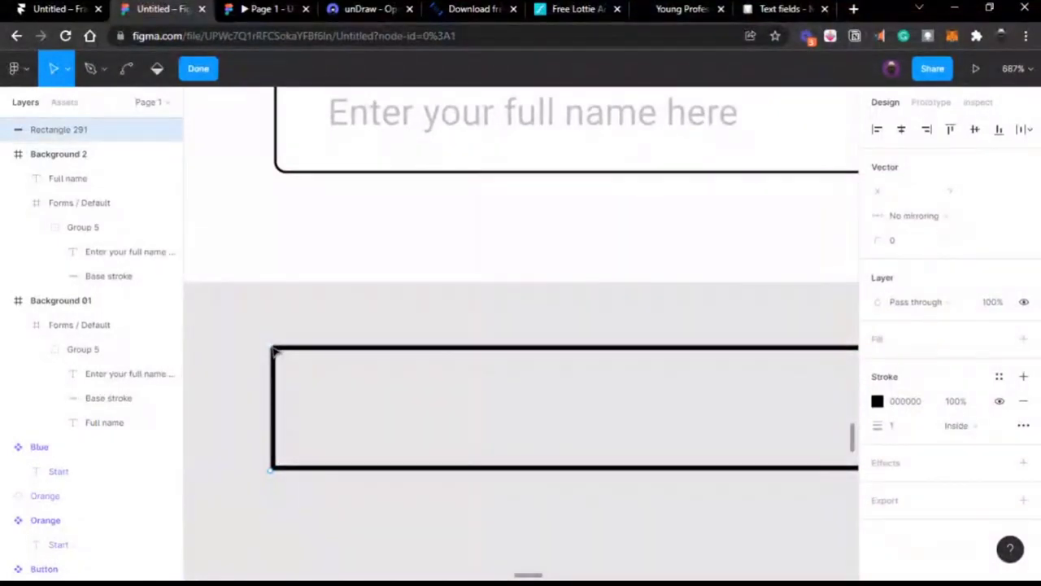
{"action": "left_click", "coordinate": [273, 349]}
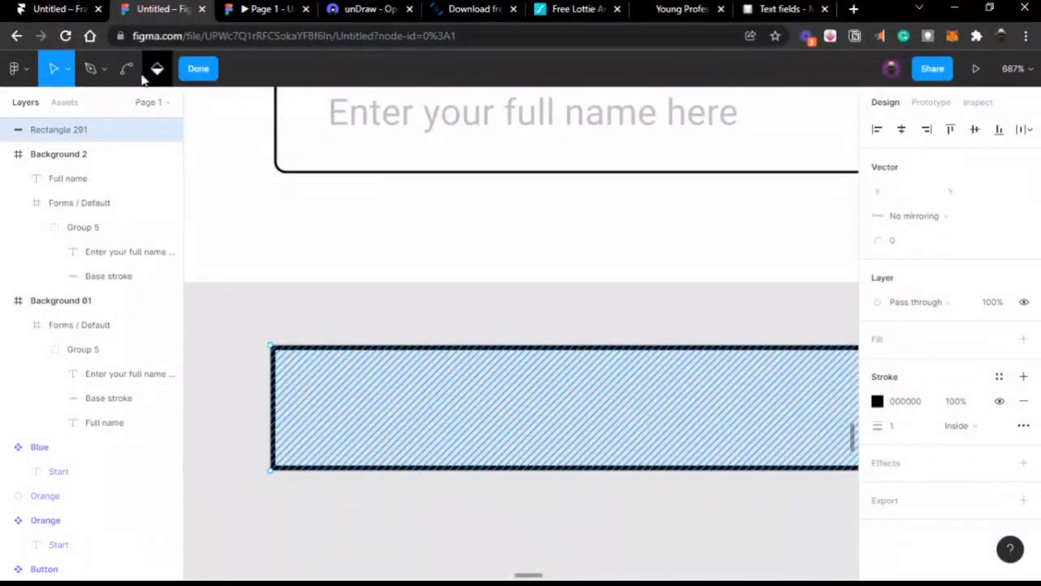
Step: Add a point on the rectangle's top edge near the left end
{"action": "left_click", "coordinate": [90, 68]}
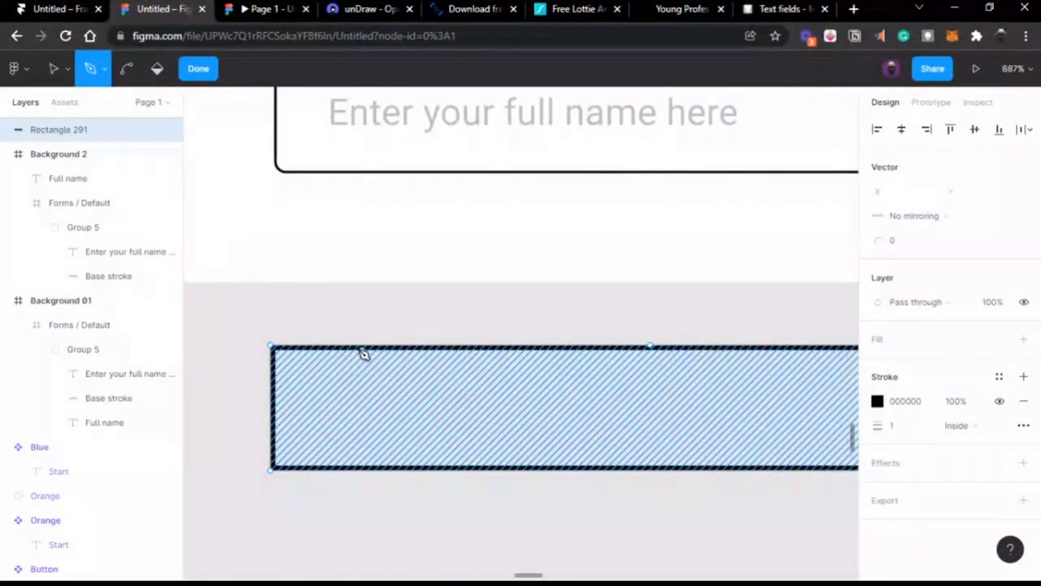
{"action": "left_click", "coordinate": [316, 347]}
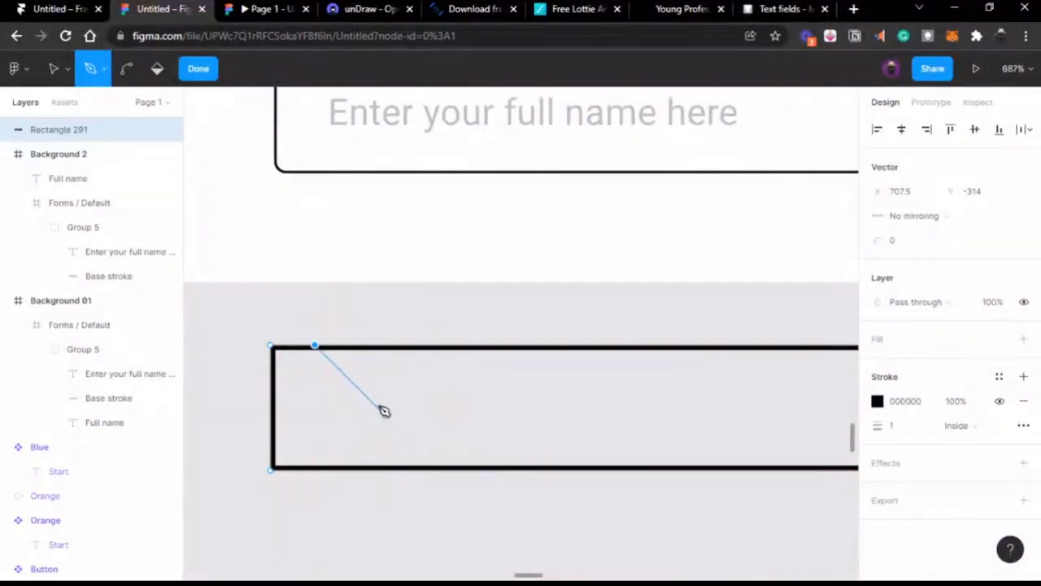
{"action": "left_click", "coordinate": [200, 69]}
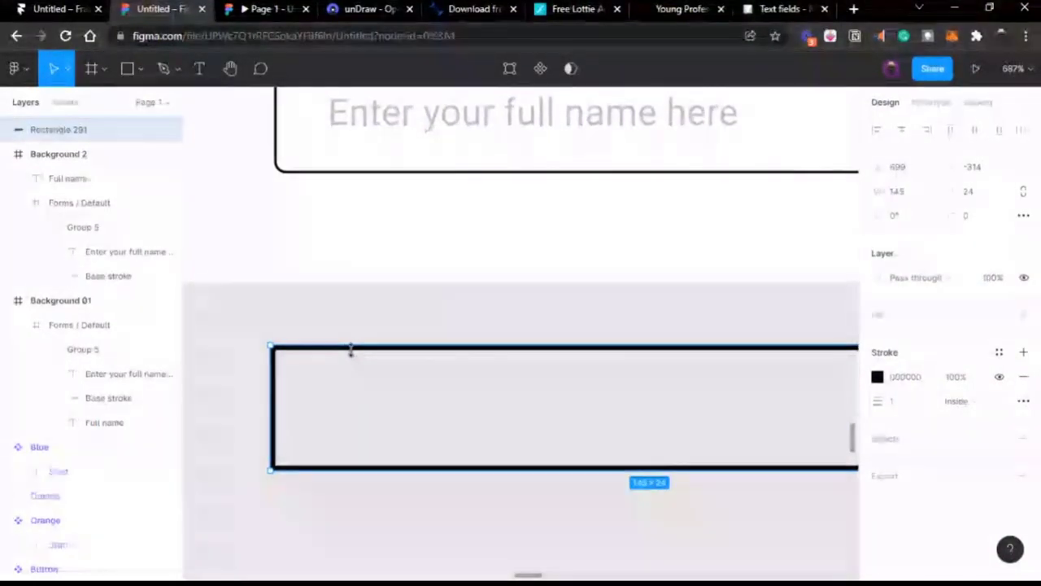
{"action": "double_click", "coordinate": [354, 359]}
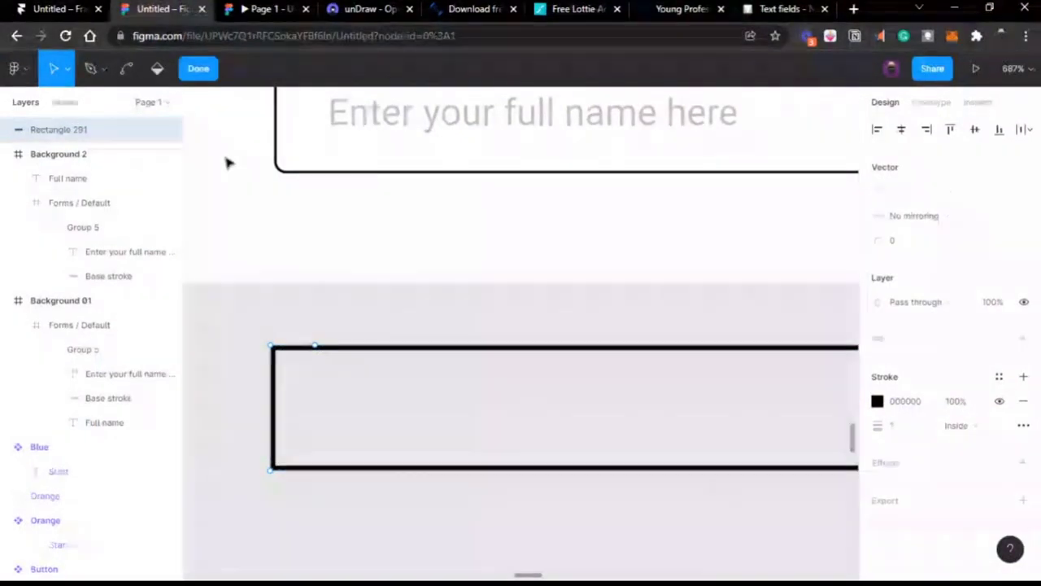
{"action": "left_click", "coordinate": [91, 70]}
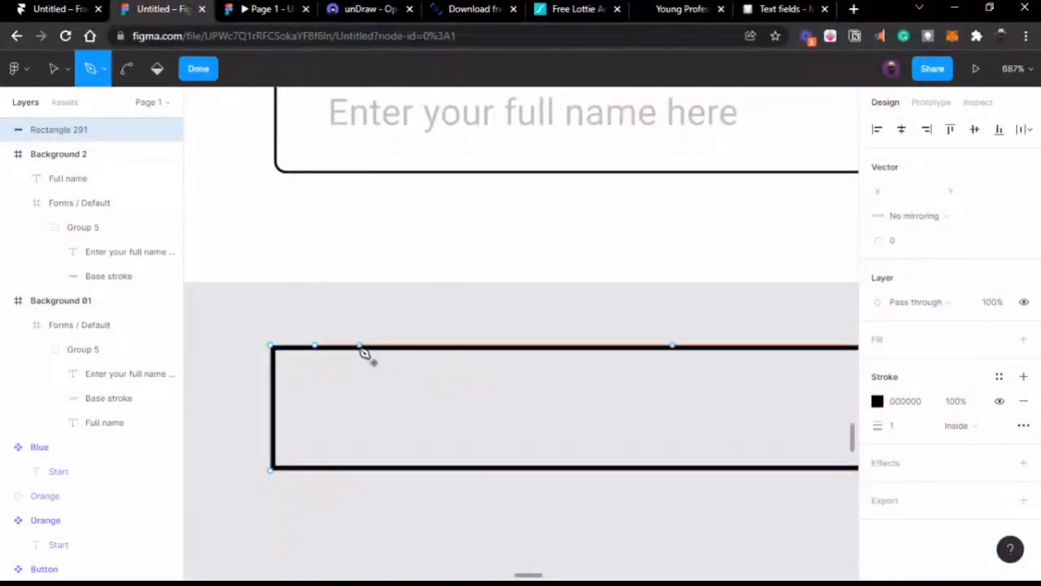
{"action": "left_click", "coordinate": [359, 346]}
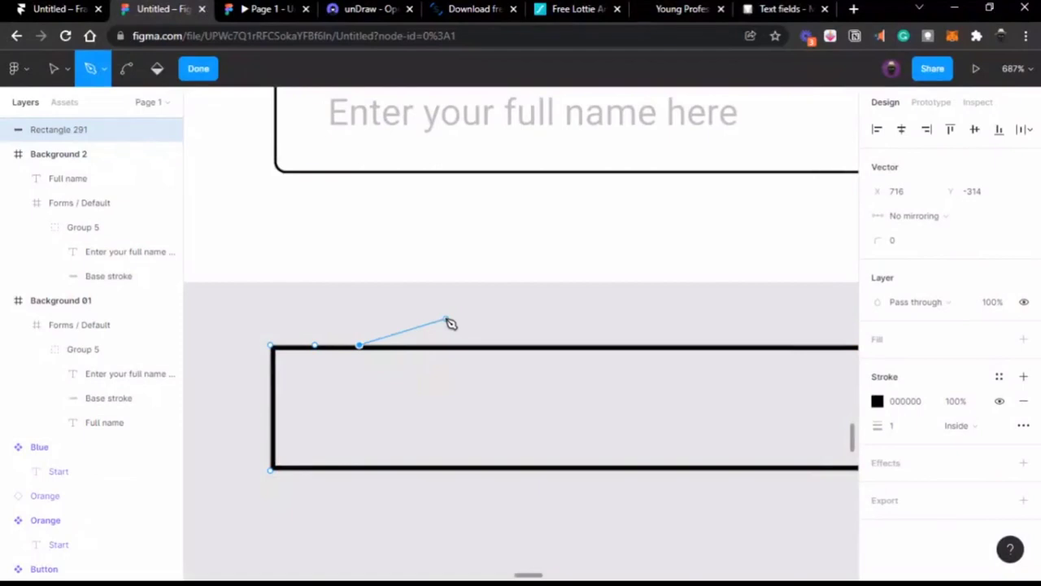
{"action": "key", "text": "Escape"}
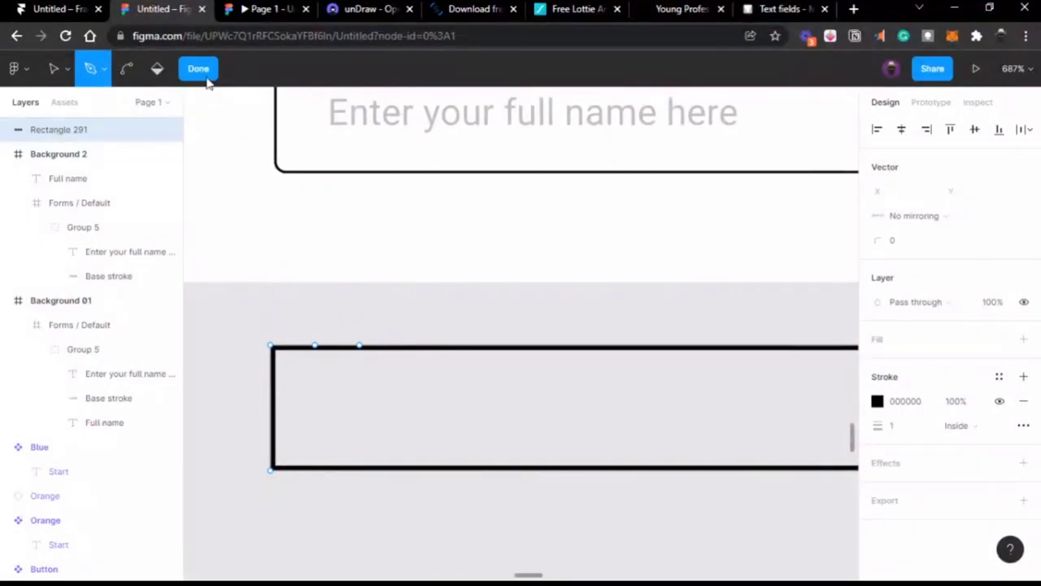
{"action": "left_click", "coordinate": [206, 77]}
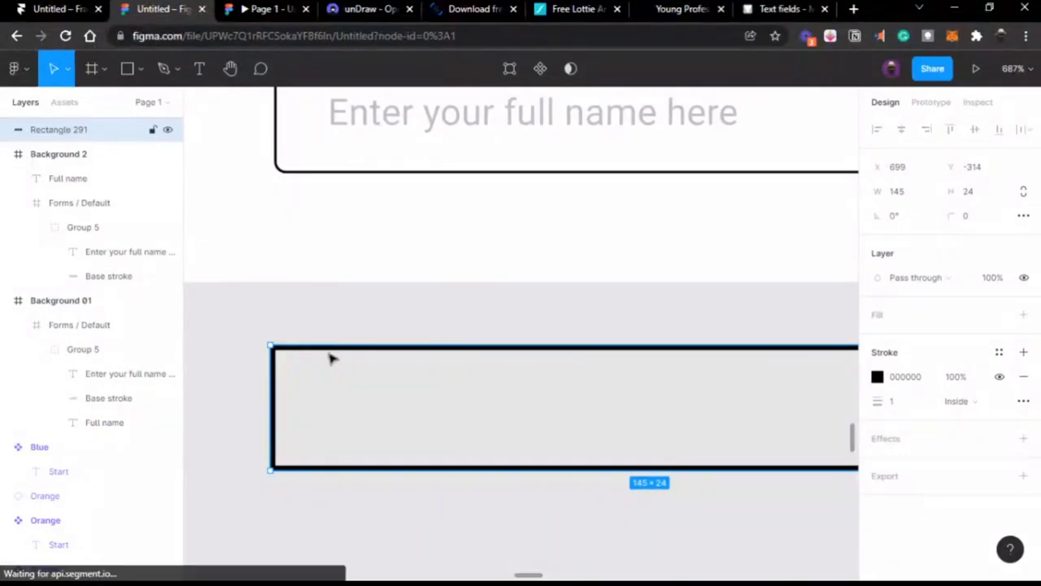
Step: Delete the left part of the top edge and slide its open end rightward
{"action": "double_click", "coordinate": [331, 357]}
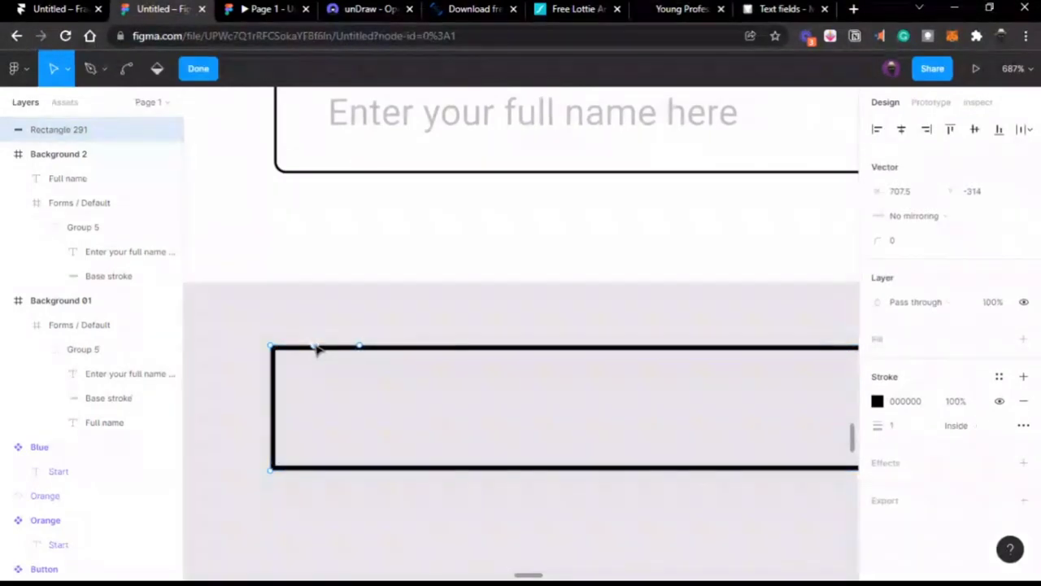
{"action": "left_click", "coordinate": [317, 347]}
{"action": "key", "text": "Delete"}
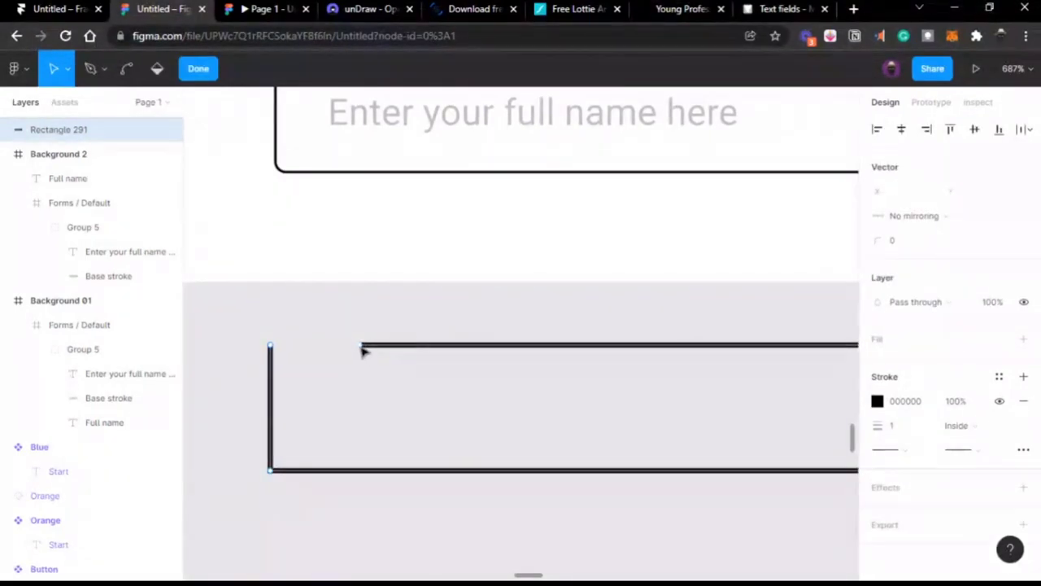
{"action": "left_click_drag", "start_coordinate": [362, 345], "coordinate": [398, 345]}
Step: Draw a short top segment from the top-left corner, keeping the right segment
{"action": "left_click", "coordinate": [94, 70]}
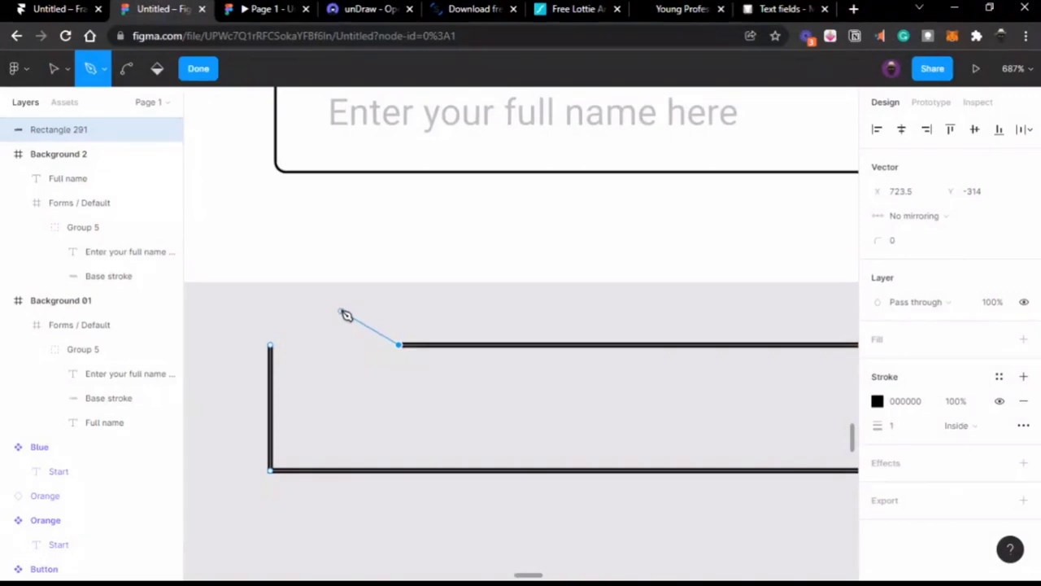
{"action": "left_click", "coordinate": [273, 346]}
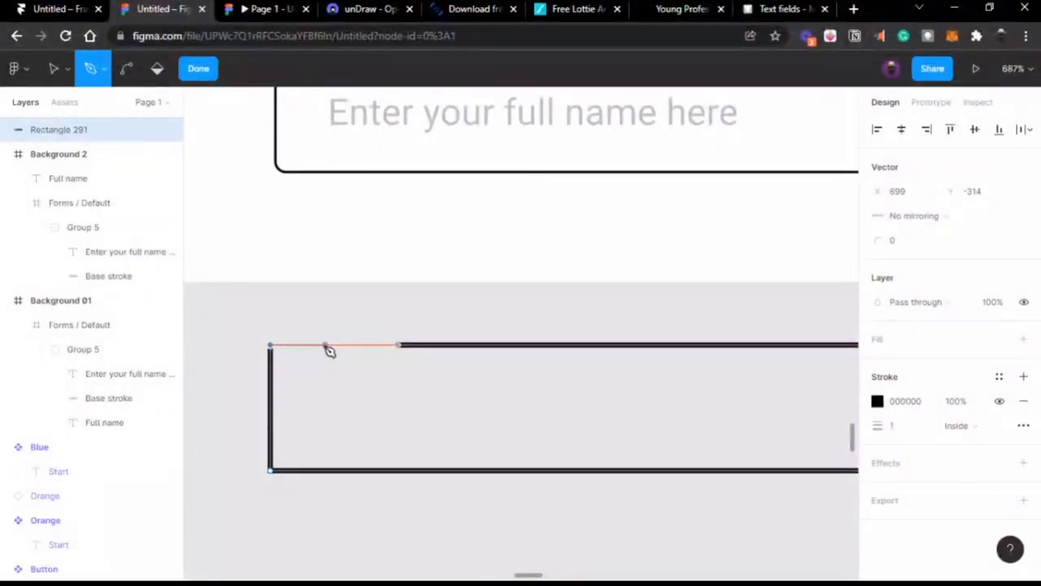
{"action": "left_click", "coordinate": [326, 346]}
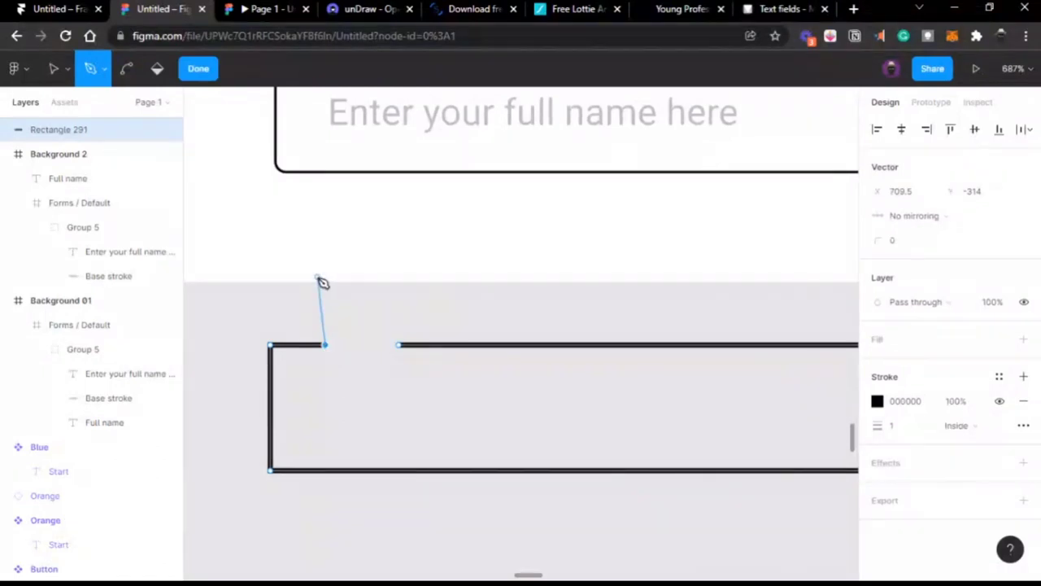
{"action": "left_click", "coordinate": [400, 347]}
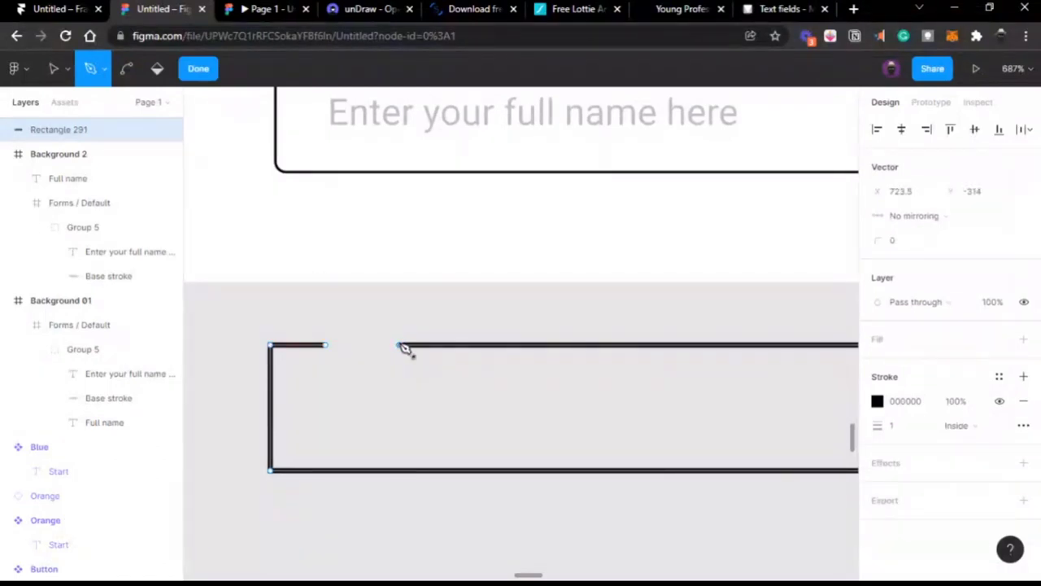
{"action": "key", "text": "Delete"}
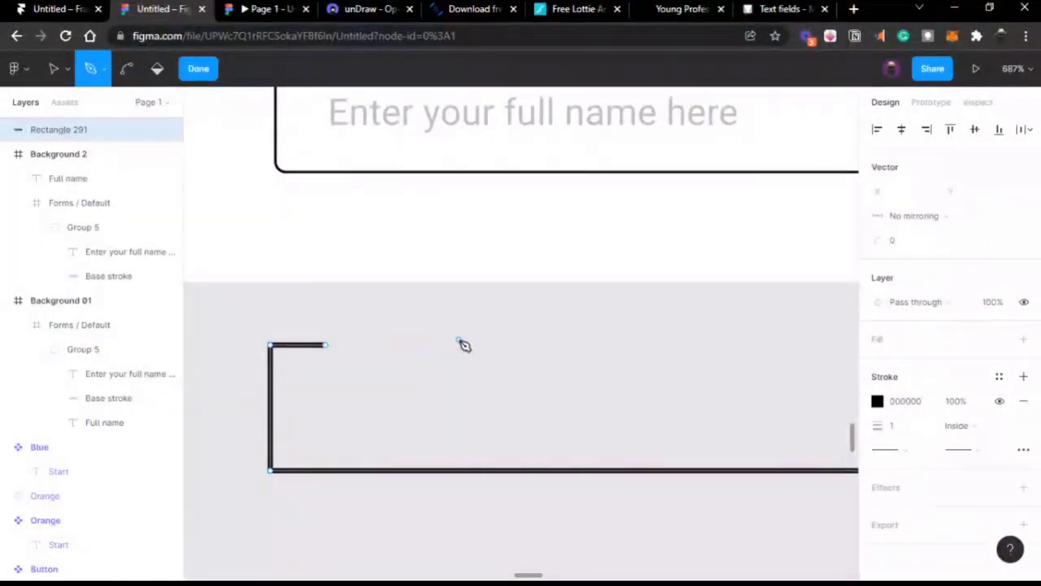
{"action": "key", "text": "ctrl+z"}
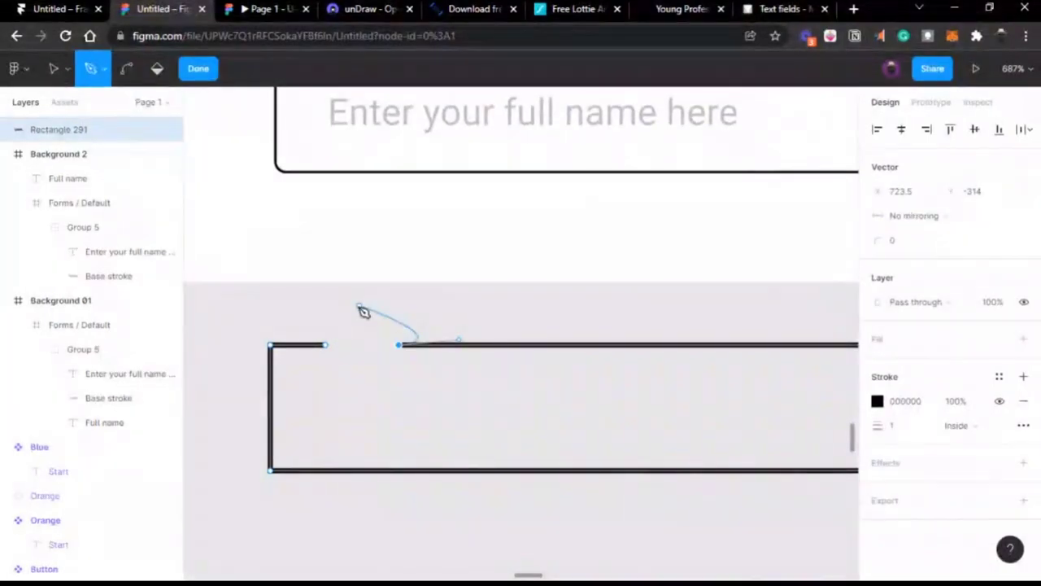
{"action": "left_click", "coordinate": [199, 69]}
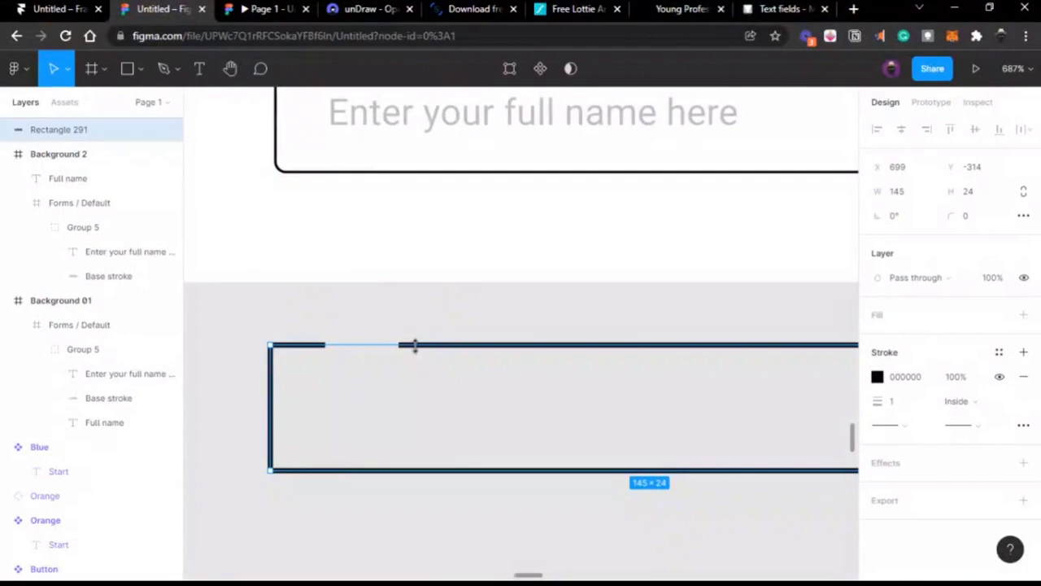
Step: Drag the right segment's end further right to widen the label gap
{"action": "double_click", "coordinate": [415, 346]}
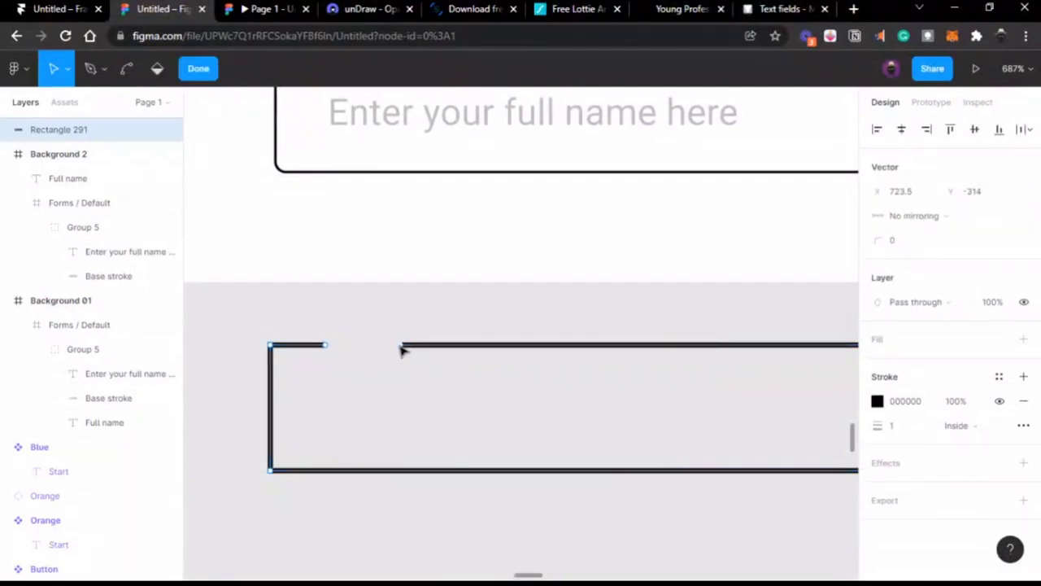
{"action": "left_click_drag", "start_coordinate": [401, 348], "coordinate": [486, 347]}
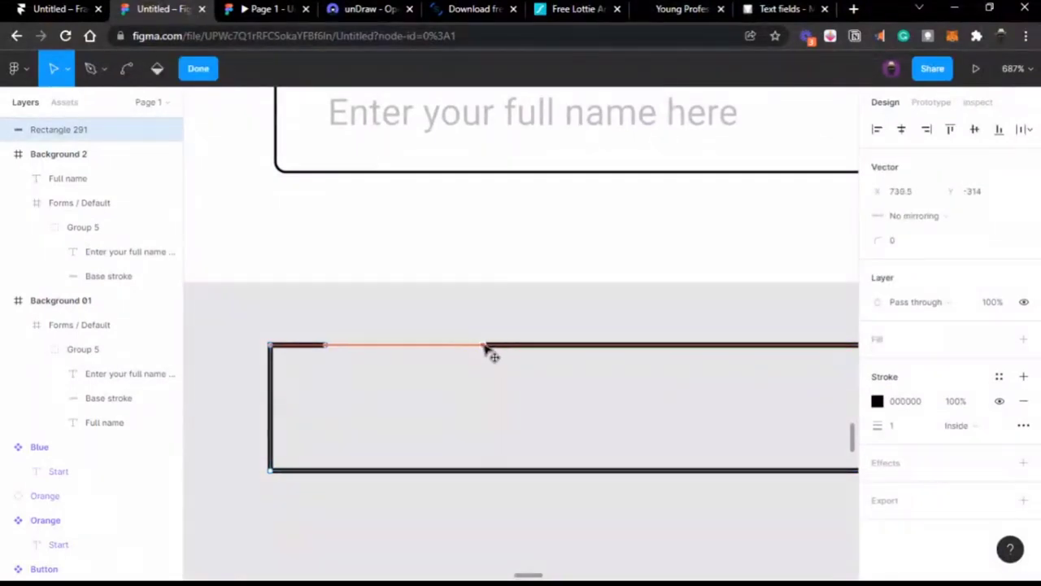
{"action": "scroll", "coordinate": [488, 350], "scroll_direction": "down", "scroll_amount": 5, "text": "ctrl"}
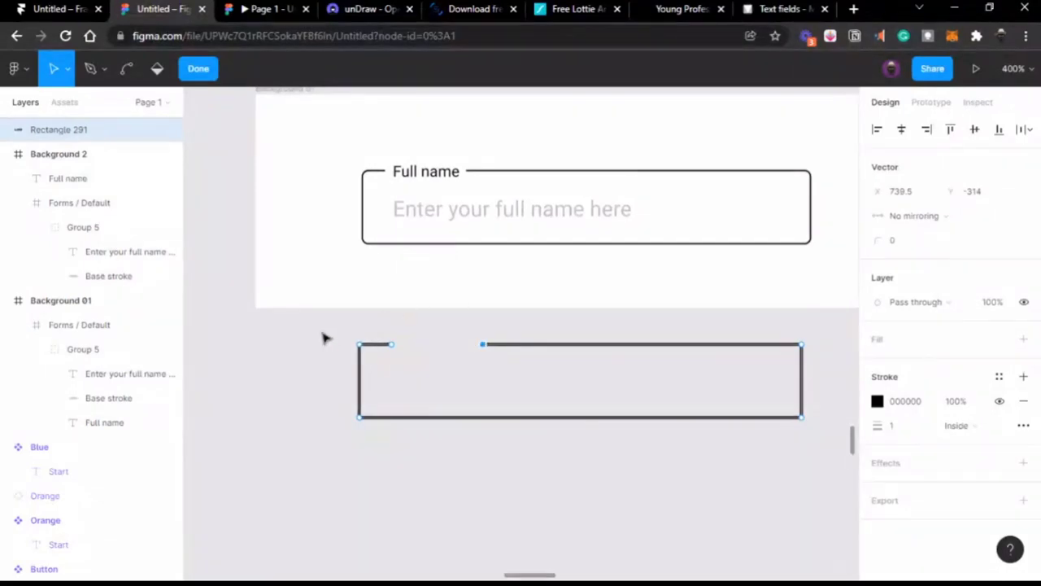
{"action": "key", "text": "Escape"}
{"action": "scroll", "coordinate": [443, 374], "scroll_direction": "up", "scroll_amount": 3, "text": "ctrl"}
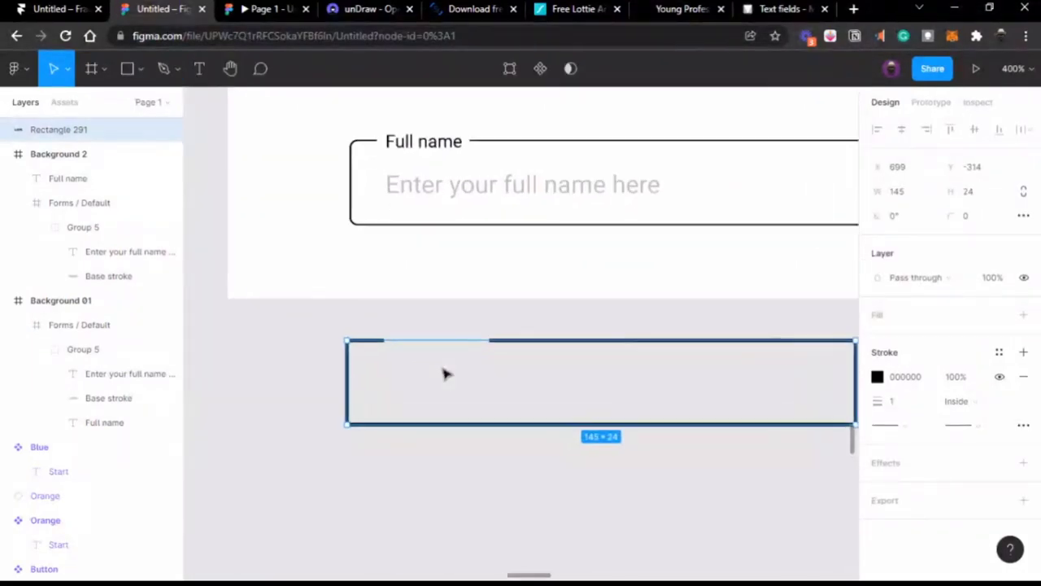
{"action": "left_click", "coordinate": [302, 353]}
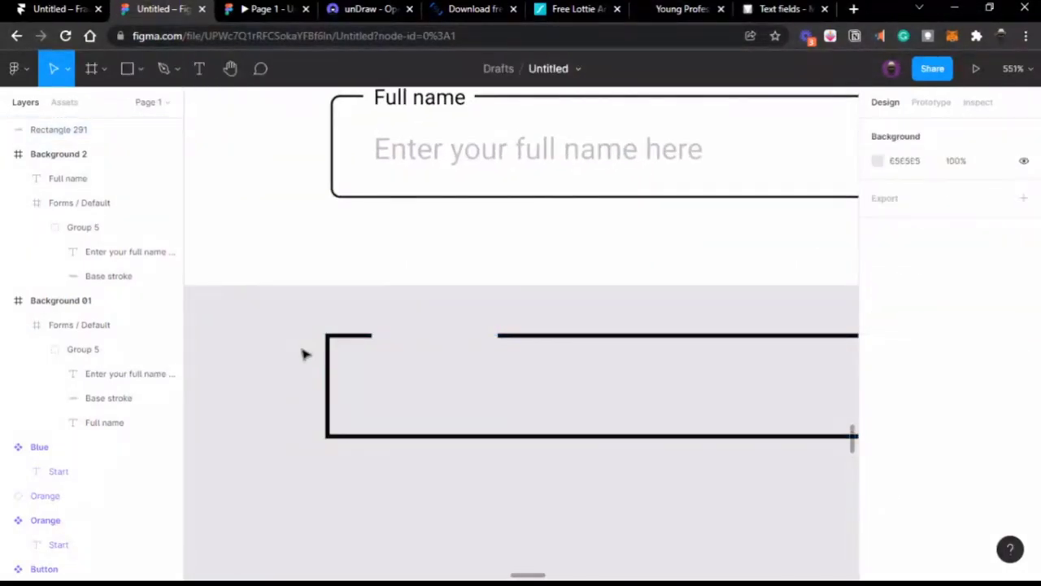
{"action": "scroll", "coordinate": [302, 353], "scroll_direction": "down", "scroll_amount": 5, "text": "ctrl"}
{"action": "scroll", "coordinate": [303, 353], "scroll_direction": "down", "scroll_amount": 2, "text": "ctrl"}
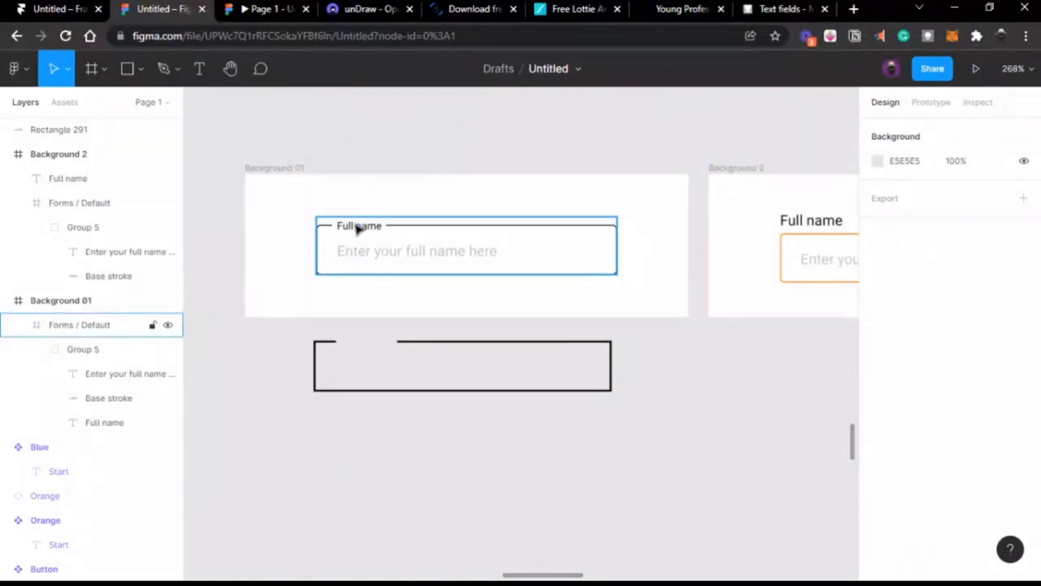
{"action": "left_click", "coordinate": [428, 246]}
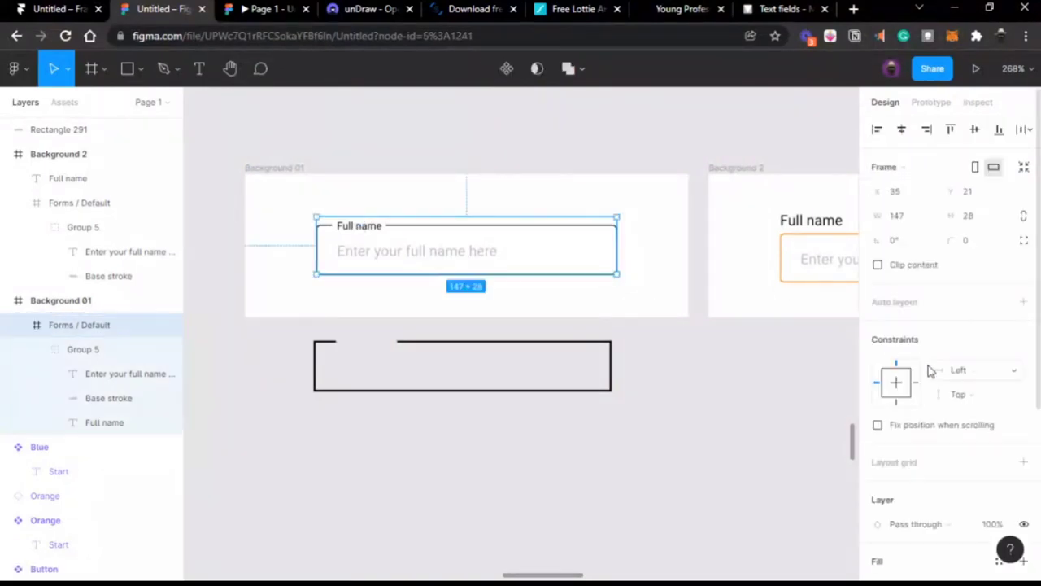
{"action": "scroll", "coordinate": [930, 367], "scroll_direction": "down", "scroll_amount": 5}
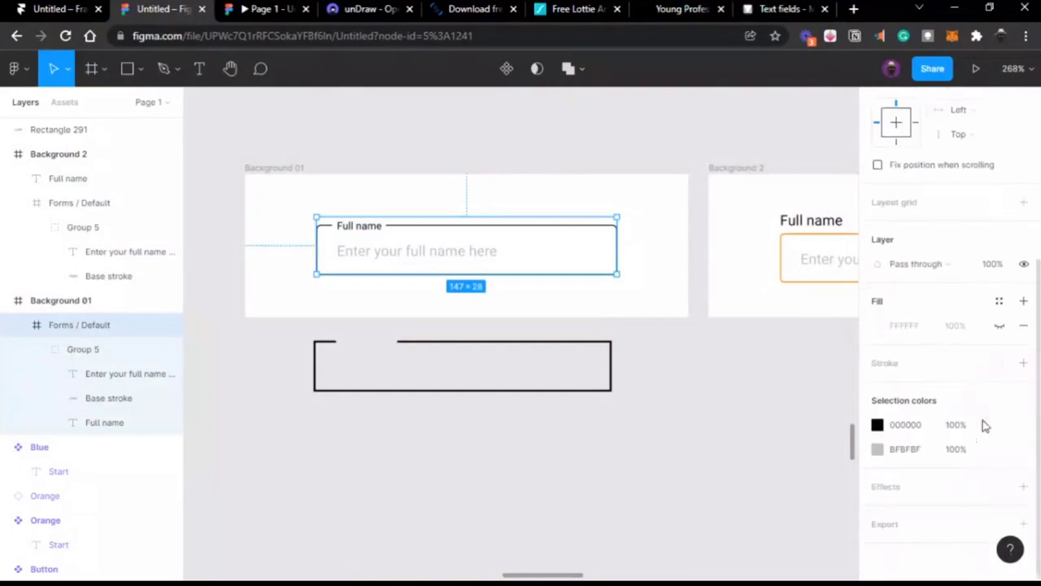
{"action": "left_click", "coordinate": [1024, 490]}
{"action": "scroll", "coordinate": [976, 423], "scroll_direction": "down", "scroll_amount": 1}
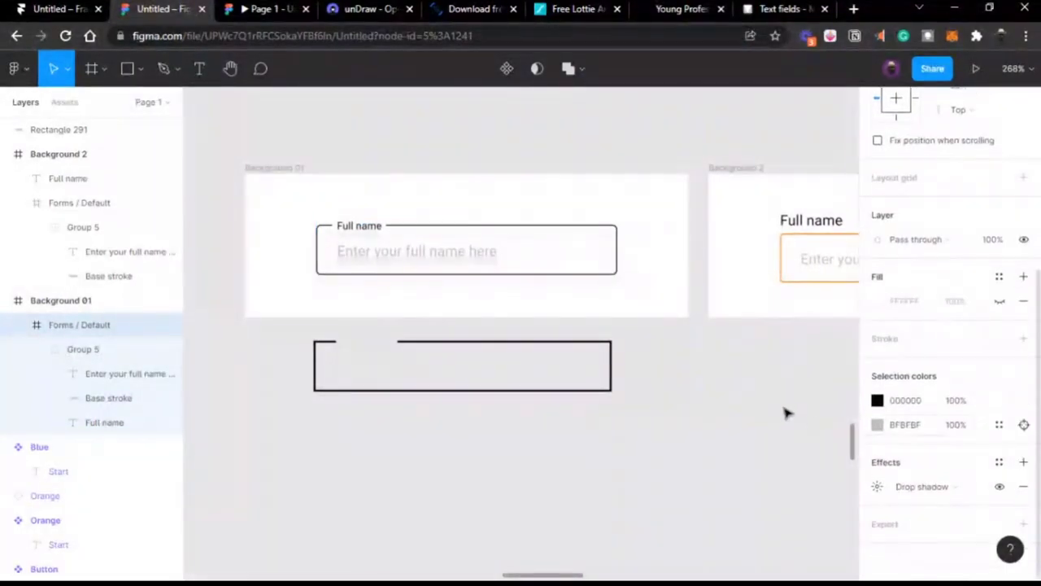
{"action": "left_click", "coordinate": [926, 493]}
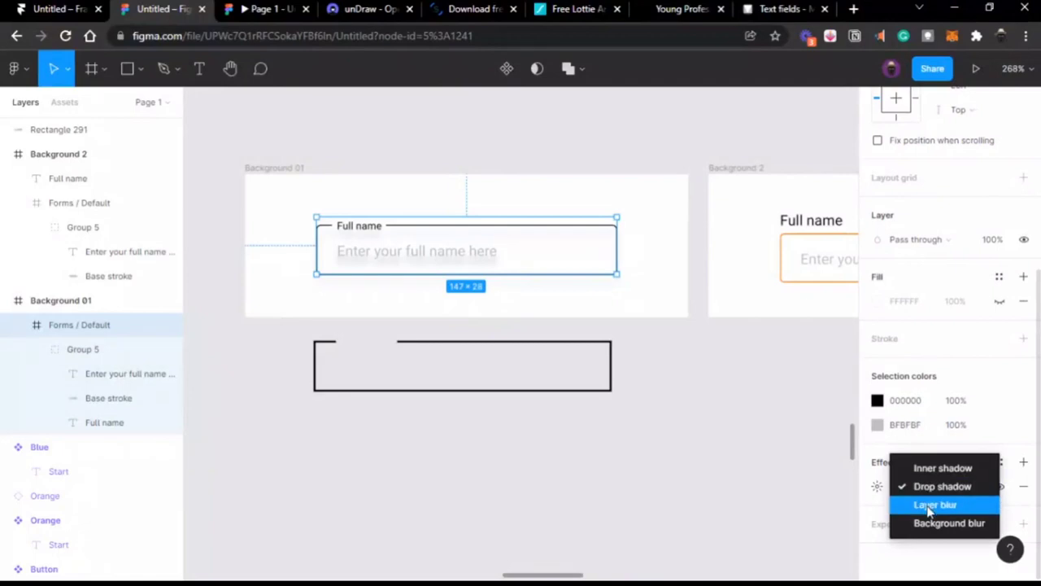
{"action": "left_click", "coordinate": [925, 504]}
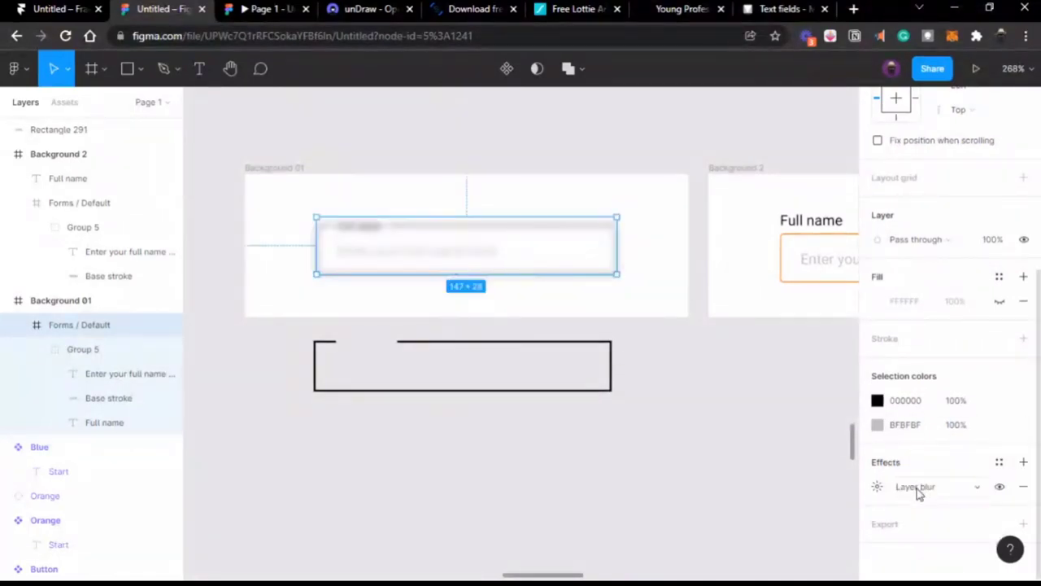
{"action": "left_click", "coordinate": [917, 488]}
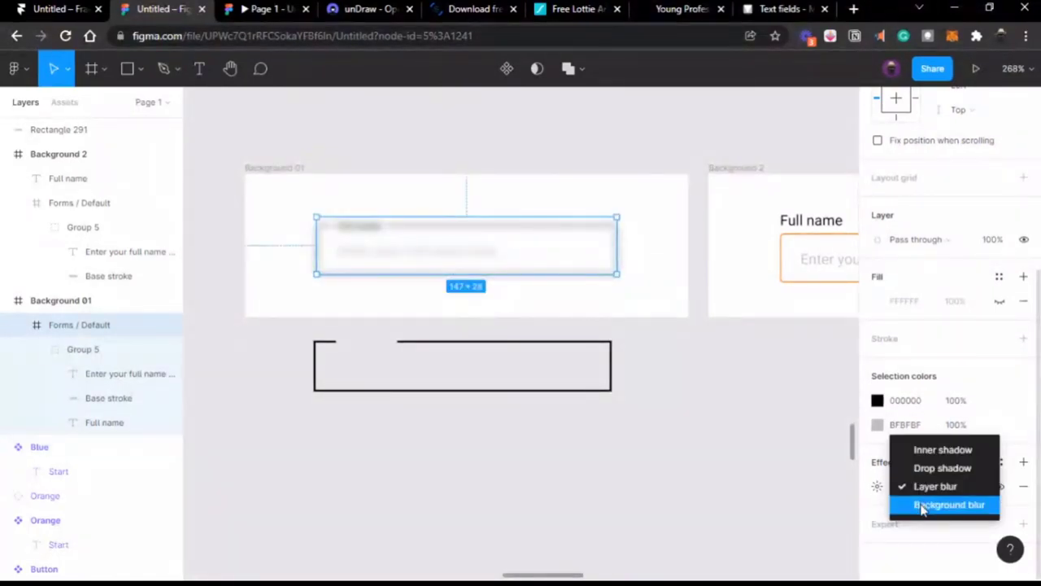
{"action": "left_click", "coordinate": [921, 506]}
{"action": "left_click", "coordinate": [935, 486]}
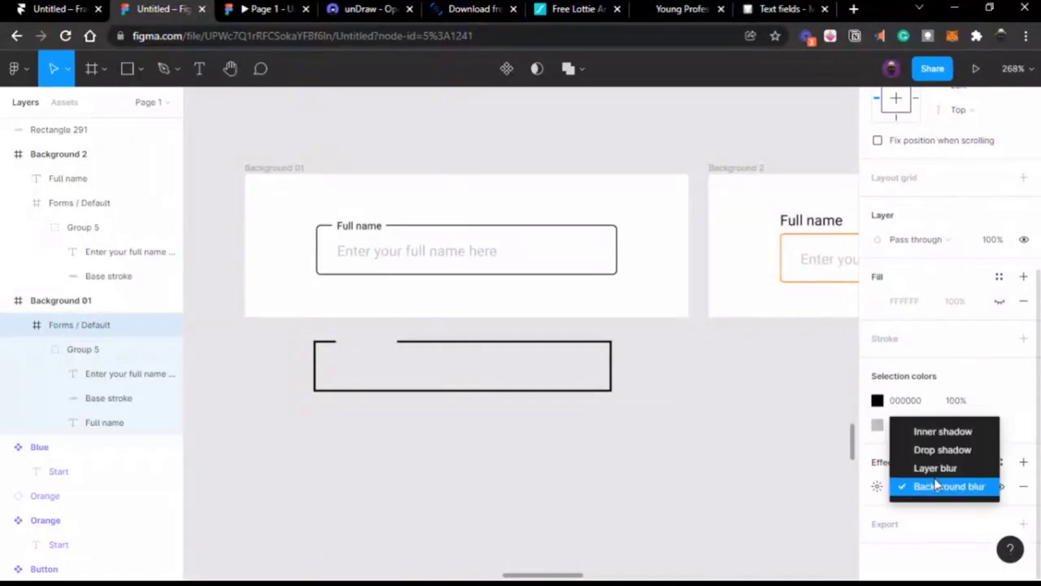
{"action": "left_click", "coordinate": [933, 431]}
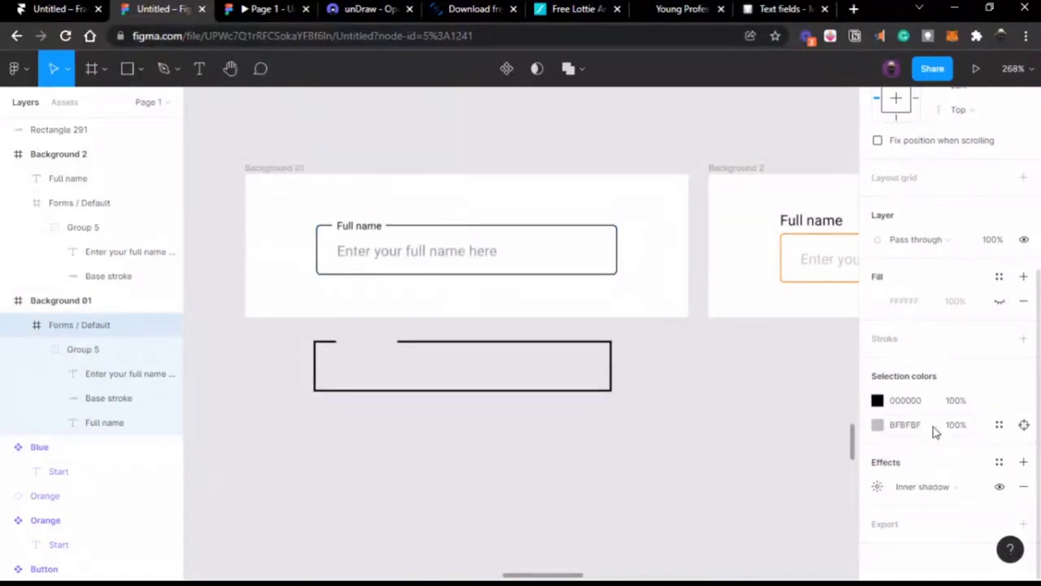
{"action": "left_click", "coordinate": [1021, 487]}
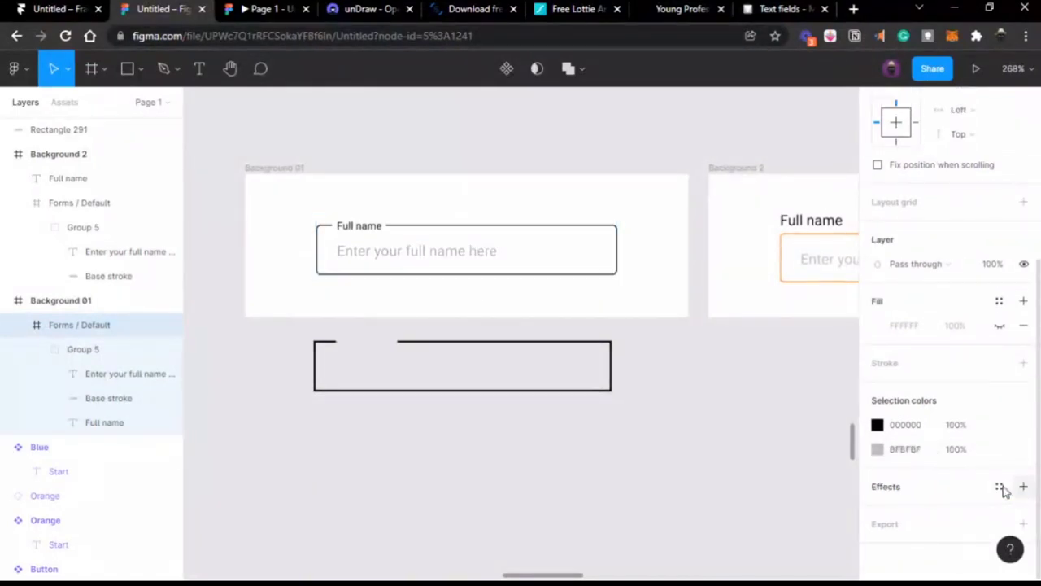
{"action": "left_click", "coordinate": [562, 344]}
Step: Delete the gapped outline rectangle and clear the selection
{"action": "key", "text": "Delete"}
{"action": "scroll", "coordinate": [567, 350], "scroll_direction": "right", "scroll_amount": 3}
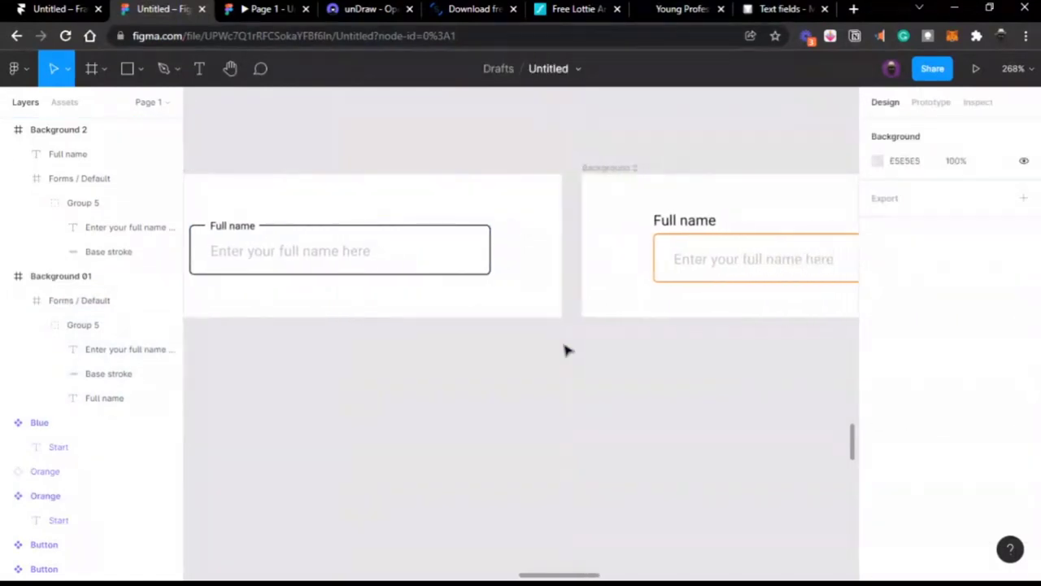
{"action": "scroll", "coordinate": [567, 349], "scroll_direction": "left", "scroll_amount": 4}
{"action": "left_click", "coordinate": [479, 244]}
{"action": "left_click", "coordinate": [479, 244]}
{"action": "scroll", "coordinate": [478, 244], "scroll_direction": "right", "scroll_amount": 5}
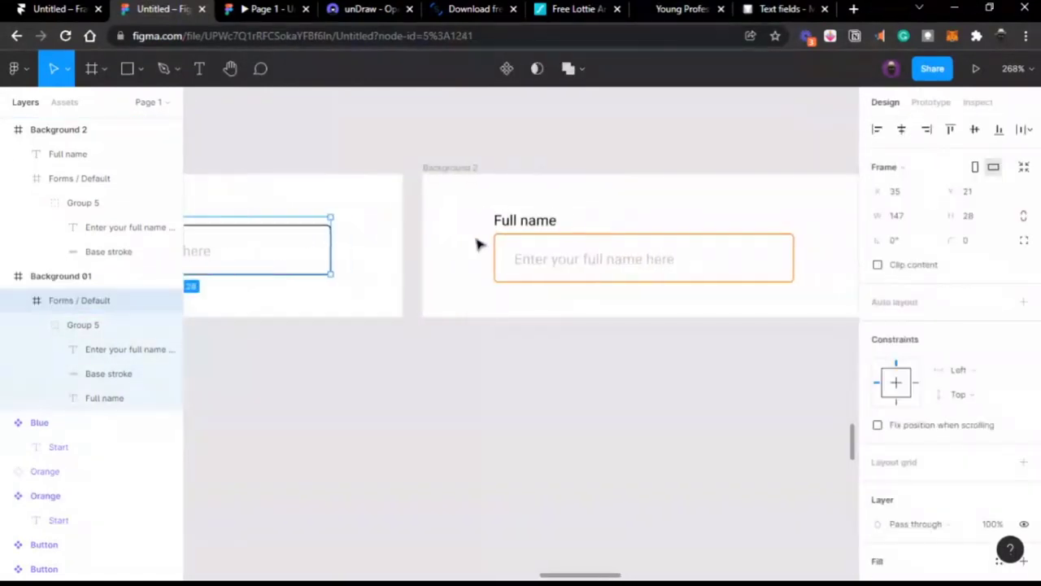
{"action": "left_click", "coordinate": [500, 154]}
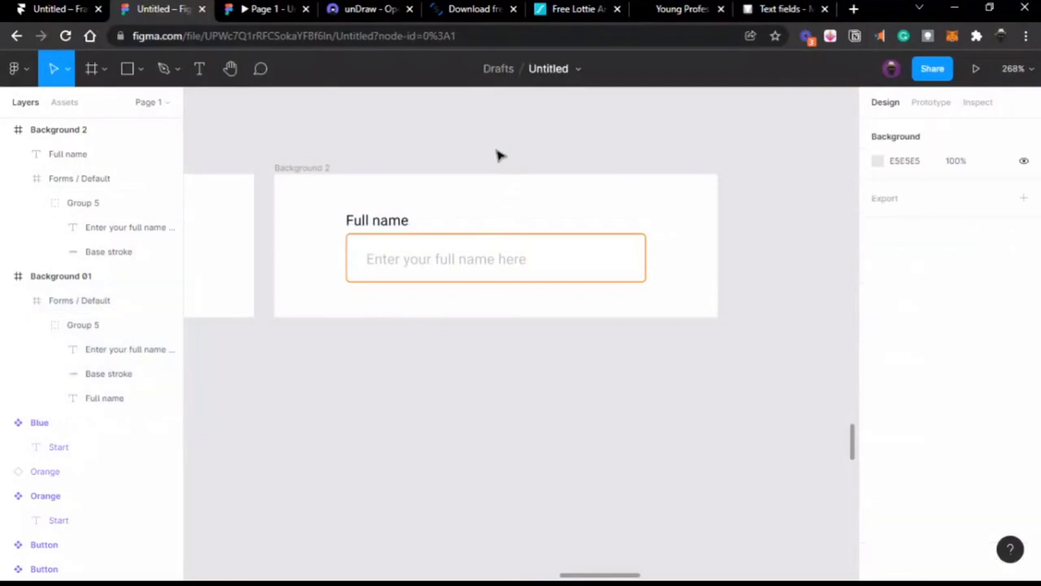
Step: Preview the prototype, then select Background 2's Forms / Default field for prototyping
{"action": "left_click", "coordinate": [262, 12]}
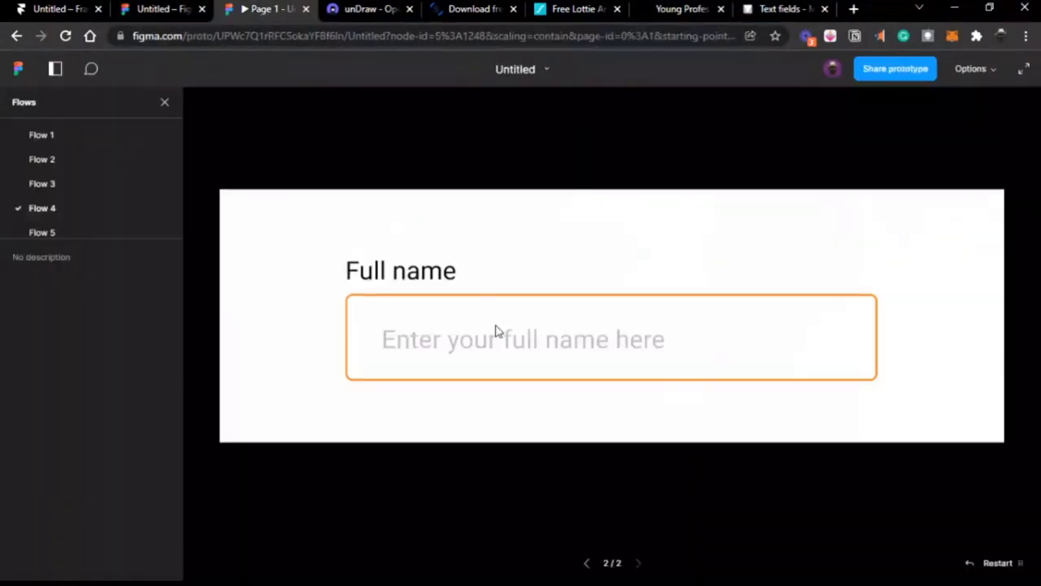
{"action": "left_click", "coordinate": [170, 11]}
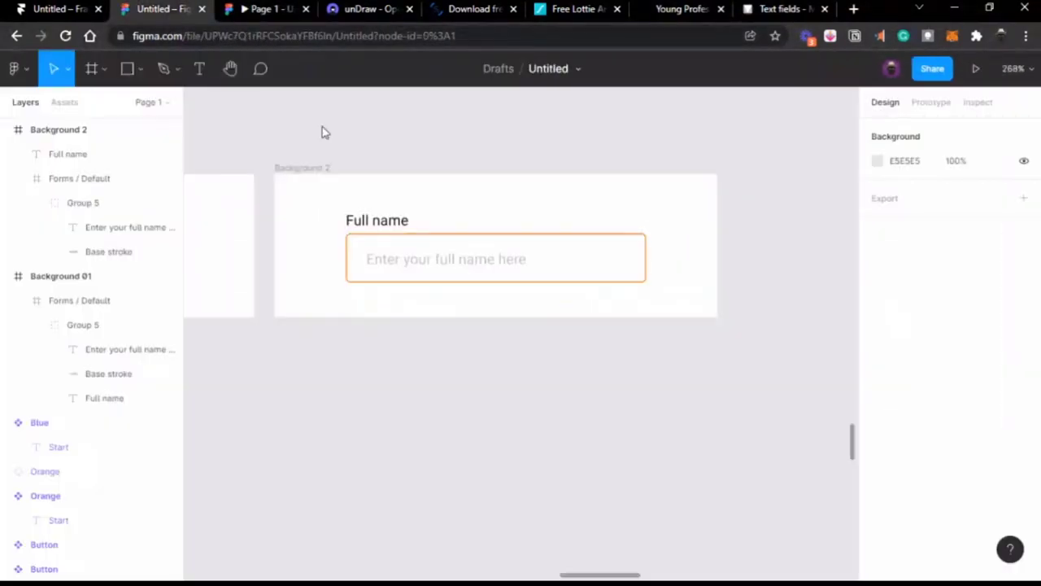
{"action": "left_click", "coordinate": [573, 260]}
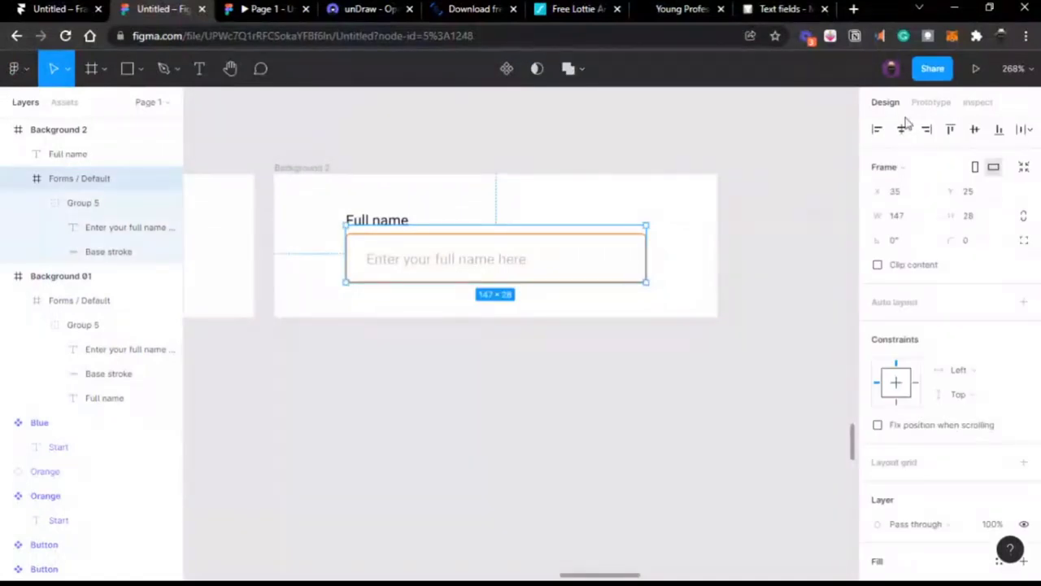
{"action": "left_click", "coordinate": [931, 102]}
{"action": "scroll", "coordinate": [774, 244], "scroll_direction": "left", "scroll_amount": 3}
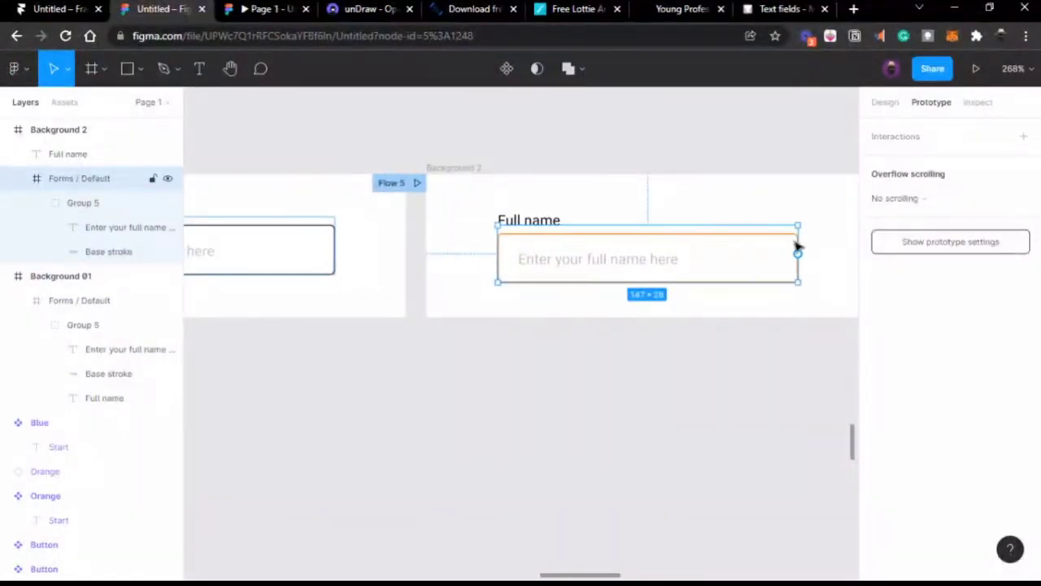
Step: Link the Background 2 field to Background 01's Forms / Default and test it
{"action": "left_click_drag", "start_coordinate": [798, 253], "coordinate": [341, 221]}
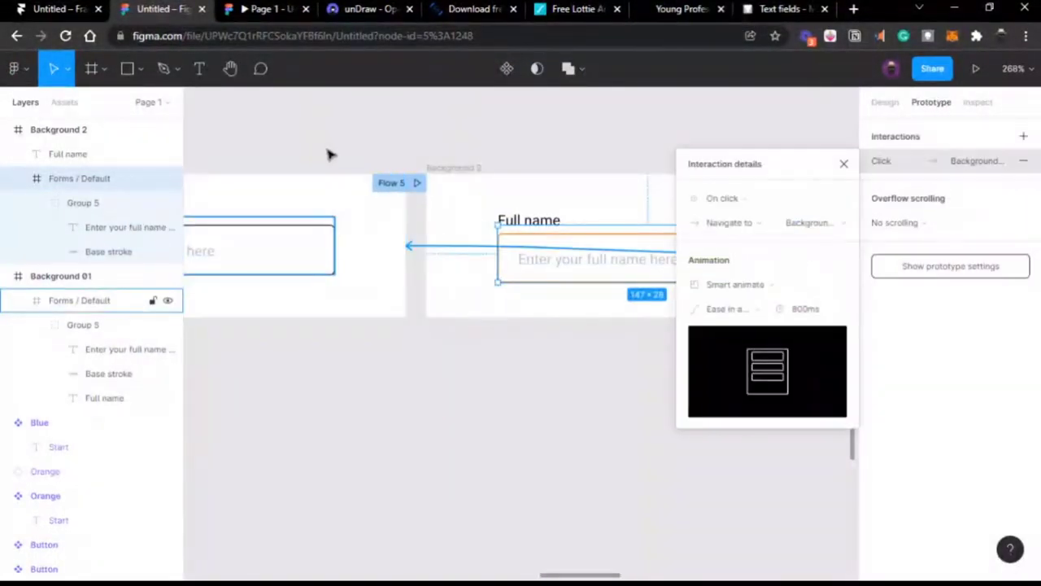
{"action": "left_click", "coordinate": [256, 15]}
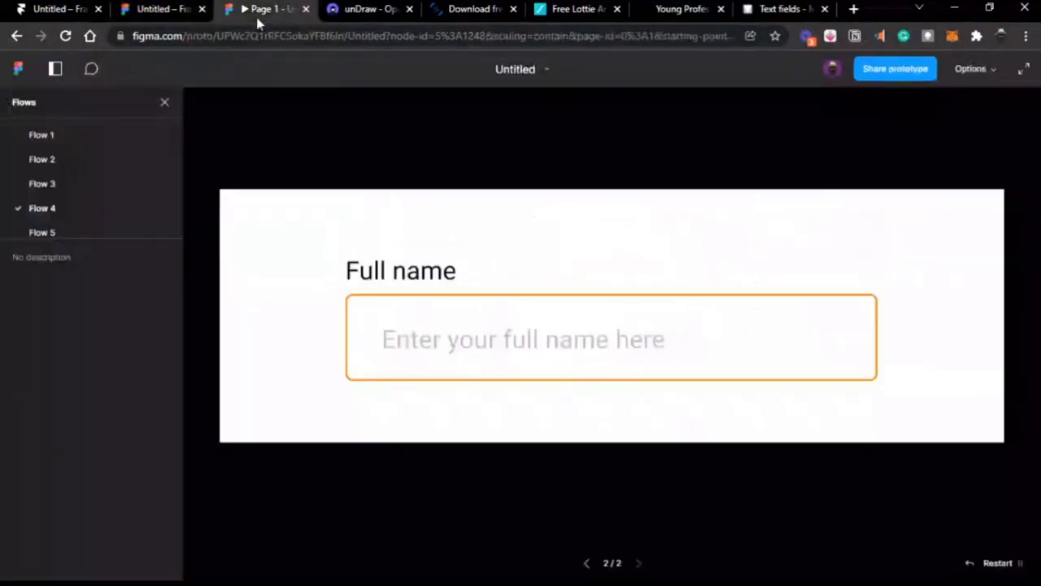
{"action": "left_click", "coordinate": [479, 336]}
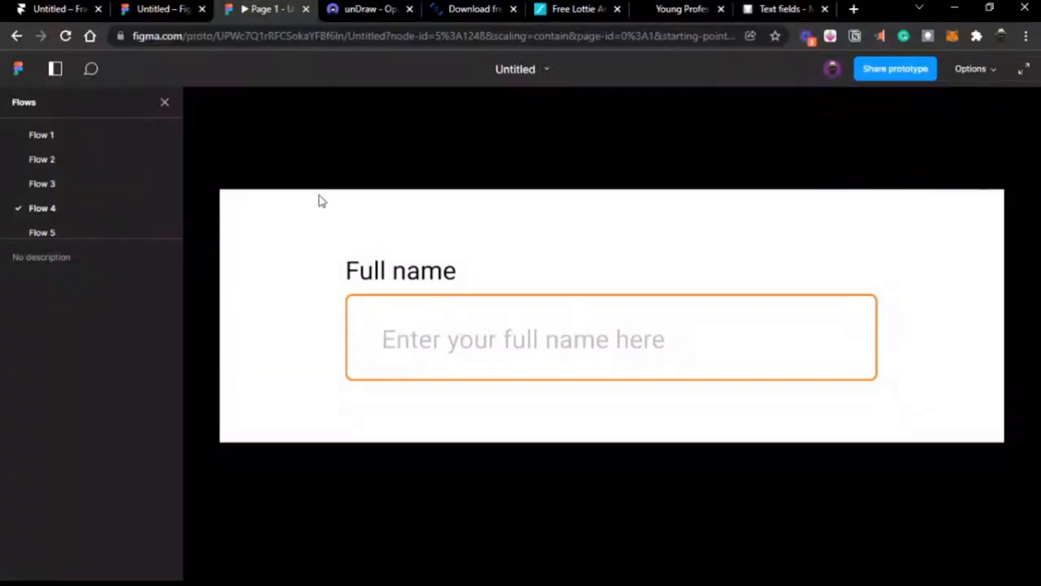
{"action": "left_click", "coordinate": [149, 12]}
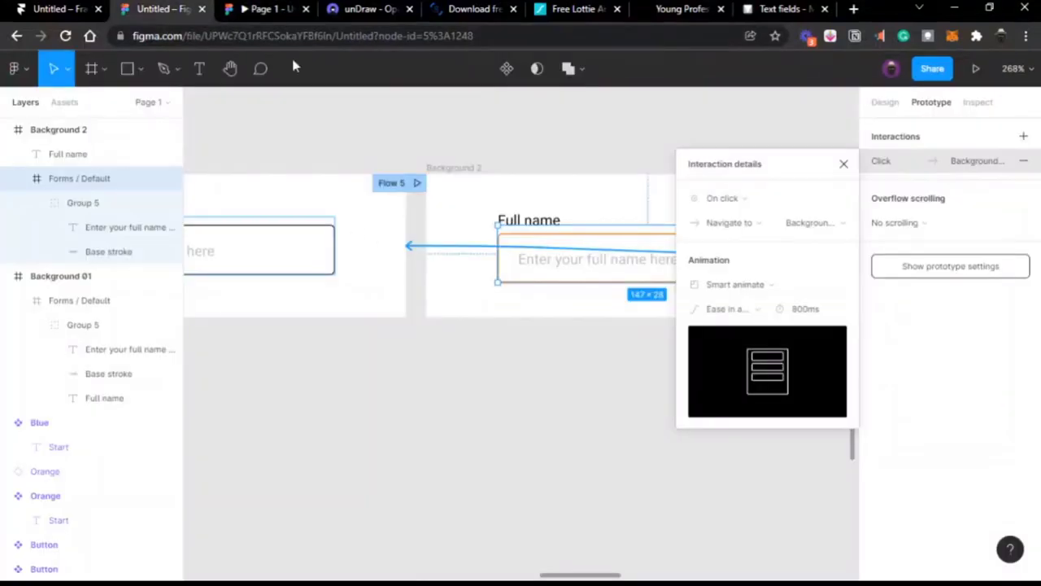
Step: Set the Smart animate easing to Ease in and out and test the transition
{"action": "left_click", "coordinate": [761, 310]}
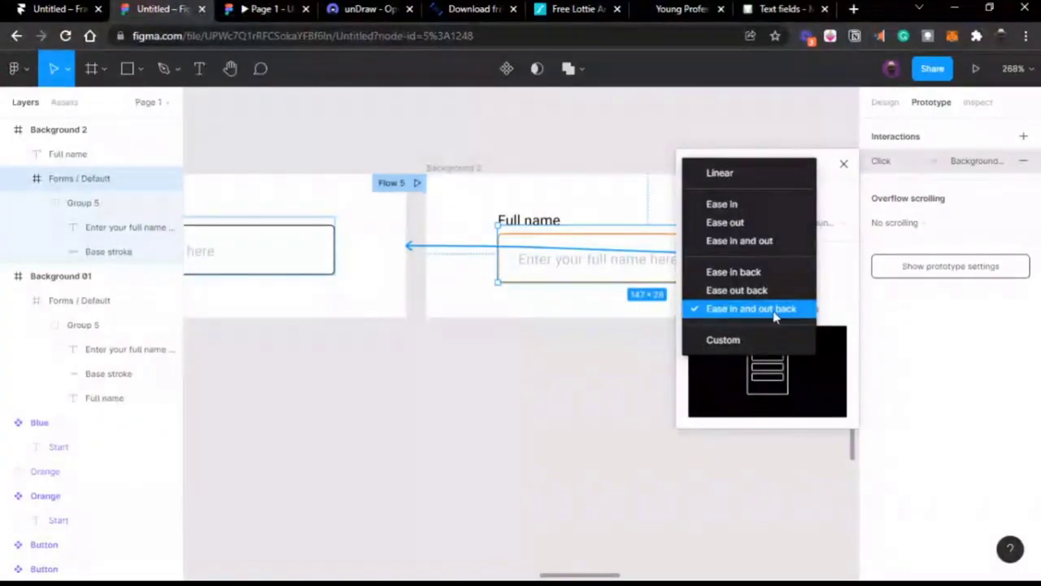
{"action": "left_click", "coordinate": [744, 242]}
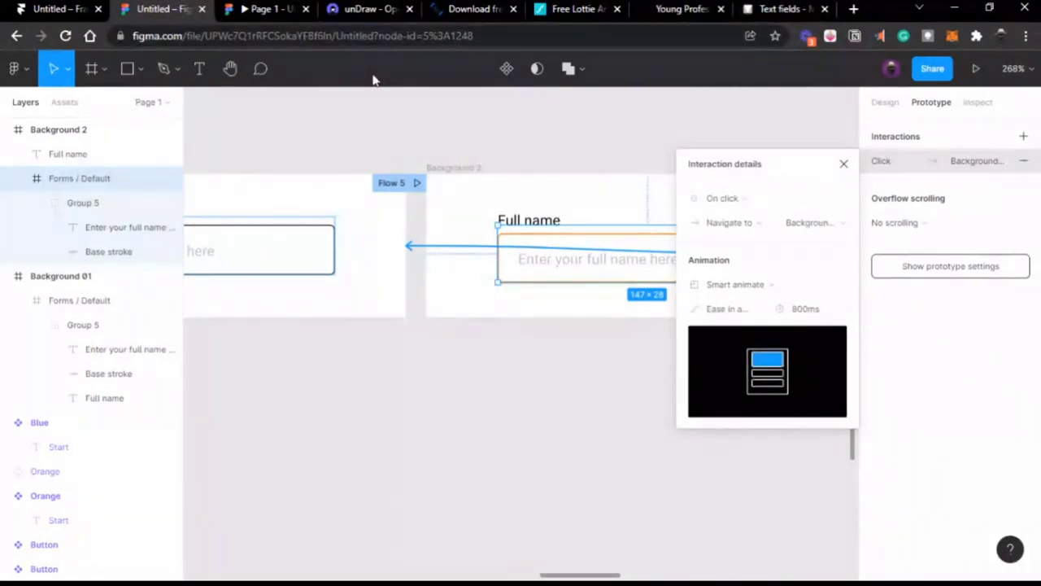
{"action": "left_click", "coordinate": [769, 312]}
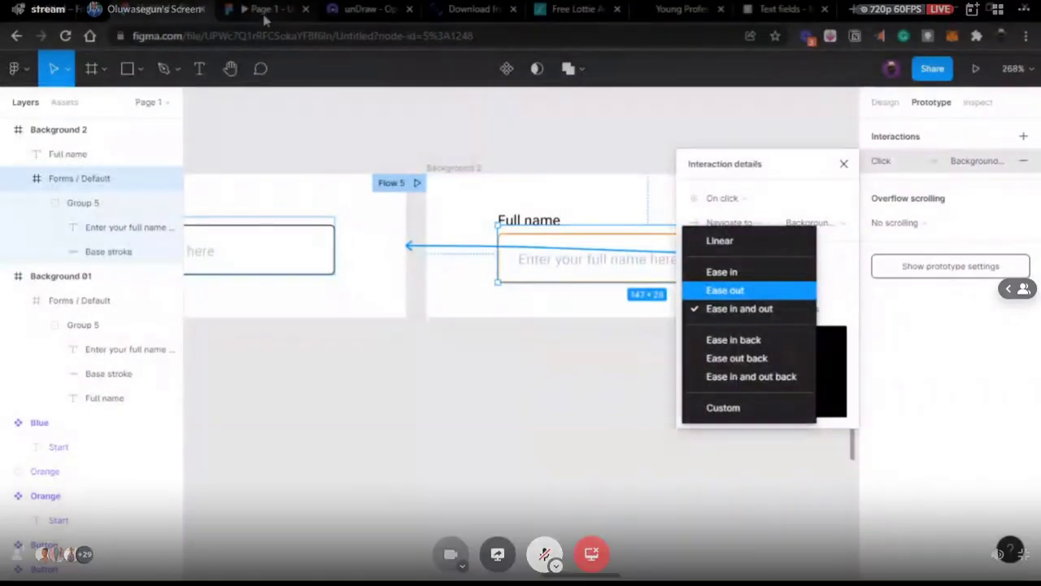
{"action": "left_click", "coordinate": [265, 15]}
{"action": "left_click", "coordinate": [442, 325]}
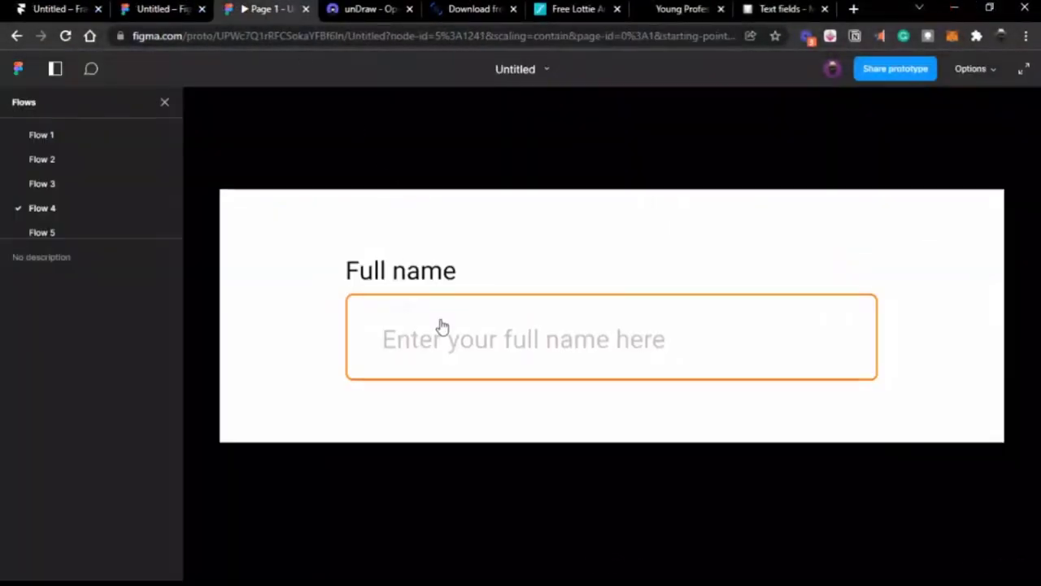
{"action": "left_click", "coordinate": [441, 325]}
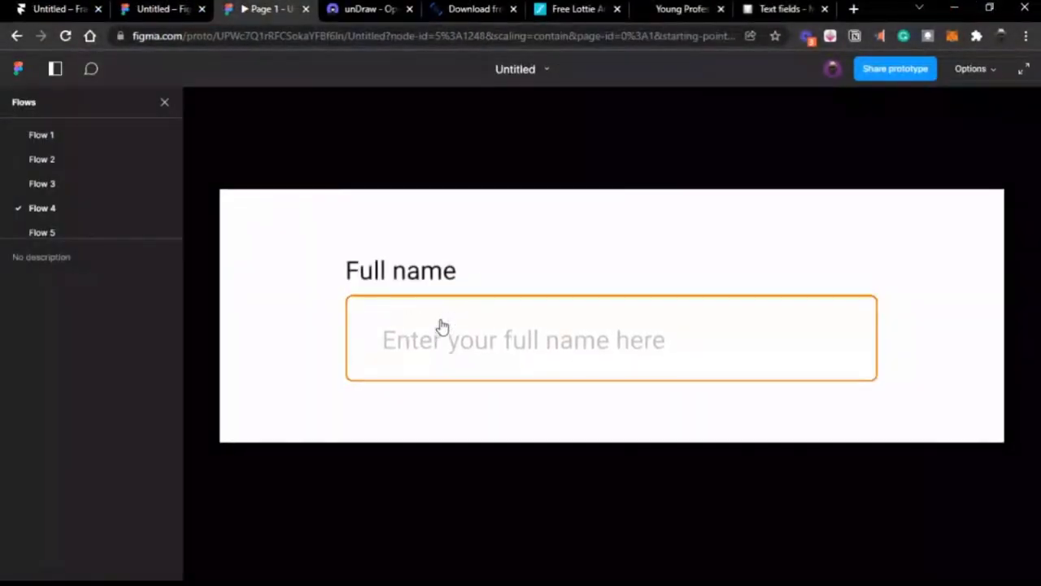
{"action": "left_click", "coordinate": [156, 10]}
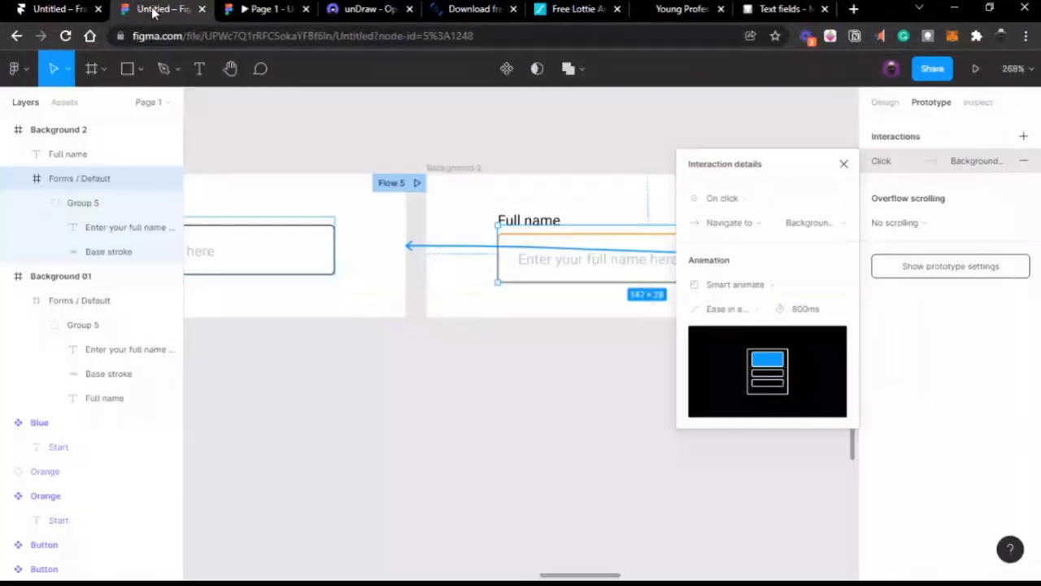
{"action": "left_click", "coordinate": [778, 284]}
Step: Move the iPhone 13 Pro Max - 2 frame beside Frame 11
{"action": "scroll", "coordinate": [778, 284], "scroll_direction": "down", "scroll_amount": 6}
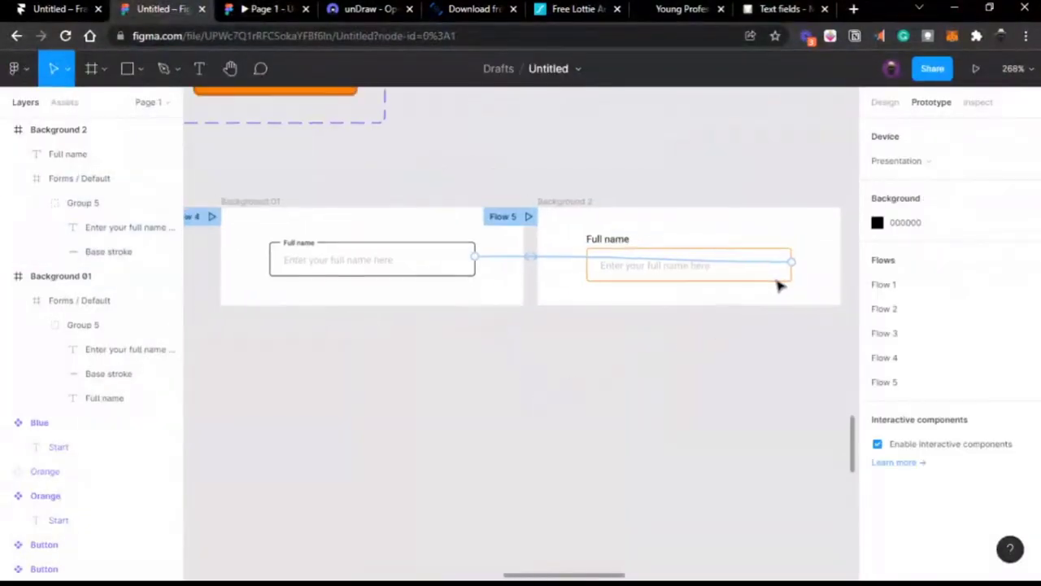
{"action": "scroll", "coordinate": [778, 284], "scroll_direction": "down", "scroll_amount": 3}
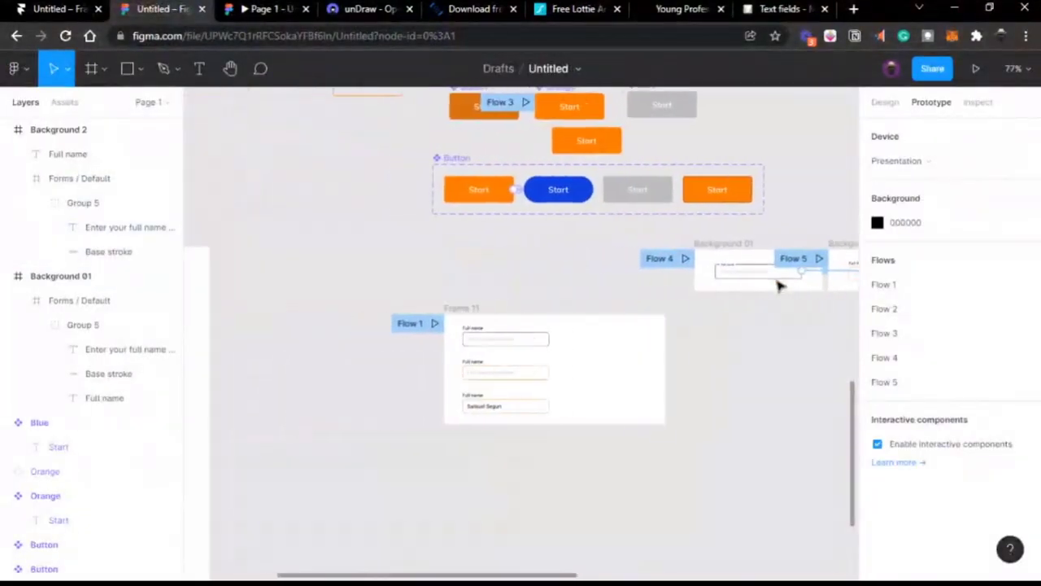
{"action": "scroll", "coordinate": [779, 284], "scroll_direction": "left", "scroll_amount": 3}
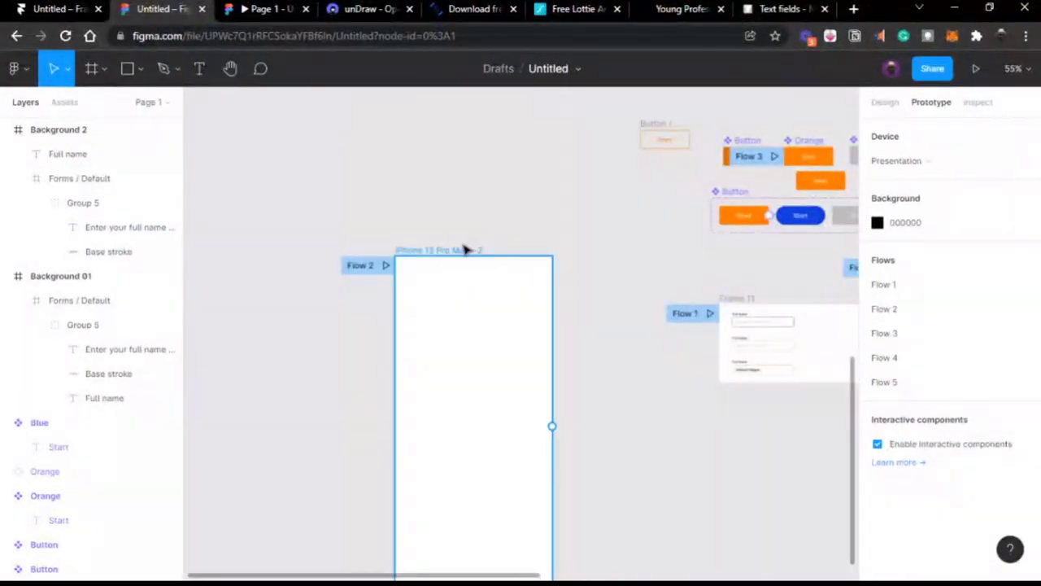
{"action": "left_click_drag", "start_coordinate": [465, 249], "coordinate": [694, 300]}
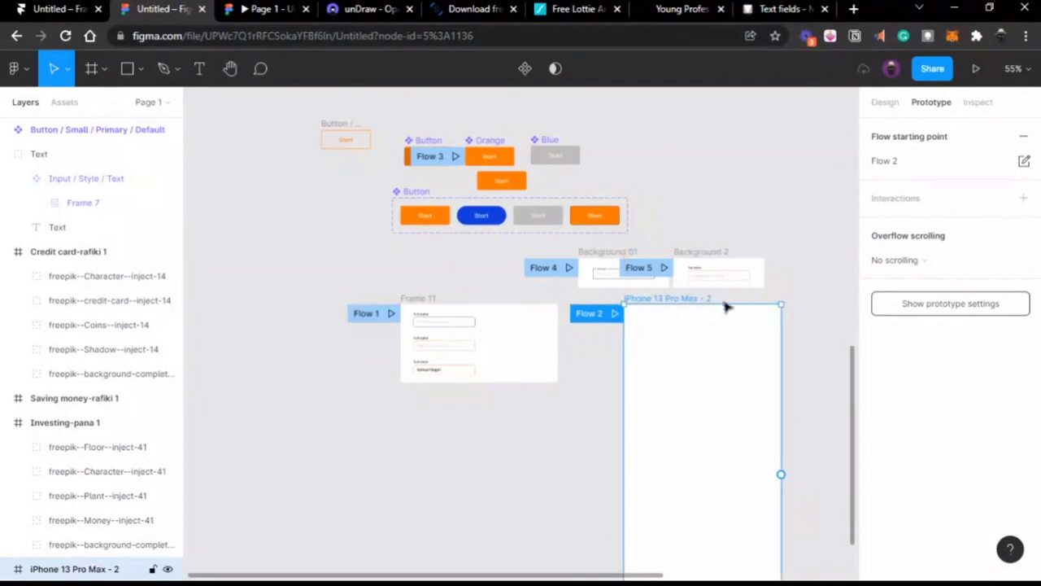
Step: Resize the iPhone frame to 335×679
{"action": "scroll", "coordinate": [797, 328], "scroll_direction": "right", "scroll_amount": 3}
{"action": "scroll", "coordinate": [798, 328], "scroll_direction": "down", "scroll_amount": 3}
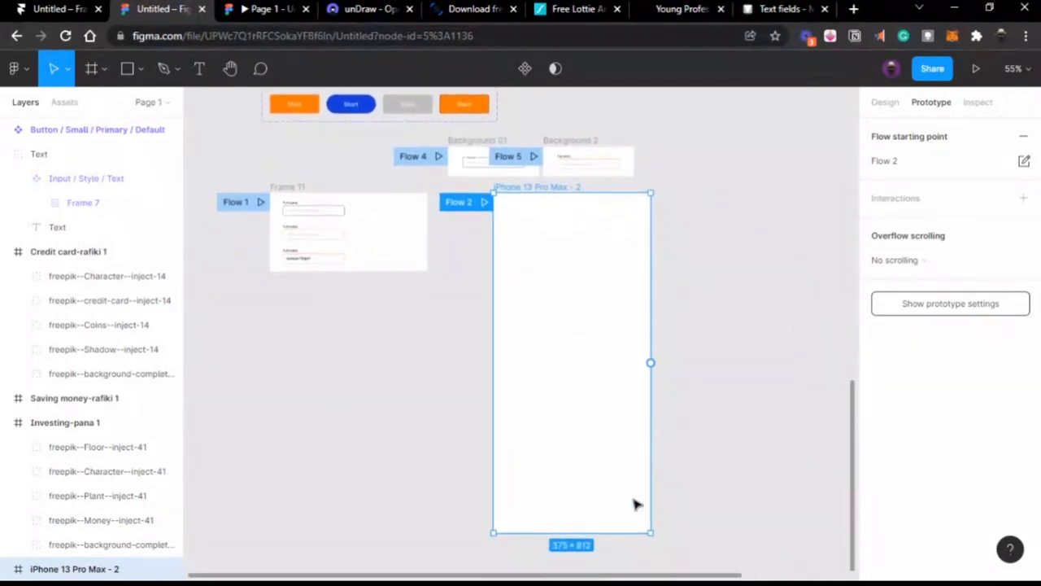
{"action": "left_click_drag", "start_coordinate": [606, 532], "coordinate": [605, 478]}
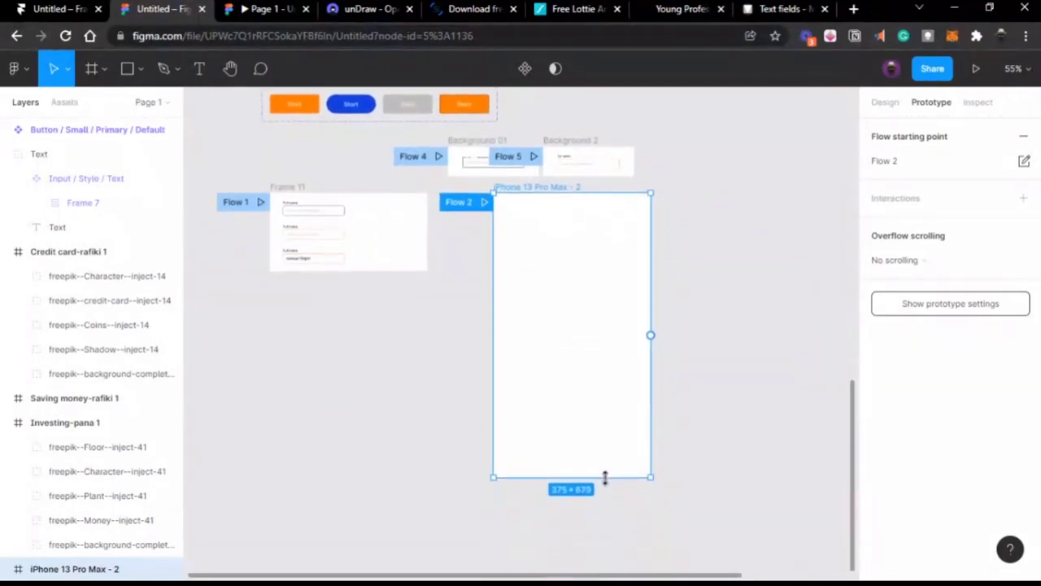
{"action": "left_click", "coordinate": [724, 380]}
{"action": "left_click", "coordinate": [576, 253]}
{"action": "left_click_drag", "start_coordinate": [651, 270], "coordinate": [634, 270]}
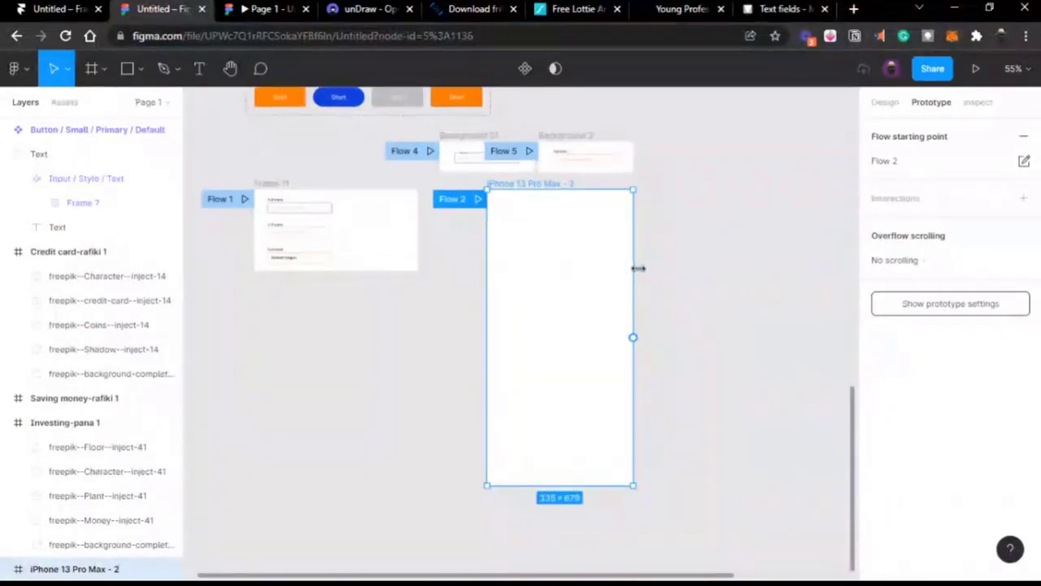
{"action": "scroll", "coordinate": [637, 270], "scroll_direction": "up", "scroll_amount": 5, "text": "ctrl"}
{"action": "scroll", "coordinate": [640, 273], "scroll_direction": "up", "scroll_amount": 3}
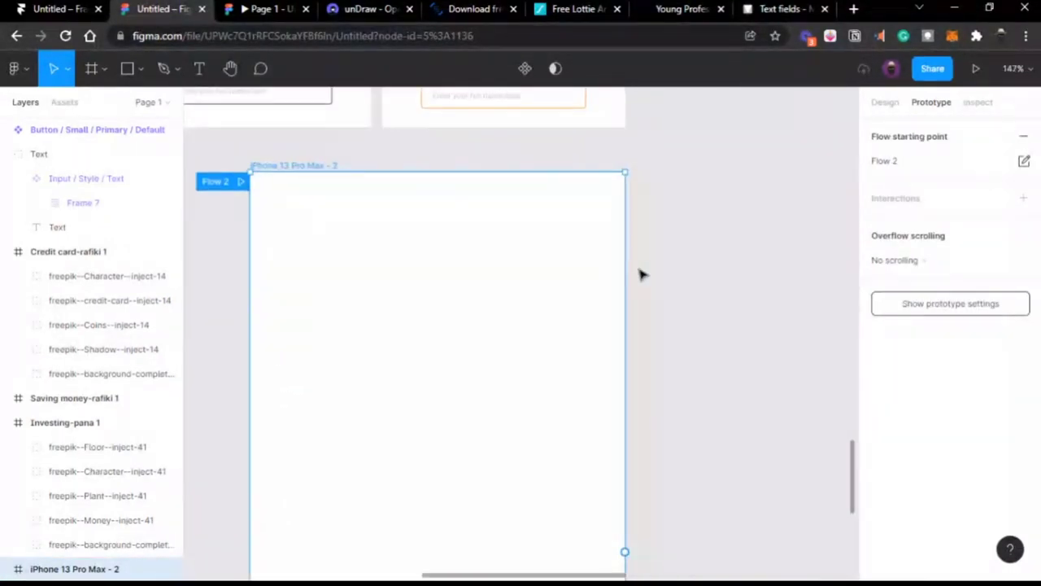
Step: Try pulling the background out of the Saving money illustration, then undo it
{"action": "left_click", "coordinate": [400, 161]}
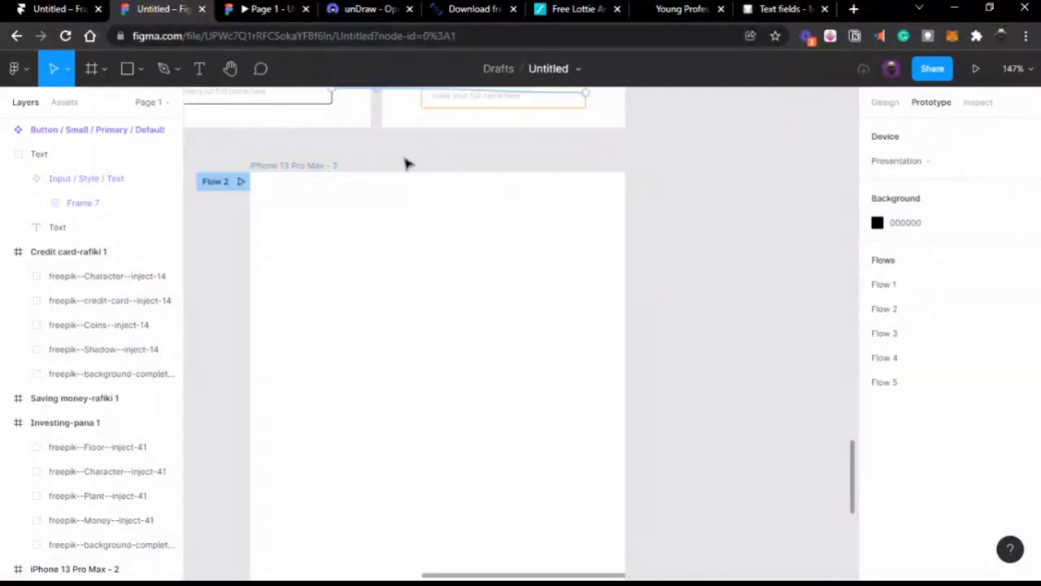
{"action": "scroll", "coordinate": [404, 161], "scroll_direction": "down", "scroll_amount": 4, "text": "ctrl"}
{"action": "scroll", "coordinate": [404, 161], "scroll_direction": "down", "scroll_amount": 5, "text": "ctrl"}
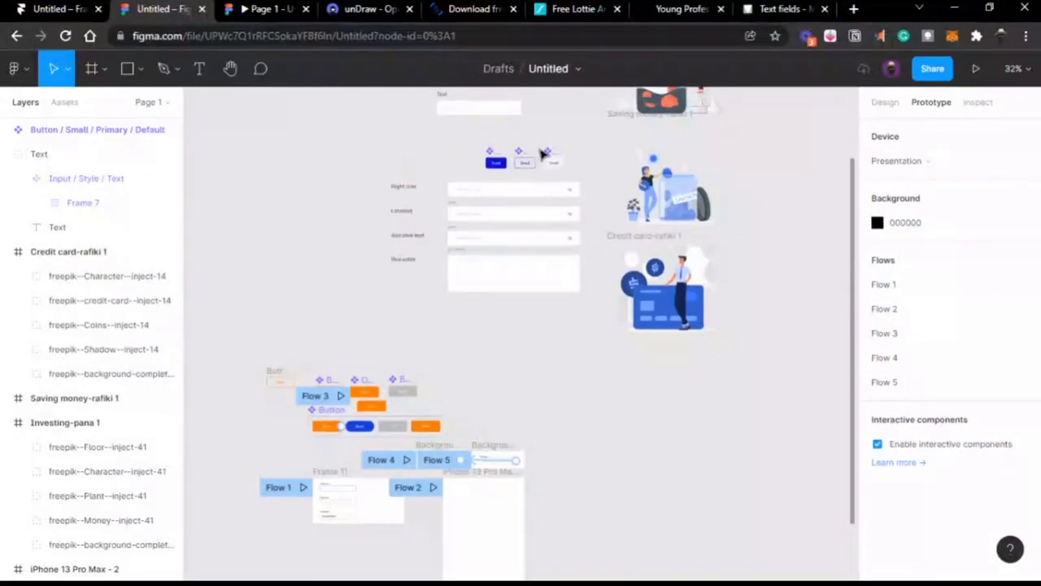
{"action": "scroll", "coordinate": [570, 171], "scroll_direction": "up", "scroll_amount": 2}
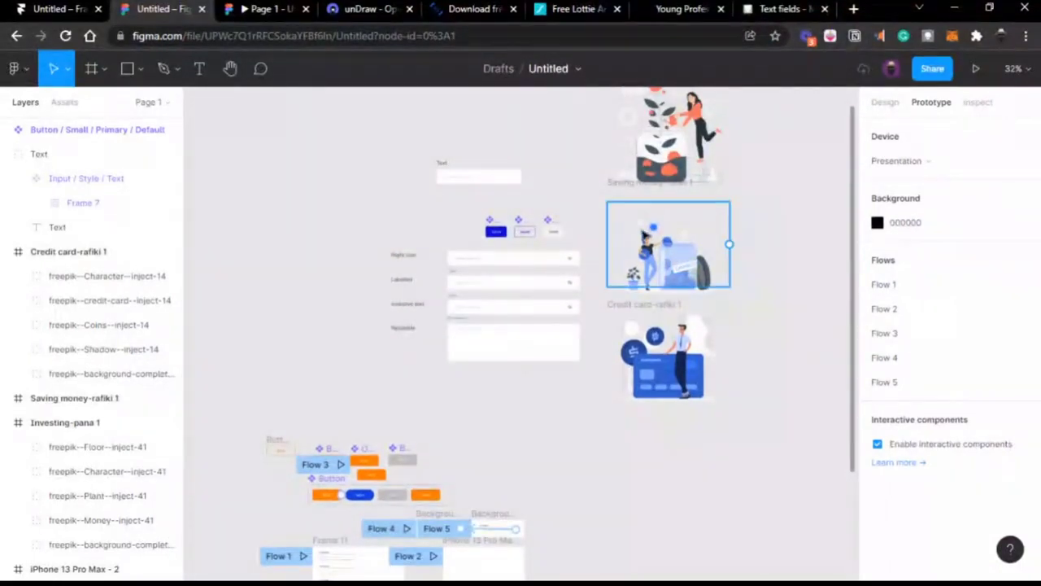
{"action": "left_click", "coordinate": [649, 232]}
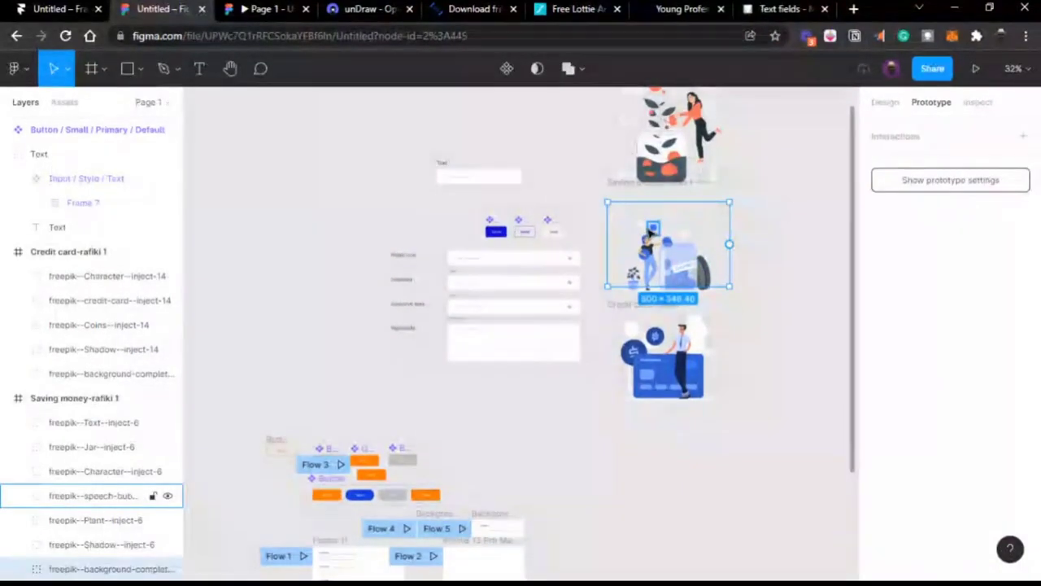
{"action": "left_click_drag", "start_coordinate": [650, 232], "coordinate": [561, 439]}
{"action": "key", "text": "ctrl+z"}
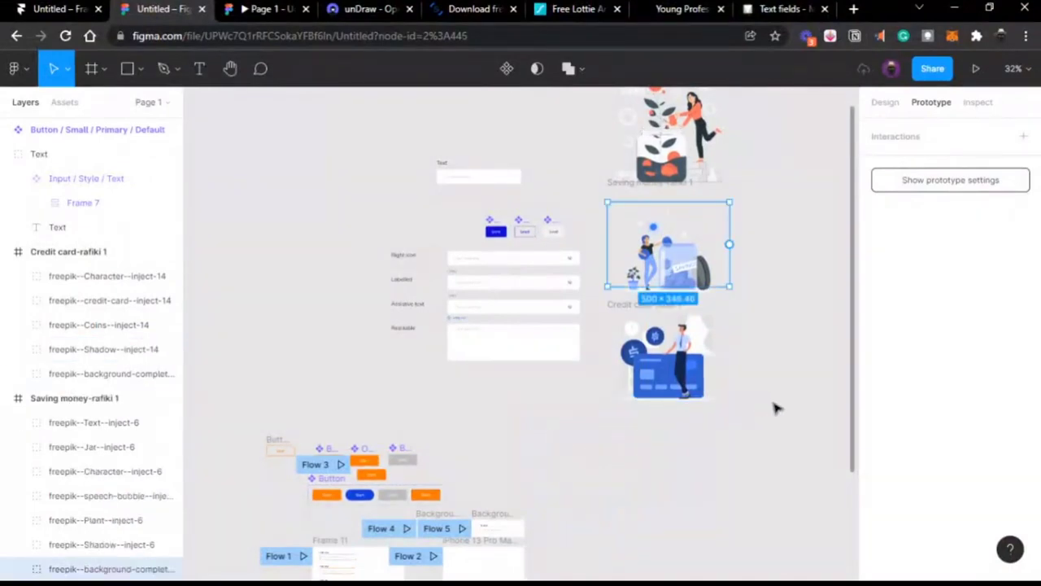
{"action": "left_click", "coordinate": [767, 399]}
Step: Move the illustration below the flows, group its layers, and ungroup the frame into Group 6
{"action": "left_click", "coordinate": [94, 422]}
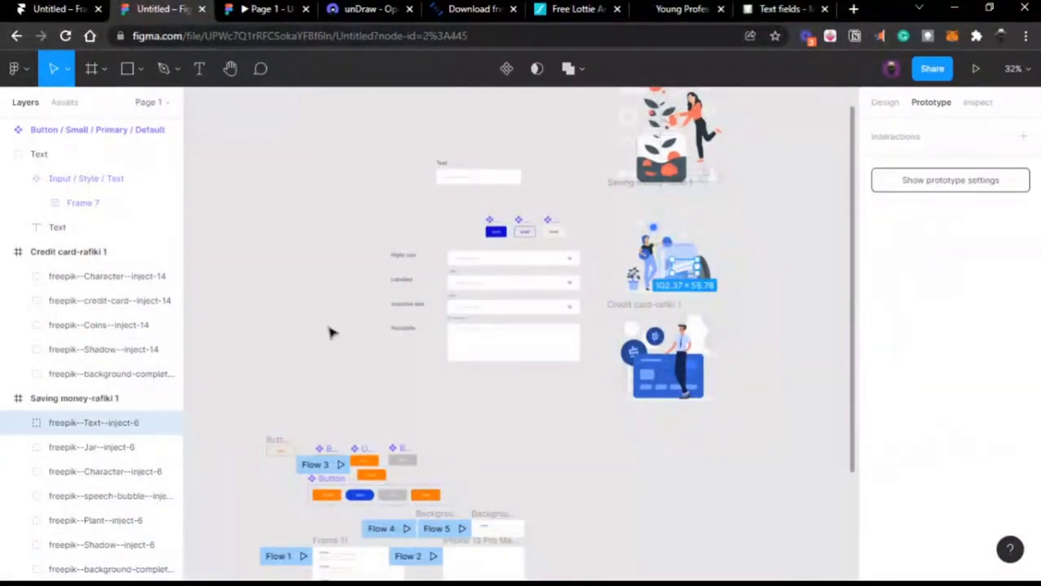
{"action": "left_click", "coordinate": [98, 398]}
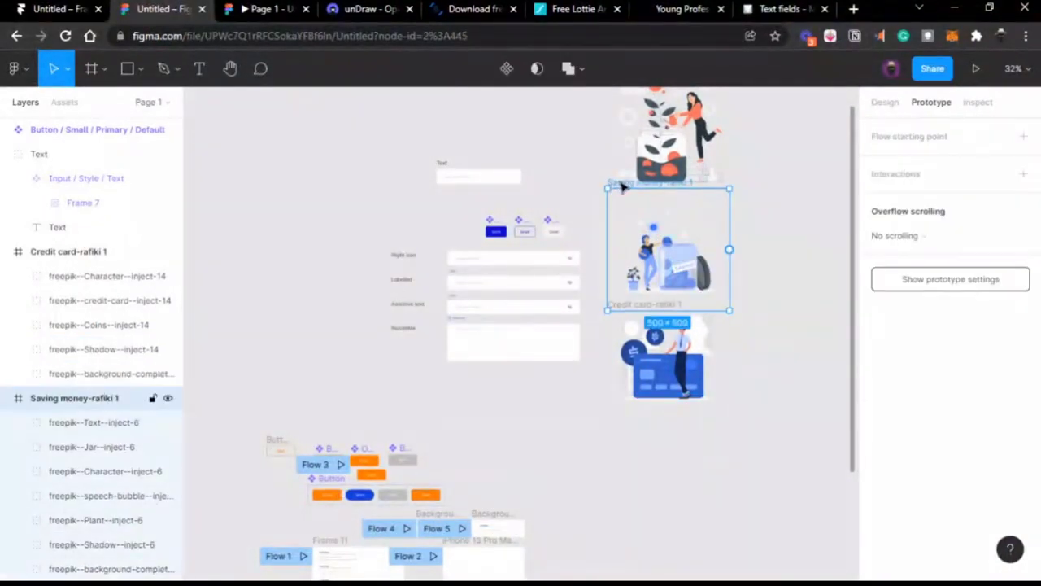
{"action": "left_click_drag", "start_coordinate": [622, 187], "coordinate": [526, 490]}
{"action": "scroll", "coordinate": [526, 491], "scroll_direction": "down", "scroll_amount": 4}
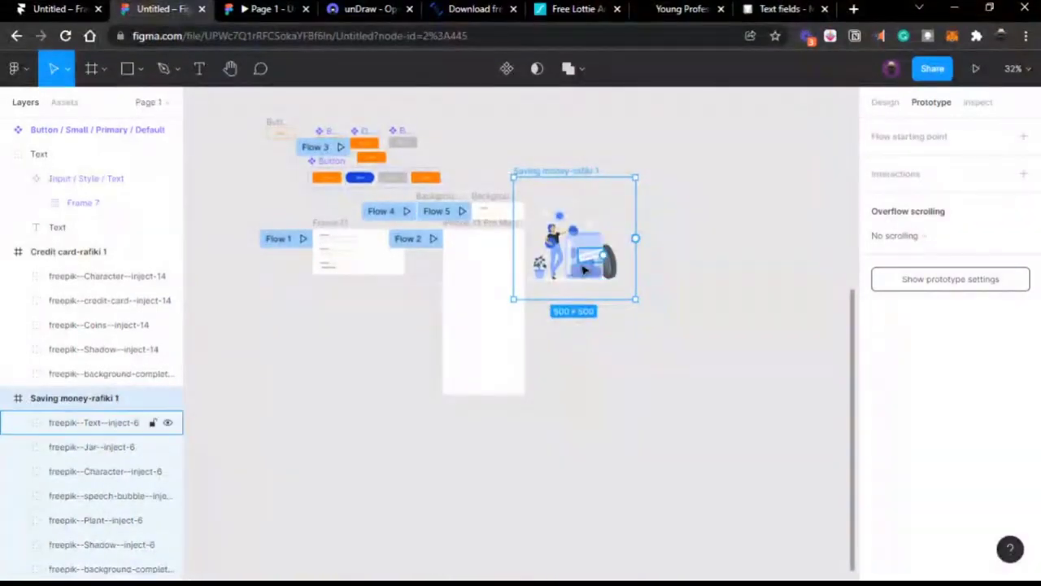
{"action": "key", "text": "Return"}
{"action": "key", "text": "ctrl+g"}
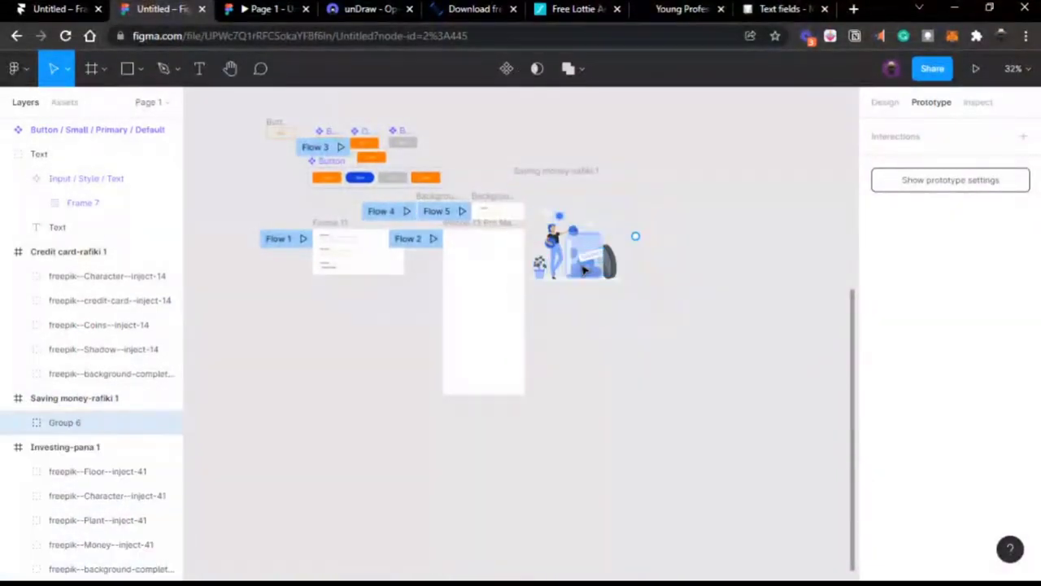
{"action": "left_click", "coordinate": [562, 173]}
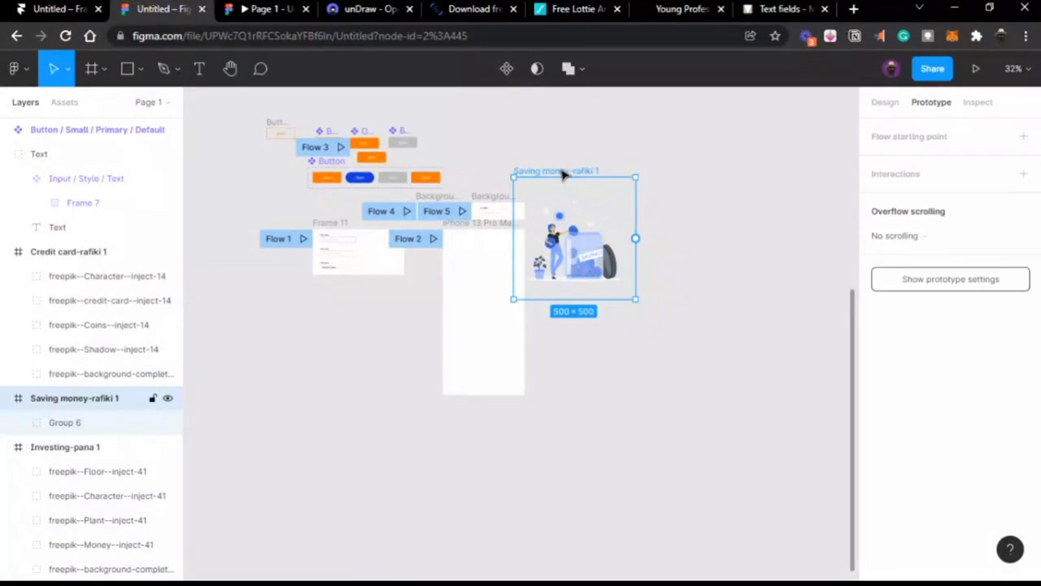
{"action": "key", "text": "ctrl+shift+g"}
Step: Place Group 6 in the iPhone frame, scaled to 332×247.38 at X 0, Y 126
{"action": "left_click_drag", "start_coordinate": [598, 241], "coordinate": [511, 289]}
{"action": "scroll", "coordinate": [558, 283], "scroll_direction": "up", "scroll_amount": 2, "text": "ctrl"}
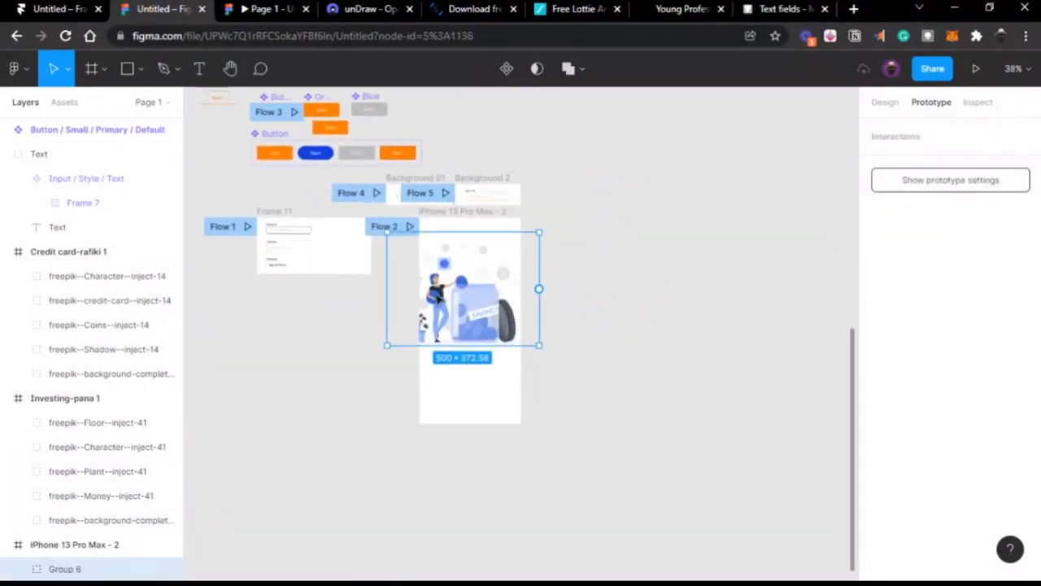
{"action": "scroll", "coordinate": [439, 298], "scroll_direction": "up", "scroll_amount": 5, "text": "ctrl"}
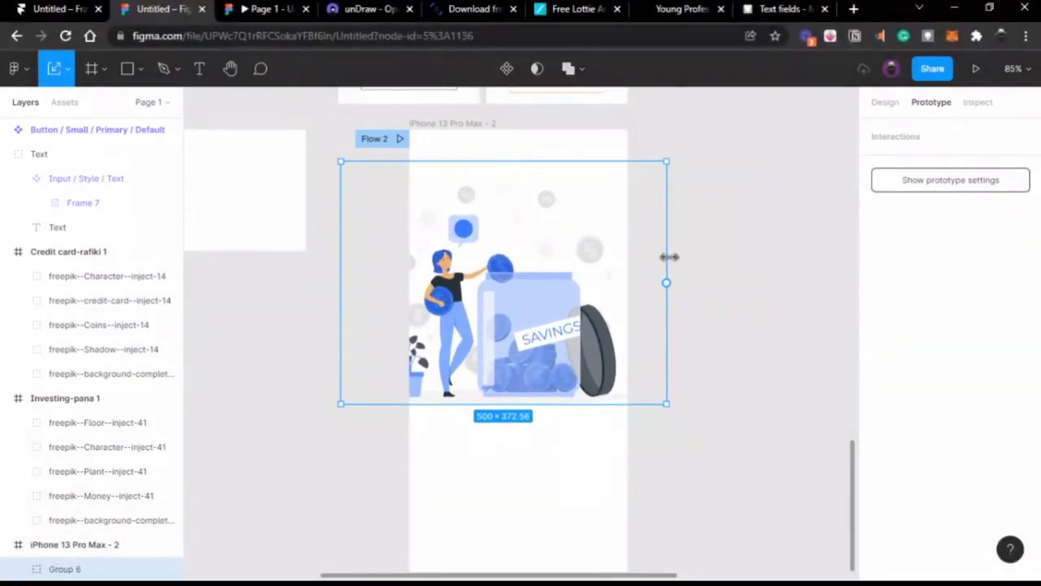
{"action": "left_click_drag", "start_coordinate": [668, 256], "coordinate": [555, 262]}
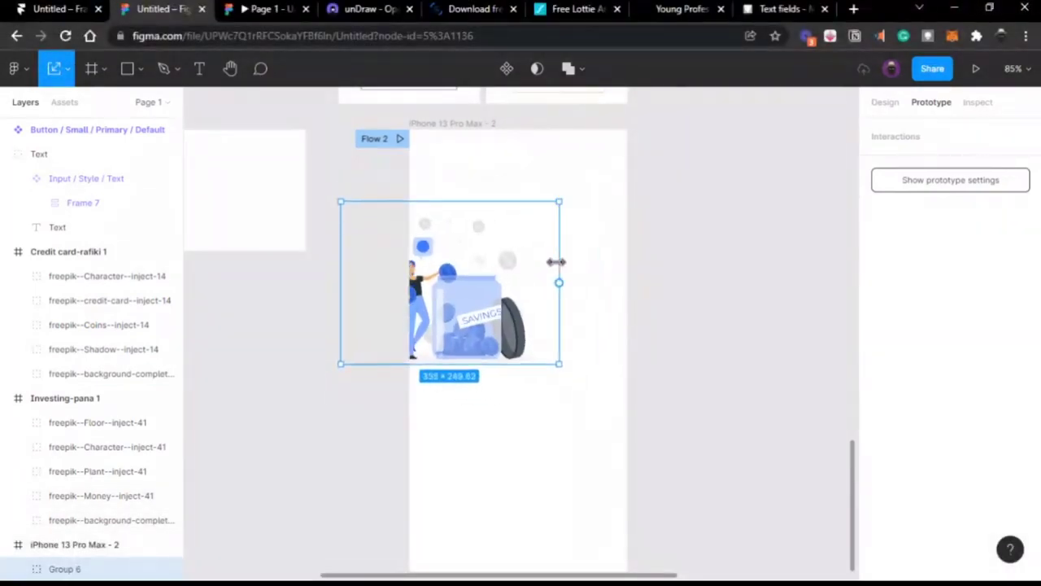
{"action": "left_click_drag", "start_coordinate": [466, 285], "coordinate": [539, 284]}
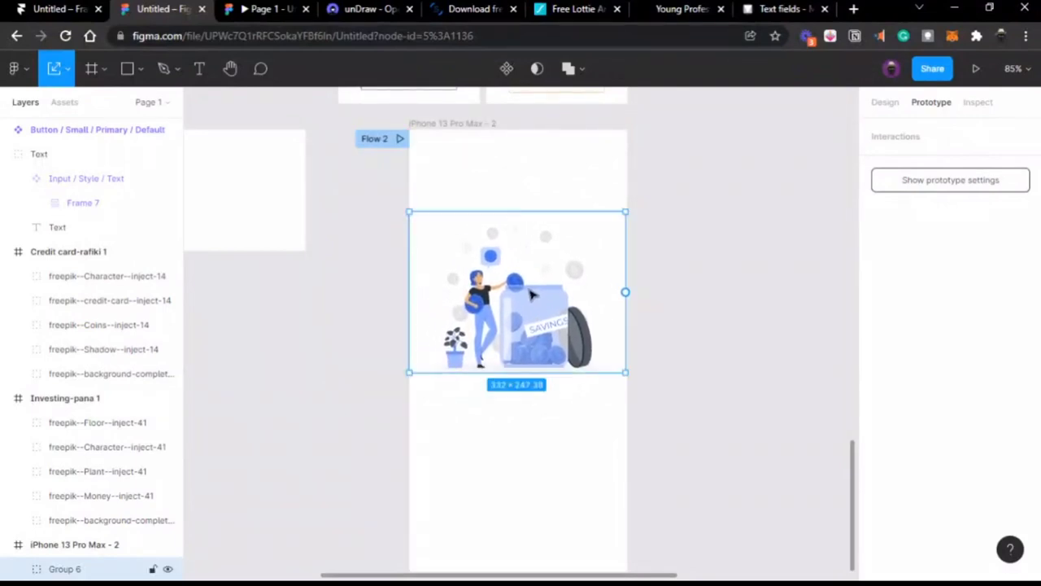
{"action": "left_click", "coordinate": [886, 104]}
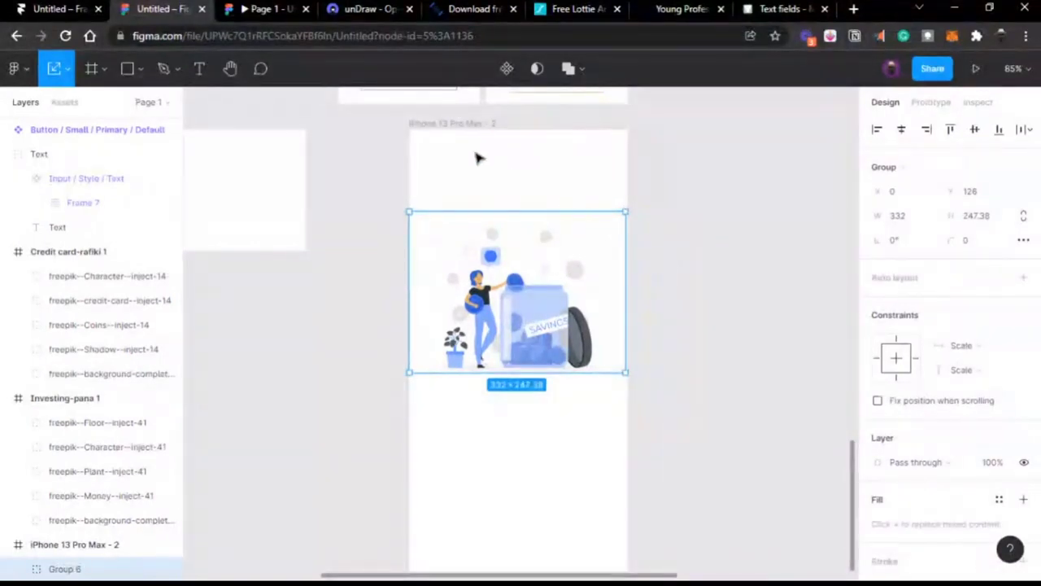
{"action": "left_click", "coordinate": [459, 126]}
Step: Shrink the illustration to 255×190.01 and move it to X 40, Y 183
{"action": "left_click", "coordinate": [545, 279]}
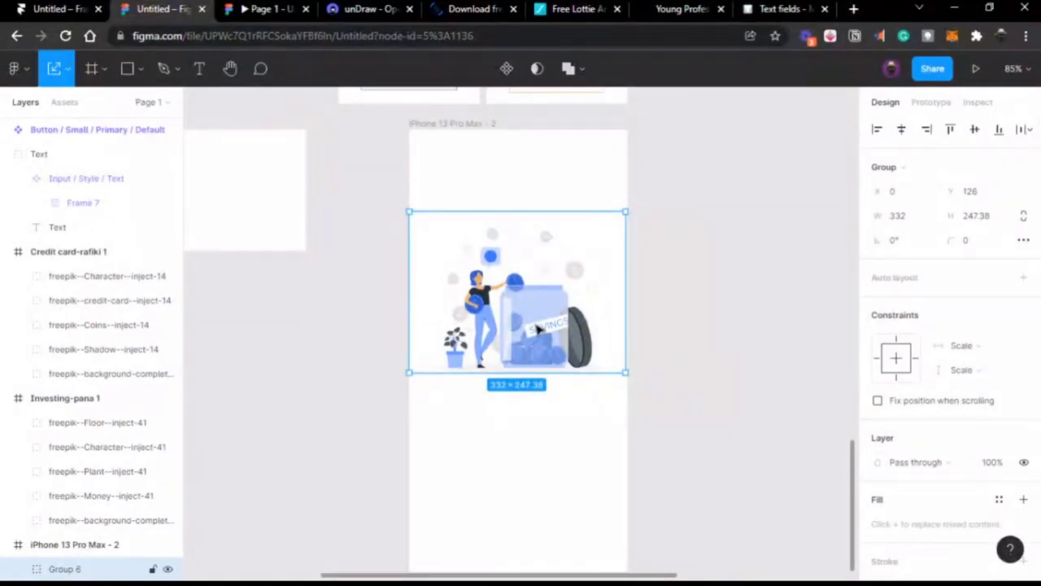
{"action": "left_click_drag", "start_coordinate": [537, 333], "coordinate": [540, 346]}
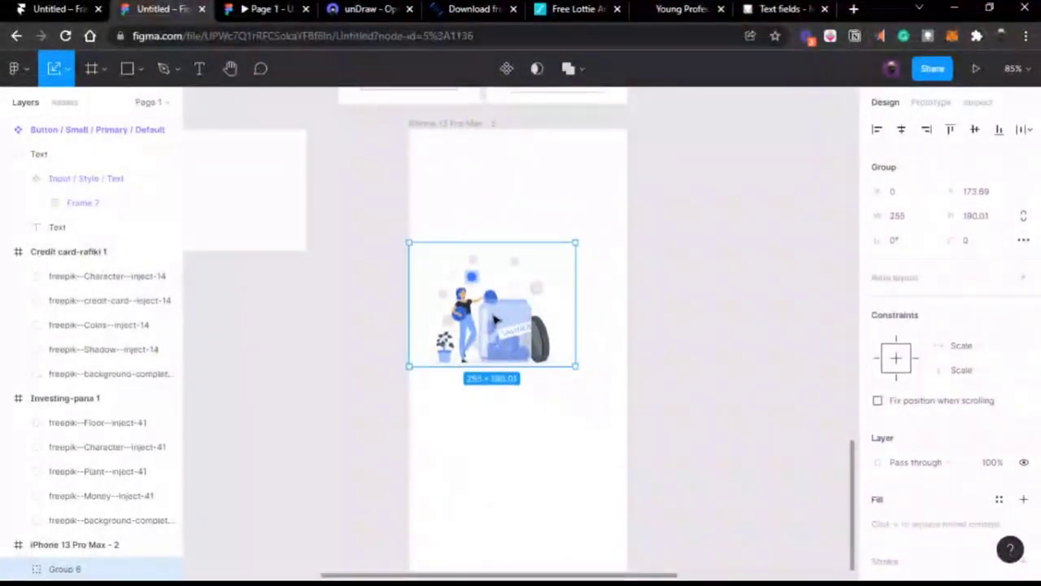
{"action": "left_click_drag", "start_coordinate": [494, 310], "coordinate": [527, 326]}
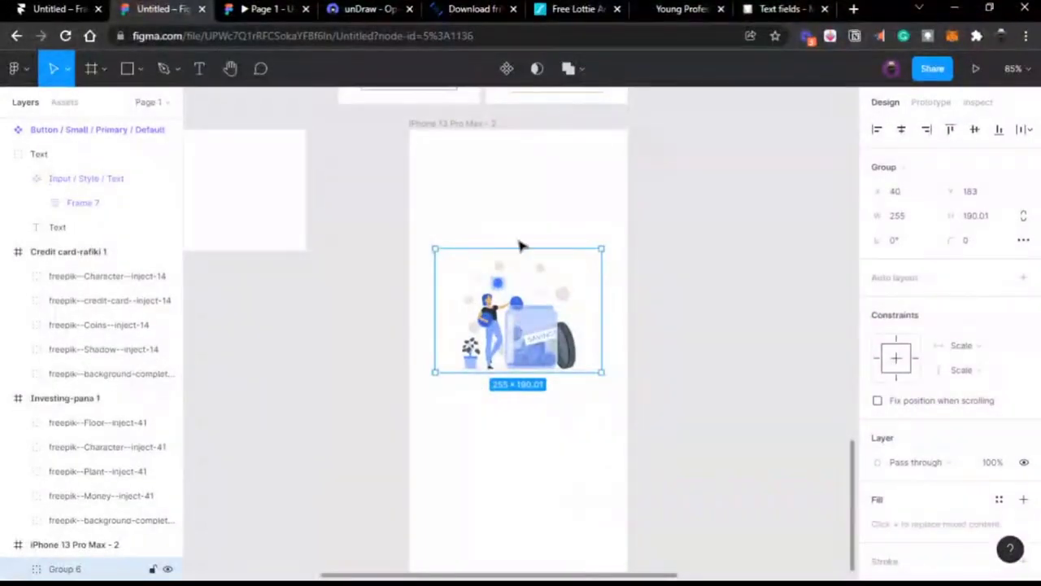
{"action": "left_click", "coordinate": [126, 68]}
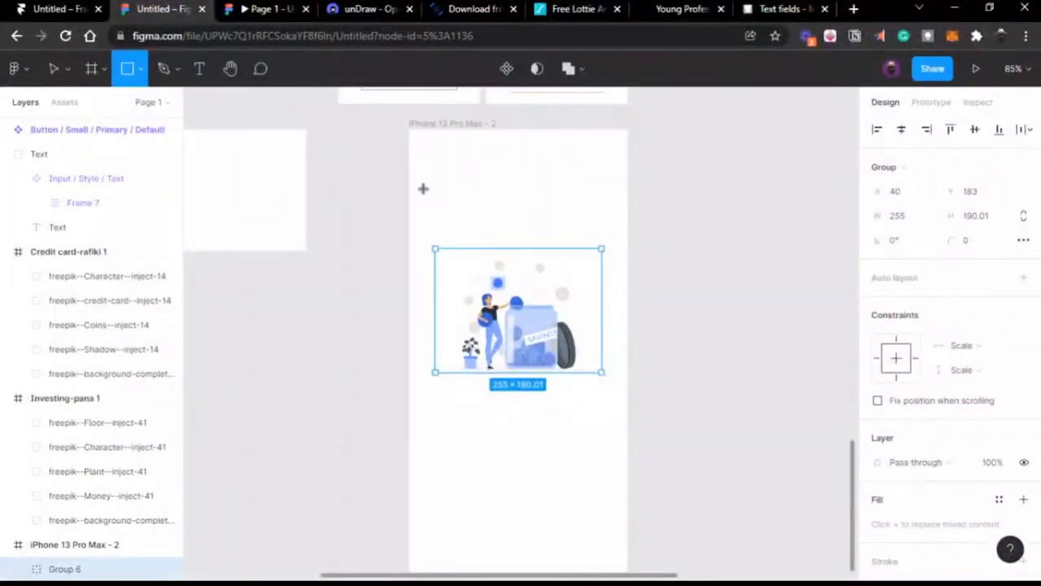
Step: Draw a grey rectangle around the savings illustration and send it behind the artwork
{"action": "left_click_drag", "start_coordinate": [422, 187], "coordinate": [426, 191]}
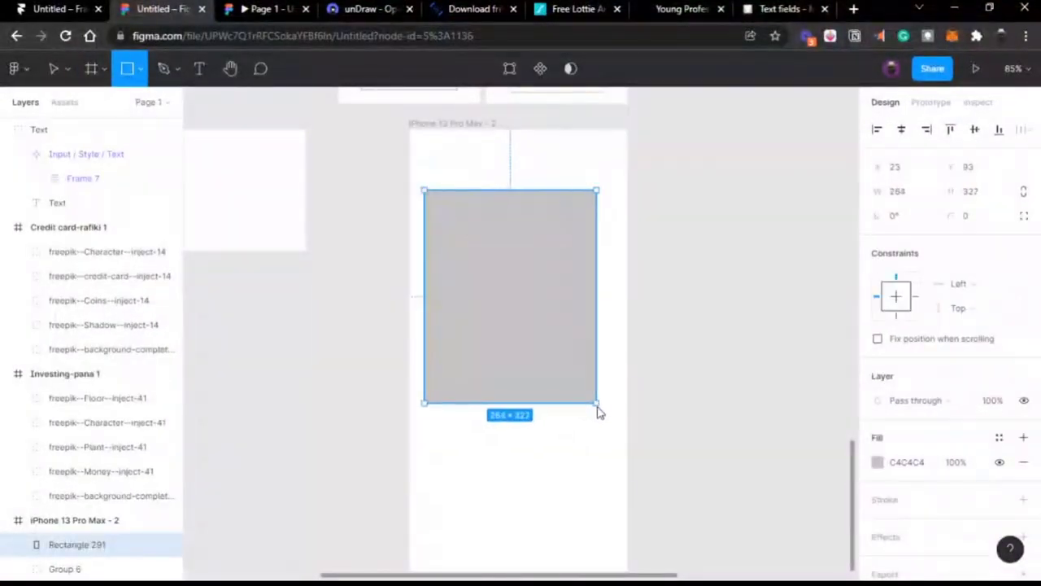
{"action": "left_click_drag", "start_coordinate": [597, 407], "coordinate": [603, 409]}
{"action": "key", "text": "ctrl+bracketleft"}
Step: Recolour the illustration's 407BFF blue accents to the orange FF7A00 document colour
{"action": "left_click", "coordinate": [559, 348]}
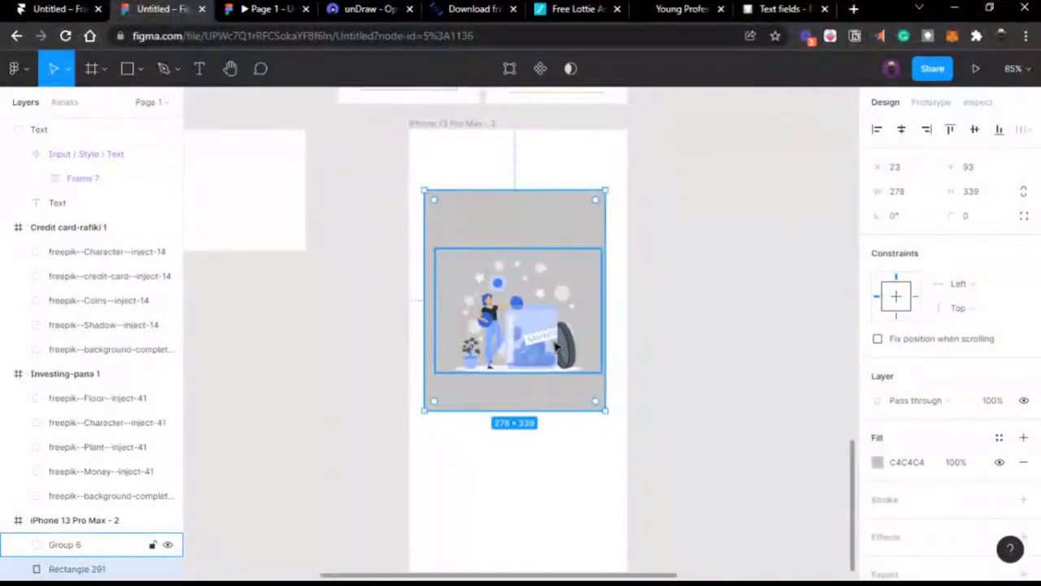
{"action": "scroll", "coordinate": [557, 347], "scroll_direction": "up", "scroll_amount": 2}
{"action": "scroll", "coordinate": [557, 348], "scroll_direction": "up", "scroll_amount": 1}
{"action": "scroll", "coordinate": [938, 432], "scroll_direction": "down", "scroll_amount": 5}
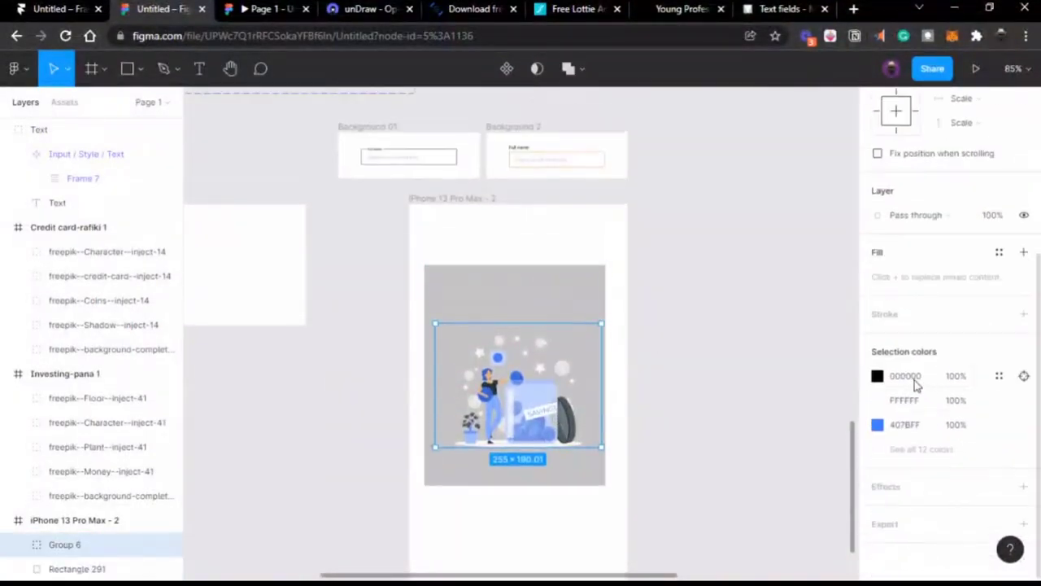
{"action": "left_click", "coordinate": [876, 427]}
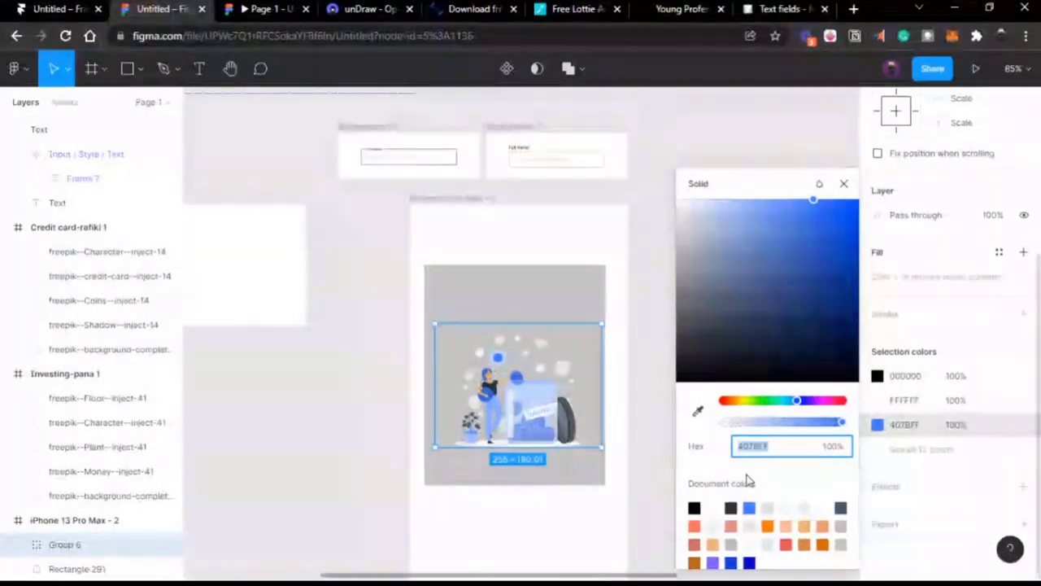
{"action": "left_click", "coordinate": [768, 525]}
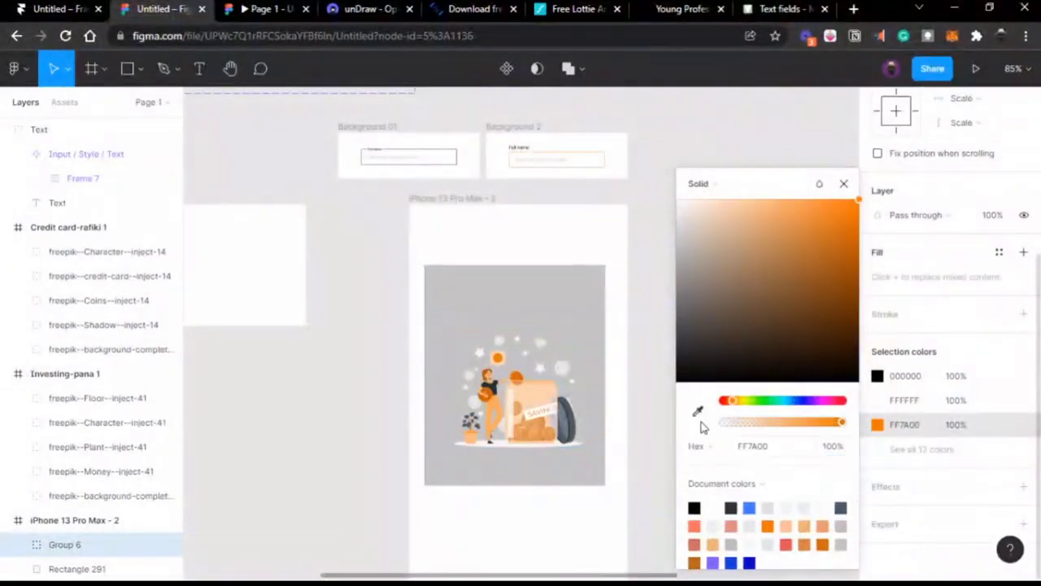
{"action": "scroll", "coordinate": [599, 396], "scroll_direction": "up", "scroll_amount": 5}
{"action": "scroll", "coordinate": [585, 326], "scroll_direction": "left", "scroll_amount": 1}
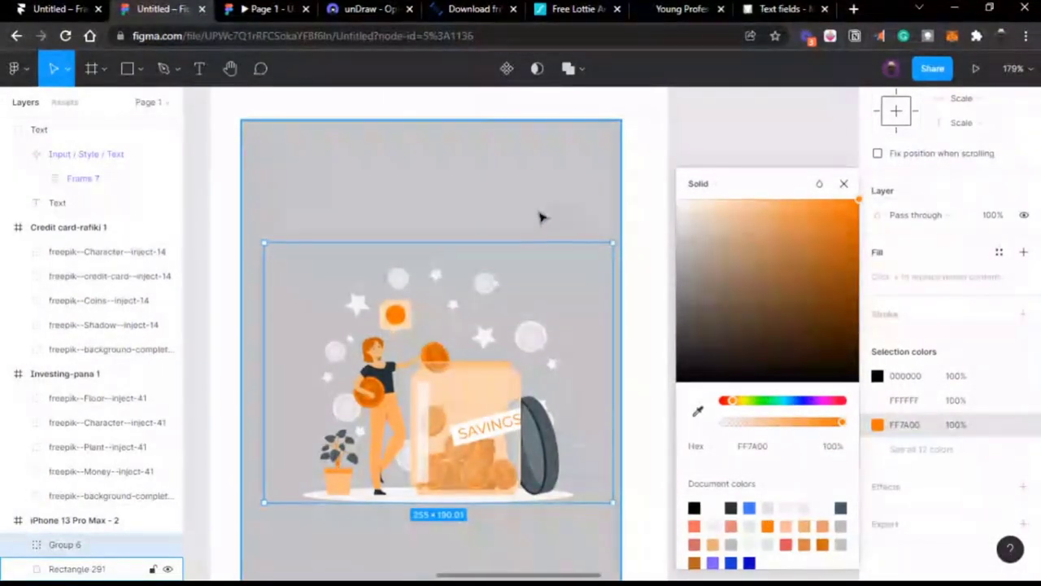
{"action": "scroll", "coordinate": [540, 217], "scroll_direction": "down", "scroll_amount": 3}
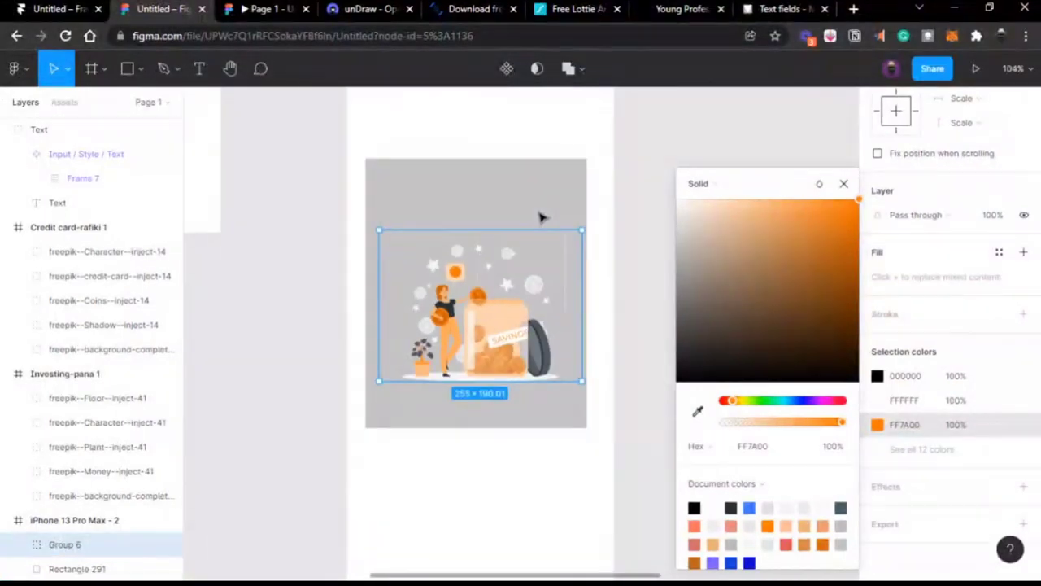
{"action": "left_click", "coordinate": [538, 191]}
Step: Delete the grey backdrop, then move the illustration up, enlarge it and centre it horizontally
{"action": "key", "text": "Delete"}
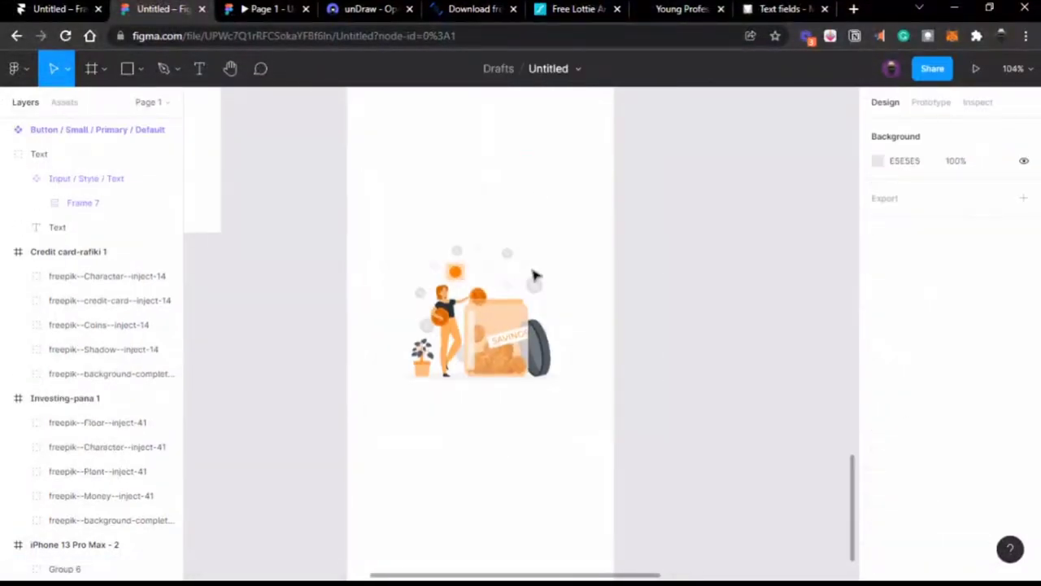
{"action": "left_click", "coordinate": [523, 319]}
{"action": "left_click_drag", "start_coordinate": [523, 319], "coordinate": [523, 252]}
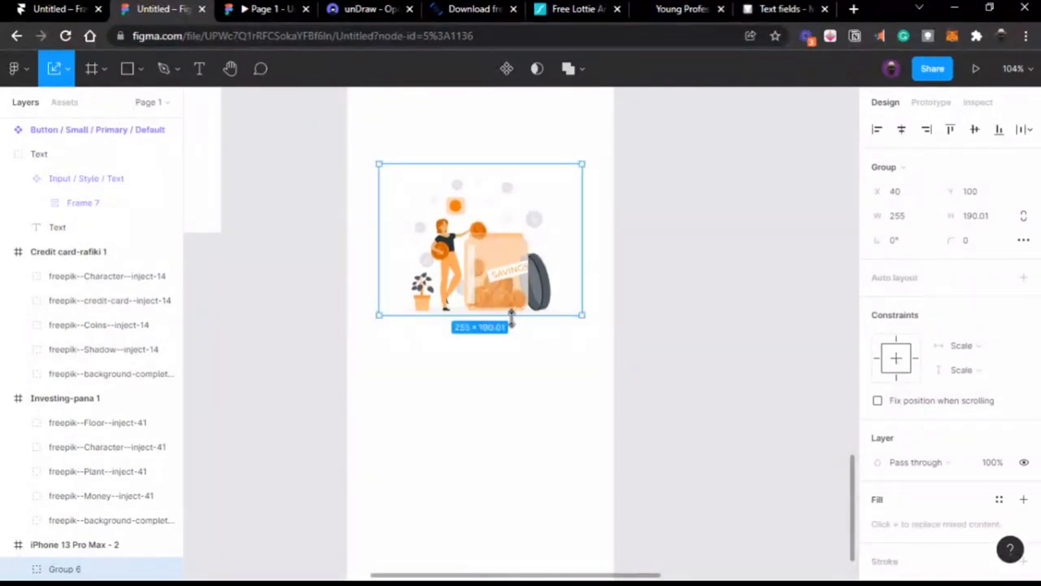
{"action": "left_click_drag", "start_coordinate": [510, 316], "coordinate": [514, 334]}
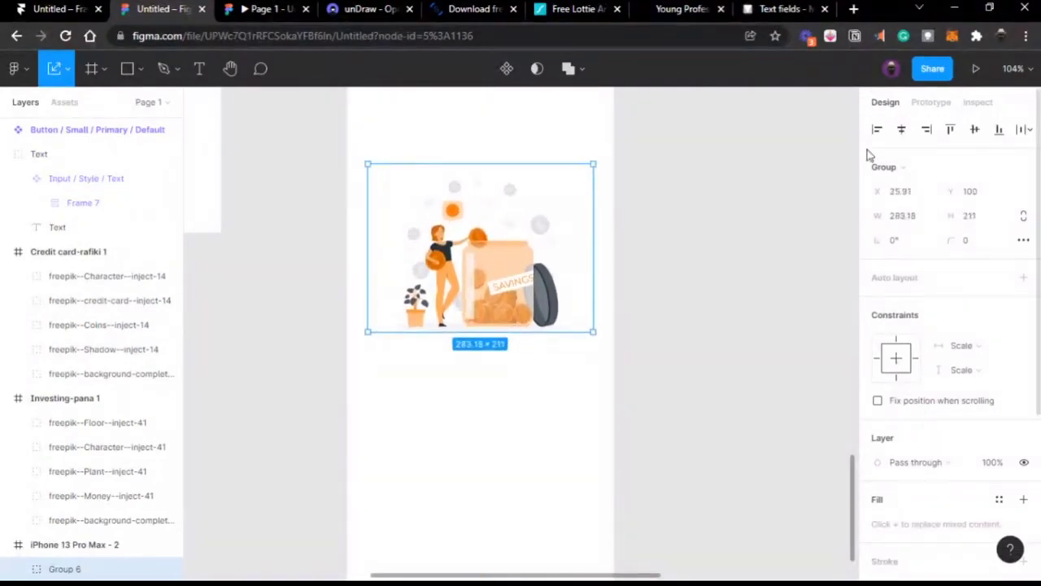
{"action": "left_click", "coordinate": [902, 128]}
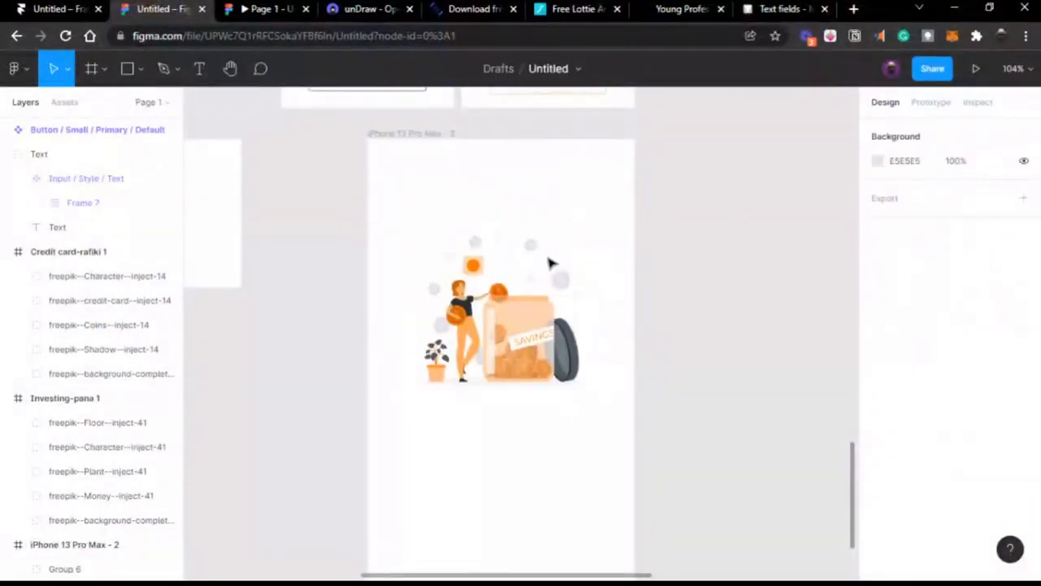
Step: Nudge the 283.18×211 illustration slightly lower so it sits at X 26, Y 106
{"action": "left_click", "coordinate": [413, 133]}
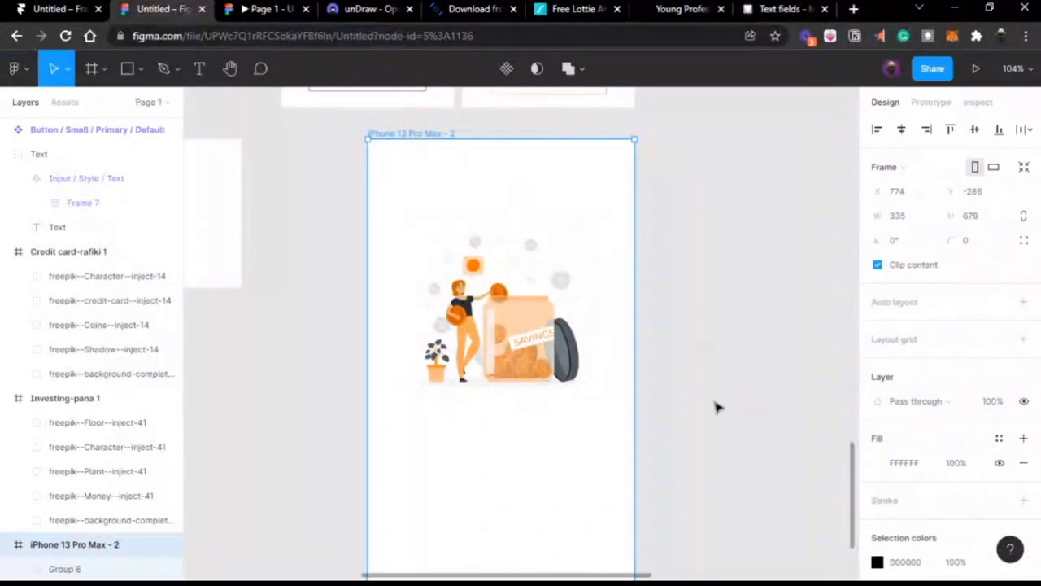
{"action": "scroll", "coordinate": [715, 407], "scroll_direction": "down", "scroll_amount": 2}
{"action": "left_click", "coordinate": [529, 279]}
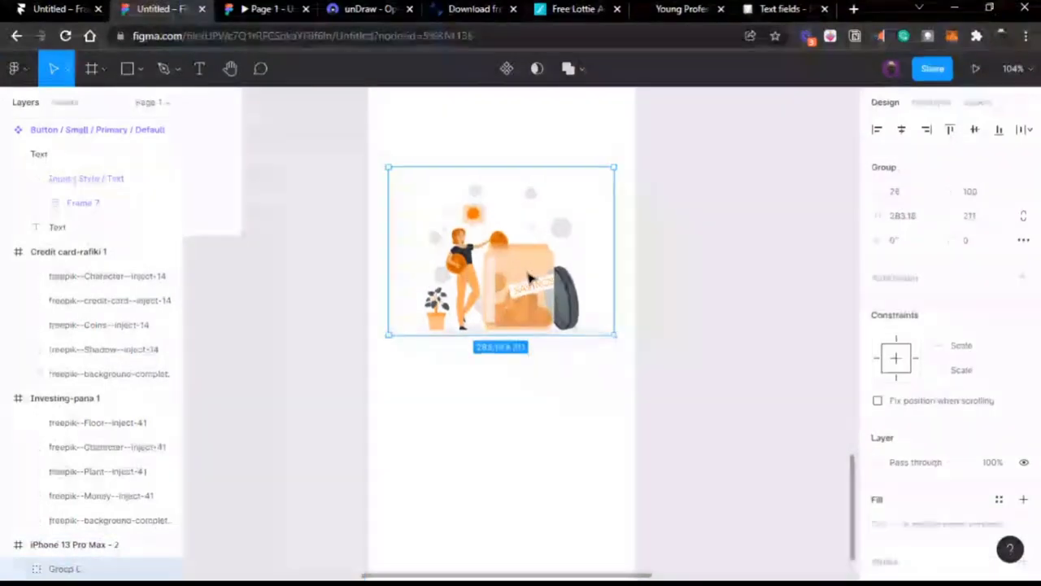
{"action": "left_click_drag", "start_coordinate": [528, 279], "coordinate": [529, 281]}
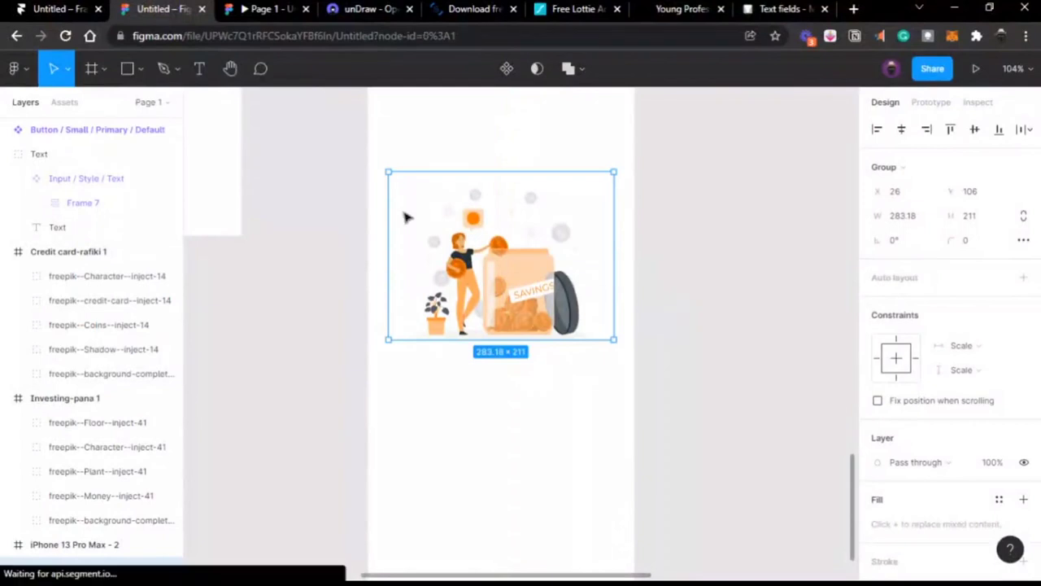
{"action": "left_click", "coordinate": [268, 147]}
{"action": "left_click", "coordinate": [198, 70]}
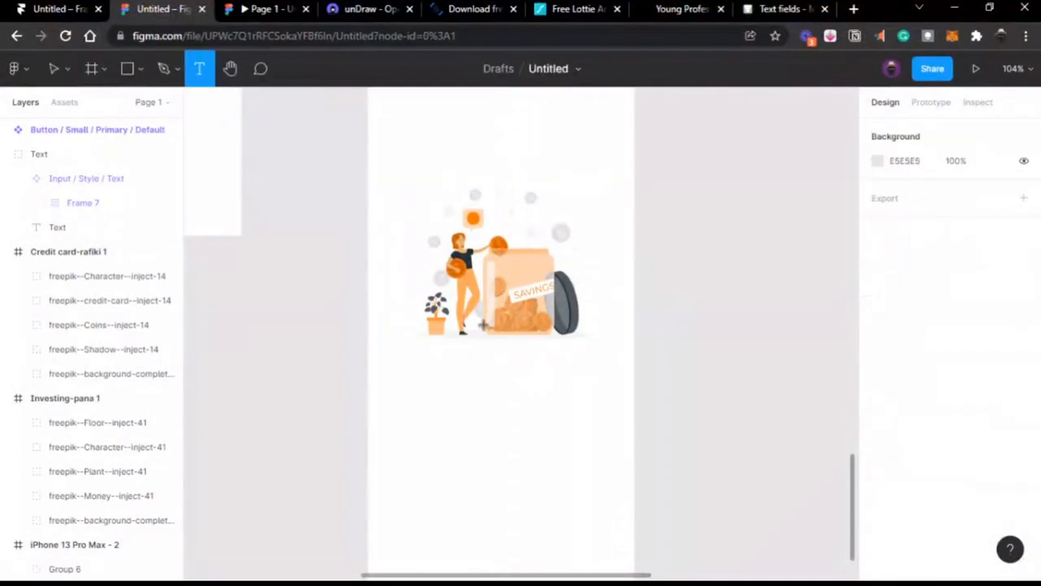
Step: Add a text caption reading 'Save money with ease' below the illustration
{"action": "left_click", "coordinate": [461, 366]}
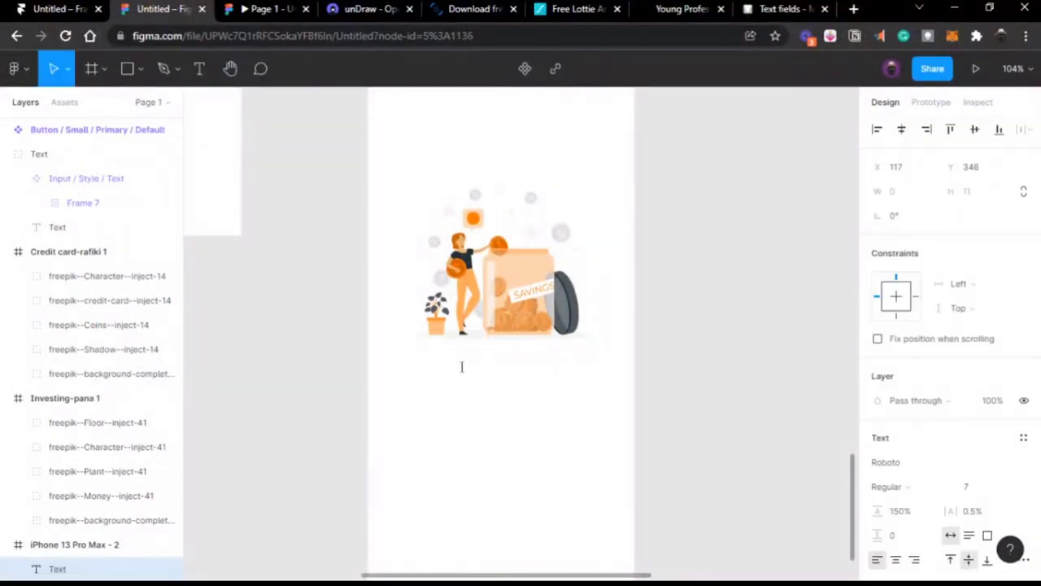
{"action": "type", "text": "Save mone"}
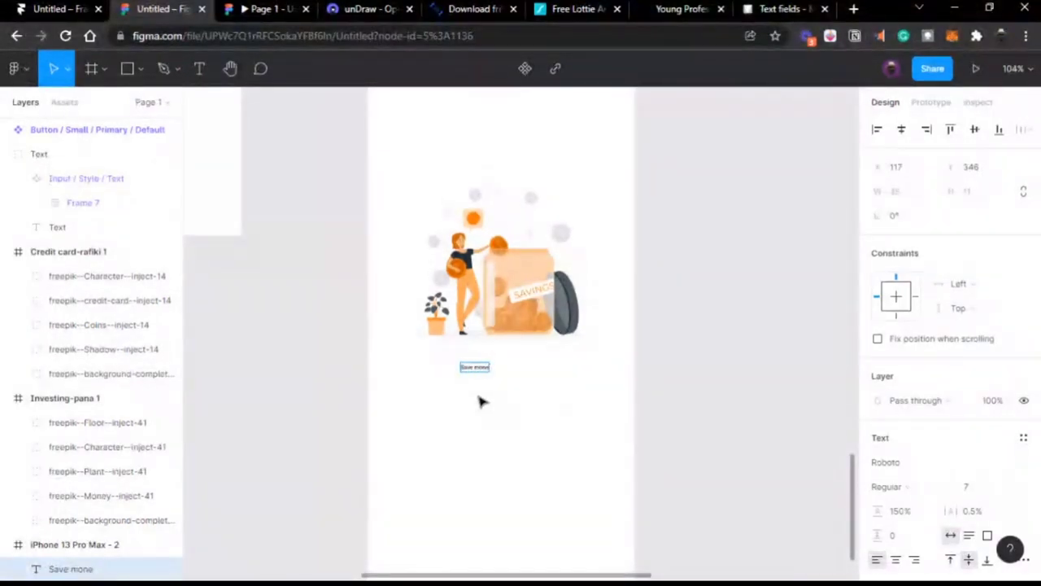
{"action": "type", "text": "y with ease"}
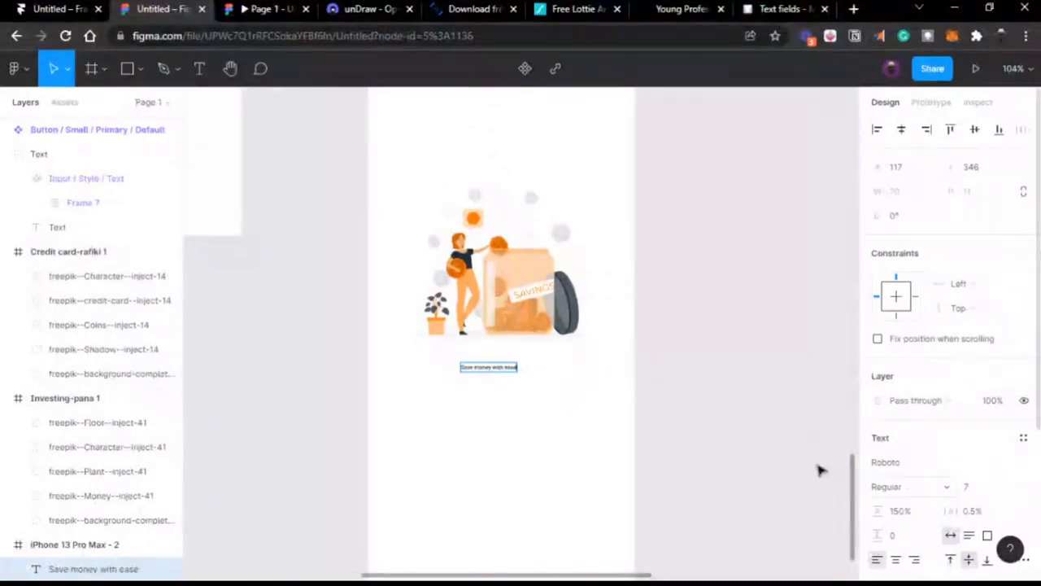
{"action": "key", "text": "Escape"}
Step: Set the caption to font size 22, centre it horizontally, and nudge it slightly lower
{"action": "left_click", "coordinate": [977, 488]}
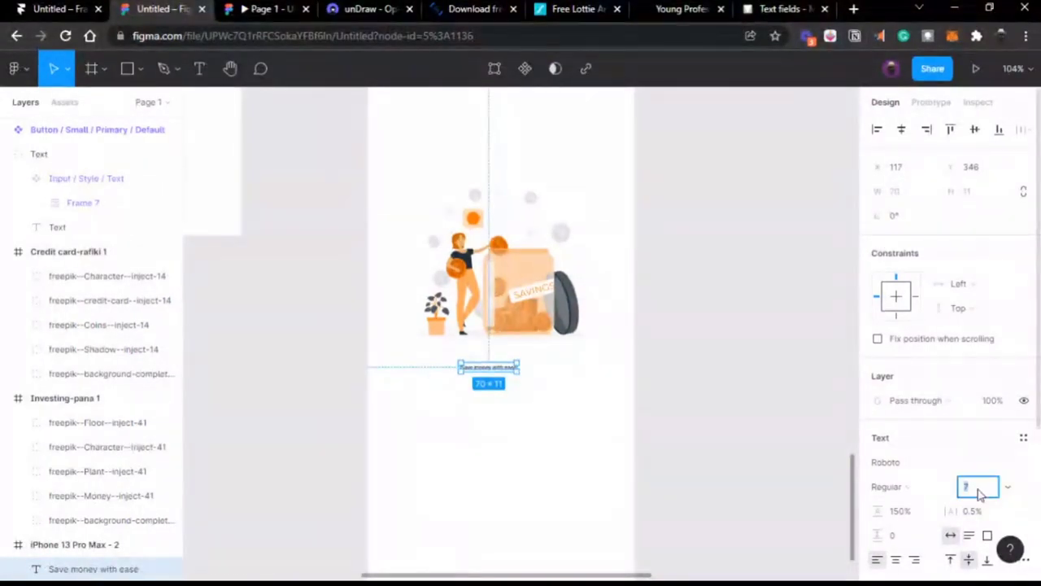
{"action": "type", "text": "18"}
{"action": "key", "text": "Return"}
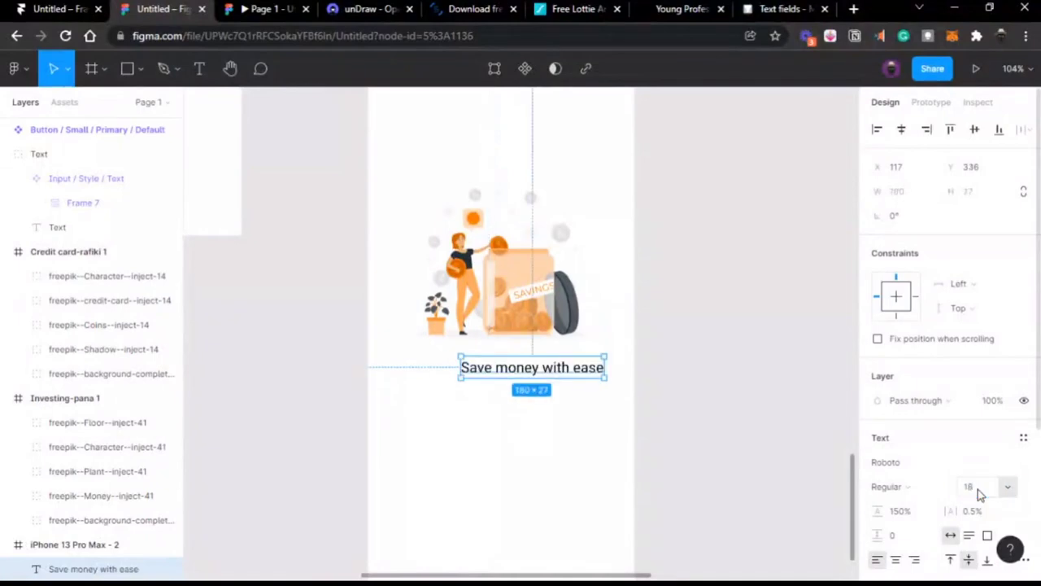
{"action": "type", "text": "22"}
{"action": "key", "text": "Return"}
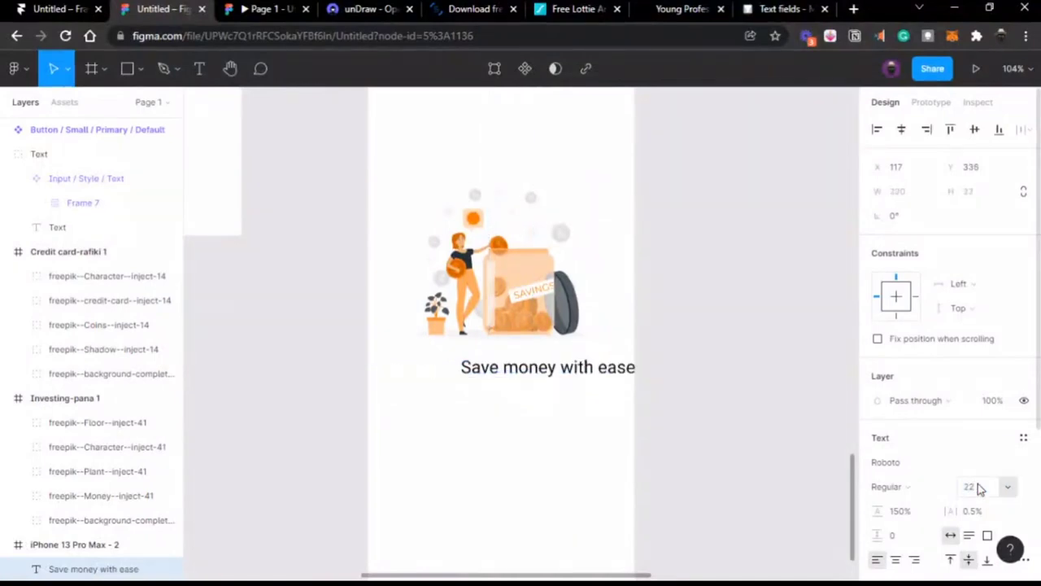
{"action": "left_click", "coordinate": [901, 129]}
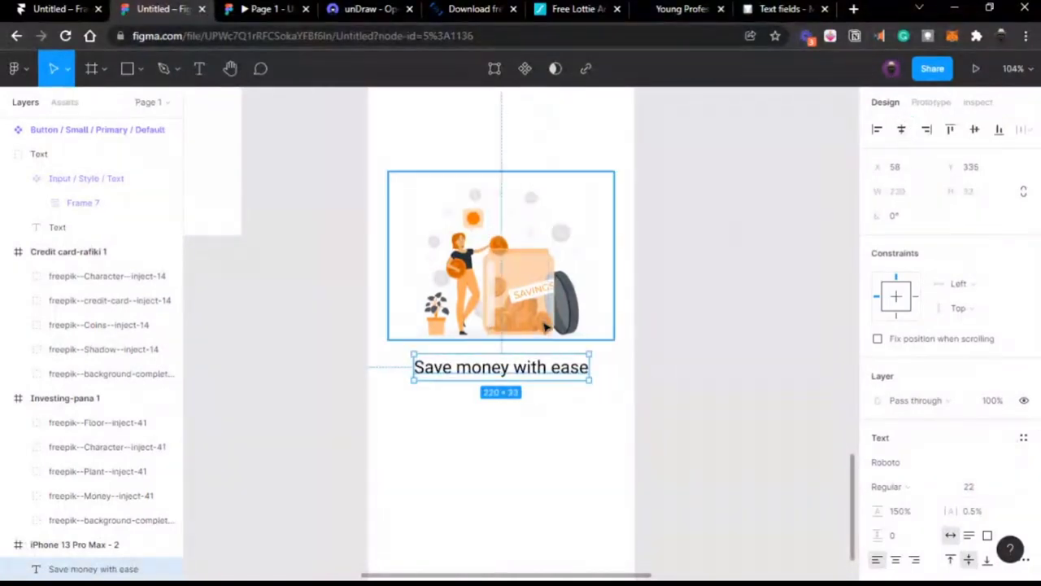
{"action": "left_click_drag", "start_coordinate": [570, 367], "coordinate": [570, 373]}
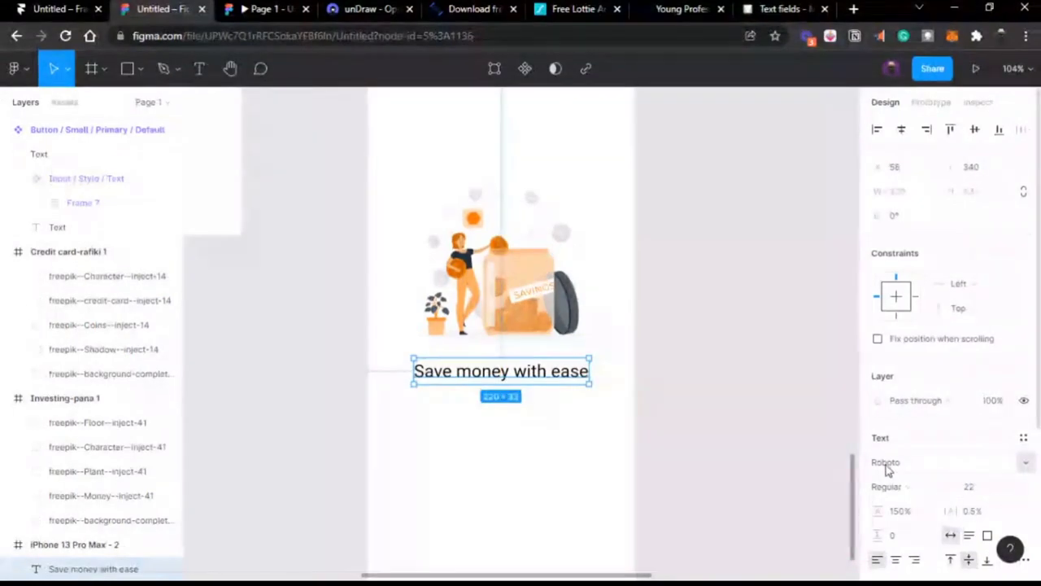
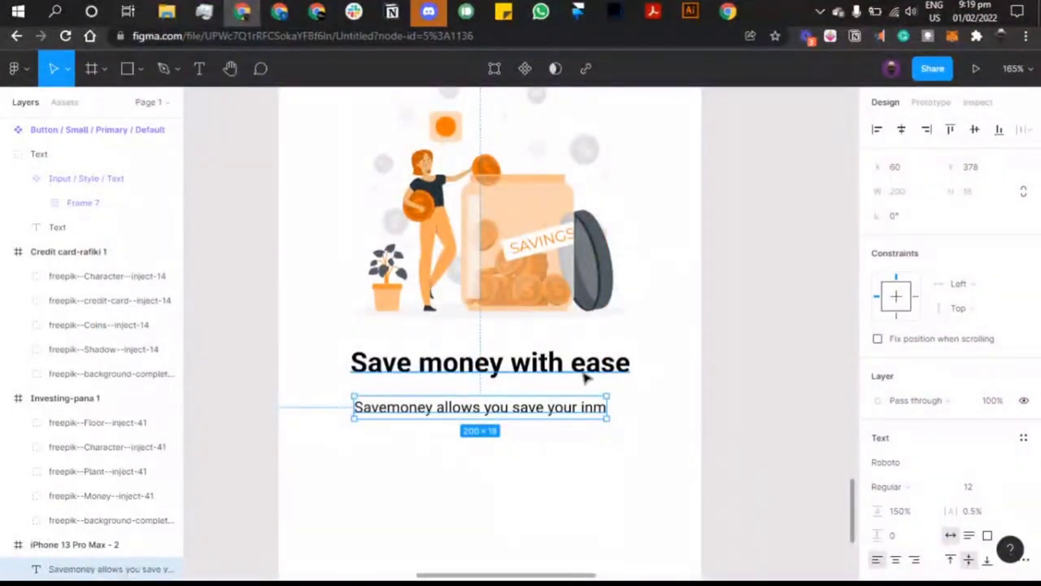
Step: Trim the description's stray ending, type 'u save income in once a', and narrow the box to wrap
{"action": "left_click", "coordinate": [584, 375]}
{"action": "left_click", "coordinate": [586, 407]}
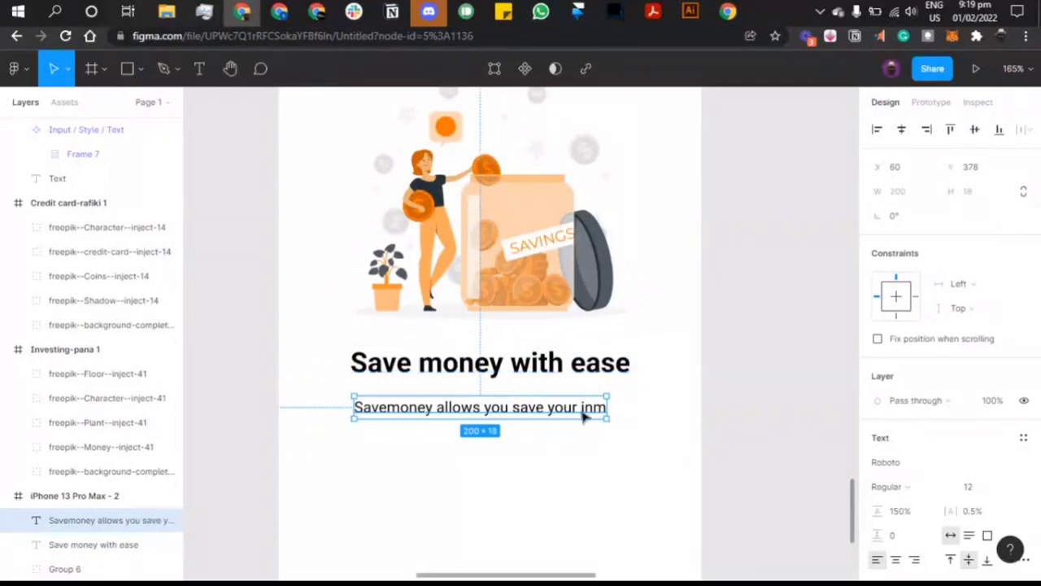
{"action": "double_click", "coordinate": [582, 407]}
{"action": "left_click", "coordinate": [594, 407]}
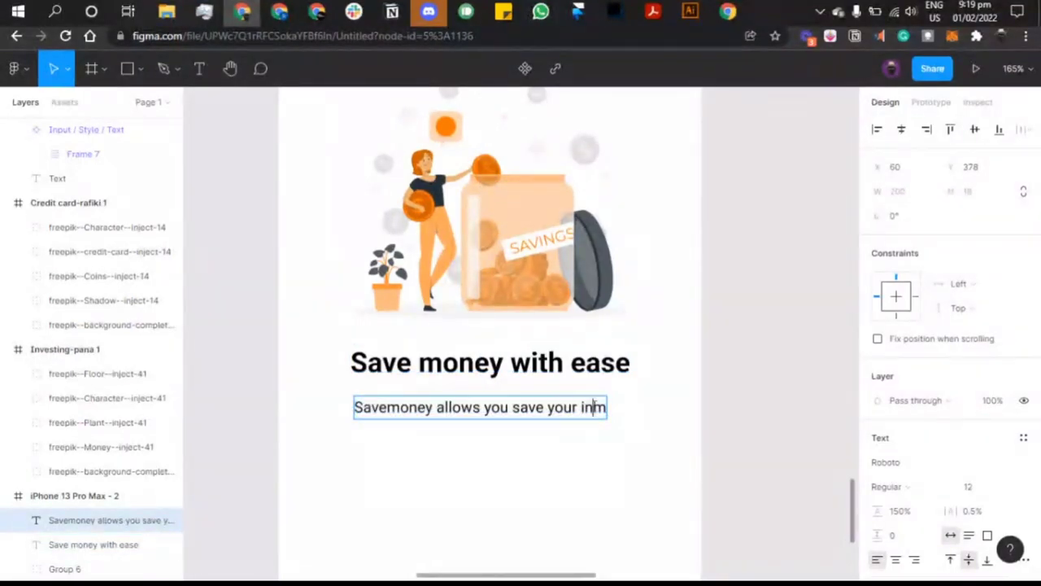
{"action": "left_click_drag", "start_coordinate": [594, 407], "coordinate": [612, 416]}
{"action": "key", "text": "BackSpace"}
{"action": "key", "text": "BackSpace"}
{"action": "key", "text": "BackSpace"}
{"action": "key", "text": "BackSpace"}
{"action": "key", "text": "BackSpace"}
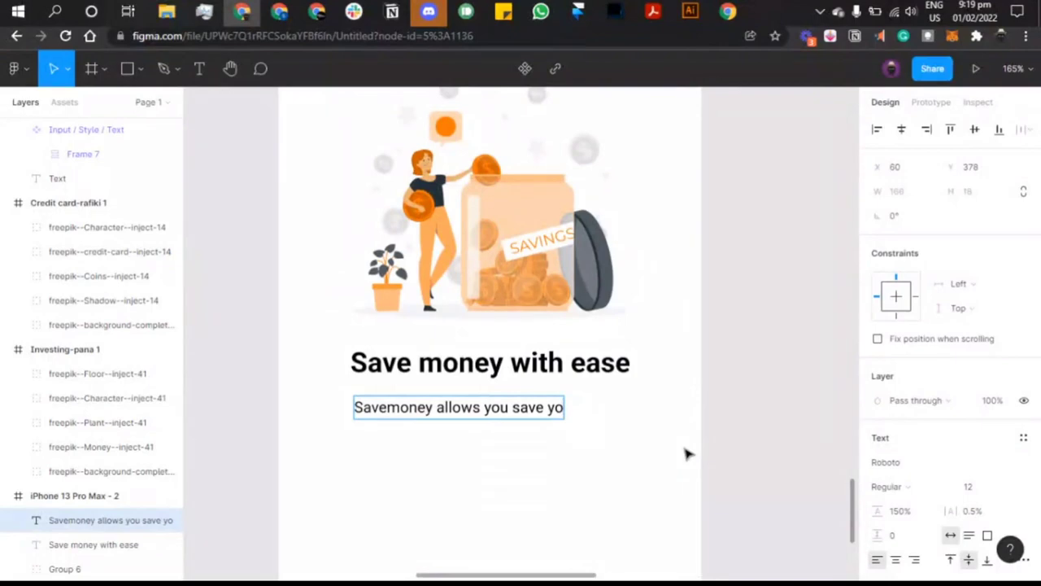
{"action": "type", "text": "u"}
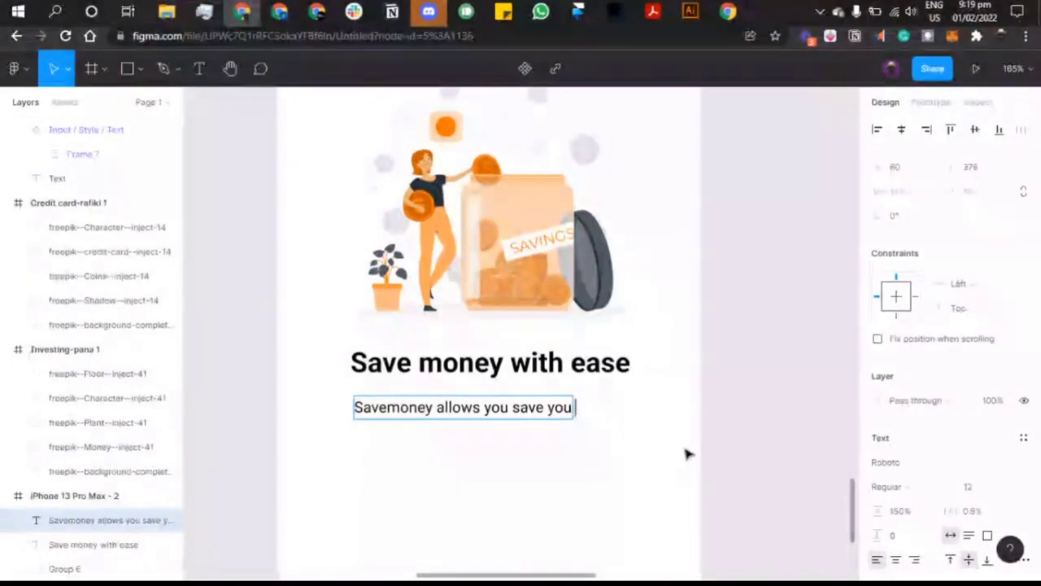
{"action": "type", "text": " save"}
{"action": "type", "text": " i"}
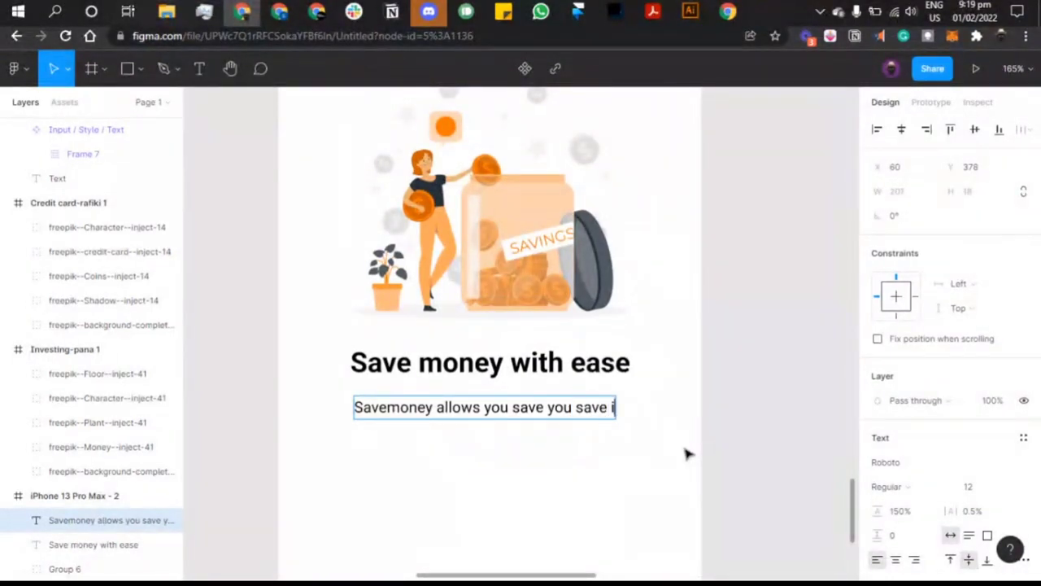
{"action": "type", "text": "ncome in c"}
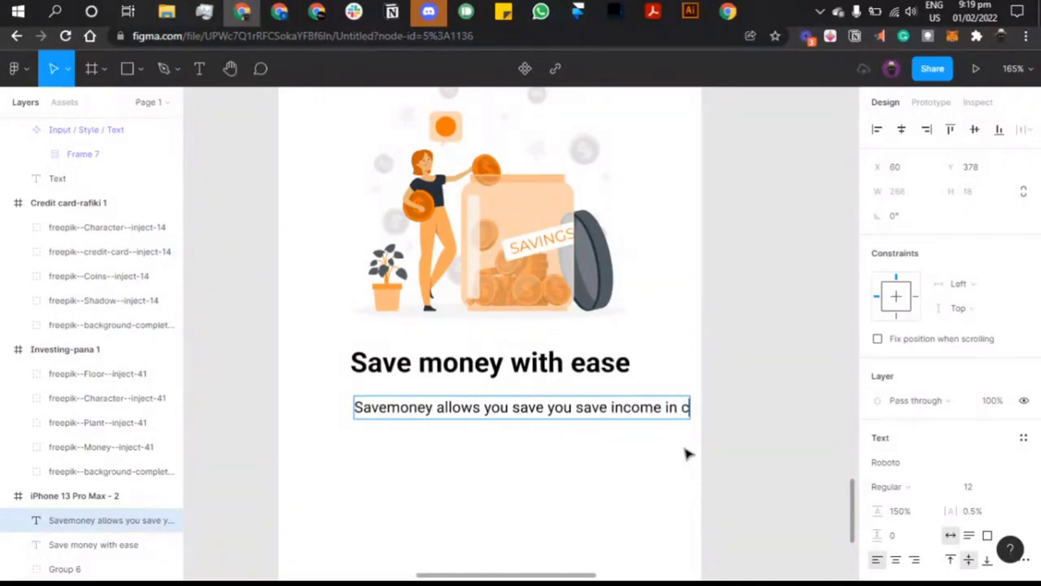
{"action": "key", "text": "BackSpace"}
{"action": "type", "text": "o"}
{"action": "type", "text": "n"}
{"action": "type", "text": "ce a"}
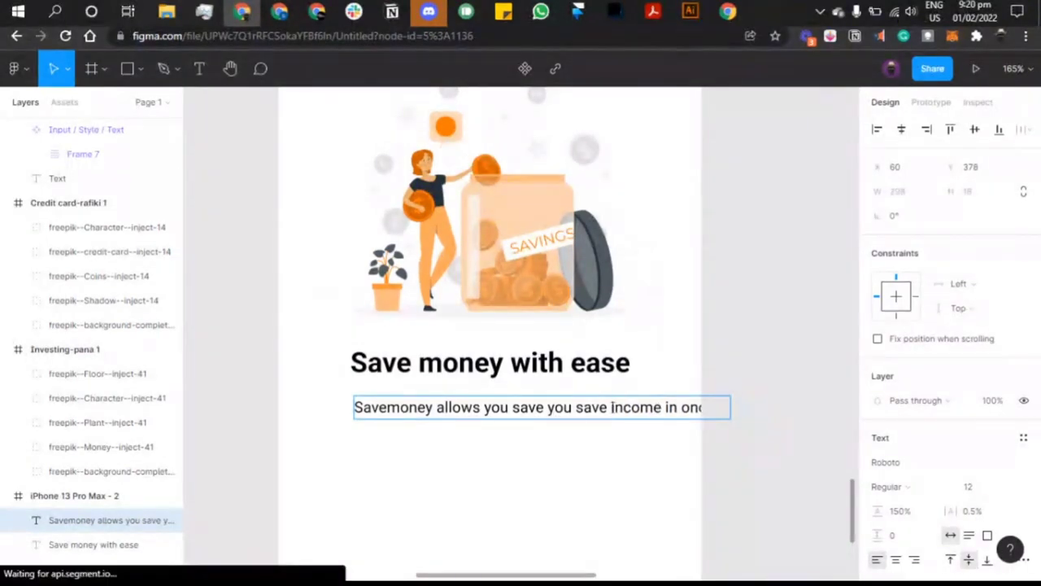
{"action": "left_click_drag", "start_coordinate": [730, 407], "coordinate": [611, 407]}
Step: Add ', connect your bank account to sa…' and break the sentence onto a new line
{"action": "left_click", "coordinate": [500, 418]}
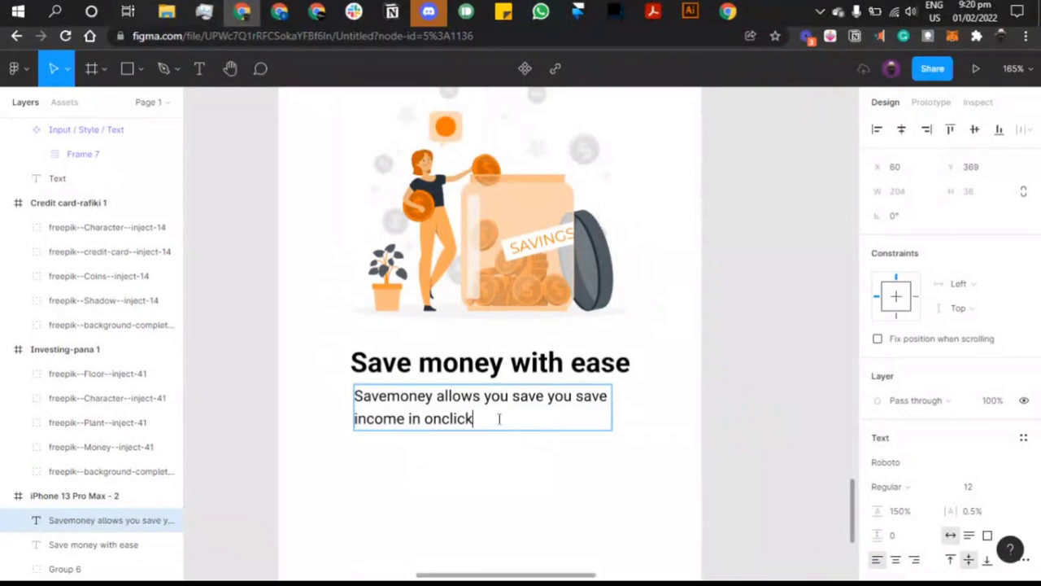
{"action": "type", "text": ","}
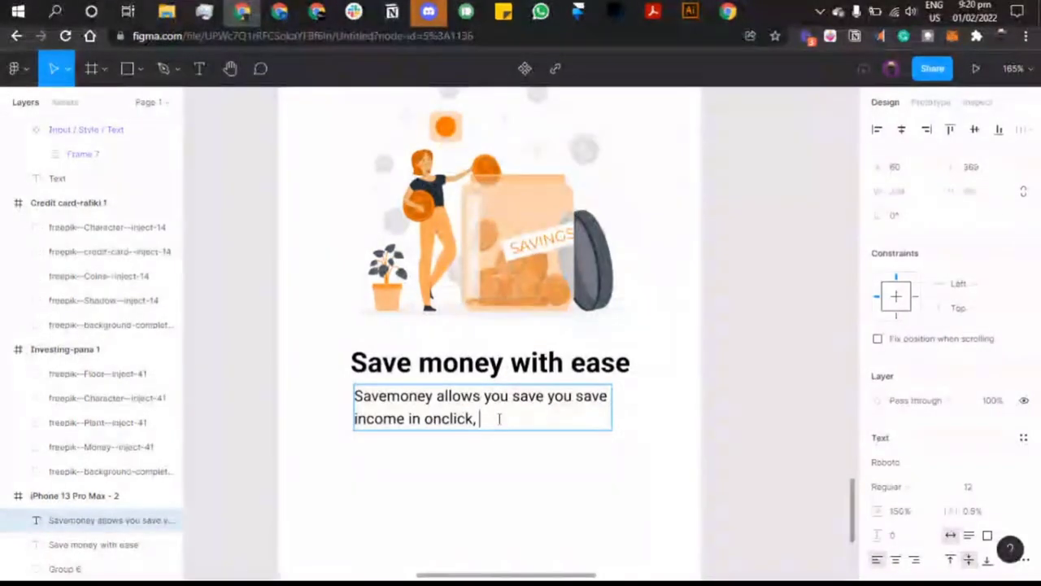
{"action": "type", "text": " connec"}
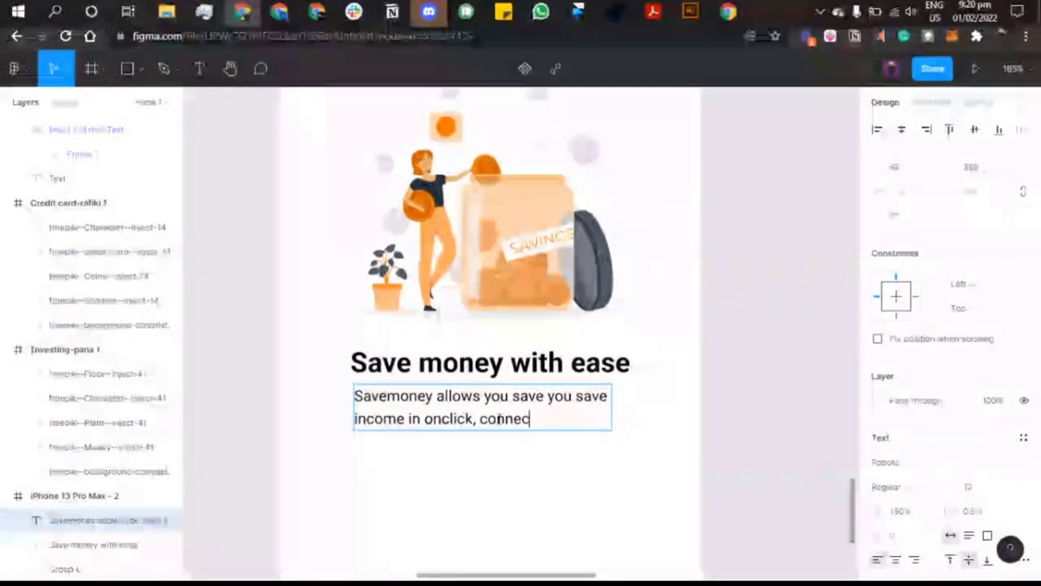
{"action": "type", "text": "t your ba"}
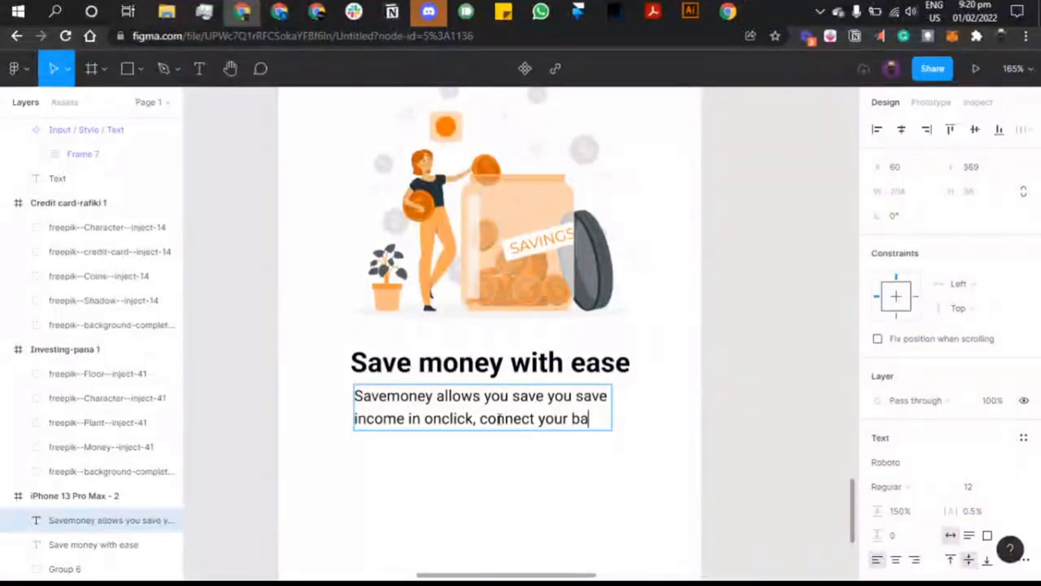
{"action": "type", "text": "nk accou"}
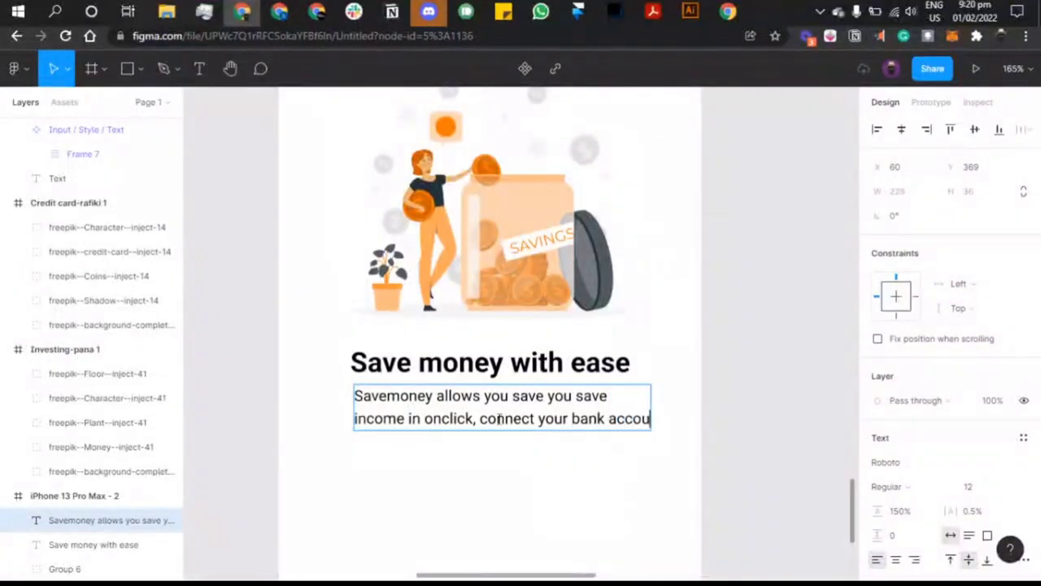
{"action": "type", "text": "nt to sa"}
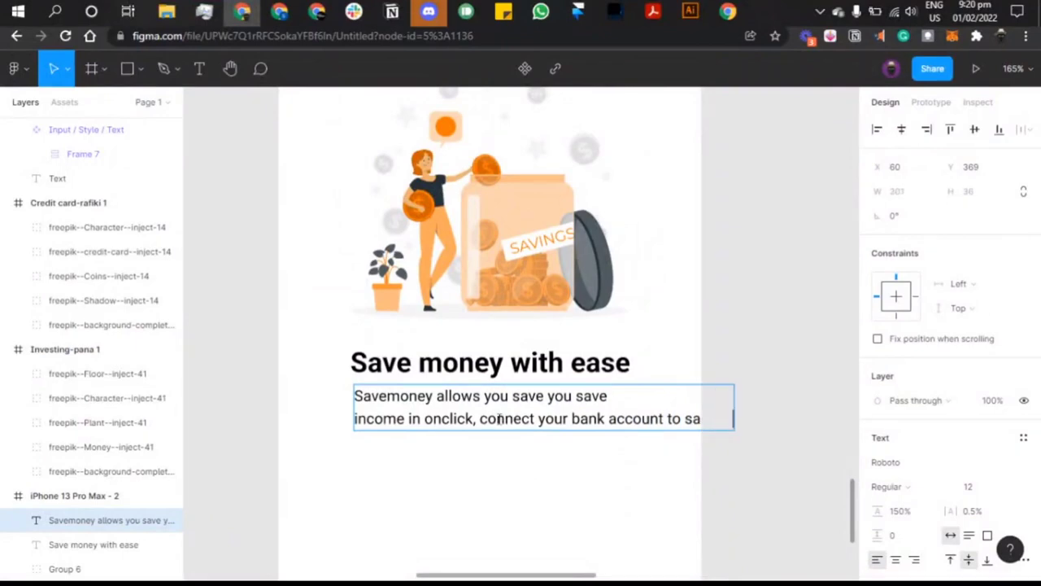
{"action": "key", "text": "BackSpace"}
{"action": "key", "text": "BackSpace"}
{"action": "key", "text": "BackSpace"}
{"action": "key", "text": "BackSpace"}
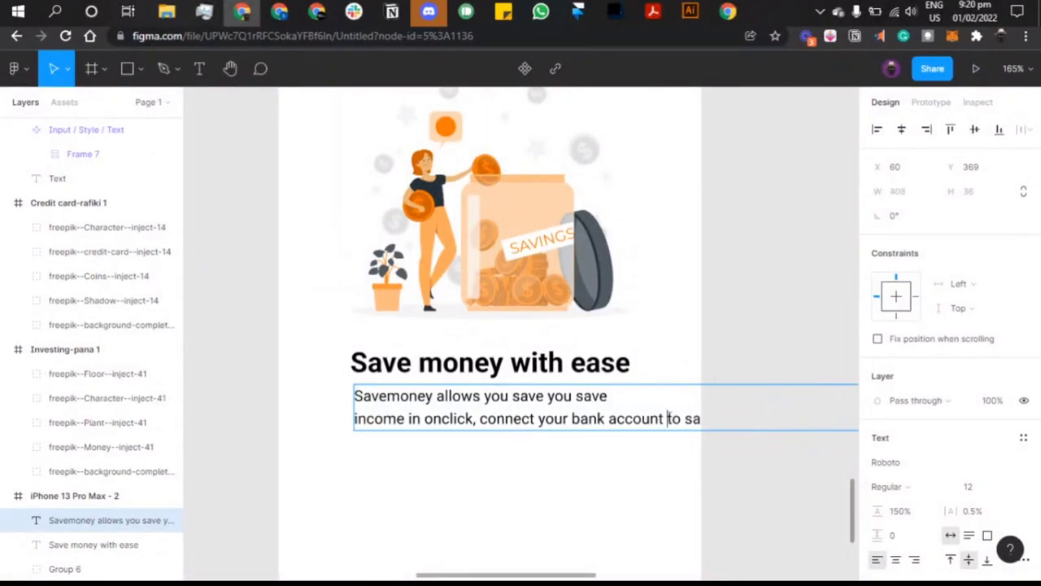
{"action": "key", "text": "Return"}
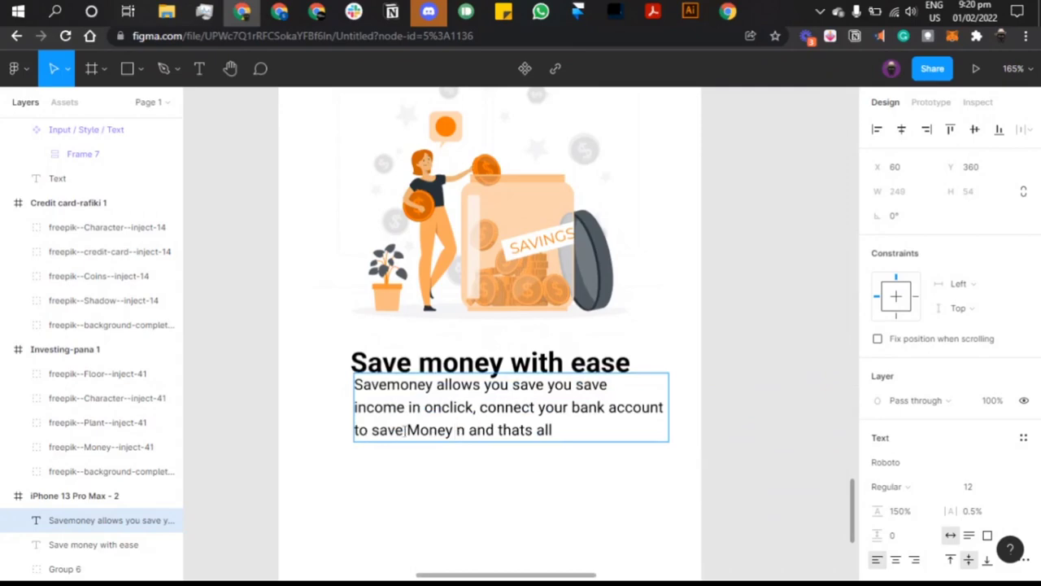
Step: Replace both 'Savemoney' mentions with 'savell', capitalising the opening one to 'Savell'
{"action": "left_click", "coordinate": [405, 431]}
{"action": "key", "text": "BackSpace"}
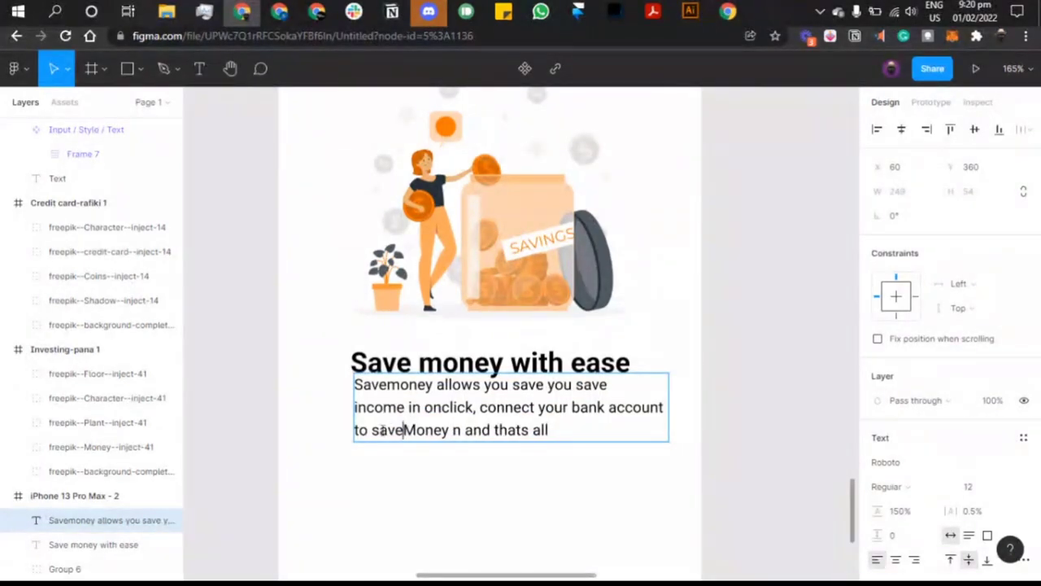
{"action": "double_click", "coordinate": [407, 430]}
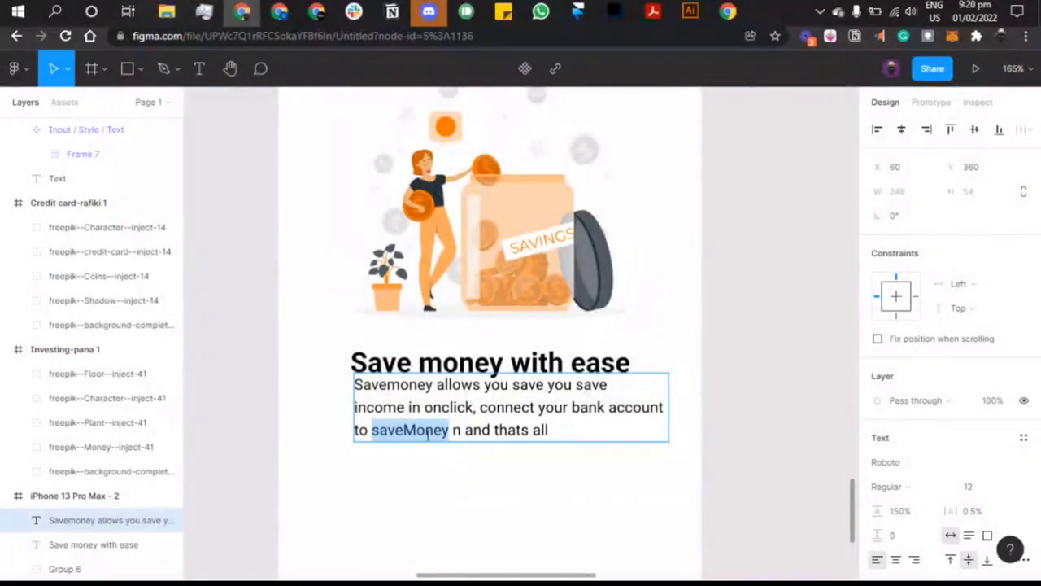
{"action": "type", "text": "sa"}
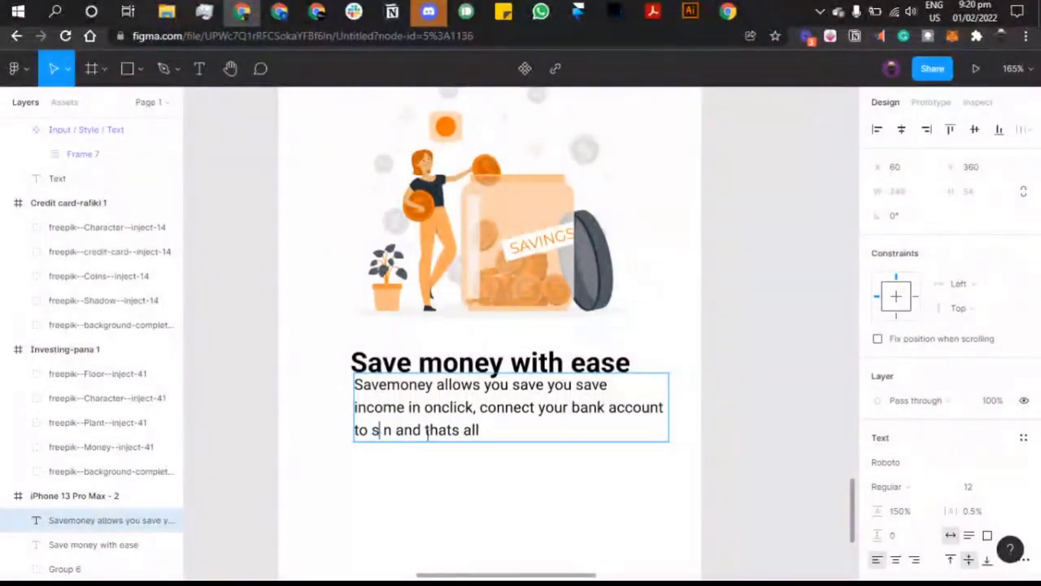
{"action": "type", "text": "vell"}
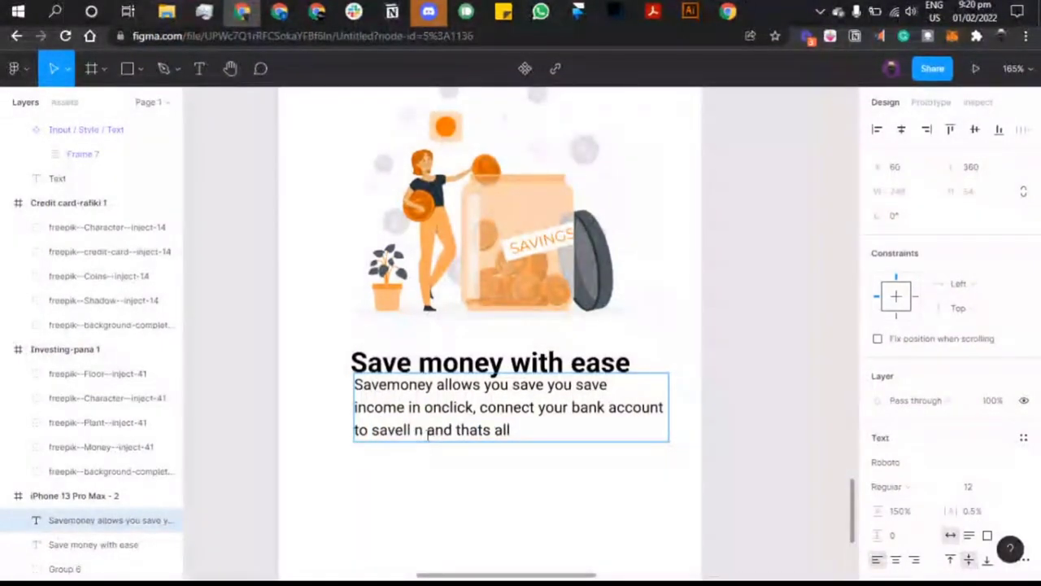
{"action": "double_click", "coordinate": [382, 430]}
{"action": "key", "text": "ctrl+c"}
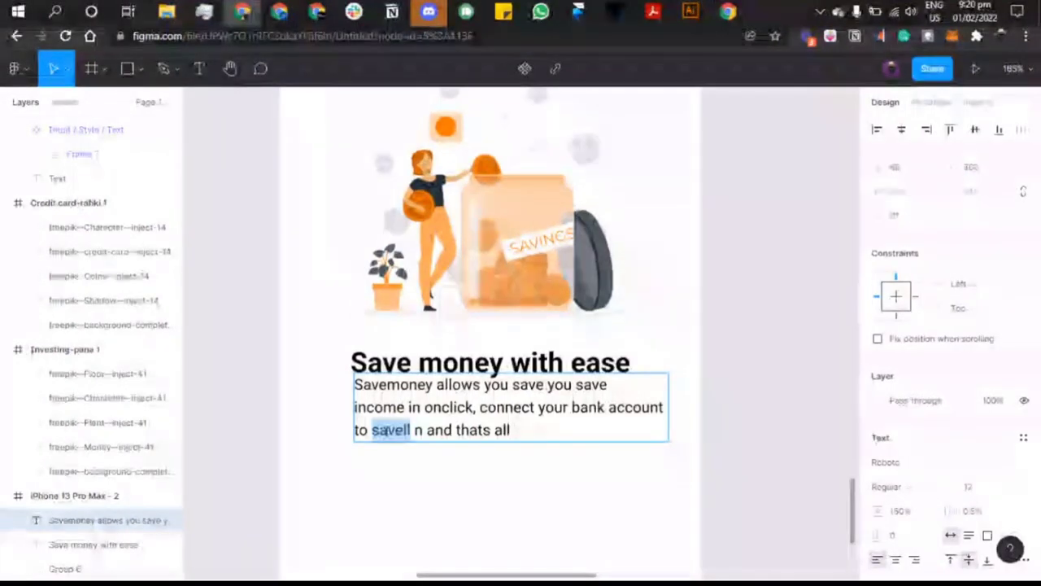
{"action": "left_click", "coordinate": [400, 385]}
{"action": "double_click", "coordinate": [400, 386]}
{"action": "key", "text": "ctrl+v"}
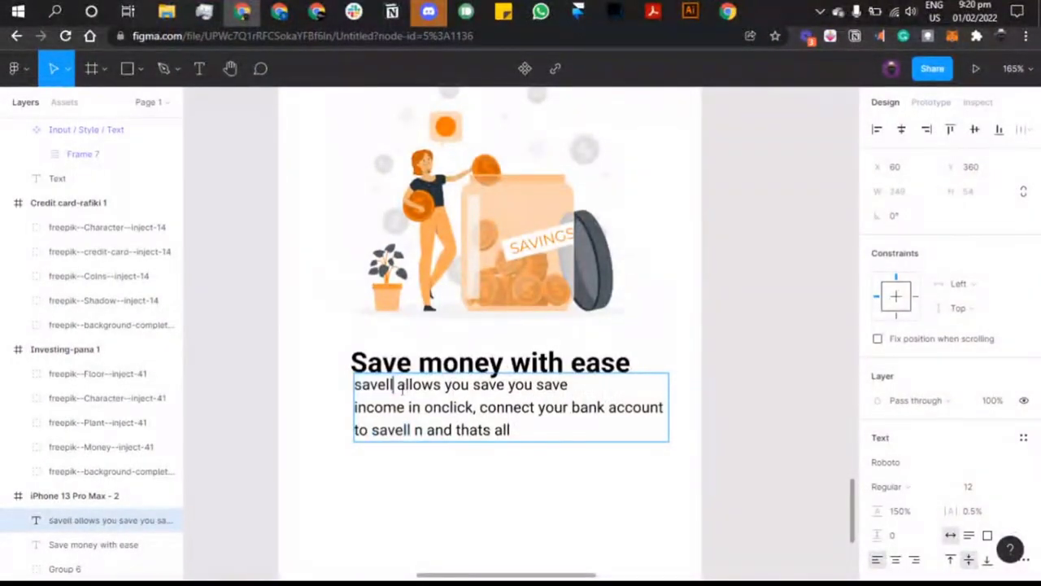
{"action": "left_click", "coordinate": [361, 383]}
{"action": "key", "text": "BackSpace"}
{"action": "type", "text": "S"}
{"action": "key", "text": "Escape"}
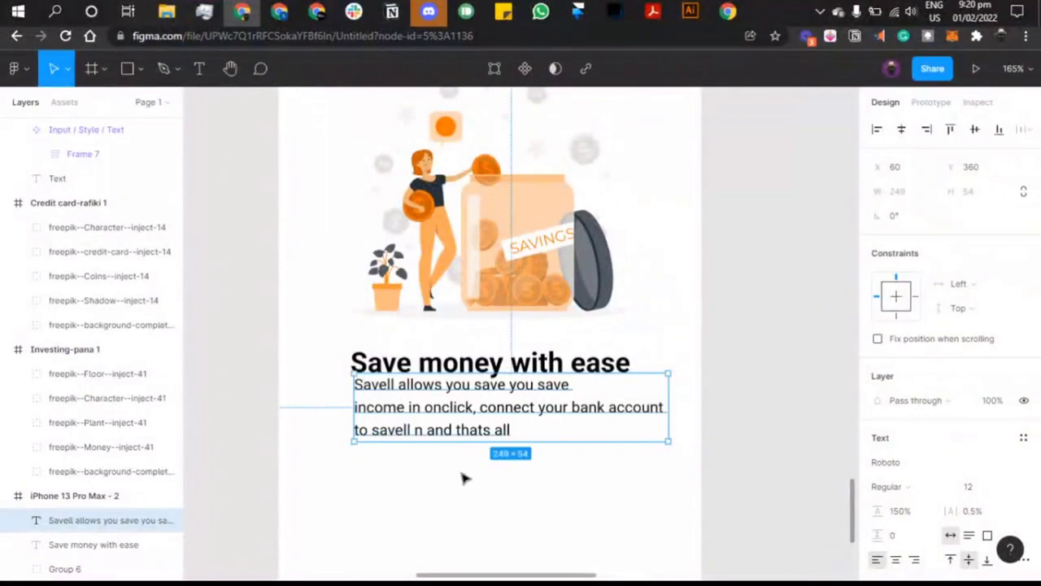
Step: Centre-align the description at font size 10 and position it under the heading
{"action": "left_click", "coordinate": [897, 562]}
{"action": "left_click_drag", "start_coordinate": [592, 399], "coordinate": [574, 417]}
{"action": "left_click", "coordinate": [979, 491]}
{"action": "type", "text": "10"}
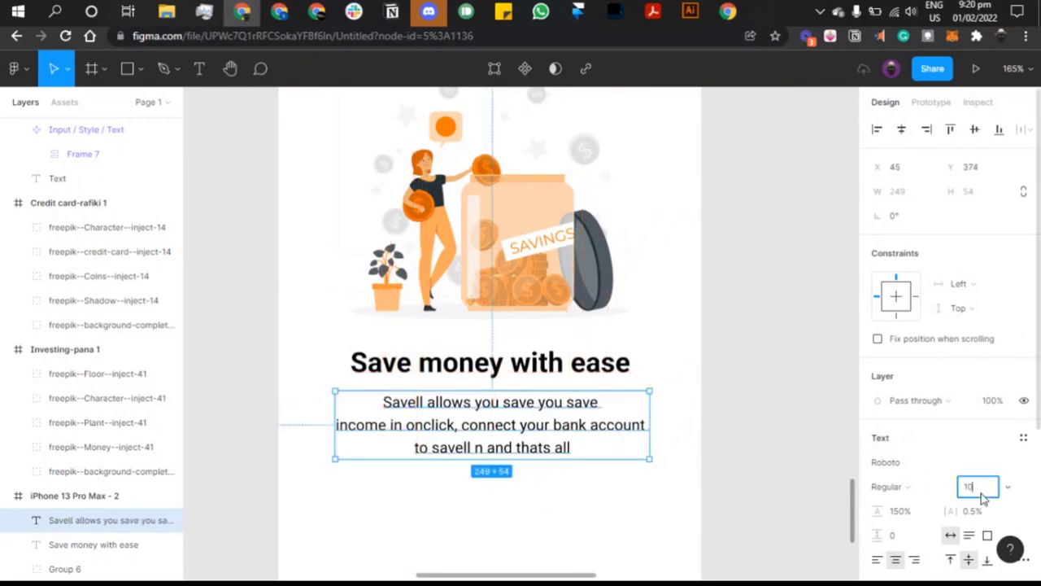
{"action": "key", "text": "Return"}
{"action": "left_click_drag", "start_coordinate": [548, 430], "coordinate": [547, 429]}
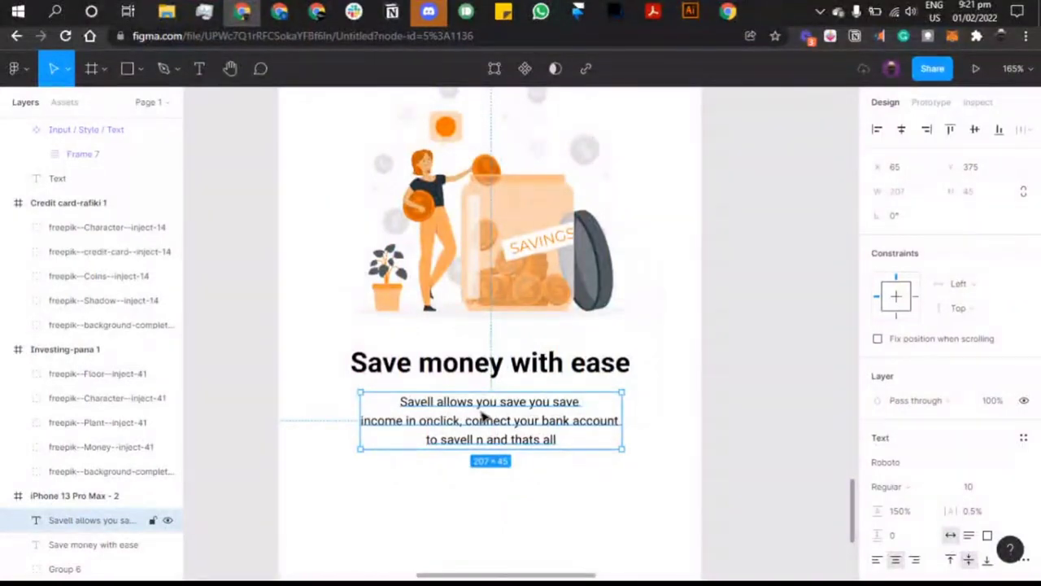
Step: Replace the repeated 'you' with 'your income' and delete the extra 'save'
{"action": "double_click", "coordinate": [545, 411]}
{"action": "double_click", "coordinate": [538, 402]}
{"action": "key", "text": "BackSpace"}
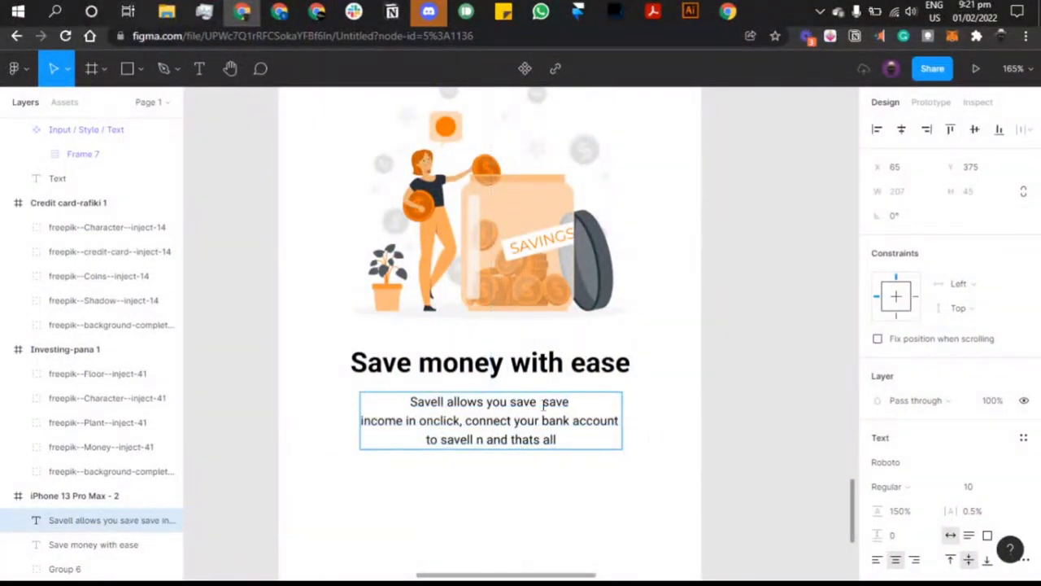
{"action": "type", "text": "your in"}
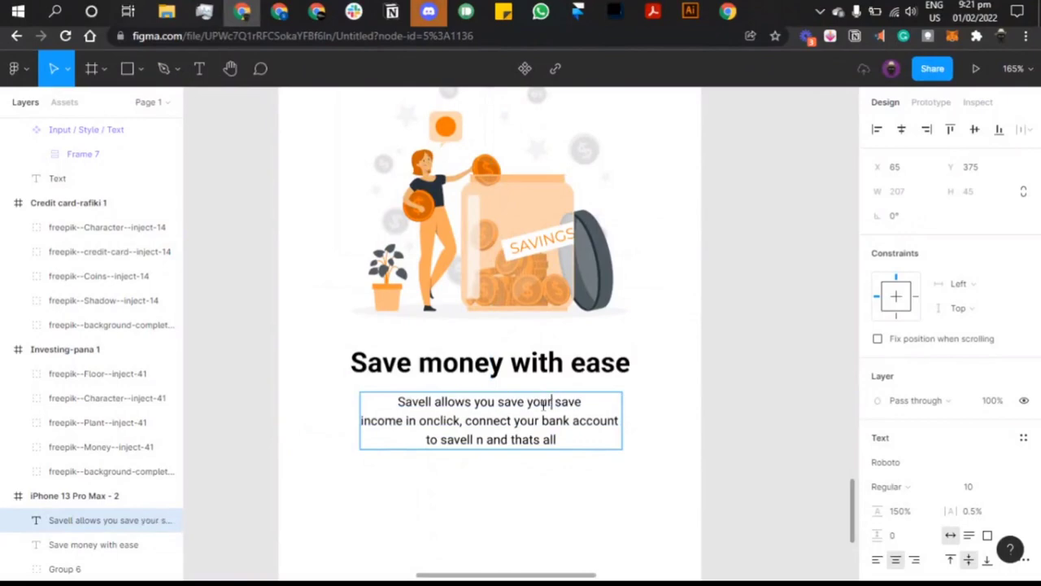
{"action": "type", "text": "come"}
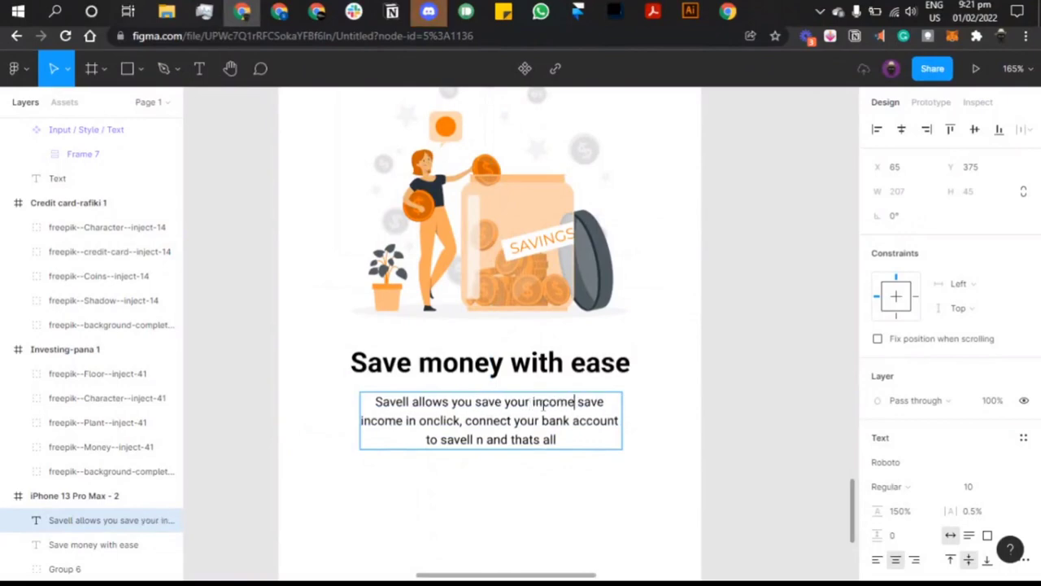
{"action": "double_click", "coordinate": [592, 401]}
{"action": "key", "text": "BackSpace"}
{"action": "key", "text": "BackSpace"}
{"action": "key", "text": "BackSpace"}
{"action": "key", "text": "BackSpace"}
{"action": "key", "text": "BackSpace"}
{"action": "key", "text": "BackSpace"}
{"action": "key", "text": "BackSpace"}
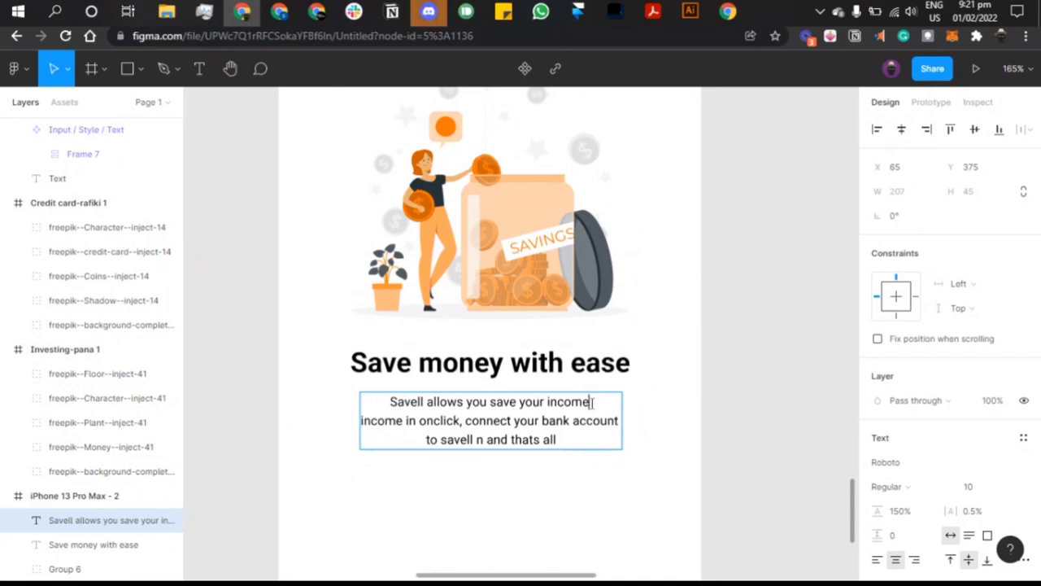
{"action": "key", "text": "BackSpace"}
{"action": "key", "text": "BackSpace"}
{"action": "key", "text": "BackSpace"}
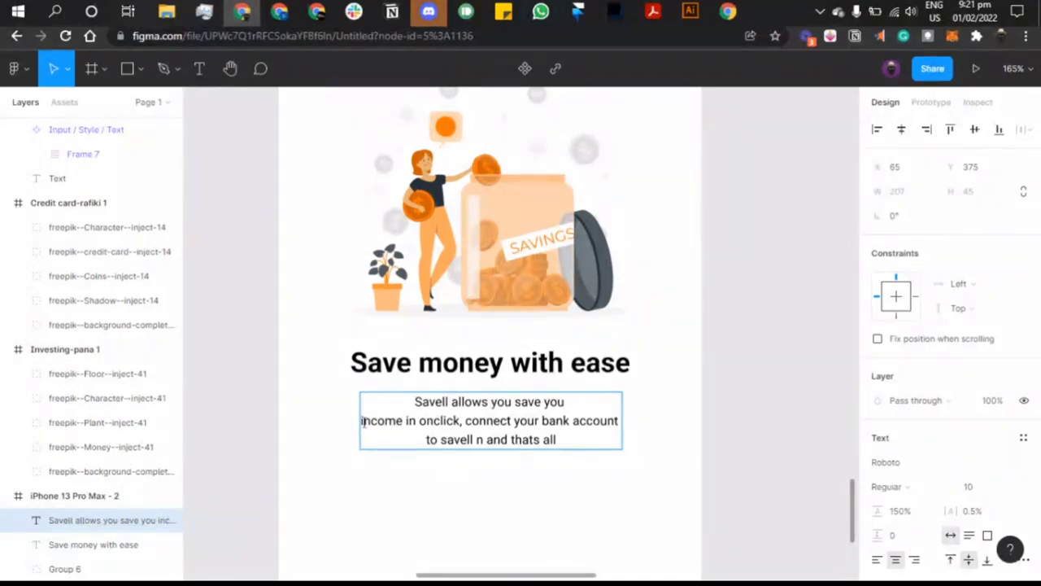
Step: Join the broken lines into two and remove the stray 'n' and extra space after savell
{"action": "key", "text": "Delete"}
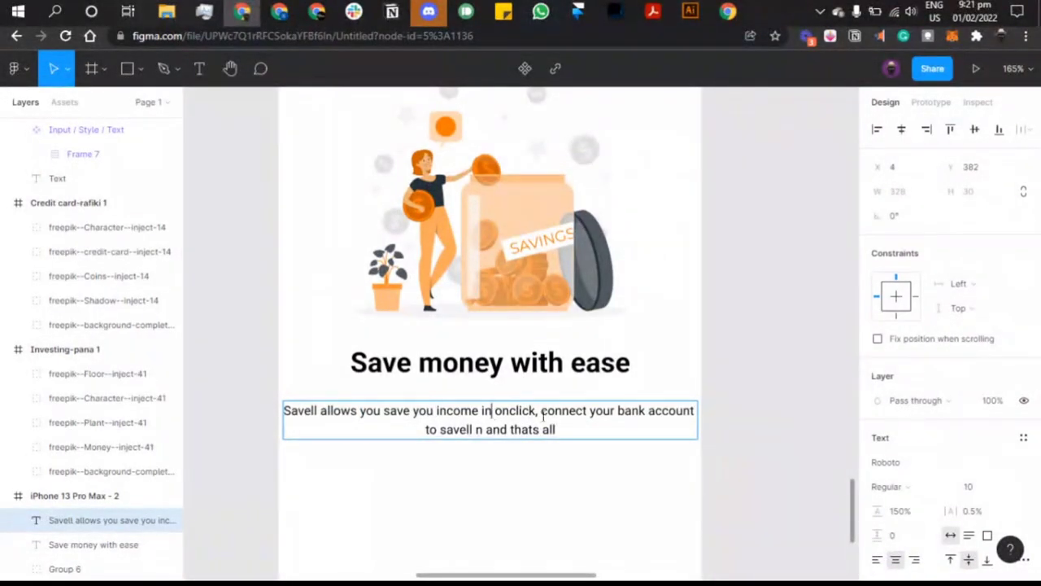
{"action": "key", "text": "Return"}
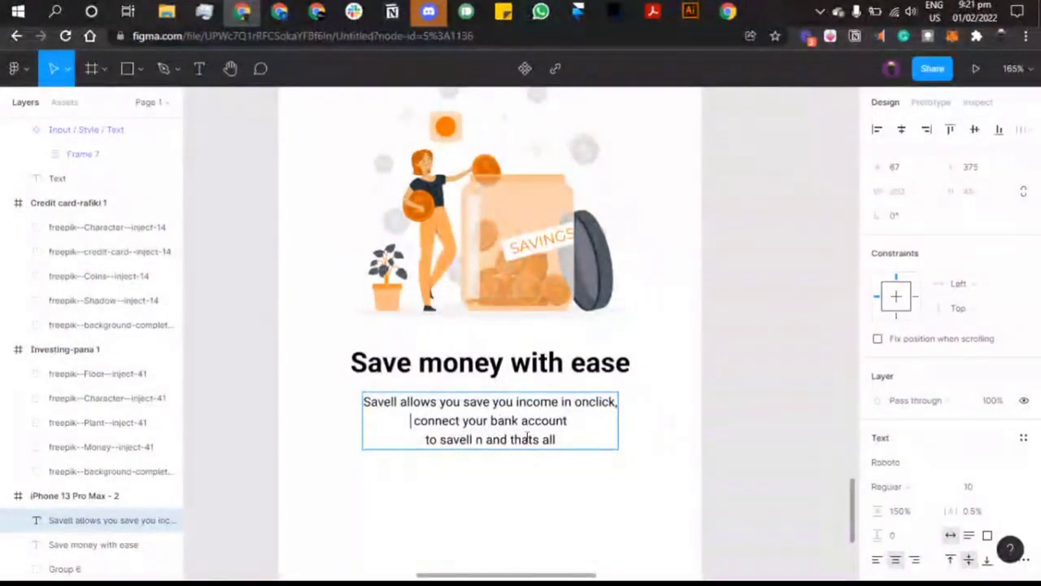
{"action": "key", "text": "BackSpace"}
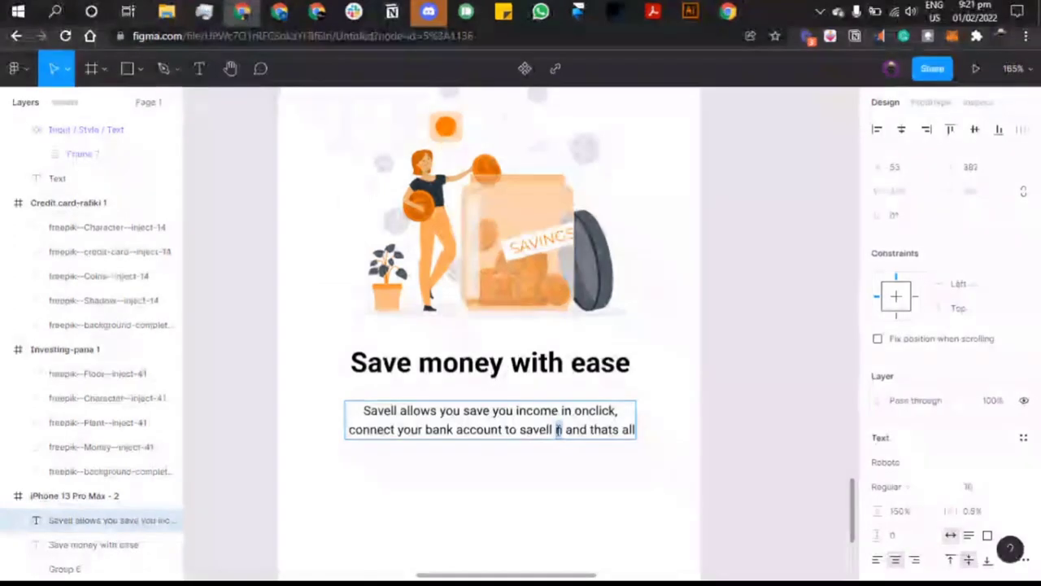
{"action": "key", "text": "BackSpace"}
{"action": "key", "text": "BackSpace"}
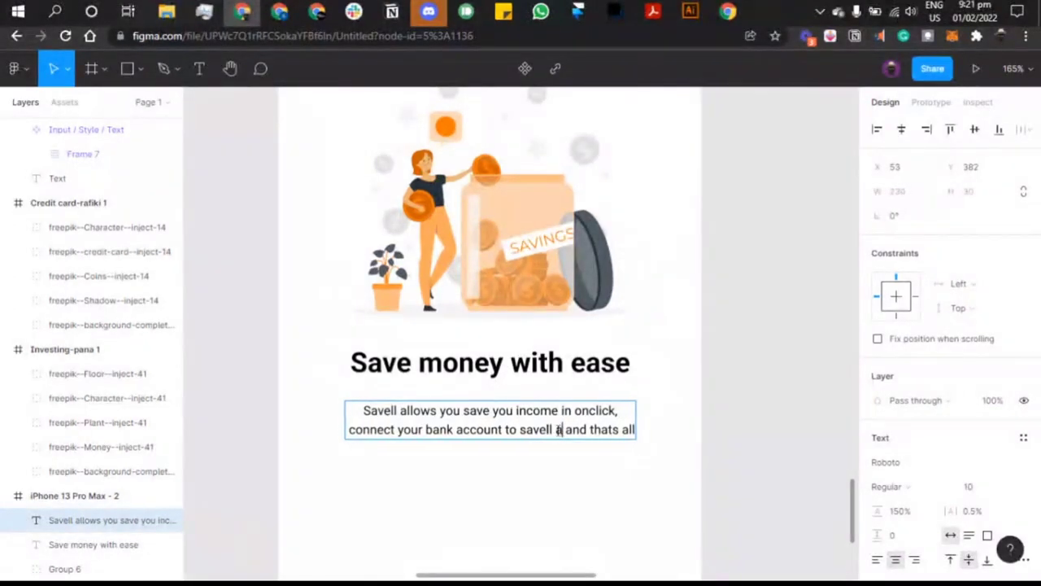
{"action": "key", "text": "BackSpace"}
{"action": "key", "text": "Escape"}
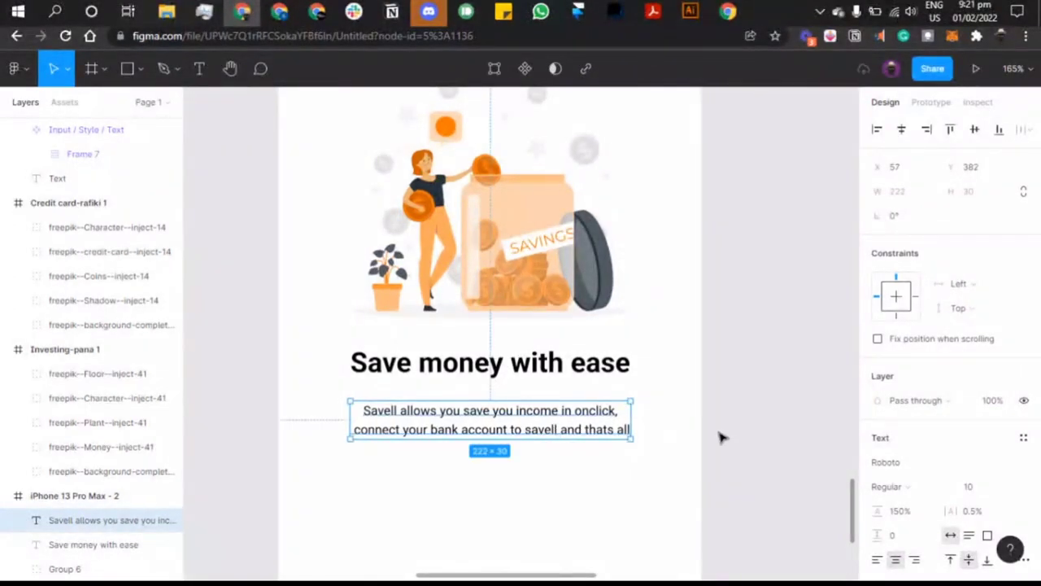
Step: Drag the description up close beneath the 'Save money with ease' heading
{"action": "left_click_drag", "start_coordinate": [553, 425], "coordinate": [594, 381]}
{"action": "left_click", "coordinate": [688, 419]}
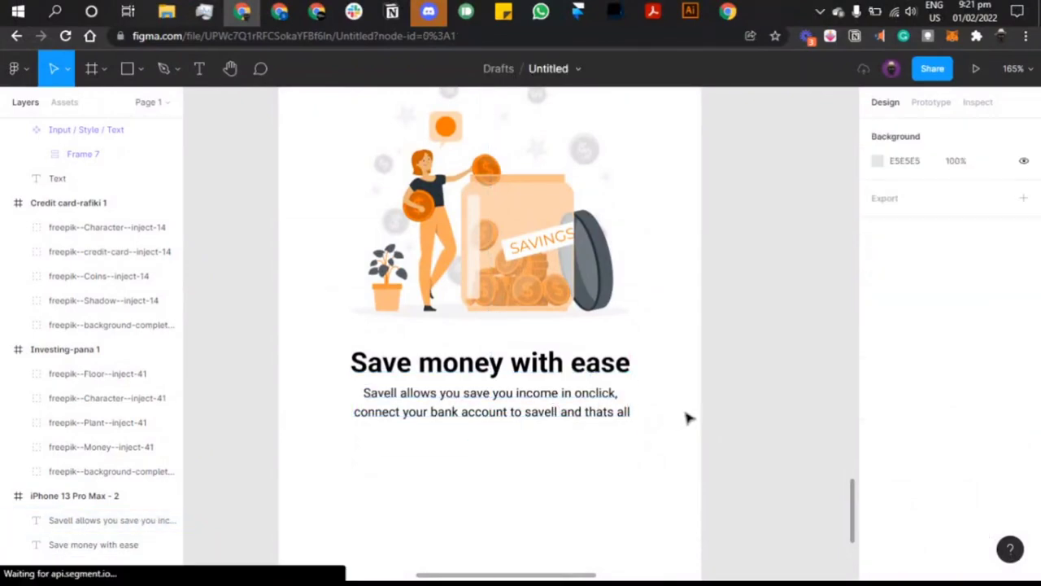
{"action": "scroll", "coordinate": [688, 418], "scroll_direction": "down", "scroll_amount": 3}
{"action": "scroll", "coordinate": [688, 418], "scroll_direction": "down", "scroll_amount": 4}
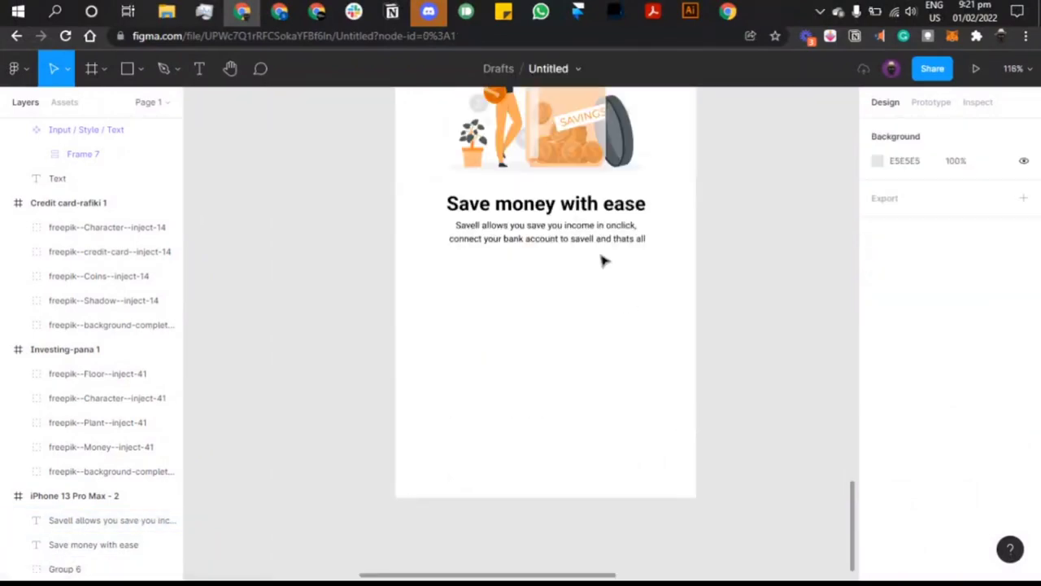
{"action": "scroll", "coordinate": [602, 260], "scroll_direction": "up", "scroll_amount": 2}
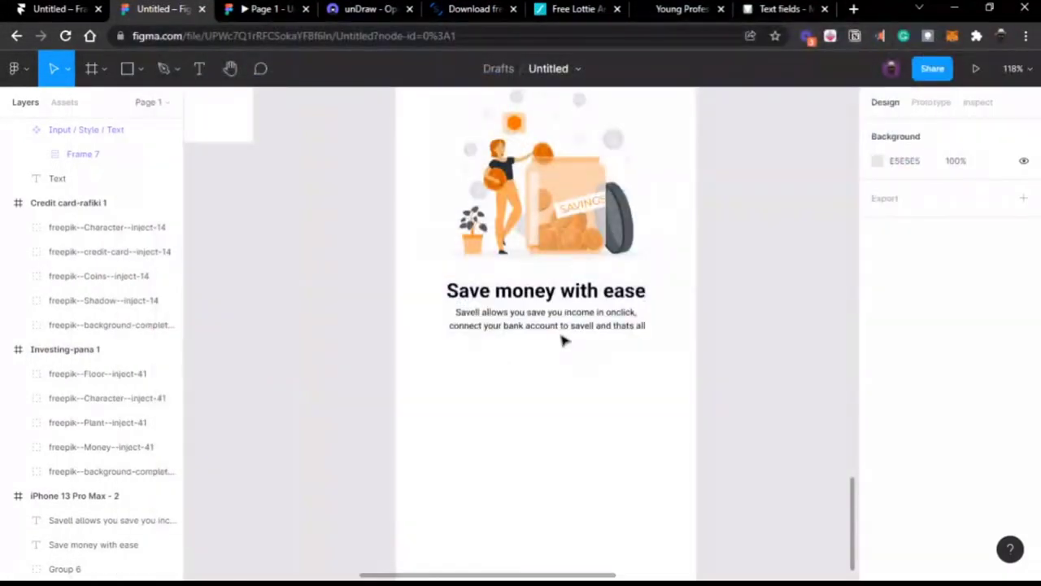
Step: Check the heading-to-description spacing, then zoom out to the button components
{"action": "left_click", "coordinate": [545, 294]}
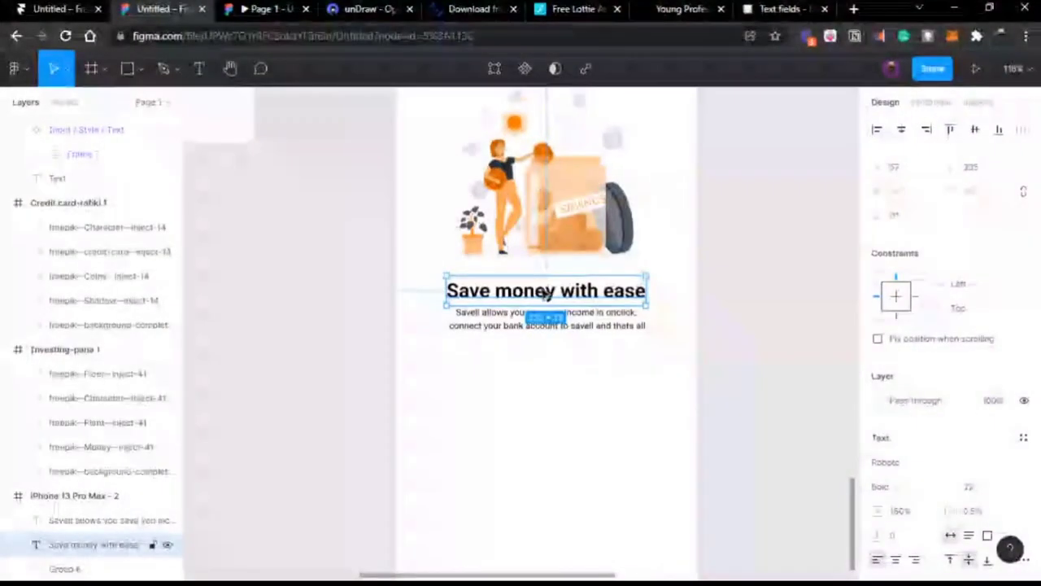
{"action": "scroll", "coordinate": [545, 293], "scroll_direction": "up", "scroll_amount": 3}
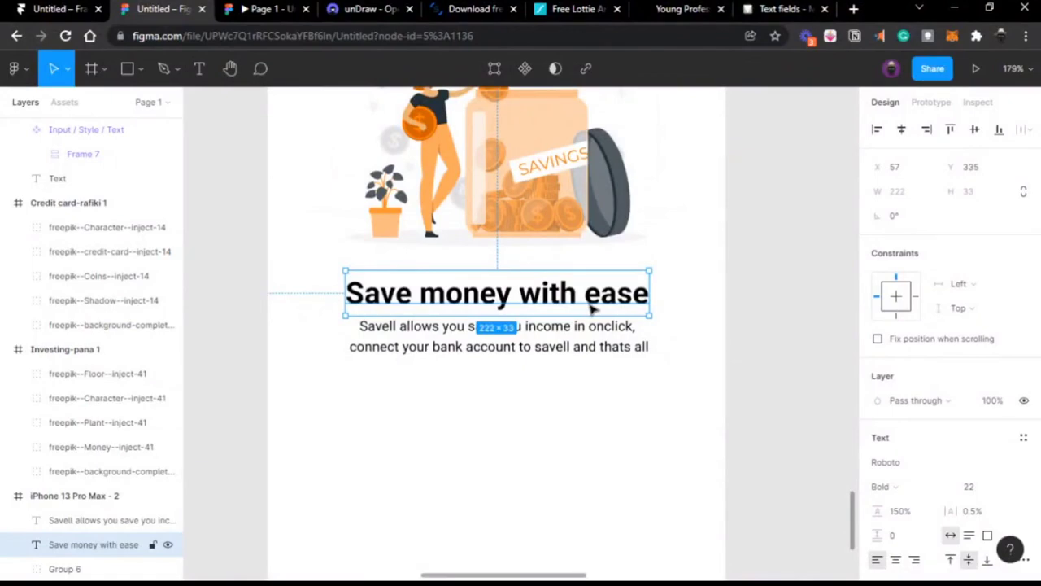
{"action": "left_click", "coordinate": [687, 295]}
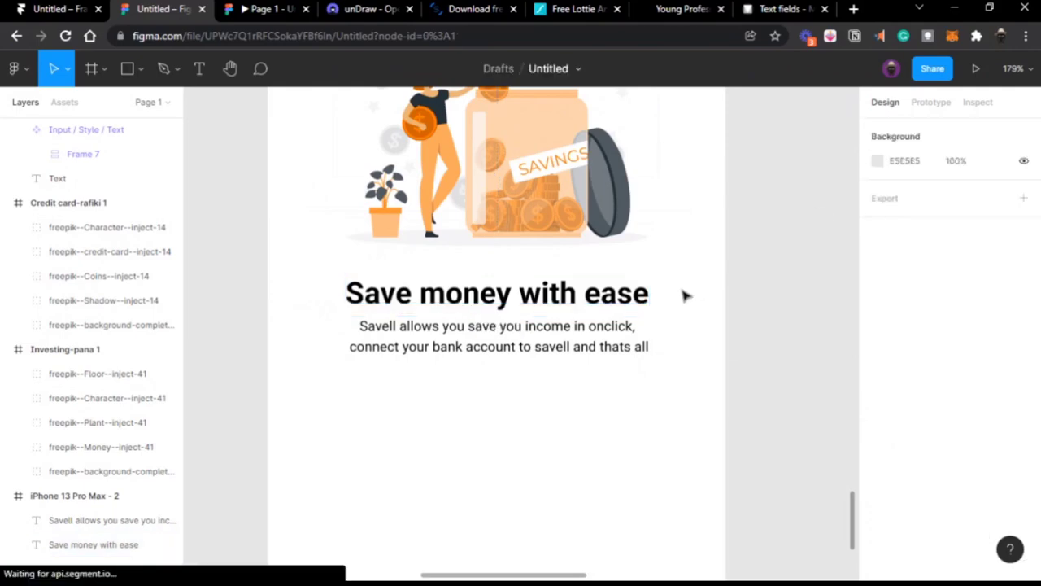
{"action": "left_click", "coordinate": [580, 348]}
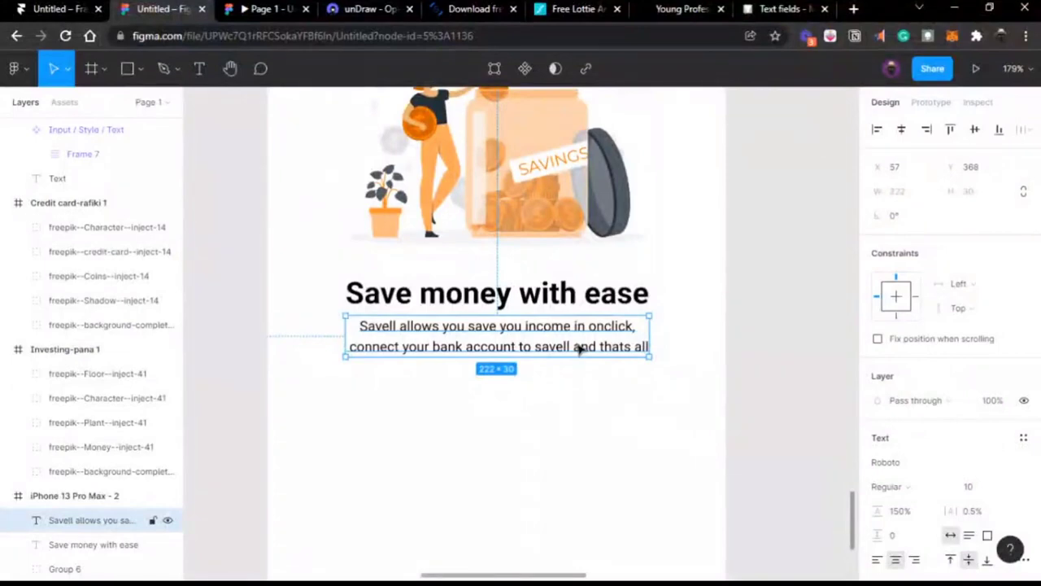
{"action": "left_click", "coordinate": [593, 303]}
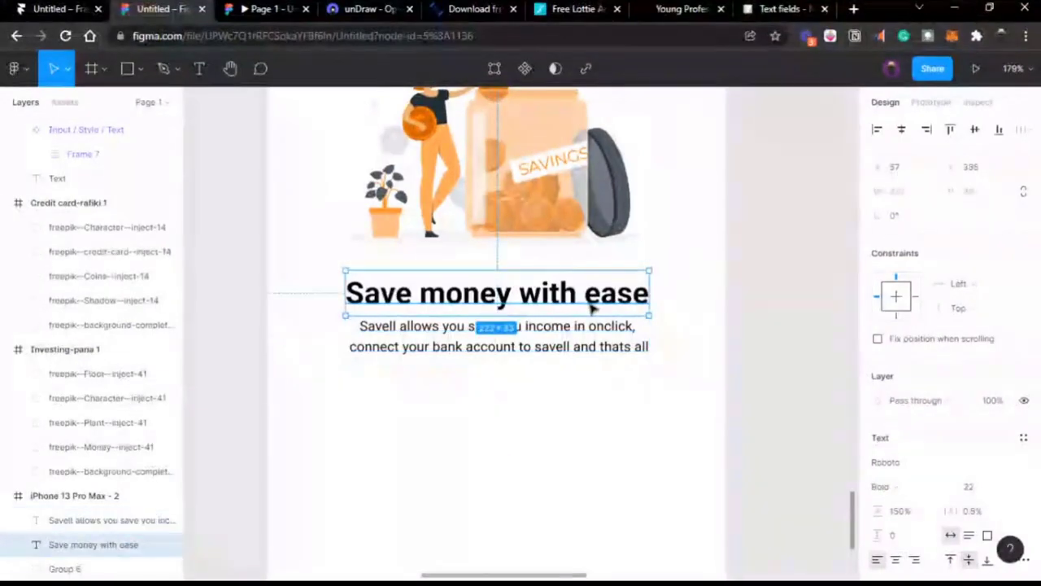
{"action": "left_click", "coordinate": [508, 348]}
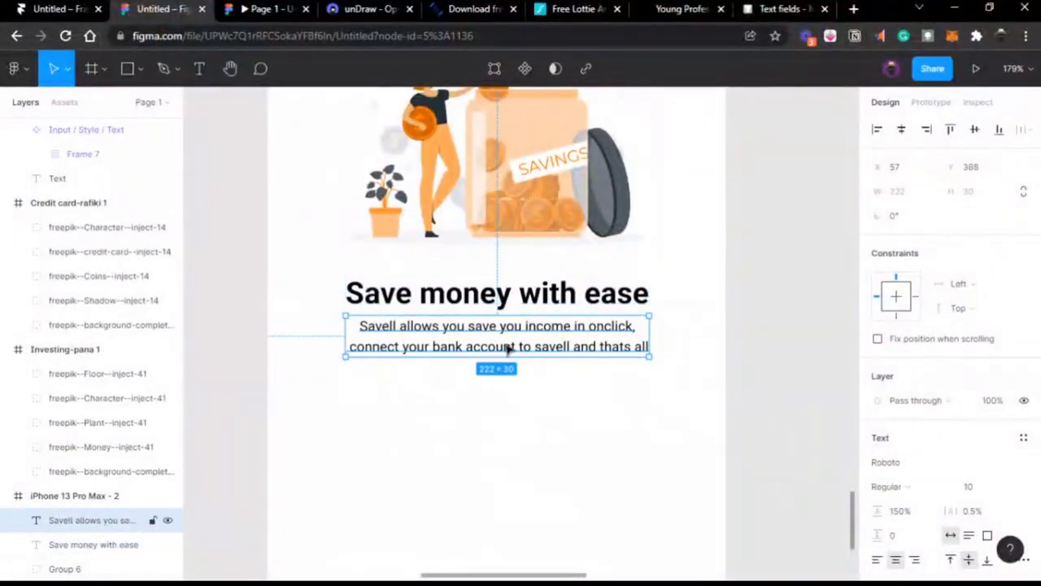
{"action": "scroll", "coordinate": [508, 348], "scroll_direction": "down", "scroll_amount": 5}
{"action": "scroll", "coordinate": [550, 358], "scroll_direction": "up", "scroll_amount": 5}
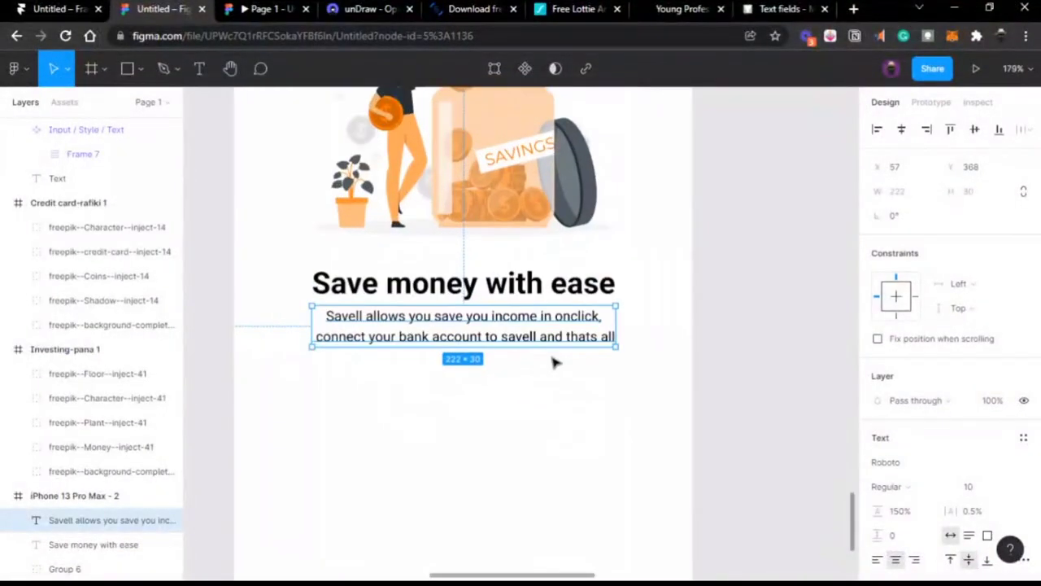
{"action": "left_click", "coordinate": [479, 368]}
{"action": "key", "text": "shift+1"}
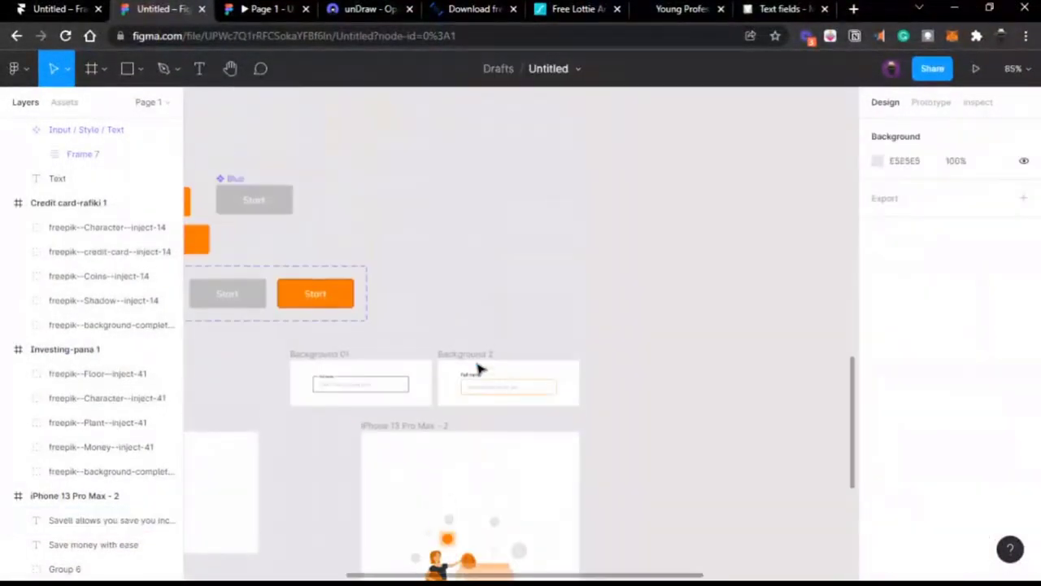
Step: Place an orange Start button at the bottom of the savings screen, relabelled Next
{"action": "left_click", "coordinate": [353, 299]}
{"action": "scroll", "coordinate": [623, 532], "scroll_direction": "down", "scroll_amount": 1}
{"action": "left_click_drag", "start_coordinate": [716, 561], "coordinate": [774, 412]}
{"action": "scroll", "coordinate": [773, 413], "scroll_direction": "right", "scroll_amount": 2}
{"action": "scroll", "coordinate": [773, 413], "scroll_direction": "right", "scroll_amount": 1}
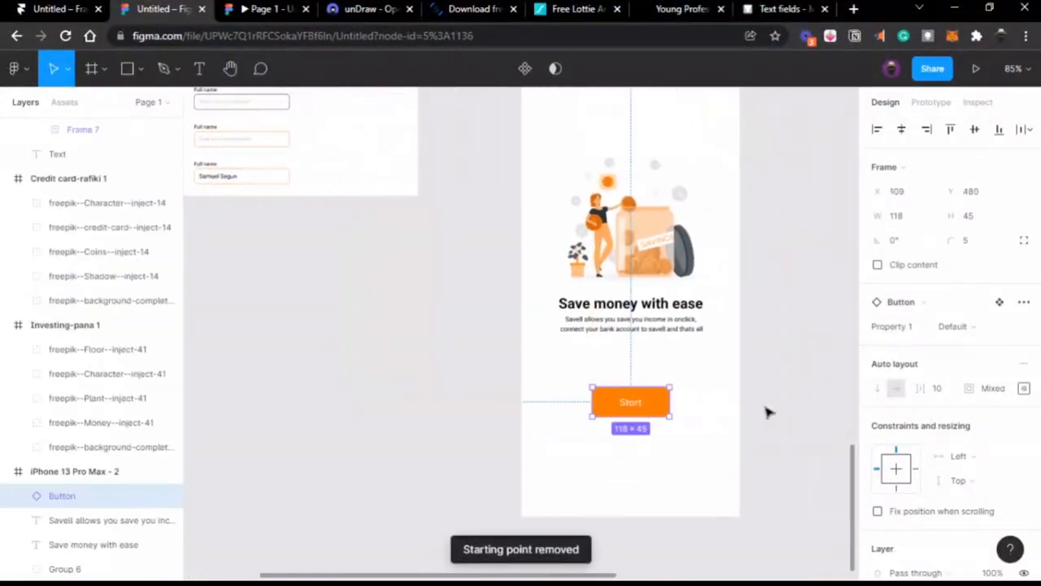
{"action": "left_click_drag", "start_coordinate": [647, 400], "coordinate": [646, 474]}
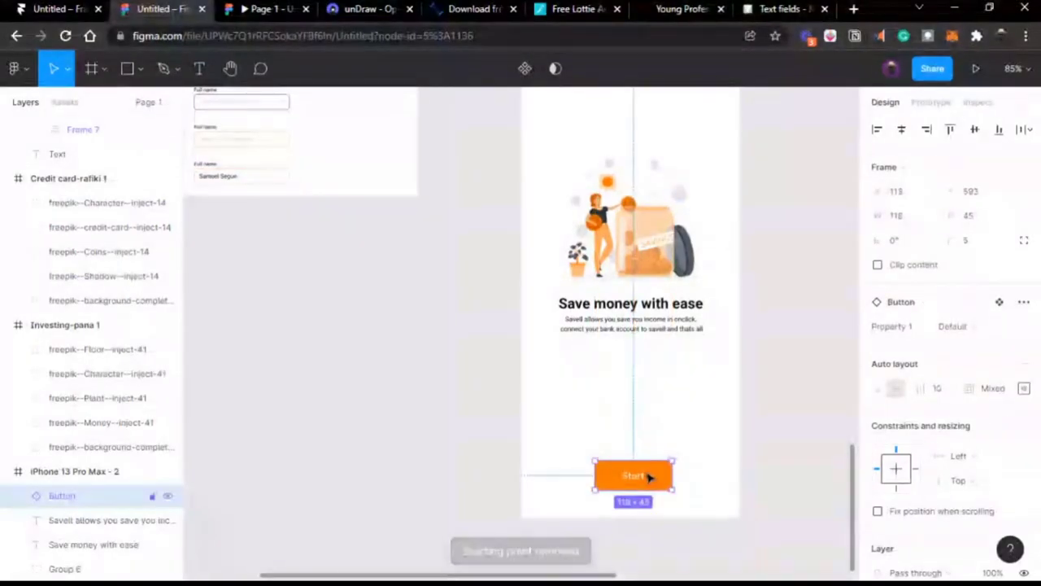
{"action": "double_click", "coordinate": [640, 476]}
{"action": "double_click", "coordinate": [640, 475]}
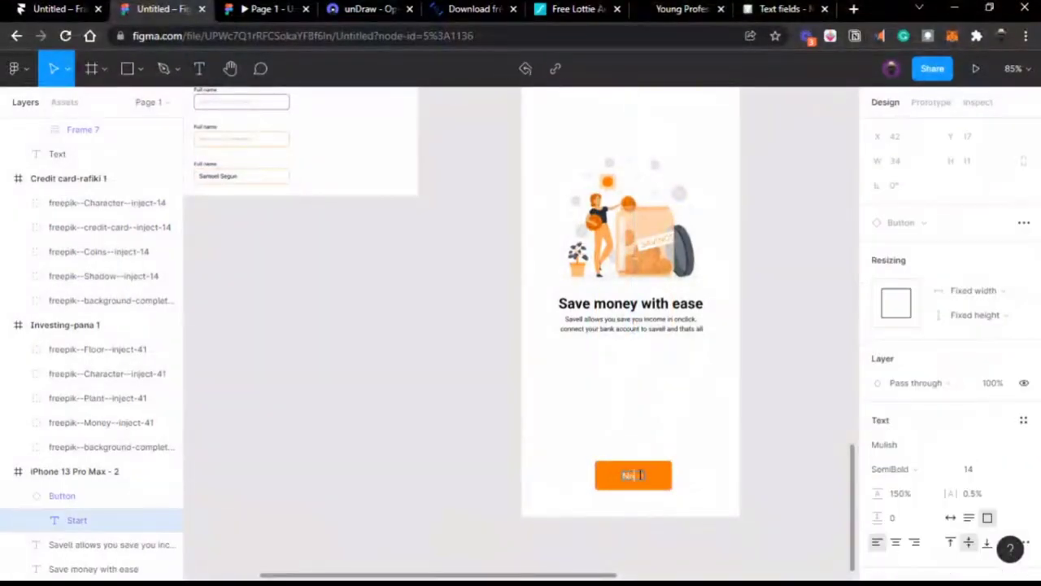
{"action": "key", "text": "Escape"}
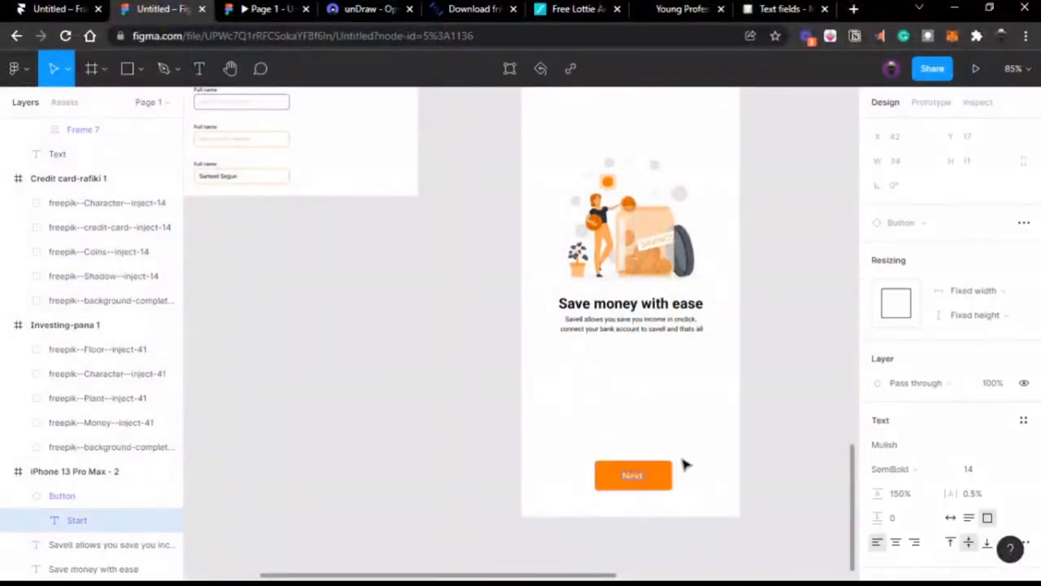
{"action": "left_click", "coordinate": [683, 465]}
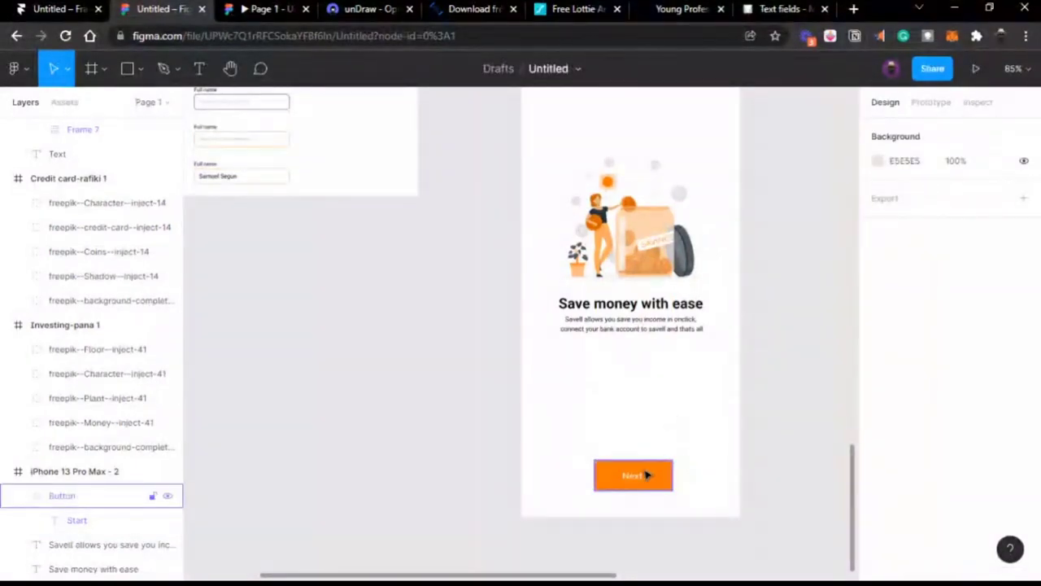
Step: Move the heading and description down and lower the savings illustration slightly
{"action": "scroll", "coordinate": [645, 475], "scroll_direction": "up", "scroll_amount": 5}
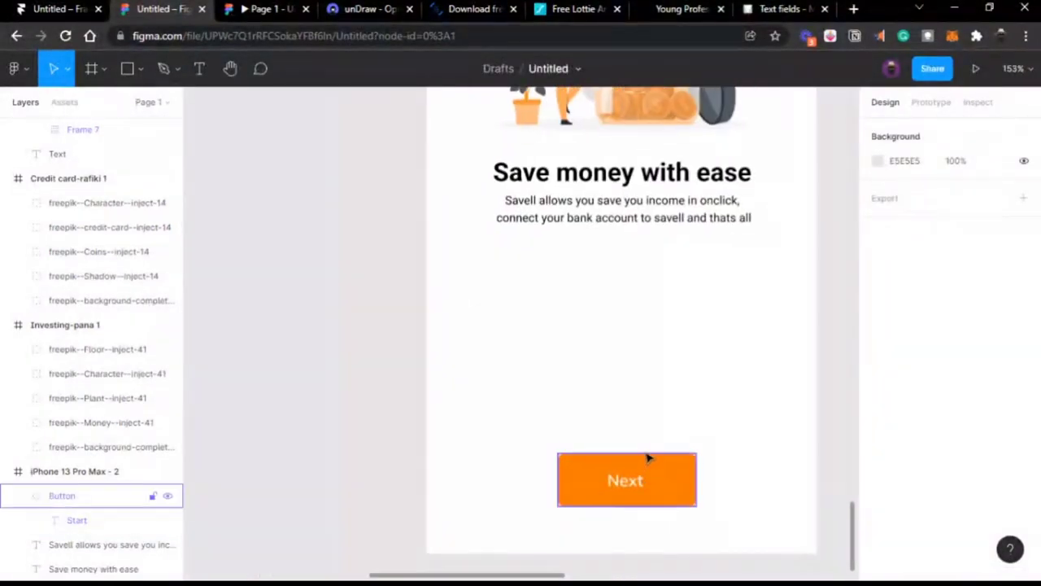
{"action": "scroll", "coordinate": [645, 439], "scroll_direction": "right", "scroll_amount": 3}
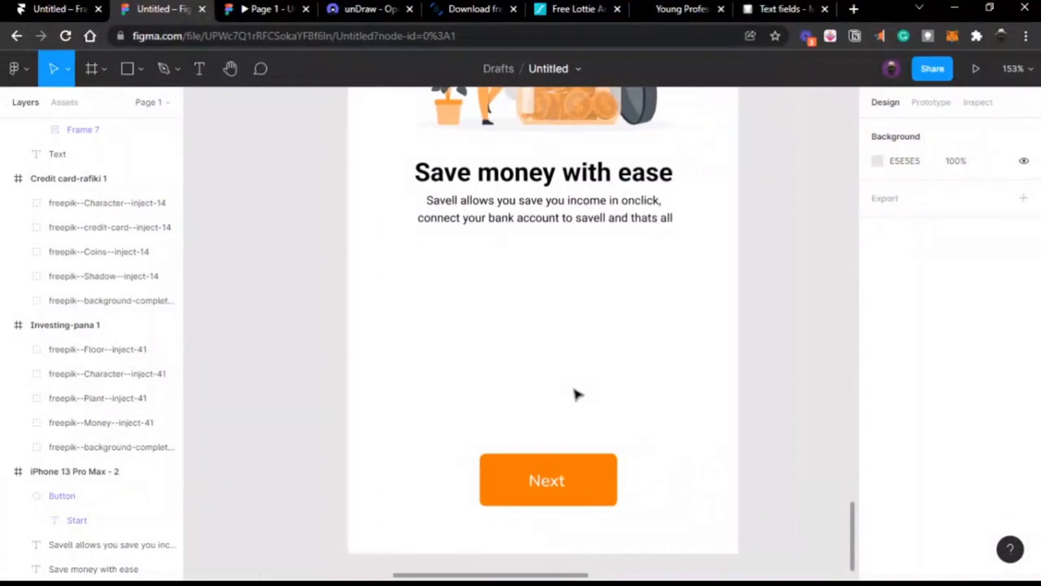
{"action": "scroll", "coordinate": [575, 394], "scroll_direction": "up", "scroll_amount": 3}
{"action": "scroll", "coordinate": [575, 395], "scroll_direction": "up", "scroll_amount": 2}
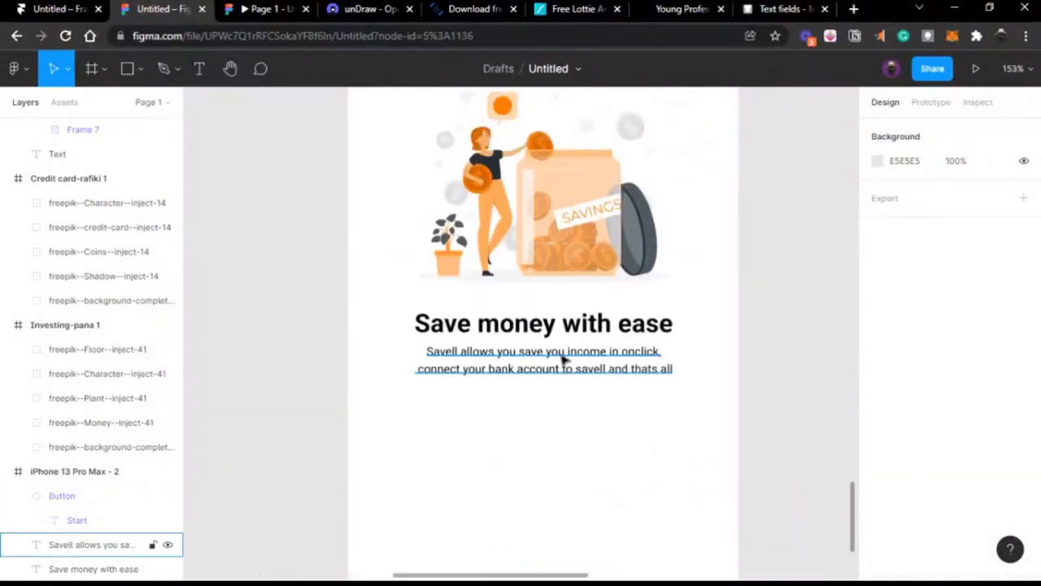
{"action": "left_click", "coordinate": [563, 360]}
{"action": "left_click", "coordinate": [562, 328], "text": "shift"}
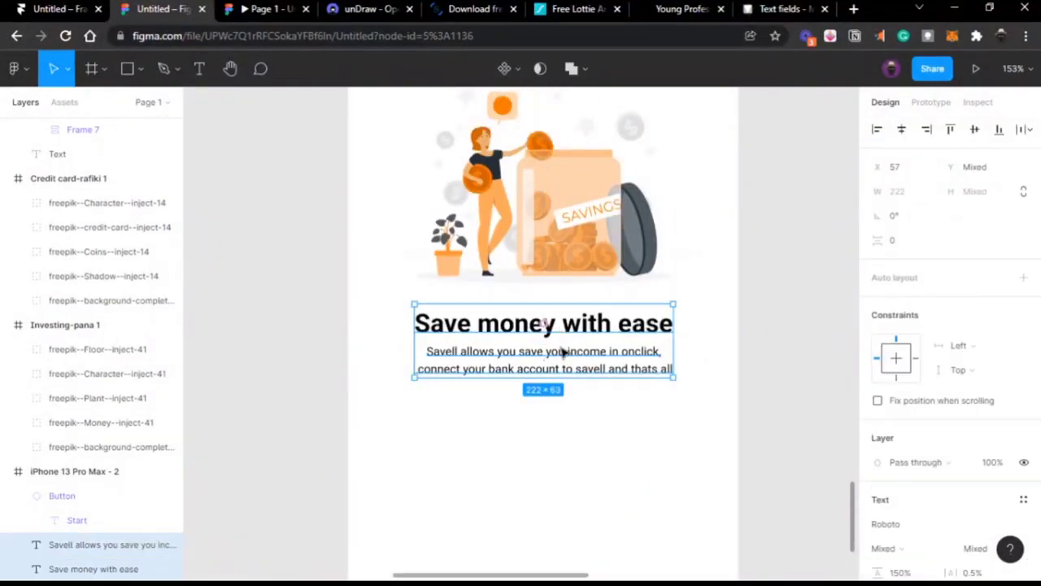
{"action": "left_click_drag", "start_coordinate": [562, 328], "coordinate": [564, 430]}
{"action": "left_click", "coordinate": [563, 210]}
{"action": "left_click_drag", "start_coordinate": [562, 264], "coordinate": [565, 284]}
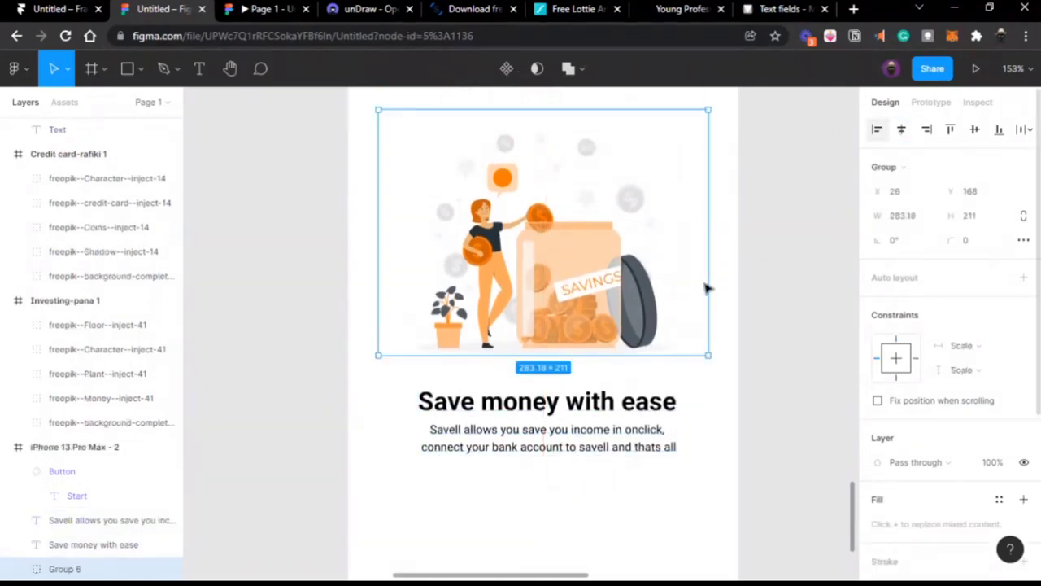
Step: Centre the heading horizontally and enlarge it to font size 24
{"action": "left_click", "coordinate": [600, 404]}
{"action": "left_click", "coordinate": [902, 132]}
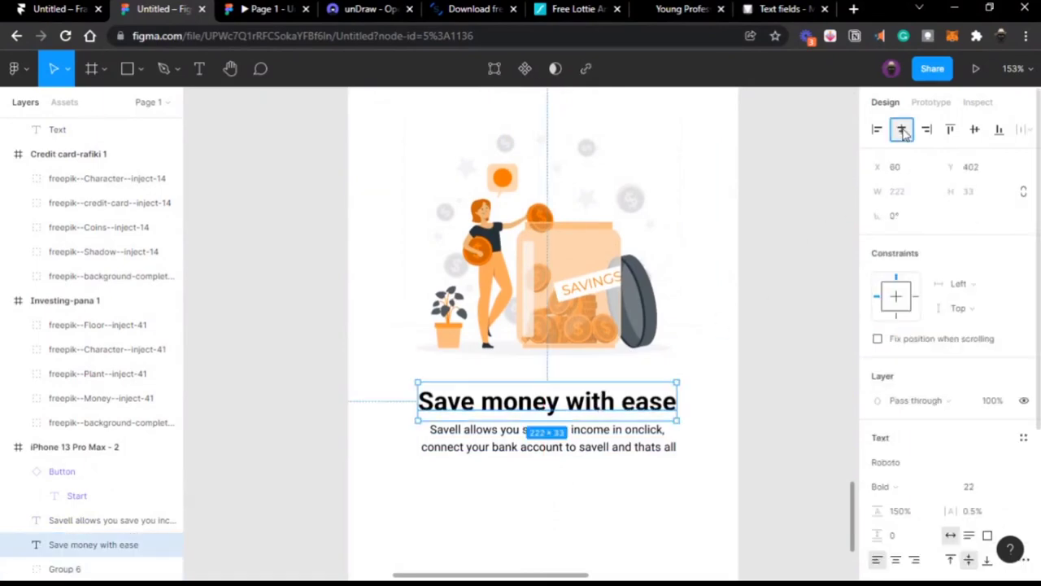
{"action": "left_click", "coordinate": [970, 486]}
{"action": "type", "text": "24"}
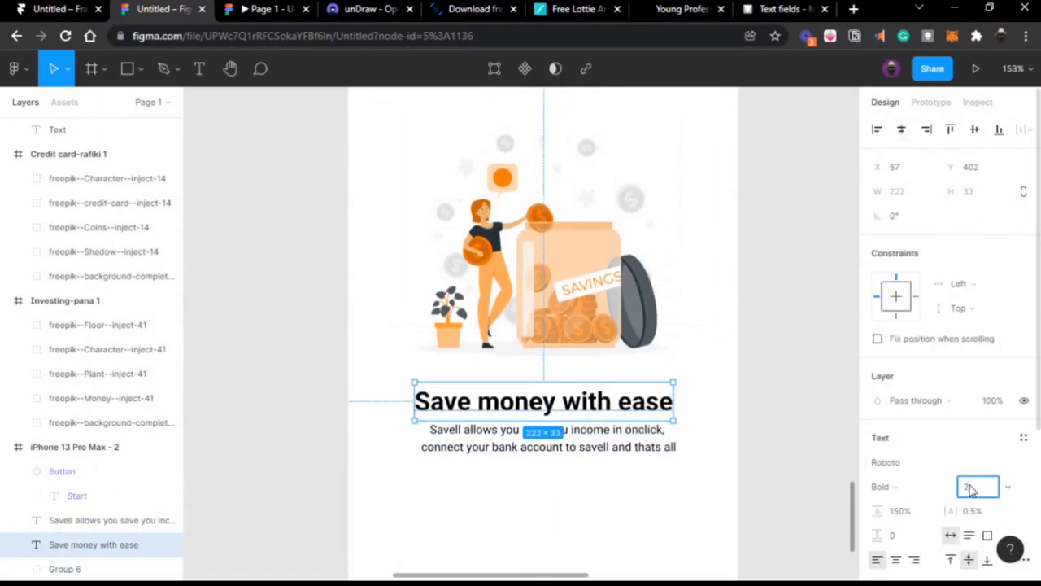
{"action": "key", "text": "Return"}
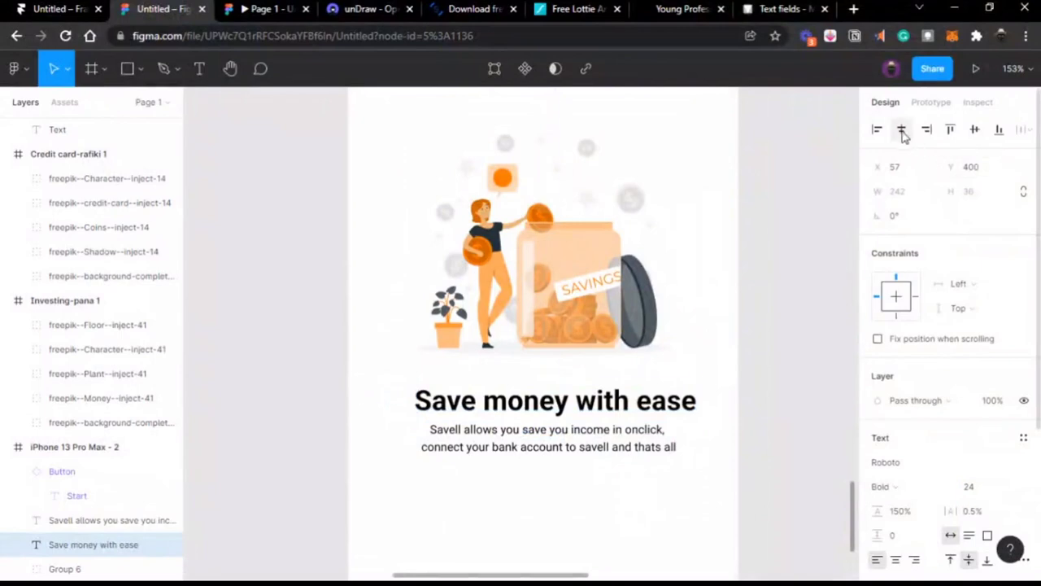
{"action": "left_click", "coordinate": [902, 129]}
{"action": "left_click", "coordinate": [779, 293]}
{"action": "scroll", "coordinate": [779, 293], "scroll_direction": "down", "scroll_amount": 3}
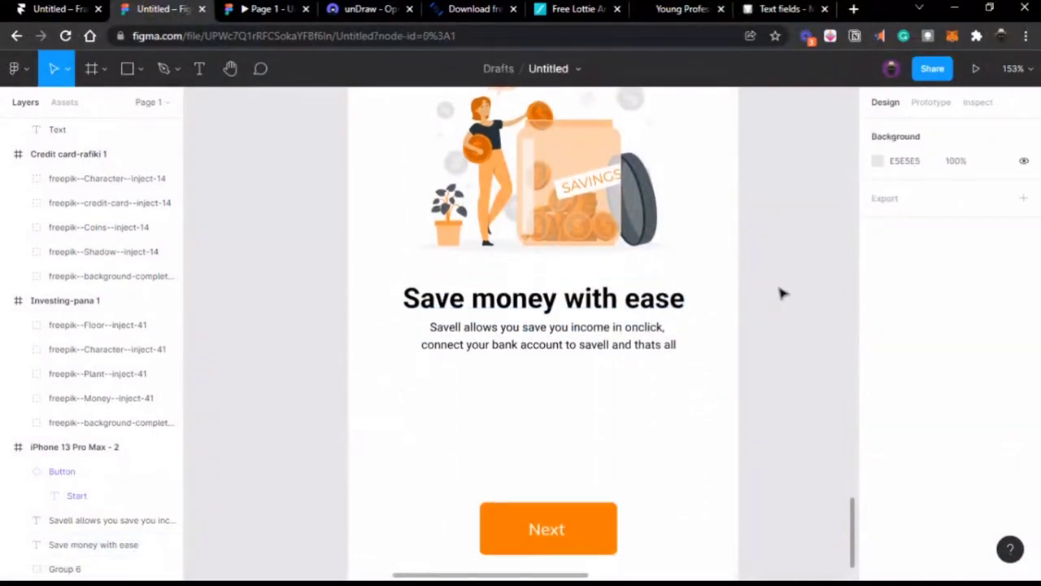
Step: Draw a thin bar with corner radius 5 and colour it the Next button's orange
{"action": "left_click", "coordinate": [127, 70]}
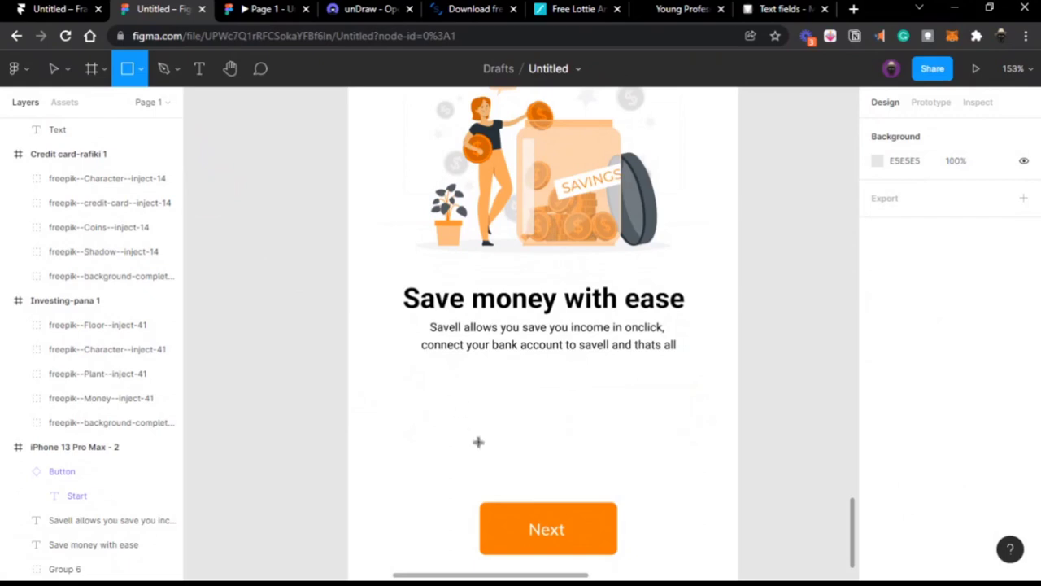
{"action": "scroll", "coordinate": [430, 447], "scroll_direction": "down", "scroll_amount": 2}
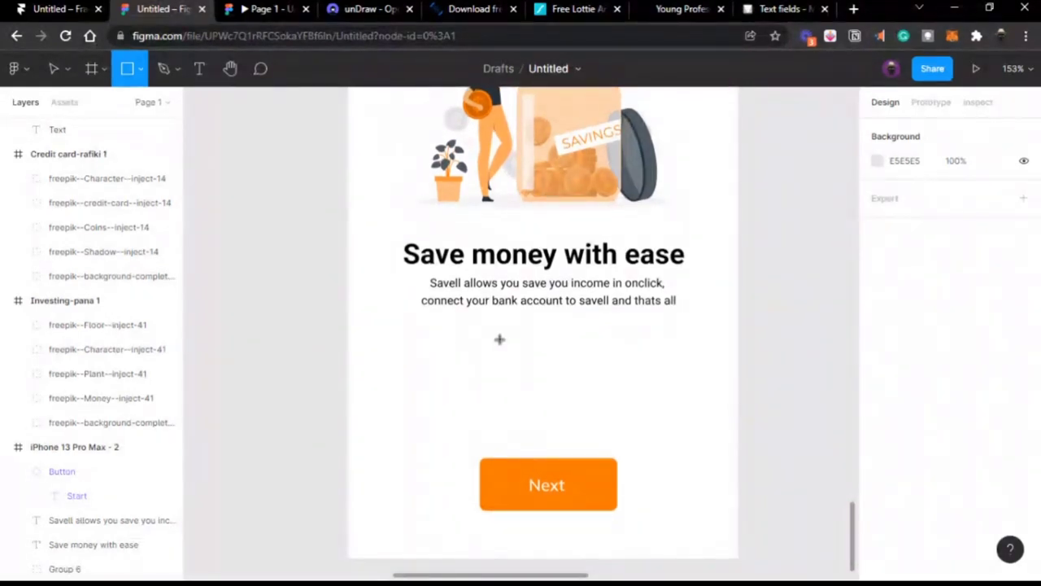
{"action": "left_click_drag", "start_coordinate": [460, 339], "coordinate": [507, 345]}
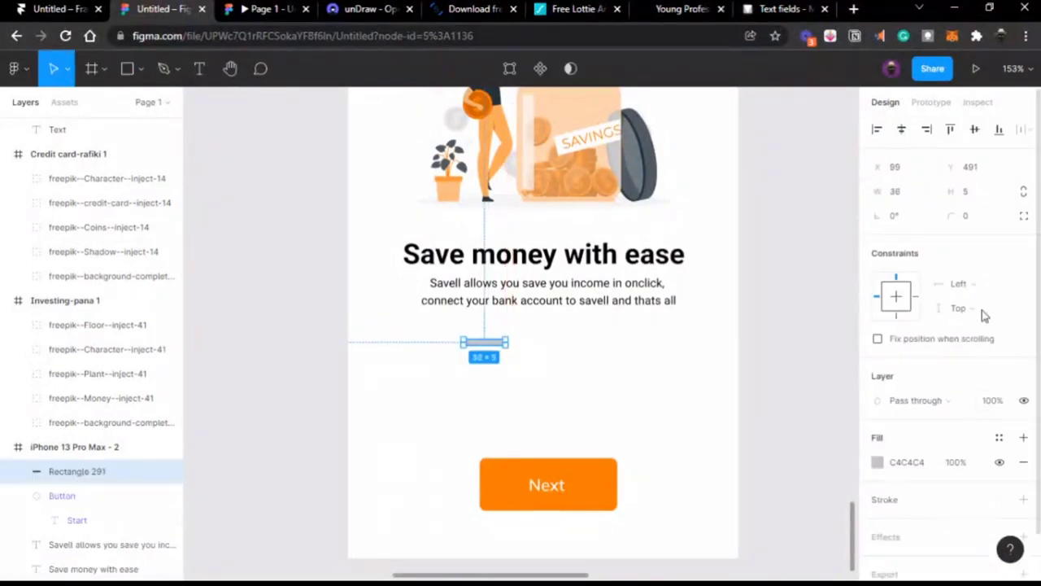
{"action": "left_click", "coordinate": [986, 218]}
{"action": "type", "text": "5"}
{"action": "key", "text": "Return"}
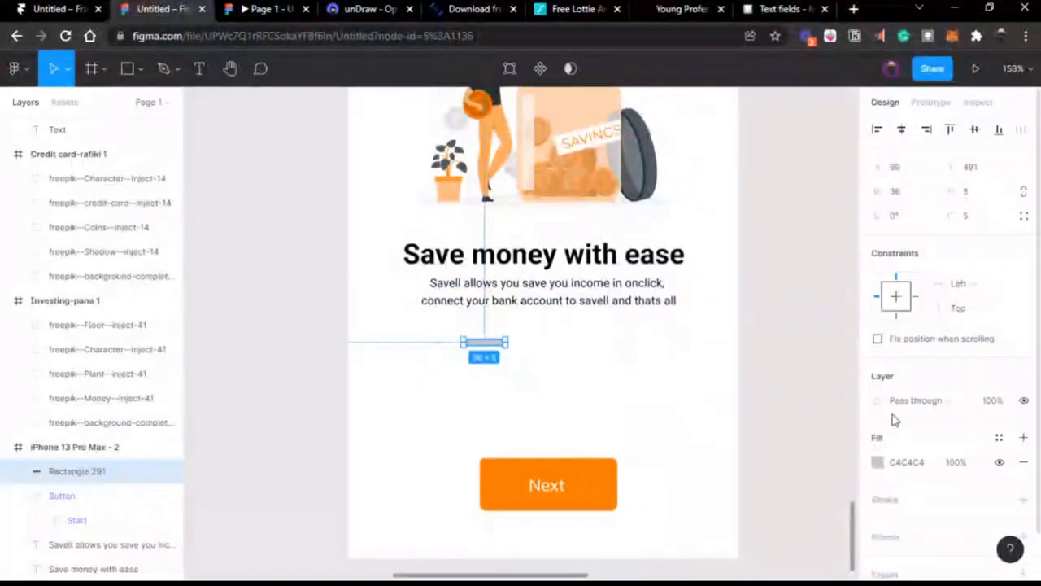
{"action": "key", "text": "i"}
{"action": "left_click", "coordinate": [605, 489]}
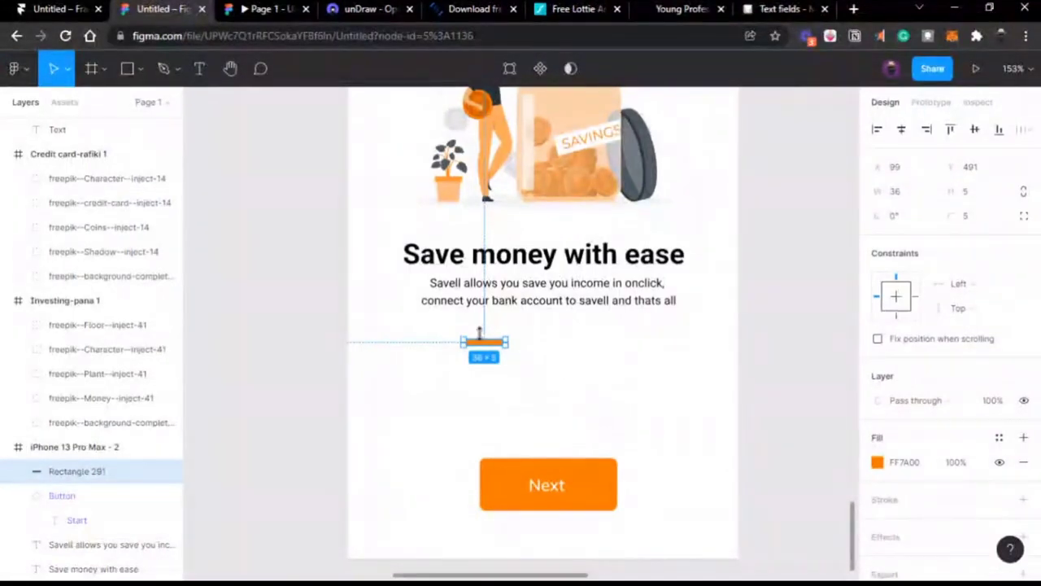
Step: Duplicate the bar twice with even spacing and colour both copies grey like the Start button
{"action": "left_click_drag", "start_coordinate": [485, 345], "coordinate": [536, 347]}
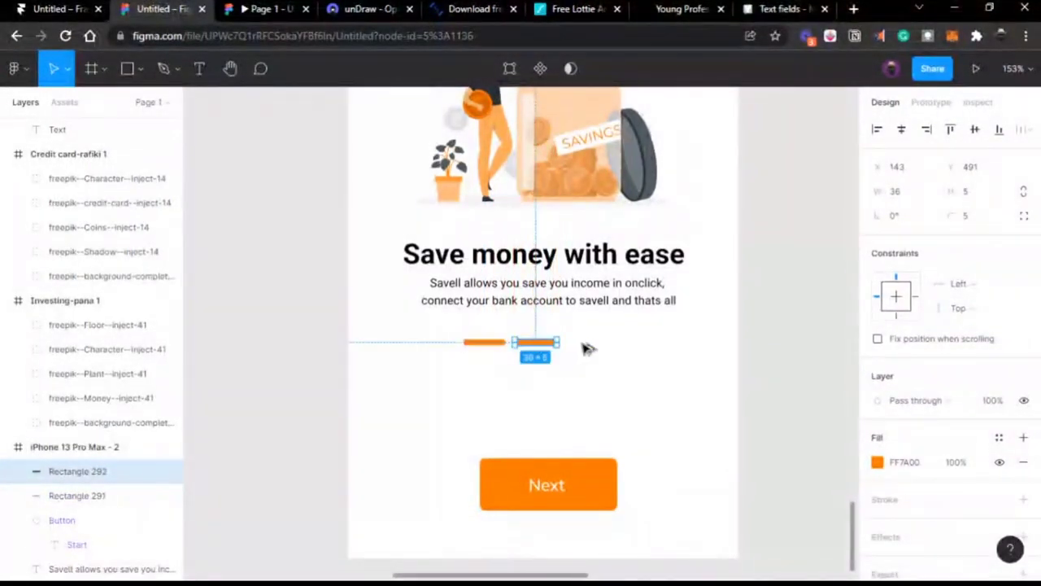
{"action": "key", "text": "ctrl+d"}
{"action": "left_click", "coordinate": [547, 344], "text": "shift"}
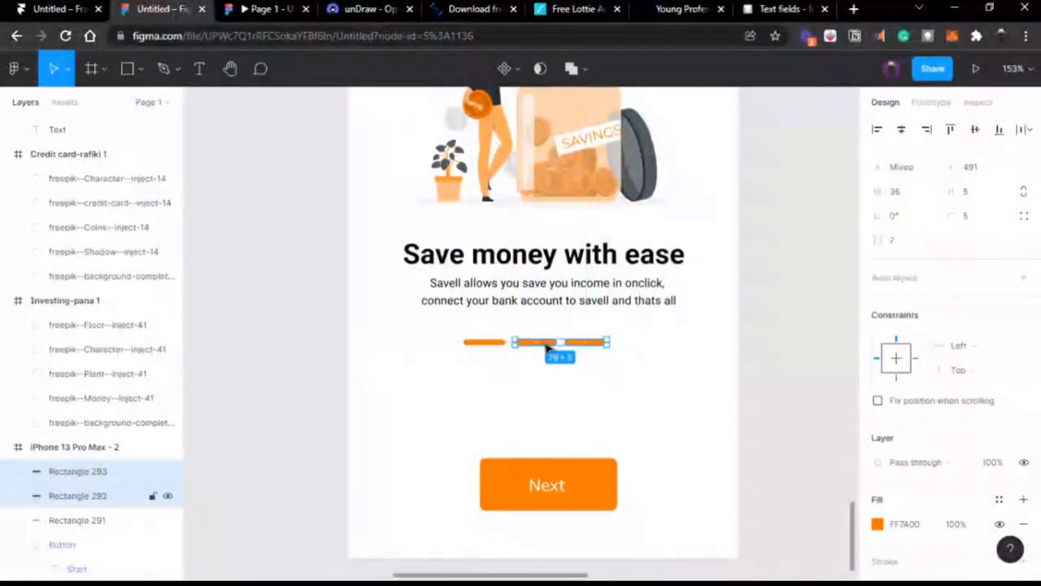
{"action": "scroll", "coordinate": [546, 348], "scroll_direction": "up", "scroll_amount": 10}
{"action": "scroll", "coordinate": [547, 348], "scroll_direction": "left", "scroll_amount": 3}
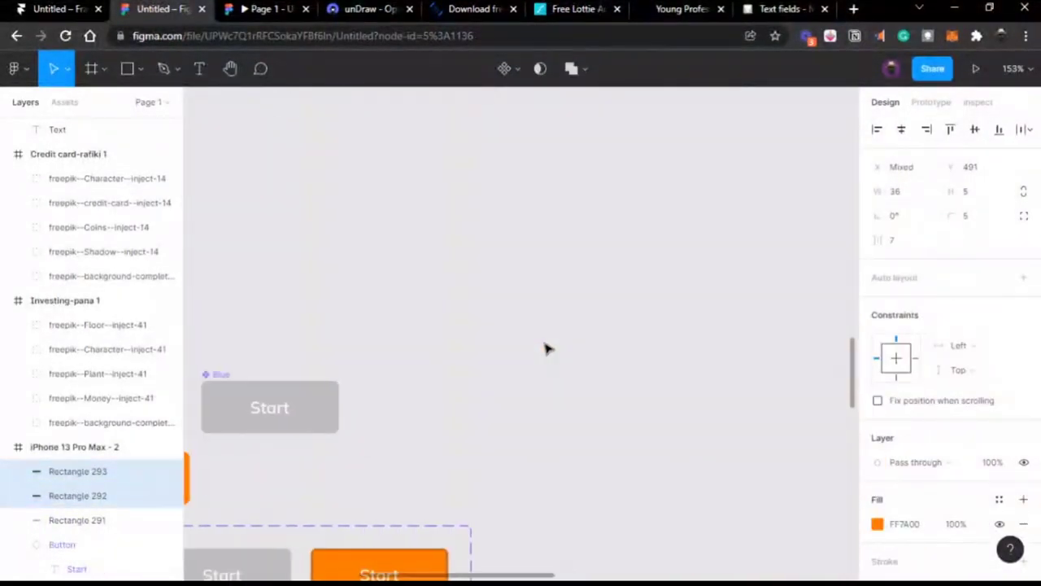
{"action": "key", "text": "i"}
{"action": "left_click", "coordinate": [337, 391]}
{"action": "scroll", "coordinate": [334, 398], "scroll_direction": "down", "scroll_amount": 10}
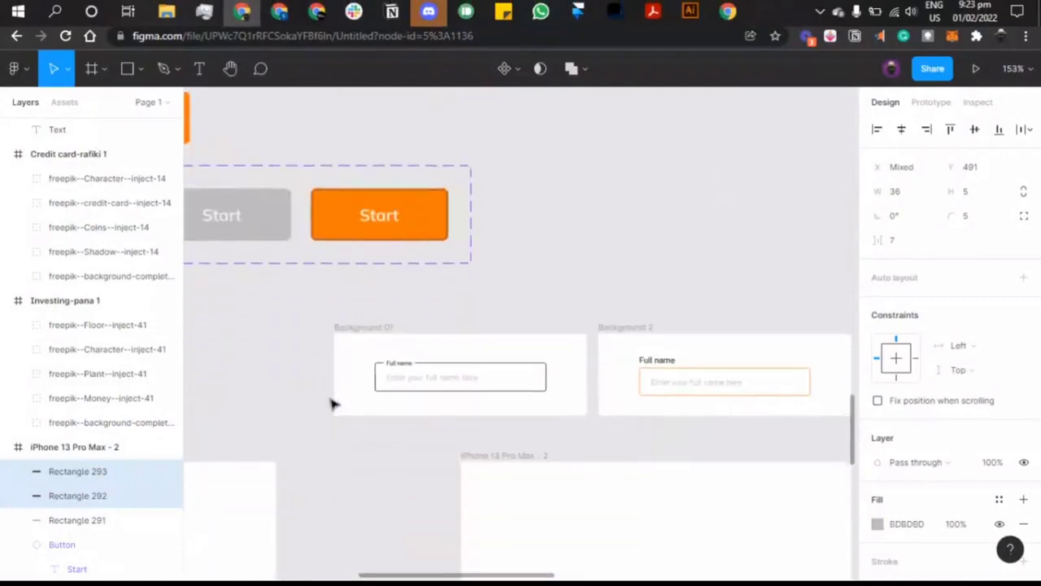
{"action": "scroll", "coordinate": [374, 383], "scroll_direction": "right", "scroll_amount": 3}
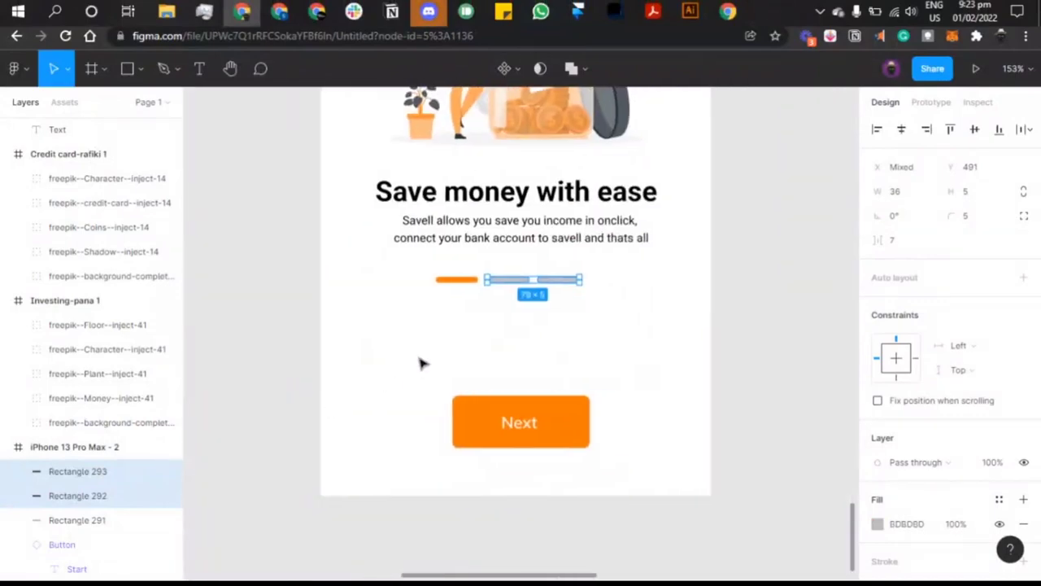
Step: Group the bars into an auto-layout row and lighten the grey bars to #EEEEEE
{"action": "left_click", "coordinate": [450, 282], "text": "shift"}
{"action": "key", "text": "shift+a"}
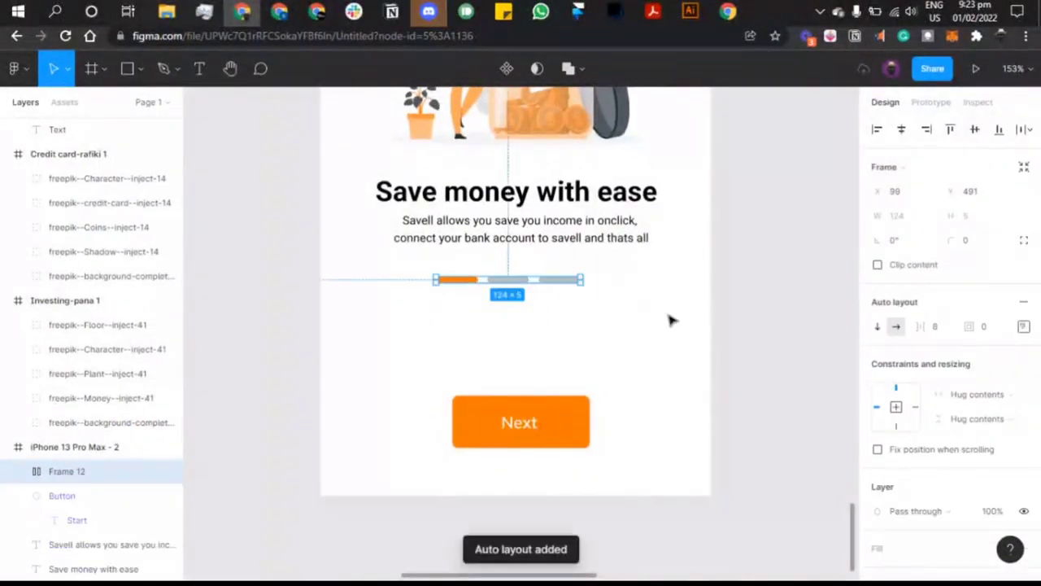
{"action": "scroll", "coordinate": [899, 326], "scroll_direction": "down", "scroll_amount": 4}
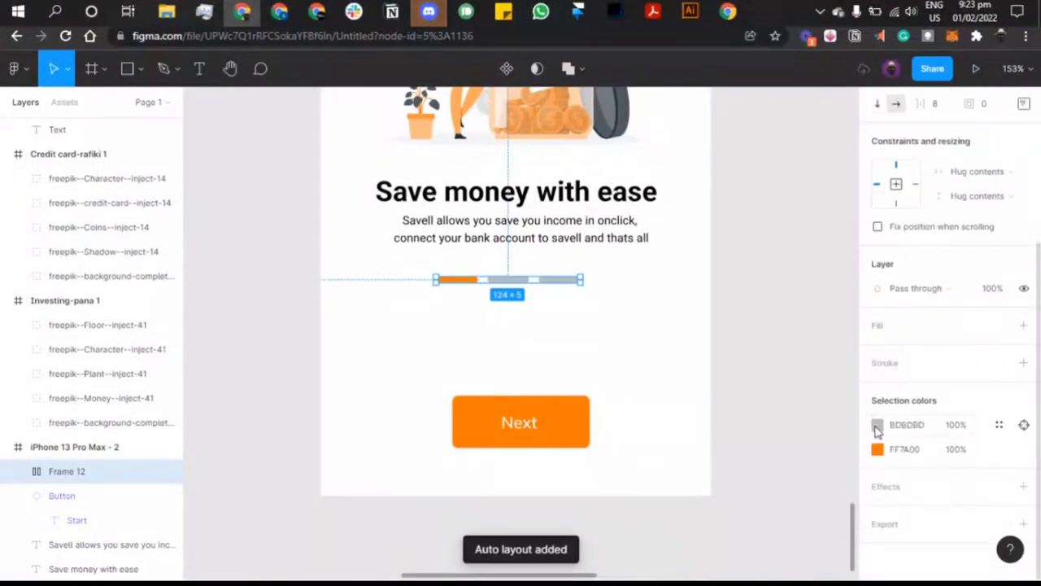
{"action": "left_click", "coordinate": [877, 424]}
{"action": "type", "text": "EAEAEA"}
{"action": "key", "text": "Return"}
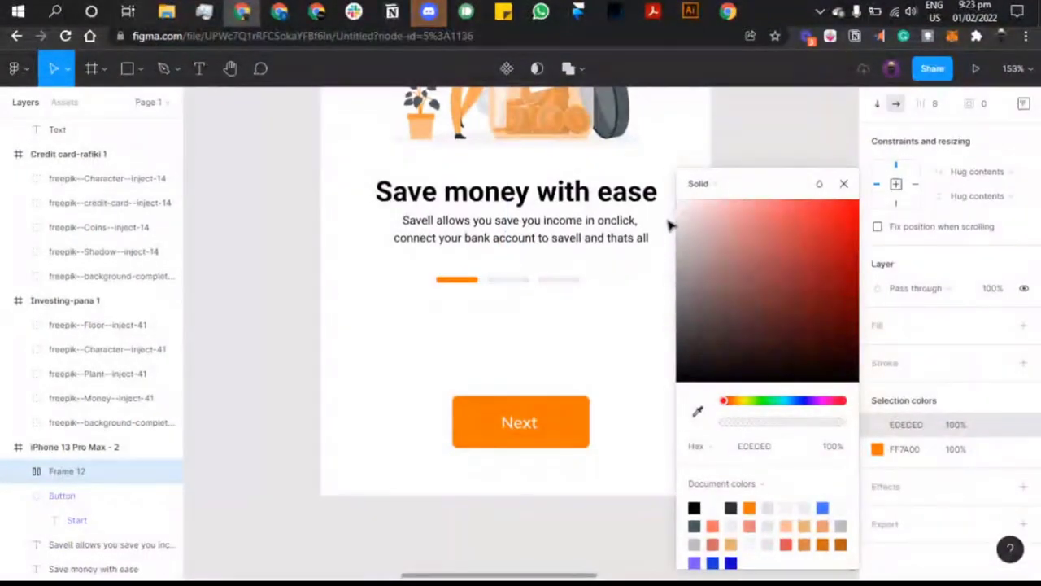
{"action": "type", "text": "EDEDED"}
{"action": "key", "text": "Return"}
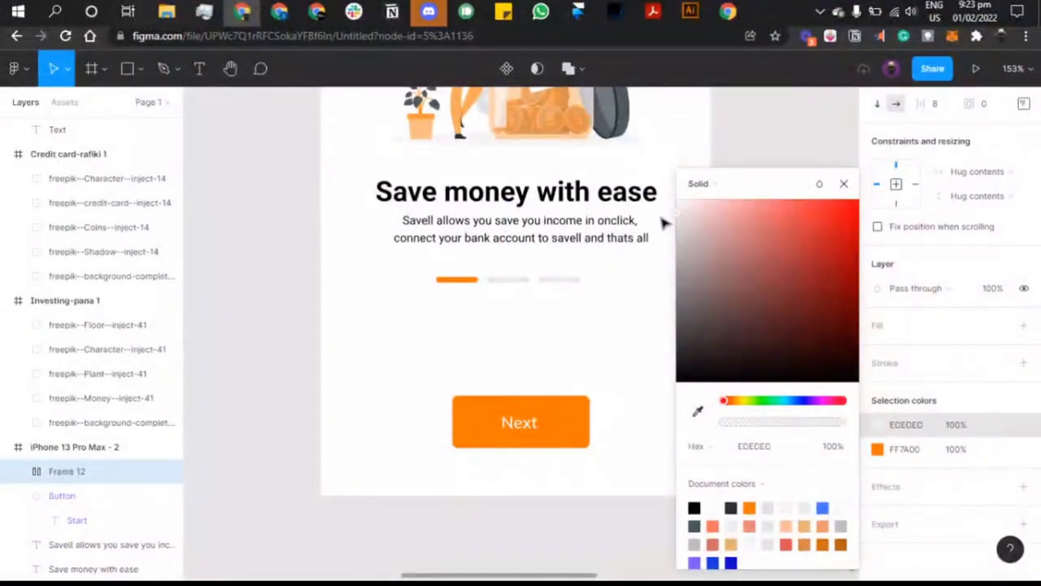
{"action": "type", "text": "EEEEEE"}
{"action": "key", "text": "Return"}
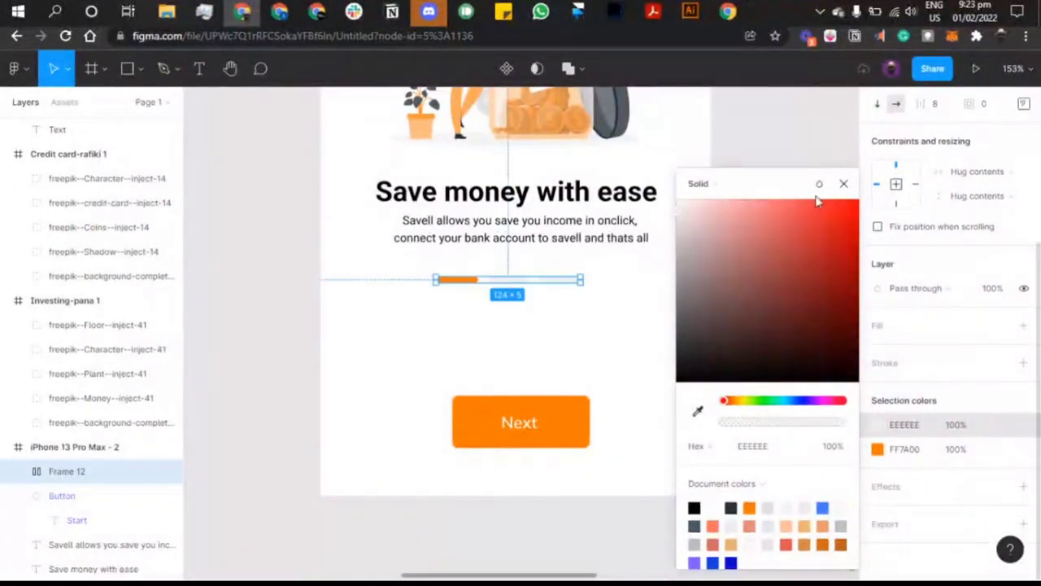
{"action": "left_click", "coordinate": [843, 185]}
Step: Centre the progress row, drop it below Next, and move the Next button higher
{"action": "scroll", "coordinate": [869, 150], "scroll_direction": "up", "scroll_amount": 3}
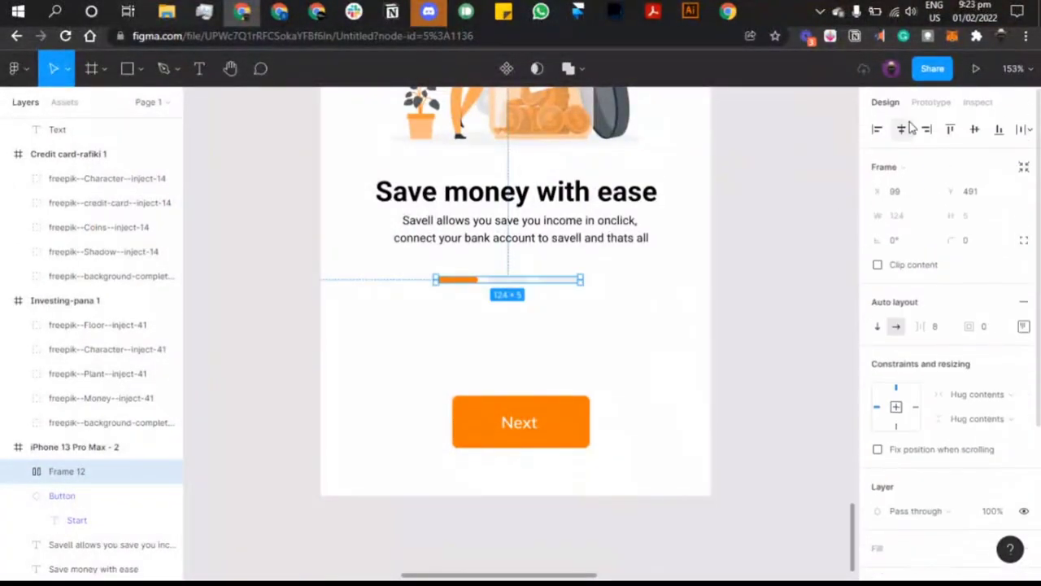
{"action": "left_click", "coordinate": [903, 126]}
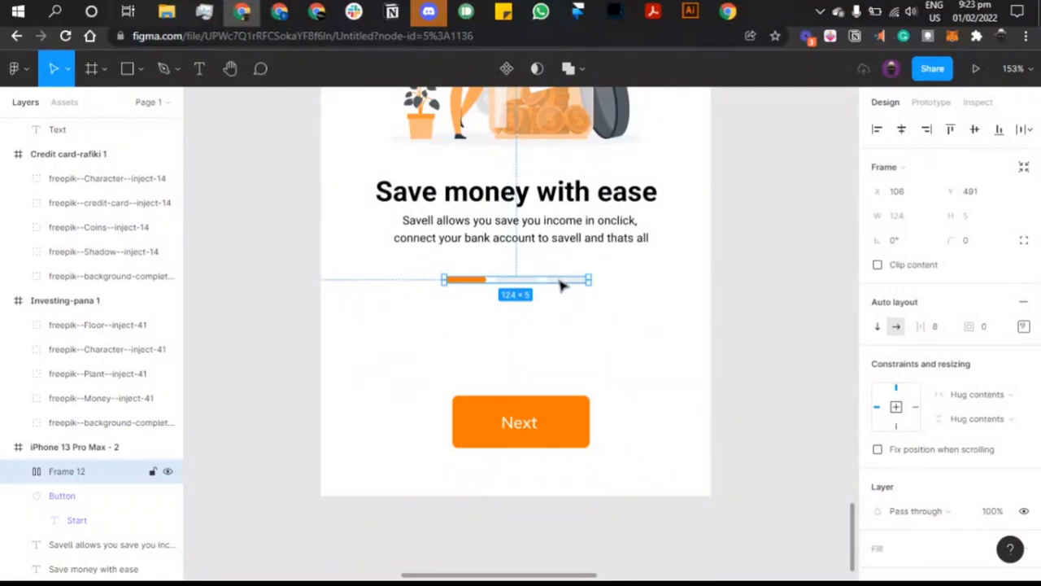
{"action": "left_click_drag", "start_coordinate": [561, 284], "coordinate": [563, 462]}
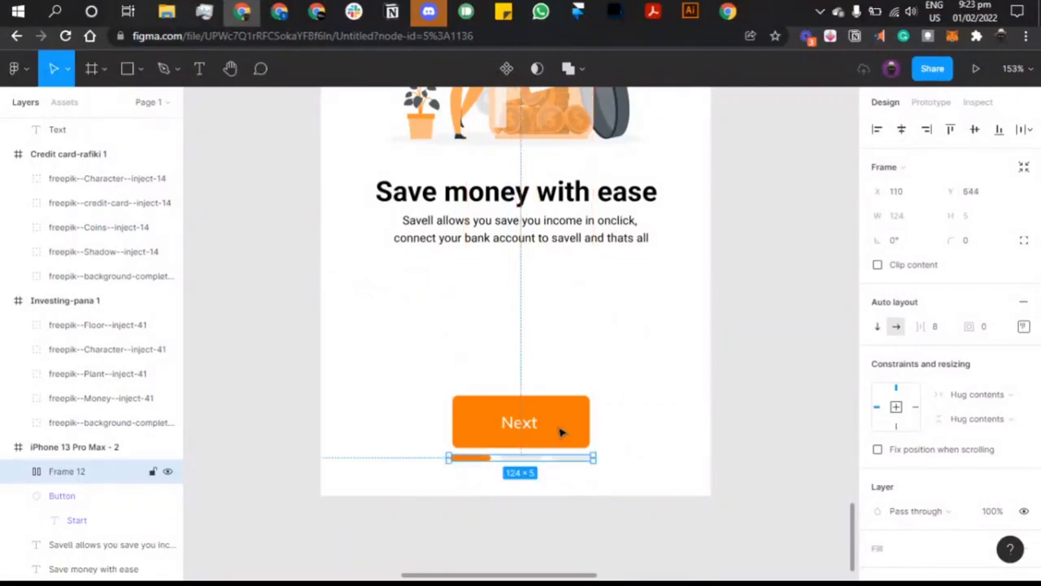
{"action": "left_click", "coordinate": [561, 432]}
{"action": "left_click_drag", "start_coordinate": [558, 426], "coordinate": [548, 365]}
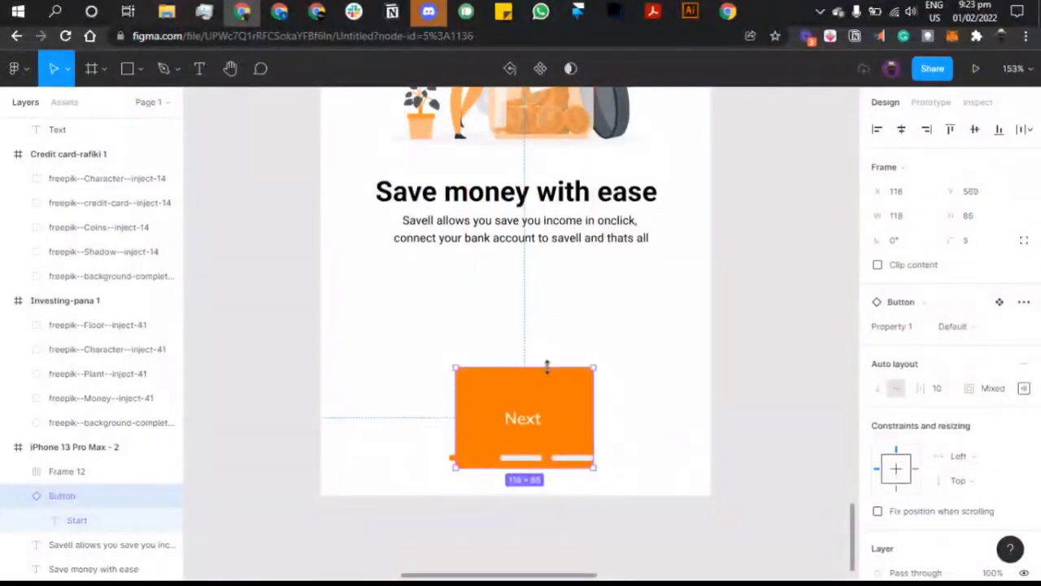
{"action": "key", "text": "ctrl+z"}
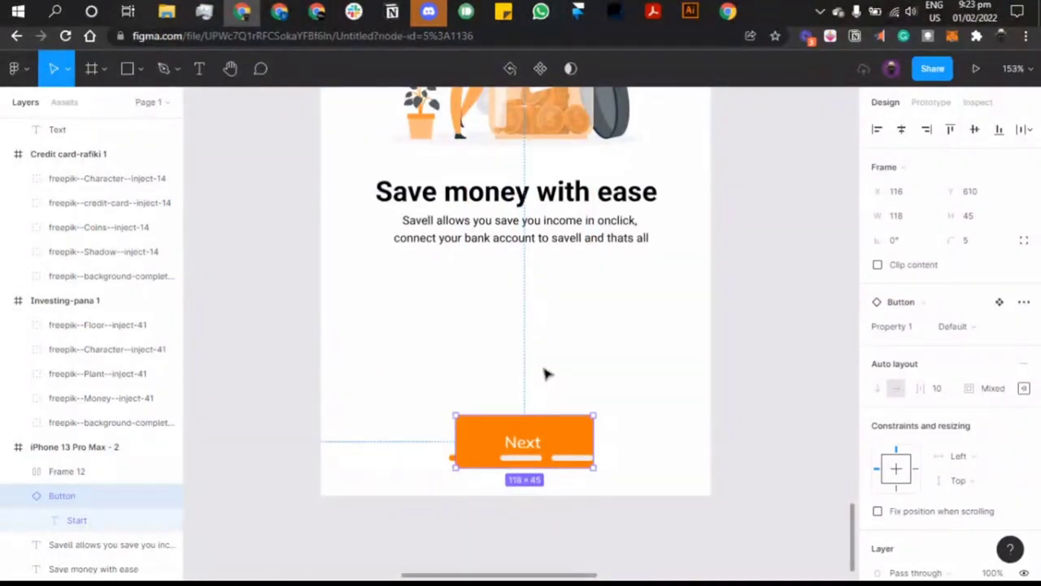
{"action": "left_click_drag", "start_coordinate": [551, 440], "coordinate": [544, 367]}
Step: Move the progress row to the screen's top and centre it horizontally
{"action": "left_click", "coordinate": [533, 457]}
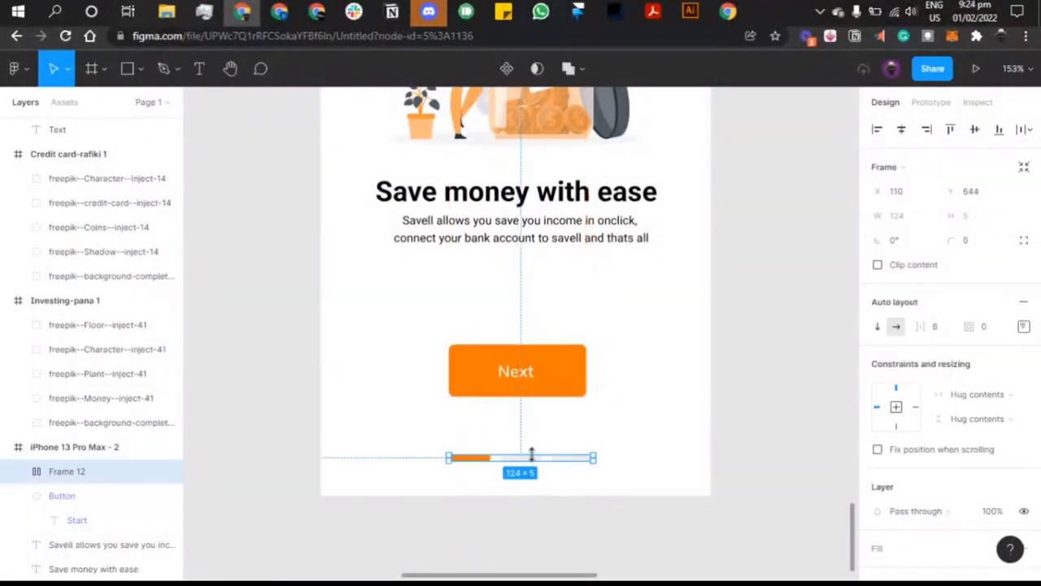
{"action": "left_click_drag", "start_coordinate": [540, 462], "coordinate": [528, 168]}
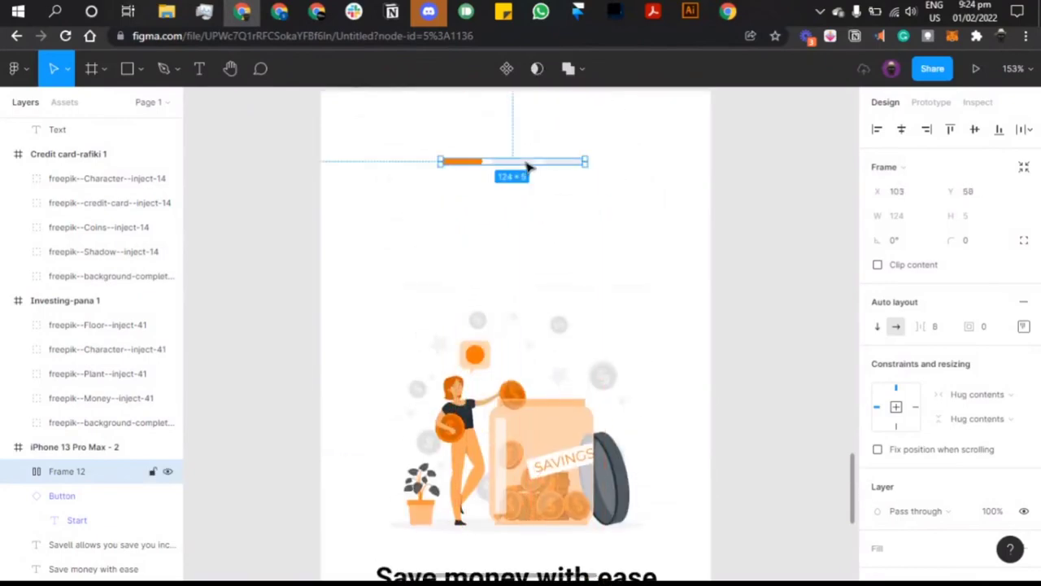
{"action": "scroll", "coordinate": [570, 187], "scroll_direction": "up", "scroll_amount": 3}
{"action": "left_click", "coordinate": [905, 131]}
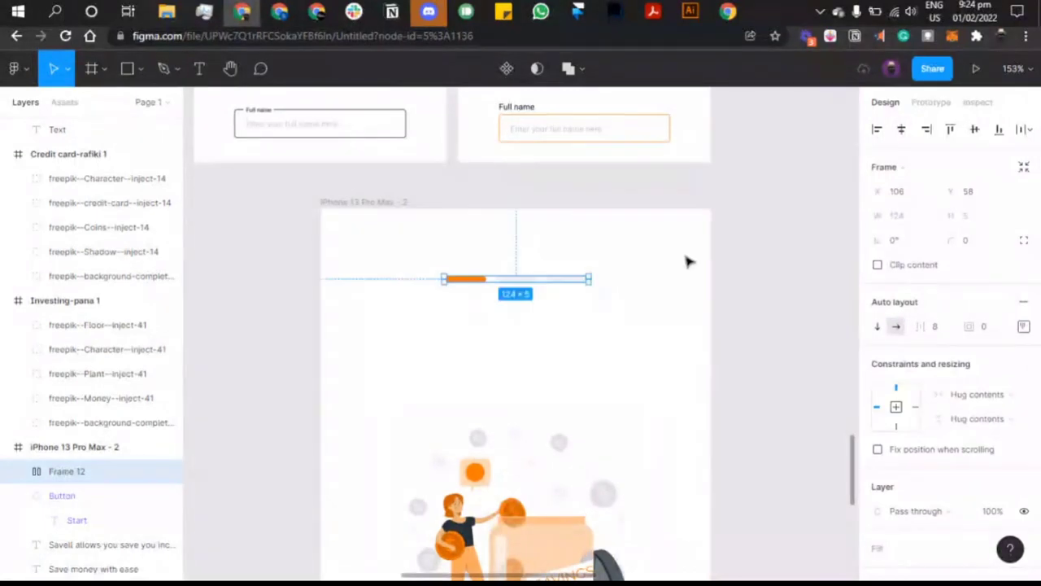
{"action": "scroll", "coordinate": [688, 260], "scroll_direction": "down", "scroll_amount": 5}
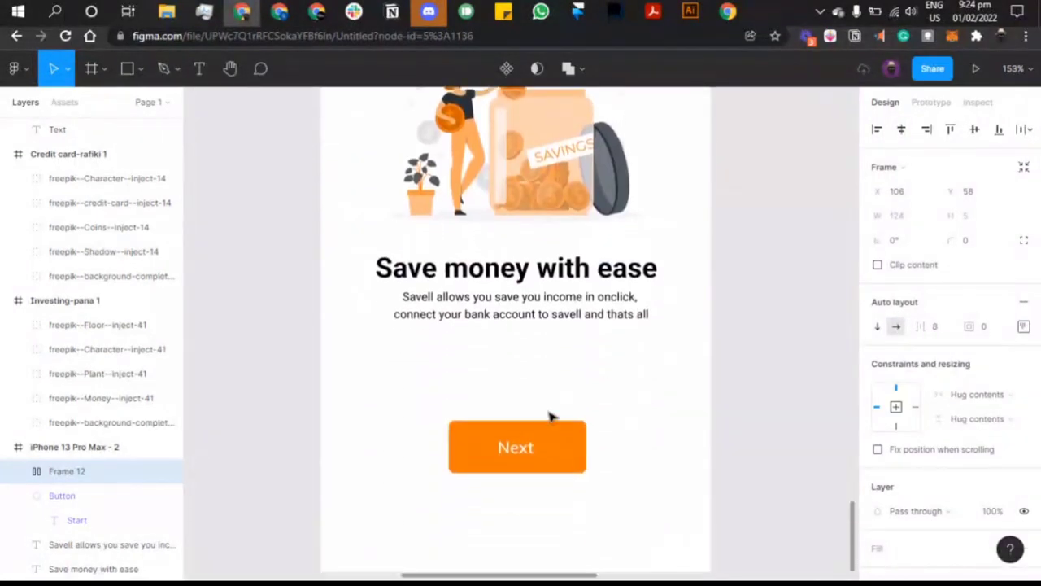
{"action": "left_click", "coordinate": [526, 446]}
Step: Nudge the Next button slightly lower, then try moving the heading down and undo it
{"action": "scroll", "coordinate": [527, 431], "scroll_direction": "down", "scroll_amount": 1}
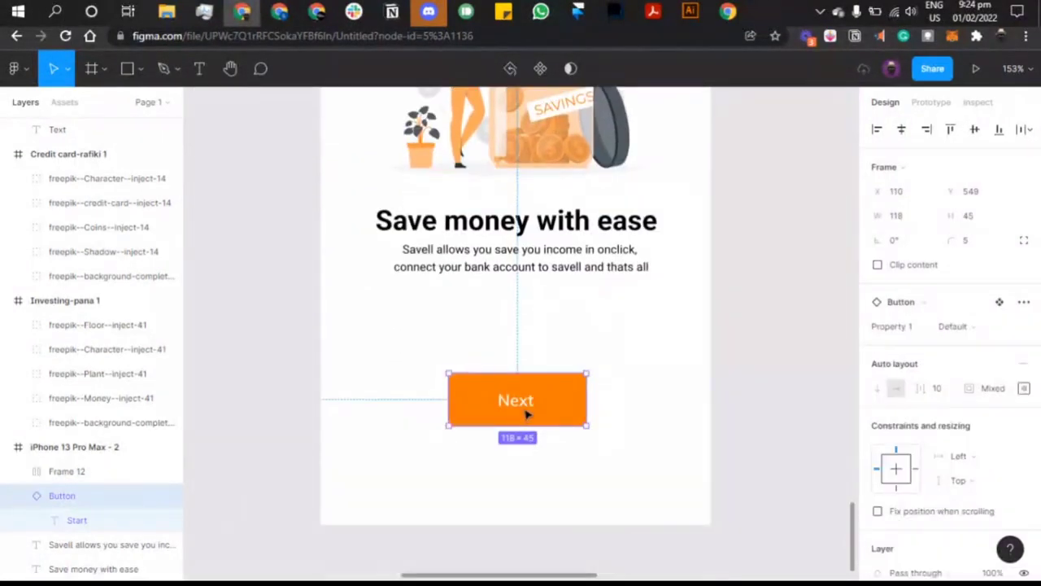
{"action": "left_click_drag", "start_coordinate": [526, 415], "coordinate": [527, 443]}
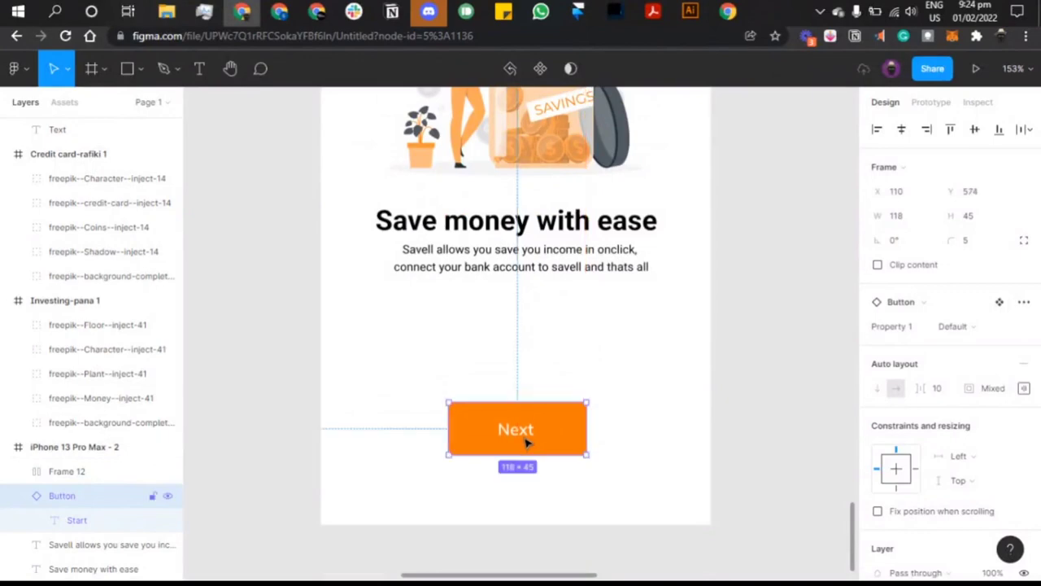
{"action": "scroll", "coordinate": [526, 444], "scroll_direction": "down", "scroll_amount": 3}
{"action": "left_click", "coordinate": [524, 310]}
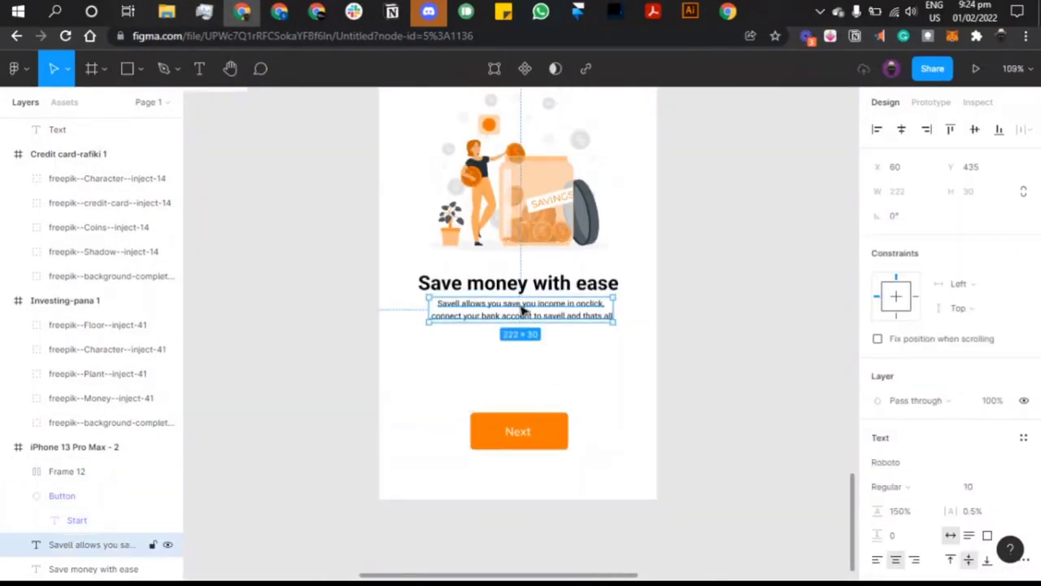
{"action": "left_click", "coordinate": [537, 289], "text": "shift"}
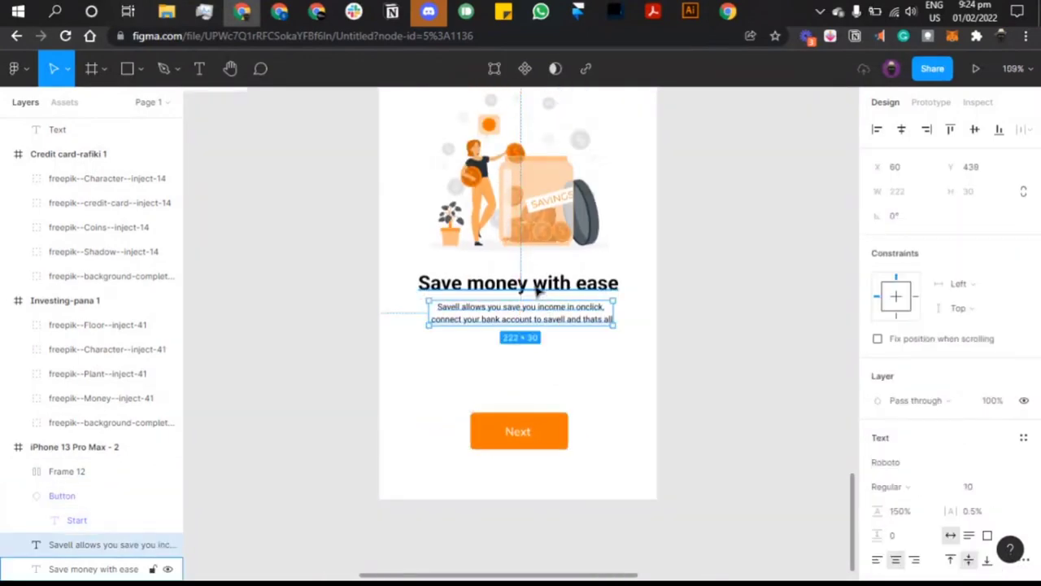
{"action": "left_click_drag", "start_coordinate": [537, 291], "coordinate": [558, 335]}
{"action": "key", "text": "ctrl+z"}
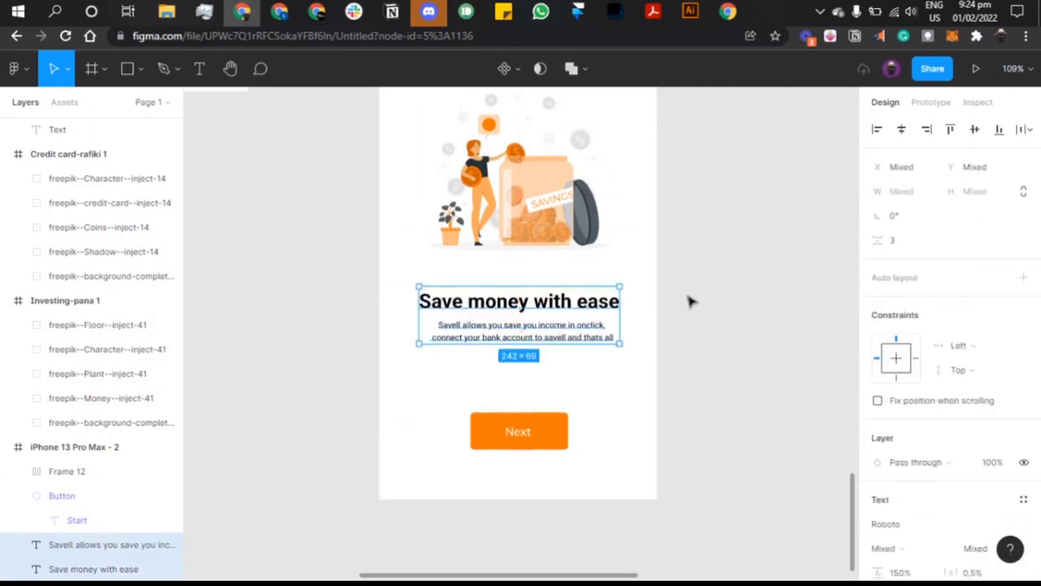
{"action": "left_click", "coordinate": [692, 302]}
{"action": "scroll", "coordinate": [692, 301], "scroll_direction": "up", "scroll_amount": 2}
Step: Enlarge the savings illustration to 306 × 228, centre it horizontally and lower it to Y 177
{"action": "left_click", "coordinate": [560, 290]}
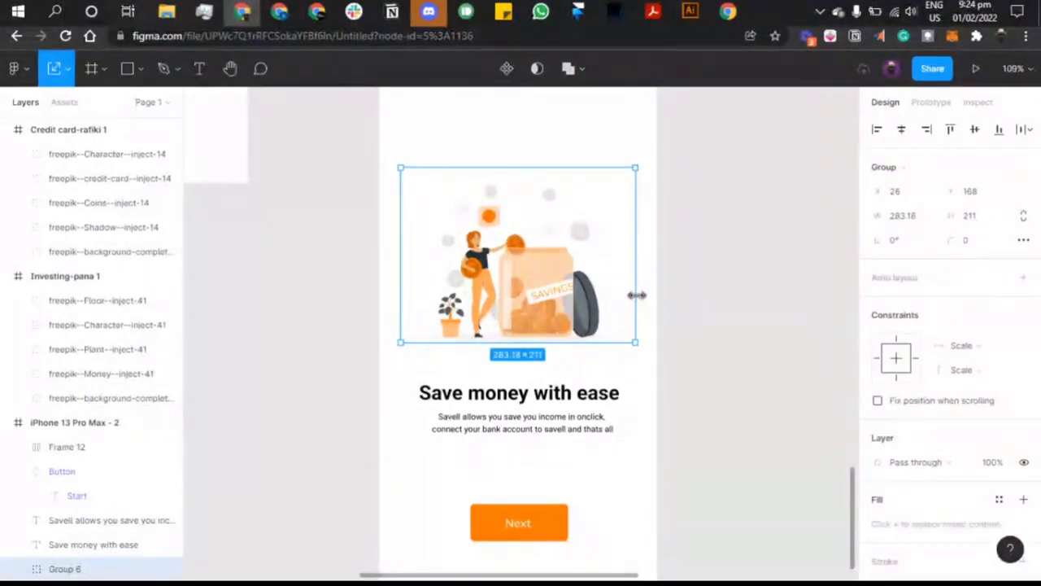
{"action": "left_click_drag", "start_coordinate": [635, 296], "coordinate": [656, 295]}
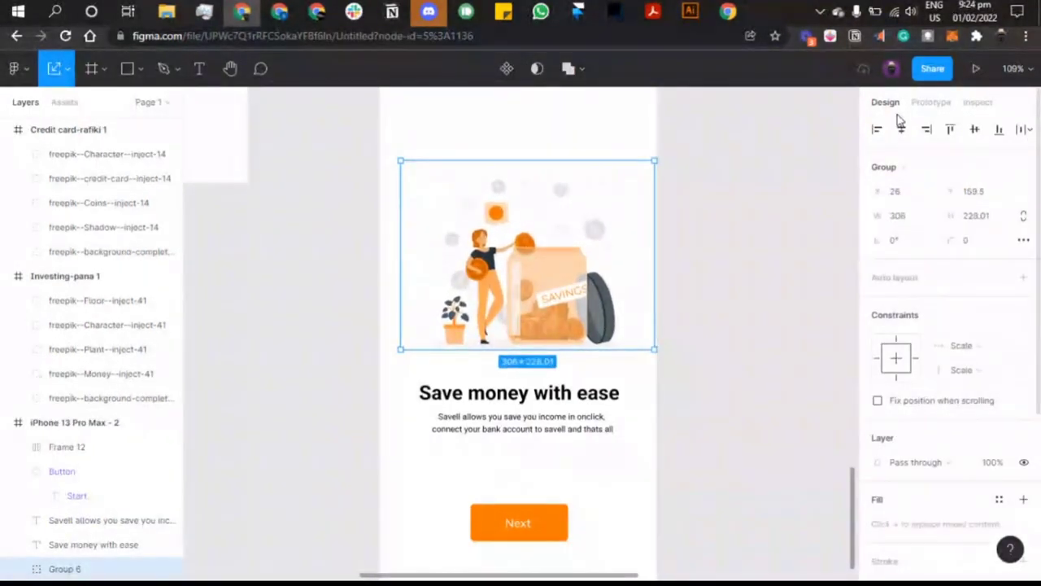
{"action": "left_click", "coordinate": [901, 133]}
{"action": "left_click_drag", "start_coordinate": [581, 209], "coordinate": [583, 224]}
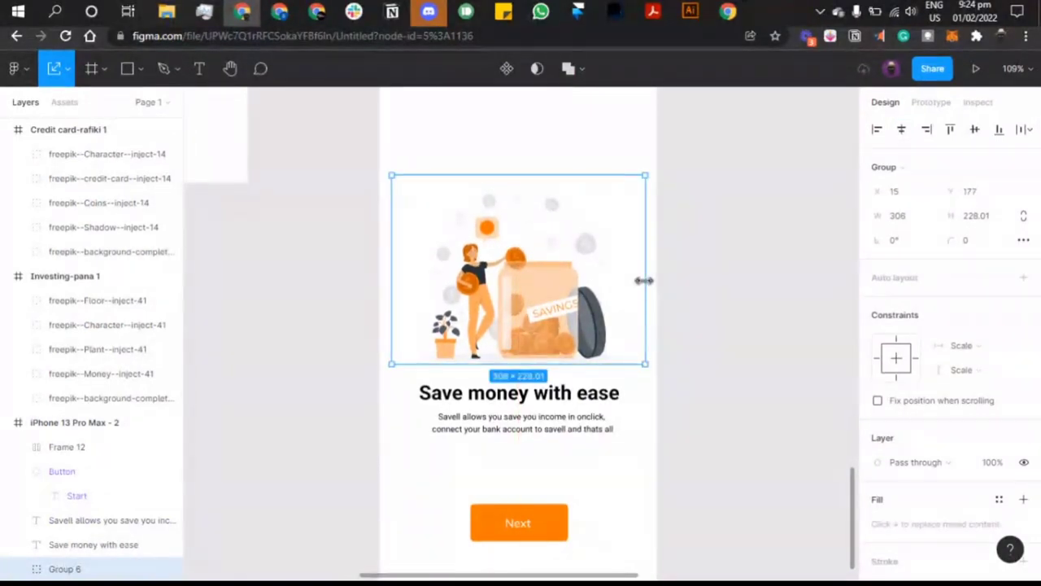
{"action": "scroll", "coordinate": [644, 280], "scroll_direction": "up", "scroll_amount": 10}
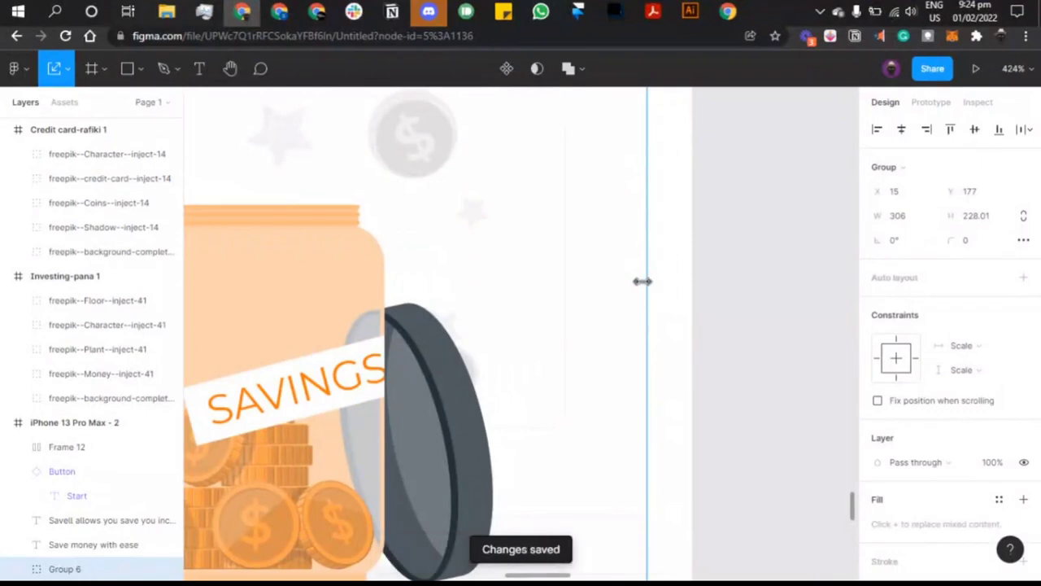
{"action": "scroll", "coordinate": [643, 280], "scroll_direction": "down", "scroll_amount": 5}
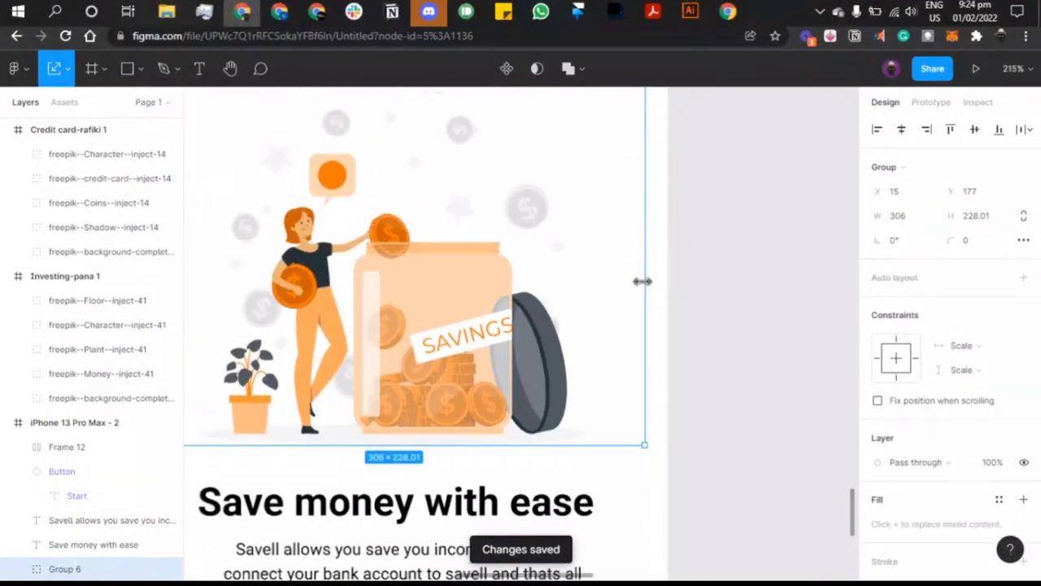
{"action": "scroll", "coordinate": [643, 281], "scroll_direction": "down", "scroll_amount": 4}
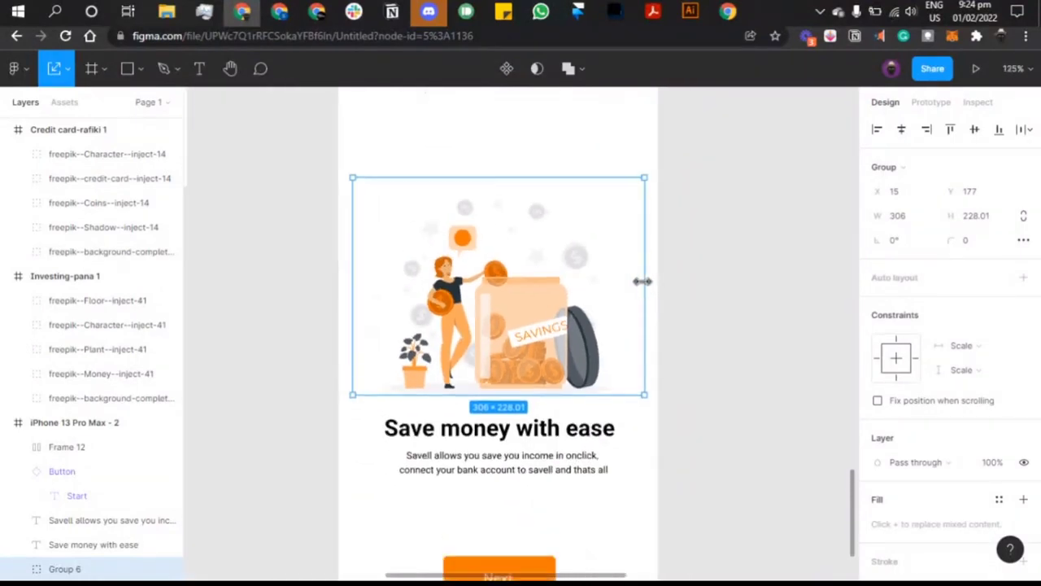
{"action": "scroll", "coordinate": [647, 287], "scroll_direction": "up", "scroll_amount": 3}
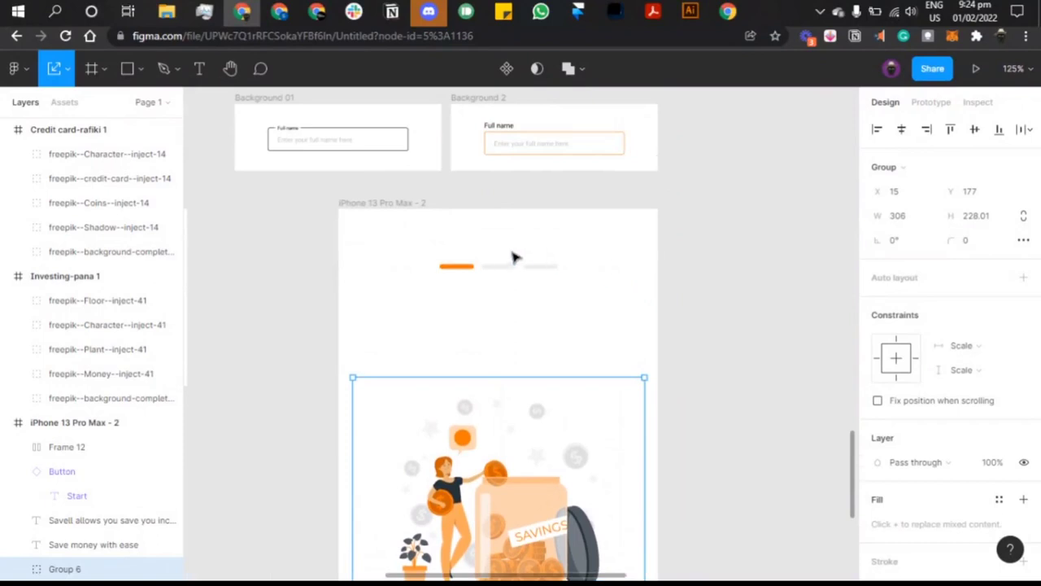
Step: Try scaling and widening the onboarding screen, then undo the size changes
{"action": "left_click", "coordinate": [418, 203]}
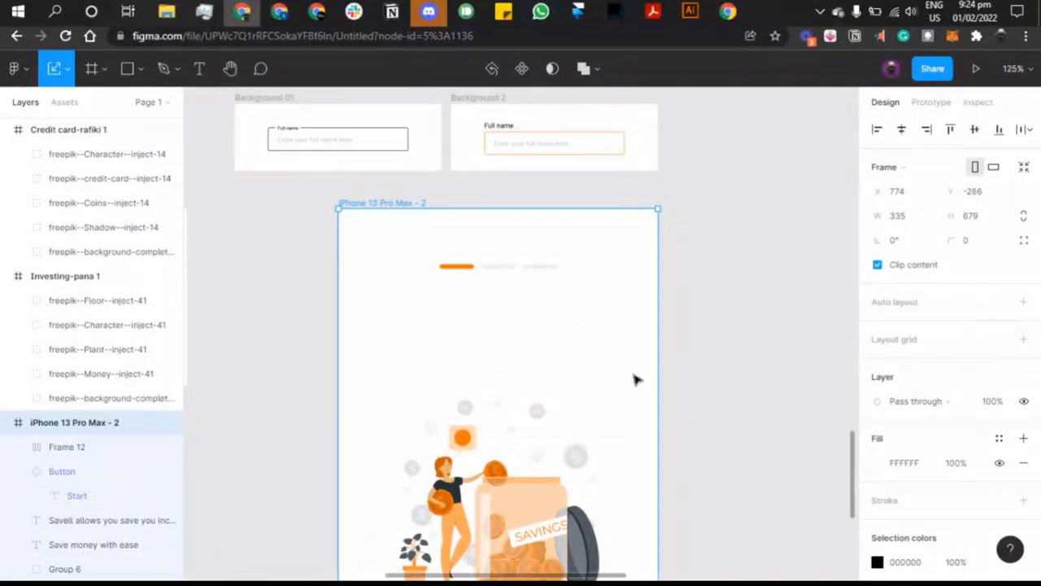
{"action": "scroll", "coordinate": [655, 384], "scroll_direction": "down", "scroll_amount": 5}
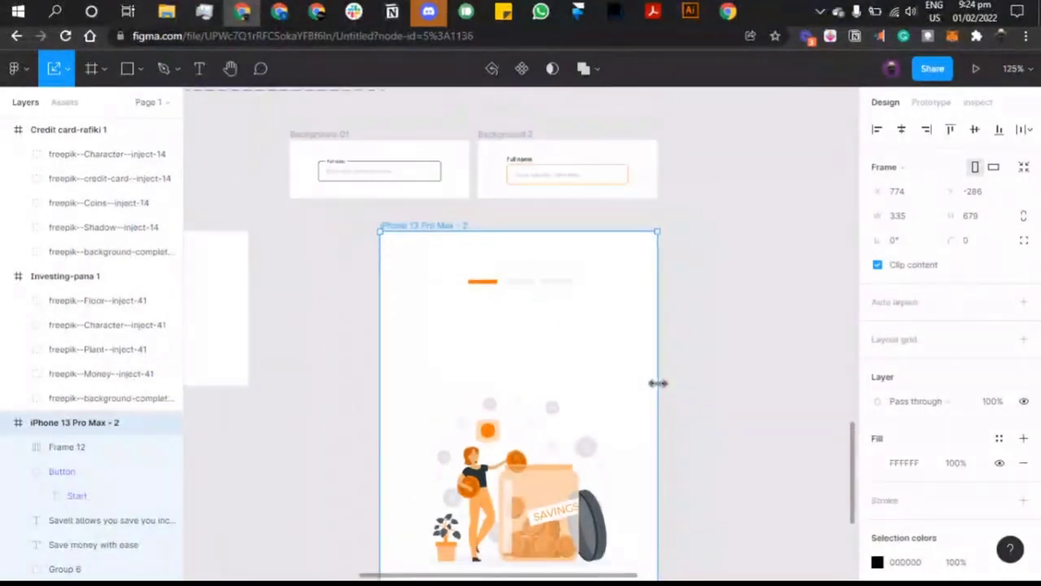
{"action": "scroll", "coordinate": [657, 384], "scroll_direction": "down", "scroll_amount": 2}
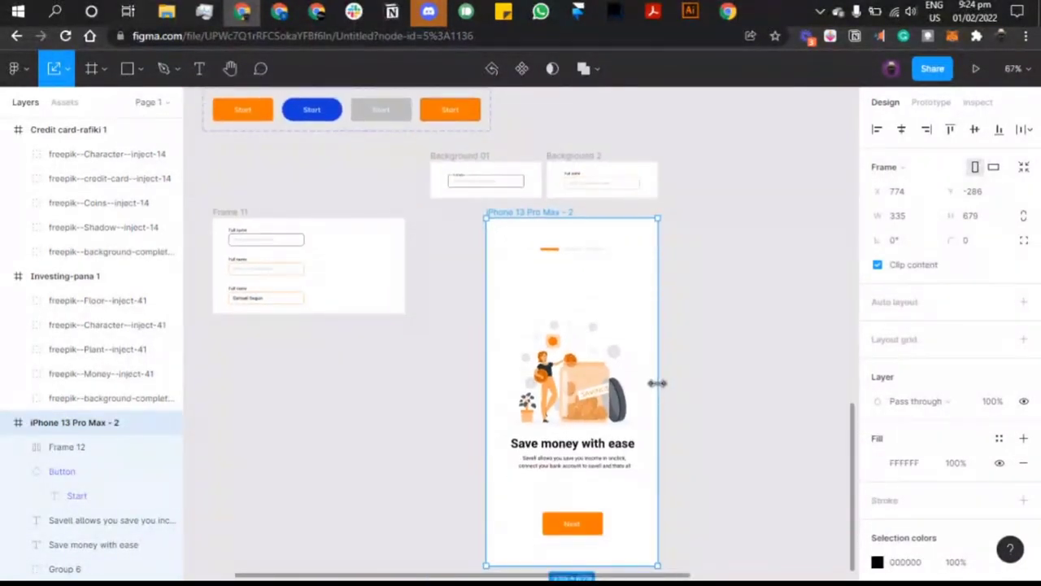
{"action": "left_click_drag", "start_coordinate": [667, 383], "coordinate": [743, 374]}
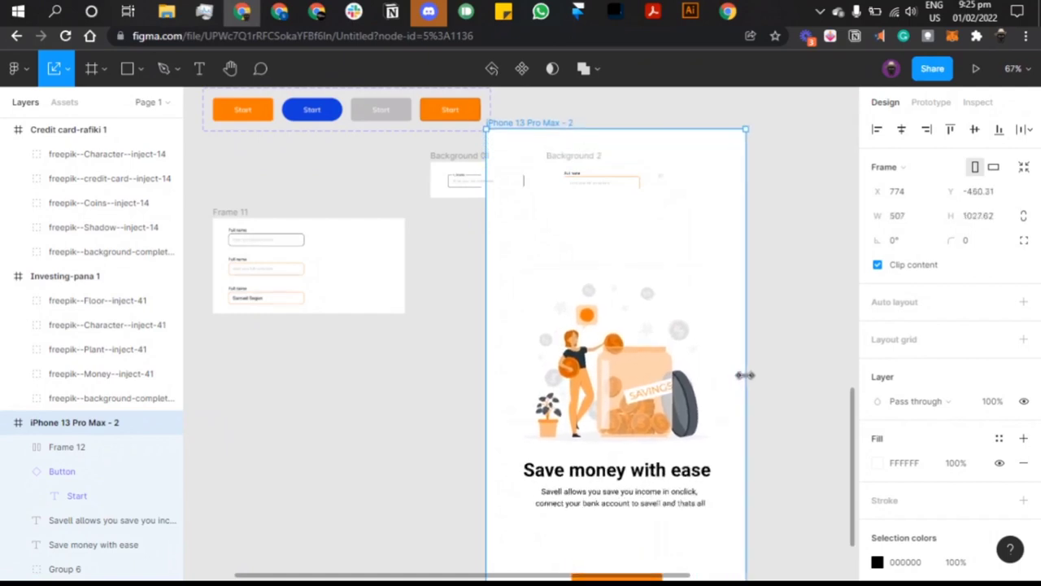
{"action": "key", "text": "ctrl+z"}
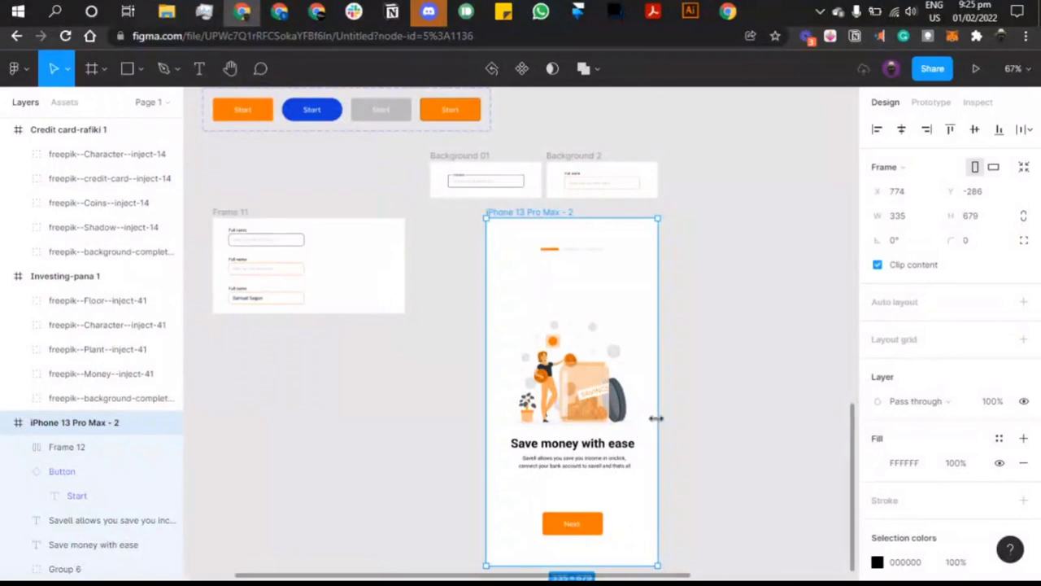
{"action": "left_click_drag", "start_coordinate": [669, 414], "coordinate": [733, 411]}
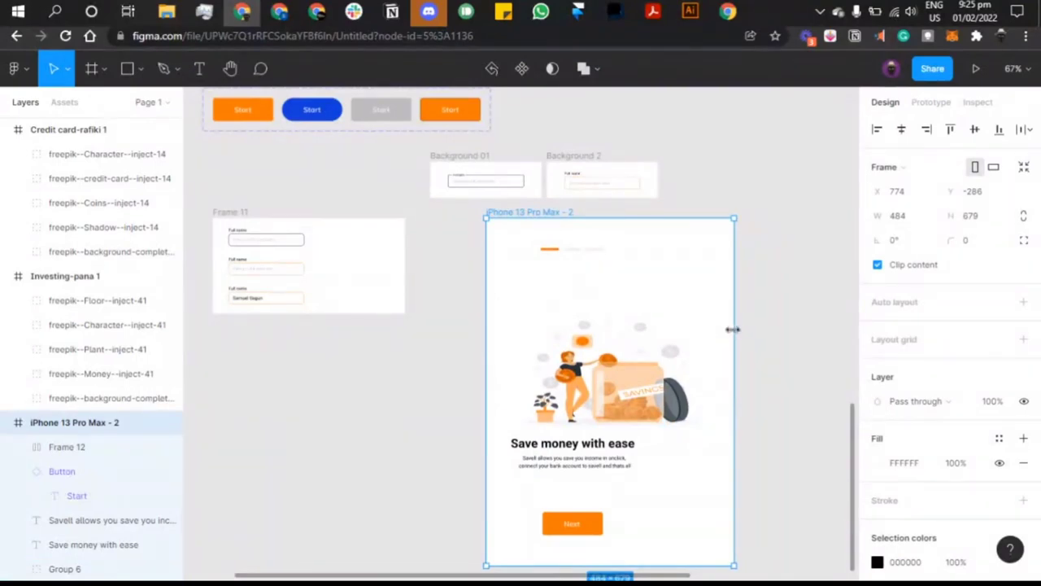
{"action": "left_click_drag", "start_coordinate": [733, 329], "coordinate": [757, 328]}
{"action": "key", "text": "ctrl+z"}
{"action": "key", "text": "ctrl+z"}
Step: Try enlarging the screen from its corner, undo it, and move the screen left to X 666
{"action": "scroll", "coordinate": [610, 370], "scroll_direction": "down", "scroll_amount": 1}
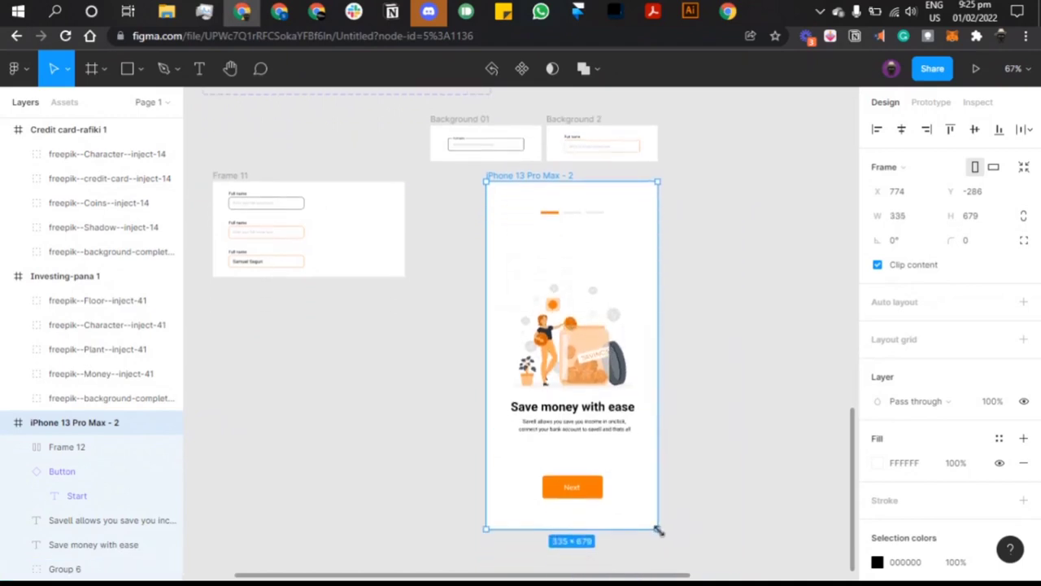
{"action": "scroll", "coordinate": [659, 531], "scroll_direction": "down", "scroll_amount": 4}
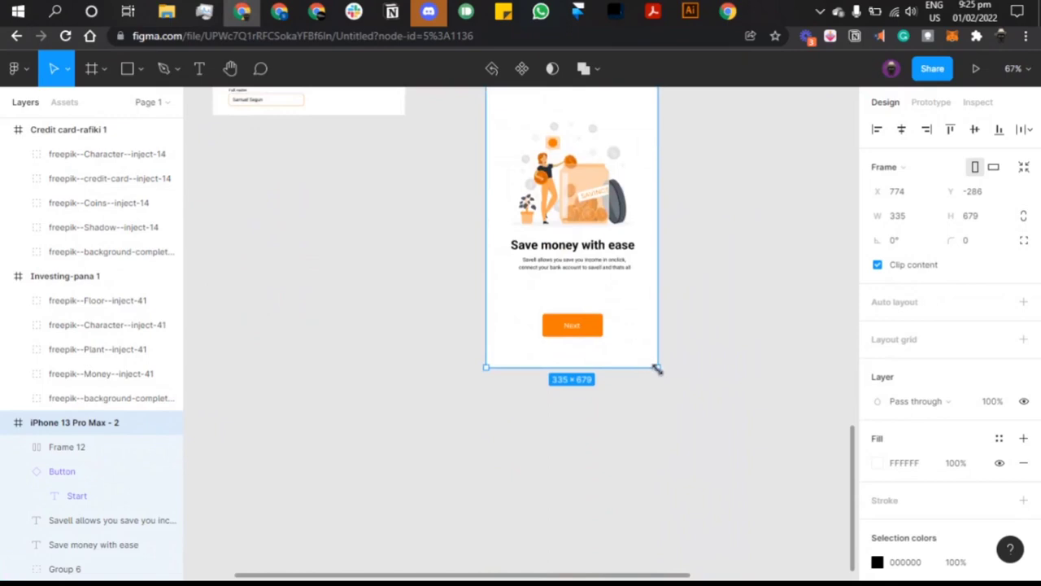
{"action": "left_click_drag", "start_coordinate": [705, 411], "coordinate": [728, 443]}
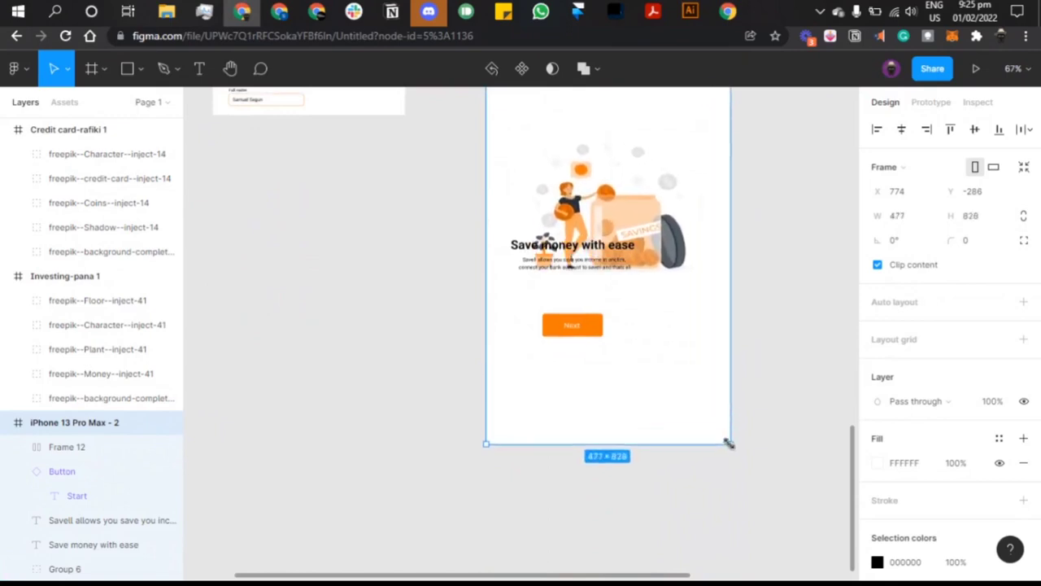
{"action": "scroll", "coordinate": [729, 443], "scroll_direction": "up", "scroll_amount": 1}
{"action": "key", "text": "ctrl+z"}
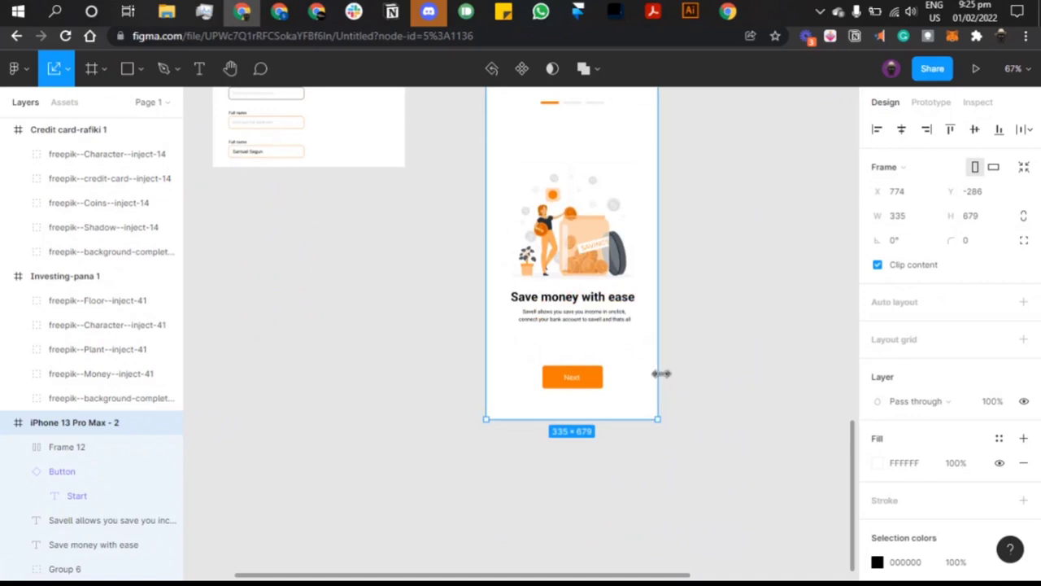
{"action": "left_click_drag", "start_coordinate": [658, 372], "coordinate": [697, 381]}
{"action": "scroll", "coordinate": [697, 381], "scroll_direction": "up", "scroll_amount": 1}
{"action": "key", "text": "ctrl+z"}
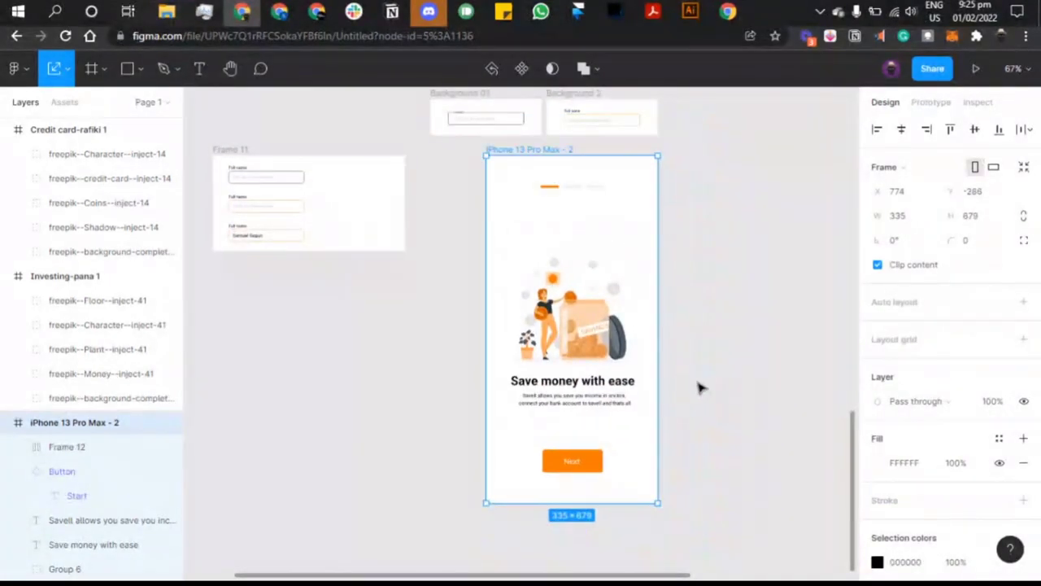
{"action": "left_click_drag", "start_coordinate": [601, 281], "coordinate": [544, 274]}
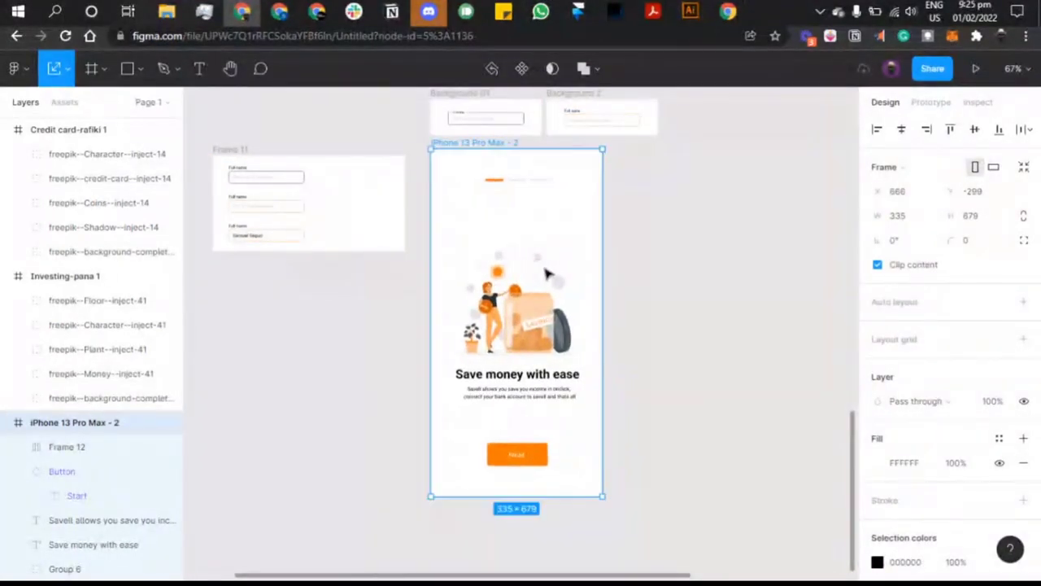
Step: Duplicate the onboarding screen twice, placing the copies beside the original
{"action": "left_click", "coordinate": [669, 295]}
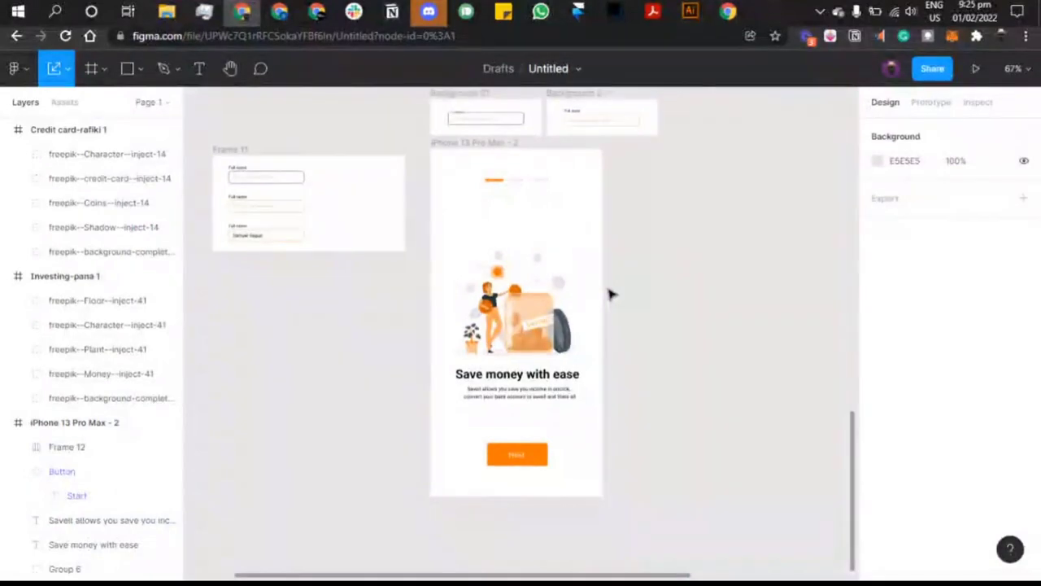
{"action": "left_click", "coordinate": [484, 157]}
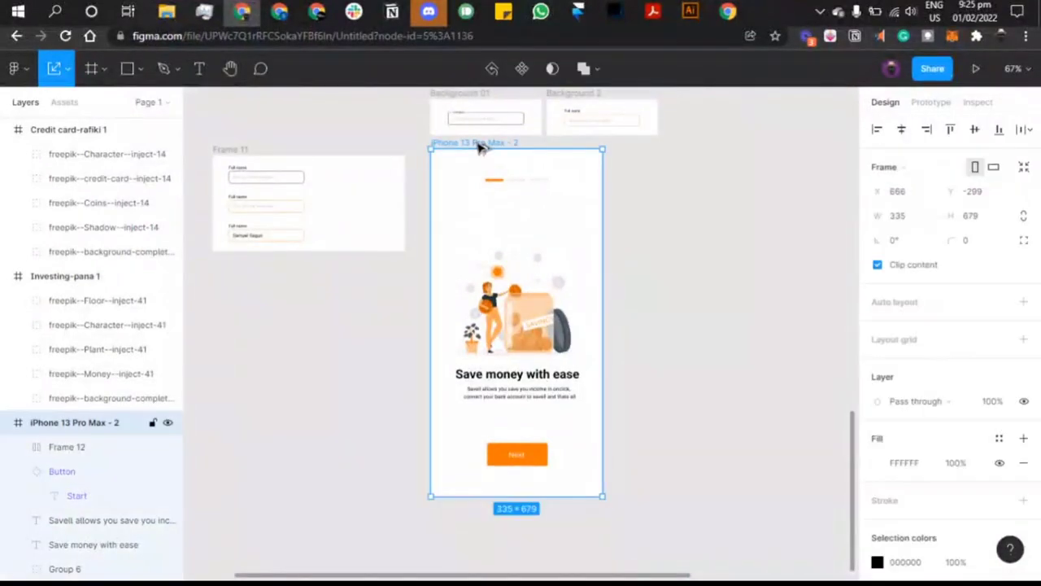
{"action": "left_click_drag", "start_coordinate": [480, 144], "coordinate": [667, 146]}
{"action": "scroll", "coordinate": [663, 145], "scroll_direction": "right", "scroll_amount": 3}
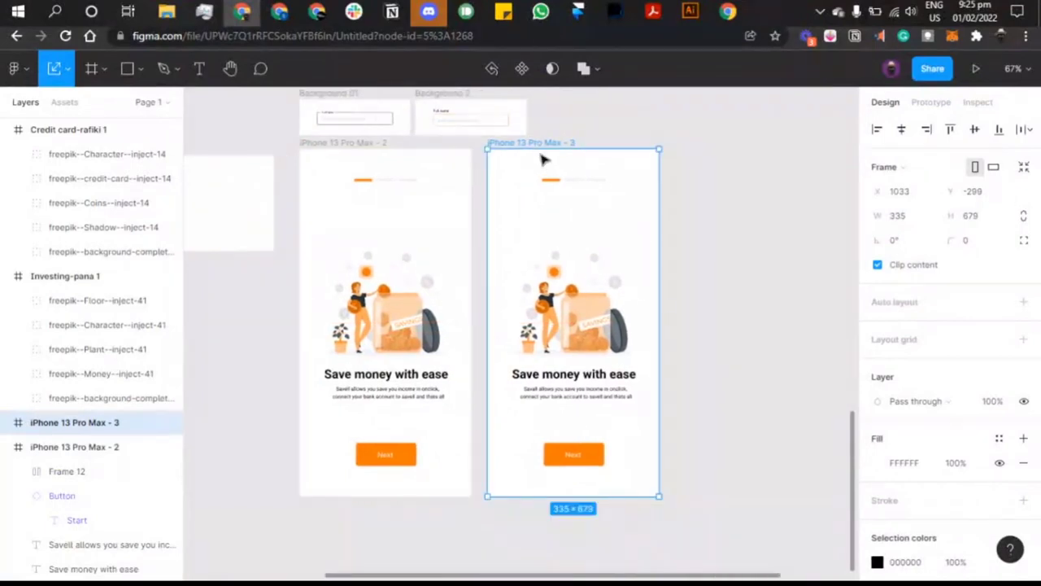
{"action": "left_click_drag", "start_coordinate": [538, 140], "coordinate": [731, 144]}
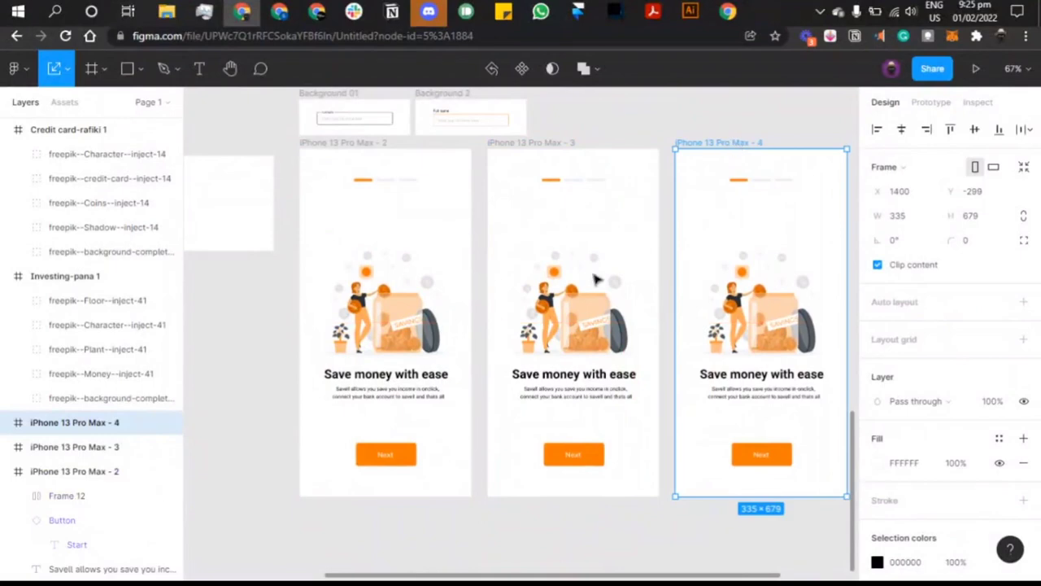
Step: Retitle the middle screen's heading 'Buy stocks from savings' and centre it horizontally
{"action": "left_click", "coordinate": [593, 372]}
{"action": "scroll", "coordinate": [593, 367], "scroll_direction": "left", "scroll_amount": 3}
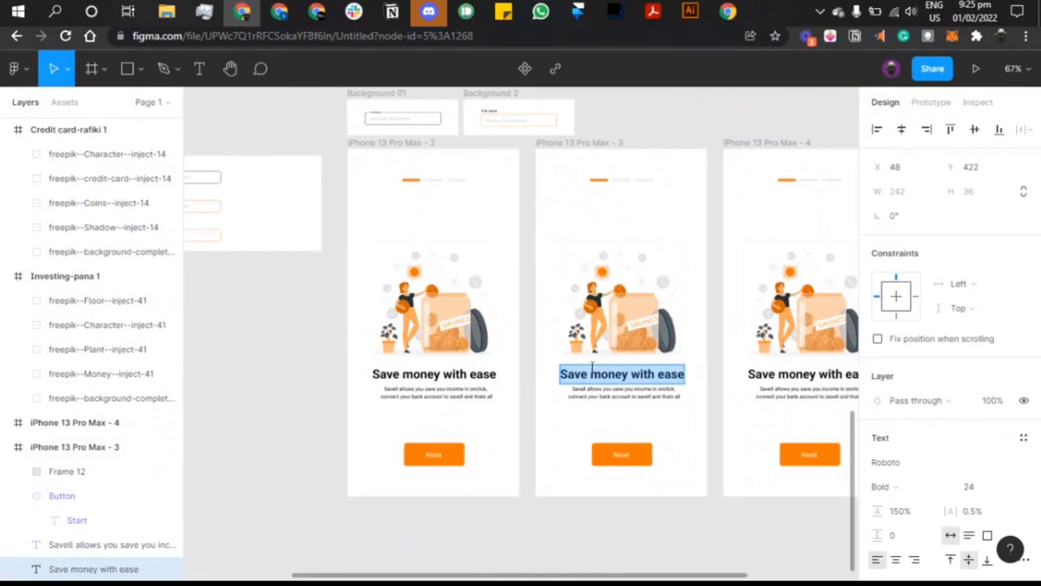
{"action": "type", "text": "Buy"}
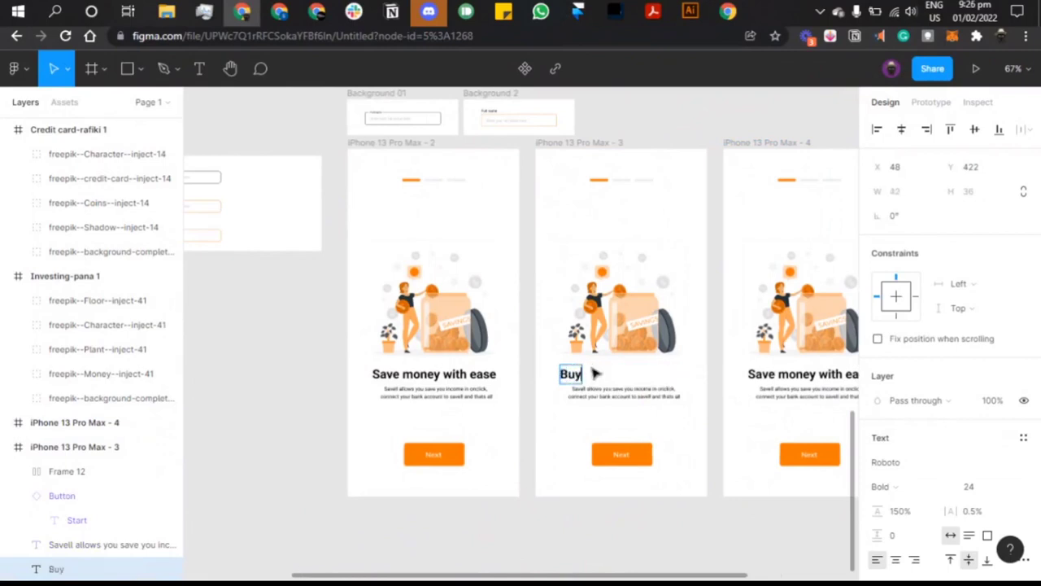
{"action": "type", "text": " stocks"}
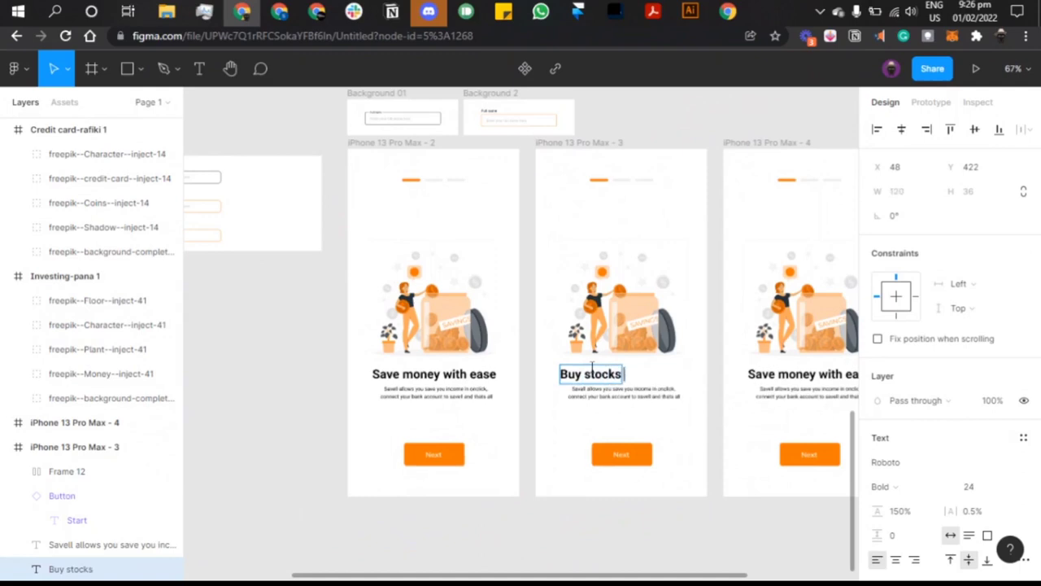
{"action": "type", "text": " from savings"}
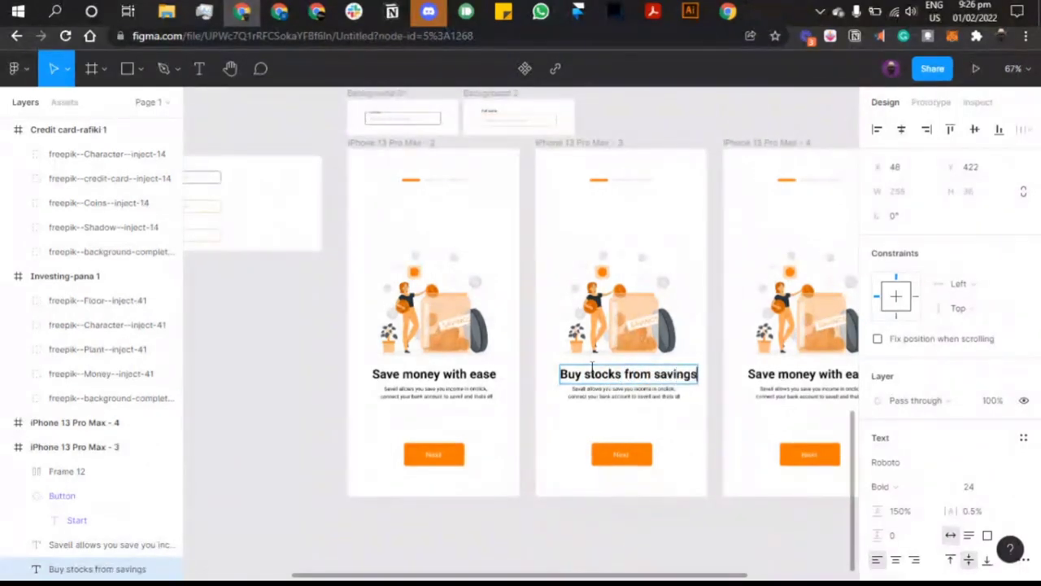
{"action": "key", "text": "Escape"}
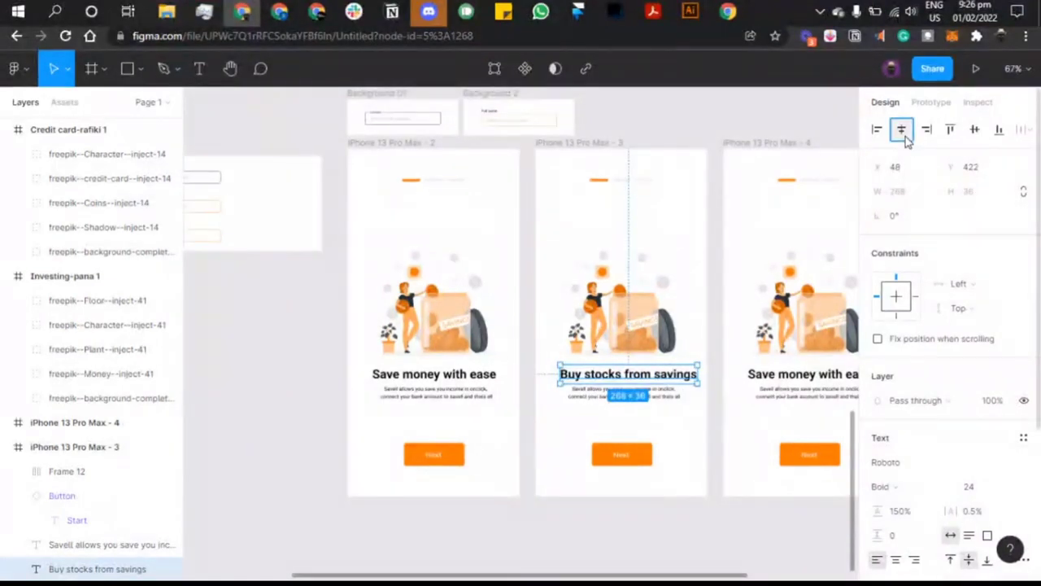
{"action": "left_click", "coordinate": [900, 130]}
{"action": "scroll", "coordinate": [772, 251], "scroll_direction": "up", "scroll_amount": 2}
{"action": "left_click", "coordinate": [631, 361]}
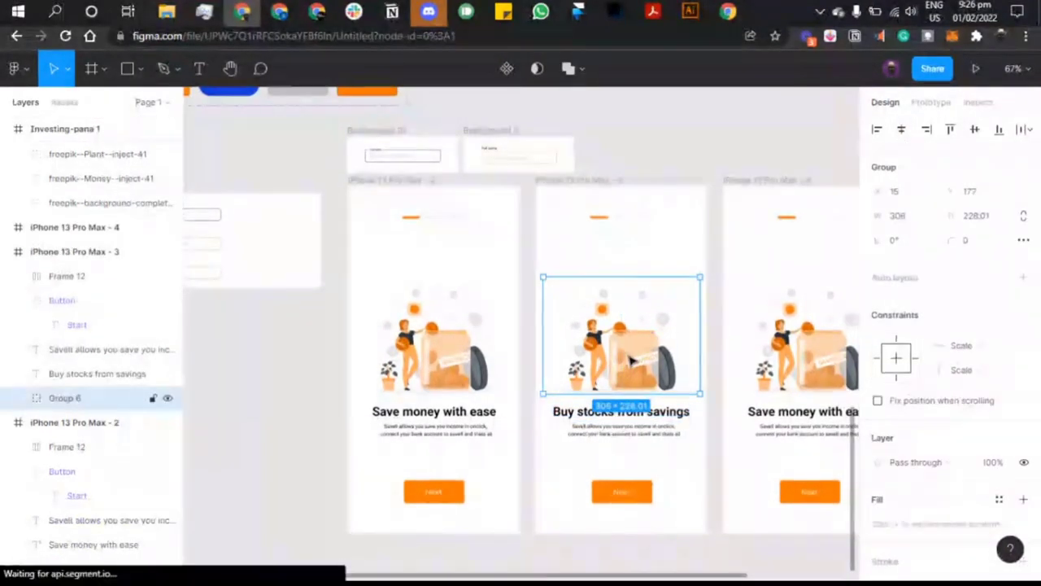
Step: Delete the middle screen's illustration and duplicate Investing-pana 1 as Investing-pana 2
{"action": "key", "text": "Delete"}
{"action": "scroll", "coordinate": [627, 360], "scroll_direction": "up", "scroll_amount": 5}
{"action": "scroll", "coordinate": [632, 361], "scroll_direction": "right", "scroll_amount": 3}
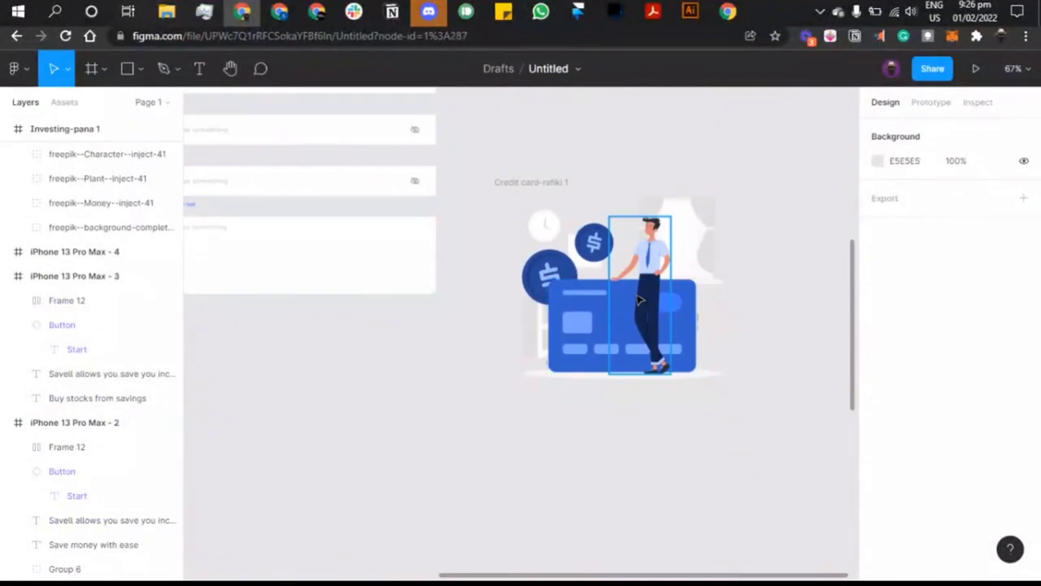
{"action": "left_click", "coordinate": [639, 301]}
{"action": "scroll", "coordinate": [505, 217], "scroll_direction": "down", "scroll_amount": 2}
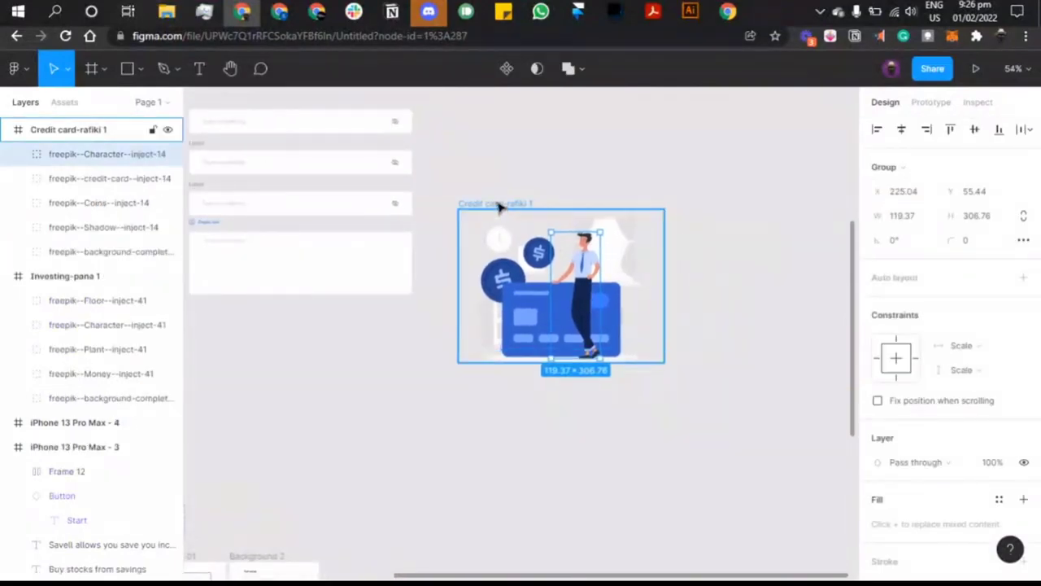
{"action": "left_click", "coordinate": [500, 204]}
{"action": "scroll", "coordinate": [499, 207], "scroll_direction": "up", "scroll_amount": 5}
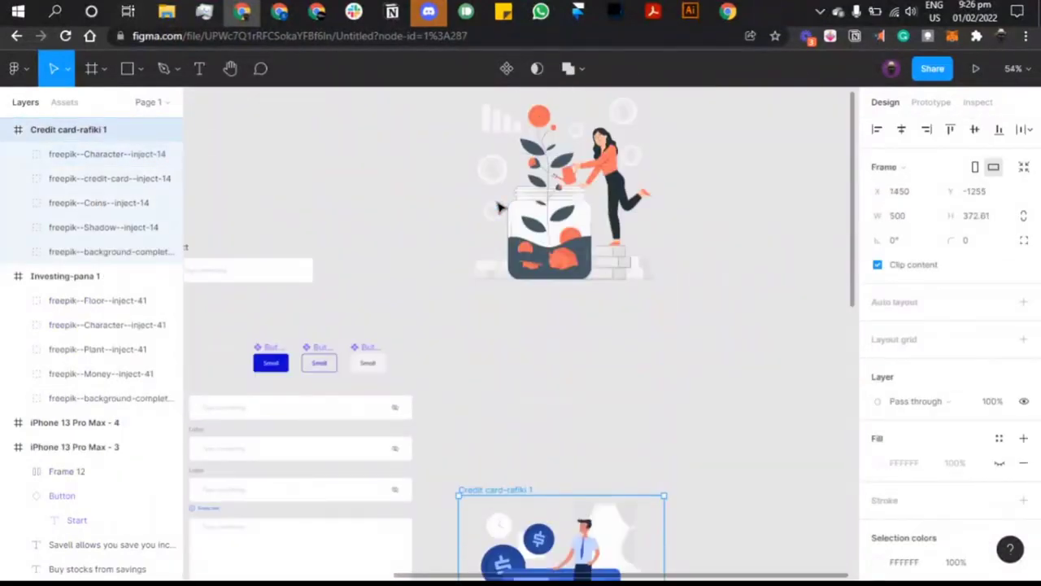
{"action": "scroll", "coordinate": [511, 191], "scroll_direction": "up", "scroll_amount": 1}
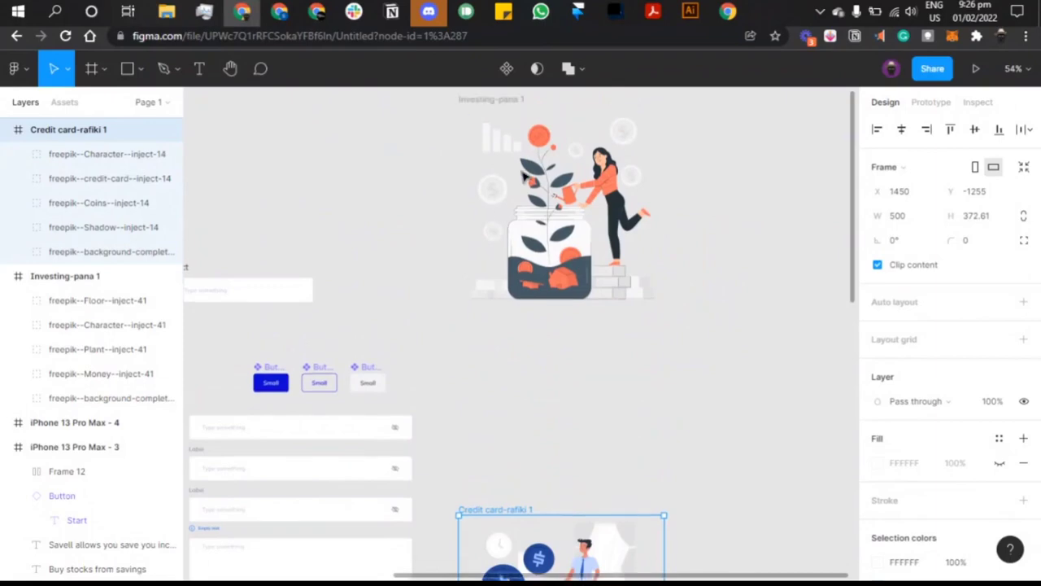
{"action": "left_click", "coordinate": [486, 98]}
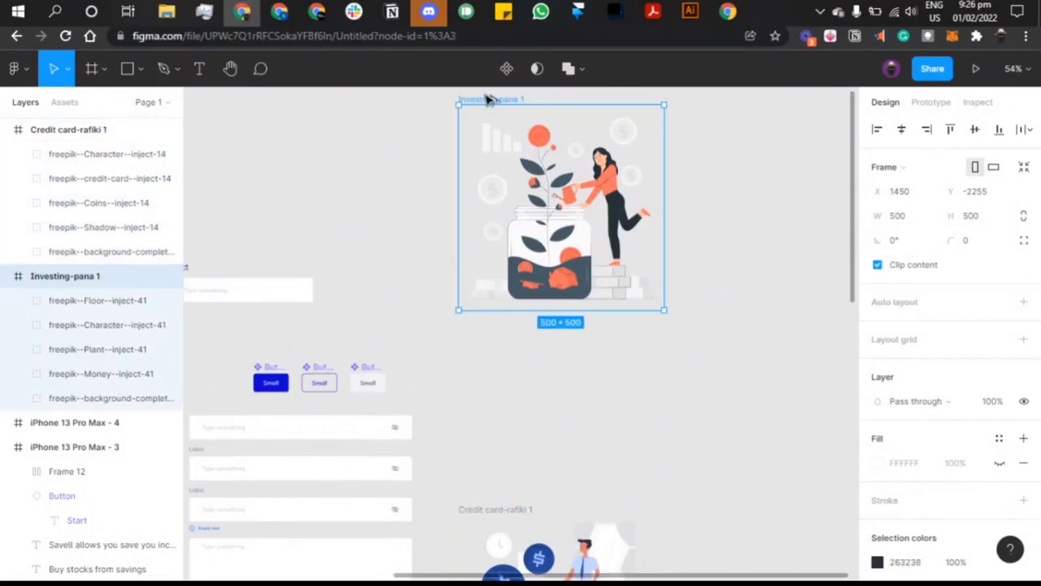
{"action": "left_click_drag", "start_coordinate": [483, 97], "coordinate": [486, 249]}
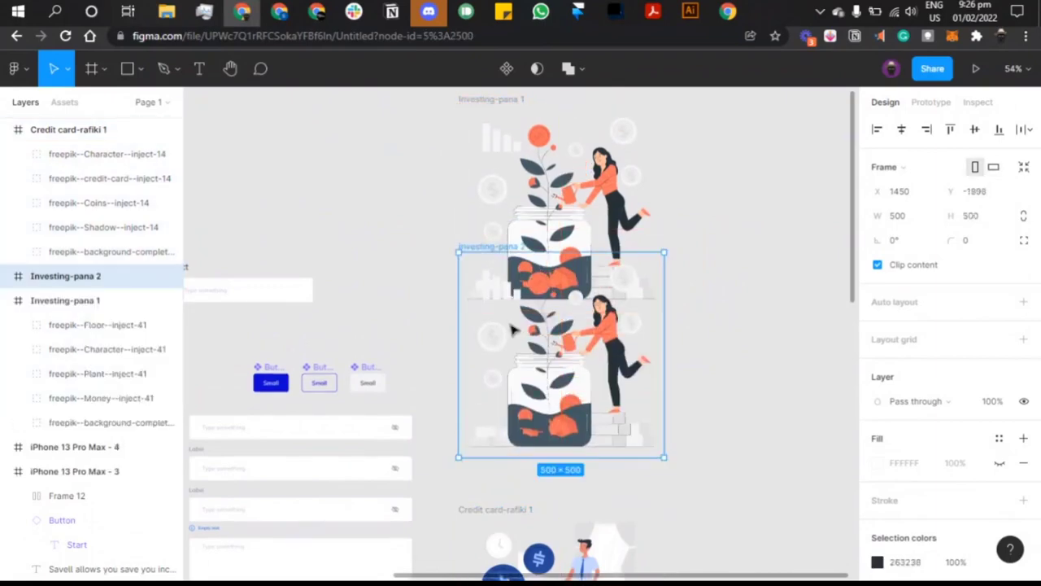
{"action": "left_click_drag", "start_coordinate": [513, 329], "coordinate": [352, 279]}
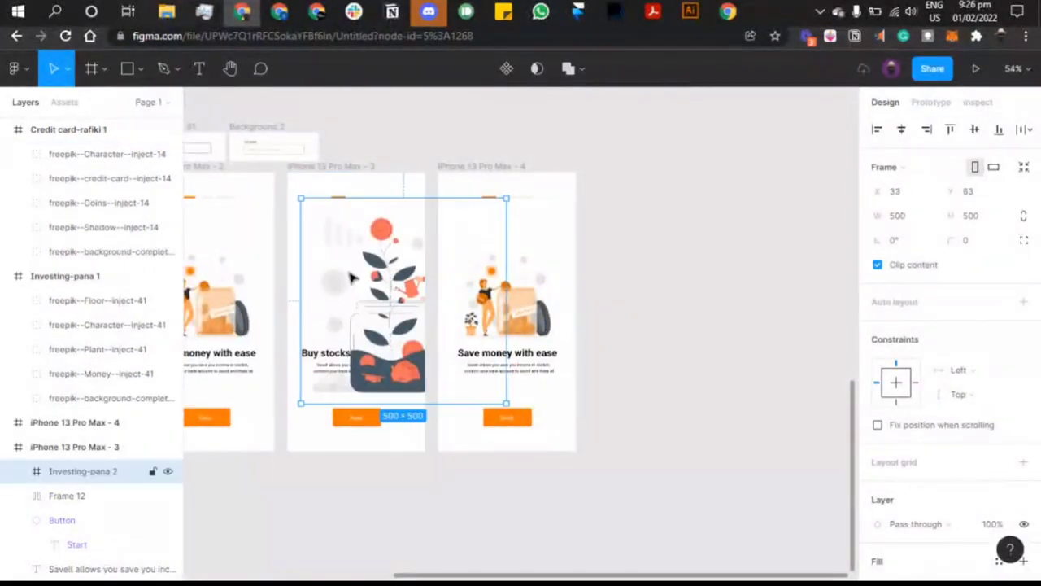
Step: Shrink the plant illustration to 302×302, centre it and move it above the heading
{"action": "scroll", "coordinate": [351, 279], "scroll_direction": "left", "scroll_amount": 3}
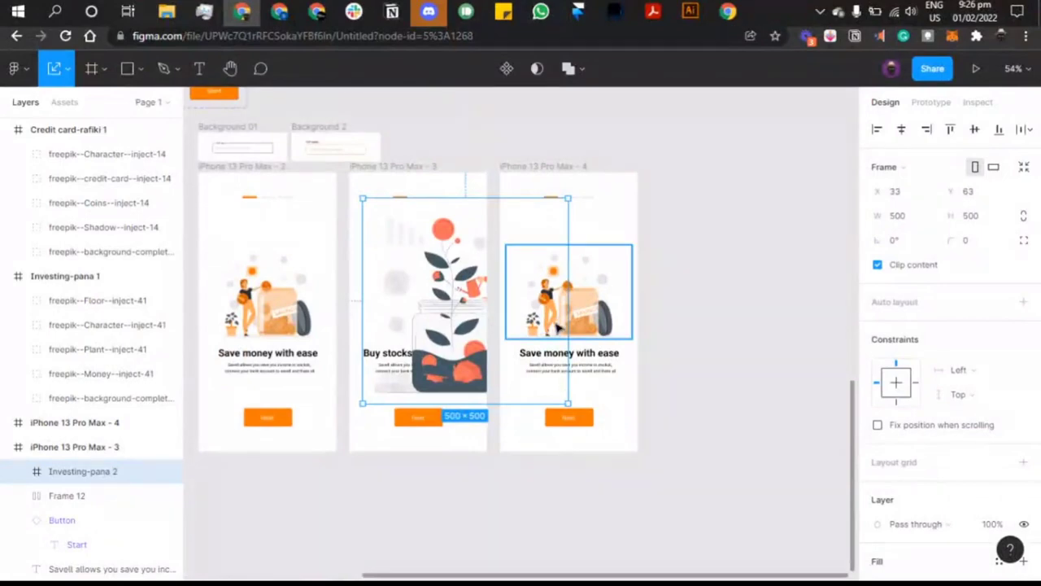
{"action": "left_click_drag", "start_coordinate": [566, 324], "coordinate": [486, 306]}
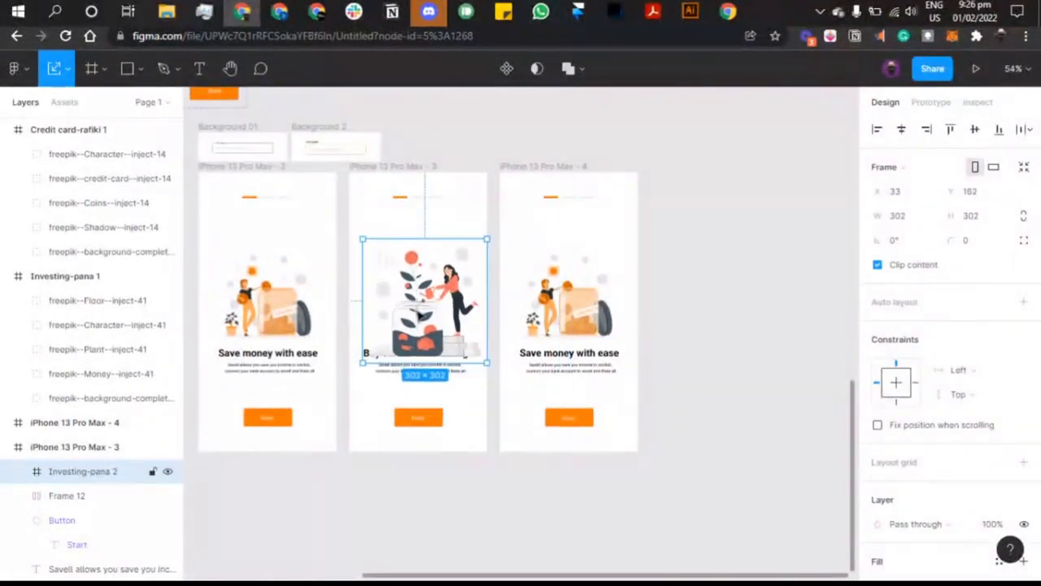
{"action": "left_click", "coordinate": [902, 129]}
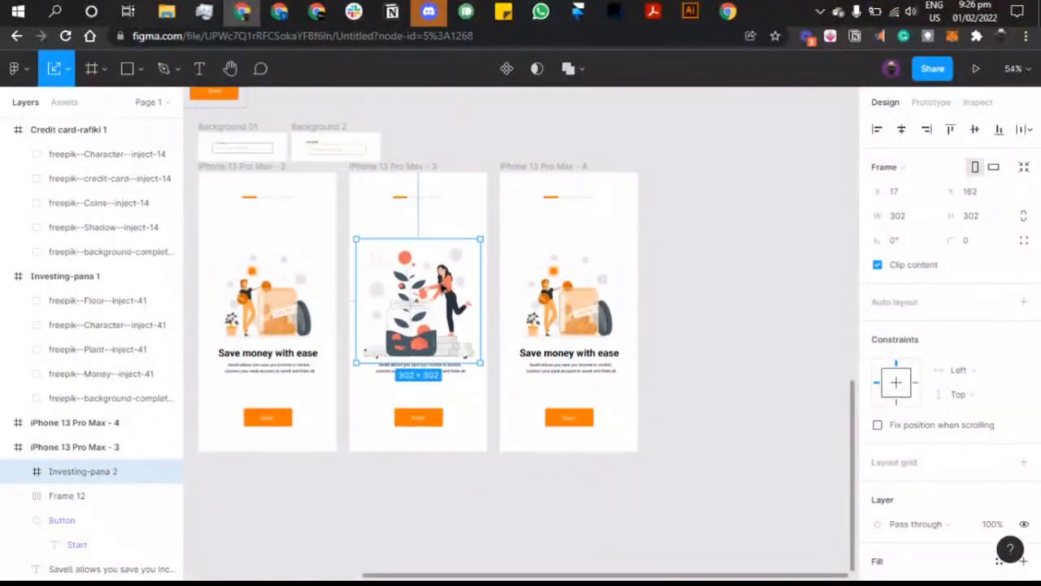
{"action": "left_click_drag", "start_coordinate": [376, 283], "coordinate": [377, 260]}
{"action": "scroll", "coordinate": [378, 260], "scroll_direction": "up", "scroll_amount": 5}
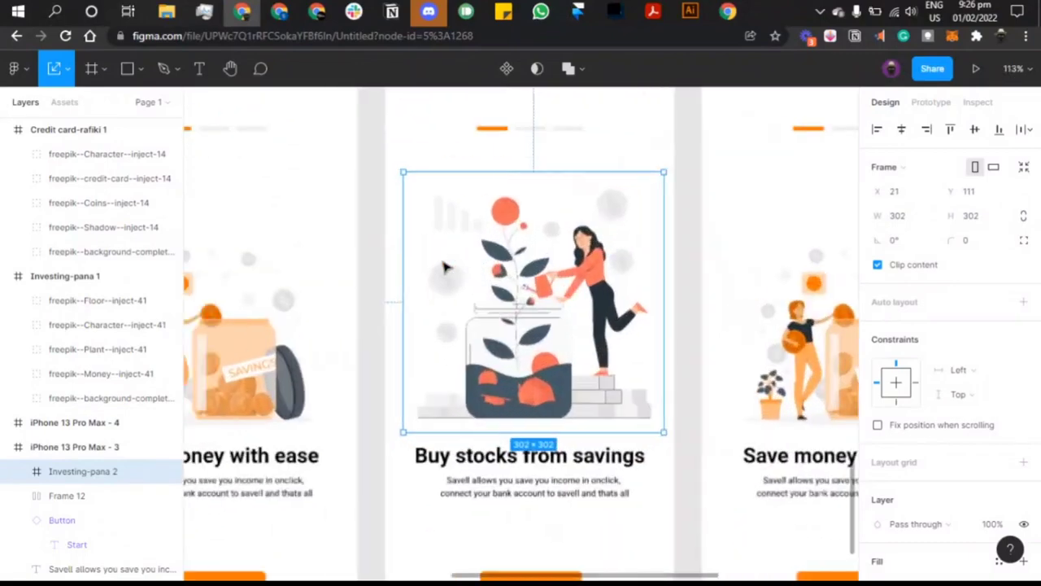
{"action": "scroll", "coordinate": [444, 267], "scroll_direction": "left", "scroll_amount": 4}
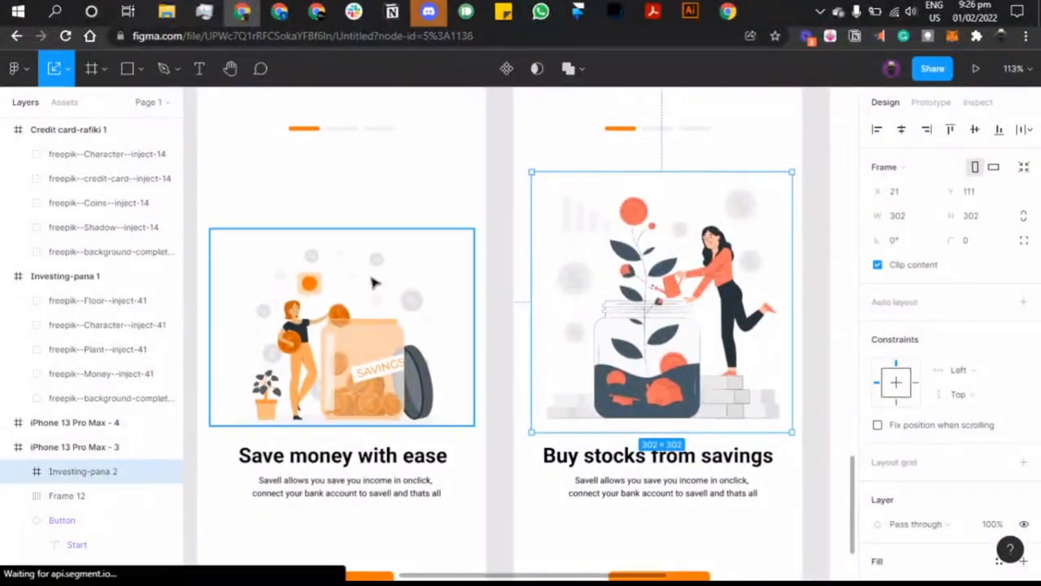
Step: Enlarge the Save money with ease illustration slightly and centre it in its screen
{"action": "left_click", "coordinate": [372, 283]}
{"action": "left_click_drag", "start_coordinate": [355, 231], "coordinate": [354, 220]}
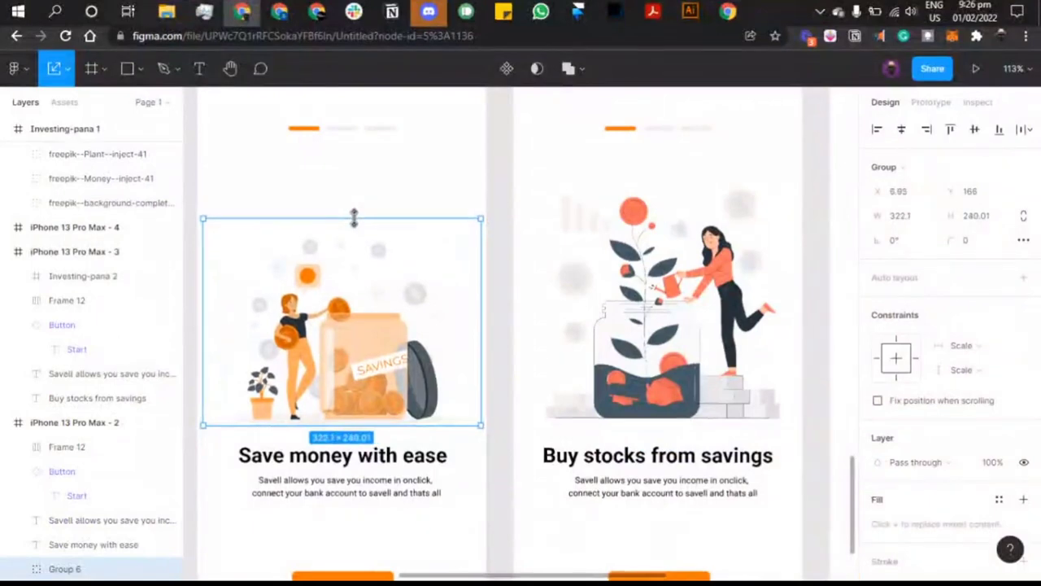
{"action": "left_click", "coordinate": [901, 130]}
Step: Show all 11 selection colours of the plant illustration
{"action": "left_click", "coordinate": [704, 292]}
{"action": "scroll", "coordinate": [919, 413], "scroll_direction": "down", "scroll_amount": 5}
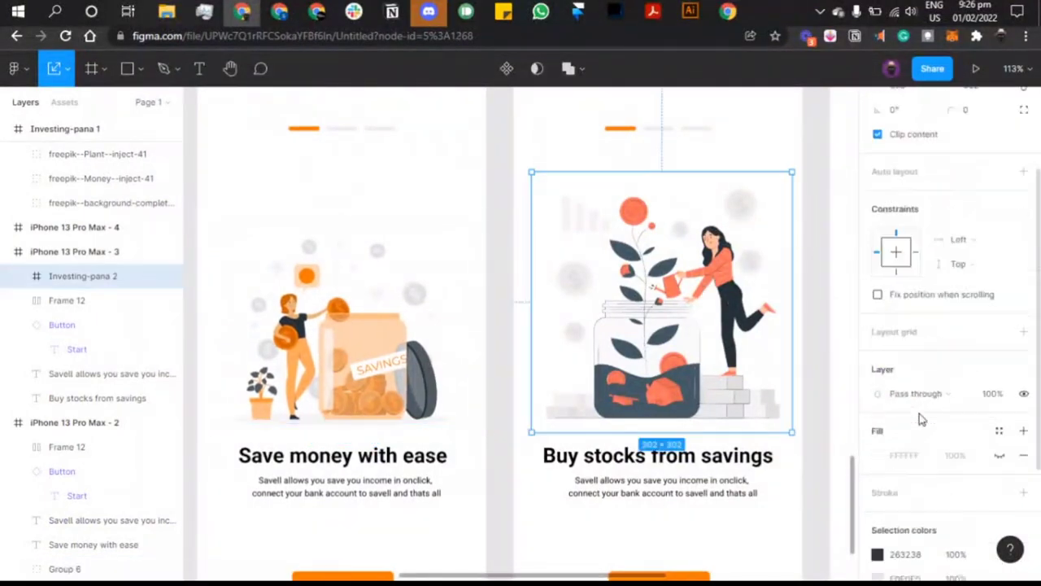
{"action": "left_click", "coordinate": [903, 450]}
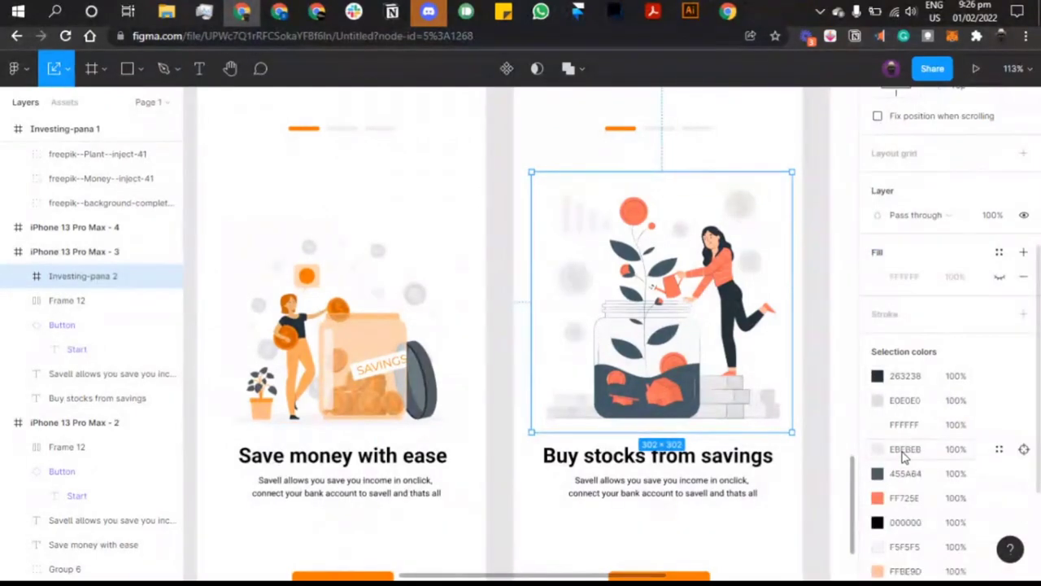
Step: Try recolouring the coral and blue-grey parts to the document orange, then undo
{"action": "scroll", "coordinate": [887, 472], "scroll_direction": "down", "scroll_amount": 1}
{"action": "left_click", "coordinate": [878, 480]}
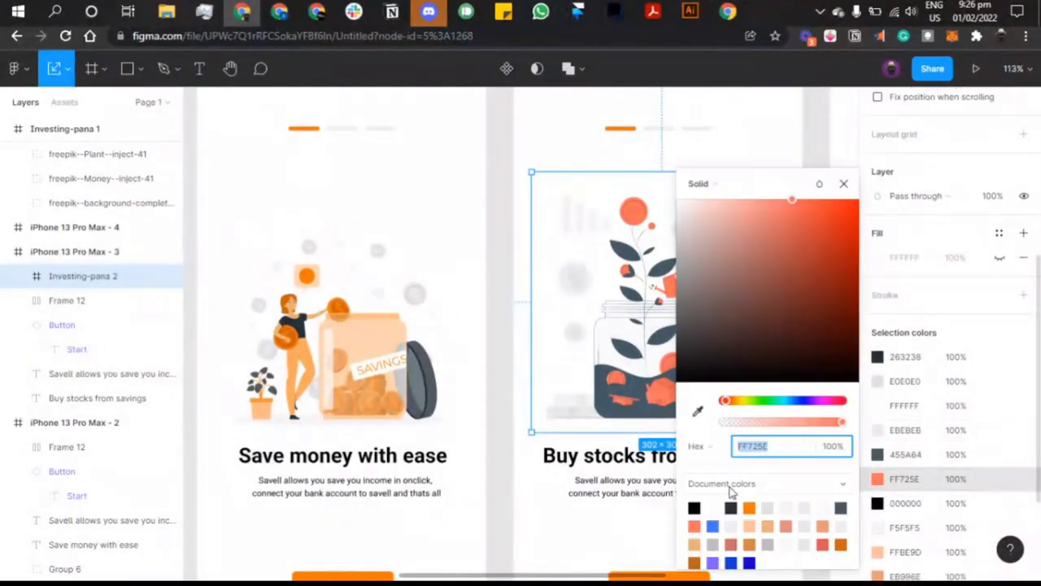
{"action": "left_click", "coordinate": [748, 508]}
{"action": "scroll", "coordinate": [460, 449], "scroll_direction": "right", "scroll_amount": 2}
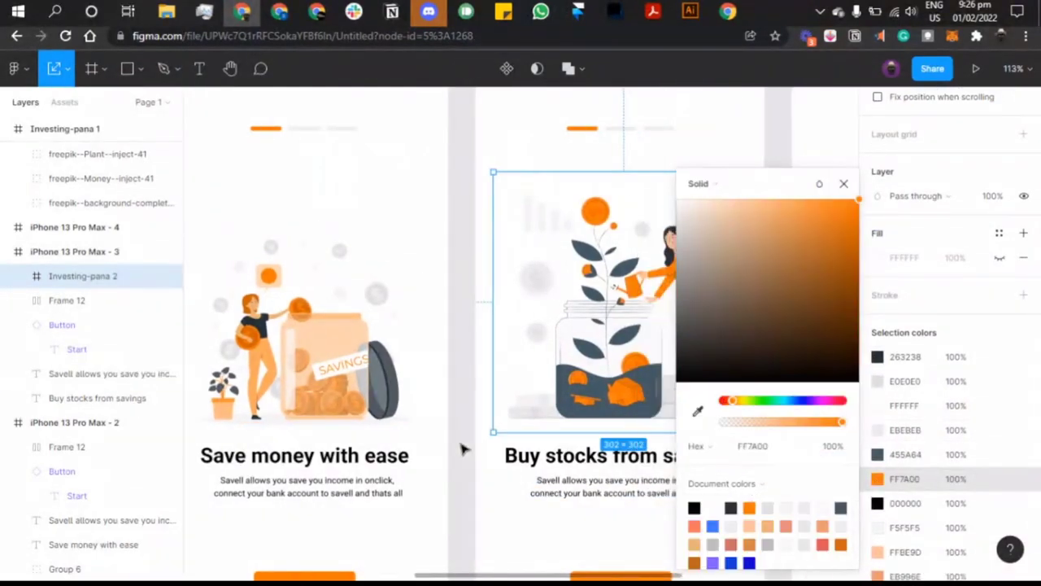
{"action": "left_click", "coordinate": [877, 454]}
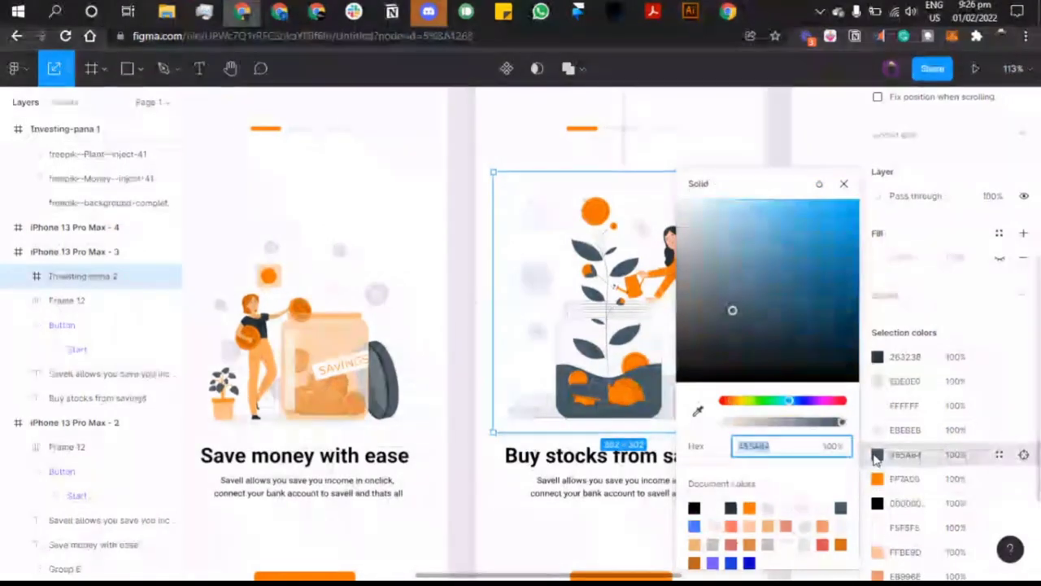
{"action": "left_click", "coordinate": [750, 506]}
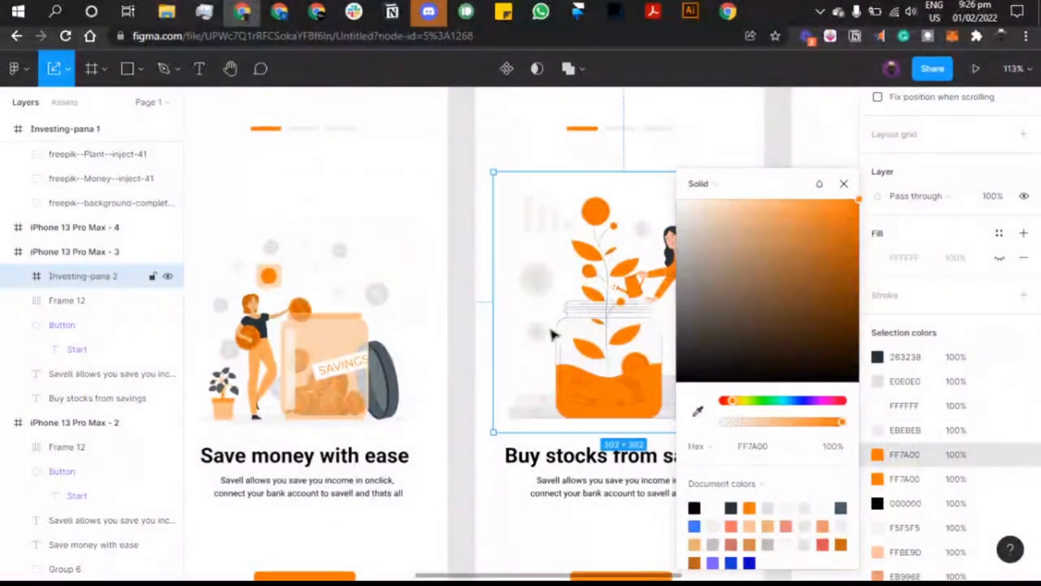
{"action": "scroll", "coordinate": [553, 334], "scroll_direction": "right", "scroll_amount": 3}
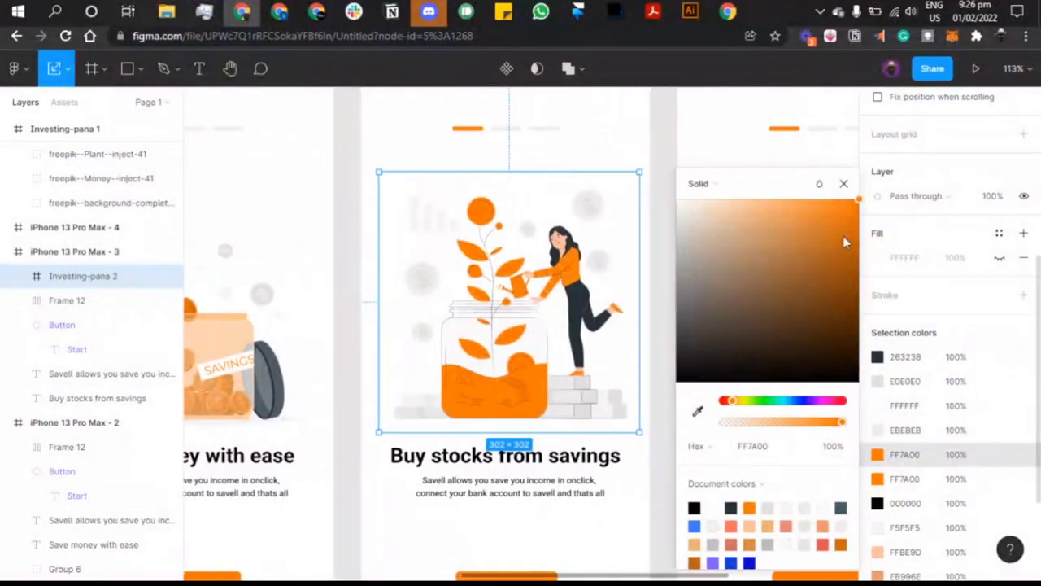
{"action": "left_click_drag", "start_coordinate": [845, 222], "coordinate": [828, 262]}
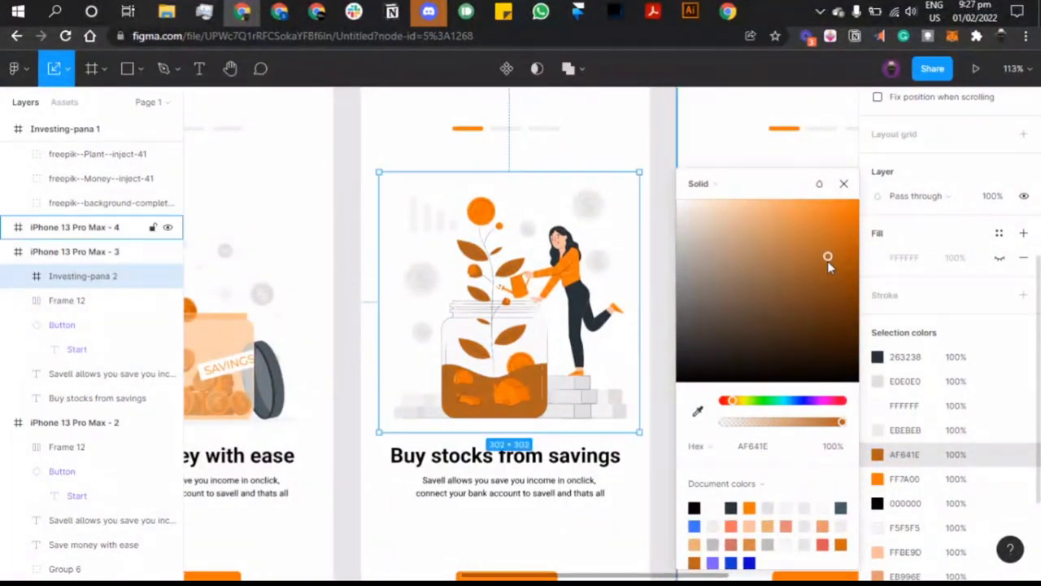
{"action": "key", "text": "ctrl+z"}
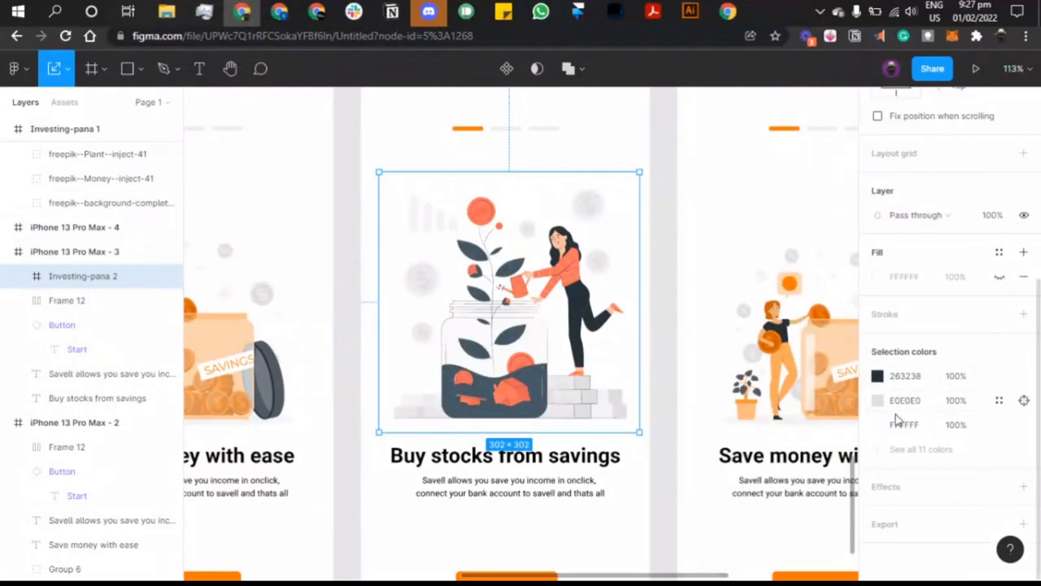
Step: Recolour the blue-grey 455A64 leaves and jar contents to orange FF7A00
{"action": "left_click", "coordinate": [911, 456]}
{"action": "left_click", "coordinate": [910, 455]}
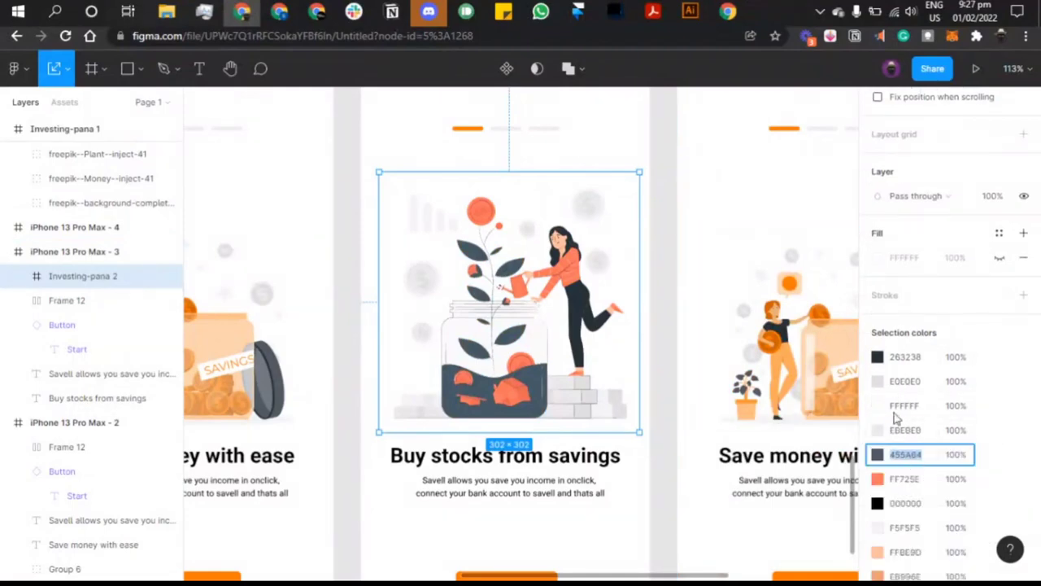
{"action": "left_click", "coordinate": [879, 456]}
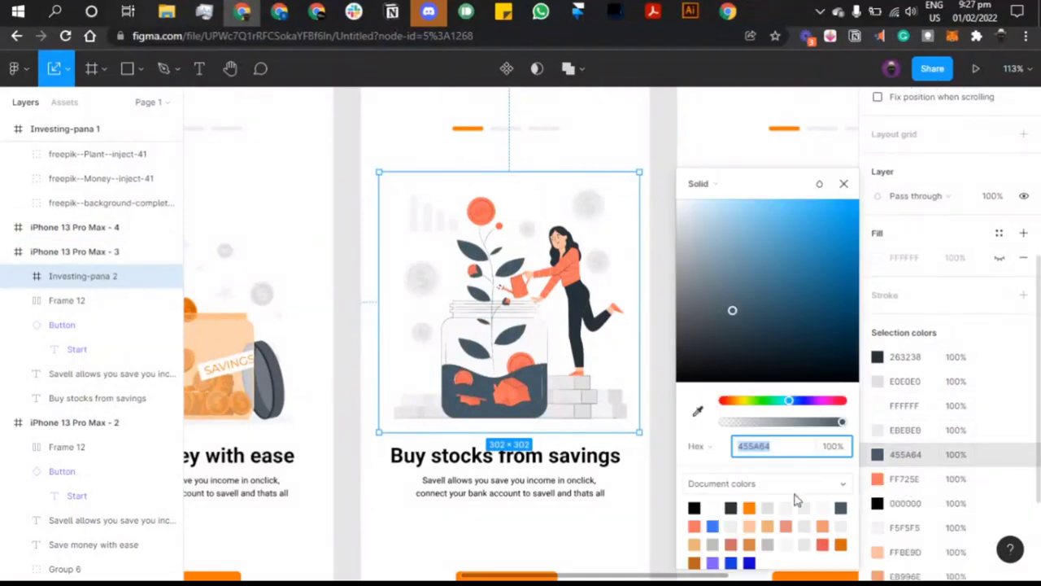
{"action": "left_click", "coordinate": [749, 508]}
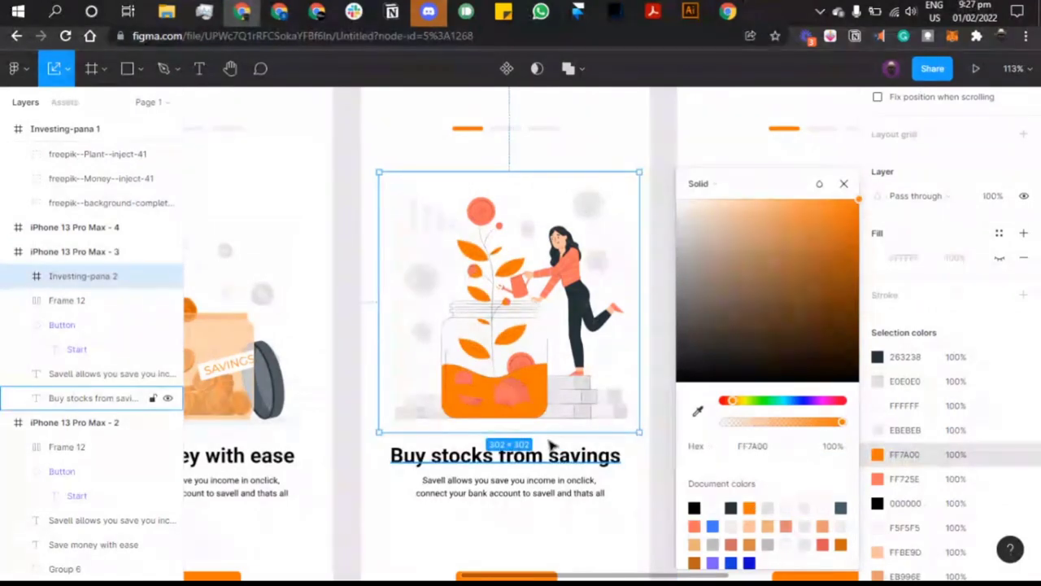
{"action": "scroll", "coordinate": [618, 378], "scroll_direction": "right", "scroll_amount": 1}
{"action": "scroll", "coordinate": [911, 455], "scroll_direction": "down", "scroll_amount": 3}
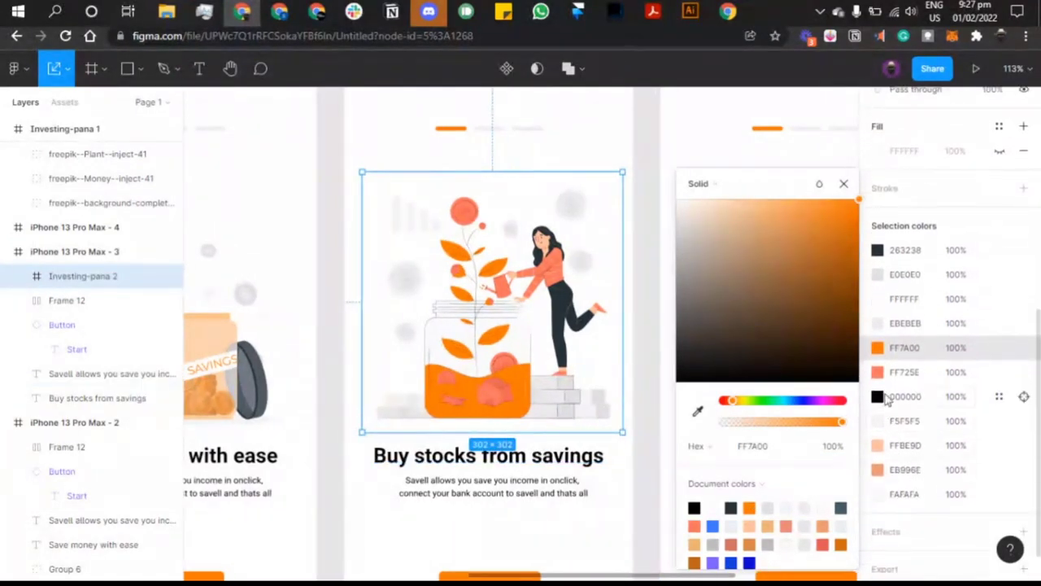
Step: Change the coral FF725E accents to orange, darkened to DB7D25
{"action": "left_click", "coordinate": [879, 372]}
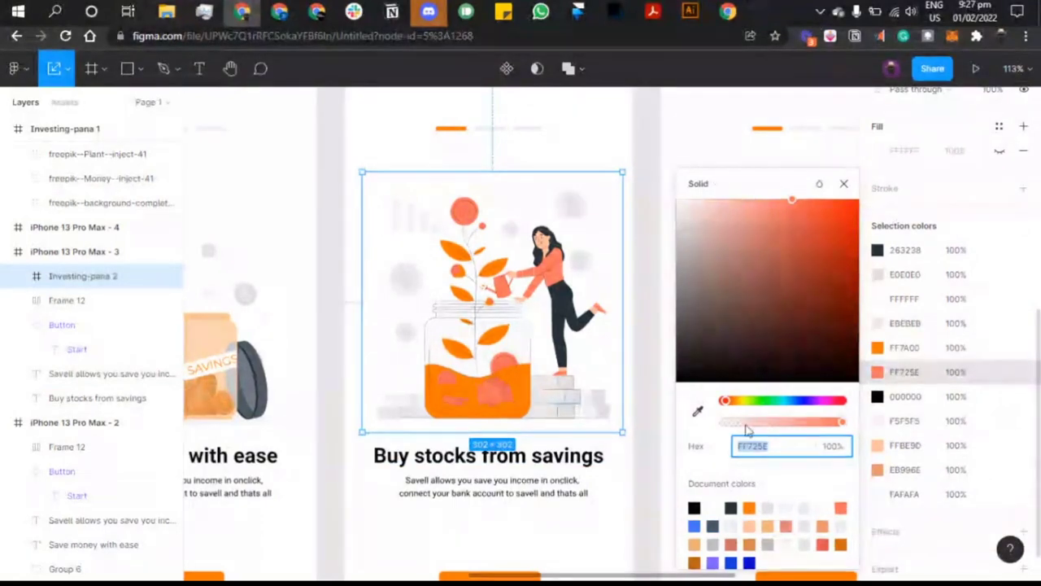
{"action": "left_click", "coordinate": [752, 506]}
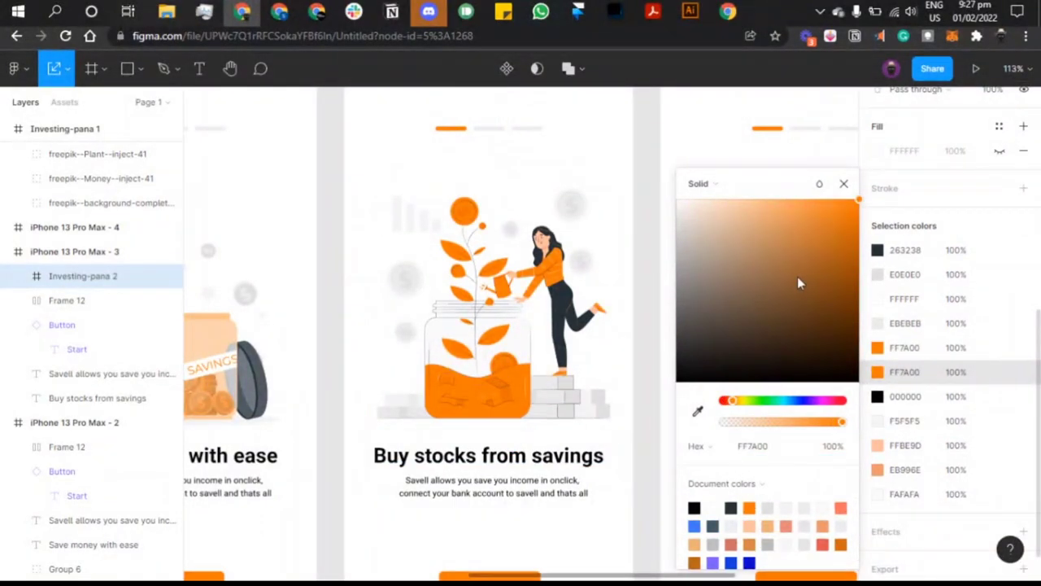
{"action": "left_click_drag", "start_coordinate": [797, 278], "coordinate": [828, 229]}
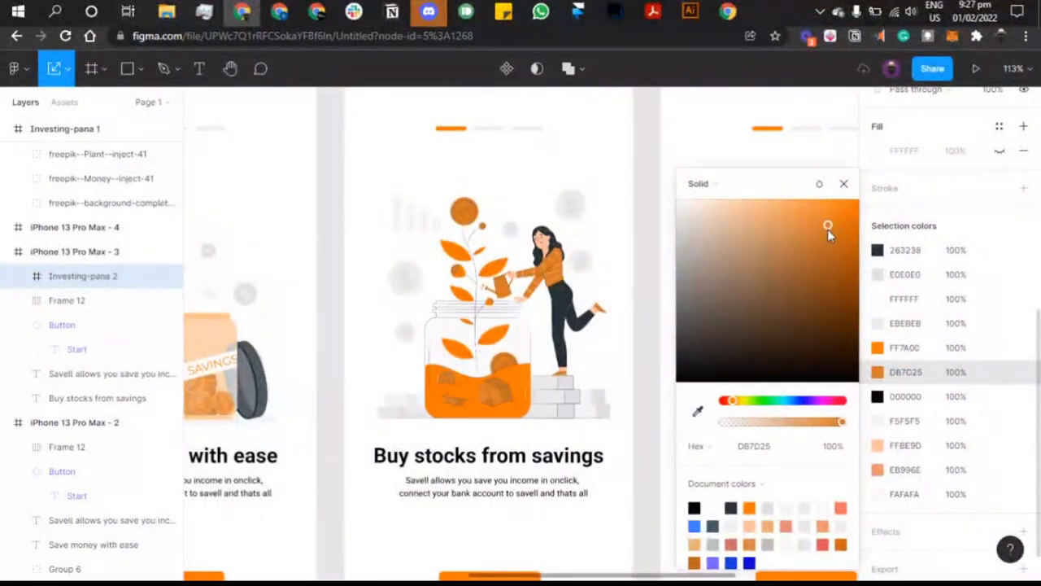
{"action": "left_click", "coordinate": [843, 183]}
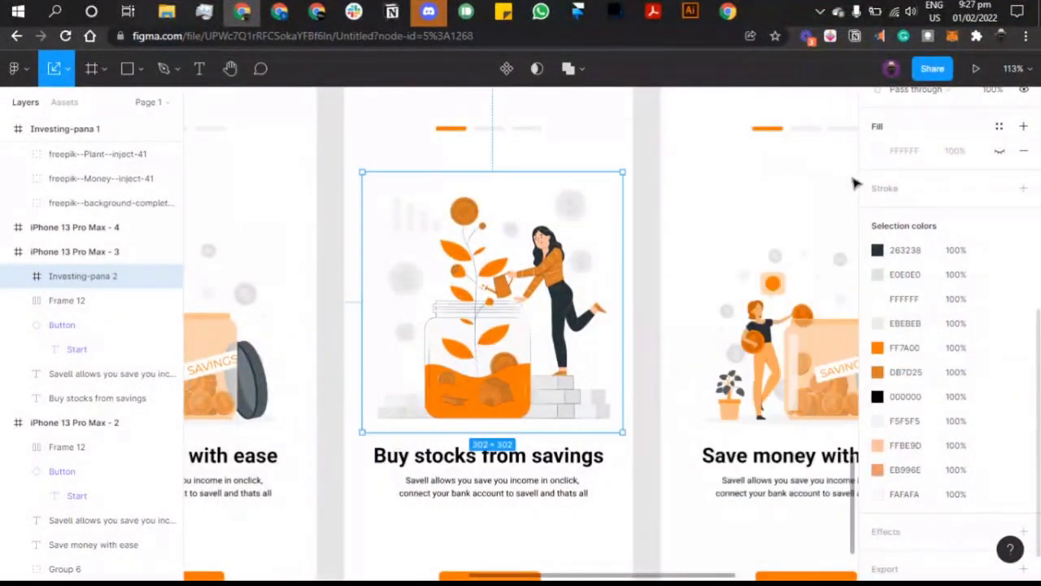
{"action": "scroll", "coordinate": [656, 297], "scroll_direction": "left", "scroll_amount": 2}
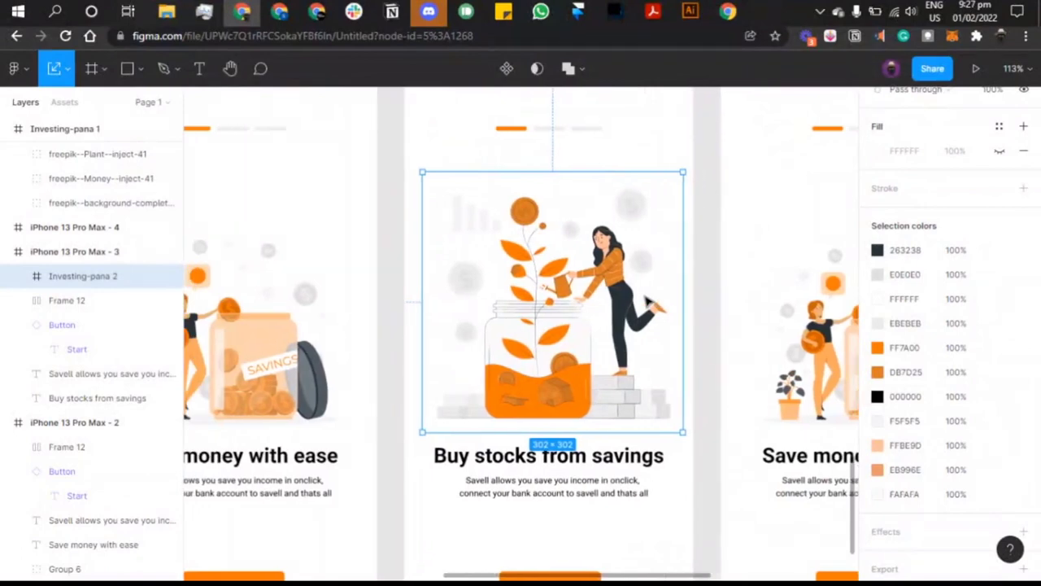
{"action": "scroll", "coordinate": [648, 300], "scroll_direction": "right", "scroll_amount": 3}
{"action": "left_click", "coordinate": [646, 302]}
{"action": "scroll", "coordinate": [649, 302], "scroll_direction": "left", "scroll_amount": 2}
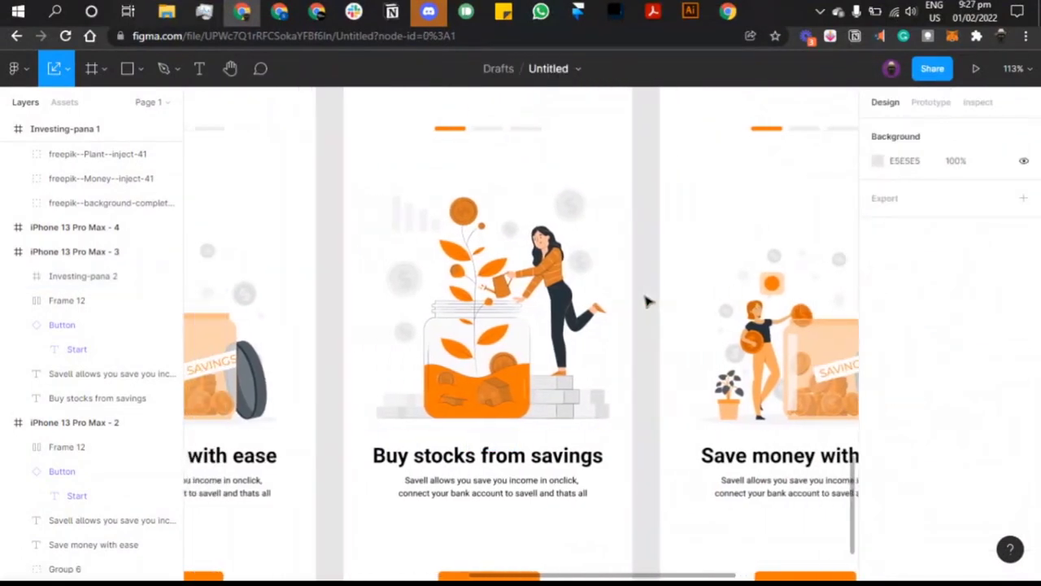
{"action": "scroll", "coordinate": [623, 235], "scroll_direction": "up", "scroll_amount": 1}
{"action": "scroll", "coordinate": [530, 280], "scroll_direction": "down", "scroll_amount": 4}
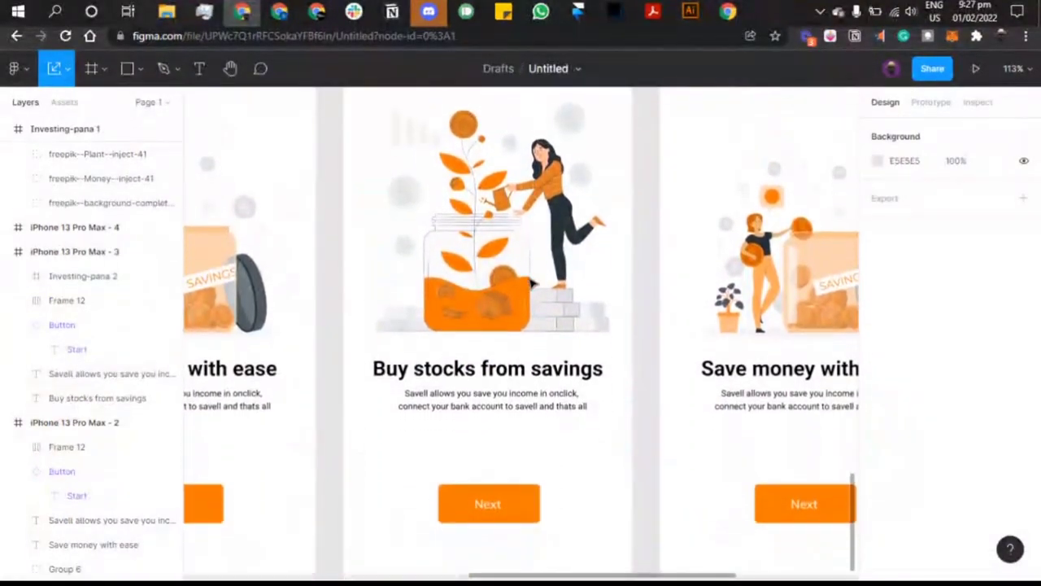
{"action": "scroll", "coordinate": [530, 280], "scroll_direction": "left", "scroll_amount": 1}
{"action": "double_click", "coordinate": [542, 367]}
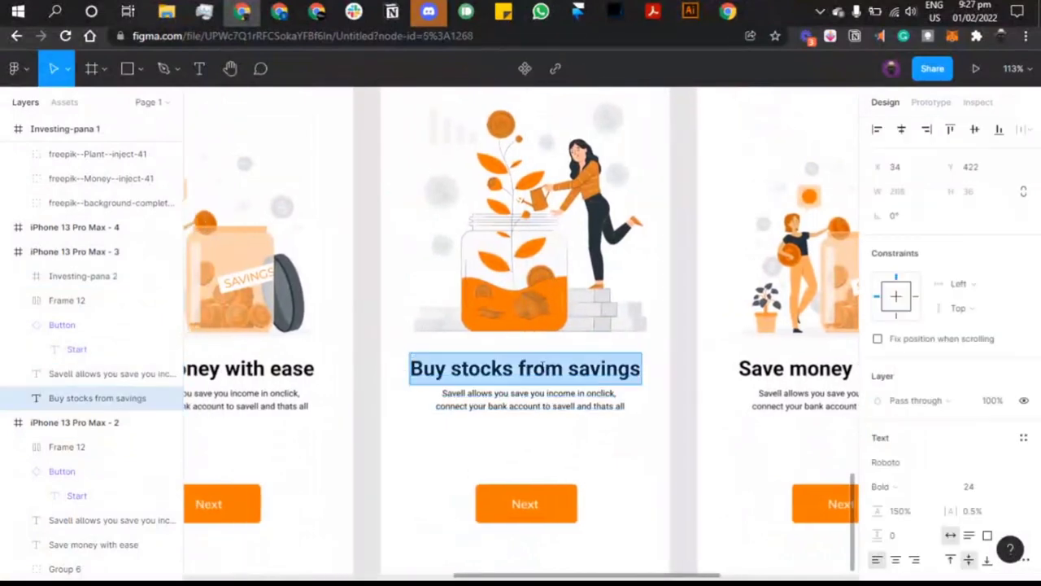
{"action": "type", "text": "Inve"}
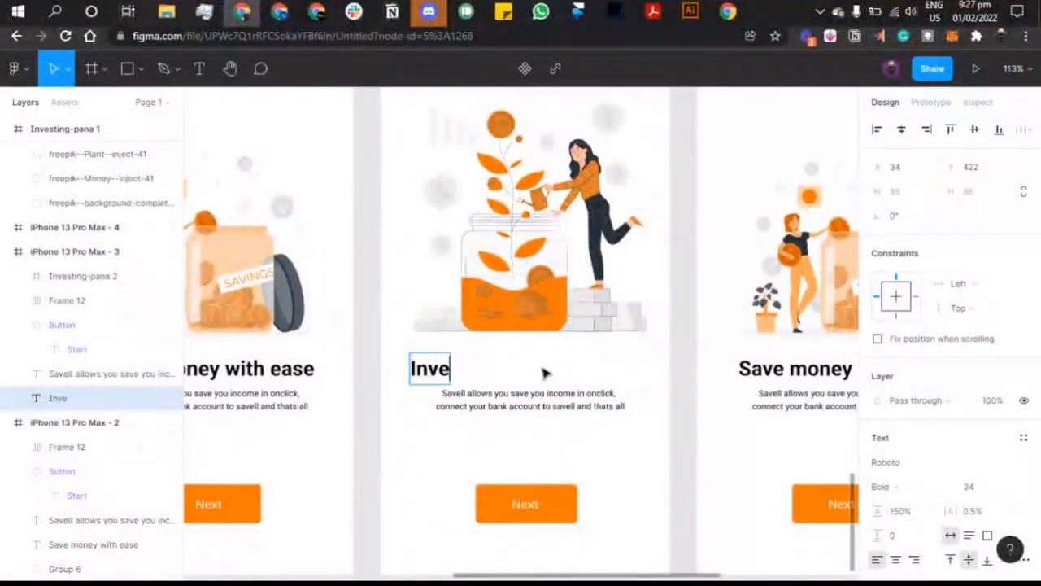
{"action": "type", "text": "st in sto"}
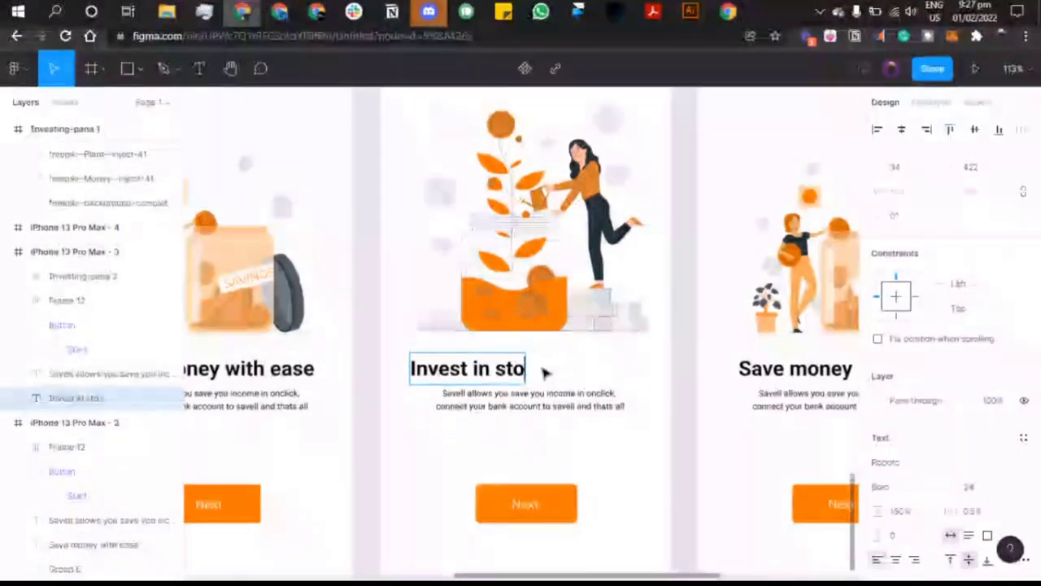
{"action": "type", "text": "cks"}
{"action": "key", "text": "Escape"}
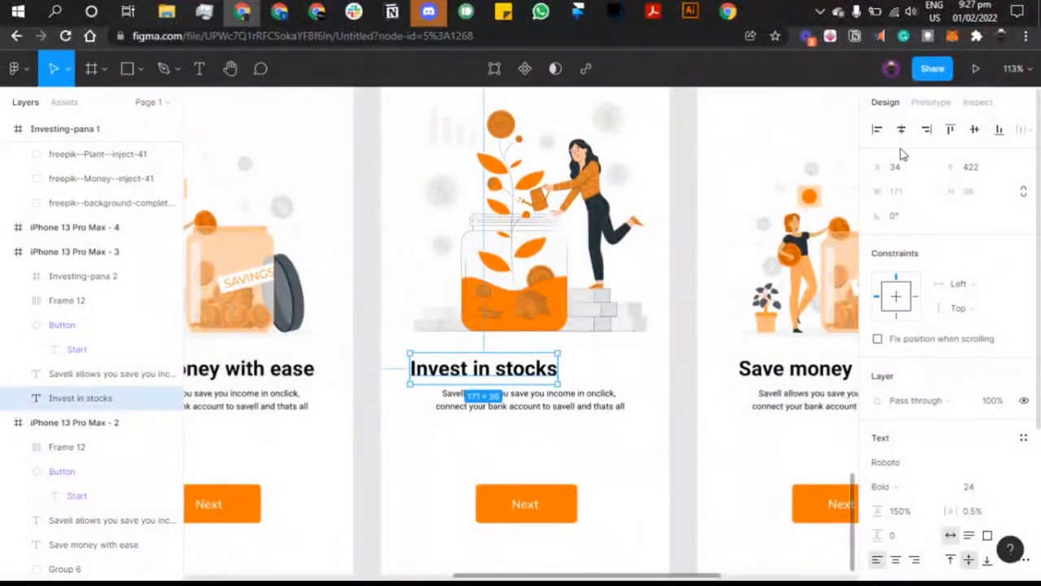
{"action": "left_click", "coordinate": [901, 129]}
{"action": "left_click", "coordinate": [610, 406]}
{"action": "scroll", "coordinate": [612, 407], "scroll_direction": "right", "scroll_amount": 5}
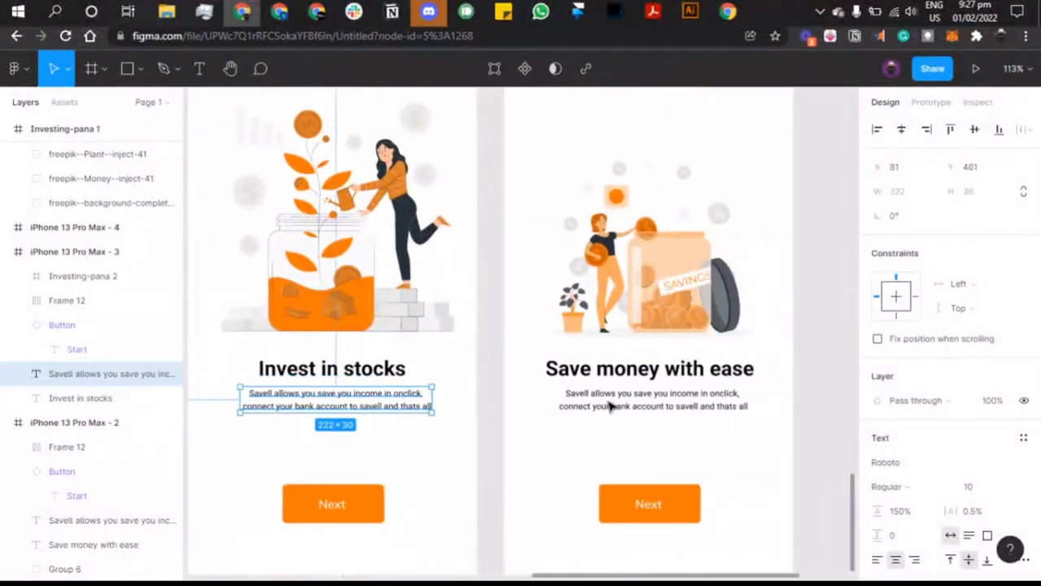
{"action": "left_click", "coordinate": [638, 371]}
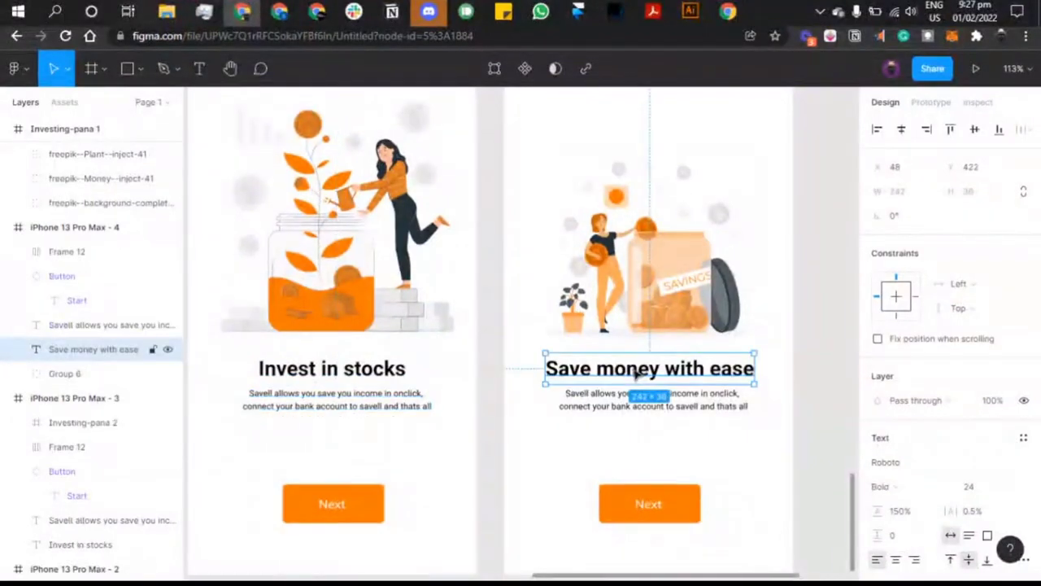
Step: Retype the third screen's heading as 'Generate vertual wallte' and centre it horizontally
{"action": "double_click", "coordinate": [637, 371]}
{"action": "scroll", "coordinate": [638, 371], "scroll_direction": "down", "scroll_amount": 5, "text": "ctrl"}
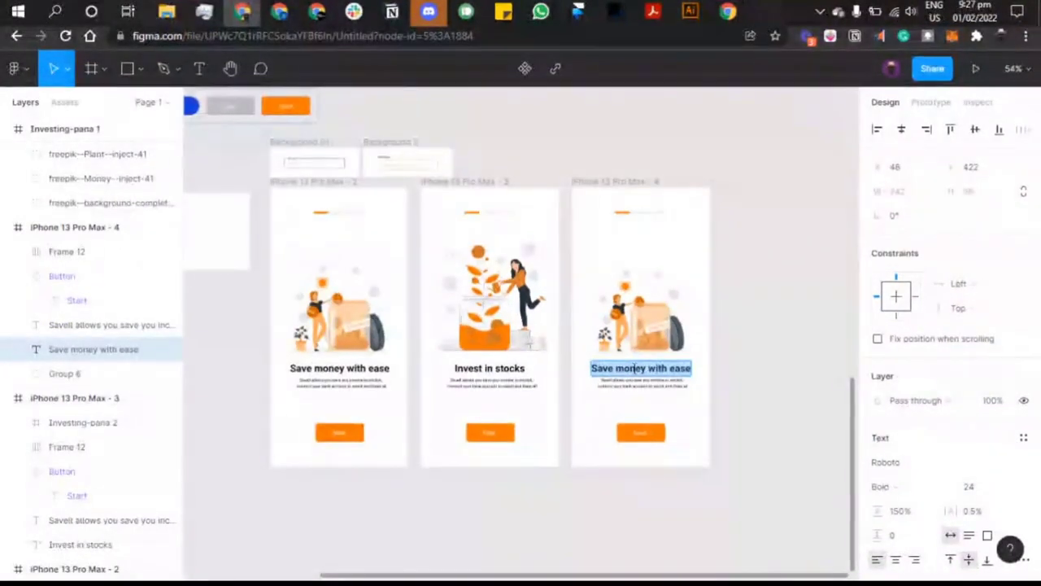
{"action": "type", "text": "Gene"}
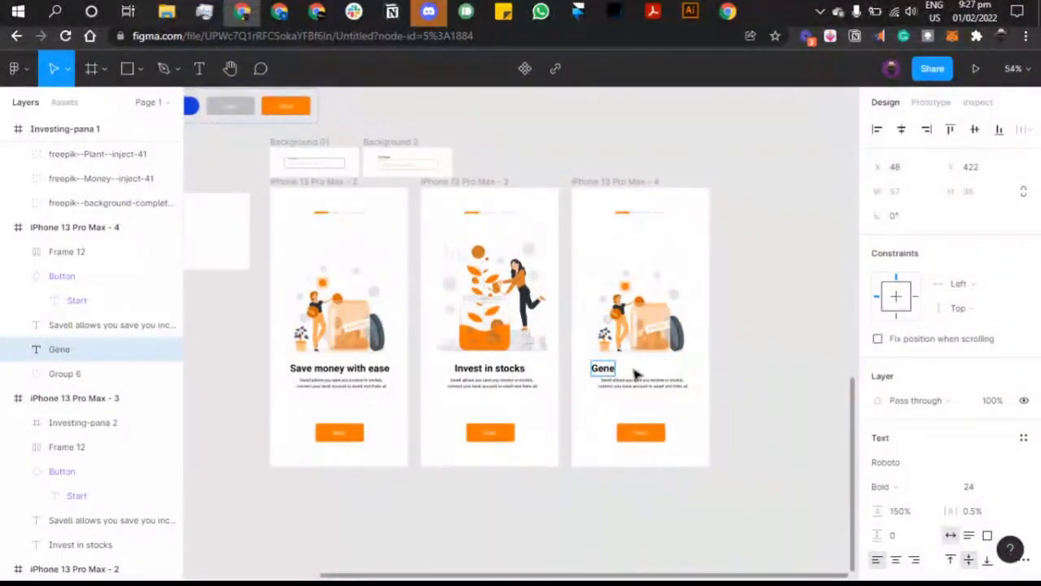
{"action": "type", "text": "rate ve"}
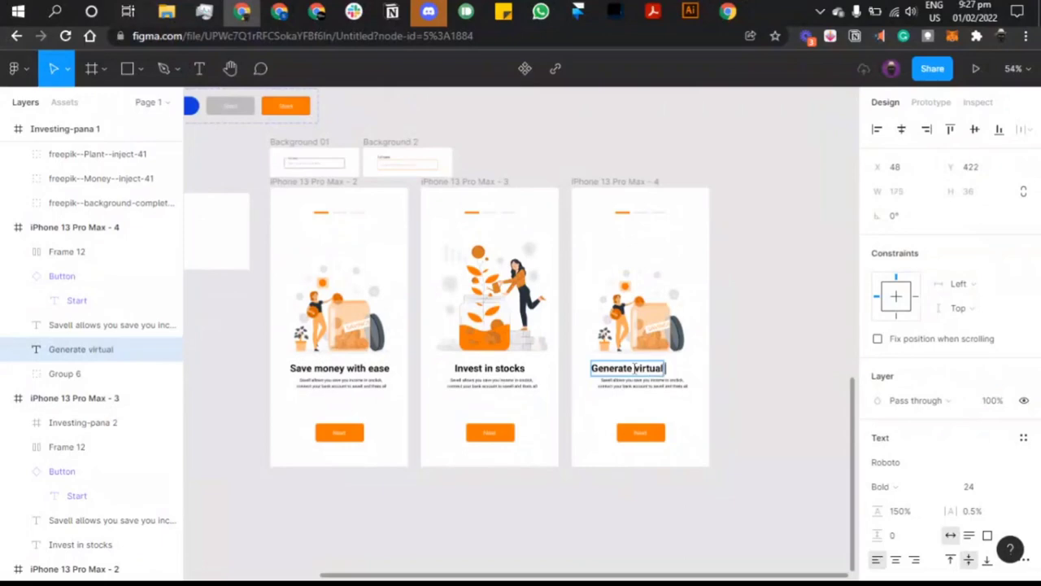
{"action": "type", "text": "rtual wallte"}
{"action": "key", "text": "Escape"}
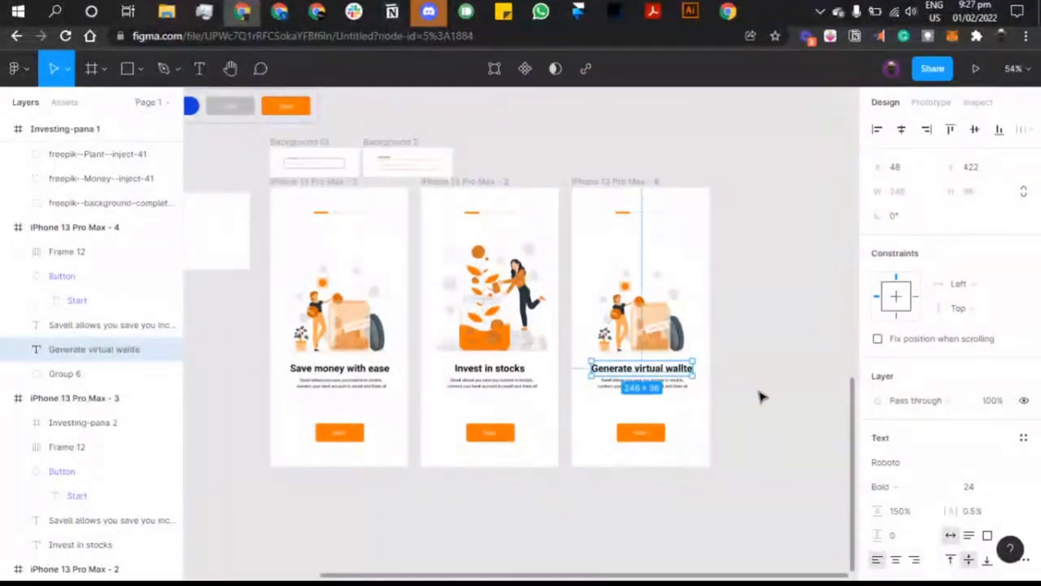
{"action": "left_click", "coordinate": [901, 131]}
{"action": "scroll", "coordinate": [701, 295], "scroll_direction": "up", "scroll_amount": 5}
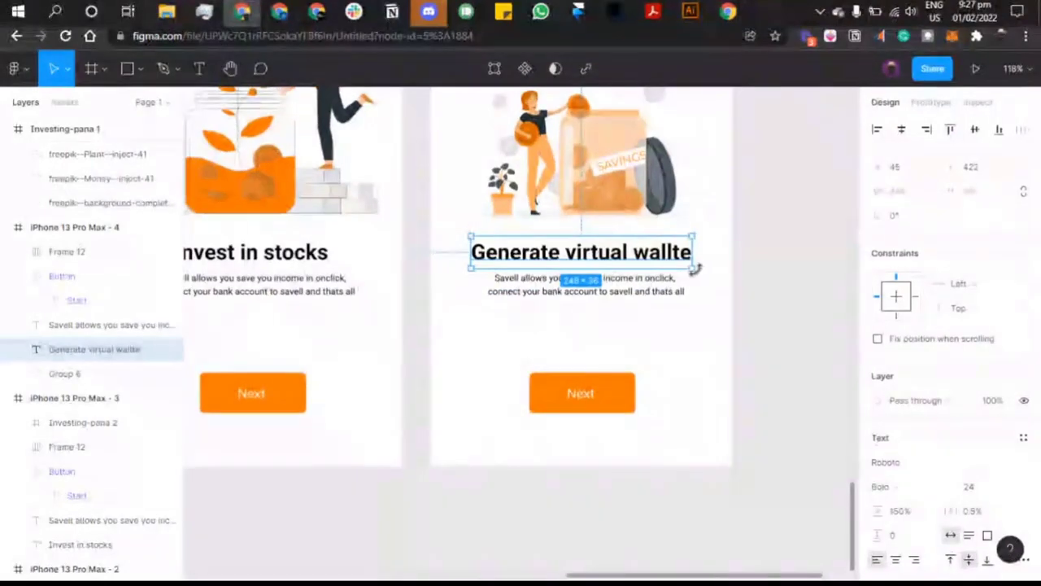
Step: Fix the typo so the heading reads 'Generate virtual wallet'
{"action": "double_click", "coordinate": [681, 257]}
{"action": "left_click", "coordinate": [681, 258]}
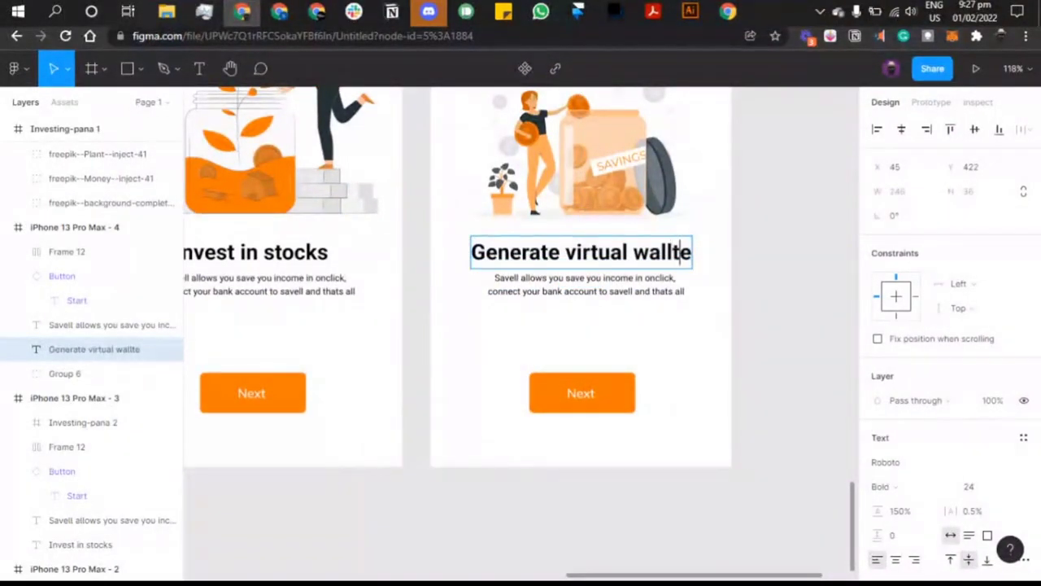
{"action": "key", "text": "BackSpace"}
{"action": "key", "text": "Escape"}
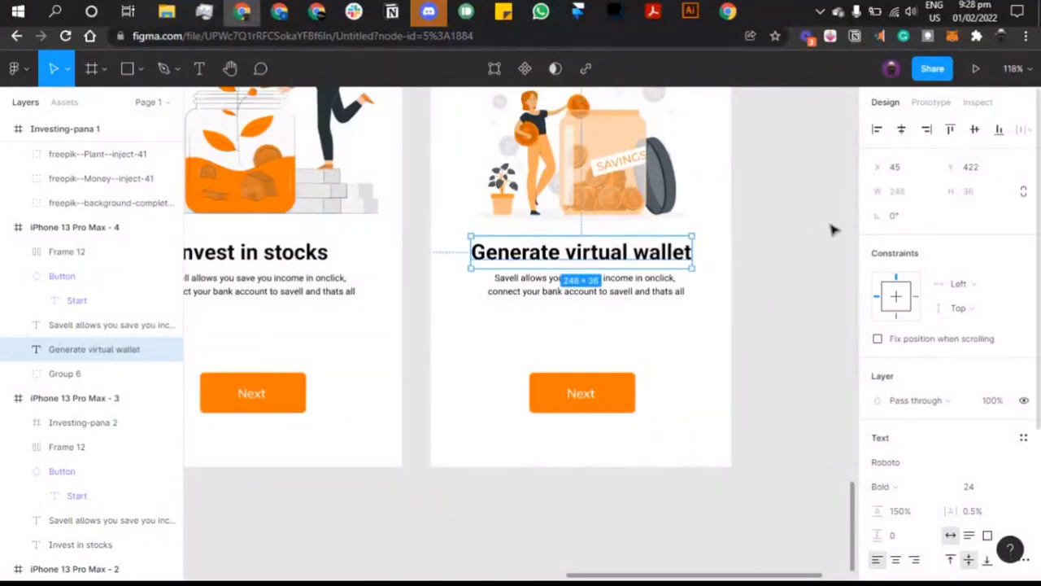
{"action": "left_click", "coordinate": [777, 289]}
{"action": "scroll", "coordinate": [777, 288], "scroll_direction": "left", "scroll_amount": 10}
{"action": "scroll", "coordinate": [732, 289], "scroll_direction": "up", "scroll_amount": 8}
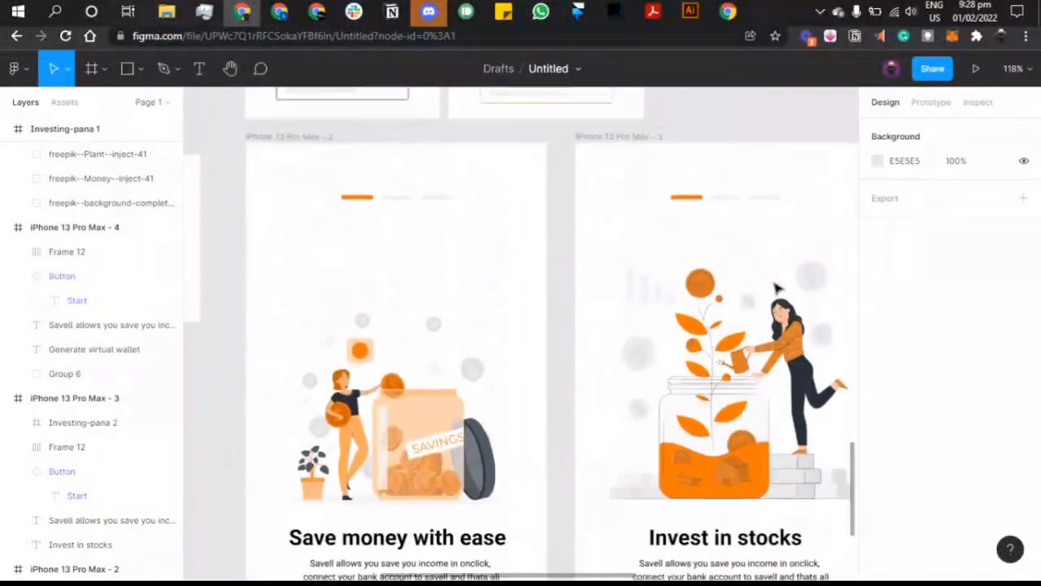
Step: On the second screen's progress bar, make the middle segment orange and the left segment light grey
{"action": "left_click", "coordinate": [721, 249]}
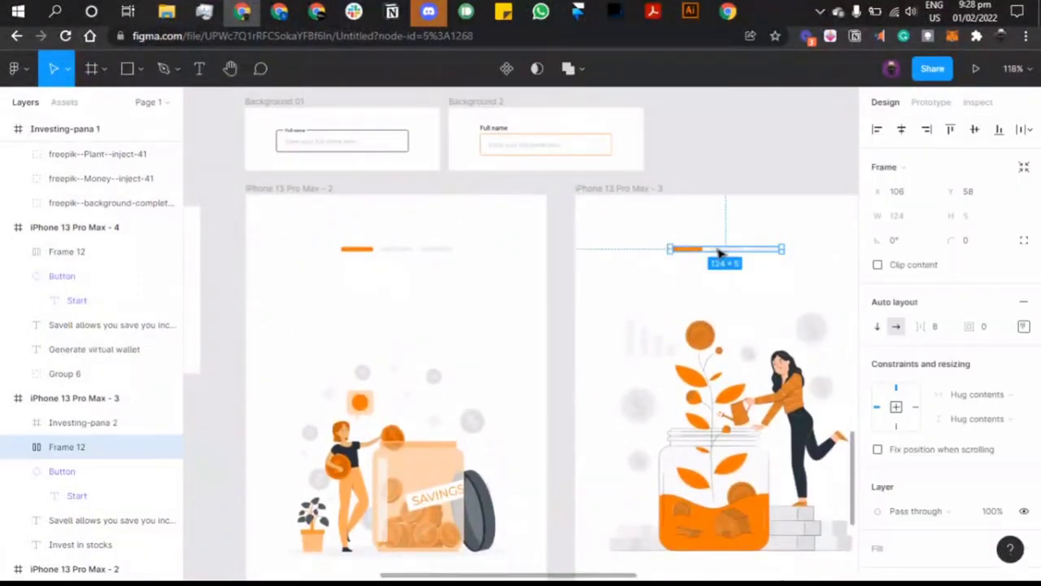
{"action": "left_click", "coordinate": [722, 248]}
{"action": "key", "text": "i"}
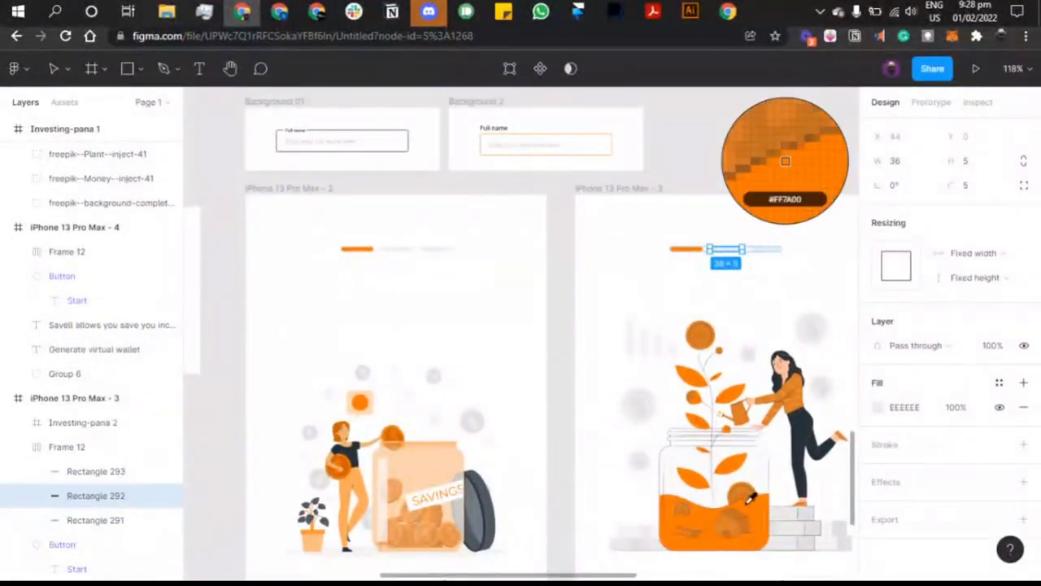
{"action": "left_click", "coordinate": [759, 503]}
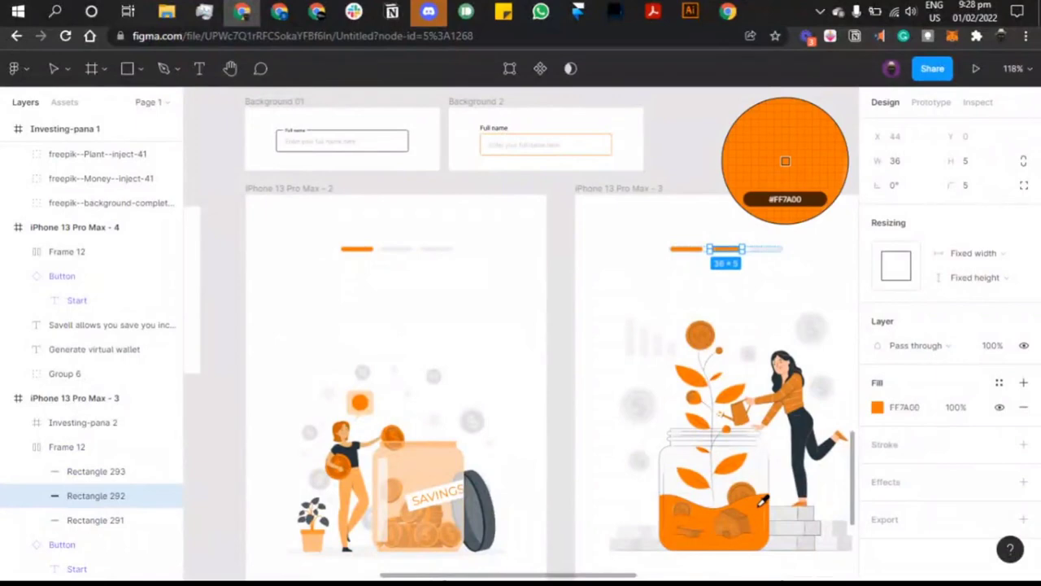
{"action": "left_click", "coordinate": [686, 250]}
{"action": "key", "text": "i"}
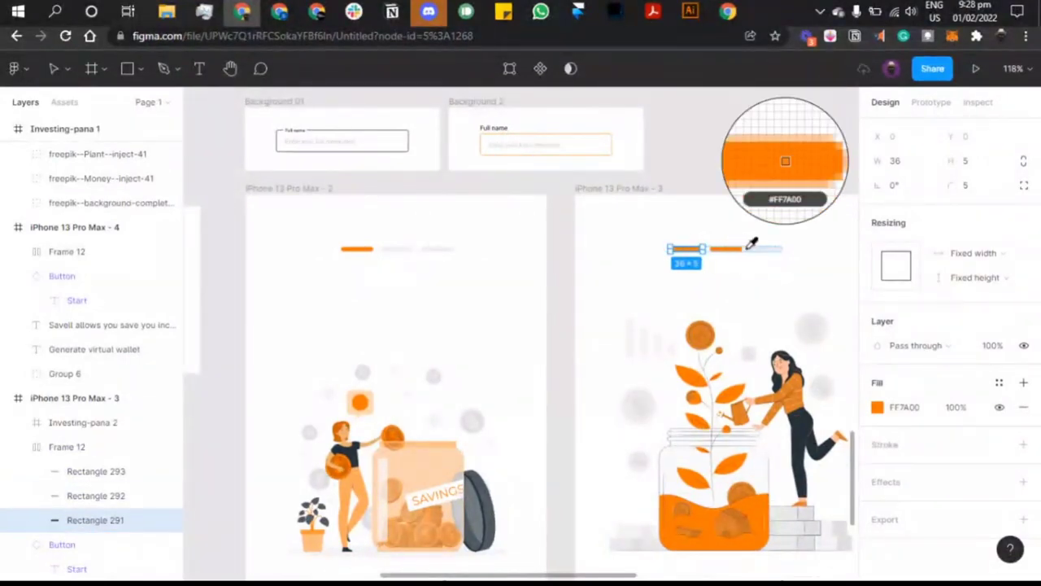
{"action": "left_click", "coordinate": [765, 244]}
{"action": "scroll", "coordinate": [764, 248], "scroll_direction": "right", "scroll_amount": 5}
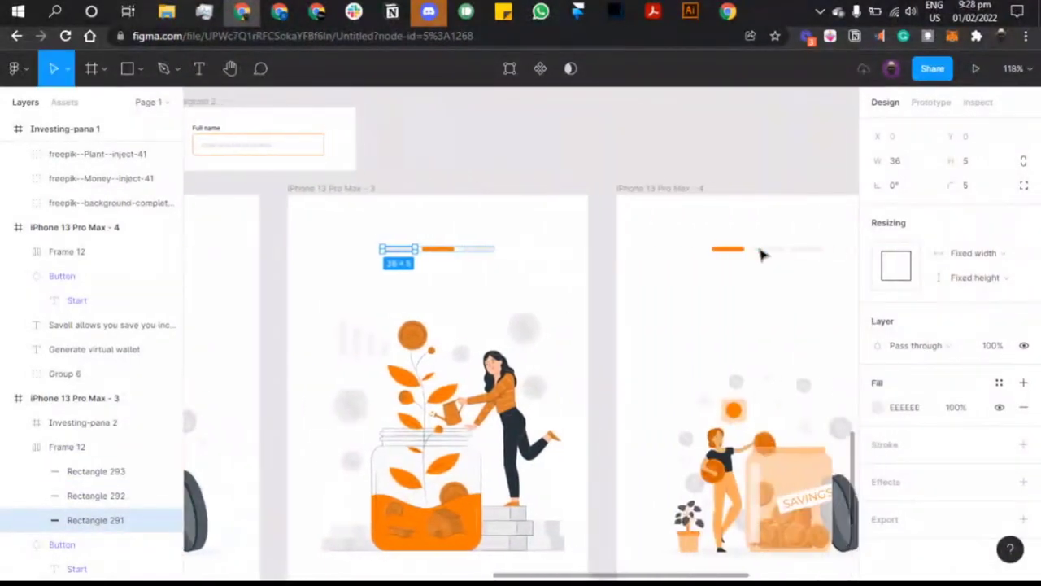
Step: On the third screen's progress bar, make the last segment orange and the first light grey
{"action": "left_click", "coordinate": [764, 252]}
{"action": "left_click", "coordinate": [765, 252]}
{"action": "scroll", "coordinate": [765, 253], "scroll_direction": "right", "scroll_amount": 2}
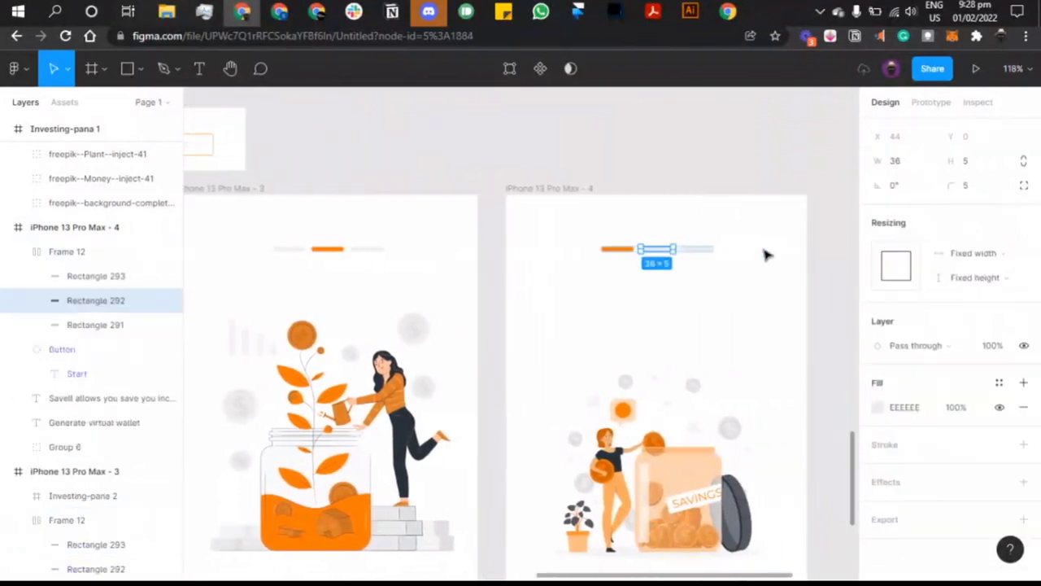
{"action": "left_click", "coordinate": [688, 255]}
{"action": "key", "text": "i"}
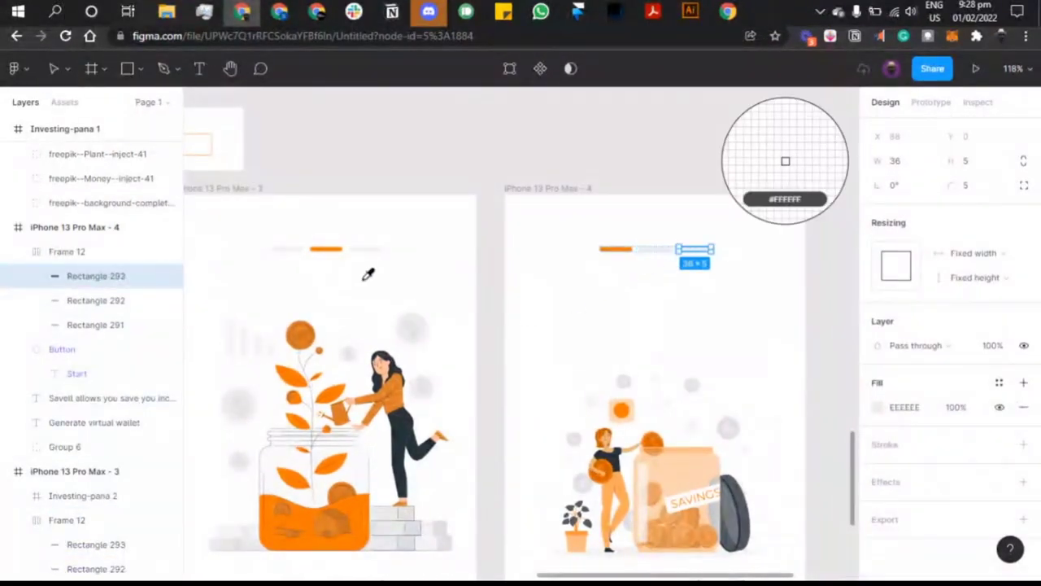
{"action": "left_click", "coordinate": [356, 506]}
{"action": "left_click", "coordinate": [627, 254]}
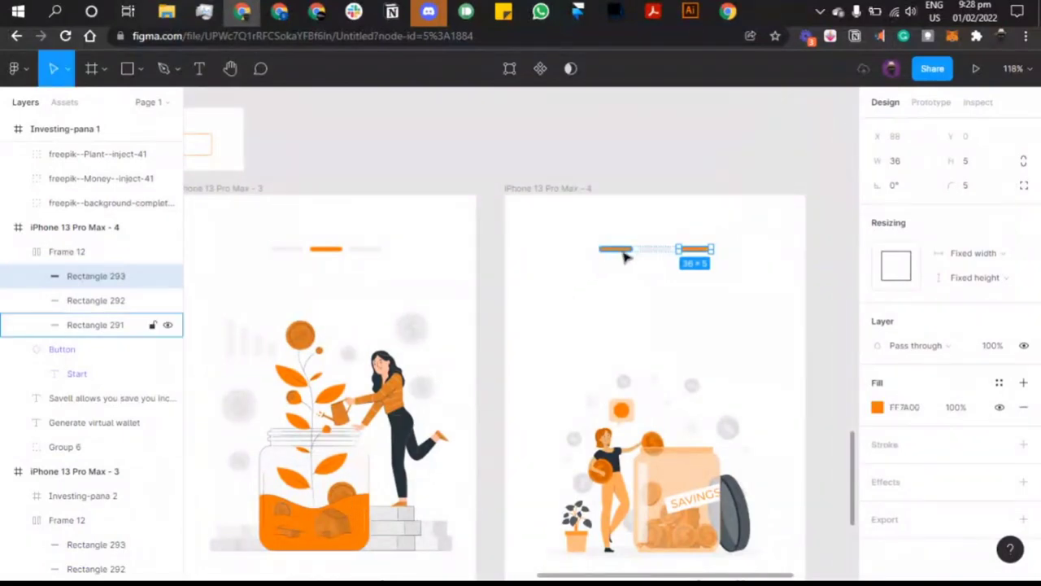
{"action": "left_click", "coordinate": [937, 104]}
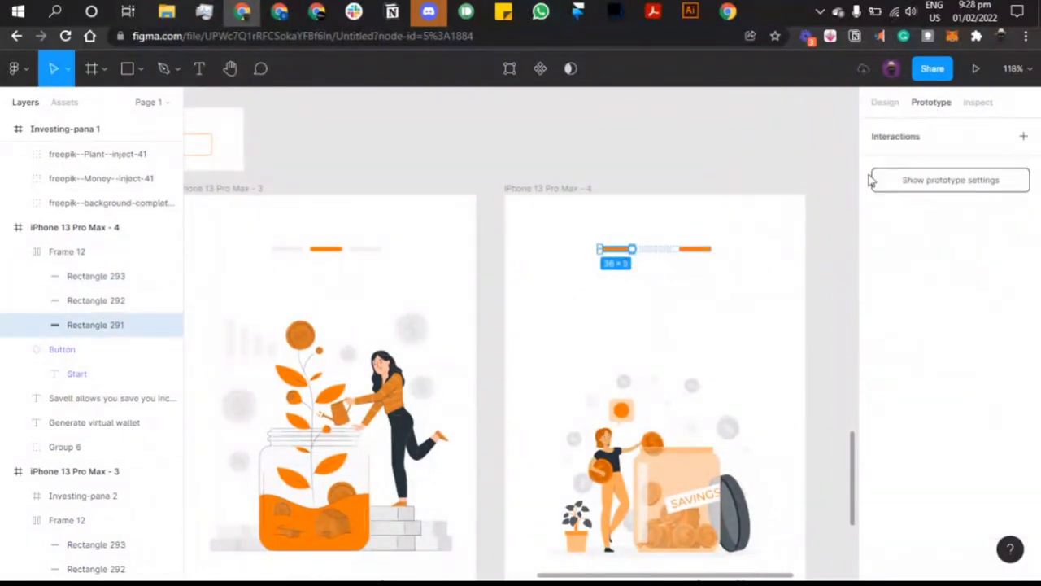
{"action": "left_click", "coordinate": [885, 102]}
{"action": "key", "text": "i"}
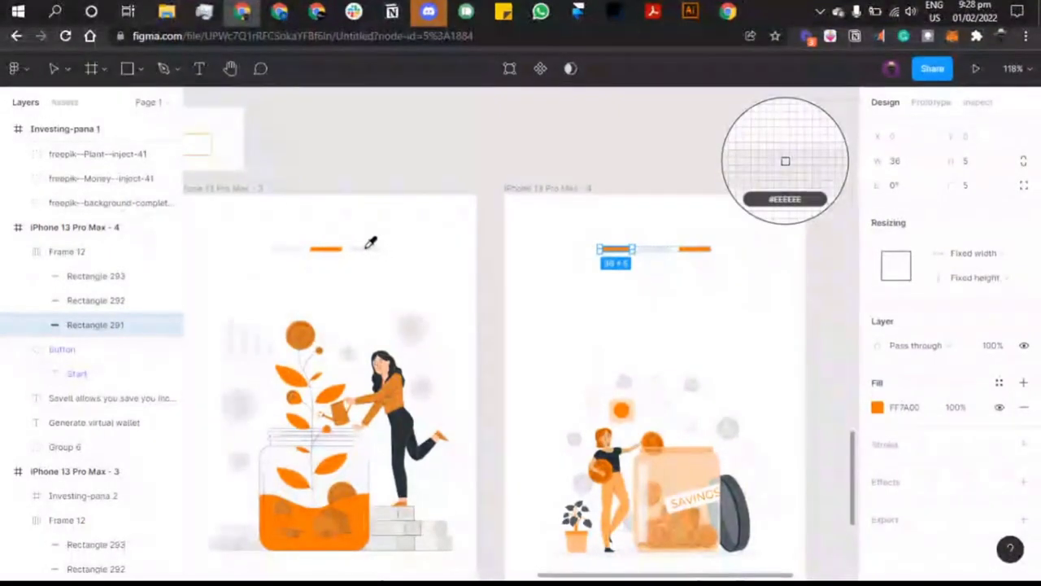
{"action": "key", "text": "Escape"}
{"action": "left_click", "coordinate": [483, 163]}
{"action": "scroll", "coordinate": [483, 163], "scroll_direction": "left", "scroll_amount": 5}
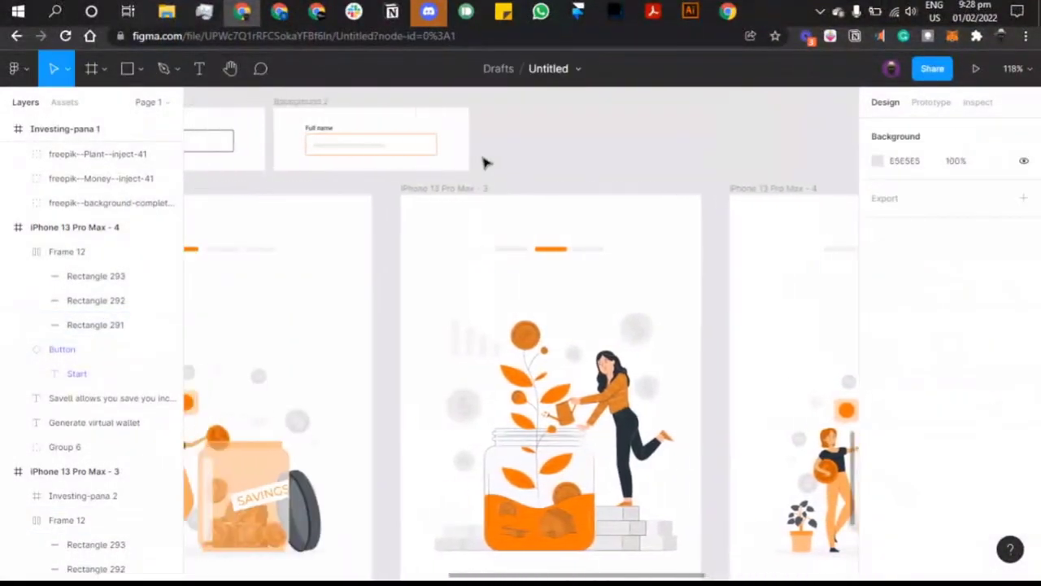
{"action": "scroll", "coordinate": [483, 163], "scroll_direction": "down", "scroll_amount": 5}
{"action": "scroll", "coordinate": [483, 163], "scroll_direction": "down", "scroll_amount": 4}
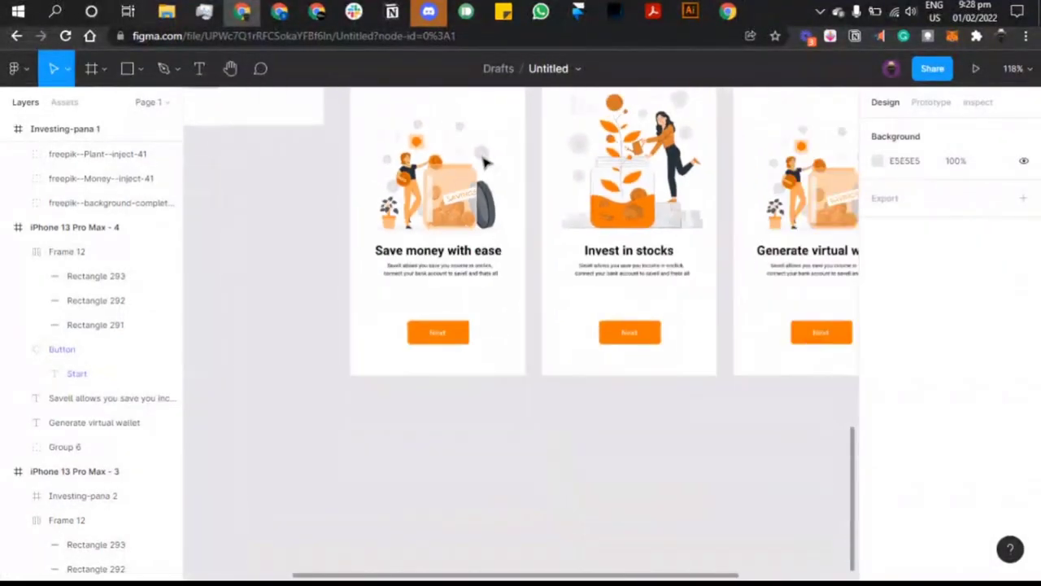
{"action": "scroll", "coordinate": [483, 162], "scroll_direction": "left", "scroll_amount": 2}
{"action": "scroll", "coordinate": [483, 162], "scroll_direction": "left", "scroll_amount": 3}
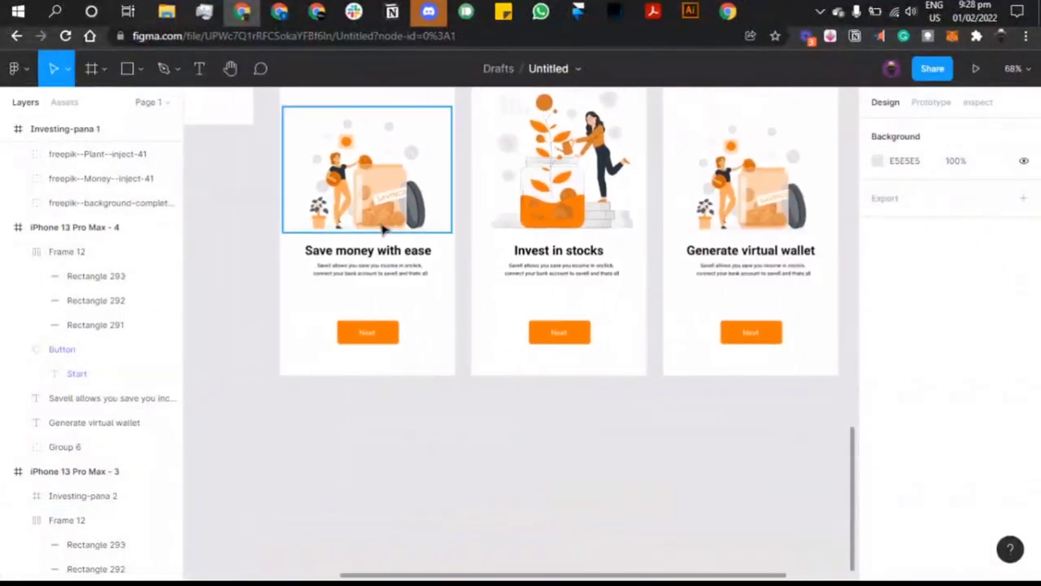
{"action": "left_click", "coordinate": [365, 254]}
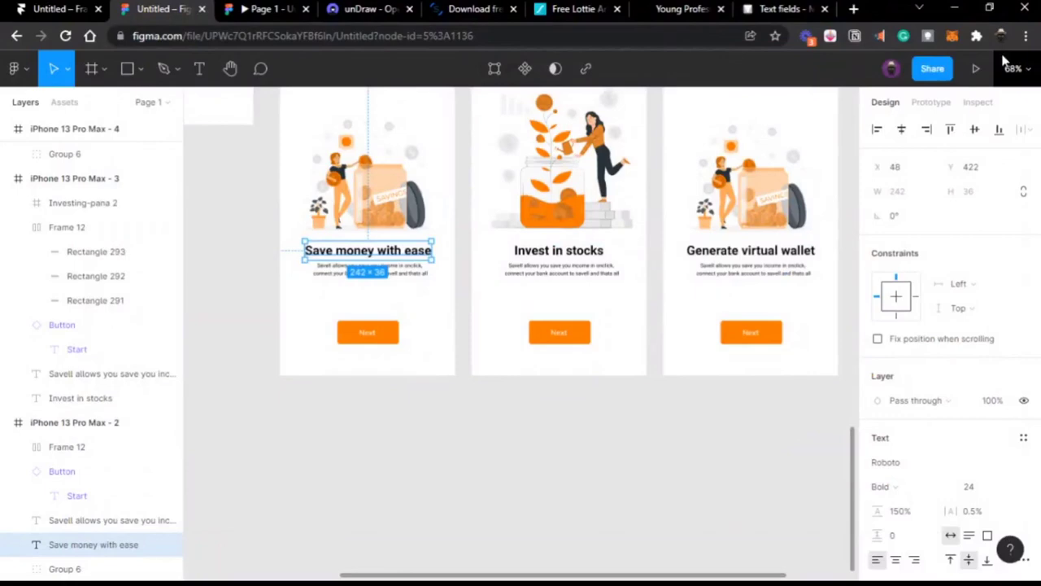
{"action": "mouse_move", "coordinate": [804, 5]}
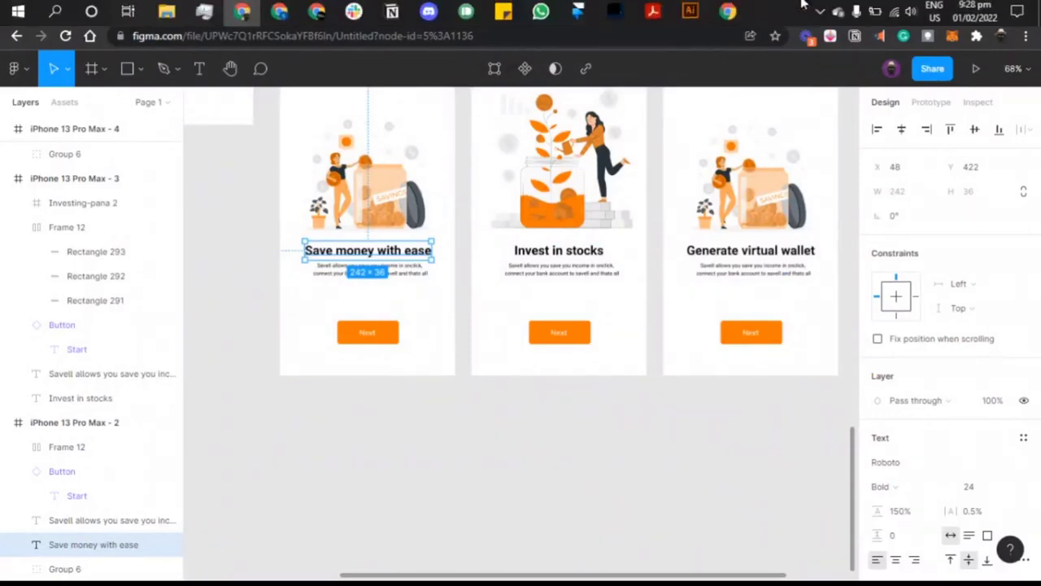
{"action": "scroll", "coordinate": [570, 204], "scroll_direction": "up", "scroll_amount": 2}
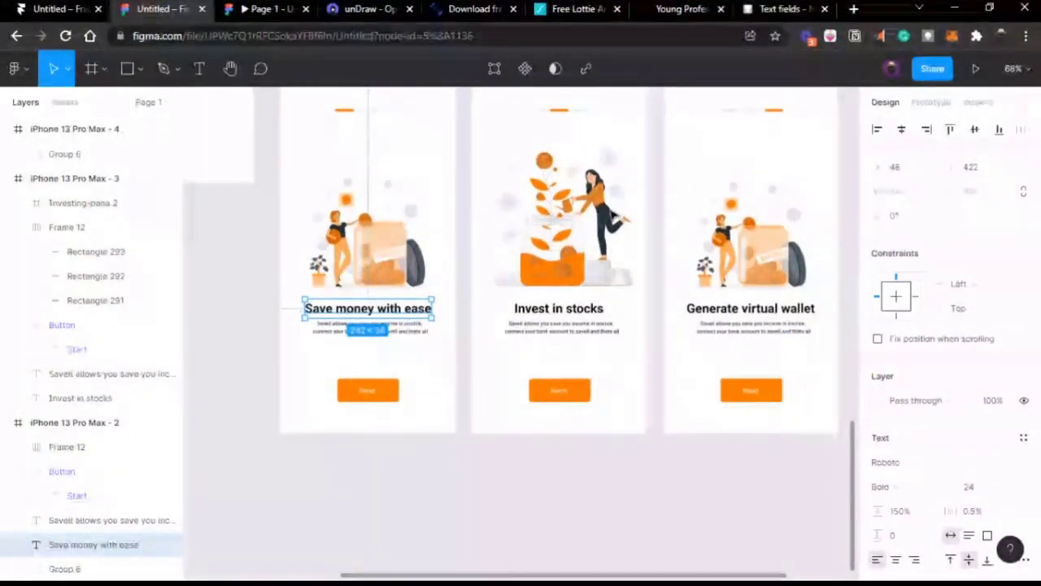
{"action": "scroll", "coordinate": [472, 195], "scroll_direction": "up", "scroll_amount": 1}
{"action": "scroll", "coordinate": [458, 175], "scroll_direction": "right", "scroll_amount": 3}
{"action": "left_click", "coordinate": [615, 285]}
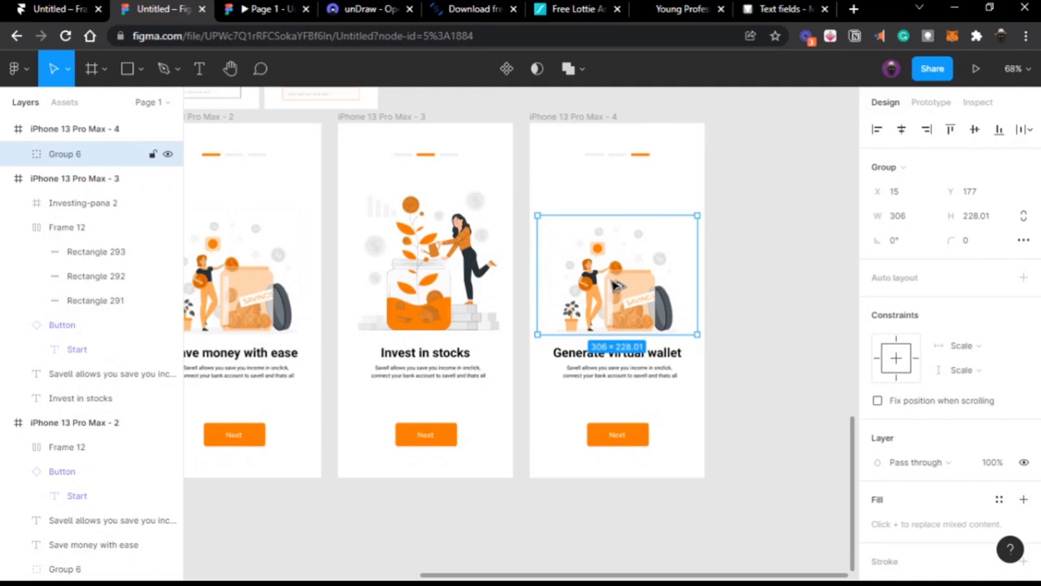
Step: Duplicate the wallet illustration group and move the copy outside the screen to the right
{"action": "scroll", "coordinate": [616, 284], "scroll_direction": "up", "scroll_amount": 5}
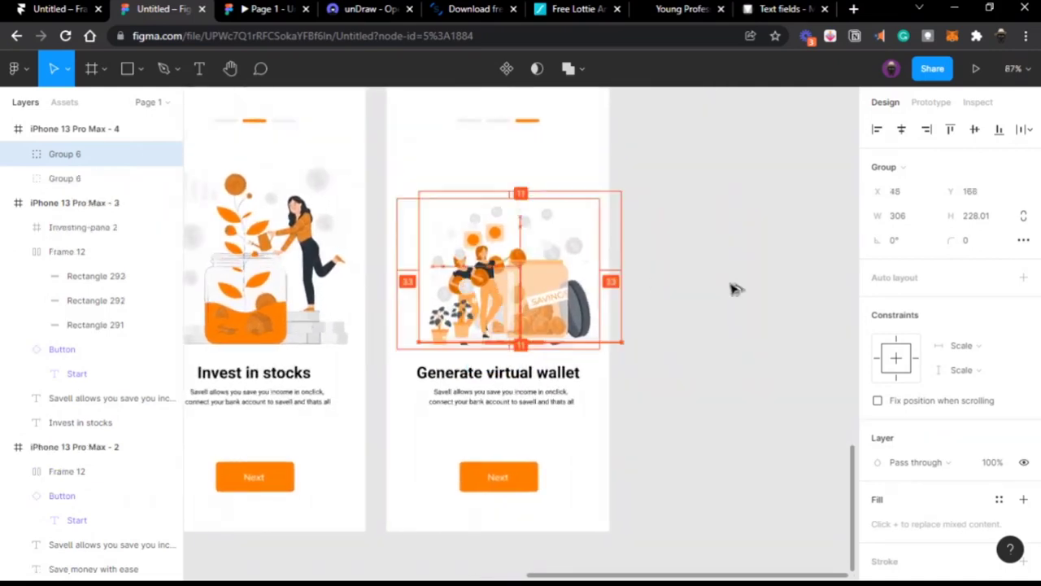
{"action": "key", "text": "ctrl+d"}
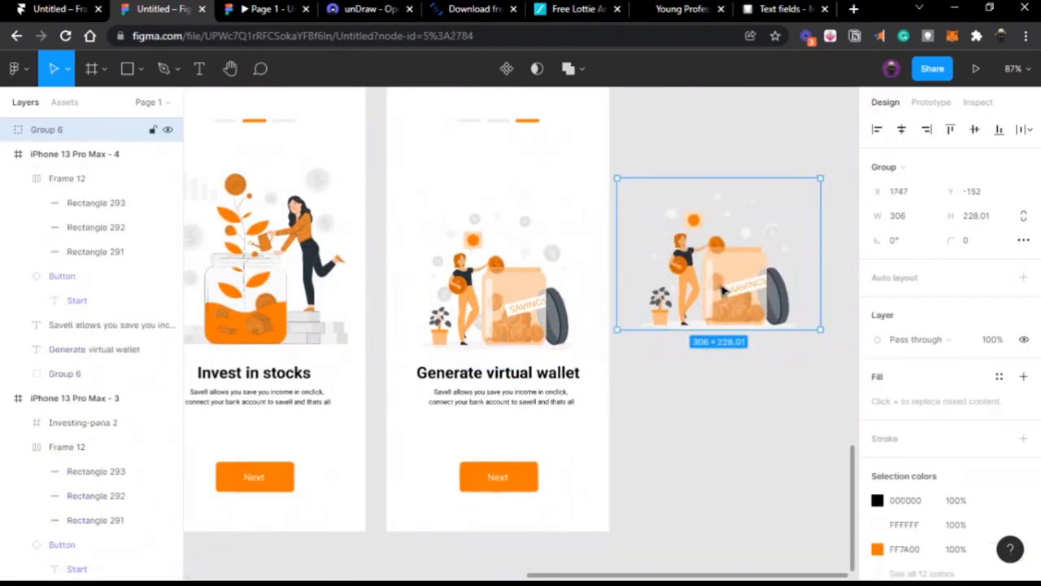
{"action": "key", "text": "Delete"}
{"action": "left_click", "coordinate": [532, 309]}
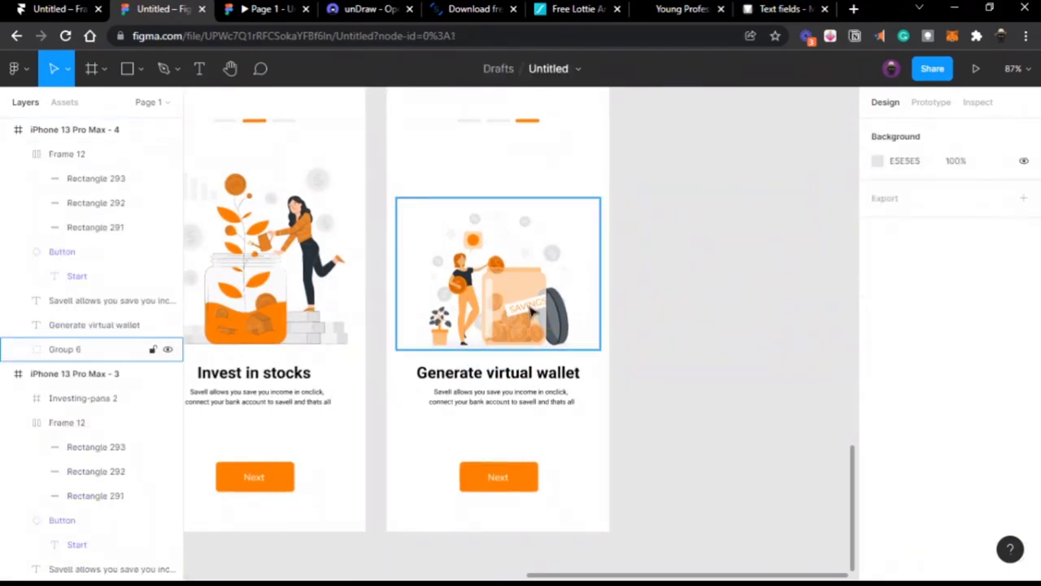
{"action": "key", "text": "ctrl+d"}
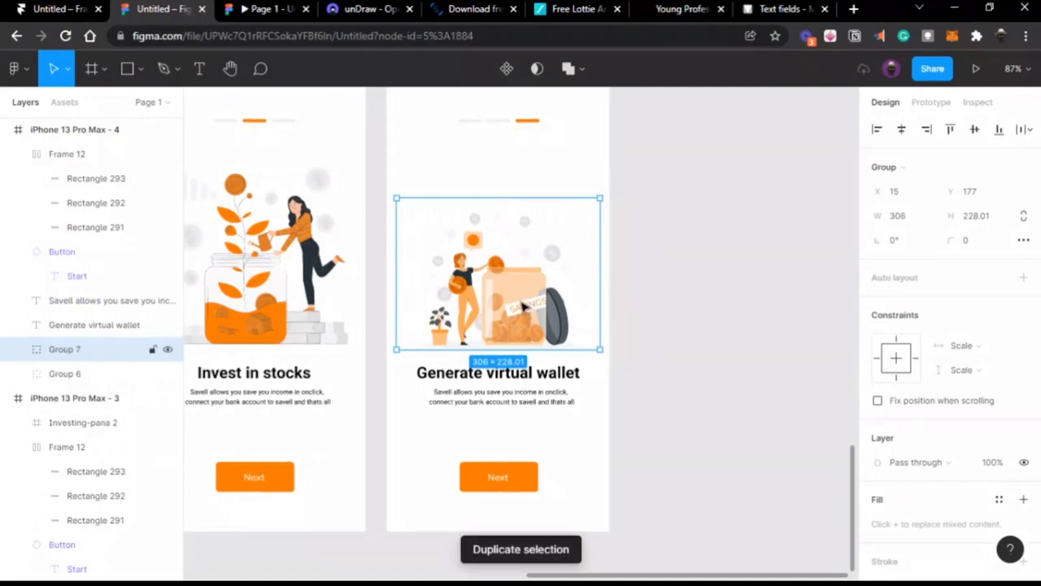
{"action": "left_click_drag", "start_coordinate": [523, 306], "coordinate": [725, 321]}
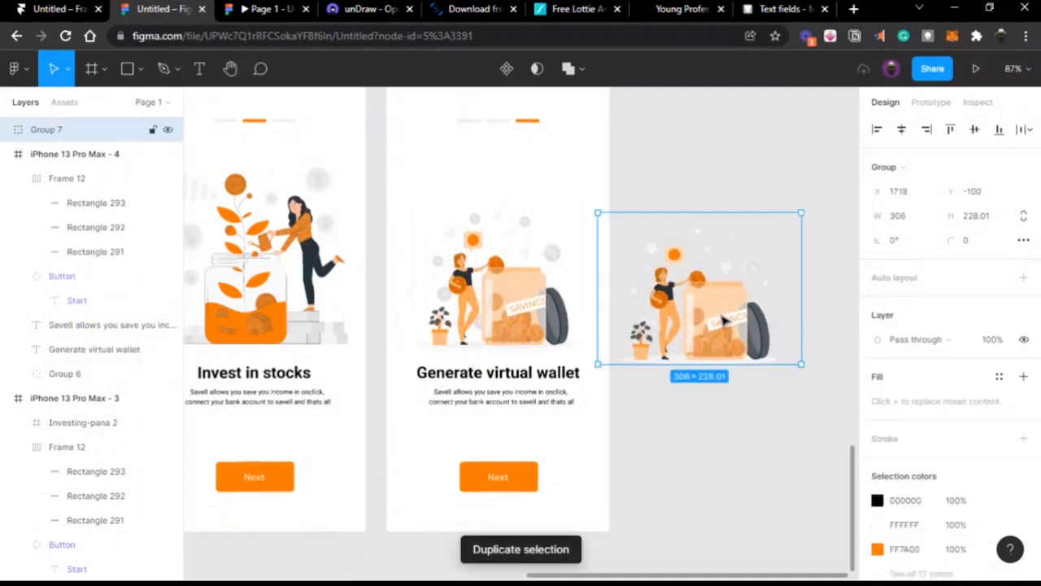
Step: Duplicate the loose copy, then select both loose copies and delete them
{"action": "left_click", "coordinate": [522, 307]}
{"action": "left_click", "coordinate": [708, 299]}
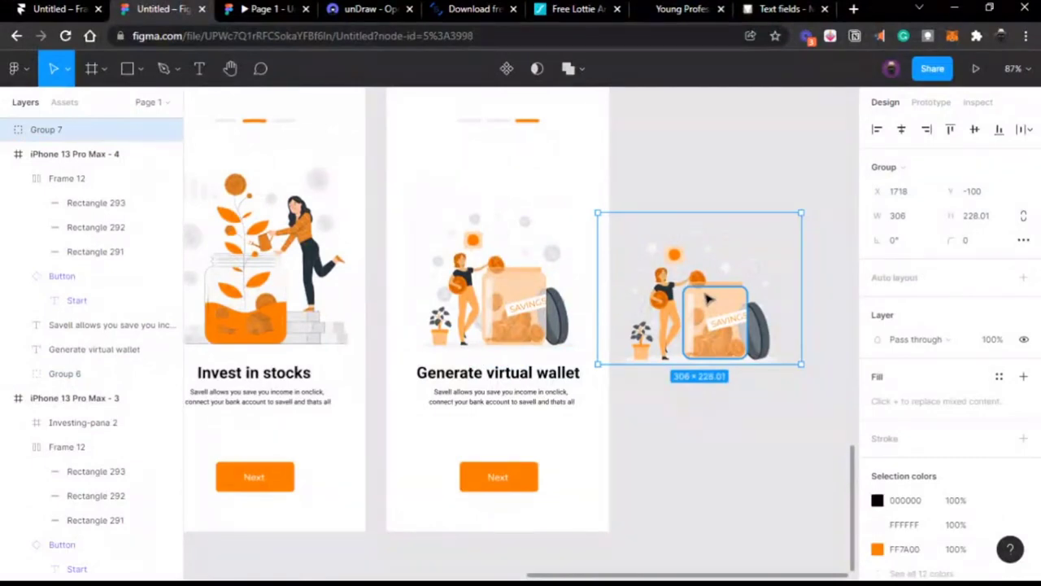
{"action": "key", "text": "ctrl+d"}
{"action": "left_click_drag", "start_coordinate": [707, 300], "coordinate": [728, 369]}
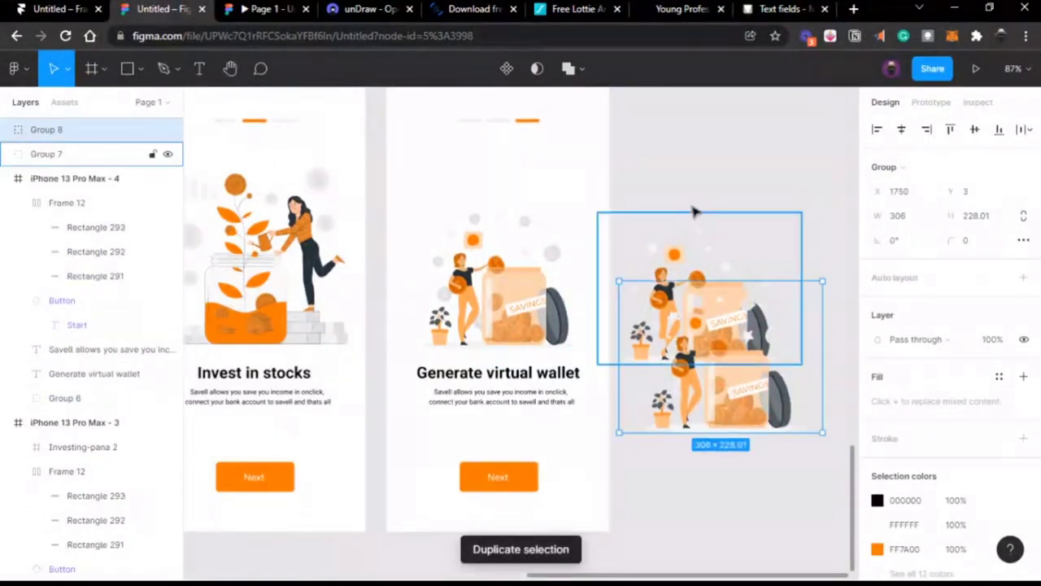
{"action": "left_click_drag", "start_coordinate": [692, 209], "coordinate": [723, 355]}
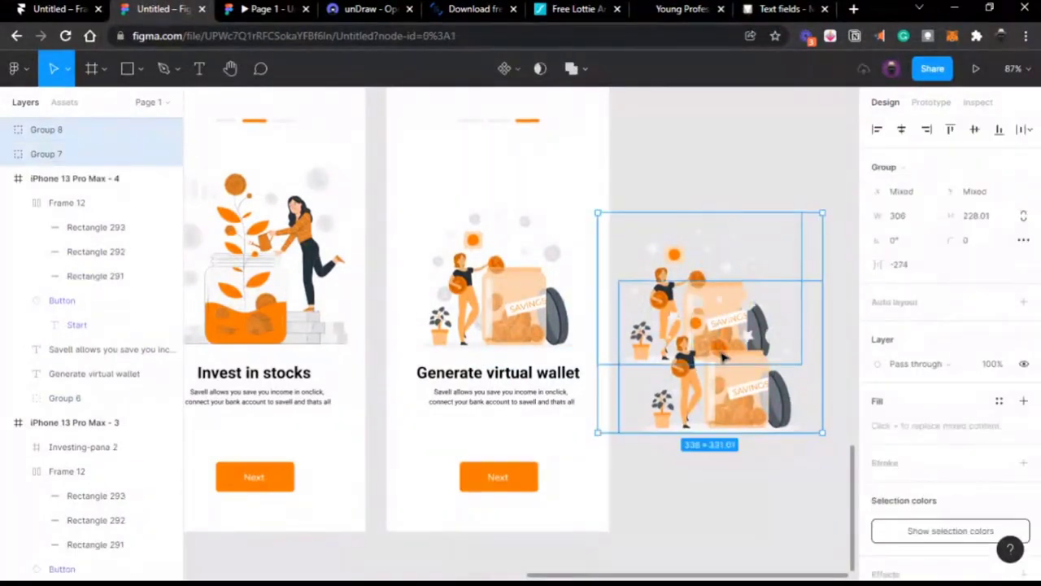
{"action": "key", "text": "Delete"}
{"action": "scroll", "coordinate": [720, 355], "scroll_direction": "right", "scroll_amount": 5}
Step: Make the Generate virtual wallet heading's text box auto width
{"action": "scroll", "coordinate": [375, 357], "scroll_direction": "left", "scroll_amount": 3}
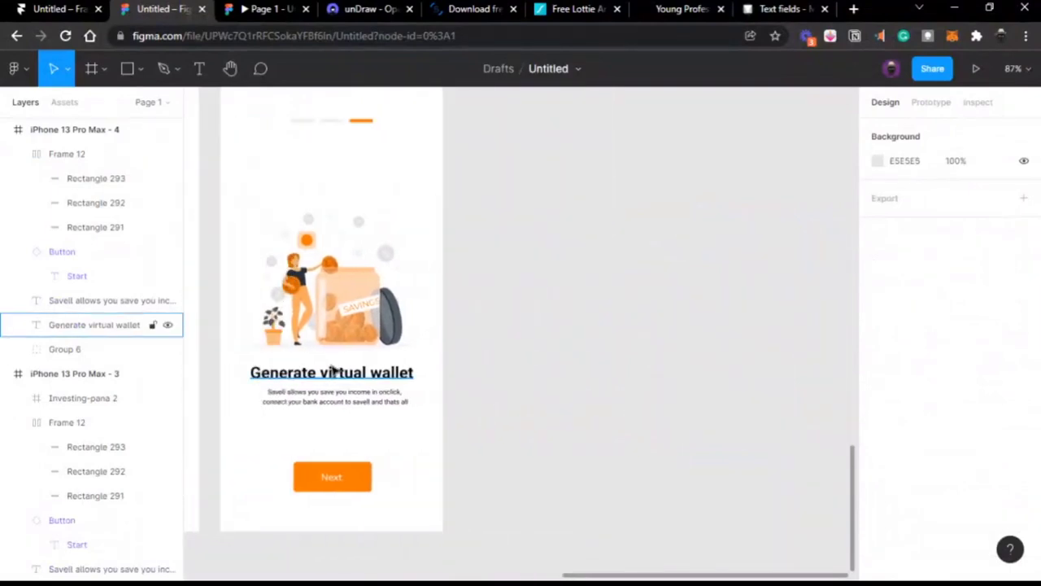
{"action": "left_click", "coordinate": [333, 371]}
{"action": "double_click", "coordinate": [332, 368]}
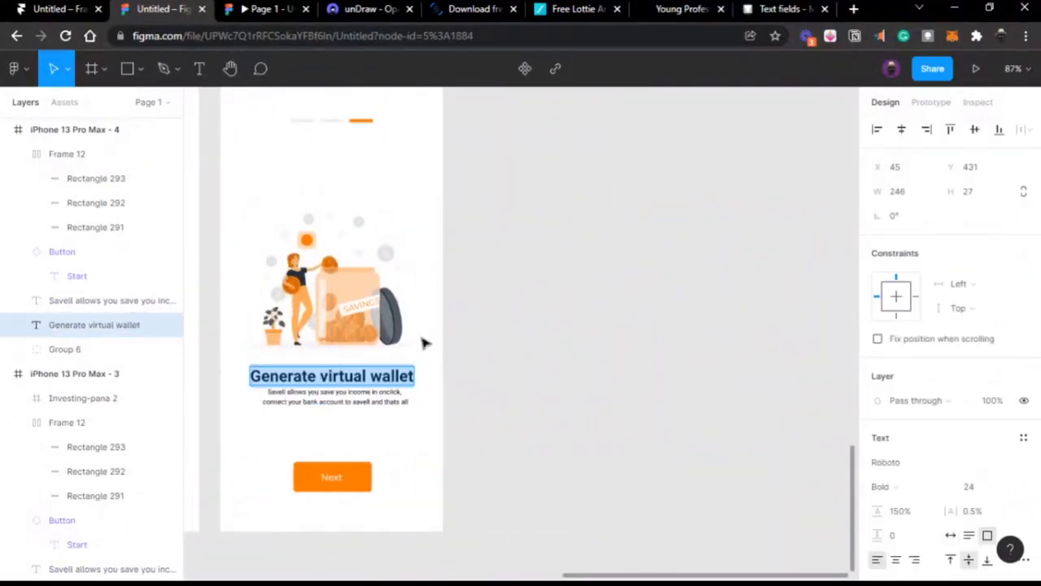
{"action": "key", "text": "Escape"}
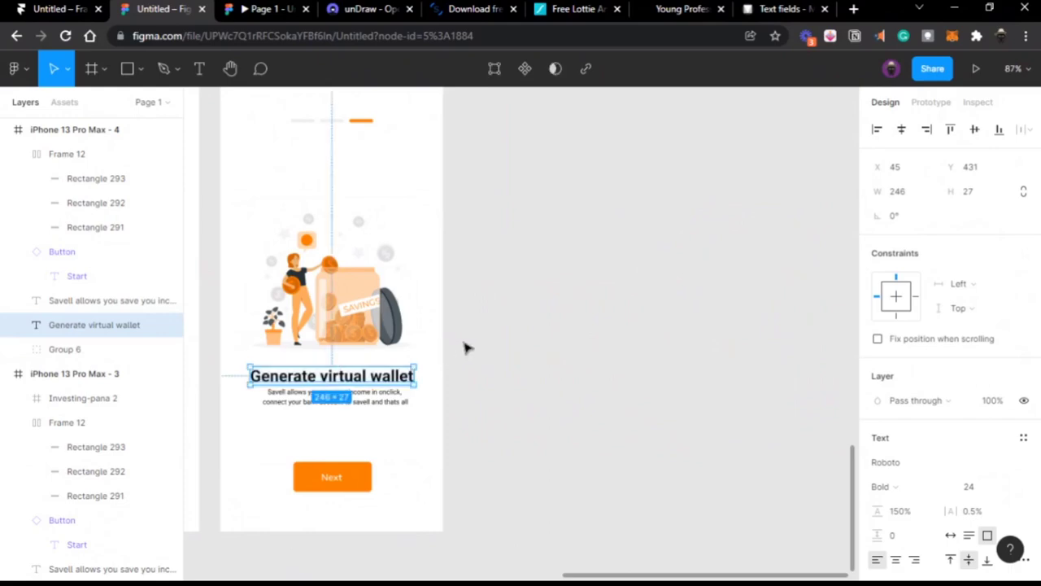
{"action": "double_click", "coordinate": [415, 373]}
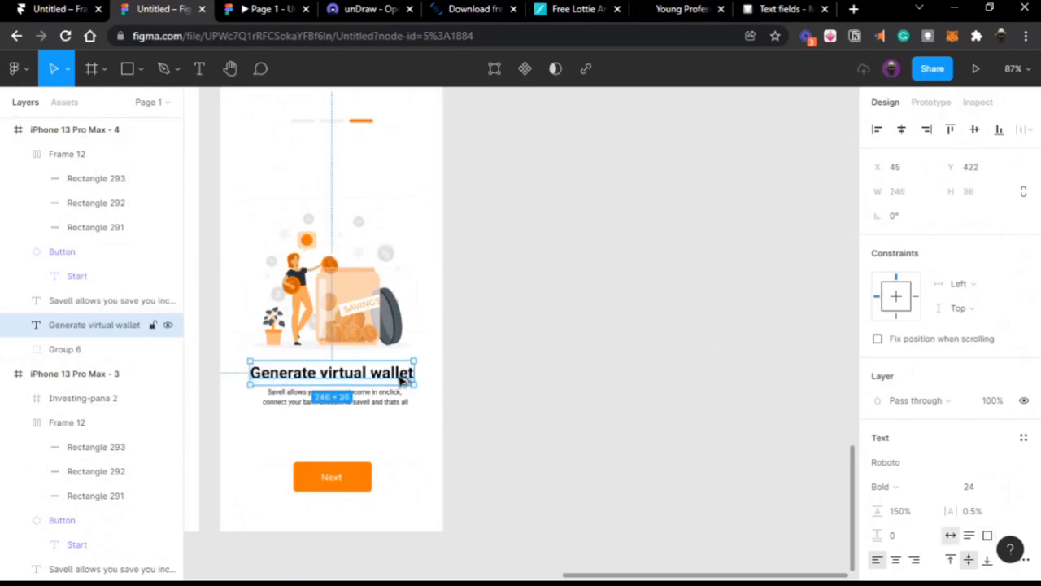
Step: Place several practice copies of the heading on the canvas beside the screen
{"action": "left_click_drag", "start_coordinate": [401, 379], "coordinate": [626, 376]}
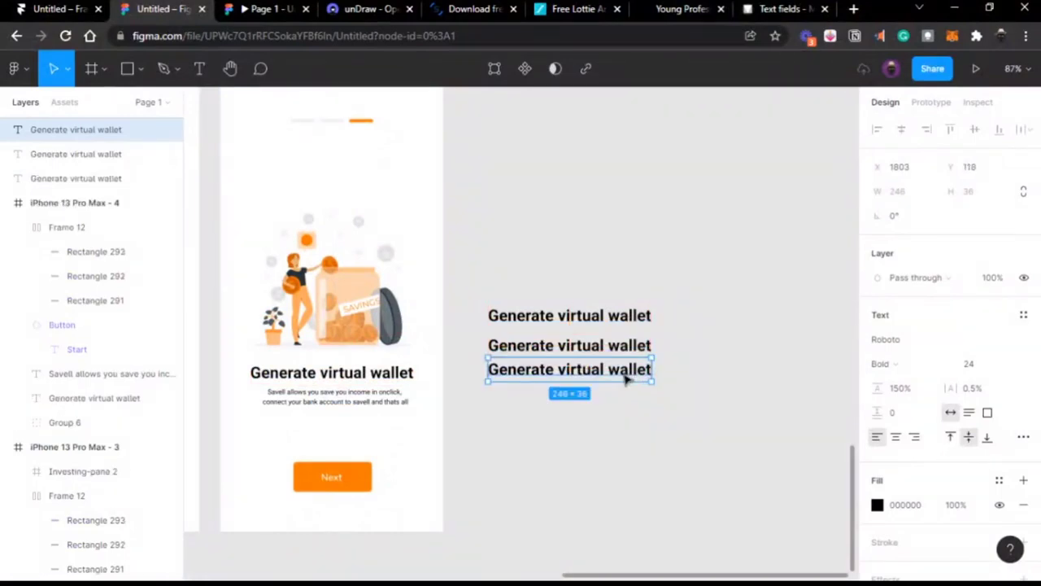
{"action": "key", "text": "ctrl+d"}
{"action": "key", "text": "ctrl+d"}
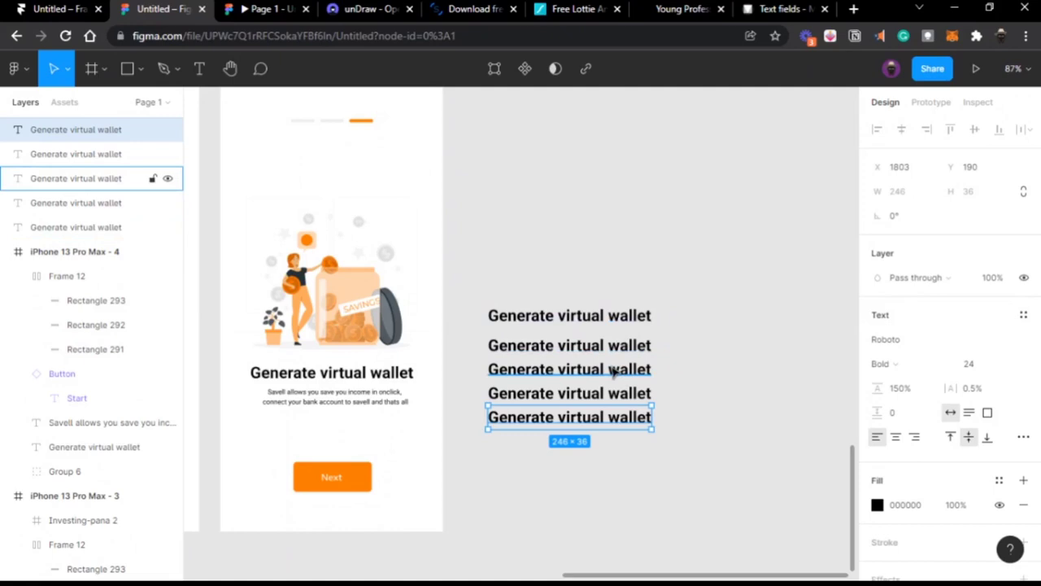
{"action": "key", "text": "ctrl+d"}
{"action": "key", "text": "ctrl+d"}
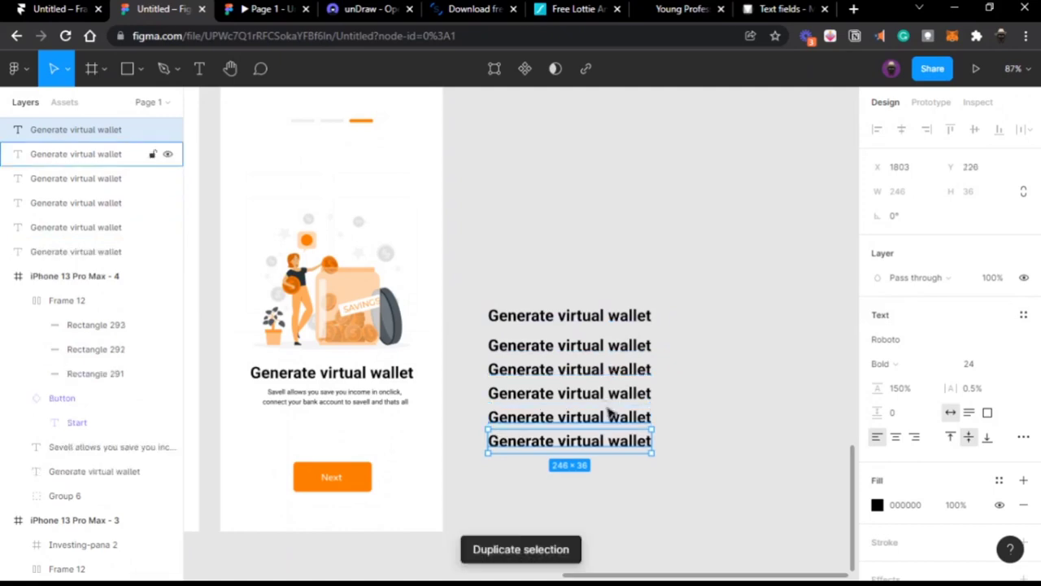
{"action": "left_click", "coordinate": [694, 386]}
Step: Stack copies of the Savell description on the canvas, then delete all practice copies
{"action": "scroll", "coordinate": [694, 385], "scroll_direction": "right", "scroll_amount": 3}
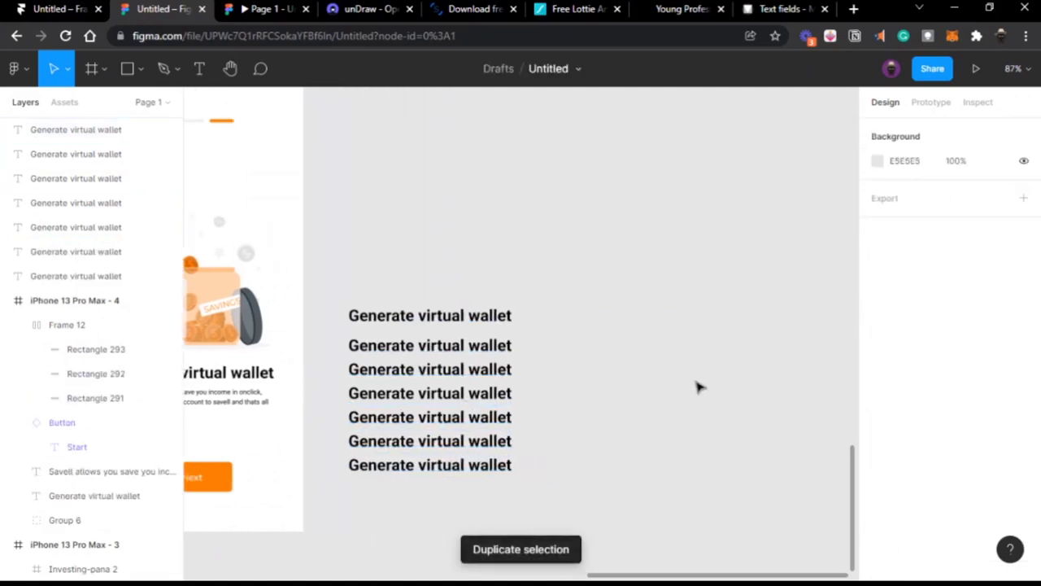
{"action": "left_click_drag", "start_coordinate": [208, 406], "coordinate": [665, 267]}
{"action": "double_click", "coordinate": [655, 293]}
{"action": "key", "text": "Escape"}
{"action": "key", "text": "ctrl+d"}
{"action": "key", "text": "ctrl+d"}
{"action": "key", "text": "ctrl+d"}
{"action": "key", "text": "ctrl+d"}
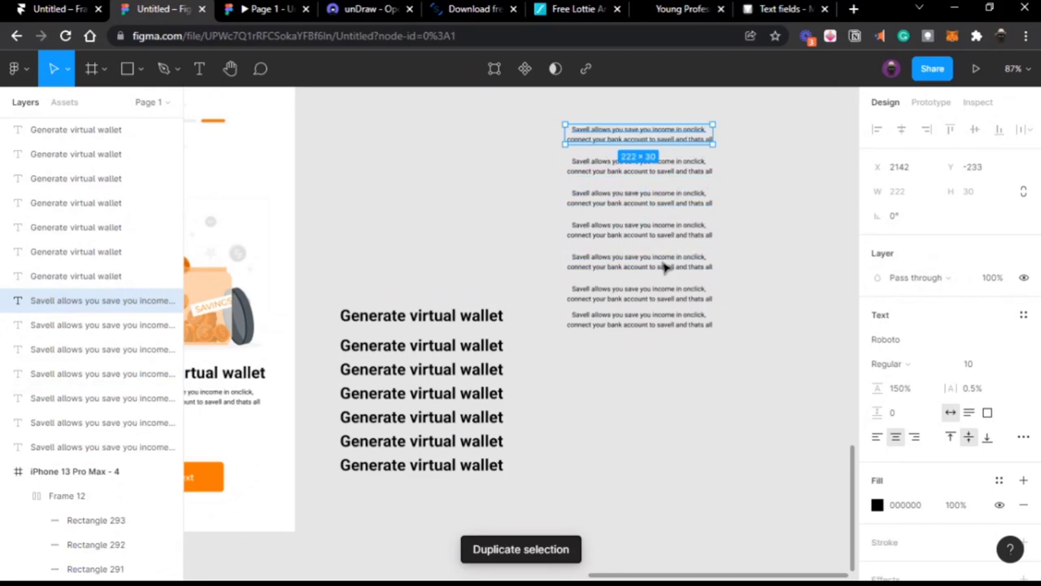
{"action": "key", "text": "ctrl+d"}
{"action": "left_click", "coordinate": [388, 175]}
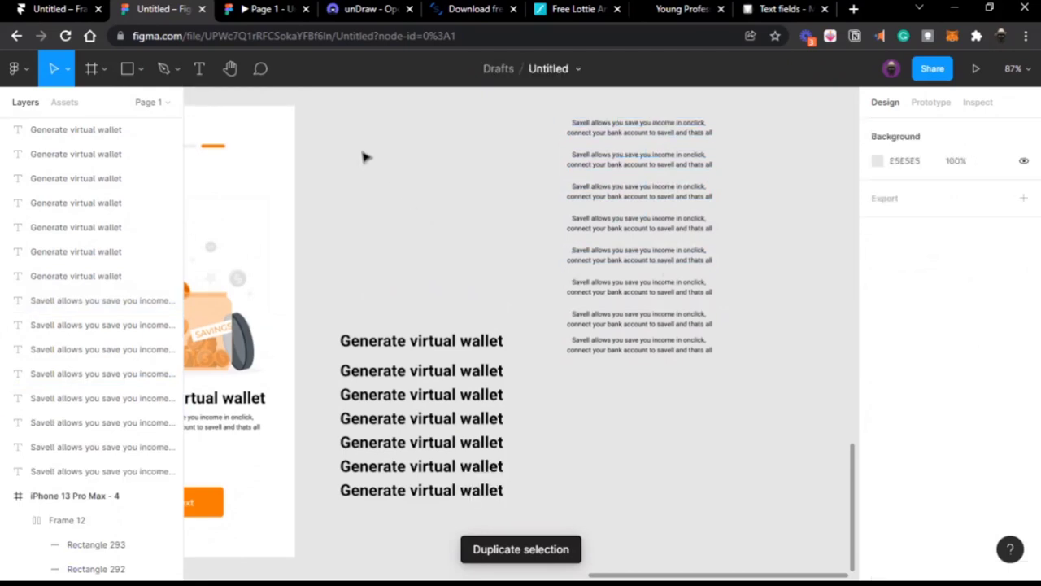
{"action": "left_click_drag", "start_coordinate": [342, 142], "coordinate": [716, 493]}
{"action": "key", "text": "Delete"}
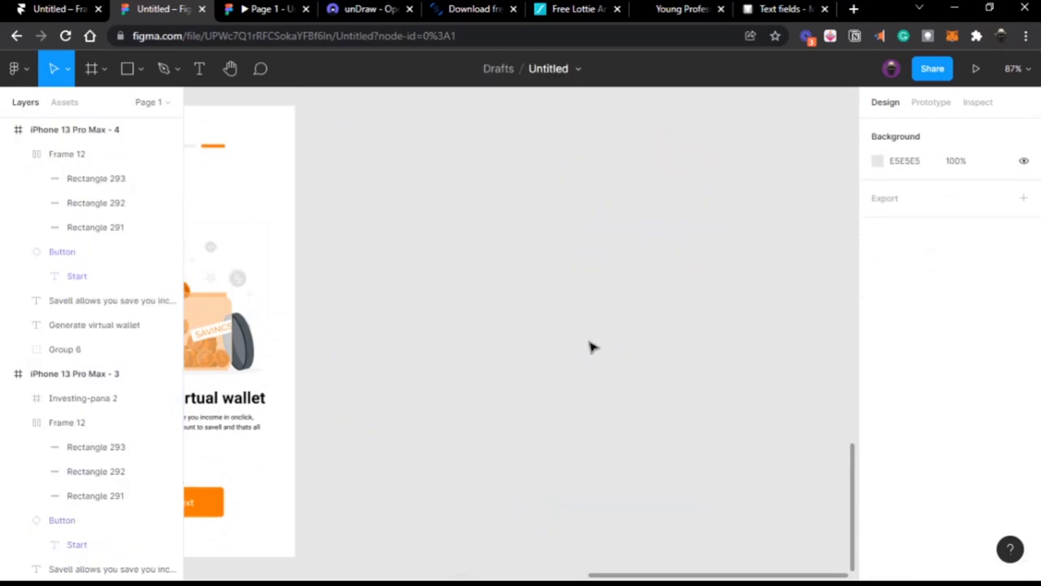
Step: Copy the Savell description out and duplicate it into two columns of eight copies
{"action": "left_click", "coordinate": [480, 420]}
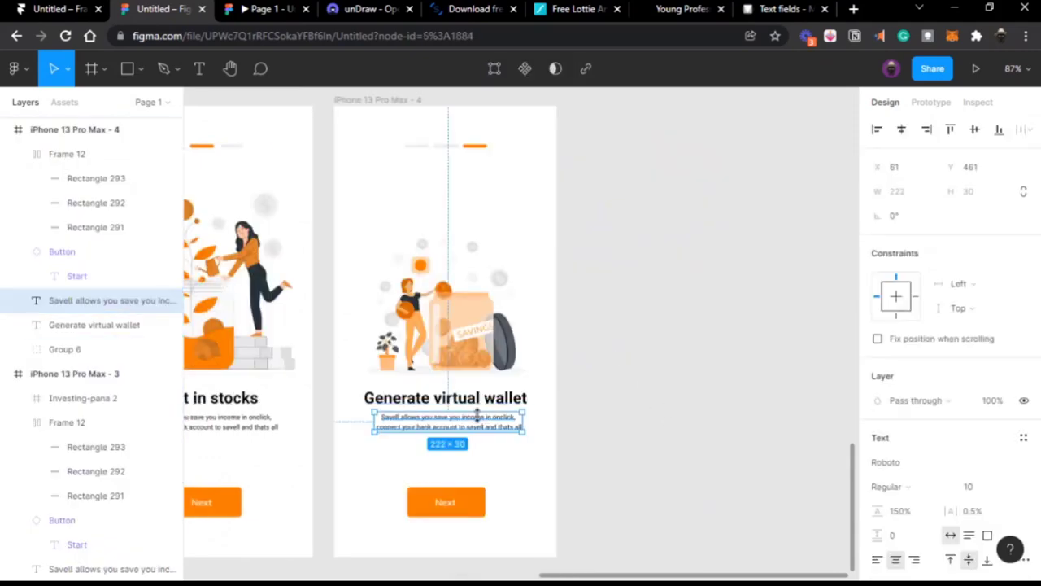
{"action": "left_click_drag", "start_coordinate": [481, 425], "coordinate": [675, 280]}
{"action": "key", "text": "ctrl+d"}
{"action": "left_click_drag", "start_coordinate": [618, 238], "coordinate": [657, 391]}
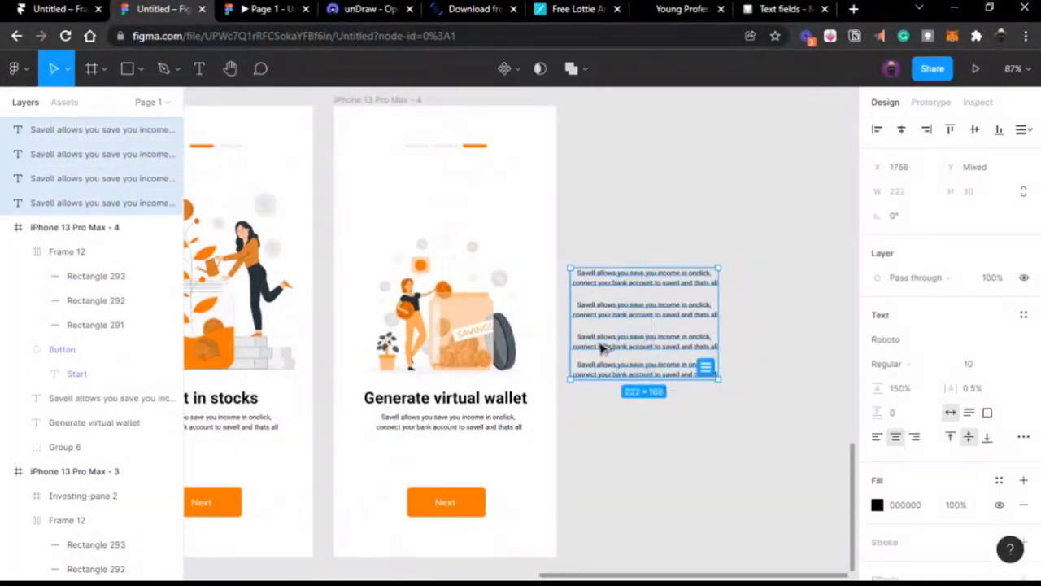
{"action": "left_click_drag", "start_coordinate": [602, 348], "coordinate": [769, 348]}
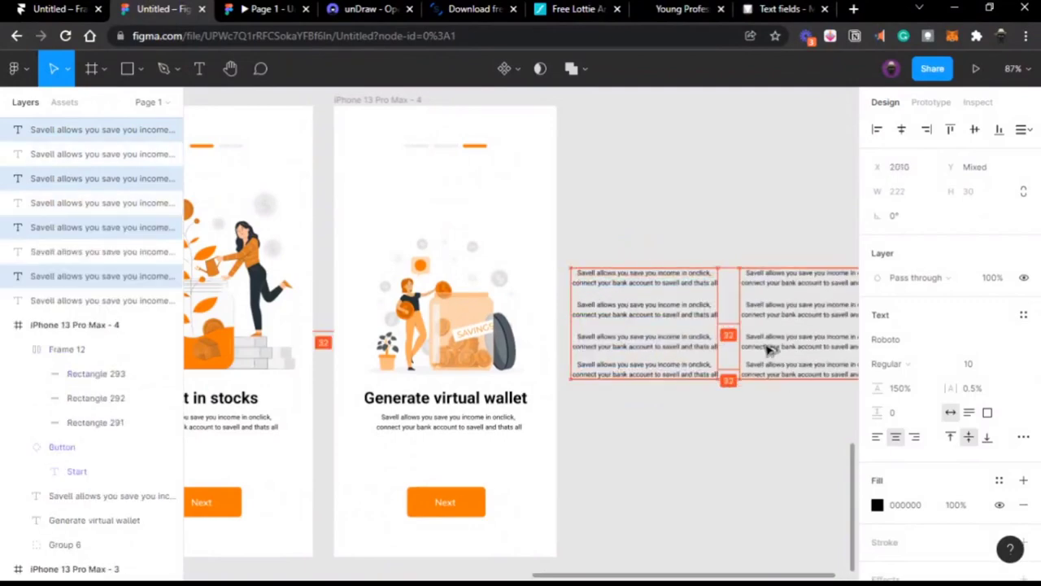
{"action": "scroll", "coordinate": [767, 346], "scroll_direction": "right", "scroll_amount": 5}
{"action": "left_click_drag", "start_coordinate": [684, 415], "coordinate": [455, 246]}
{"action": "left_click_drag", "start_coordinate": [500, 390], "coordinate": [491, 424]}
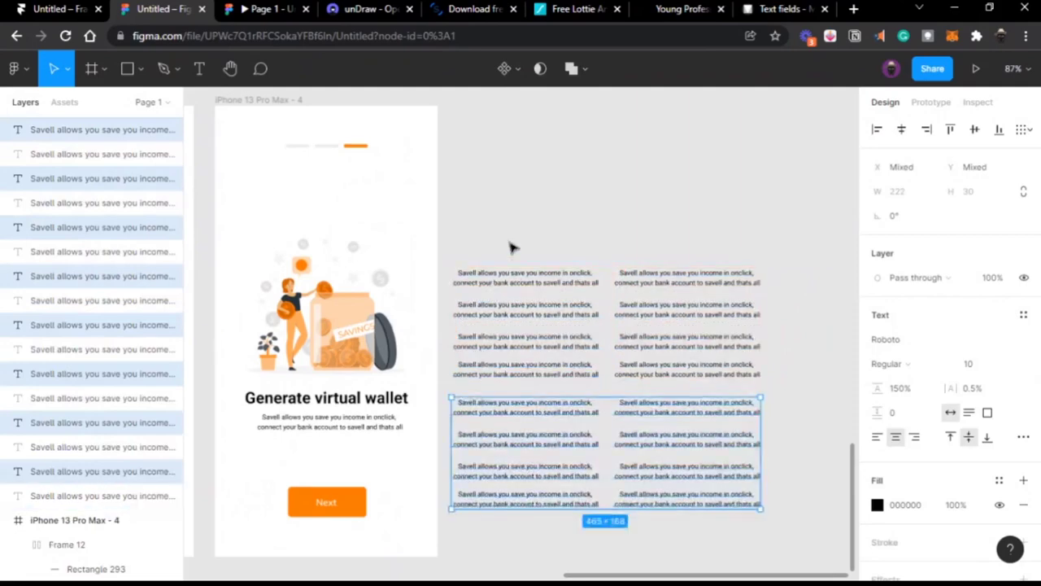
{"action": "left_click_drag", "start_coordinate": [453, 254], "coordinate": [725, 506]}
Step: Delete the description grid and move the Background 01 and Background 2 frames up
{"action": "key", "text": "Delete"}
{"action": "scroll", "coordinate": [727, 514], "scroll_direction": "down", "scroll_amount": 3}
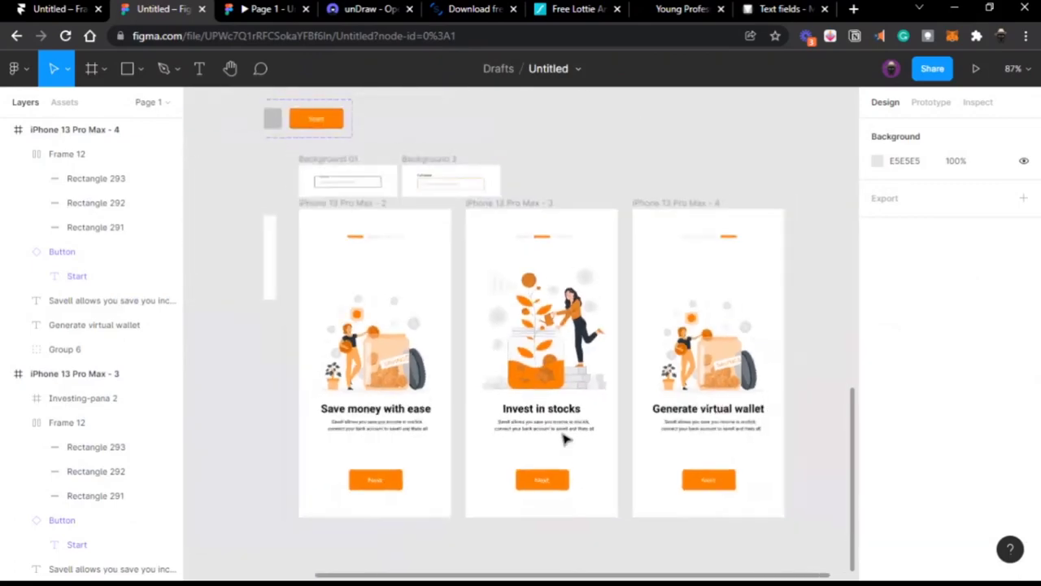
{"action": "scroll", "coordinate": [597, 434], "scroll_direction": "down", "scroll_amount": 1}
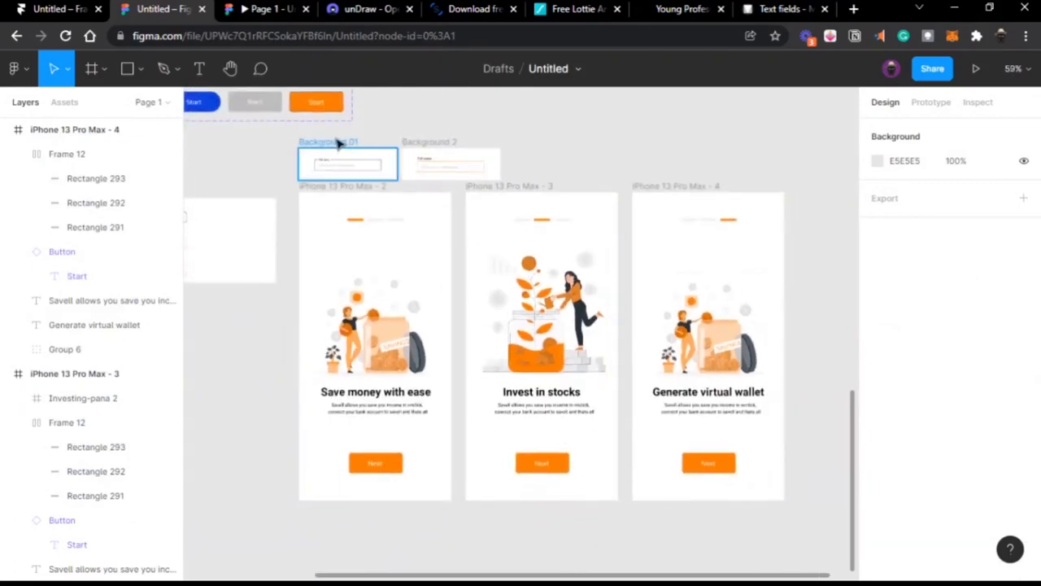
{"action": "left_click_drag", "start_coordinate": [337, 144], "coordinate": [406, 94]}
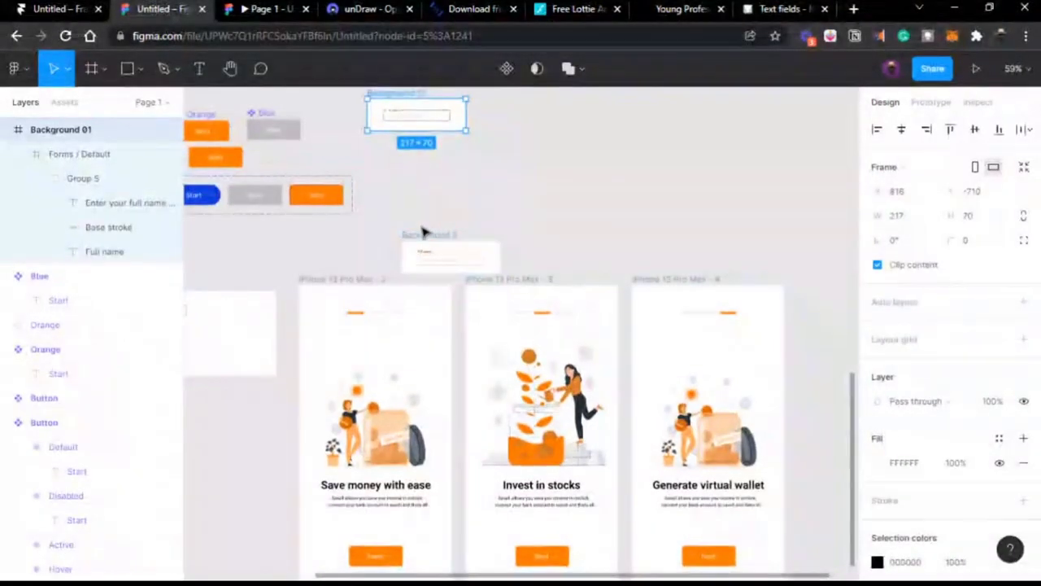
{"action": "left_click_drag", "start_coordinate": [423, 233], "coordinate": [400, 158]}
{"action": "scroll", "coordinate": [399, 158], "scroll_direction": "down", "scroll_amount": 3}
{"action": "scroll", "coordinate": [399, 158], "scroll_direction": "right", "scroll_amount": 2}
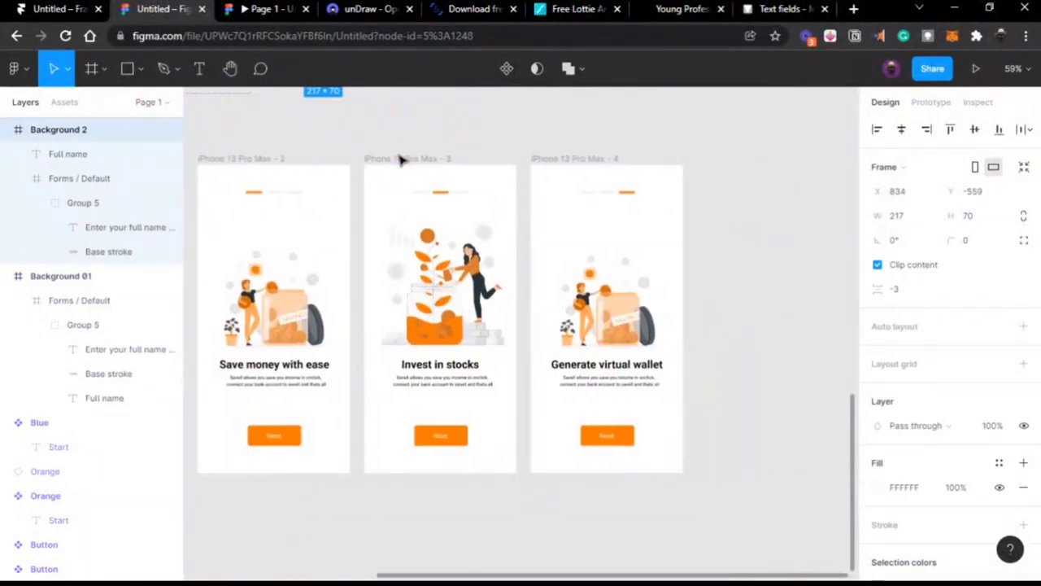
Step: Copy the wallet screen as iPhone 13 Pro Max - 5, without its illustration
{"action": "left_click_drag", "start_coordinate": [553, 158], "coordinate": [731, 159]}
{"action": "scroll", "coordinate": [730, 160], "scroll_direction": "right", "scroll_amount": 2}
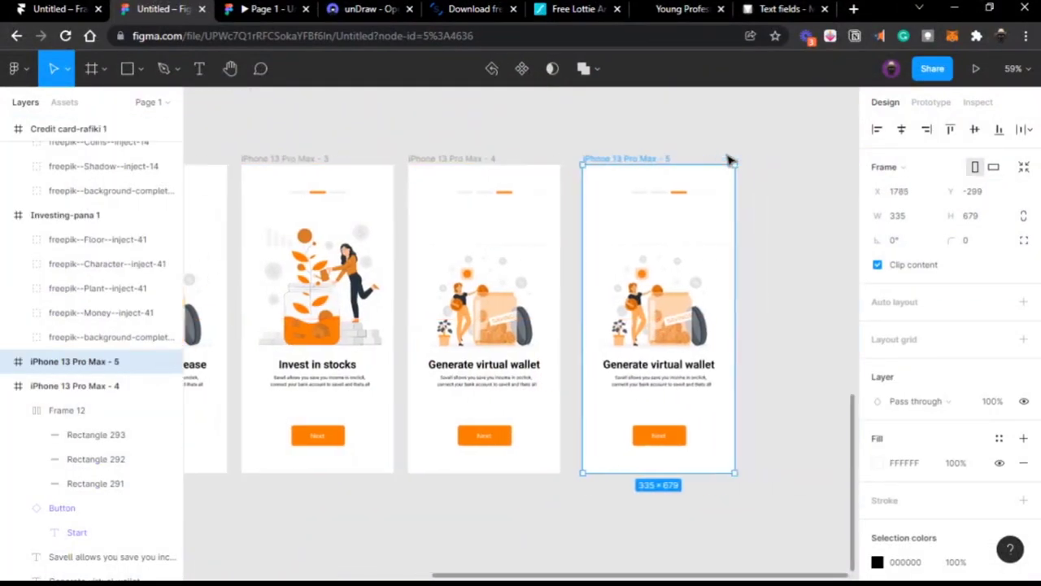
{"action": "double_click", "coordinate": [655, 297]}
{"action": "key", "text": "Delete"}
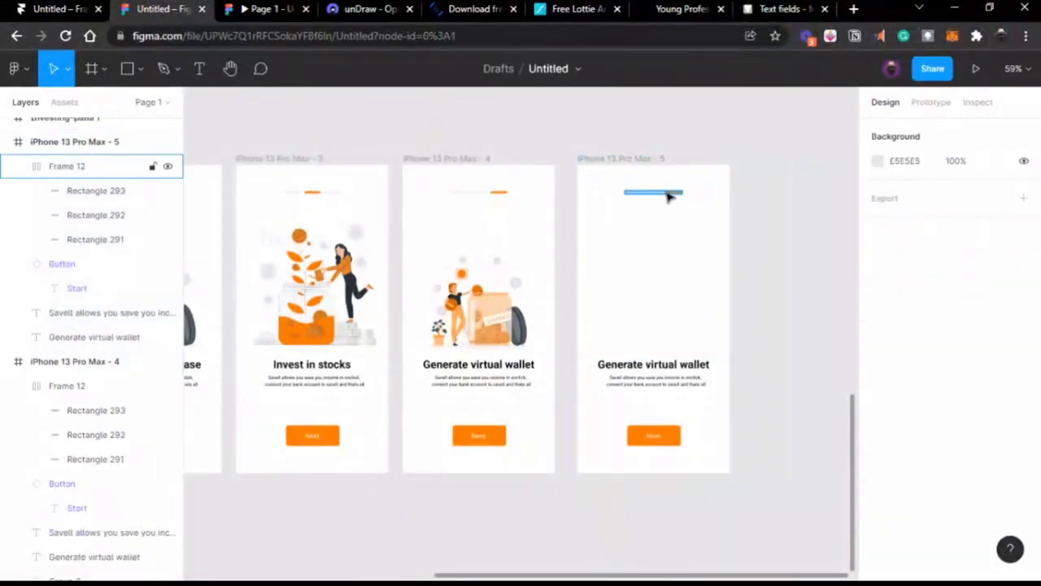
Step: Remove the progress indicator and change the heading text to 'Create an account'
{"action": "left_click", "coordinate": [667, 192]}
{"action": "key", "text": "Delete"}
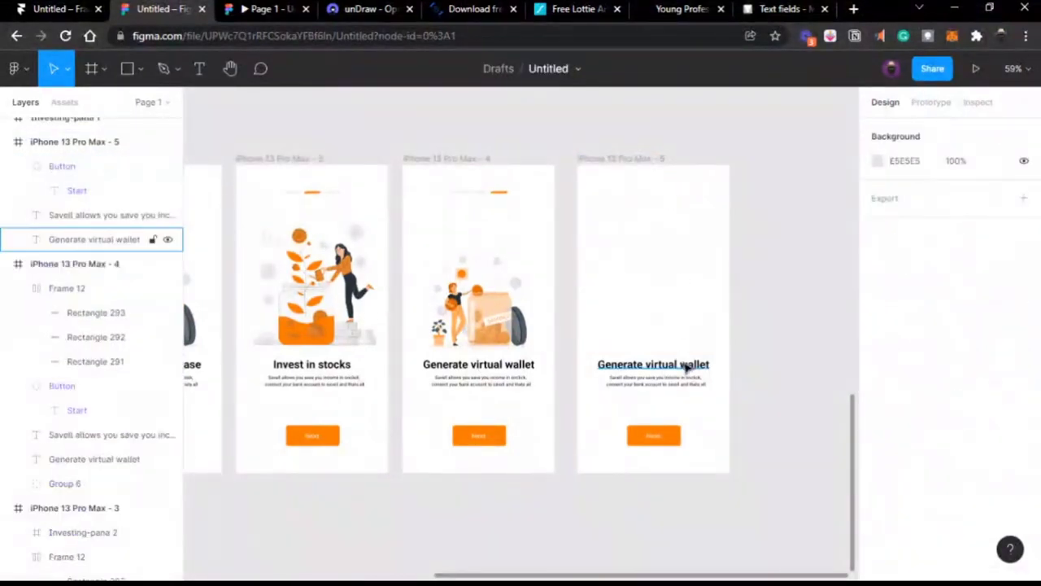
{"action": "double_click", "coordinate": [685, 364]}
{"action": "type", "text": "Cr"}
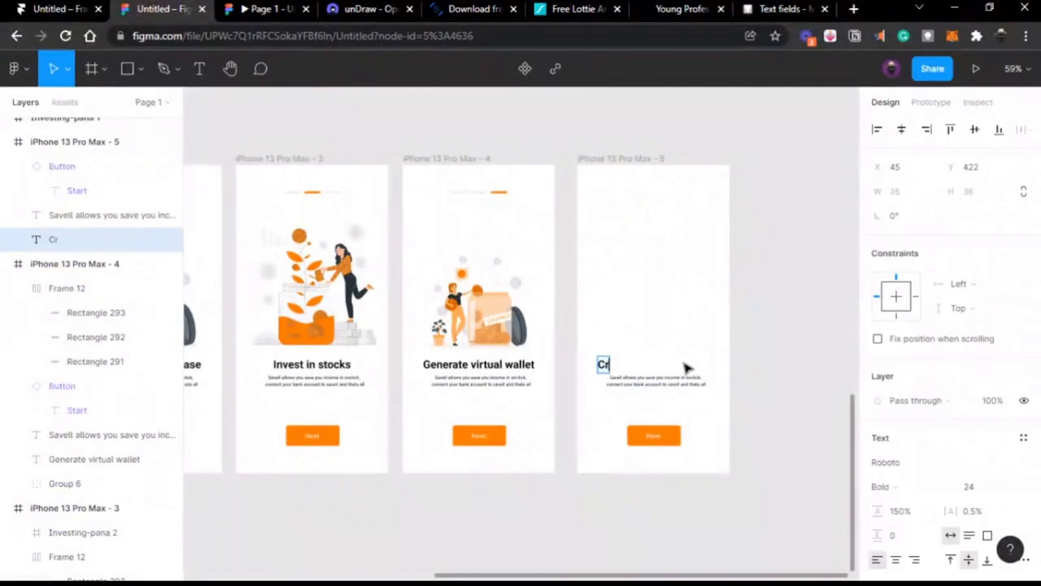
{"action": "type", "text": "eate an ac"}
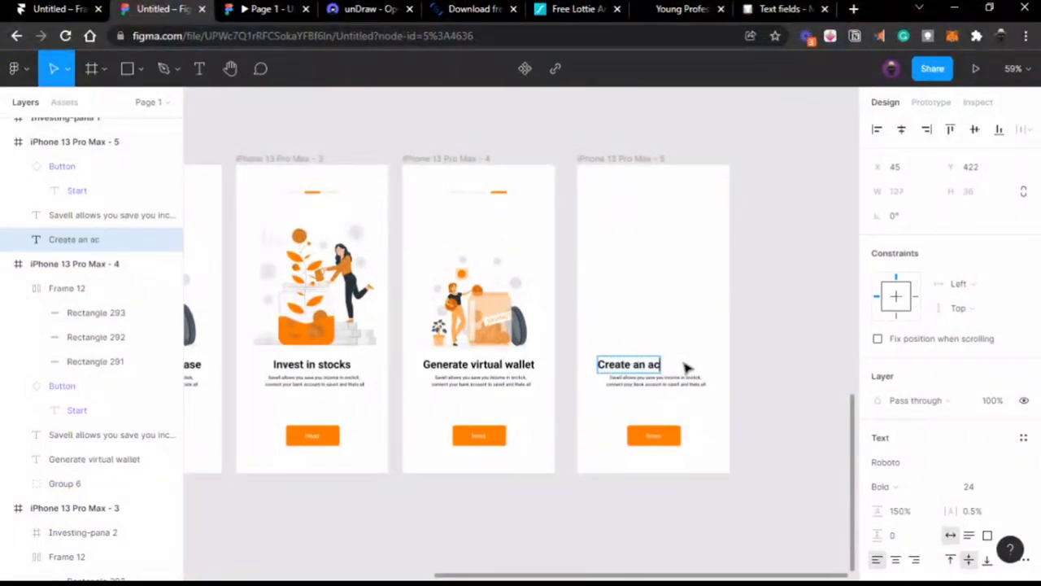
{"action": "type", "text": "count"}
{"action": "scroll", "coordinate": [688, 367], "scroll_direction": "up", "scroll_amount": 5}
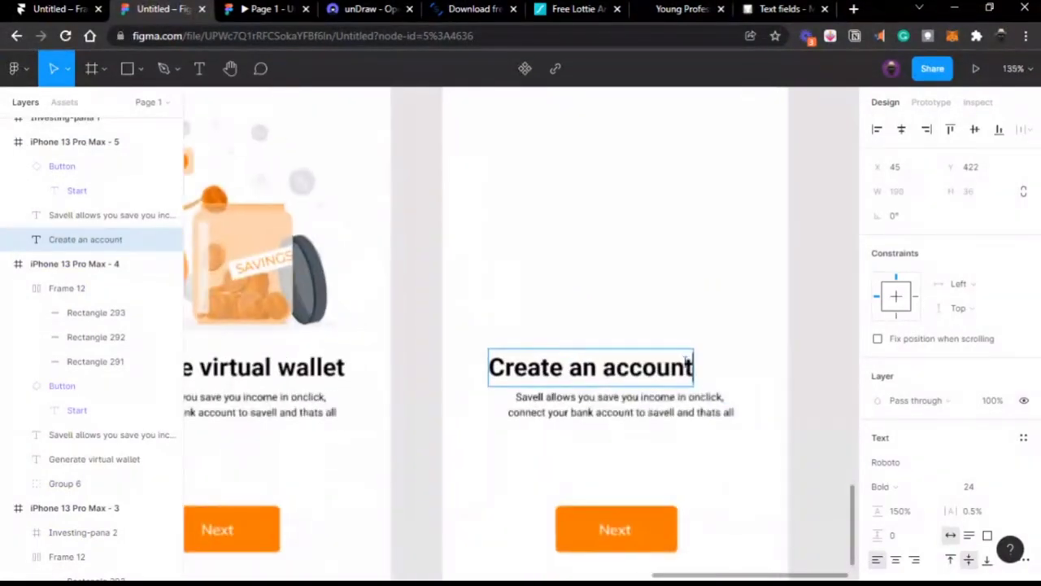
{"action": "key", "text": "Escape"}
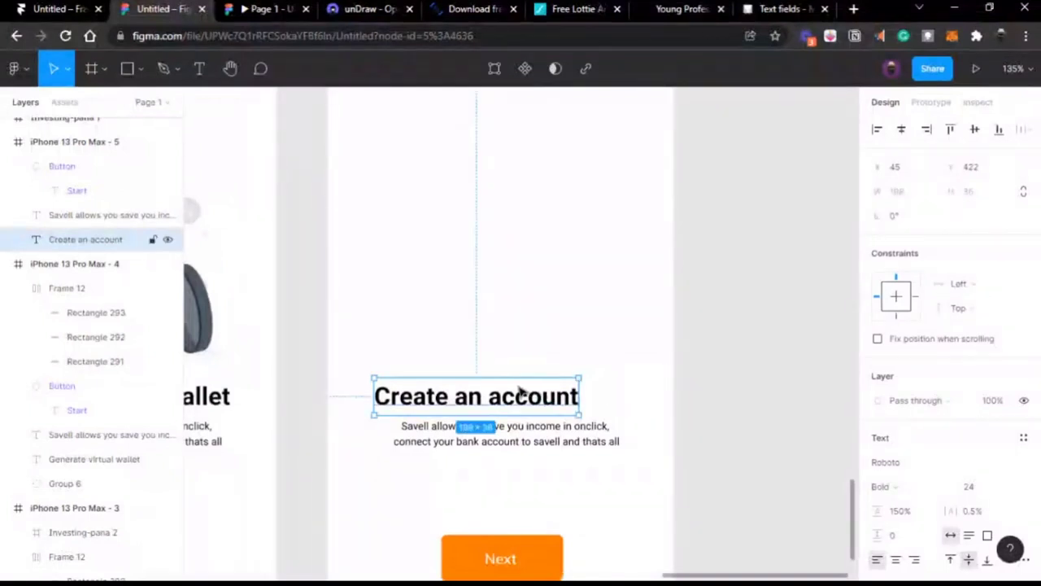
Step: Move the Create an account heading up toward the top-left of the screen
{"action": "left_click_drag", "start_coordinate": [530, 402], "coordinate": [529, 139]}
{"action": "scroll", "coordinate": [527, 142], "scroll_direction": "up", "scroll_amount": 3}
{"action": "scroll", "coordinate": [527, 143], "scroll_direction": "up", "scroll_amount": 3}
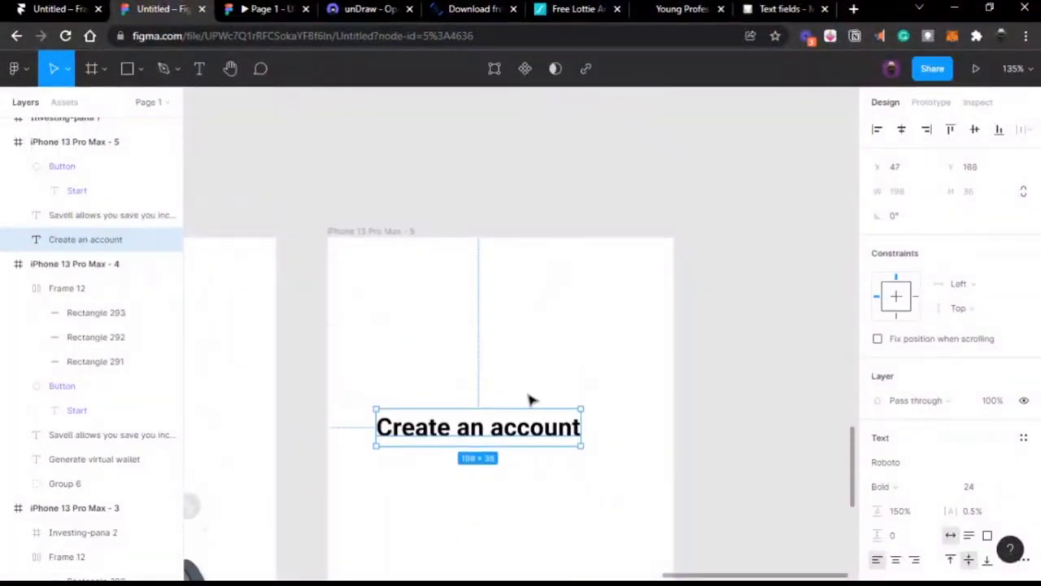
{"action": "left_click_drag", "start_coordinate": [529, 431], "coordinate": [512, 330]}
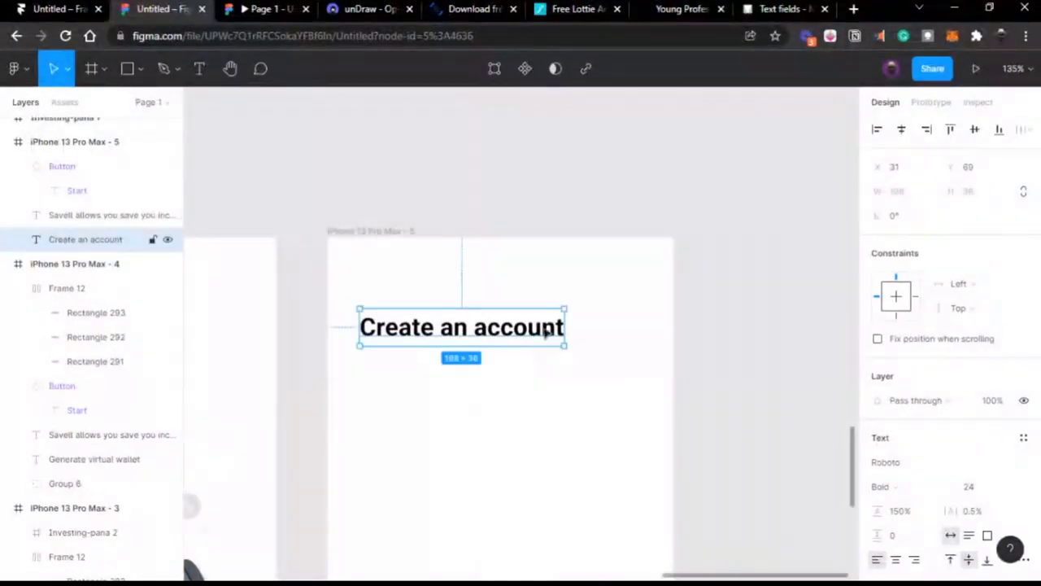
{"action": "scroll", "coordinate": [529, 334], "scroll_direction": "left", "scroll_amount": 3}
{"action": "scroll", "coordinate": [561, 335], "scroll_direction": "down", "scroll_amount": 5}
{"action": "scroll", "coordinate": [558, 334], "scroll_direction": "left", "scroll_amount": 4}
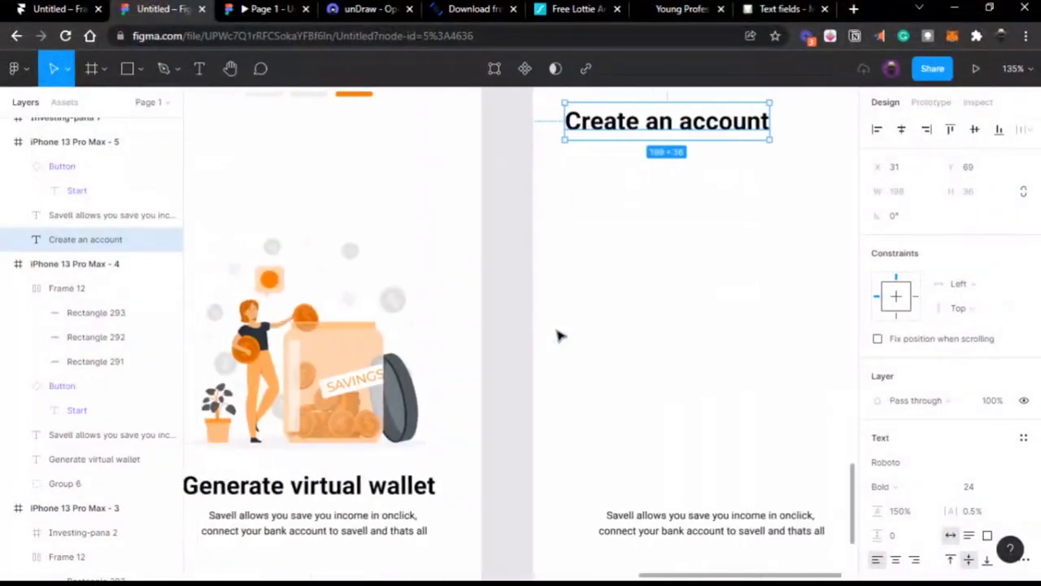
{"action": "scroll", "coordinate": [558, 334], "scroll_direction": "up", "scroll_amount": 4}
{"action": "scroll", "coordinate": [558, 335], "scroll_direction": "right", "scroll_amount": 5}
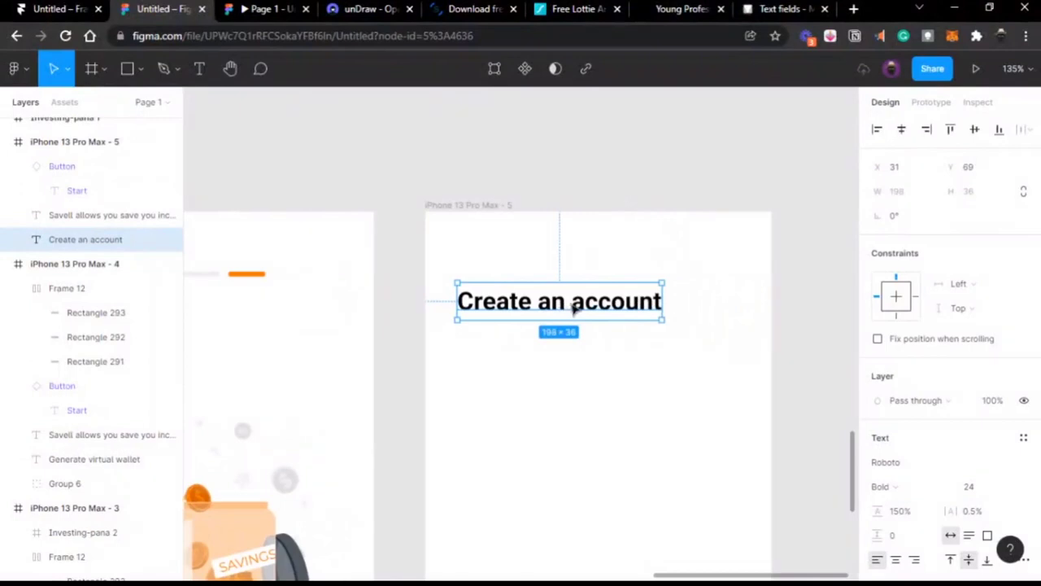
{"action": "left_click_drag", "start_coordinate": [572, 303], "coordinate": [572, 314]}
{"action": "double_click", "coordinate": [572, 315]}
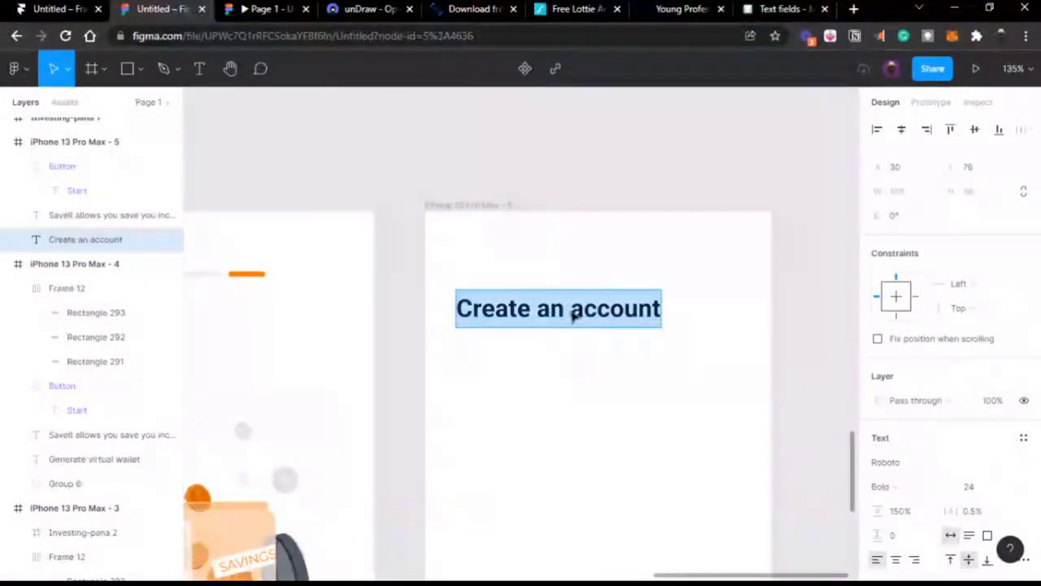
{"action": "key", "text": "Escape"}
Step: Set the heading to font size 30, wrapped onto two lines with Auto line height
{"action": "left_click", "coordinate": [970, 487]}
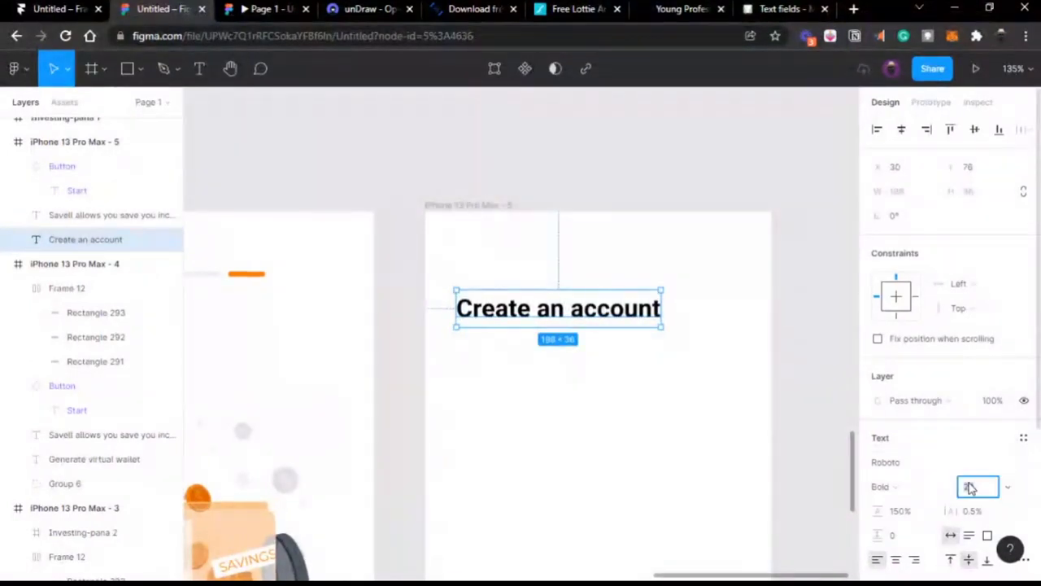
{"action": "type", "text": "30"}
{"action": "key", "text": "Return"}
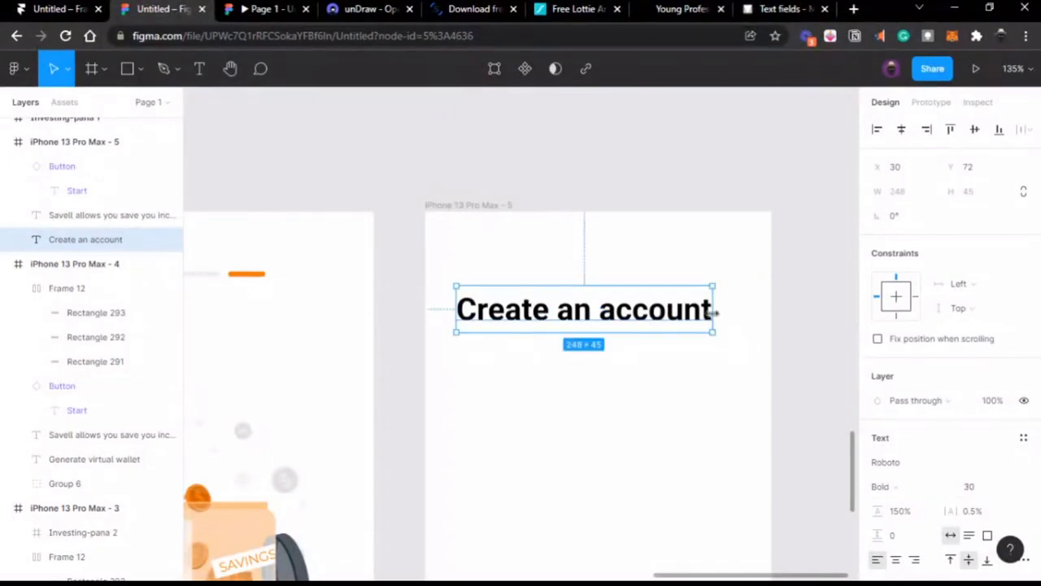
{"action": "left_click_drag", "start_coordinate": [713, 313], "coordinate": [653, 318]}
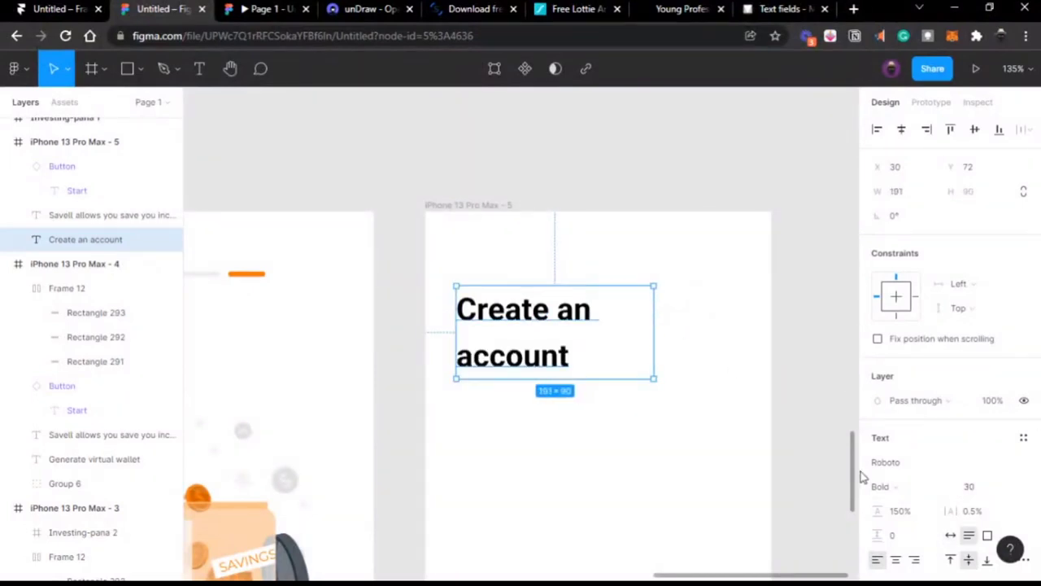
{"action": "left_click", "coordinate": [895, 512]}
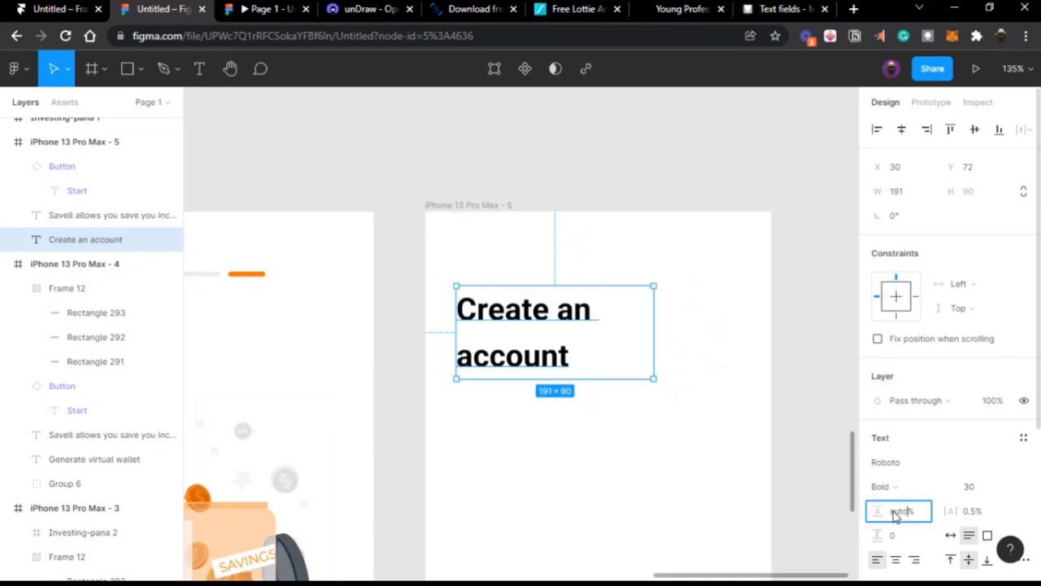
{"action": "key", "text": "Return"}
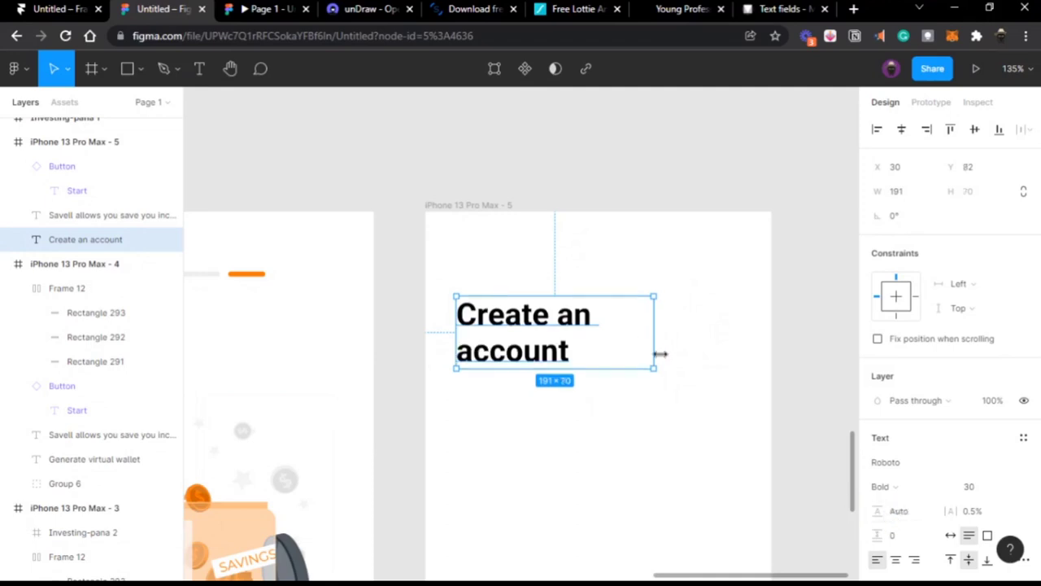
Step: Capitalise 'Account' in the heading and narrow its box to fit the text
{"action": "double_click", "coordinate": [481, 351]}
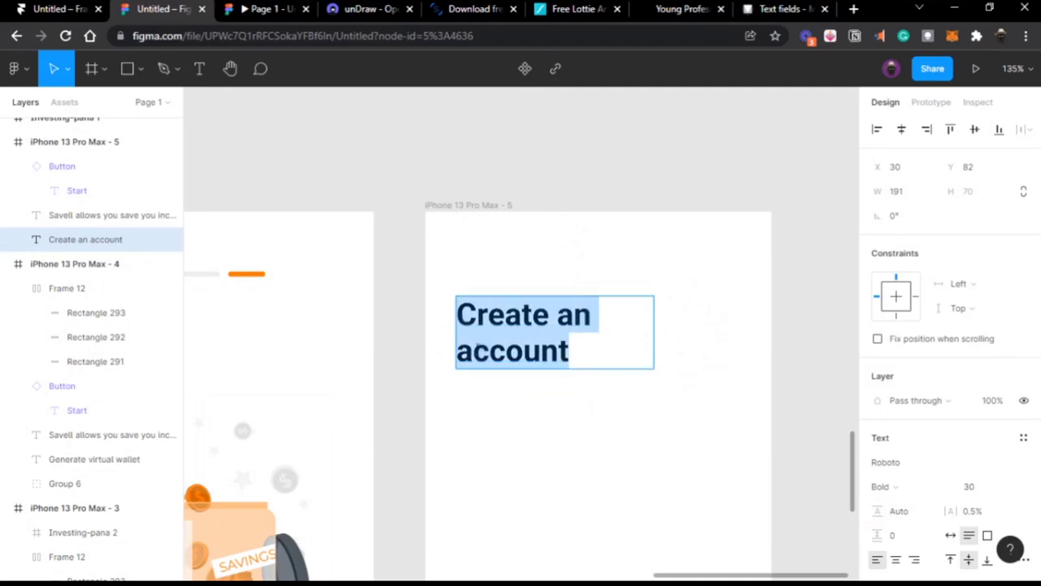
{"action": "left_click", "coordinate": [475, 350]}
{"action": "key", "text": "BackSpace"}
{"action": "type", "text": "A"}
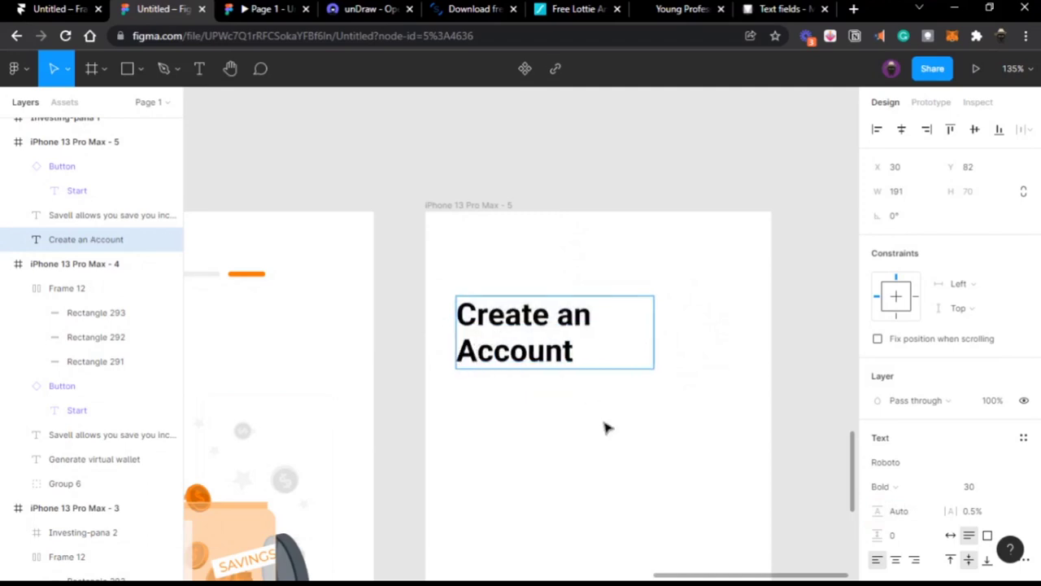
{"action": "left_click", "coordinate": [615, 439]}
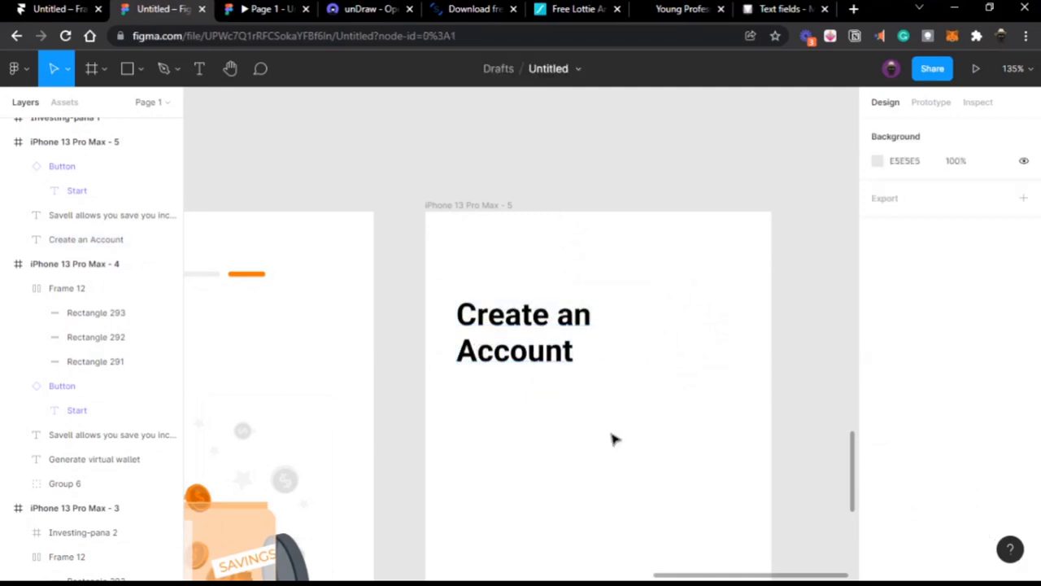
{"action": "left_click", "coordinate": [529, 346]}
{"action": "scroll", "coordinate": [529, 346], "scroll_direction": "down", "scroll_amount": 3}
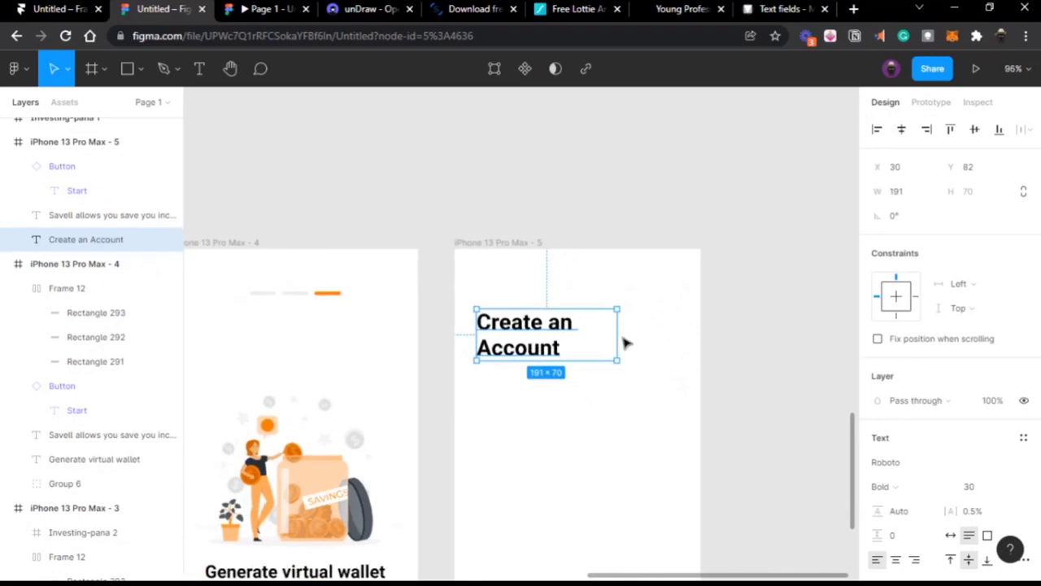
{"action": "left_click_drag", "start_coordinate": [617, 335], "coordinate": [577, 339]}
{"action": "scroll", "coordinate": [535, 200], "scroll_direction": "left", "scroll_amount": 3}
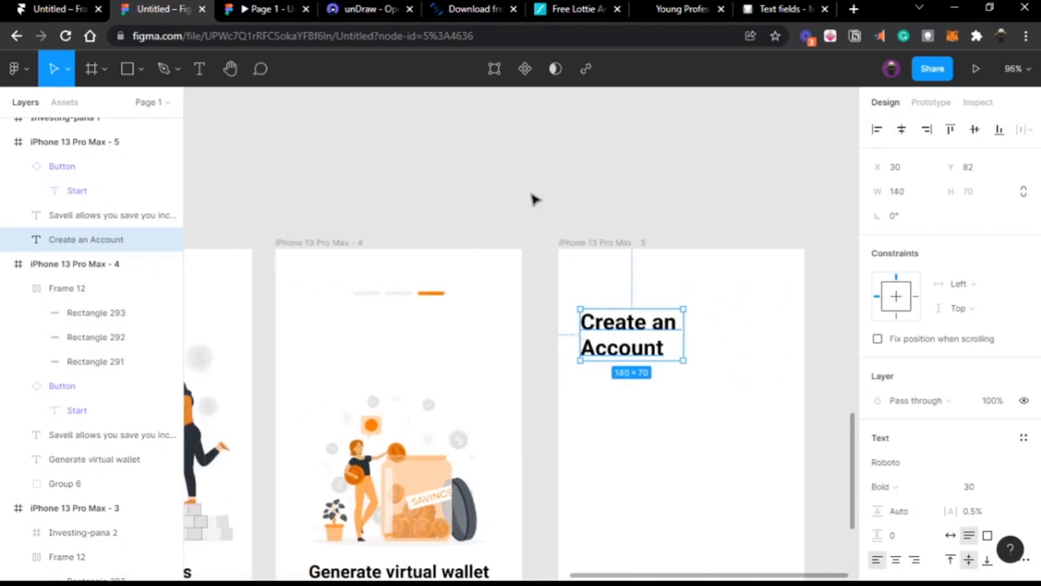
{"action": "left_click", "coordinate": [529, 195]}
{"action": "scroll", "coordinate": [529, 195], "scroll_direction": "down", "scroll_amount": 3}
{"action": "scroll", "coordinate": [529, 196], "scroll_direction": "up", "scroll_amount": 1}
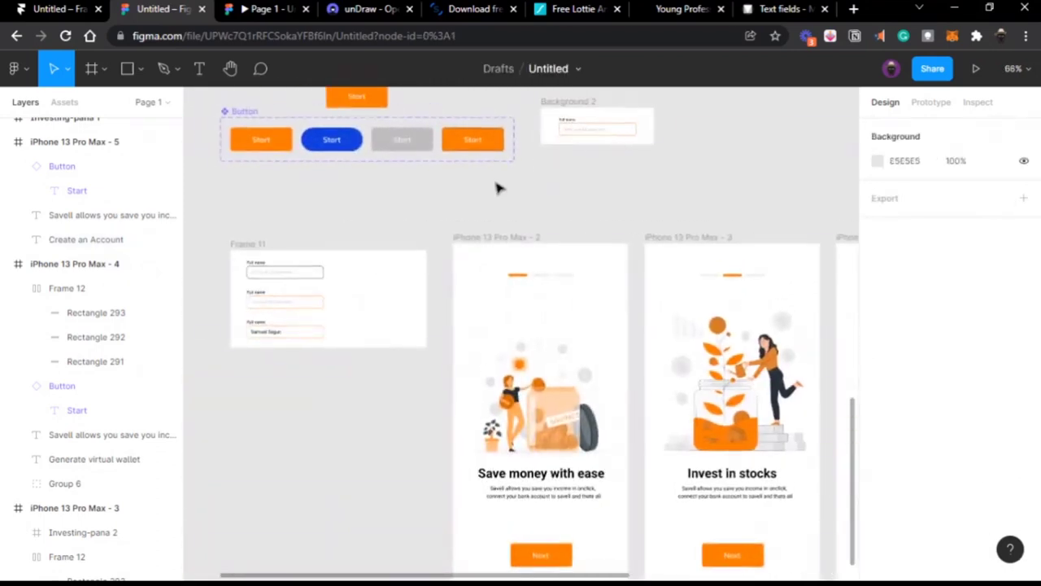
Step: Copy the Full name field from Frame 11 onto the Create an Account screen
{"action": "scroll", "coordinate": [454, 228], "scroll_direction": "up", "scroll_amount": 3}
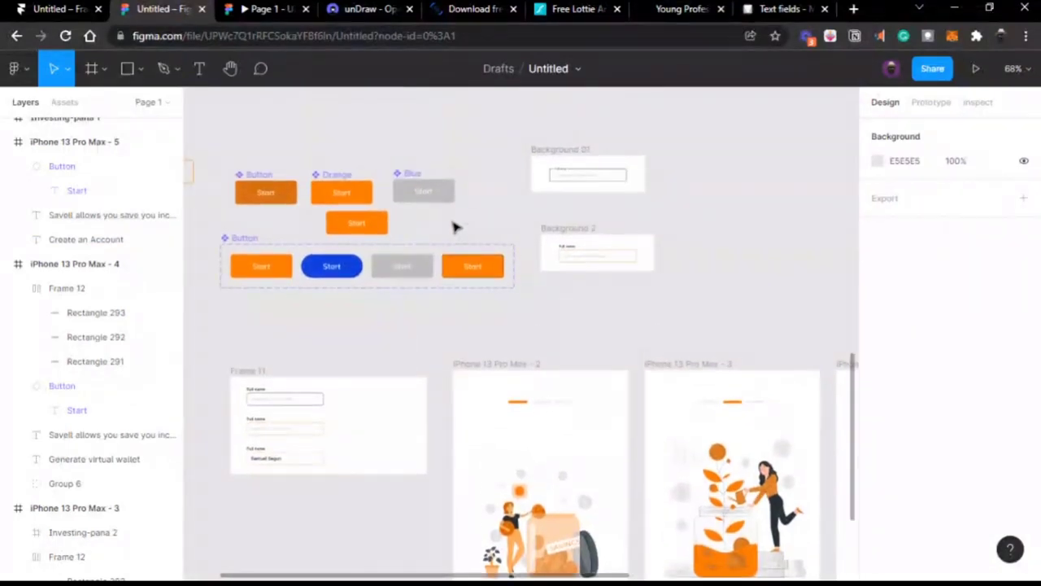
{"action": "left_click", "coordinate": [581, 178]}
{"action": "left_click_drag", "start_coordinate": [581, 177], "coordinate": [595, 466]}
{"action": "scroll", "coordinate": [595, 466], "scroll_direction": "up", "scroll_amount": 6}
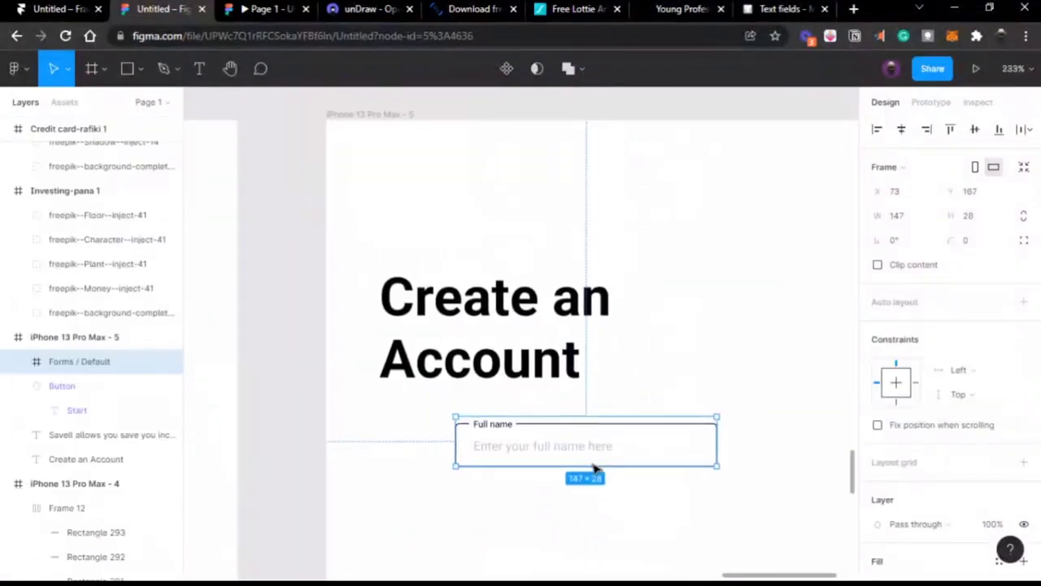
{"action": "scroll", "coordinate": [595, 466], "scroll_direction": "down", "scroll_amount": 2}
{"action": "scroll", "coordinate": [595, 466], "scroll_direction": "right", "scroll_amount": 2}
{"action": "scroll", "coordinate": [594, 466], "scroll_direction": "down", "scroll_amount": 1}
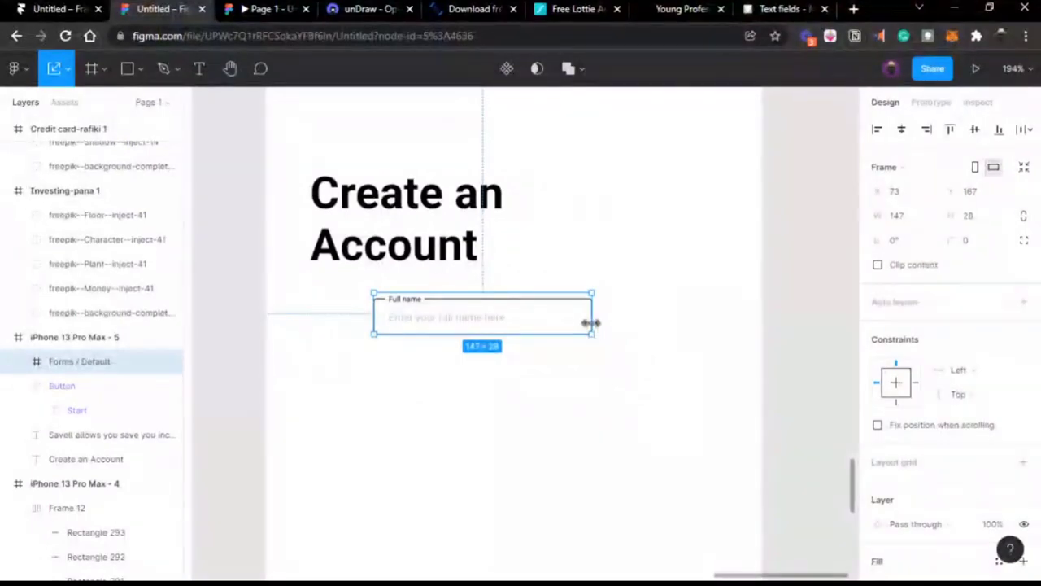
Step: Enlarge the Full name field to about 247 px wide under the heading
{"action": "left_click_drag", "start_coordinate": [590, 321], "coordinate": [724, 323]}
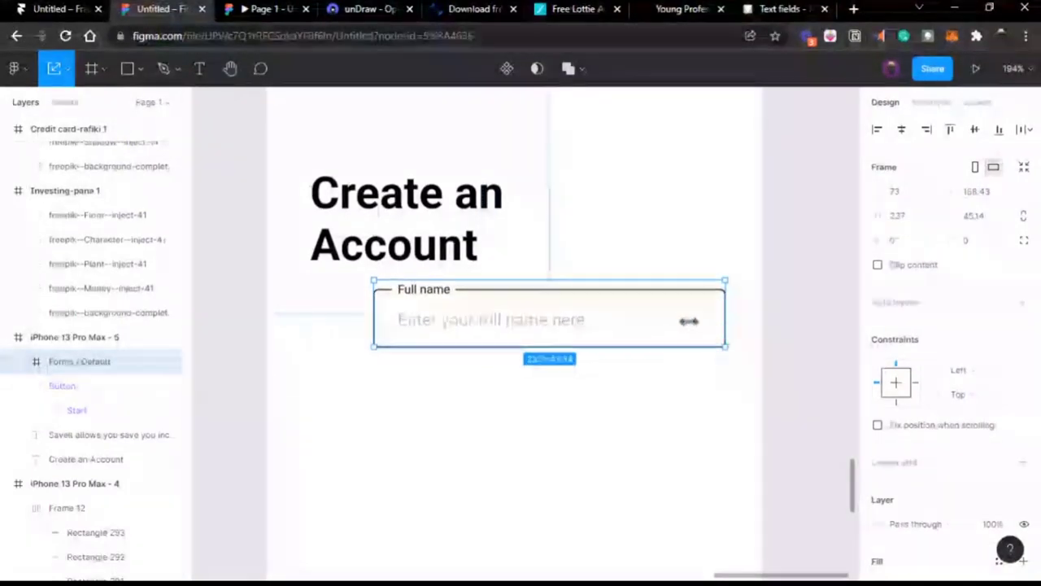
{"action": "left_click_drag", "start_coordinate": [623, 322], "coordinate": [557, 384]}
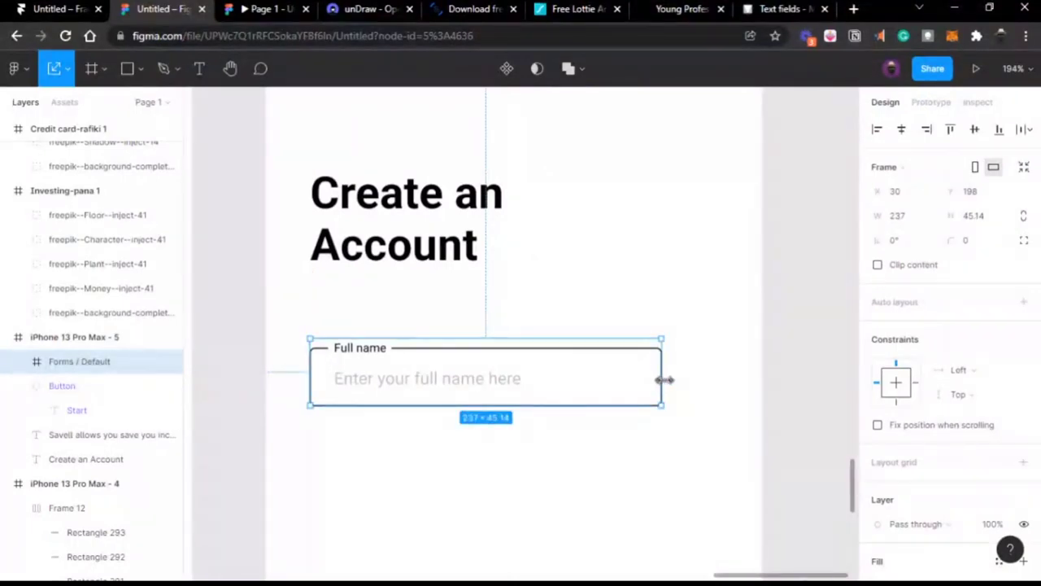
{"action": "left_click_drag", "start_coordinate": [663, 379], "coordinate": [677, 379]}
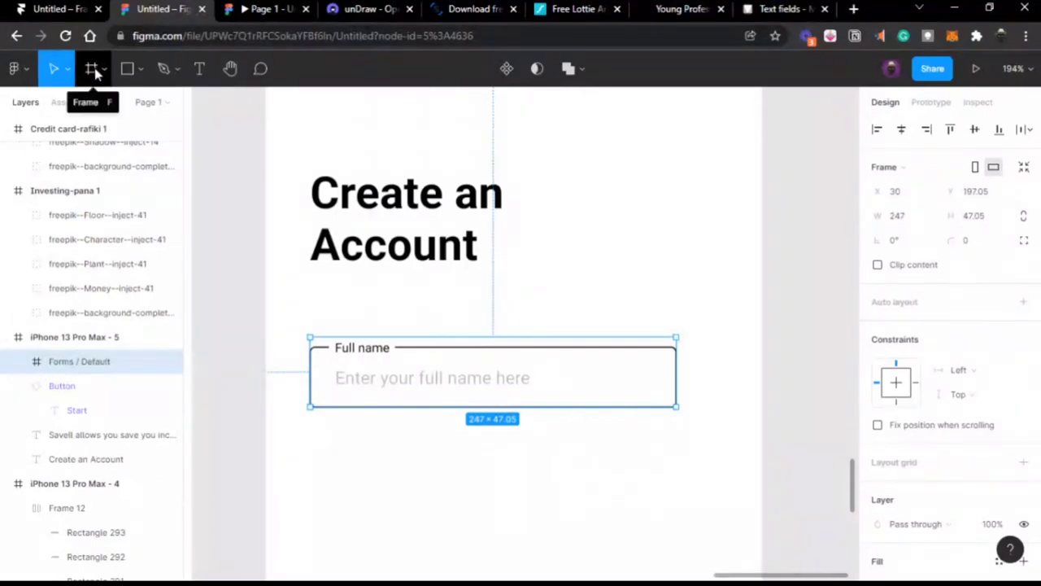
{"action": "left_click", "coordinate": [19, 361]}
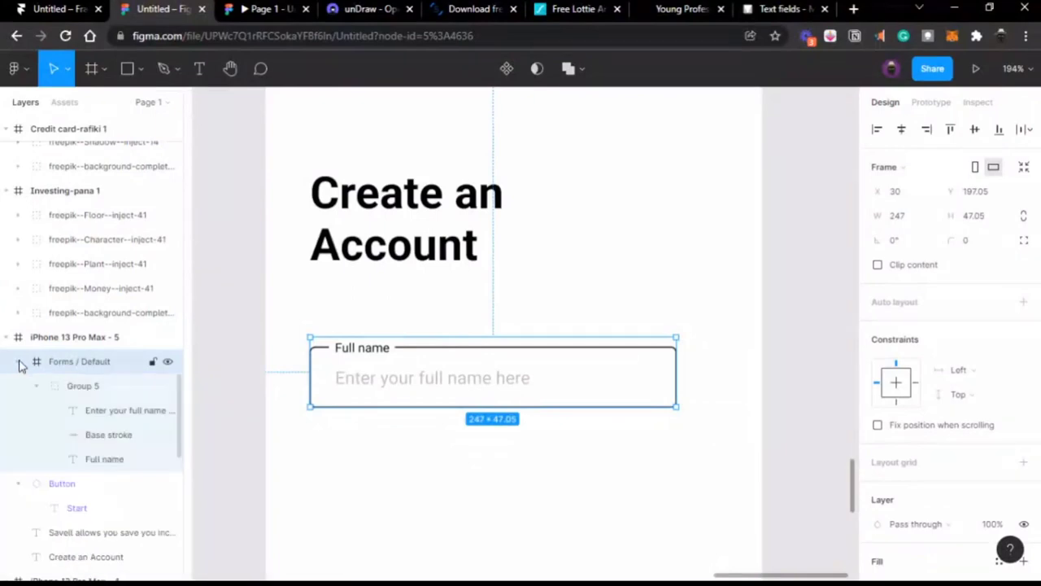
{"action": "left_click", "coordinate": [64, 392]}
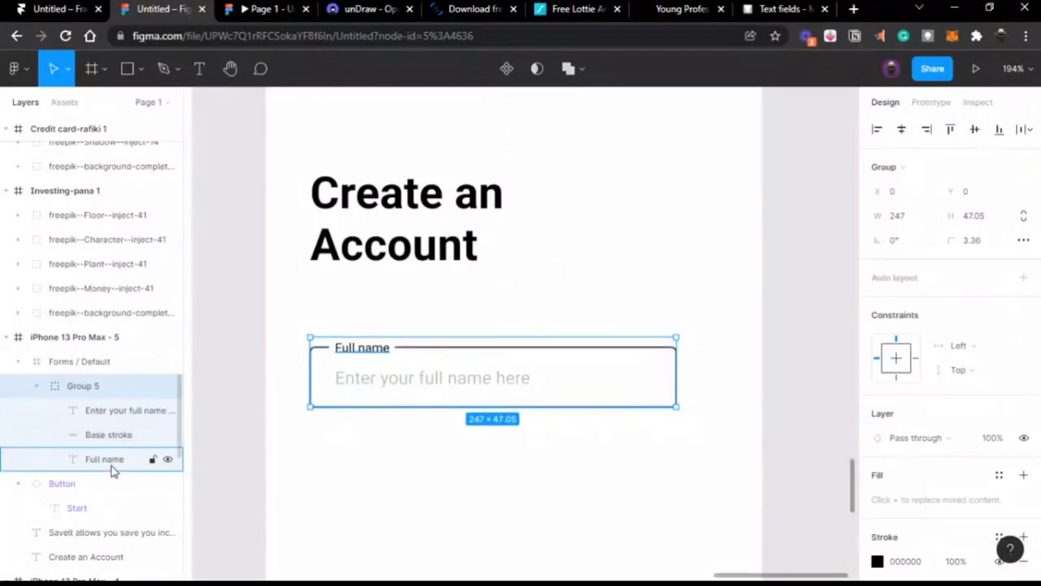
{"action": "left_click", "coordinate": [237, 370]}
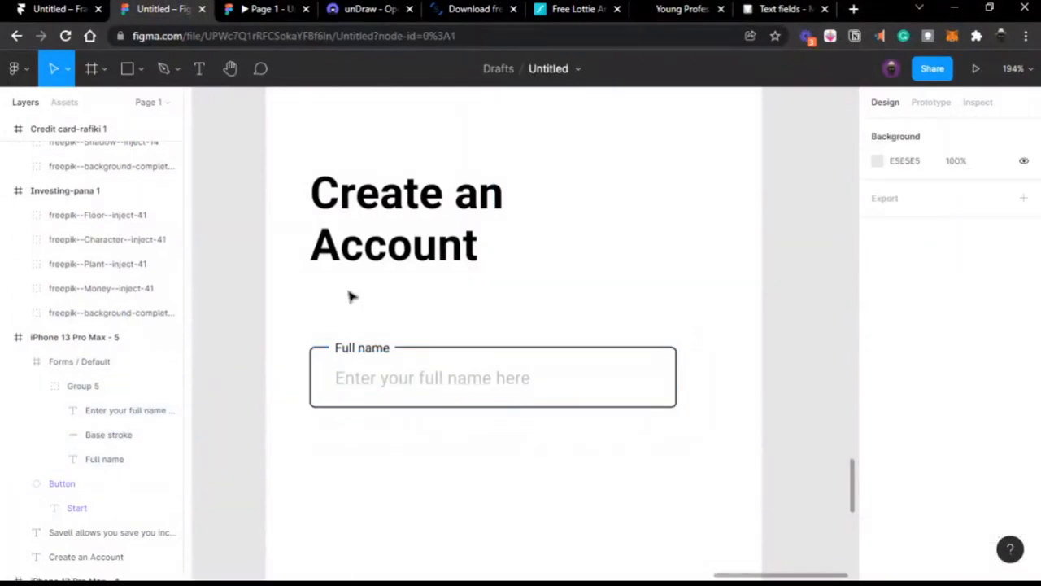
{"action": "scroll", "coordinate": [351, 296], "scroll_direction": "down", "scroll_amount": 5}
Step: Expand the savings illustration's Group 6 and freepik--Text--inject-6 layers to inspect them
{"action": "scroll", "coordinate": [350, 295], "scroll_direction": "left", "scroll_amount": 1}
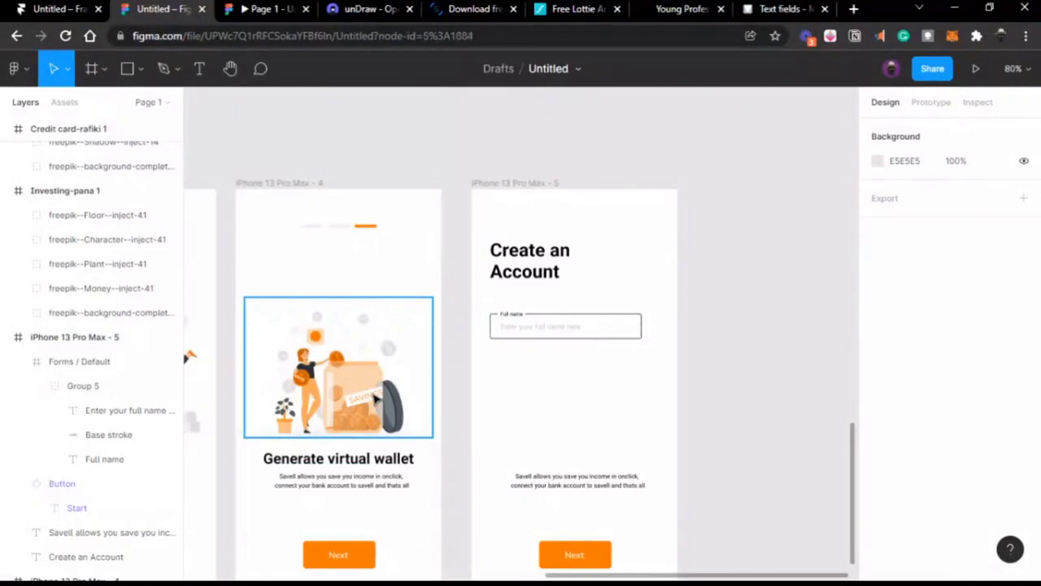
{"action": "left_click", "coordinate": [376, 398]}
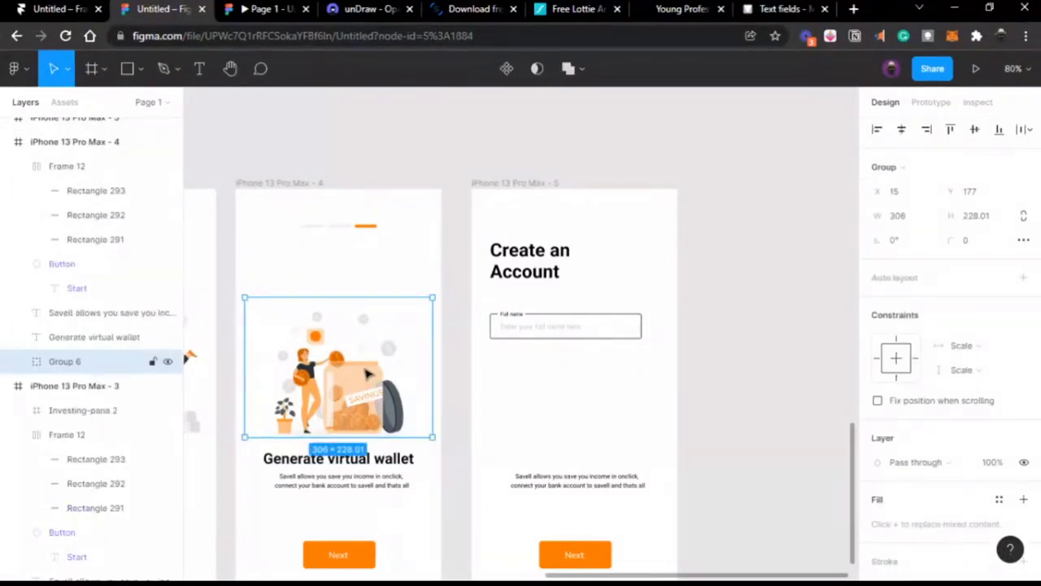
{"action": "left_click", "coordinate": [20, 362]}
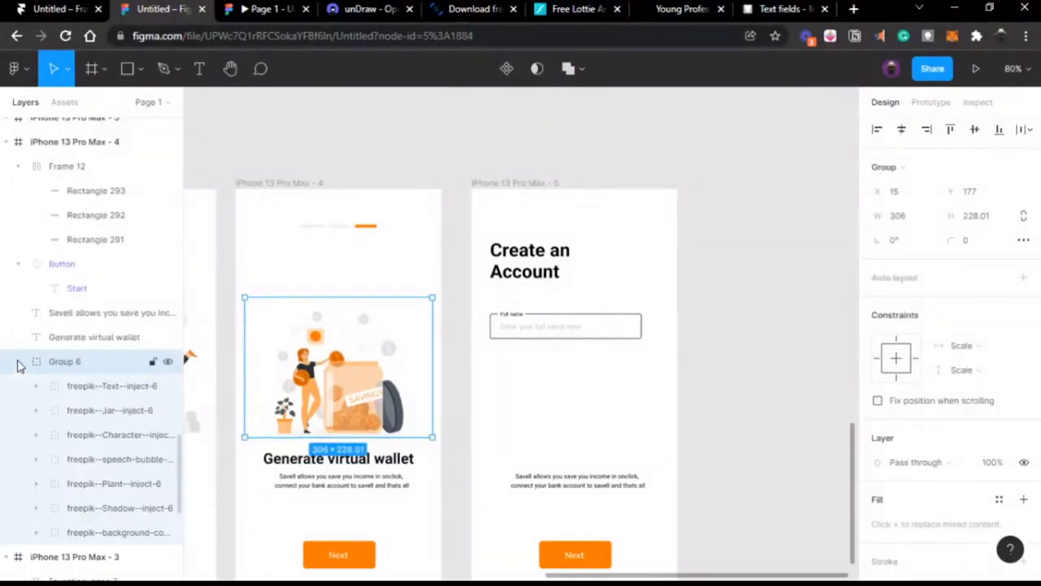
{"action": "scroll", "coordinate": [32, 439], "scroll_direction": "down", "scroll_amount": 1}
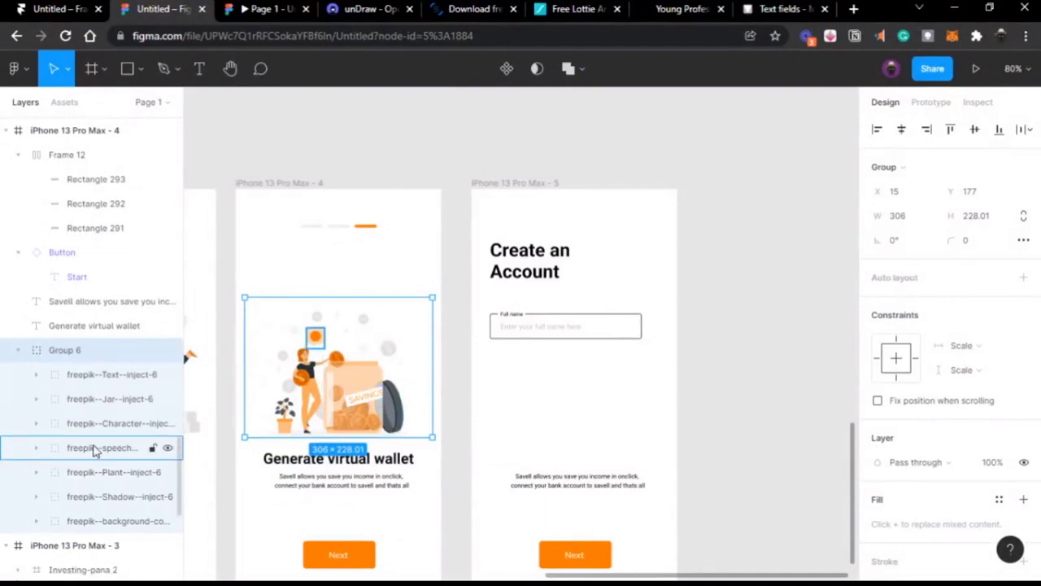
{"action": "left_click", "coordinate": [36, 369]}
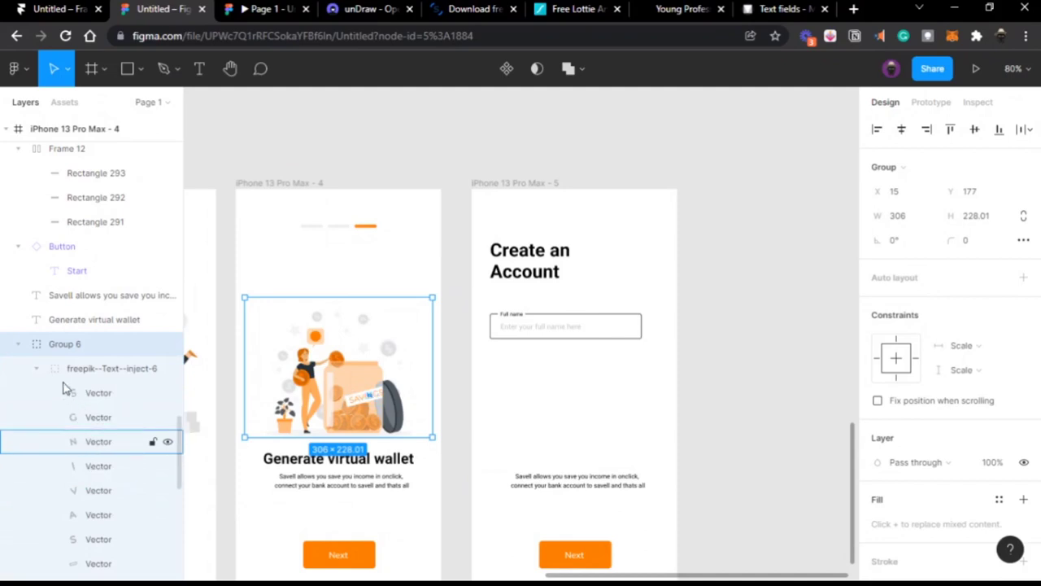
{"action": "left_click", "coordinate": [36, 370]}
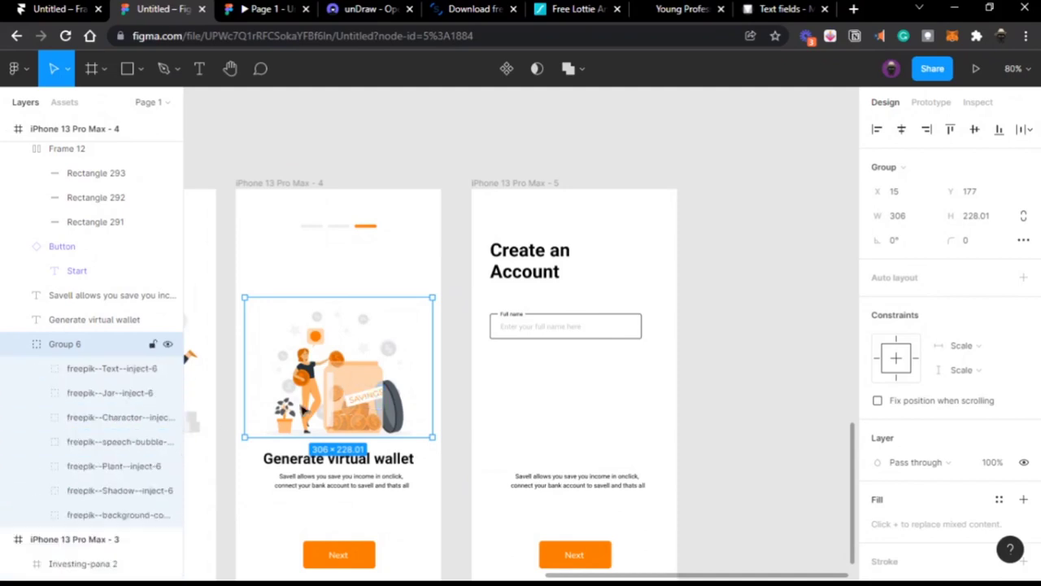
{"action": "scroll", "coordinate": [303, 411], "scroll_direction": "up", "scroll_amount": 6}
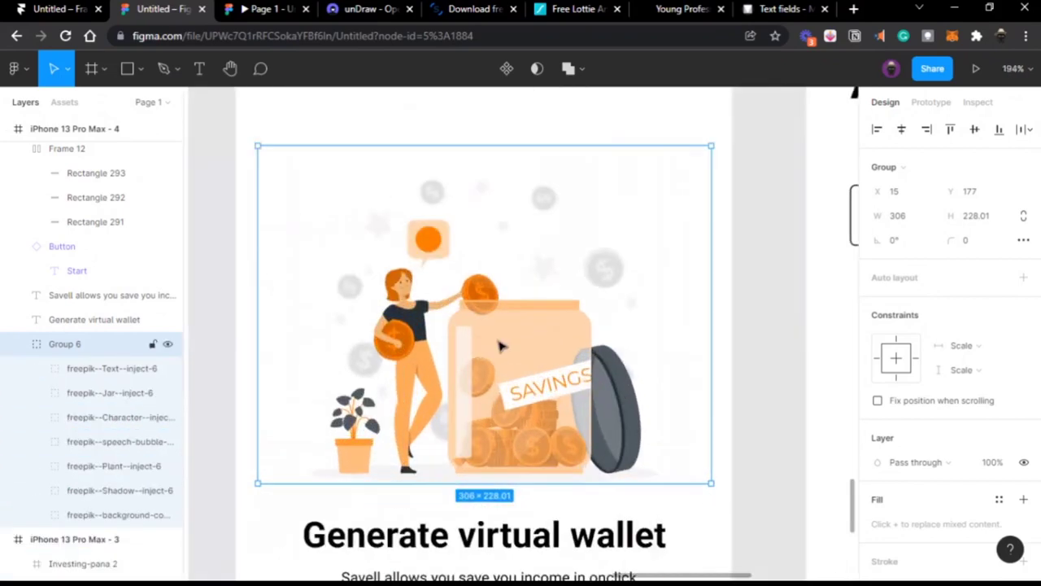
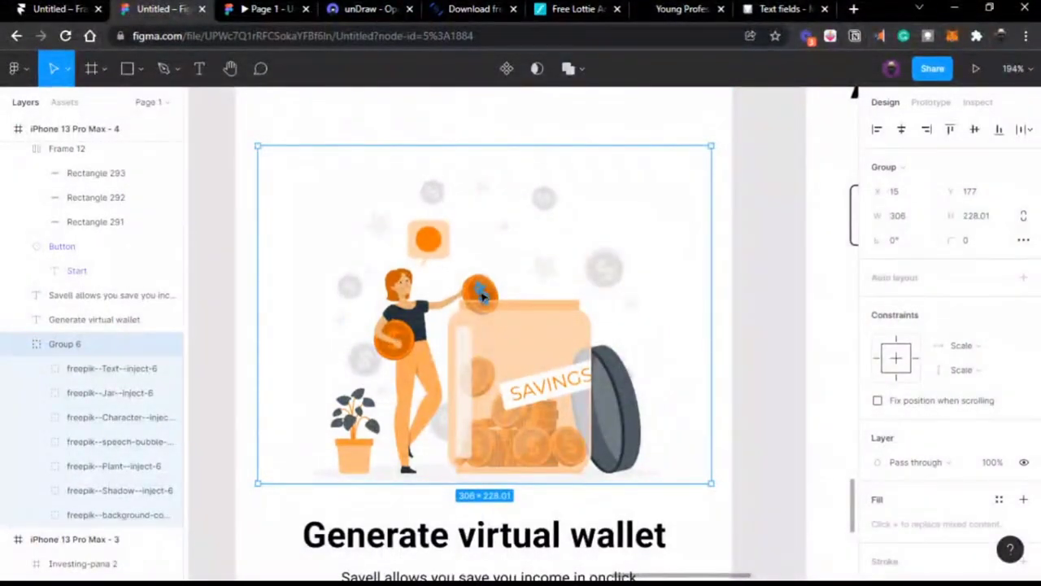
Step: Duplicate a coin in the savings illustration, then delete the copy
{"action": "left_click", "coordinate": [483, 296], "text": "ctrl"}
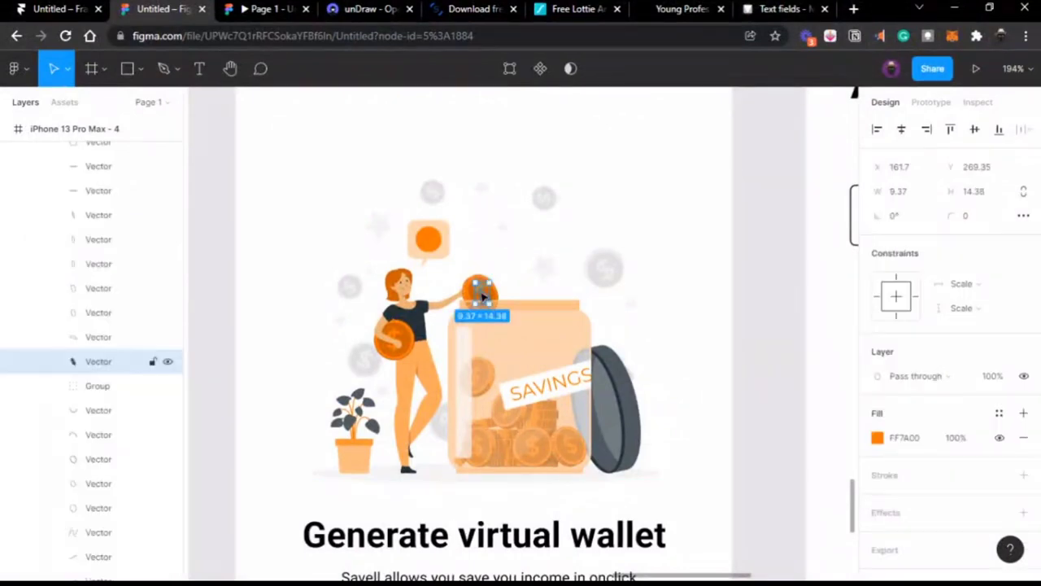
{"action": "left_click_drag", "start_coordinate": [485, 297], "coordinate": [545, 152]}
{"action": "scroll", "coordinate": [521, 143], "scroll_direction": "up", "scroll_amount": 1}
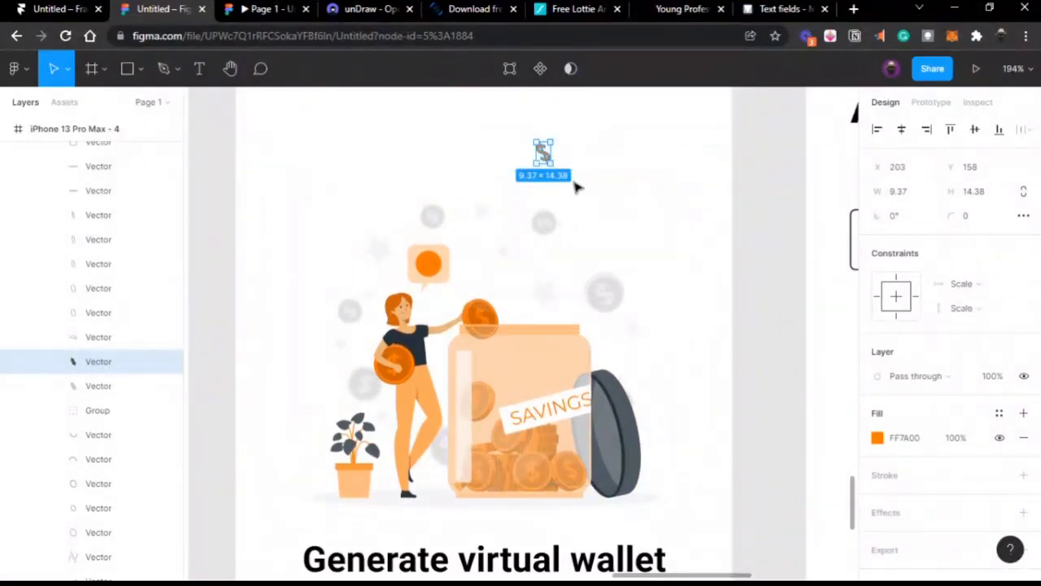
{"action": "key", "text": "Delete"}
Step: Duplicate the Full name field just below itself and relabel the copy for email
{"action": "scroll", "coordinate": [575, 187], "scroll_direction": "right", "scroll_amount": 2}
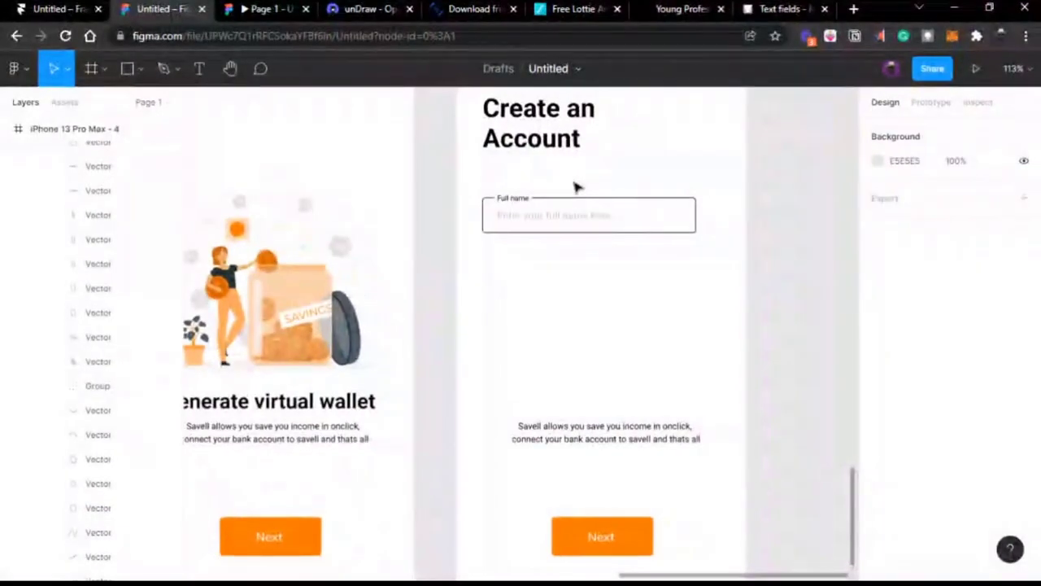
{"action": "left_click", "coordinate": [588, 216]}
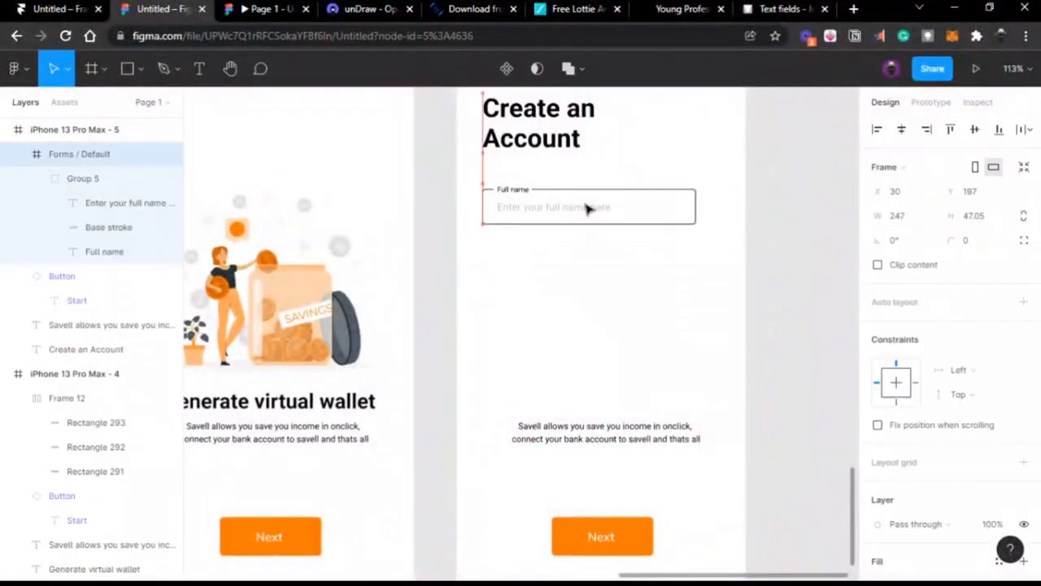
{"action": "scroll", "coordinate": [587, 210], "scroll_direction": "right", "scroll_amount": 1}
{"action": "scroll", "coordinate": [569, 211], "scroll_direction": "right", "scroll_amount": 1}
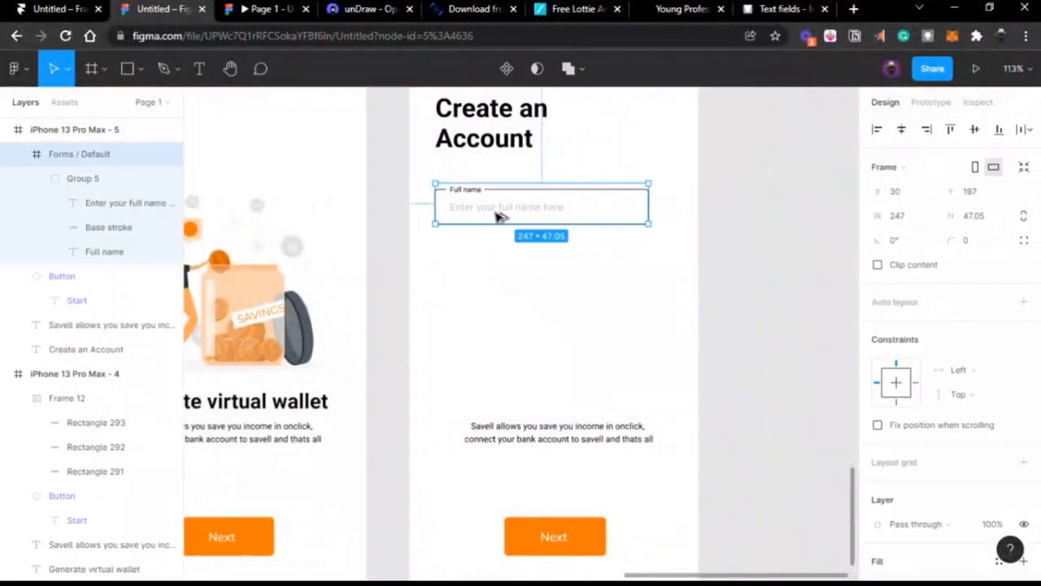
{"action": "left_click_drag", "start_coordinate": [499, 215], "coordinate": [491, 265]}
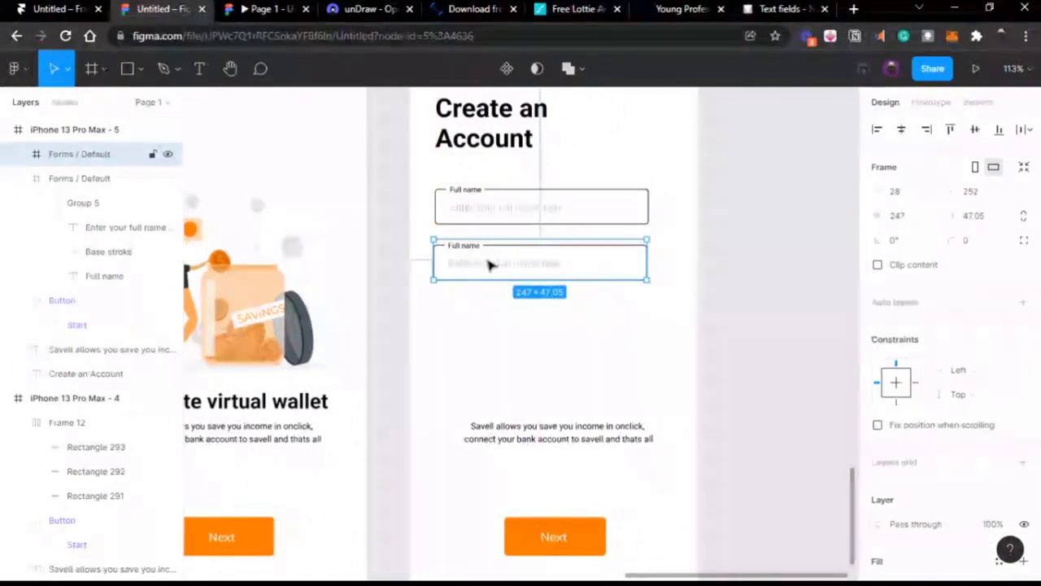
{"action": "double_click", "coordinate": [469, 245]}
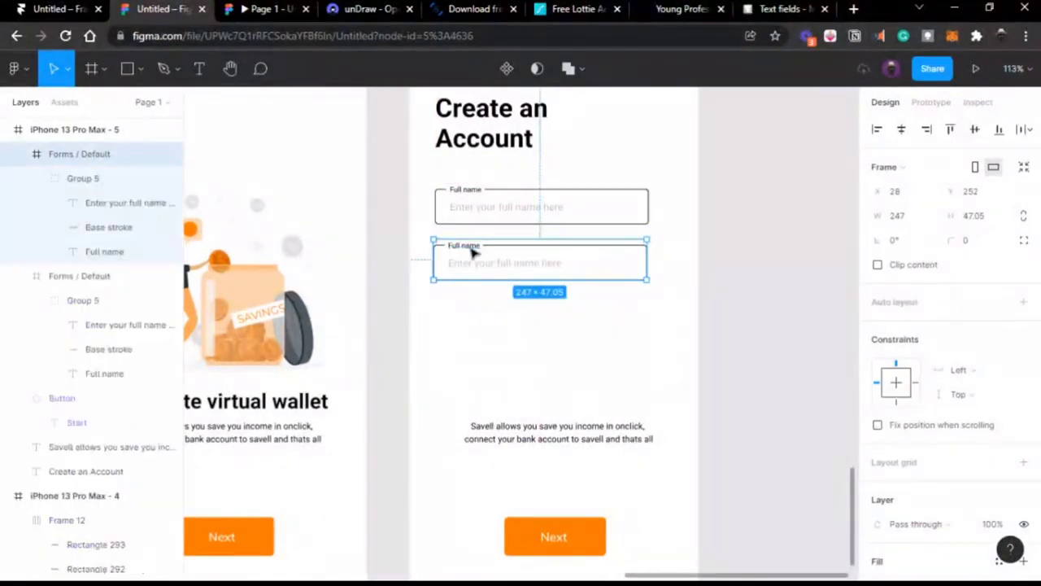
{"action": "type", "text": "Ema"}
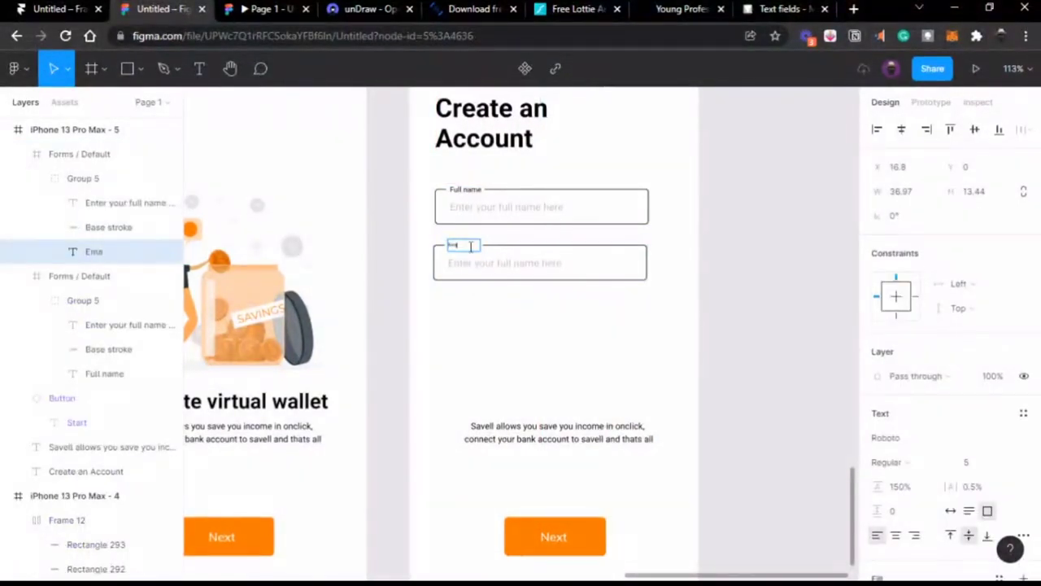
{"action": "type", "text": "il"}
{"action": "key", "text": "ctrl+z"}
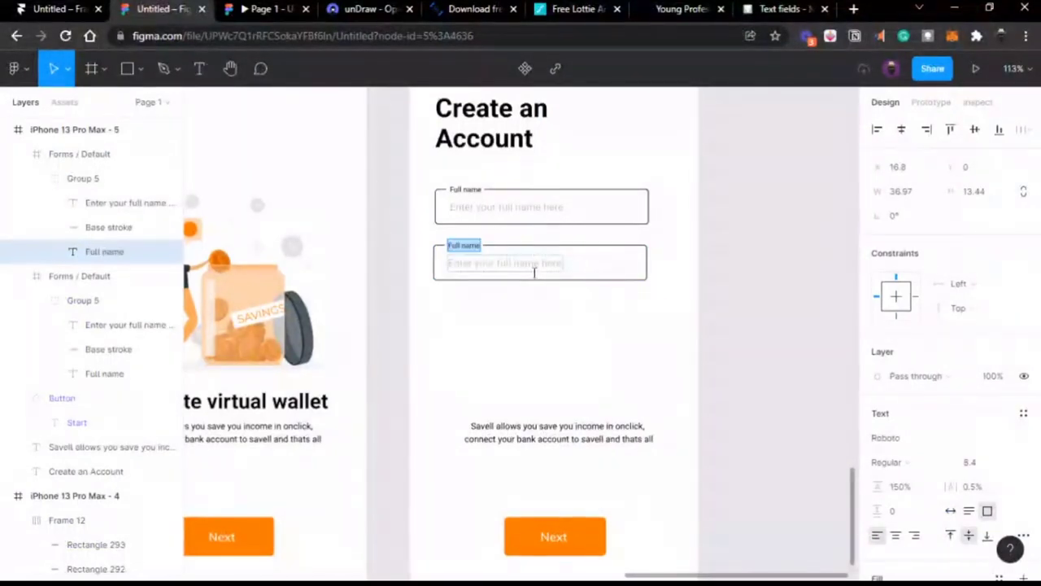
{"action": "type", "text": "Email"}
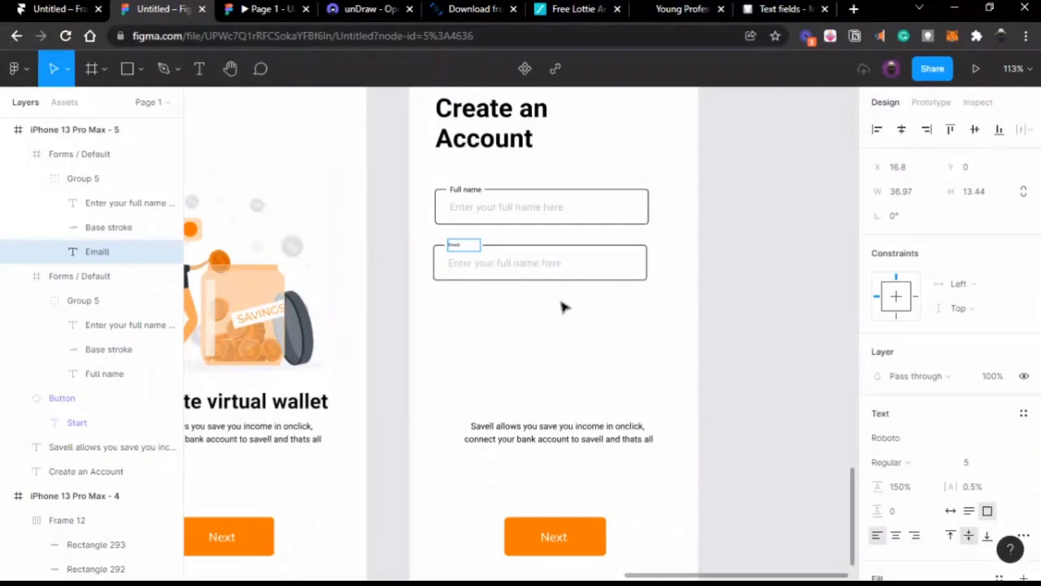
{"action": "key", "text": "Escape"}
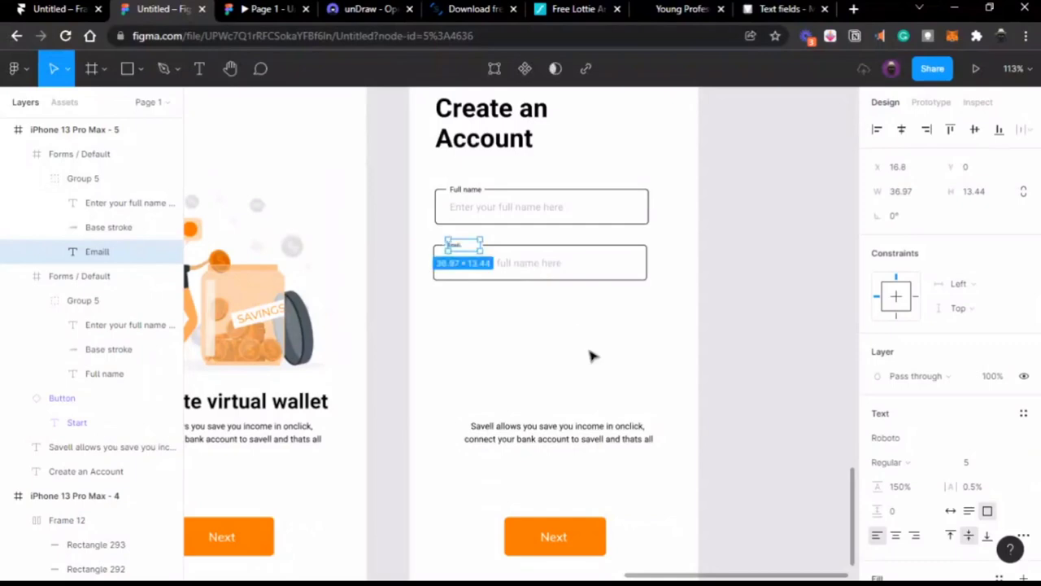
{"action": "scroll", "coordinate": [533, 288], "scroll_direction": "up", "scroll_amount": 5}
{"action": "scroll", "coordinate": [489, 277], "scroll_direction": "up", "scroll_amount": 3}
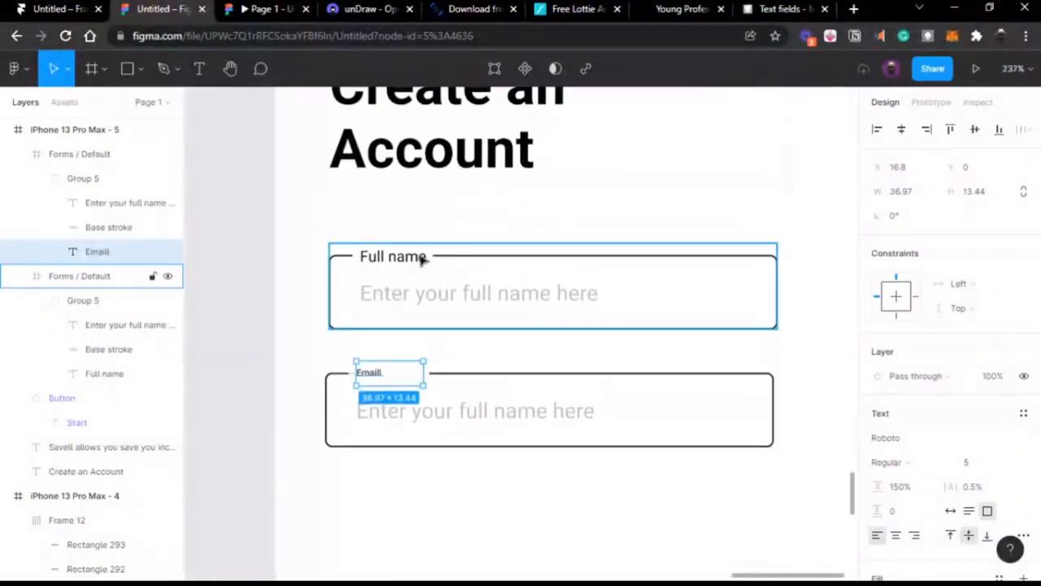
Step: Set the email label's font size to 8.4 to match the Full name label
{"action": "left_click", "coordinate": [406, 259]}
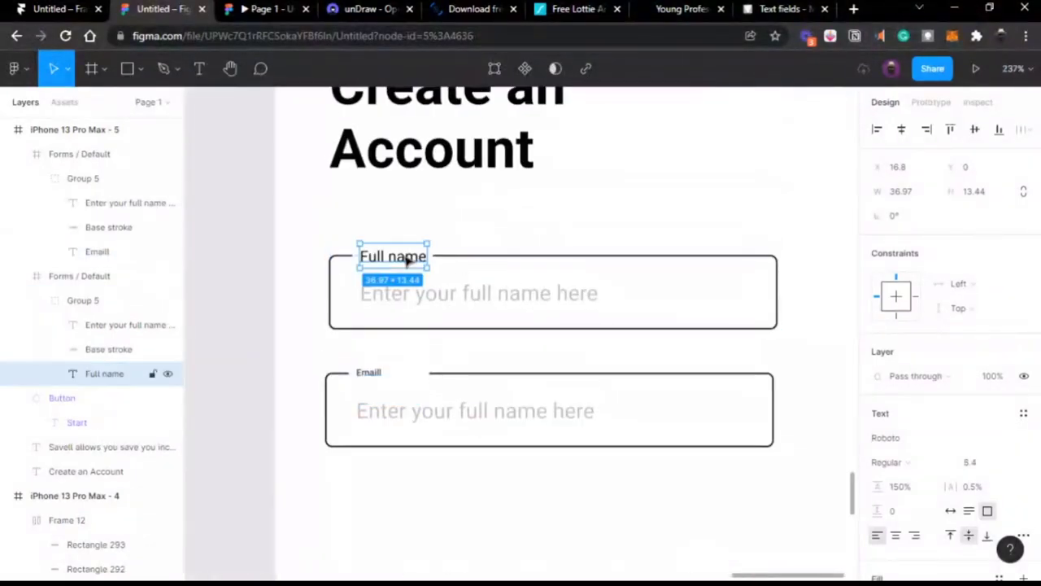
{"action": "left_click", "coordinate": [376, 375]}
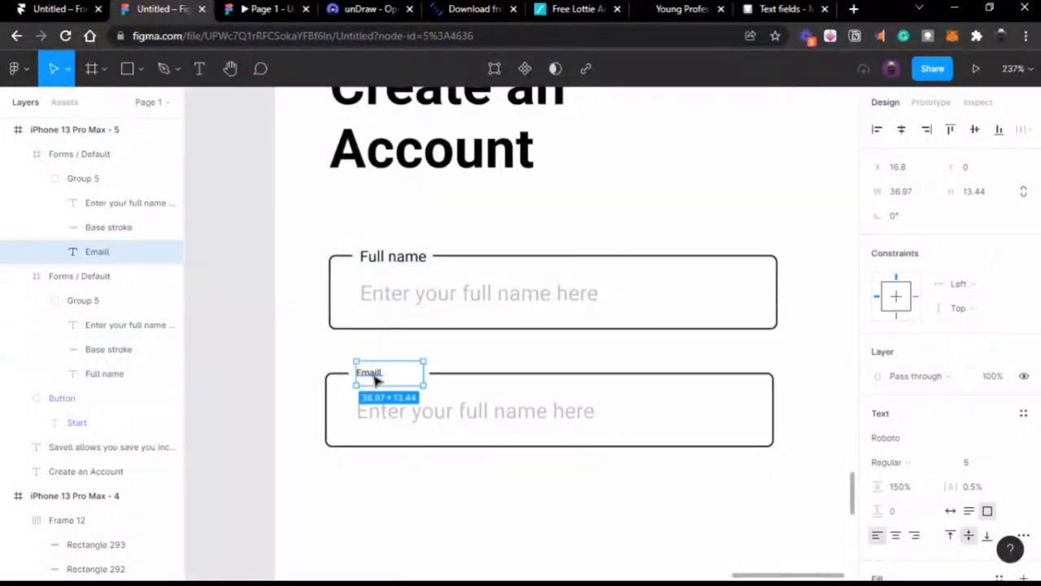
{"action": "left_click", "coordinate": [976, 464]}
{"action": "type", "text": "8.4"}
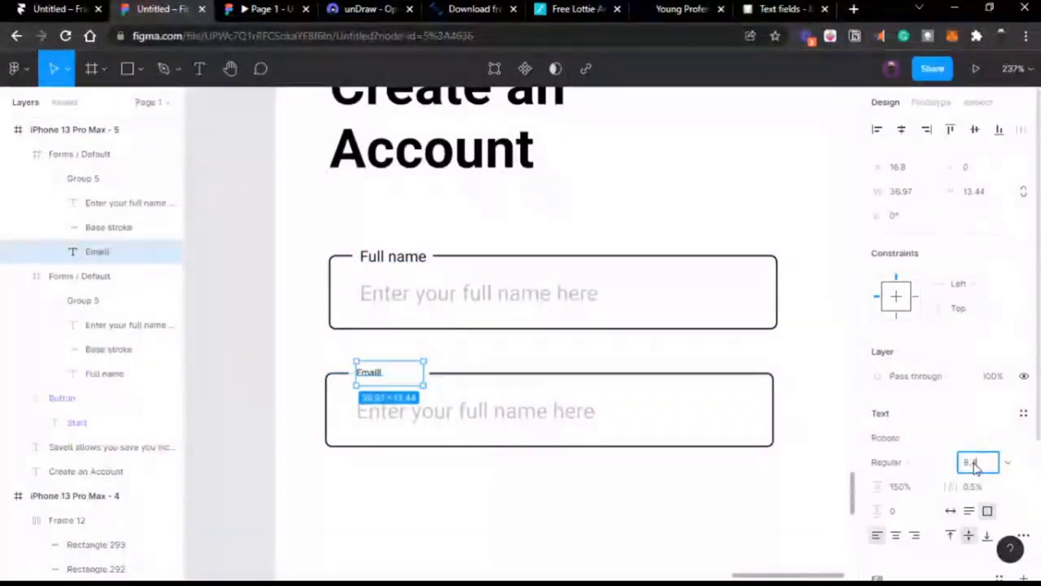
{"action": "key", "text": "Return"}
Step: Extend the label to 'Emaill address' and set it to auto width on one line
{"action": "double_click", "coordinate": [401, 382]}
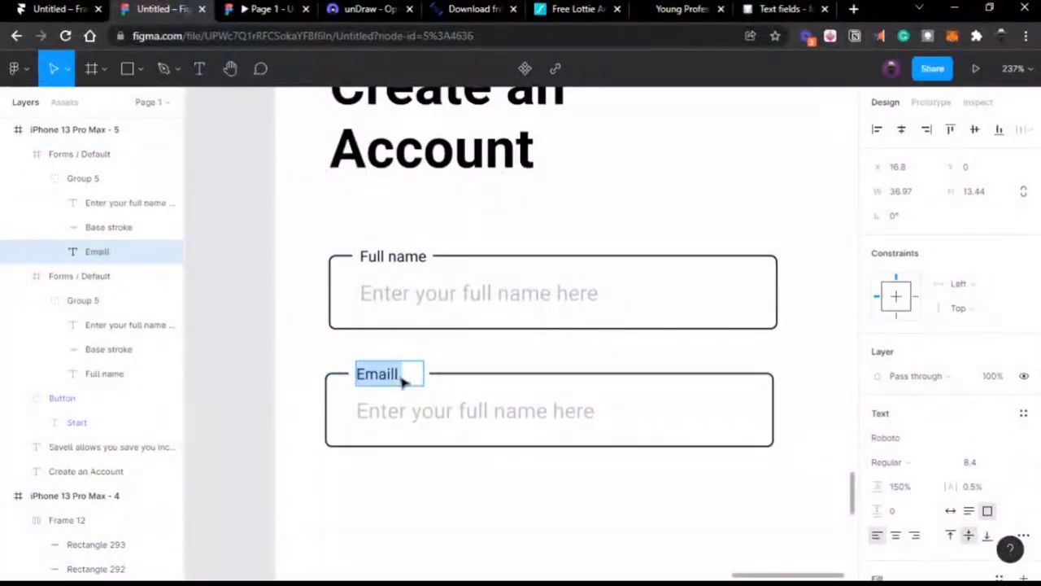
{"action": "left_click", "coordinate": [401, 376]}
{"action": "type", "text": "address"}
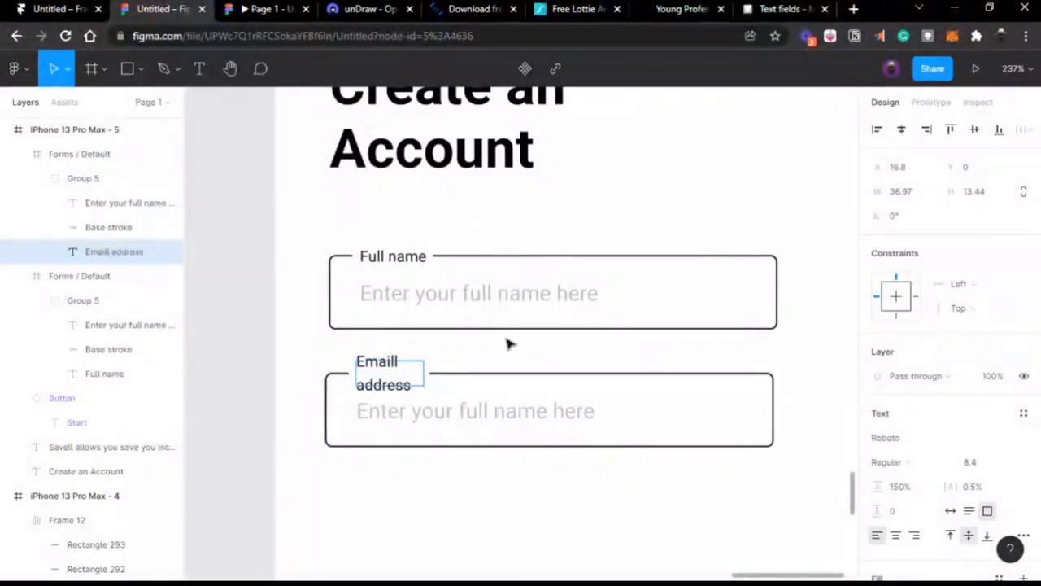
{"action": "left_click", "coordinate": [950, 511]}
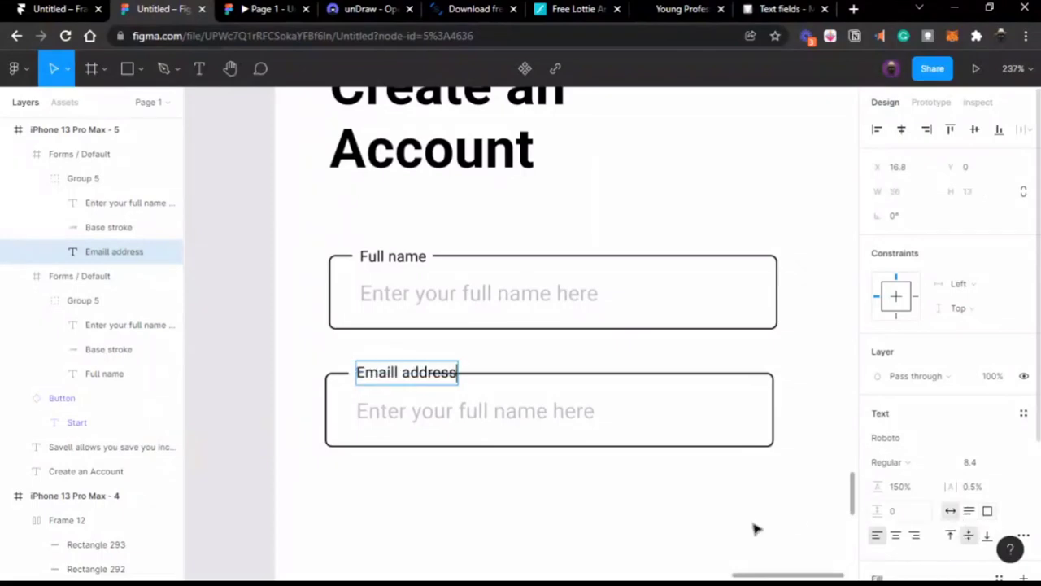
{"action": "left_click", "coordinate": [491, 376]}
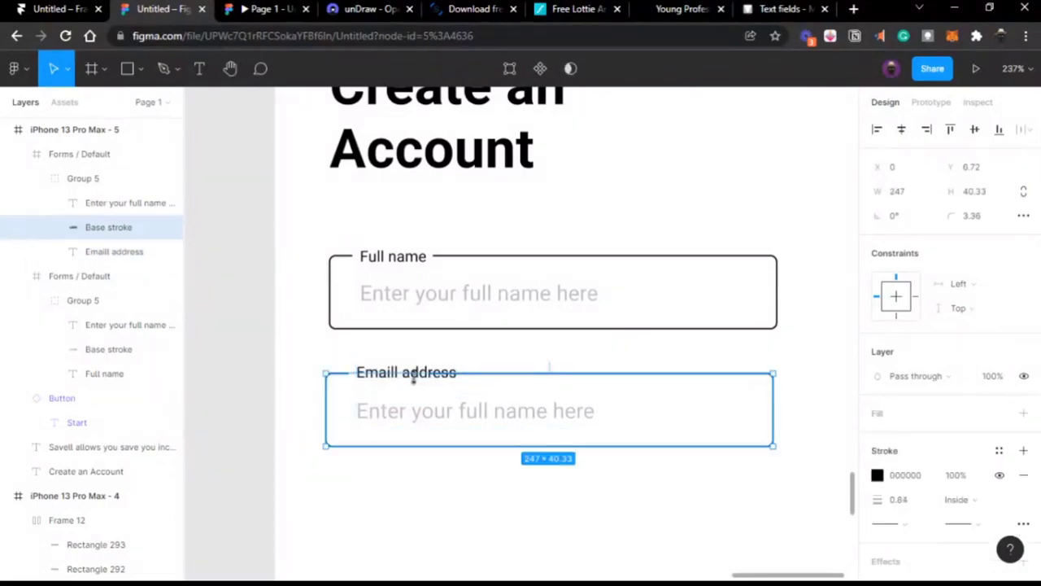
Step: Move the field outline's gap point so it clears the longer label
{"action": "double_click", "coordinate": [471, 370]}
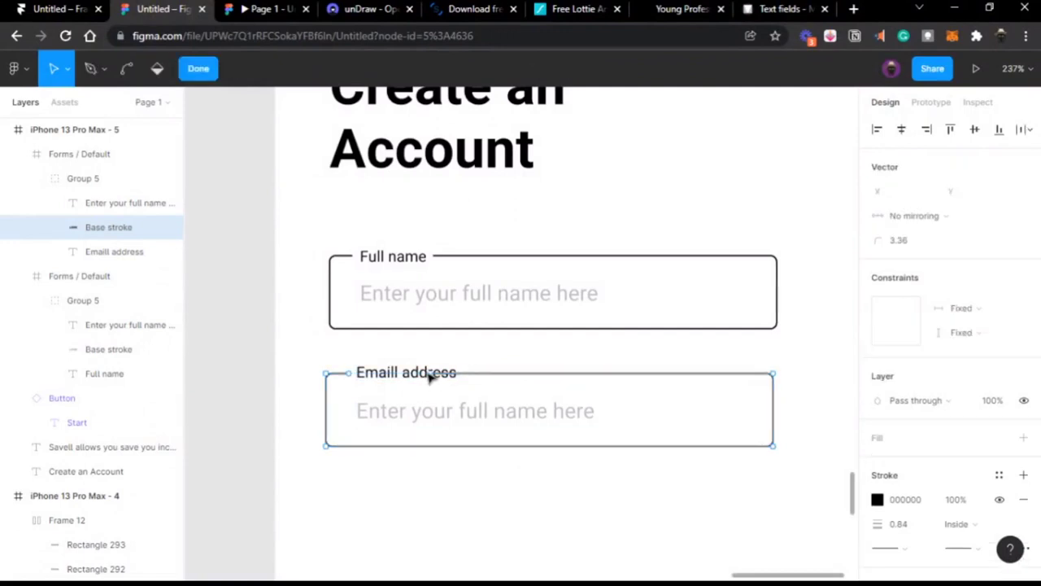
{"action": "left_click_drag", "start_coordinate": [471, 372], "coordinate": [475, 376]}
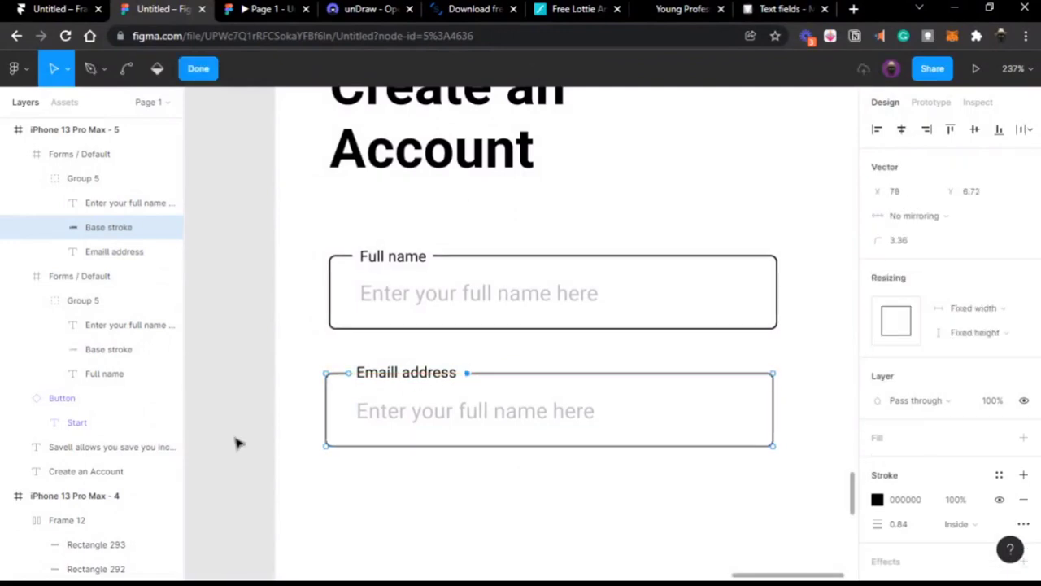
{"action": "key", "text": "Escape"}
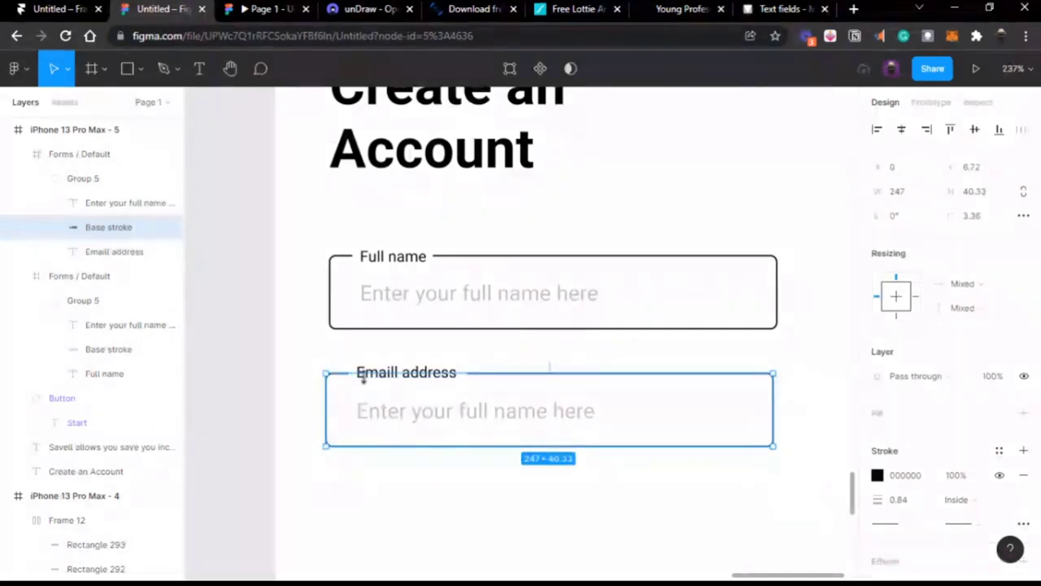
{"action": "left_click", "coordinate": [371, 378]}
{"action": "scroll", "coordinate": [371, 383], "scroll_direction": "right", "scroll_amount": 2}
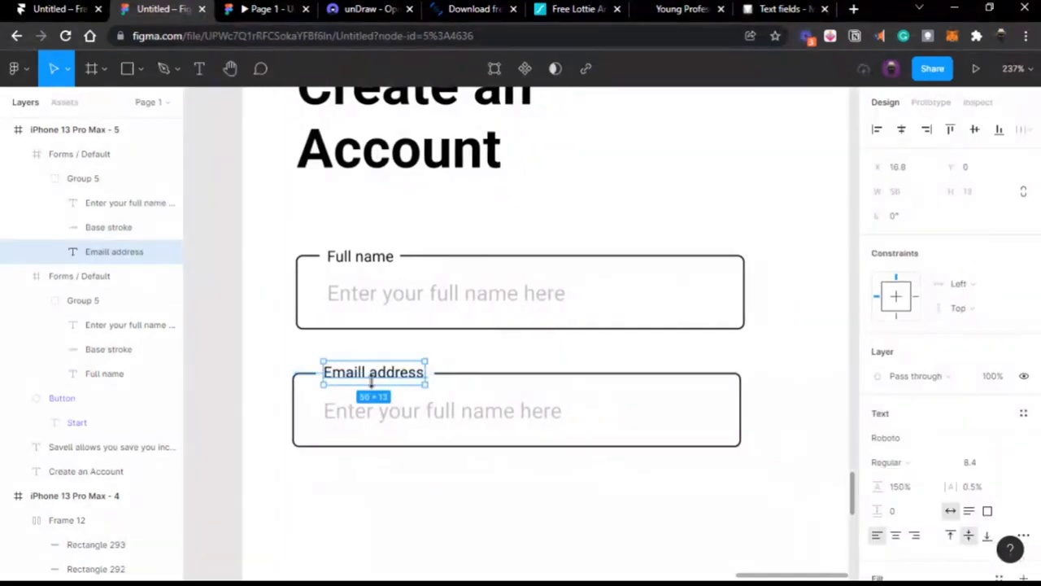
{"action": "left_click", "coordinate": [211, 405]}
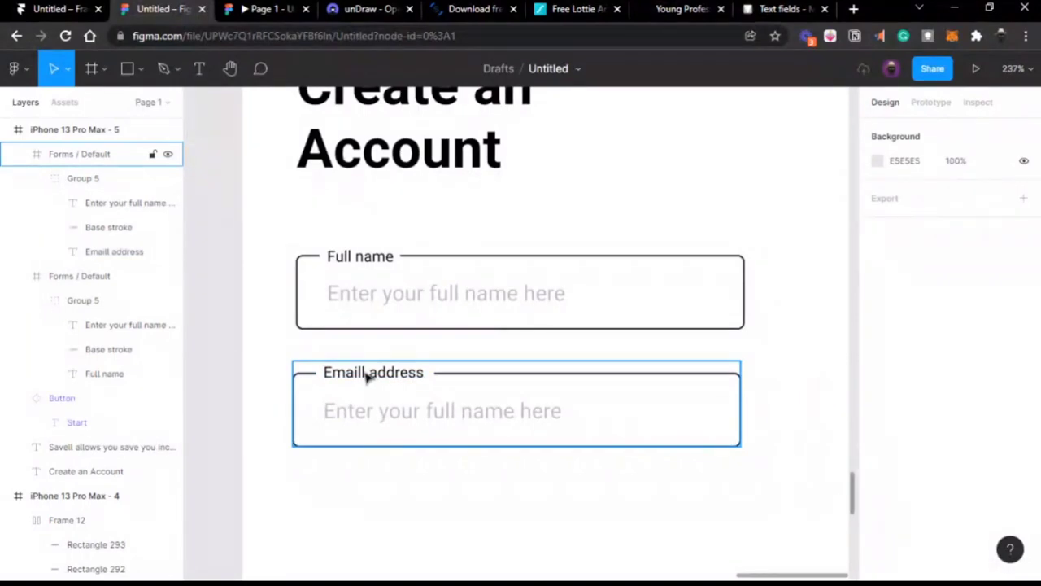
Step: Correct the label from 'Emaill address' to 'Email address'
{"action": "double_click", "coordinate": [366, 375]}
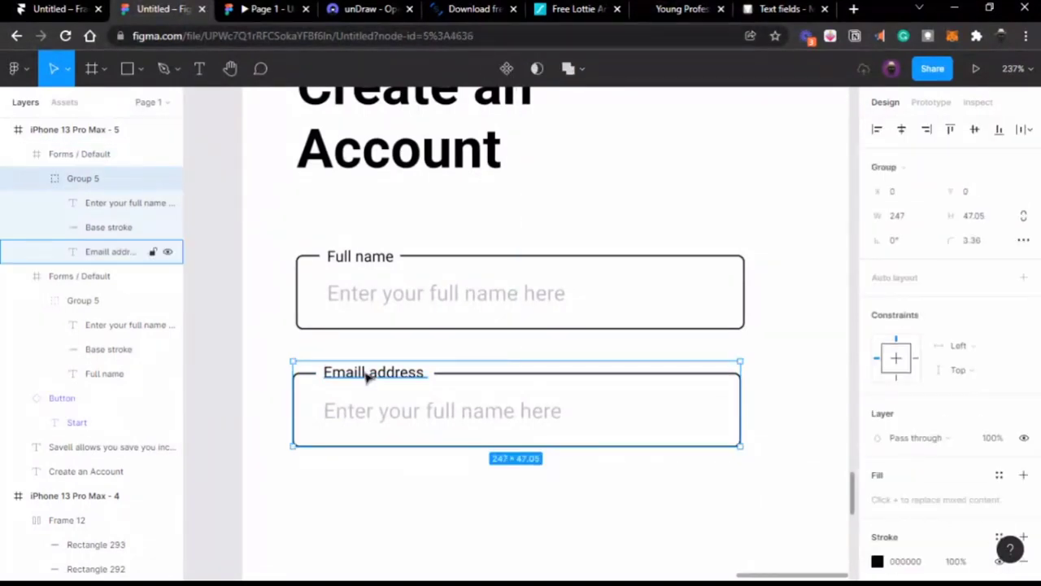
{"action": "double_click", "coordinate": [366, 376]}
{"action": "left_click", "coordinate": [366, 372]}
{"action": "key", "text": "BackSpace"}
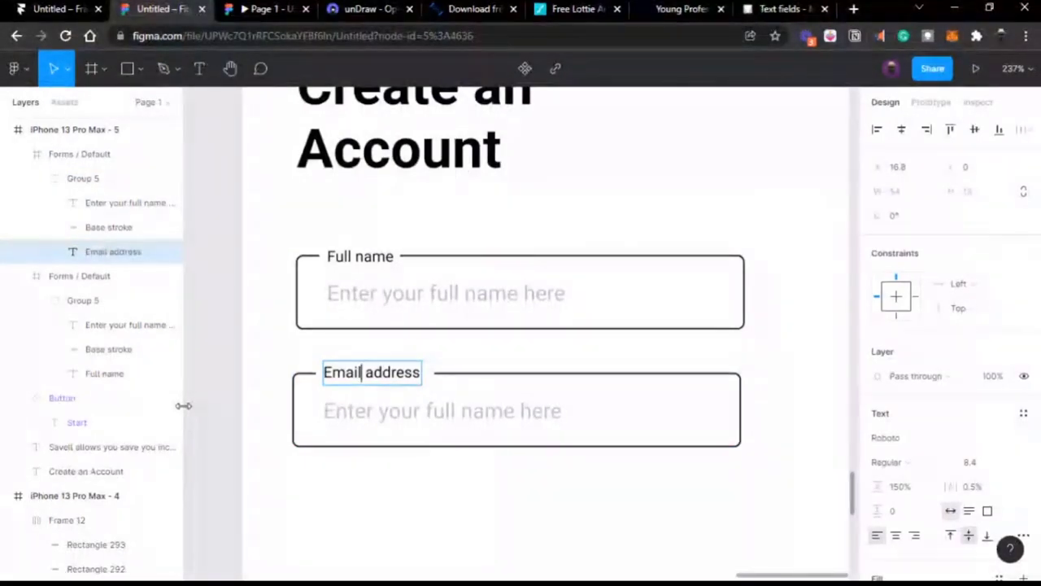
{"action": "key", "text": "Escape"}
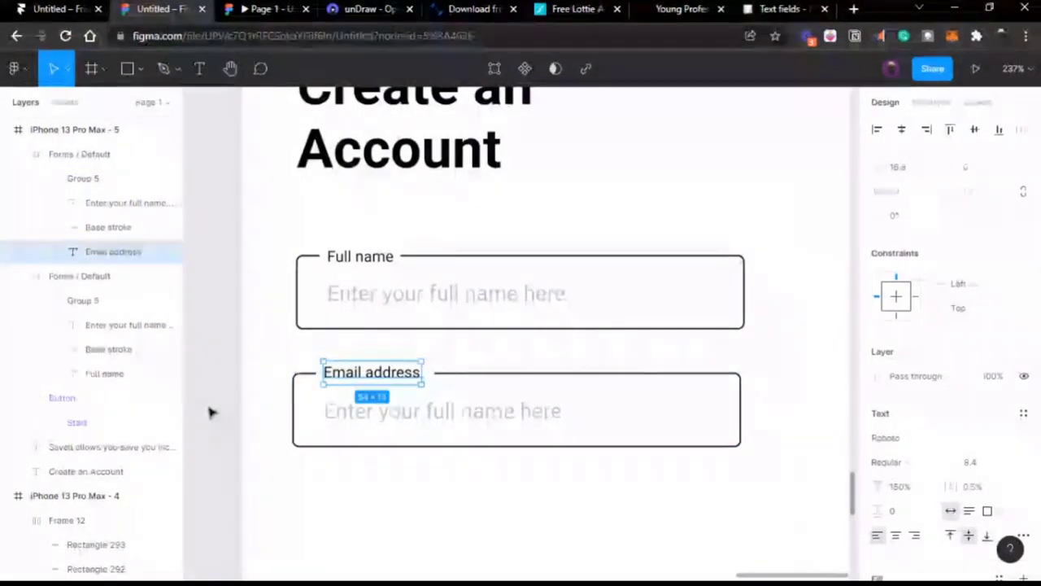
{"action": "left_click", "coordinate": [209, 412]}
Step: Pull the outline's gap end closer to the Email address label
{"action": "double_click", "coordinate": [396, 386]}
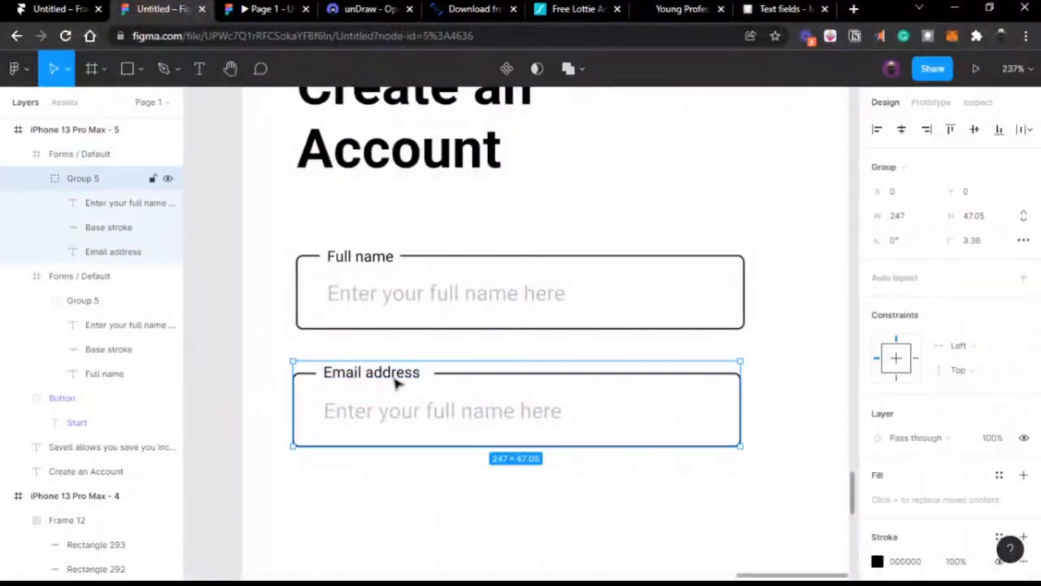
{"action": "left_click", "coordinate": [396, 384]}
{"action": "double_click", "coordinate": [456, 376]}
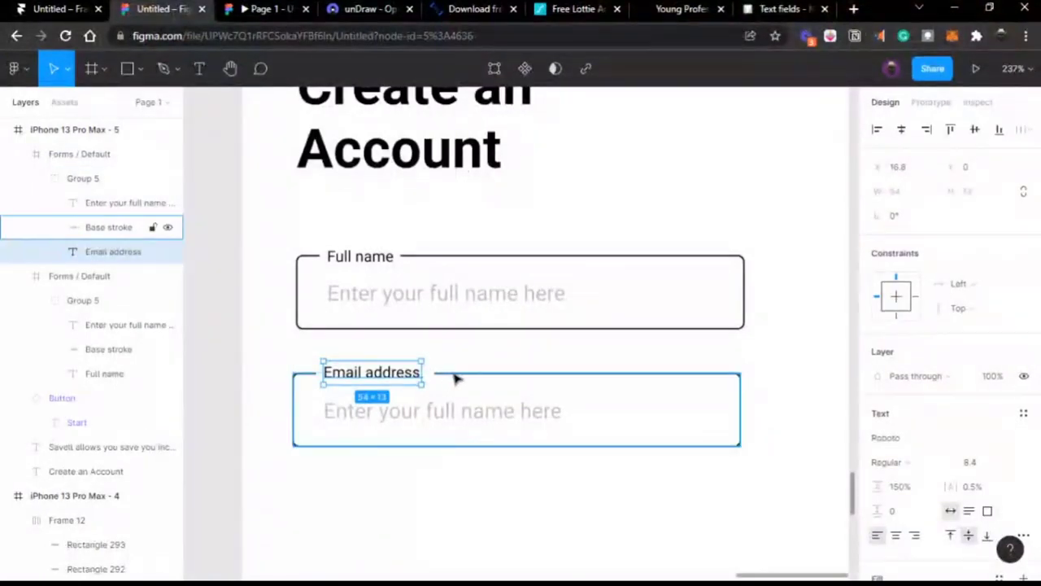
{"action": "left_click_drag", "start_coordinate": [434, 375], "coordinate": [428, 374]}
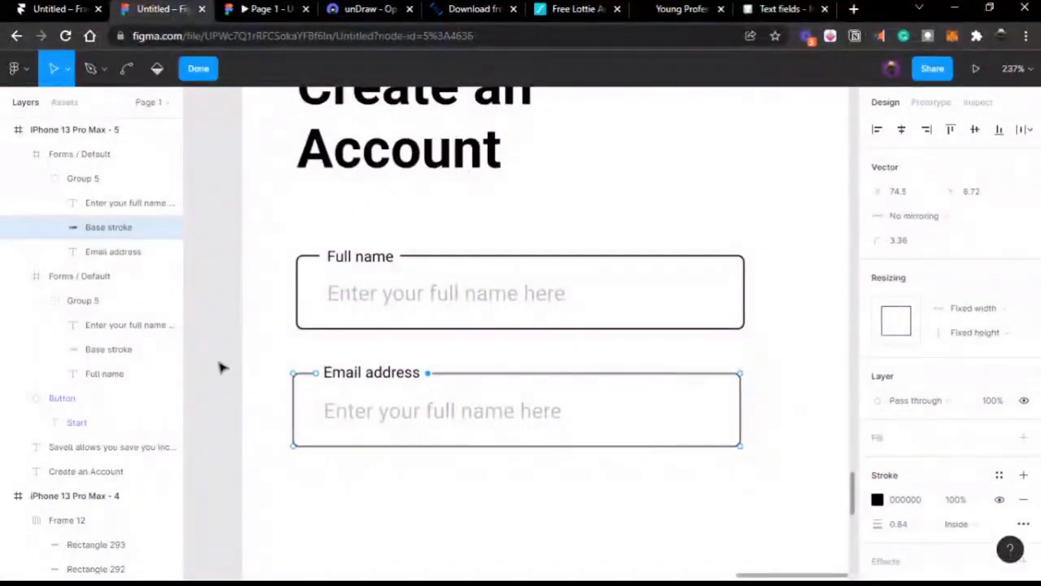
{"action": "key", "text": "Escape"}
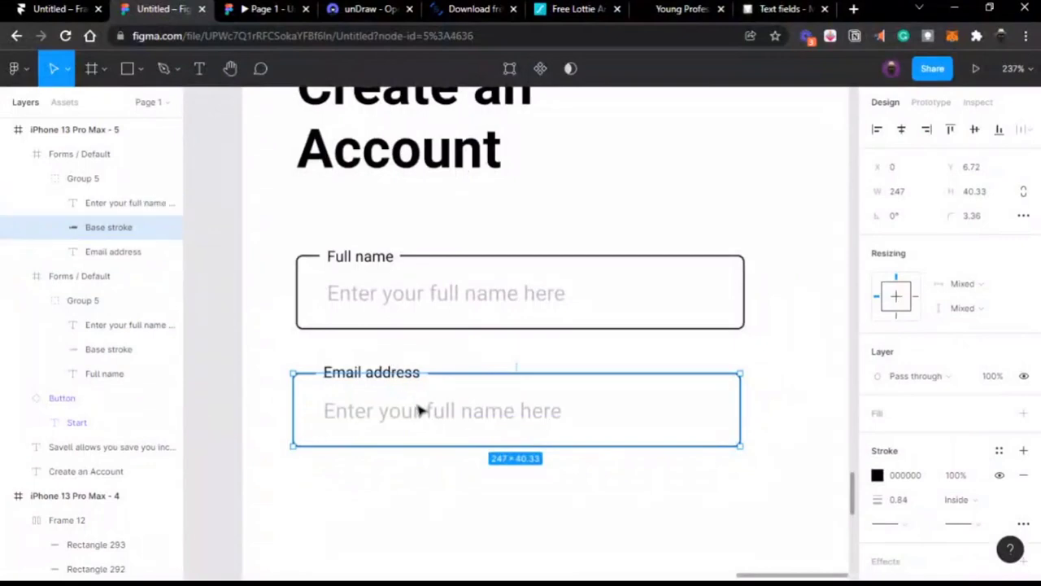
{"action": "left_click", "coordinate": [418, 407]}
{"action": "left_click", "coordinate": [226, 404]}
{"action": "scroll", "coordinate": [225, 404], "scroll_direction": "right", "scroll_amount": 2}
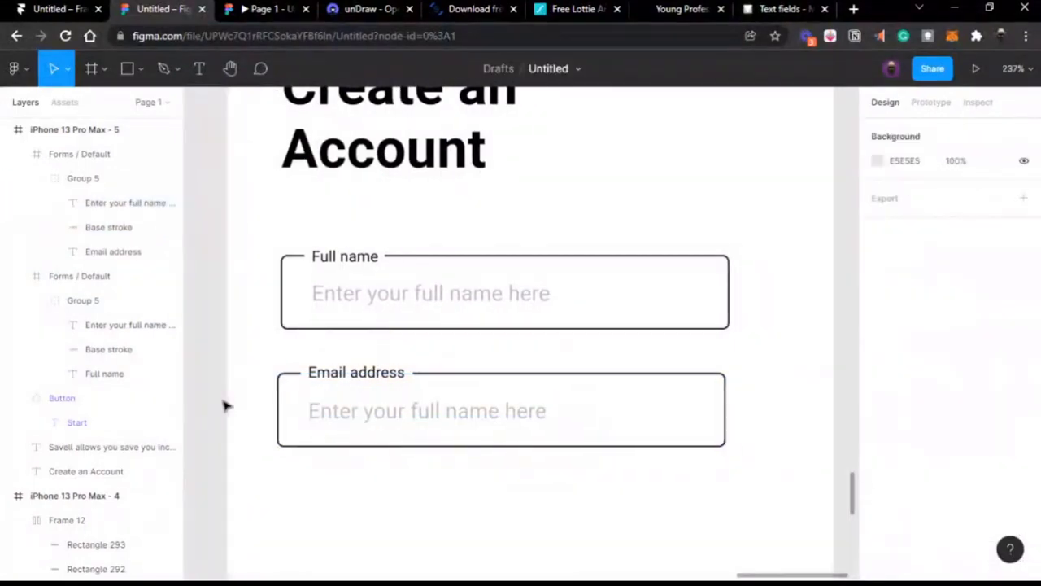
{"action": "left_click", "coordinate": [347, 402]}
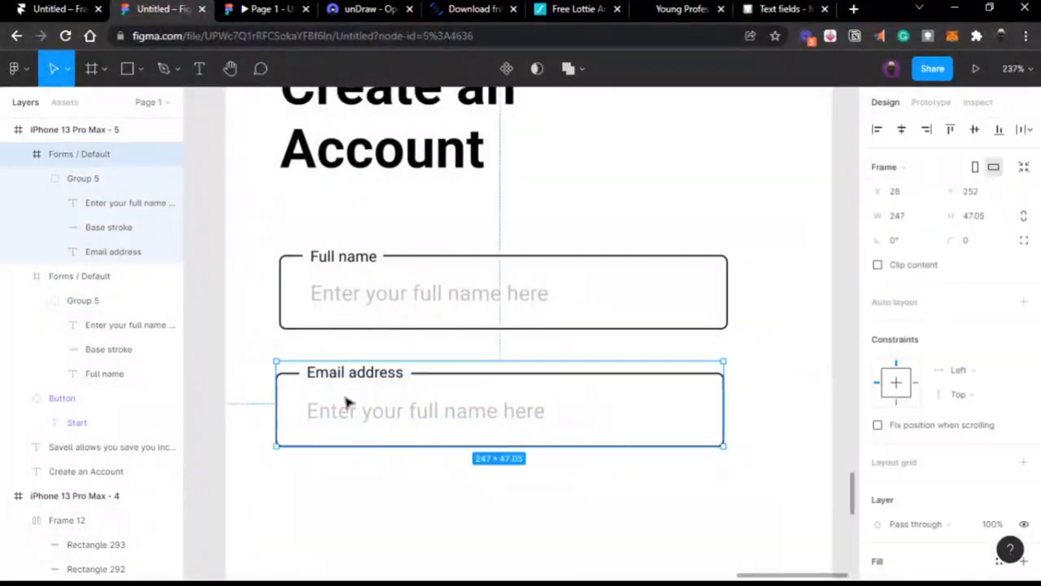
Step: Align the Email address field under Full name and nudge it slightly down
{"action": "left_click", "coordinate": [507, 287]}
{"action": "key", "text": "shift+Right"}
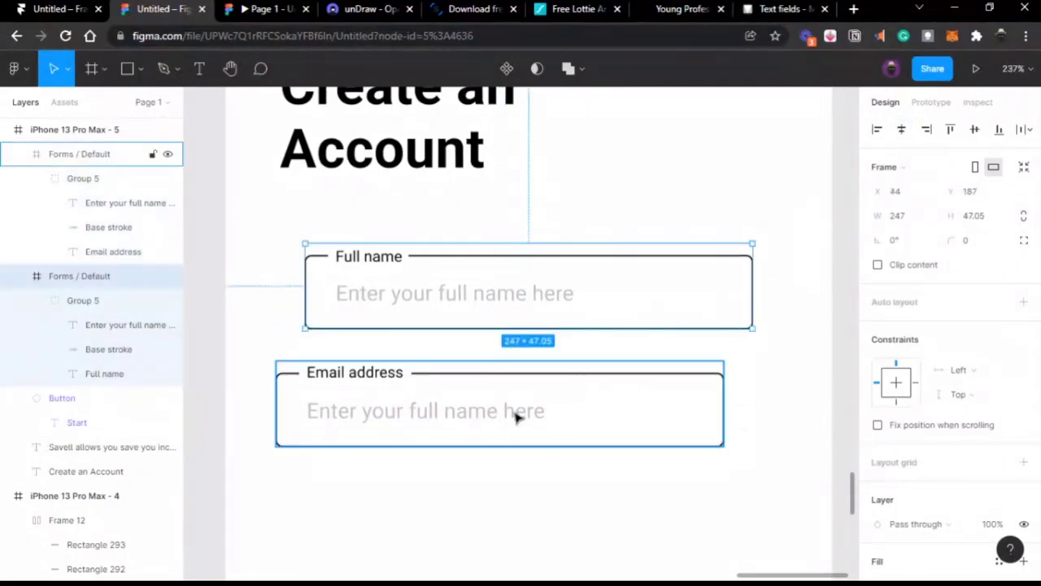
{"action": "left_click", "coordinate": [515, 417]}
{"action": "left_click", "coordinate": [900, 132]}
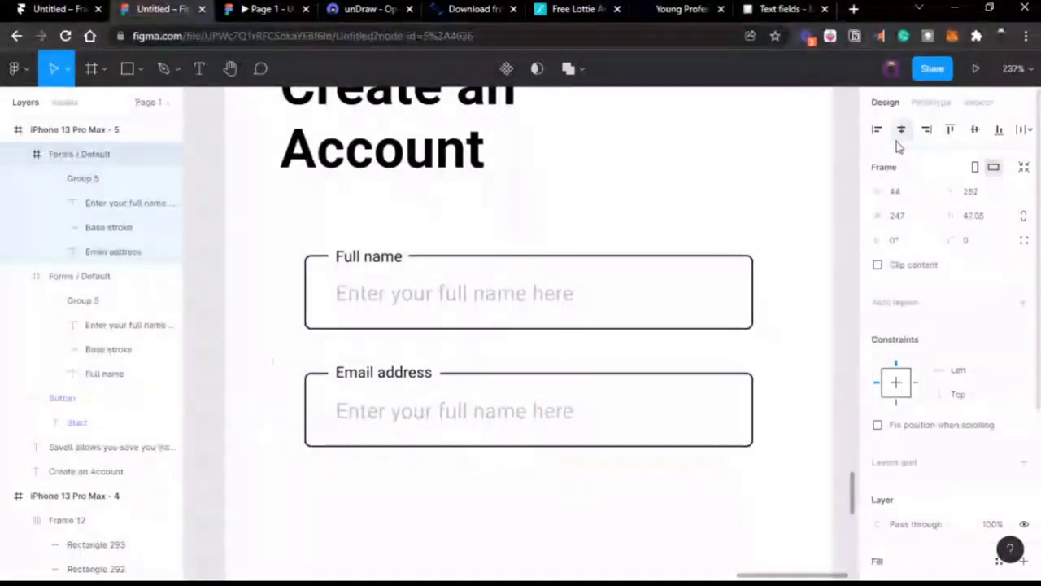
{"action": "key", "text": "Down"}
{"action": "key", "text": "Down"}
{"action": "key", "text": "Down"}
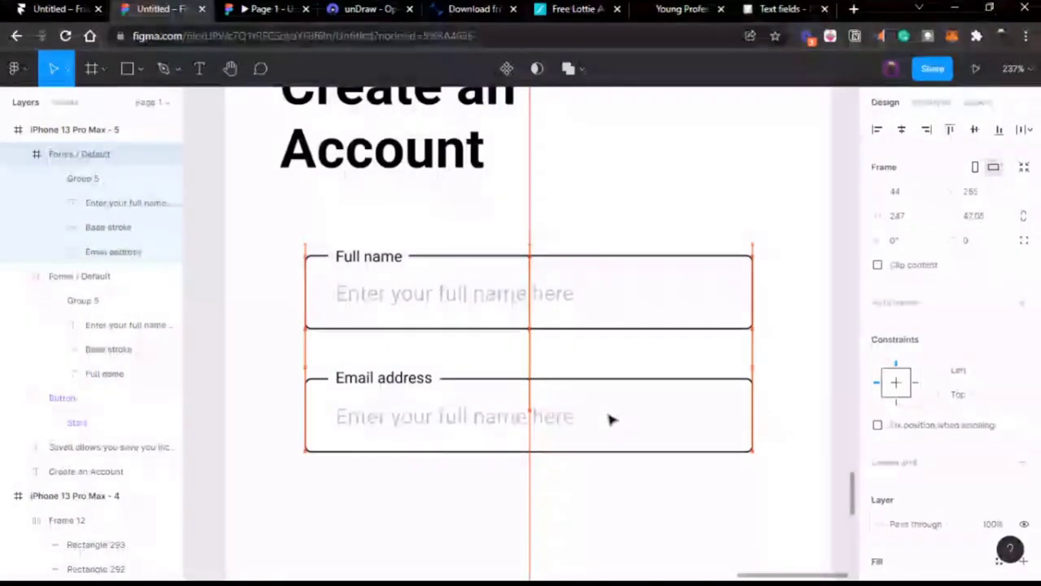
Step: Replace the Email field's placeholder with a sample e-mail address
{"action": "double_click", "coordinate": [478, 419]}
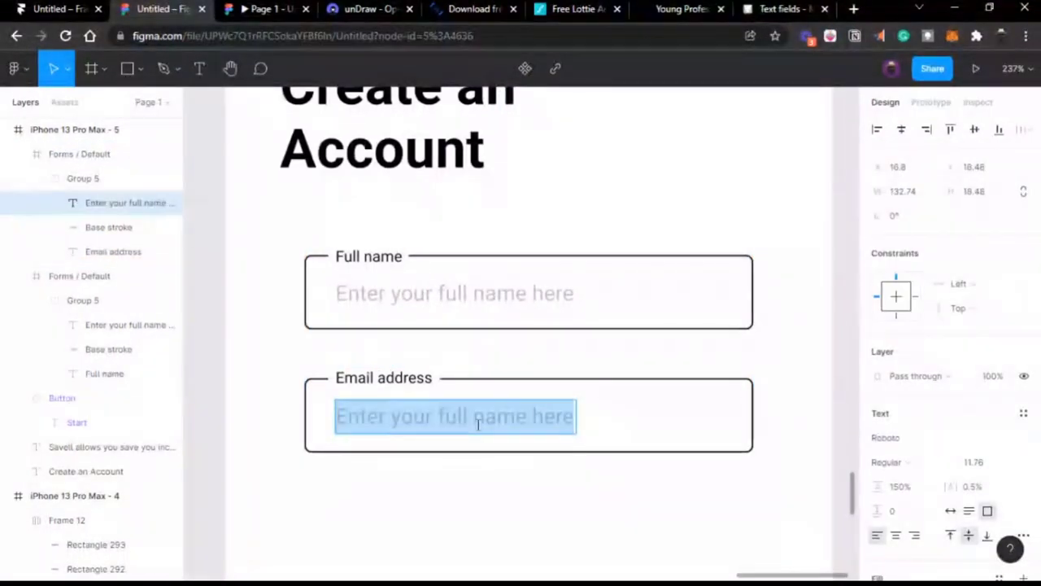
{"action": "key", "text": "BackSpace"}
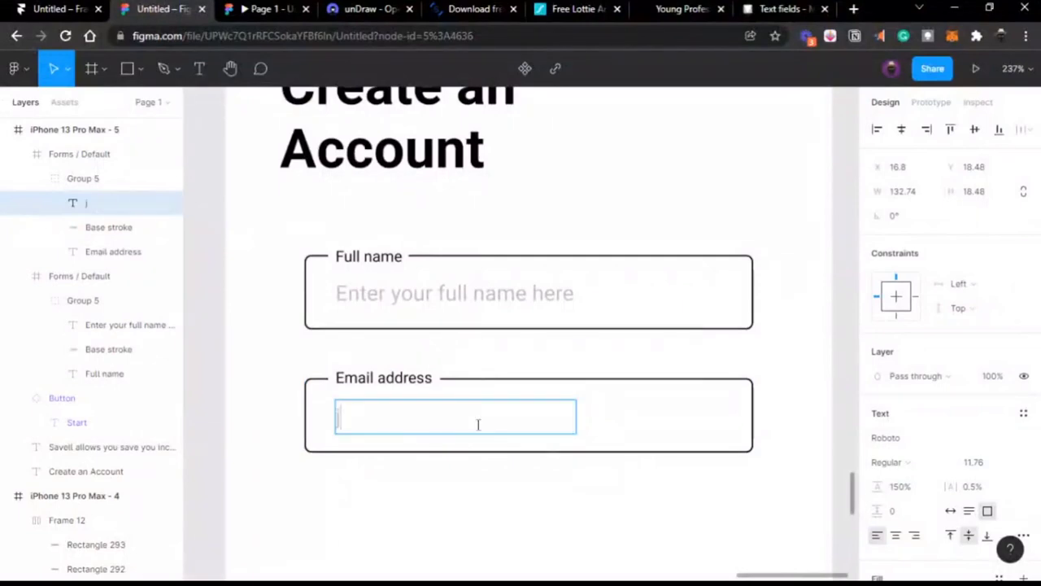
{"action": "type", "text": "johndon"}
{"action": "key", "text": "BackSpace"}
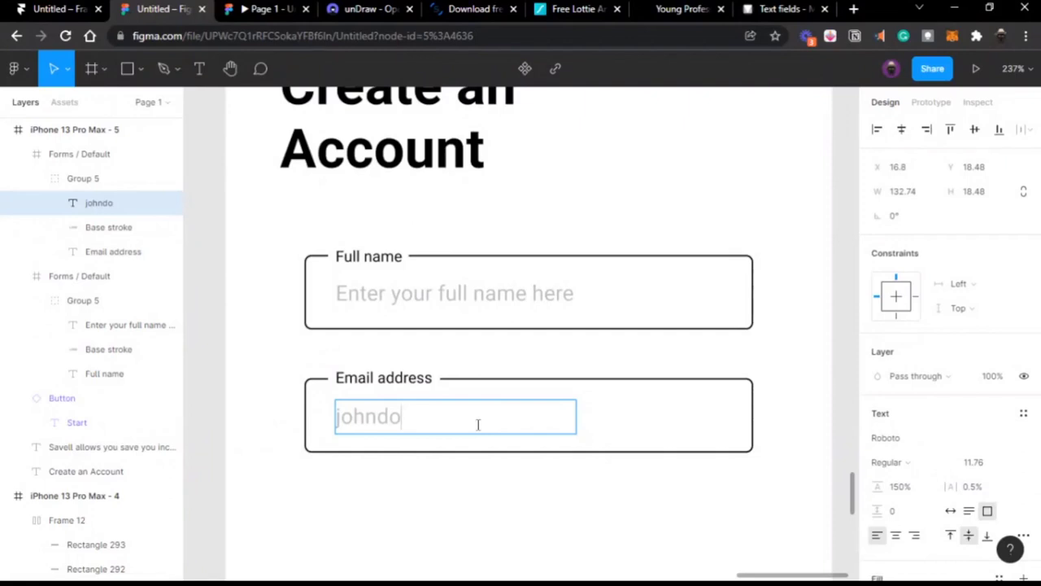
{"action": "type", "text": "@gmaill"}
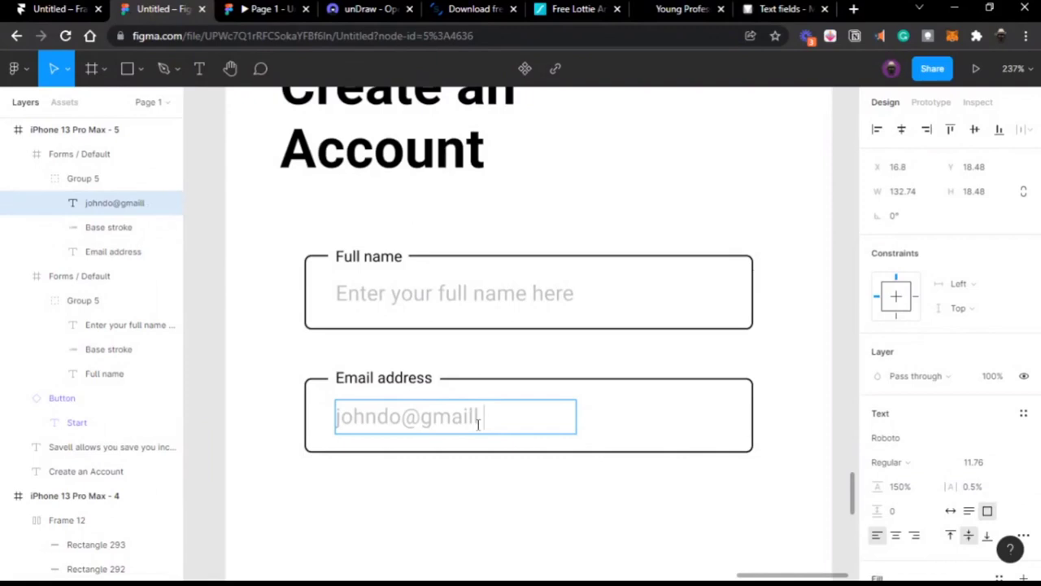
{"action": "type", "text": ".com"}
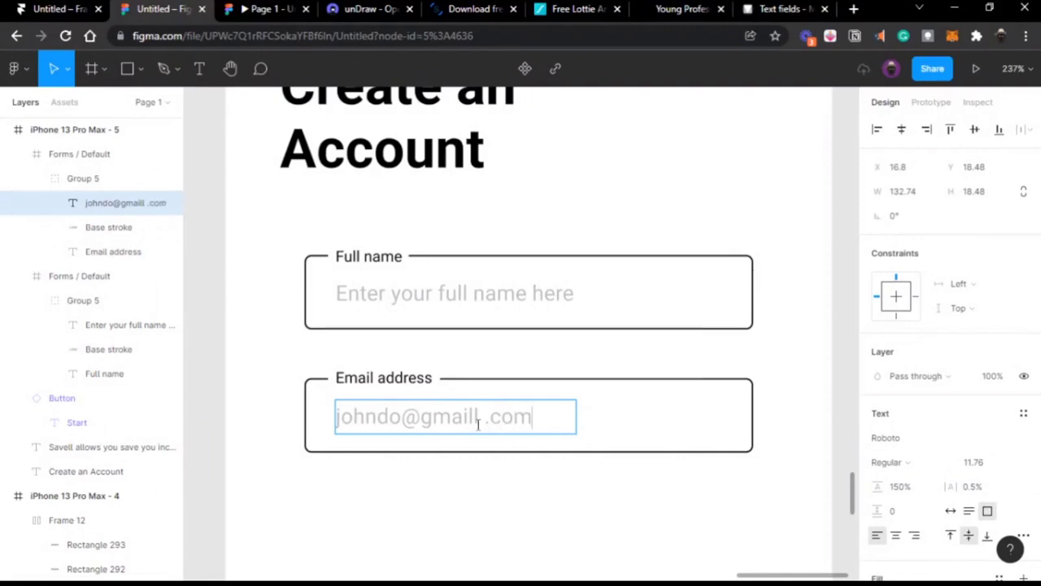
Step: Set the sample email placeholder text to font size 9
{"action": "key", "text": "Escape"}
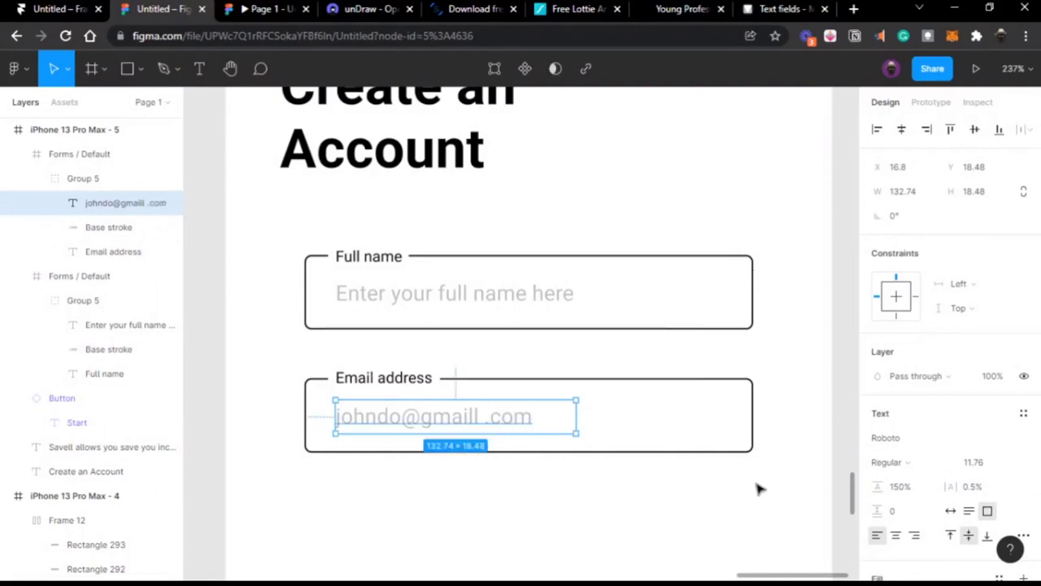
{"action": "left_click", "coordinate": [981, 463]}
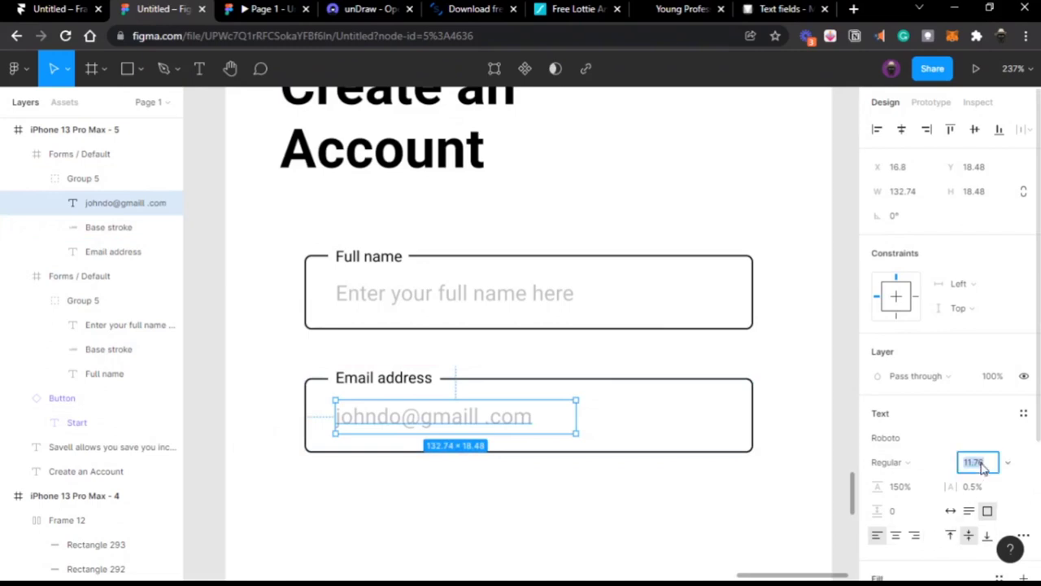
{"action": "key", "text": "Return"}
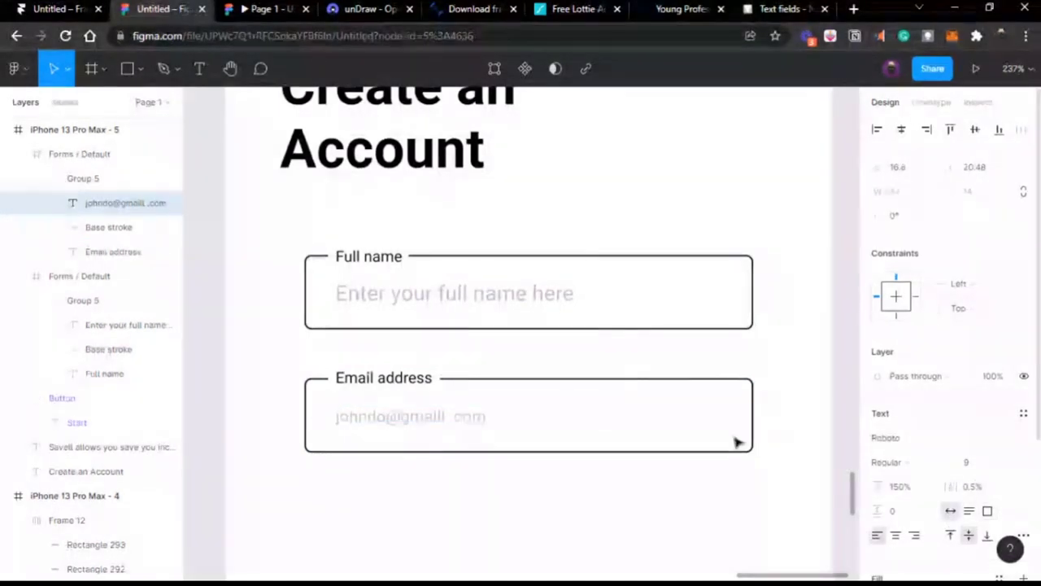
Step: Set the full name placeholder to size 9 with auto width
{"action": "left_click", "coordinate": [476, 300]}
{"action": "left_click", "coordinate": [968, 463]}
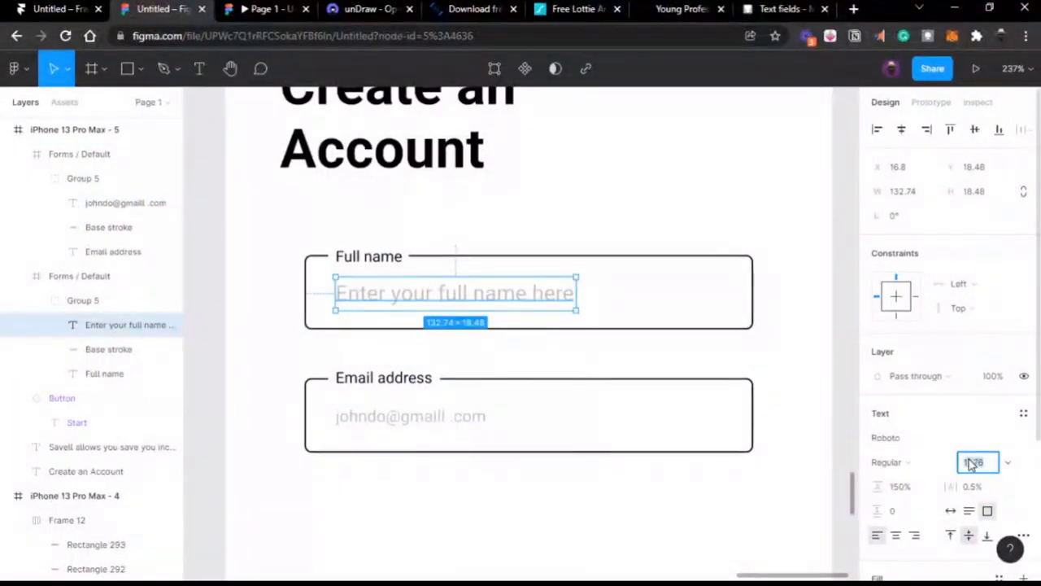
{"action": "type", "text": "9"}
{"action": "key", "text": "Return"}
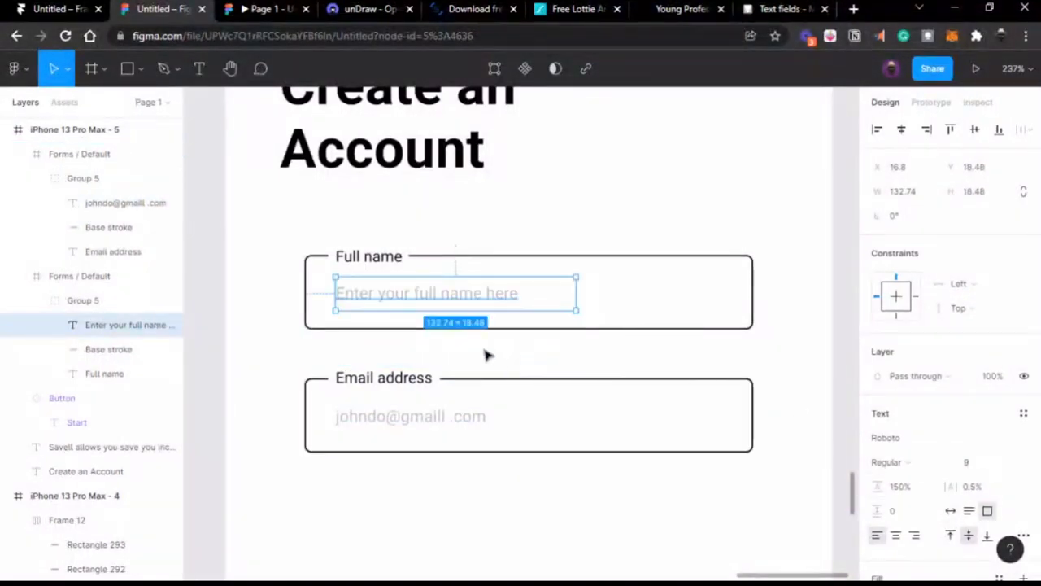
{"action": "left_click", "coordinate": [949, 510]}
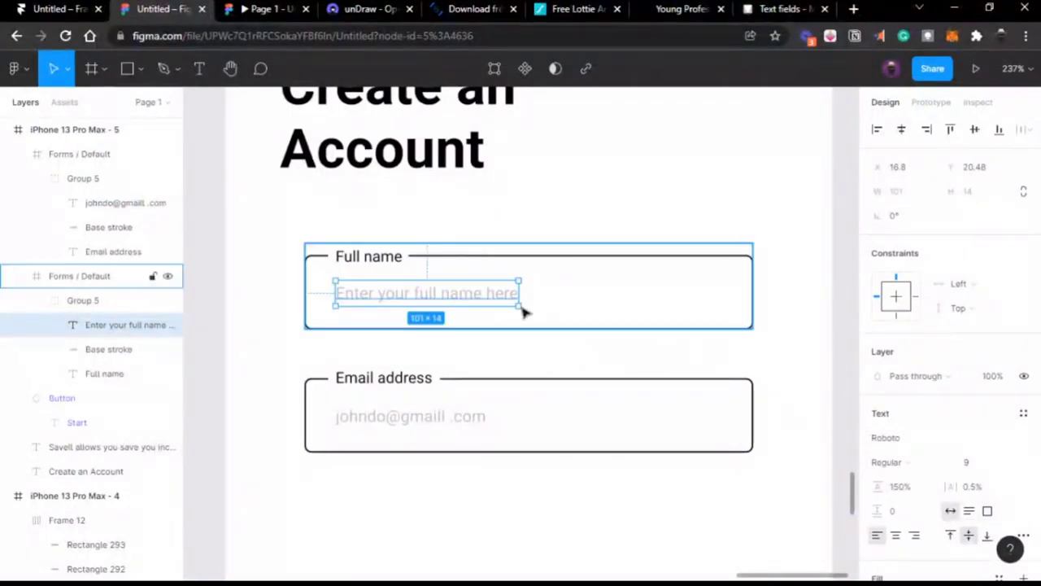
{"action": "left_click", "coordinate": [458, 381]}
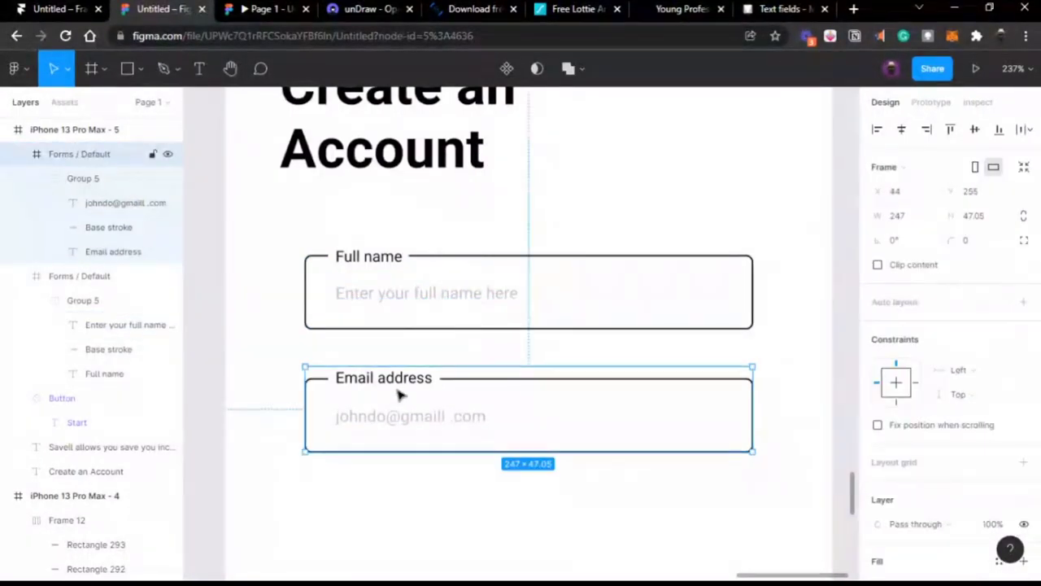
Step: Copy the Email field below it and relabel the copy 'Password'
{"action": "left_click_drag", "start_coordinate": [398, 395], "coordinate": [400, 512]}
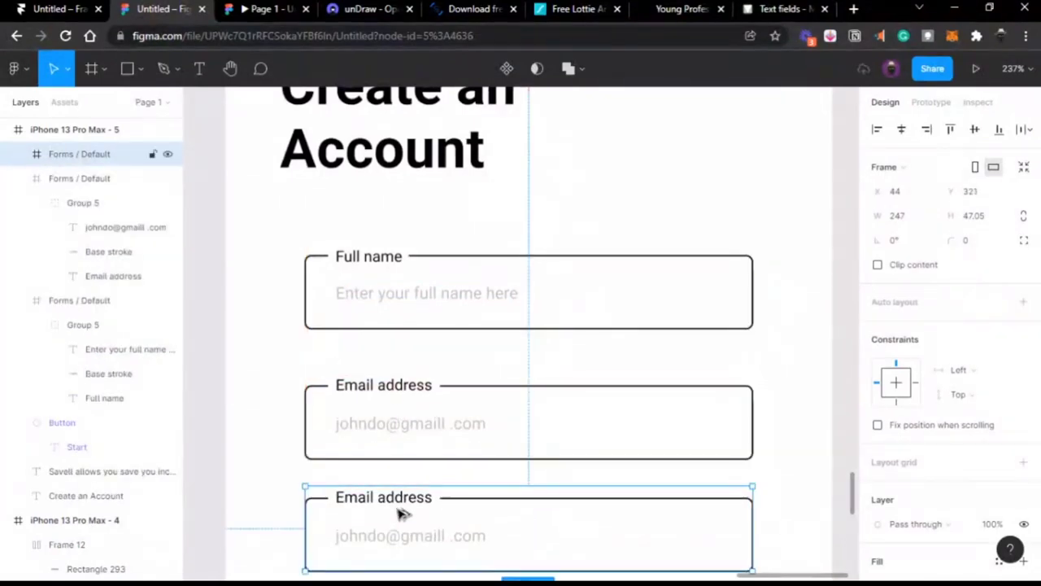
{"action": "scroll", "coordinate": [399, 513], "scroll_direction": "down", "scroll_amount": 2}
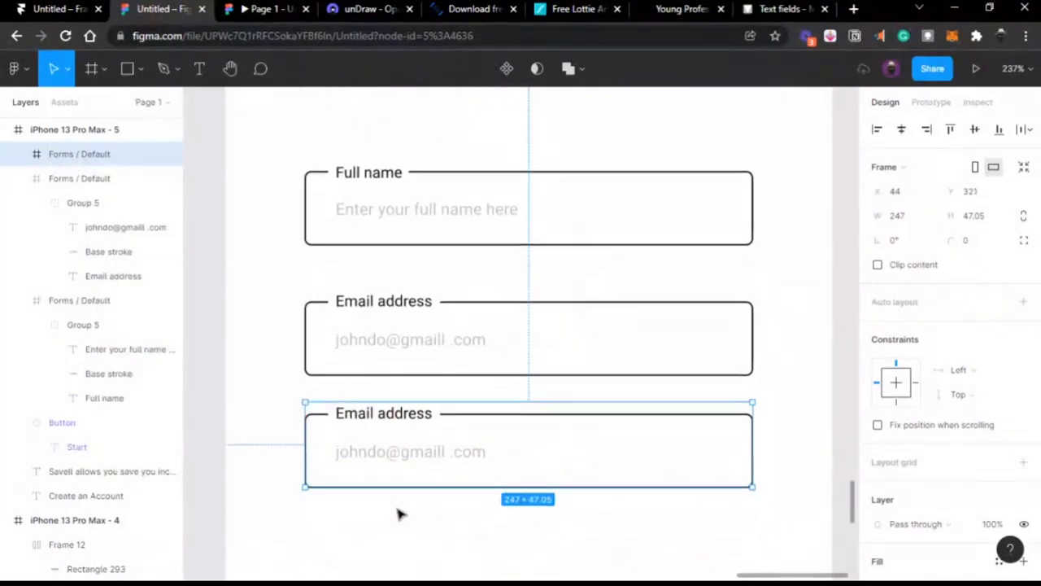
{"action": "double_click", "coordinate": [386, 421]}
{"action": "type", "text": "Paa"}
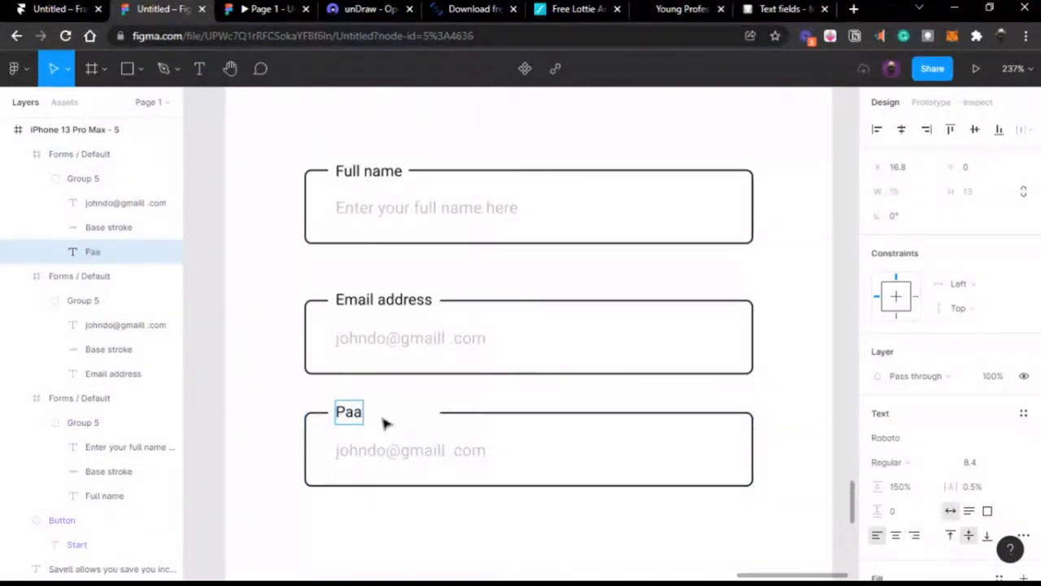
{"action": "key", "text": "BackSpace"}
{"action": "type", "text": "ssword"}
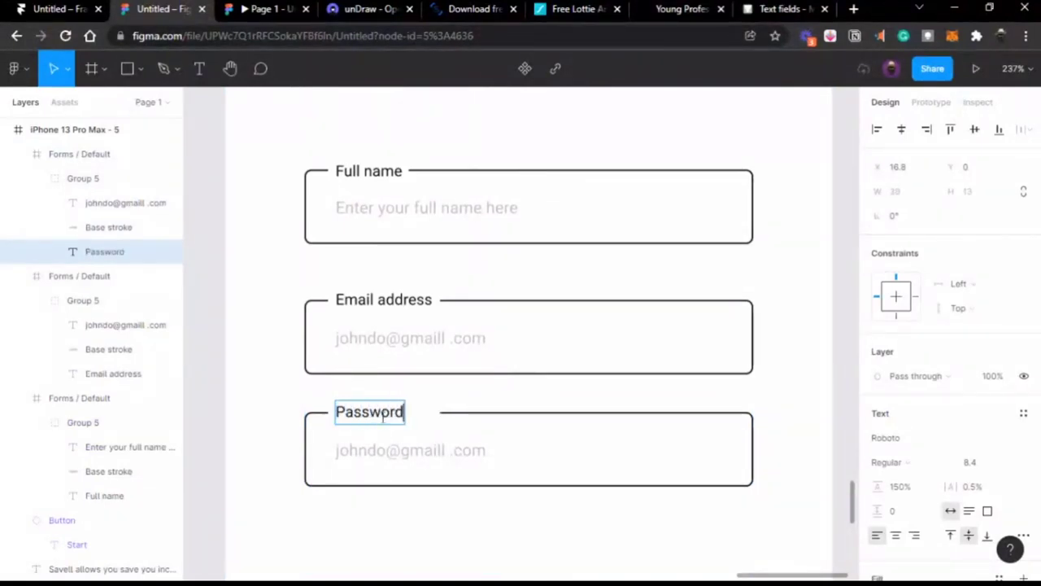
Step: Narrow the label stroke gap to fit 'Password'
{"action": "left_click", "coordinate": [532, 413]}
{"action": "double_click", "coordinate": [532, 413]}
{"action": "left_click_drag", "start_coordinate": [440, 414], "coordinate": [419, 416]}
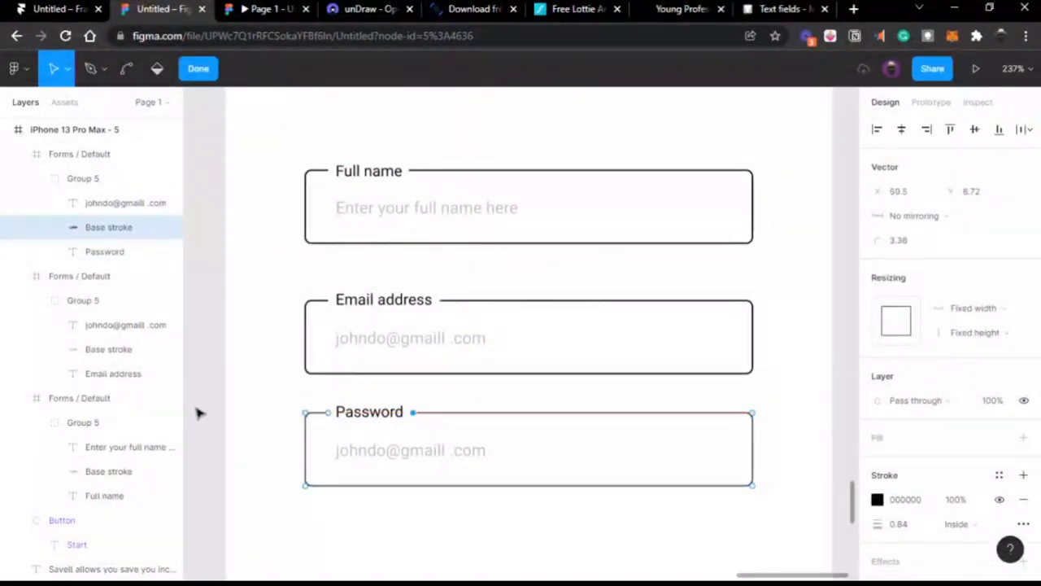
{"action": "key", "text": "Escape"}
Step: Change the Password placeholder to 'At least 8 character long'
{"action": "double_click", "coordinate": [367, 445]}
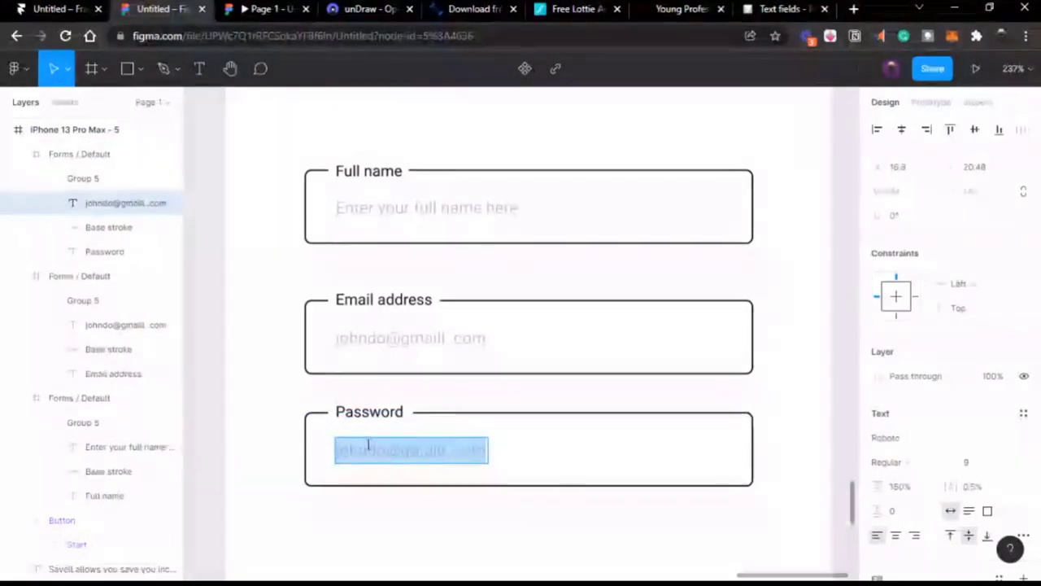
{"action": "type", "text": "8 c"}
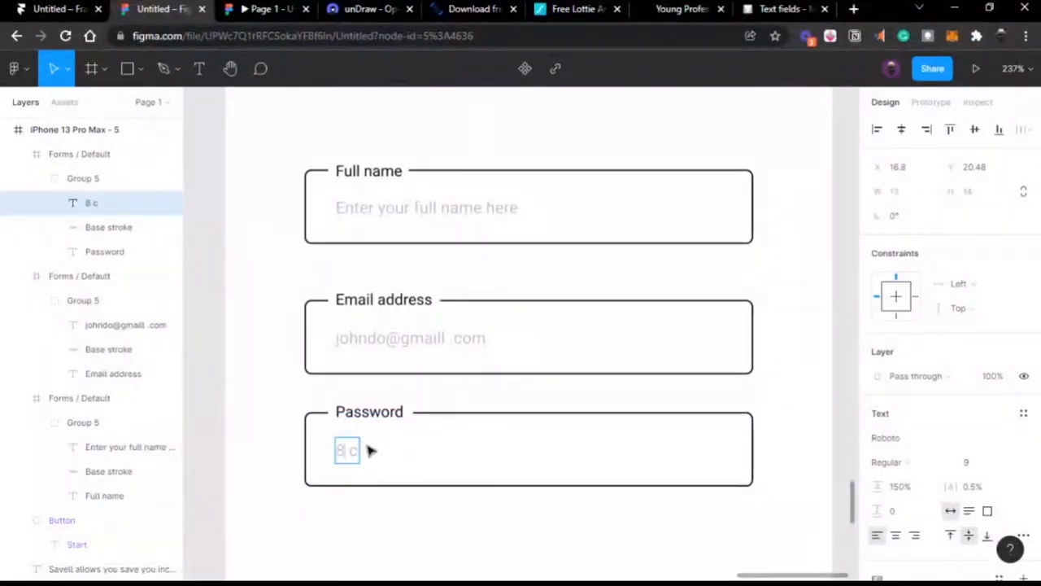
{"action": "type", "text": "At leas"}
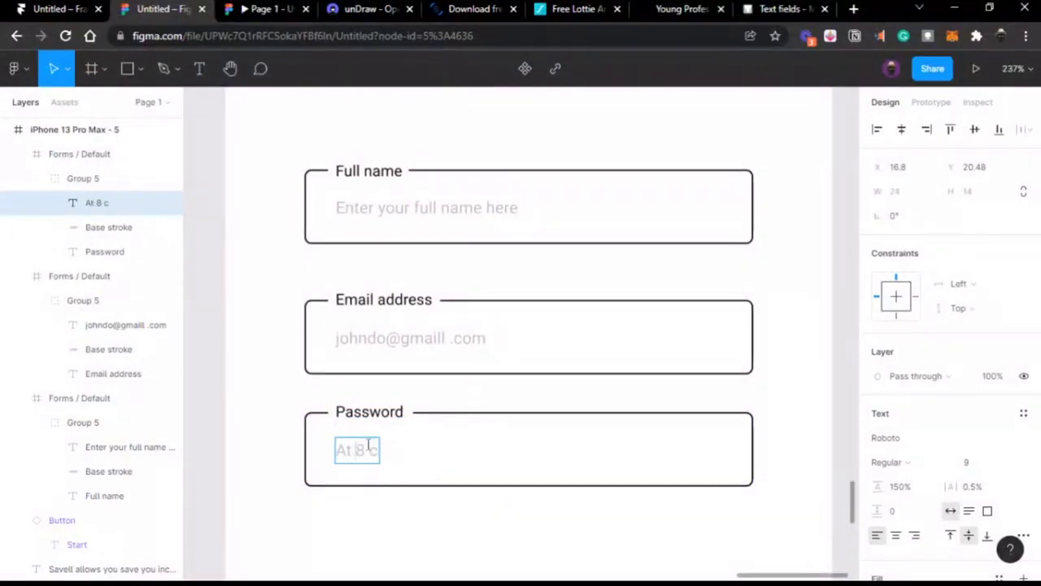
{"action": "type", "text": "t "}
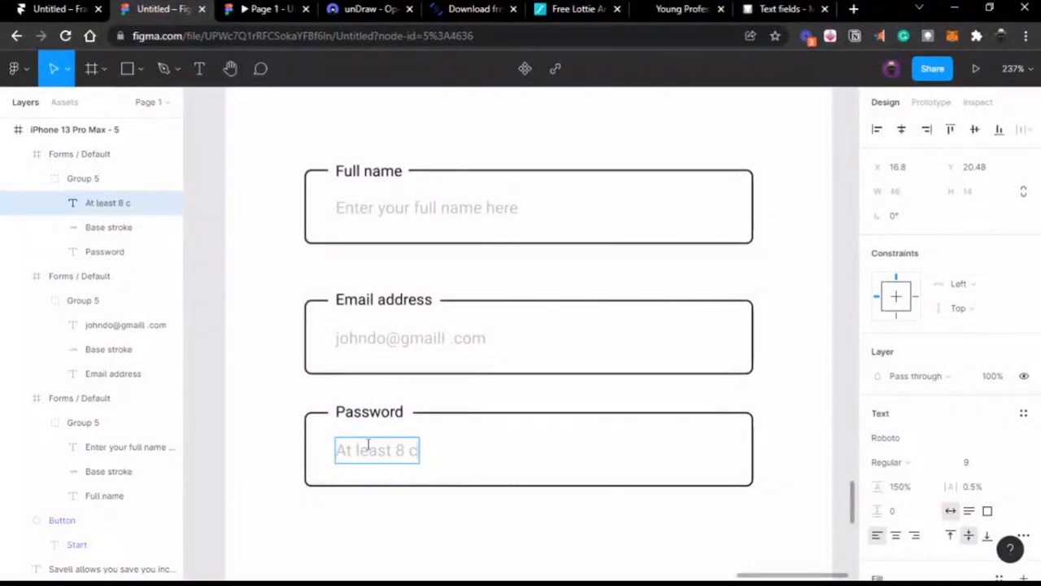
{"action": "type", "text": "haracte"}
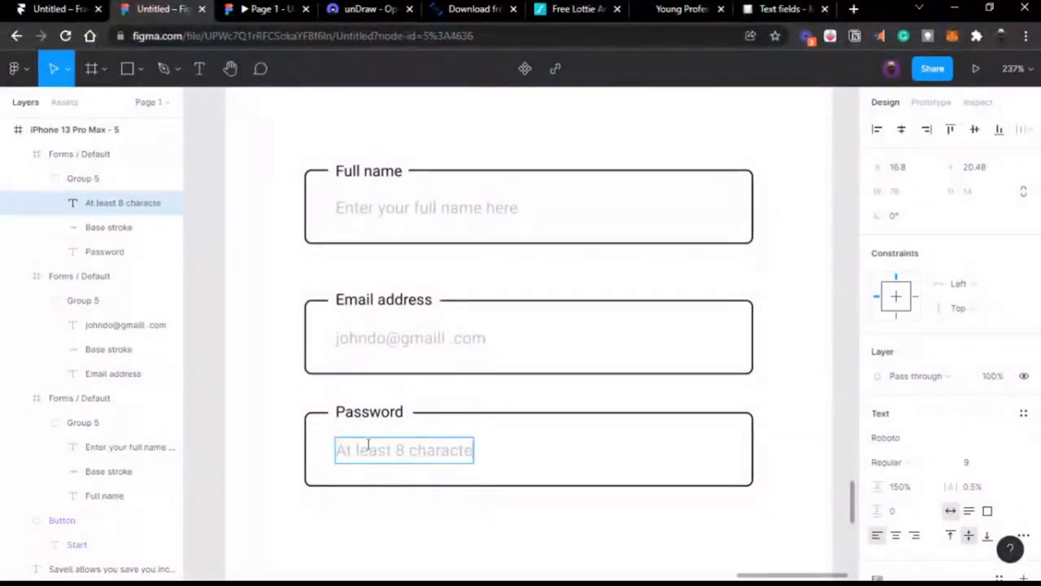
{"action": "type", "text": "r long"}
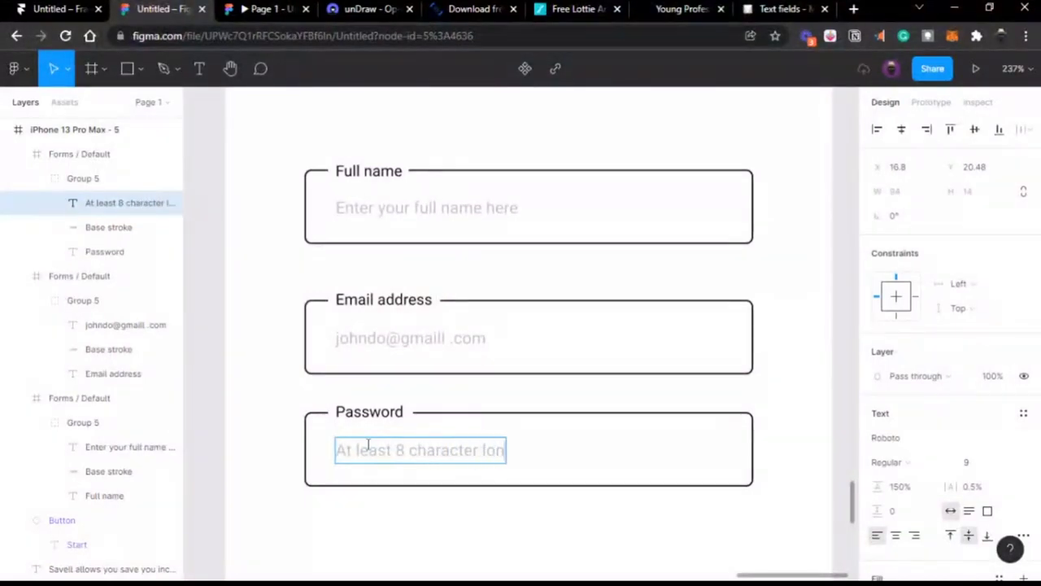
{"action": "left_click", "coordinate": [201, 472]}
{"action": "scroll", "coordinate": [201, 473], "scroll_direction": "down", "scroll_amount": 4}
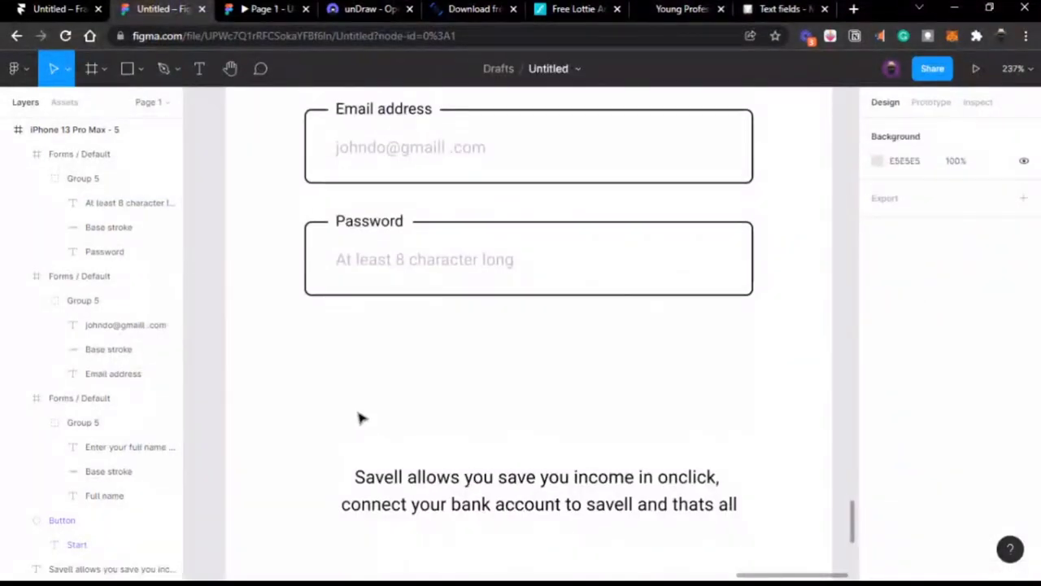
Step: Delete the 'Savell allows you...' description text beneath the Password field
{"action": "double_click", "coordinate": [419, 262]}
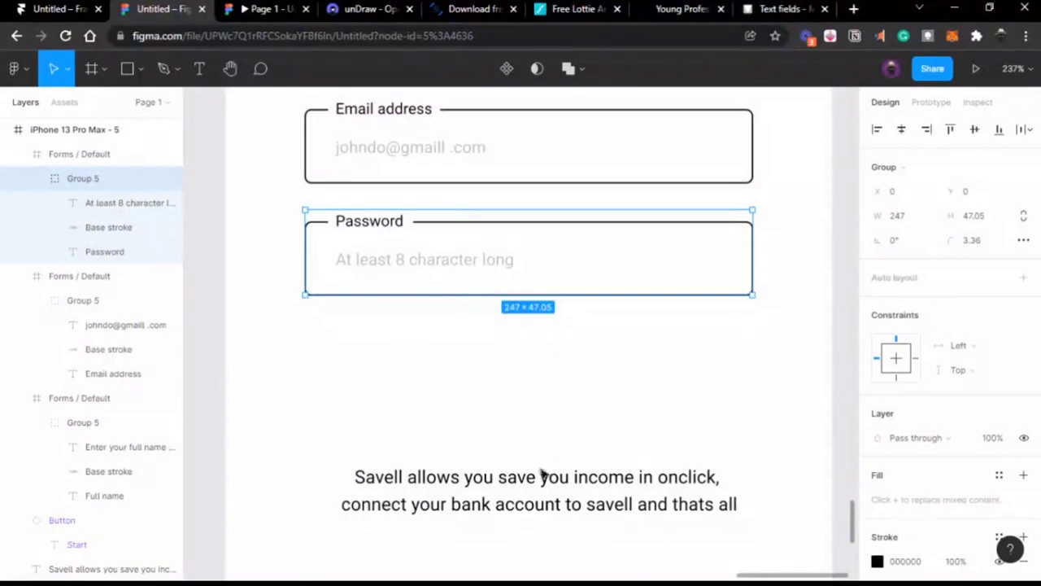
{"action": "left_click", "coordinate": [548, 492]}
{"action": "key", "text": "Delete"}
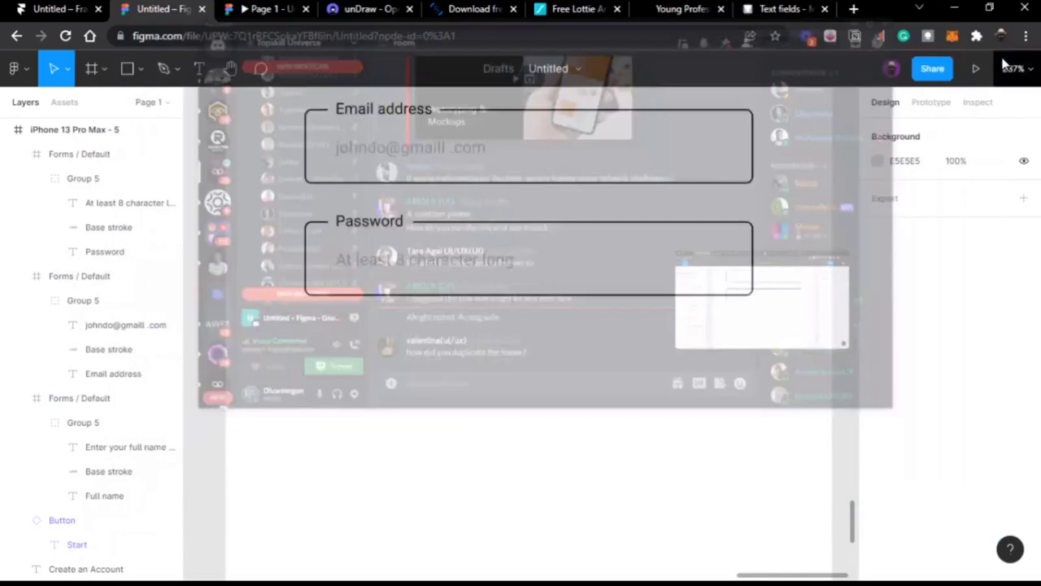
{"action": "scroll", "coordinate": [690, 305], "scroll_direction": "up", "scroll_amount": 3}
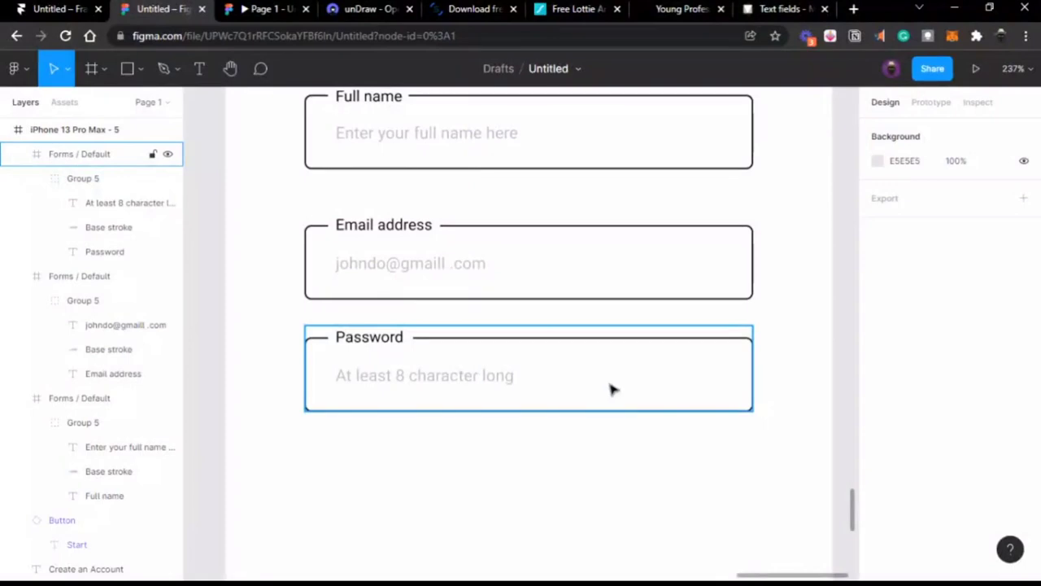
Step: Launch the Icons8 plugin from the Plugins menu and search it for 'eye'
{"action": "key", "text": "Escape"}
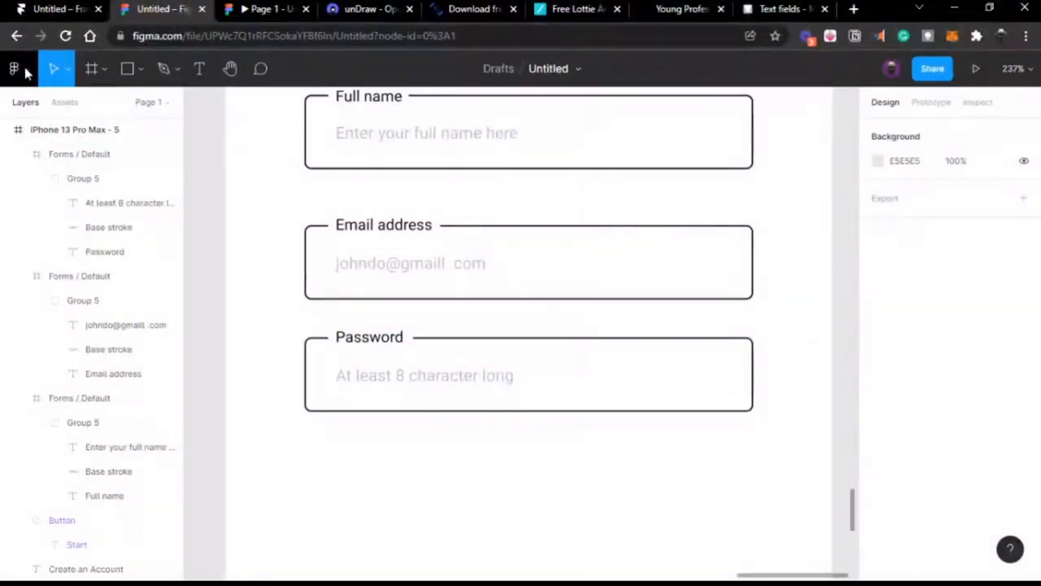
{"action": "left_click", "coordinate": [14, 69]}
{"action": "mouse_move", "coordinate": [94, 306]}
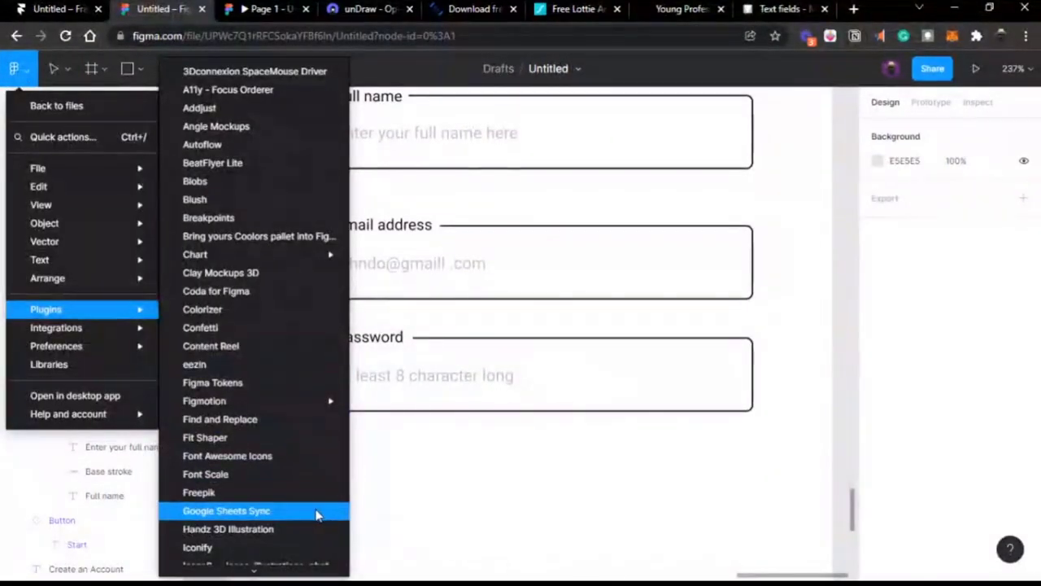
{"action": "scroll", "coordinate": [317, 514], "scroll_direction": "down", "scroll_amount": 4}
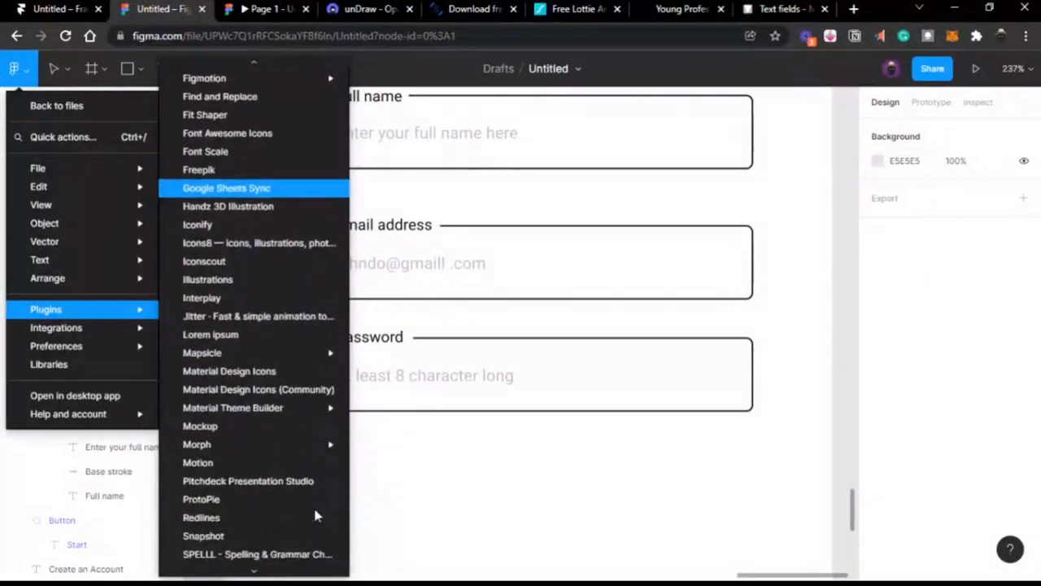
{"action": "left_click", "coordinate": [279, 250]}
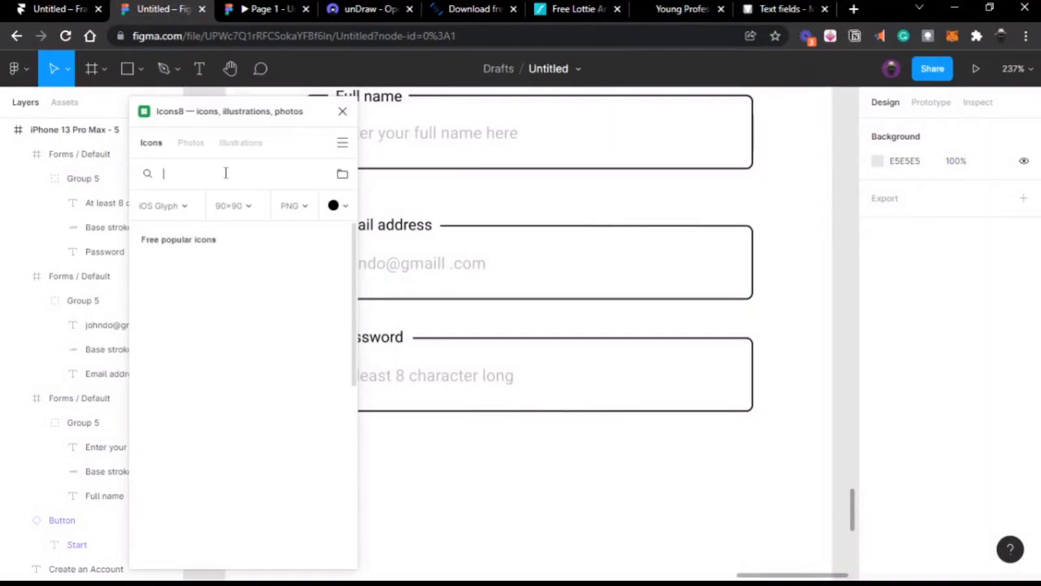
{"action": "type", "text": "eye"}
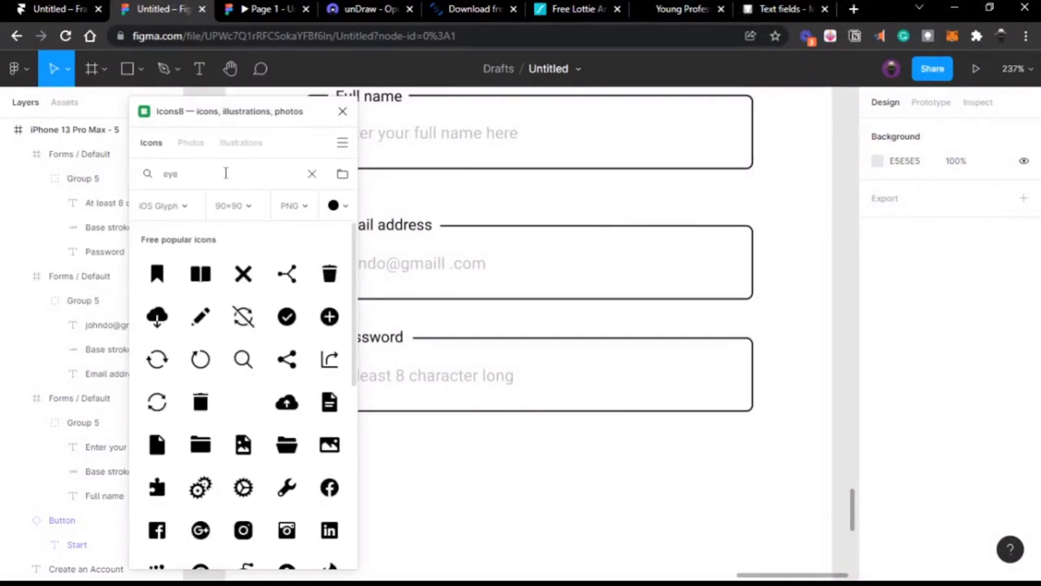
{"action": "key", "text": "Return"}
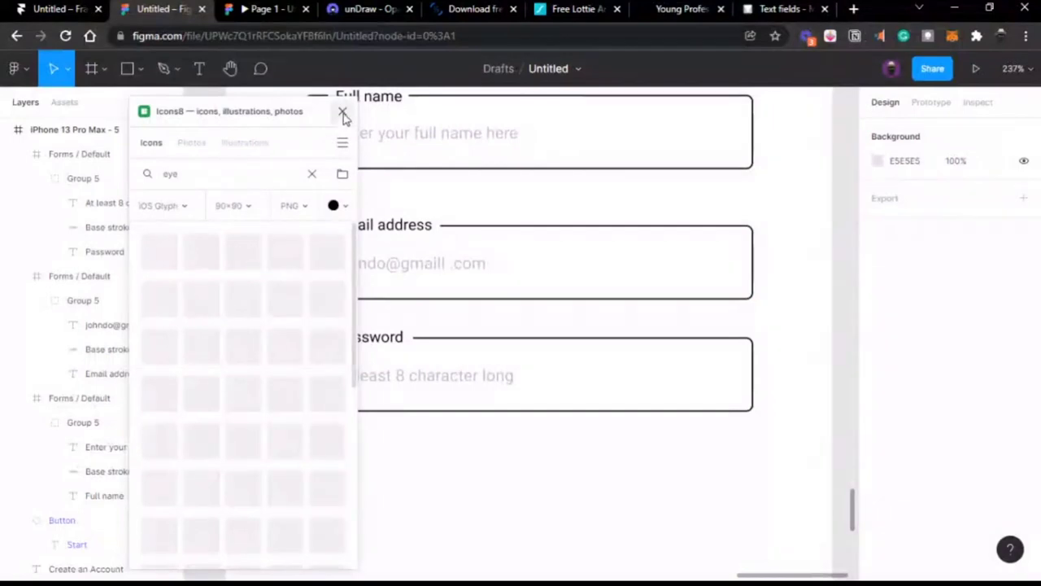
Step: Open thenounproject.com in a new tab and reload the page
{"action": "left_click", "coordinate": [853, 9]}
{"action": "type", "text": "noun"}
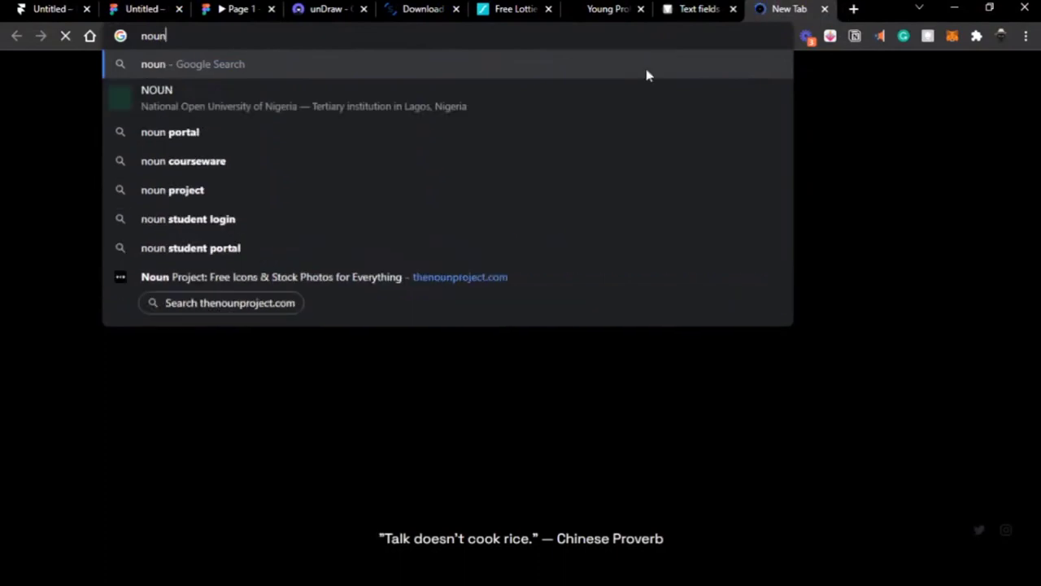
{"action": "left_click", "coordinate": [533, 274]}
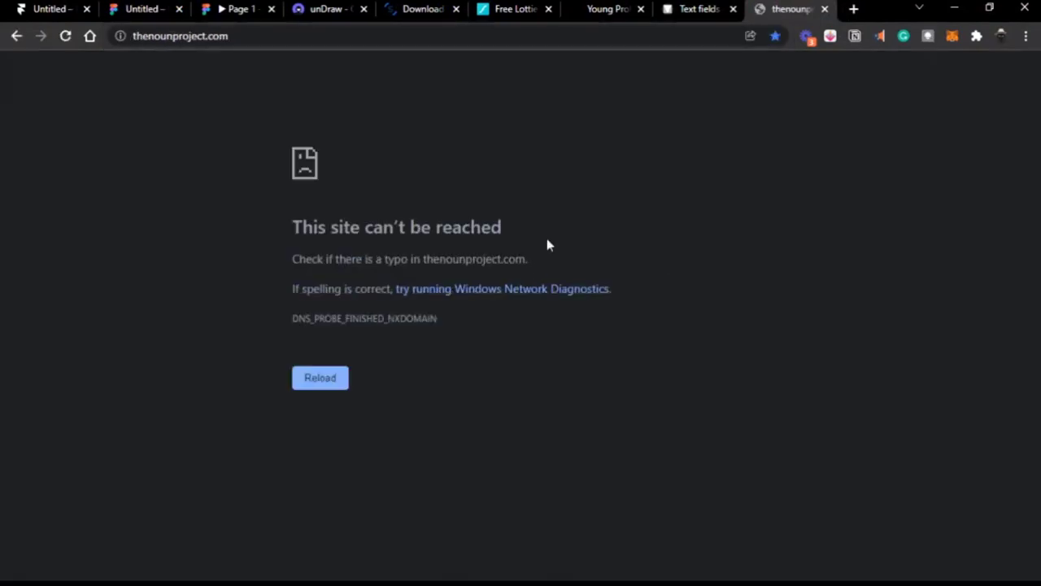
{"action": "mouse_move", "coordinate": [683, 4]}
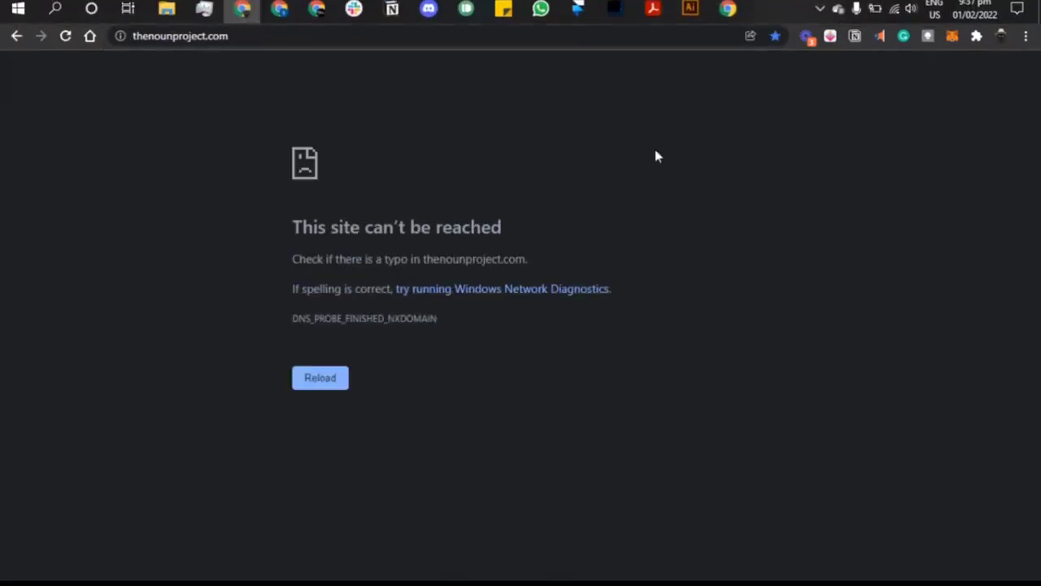
{"action": "mouse_move", "coordinate": [375, 6]}
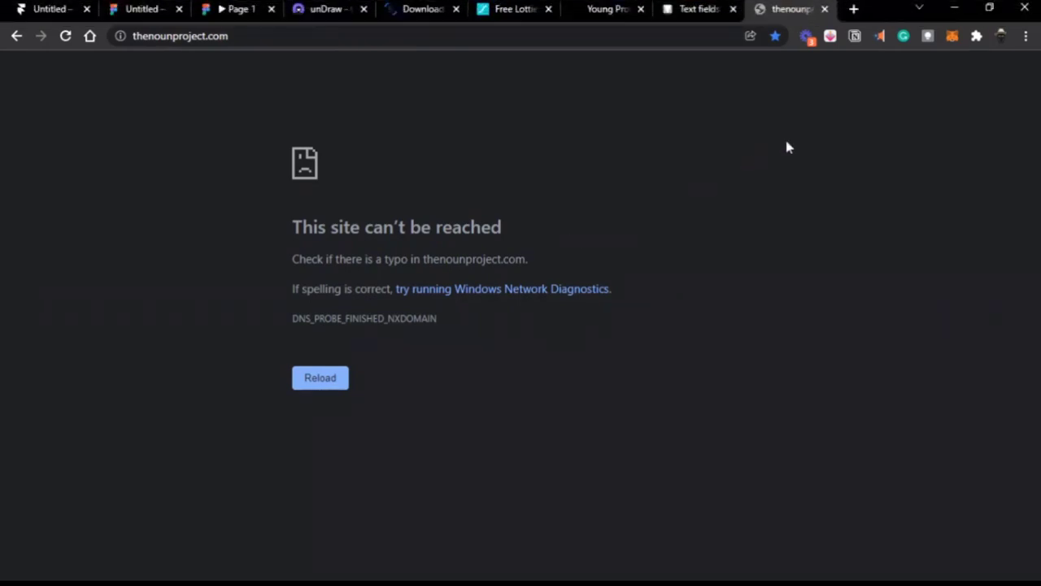
{"action": "left_click", "coordinate": [541, 36]}
{"action": "key", "text": "Return"}
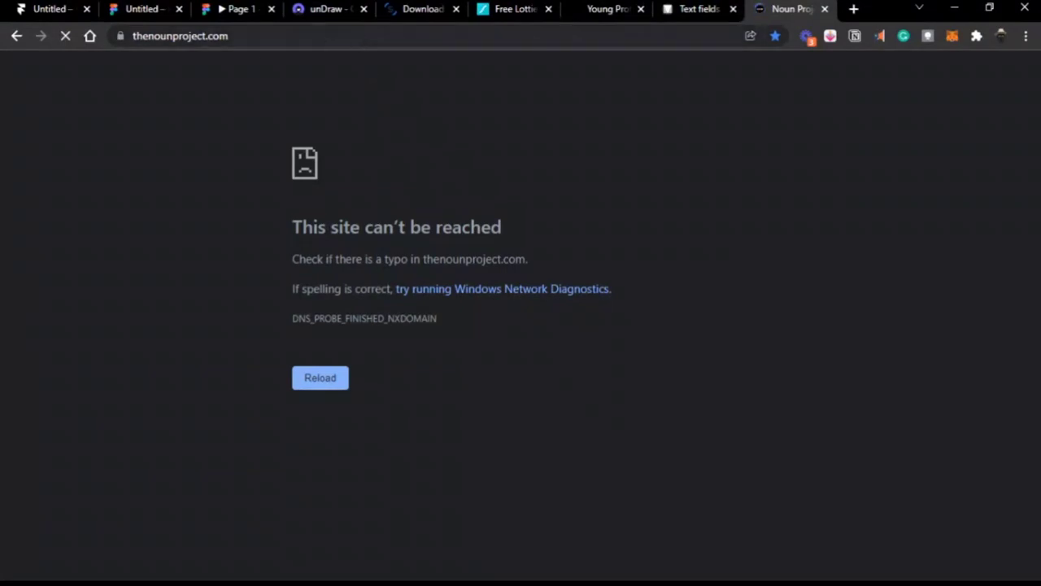
Step: Start a 'password' icon search on The Noun Project, then return to Figma
{"action": "left_click", "coordinate": [137, 15]}
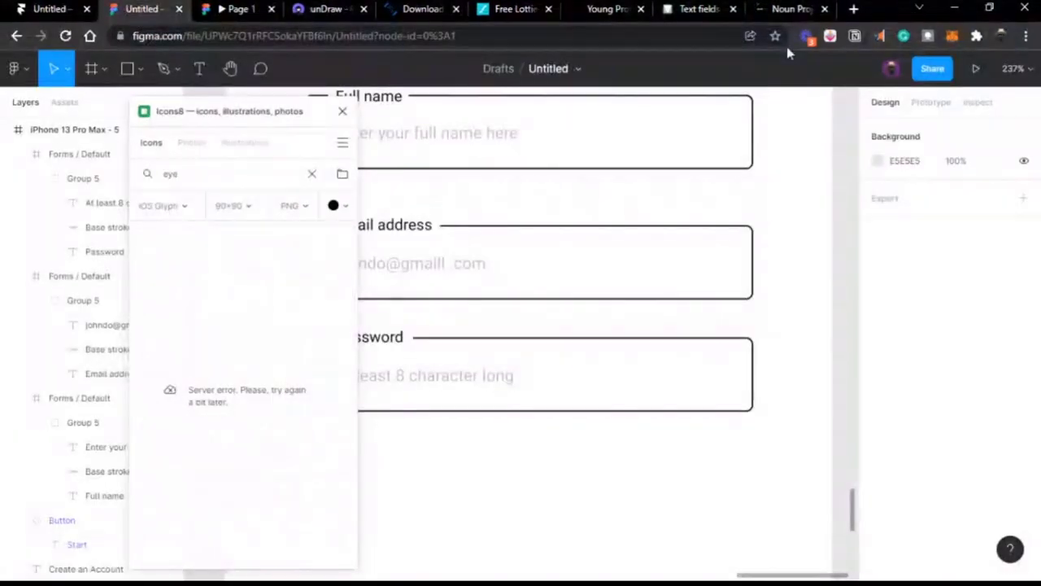
{"action": "left_click", "coordinate": [784, 12]}
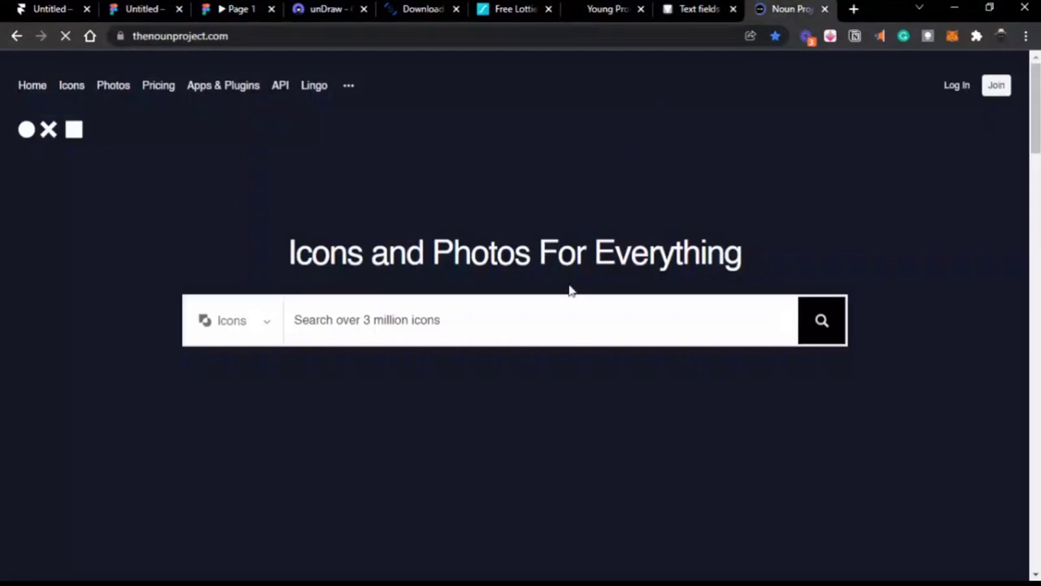
{"action": "left_click", "coordinate": [562, 326]}
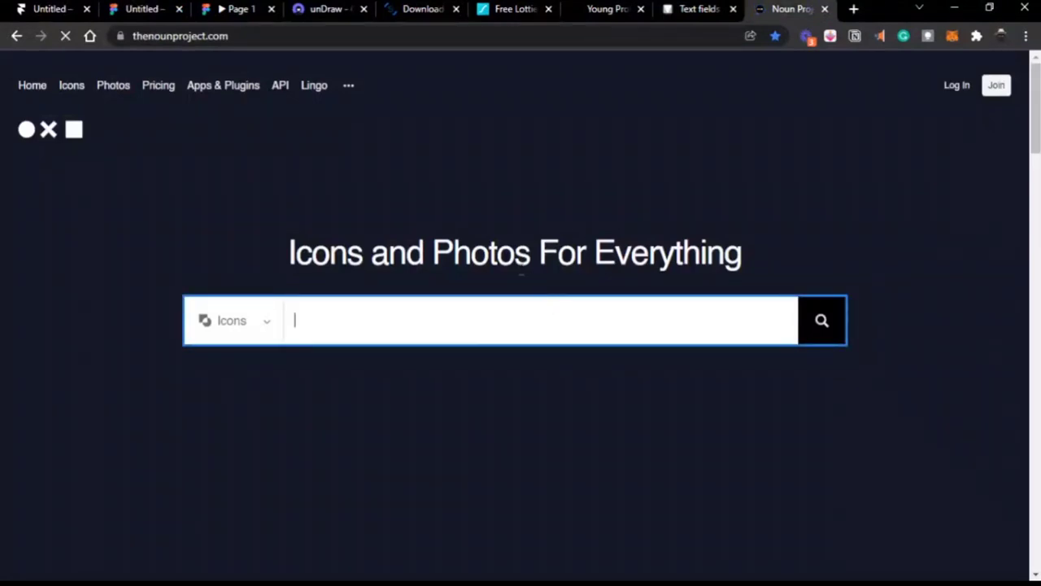
{"action": "type", "text": "password"}
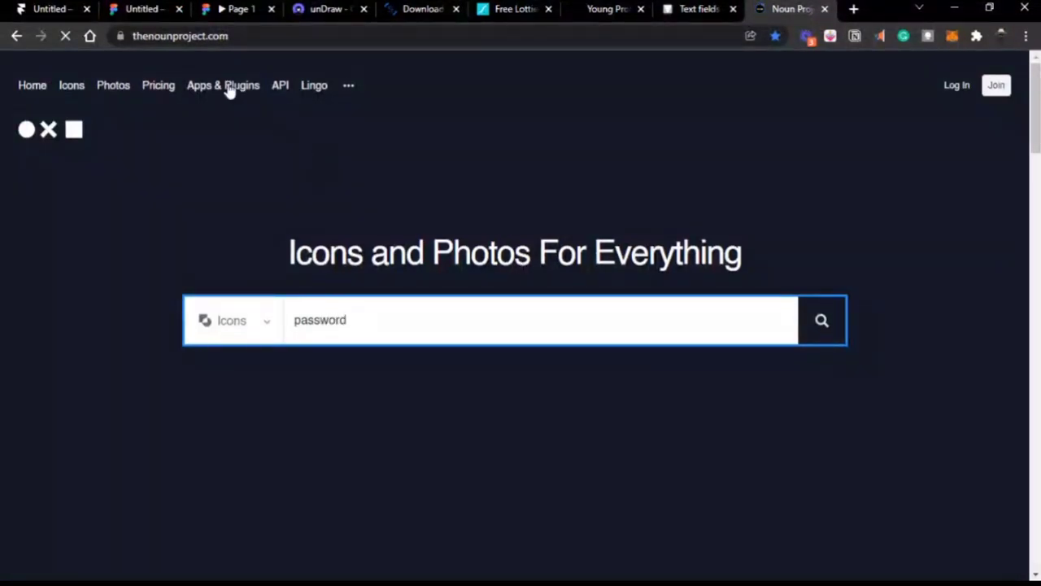
{"action": "left_click", "coordinate": [140, 9]}
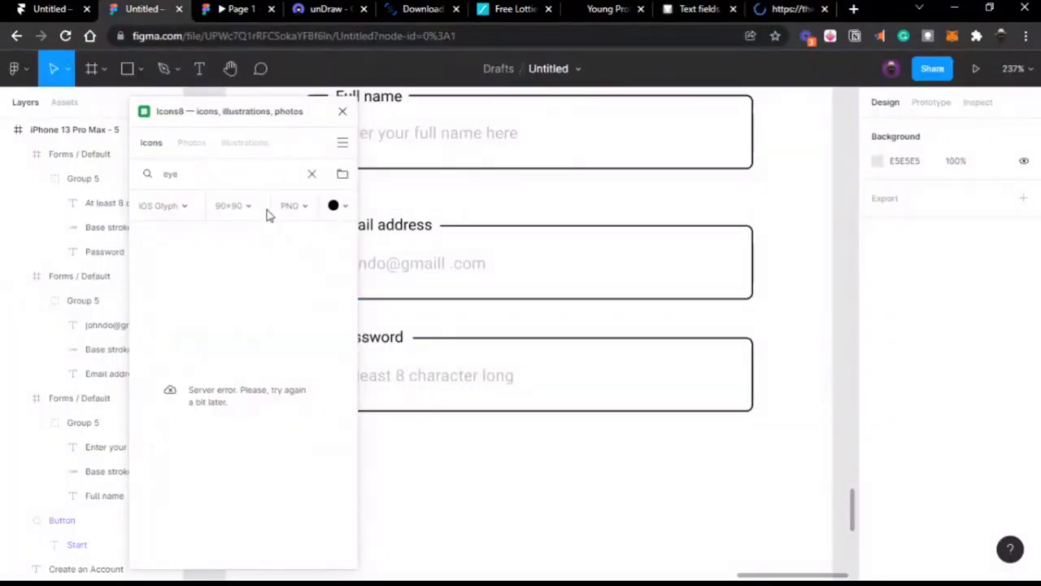
Step: Close the Icons8 plugin and launch Material Design Icons (Community) from Plugins
{"action": "left_click", "coordinate": [343, 111]}
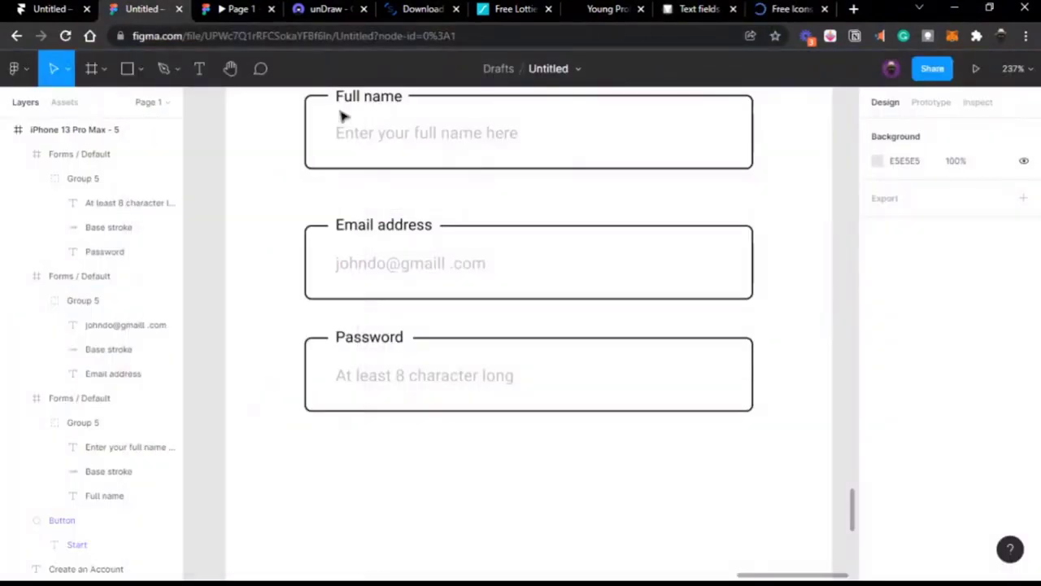
{"action": "left_click", "coordinate": [13, 69]}
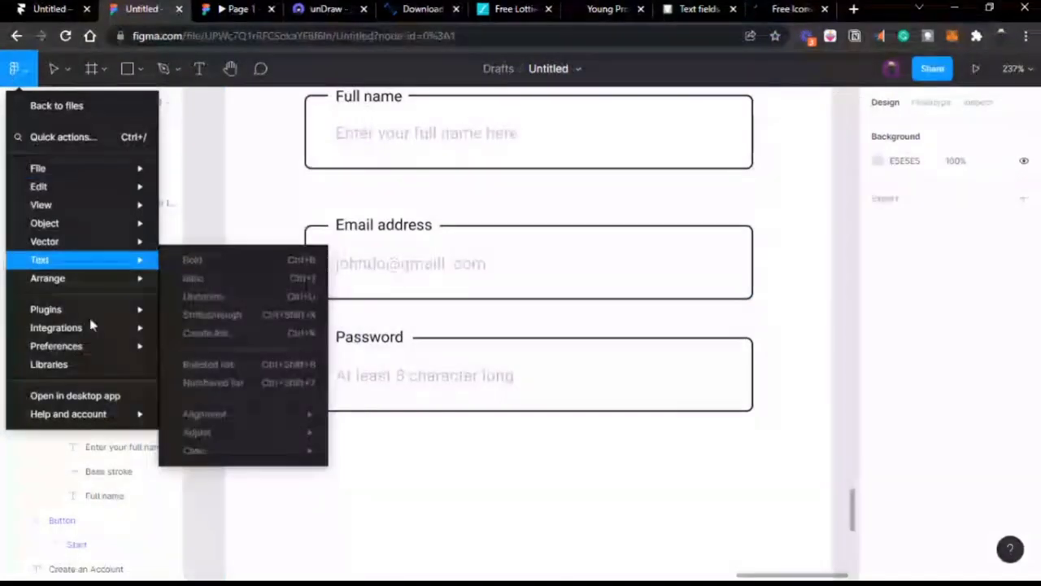
{"action": "mouse_move", "coordinate": [83, 313]}
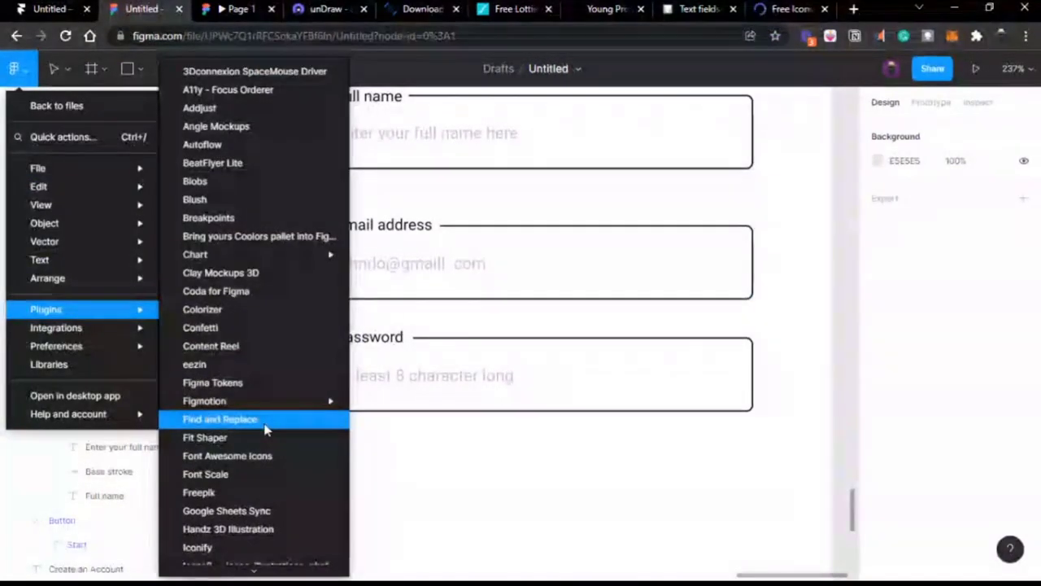
{"action": "scroll", "coordinate": [268, 428], "scroll_direction": "down", "scroll_amount": 3}
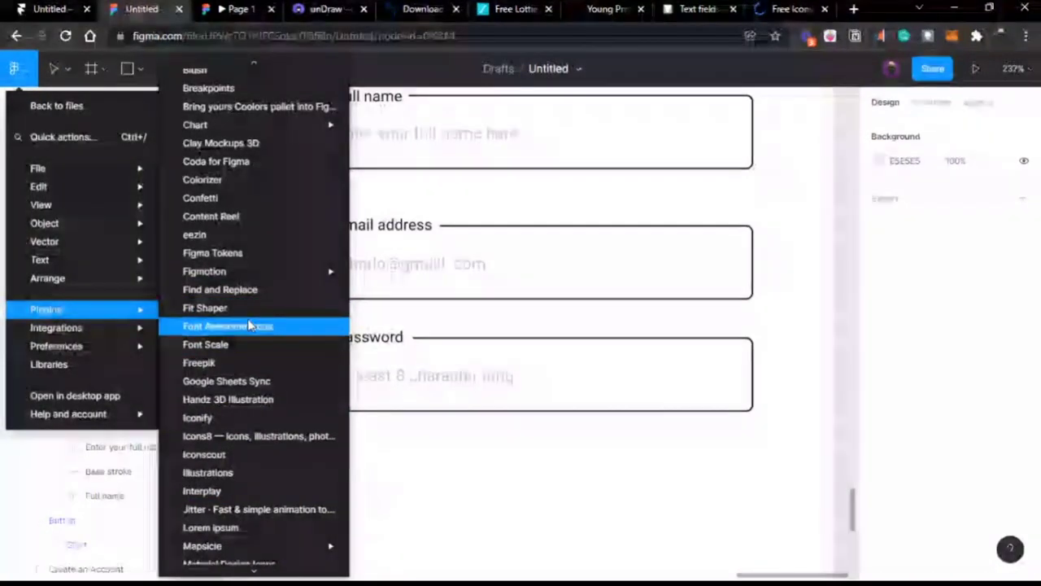
{"action": "scroll", "coordinate": [254, 374], "scroll_direction": "down", "scroll_amount": 2}
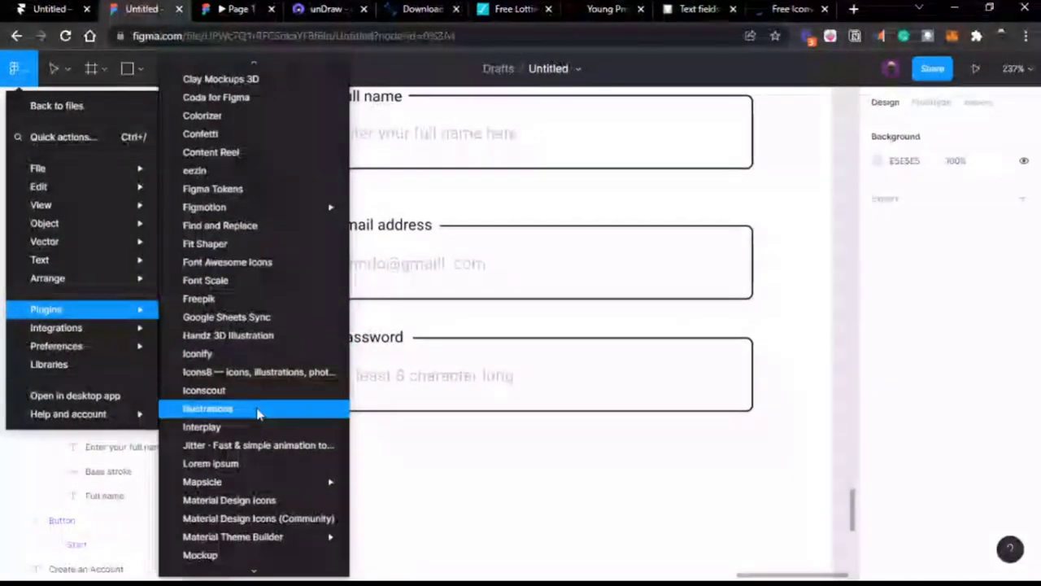
{"action": "left_click", "coordinate": [264, 517]}
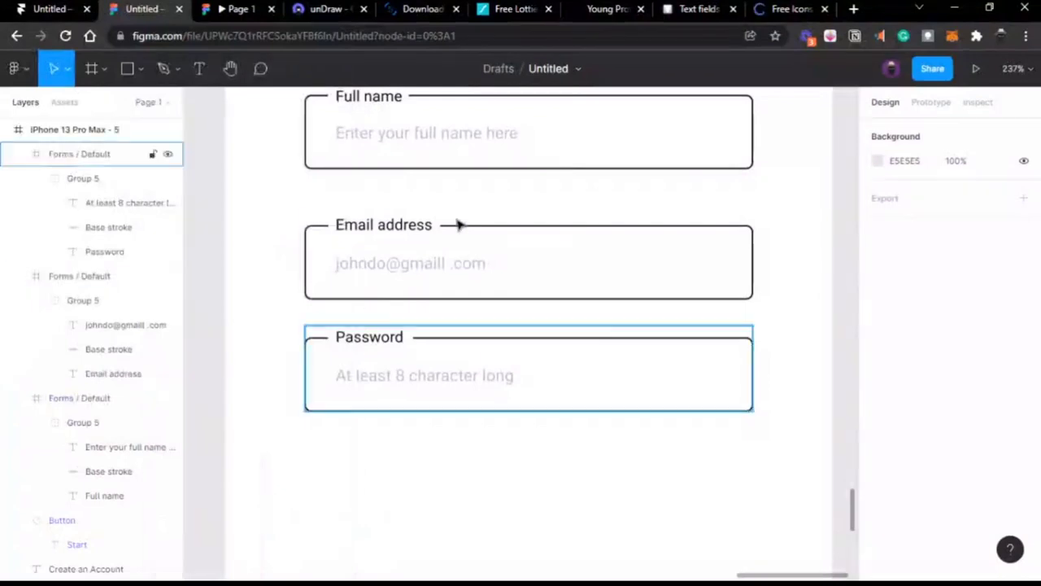
Step: Open the Eye icon in The Noun Project, try Get This Icon, close the sign-up modal, and return to Figma
{"action": "left_click", "coordinate": [771, 17]}
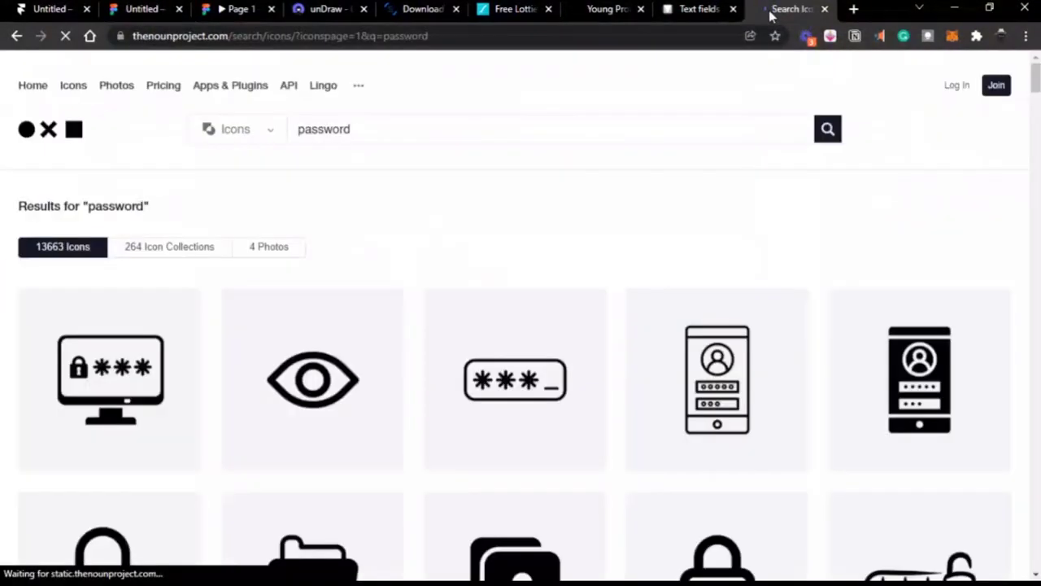
{"action": "scroll", "coordinate": [306, 396], "scroll_direction": "down", "scroll_amount": 1}
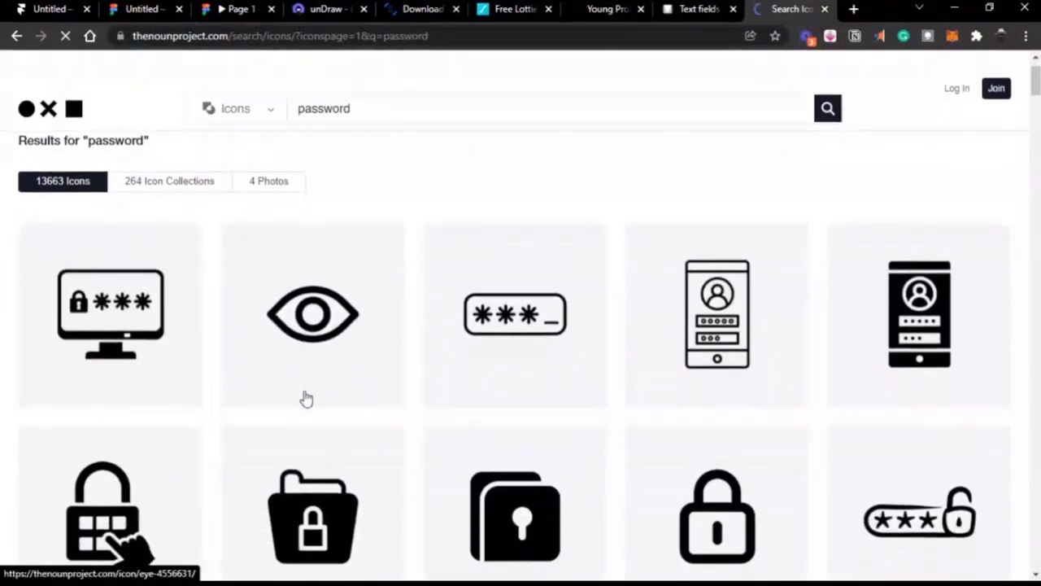
{"action": "left_click", "coordinate": [331, 348]}
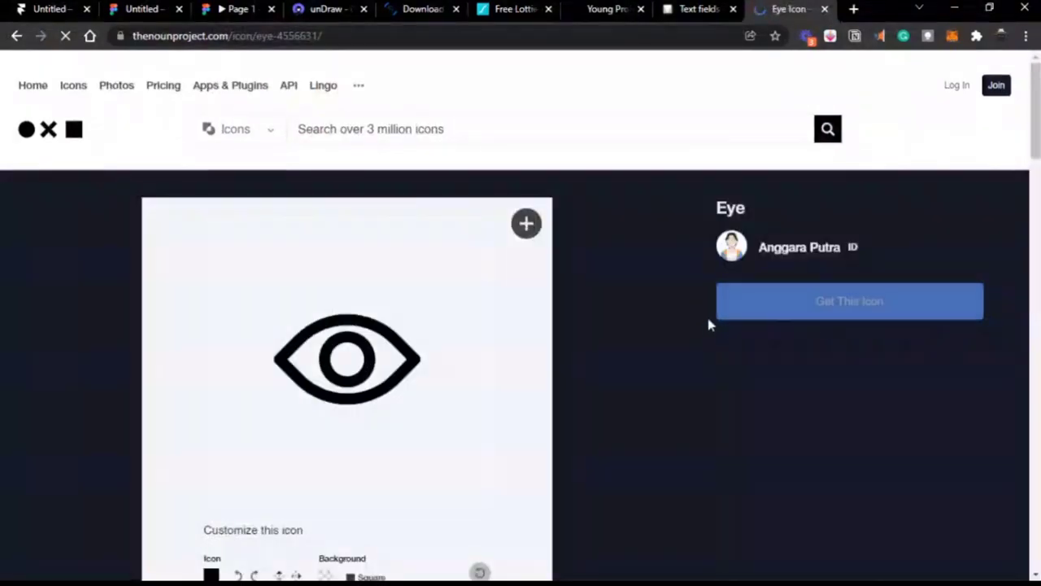
{"action": "left_click", "coordinate": [816, 302]}
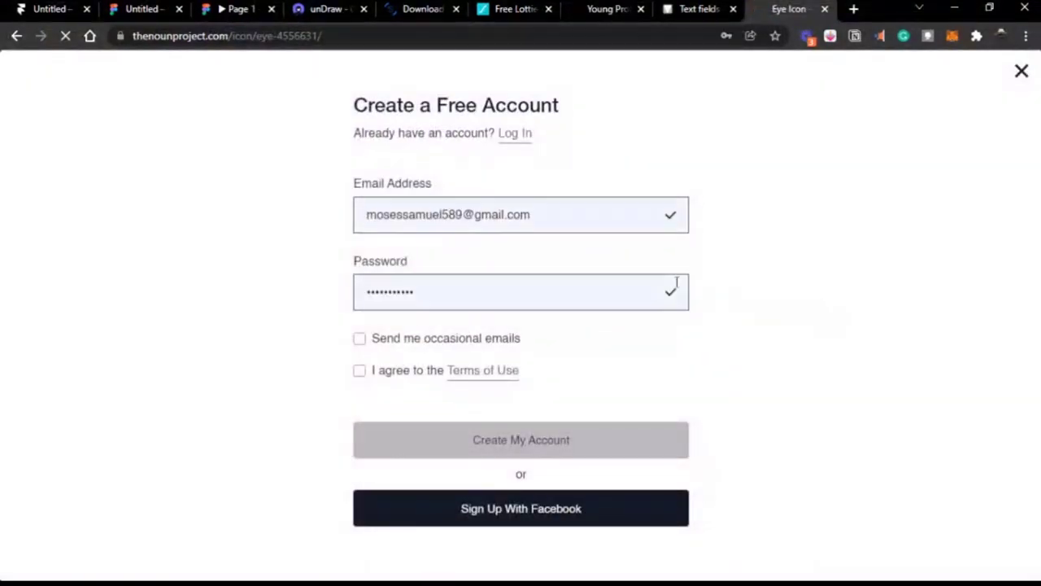
{"action": "left_click", "coordinate": [1022, 73]}
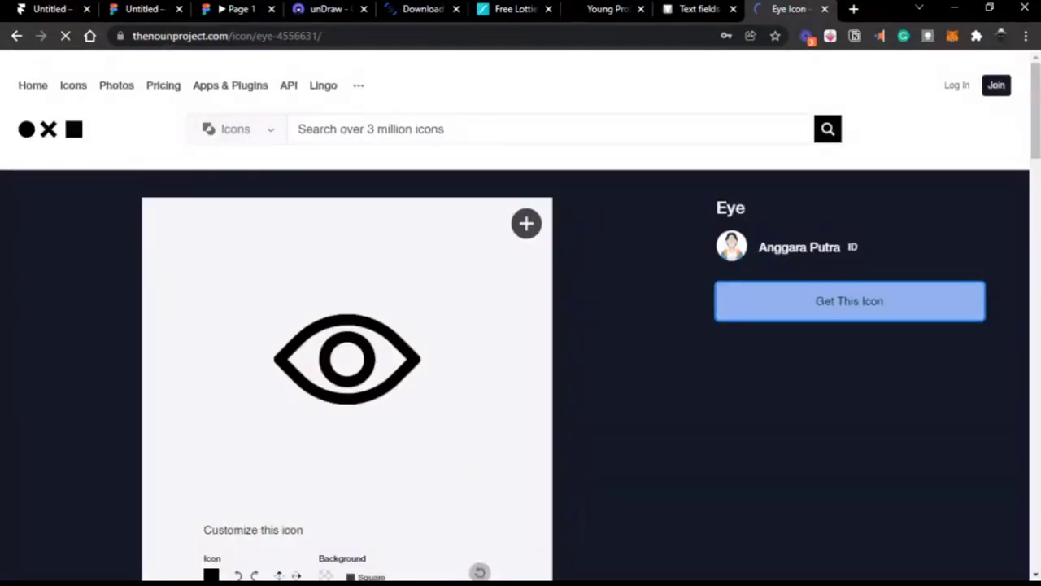
{"action": "left_click", "coordinate": [135, 9]}
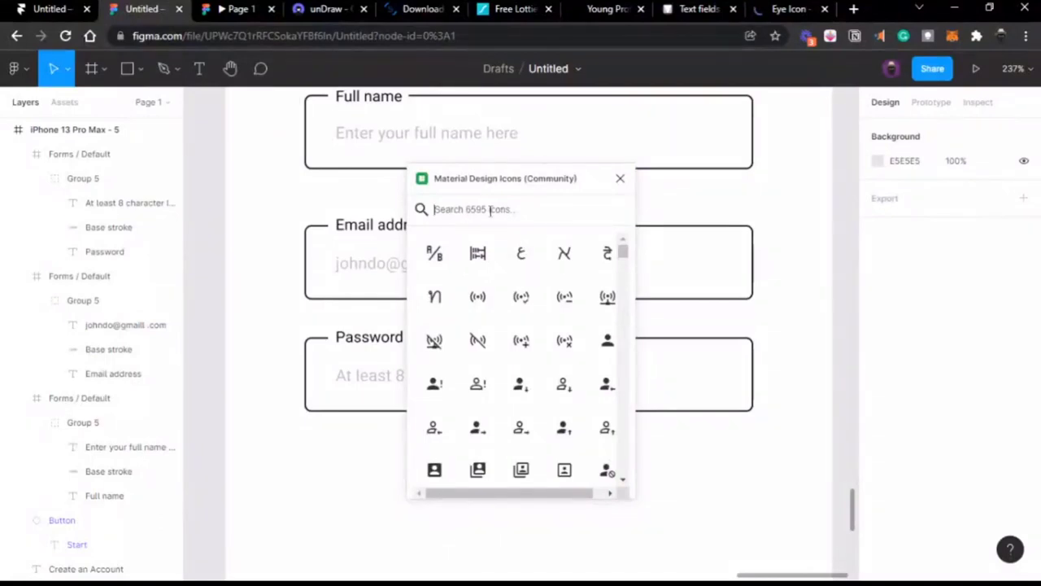
Step: Search the Material Design Icons plugin for 'eye' and select the crossed-out eye (eye-off) icon
{"action": "type", "text": "passwo"}
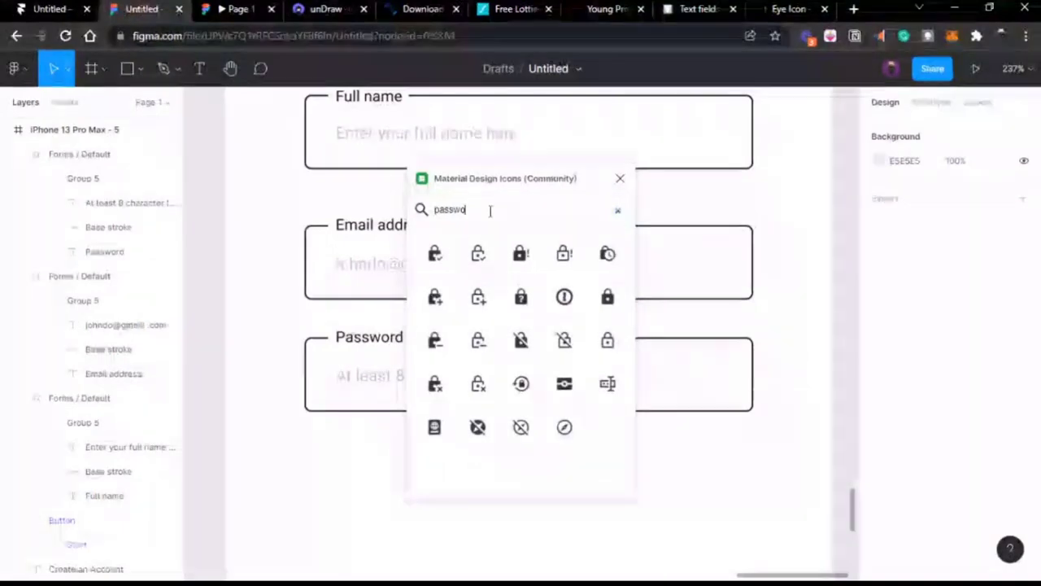
{"action": "key", "text": "BackSpace"}
{"action": "key", "text": "BackSpace"}
{"action": "key", "text": "BackSpace"}
{"action": "key", "text": "BackSpace"}
{"action": "key", "text": "BackSpace"}
{"action": "key", "text": "BackSpace"}
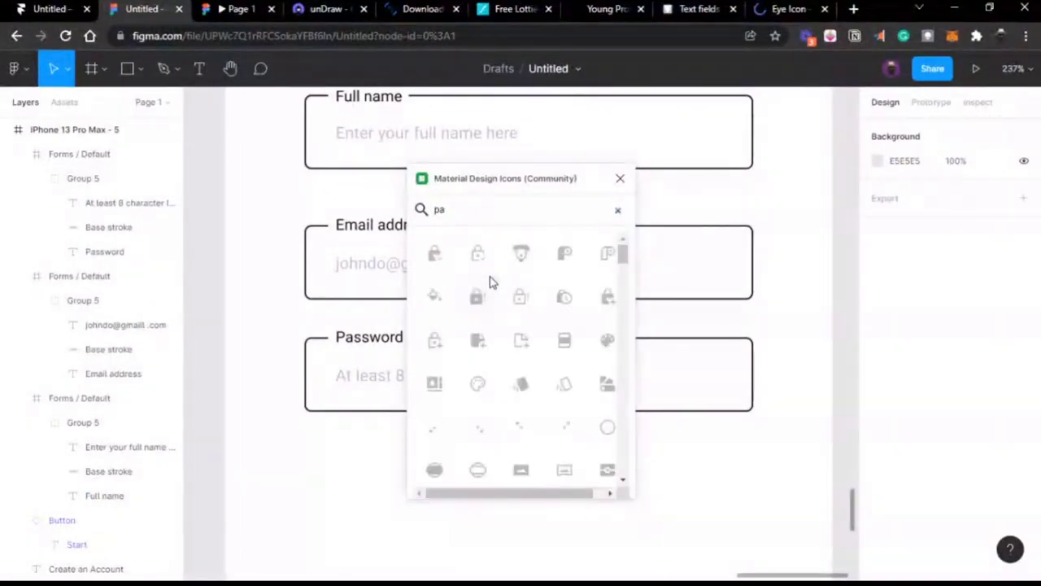
{"action": "type", "text": "eye"}
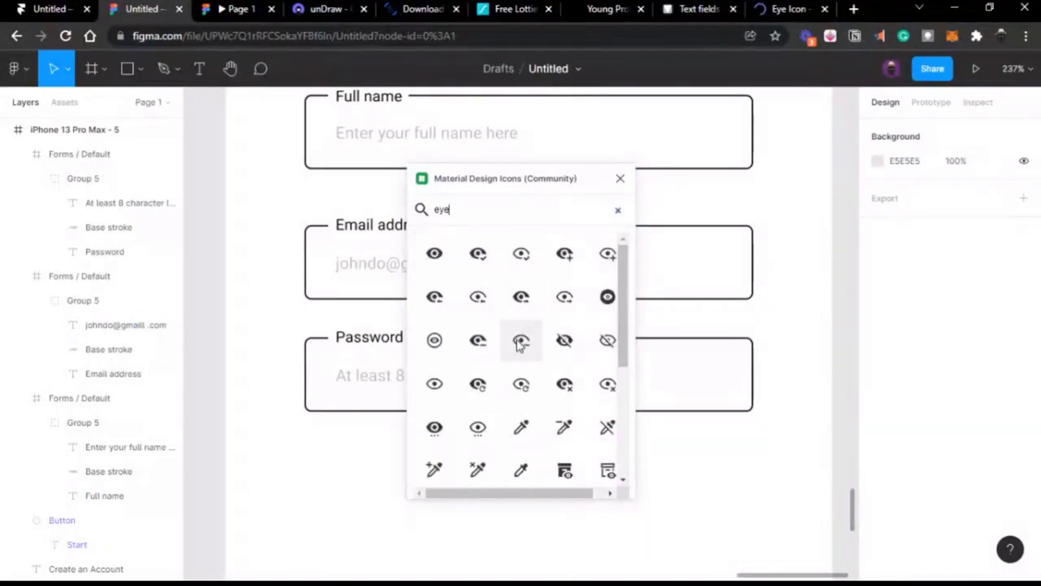
{"action": "scroll", "coordinate": [525, 381], "scroll_direction": "down", "scroll_amount": 1}
{"action": "scroll", "coordinate": [524, 381], "scroll_direction": "down", "scroll_amount": 1}
{"action": "scroll", "coordinate": [525, 381], "scroll_direction": "up", "scroll_amount": 2}
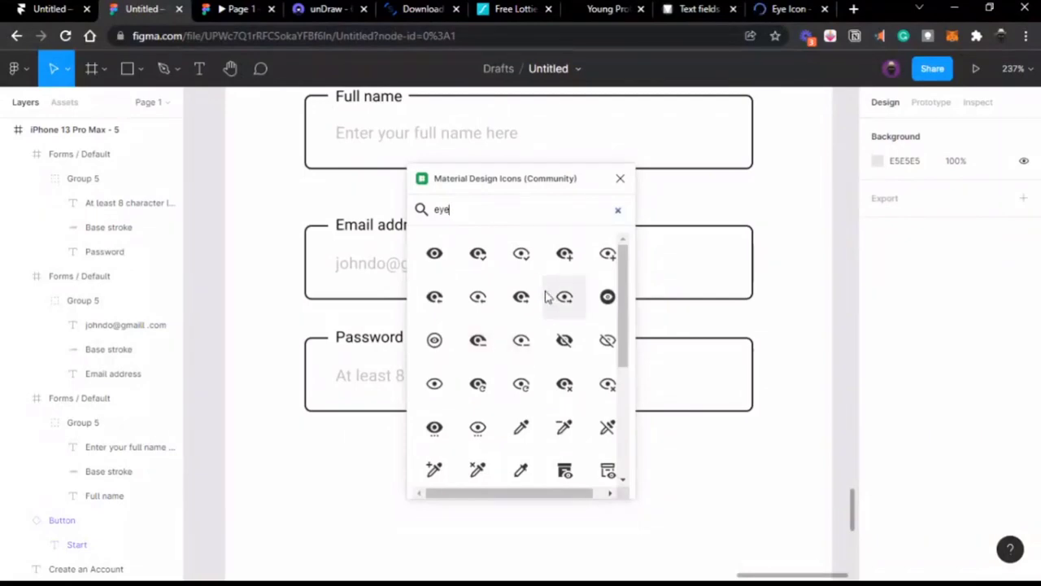
{"action": "scroll", "coordinate": [547, 294], "scroll_direction": "down", "scroll_amount": 3}
{"action": "scroll", "coordinate": [546, 349], "scroll_direction": "down", "scroll_amount": 4}
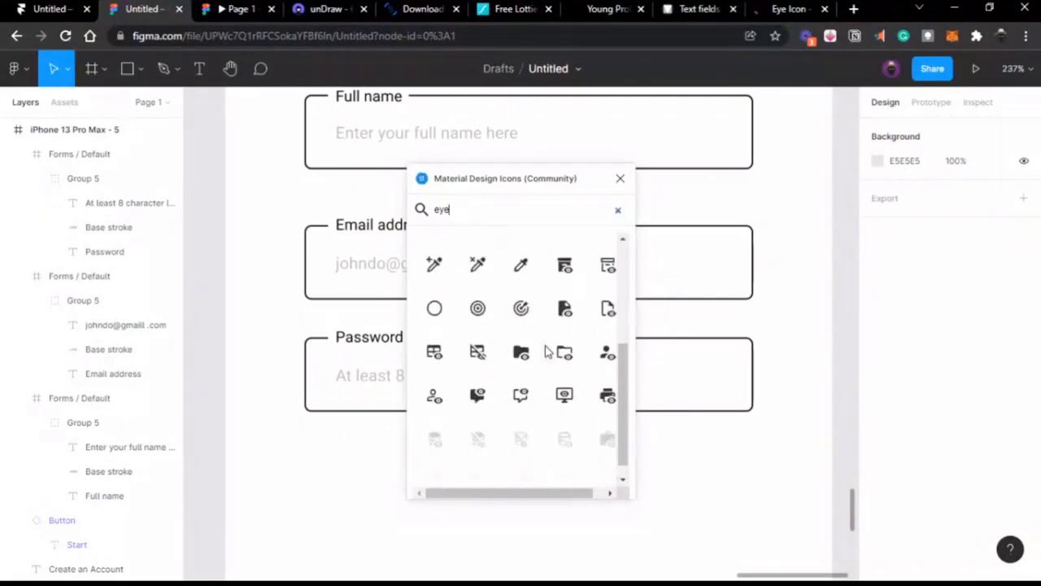
{"action": "scroll", "coordinate": [547, 351], "scroll_direction": "up", "scroll_amount": 5}
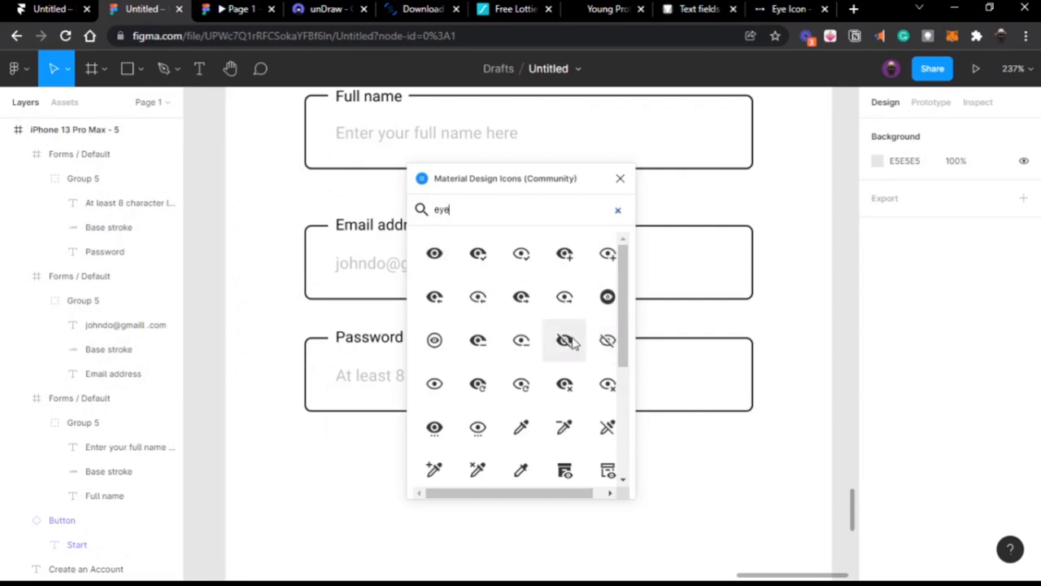
{"action": "left_click", "coordinate": [565, 344]}
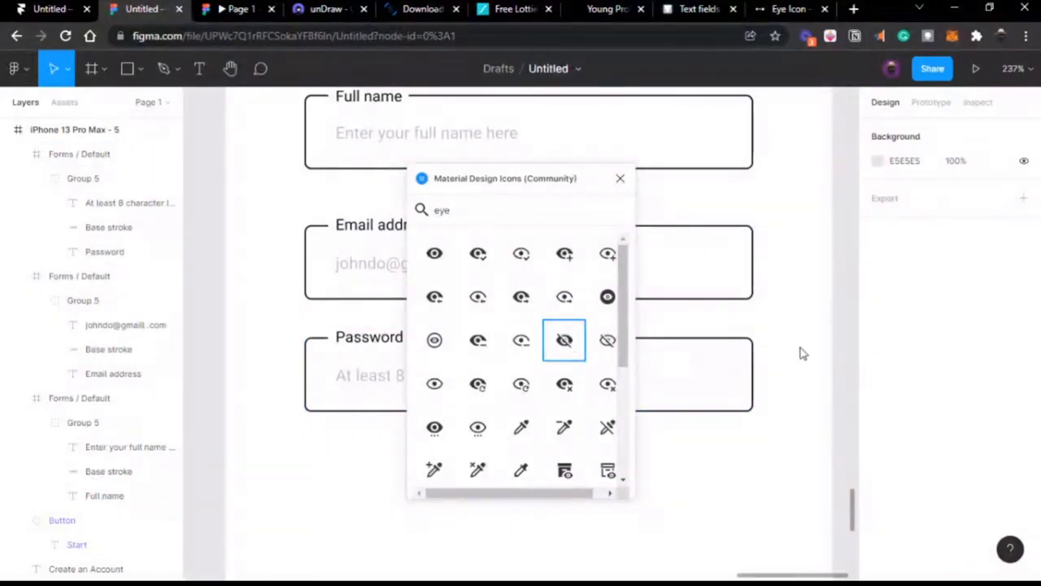
Step: Insert the eye-off, outlined eye-off, eye and eye-outline icons from the plugin, then close it
{"action": "left_click", "coordinate": [570, 340]}
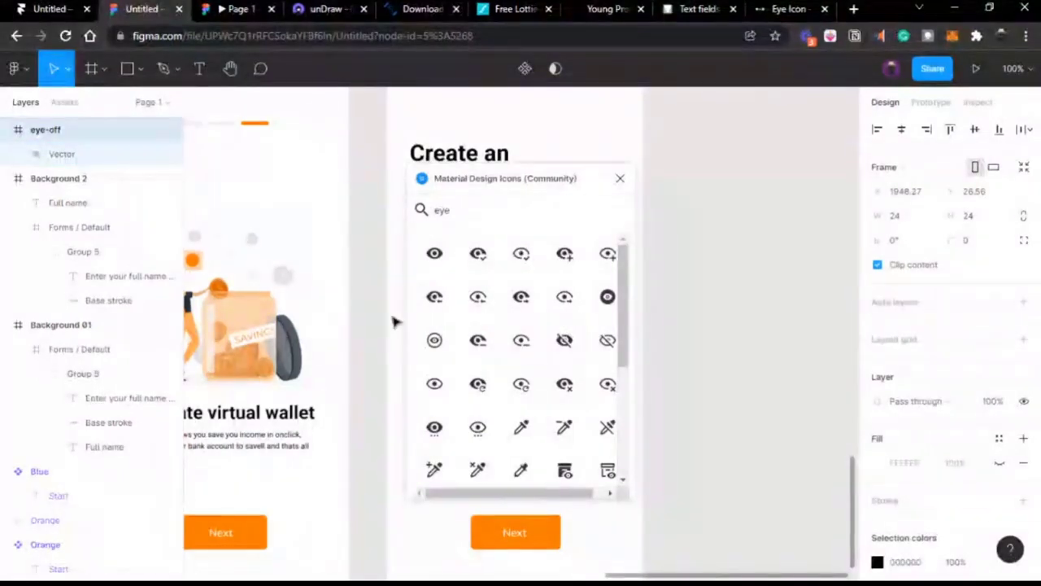
{"action": "scroll", "coordinate": [393, 322], "scroll_direction": "right", "scroll_amount": 5}
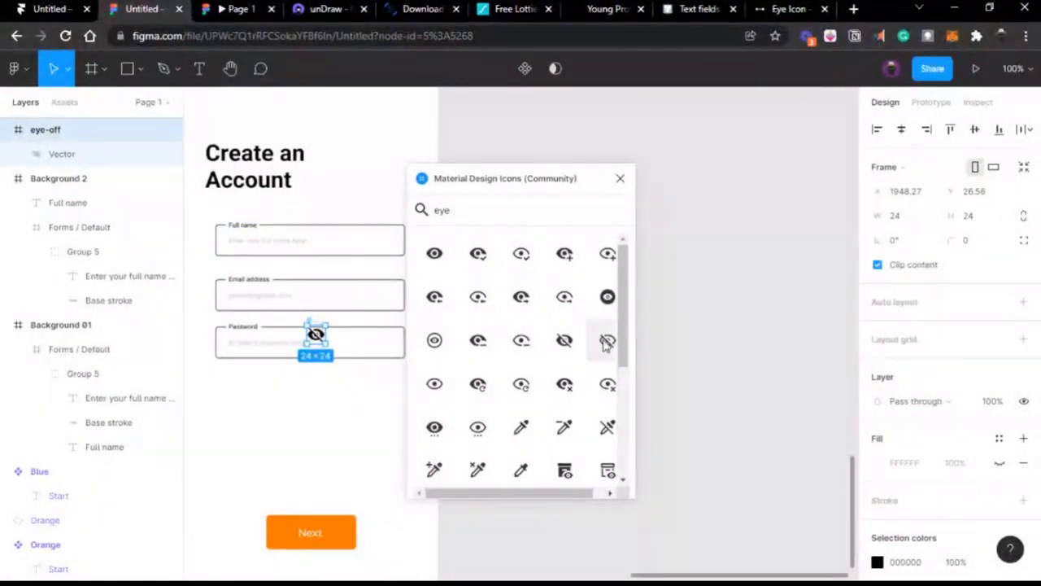
{"action": "left_click", "coordinate": [606, 342]}
{"action": "left_click", "coordinate": [606, 341]}
{"action": "left_click", "coordinate": [606, 341]}
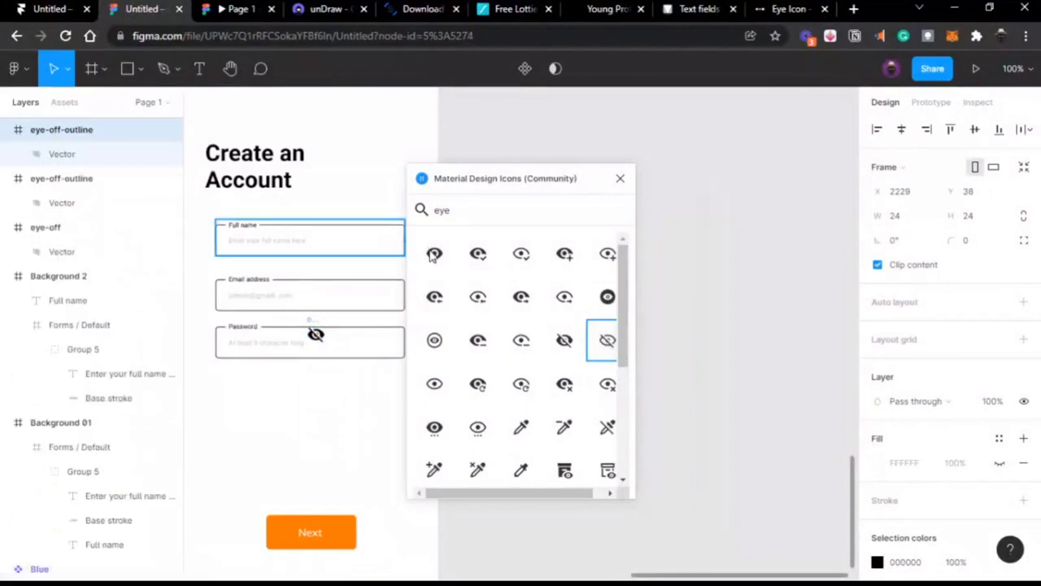
{"action": "left_click", "coordinate": [434, 255]}
{"action": "left_click", "coordinate": [434, 255]}
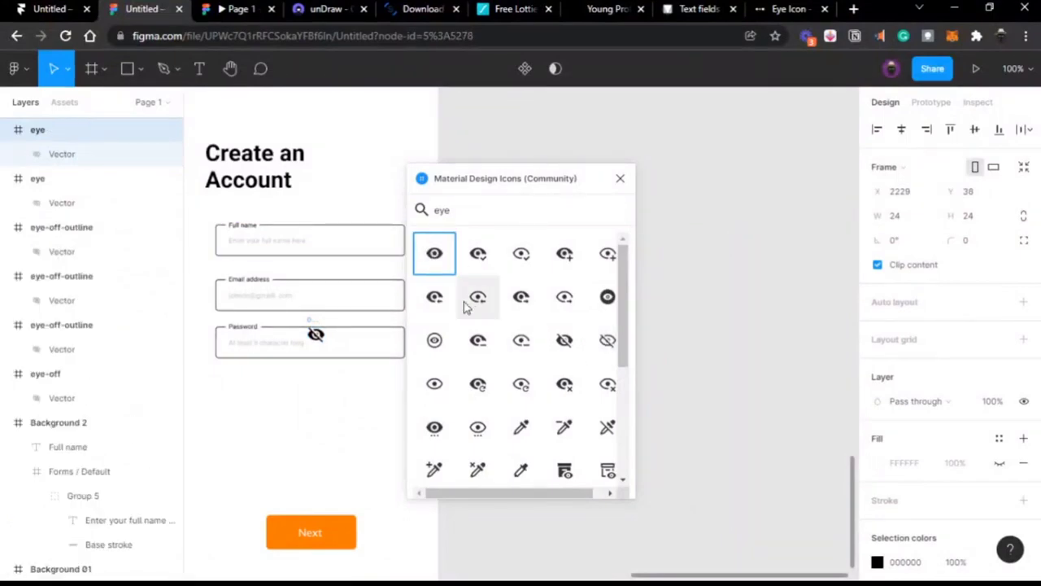
{"action": "left_click", "coordinate": [435, 385]}
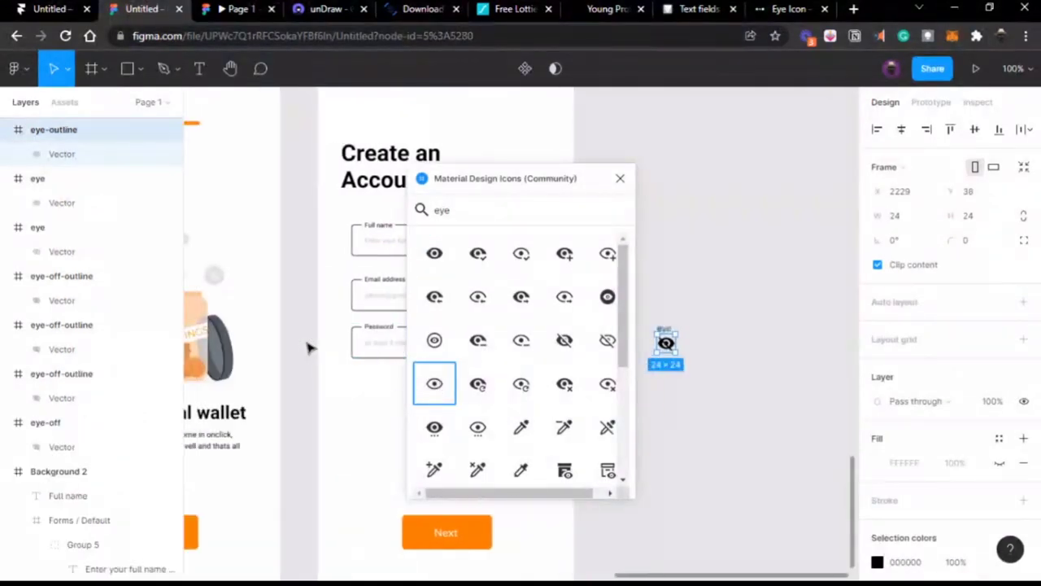
{"action": "left_click", "coordinate": [620, 178]}
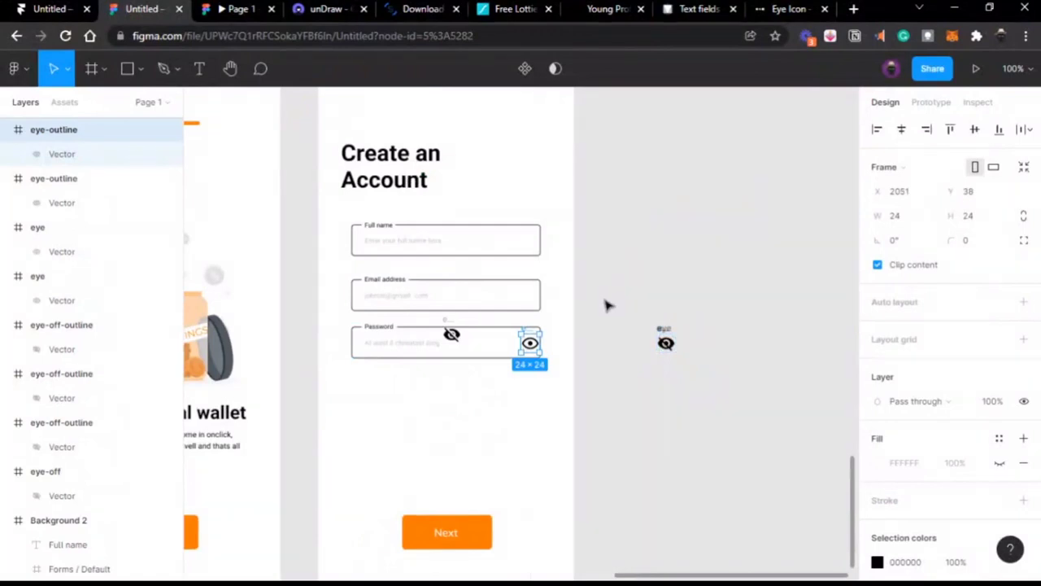
Step: Separate the stacked eye icons on the canvas and delete the two duplicates
{"action": "left_click", "coordinate": [665, 342]}
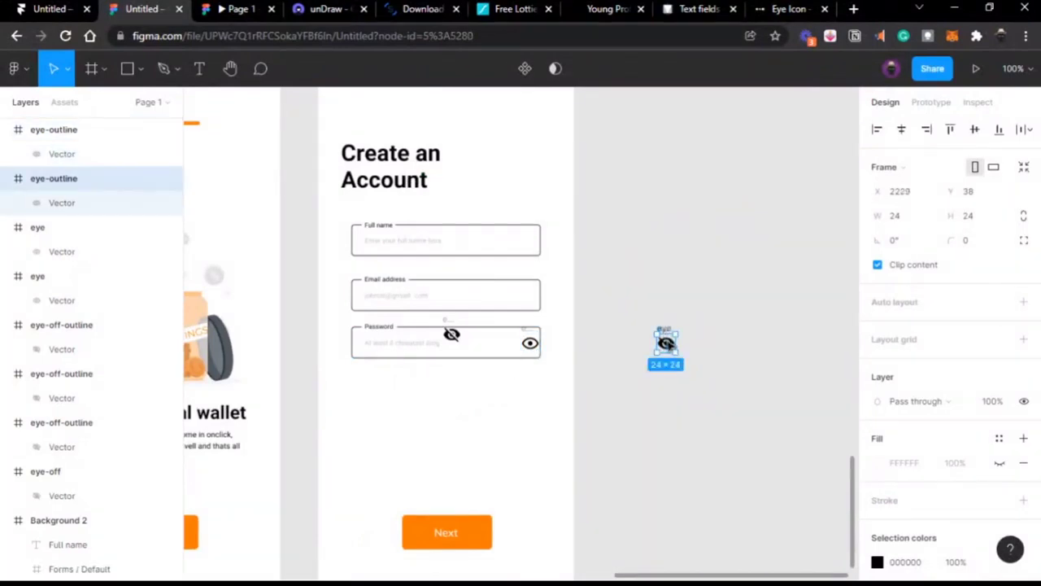
{"action": "left_click_drag", "start_coordinate": [665, 342], "coordinate": [608, 336]}
{"action": "scroll", "coordinate": [700, 365], "scroll_direction": "up", "scroll_amount": 5}
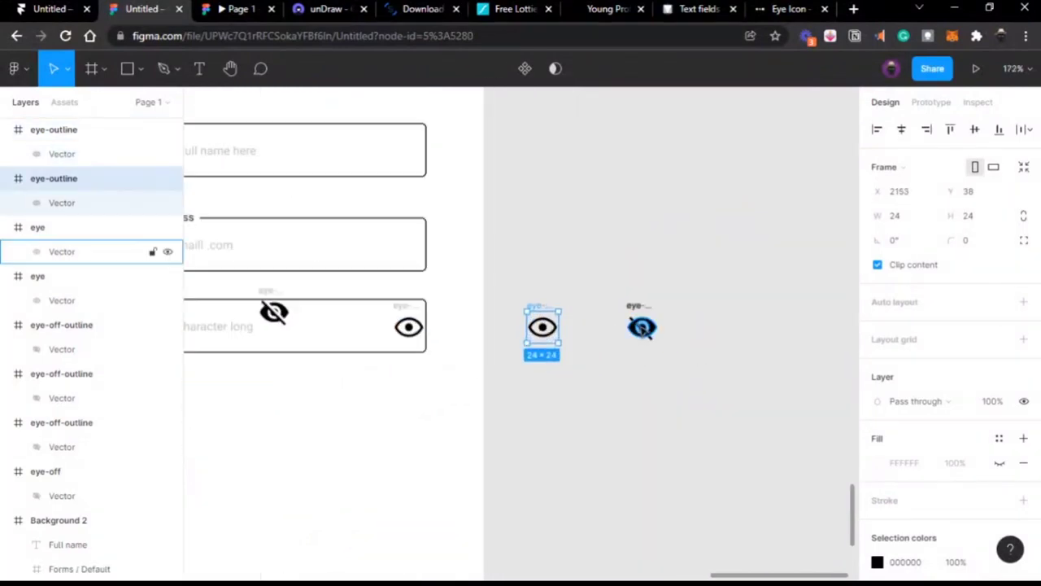
{"action": "left_click_drag", "start_coordinate": [636, 308], "coordinate": [560, 358]}
{"action": "key", "text": "Delete"}
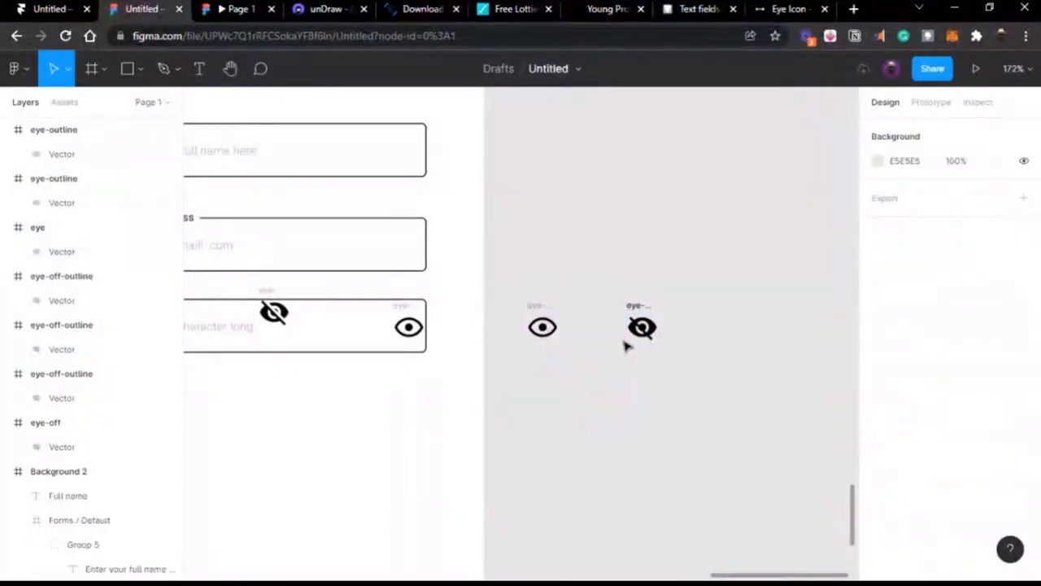
{"action": "left_click", "coordinate": [641, 330]}
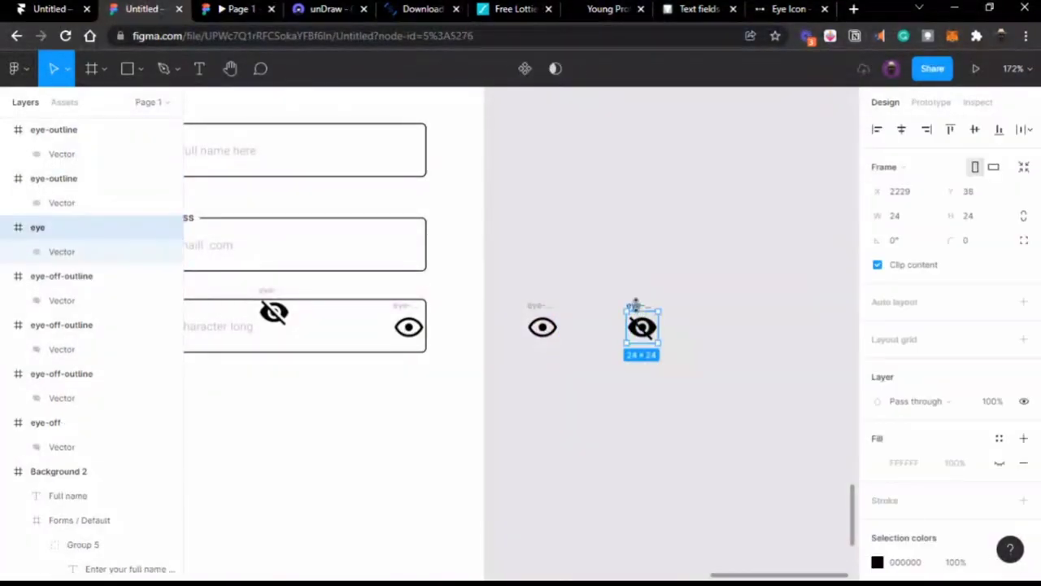
{"action": "left_click_drag", "start_coordinate": [644, 333], "coordinate": [586, 362]}
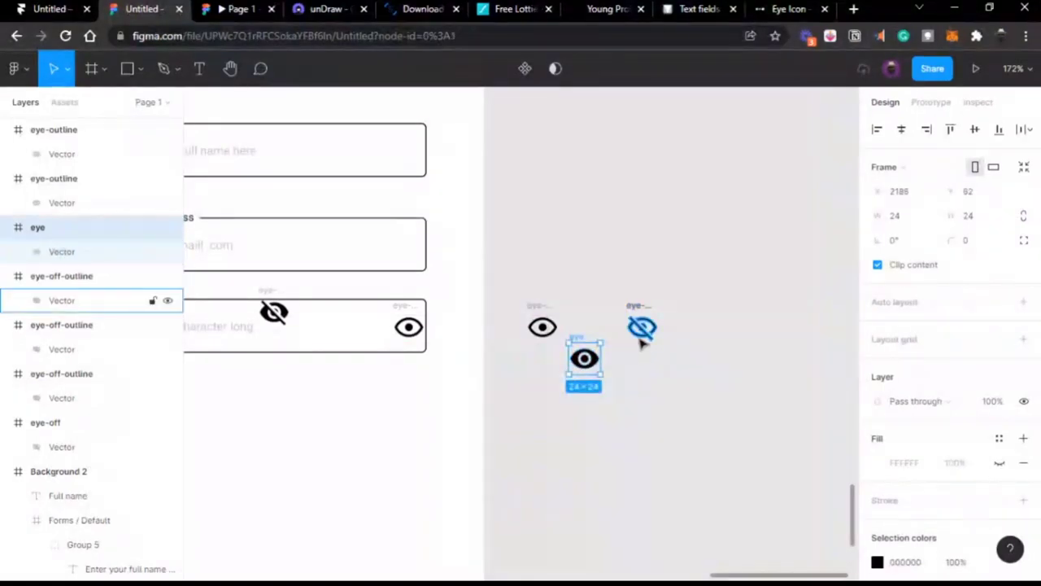
{"action": "key", "text": "Delete"}
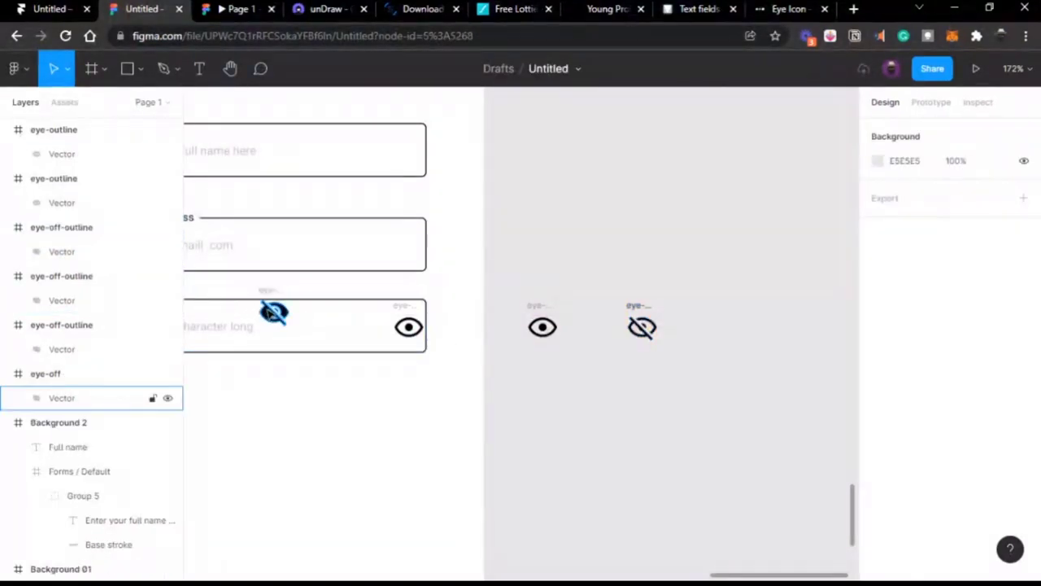
Step: Delete the crossed-out eye and its empty frame from inside the Password field
{"action": "left_click", "coordinate": [269, 312], "text": "ctrl"}
{"action": "key", "text": "Delete"}
{"action": "left_click", "coordinate": [271, 306]}
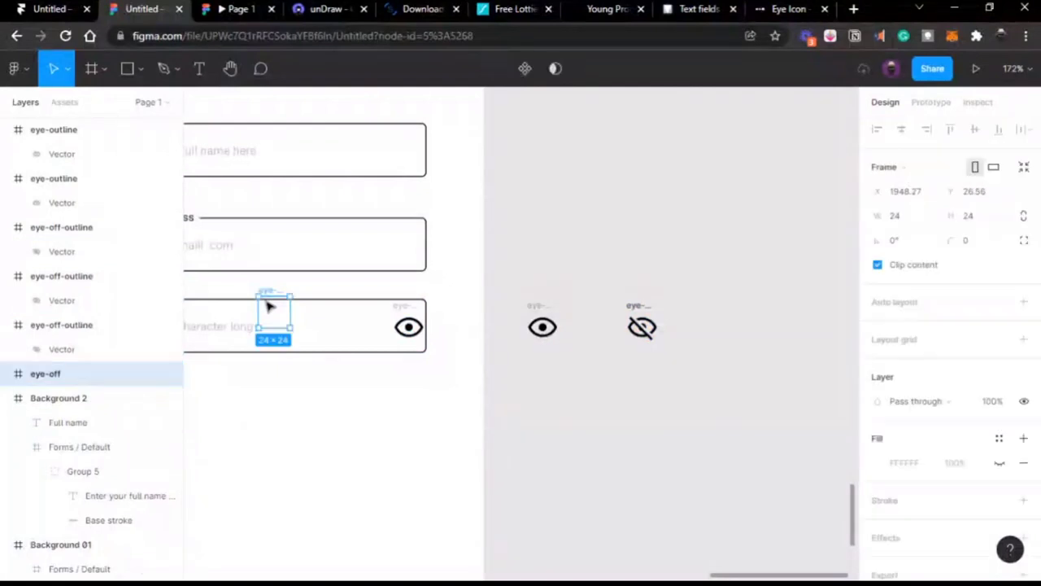
{"action": "key", "text": "Delete"}
{"action": "scroll", "coordinate": [491, 340], "scroll_direction": "left", "scroll_amount": 2}
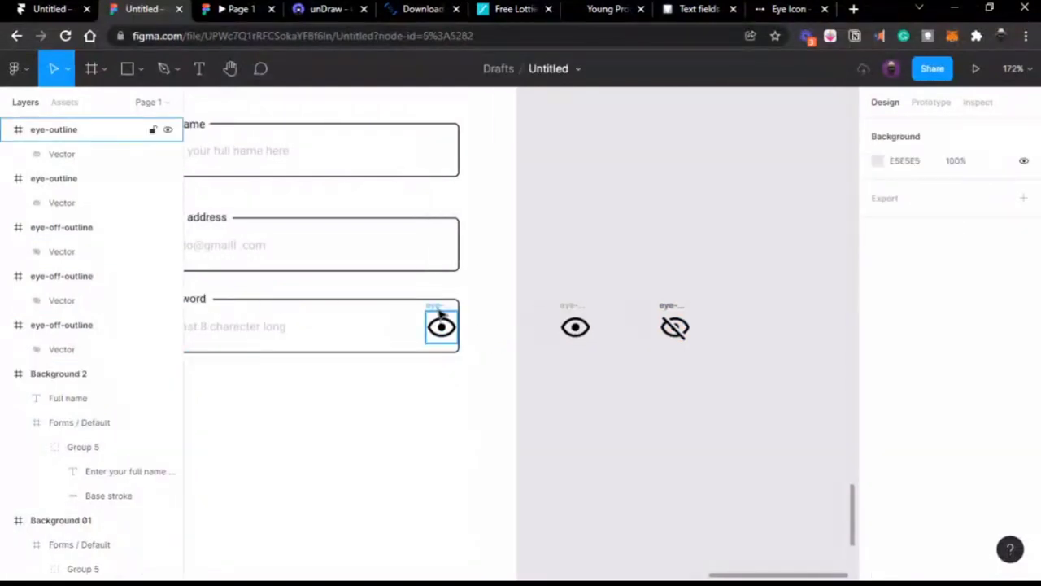
Step: Remove the open eye icon from the Password field
{"action": "left_click", "coordinate": [442, 326]}
{"action": "scroll", "coordinate": [437, 311], "scroll_direction": "left", "scroll_amount": 4}
{"action": "left_click", "coordinate": [437, 311]}
{"action": "left_click", "coordinate": [659, 305]}
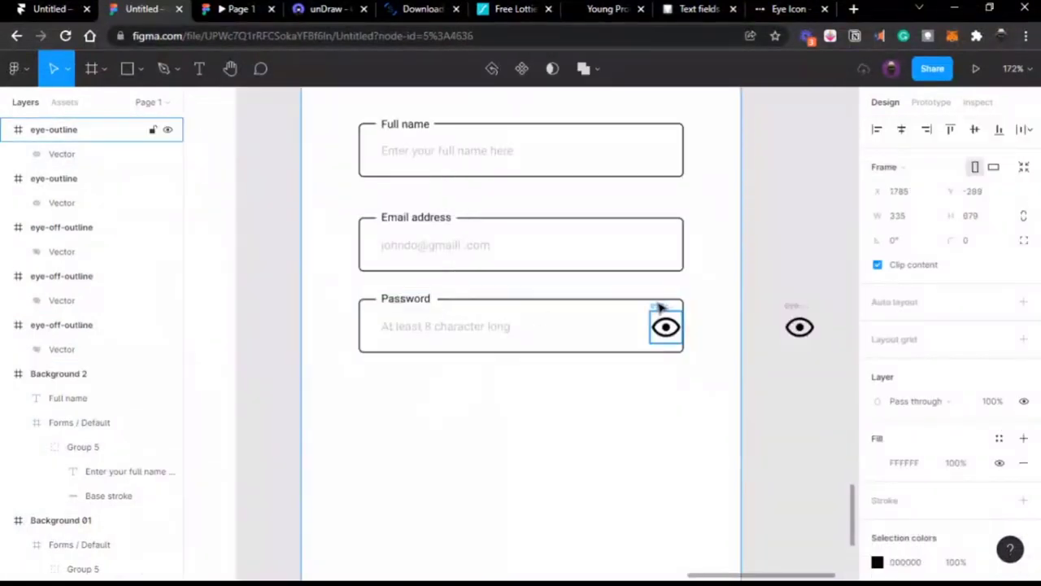
{"action": "key", "text": "Delete"}
Step: Place a copy of the crossed-out eye vector inside the Password field
{"action": "scroll", "coordinate": [660, 306], "scroll_direction": "right", "scroll_amount": 3}
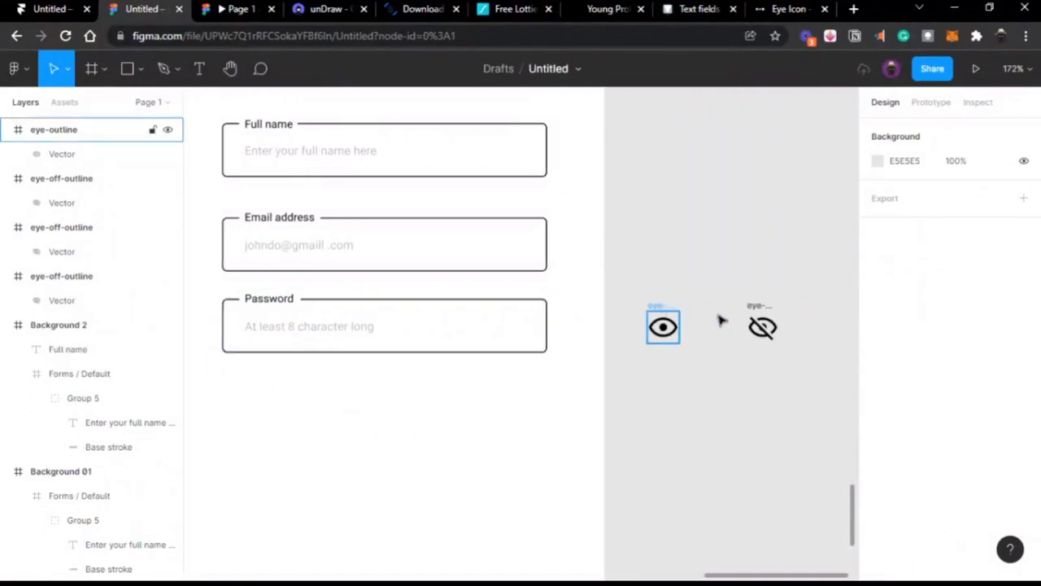
{"action": "left_click", "coordinate": [667, 327]}
{"action": "left_click", "coordinate": [666, 327]}
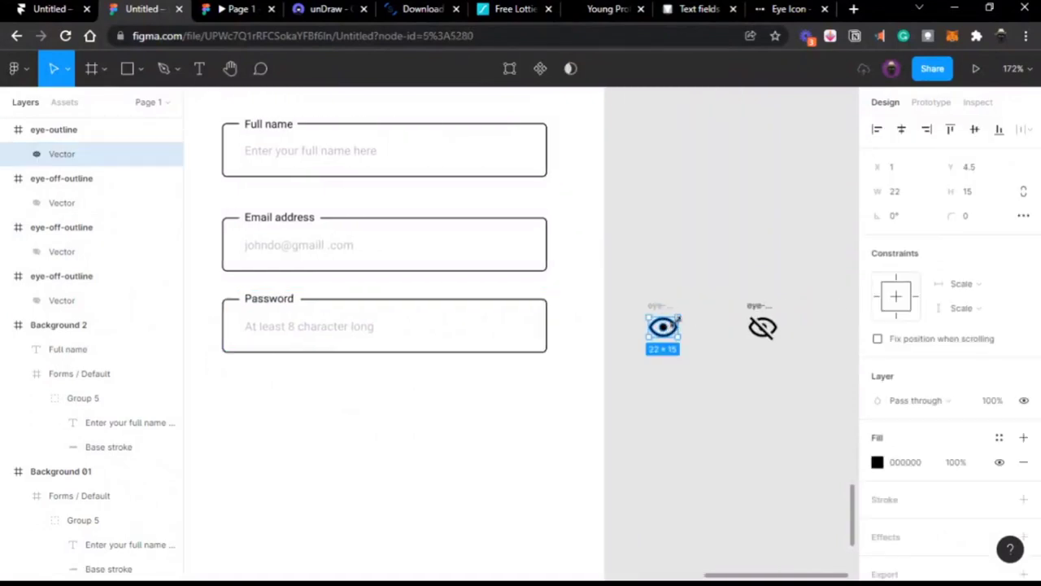
{"action": "left_click", "coordinate": [761, 327]}
{"action": "left_click_drag", "start_coordinate": [762, 328], "coordinate": [516, 327]}
{"action": "scroll", "coordinate": [520, 330], "scroll_direction": "left", "scroll_amount": 3}
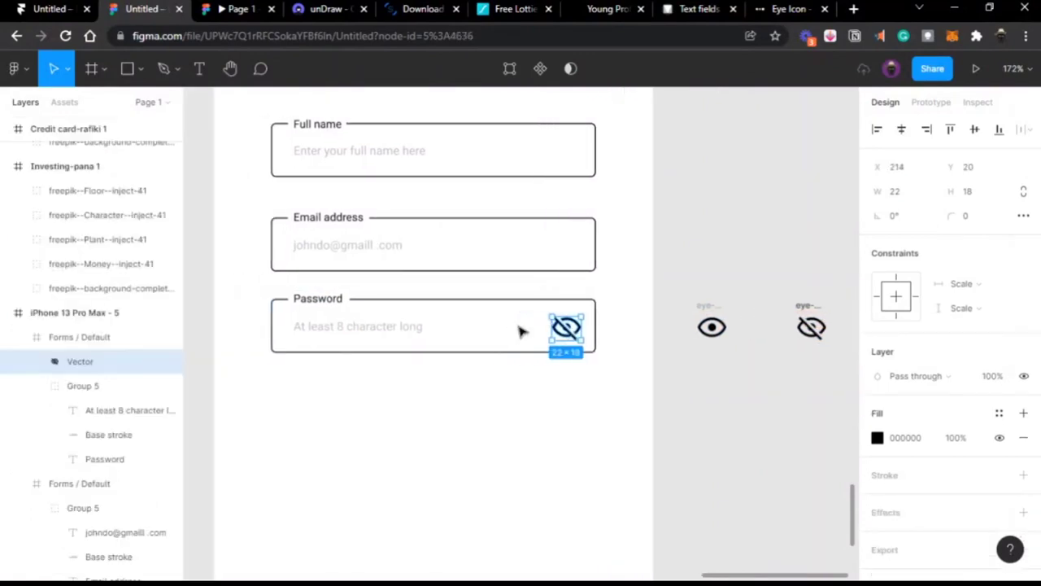
{"action": "scroll", "coordinate": [520, 331], "scroll_direction": "up", "scroll_amount": 5}
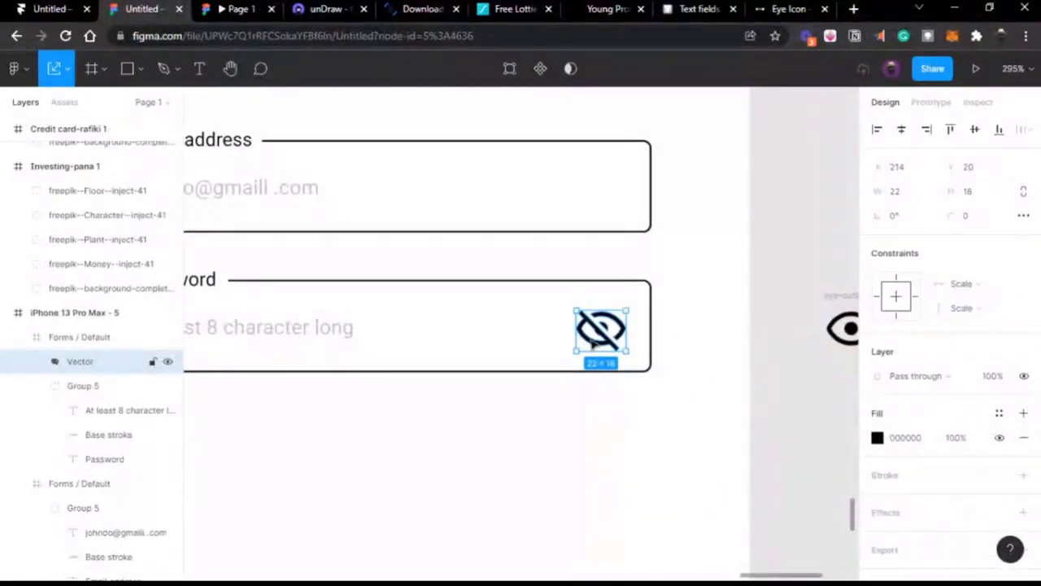
Step: Scale the crossed-out eye proportionally to 15 × 12.27 at the field's right end
{"action": "key", "text": "k"}
{"action": "left_click_drag", "start_coordinate": [567, 334], "coordinate": [585, 338]}
{"action": "scroll", "coordinate": [594, 340], "scroll_direction": "left", "scroll_amount": 1}
{"action": "scroll", "coordinate": [594, 340], "scroll_direction": "left", "scroll_amount": 2}
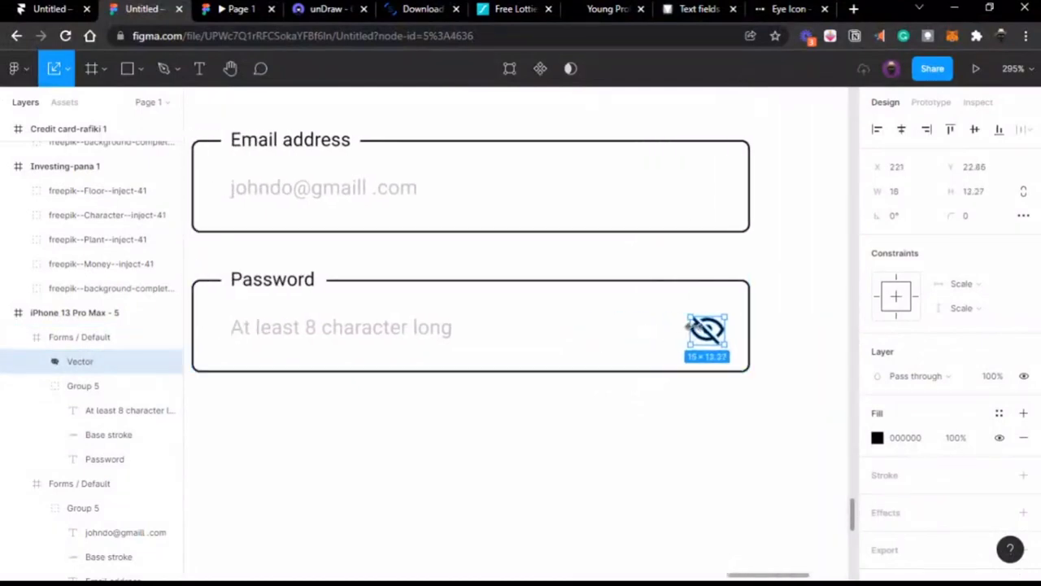
{"action": "left_click_drag", "start_coordinate": [704, 329], "coordinate": [707, 328]}
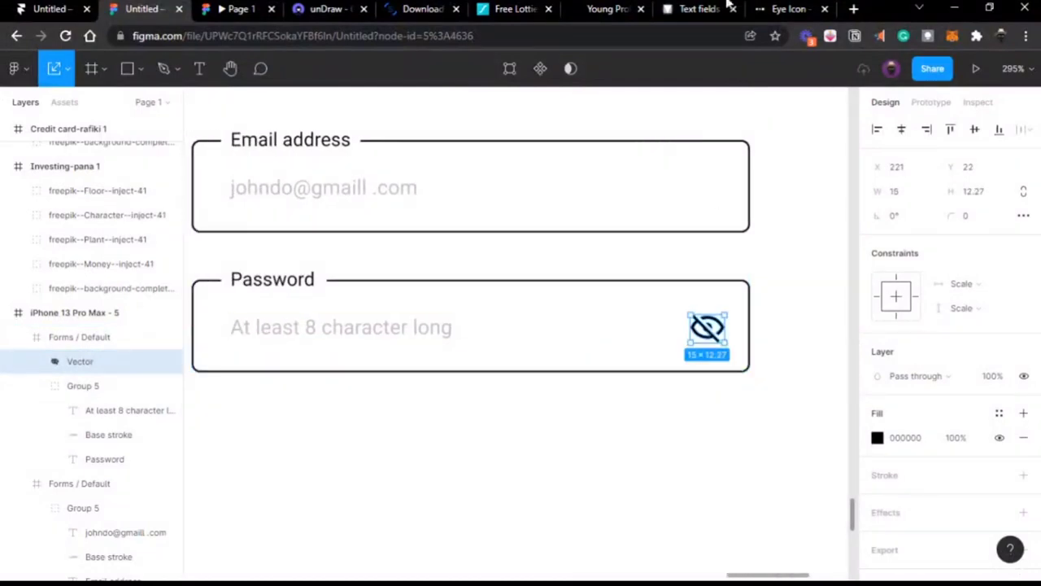
{"action": "mouse_move", "coordinate": [434, 9]}
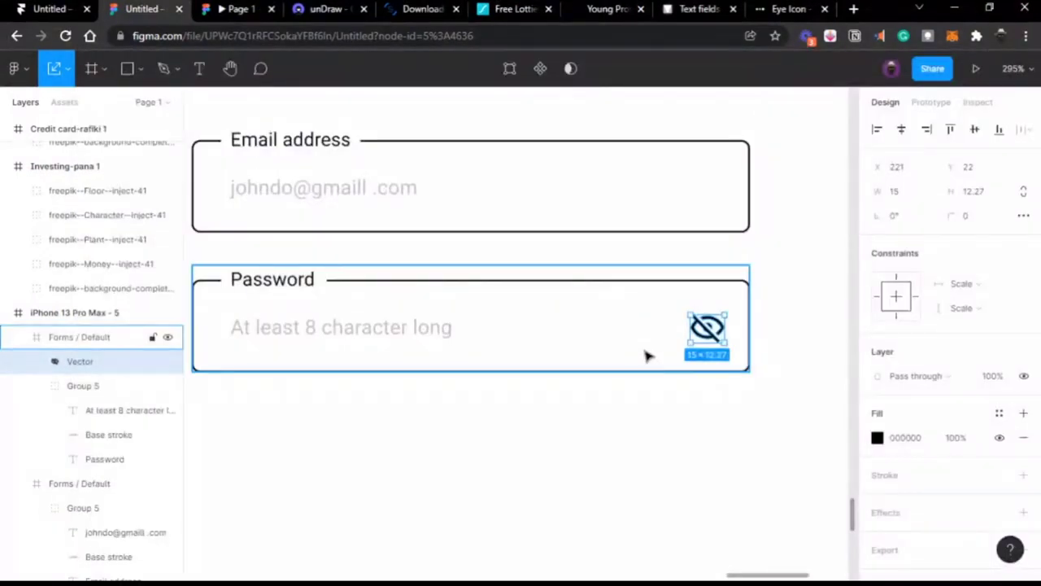
{"action": "scroll", "coordinate": [647, 355], "scroll_direction": "down", "scroll_amount": 3}
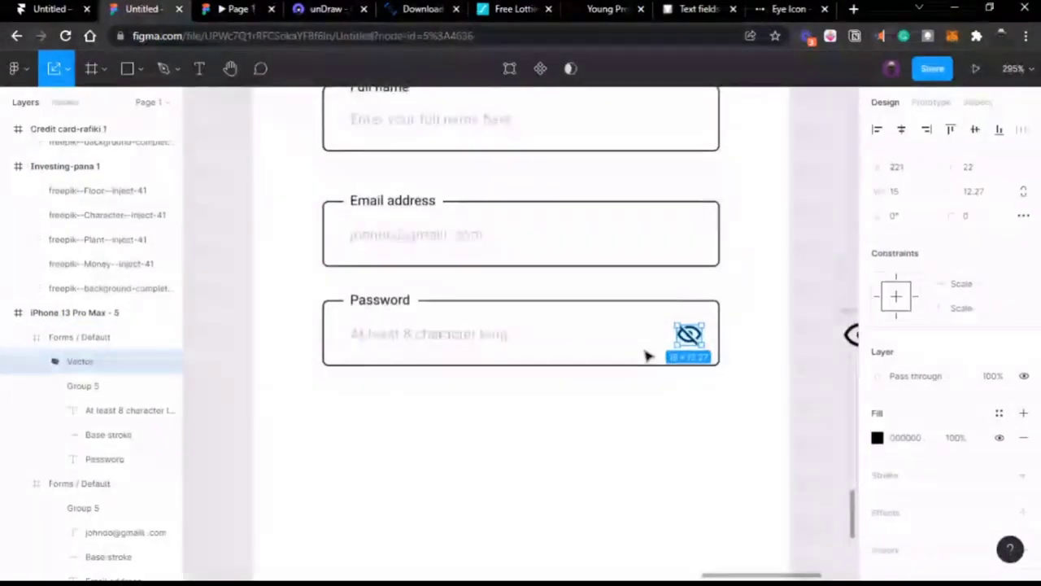
Step: Select the Password field's placeholder text layer and open its fill colour settings
{"action": "left_click", "coordinate": [440, 343]}
{"action": "double_click", "coordinate": [440, 344]}
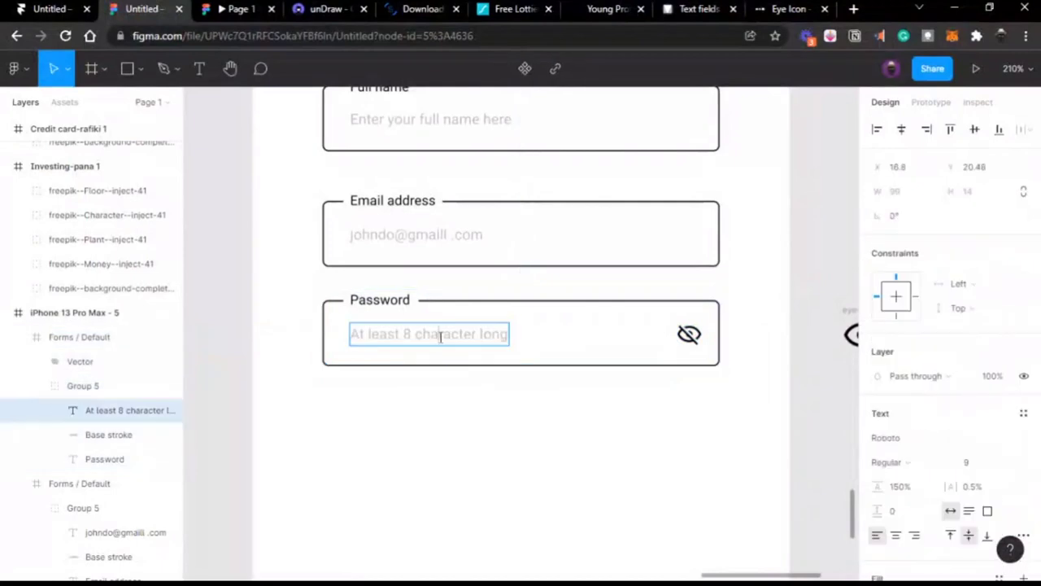
{"action": "key", "text": "Escape"}
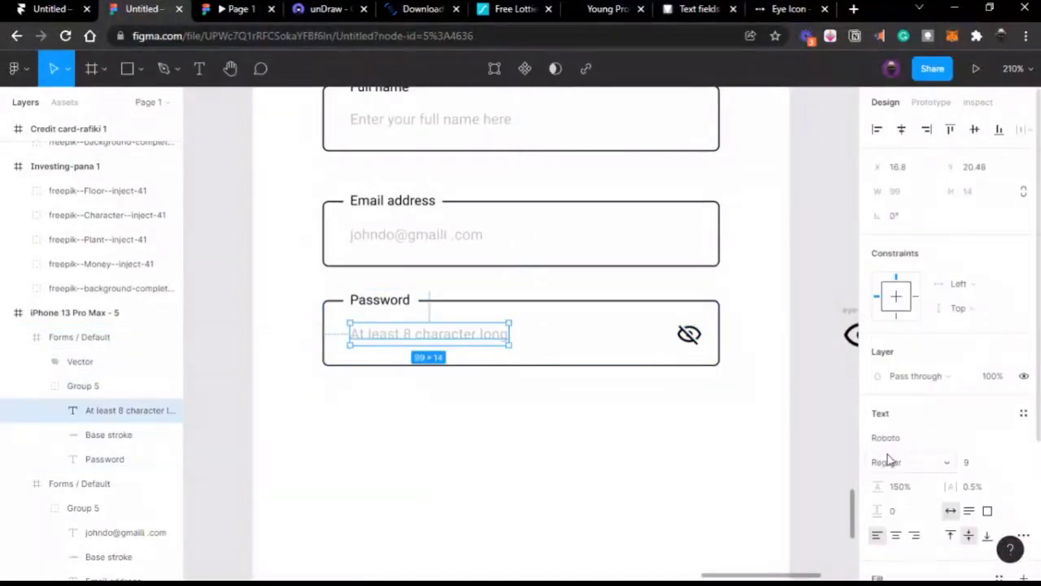
{"action": "scroll", "coordinate": [887, 448], "scroll_direction": "down", "scroll_amount": 3}
{"action": "left_click", "coordinate": [878, 412]}
{"action": "left_click_drag", "start_coordinate": [755, 290], "coordinate": [659, 396]}
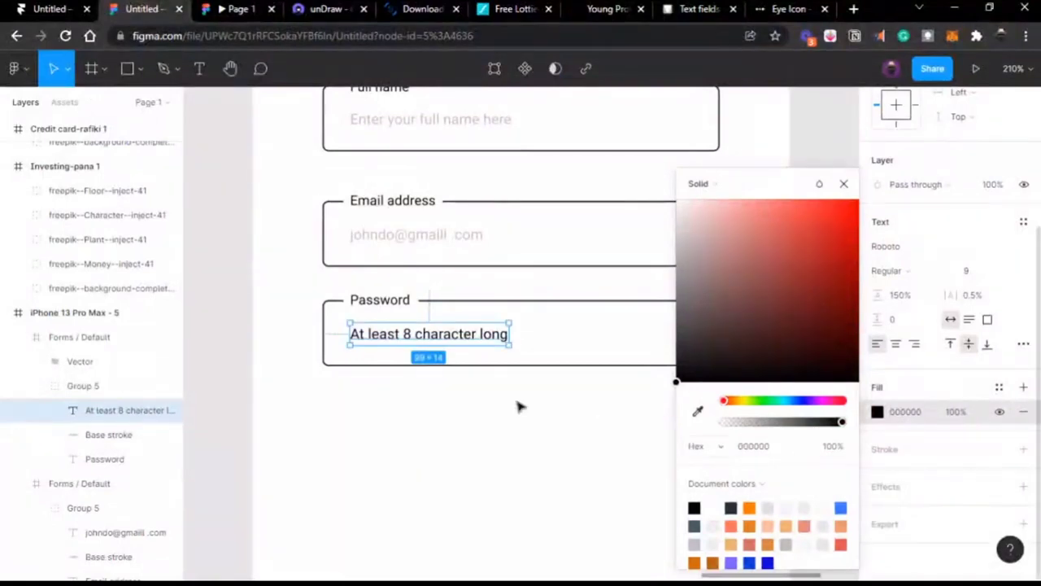
Step: Undo the accidental typing, keeping 'At least 8 character long' in grey BFBFBF
{"action": "double_click", "coordinate": [407, 335]}
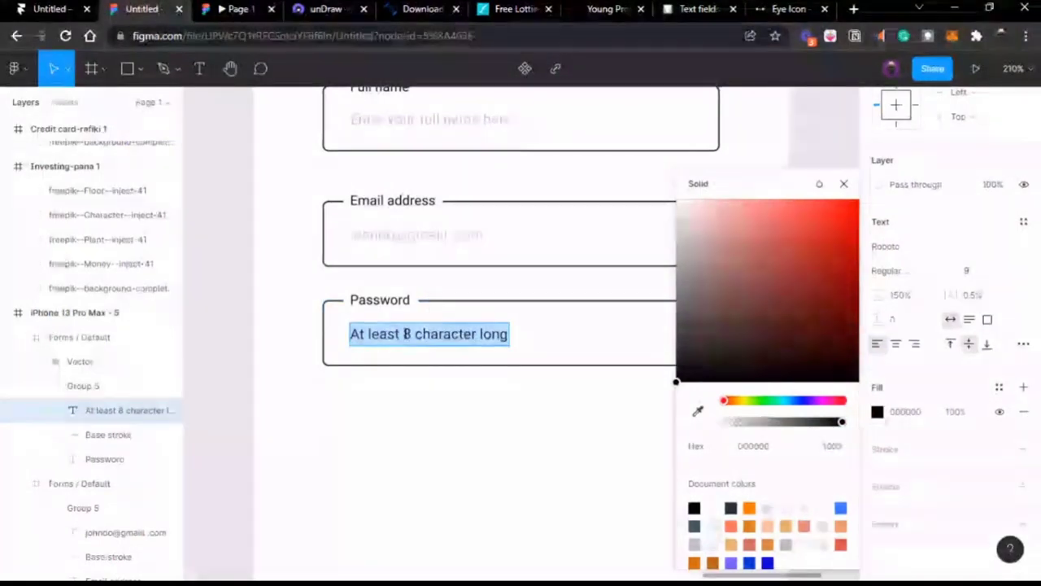
{"action": "type", "text": "************"}
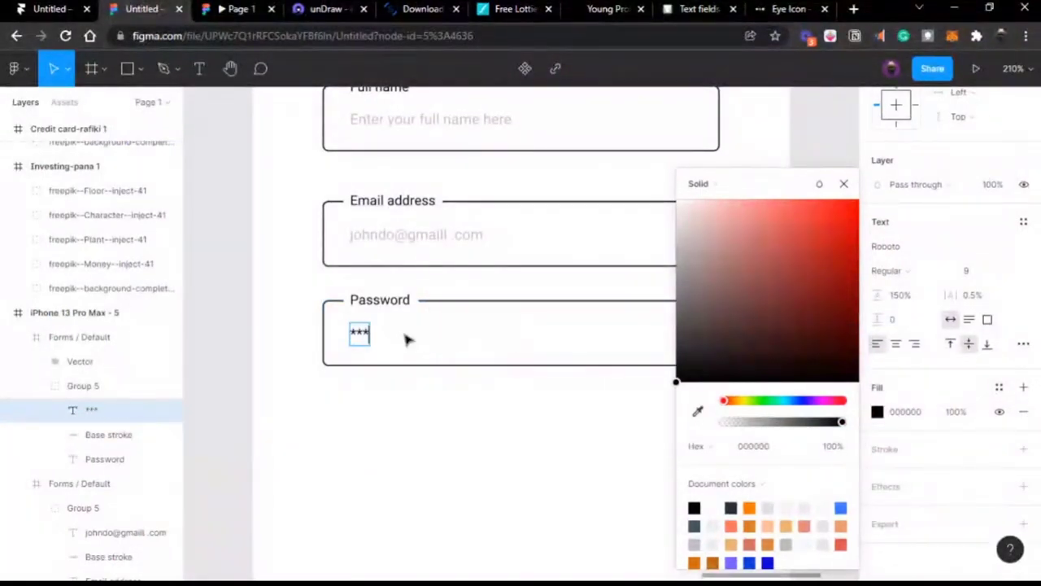
{"action": "type", "text": "****"}
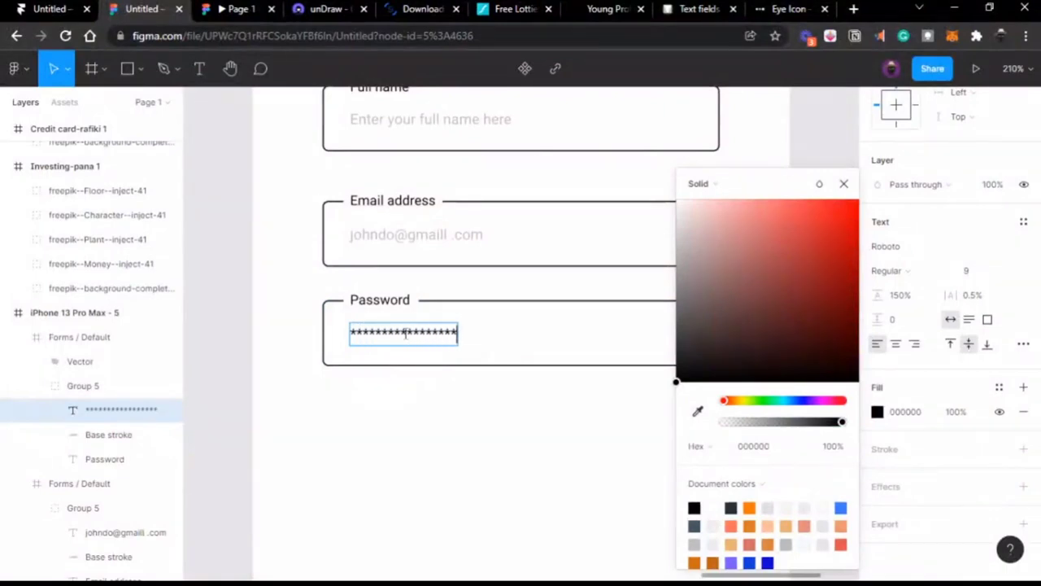
{"action": "key", "text": "ctrl+z"}
{"action": "key", "text": "ctrl+z"}
{"action": "key", "text": "ctrl+z"}
{"action": "key", "text": "ctrl+z"}
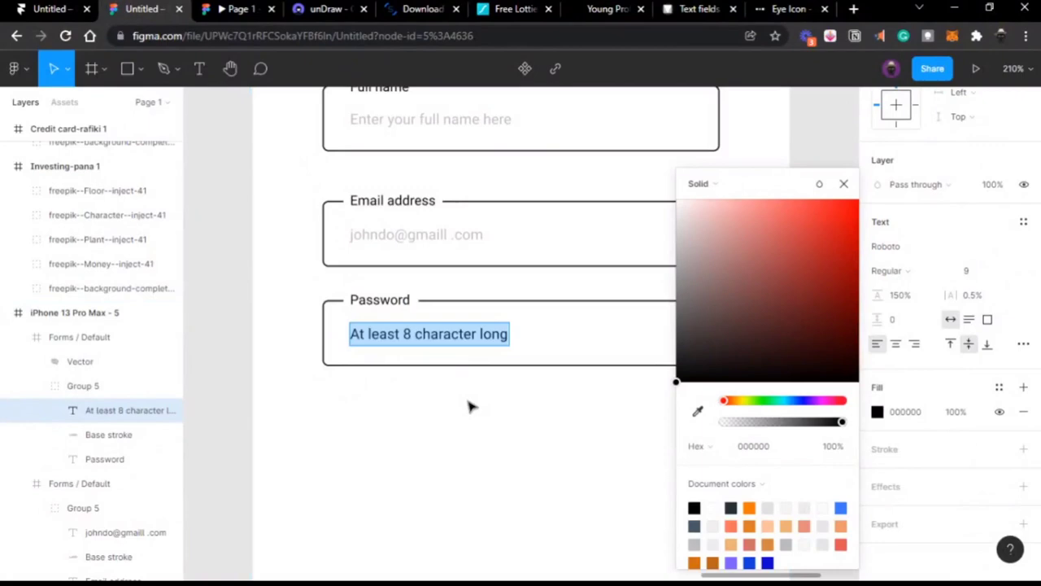
{"action": "type", "text": "juisdjkbvjskv"}
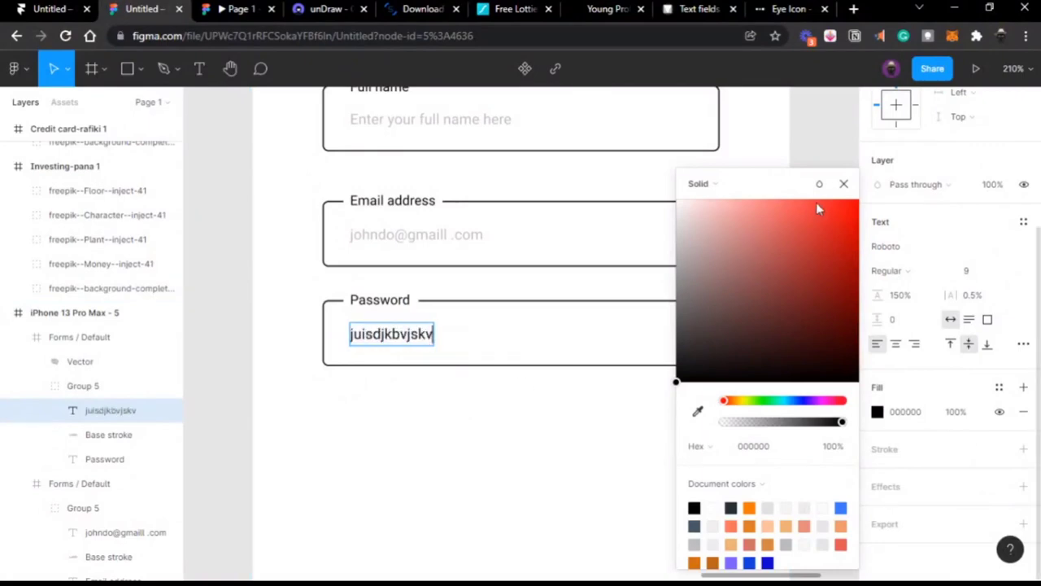
{"action": "left_click", "coordinate": [843, 183]}
{"action": "key", "text": "ctrl+z"}
{"action": "key", "text": "Escape"}
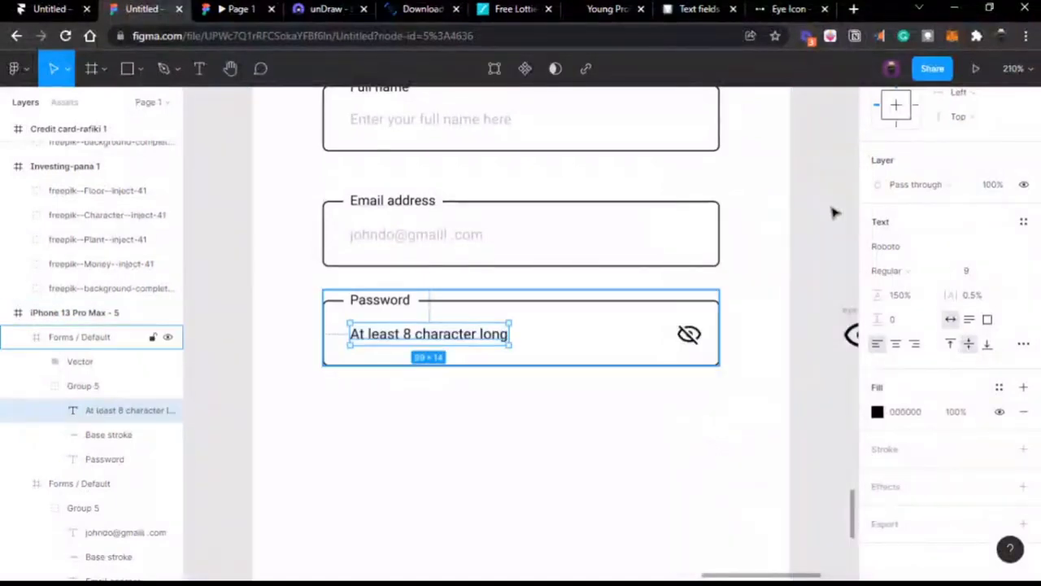
{"action": "key", "text": "ctrl+z"}
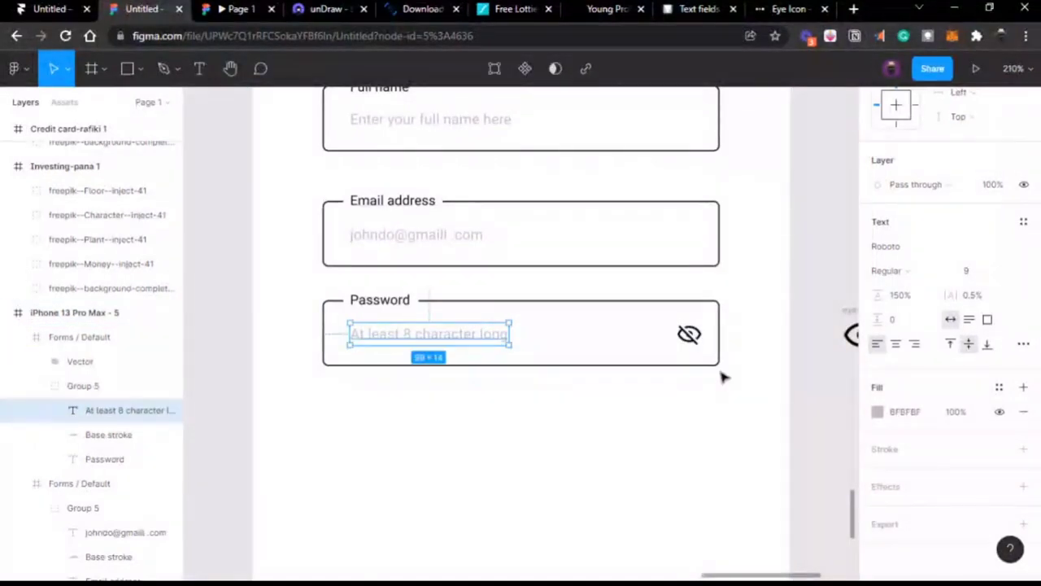
{"action": "scroll", "coordinate": [721, 374], "scroll_direction": "down", "scroll_amount": 3}
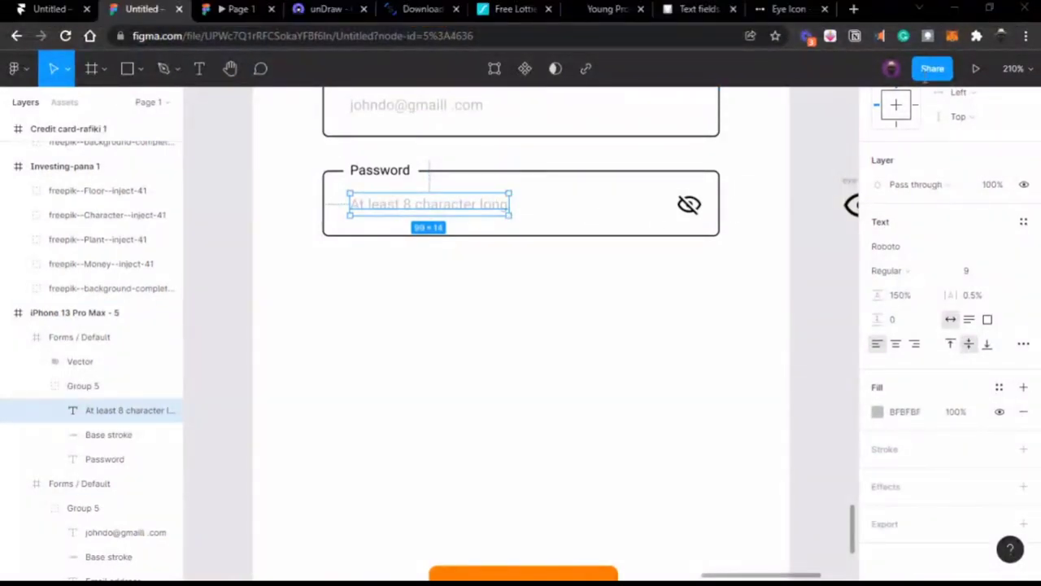
{"action": "key", "text": "alt+Tab"}
{"action": "left_click", "coordinate": [1002, 55]}
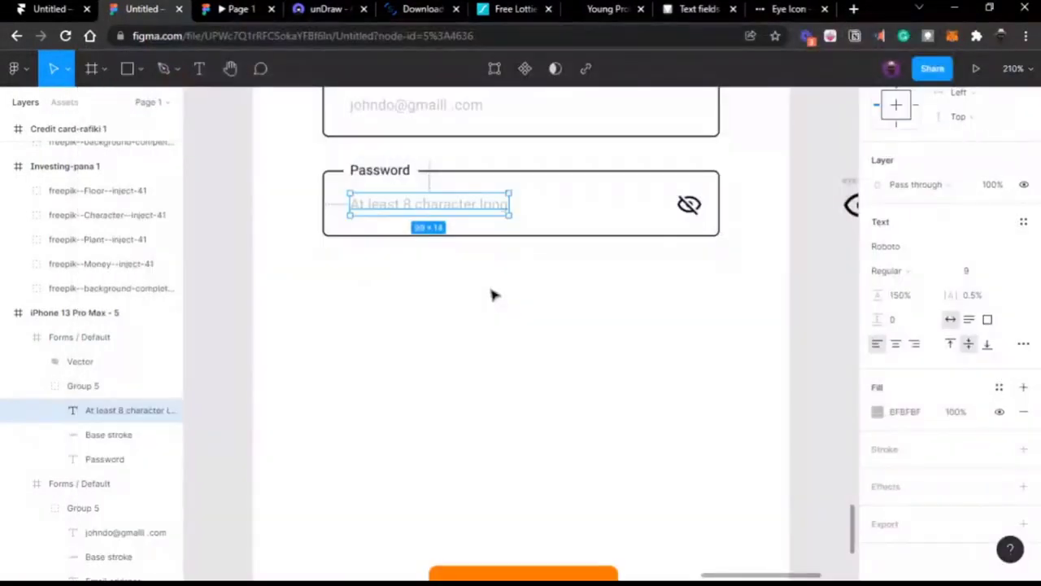
Step: Drag the Password field's Forms / Default frame about 8 px lower under Email address
{"action": "scroll", "coordinate": [492, 294], "scroll_direction": "up", "scroll_amount": 2}
{"action": "scroll", "coordinate": [492, 295], "scroll_direction": "up", "scroll_amount": 2}
{"action": "left_click", "coordinate": [398, 267]}
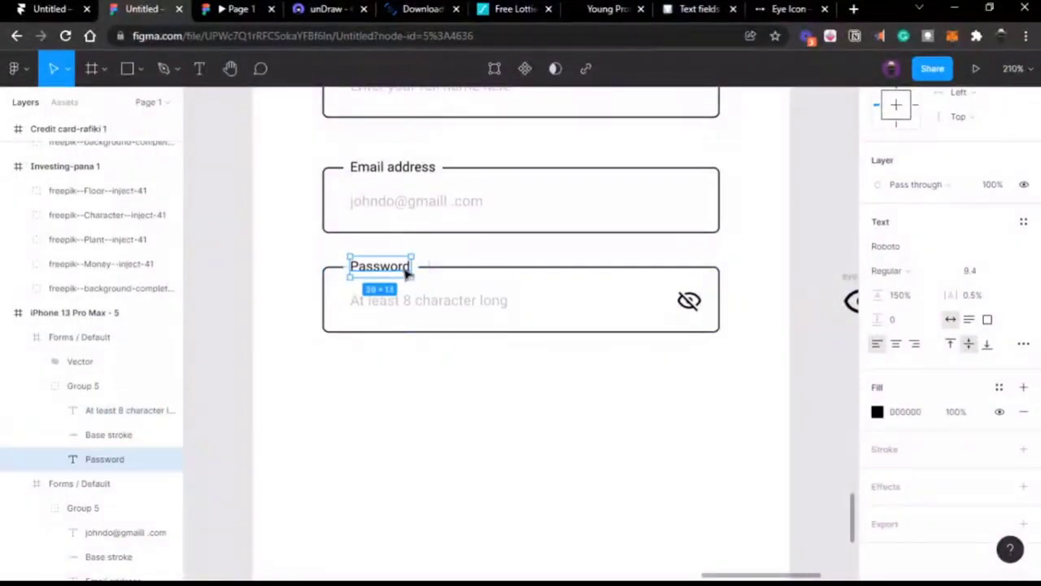
{"action": "left_click", "coordinate": [453, 267]}
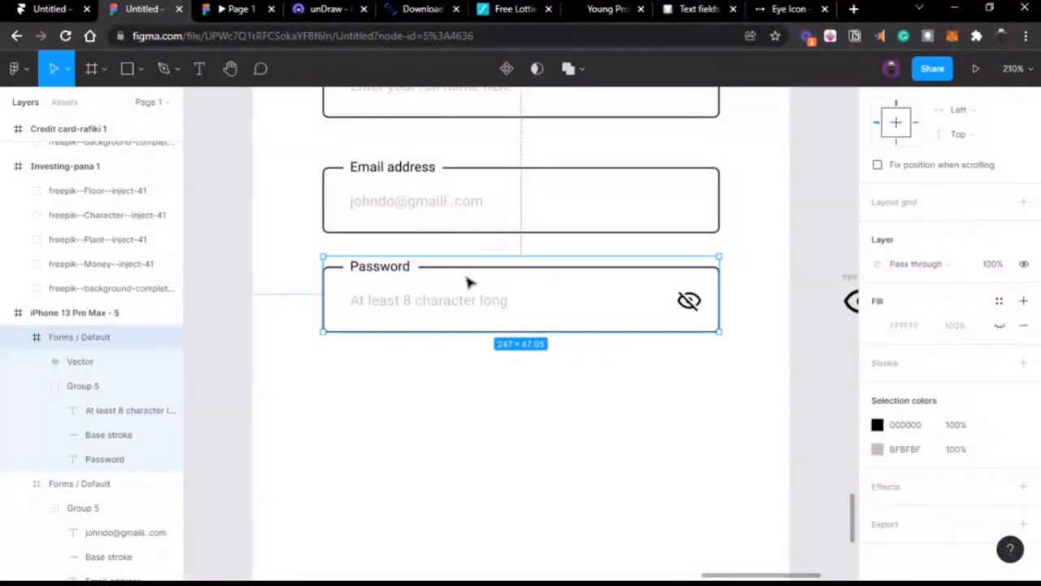
{"action": "left_click_drag", "start_coordinate": [467, 282], "coordinate": [469, 291]}
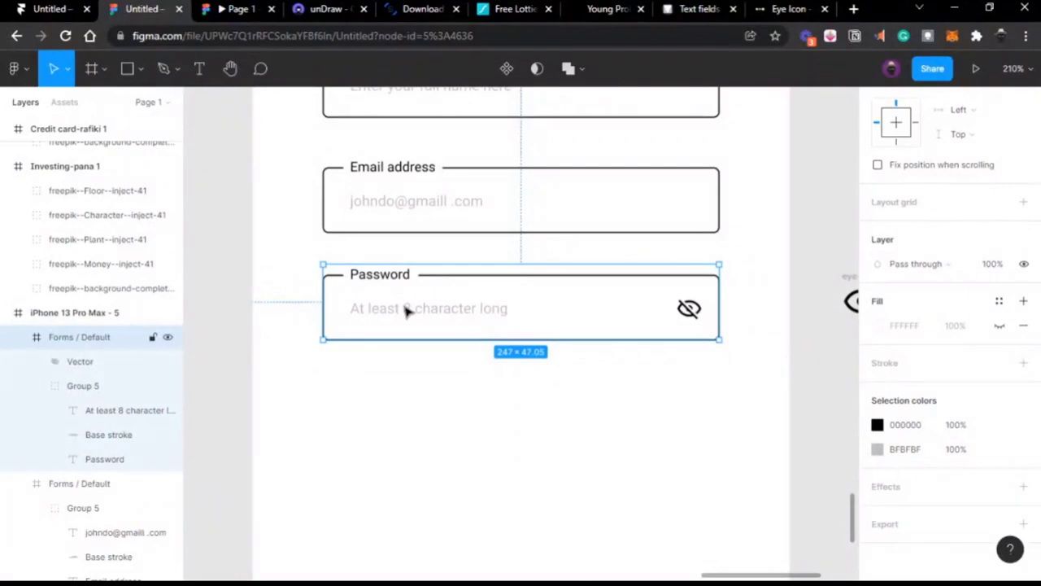
{"action": "left_click", "coordinate": [238, 305]}
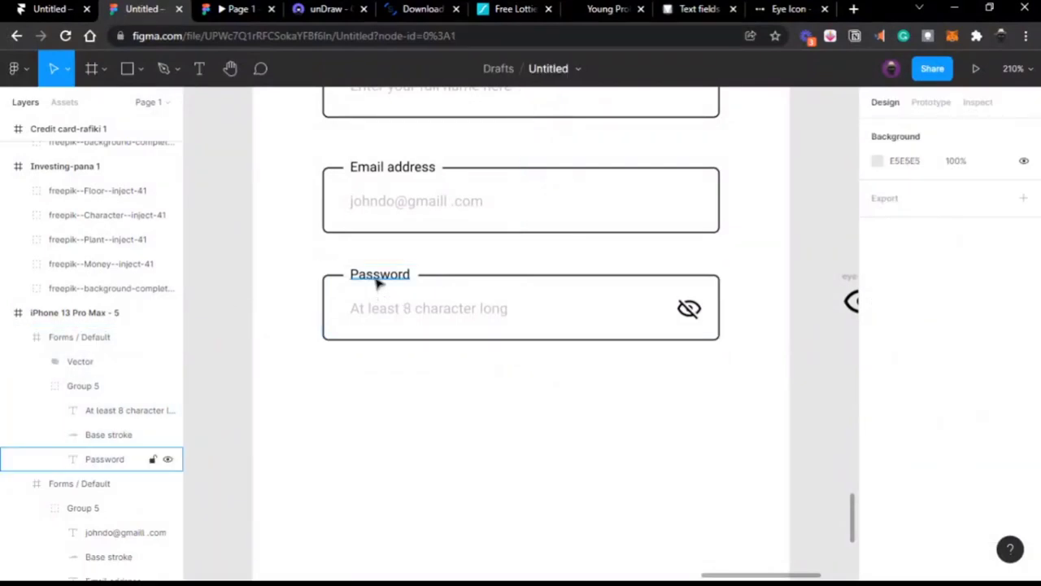
{"action": "left_click", "coordinate": [378, 277]}
Step: Duplicate the Password label below the field and change its text to 'Must include'
{"action": "left_click_drag", "start_coordinate": [378, 281], "coordinate": [352, 369]}
{"action": "double_click", "coordinate": [351, 364]}
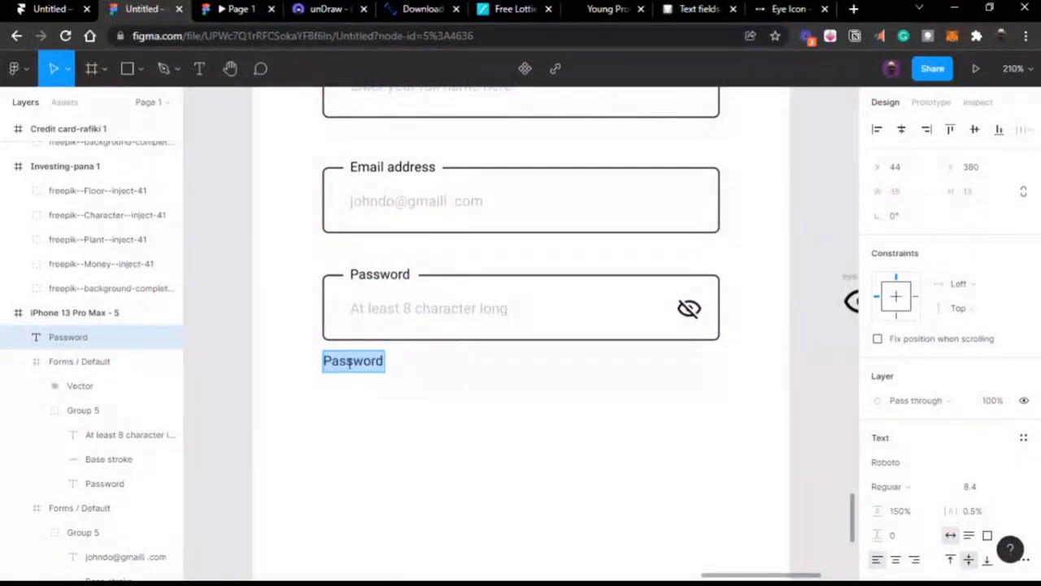
{"action": "type", "text": "Must include"}
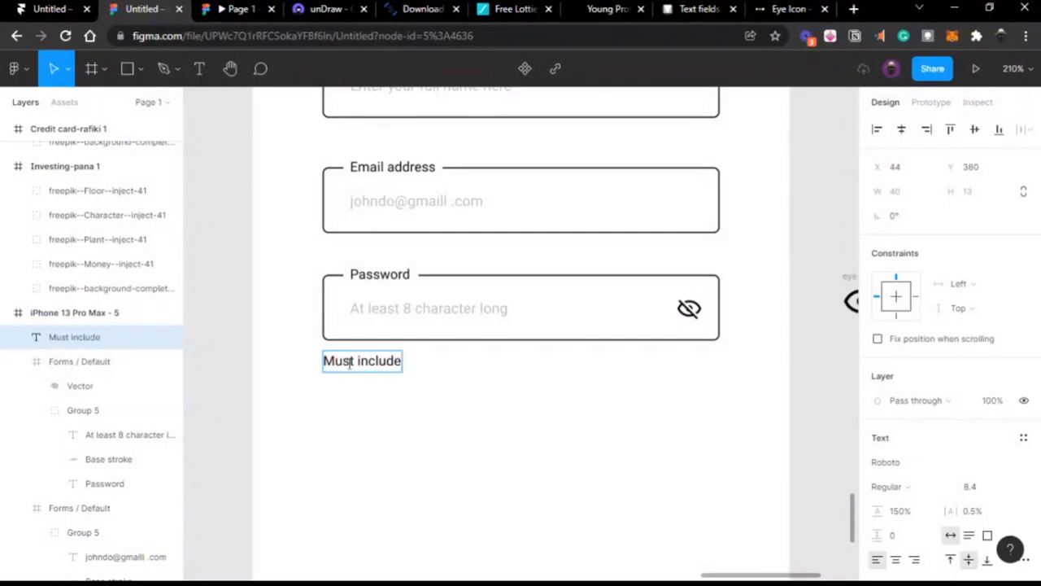
{"action": "key", "text": "Escape"}
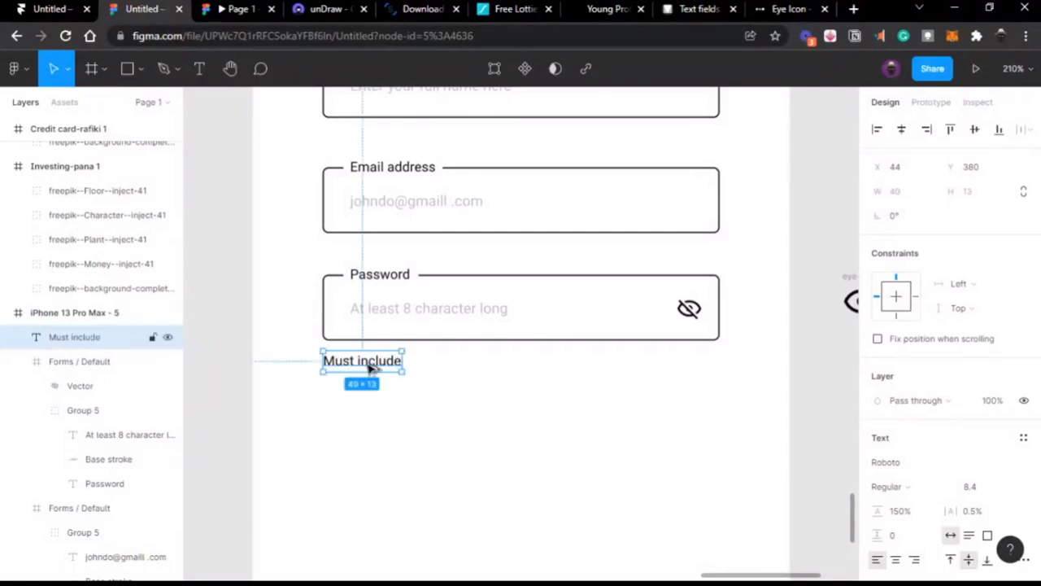
Step: Discard the extra duplicated caption, keeping only the 'Must include' caption selected
{"action": "left_click_drag", "start_coordinate": [370, 368], "coordinate": [370, 389], "text": "alt"}
{"action": "double_click", "coordinate": [367, 384]}
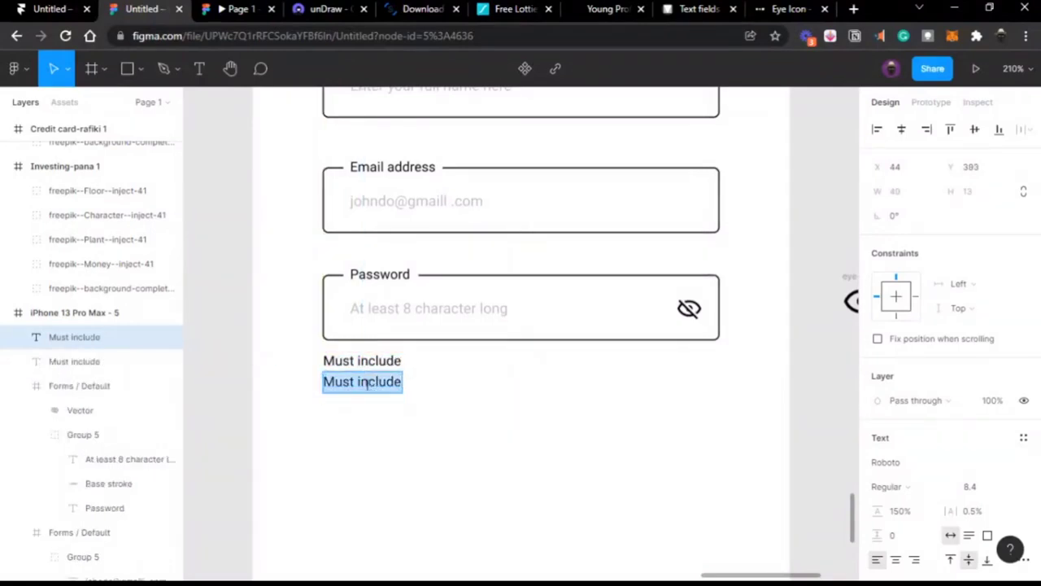
{"action": "key", "text": "BackSpace"}
{"action": "type", "text": "A"}
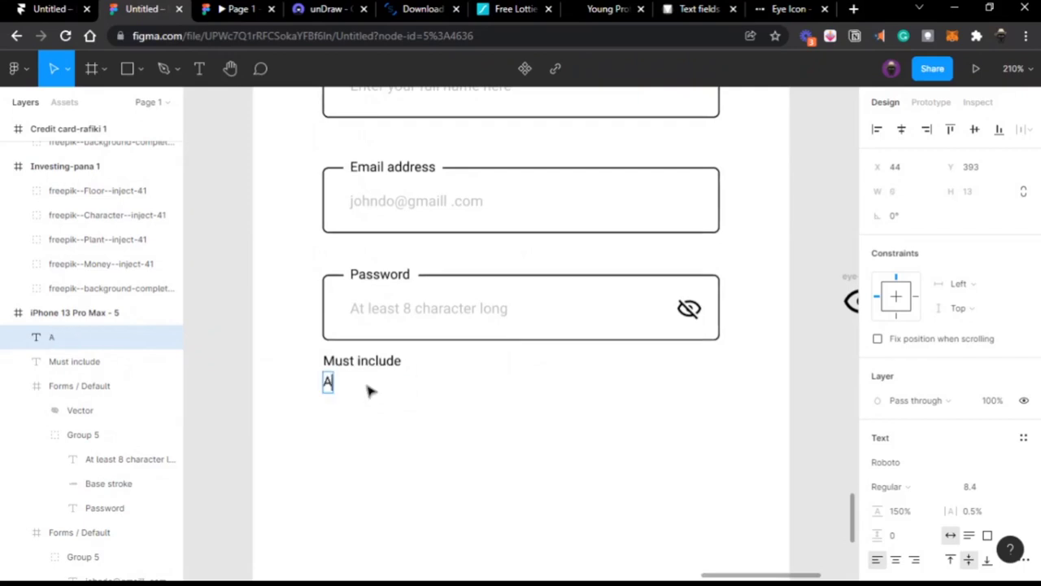
{"action": "type", "text": " ch"}
{"action": "key", "text": "BackSpace"}
{"action": "key", "text": "BackSpace"}
{"action": "key", "text": "BackSpace"}
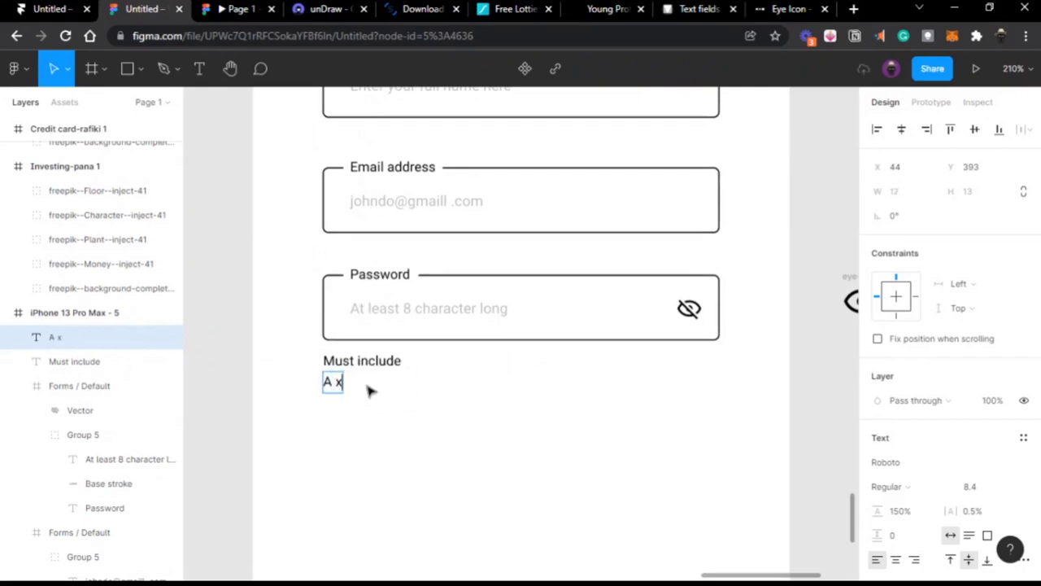
{"action": "type", "text": "charater"}
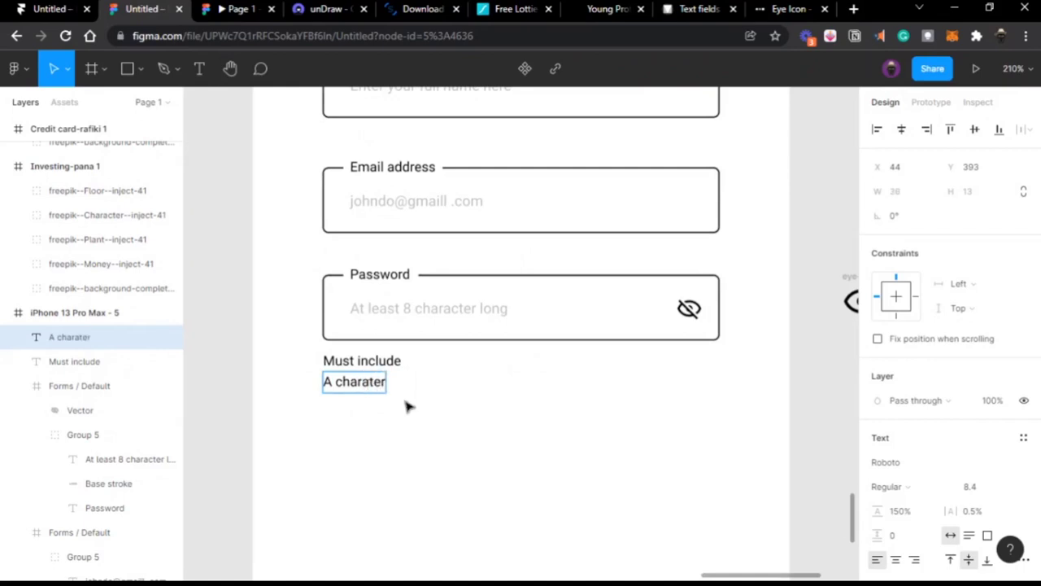
{"action": "key", "text": "ctrl+a"}
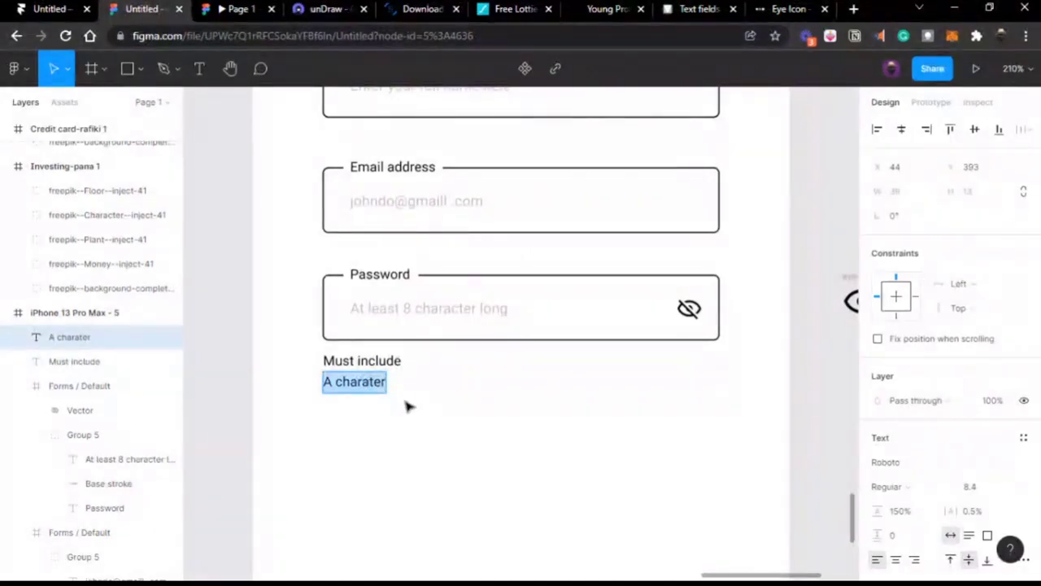
{"action": "key", "text": "BackSpace"}
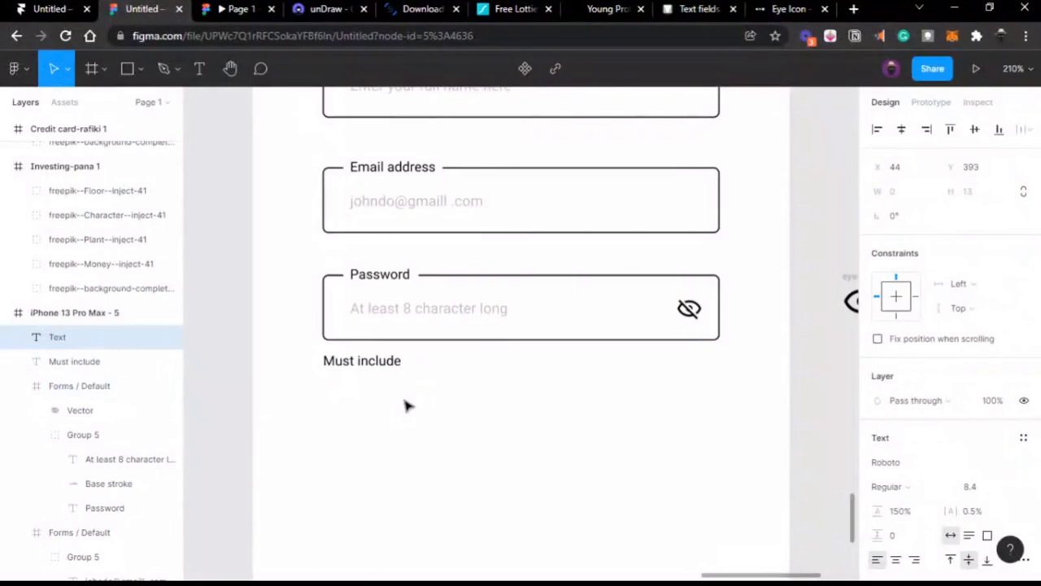
{"action": "left_click", "coordinate": [239, 371]}
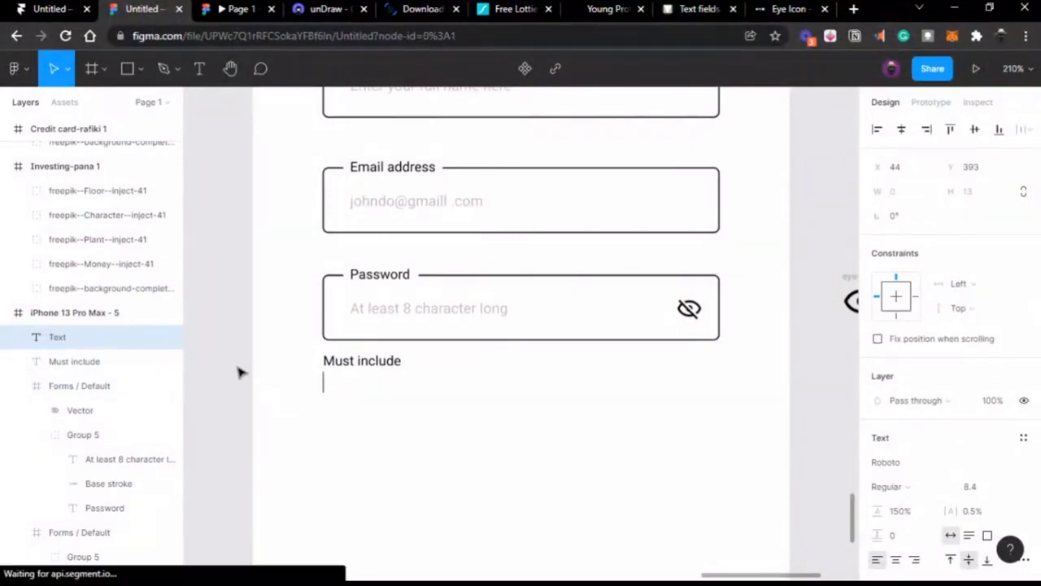
{"action": "left_click", "coordinate": [383, 365]}
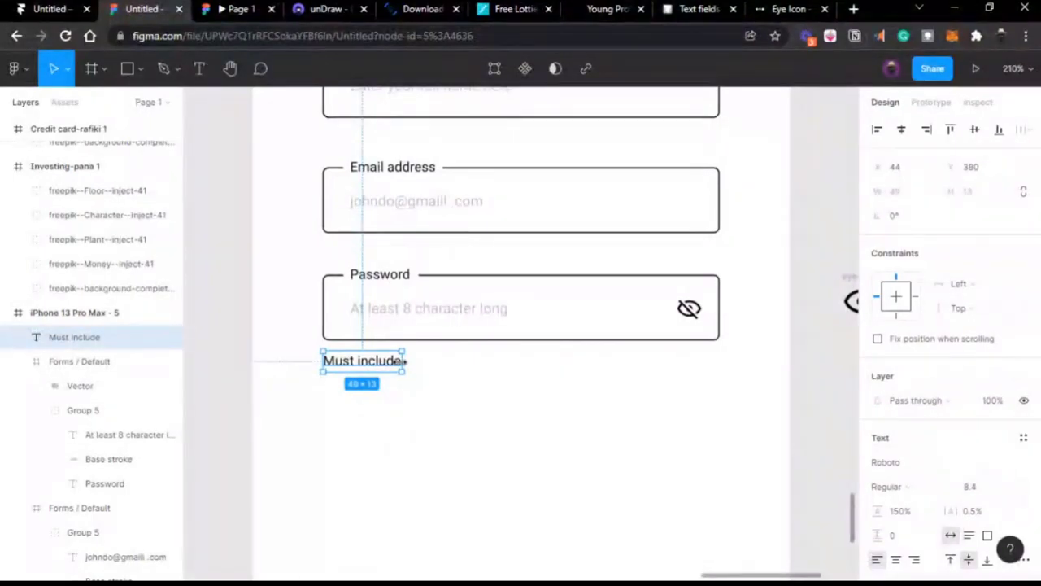
Step: Move the orange Next button up beneath the Password field
{"action": "scroll", "coordinate": [463, 407], "scroll_direction": "down", "scroll_amount": 5}
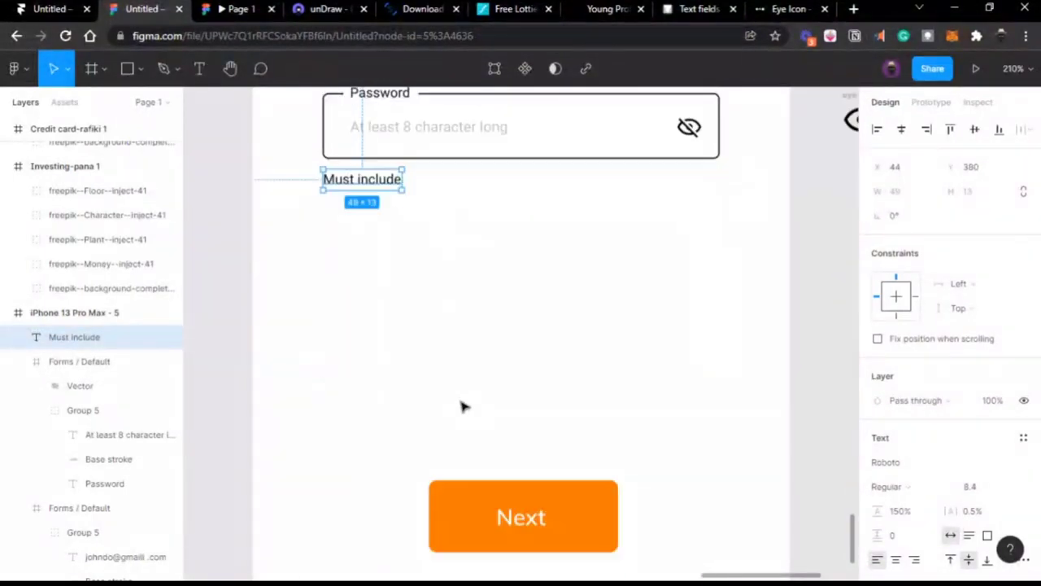
{"action": "scroll", "coordinate": [475, 426], "scroll_direction": "down", "scroll_amount": 1, "text": "ctrl"}
{"action": "left_click_drag", "start_coordinate": [505, 483], "coordinate": [521, 340]}
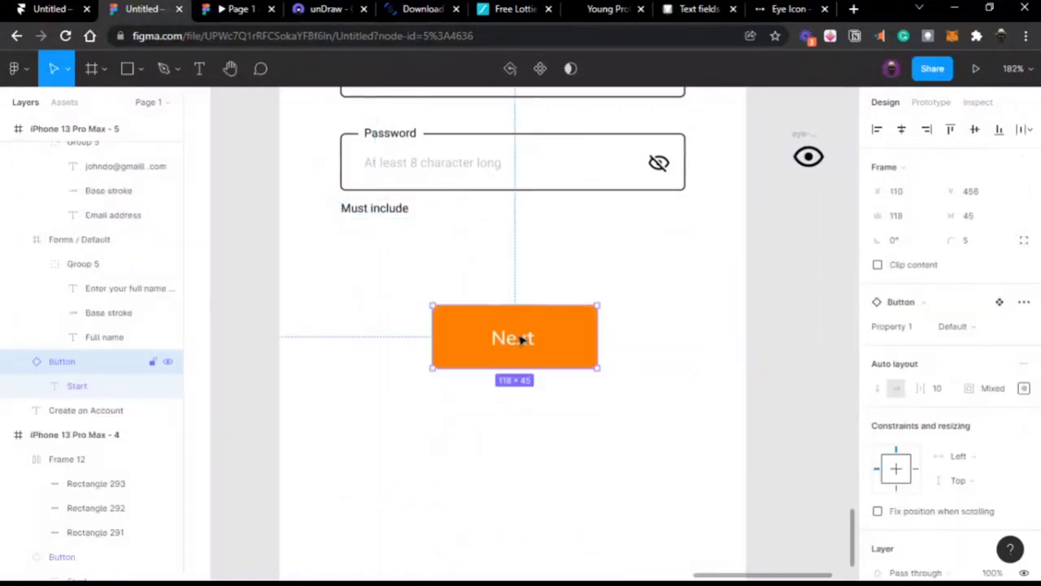
{"action": "double_click", "coordinate": [522, 340]}
{"action": "type", "text": "S"}
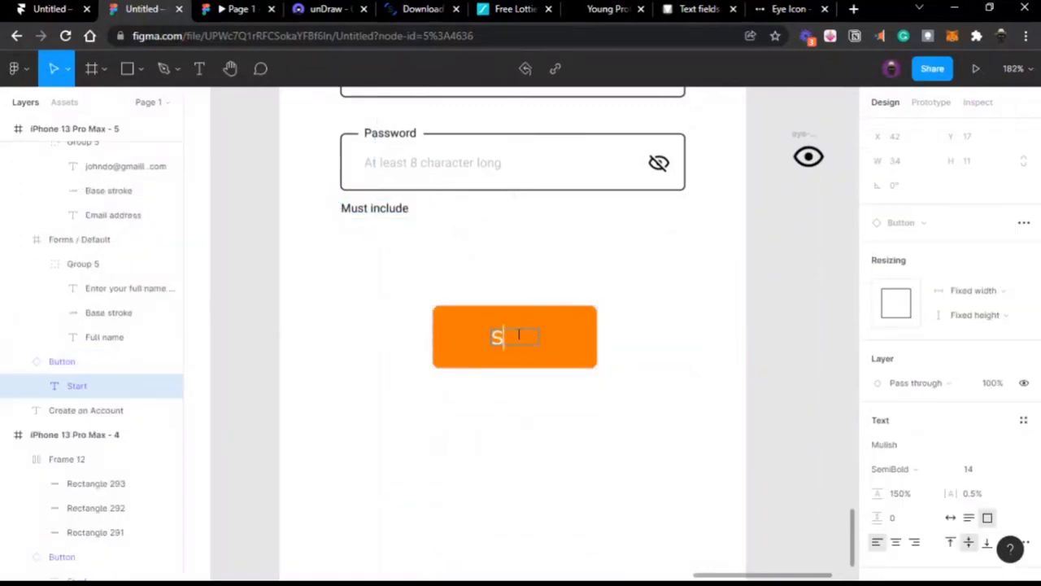
{"action": "type", "text": "ubmit"}
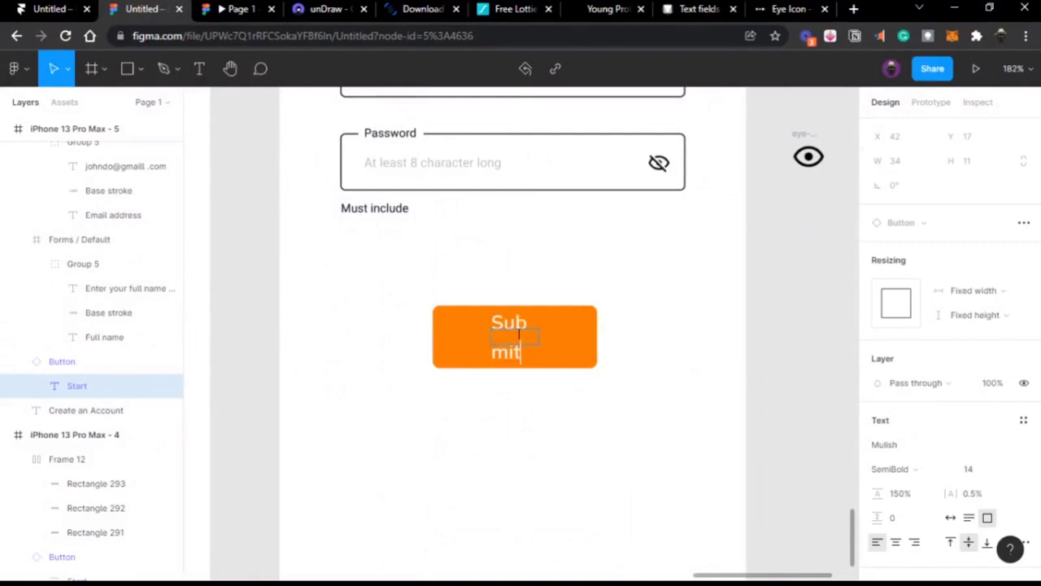
{"action": "key", "text": "Escape"}
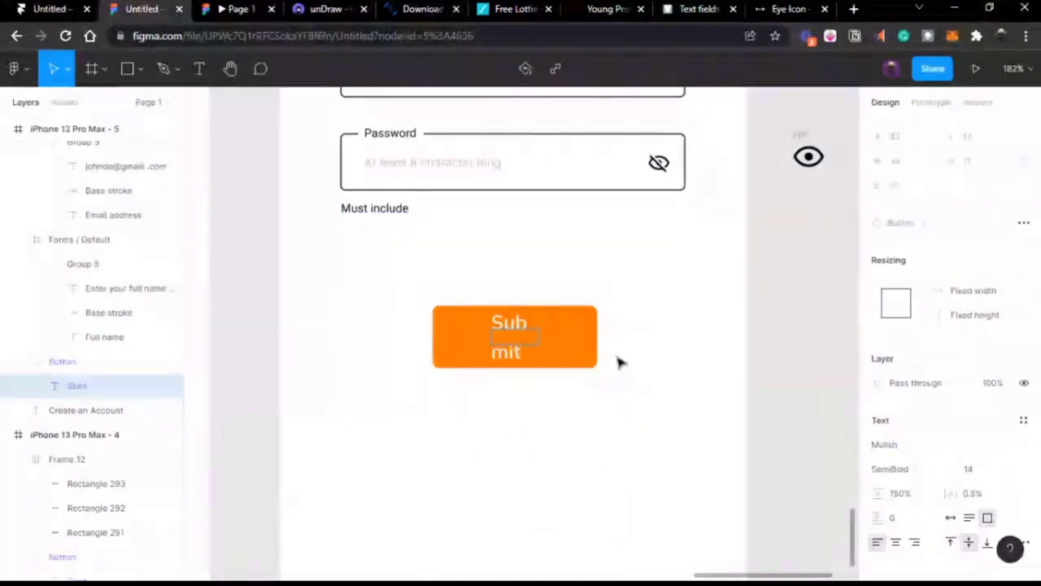
Step: Relabel the button 'Create account' with auto-width text on one line
{"action": "key", "text": "ctrl+a"}
{"action": "type", "text": "Ch"}
{"action": "key", "text": "BackSpace"}
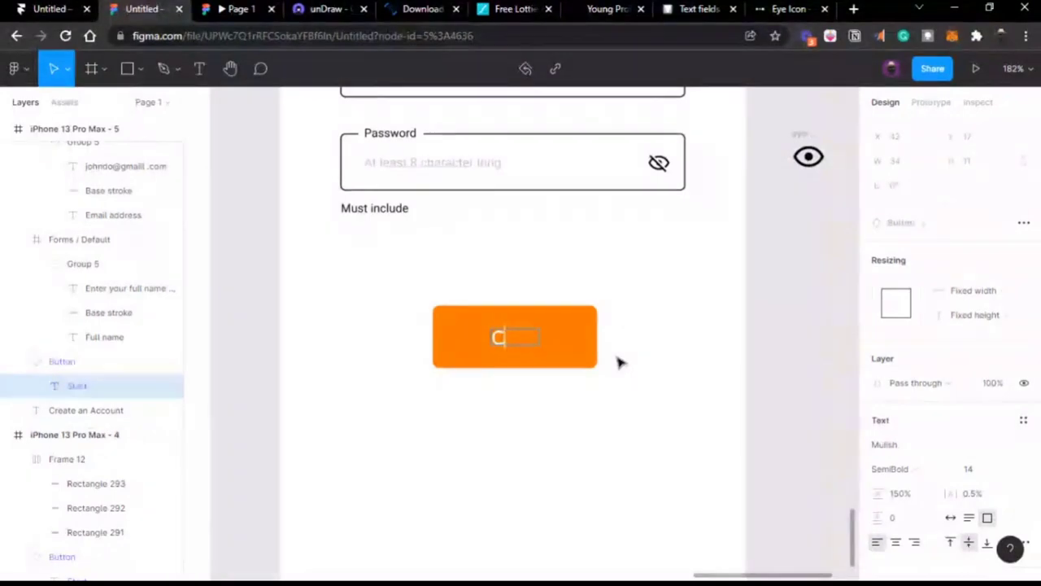
{"action": "type", "text": "reate"}
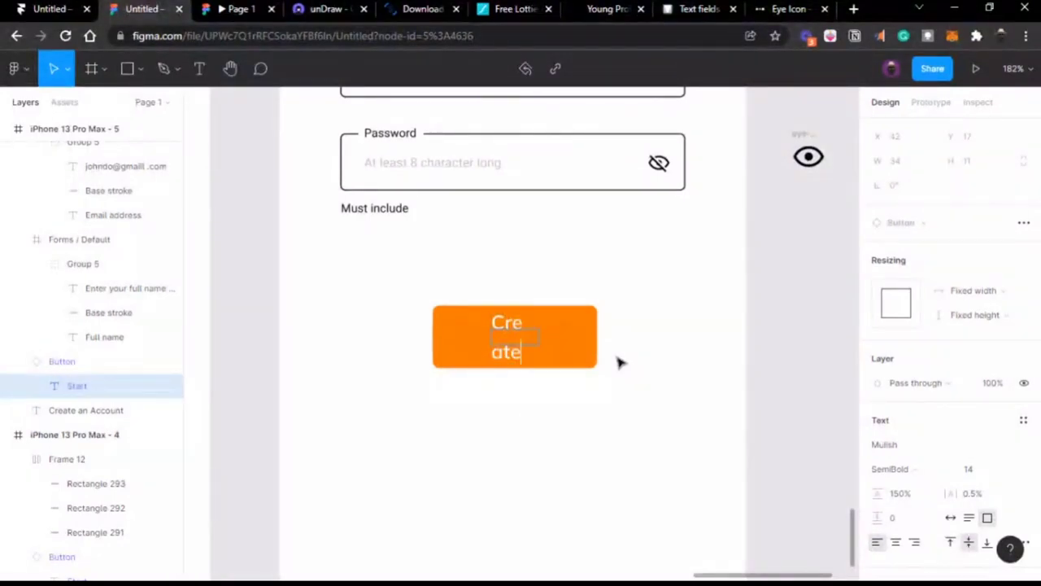
{"action": "type", "text": " acco"}
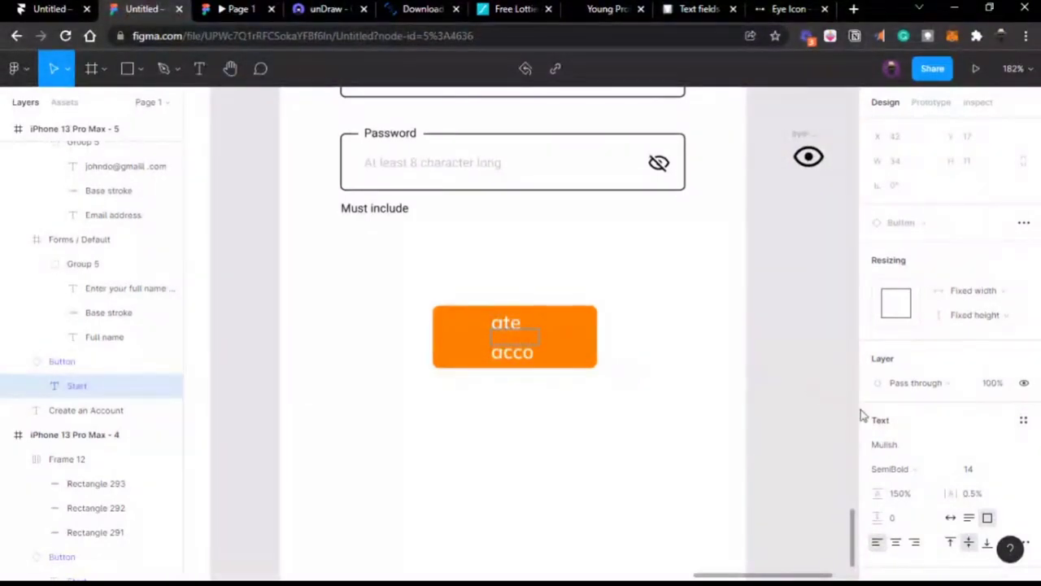
{"action": "left_click", "coordinate": [950, 518]}
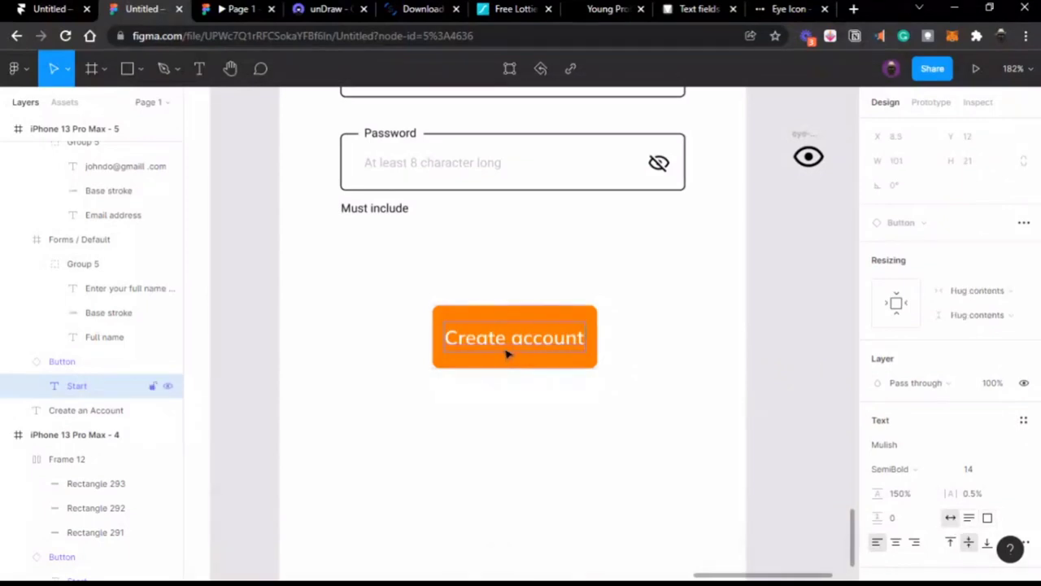
Step: Widen the button to 135 px and centre it horizontally in its frame
{"action": "key", "text": "Escape"}
{"action": "key", "text": "Escape"}
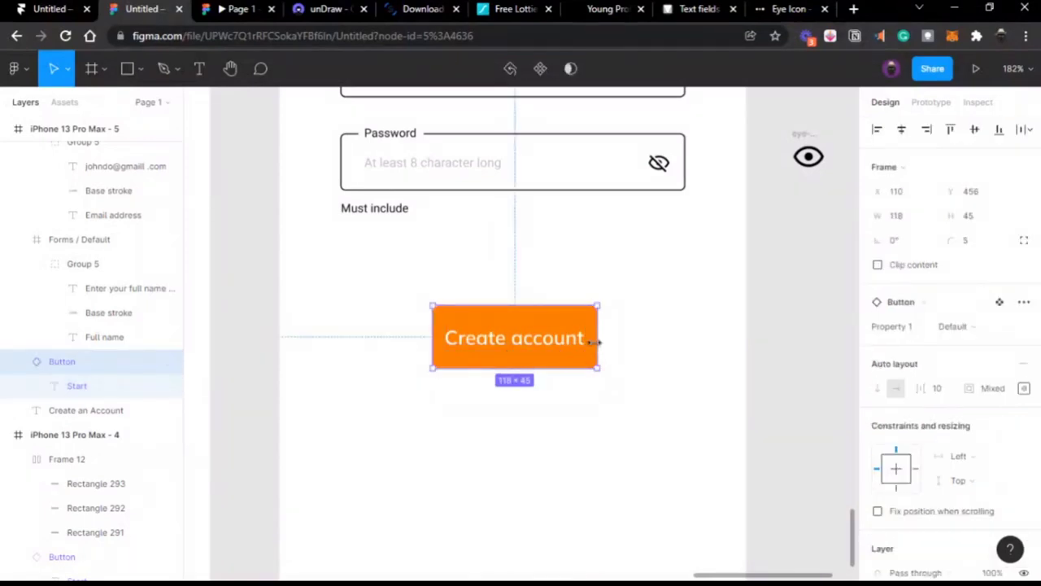
{"action": "left_click_drag", "start_coordinate": [598, 342], "coordinate": [622, 340]}
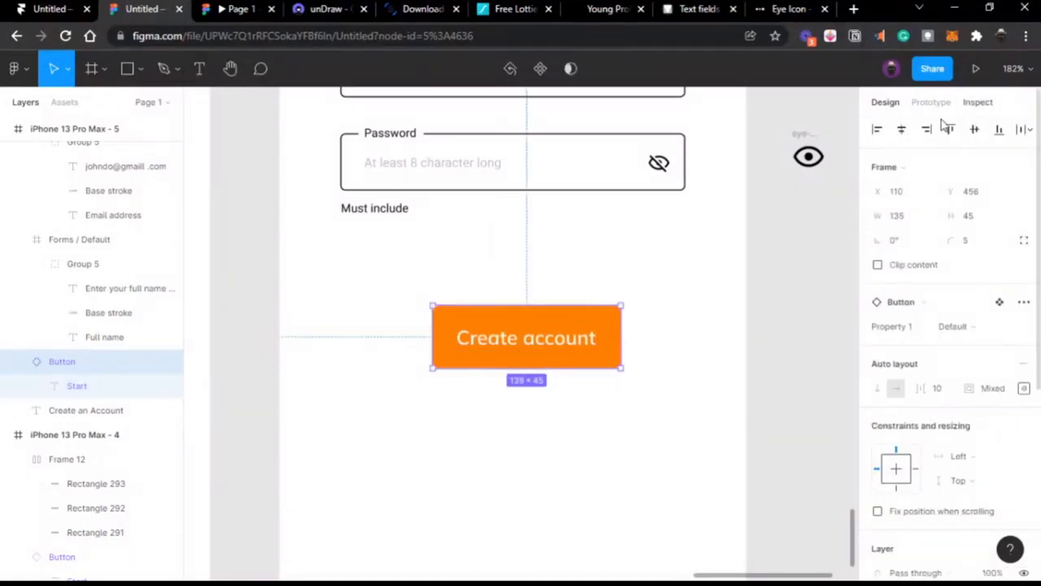
{"action": "left_click", "coordinate": [902, 129]}
{"action": "left_click", "coordinate": [751, 255]}
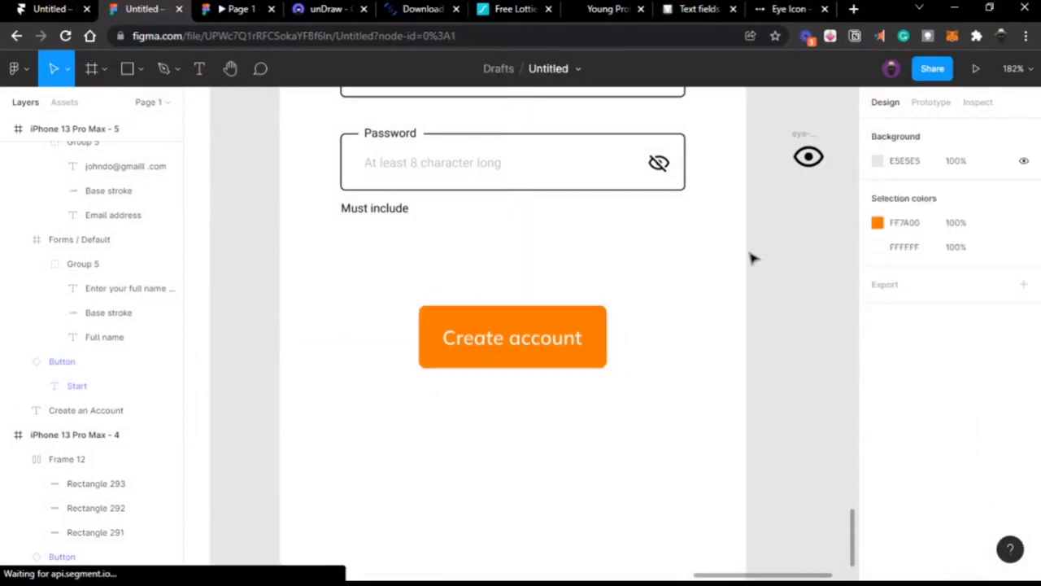
Step: Delete the 'Must include' text under the Password field
{"action": "scroll", "coordinate": [753, 259], "scroll_direction": "up", "scroll_amount": 2}
{"action": "scroll", "coordinate": [750, 259], "scroll_direction": "down", "scroll_amount": 5}
{"action": "scroll", "coordinate": [736, 277], "scroll_direction": "up", "scroll_amount": 1}
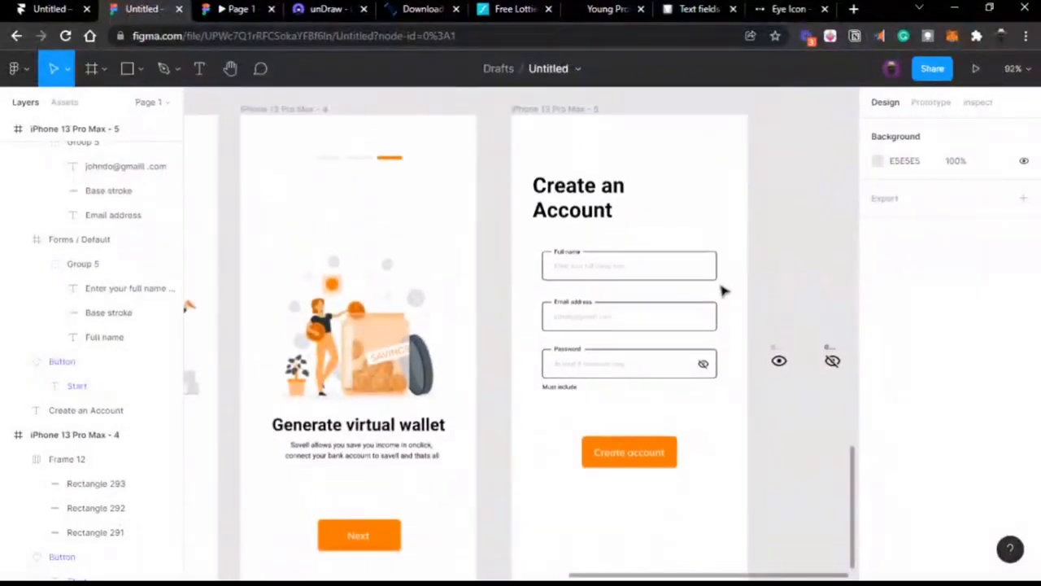
{"action": "scroll", "coordinate": [612, 350], "scroll_direction": "right", "scroll_amount": 2}
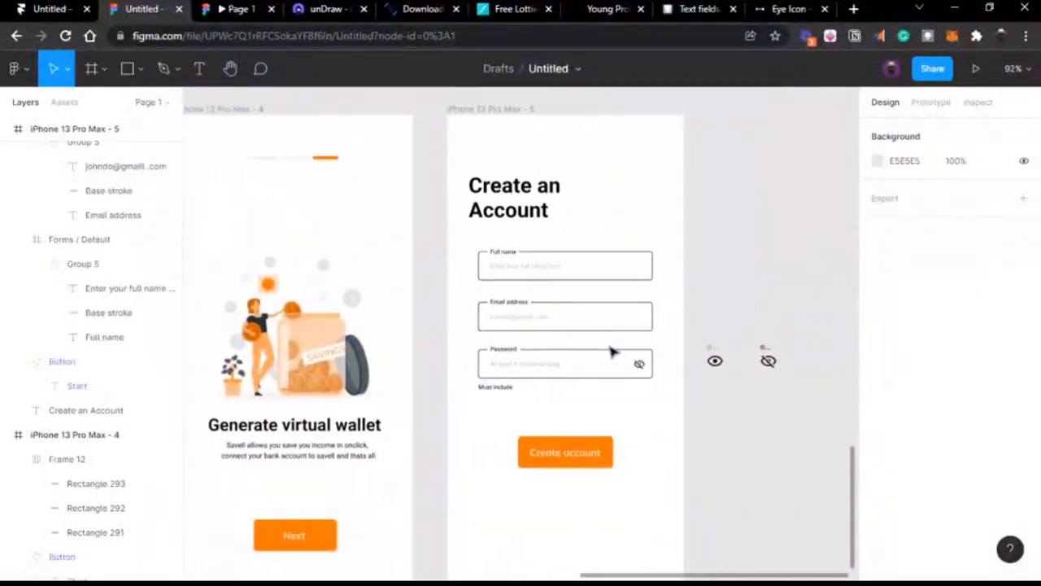
{"action": "left_click", "coordinate": [527, 192]}
{"action": "left_click", "coordinate": [540, 275]}
{"action": "left_click", "coordinate": [548, 350]}
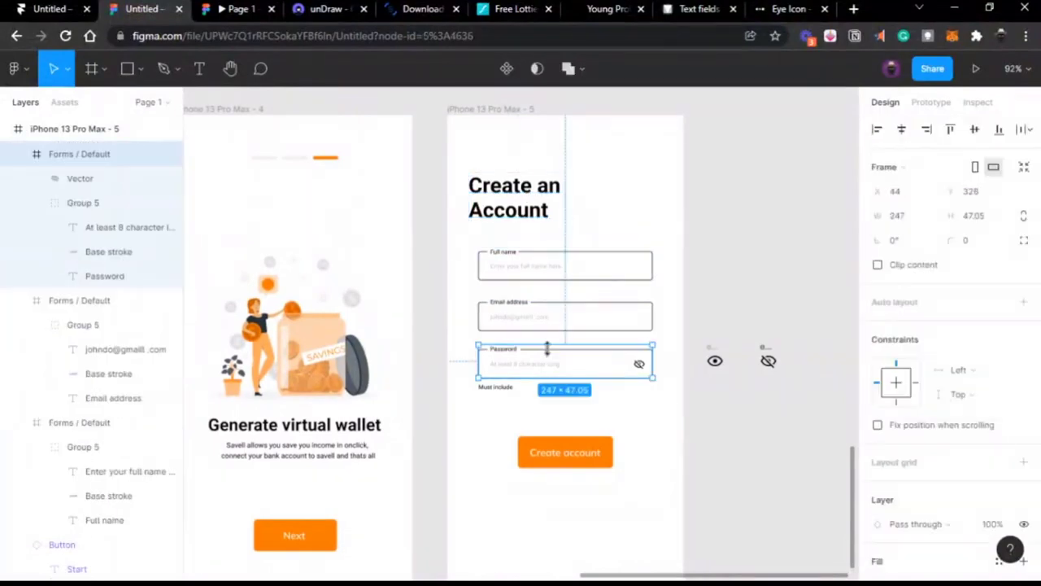
{"action": "left_click", "coordinate": [499, 388]}
{"action": "key", "text": "Delete"}
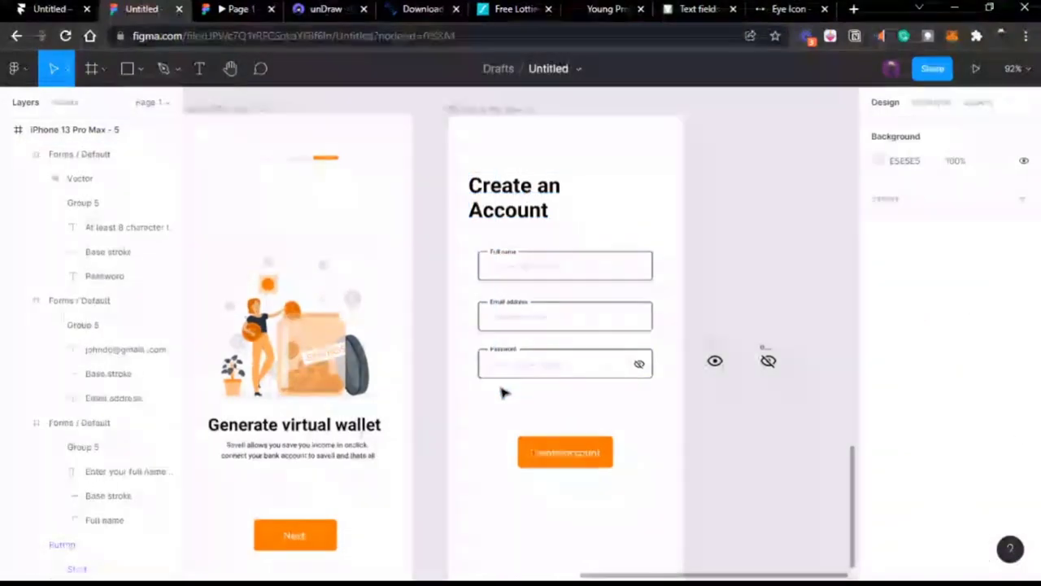
Step: In Prototype mode, link iPhone 13 Pro Max - 2's Next button to iPhone 13 Pro Max - 3
{"action": "scroll", "coordinate": [502, 393], "scroll_direction": "left", "scroll_amount": 5}
{"action": "scroll", "coordinate": [502, 393], "scroll_direction": "down", "scroll_amount": 3}
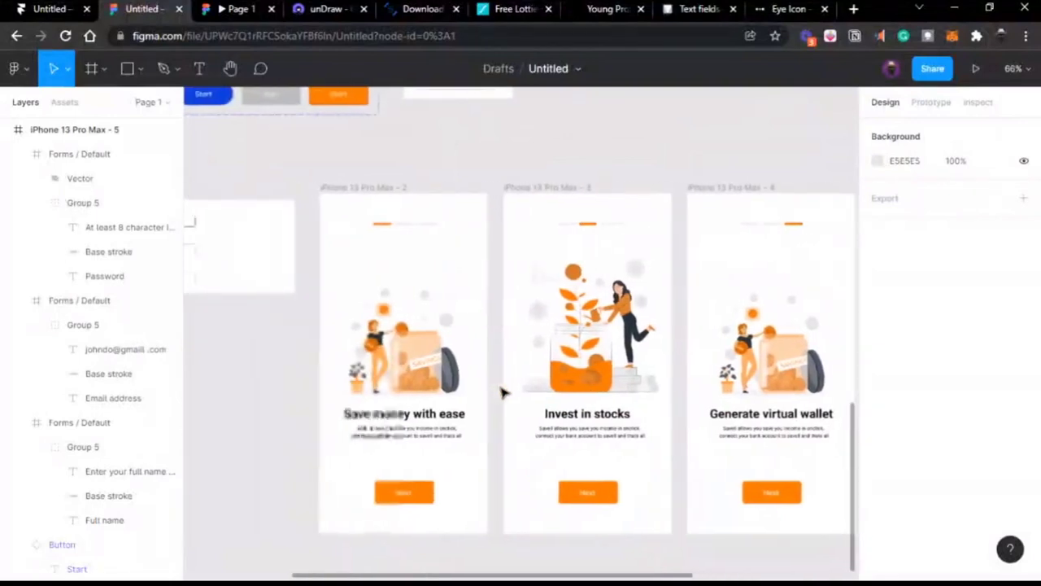
{"action": "left_click", "coordinate": [376, 195]}
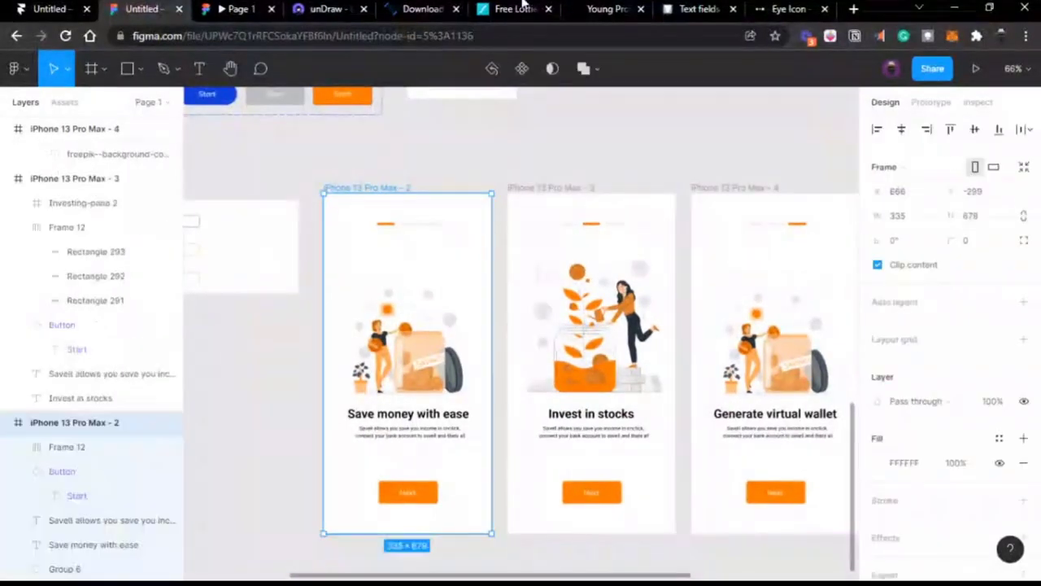
{"action": "left_click", "coordinate": [941, 103]}
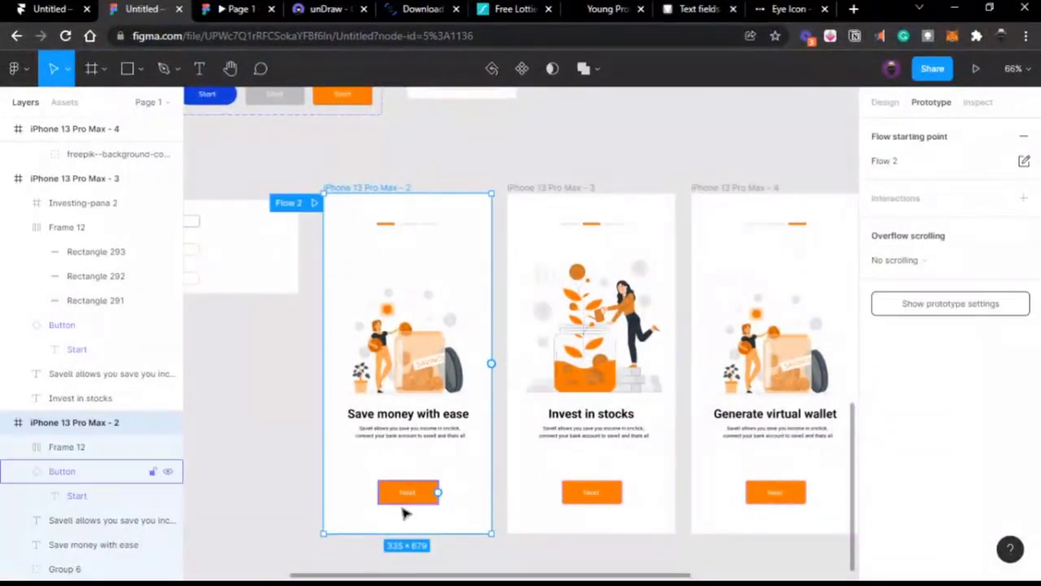
{"action": "left_click", "coordinate": [434, 493]}
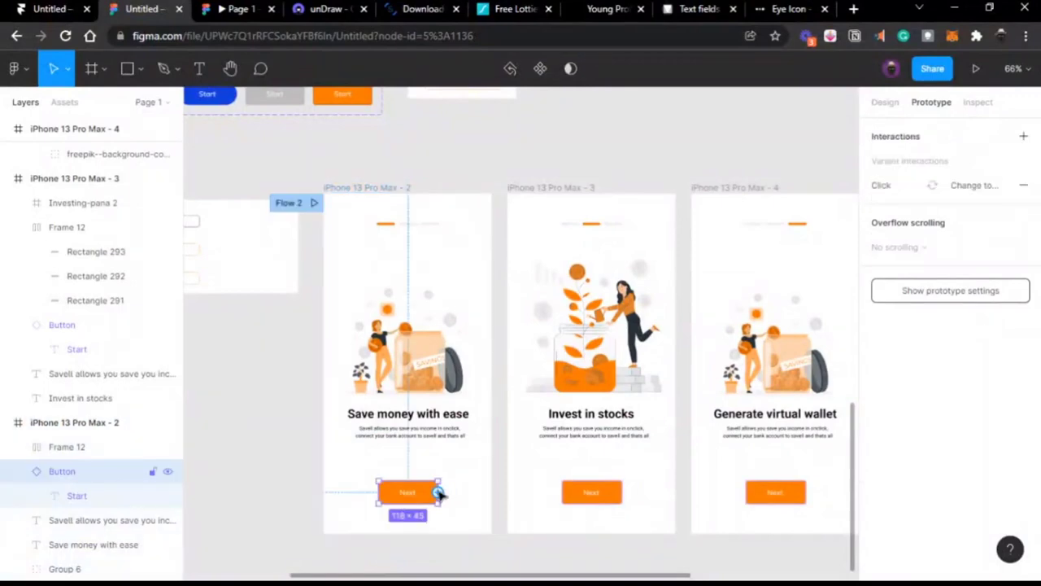
{"action": "left_click_drag", "start_coordinate": [439, 493], "coordinate": [565, 486]}
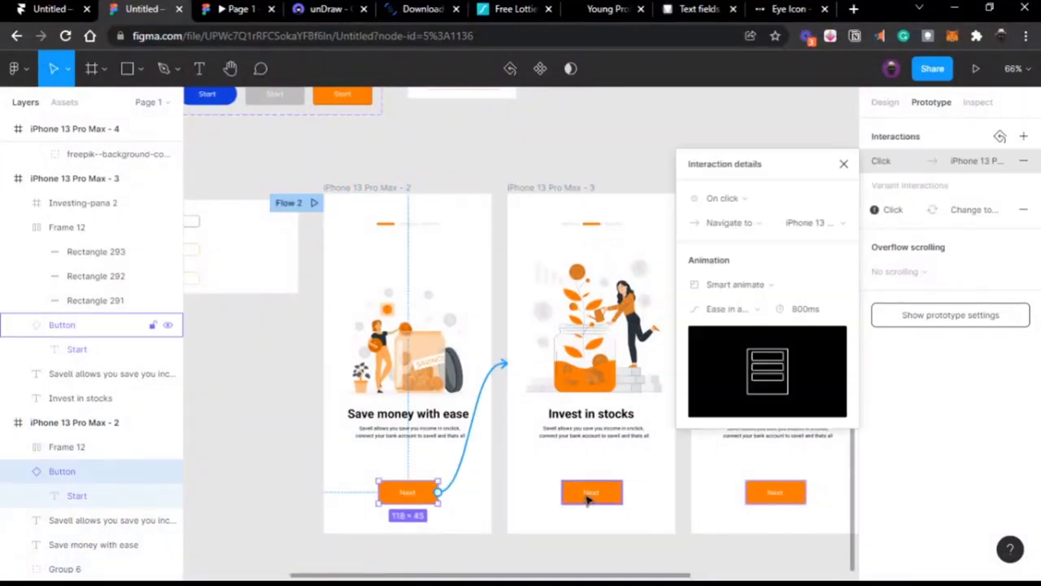
Step: Link the Next buttons on screens 3 and 4 to screen 4 and the Create an Account screen
{"action": "scroll", "coordinate": [651, 390], "scroll_direction": "right", "scroll_amount": 2}
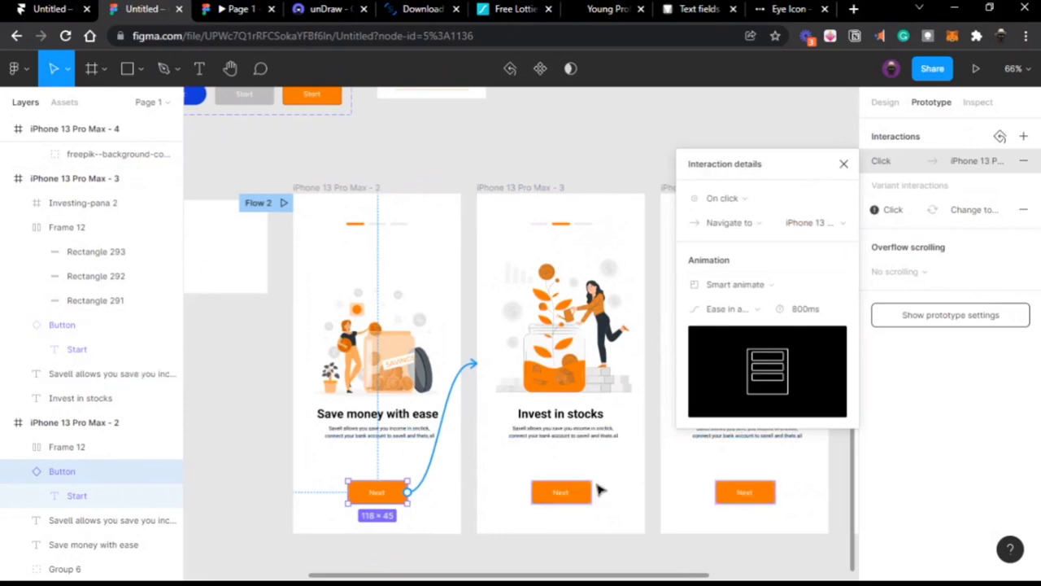
{"action": "scroll", "coordinate": [601, 490], "scroll_direction": "right", "scroll_amount": 5}
{"action": "left_click", "coordinate": [449, 493]}
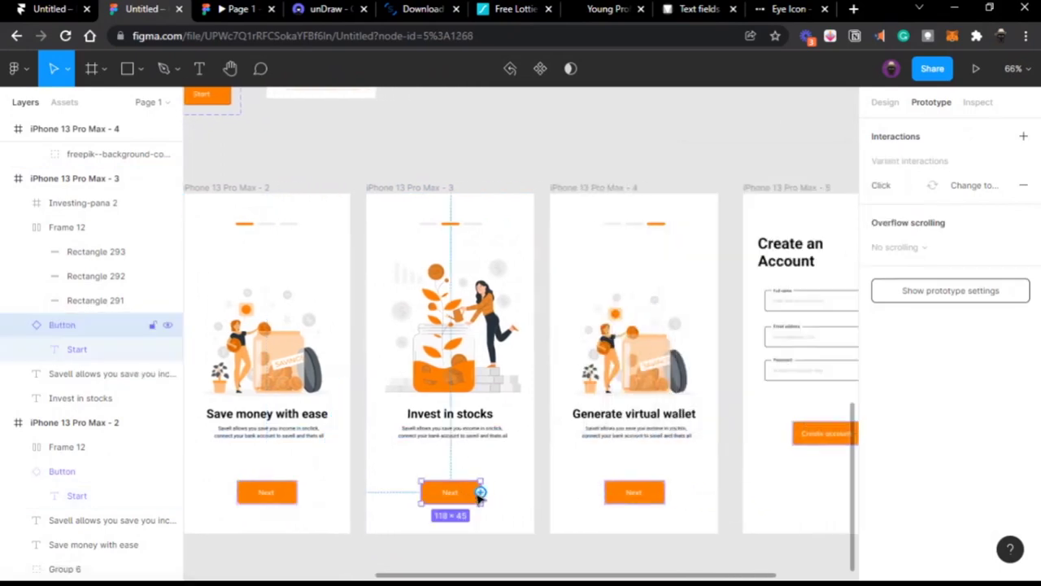
{"action": "left_click_drag", "start_coordinate": [481, 493], "coordinate": [605, 442]}
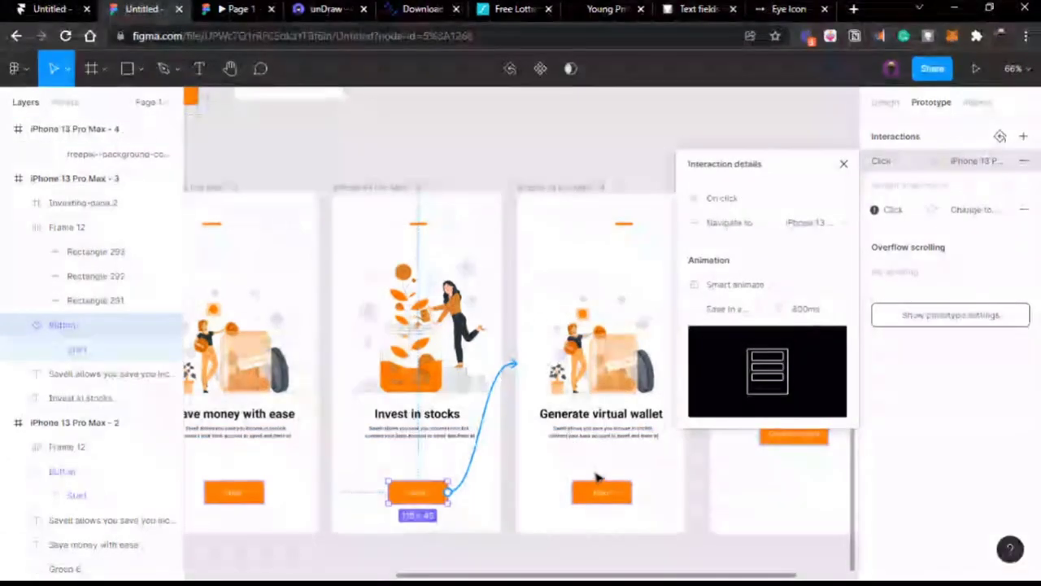
{"action": "left_click", "coordinate": [602, 494]}
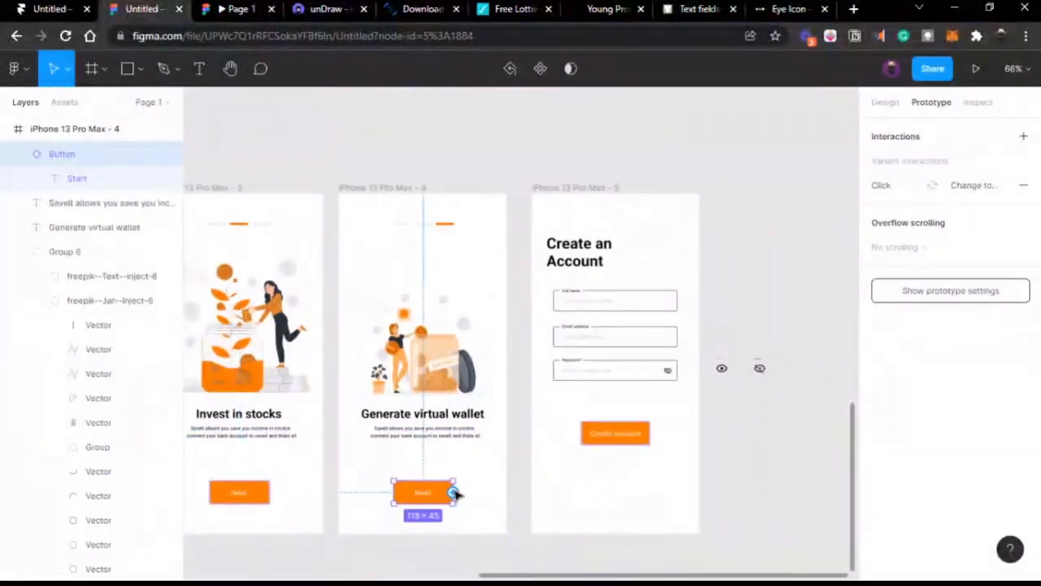
{"action": "left_click_drag", "start_coordinate": [452, 493], "coordinate": [593, 458]}
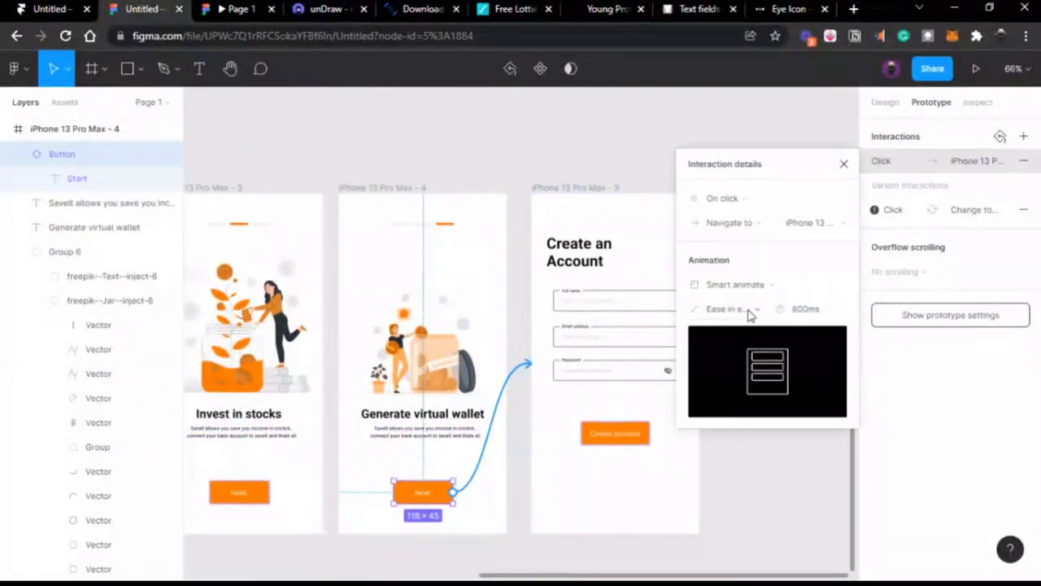
{"action": "scroll", "coordinate": [477, 304], "scroll_direction": "left", "scroll_amount": 3}
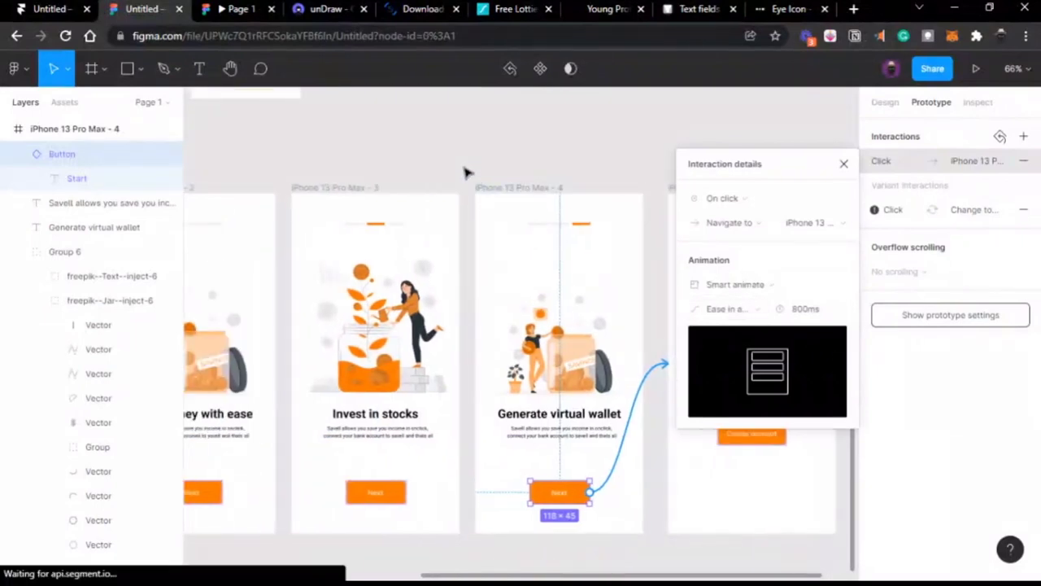
{"action": "left_click", "coordinate": [470, 173]}
{"action": "scroll", "coordinate": [468, 172], "scroll_direction": "left", "scroll_amount": 5}
{"action": "left_click", "coordinate": [365, 186]}
{"action": "left_click", "coordinate": [495, 163]}
{"action": "scroll", "coordinate": [512, 165], "scroll_direction": "right", "scroll_amount": 5}
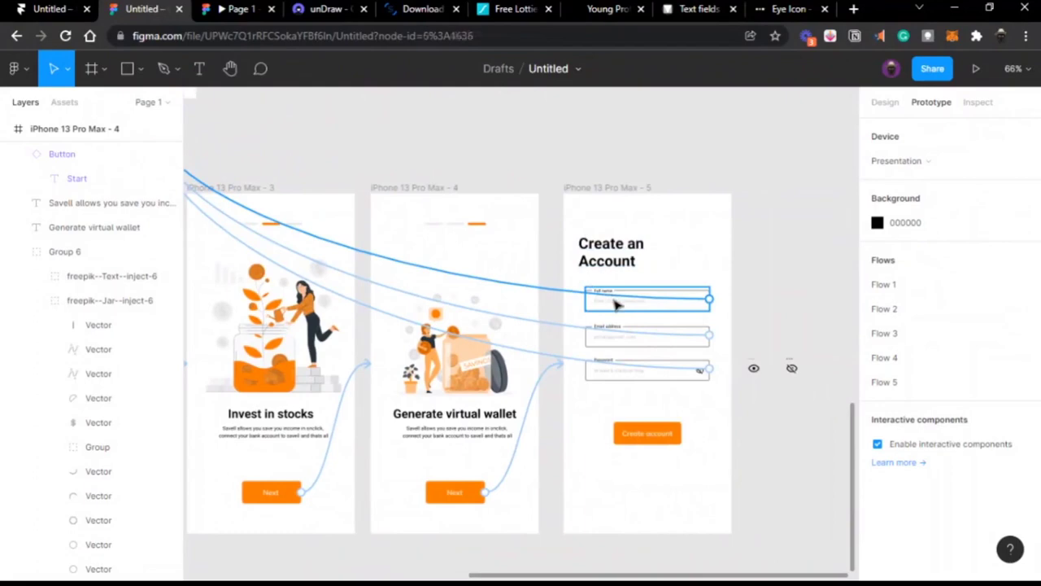
Step: Remove the interactions from the Full name, Email address and Password fields together
{"action": "left_click", "coordinate": [616, 305]}
{"action": "left_click", "coordinate": [620, 337], "text": "shift"}
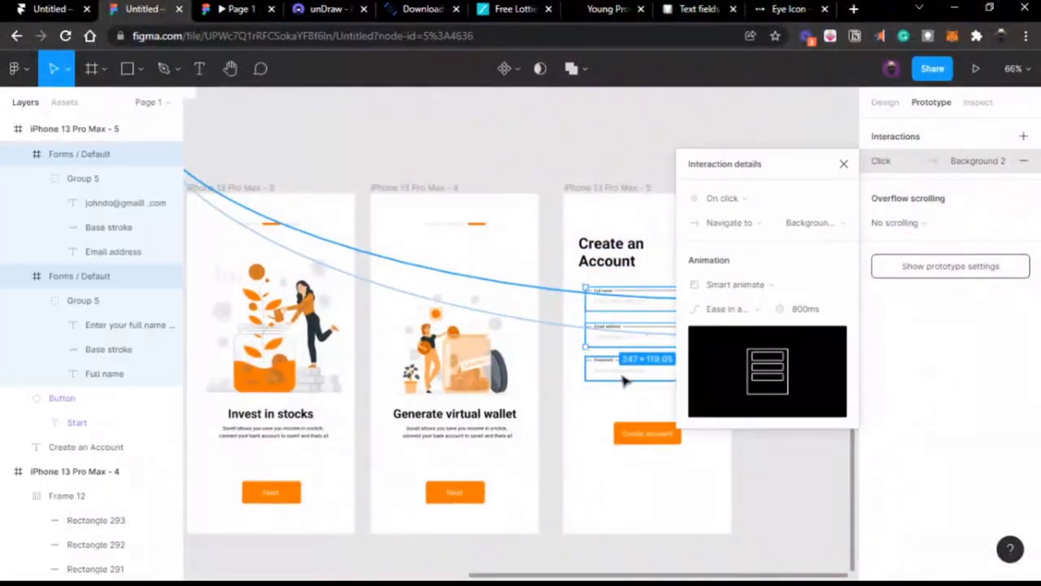
{"action": "left_click", "coordinate": [624, 379], "text": "shift"}
{"action": "right_click", "coordinate": [621, 375]}
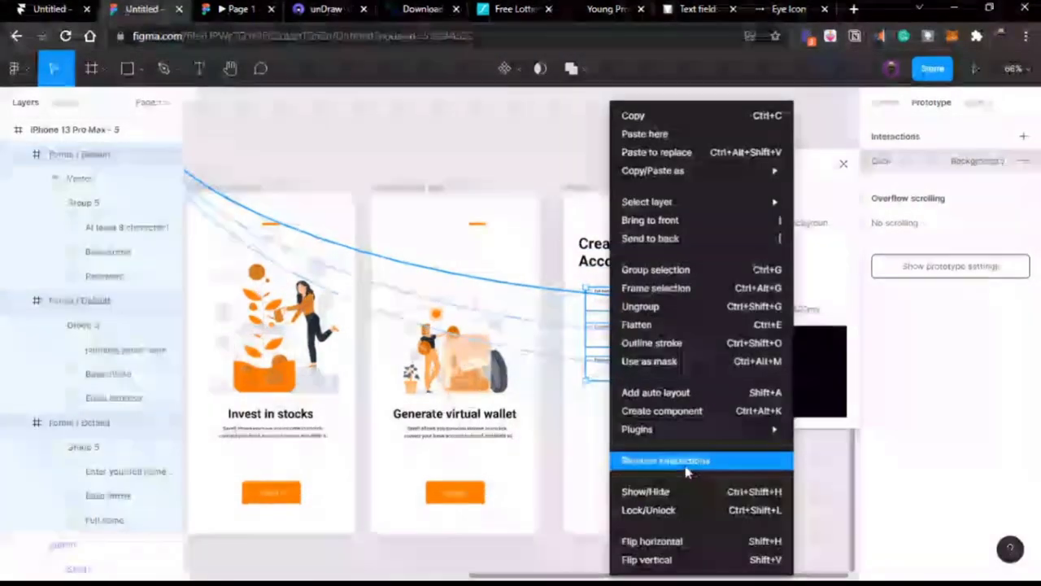
{"action": "left_click", "coordinate": [686, 464]}
Step: Delete the three spare eye-off icons beside the form
{"action": "left_click", "coordinate": [502, 186]}
{"action": "scroll", "coordinate": [502, 186], "scroll_direction": "right", "scroll_amount": 1}
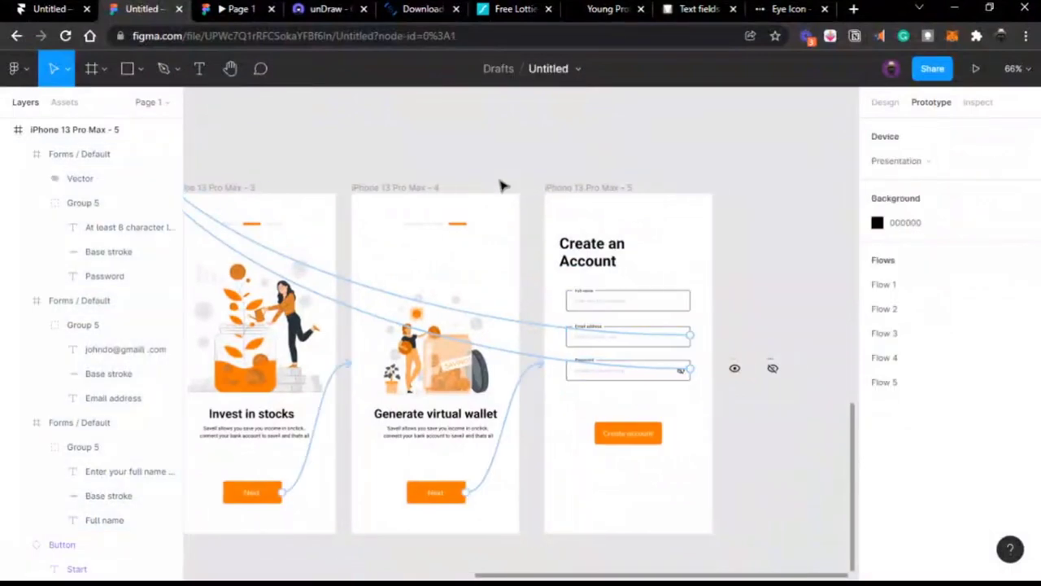
{"action": "scroll", "coordinate": [502, 187], "scroll_direction": "right", "scroll_amount": 2}
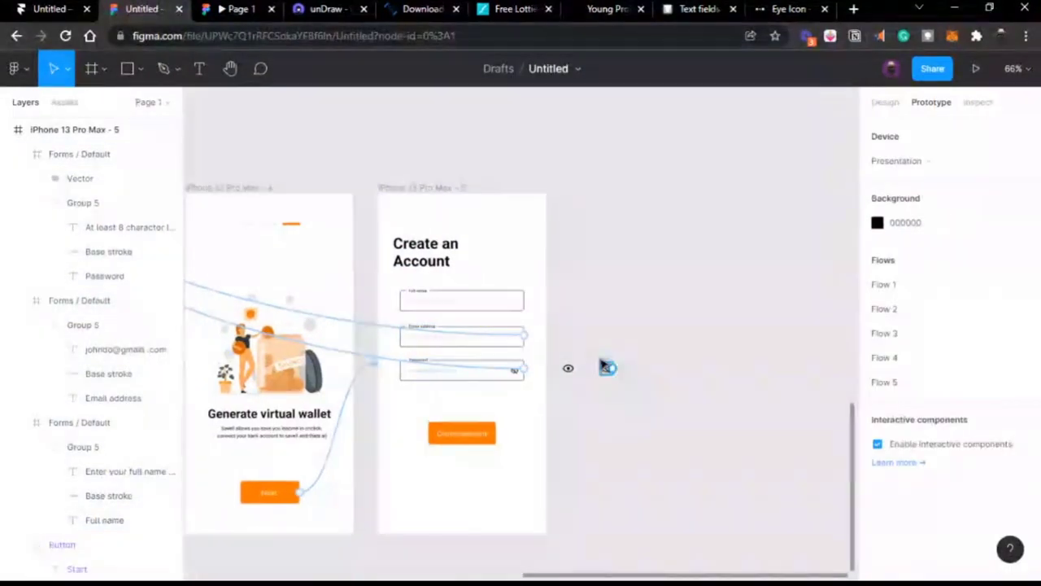
{"action": "left_click", "coordinate": [605, 367]}
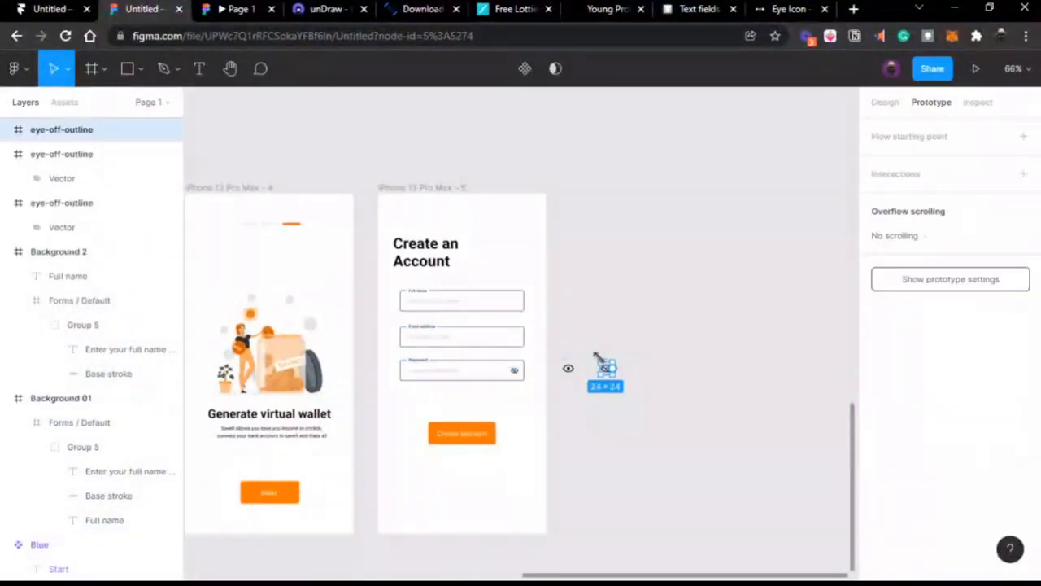
{"action": "key", "text": "Delete"}
{"action": "left_click", "coordinate": [605, 367]}
{"action": "key", "text": "Delete"}
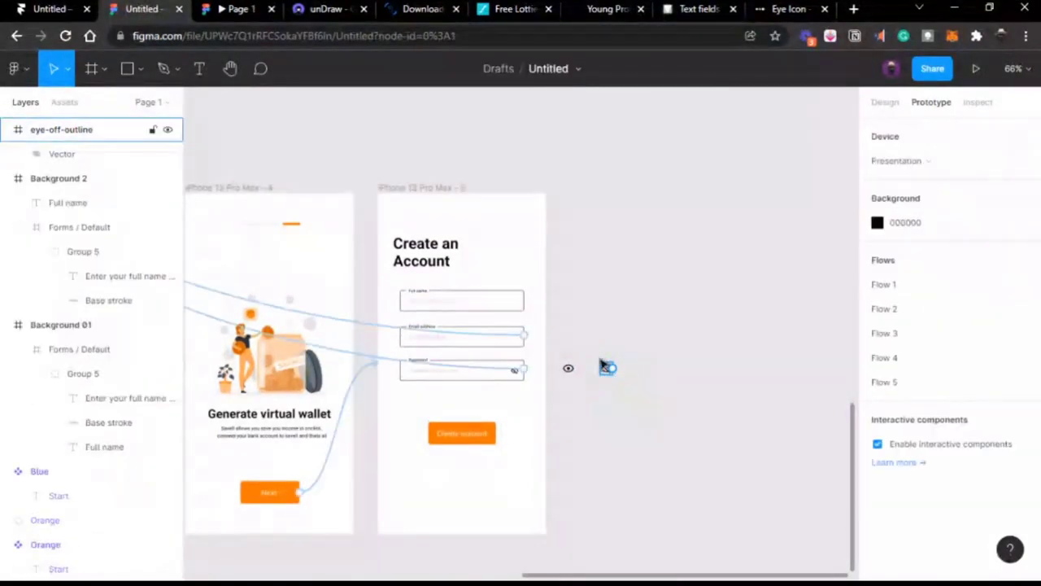
{"action": "left_click", "coordinate": [606, 368]}
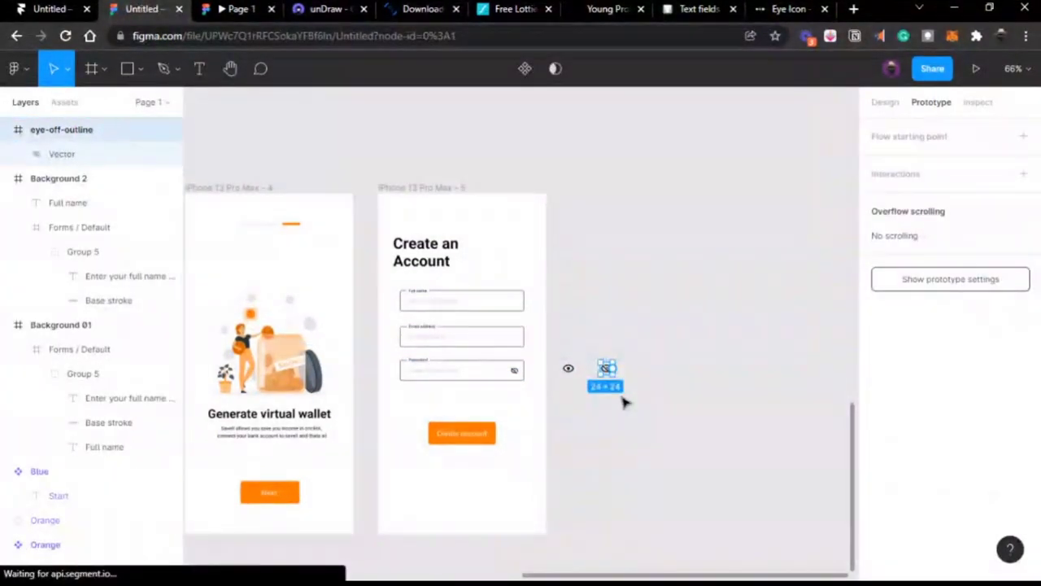
{"action": "key", "text": "Delete"}
Step: Remove the remaining interactions from the Password and Email address fields individually
{"action": "left_click", "coordinate": [485, 372]}
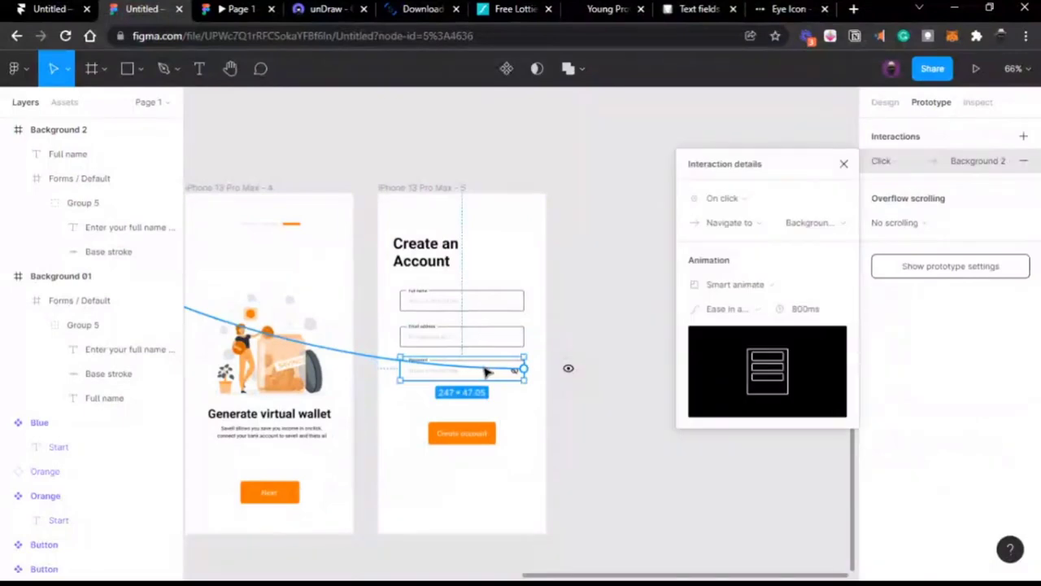
{"action": "right_click", "coordinate": [485, 372]}
{"action": "left_click", "coordinate": [528, 461]}
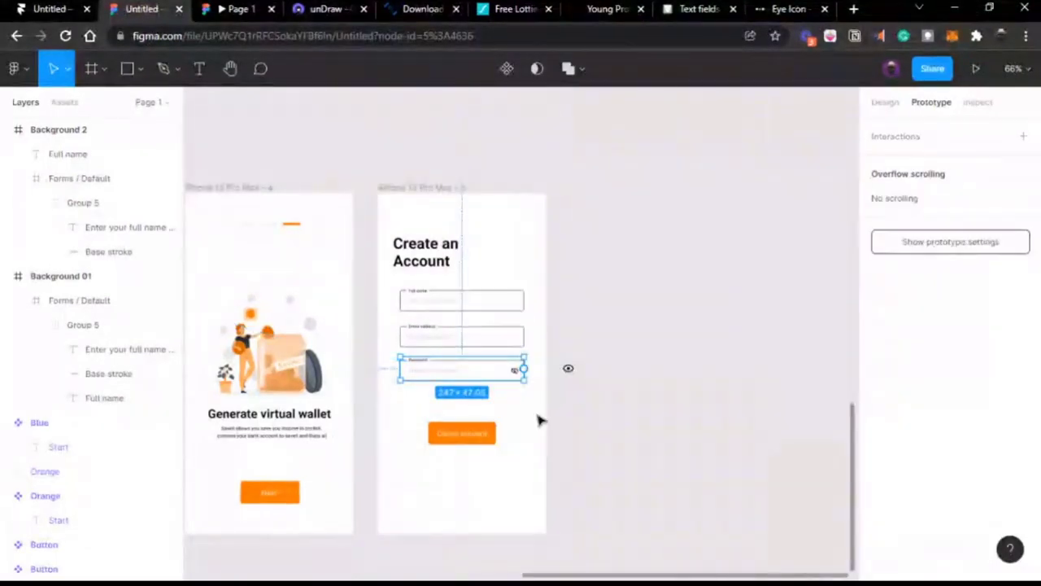
{"action": "left_click", "coordinate": [476, 340]}
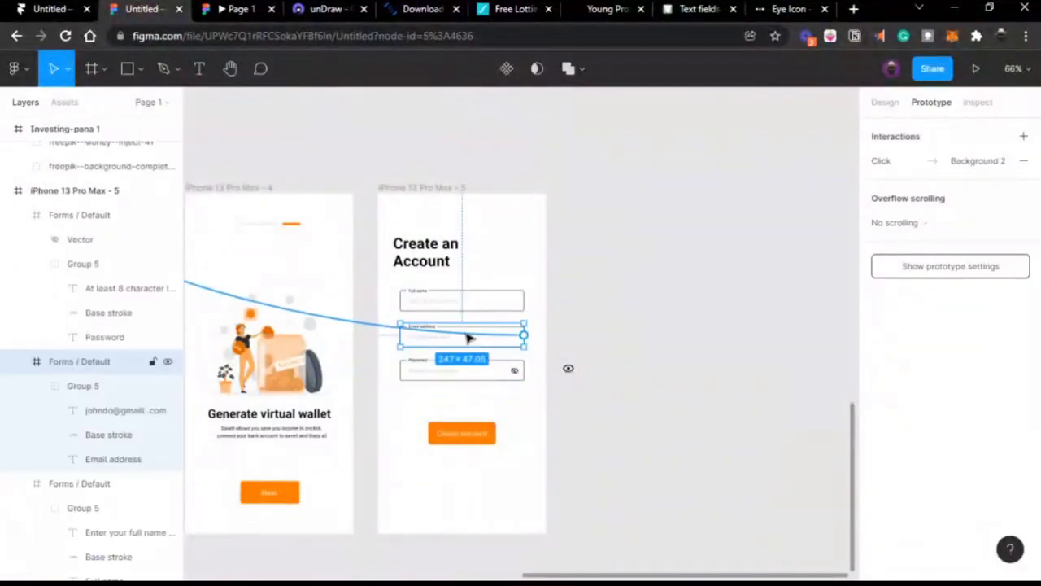
{"action": "right_click", "coordinate": [456, 331]}
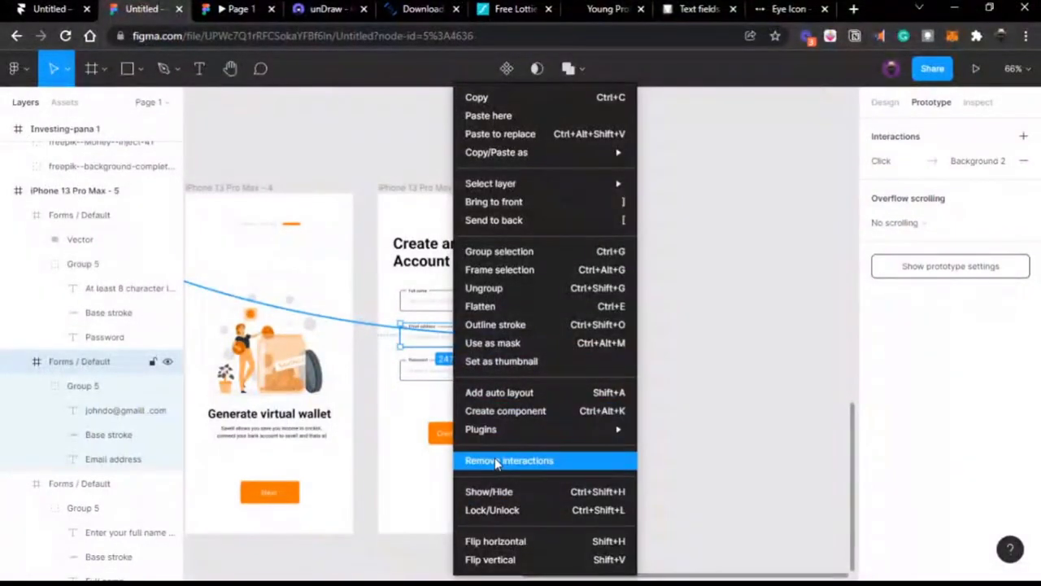
{"action": "left_click", "coordinate": [497, 462]}
{"action": "left_click", "coordinate": [693, 377]}
{"action": "scroll", "coordinate": [695, 374], "scroll_direction": "left", "scroll_amount": 5}
{"action": "scroll", "coordinate": [696, 377], "scroll_direction": "down", "scroll_amount": 3}
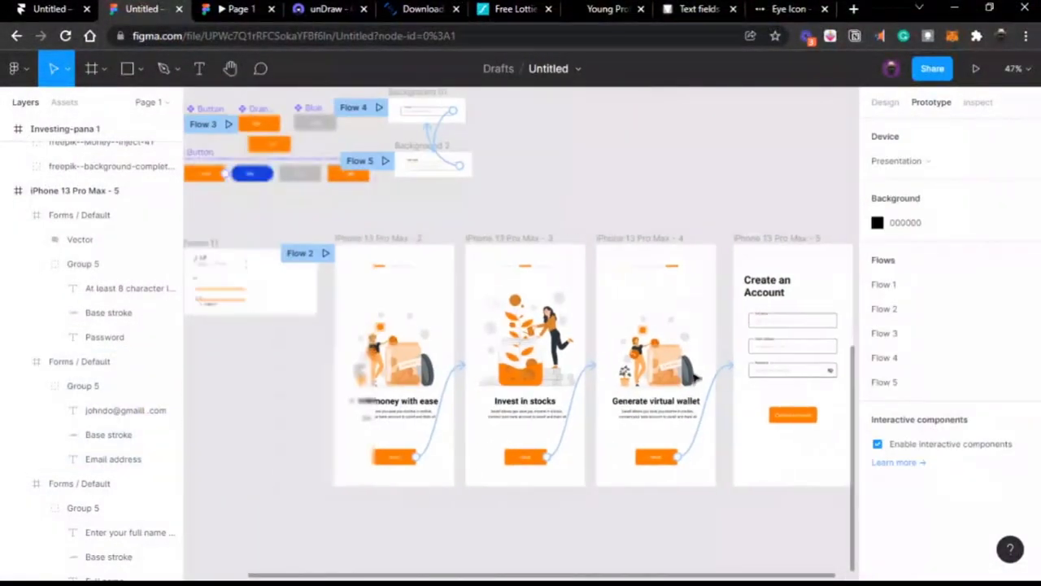
{"action": "scroll", "coordinate": [406, 251], "scroll_direction": "left", "scroll_amount": 2}
Step: Play the Flow 2 prototype, then return to the design editor
{"action": "left_click", "coordinate": [366, 252]}
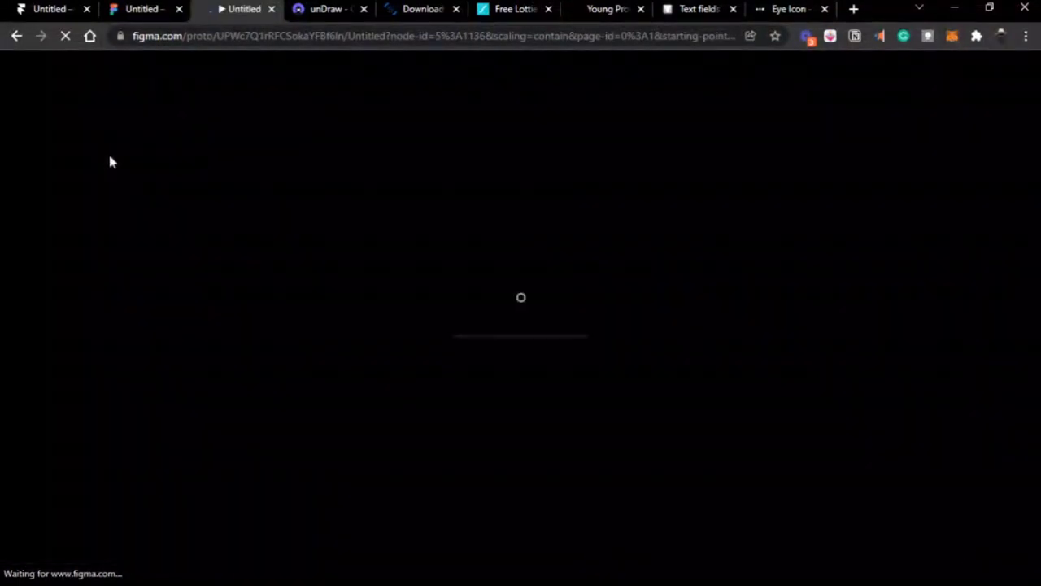
{"action": "left_click", "coordinate": [155, 15]}
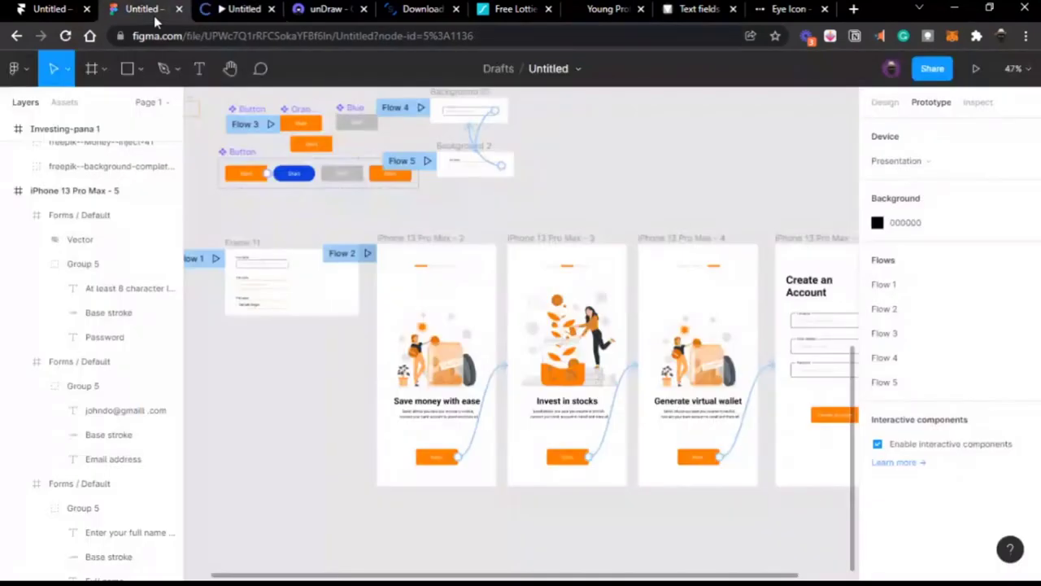
{"action": "scroll", "coordinate": [523, 277], "scroll_direction": "right", "scroll_amount": 4}
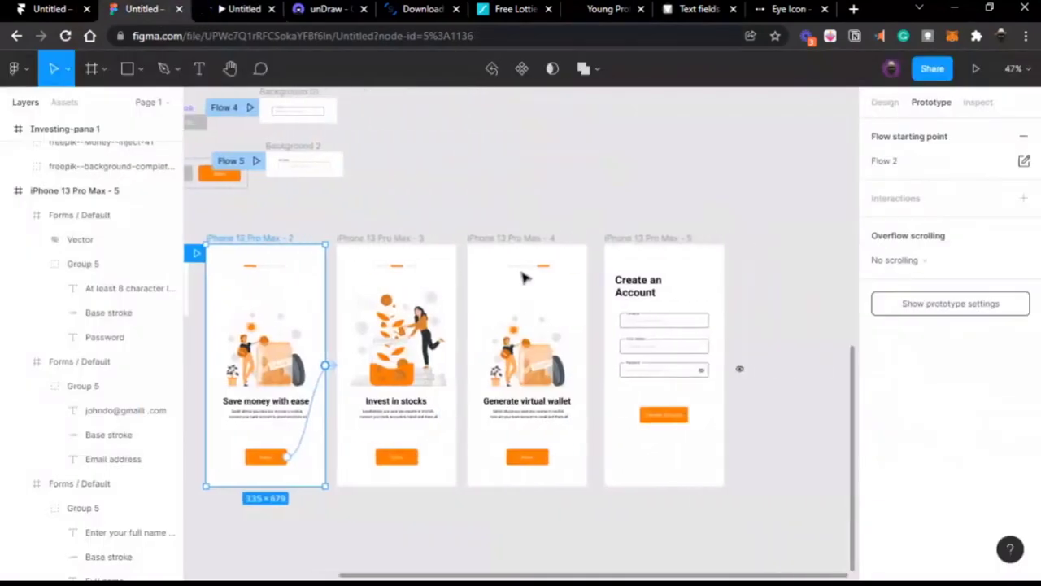
{"action": "scroll", "coordinate": [565, 309], "scroll_direction": "right", "scroll_amount": 1}
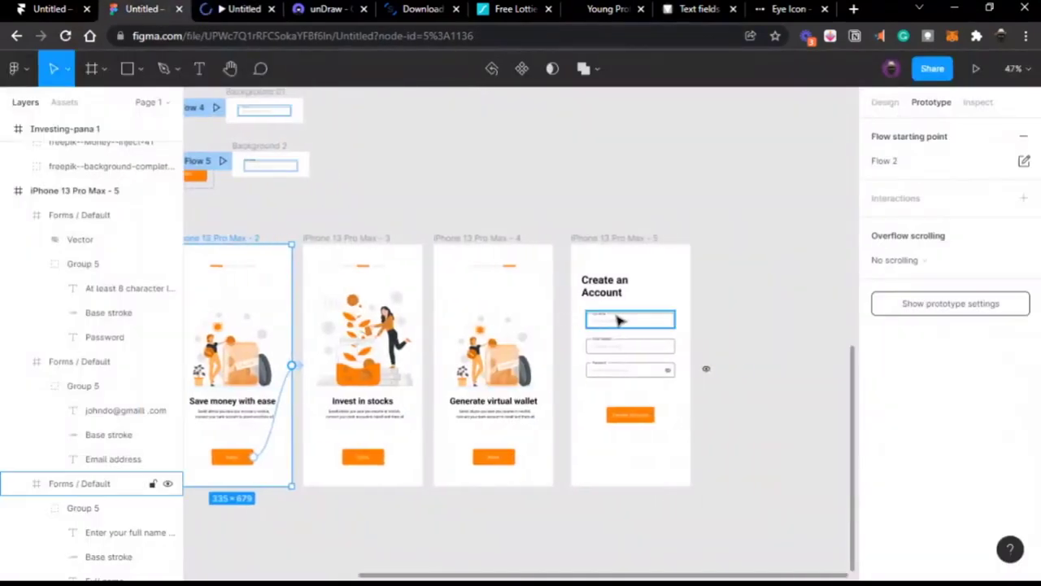
{"action": "scroll", "coordinate": [619, 319], "scroll_direction": "up", "scroll_amount": 5}
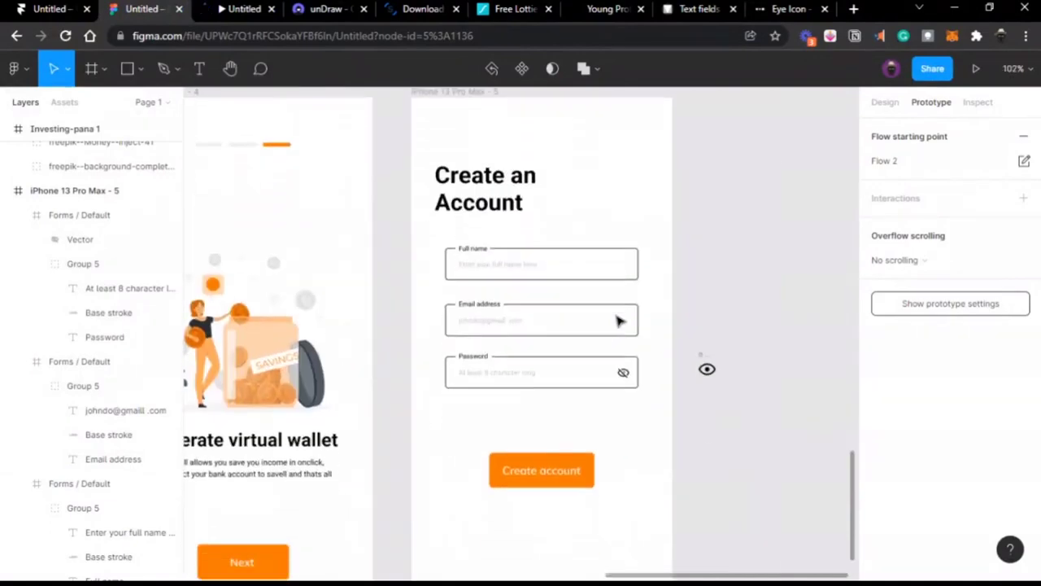
Step: Try selecting the three form fields, then check the prototype preview and come back
{"action": "left_click", "coordinate": [527, 276]}
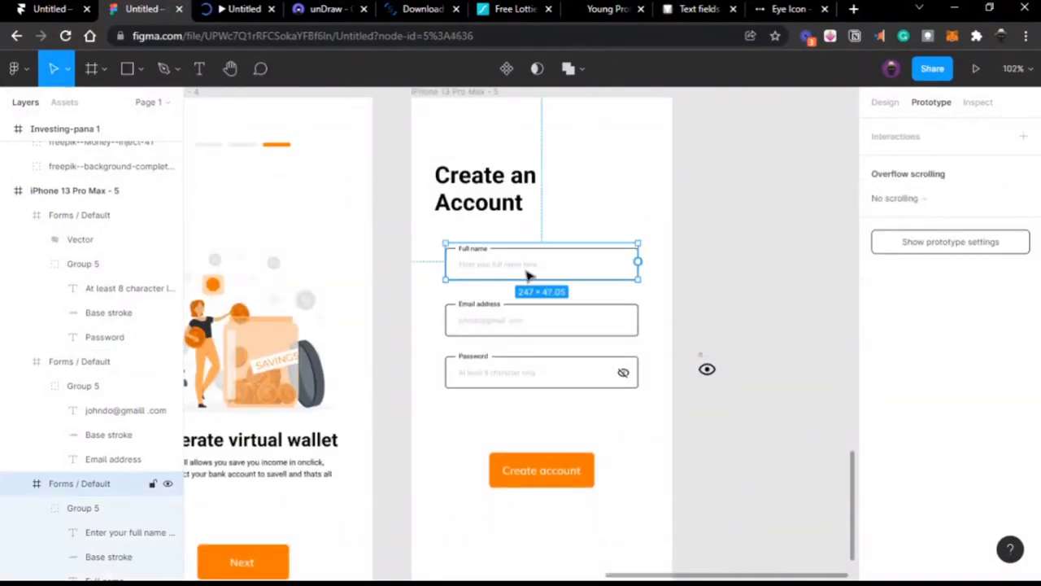
{"action": "key", "text": "Escape"}
{"action": "left_click", "coordinate": [527, 276]}
{"action": "left_click", "coordinate": [502, 323], "text": "shift"}
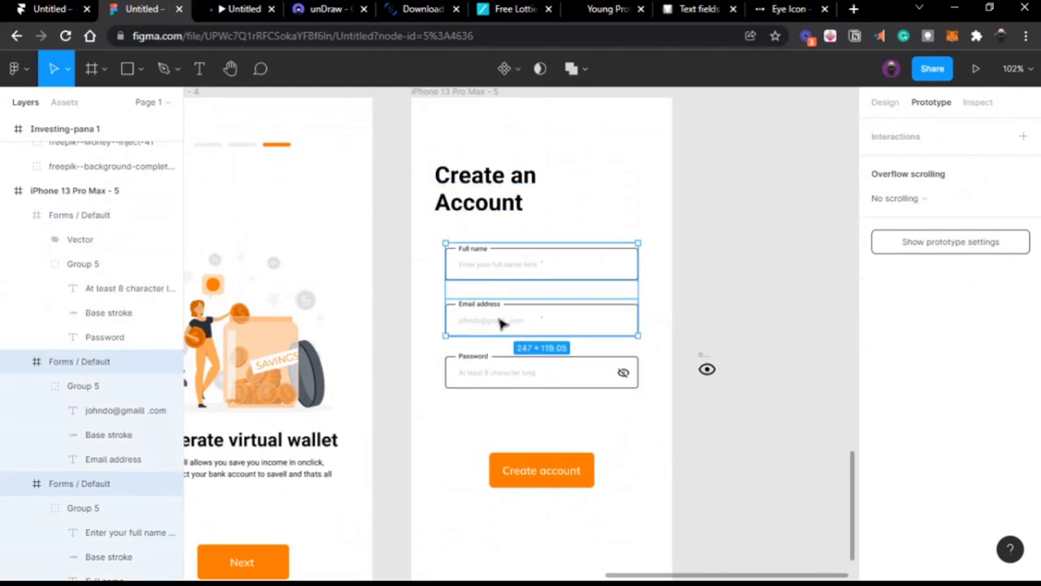
{"action": "left_click", "coordinate": [507, 365], "text": "shift"}
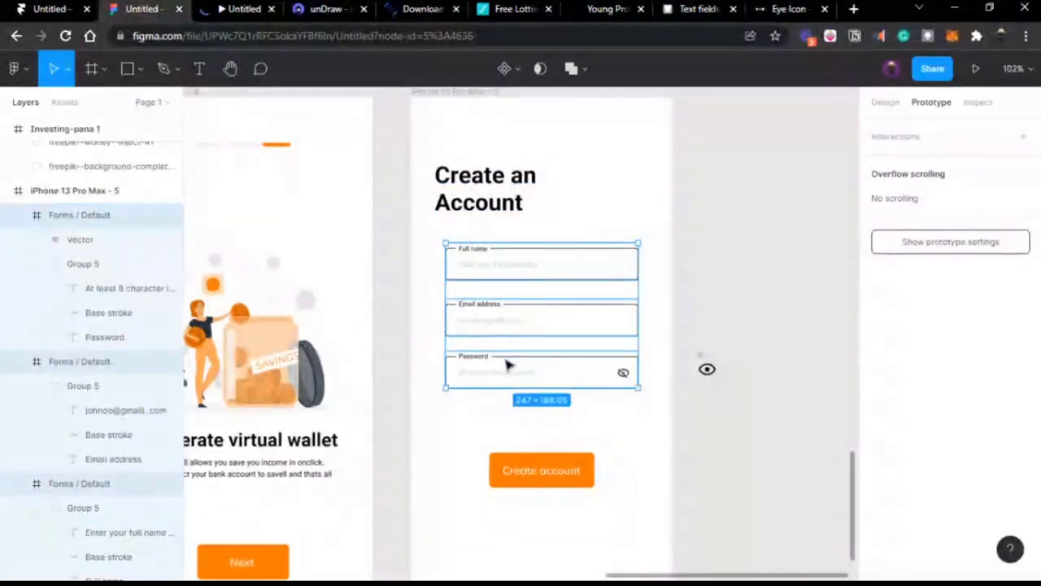
{"action": "left_click", "coordinate": [640, 309]}
{"action": "left_click", "coordinate": [741, 281]}
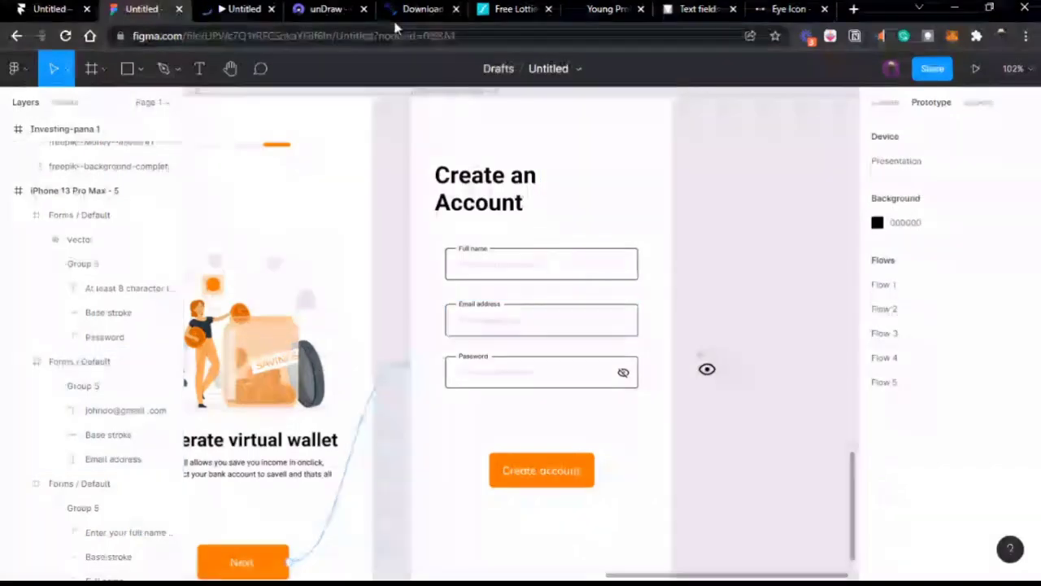
{"action": "left_click", "coordinate": [223, 19]}
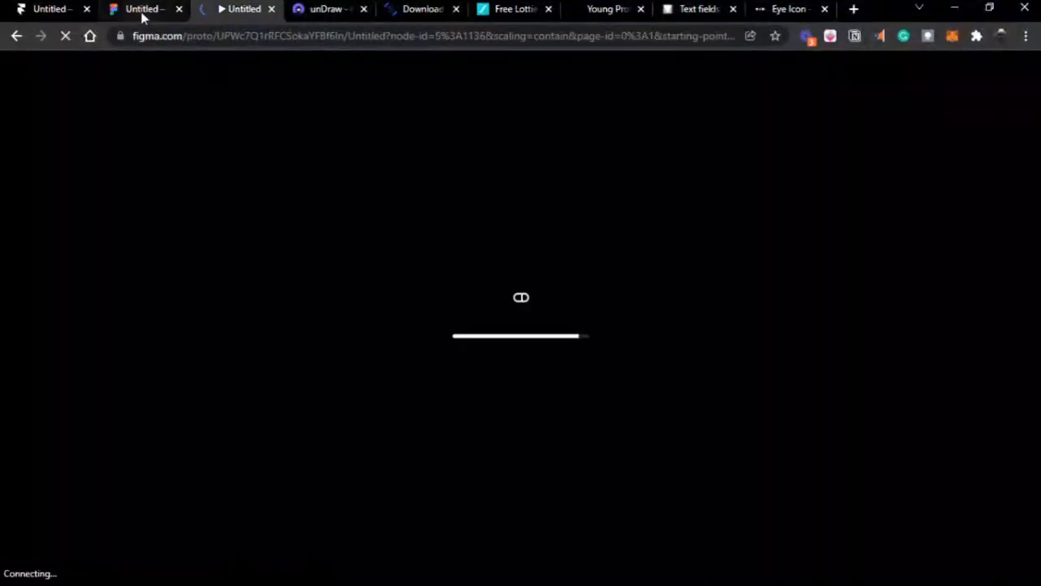
{"action": "left_click", "coordinate": [141, 11]}
Step: Select the Full name, Email address and Password fields and drag them about 20 px left
{"action": "left_click", "coordinate": [500, 266]}
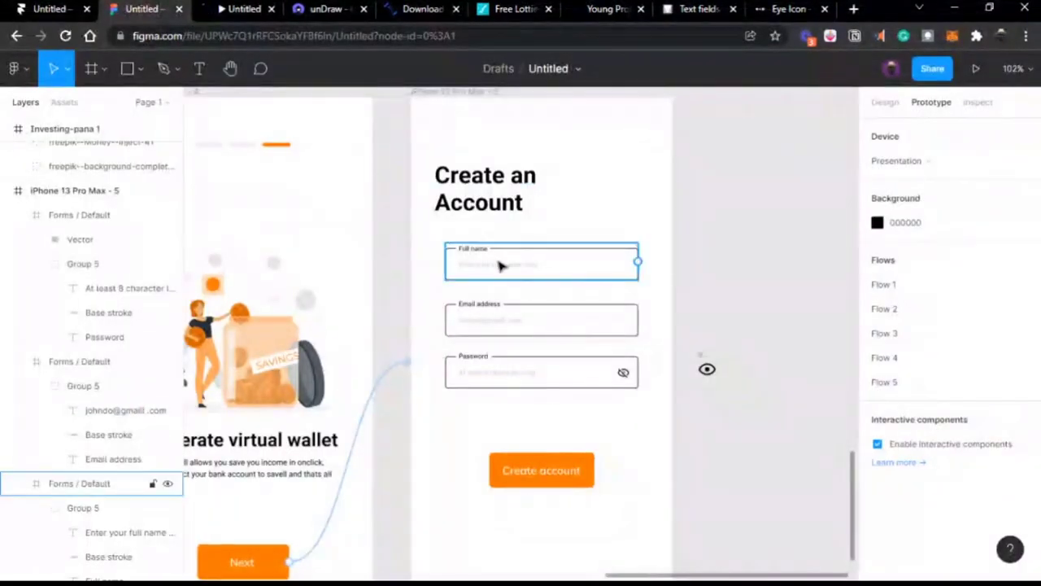
{"action": "left_click", "coordinate": [496, 321], "text": "shift"}
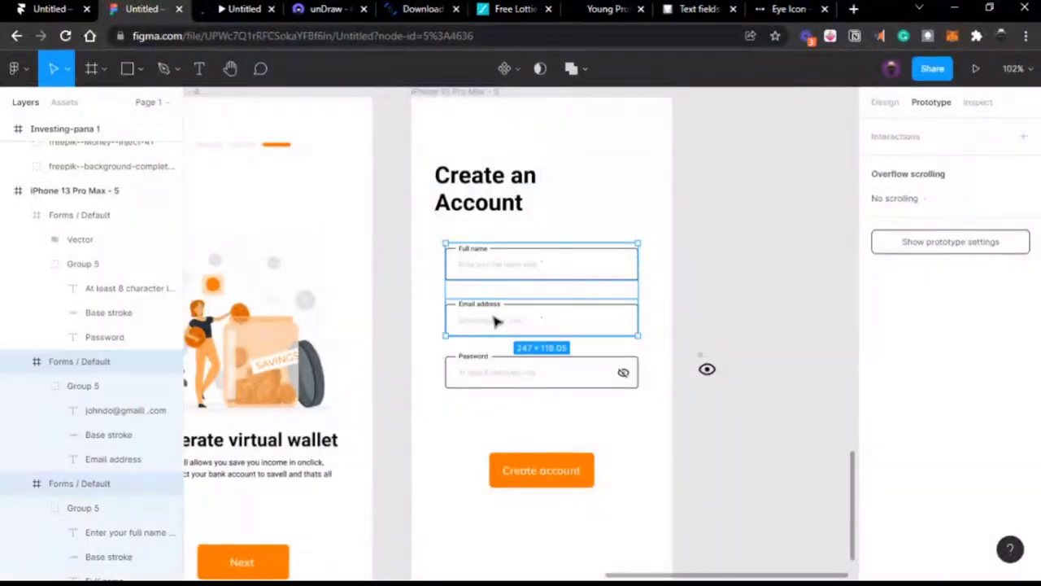
{"action": "left_click", "coordinate": [491, 369], "text": "shift"}
{"action": "left_click_drag", "start_coordinate": [491, 369], "coordinate": [476, 368]}
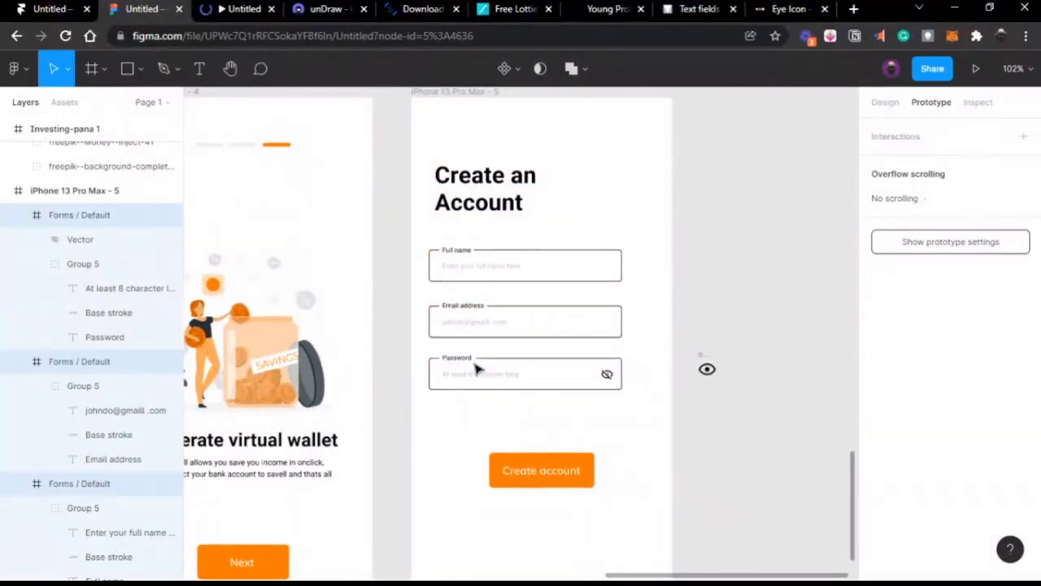
Step: Try widening the Full name field from its design properties, then undo it
{"action": "left_click", "coordinate": [525, 274]}
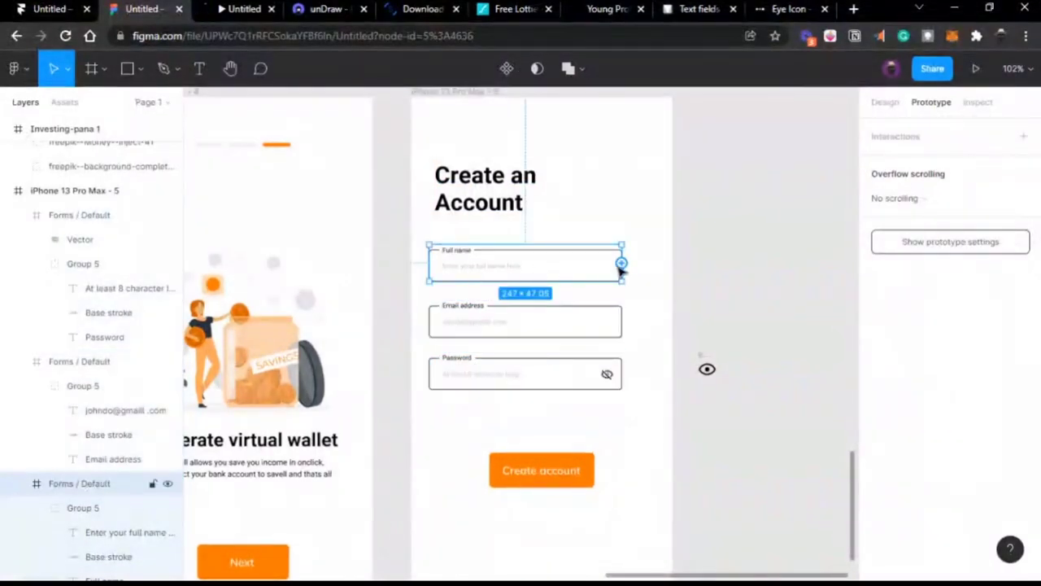
{"action": "left_click", "coordinate": [893, 107]}
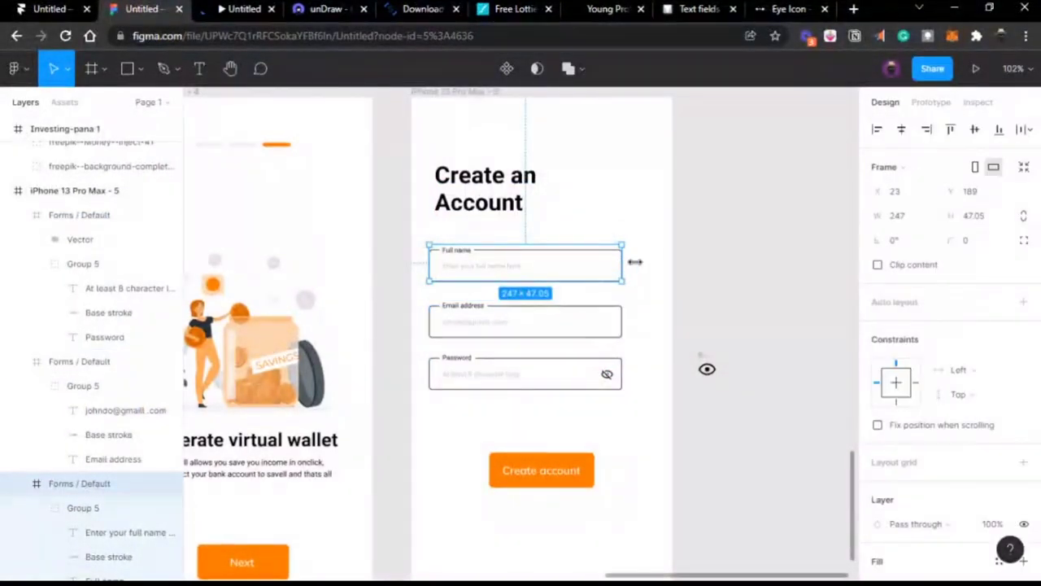
{"action": "left_click_drag", "start_coordinate": [635, 262], "coordinate": [641, 262]}
{"action": "key", "text": "ctrl+z"}
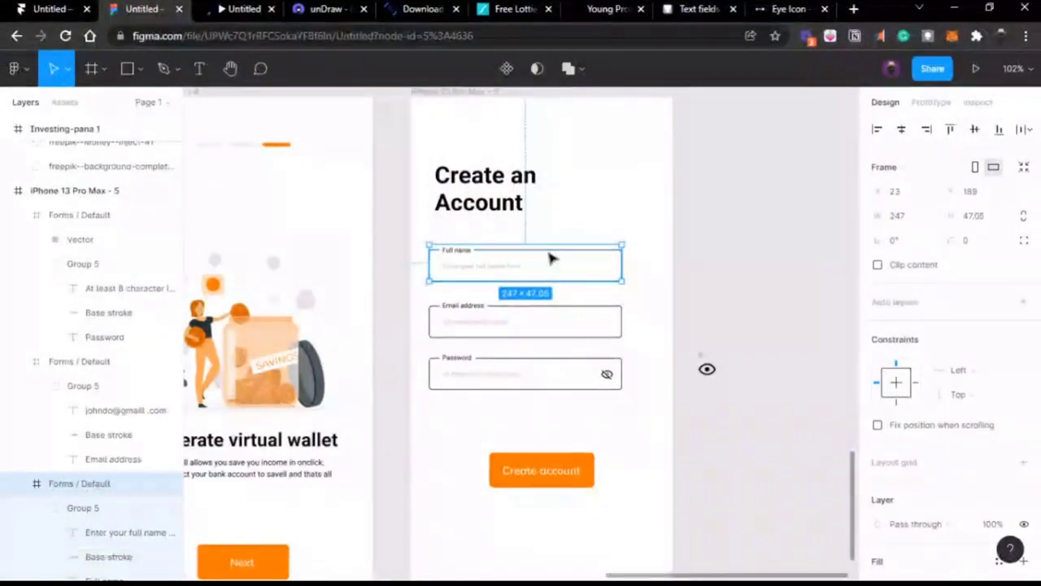
Step: Stretch the Full name and Email address Base strokes wider
{"action": "left_click", "coordinate": [551, 258]}
{"action": "left_click_drag", "start_coordinate": [620, 261], "coordinate": [654, 258]}
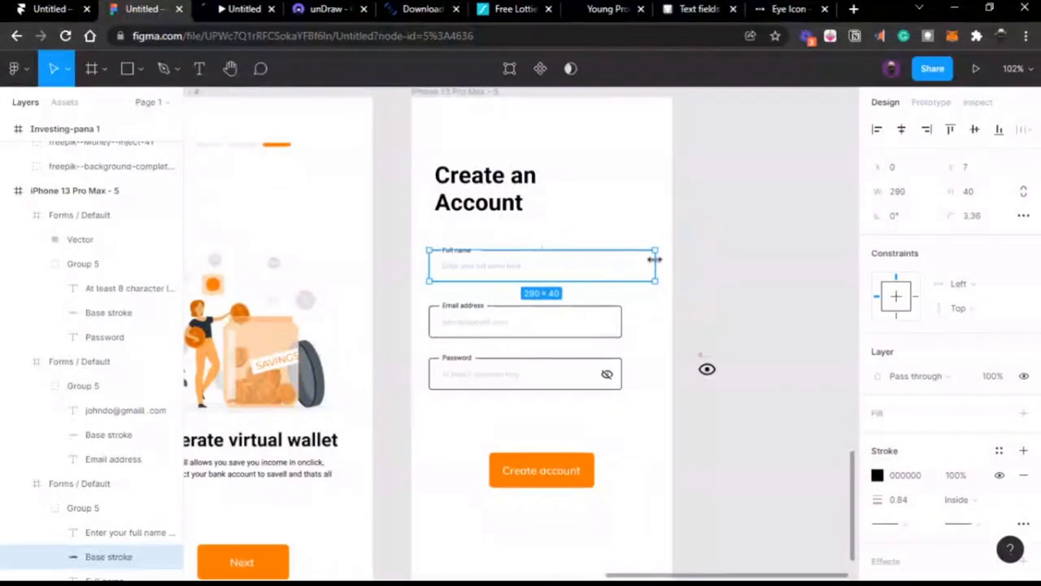
{"action": "left_click", "coordinate": [606, 314]}
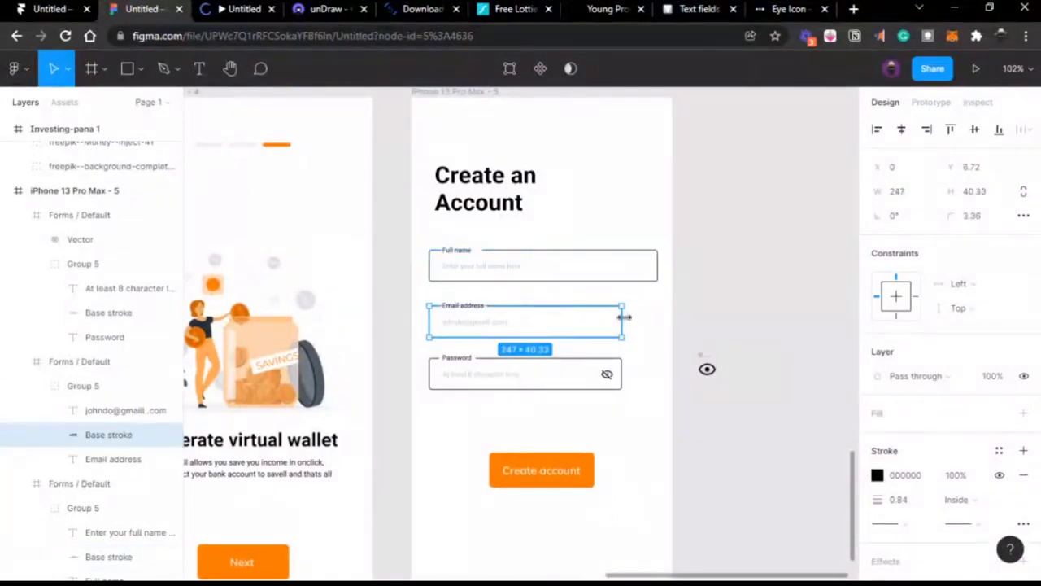
{"action": "left_click_drag", "start_coordinate": [624, 318], "coordinate": [660, 311]}
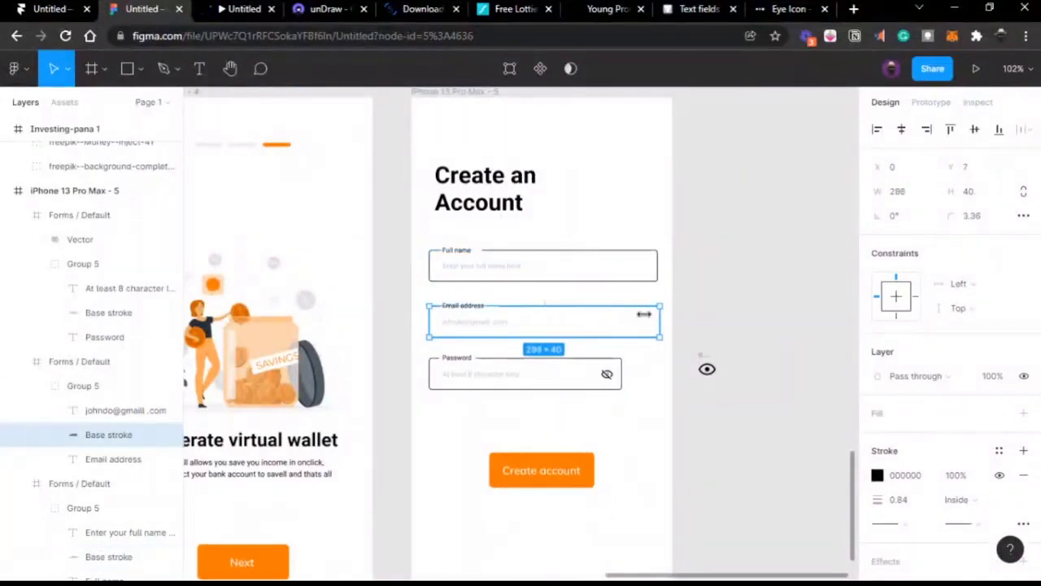
Step: Place a vertical ruler guide at the fields' right edge and stretch the Password stroke to it
{"action": "key", "text": "shift+r"}
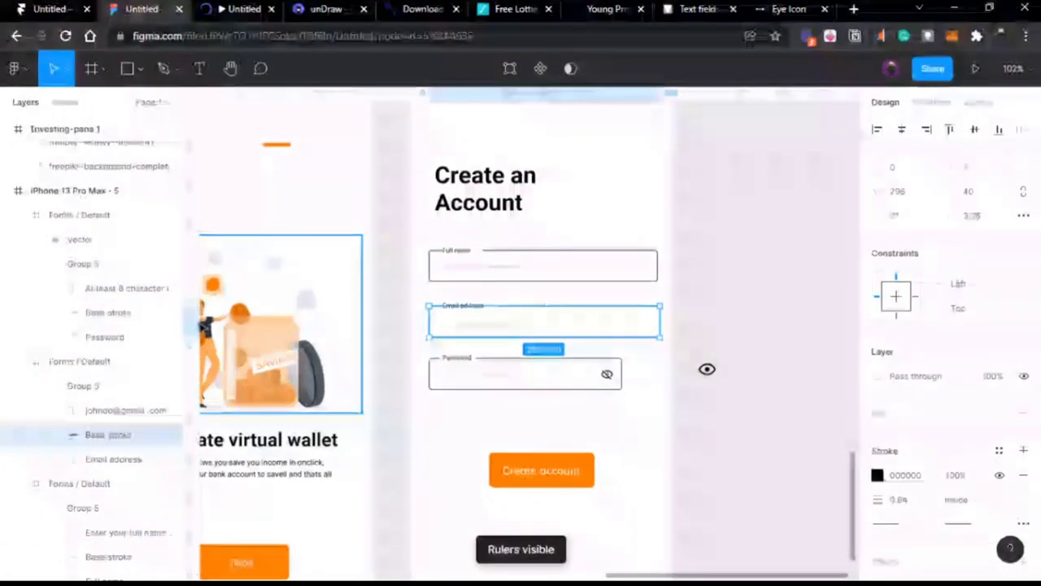
{"action": "left_click_drag", "start_coordinate": [192, 324], "coordinate": [657, 319]}
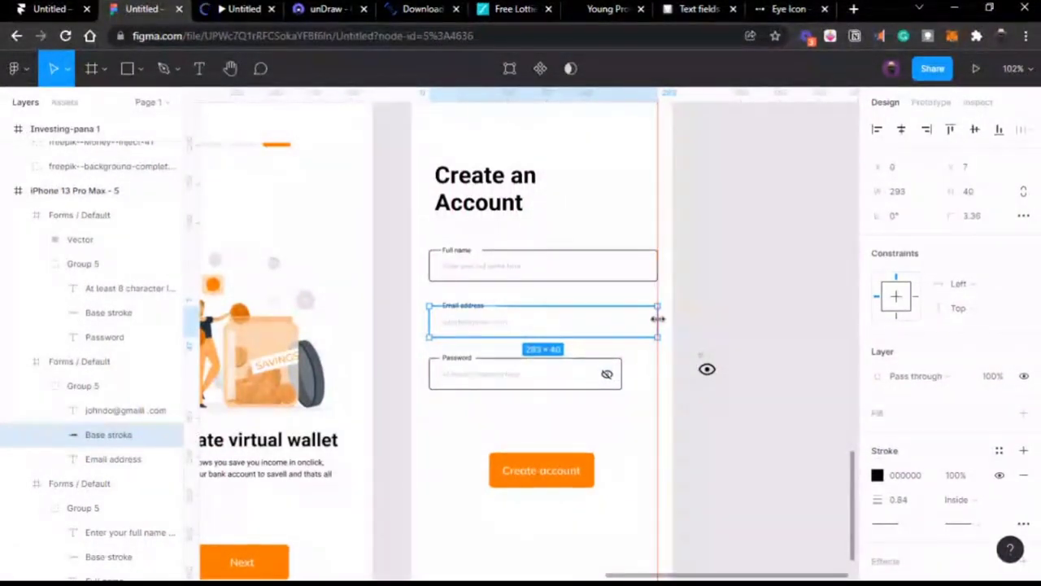
{"action": "left_click", "coordinate": [492, 364]}
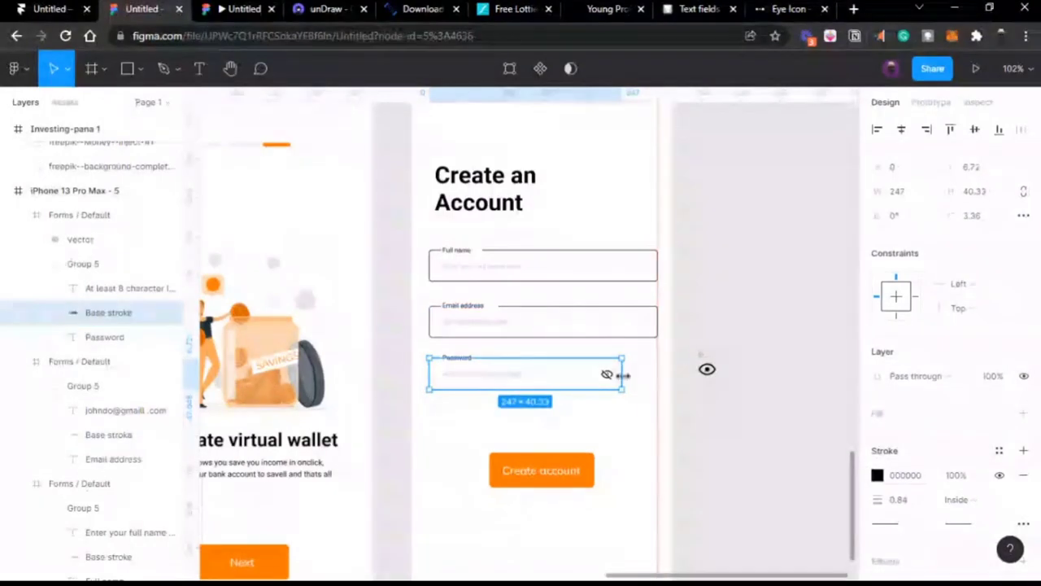
{"action": "mouse_move", "coordinate": [621, 372]}
{"action": "left_mouse_down"}
{"action": "mouse_move", "coordinate": [662, 371]}
{"action": "mouse_move", "coordinate": [607, 373]}
{"action": "mouse_move", "coordinate": [644, 374]}
{"action": "left_mouse_up"}
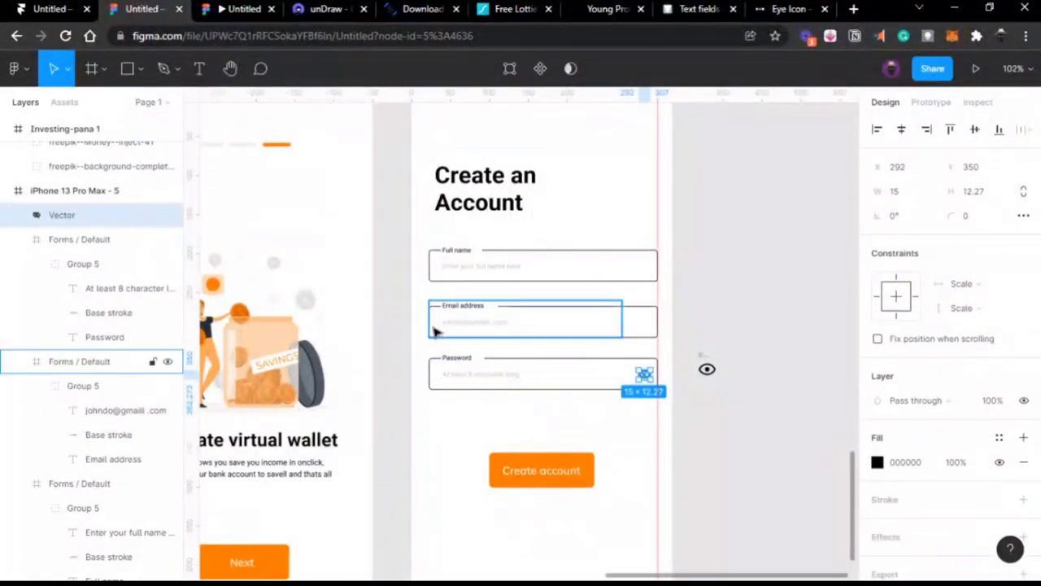
Step: Widen the Email address and Password field frames to 293 at the guide, then preview the prototype
{"action": "left_click", "coordinate": [560, 331]}
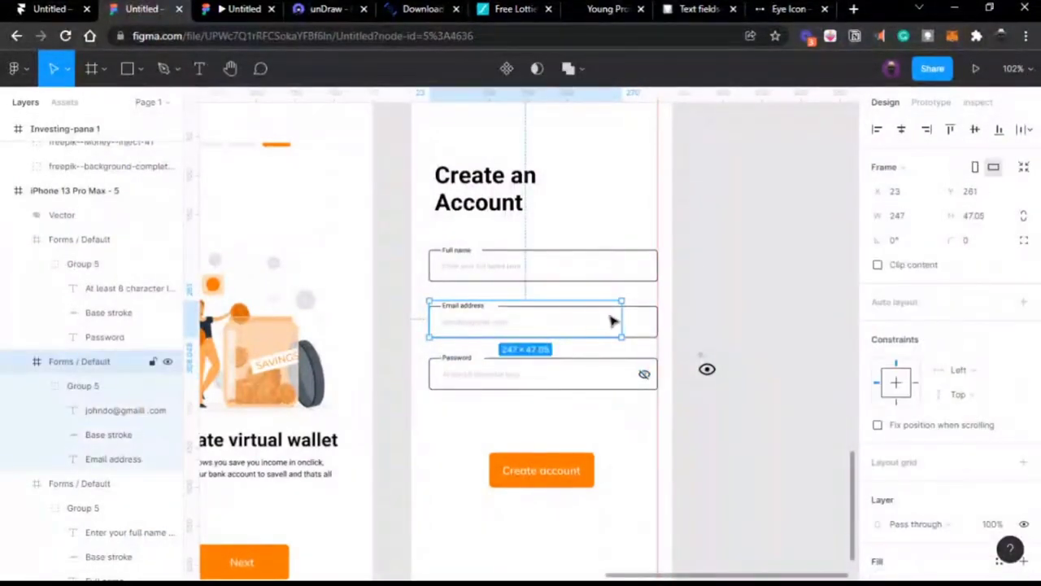
{"action": "left_click_drag", "start_coordinate": [621, 317], "coordinate": [657, 317]}
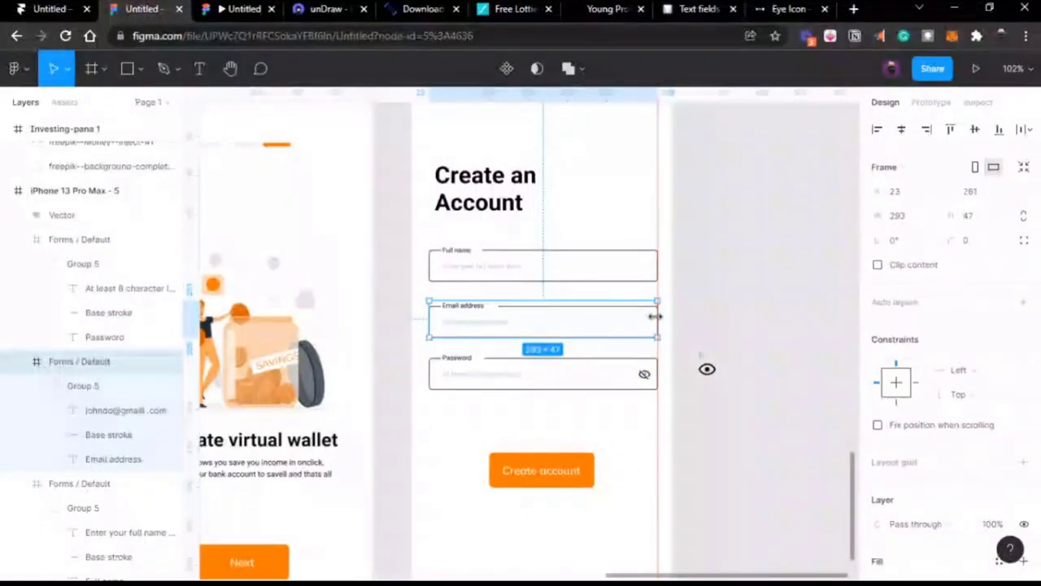
{"action": "left_click", "coordinate": [602, 374]}
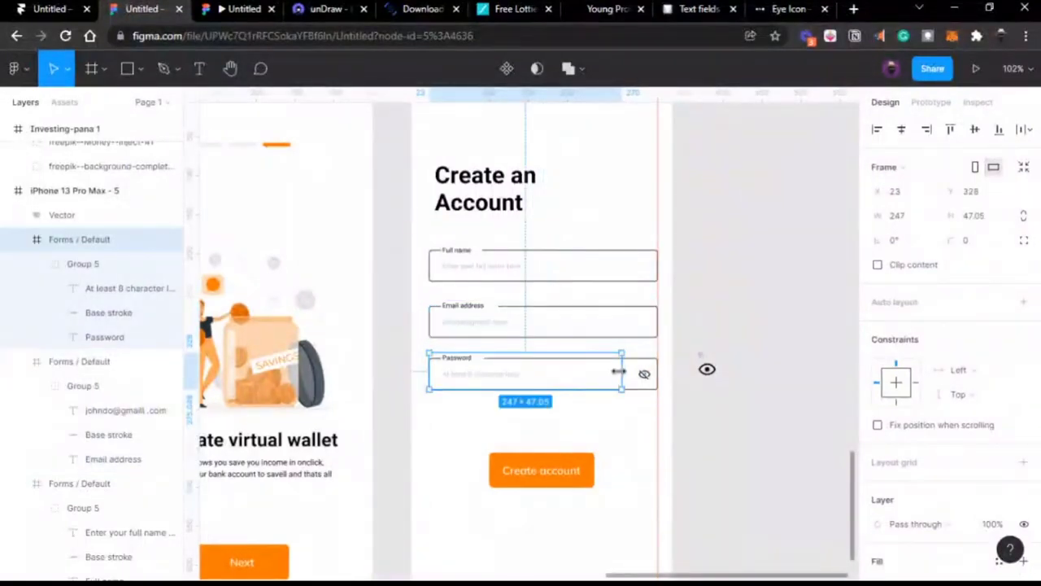
{"action": "left_click_drag", "start_coordinate": [619, 371], "coordinate": [655, 372]}
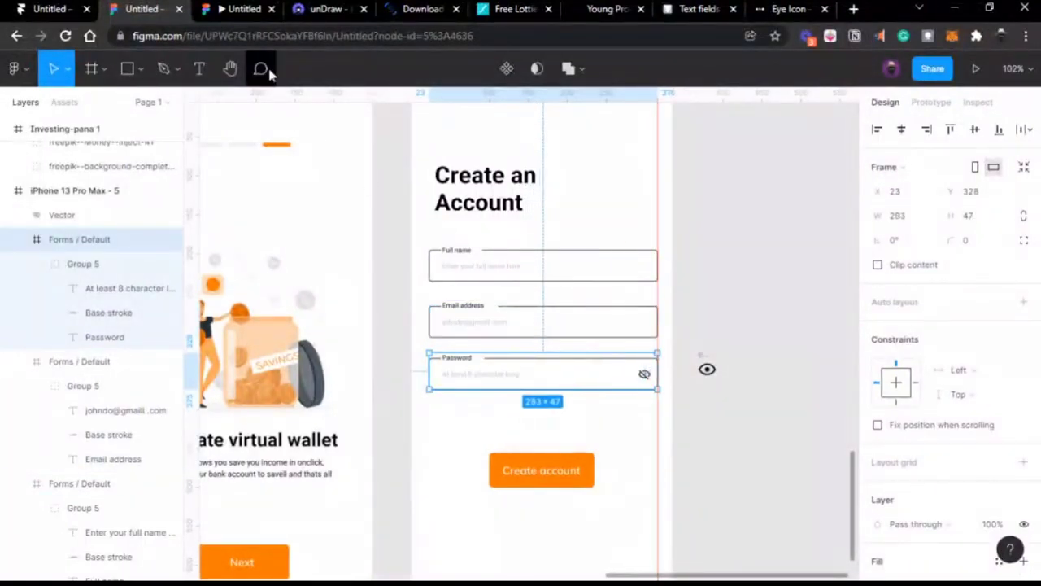
{"action": "left_click", "coordinate": [228, 13]}
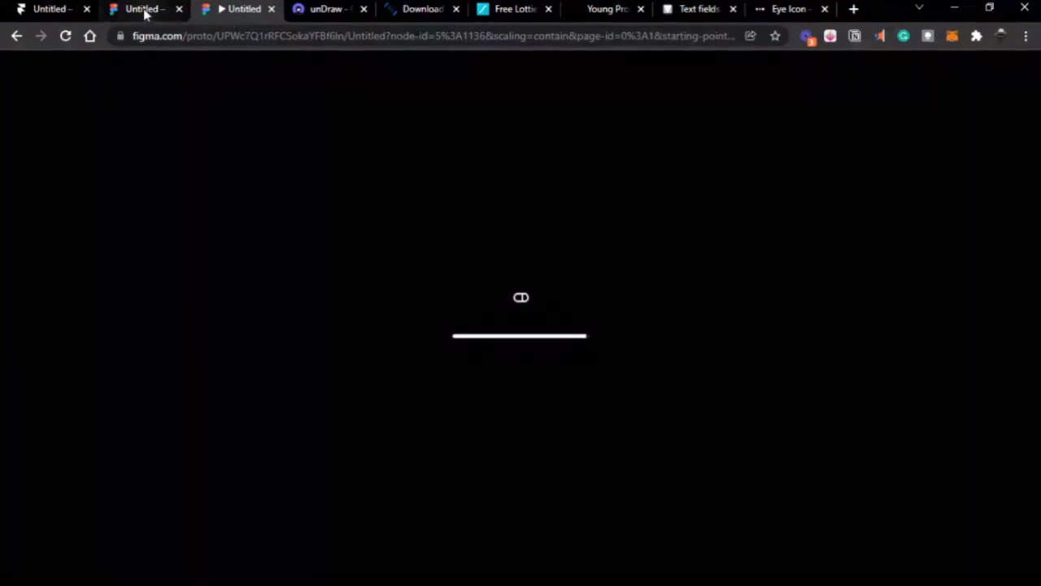
Step: Choose iPhone 13 Pro Max as the device in the page-level Prototype settings
{"action": "left_click", "coordinate": [145, 13]}
{"action": "left_click", "coordinate": [716, 278]}
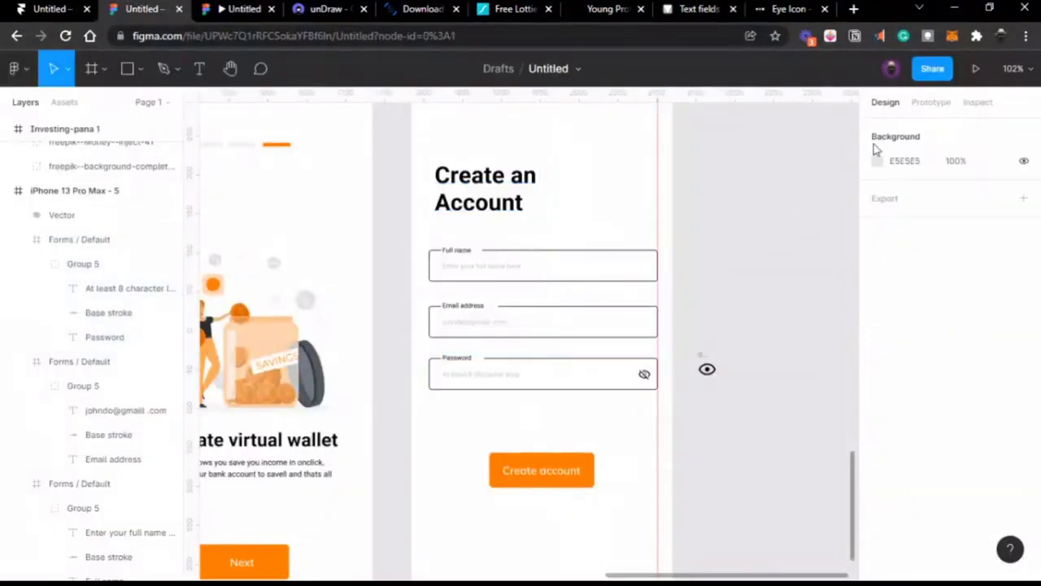
{"action": "left_click", "coordinate": [929, 104]}
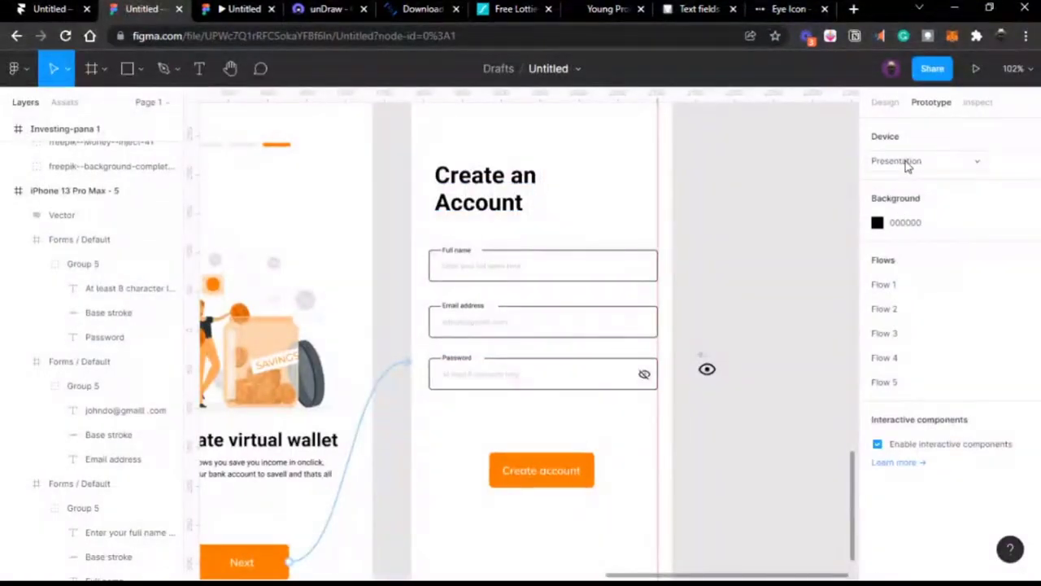
{"action": "left_click", "coordinate": [908, 163]}
{"action": "scroll", "coordinate": [927, 151], "scroll_direction": "up", "scroll_amount": 2}
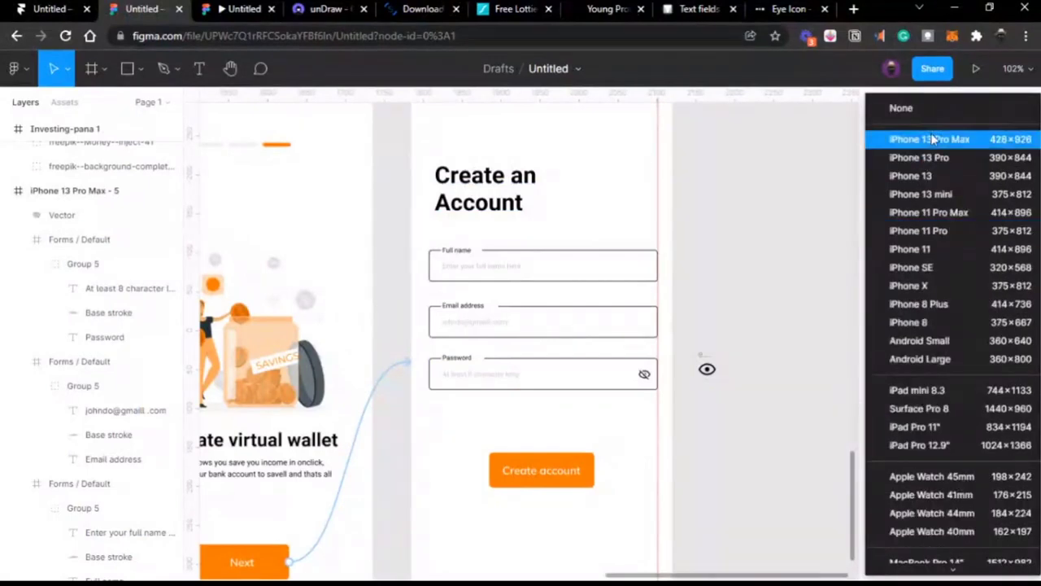
{"action": "left_click", "coordinate": [933, 142]}
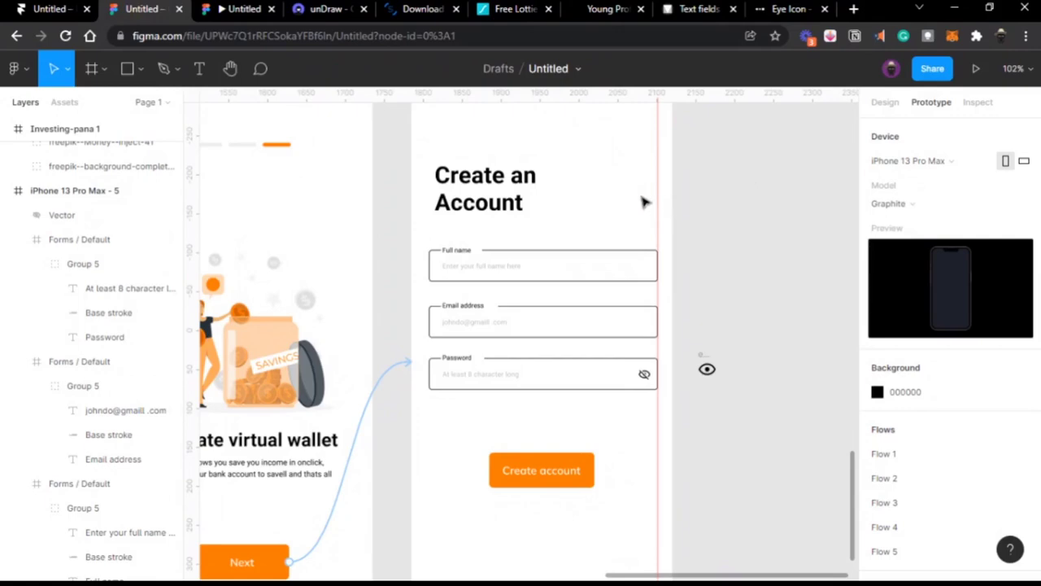
{"action": "scroll", "coordinate": [646, 202], "scroll_direction": "up", "scroll_amount": 1}
{"action": "scroll", "coordinate": [659, 227], "scroll_direction": "down", "scroll_amount": 2}
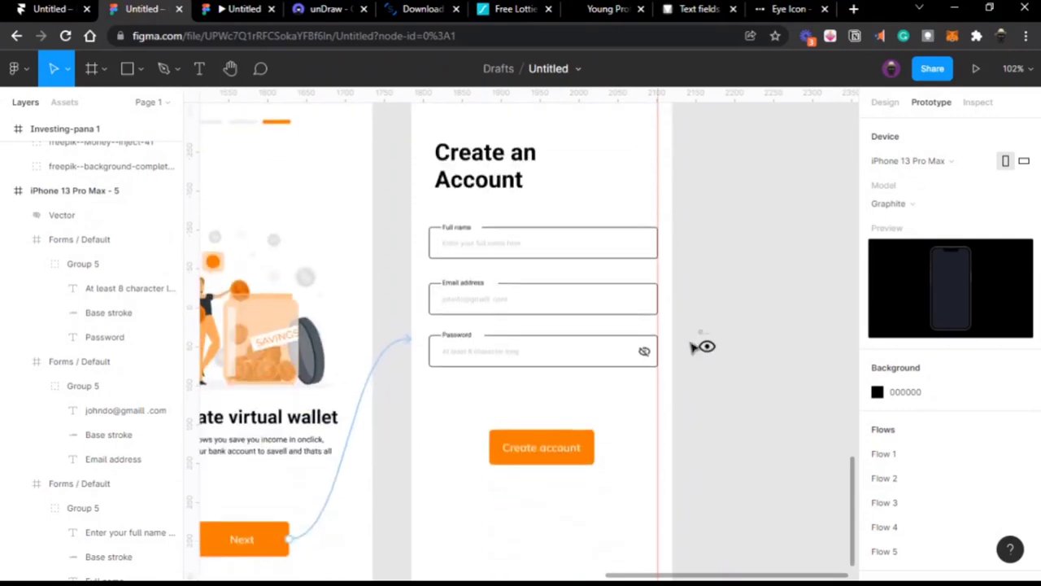
{"action": "left_click", "coordinate": [486, 340]}
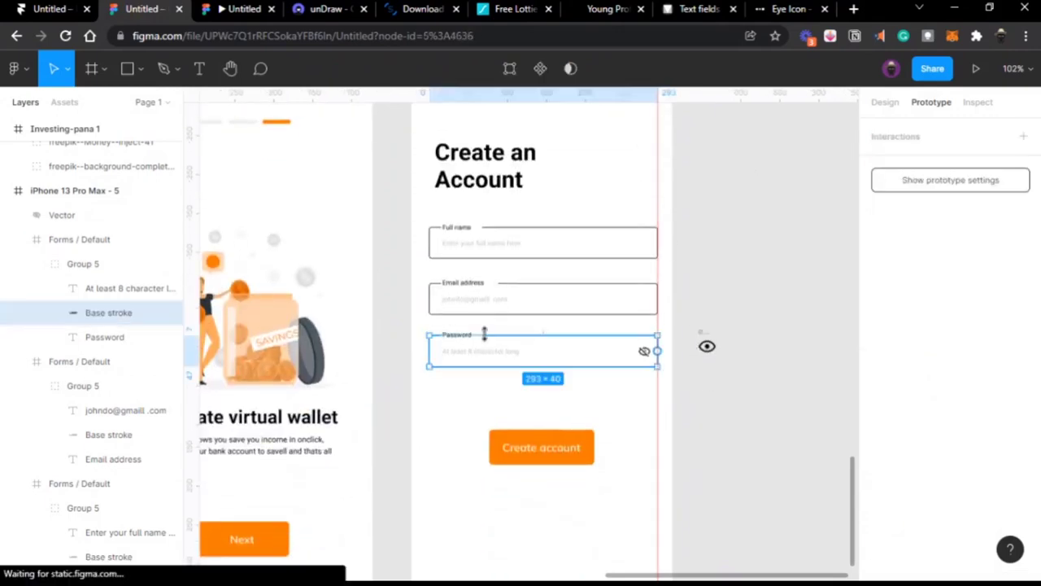
Step: Undo an accidental stroke stretch and adjust the Password outline's point at the label gap
{"action": "left_click_drag", "start_coordinate": [484, 333], "coordinate": [550, 144]}
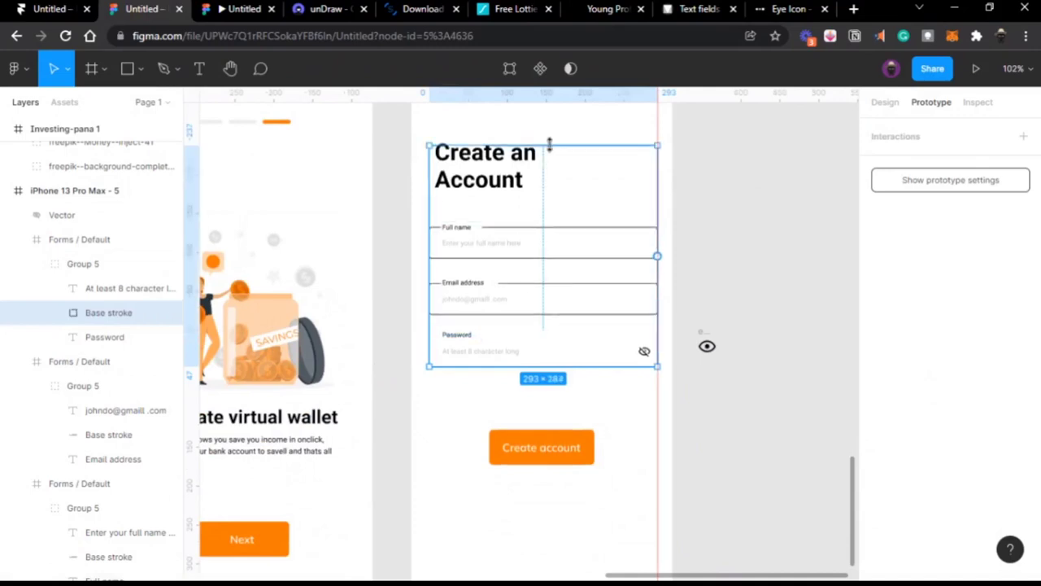
{"action": "key", "text": "ctrl+z"}
{"action": "scroll", "coordinate": [495, 351], "scroll_direction": "up", "scroll_amount": 5}
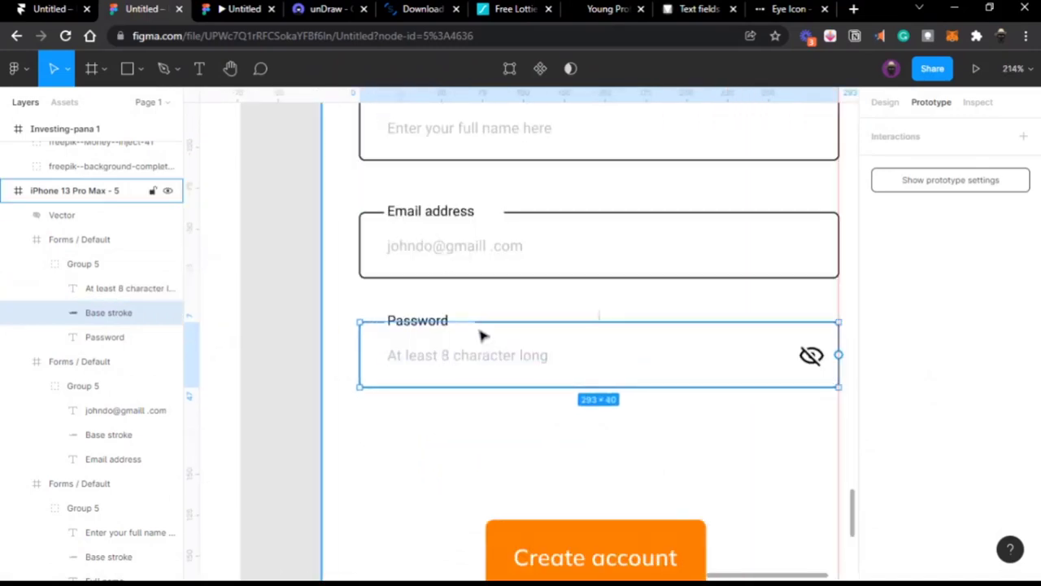
{"action": "double_click", "coordinate": [479, 323]}
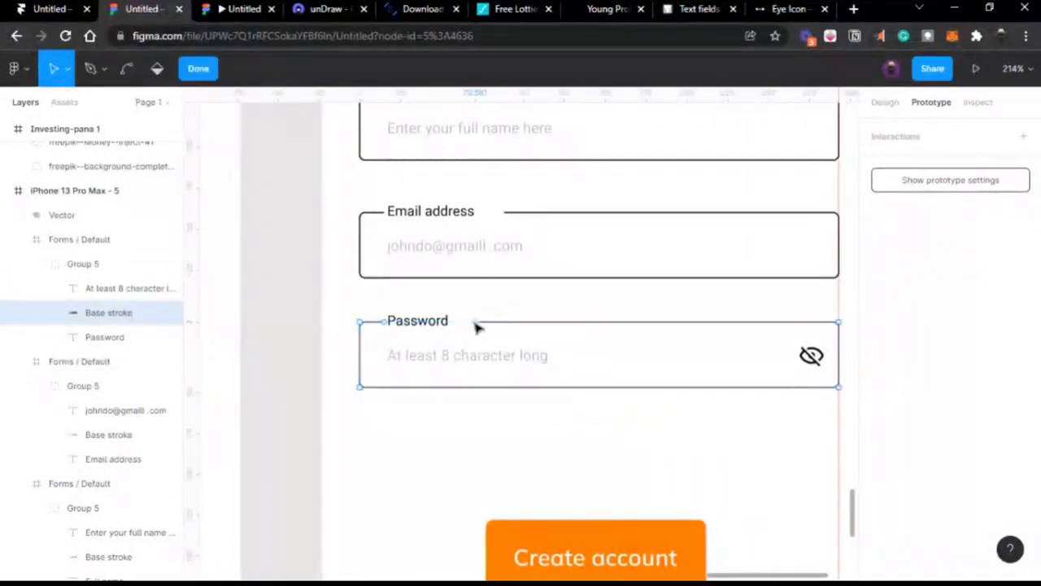
{"action": "left_click", "coordinate": [456, 321]}
{"action": "key", "text": "ctrl"}
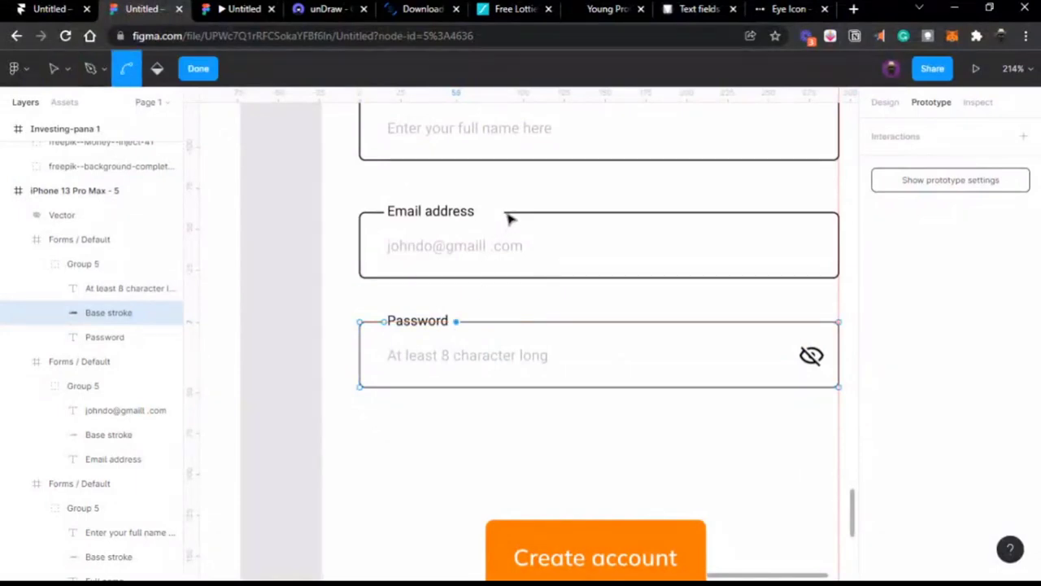
{"action": "key", "text": "Escape"}
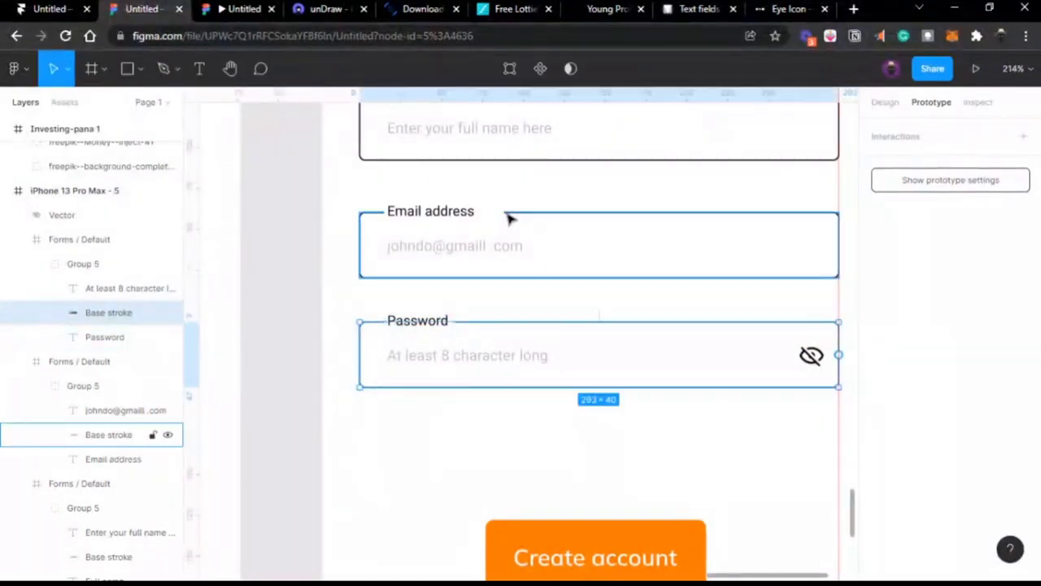
Step: Add a point at the Email address outline's label gap and nudge the Email label right
{"action": "double_click", "coordinate": [506, 213]}
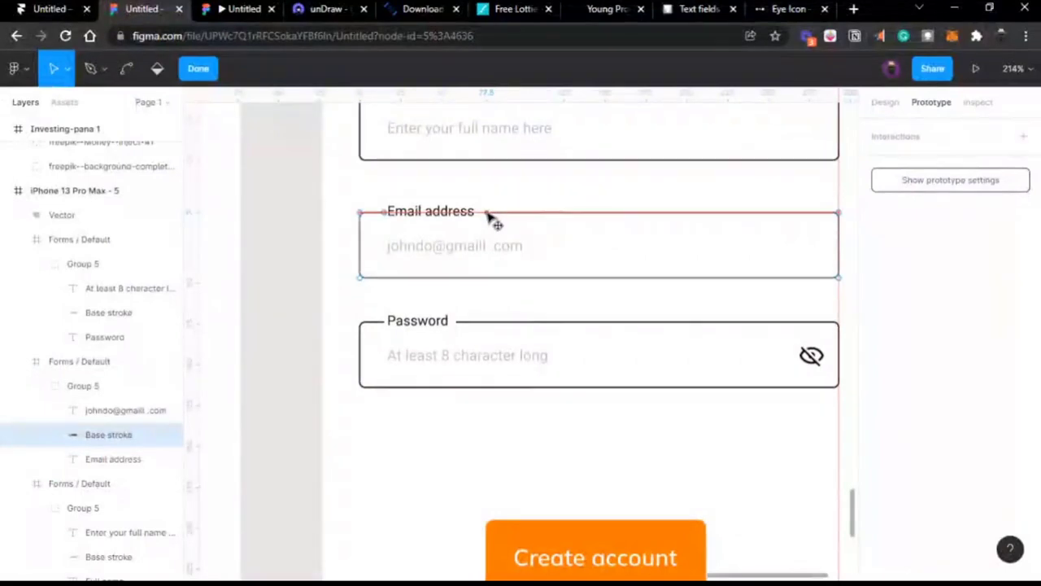
{"action": "left_click", "coordinate": [489, 213], "text": "ctrl"}
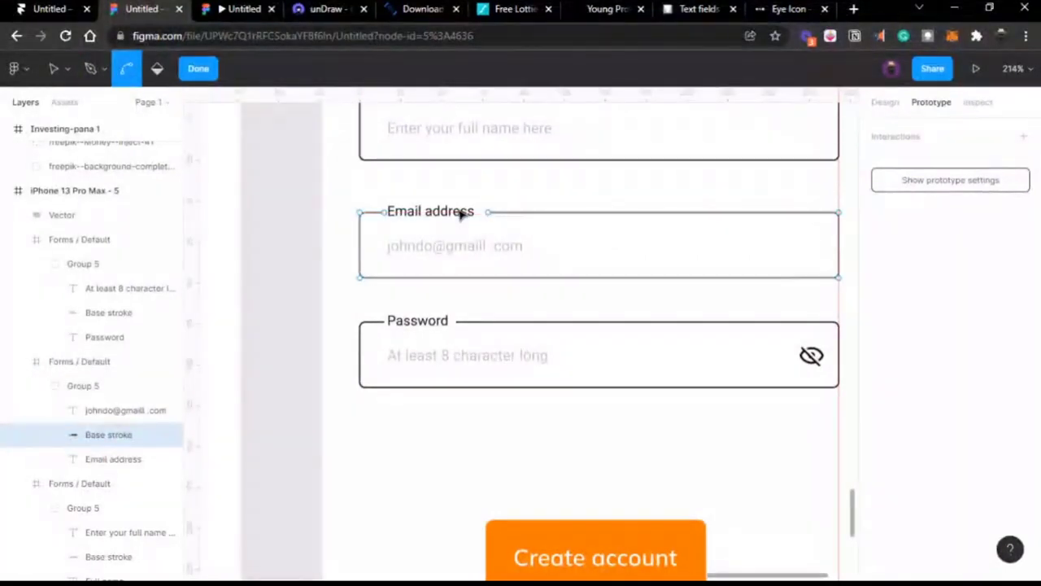
{"action": "key", "text": "Escape"}
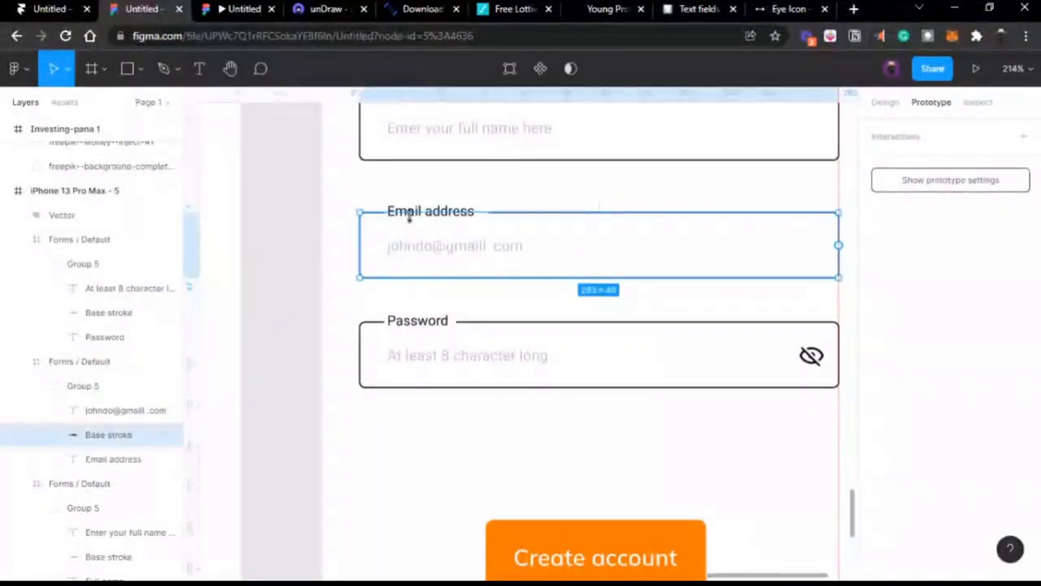
{"action": "left_click", "coordinate": [410, 219]}
{"action": "key", "text": "Right"}
{"action": "key", "text": "Right"}
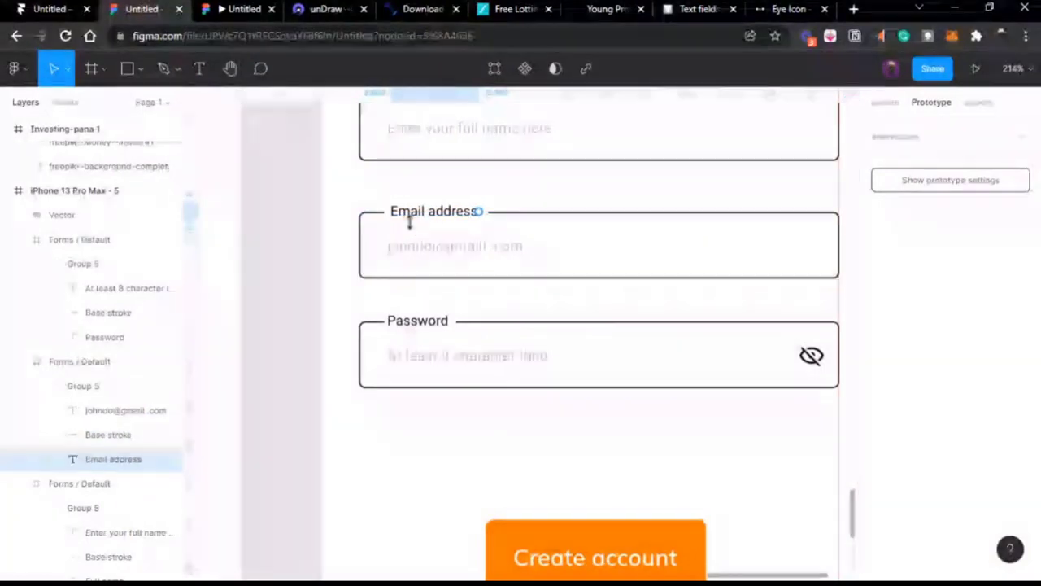
{"action": "left_click", "coordinate": [250, 13]}
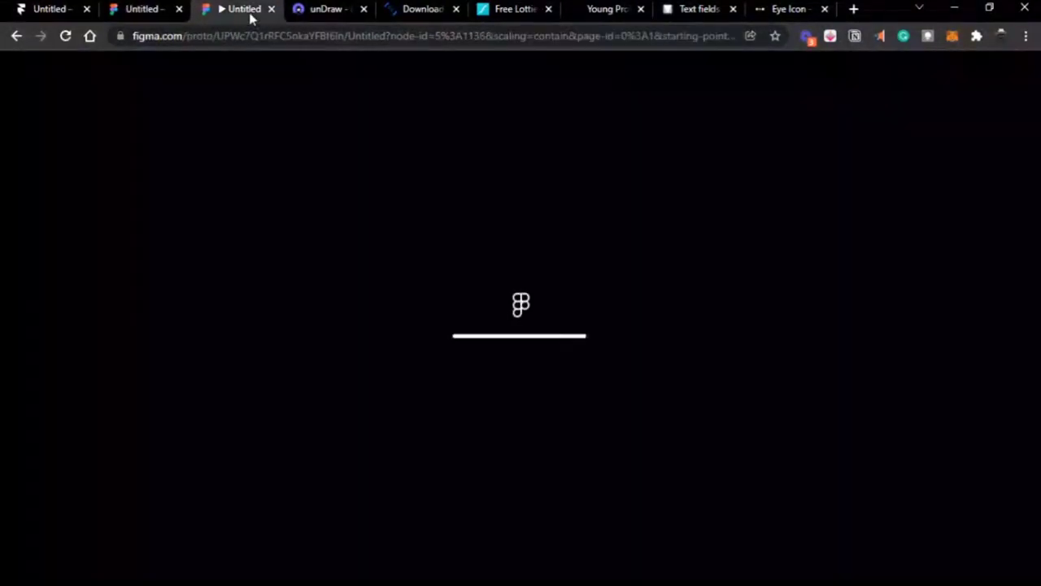
{"action": "left_click", "coordinate": [144, 17]}
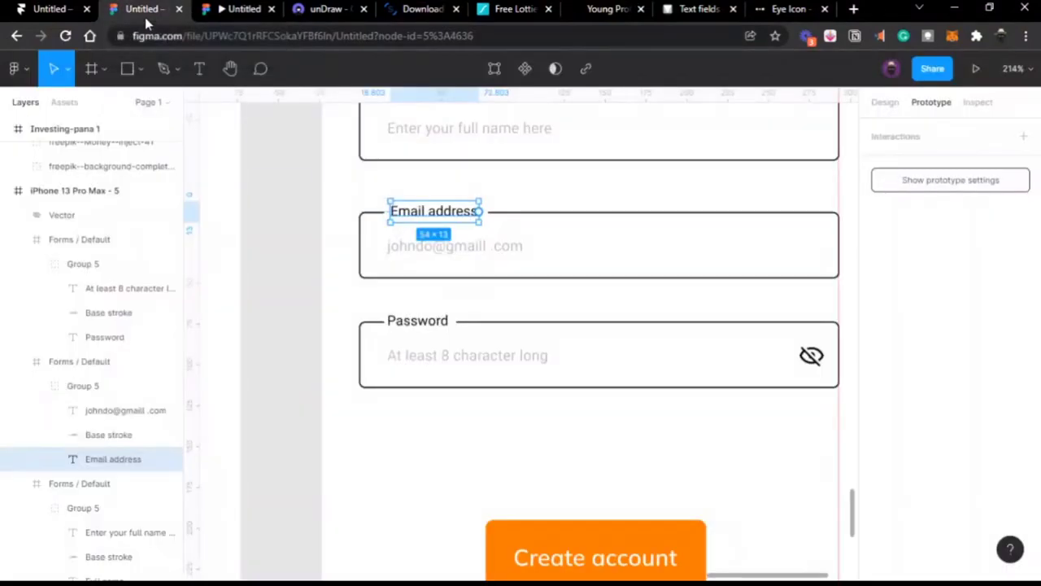
Step: Widen the Full name field to match the Email address field's 293 width
{"action": "left_click", "coordinate": [308, 249]}
{"action": "scroll", "coordinate": [308, 249], "scroll_direction": "up", "scroll_amount": 2}
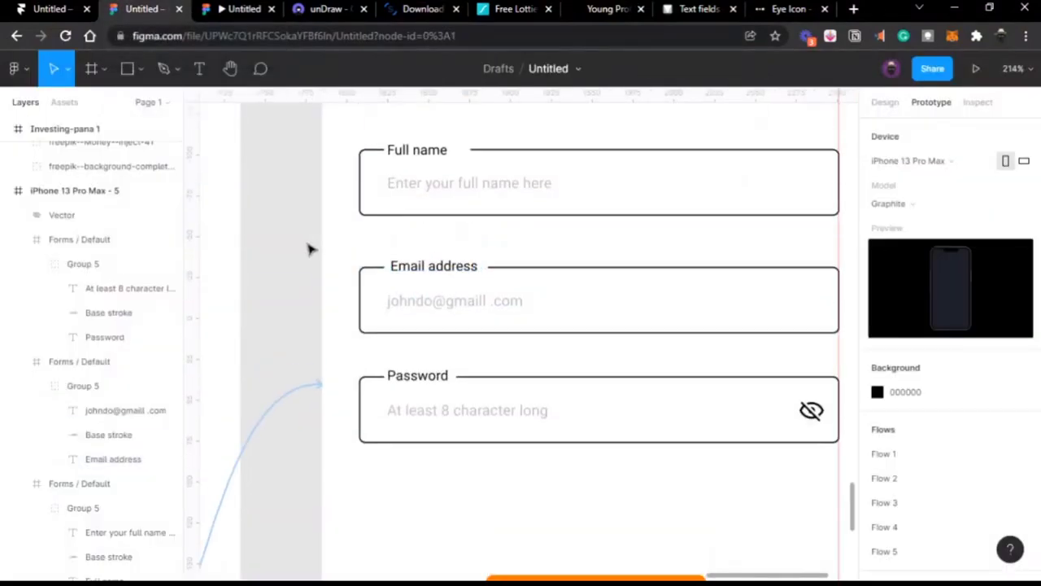
{"action": "left_click", "coordinate": [414, 215]}
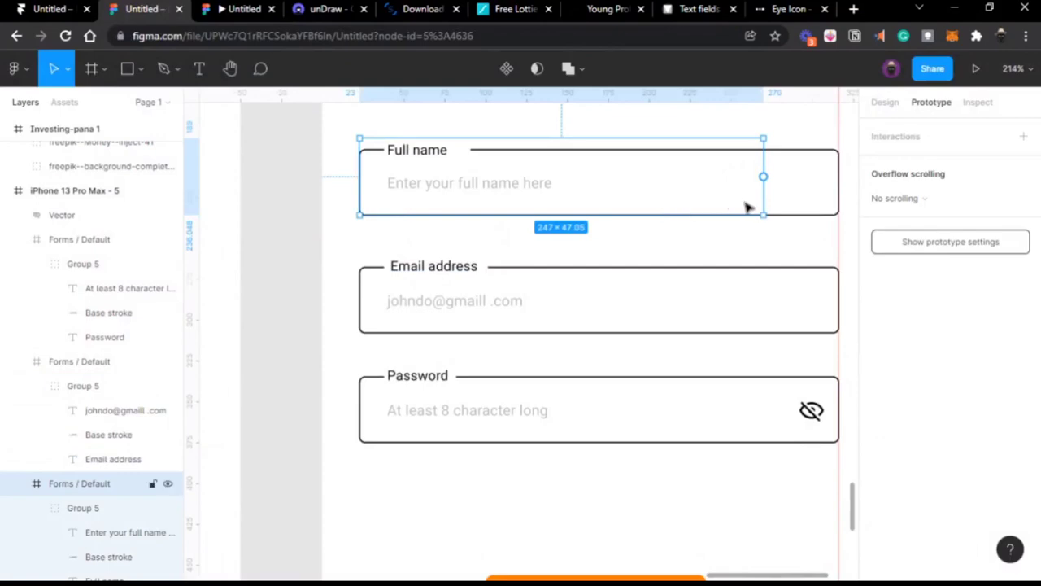
{"action": "mouse_move", "coordinate": [431, 11]}
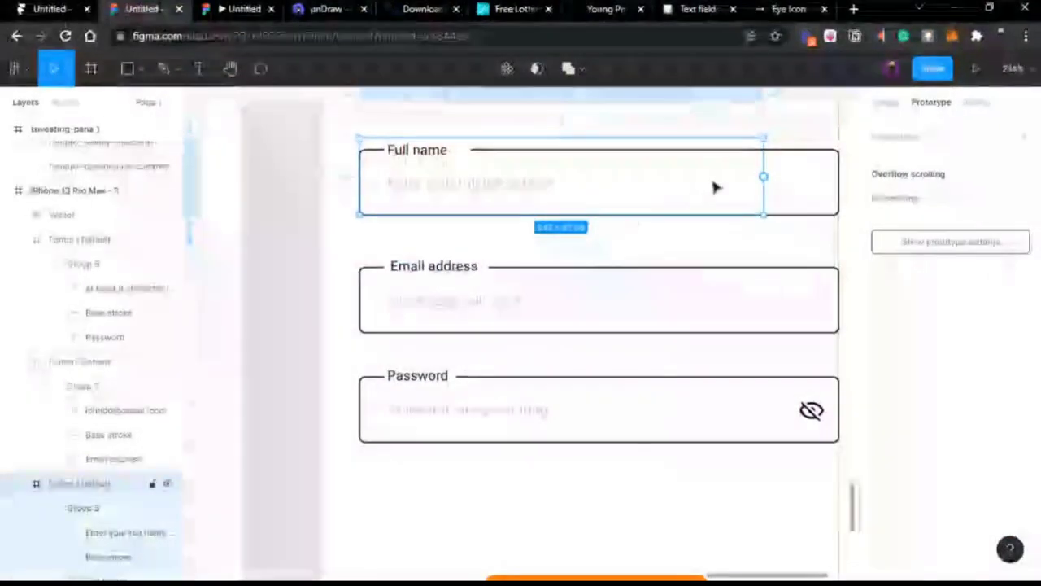
{"action": "left_click_drag", "start_coordinate": [763, 196], "coordinate": [839, 186]}
{"action": "left_click", "coordinate": [605, 318]}
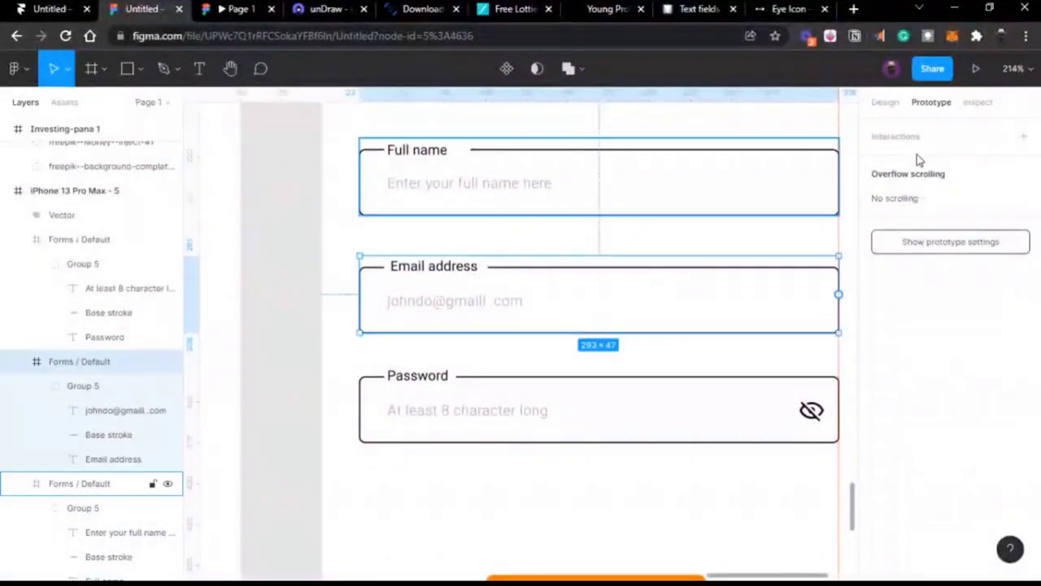
{"action": "left_click", "coordinate": [885, 103]}
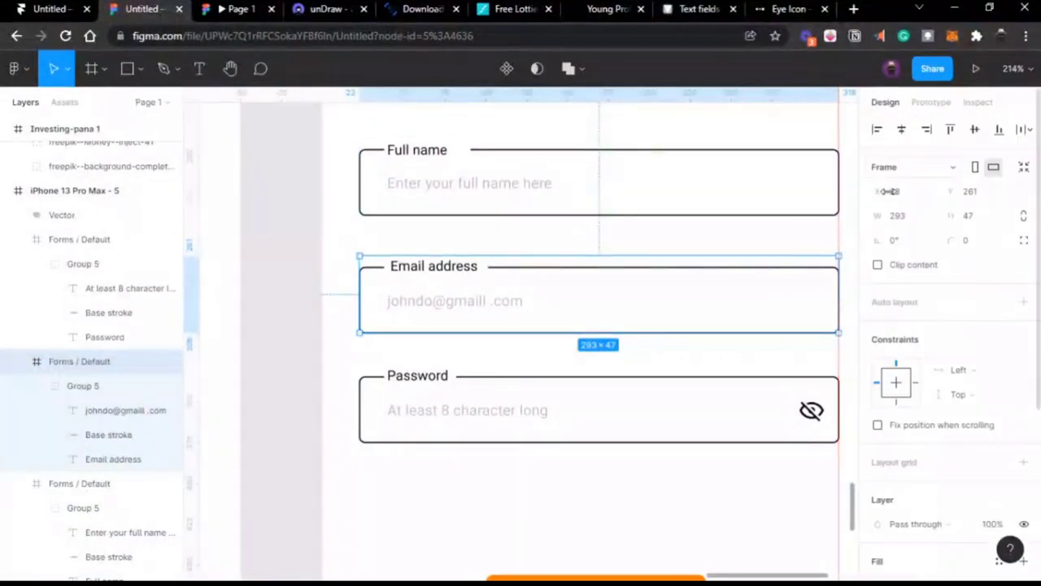
{"action": "scroll", "coordinate": [681, 277], "scroll_direction": "right", "scroll_amount": 1}
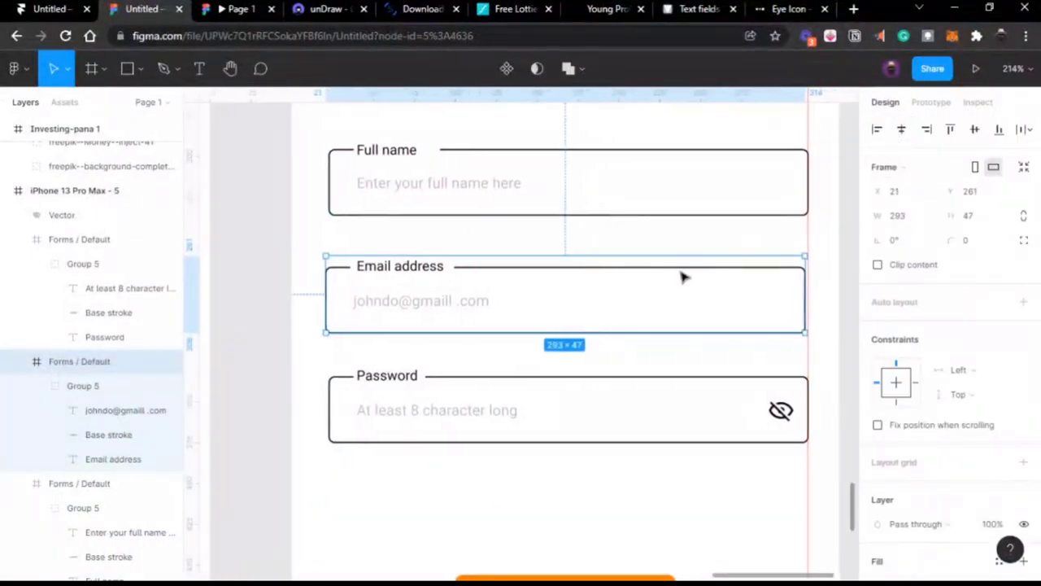
Step: Centre the Full name and Password fields horizontally
{"action": "left_click", "coordinate": [663, 198]}
{"action": "left_click", "coordinate": [901, 130]}
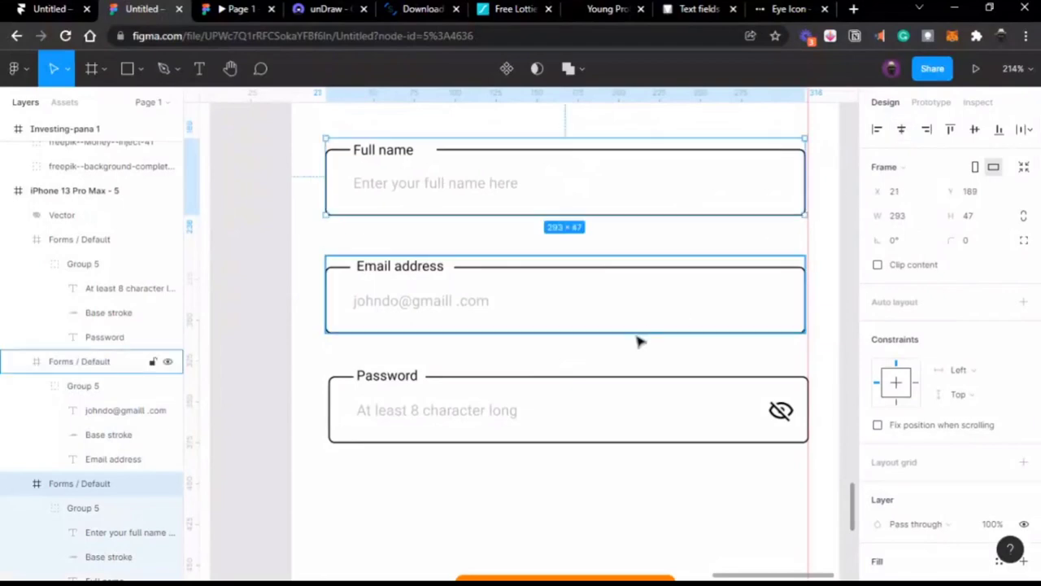
{"action": "left_click", "coordinate": [602, 398]}
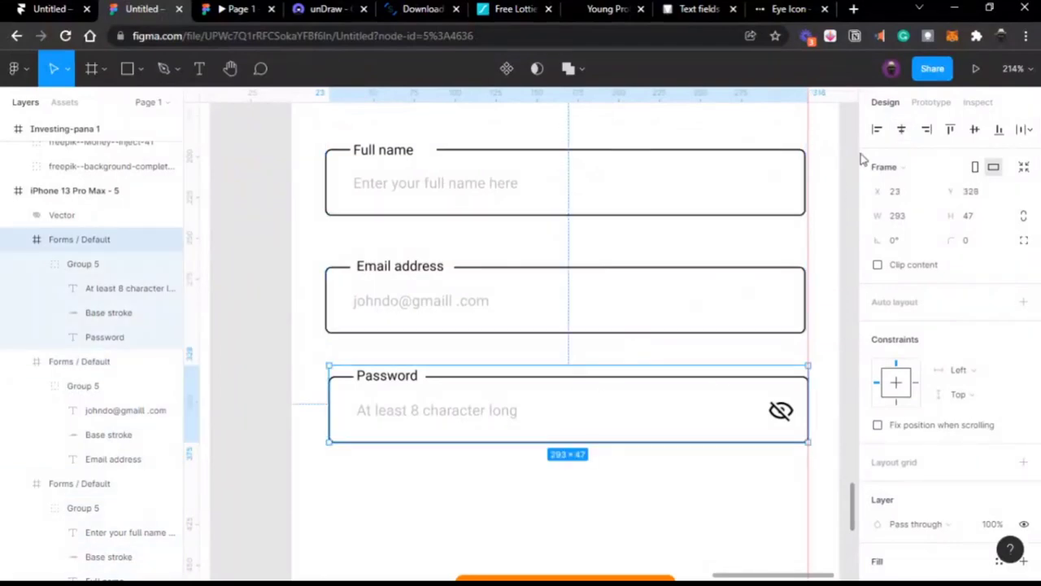
{"action": "left_click", "coordinate": [901, 130]}
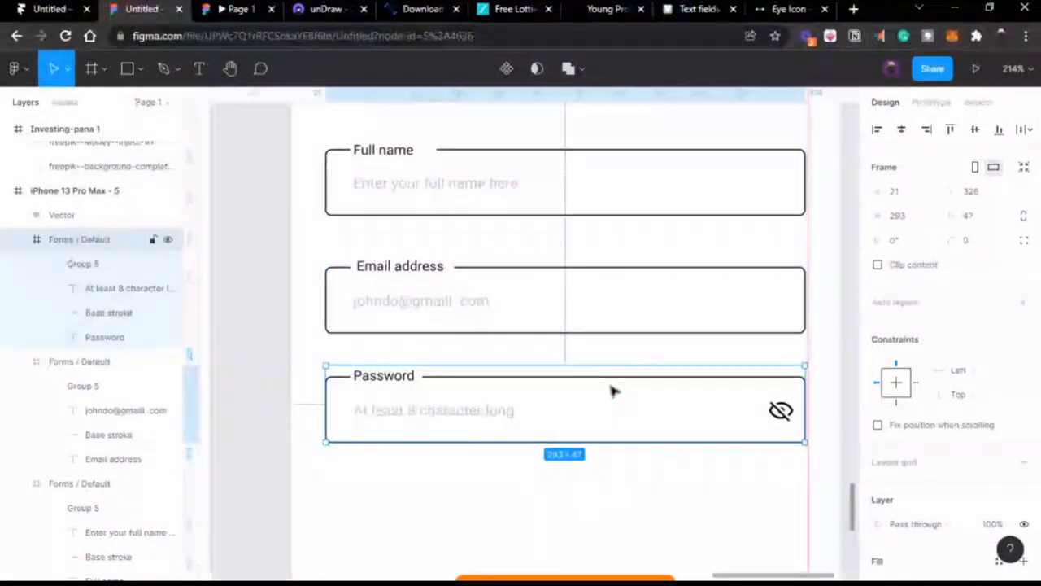
Step: Select all three fields, try auto layout and undo it, then preview the prototype
{"action": "left_click", "coordinate": [490, 320], "text": "shift"}
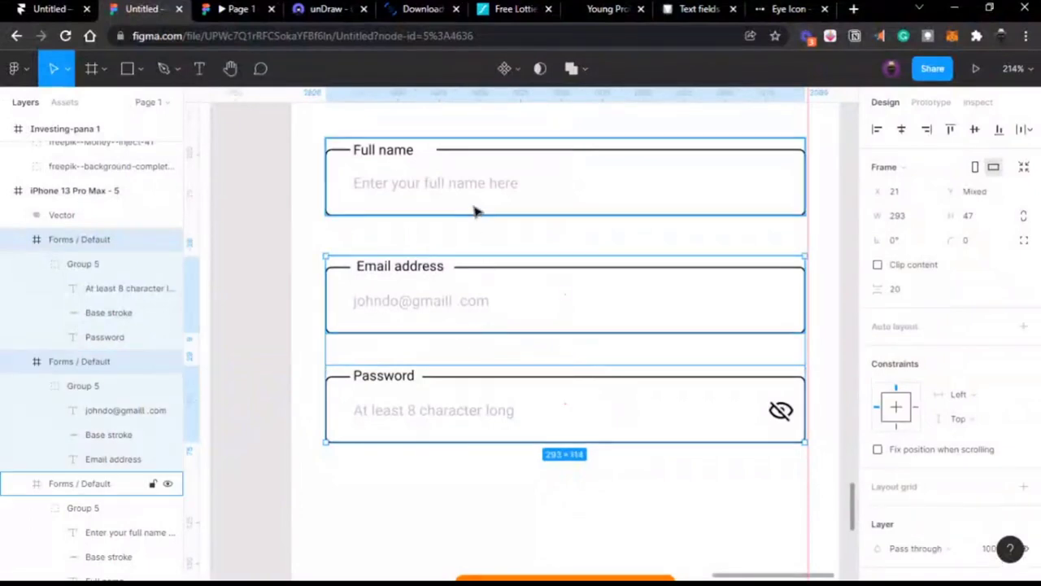
{"action": "left_click", "coordinate": [474, 212], "text": "shift"}
{"action": "key", "text": "shift+a"}
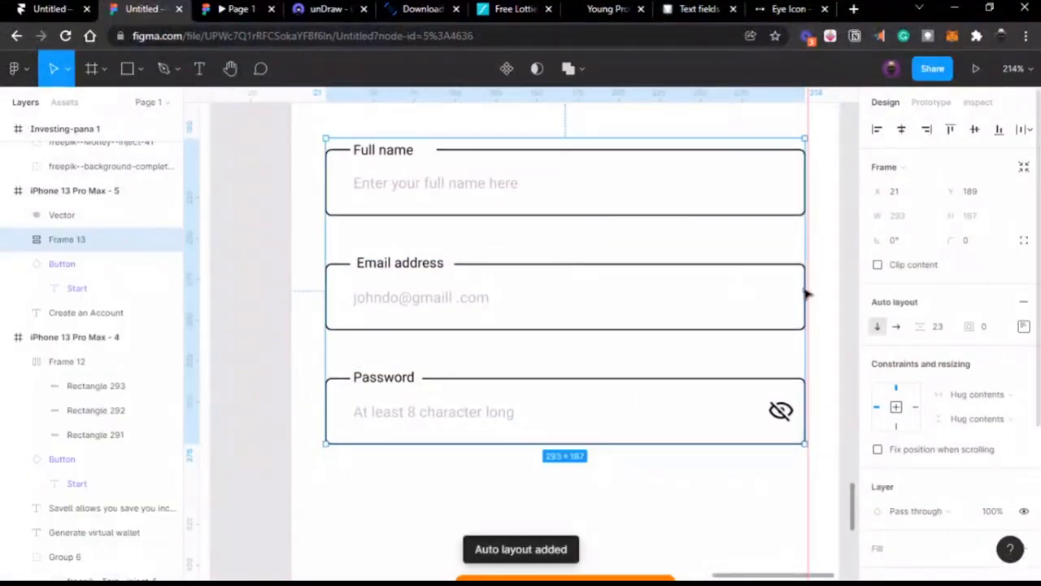
{"action": "key", "text": "ctrl+z"}
{"action": "left_click", "coordinate": [238, 7]}
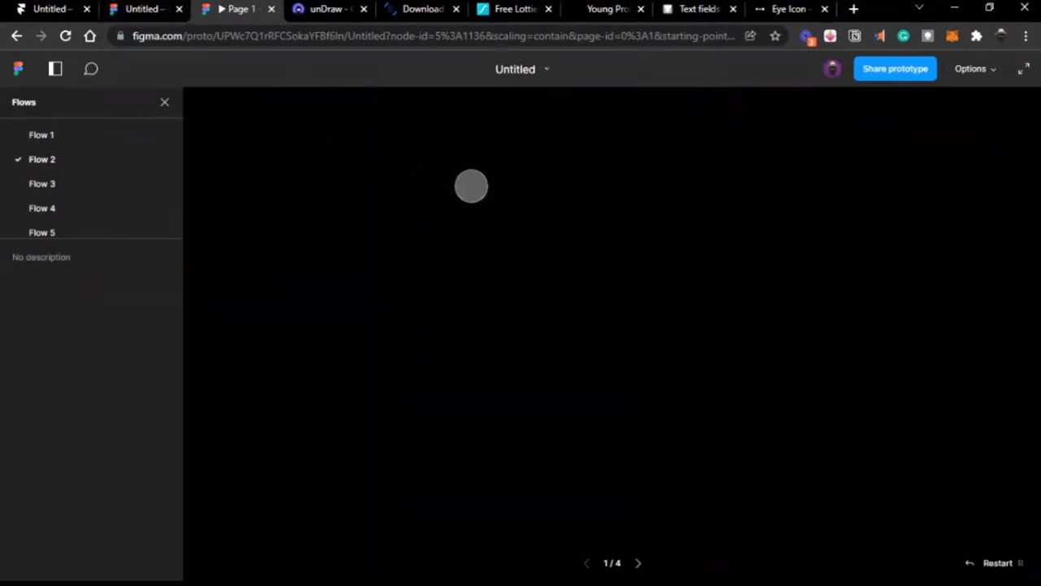
Step: Switch between the design editor and the prototype preview, ending back in the editor
{"action": "left_click", "coordinate": [138, 10]}
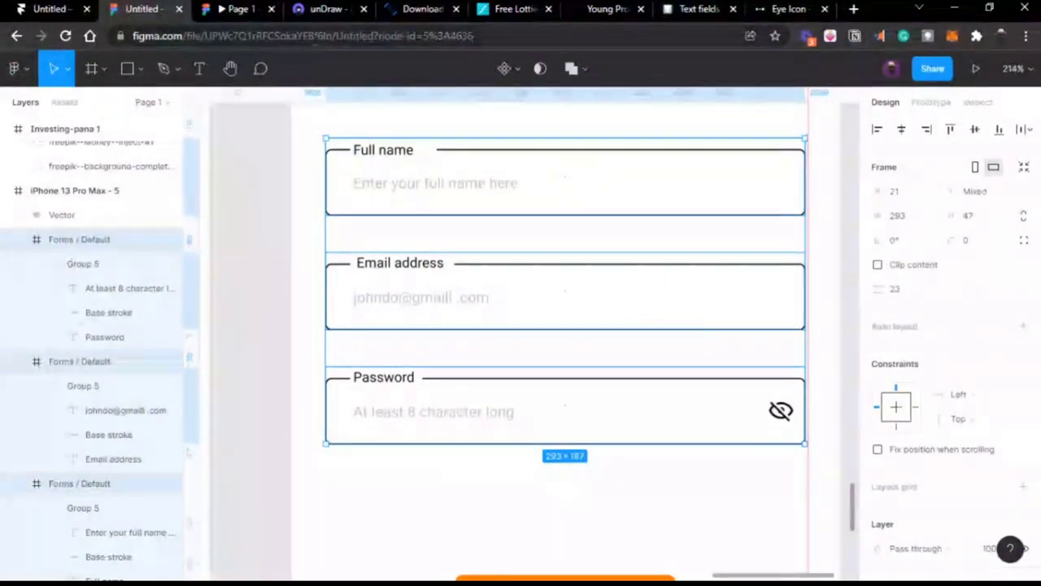
{"action": "left_click", "coordinate": [317, 36]}
{"action": "left_click", "coordinate": [285, 209]}
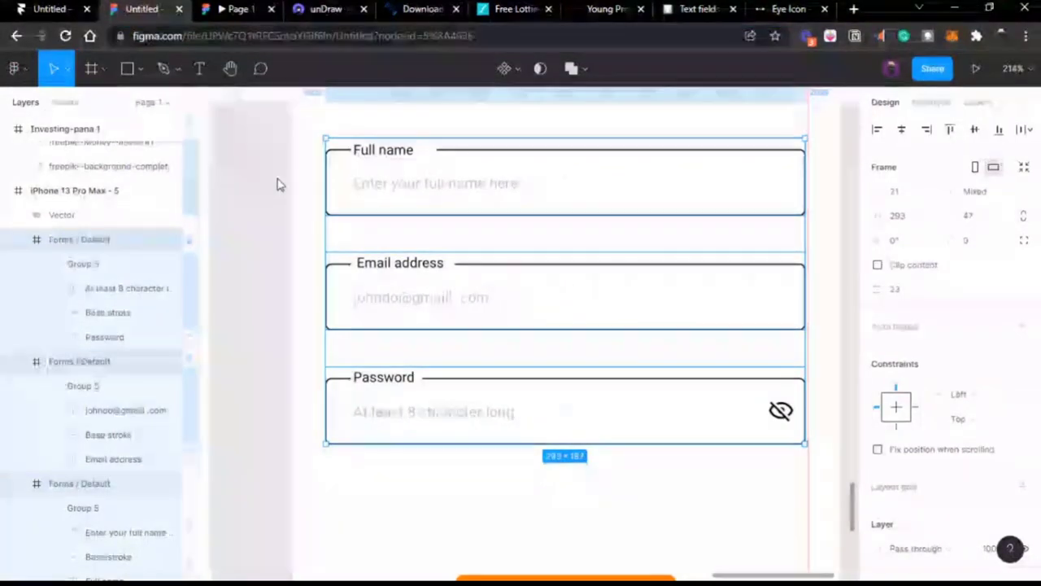
{"action": "left_click", "coordinate": [227, 10]}
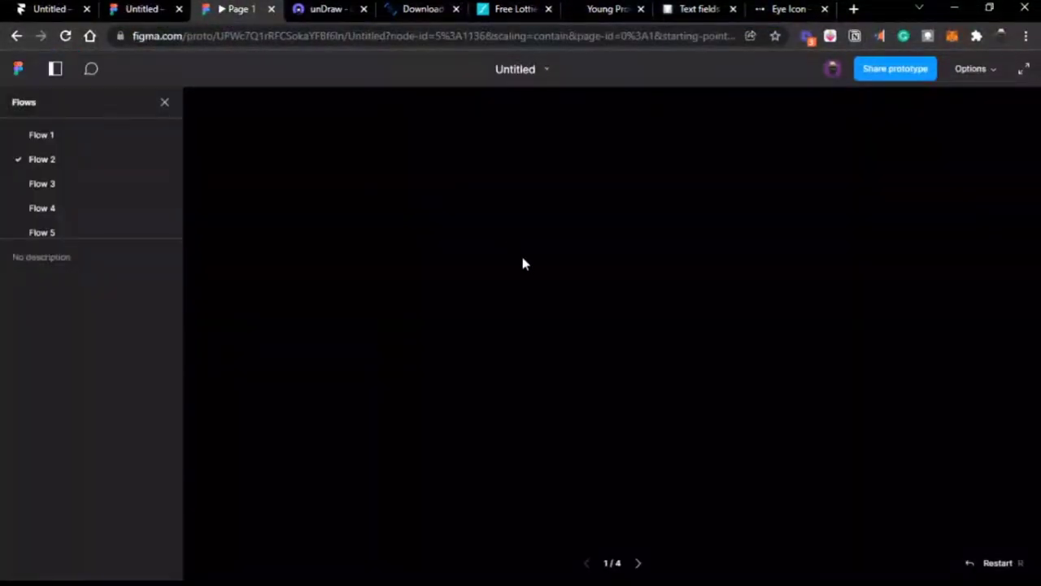
{"action": "left_click", "coordinate": [154, 12]}
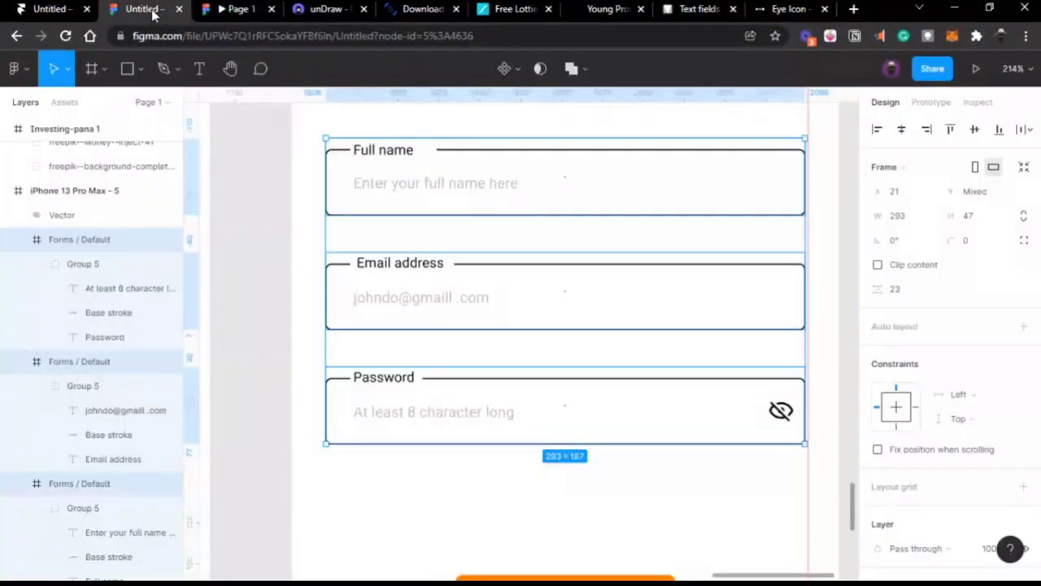
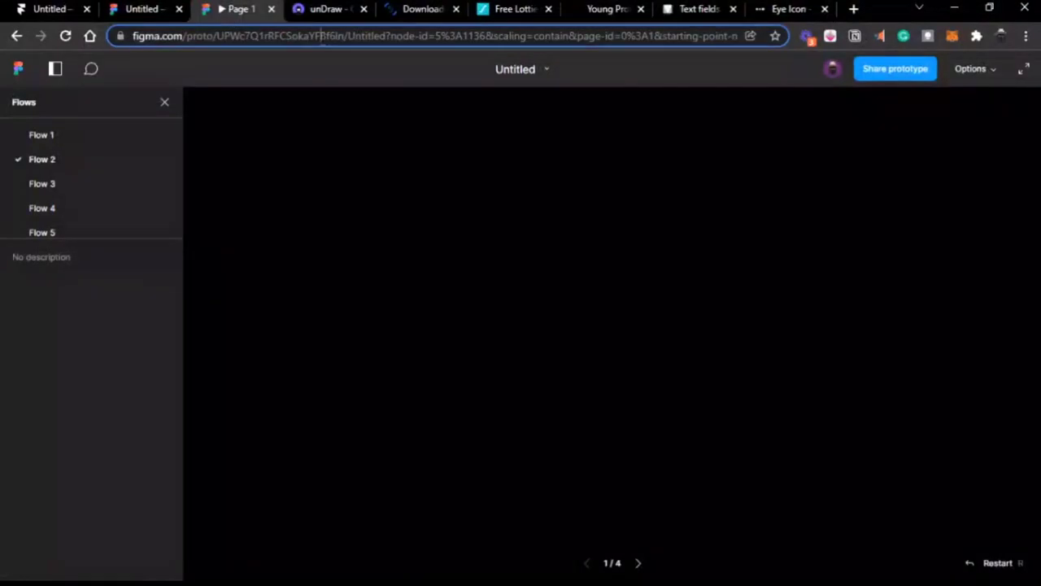
Step: Check the link addresses of the prototype tab and the design-file tab
{"action": "left_click", "coordinate": [321, 36]}
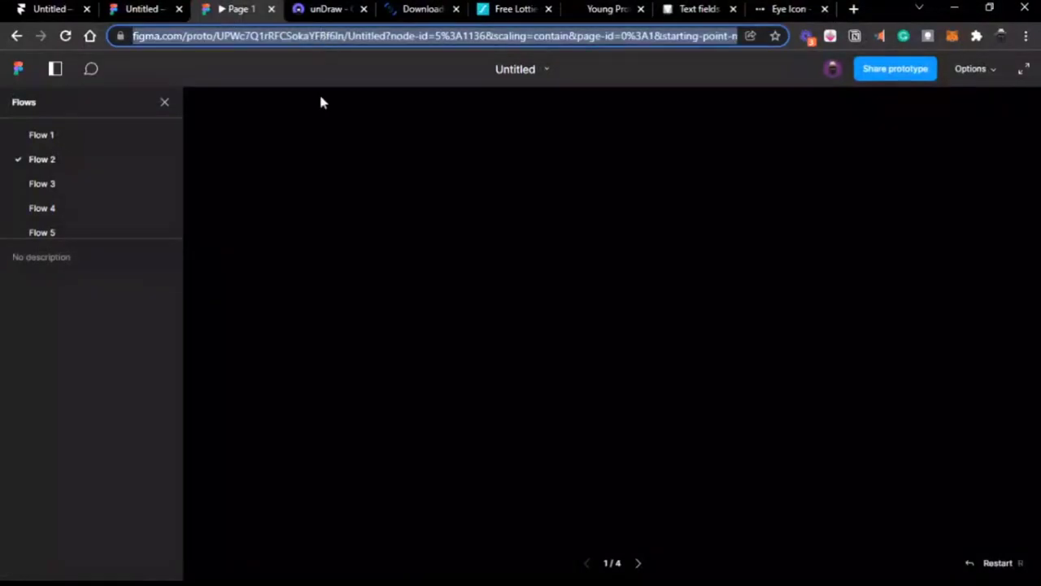
{"action": "left_click", "coordinate": [319, 92]}
{"action": "left_click", "coordinate": [164, 12]}
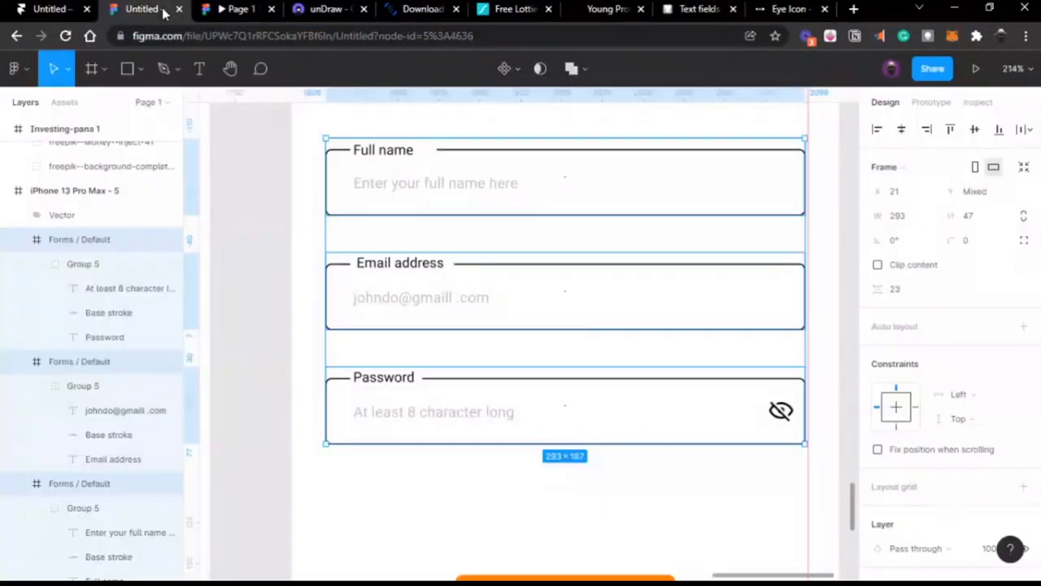
{"action": "left_click", "coordinate": [361, 38]}
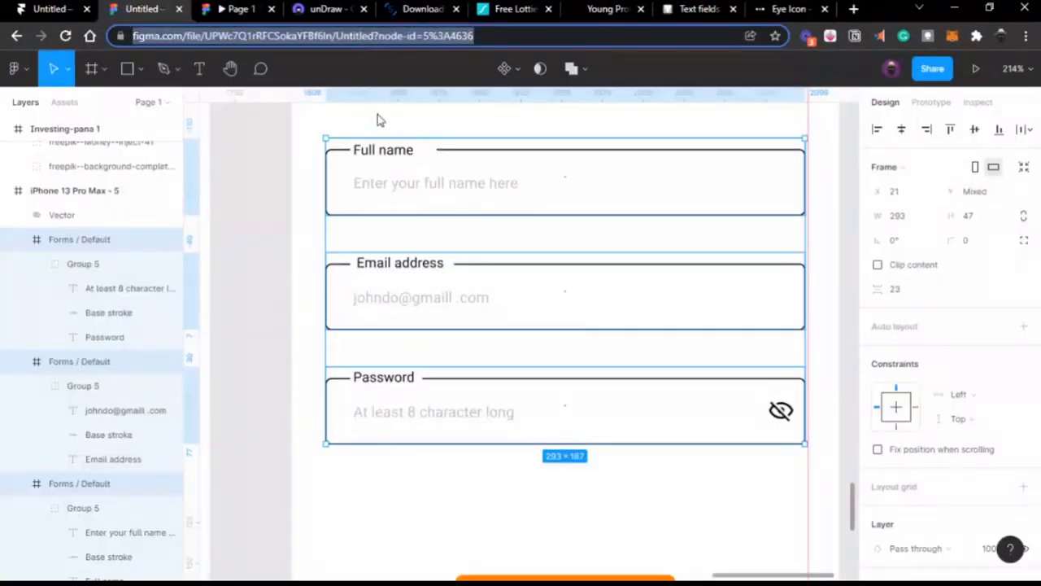
{"action": "left_click", "coordinate": [226, 12]}
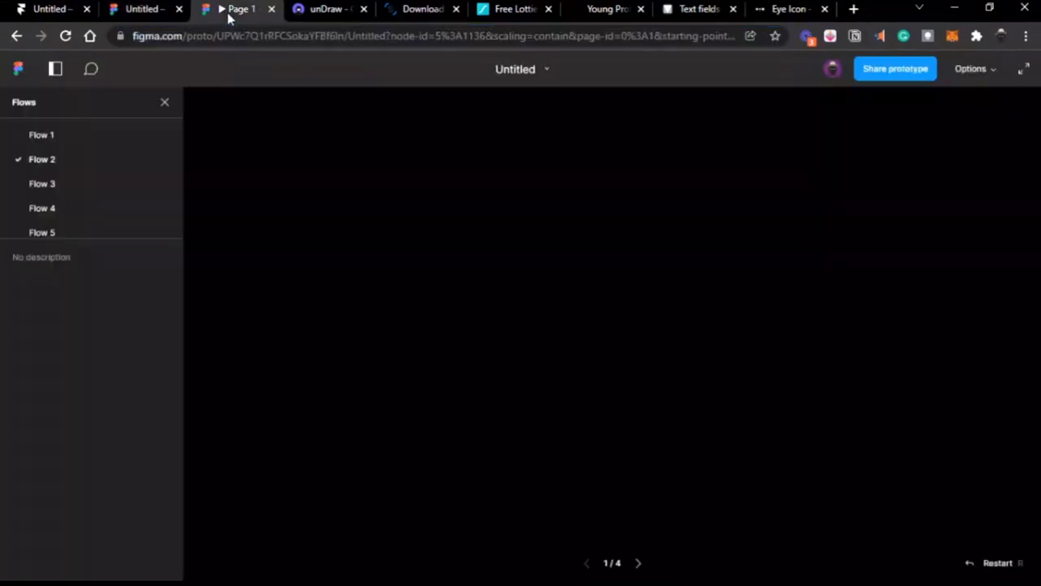
Step: Close the duplicate design tab and reopen Untitled – Figma in a new tab via 'un'
{"action": "left_click", "coordinate": [175, 14]}
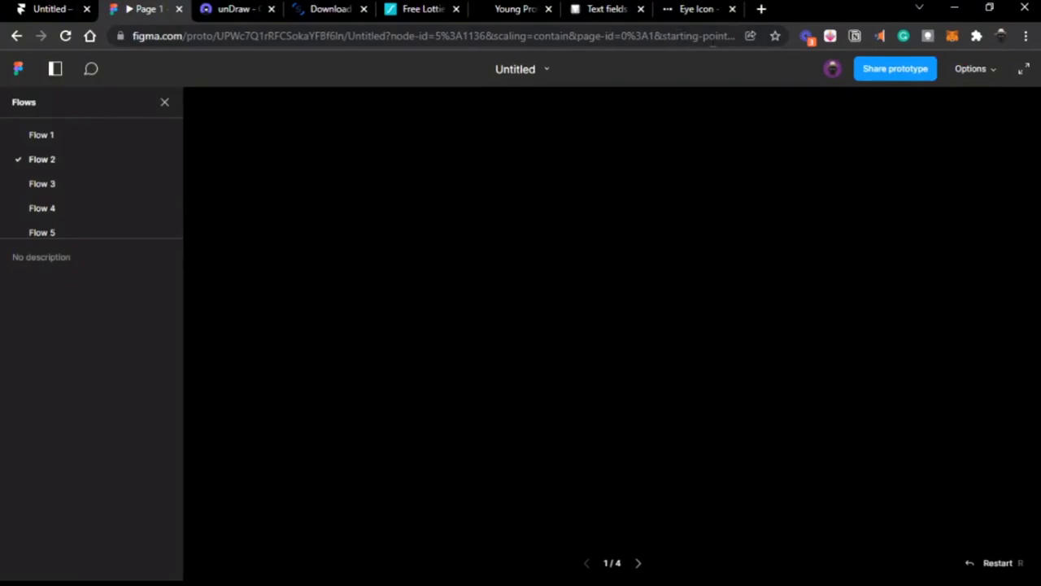
{"action": "left_click", "coordinate": [762, 9]}
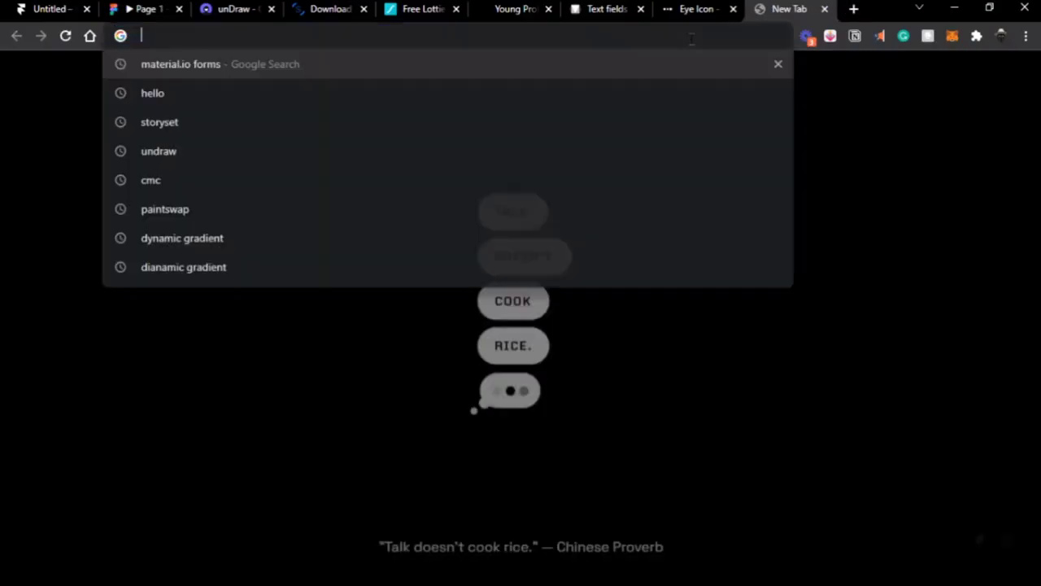
{"action": "type", "text": "un"}
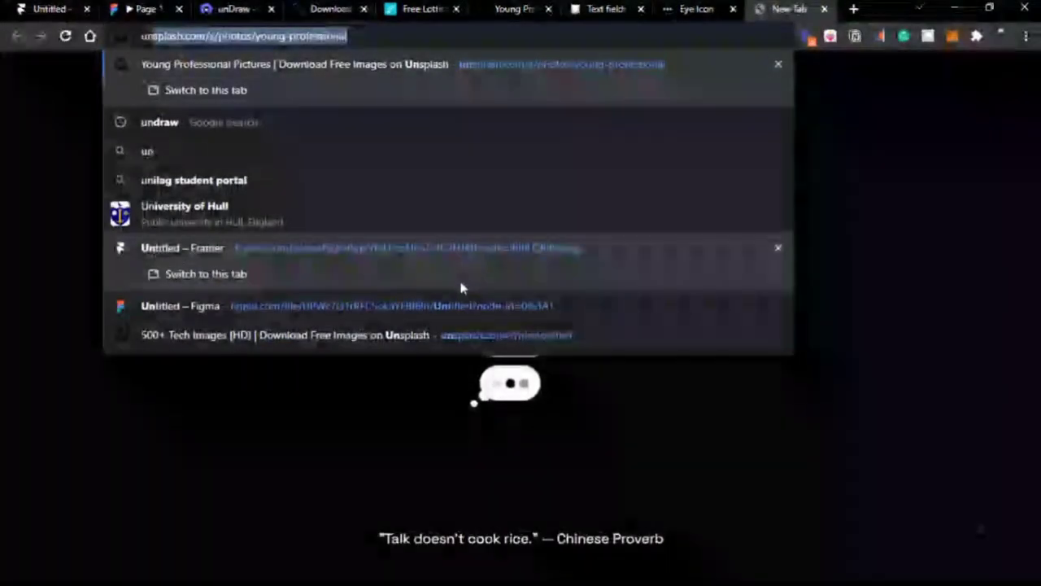
{"action": "left_click", "coordinate": [454, 305]}
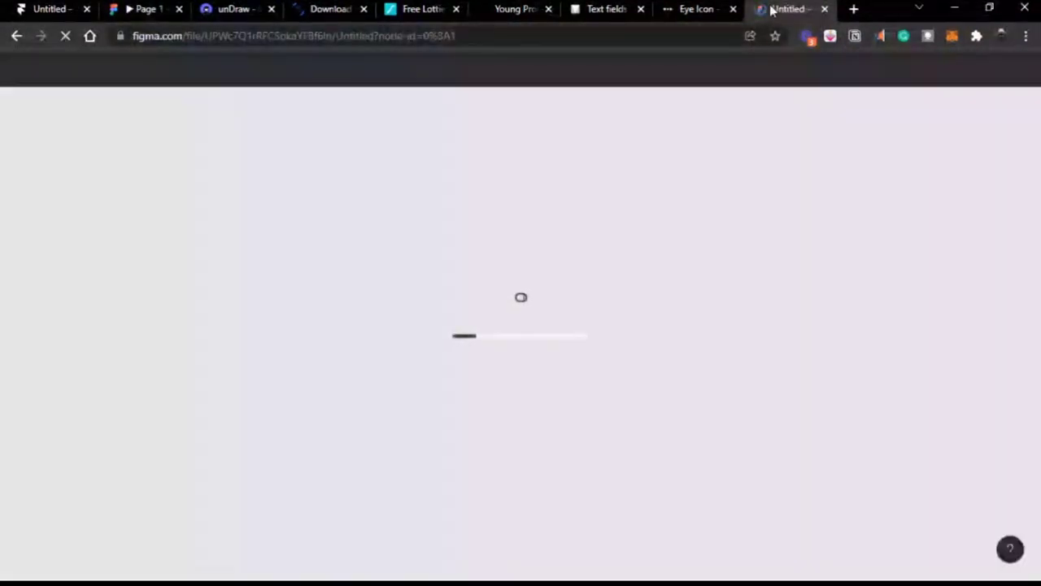
Step: Move the design-file tab to the front and check it loading beside the prototype
{"action": "left_click_drag", "start_coordinate": [771, 10], "coordinate": [121, 11]}
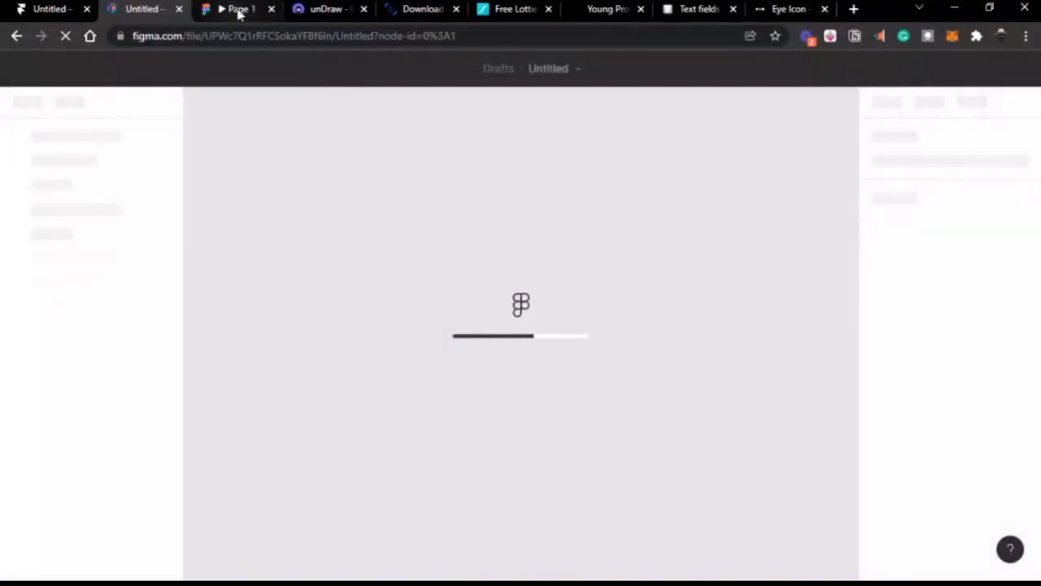
{"action": "left_click", "coordinate": [239, 12]}
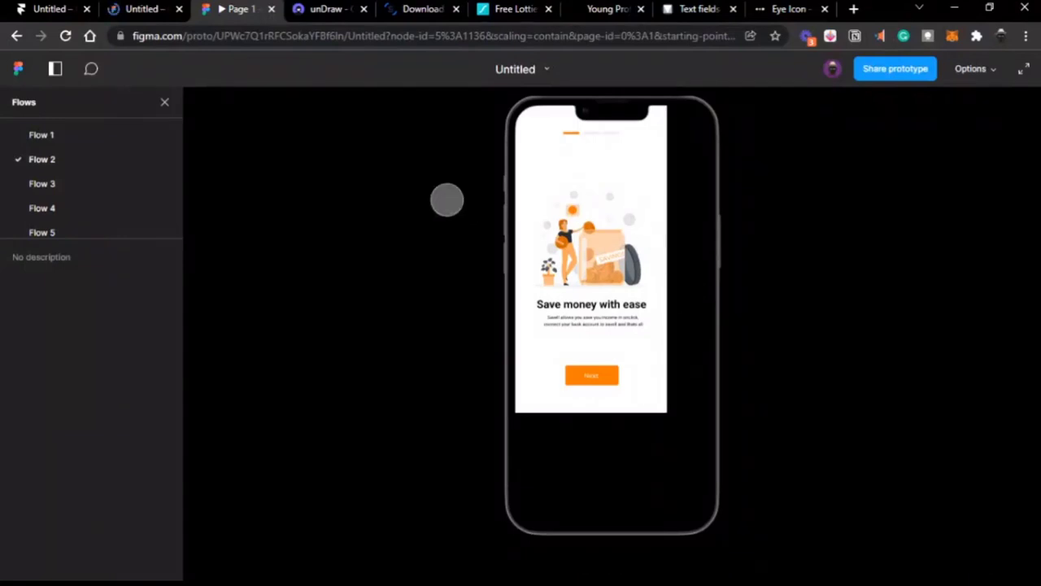
{"action": "left_click", "coordinate": [141, 15]}
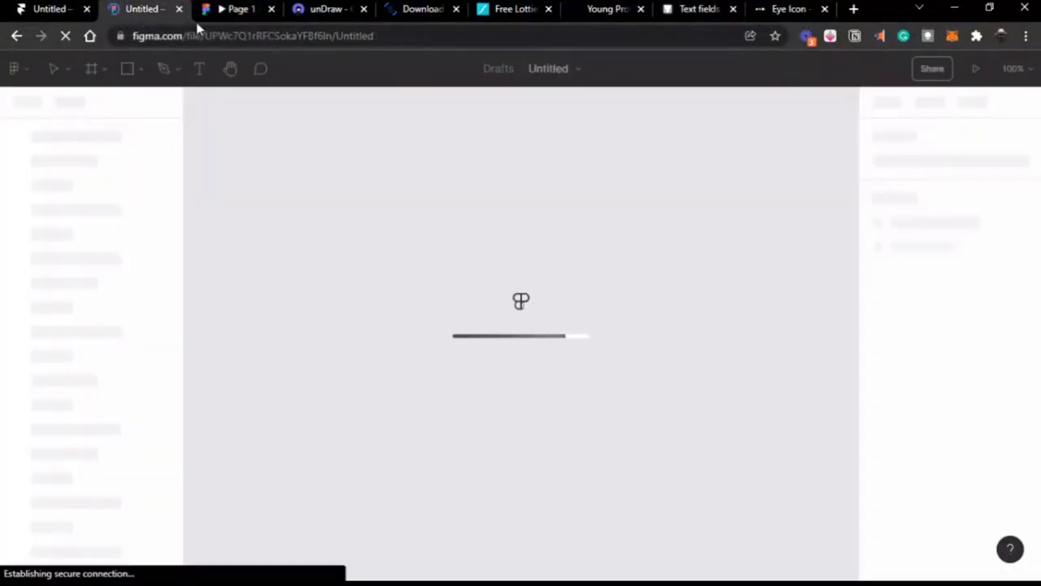
{"action": "left_click", "coordinate": [236, 10]}
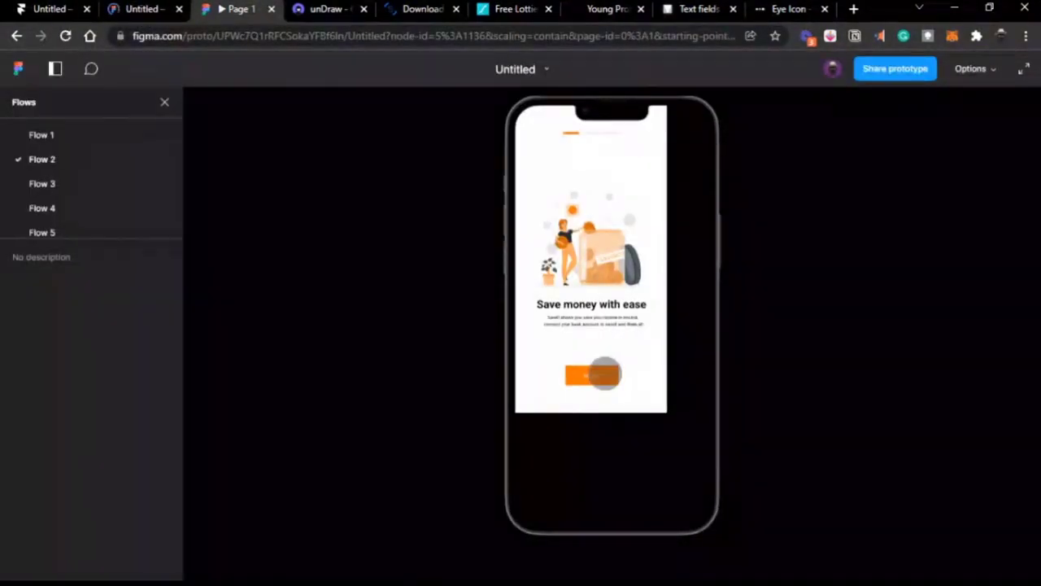
Step: Advance the prototype through the onboarding screens to Create an Account, then return to the editor
{"action": "left_click", "coordinate": [607, 372]}
{"action": "left_click", "coordinate": [605, 373]}
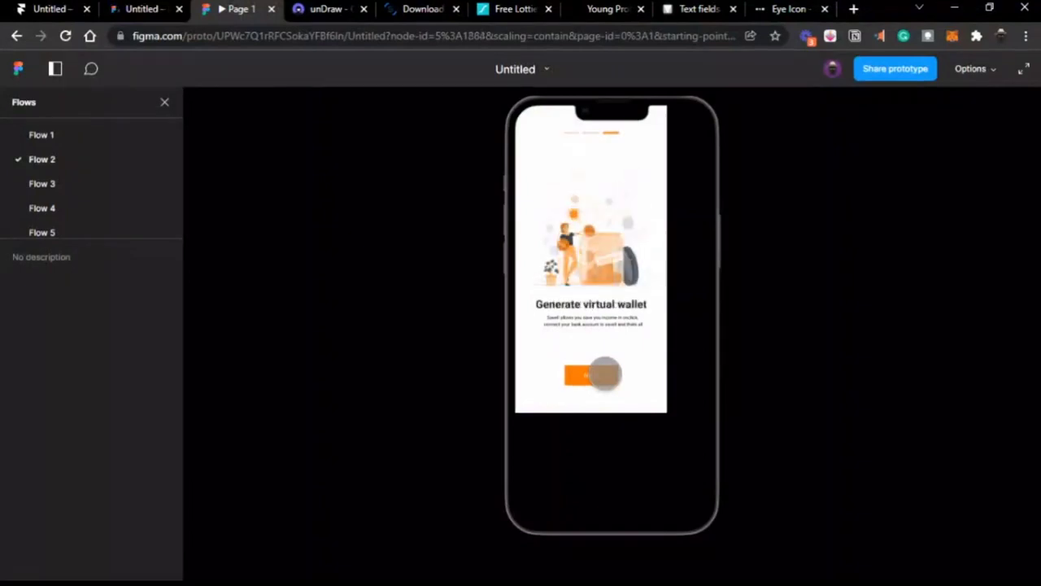
{"action": "left_click", "coordinate": [602, 373]}
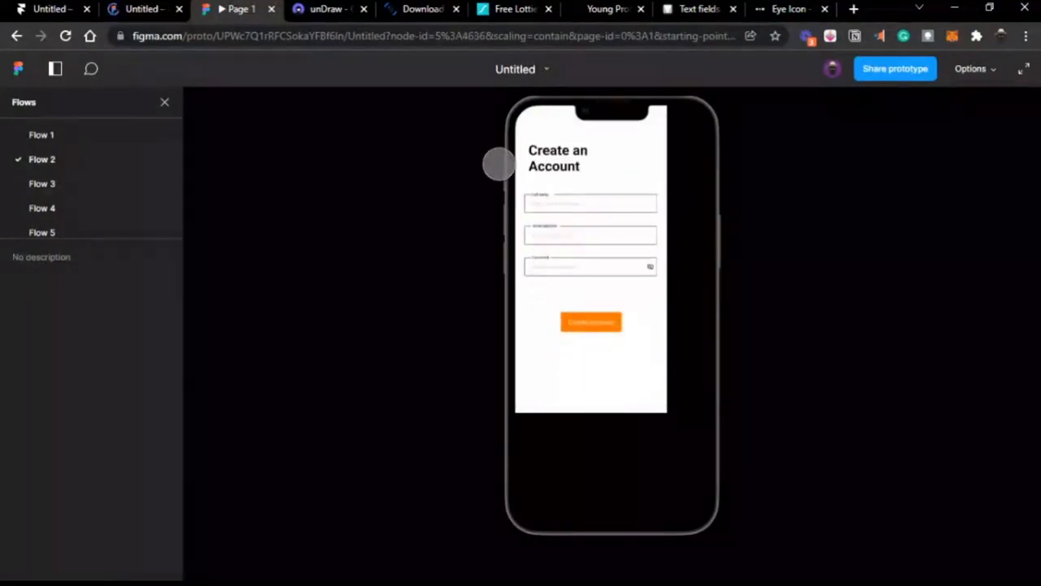
{"action": "left_click", "coordinate": [152, 18]}
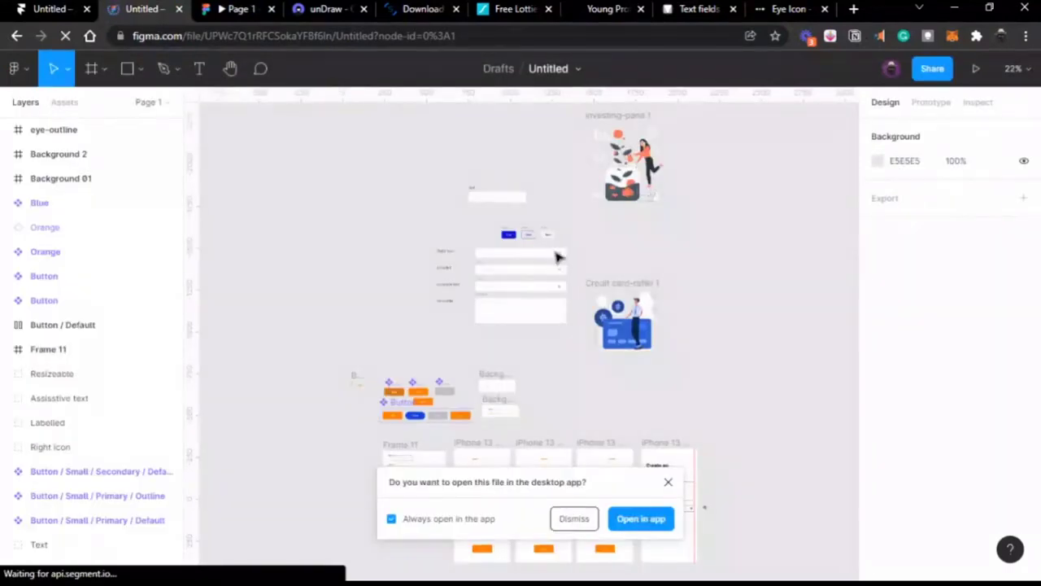
Step: Dismiss the desktop-app prompt and zoom in on the Save money with ease frame, keeping its size
{"action": "scroll", "coordinate": [572, 344], "scroll_direction": "down", "scroll_amount": 1}
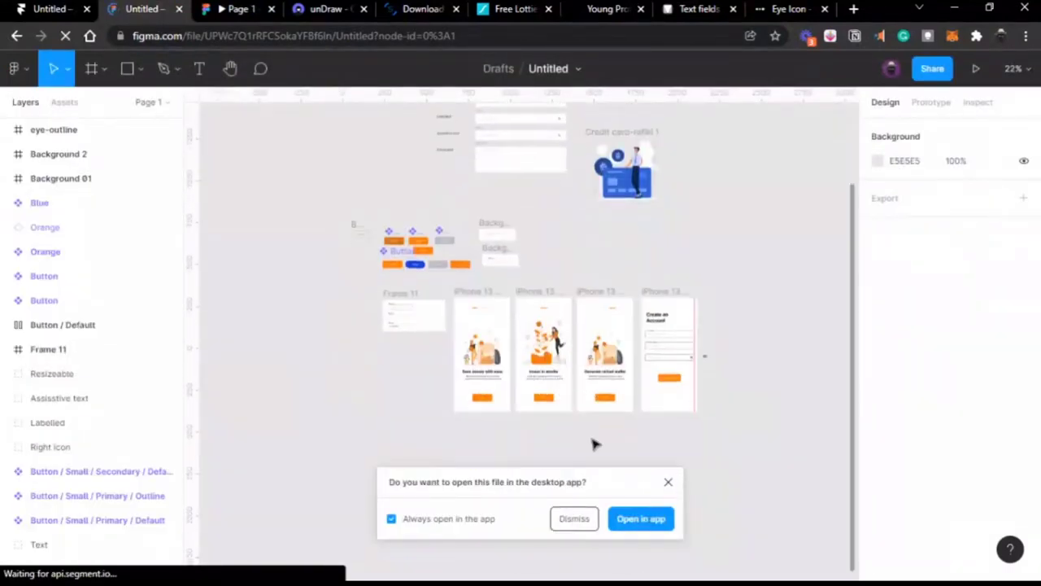
{"action": "left_click", "coordinate": [573, 519]}
{"action": "left_click", "coordinate": [481, 298]}
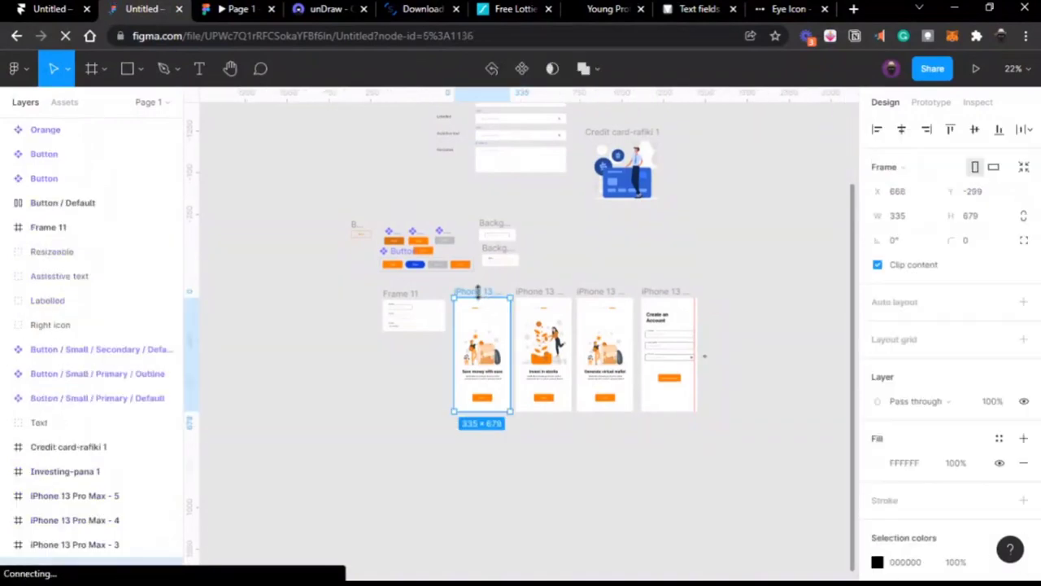
{"action": "scroll", "coordinate": [480, 300], "scroll_direction": "up", "scroll_amount": 3}
{"action": "scroll", "coordinate": [672, 262], "scroll_direction": "down", "scroll_amount": 2}
{"action": "scroll", "coordinate": [672, 263], "scroll_direction": "right", "scroll_amount": 2}
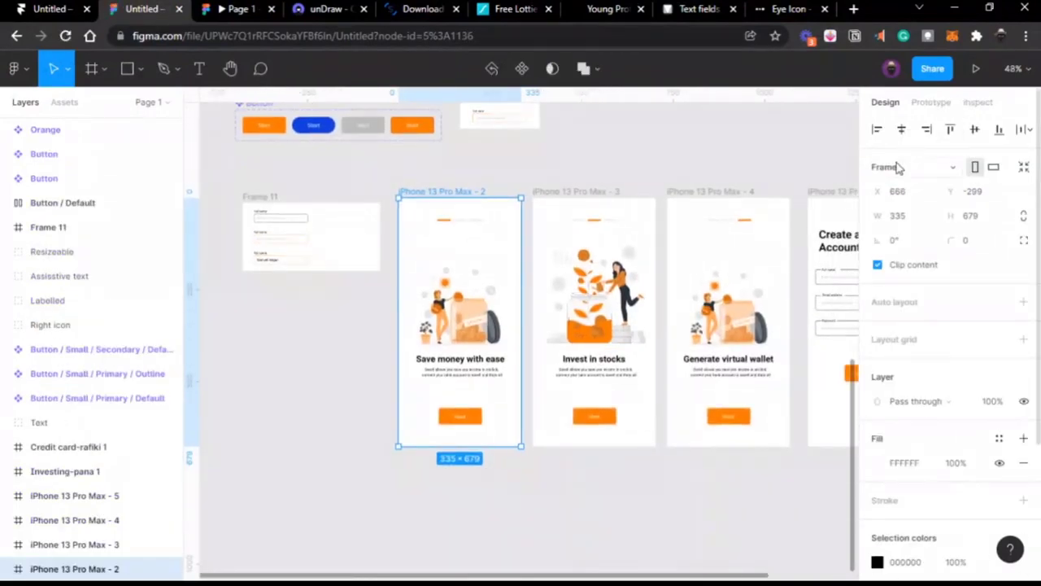
{"action": "left_click", "coordinate": [898, 167]}
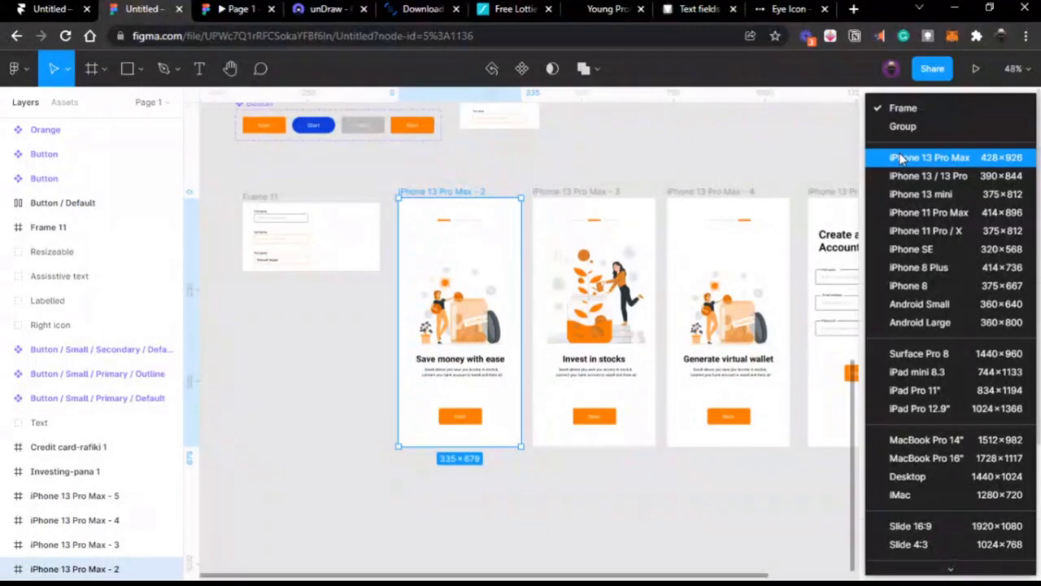
{"action": "key", "text": "Escape"}
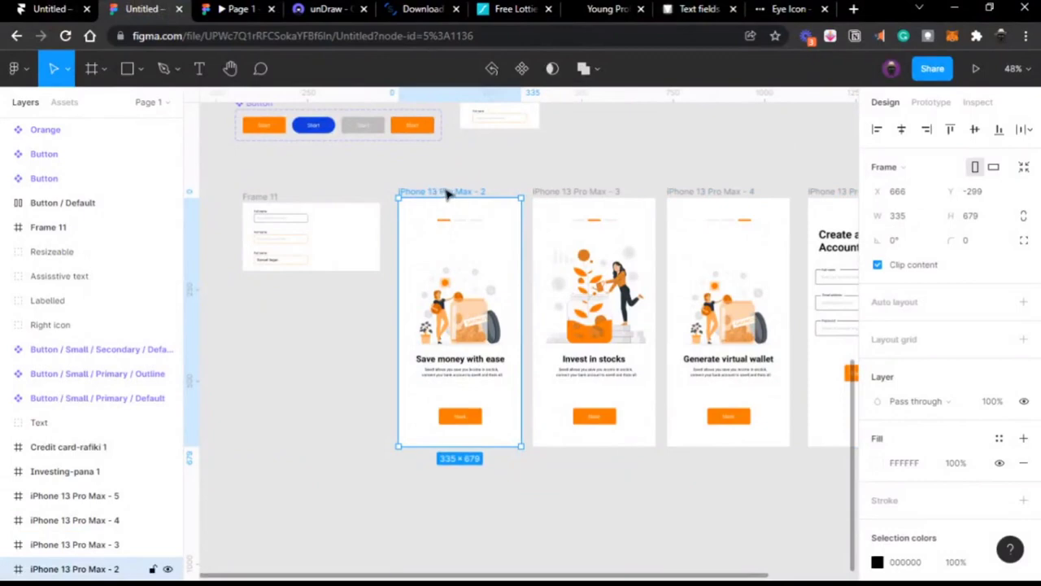
{"action": "left_click", "coordinate": [614, 163]}
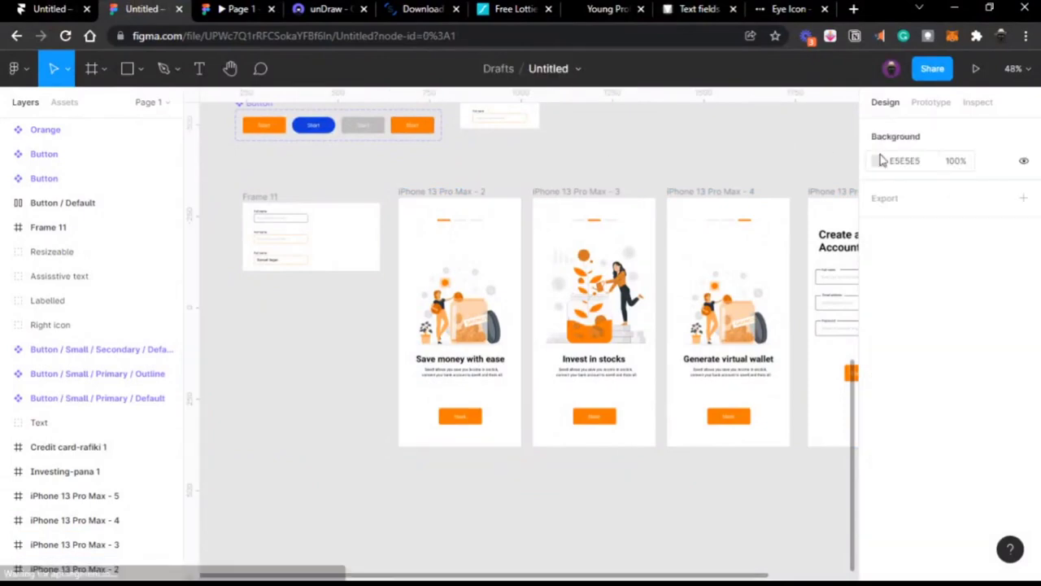
Step: Choose iPhone 13 Pro as the prototype preview device and check it in the prototype tab
{"action": "left_click", "coordinate": [929, 103]}
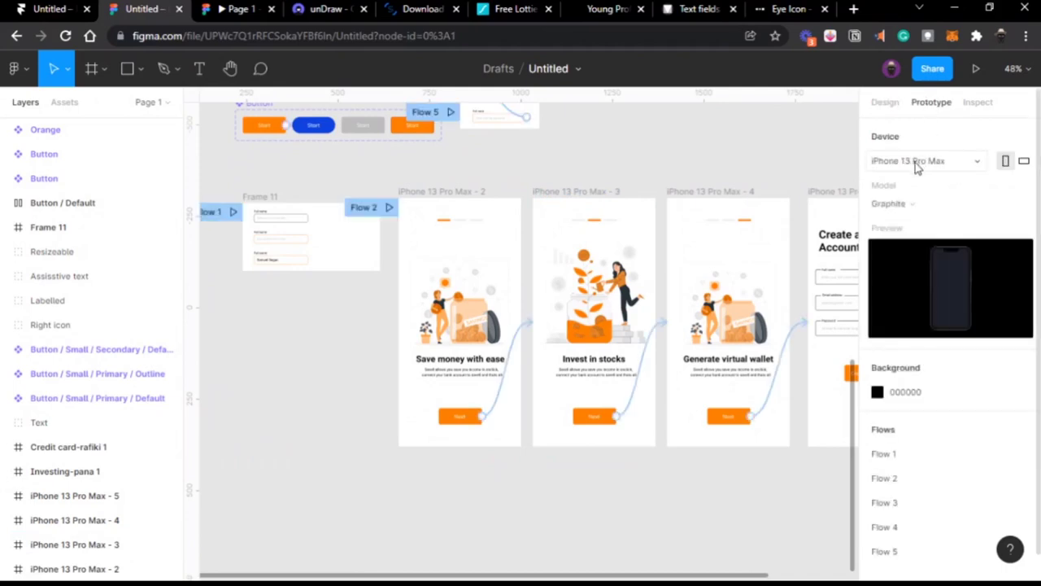
{"action": "left_click", "coordinate": [917, 162]}
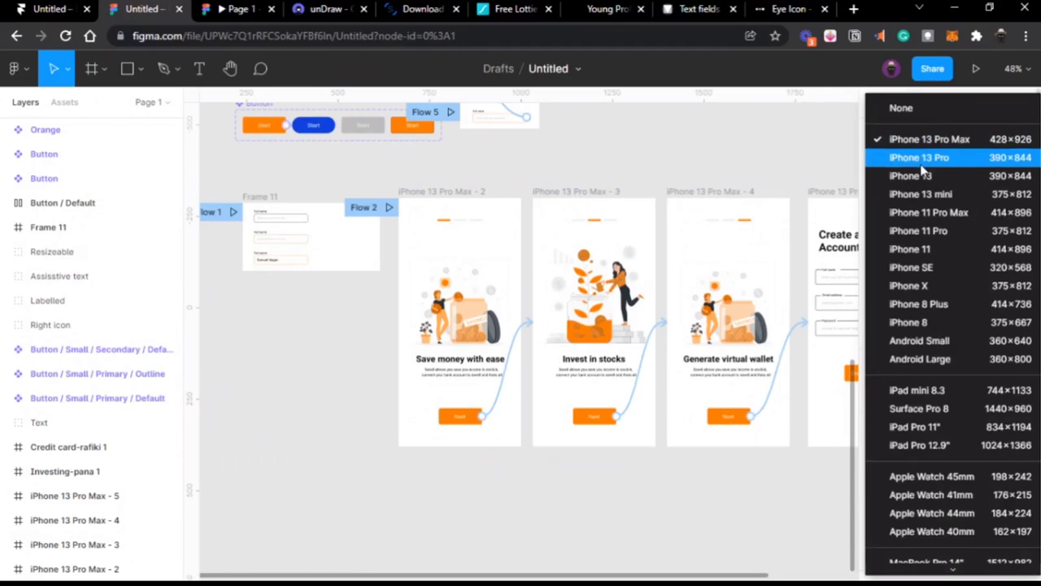
{"action": "left_click", "coordinate": [919, 158]}
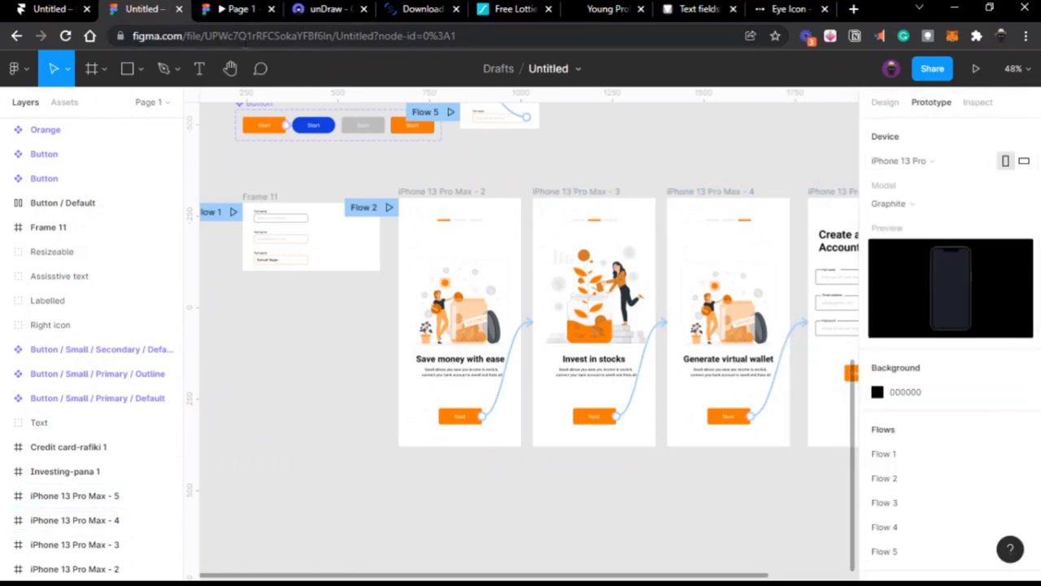
{"action": "left_click", "coordinate": [222, 18]}
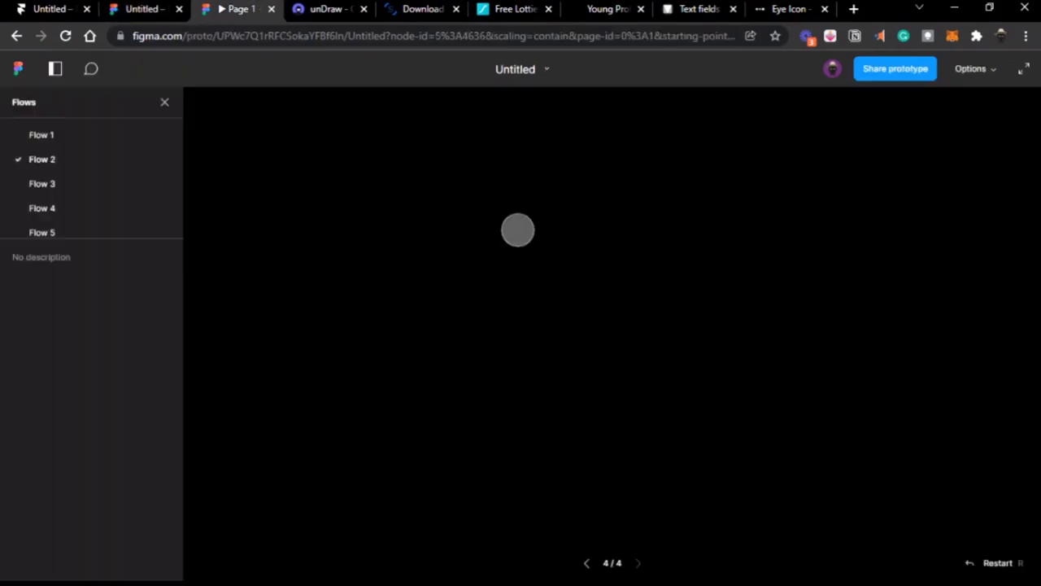
{"action": "left_click", "coordinate": [155, 17]}
{"action": "scroll", "coordinate": [511, 232], "scroll_direction": "right", "scroll_amount": 5}
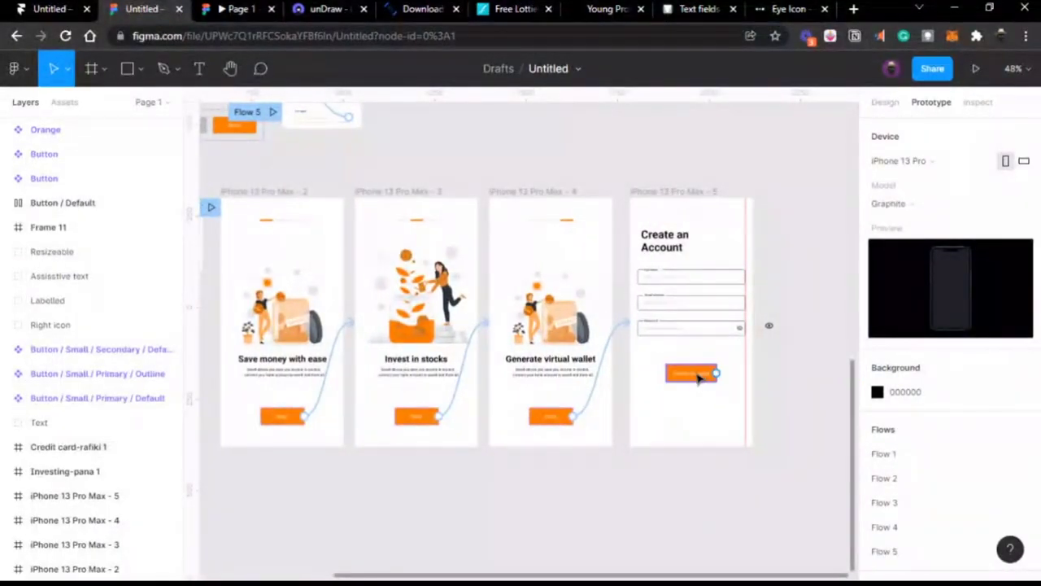
Step: Widen the Save money with ease Next button and centre it horizontally in its screen
{"action": "left_click", "coordinate": [698, 378]}
{"action": "scroll", "coordinate": [698, 378], "scroll_direction": "up", "scroll_amount": 5}
{"action": "scroll", "coordinate": [698, 379], "scroll_direction": "left", "scroll_amount": 10}
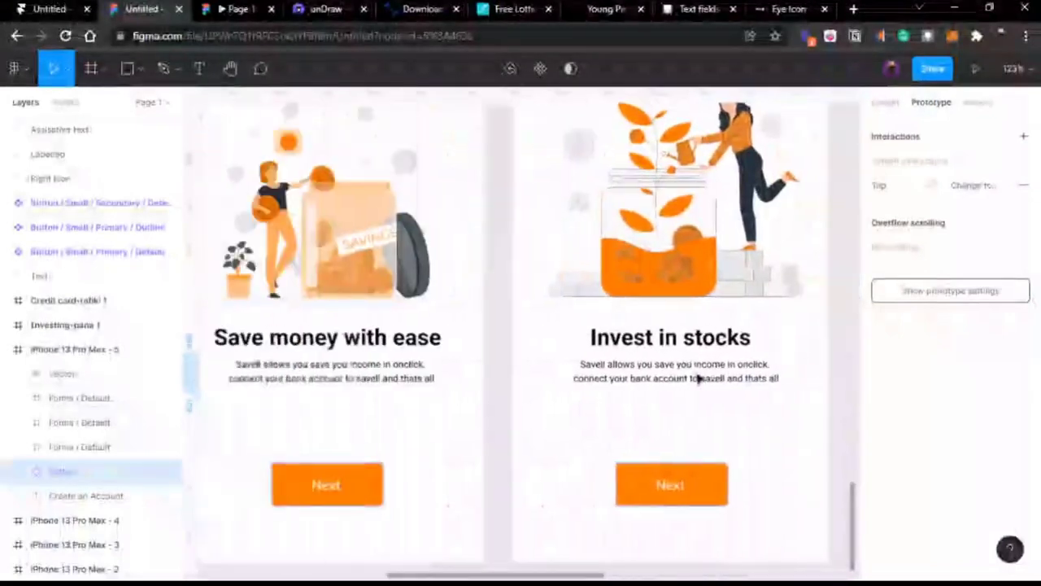
{"action": "scroll", "coordinate": [698, 378], "scroll_direction": "left", "scroll_amount": 2}
{"action": "left_click", "coordinate": [400, 488]}
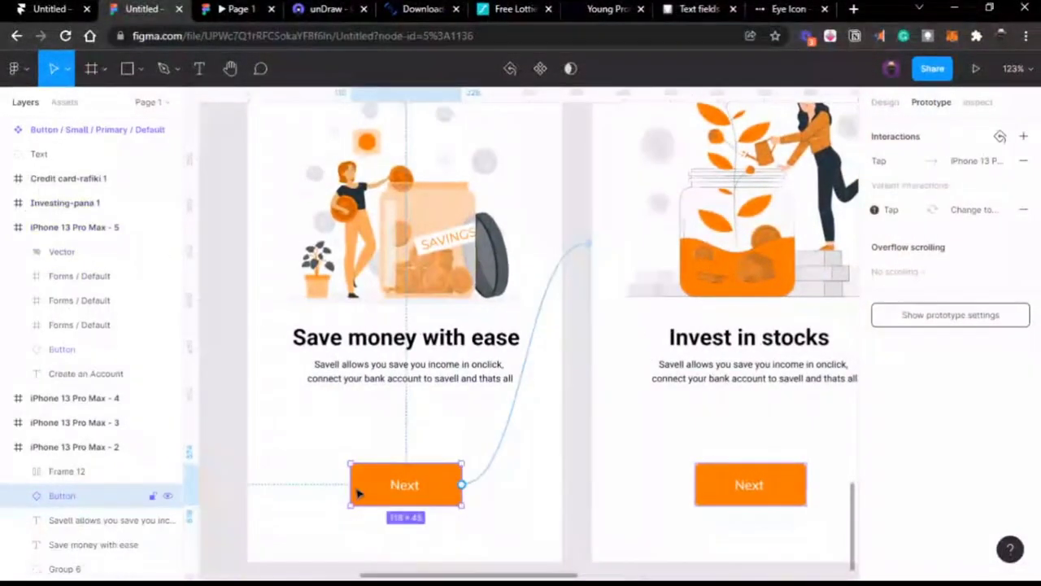
{"action": "left_click_drag", "start_coordinate": [348, 486], "coordinate": [251, 484]}
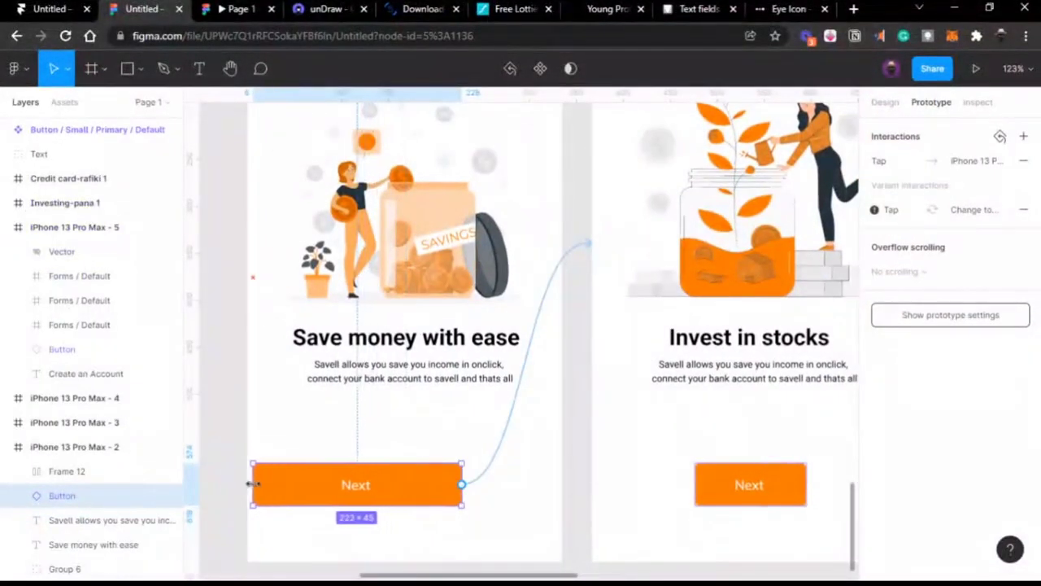
{"action": "left_click", "coordinate": [883, 104]}
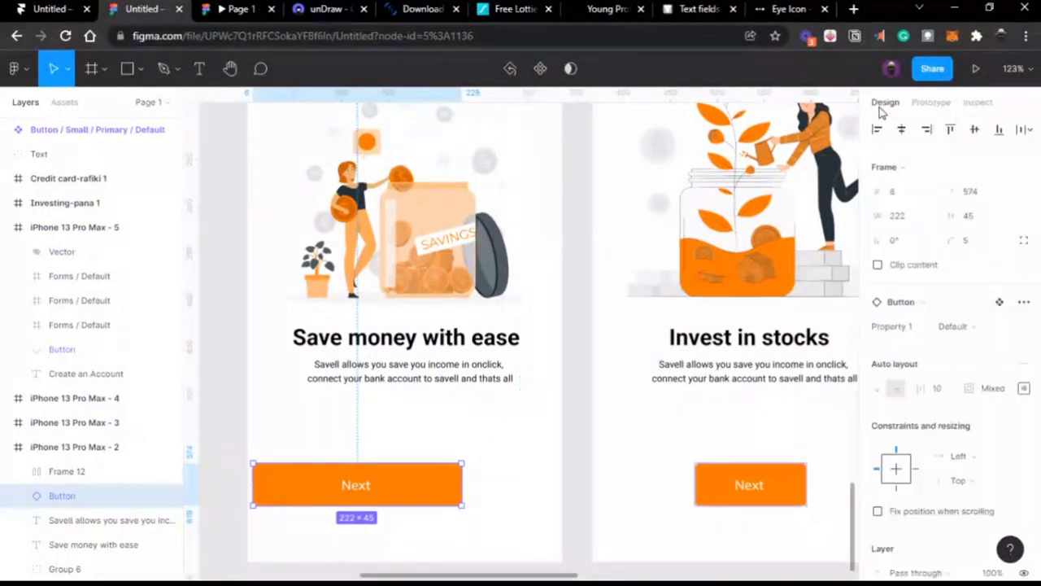
{"action": "left_click", "coordinate": [901, 129]}
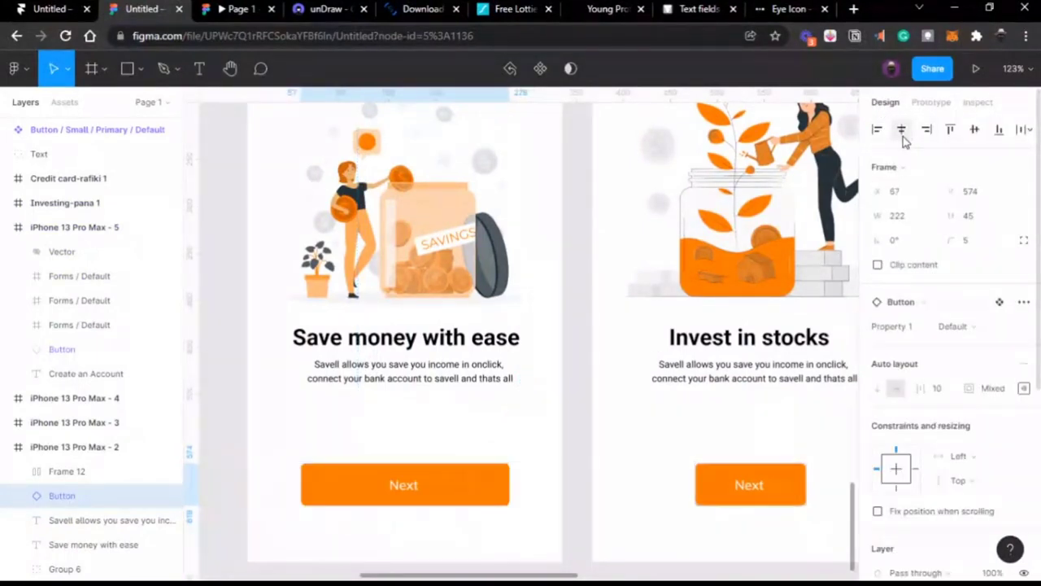
Step: Widen that Next button to 252 and re-centre it
{"action": "scroll", "coordinate": [646, 338], "scroll_direction": "down", "scroll_amount": 2}
{"action": "scroll", "coordinate": [646, 340], "scroll_direction": "left", "scroll_amount": 2}
{"action": "scroll", "coordinate": [648, 340], "scroll_direction": "left", "scroll_amount": 1}
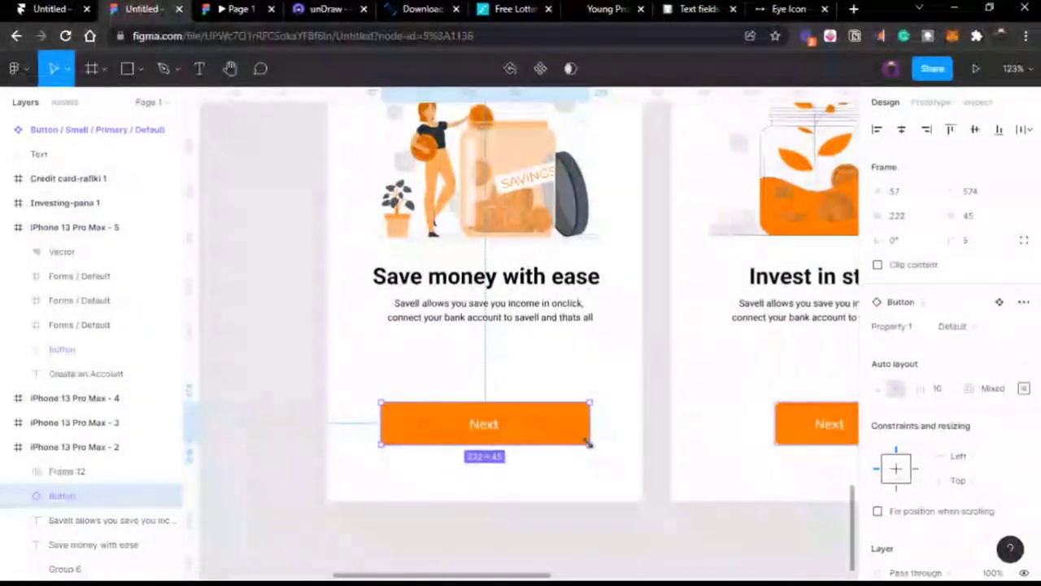
{"action": "left_click_drag", "start_coordinate": [596, 420], "coordinate": [620, 421]}
{"action": "left_click", "coordinate": [902, 129]}
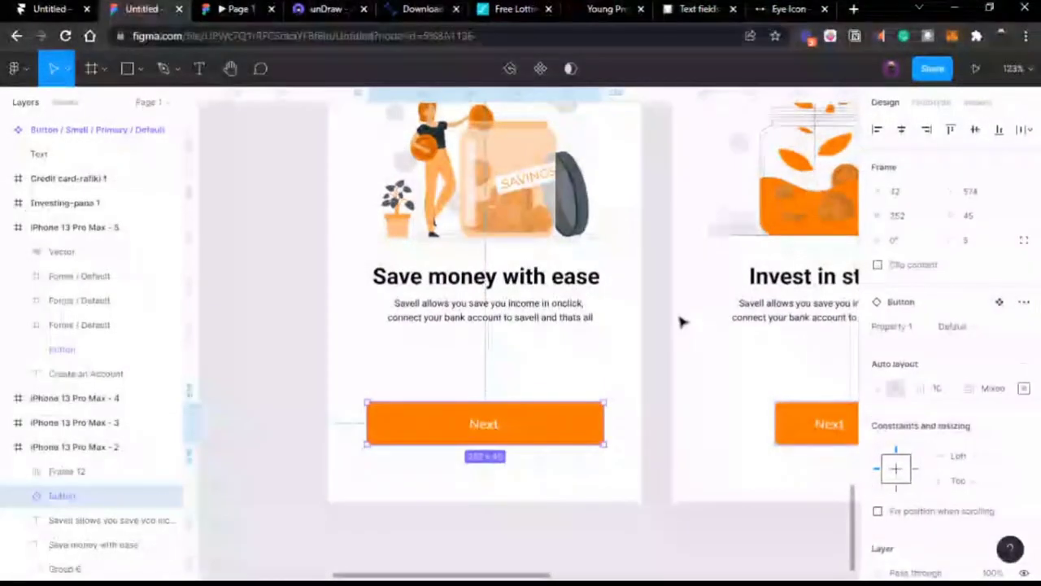
{"action": "scroll", "coordinate": [681, 320], "scroll_direction": "right", "scroll_amount": 4}
{"action": "left_click", "coordinate": [969, 215]}
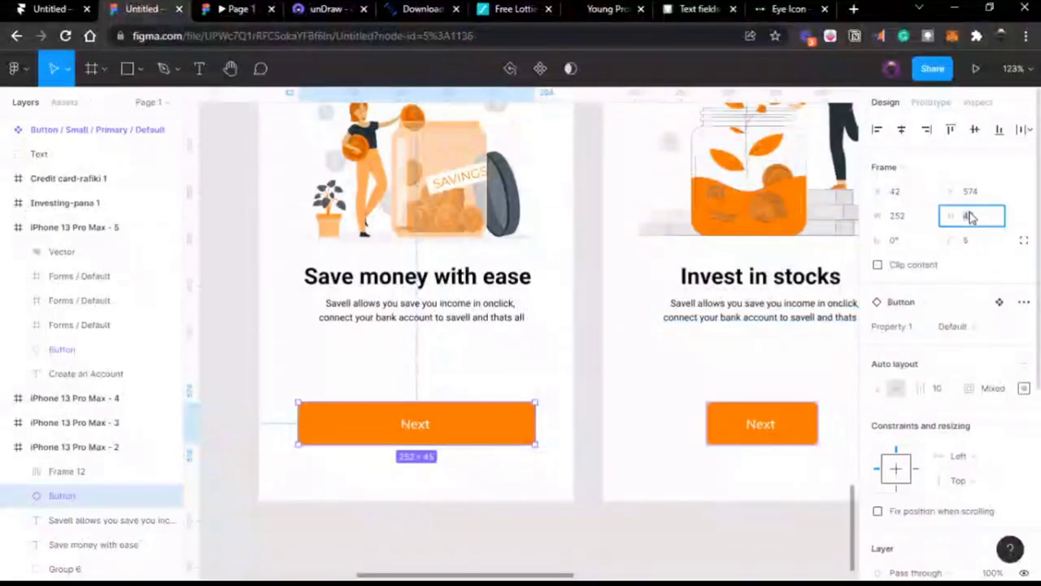
{"action": "left_click", "coordinate": [900, 218]}
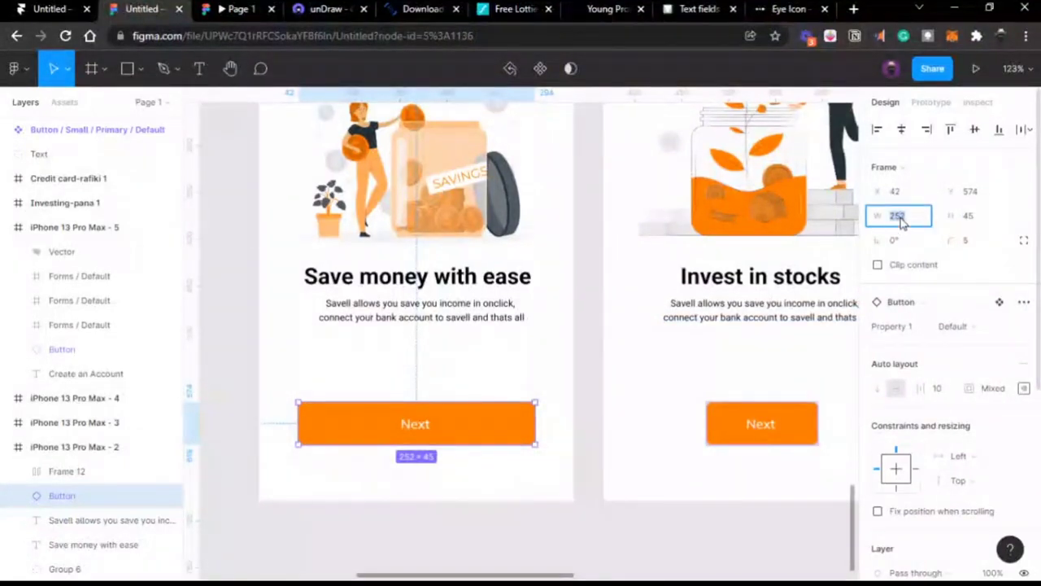
Step: Set the Invest in stocks and Generate virtual wallet Next buttons to width 252, centring the third
{"action": "left_click", "coordinate": [802, 431]}
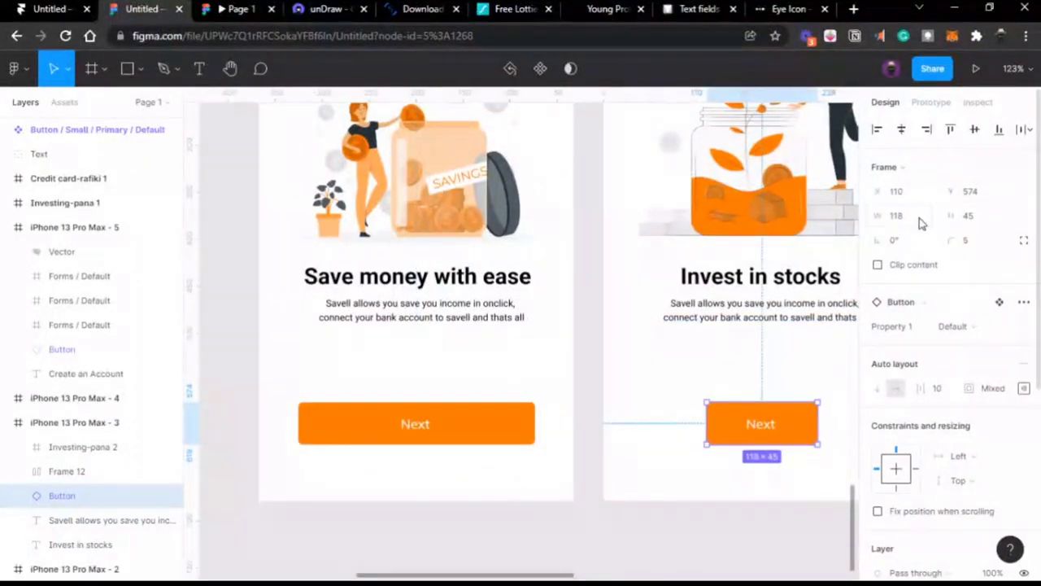
{"action": "left_click", "coordinate": [920, 218]}
{"action": "type", "text": "252"}
{"action": "key", "text": "Return"}
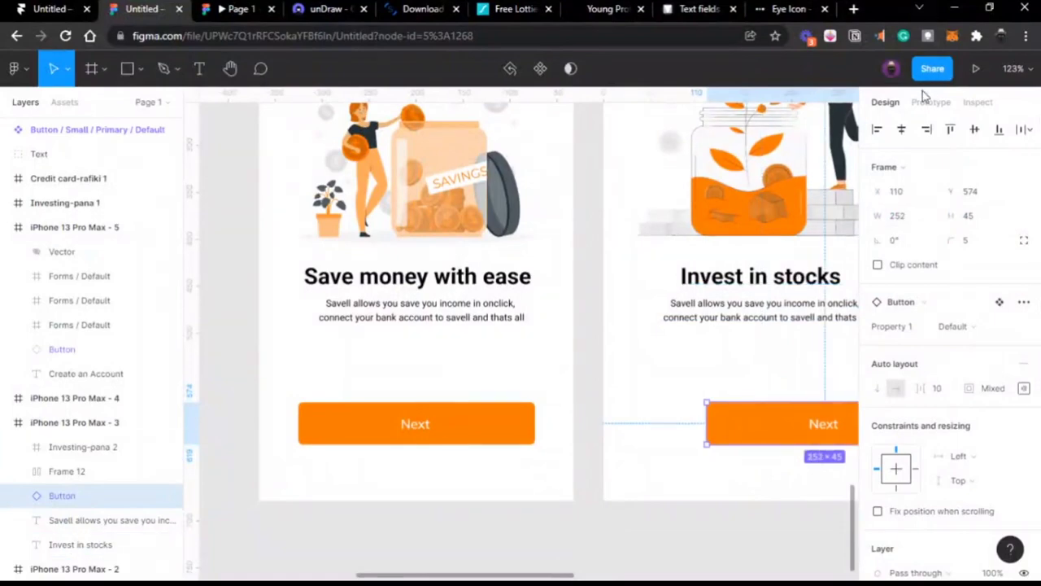
{"action": "left_click_drag", "start_coordinate": [781, 423], "coordinate": [717, 423]}
{"action": "scroll", "coordinate": [779, 413], "scroll_direction": "right", "scroll_amount": 5}
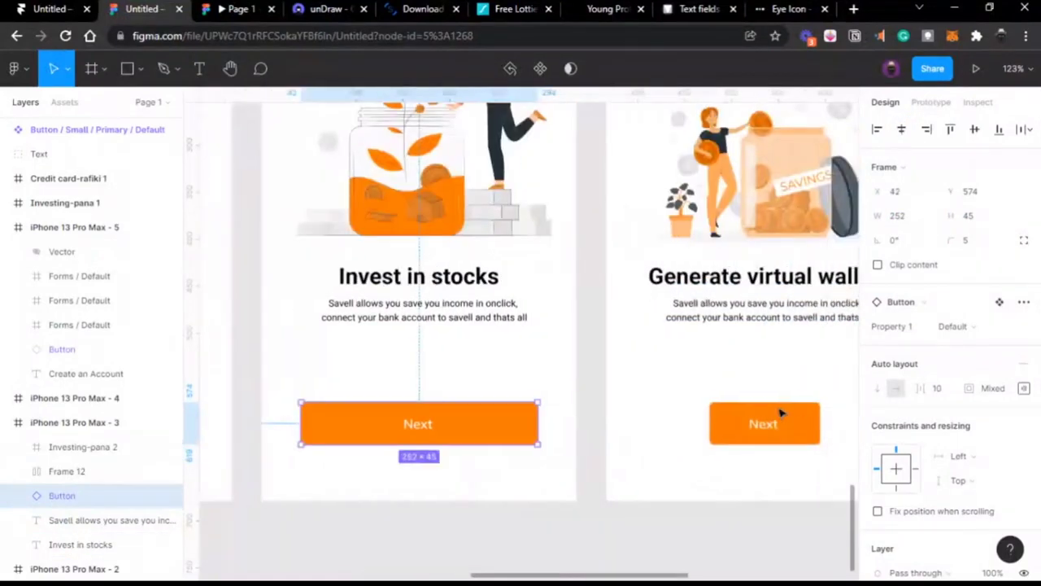
{"action": "left_click", "coordinate": [793, 427]}
{"action": "left_click", "coordinate": [895, 217]}
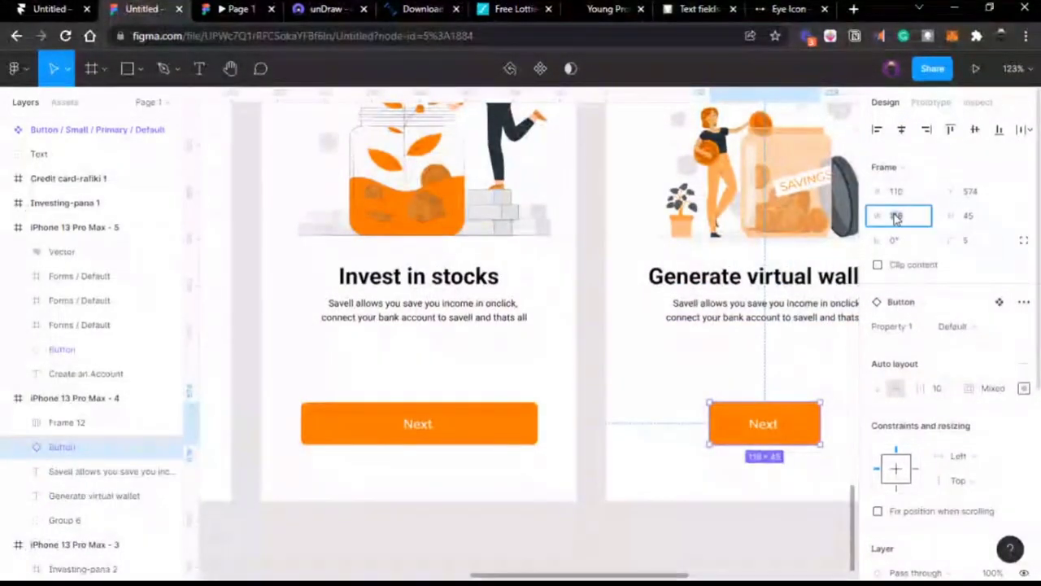
{"action": "type", "text": "252"}
{"action": "key", "text": "Return"}
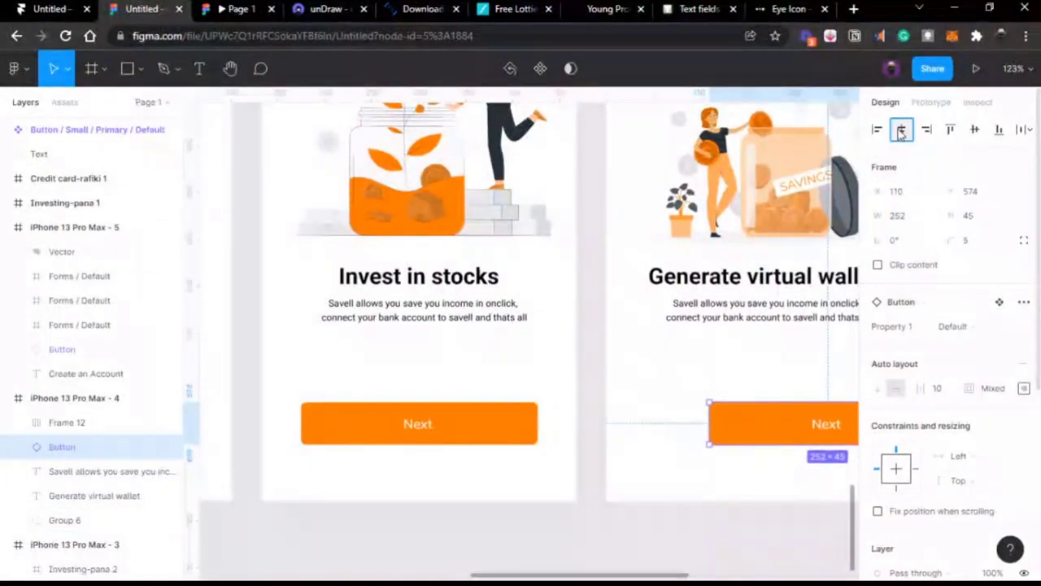
{"action": "left_click", "coordinate": [901, 131]}
{"action": "scroll", "coordinate": [675, 274], "scroll_direction": "right", "scroll_amount": 3}
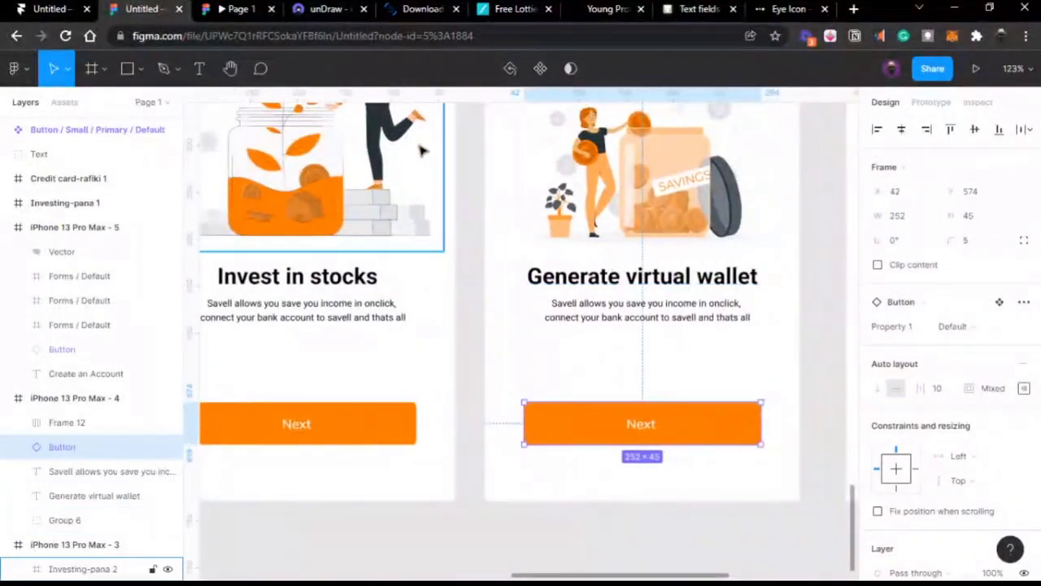
Step: Check the resized buttons in the prototype preview, then clear the selection
{"action": "left_click", "coordinate": [239, 9]}
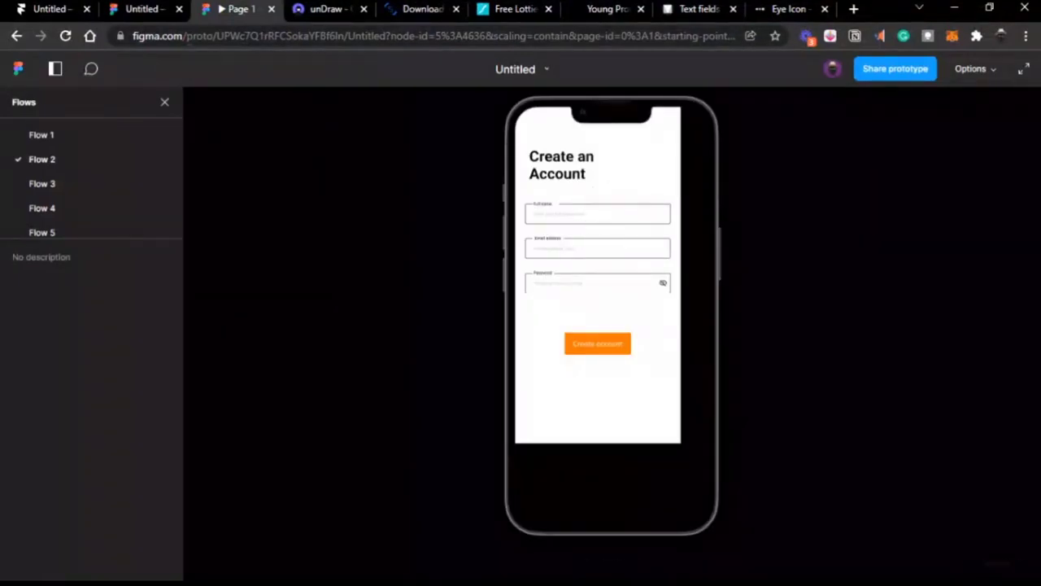
{"action": "left_click", "coordinate": [157, 12]}
{"action": "scroll", "coordinate": [743, 247], "scroll_direction": "right", "scroll_amount": 3}
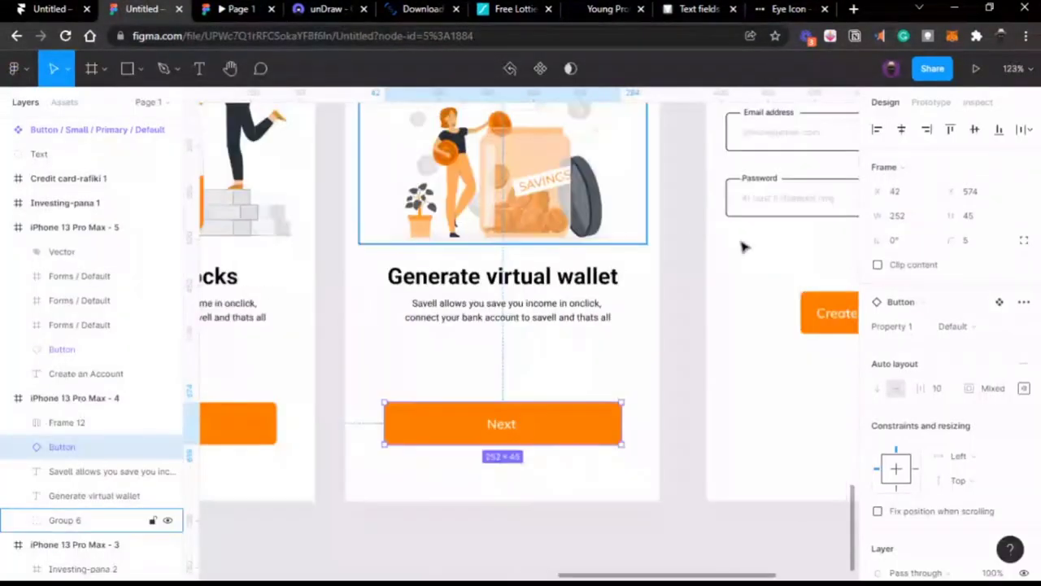
{"action": "left_click", "coordinate": [688, 251]}
{"action": "scroll", "coordinate": [688, 251], "scroll_direction": "down", "scroll_amount": 5, "text": "ctrl"}
{"action": "scroll", "coordinate": [688, 250], "scroll_direction": "left", "scroll_amount": 4}
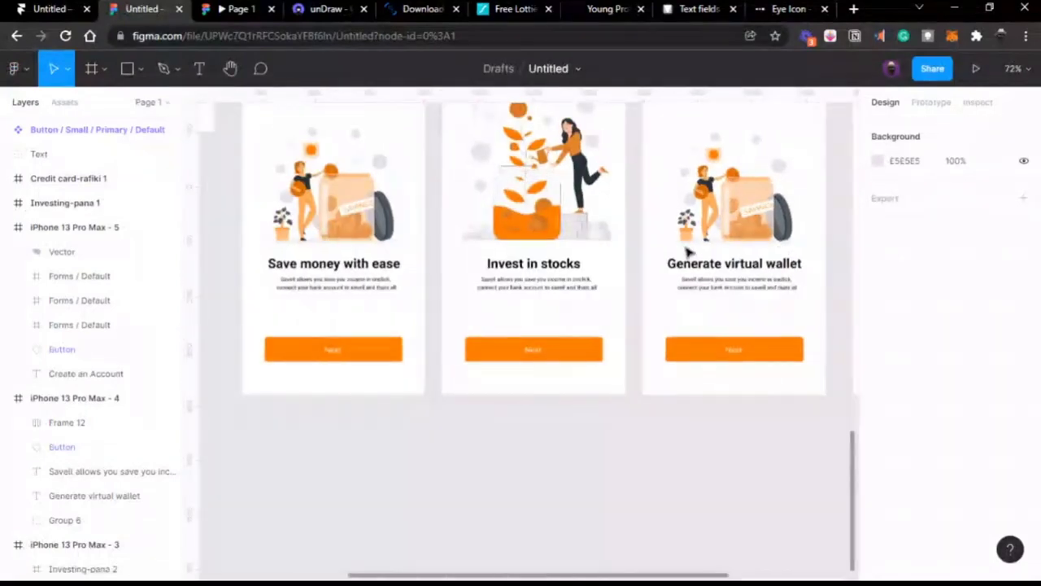
{"action": "scroll", "coordinate": [688, 250], "scroll_direction": "up", "scroll_amount": 3}
{"action": "scroll", "coordinate": [689, 250], "scroll_direction": "left", "scroll_amount": 3}
{"action": "scroll", "coordinate": [688, 251], "scroll_direction": "down", "scroll_amount": 3, "text": "ctrl"}
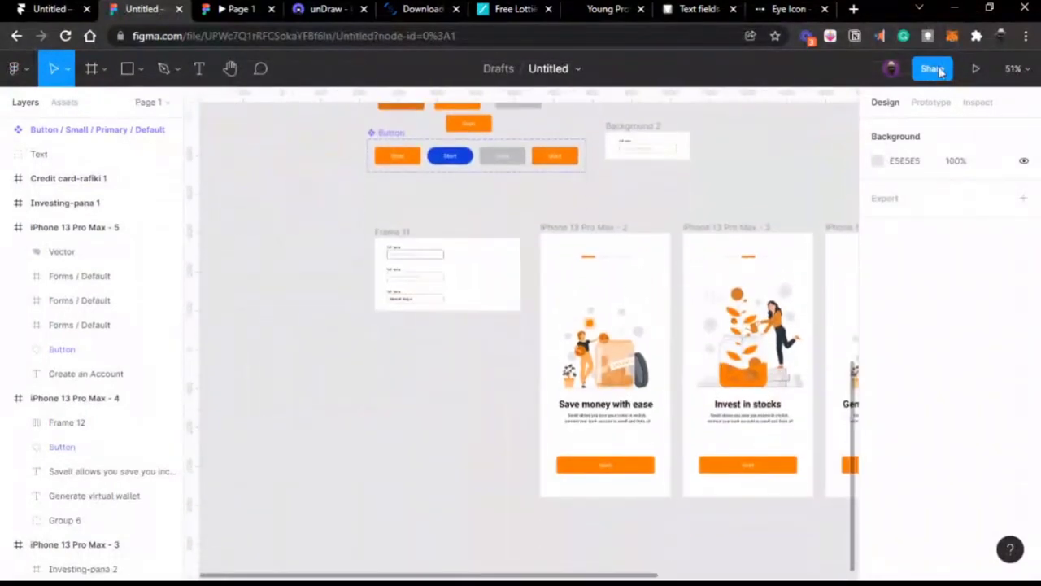
Step: Review the prototype device settings, keeping iPhone 13 Pro with the Graphite model
{"action": "left_click", "coordinate": [932, 112]}
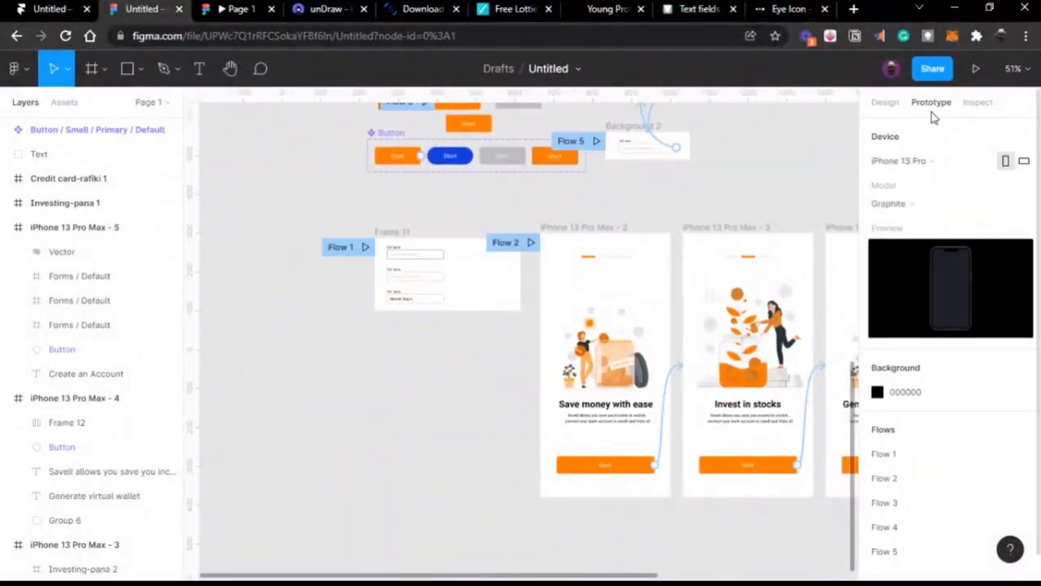
{"action": "left_click", "coordinate": [920, 200]}
{"action": "left_click", "coordinate": [920, 199]}
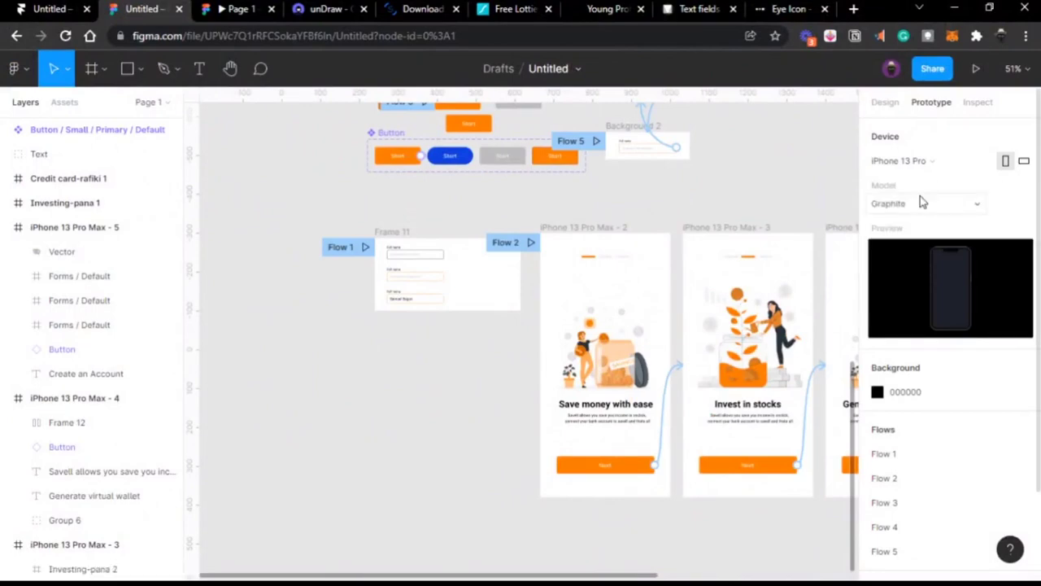
{"action": "left_click", "coordinate": [920, 165]}
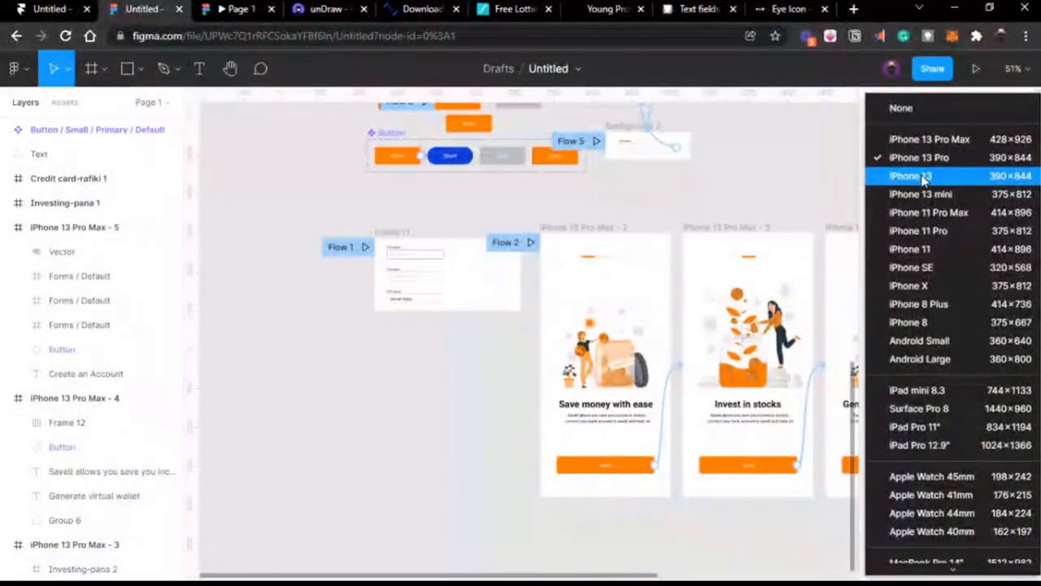
{"action": "left_click", "coordinate": [786, 204]}
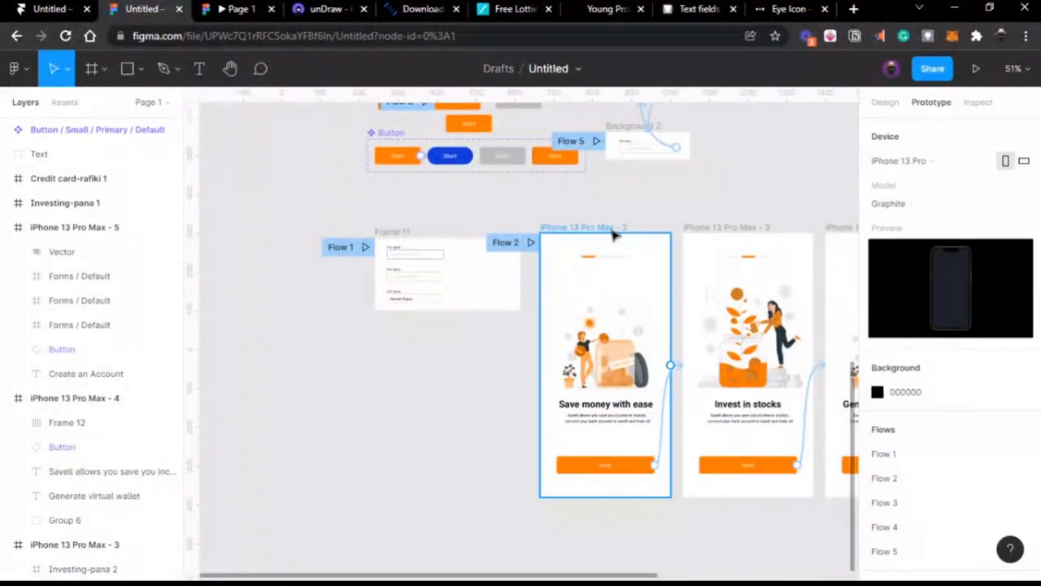
{"action": "left_click", "coordinate": [612, 231]}
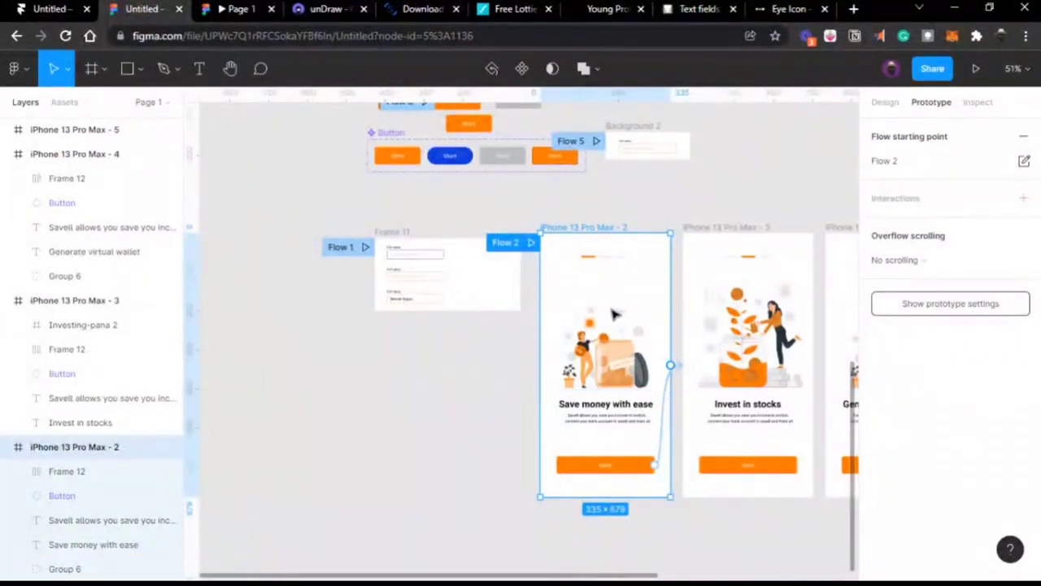
{"action": "left_click", "coordinate": [731, 184]}
{"action": "left_click", "coordinate": [890, 160]}
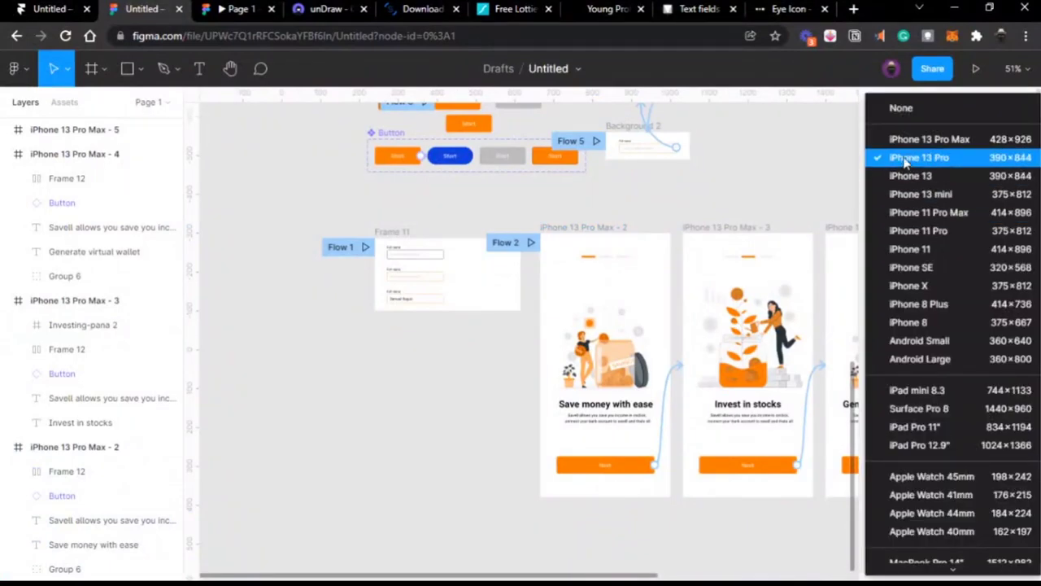
{"action": "left_click", "coordinate": [747, 179]}
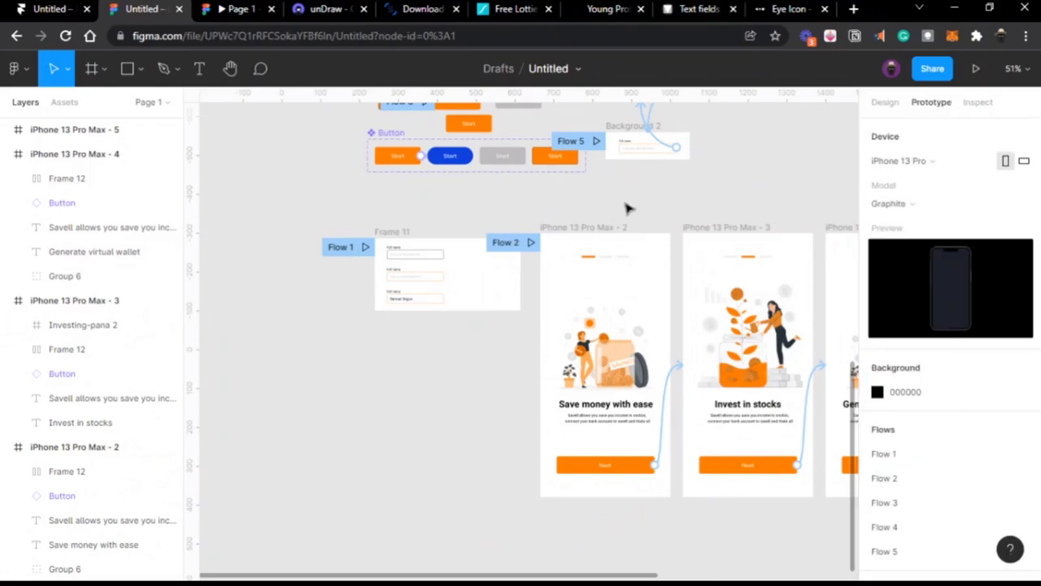
Step: Try the iPhone 13 Pro Max preset on the first onboarding screen, then undo it
{"action": "left_click", "coordinate": [597, 226]}
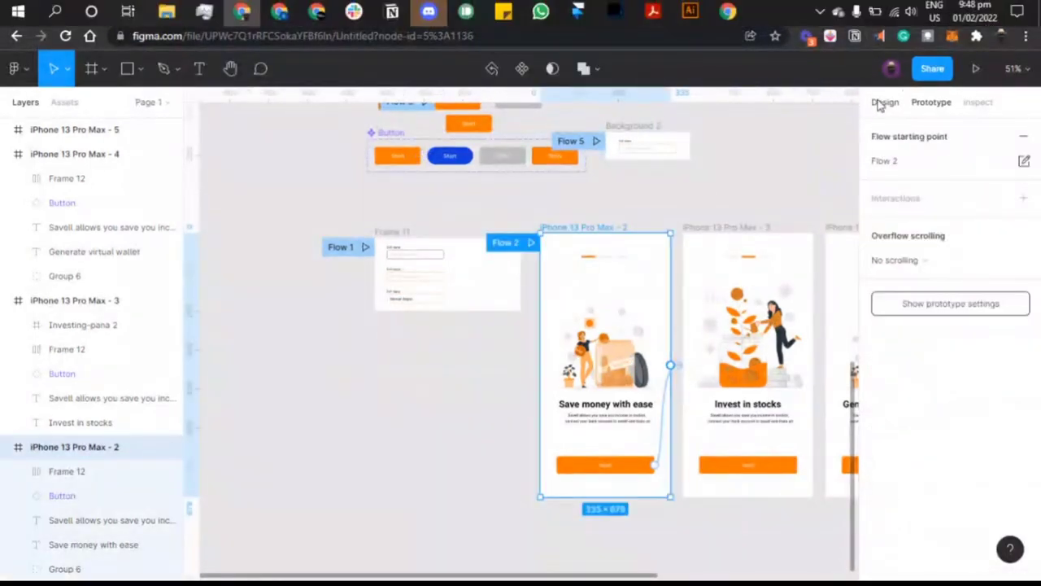
{"action": "left_click", "coordinate": [883, 103]}
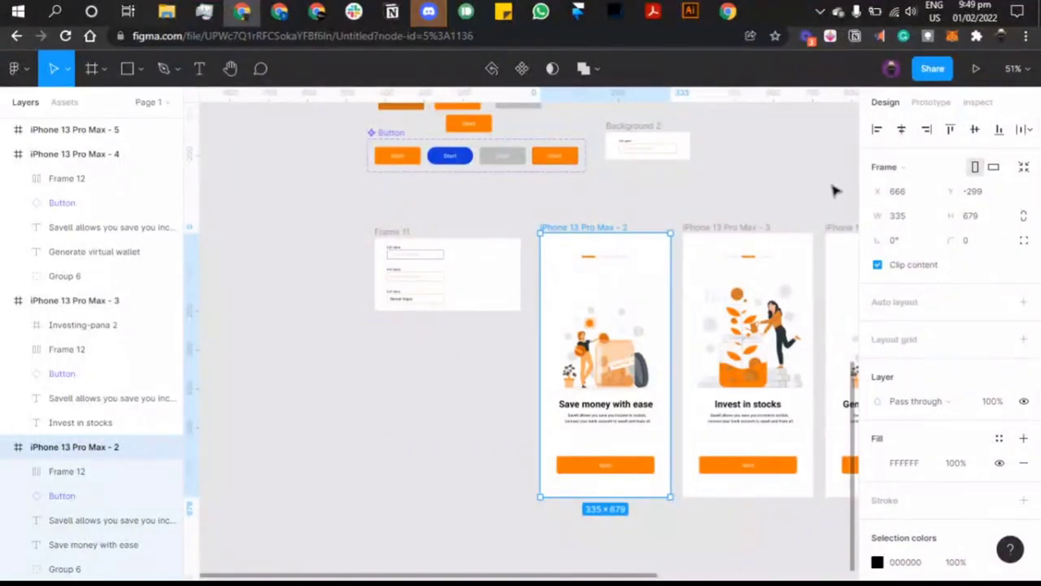
{"action": "left_click", "coordinate": [899, 169]}
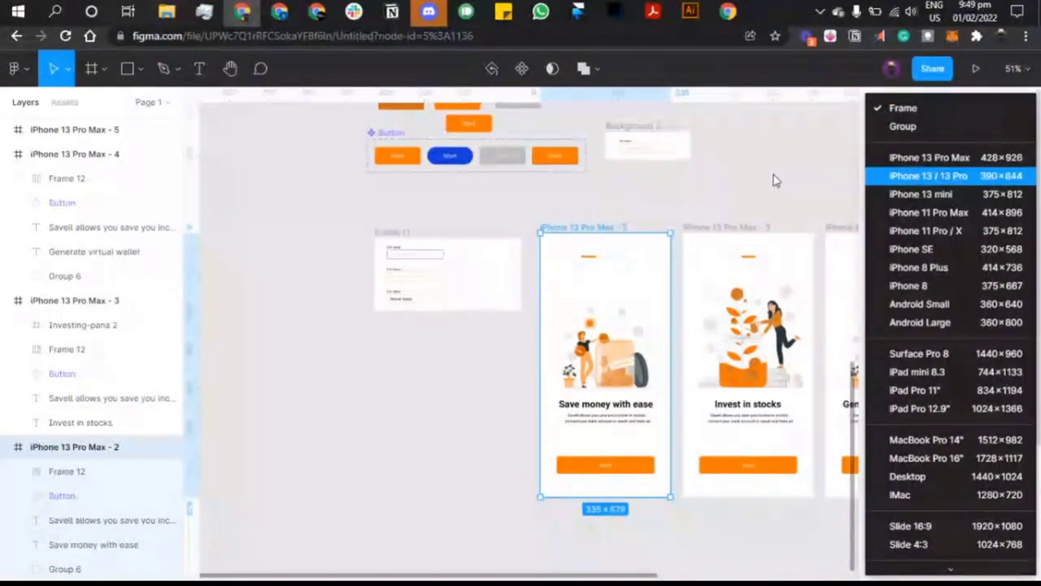
{"action": "left_click", "coordinate": [913, 159]}
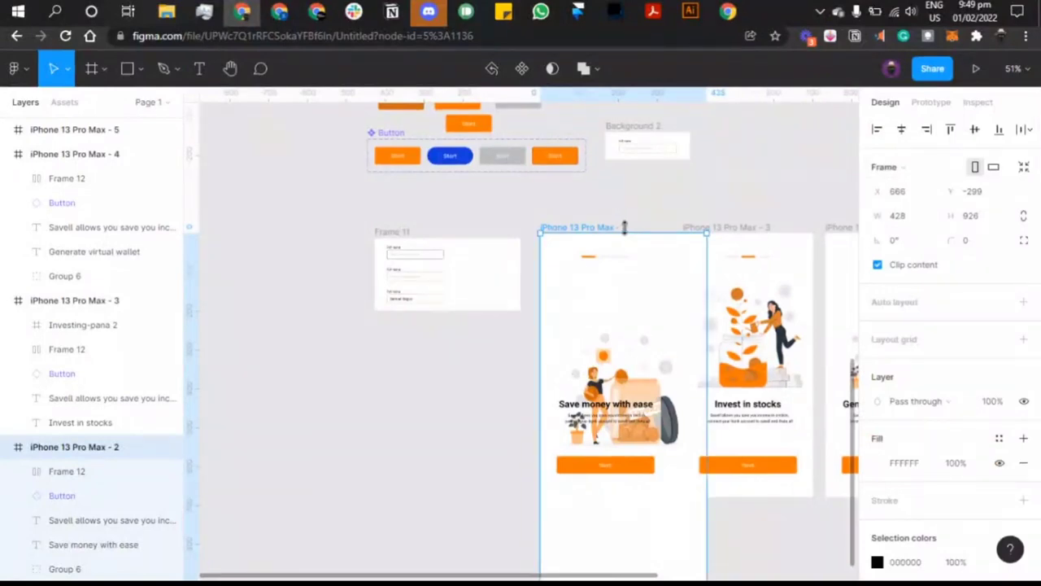
{"action": "key", "text": "ctrl+z"}
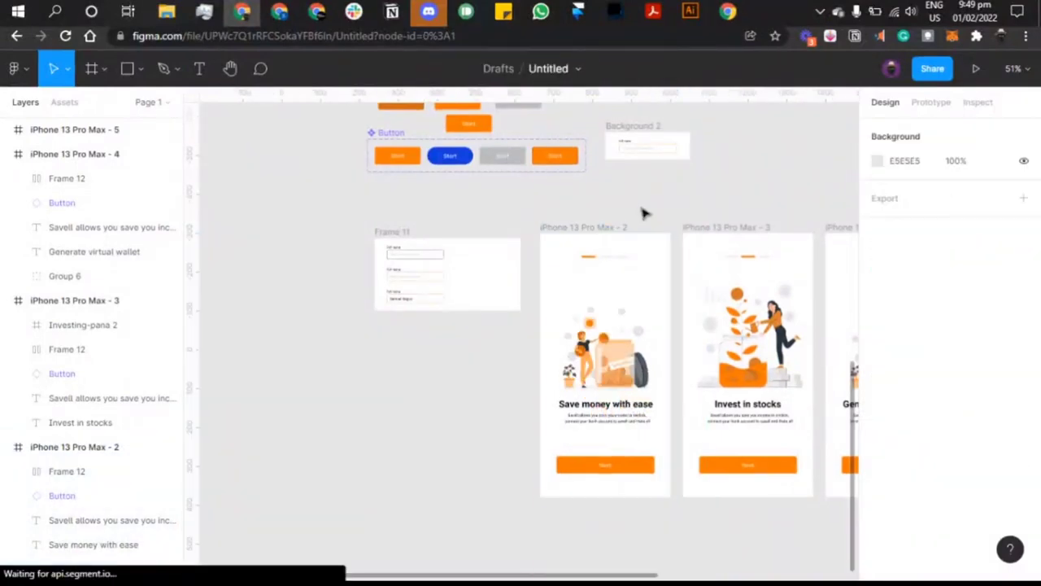
Step: Set the prototype preview device to Presentation
{"action": "left_click", "coordinate": [931, 102]}
{"action": "left_click", "coordinate": [914, 163]}
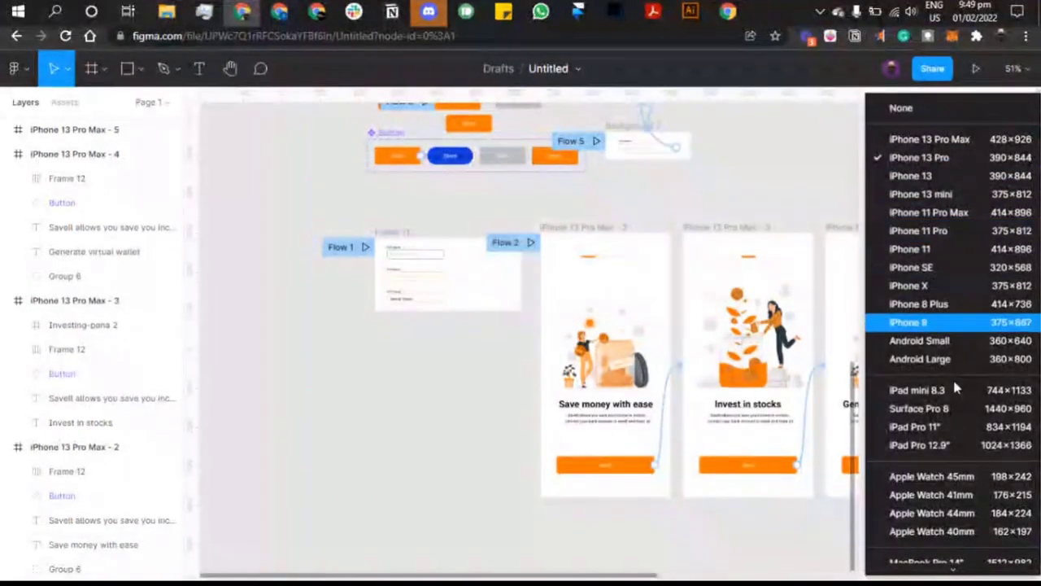
{"action": "scroll", "coordinate": [936, 366], "scroll_direction": "down", "scroll_amount": 2}
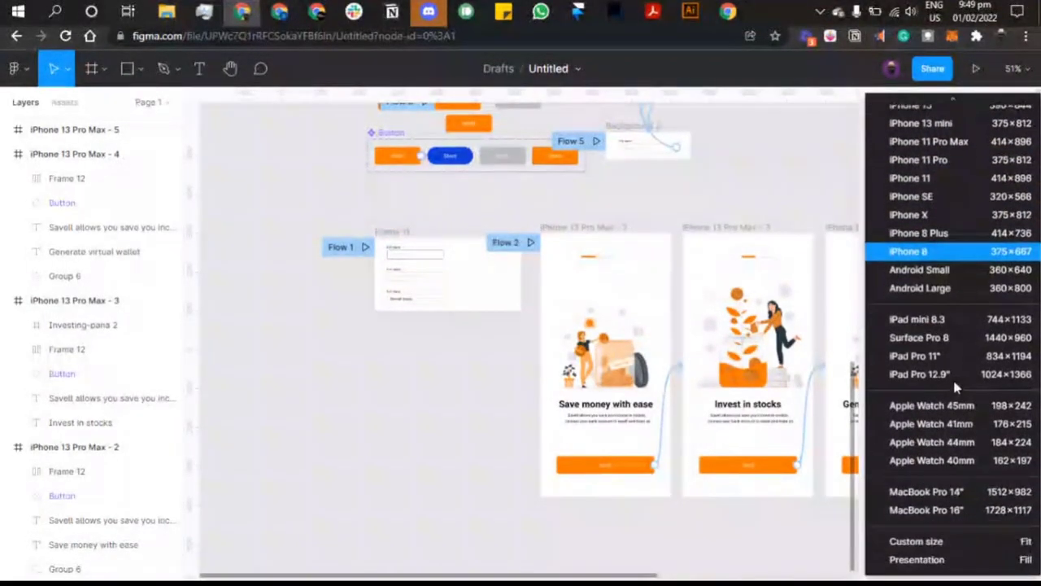
{"action": "left_click", "coordinate": [916, 559]}
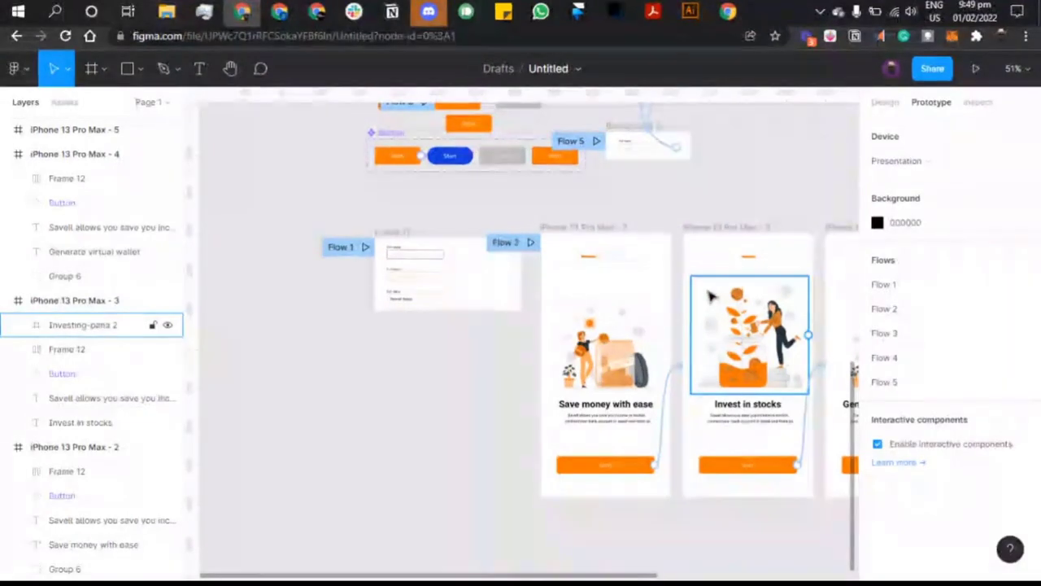
{"action": "scroll", "coordinate": [604, 246], "scroll_direction": "down", "scroll_amount": 4}
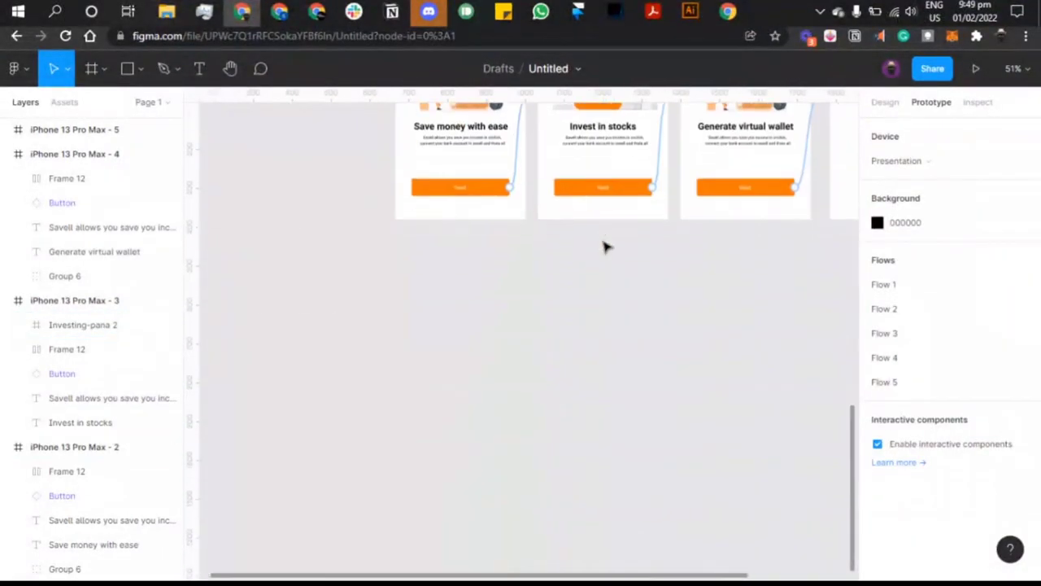
{"action": "scroll", "coordinate": [604, 244], "scroll_direction": "left", "scroll_amount": 3}
{"action": "left_click", "coordinate": [87, 67]}
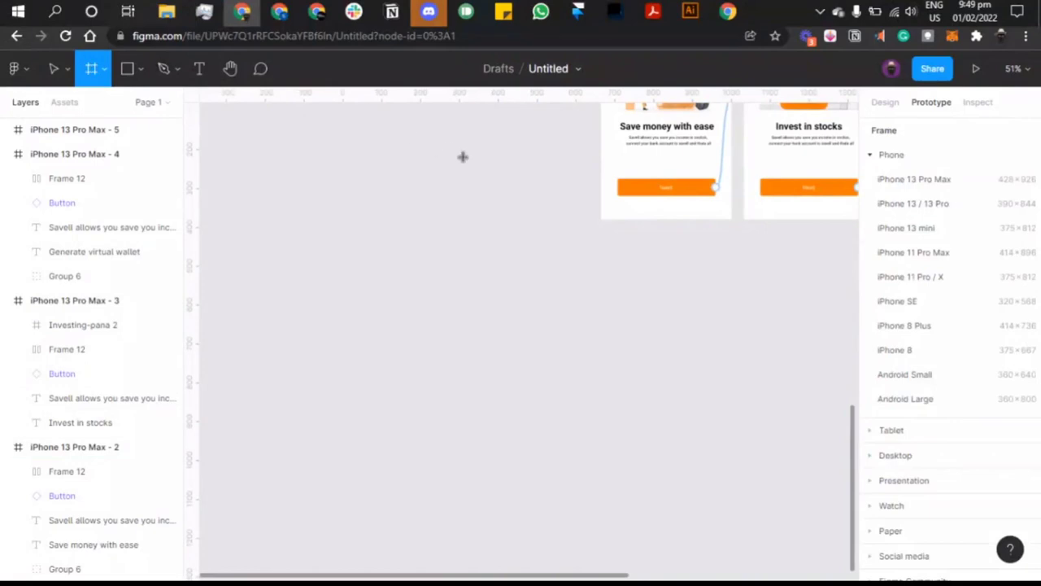
Step: Add an iPhone 13 Pro Max frame beside Create an Account, then delete it
{"action": "left_click", "coordinate": [953, 189]}
{"action": "left_click_drag", "start_coordinate": [781, 281], "coordinate": [797, 167]}
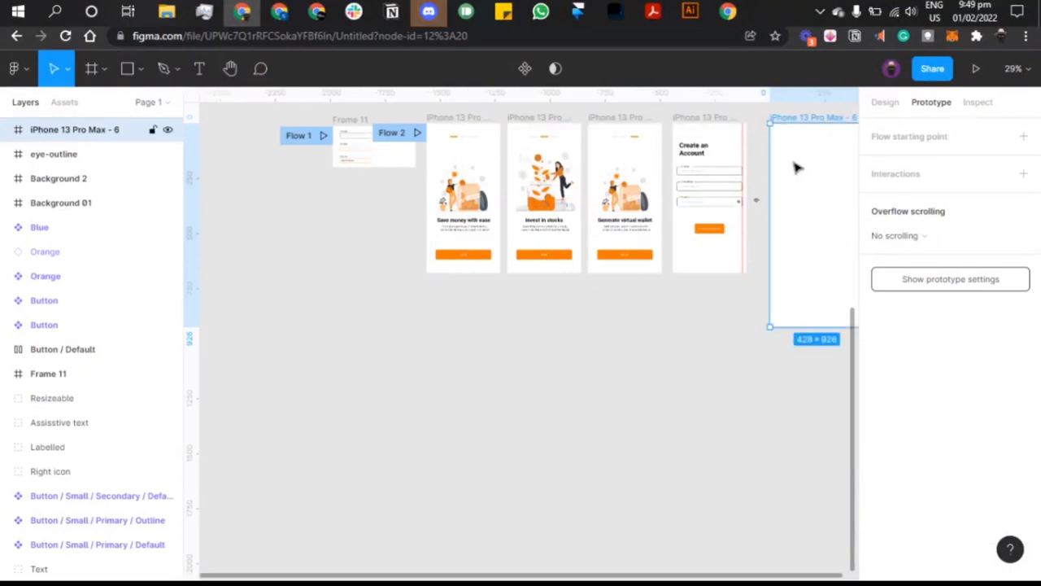
{"action": "scroll", "coordinate": [798, 167], "scroll_direction": "right", "scroll_amount": 3}
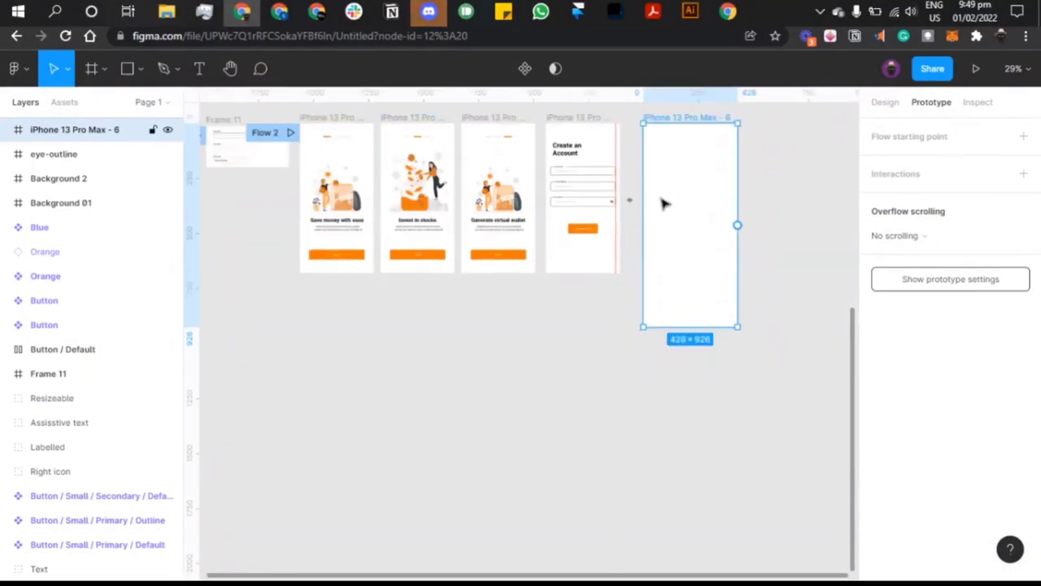
{"action": "left_click", "coordinate": [886, 103]}
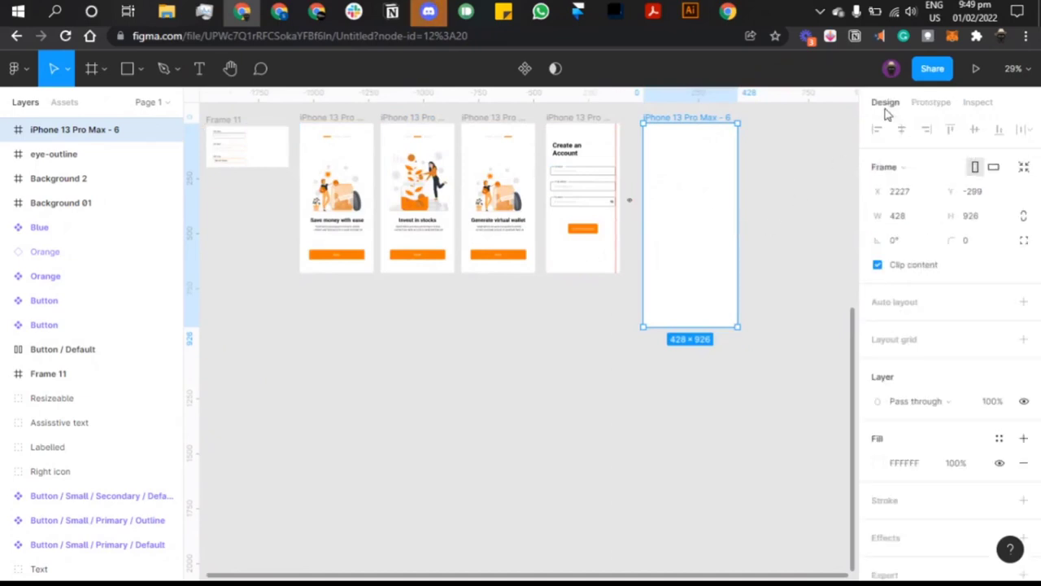
{"action": "left_click", "coordinate": [907, 167]}
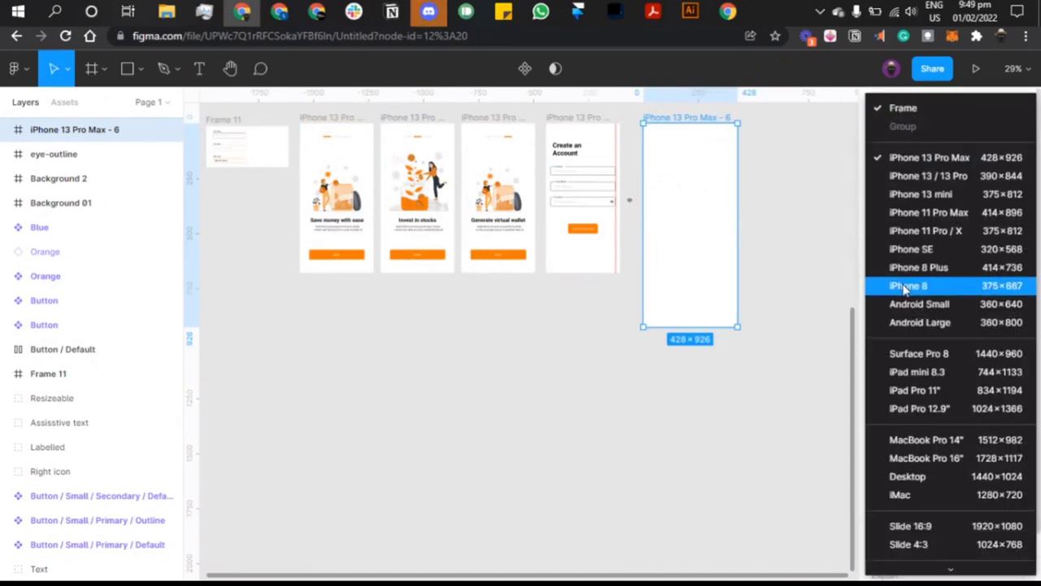
{"action": "key", "text": "Escape"}
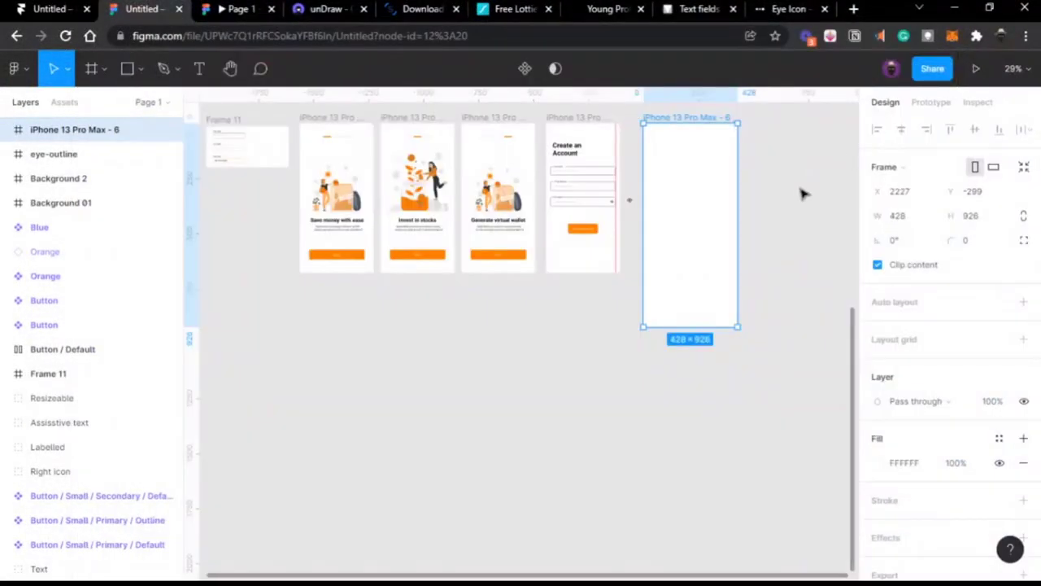
{"action": "key", "text": "Delete"}
{"action": "scroll", "coordinate": [679, 260], "scroll_direction": "left", "scroll_amount": 2}
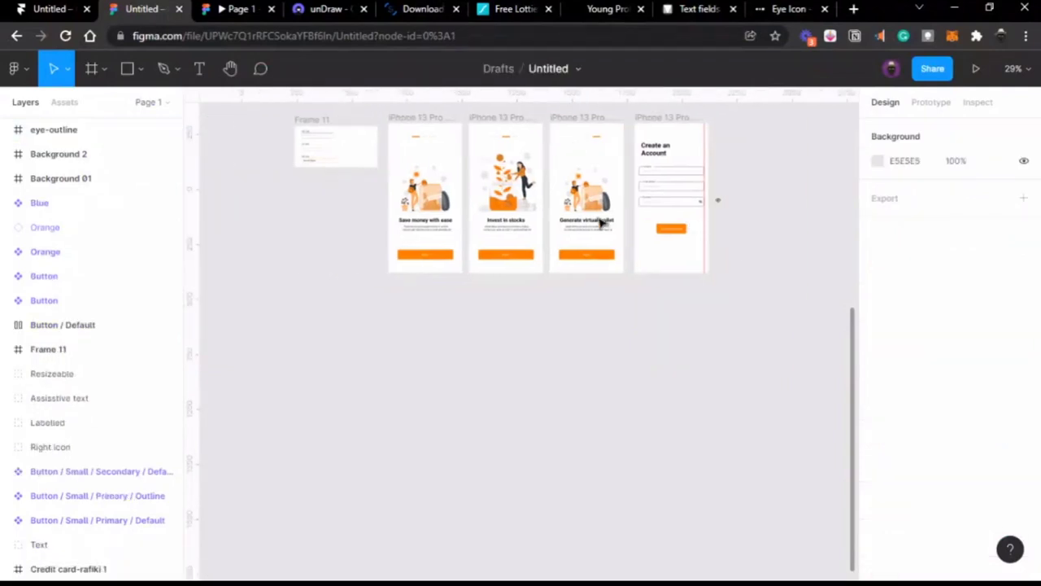
Step: Compare the prototype preview with the first onboarding screen's prototype settings
{"action": "left_click", "coordinate": [251, 20]}
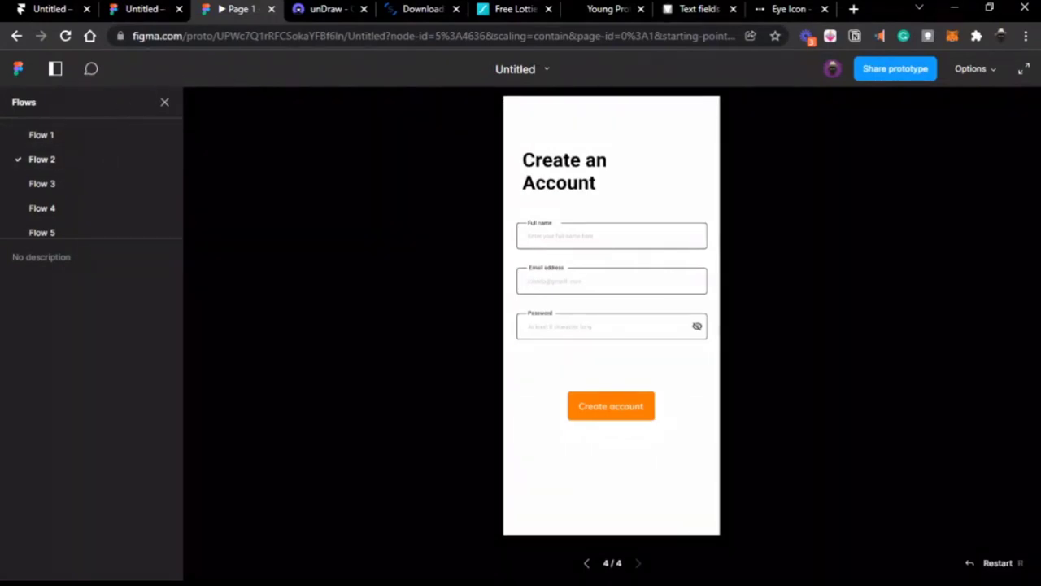
{"action": "left_click", "coordinate": [142, 16]}
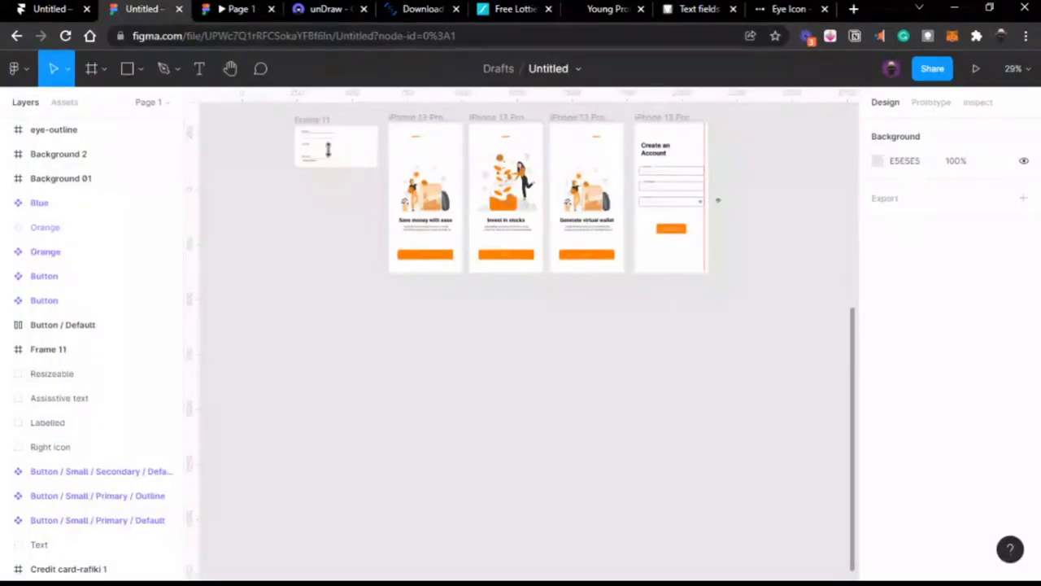
{"action": "left_click", "coordinate": [423, 122]}
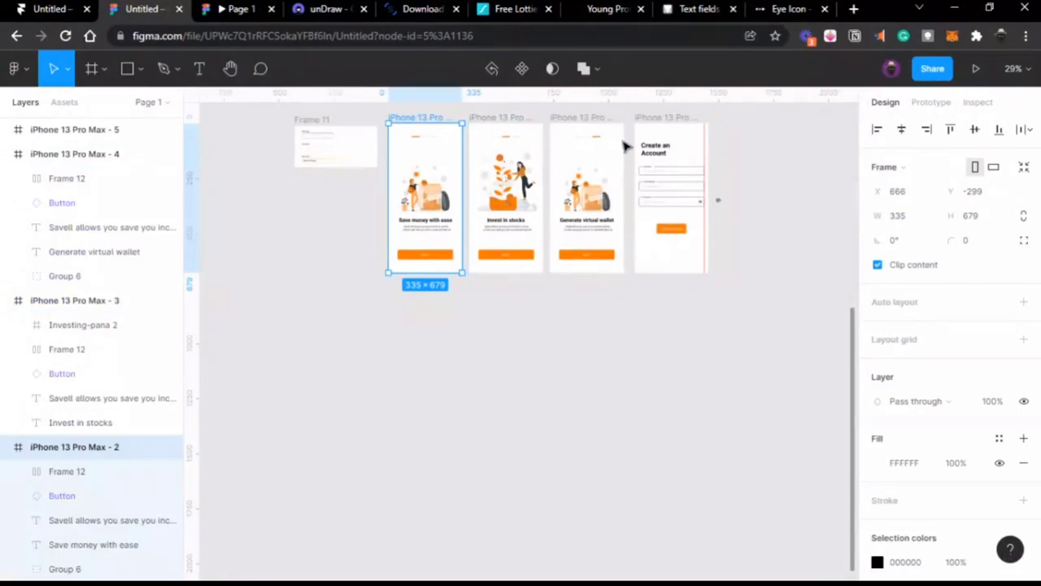
{"action": "left_click", "coordinate": [921, 104]}
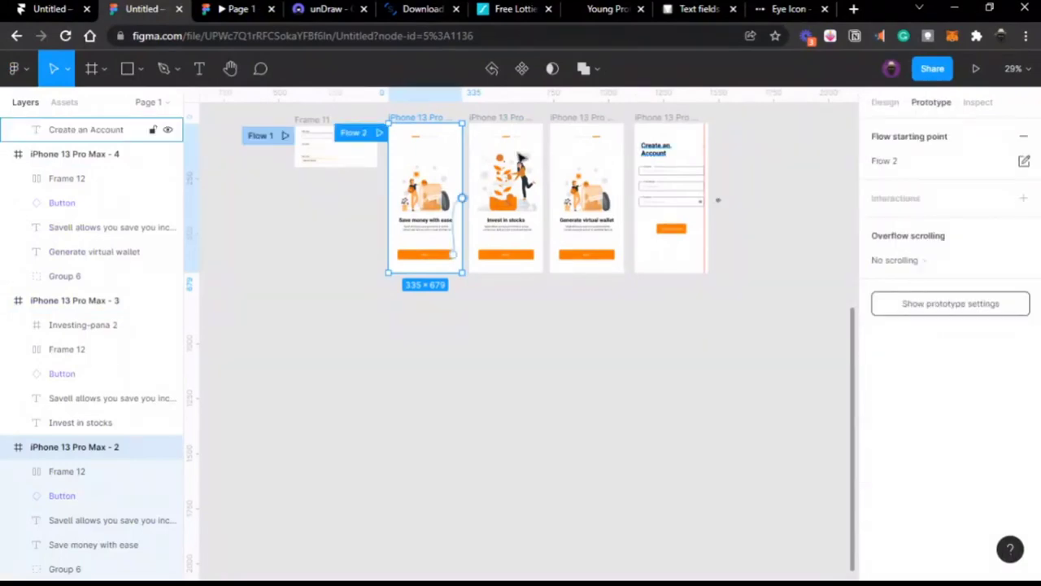
{"action": "left_click", "coordinate": [220, 15]}
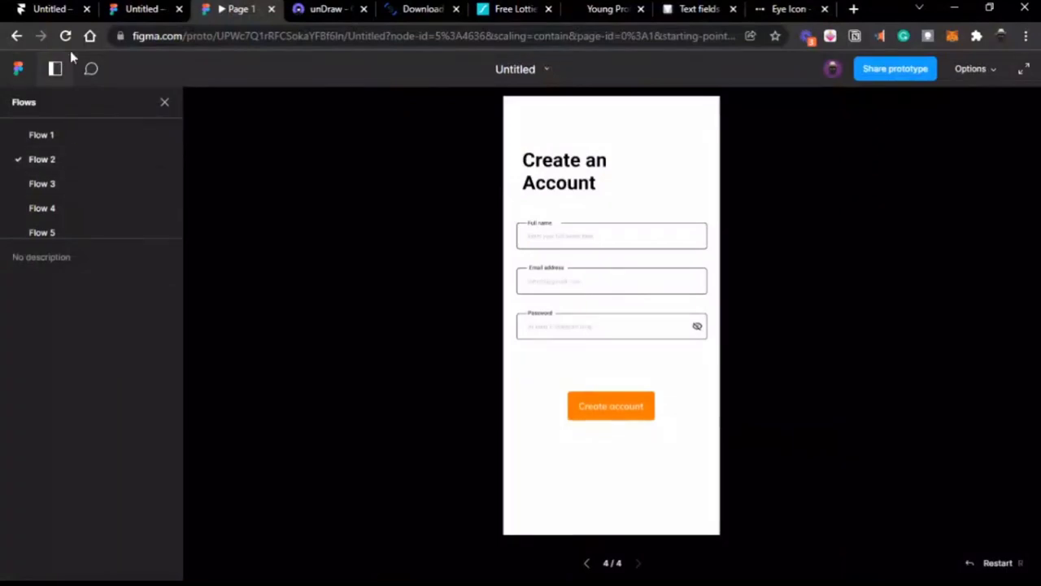
{"action": "left_click", "coordinate": [124, 11]}
Step: Play Flow 2, close the old prototype preview, and deselect the first screen
{"action": "scroll", "coordinate": [374, 151], "scroll_direction": "up", "scroll_amount": 5}
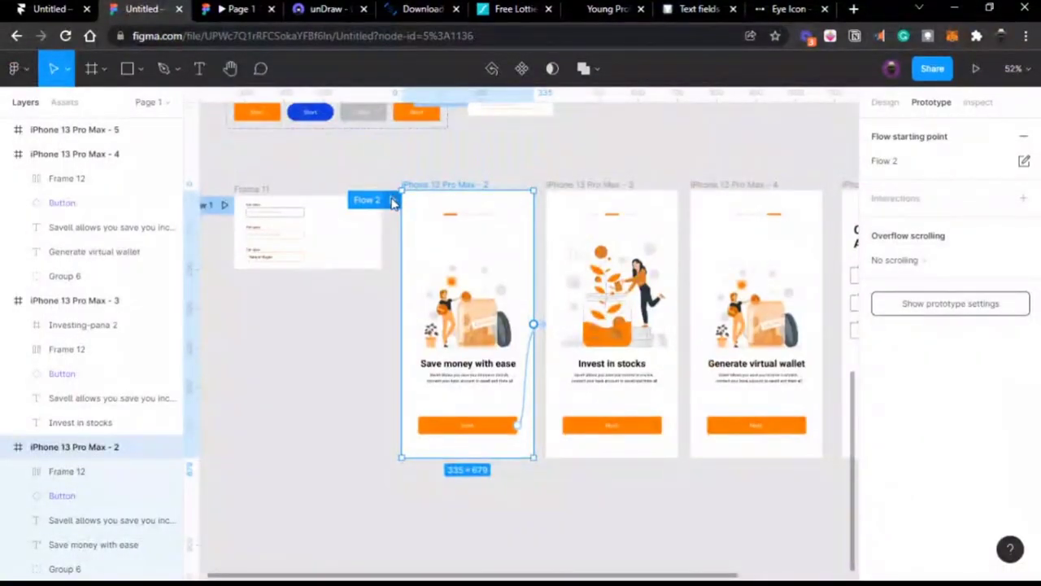
{"action": "left_click", "coordinate": [393, 201]}
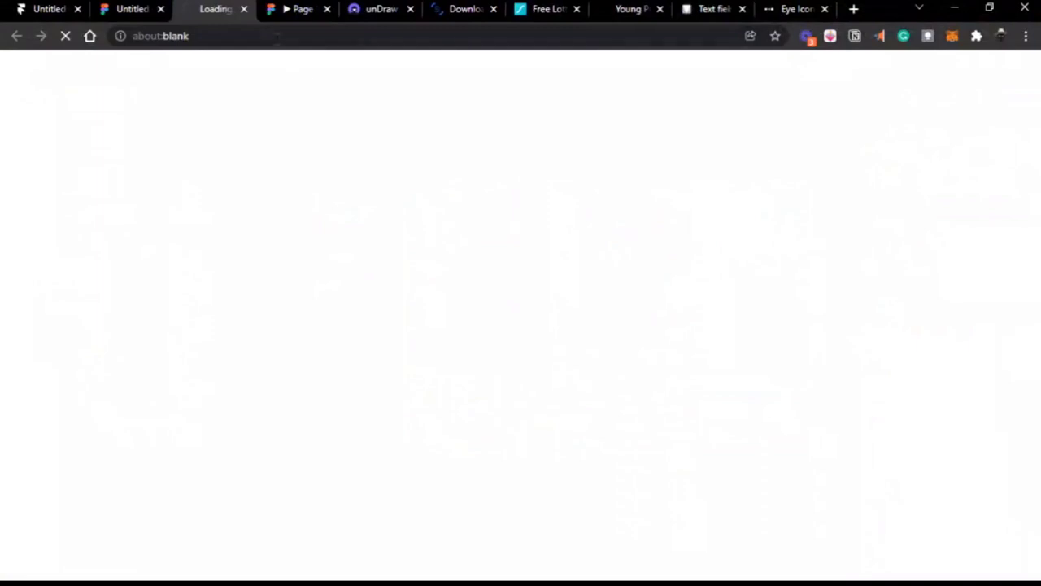
{"action": "left_click", "coordinate": [327, 9]}
{"action": "left_click", "coordinate": [140, 9]}
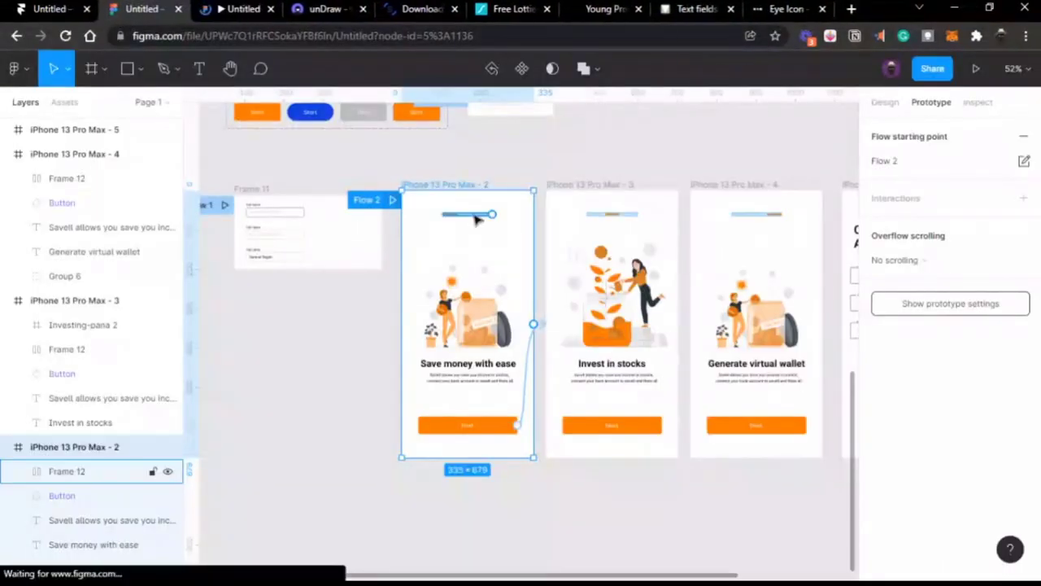
{"action": "scroll", "coordinate": [562, 182], "scroll_direction": "right", "scroll_amount": 5}
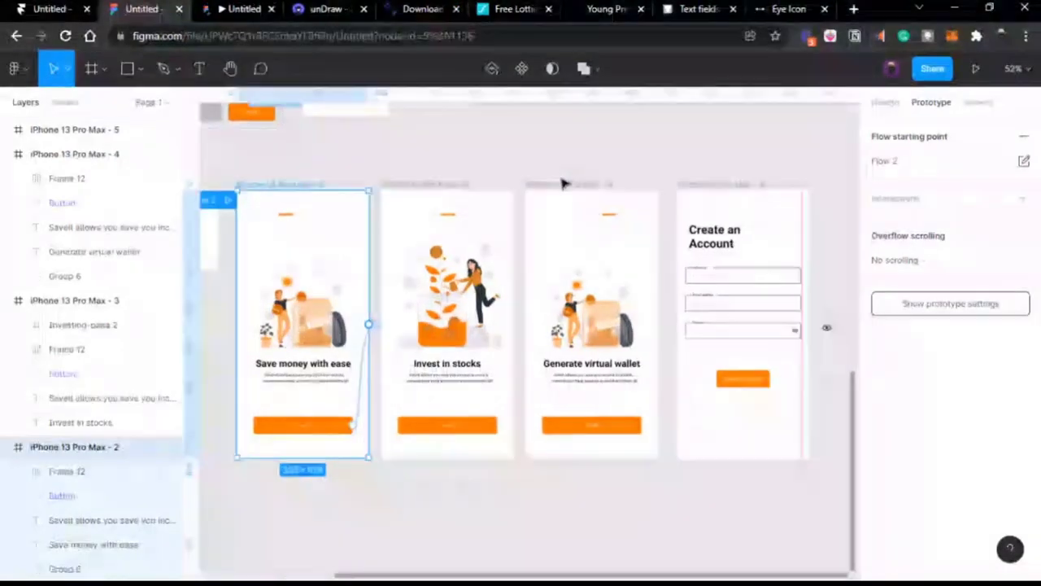
{"action": "scroll", "coordinate": [708, 195], "scroll_direction": "left", "scroll_amount": 1}
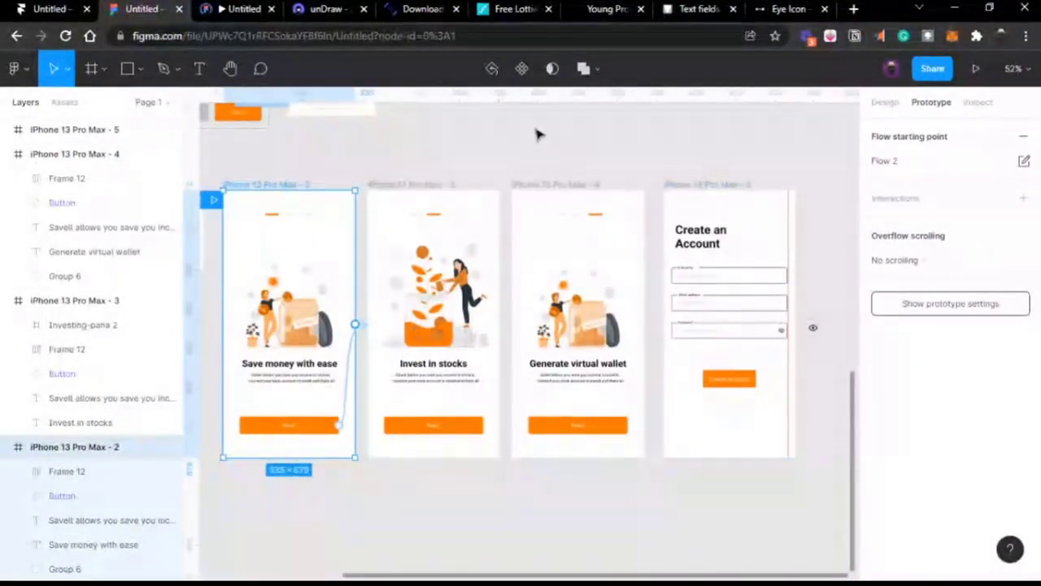
{"action": "left_click", "coordinate": [540, 133]}
{"action": "scroll", "coordinate": [537, 134], "scroll_direction": "right", "scroll_amount": 3}
{"action": "scroll", "coordinate": [536, 134], "scroll_direction": "left", "scroll_amount": 1}
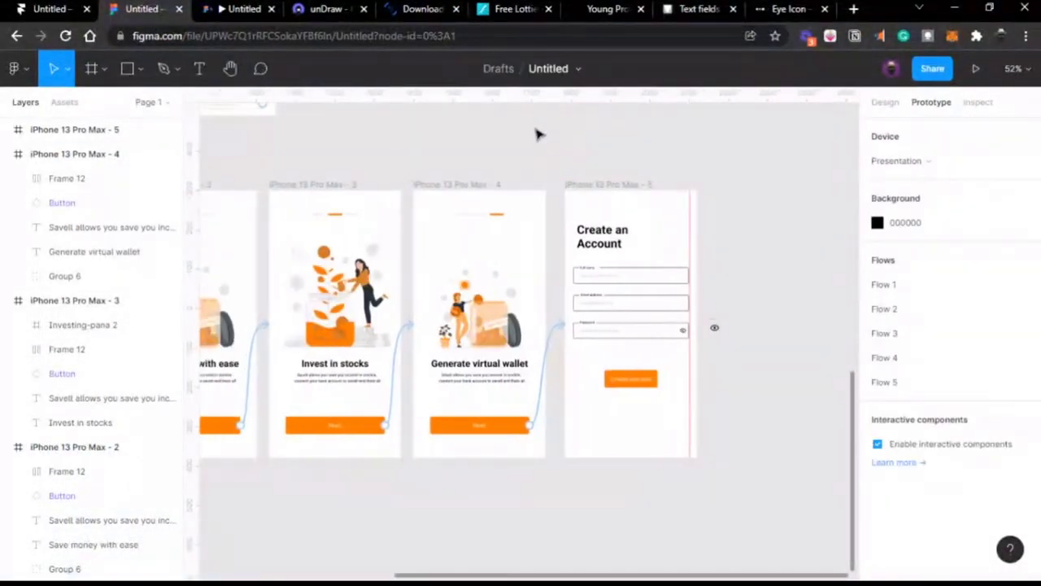
{"action": "scroll", "coordinate": [537, 135], "scroll_direction": "left", "scroll_amount": 2}
{"action": "scroll", "coordinate": [537, 134], "scroll_direction": "down", "scroll_amount": 4}
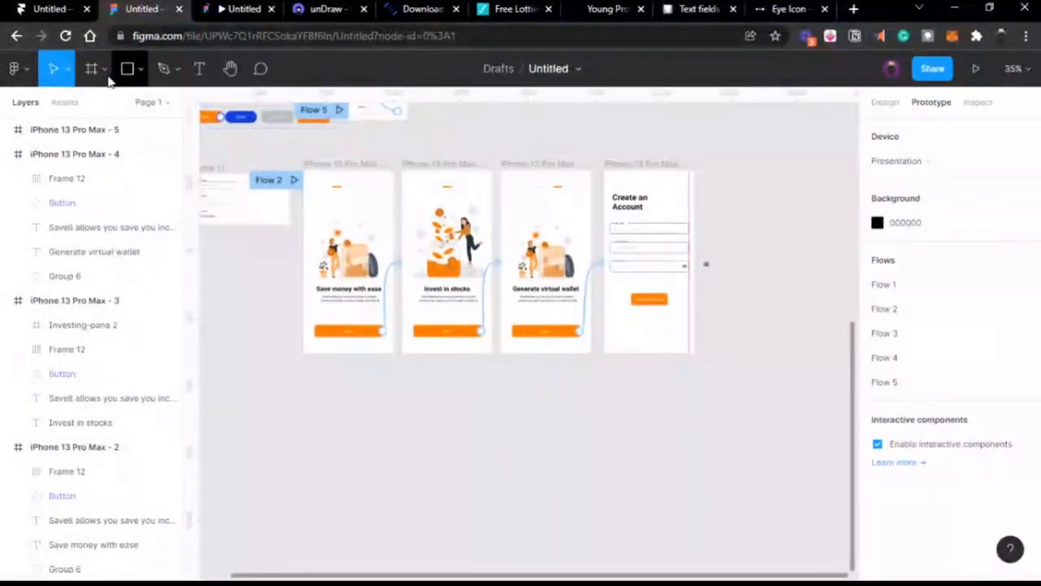
{"action": "left_click", "coordinate": [92, 68]}
{"action": "left_click", "coordinate": [924, 187]}
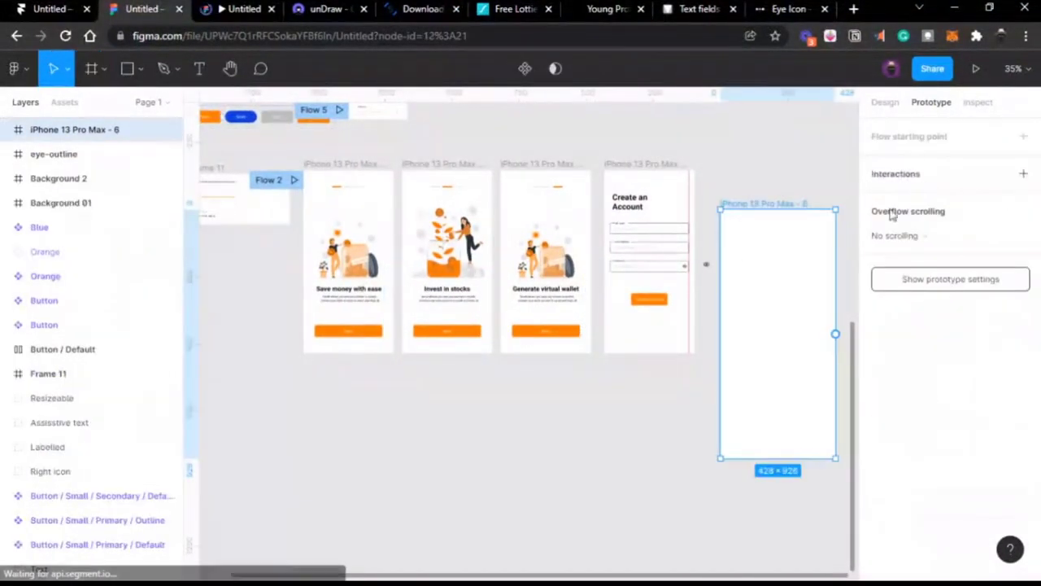
{"action": "left_click_drag", "start_coordinate": [741, 263], "coordinate": [741, 223]}
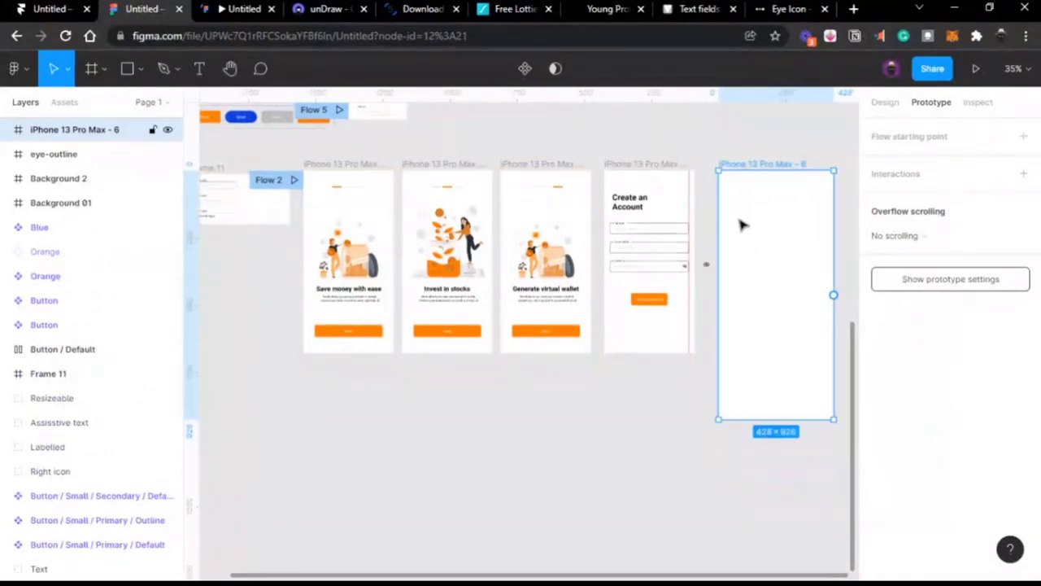
{"action": "scroll", "coordinate": [742, 225], "scroll_direction": "right", "scroll_amount": 2}
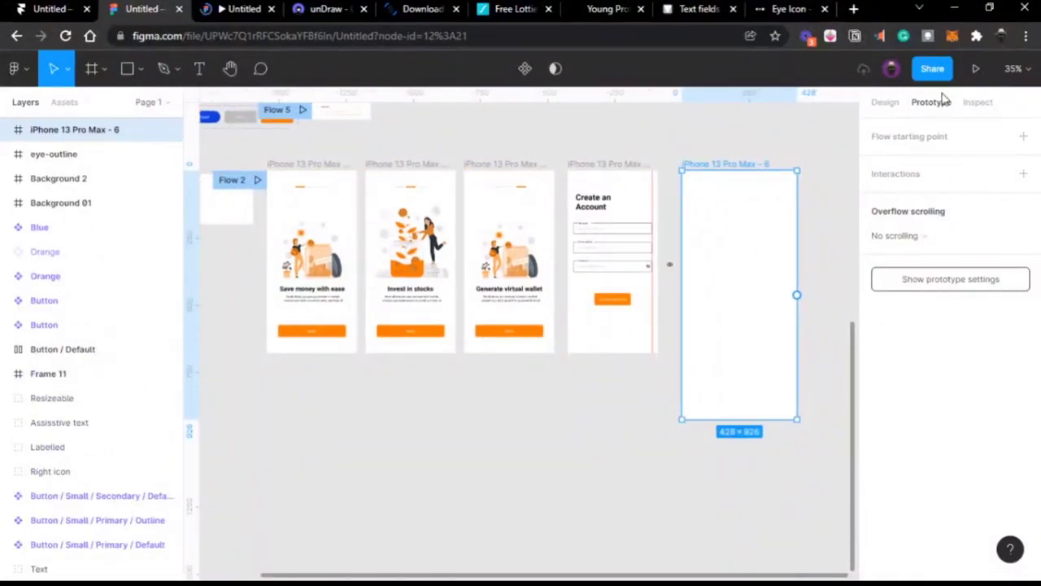
{"action": "left_click", "coordinate": [892, 115]}
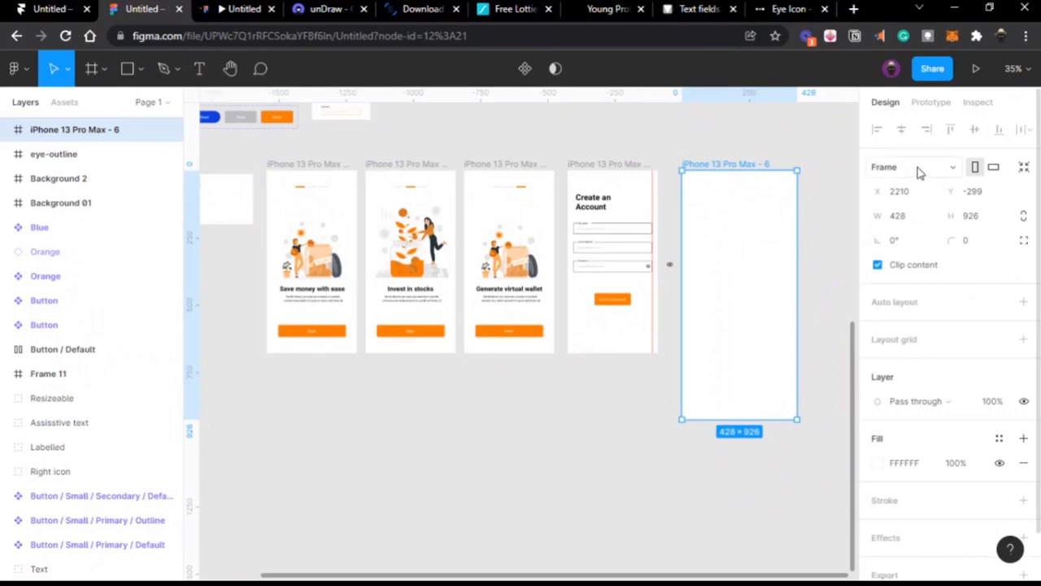
{"action": "left_click", "coordinate": [919, 171]}
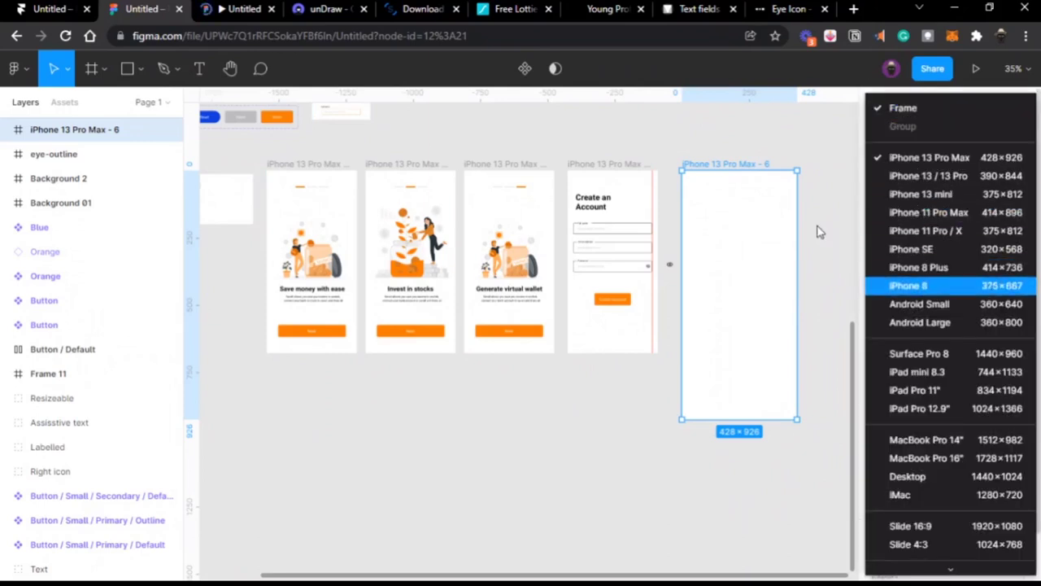
{"action": "left_click", "coordinate": [820, 232]}
{"action": "key", "text": "Delete"}
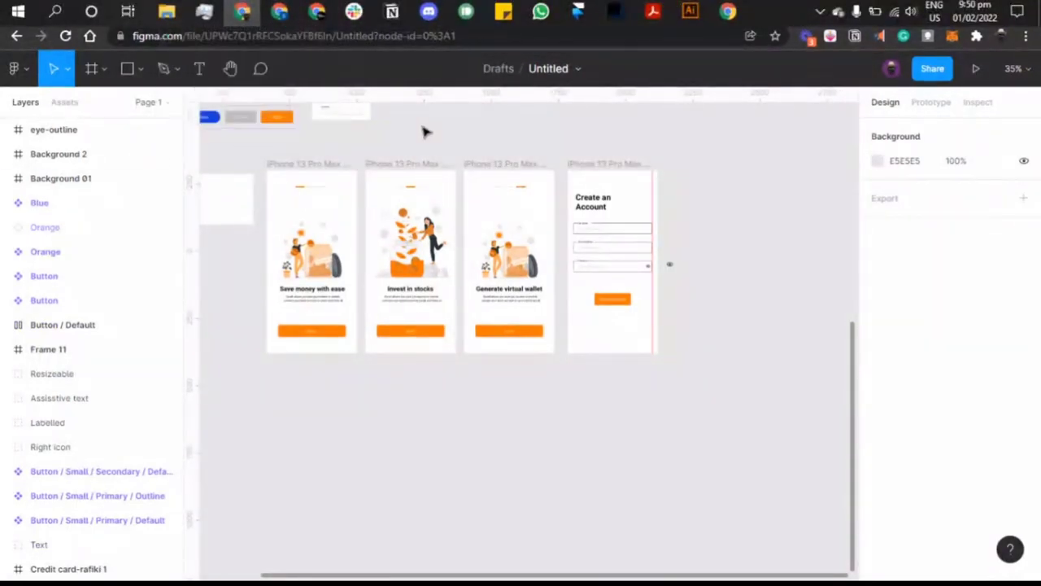
Step: Close the Eye Icon tab with Ctrl+W, check the prototype's URL, and go back to Untitled – Figma
{"action": "left_click", "coordinate": [770, 21]}
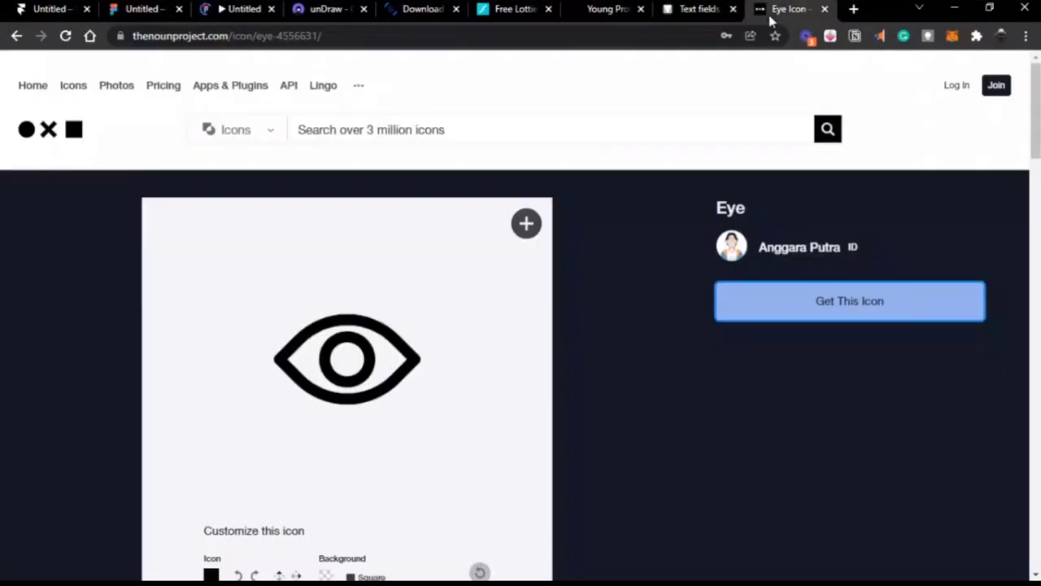
{"action": "key", "text": "ctrl+w"}
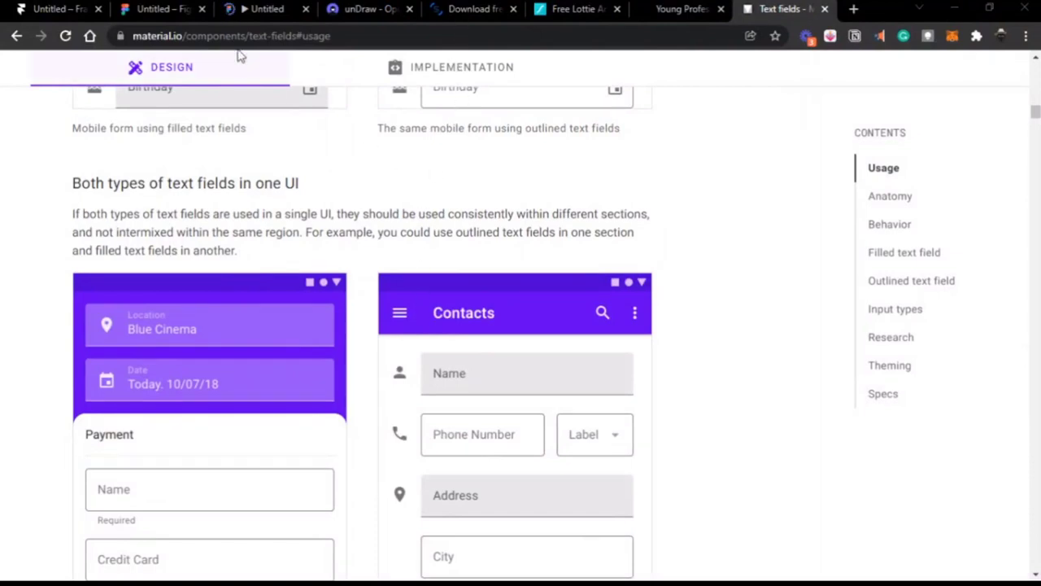
{"action": "left_click", "coordinate": [259, 9]}
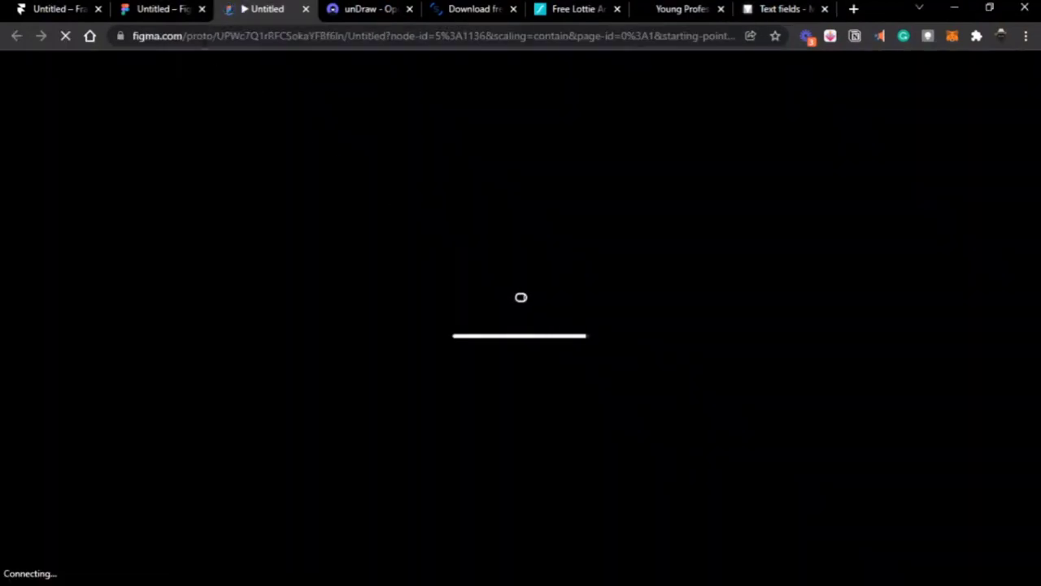
{"action": "left_click", "coordinate": [253, 36]}
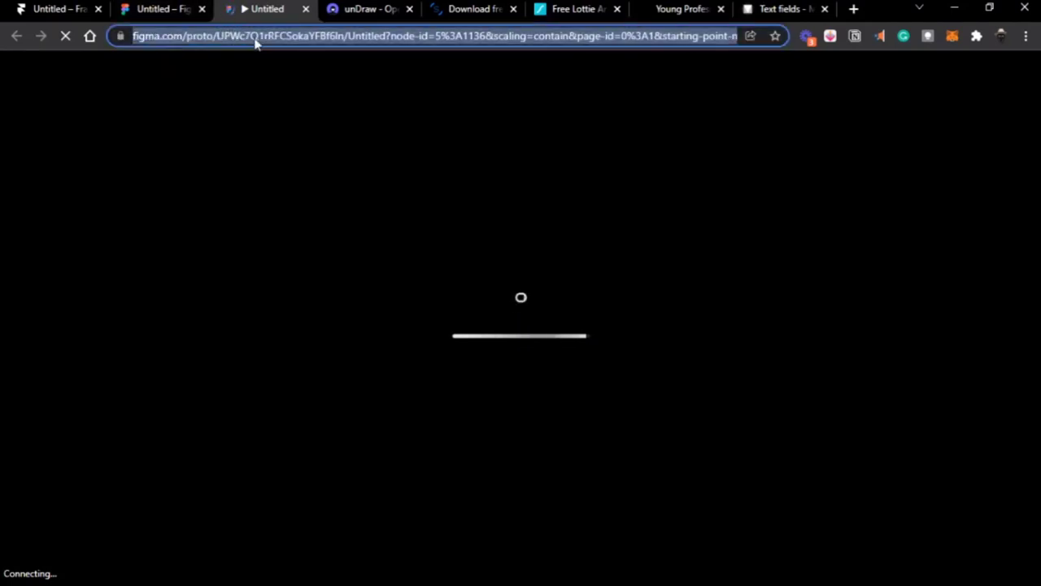
{"action": "left_click", "coordinate": [168, 10]}
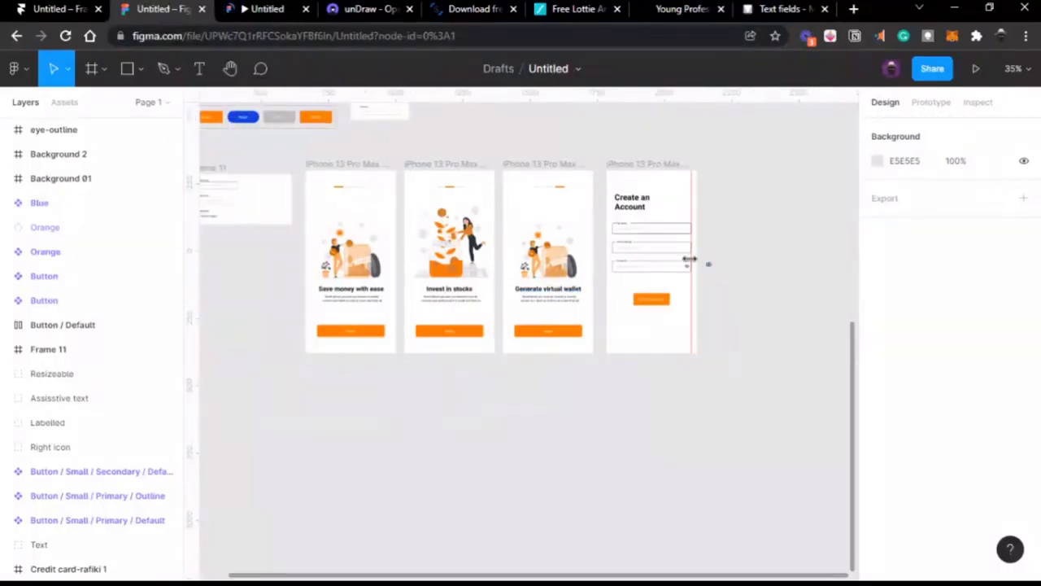
{"action": "left_click", "coordinate": [650, 257]}
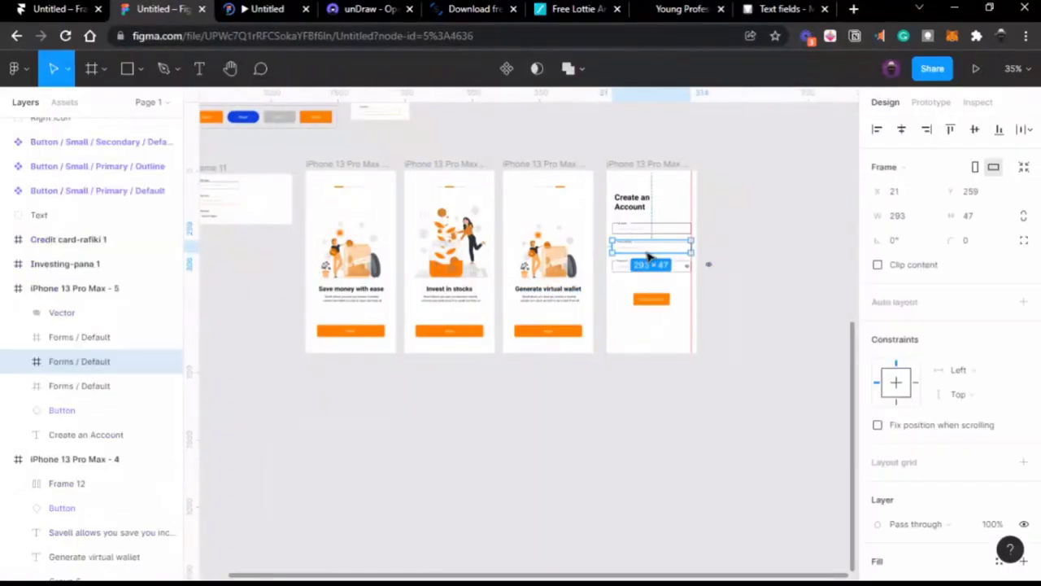
{"action": "scroll", "coordinate": [648, 257], "scroll_direction": "up", "scroll_amount": 5, "text": "ctrl"}
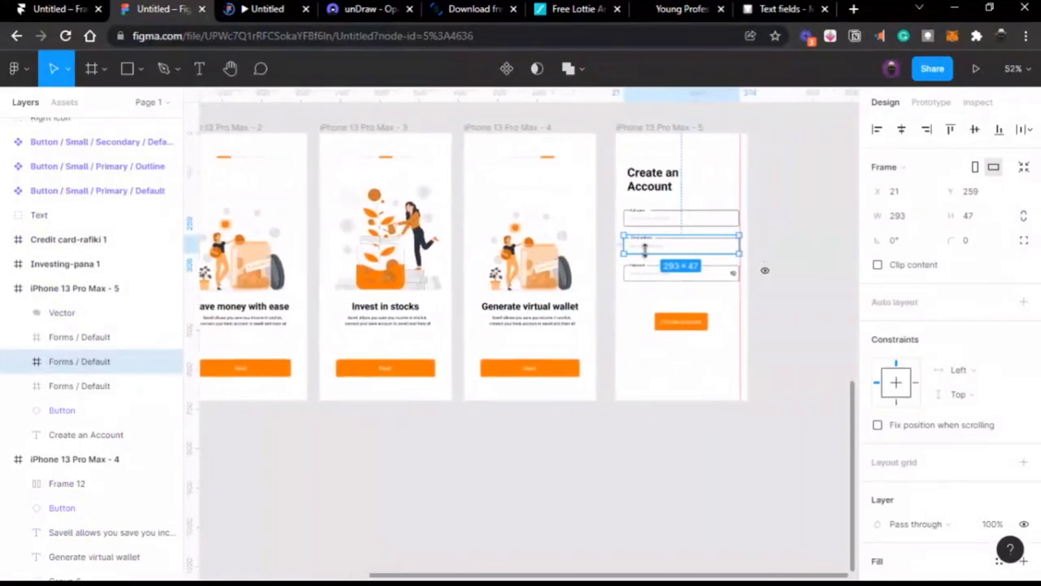
{"action": "scroll", "coordinate": [646, 255], "scroll_direction": "up", "scroll_amount": 5}
{"action": "scroll", "coordinate": [646, 256], "scroll_direction": "left", "scroll_amount": 5}
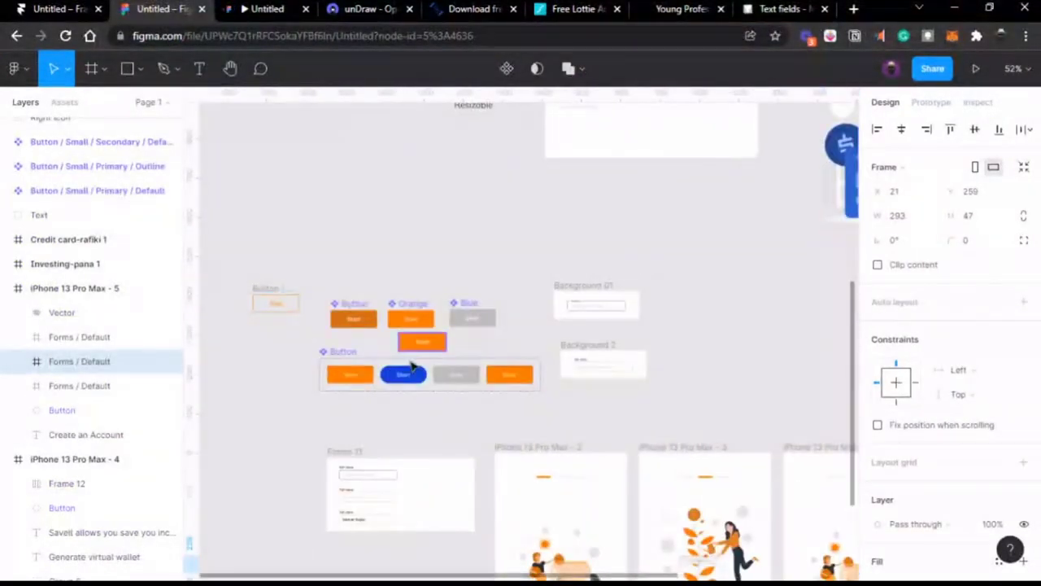
{"action": "left_click", "coordinate": [410, 371]}
{"action": "scroll", "coordinate": [403, 371], "scroll_direction": "up", "scroll_amount": 5, "text": "ctrl"}
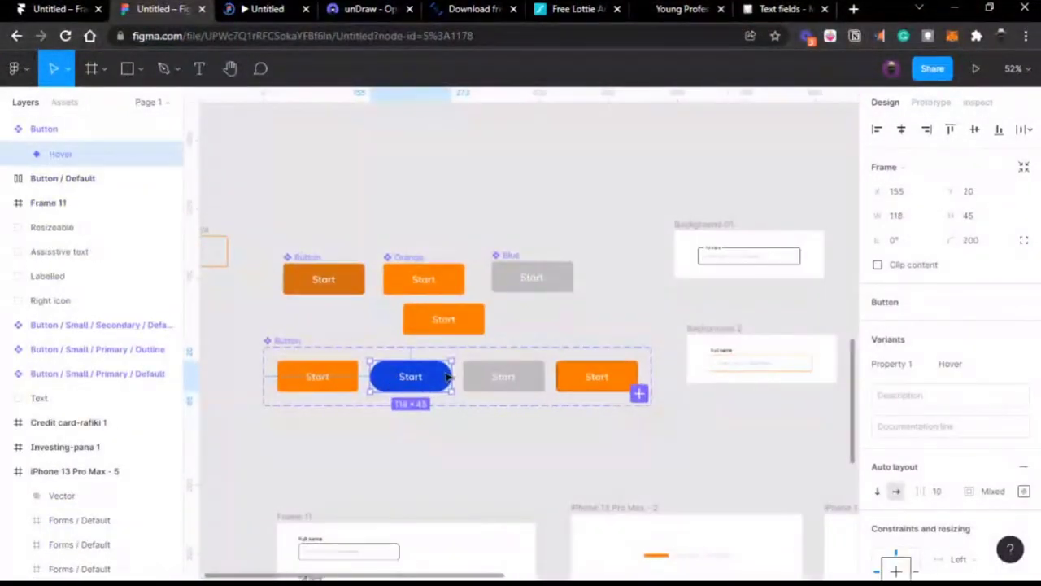
{"action": "scroll", "coordinate": [447, 376], "scroll_direction": "left", "scroll_amount": 3}
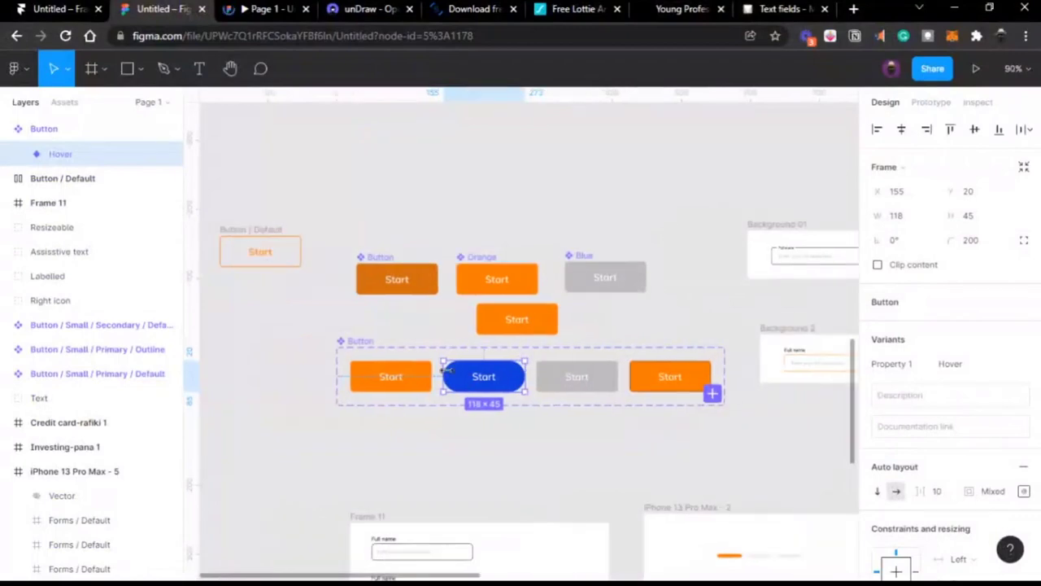
{"action": "left_click", "coordinate": [378, 371]}
{"action": "scroll", "coordinate": [378, 371], "scroll_direction": "up", "scroll_amount": 5, "text": "ctrl"}
{"action": "scroll", "coordinate": [378, 371], "scroll_direction": "down", "scroll_amount": 3}
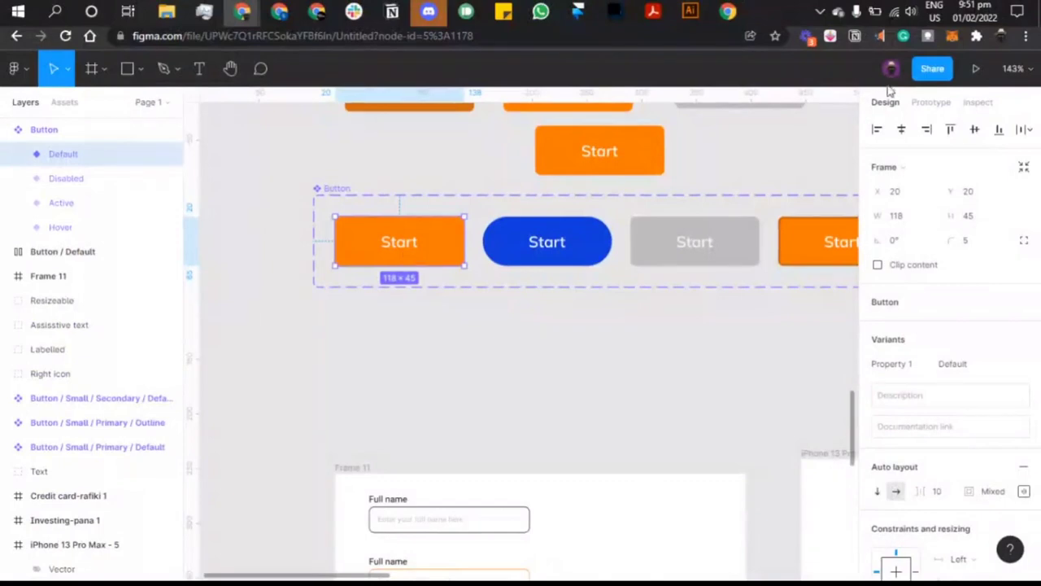
{"action": "scroll", "coordinate": [662, 260], "scroll_direction": "up", "scroll_amount": 3}
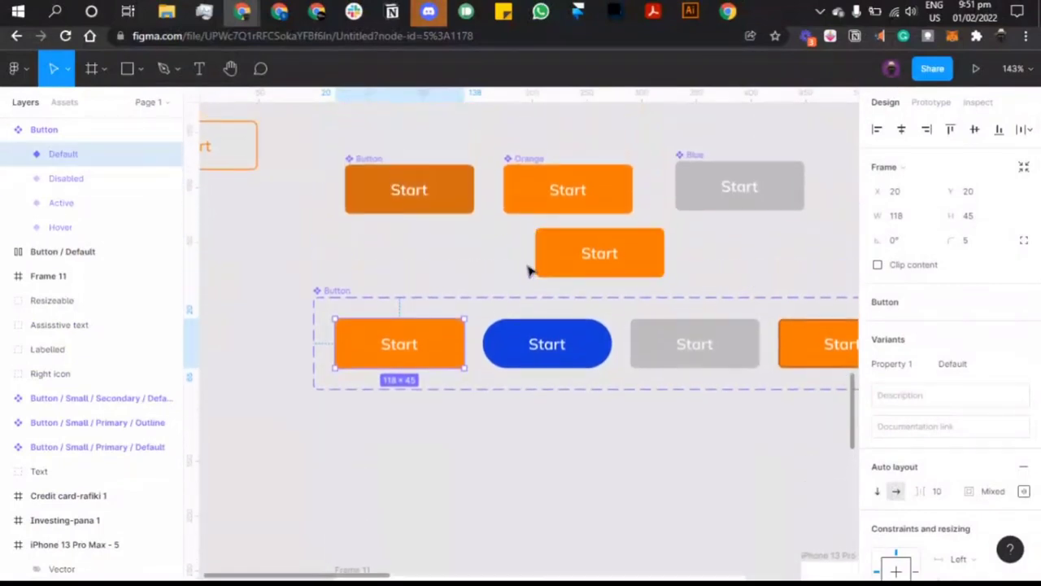
{"action": "scroll", "coordinate": [528, 271], "scroll_direction": "down", "scroll_amount": 2}
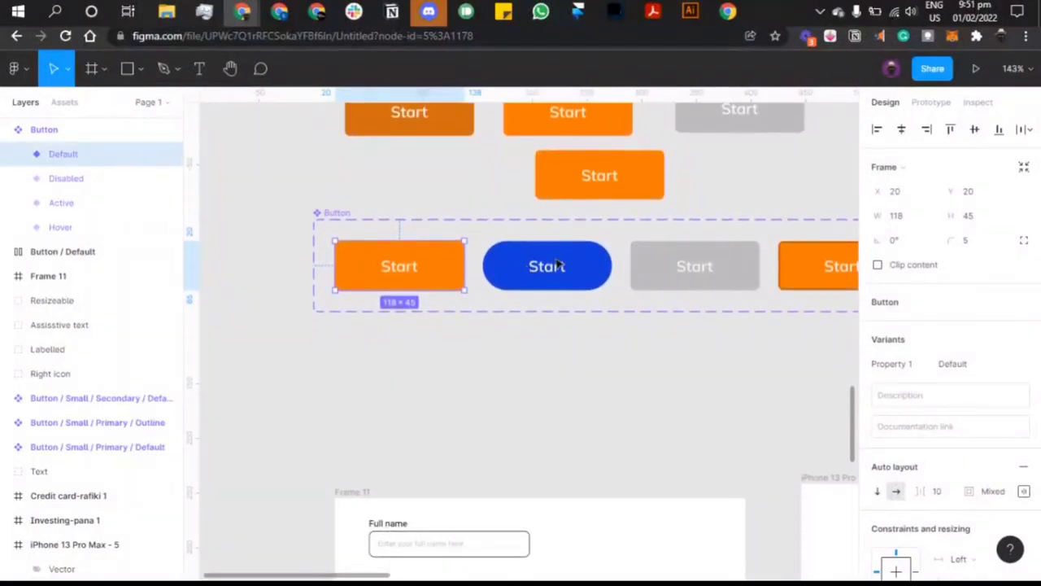
{"action": "left_click", "coordinate": [560, 266]}
{"action": "scroll", "coordinate": [565, 268], "scroll_direction": "down", "scroll_amount": 6}
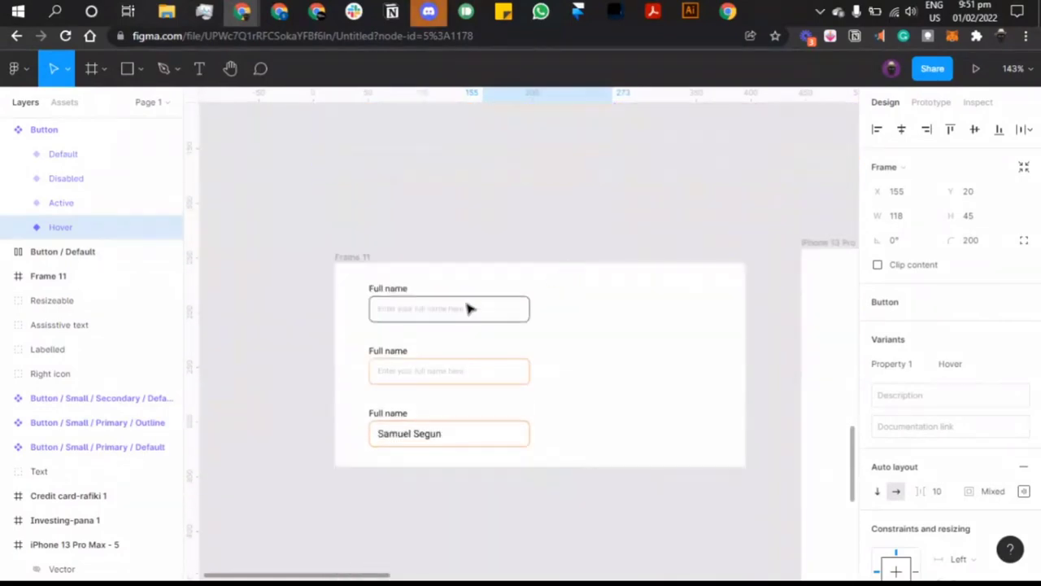
{"action": "left_click", "coordinate": [463, 307]}
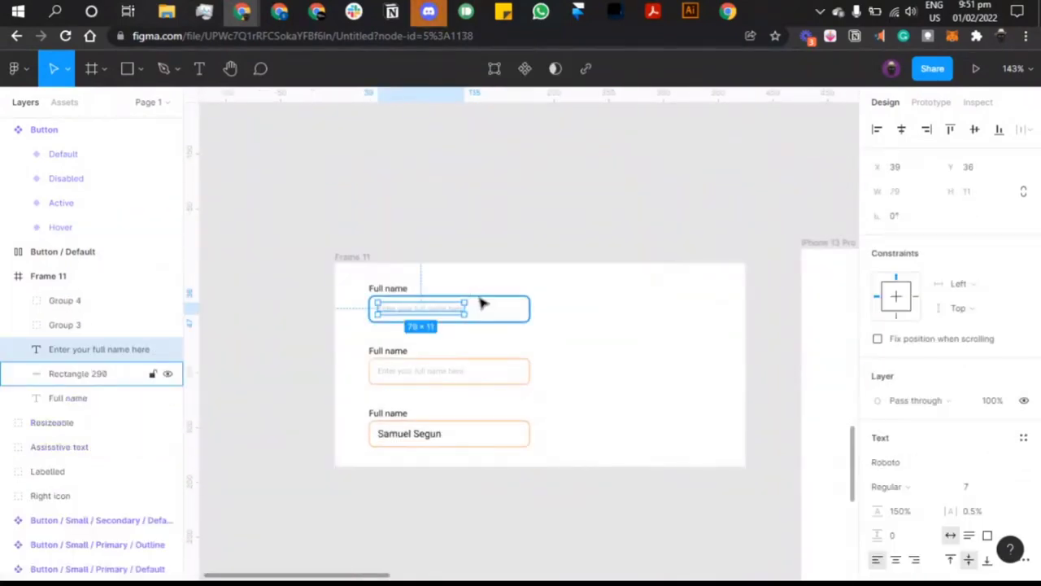
{"action": "left_click", "coordinate": [481, 304]}
{"action": "scroll", "coordinate": [456, 358], "scroll_direction": "right", "scroll_amount": 3}
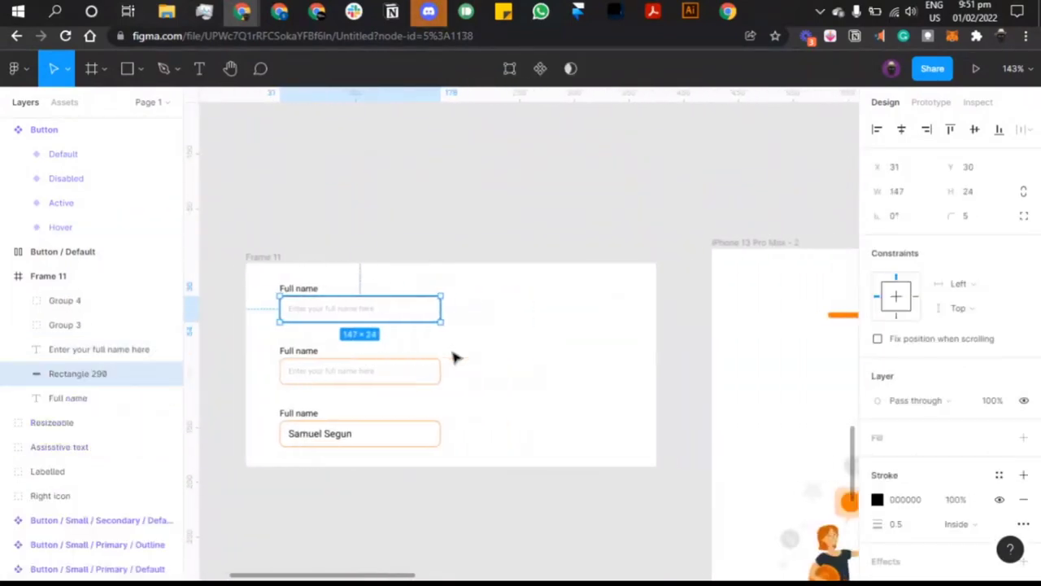
{"action": "left_click", "coordinate": [505, 241]}
{"action": "scroll", "coordinate": [503, 244], "scroll_direction": "right", "scroll_amount": 5}
{"action": "scroll", "coordinate": [503, 244], "scroll_direction": "down", "scroll_amount": 2}
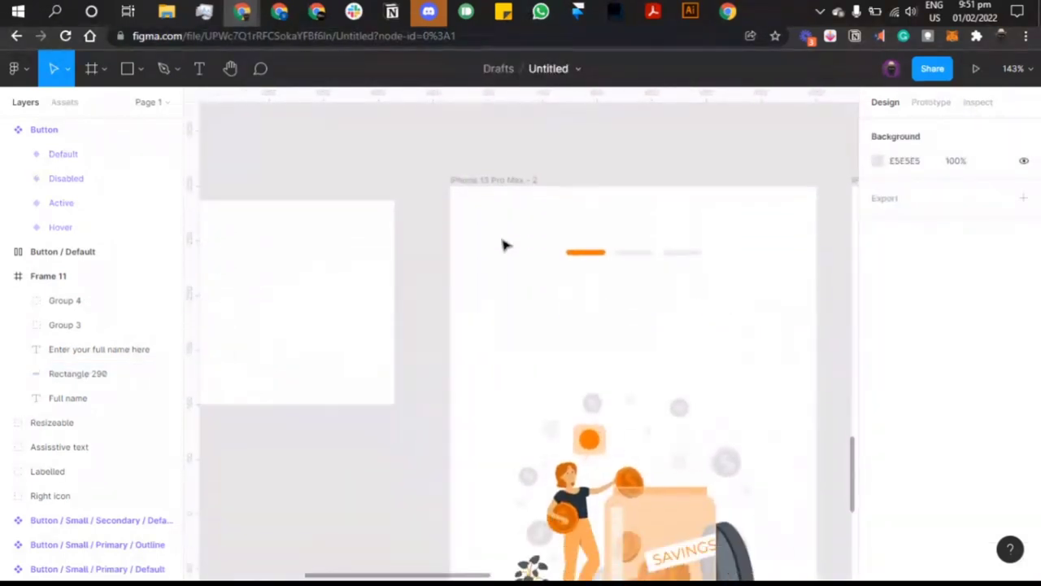